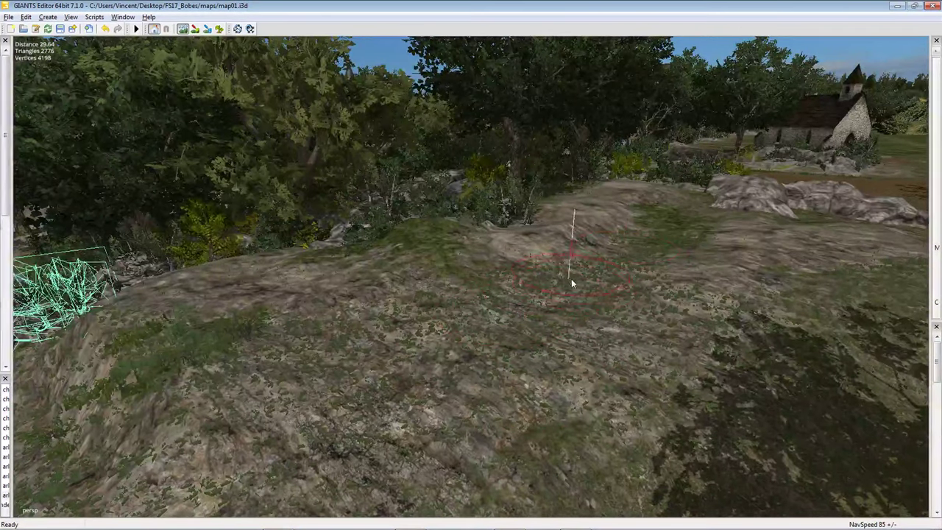
Examine the grassy mound, its rocks and the surrounding riverside vegetation from several sides.
key("a")
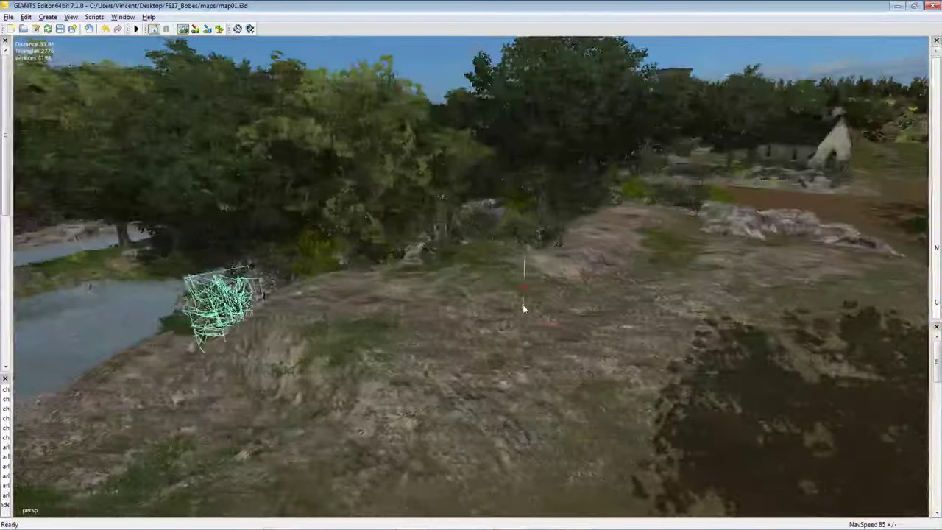
key("a")
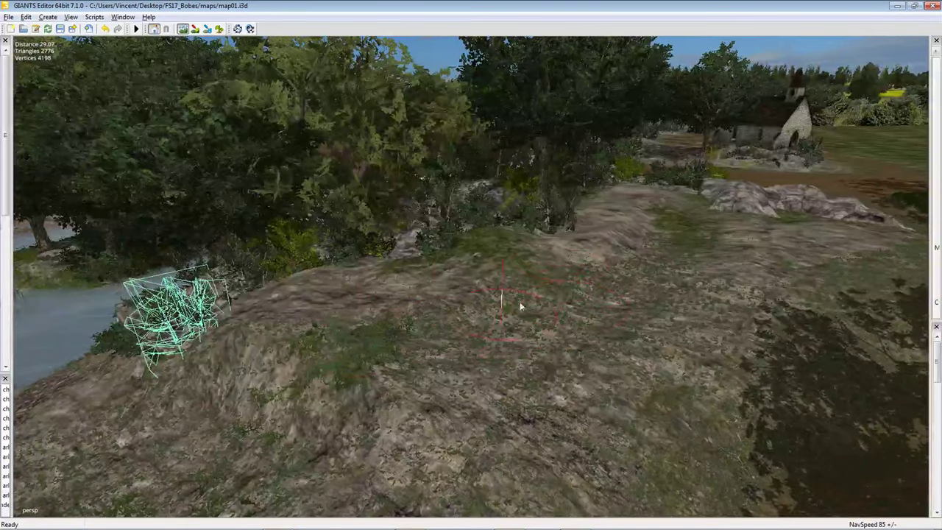
key("w")
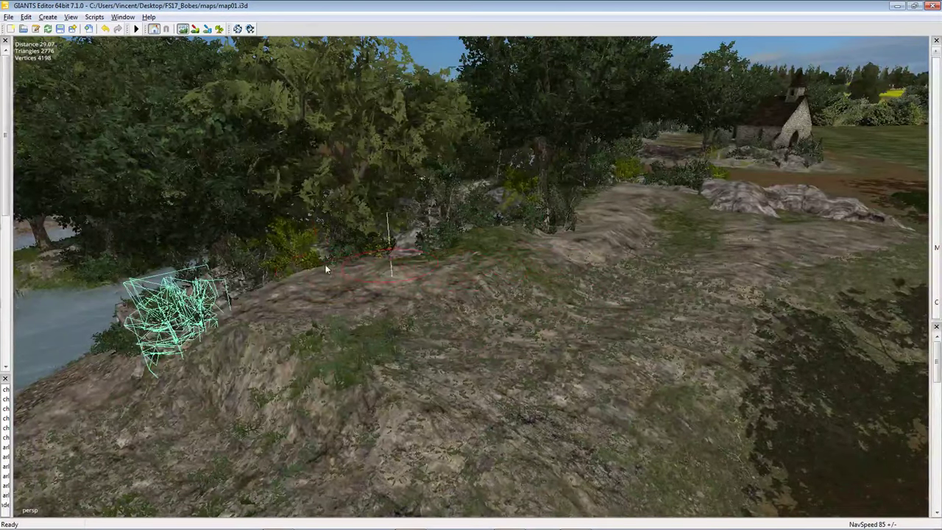
key("d")
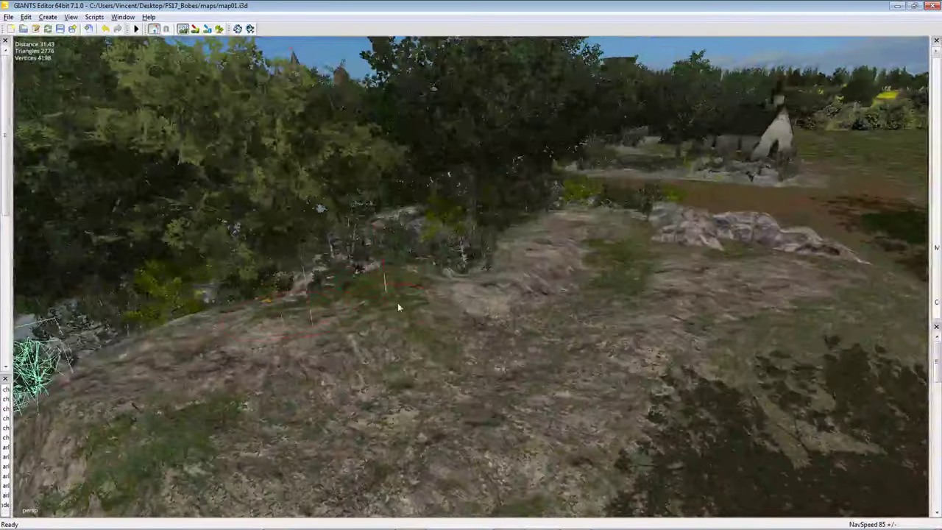
key("a")
key("d")
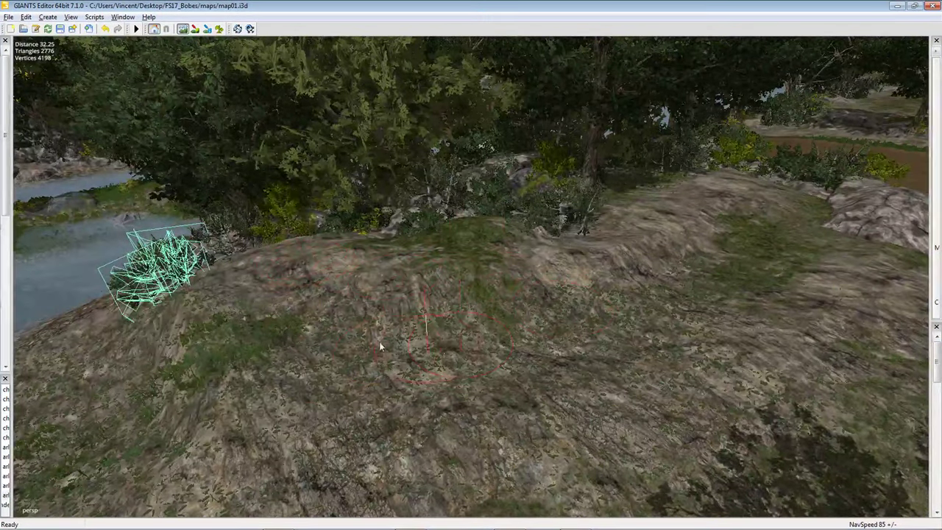
key("d")
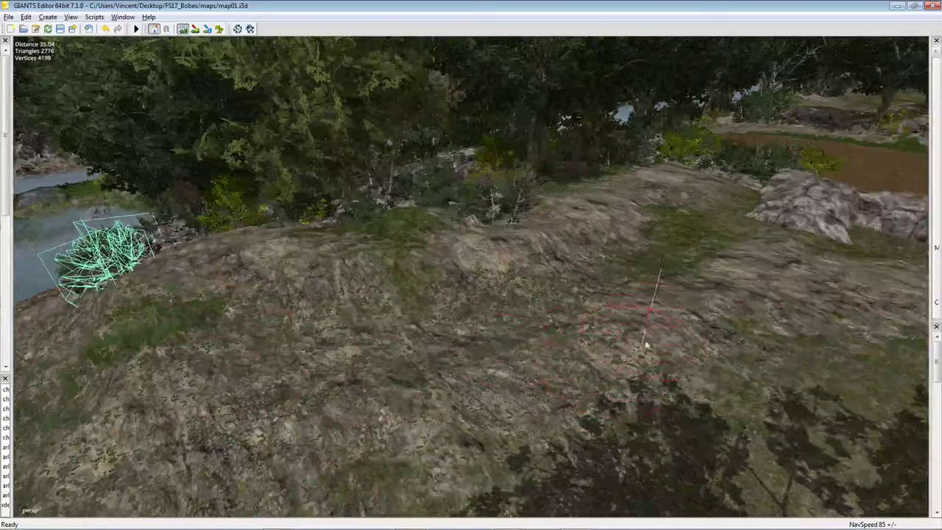
key("d")
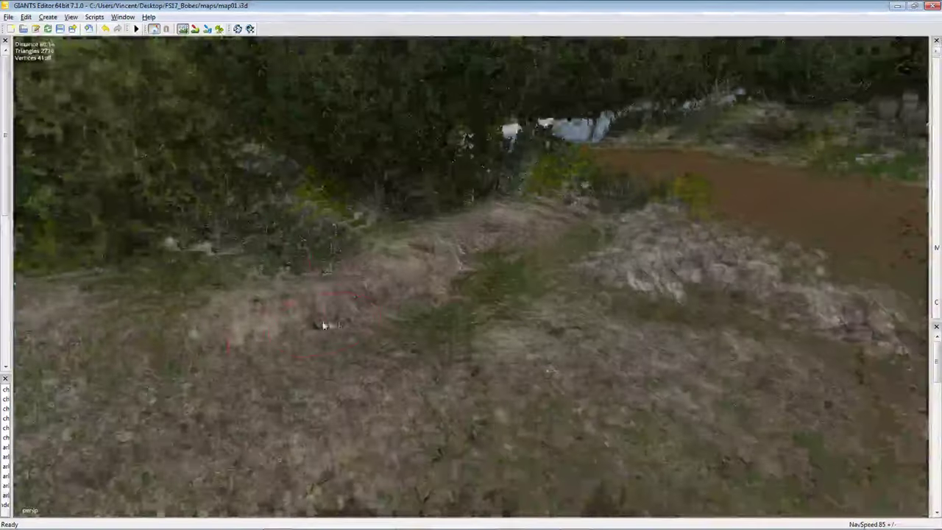
key("d")
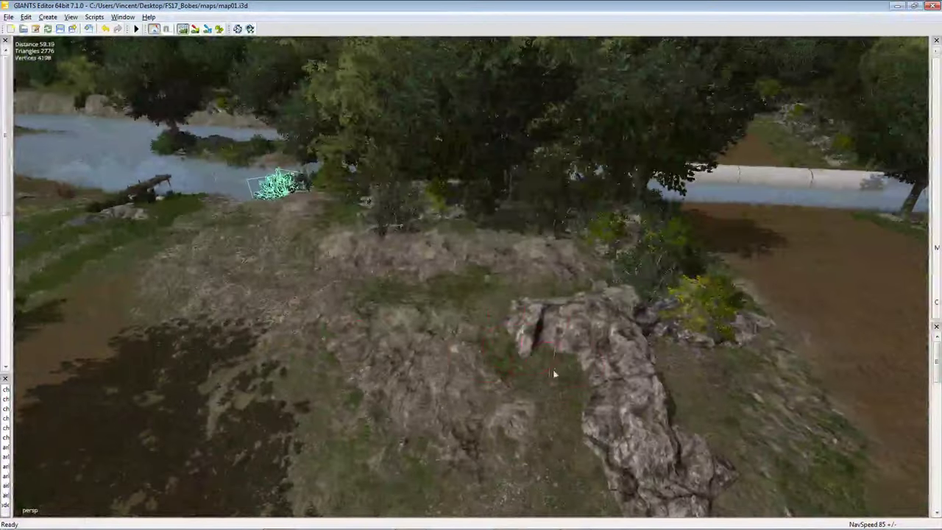
key("s")
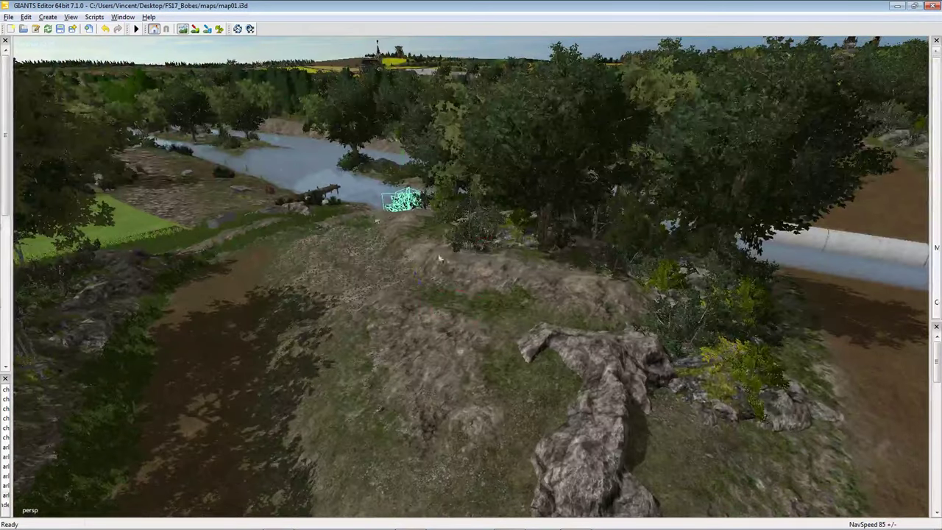
Place a copy of the selected tree beside the rocks on the mound and sink its trunk into the ground.
key("w")
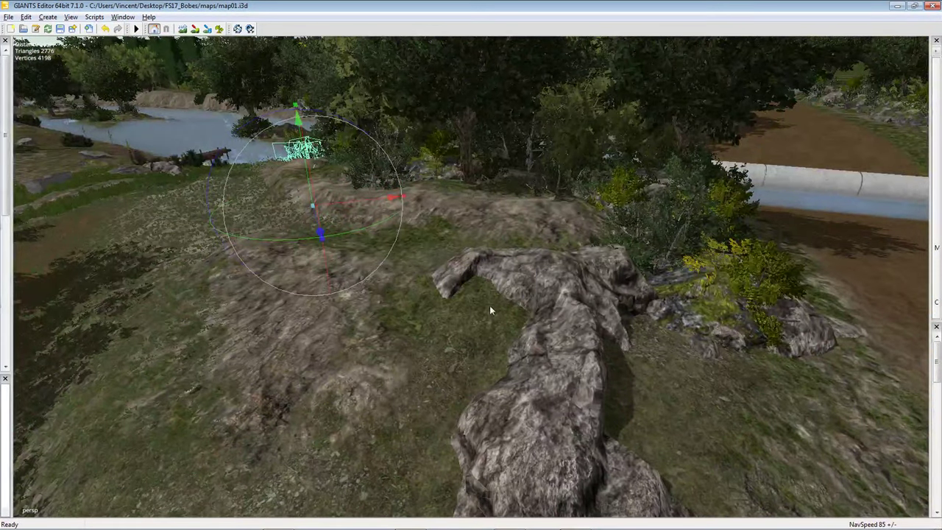
left_click(483, 293, "ctrl+shift")
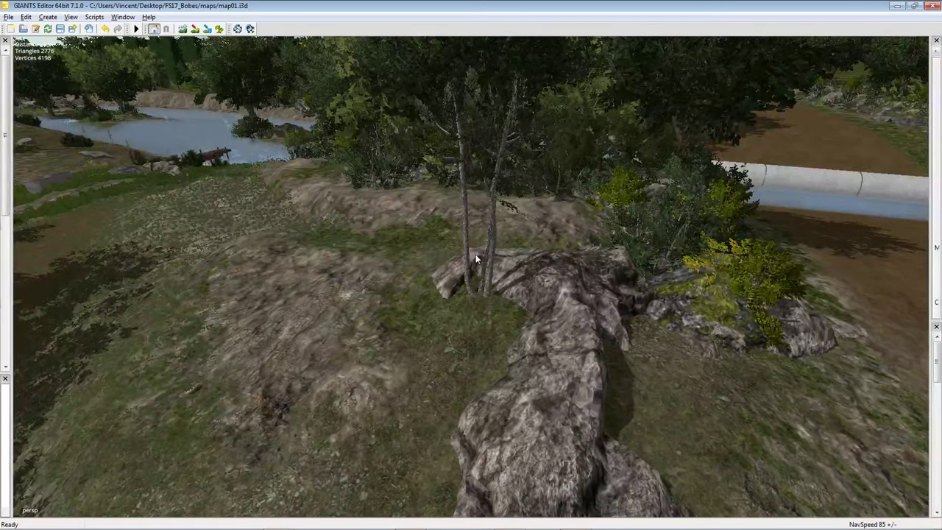
scroll(481, 284, "down", 3)
left_click_drag(488, 258, 489, 368)
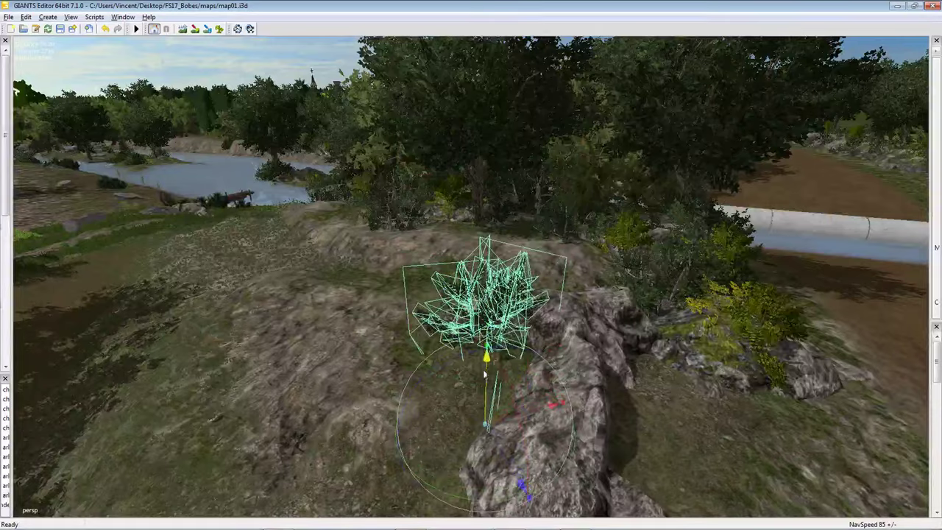
Add another tree copy next to the front end of the long boulder and lower it until only its crown stands out.
key("a")
key("f")
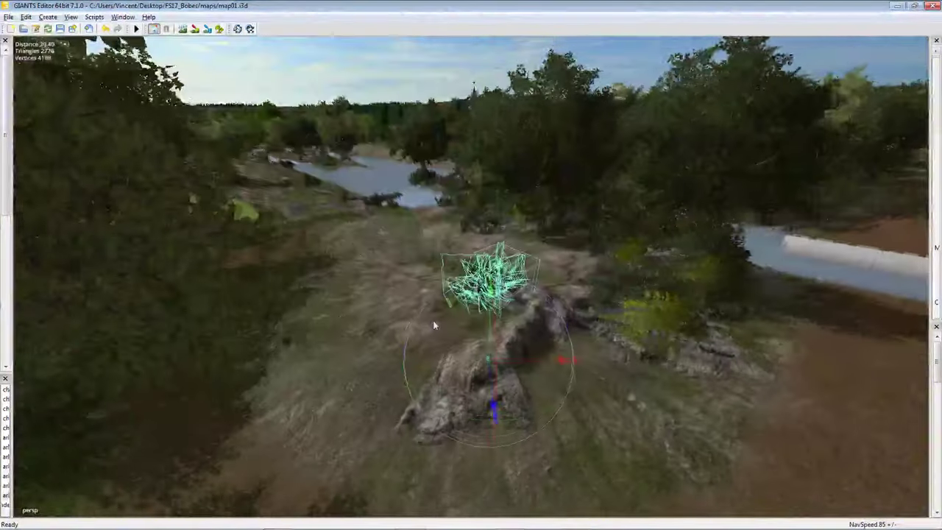
middle_click_drag(435, 326, 468, 392)
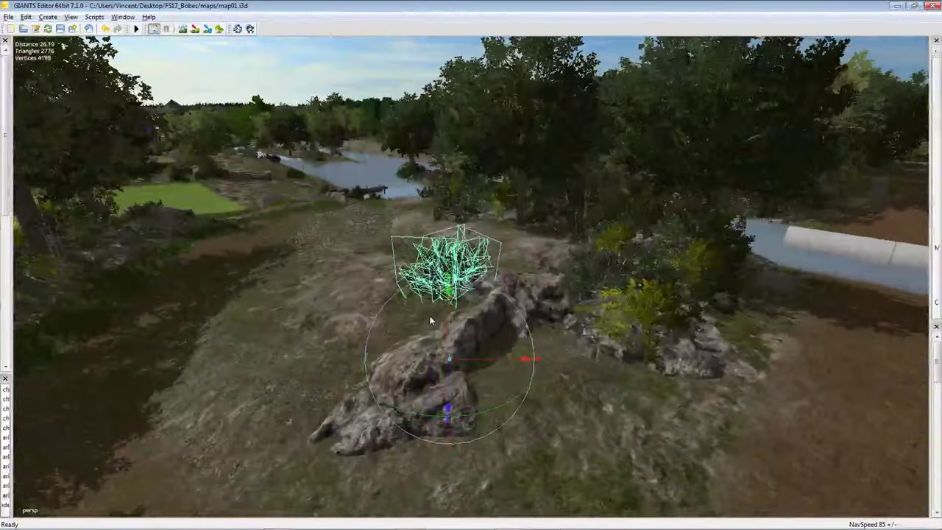
left_click(452, 371)
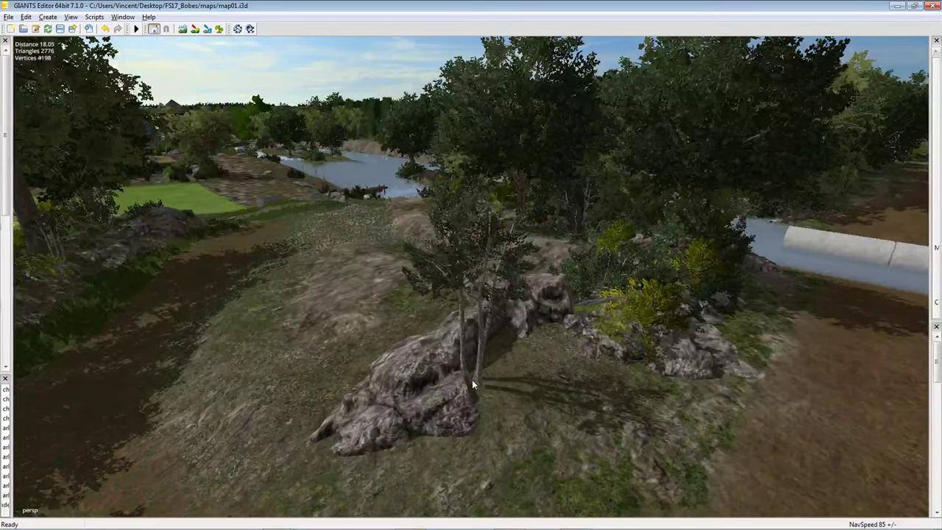
left_click(472, 374)
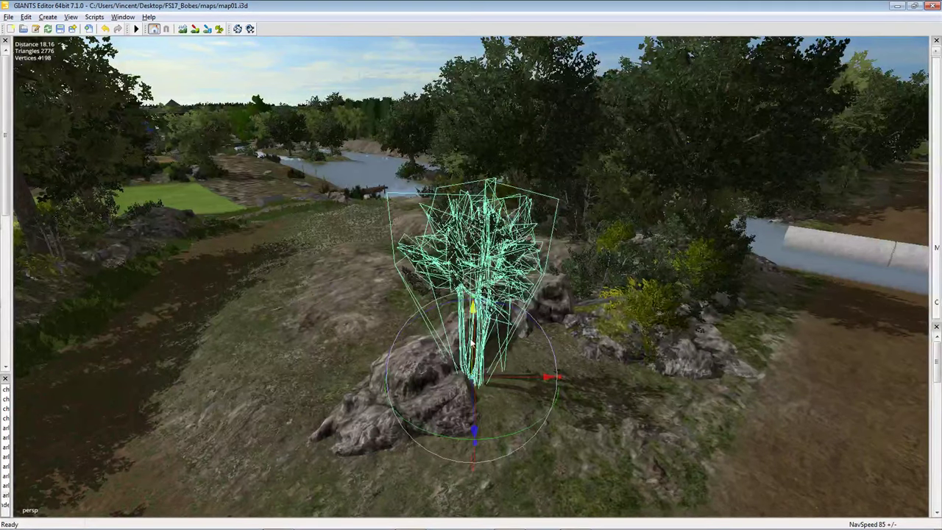
left_click_drag(473, 339, 464, 430)
Rotate the sunken tree beside the front boulder so its crown faces a different direction.
scroll(471, 427, "down", 3)
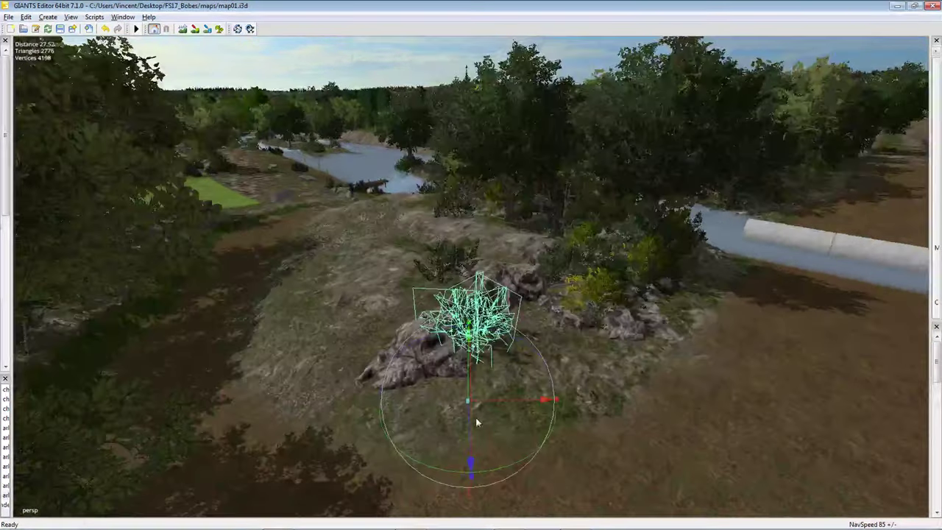
left_click_drag(511, 465, 541, 375)
scroll(541, 374, "up", 3)
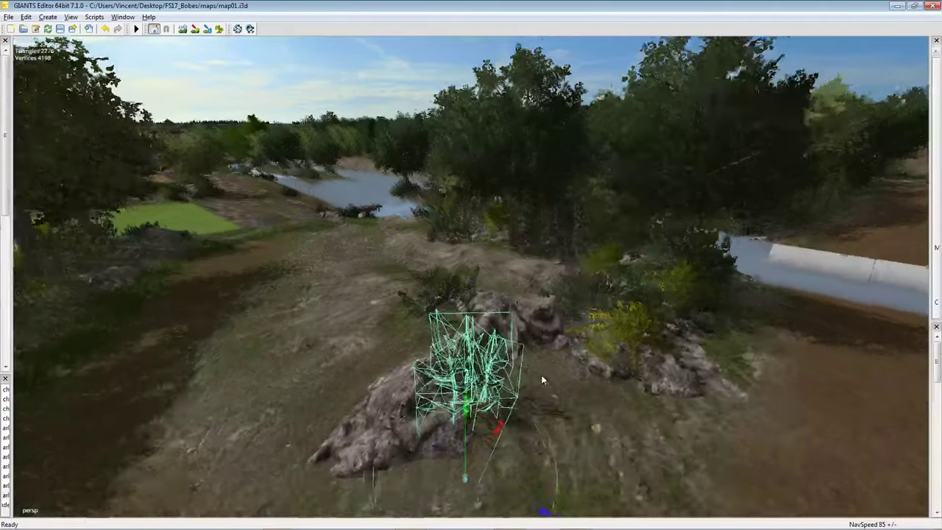
Place a further tree copy between the boulder and the yellow bushes, sinking and rotating it like a shrub.
left_click(535, 331)
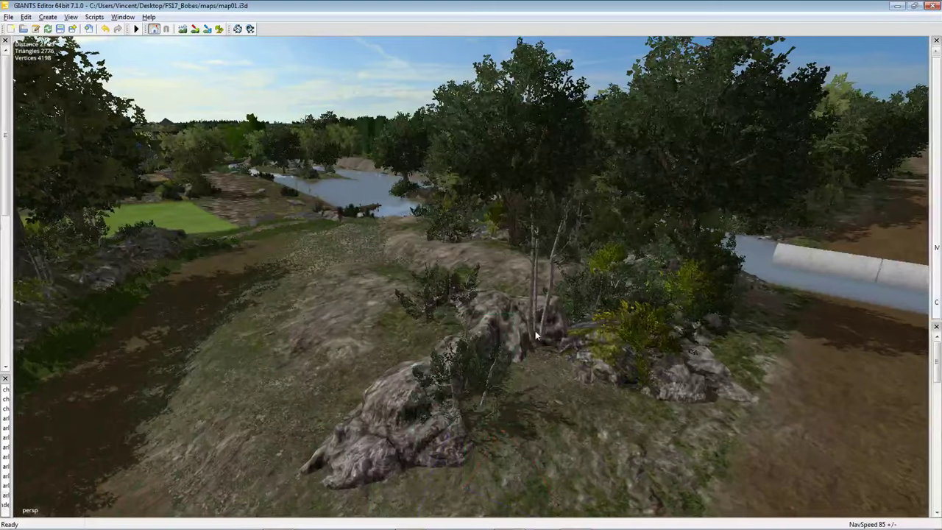
left_click(536, 291)
left_click_drag(519, 501, 458, 458)
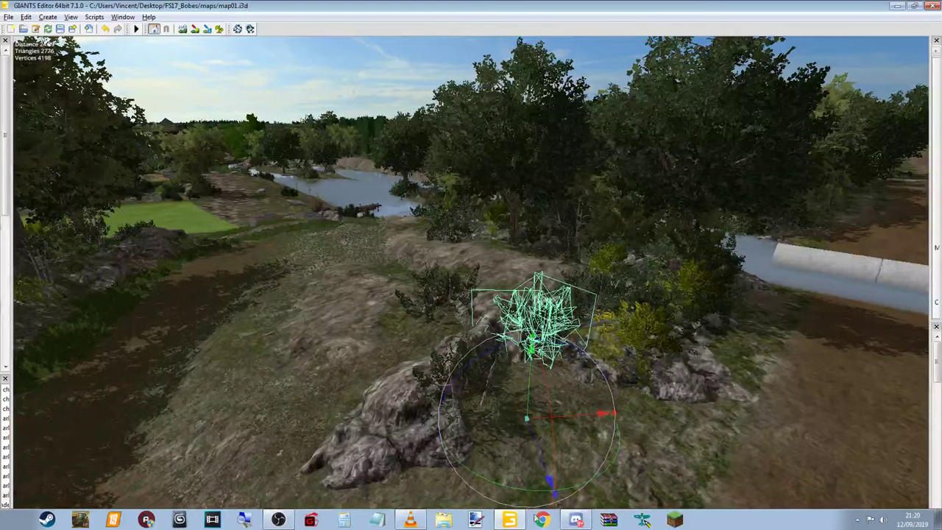
Switch to OBS and set the Mic/Aux source's device to Microphone (Périphérique High Definition Audio).
left_click(278, 520)
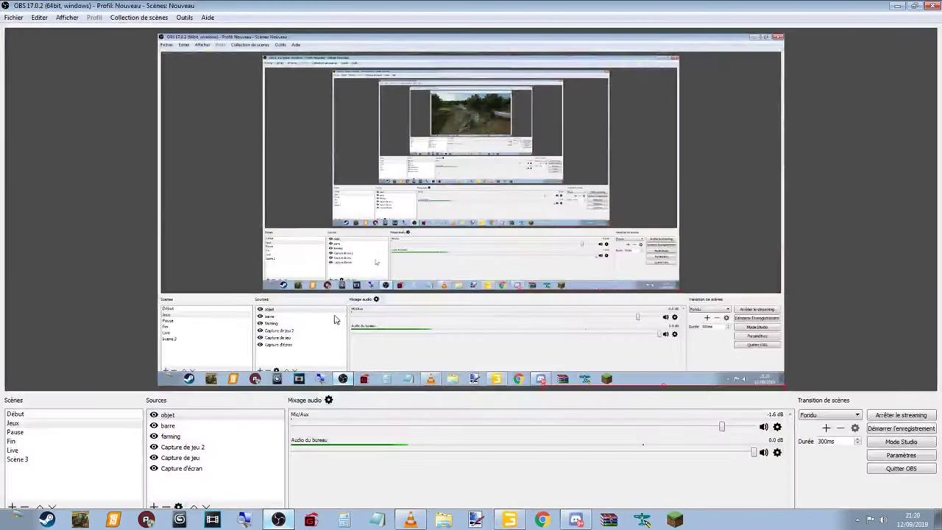
left_click(775, 429)
left_click(803, 444)
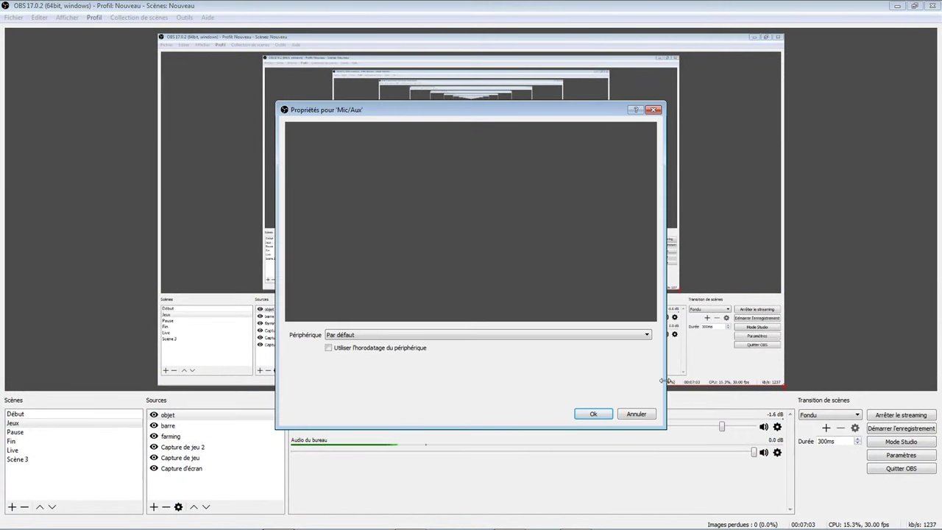
left_click(436, 336)
left_click(437, 351)
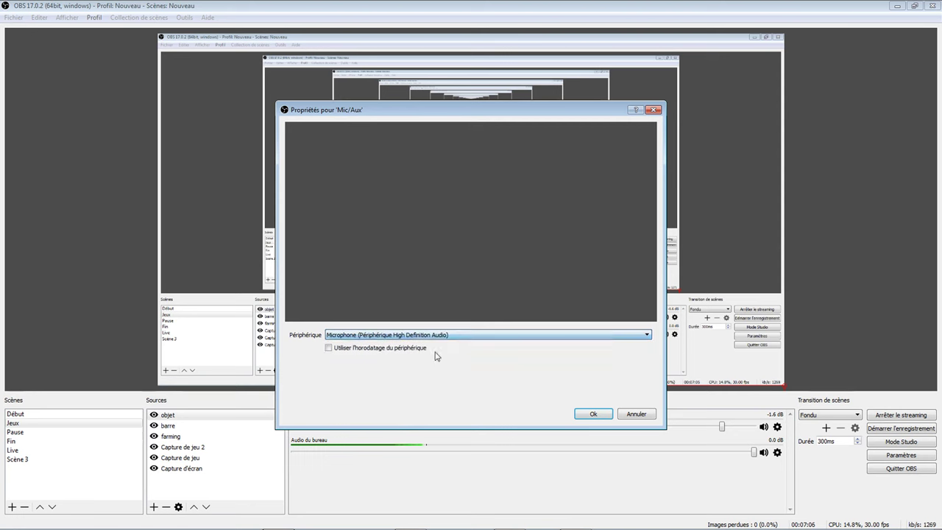
left_click(595, 414)
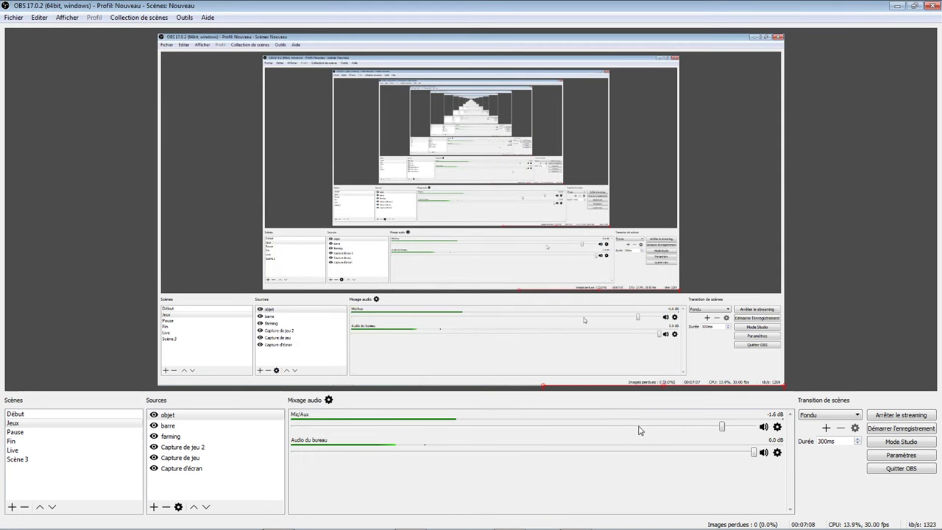
Minimize OBS and return to GIANTS Editor.
right_click(631, 354)
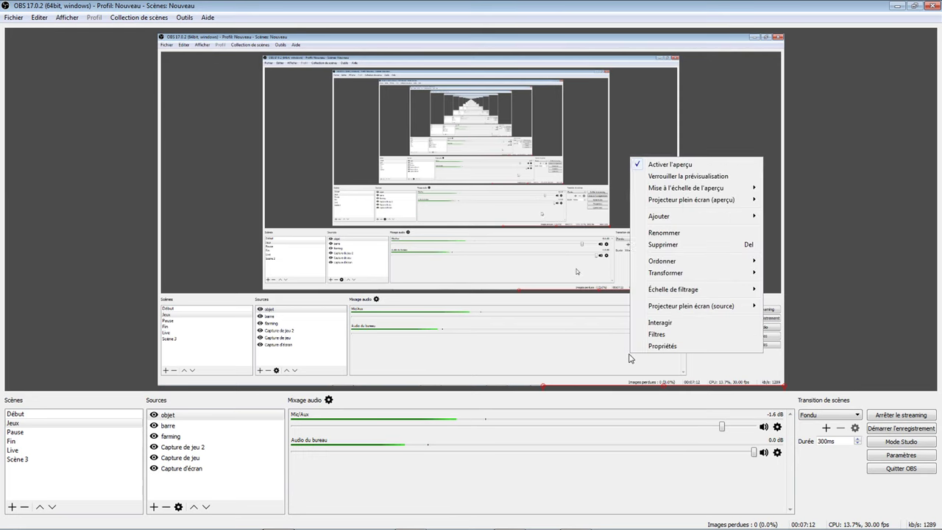
left_click(894, 6)
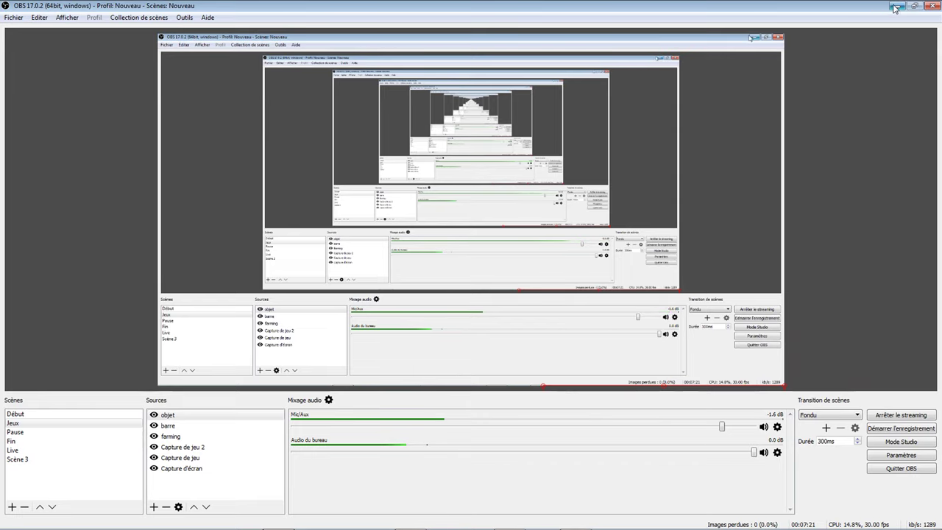
left_click(895, 6)
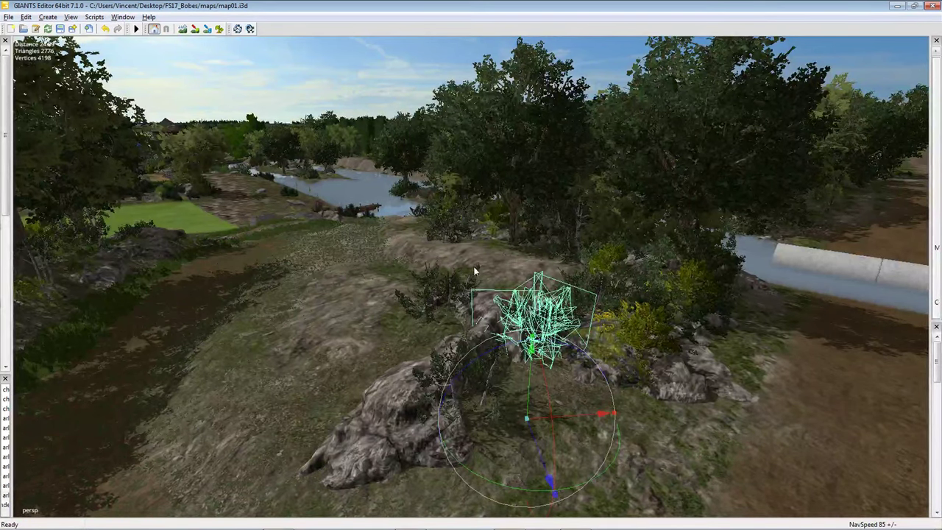
Tilt the selected shrub between the boulder and the yellow bushes slightly.
right_click_drag(475, 272, 522, 311)
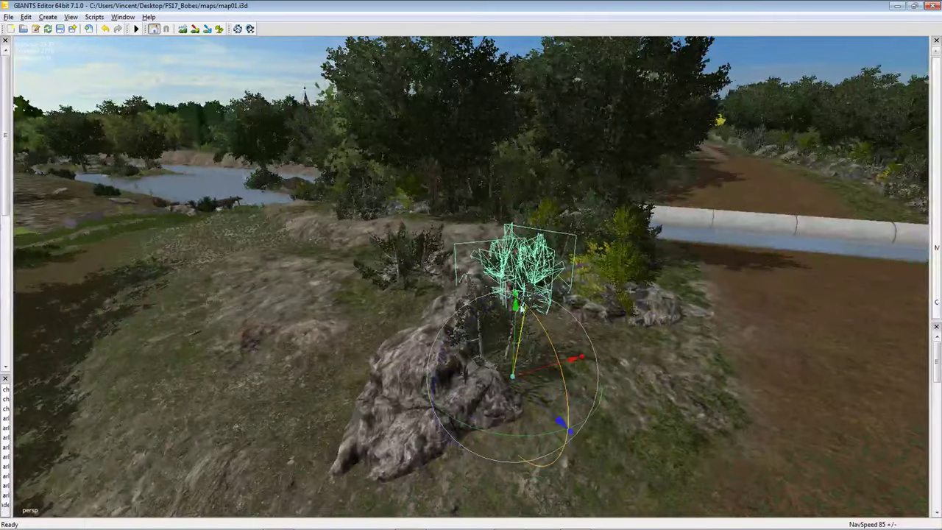
left_click_drag(521, 310, 507, 308)
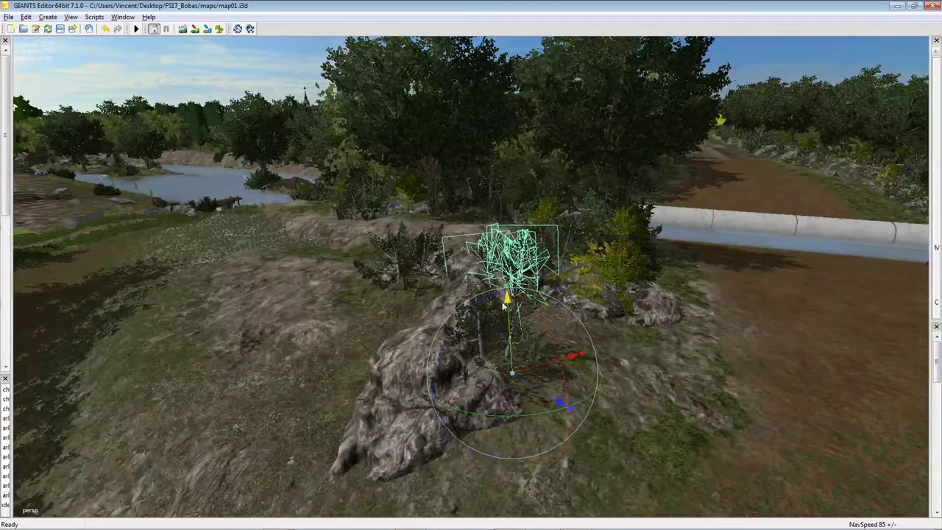
Place a tree copy on the crest of the ridge facing the woods and sink it down to shrub height.
right_click_drag(506, 308, 421, 318)
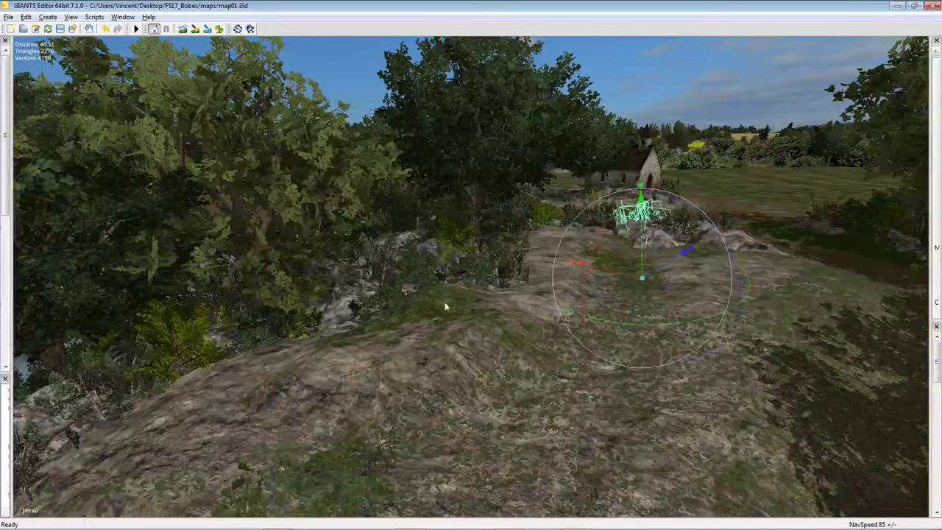
left_click_drag(445, 307, 395, 326)
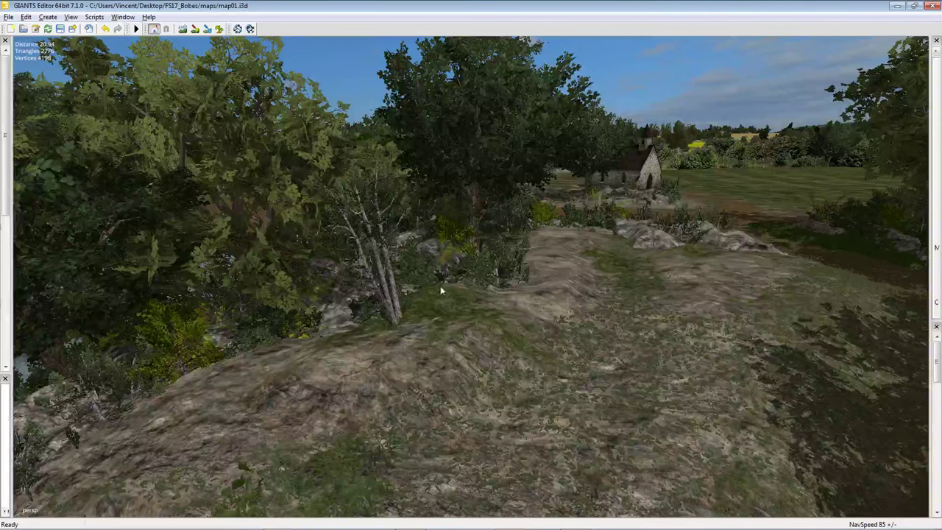
left_click_drag(398, 274, 445, 409)
right_click_drag(442, 468, 393, 373)
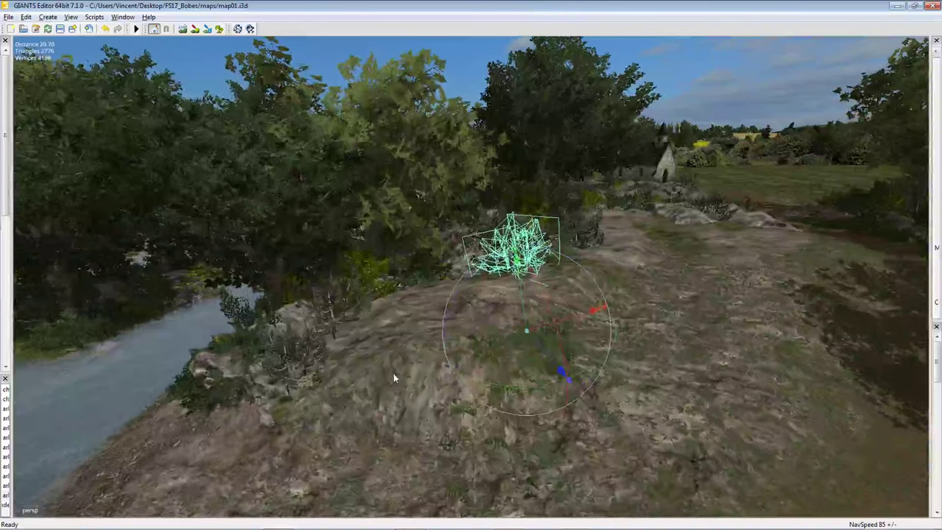
Add another tree copy farther along the ridge's river-side edge and lower its trunk into the terrain.
left_click(406, 293)
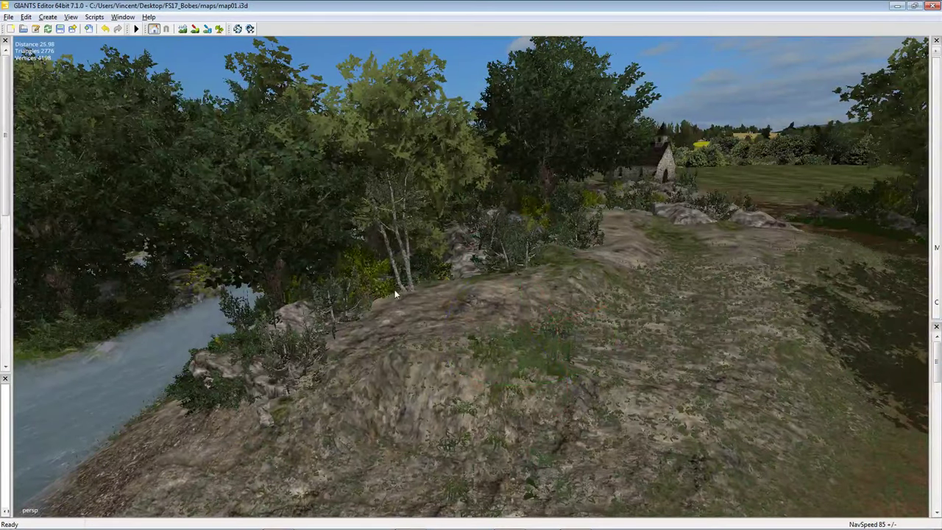
left_click(394, 266)
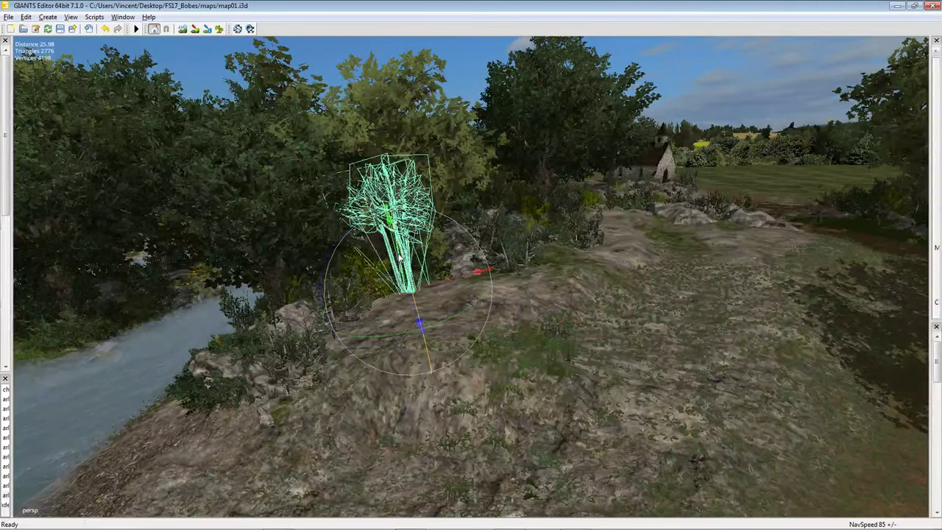
left_click_drag(400, 257, 406, 317)
scroll(406, 327, "down", 2)
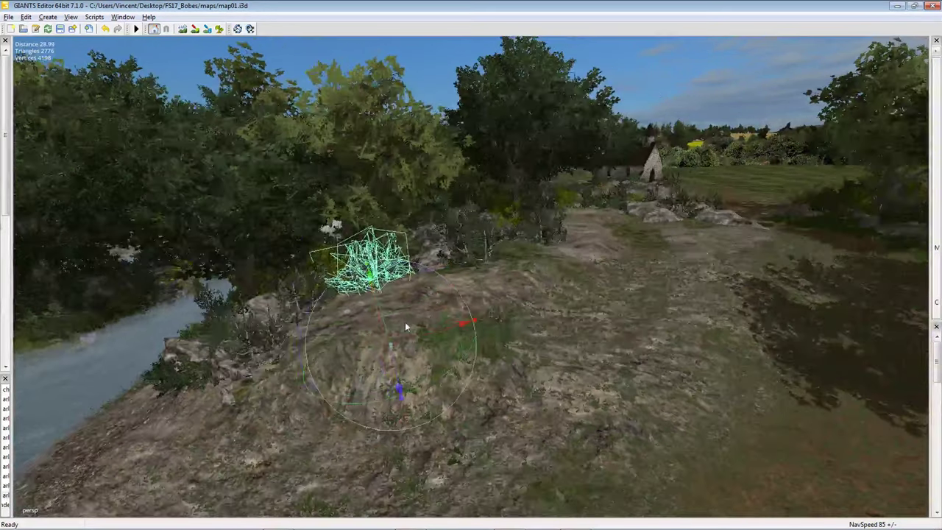
Place a tree copy on the grassy patch atop the mound and sink its trunk until only the crown shows.
scroll(408, 324, "down", 1)
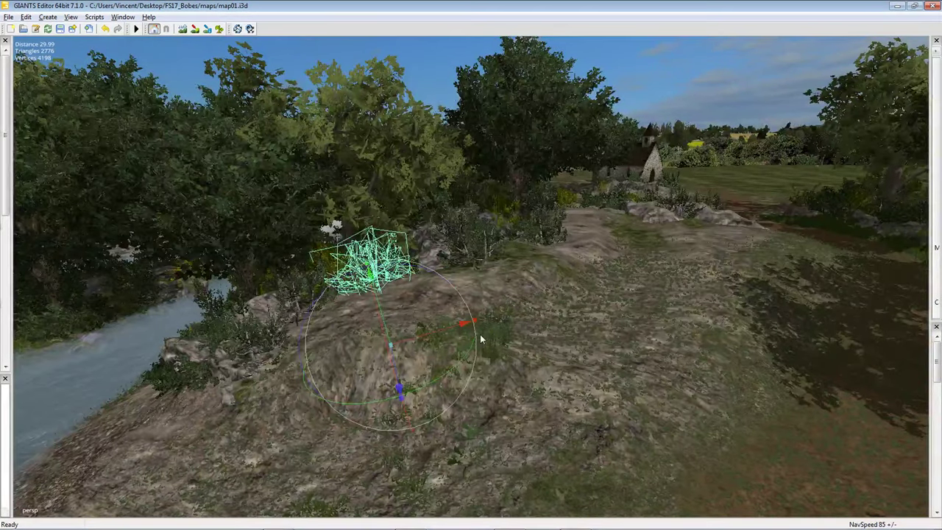
key("ctrl+z")
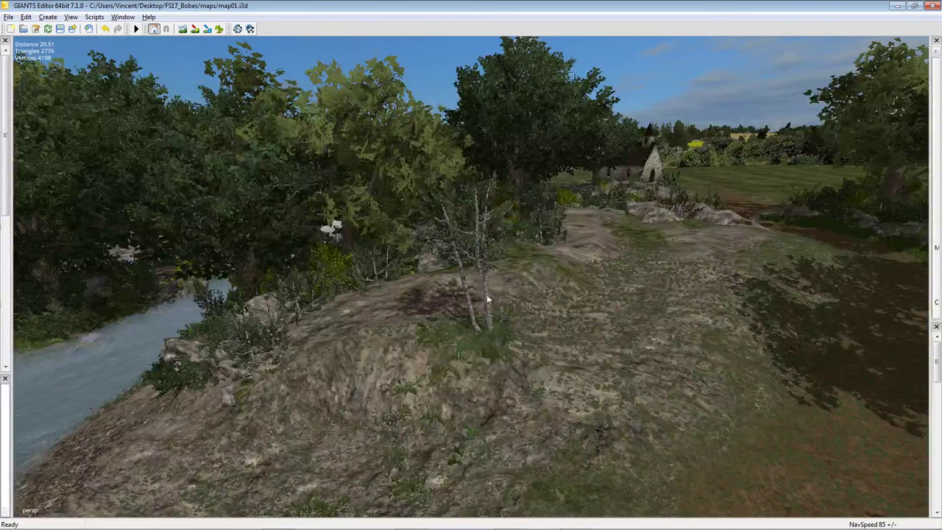
left_click(488, 300)
key("f")
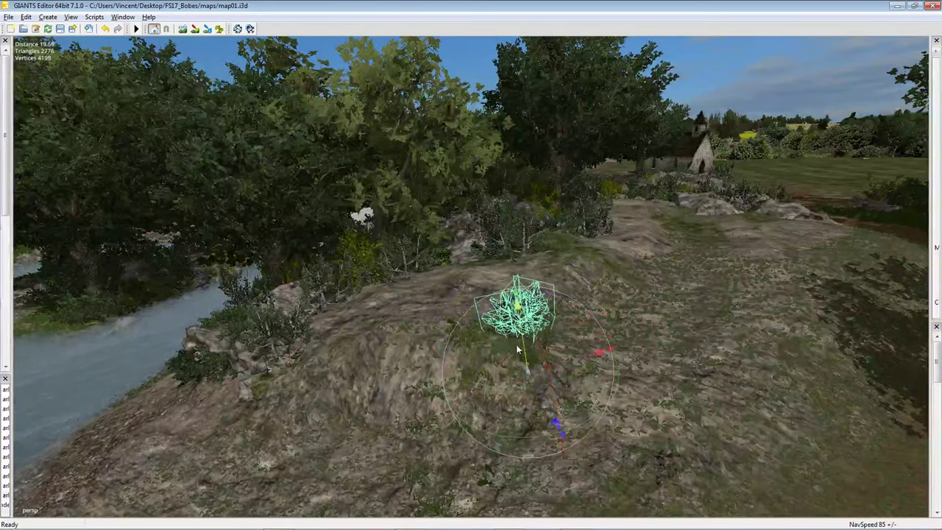
Put a tree copy on the wood-side crest beside the large trunk, near the yellow bush, and bury it to shrub height.
key("w")
right_click_drag(491, 318, 443, 324)
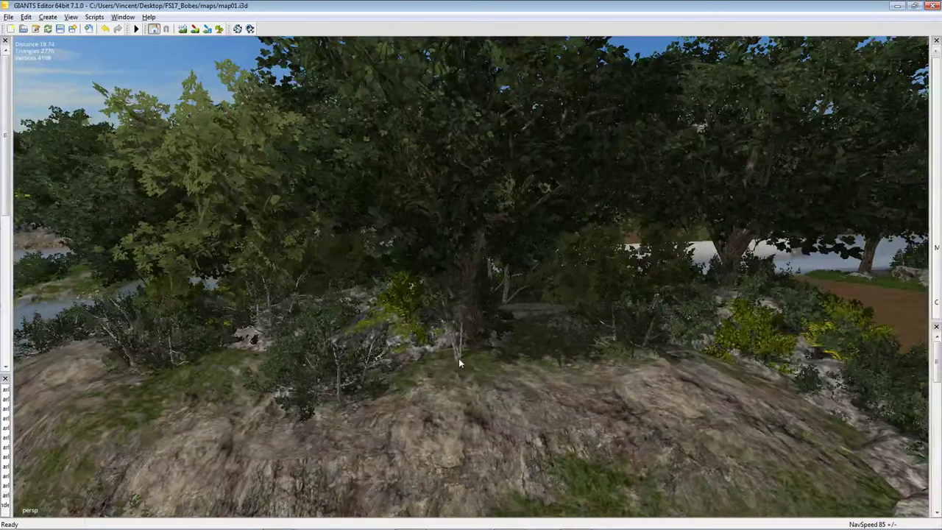
left_click(442, 337)
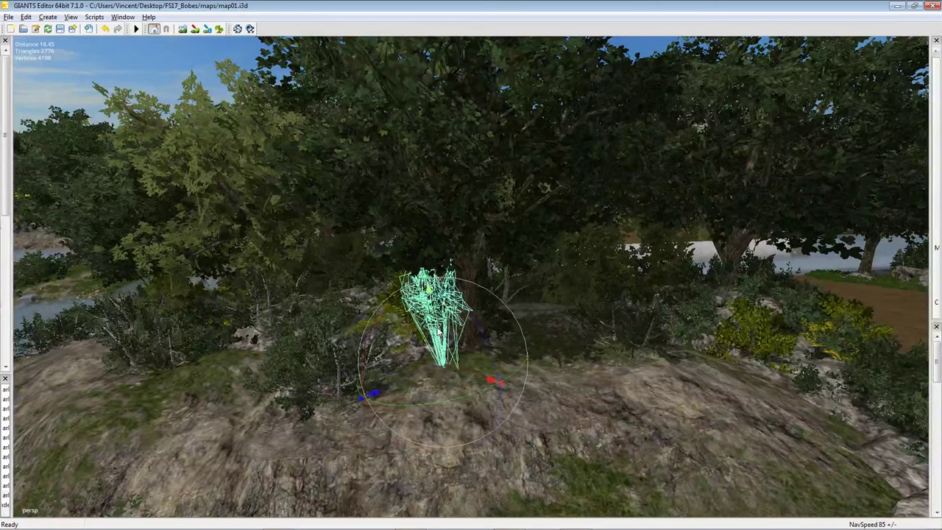
left_click_drag(472, 434, 478, 412)
right_click_drag(478, 412, 476, 398)
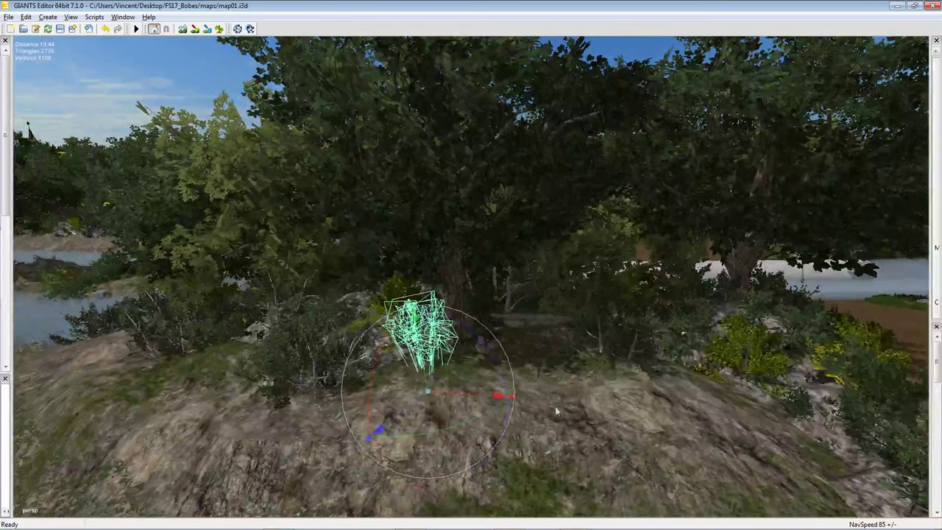
Place another tree copy on the crest just past the large trunk, sink it to shrub height and rotate it.
key("Delete")
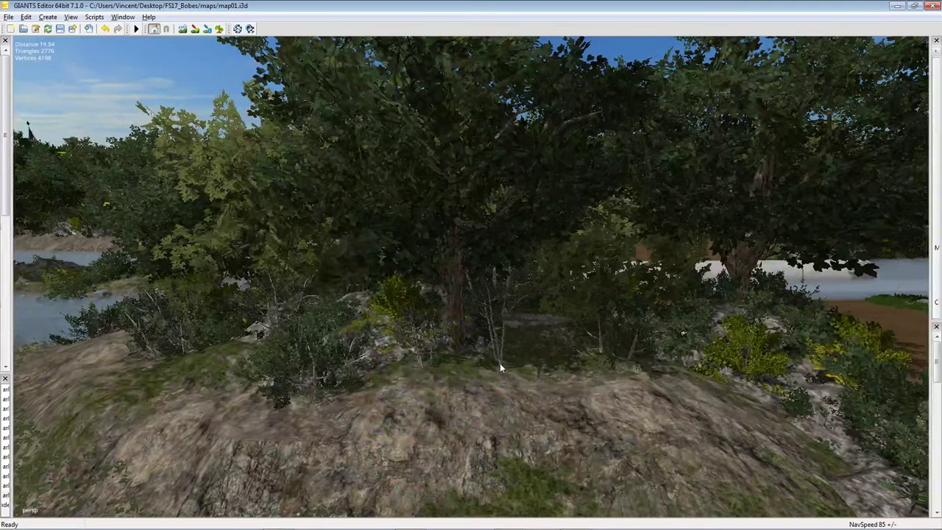
key("ctrl+z")
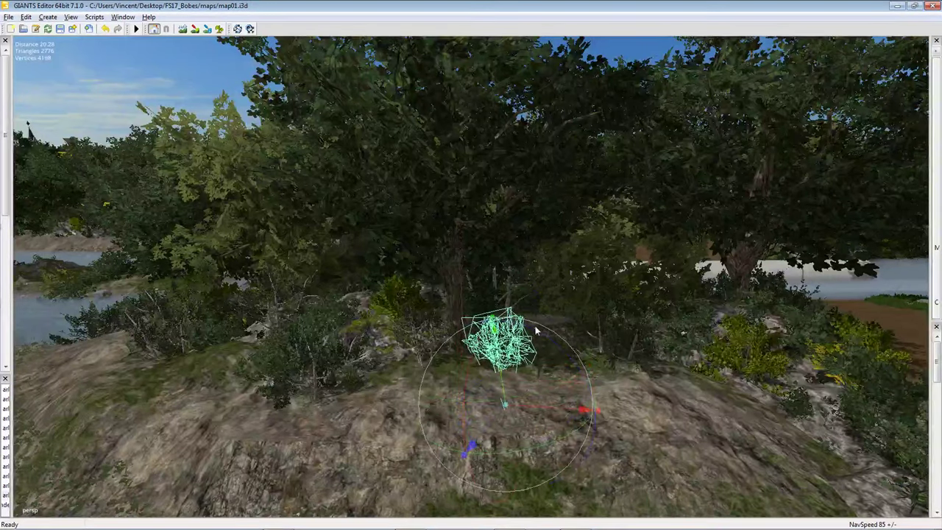
left_click_drag(535, 331, 530, 473)
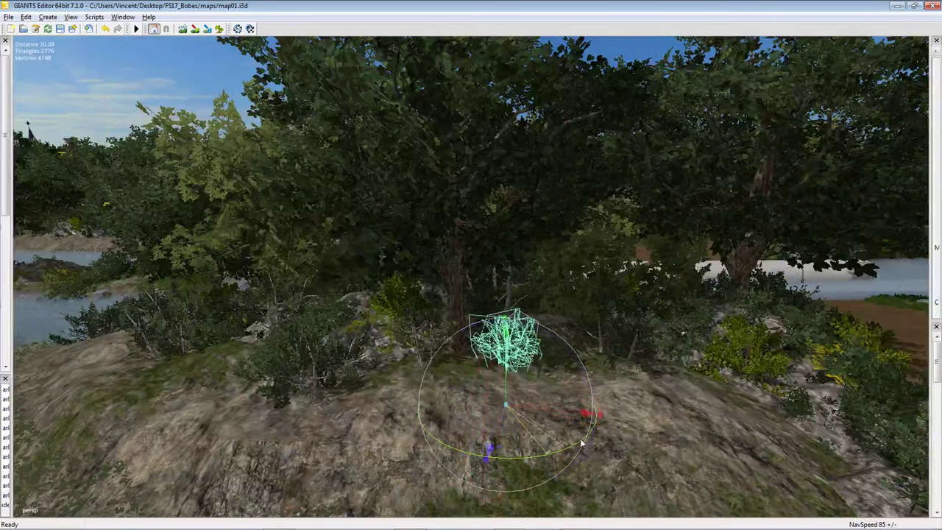
Add a tree copy farther along the crest toward the dirt road and lower its trunk into the ground.
right_click_drag(550, 467, 510, 426)
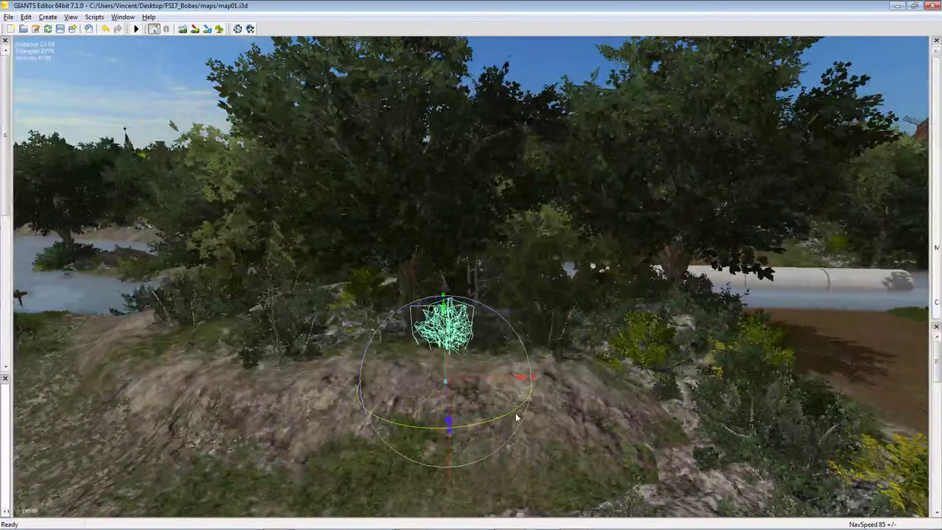
key("Delete")
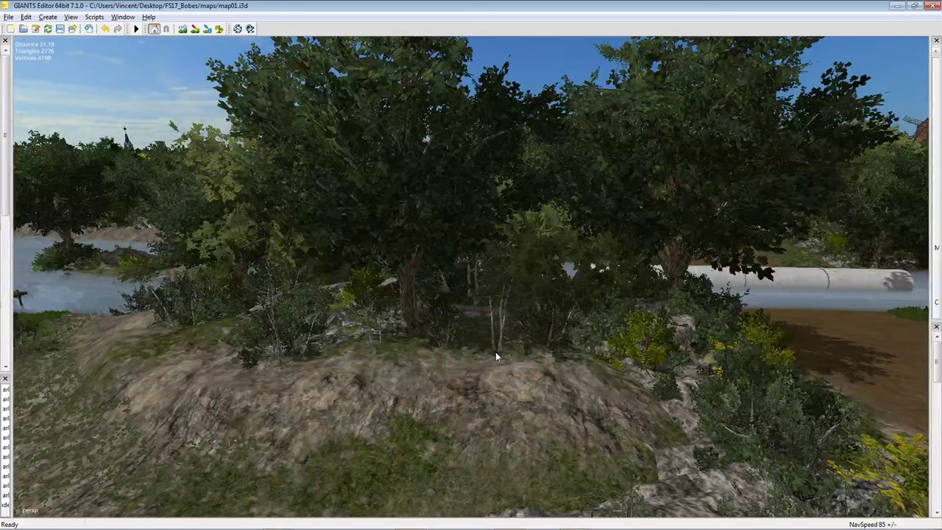
key("ctrl+z")
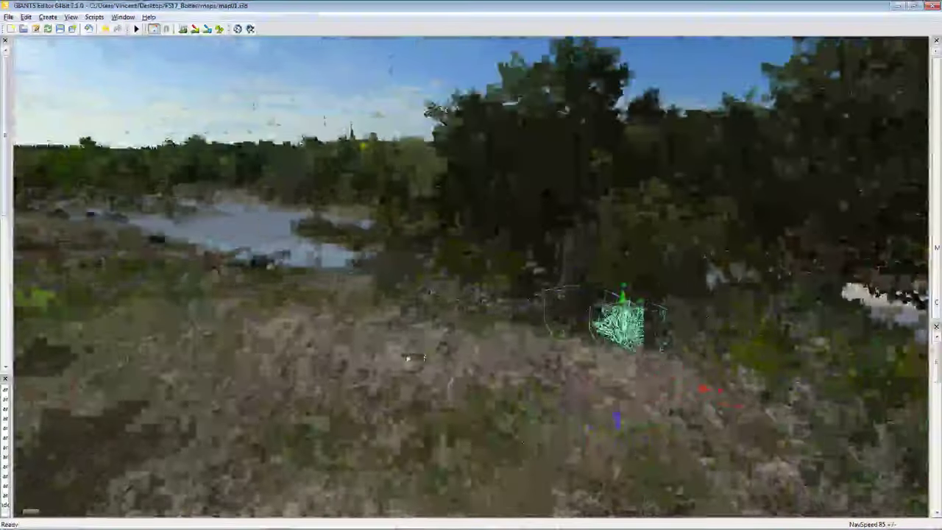
Place a tree copy against the road-side flank of the long boulder and sink it to shrub height.
right_click_drag(498, 302, 394, 340)
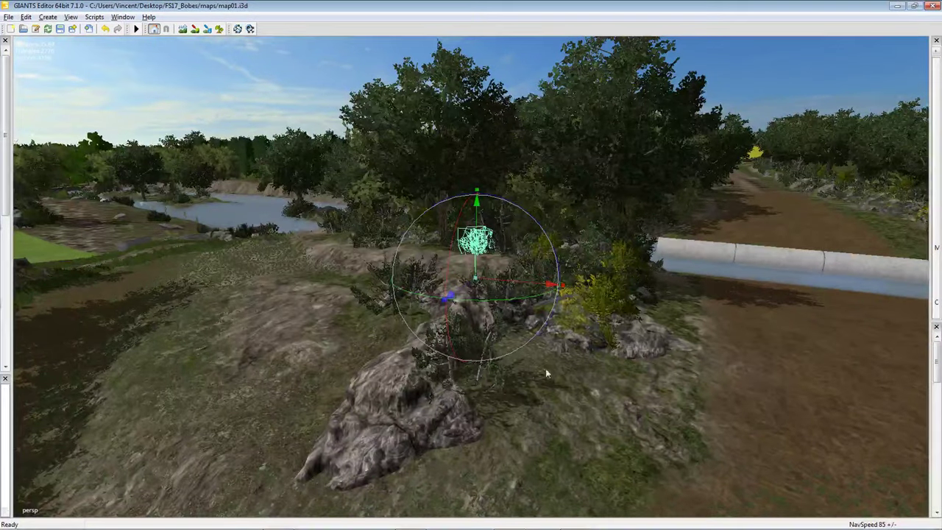
left_click(470, 407)
left_click(486, 416)
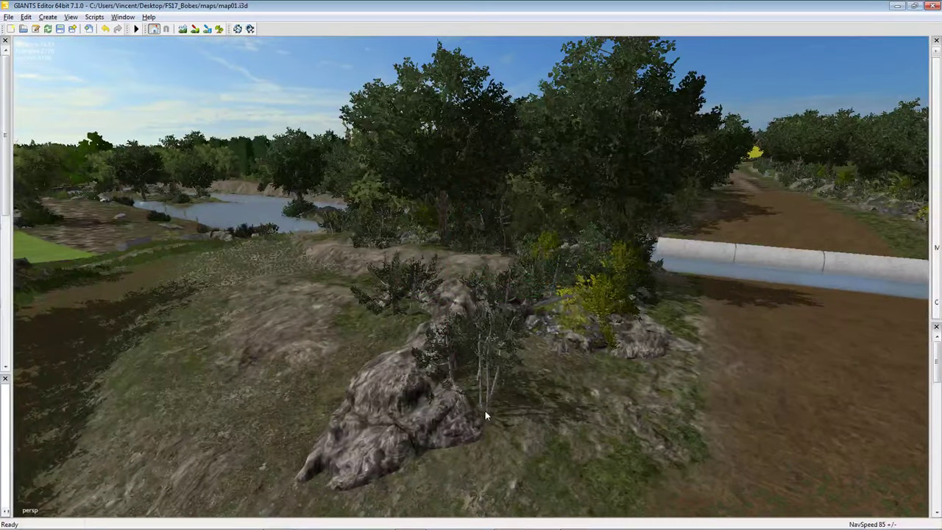
left_click(482, 394)
right_click_drag(483, 394, 560, 368)
Paint the grass texture layer in patches across the bare middle of the mound with the round brush.
left_click(195, 29)
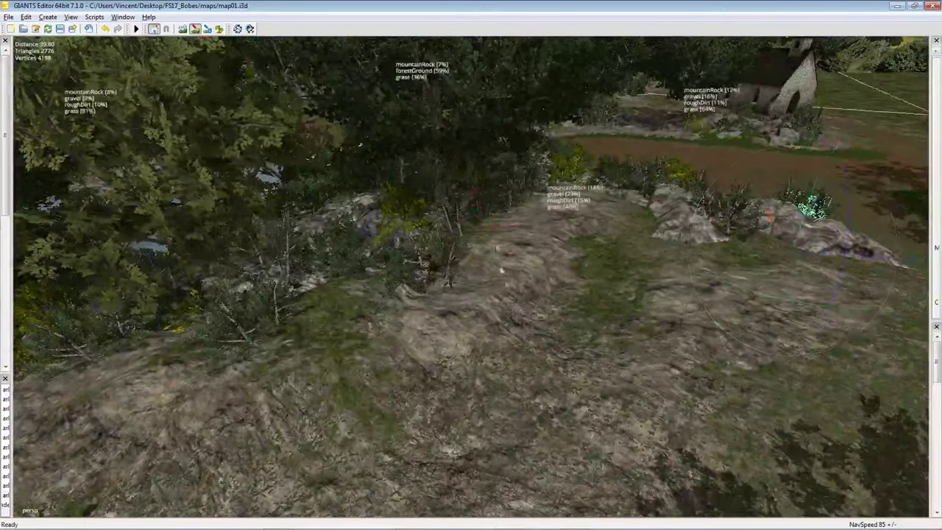
right_click_drag(471, 295, 476, 314)
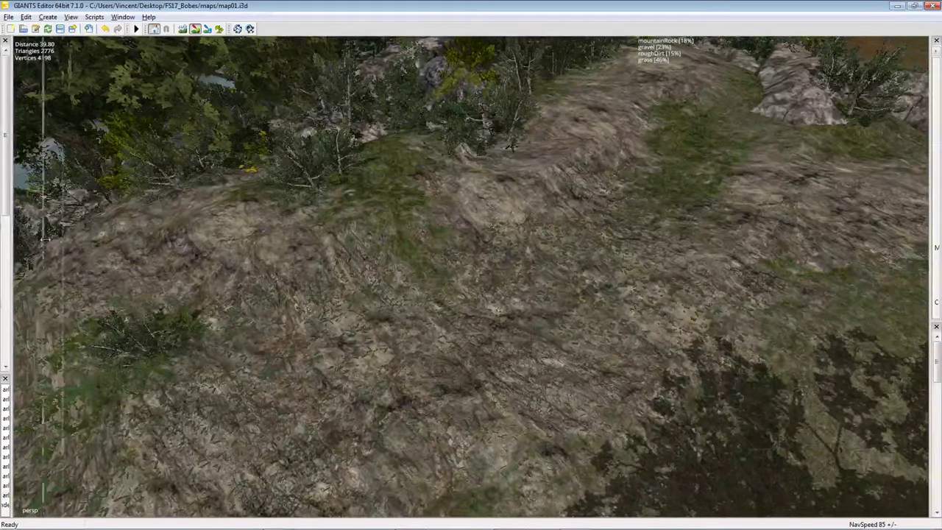
left_click_drag(9, 234, 136, 294)
left_click(81, 291)
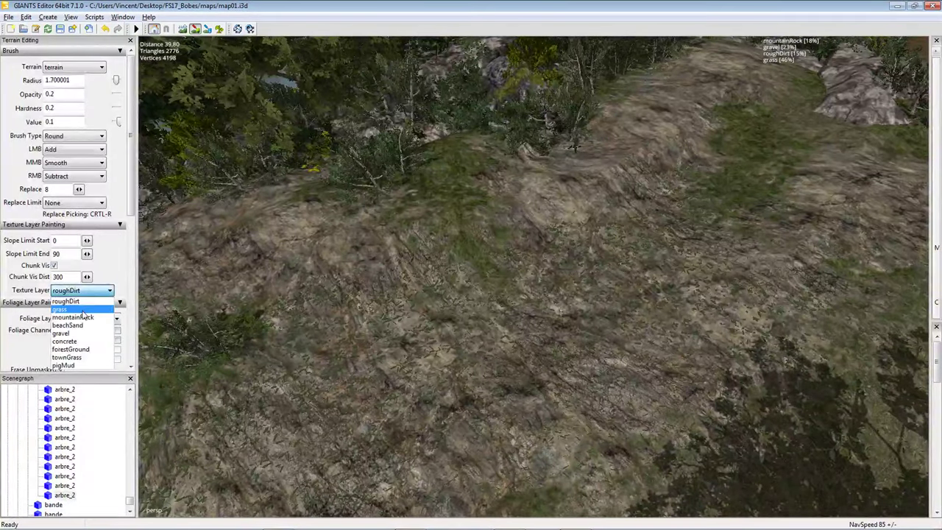
left_click(84, 315)
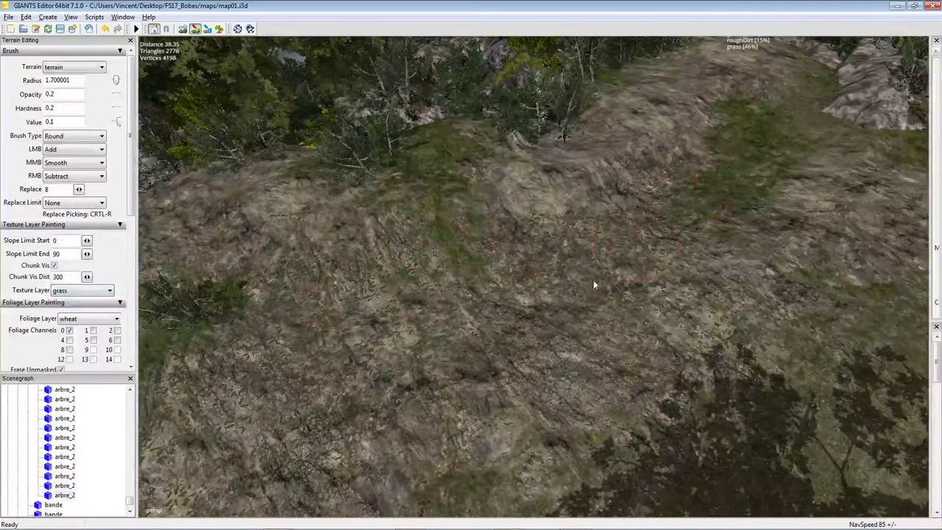
mouse_move(564, 298)
left_mouse_down()
mouse_move(529, 310)
mouse_move(633, 251)
mouse_move(579, 275)
mouse_move(656, 213)
mouse_move(429, 336)
mouse_move(656, 210)
mouse_move(464, 322)
left_mouse_up()
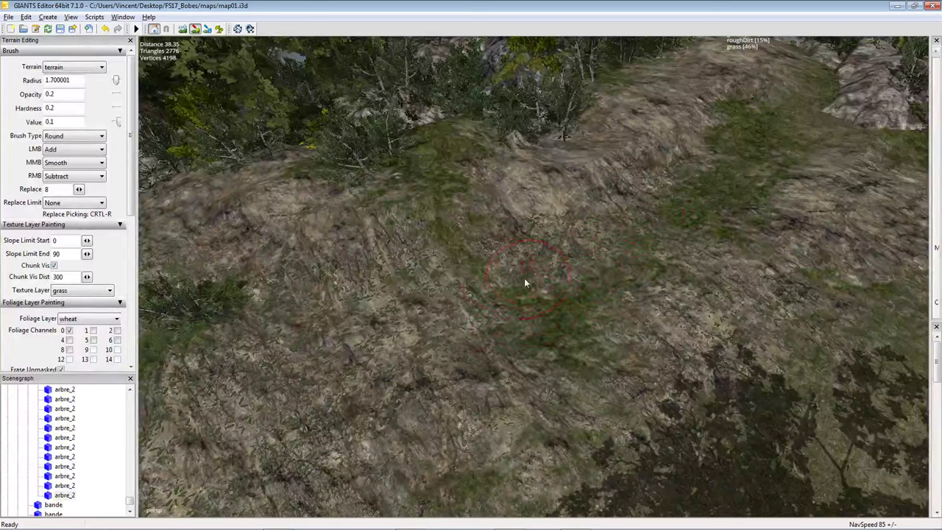
scroll(571, 286, "down", 3)
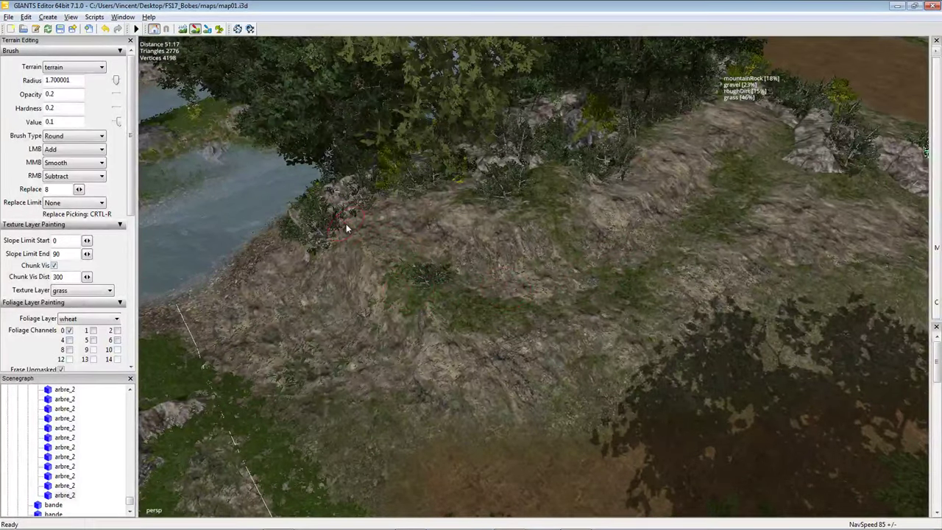
Extend the grass texture over the mound's slopes, from the boulder to the riverbank and along the foot of the ridge.
right_click_drag(365, 256, 397, 277)
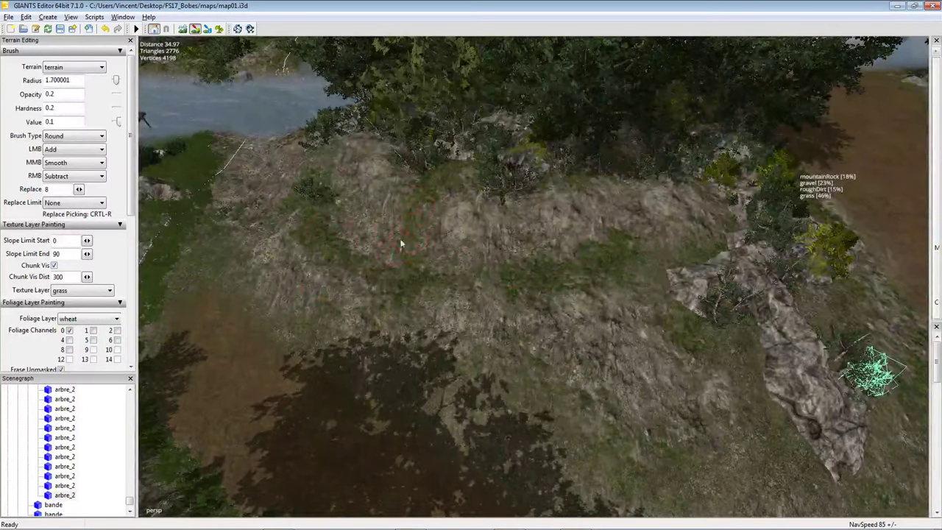
right_click_drag(401, 243, 432, 223)
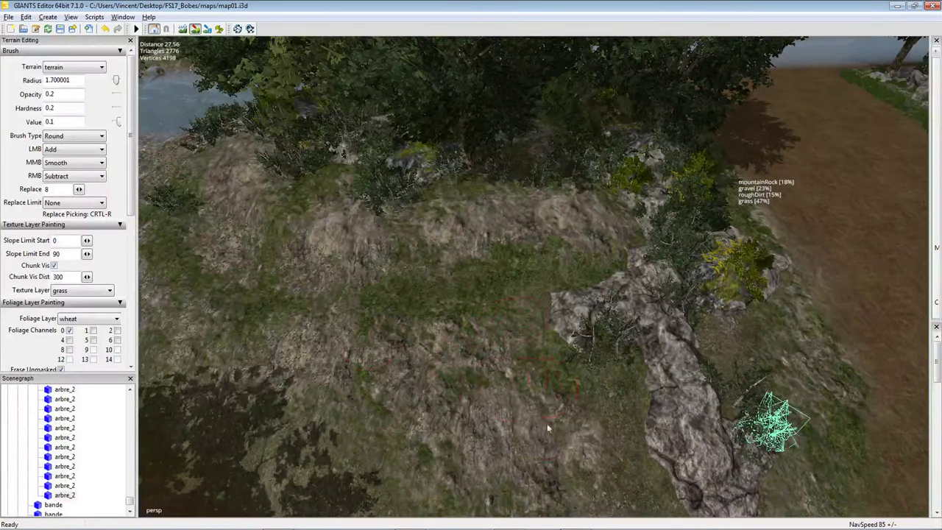
right_click_drag(452, 333, 467, 256)
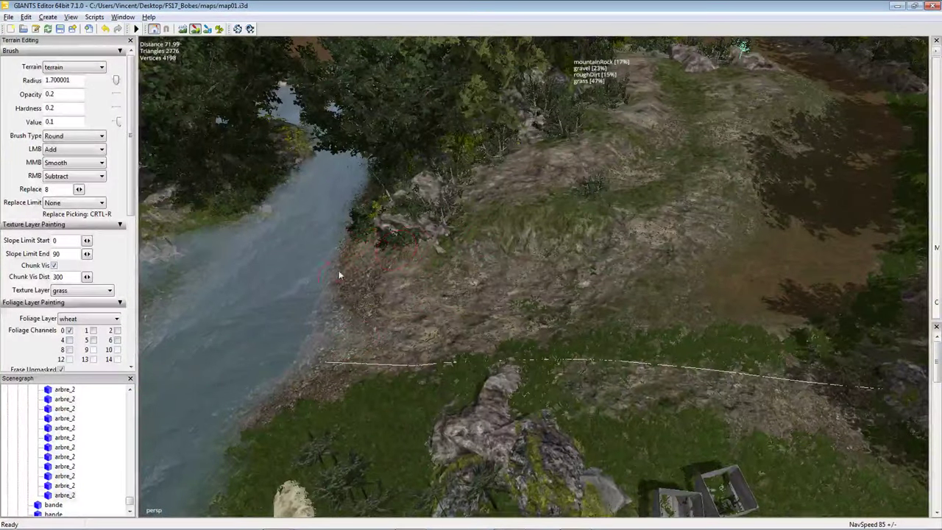
right_click_drag(572, 219, 506, 239)
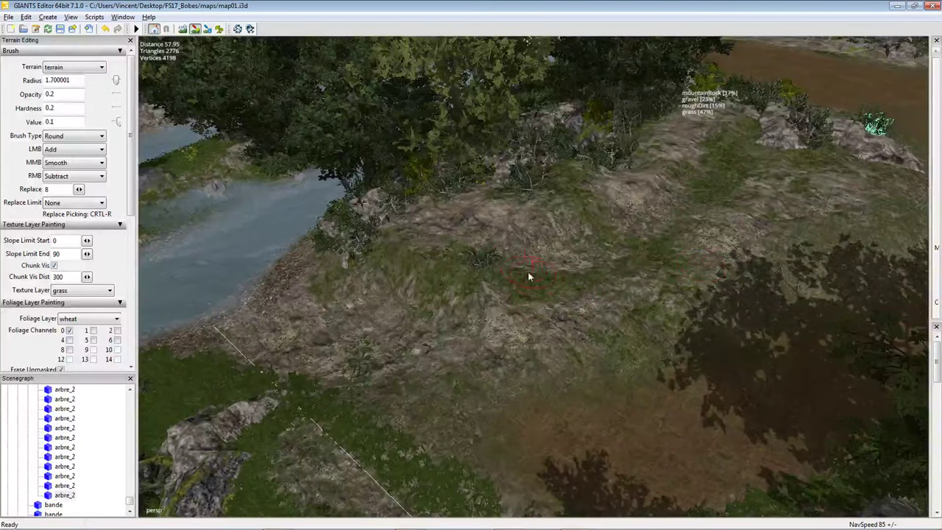
mouse_move(530, 218)
right_mouse_down()
mouse_move(486, 254)
mouse_move(427, 260)
mouse_move(385, 307)
right_mouse_up()
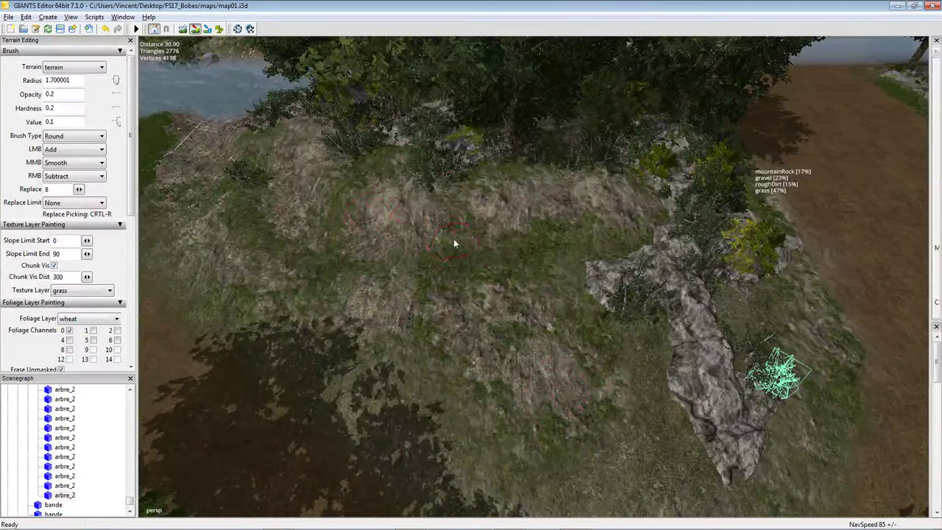
right_click_drag(454, 238, 410, 247)
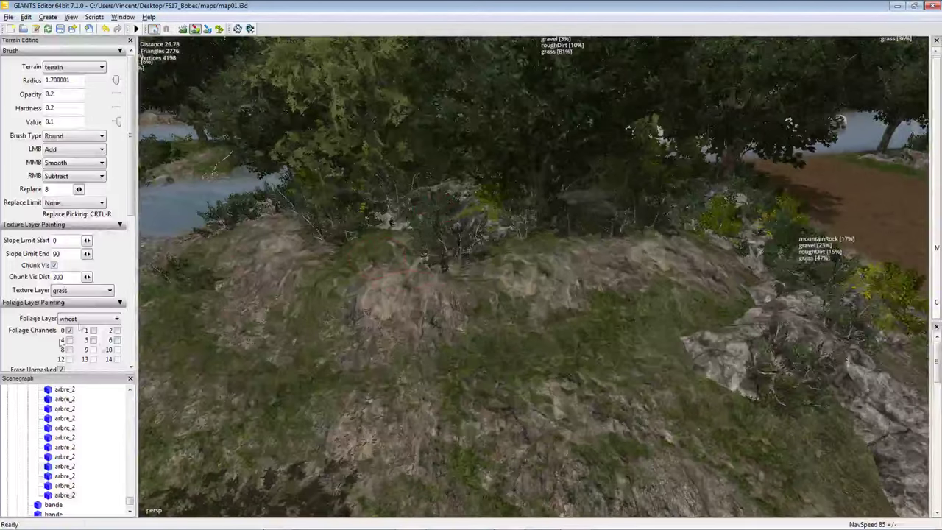
Paint the roughDirt texture over the grass strip between the ridge and the boulder, enlarging the brush radius to about 2.45.
left_click(111, 291)
left_click(74, 313)
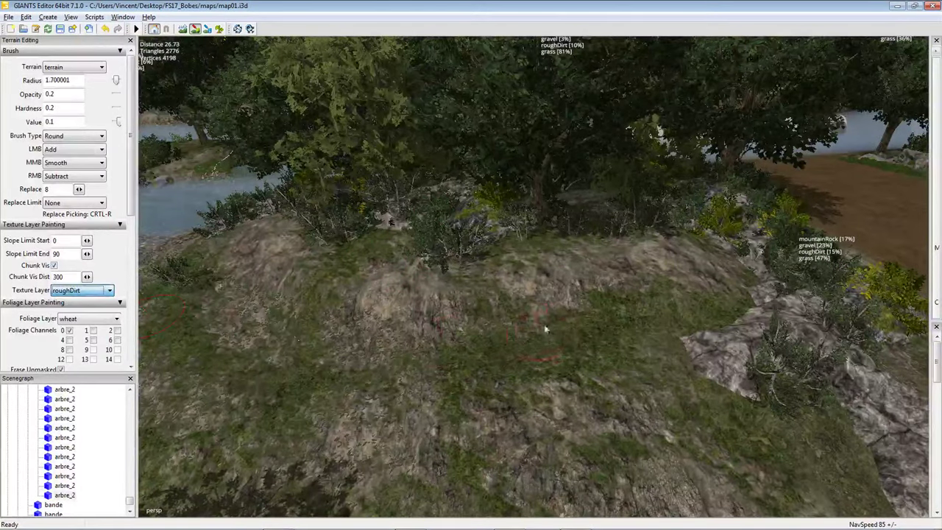
right_click_drag(486, 328, 595, 264)
scroll(680, 328, "up", 5, "ctrl")
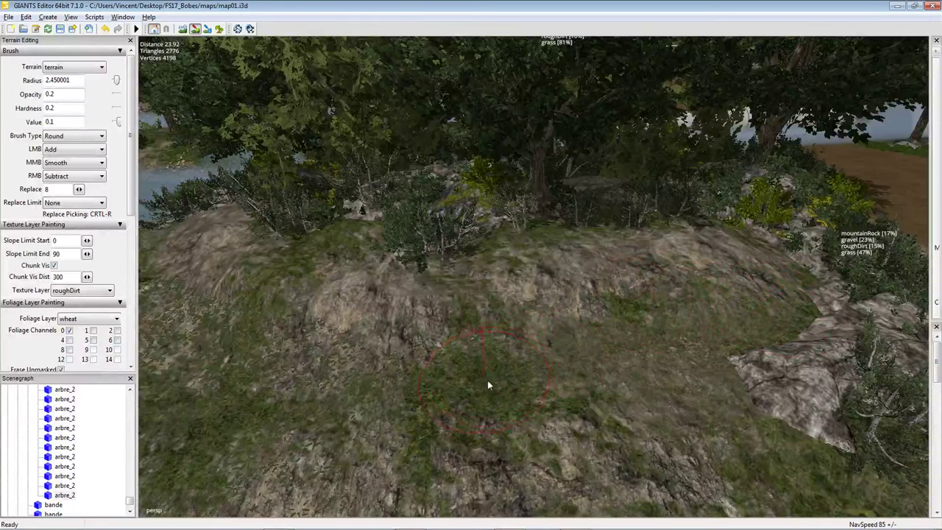
Enlarge the brush radius to about 3.2 and blend roughDirt into the grass on the mound's river-side slope.
mouse_move(451, 371)
right_mouse_down()
mouse_move(500, 360)
mouse_move(515, 376)
mouse_move(494, 370)
mouse_move(609, 307)
right_mouse_up()
scroll(610, 307, "up", 3, "shift")
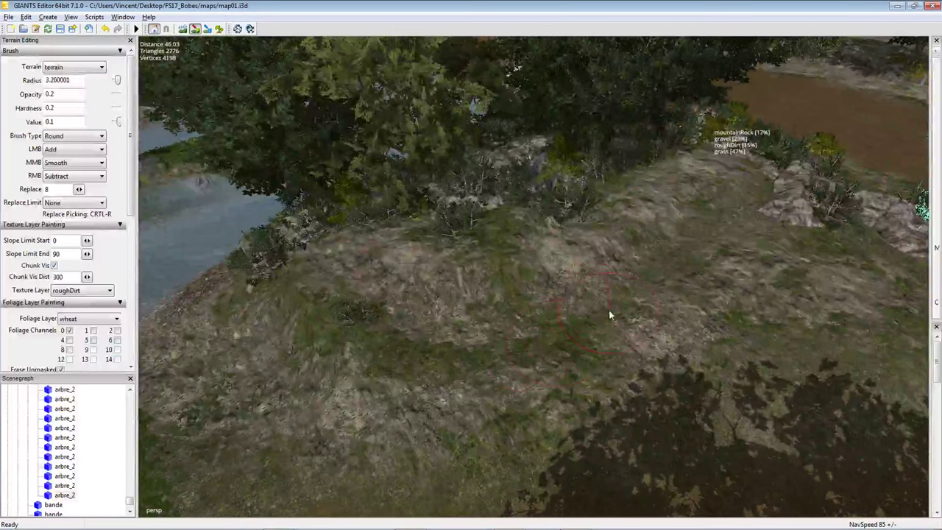
mouse_move(554, 341)
left_mouse_down()
mouse_move(581, 319)
mouse_move(560, 333)
left_mouse_up()
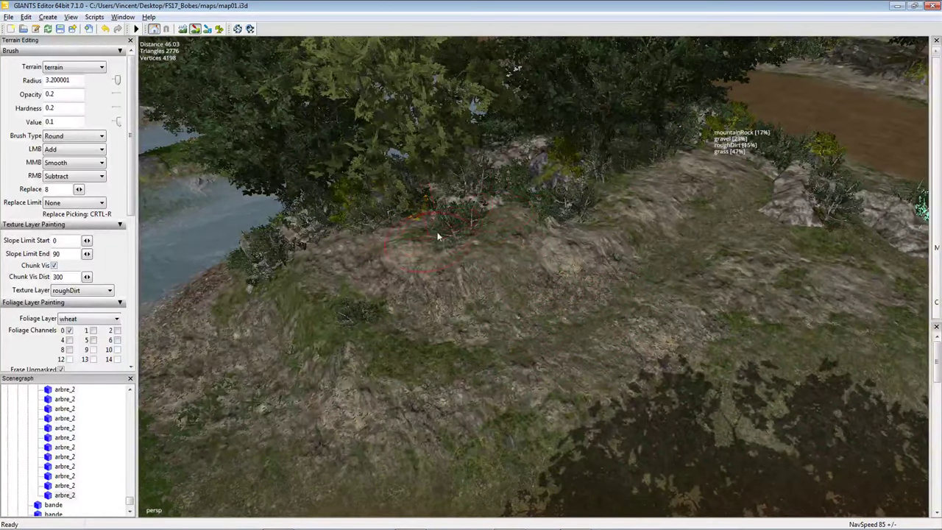
mouse_move(437, 236)
right_mouse_down()
mouse_move(444, 252)
mouse_move(514, 287)
right_mouse_up()
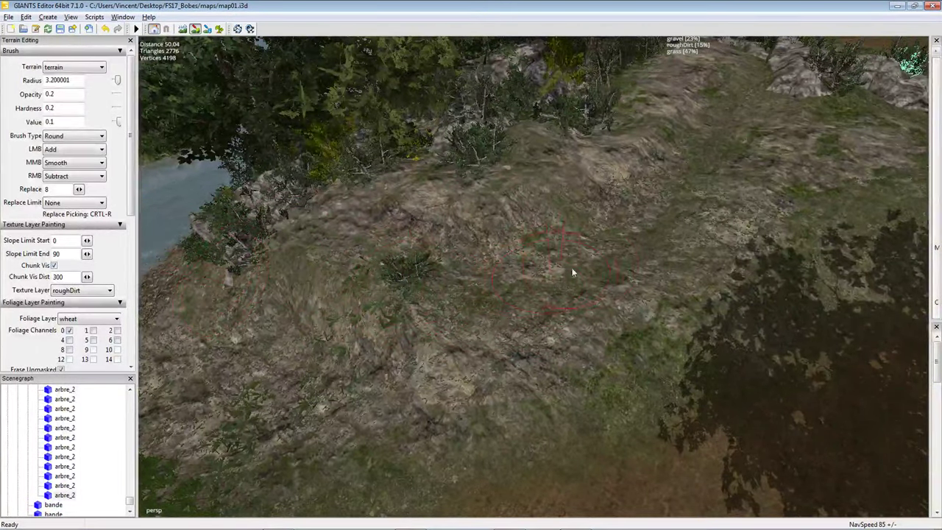
Blend roughDirt into the ground around the long boulder, reducing the brush radius to about 2.45.
mouse_move(573, 274)
right_mouse_down()
mouse_move(484, 269)
mouse_move(475, 382)
mouse_move(441, 328)
right_mouse_up()
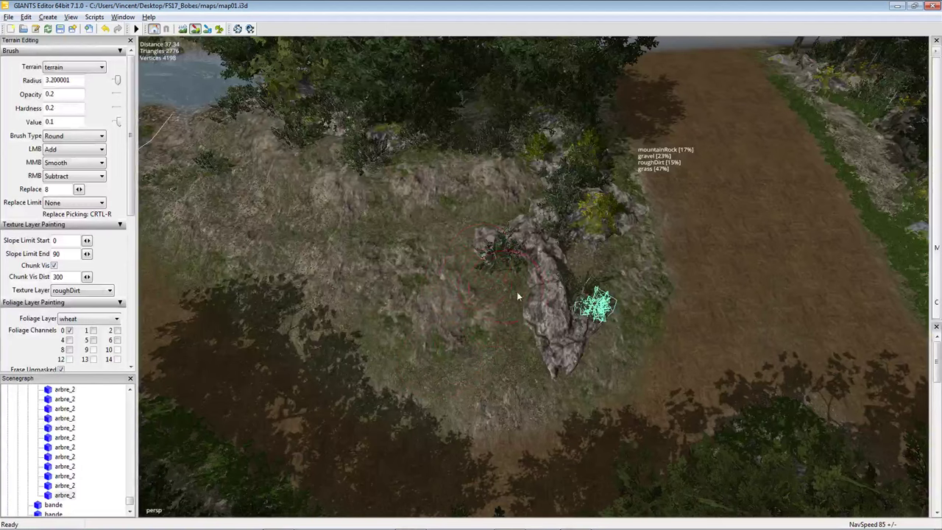
mouse_move(538, 354)
right_mouse_down()
mouse_move(406, 255)
mouse_move(391, 255)
mouse_move(434, 250)
mouse_move(508, 269)
right_mouse_up()
scroll(480, 292, "down", 3, "ctrl")
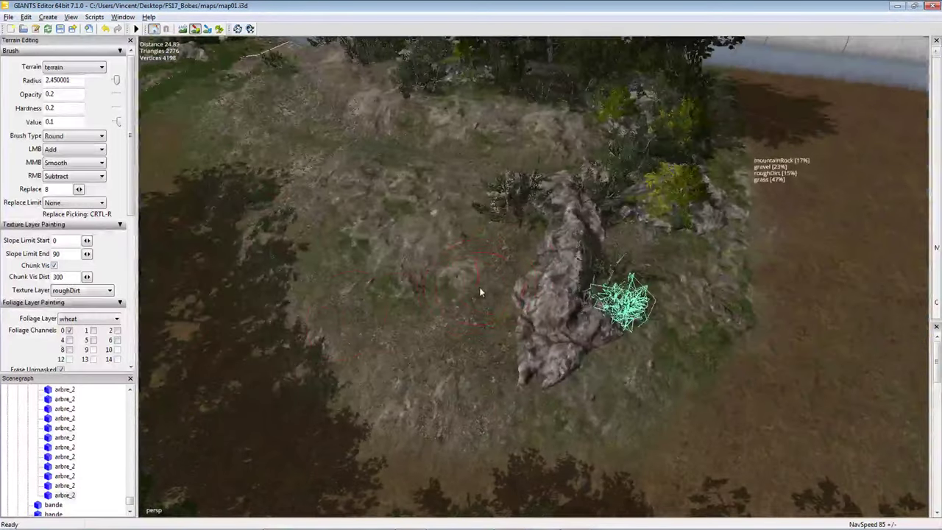
Undo the last roughDirt stroke and switch to foliage painting with the shortGrass foliage layer.
left_click(89, 318)
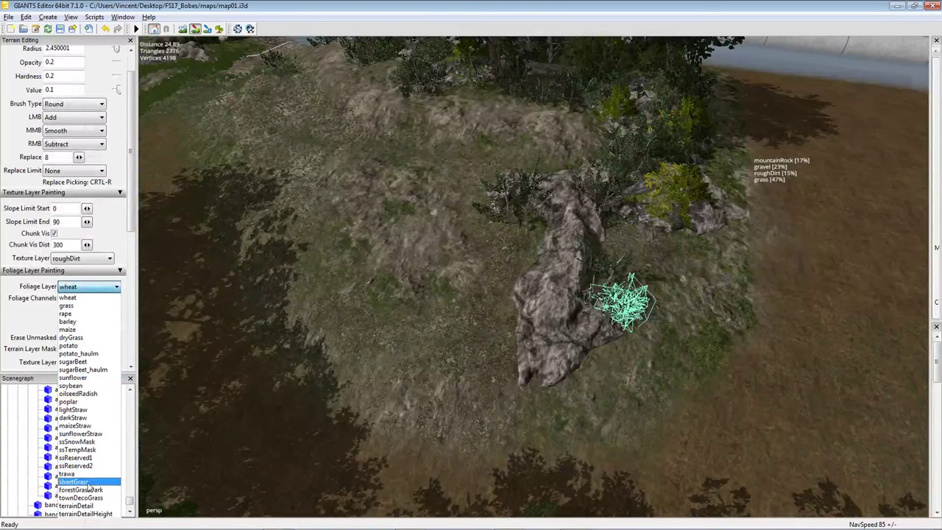
left_click(87, 482)
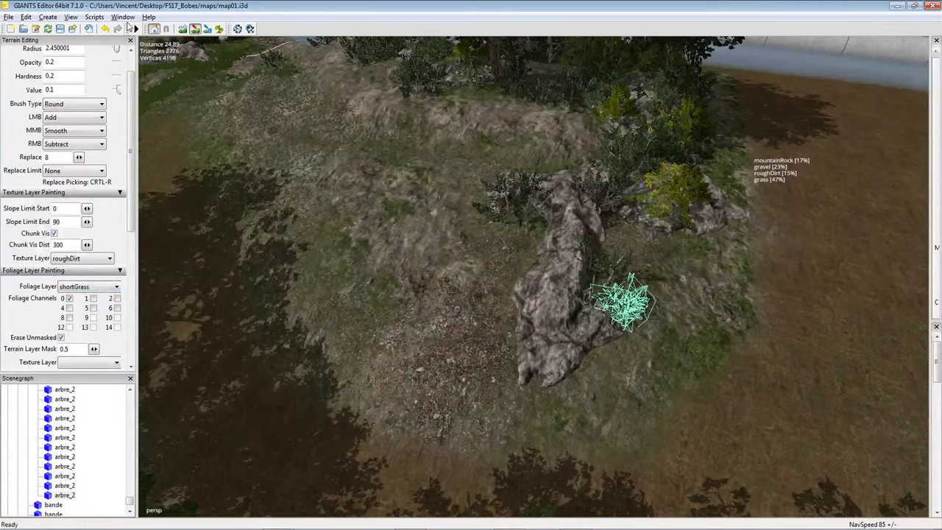
left_click(105, 29)
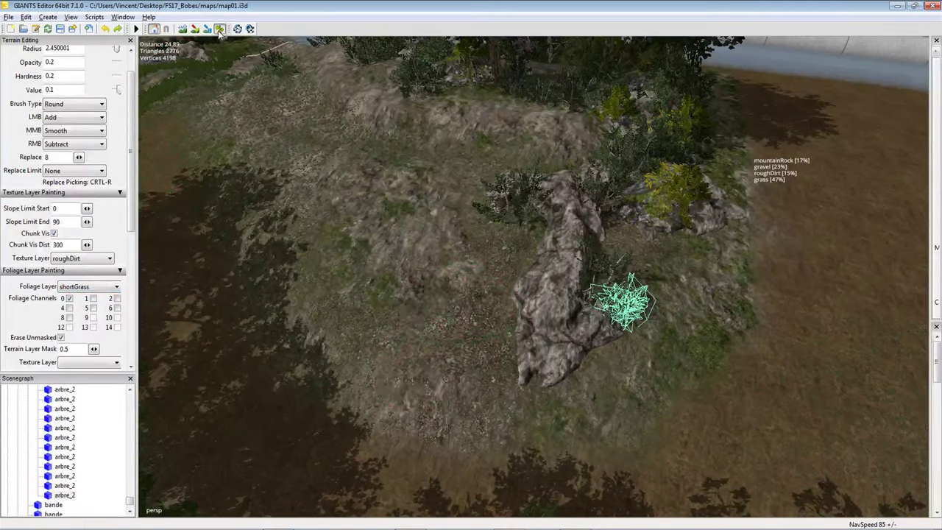
left_click(219, 30)
Enlarge the brush radius to about 4.7 and paint shortGrass foliage over the mound's open slopes and around the boulder.
right_click_drag(412, 161, 454, 349)
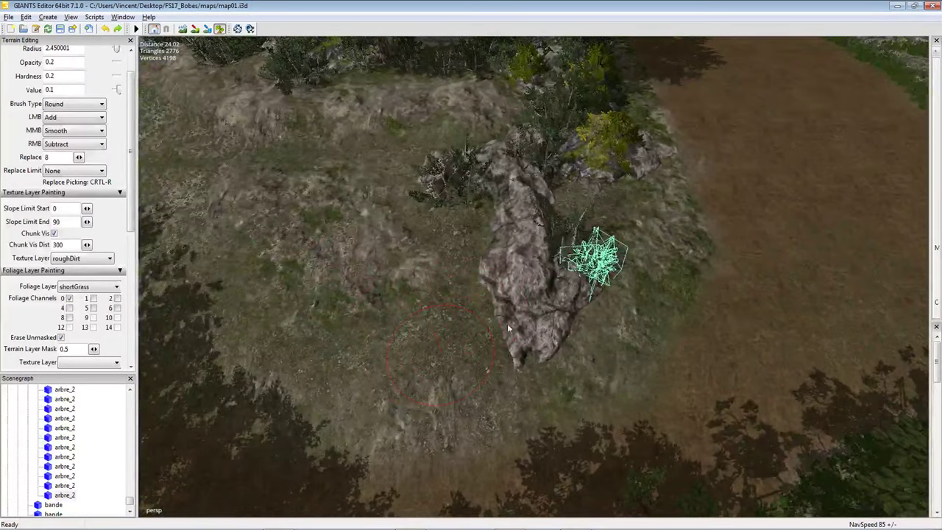
scroll(508, 329, "down", 10)
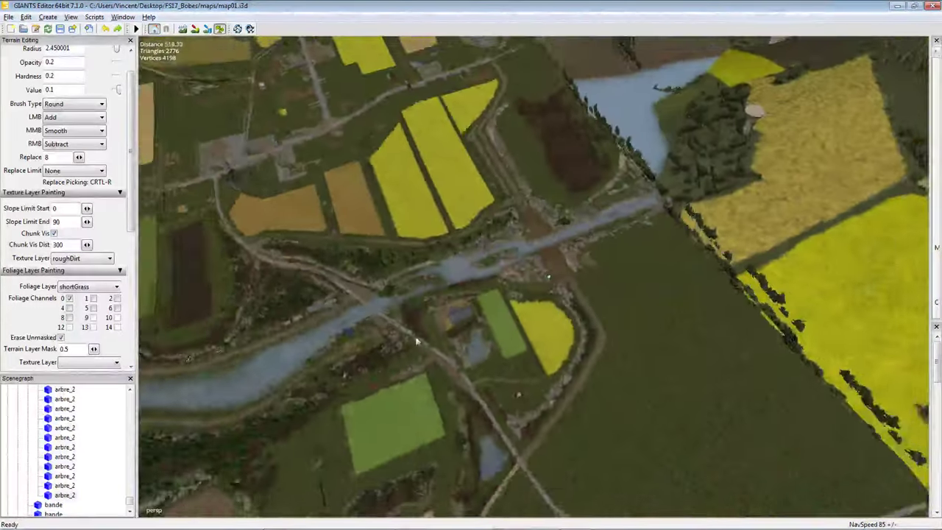
scroll(417, 341, "up", 9)
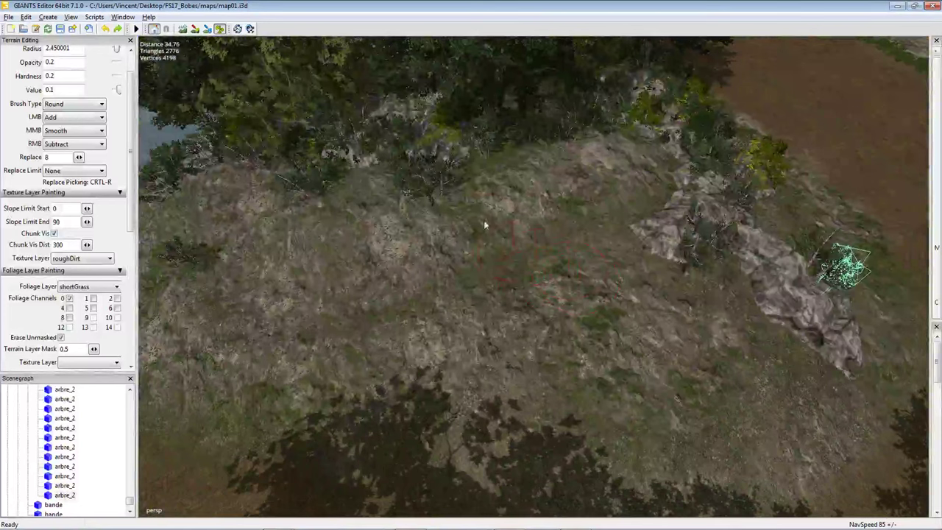
scroll(504, 217, "up", 3, "ctrl")
scroll(307, 265, "down", 2)
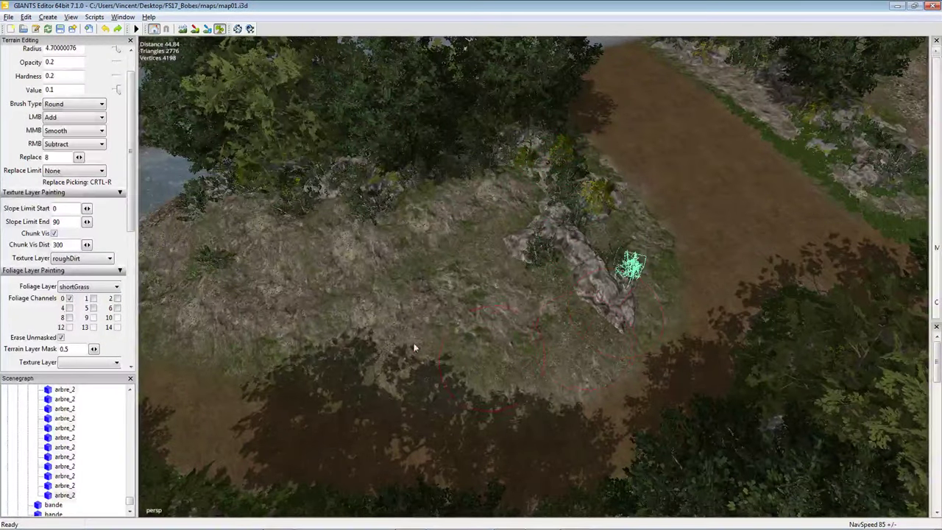
middle_click_drag(382, 278, 492, 253)
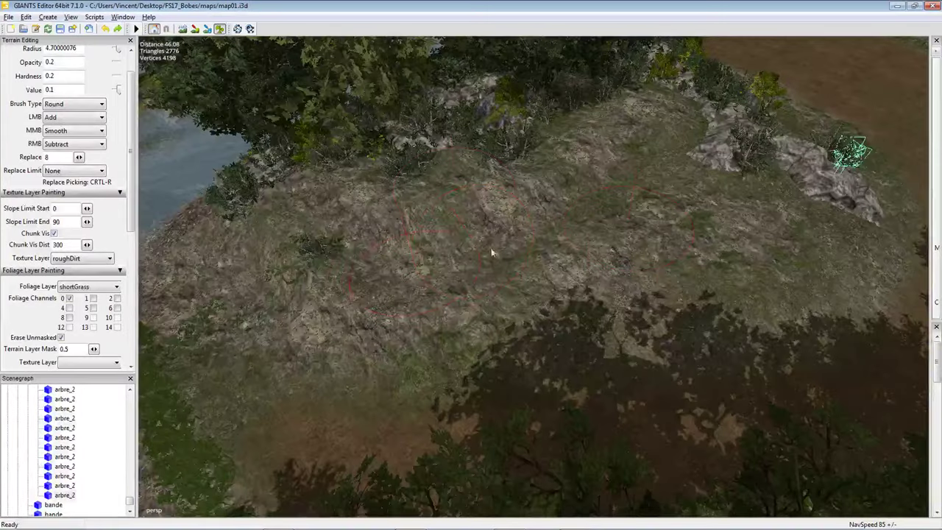
mouse_move(392, 277)
middle_mouse_down()
mouse_move(483, 257)
mouse_move(522, 265)
mouse_move(517, 299)
mouse_move(465, 298)
mouse_move(552, 254)
middle_mouse_up()
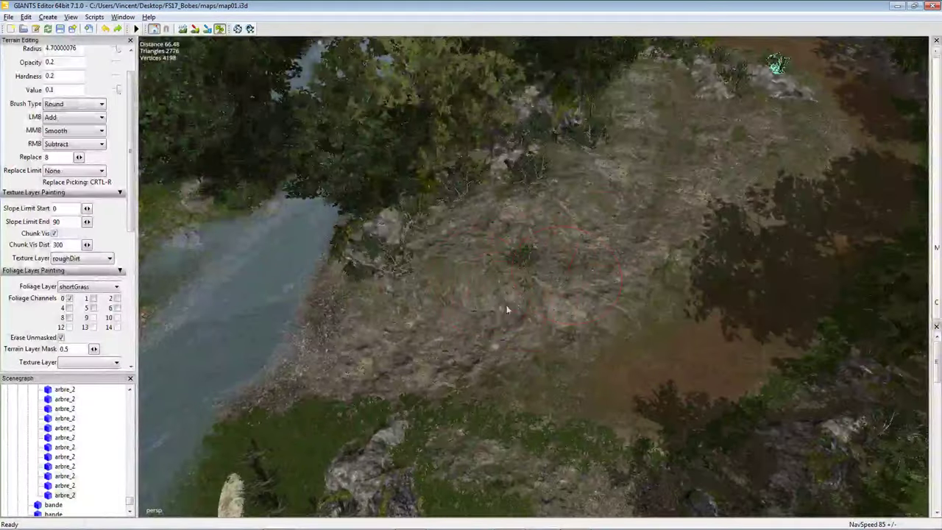
mouse_move(577, 190)
middle_mouse_down()
mouse_move(414, 215)
mouse_move(488, 221)
mouse_move(515, 203)
mouse_move(559, 198)
mouse_move(545, 215)
mouse_move(500, 232)
mouse_move(512, 246)
mouse_move(506, 256)
mouse_move(390, 235)
middle_mouse_up()
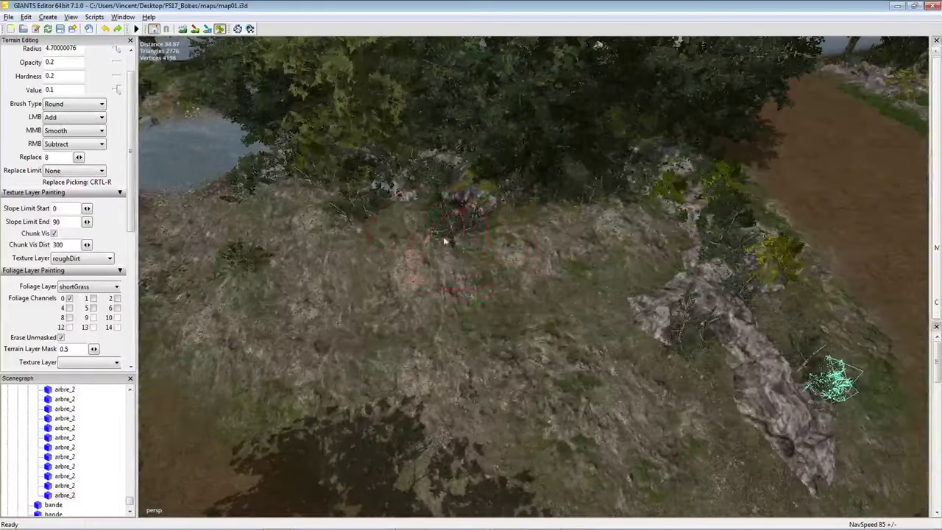
middle_click_drag(617, 223, 497, 257)
middle_click_drag(504, 352, 440, 272)
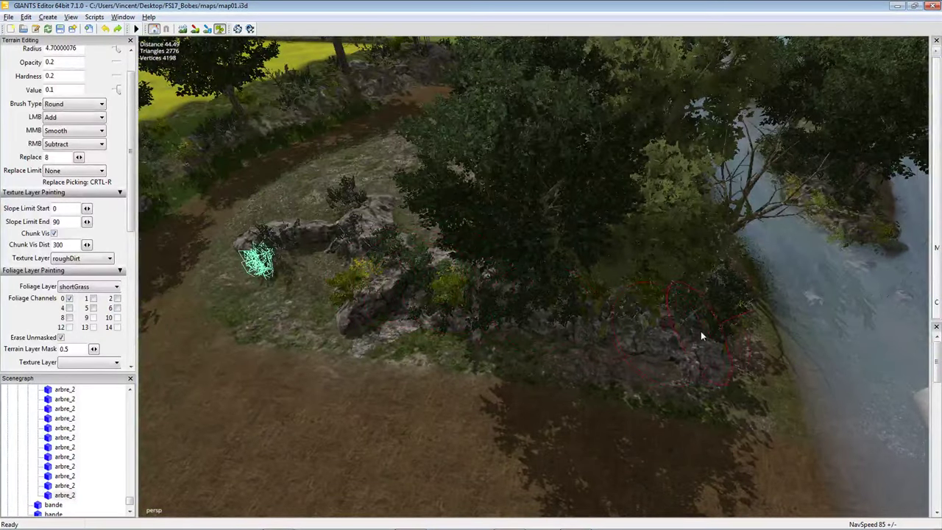
Continue the shortGrass foliage under the trees on the mound's river side and back onto its open end.
middle_click_drag(701, 333, 413, 309)
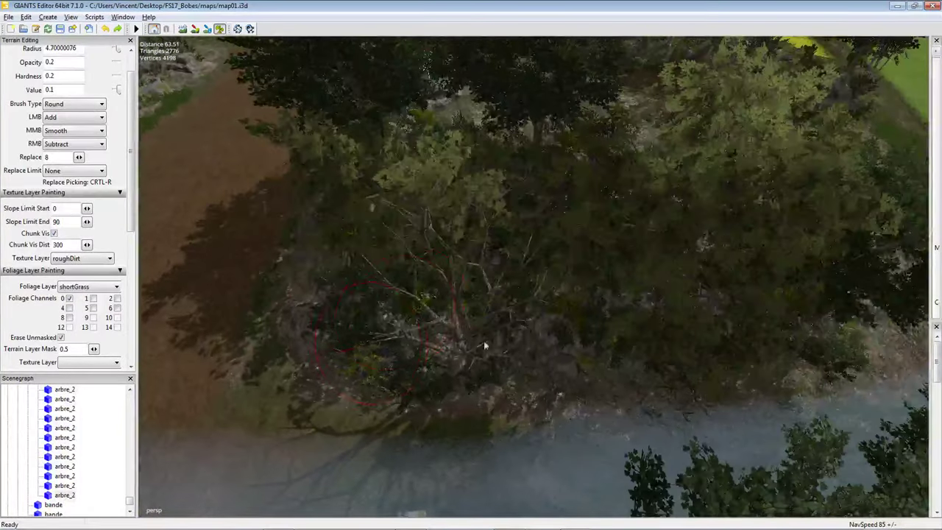
middle_click_drag(483, 345, 430, 332)
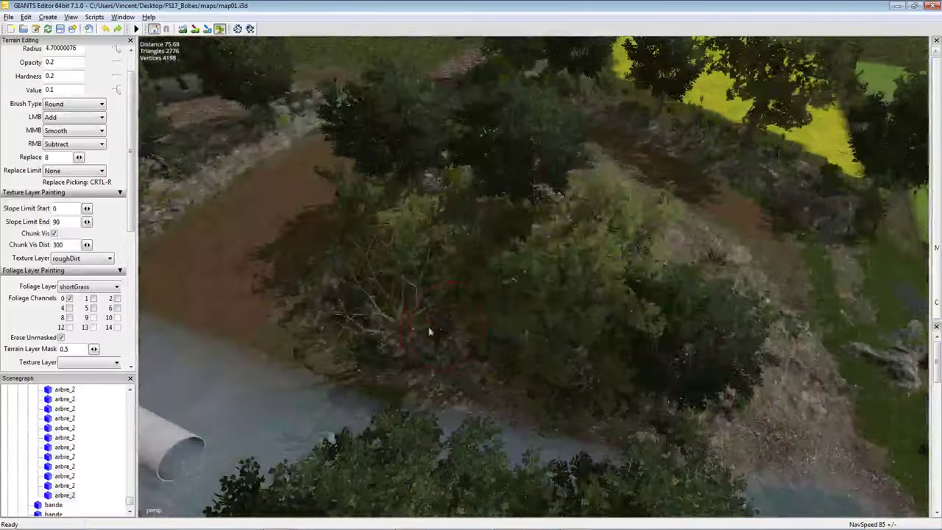
middle_click_drag(515, 351, 374, 289)
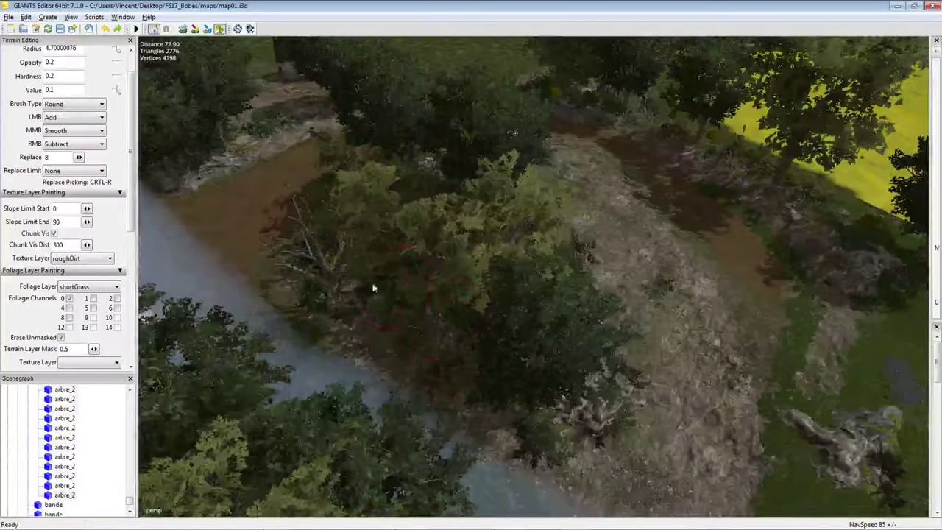
middle_click_drag(519, 372, 523, 283)
middle_click_drag(489, 380, 468, 362)
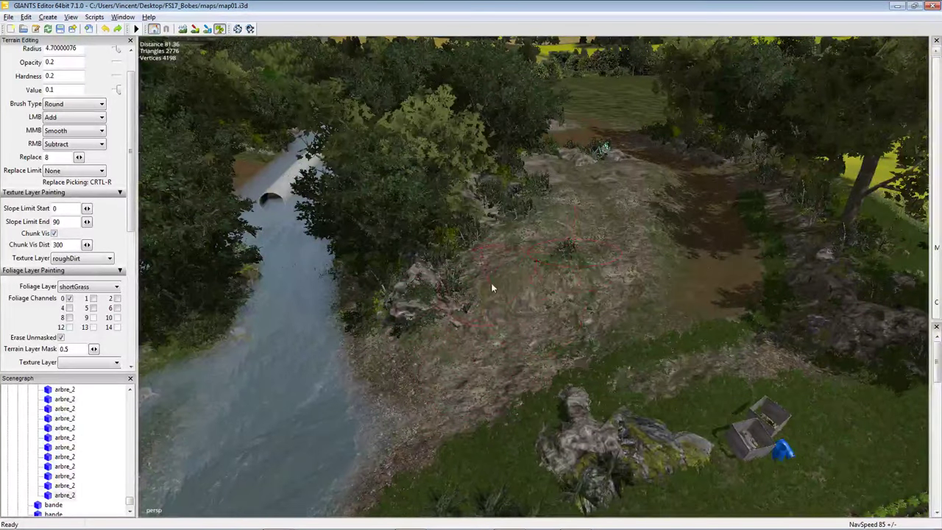
middle_click_drag(492, 288, 528, 302)
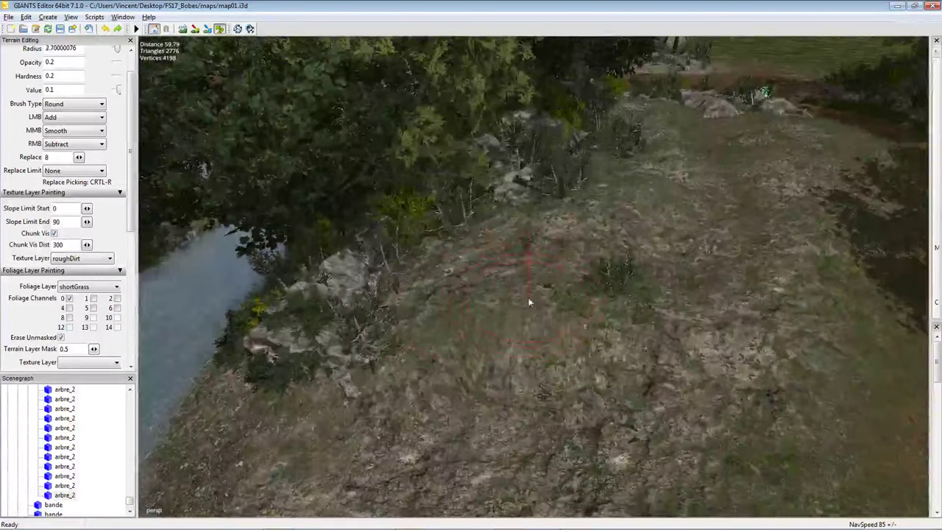
Paint the grass foliage layer with channels 1 and 6 beneath the shrubs along the ridge, using a brush radius of about 0.95.
left_click(88, 287)
scroll(89, 331, "up", 3)
left_click(81, 297)
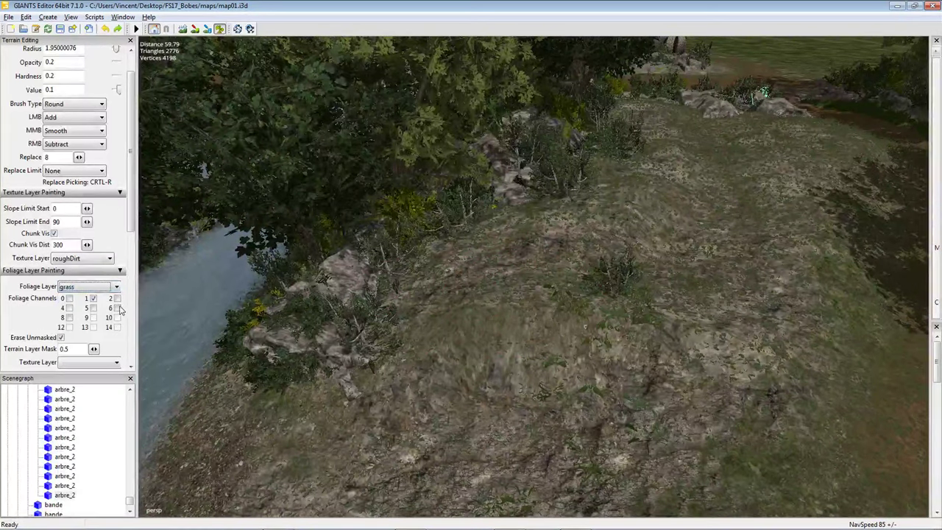
left_click(117, 308)
mouse_move(442, 310)
middle_mouse_down()
mouse_move(465, 318)
mouse_move(446, 323)
mouse_move(450, 293)
middle_mouse_up()
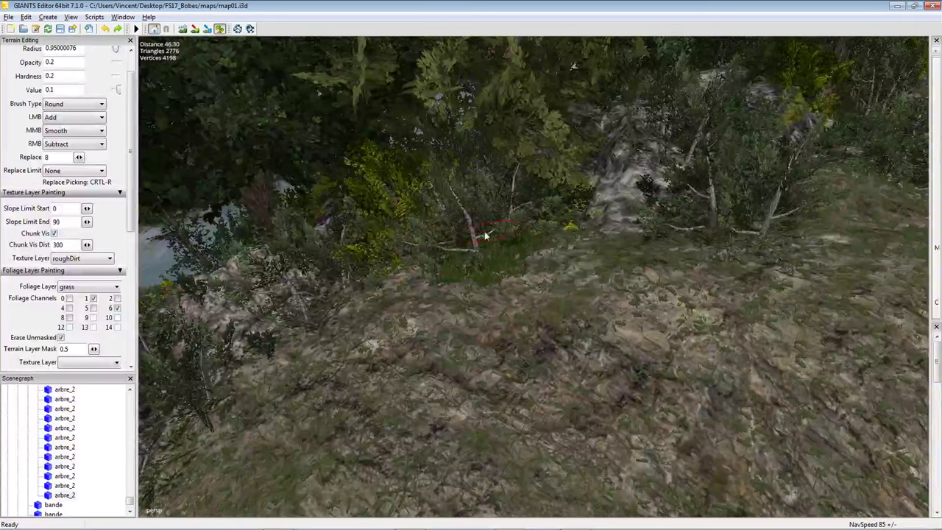
mouse_move(465, 261)
middle_mouse_down()
mouse_move(437, 295)
mouse_move(550, 325)
mouse_move(515, 340)
mouse_move(449, 313)
mouse_move(479, 269)
middle_mouse_up()
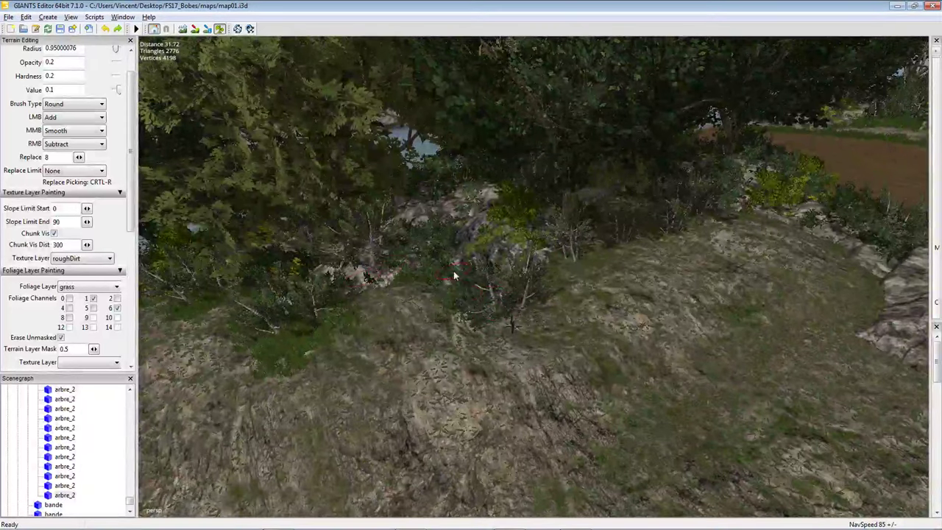
mouse_move(541, 257)
middle_mouse_down()
mouse_move(454, 280)
mouse_move(471, 285)
middle_mouse_up()
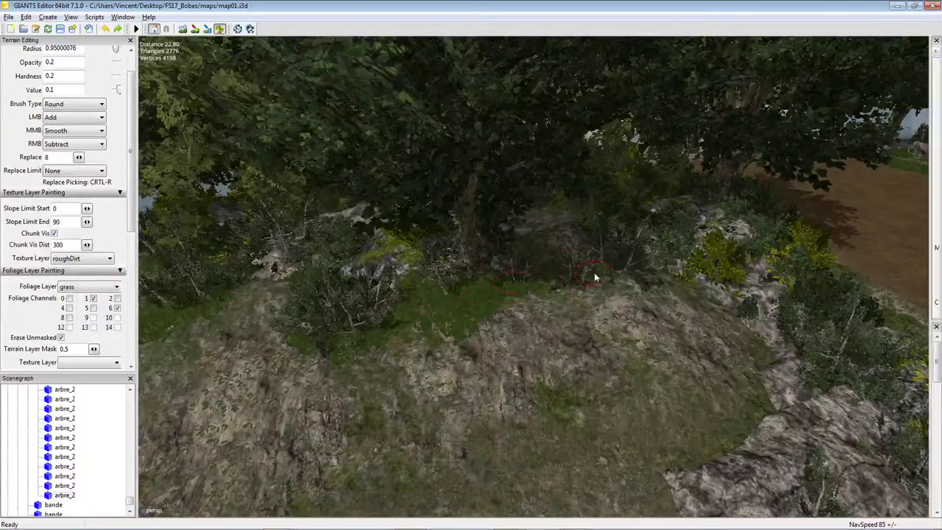
middle_click_drag(688, 274, 543, 275)
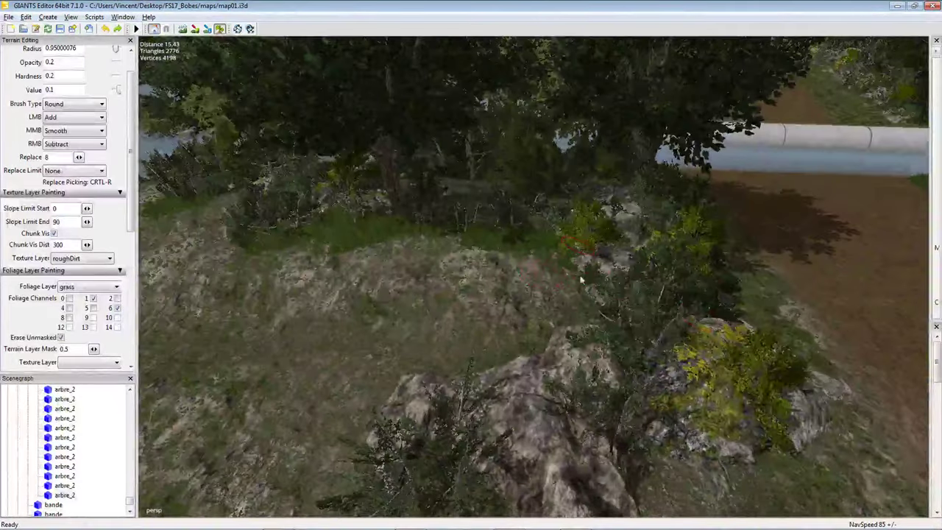
Paint grass foliage around the base of the long boulder and between it and the neighbouring shrubs.
middle_click_drag(398, 449, 516, 349)
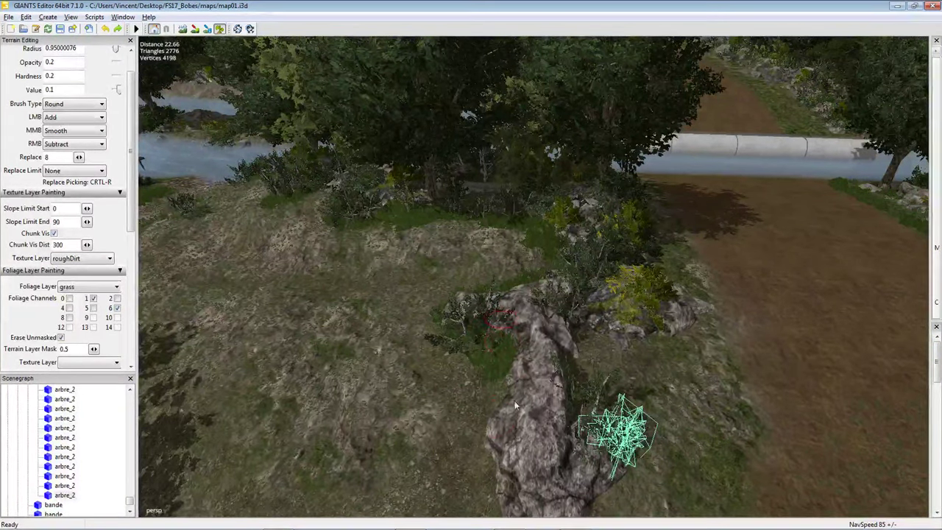
right_click_drag(515, 405, 453, 390)
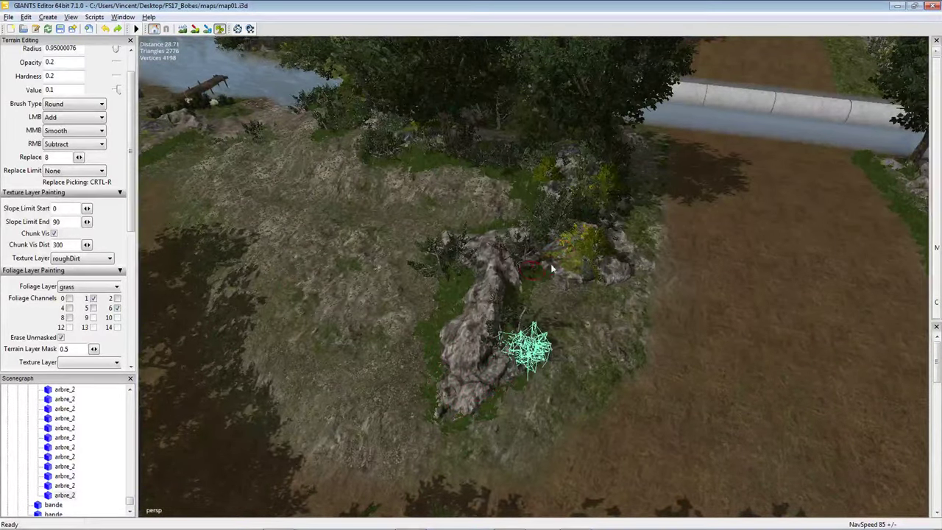
mouse_move(597, 277)
right_mouse_down()
mouse_move(570, 284)
mouse_move(514, 254)
mouse_move(528, 295)
mouse_move(432, 289)
mouse_move(393, 300)
right_mouse_up()
Reduce the brush radius to about 0.7 and paint a grass foliage strip along the mound's dirt-track edge to the riverbank.
left_click_drag(351, 309, 373, 322)
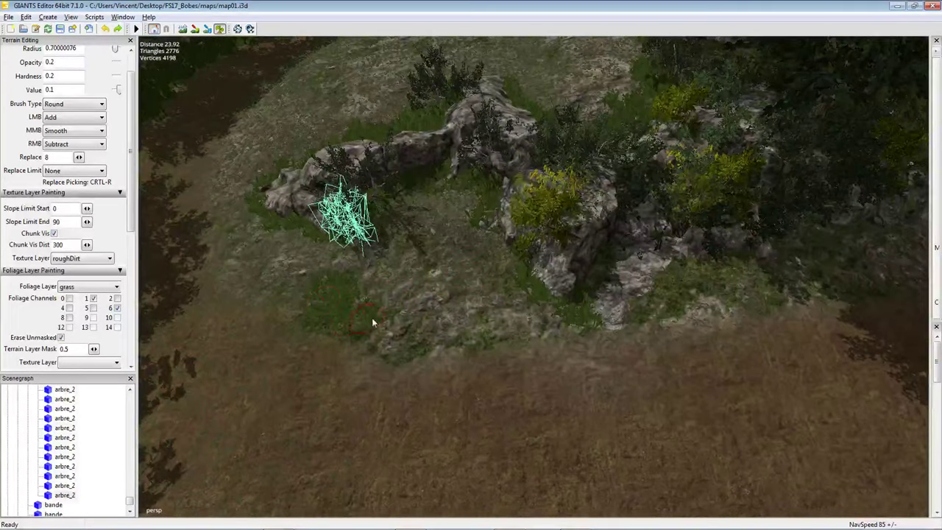
mouse_move(442, 341)
left_mouse_down()
mouse_move(604, 319)
mouse_move(383, 365)
left_mouse_up()
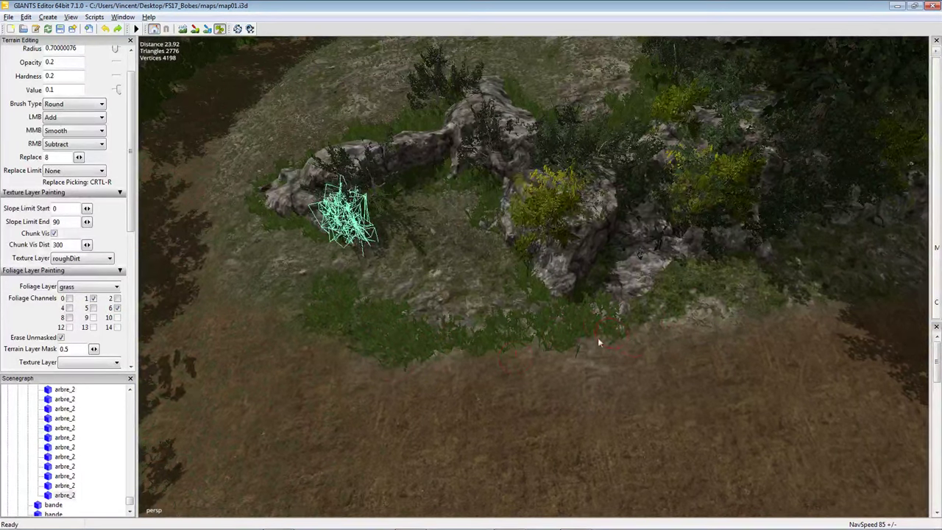
right_click_drag(547, 353, 565, 312)
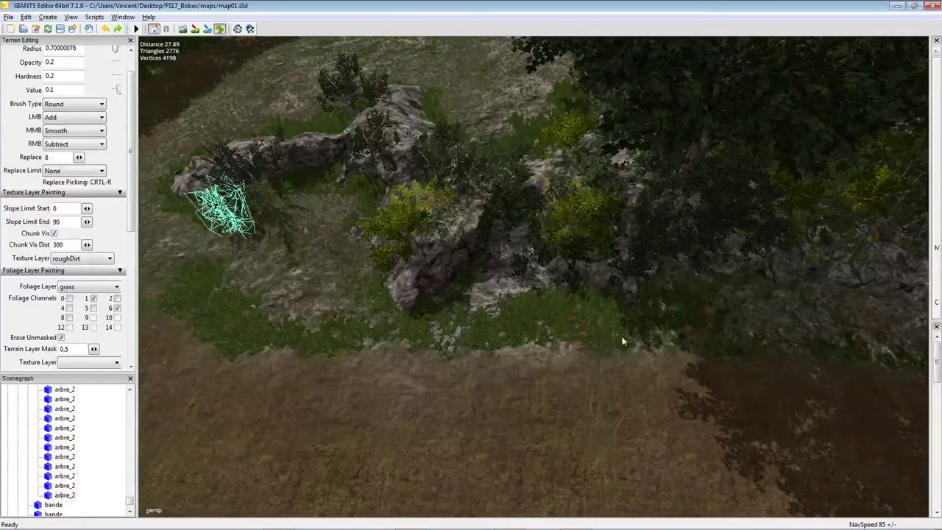
right_click_drag(677, 296, 542, 326)
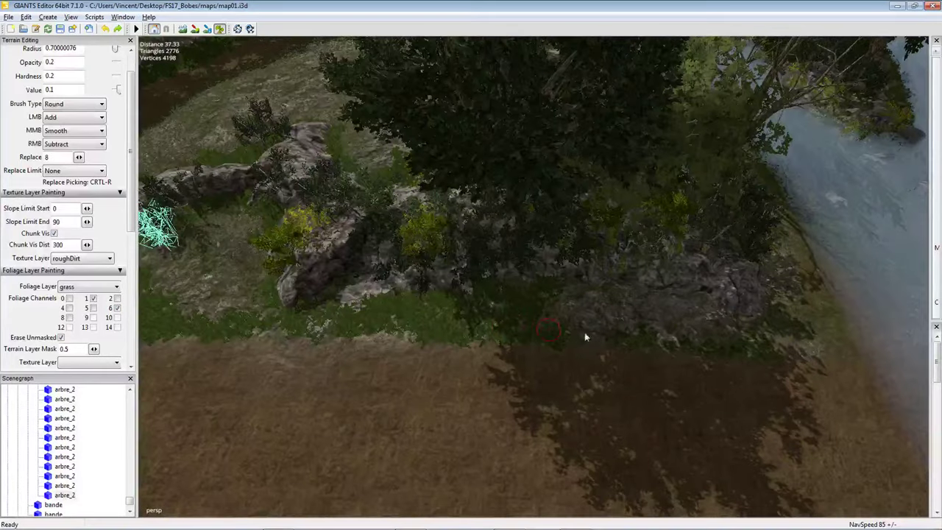
right_click_drag(718, 342, 608, 335)
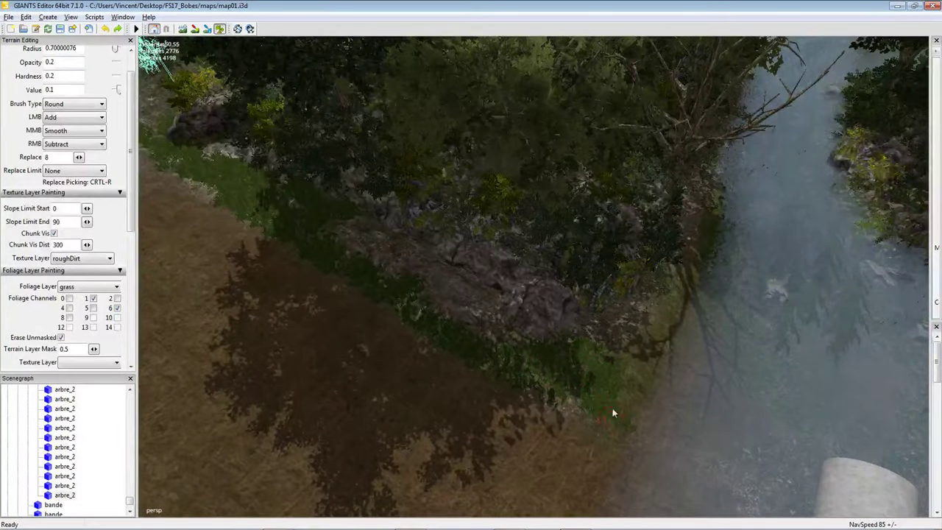
left_click_drag(612, 413, 666, 316)
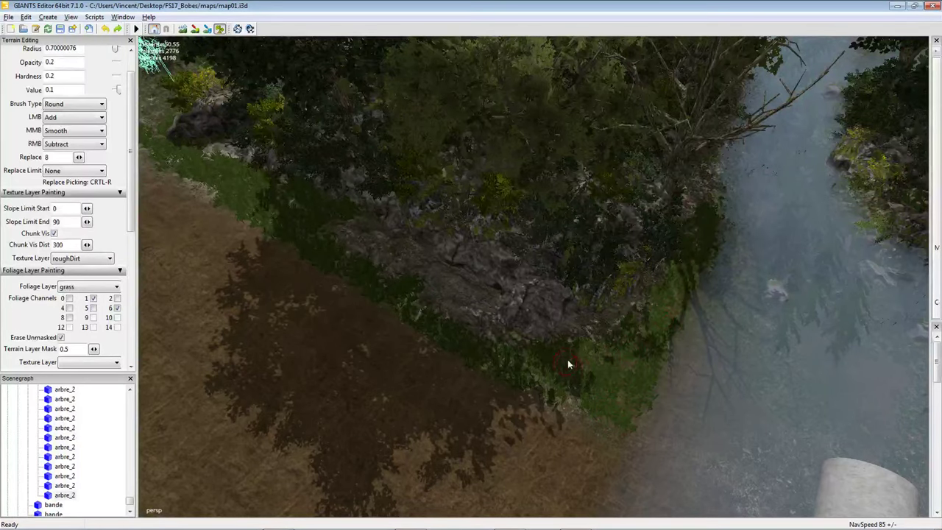
Paint irregular grass foliage patches from the long boulder outward over the mound's open slope.
mouse_move(568, 363)
right_mouse_down()
mouse_move(610, 346)
mouse_move(655, 347)
mouse_move(578, 362)
mouse_move(543, 283)
right_mouse_up()
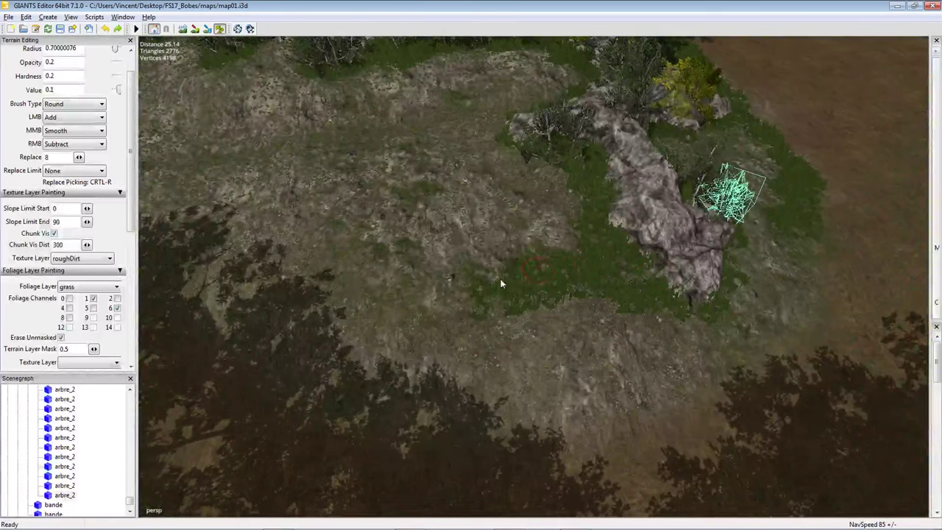
mouse_move(501, 283)
left_mouse_down()
mouse_move(444, 278)
mouse_move(467, 225)
mouse_move(432, 195)
left_mouse_up()
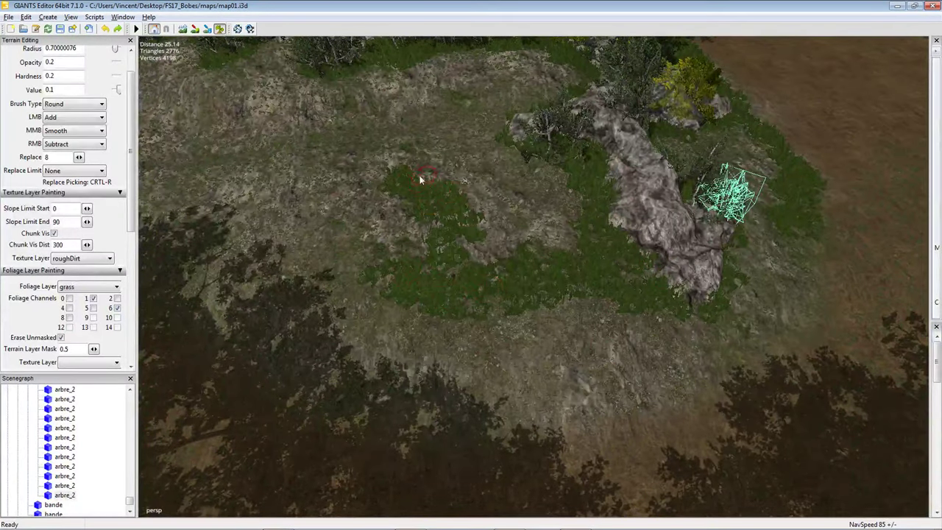
mouse_move(422, 179)
right_mouse_down()
mouse_move(370, 228)
mouse_move(539, 248)
right_mouse_up()
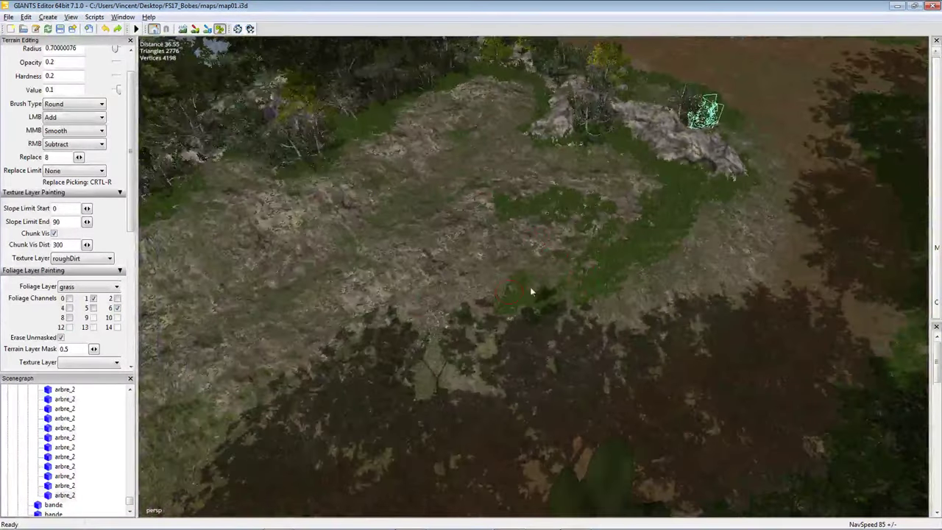
Extend the grass foliage strip along the mound's shaded dirt-track edge and add a small patch on the riverside slope.
mouse_move(528, 309)
right_mouse_down()
mouse_move(545, 299)
mouse_move(658, 312)
right_mouse_up()
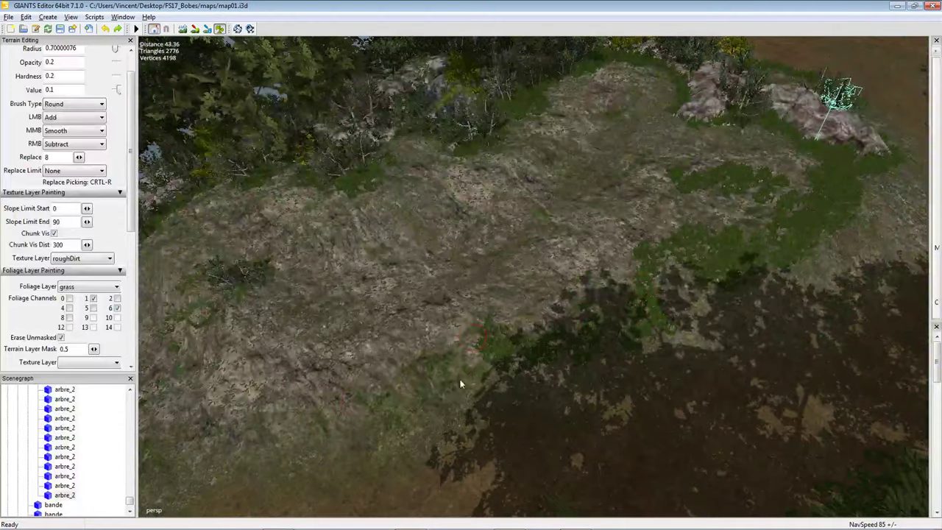
right_click_drag(599, 358, 628, 316)
left_click_drag(635, 300, 495, 349)
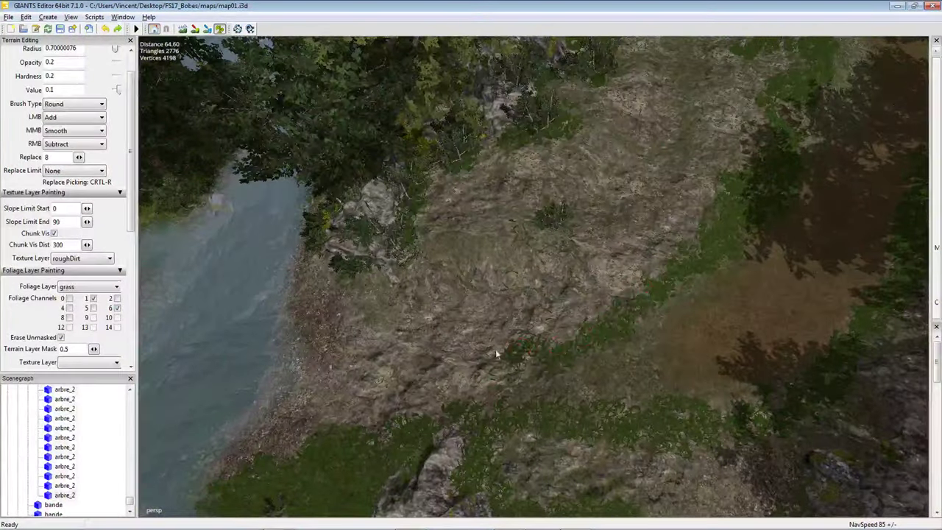
right_click_drag(580, 321, 504, 294)
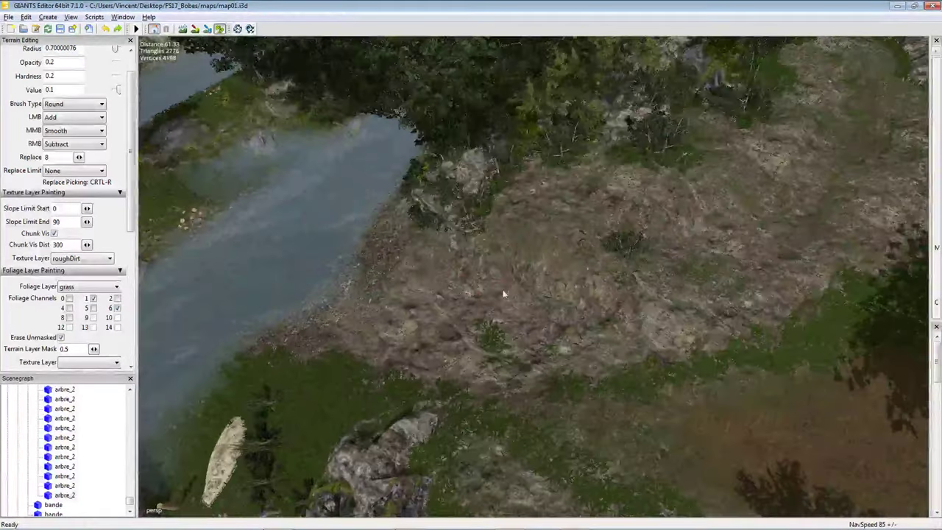
Change the grass foliage channels to 1 and 5 and paint over the boulder-side patches and beneath the ridge shrubs.
left_click(93, 308)
right_click_drag(346, 294, 348, 323)
right_click_drag(516, 300, 452, 301)
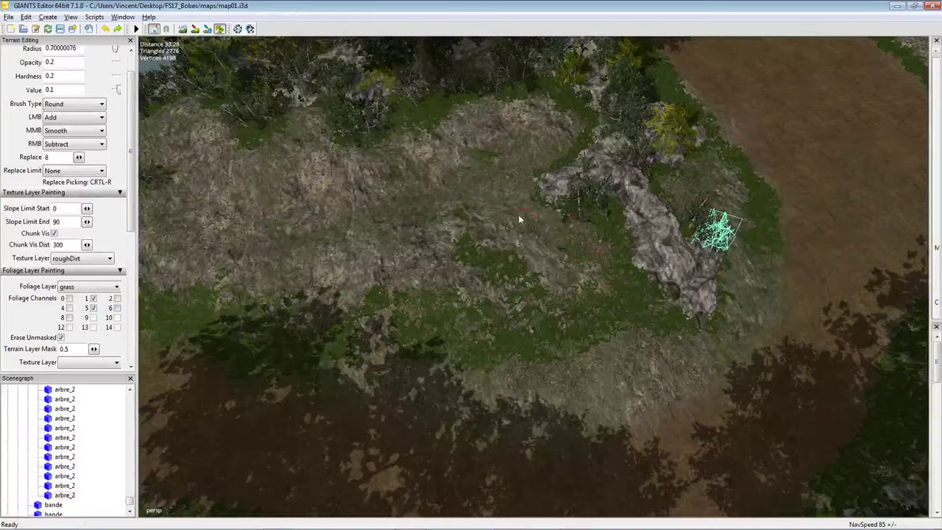
right_click_drag(519, 216, 555, 236)
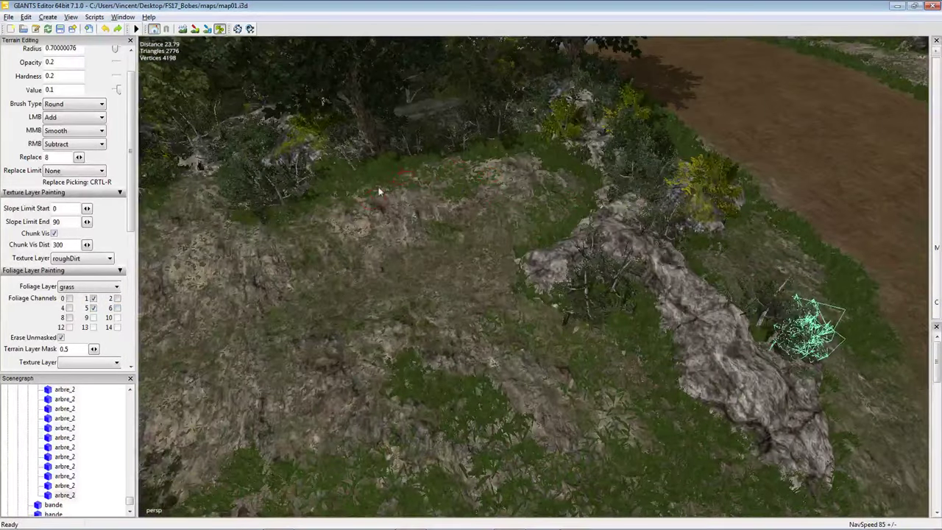
right_click_drag(380, 196, 488, 277)
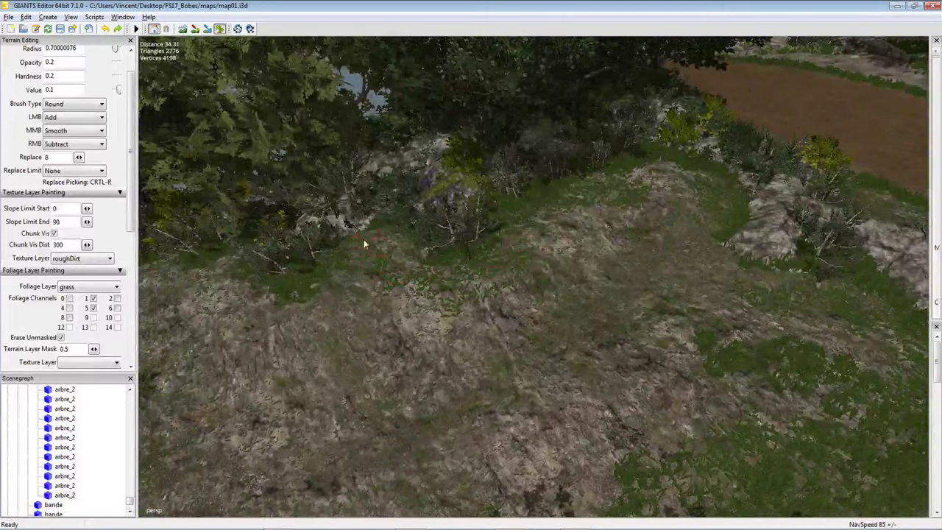
right_click_drag(363, 242, 505, 251)
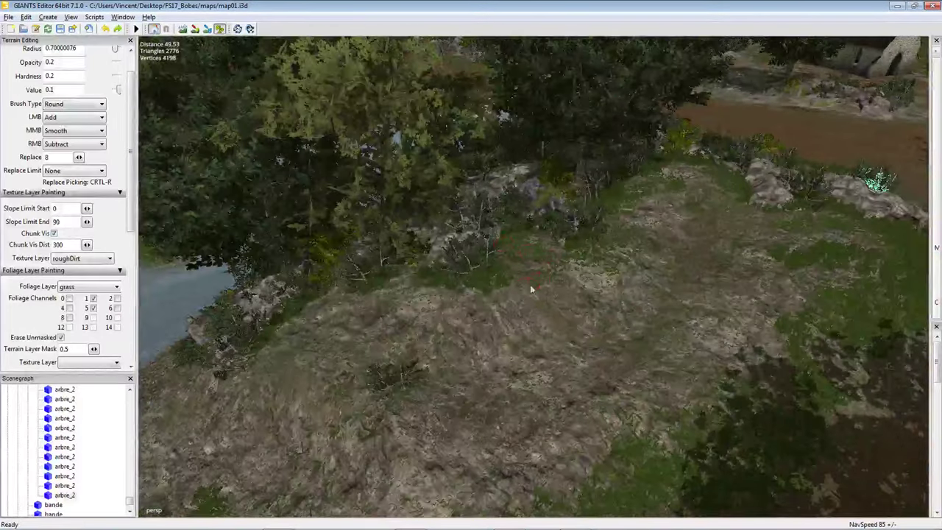
Paint grass foliage with channels 1 and 5 around the shrubs and rocks at the mound's riverbank end.
right_click_drag(371, 284, 415, 260)
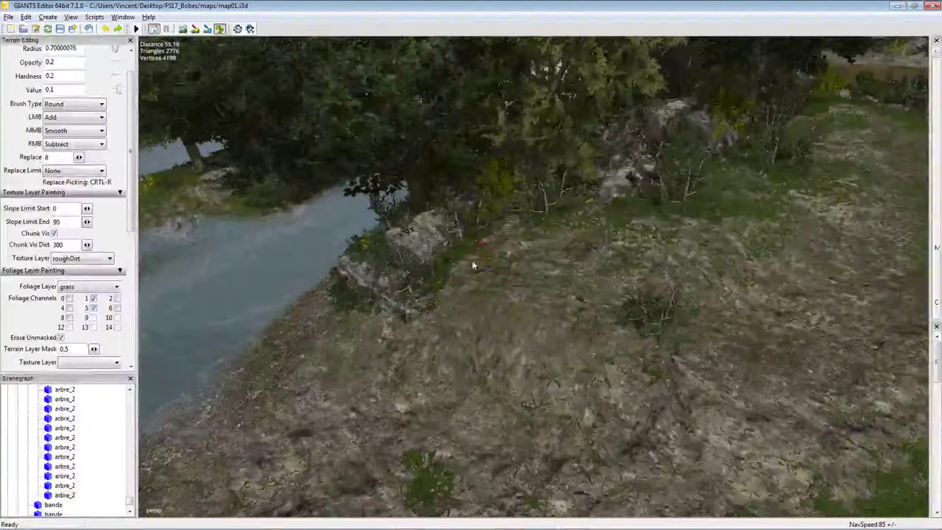
right_click_drag(415, 322, 581, 298)
left_click_drag(581, 299, 513, 344)
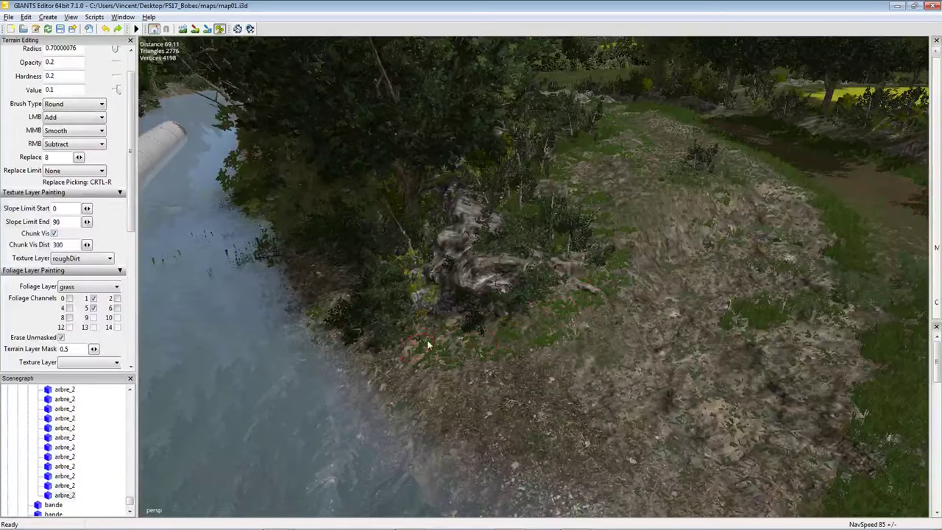
left_click_drag(428, 345, 351, 340)
key("w")
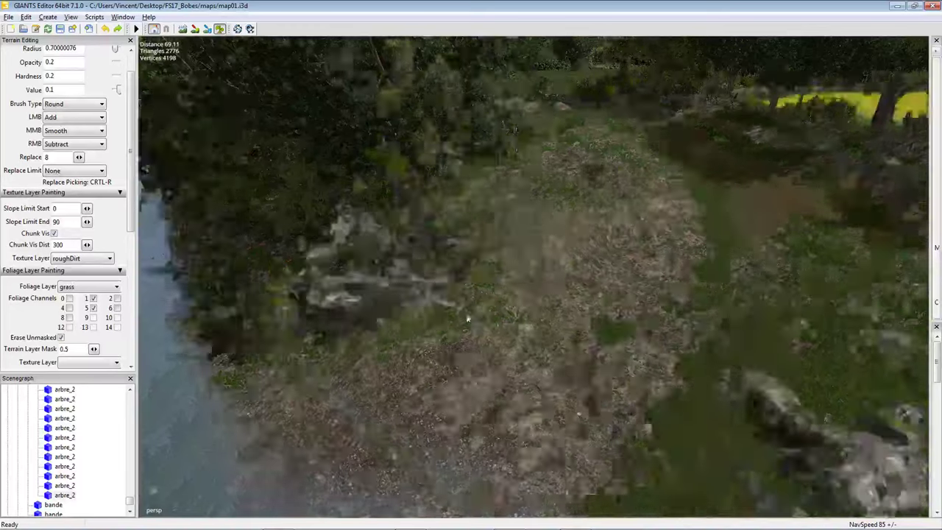
key("w")
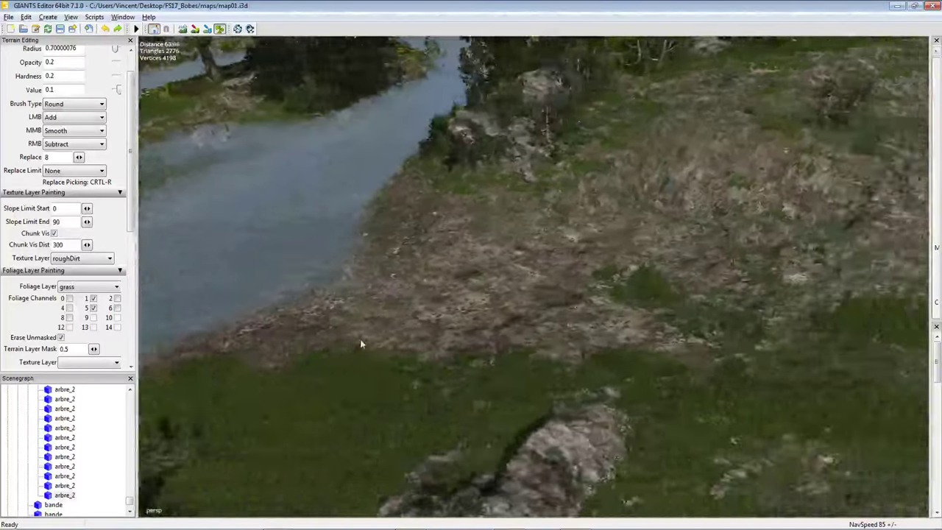
Paint channels 1 and 5 grass along the track-edge strip and slope patches, varying the brush radius between about 0.2 and 0.7.
key("w")
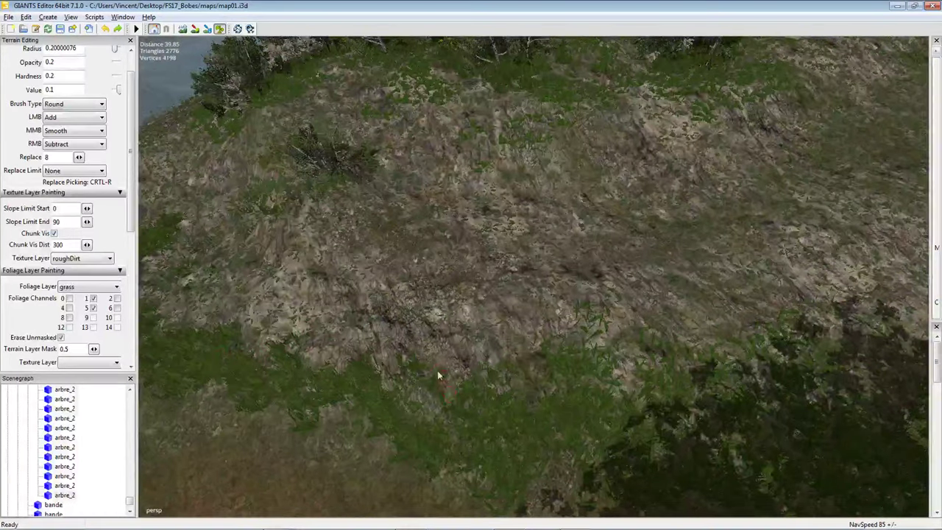
key("w")
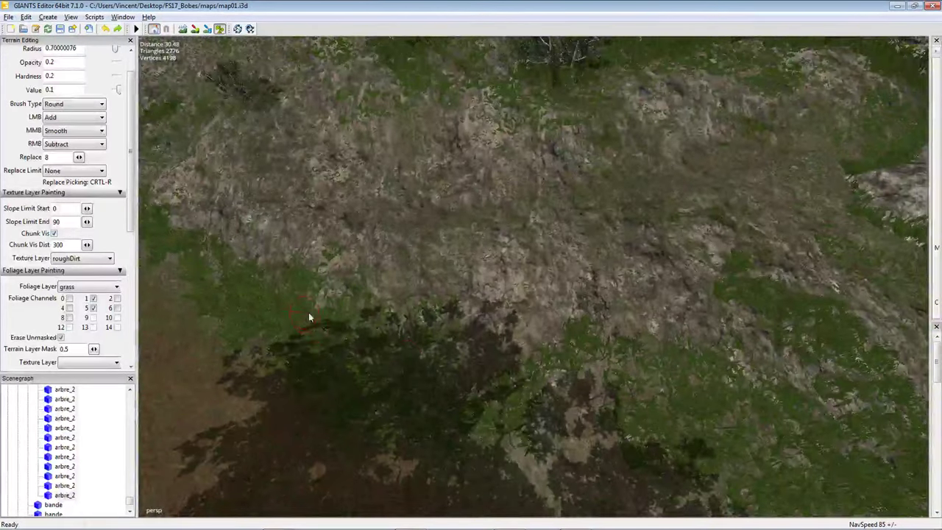
key("w")
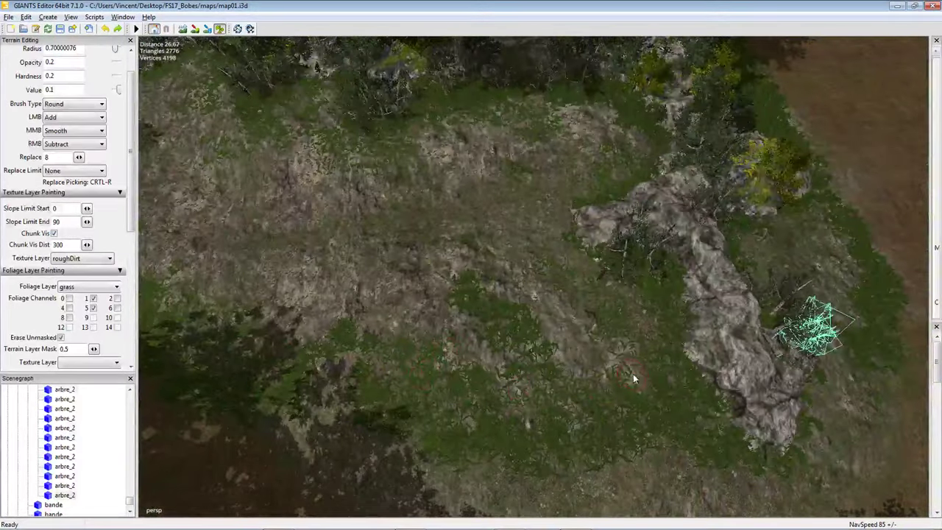
Paint channels 1 and 5 grass on the road side of the long boulder and along the upper ridge edge.
right_click_drag(633, 377, 475, 335)
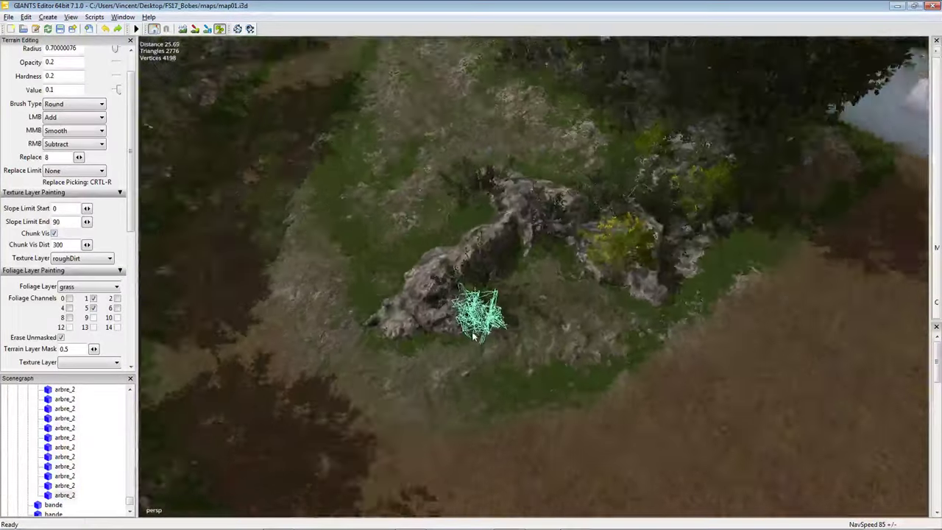
key("w")
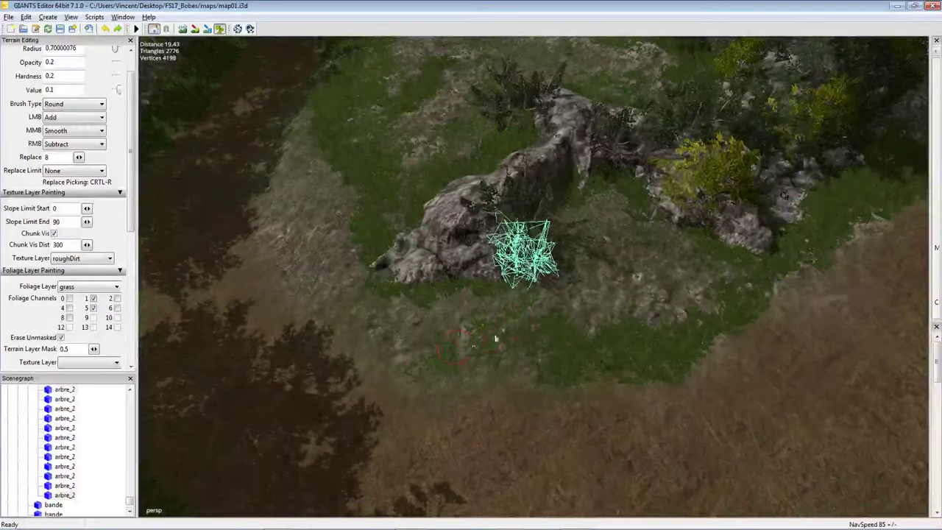
key("d")
right_click_drag(361, 256, 562, 298)
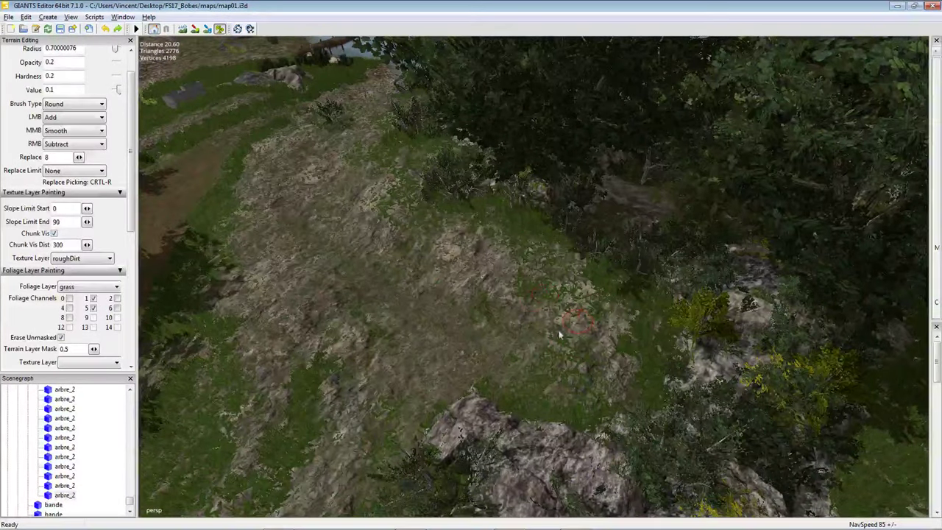
Paint the forestGrassDark foliage layer with channel 0 beneath the ridge shrubs toward the river, using a brush radius of about 1.2.
mouse_move(488, 291)
right_mouse_down()
mouse_move(444, 292)
mouse_move(420, 324)
right_mouse_up()
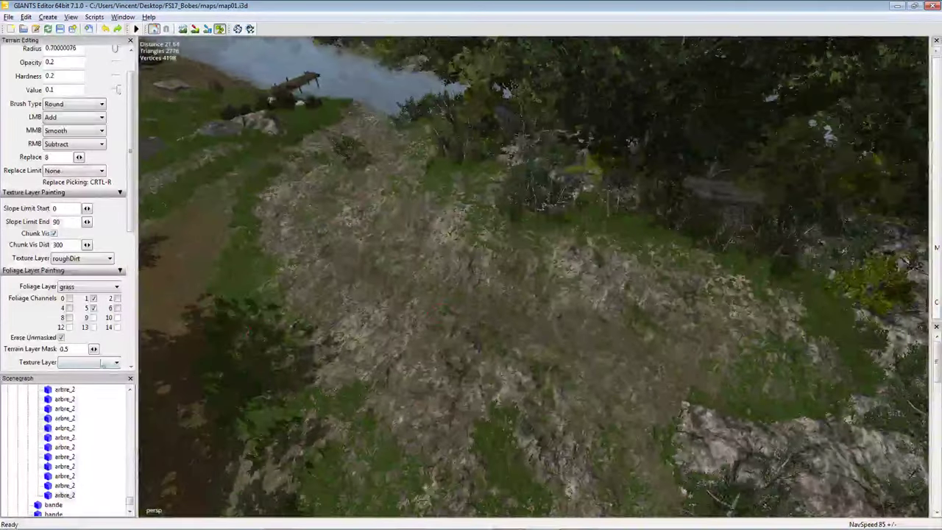
left_click(104, 289)
left_click(95, 489)
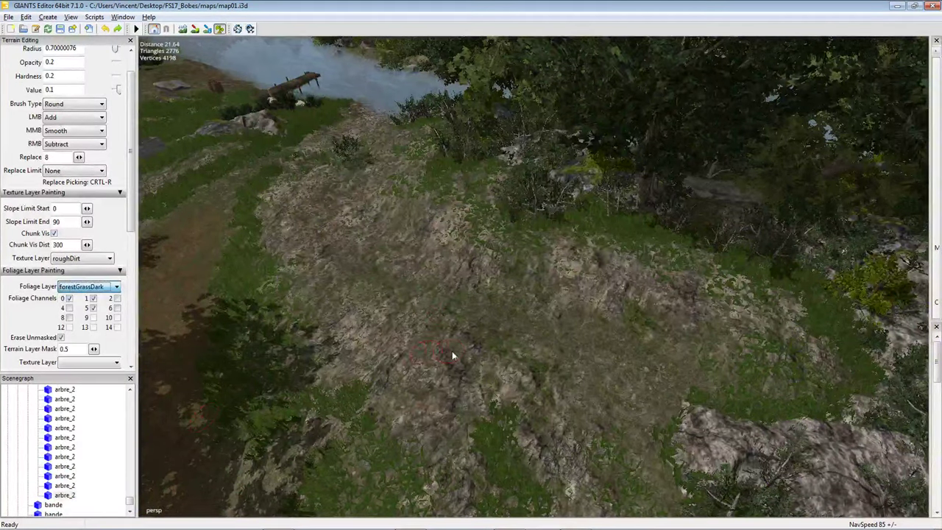
right_click_drag(452, 353, 500, 339)
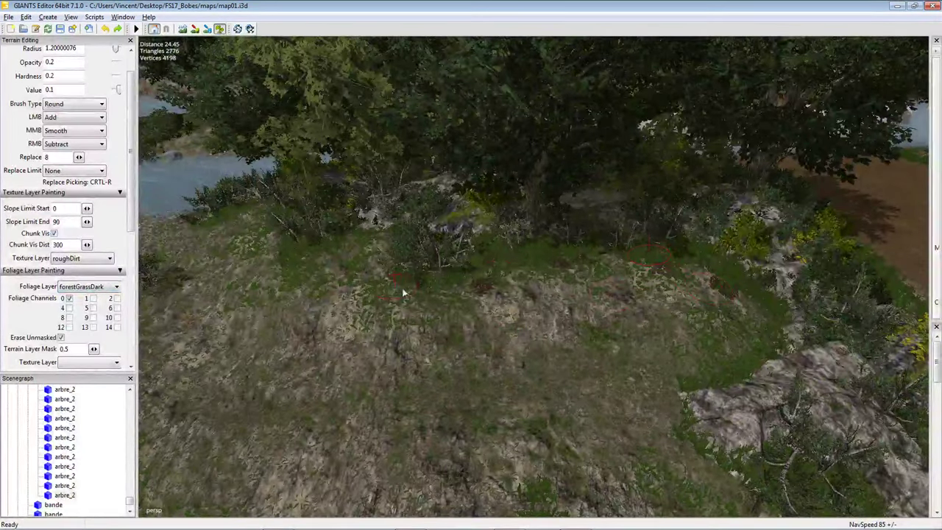
right_click_drag(404, 293, 599, 299)
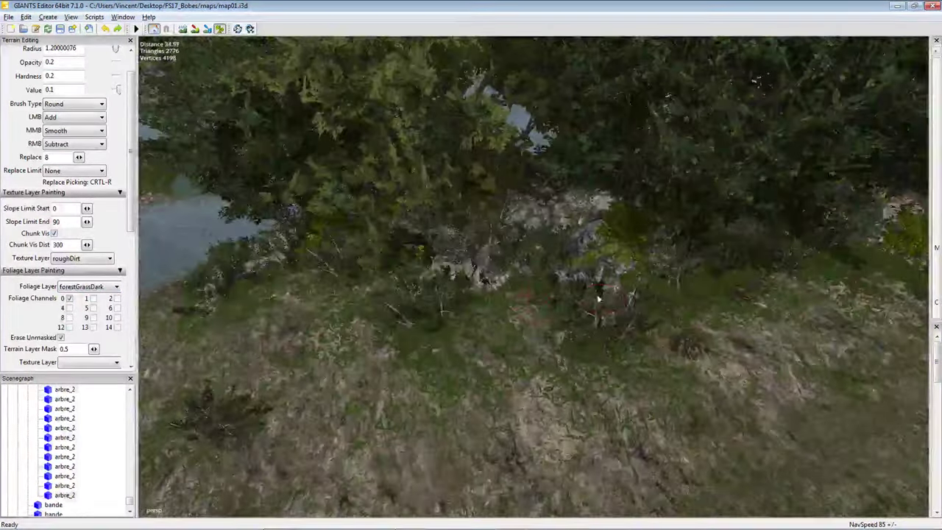
right_click_drag(456, 345, 588, 286)
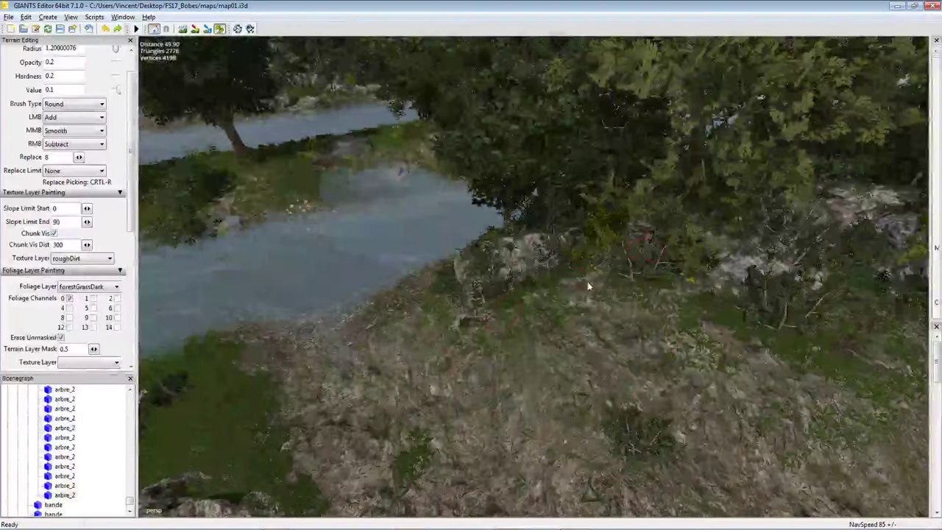
Increase the brush radius to about 1.7 and paint forestGrassDark foliage around the long boulder and the neighbouring rocks and yellow shrubs.
right_click_drag(472, 293, 527, 354)
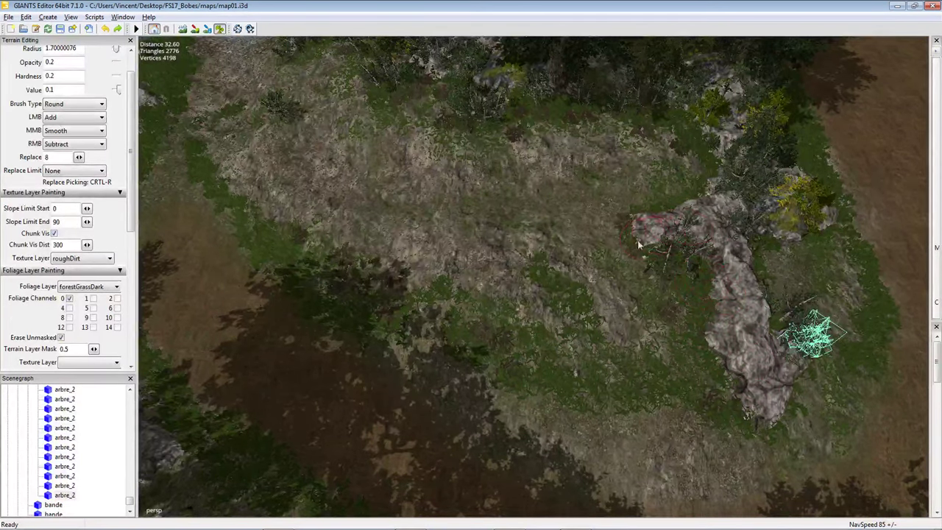
right_click_drag(659, 217, 472, 317)
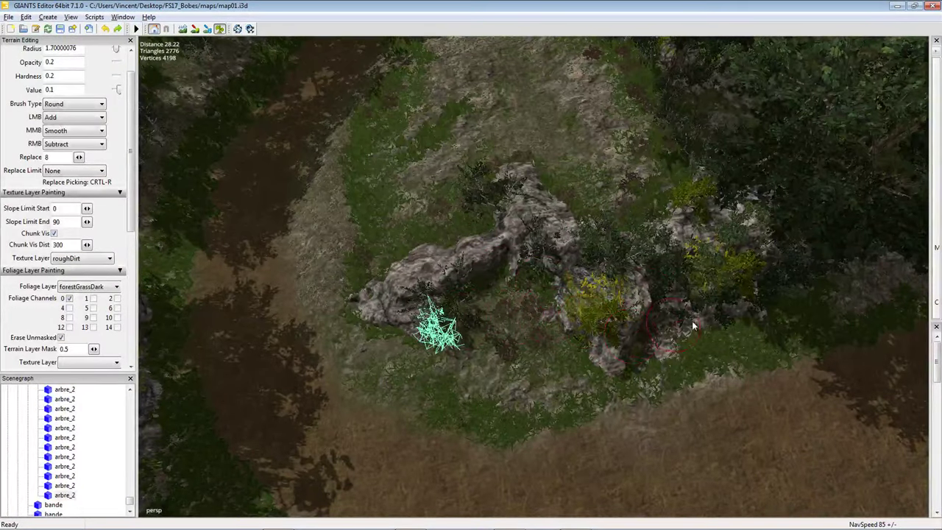
right_click_drag(727, 324, 526, 302)
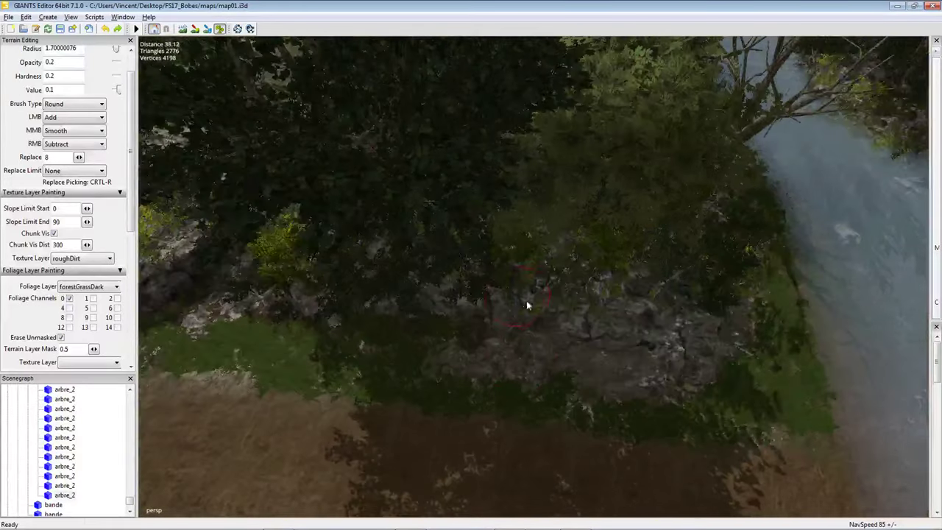
Paint forestGrassDark foliage along the shaded rock face beside the dirt track and around its corner to the riverbank.
right_click_drag(554, 334, 638, 331)
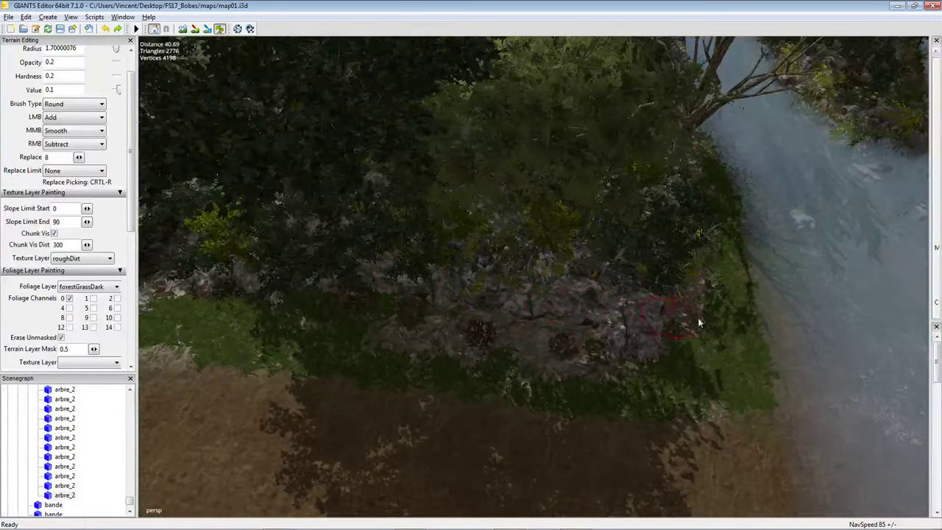
right_click_drag(699, 323, 505, 307)
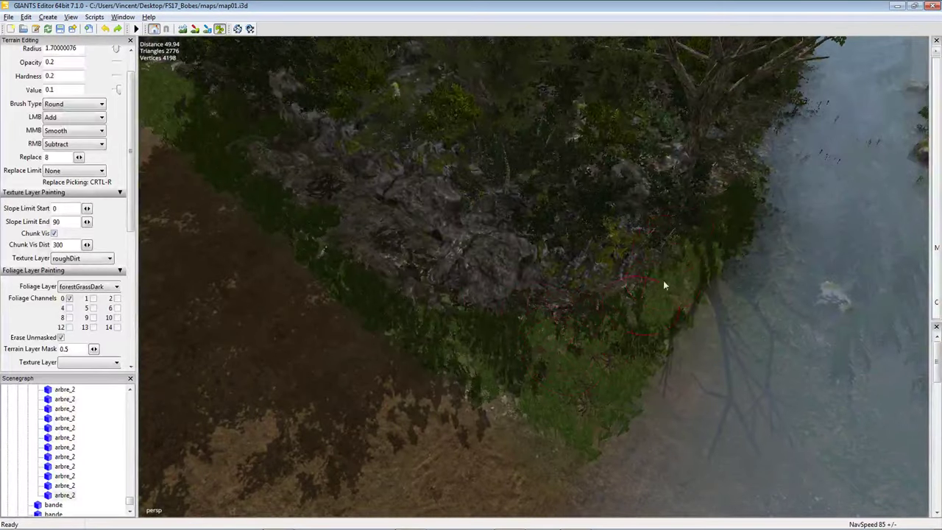
right_click_drag(653, 232, 542, 288)
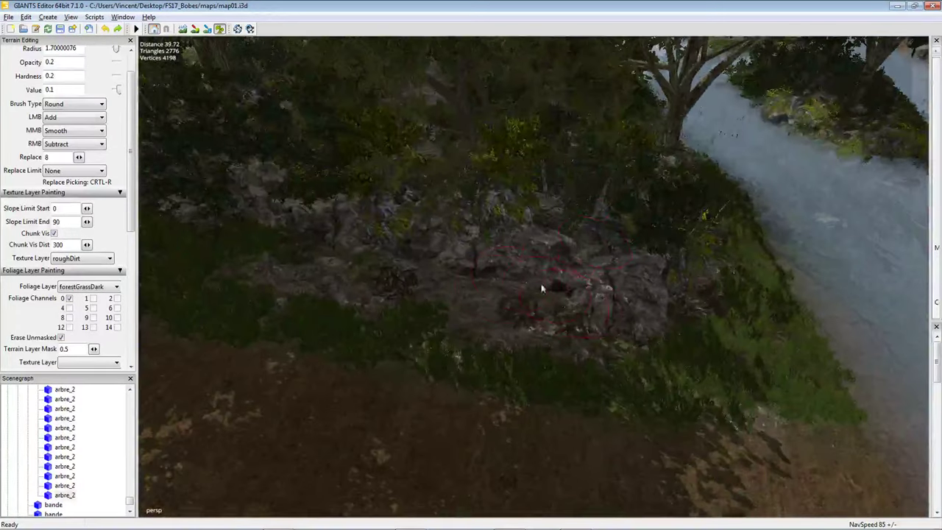
right_click_drag(463, 295, 486, 314)
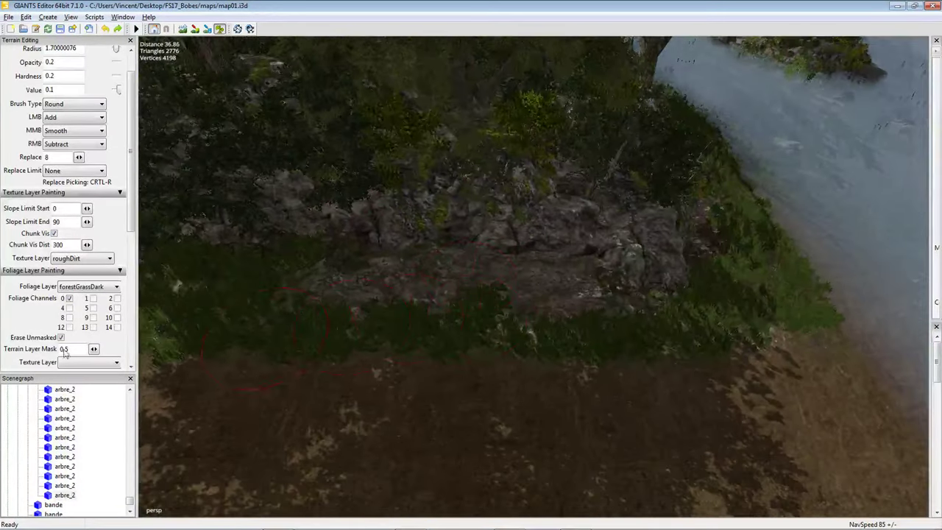
Paint the shortGrass foliage layer with channel 0 over the shaded rock base and around the rocks and boulder beside the track.
left_click(83, 287)
left_click(79, 482)
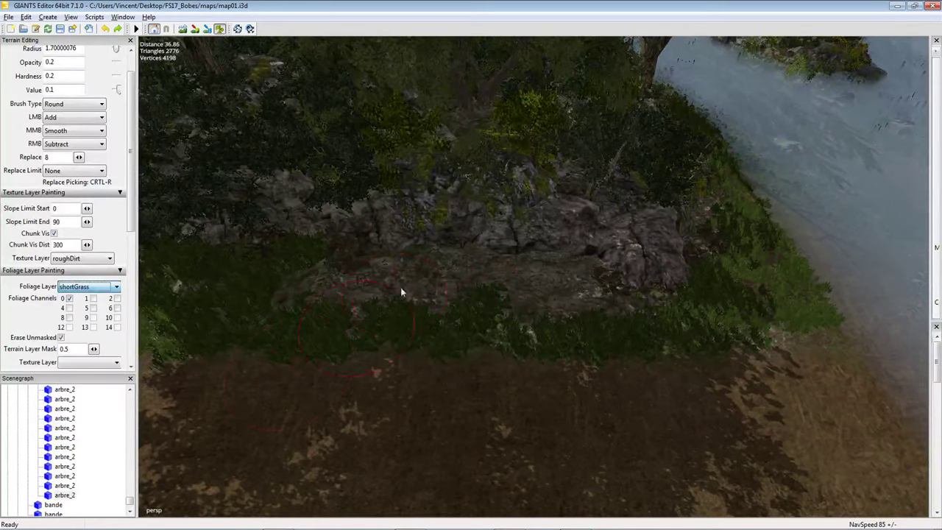
mouse_move(499, 314)
right_mouse_down()
mouse_move(482, 300)
mouse_move(311, 290)
mouse_move(521, 298)
right_mouse_up()
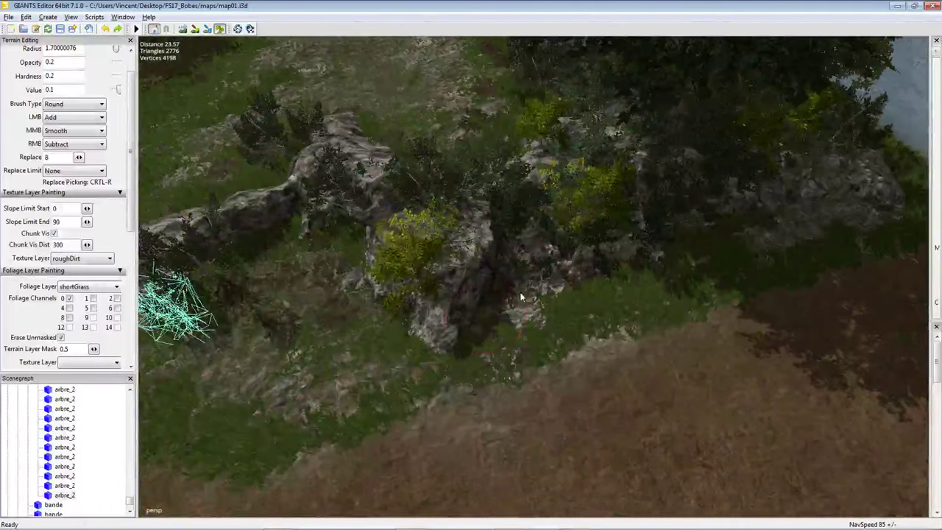
right_click_drag(278, 340, 456, 293)
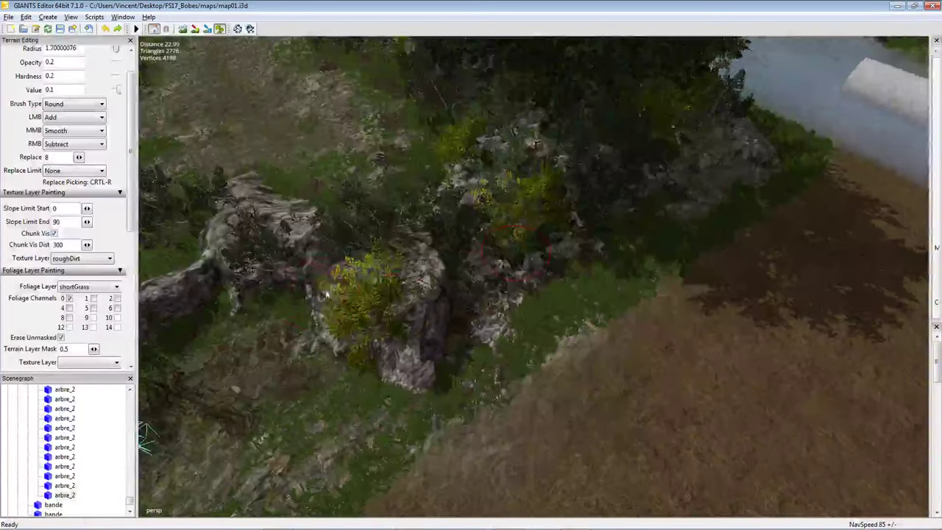
right_click_drag(324, 297, 335, 306)
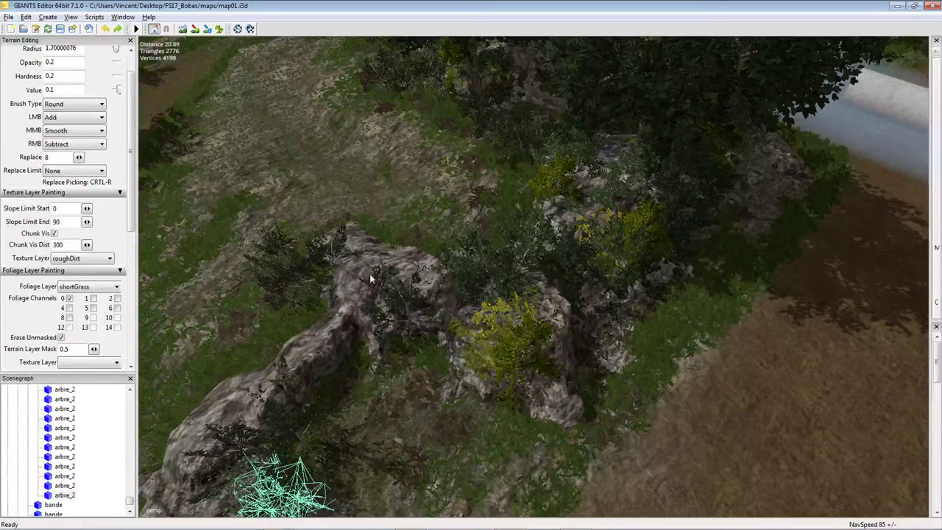
right_click_drag(440, 326, 404, 304)
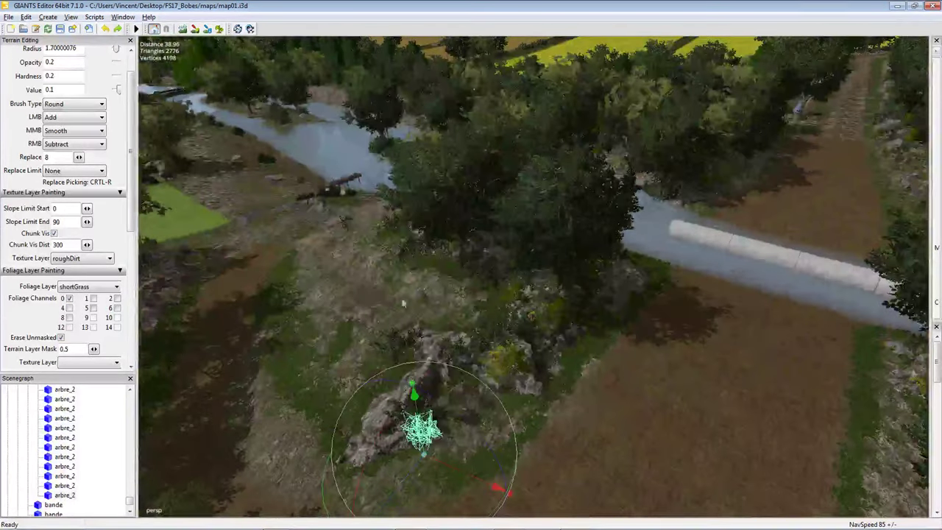
right_click_drag(451, 325, 438, 276)
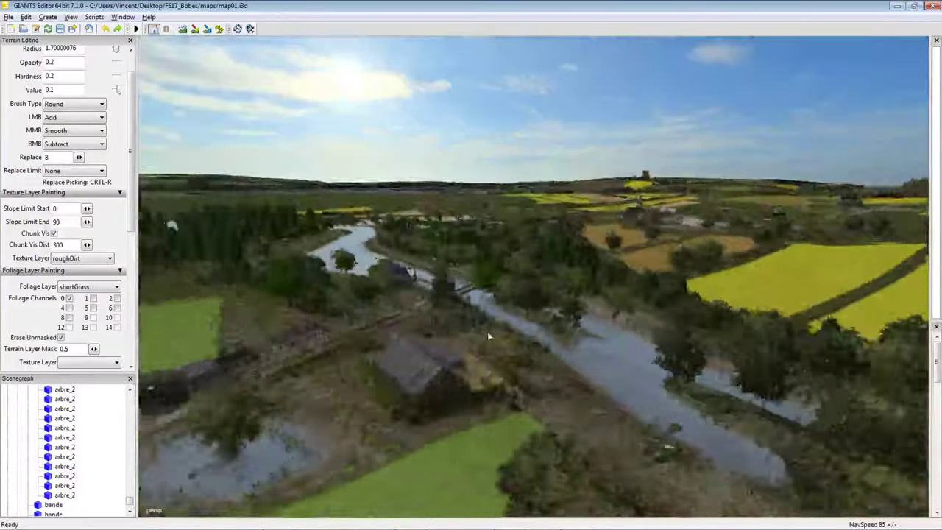
Place a copy of the shrooms03 mushroom cluster on the leaf-and-twig patch beside the boulder and yellow shrub.
right_click_drag(479, 336, 501, 296)
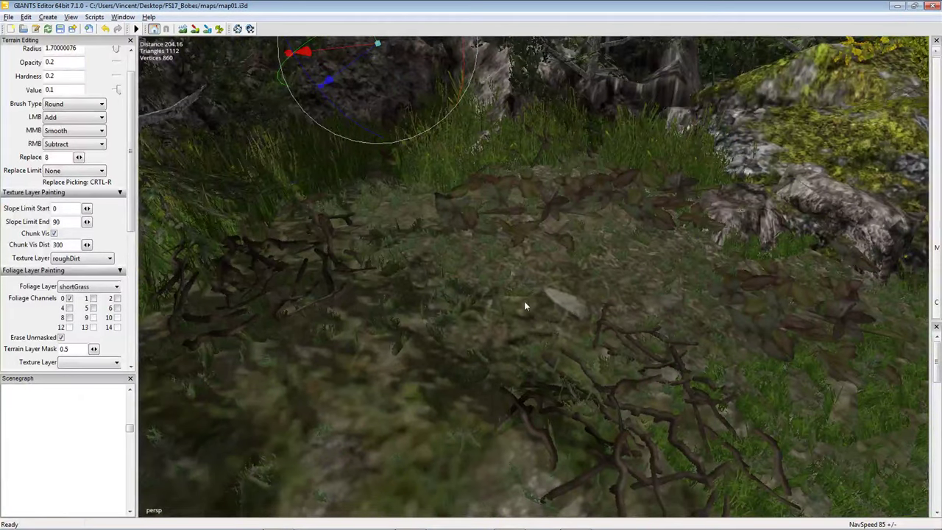
key("ctrl+v")
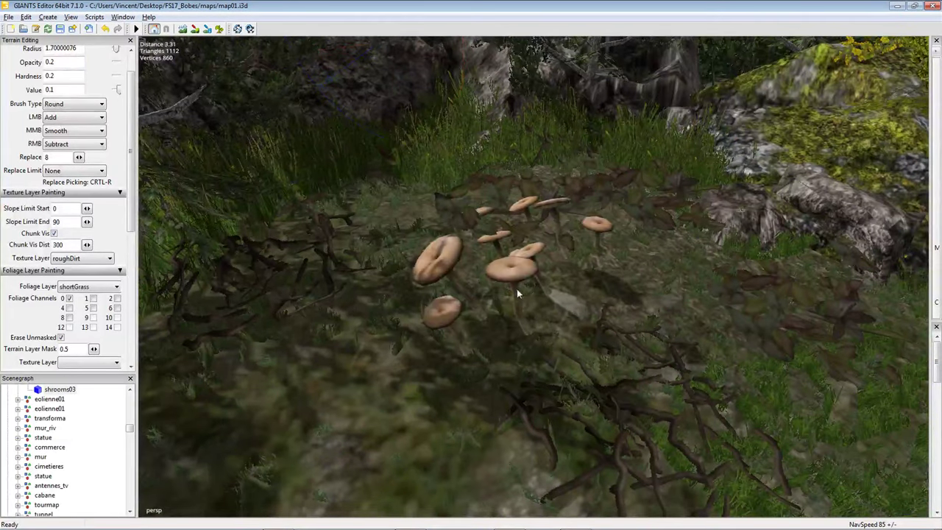
left_click(538, 257)
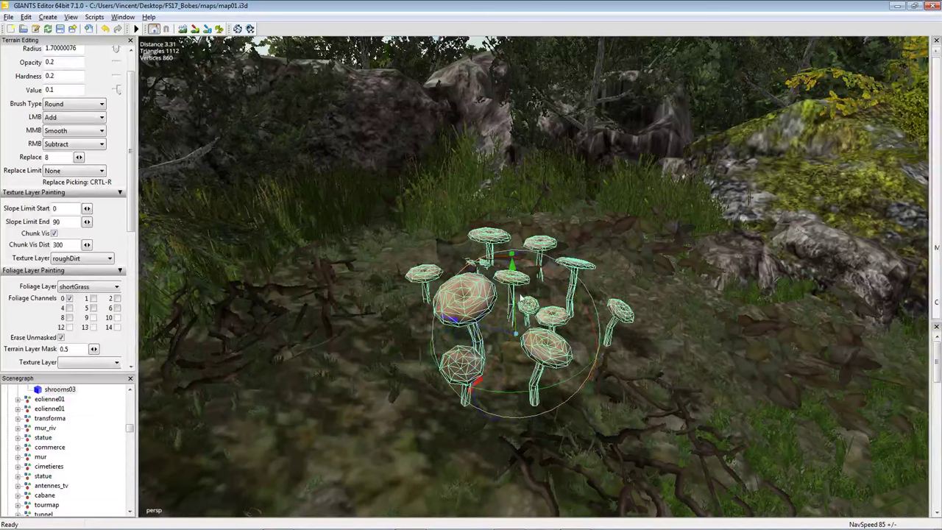
Place another shrooms03 mushroom cluster on the bare ground of the mound toward the river, and rotate it.
right_click_drag(520, 296, 560, 283)
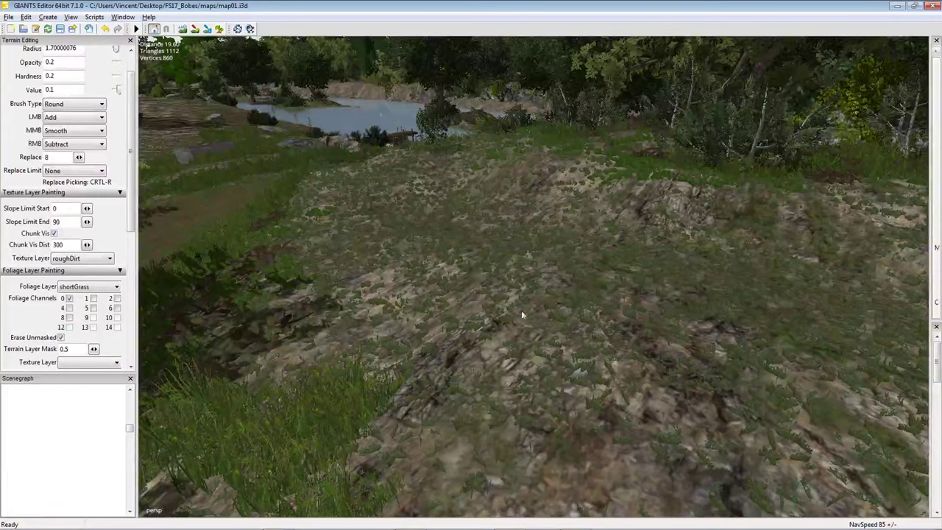
scroll(515, 302, "down", 2)
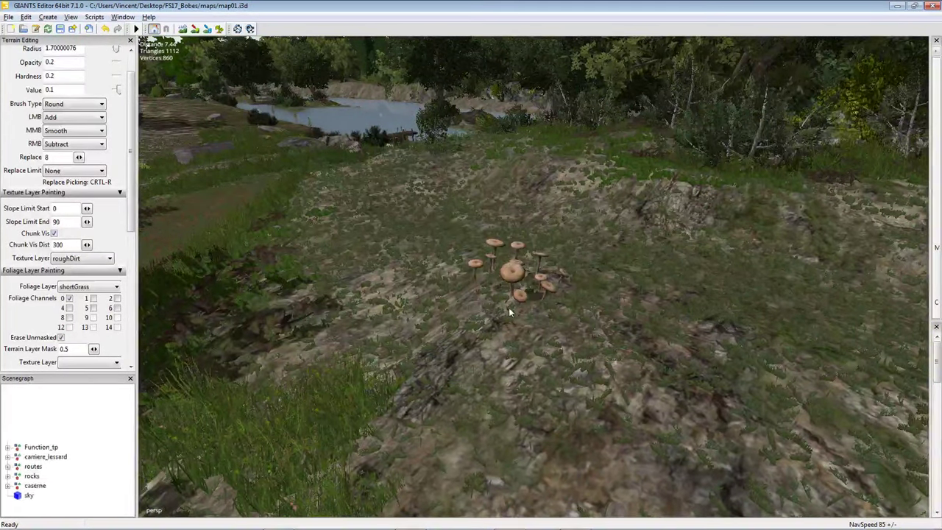
left_click(507, 301)
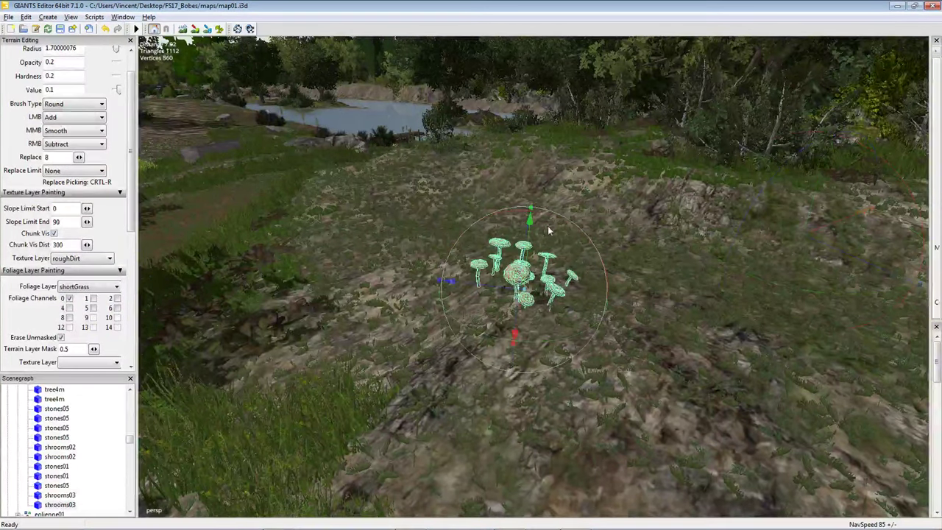
left_click_drag(552, 219, 520, 254)
right_click_drag(502, 312, 514, 319)
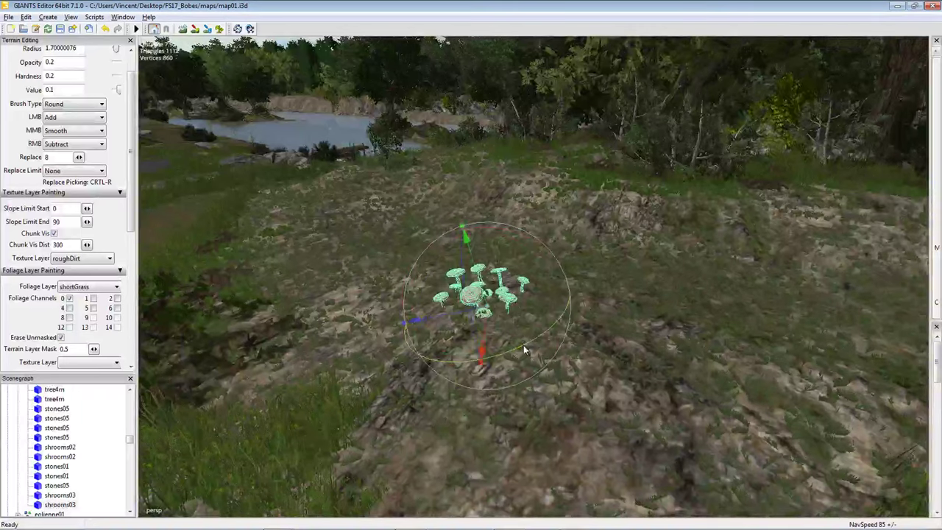
left_click_drag(524, 351, 388, 346)
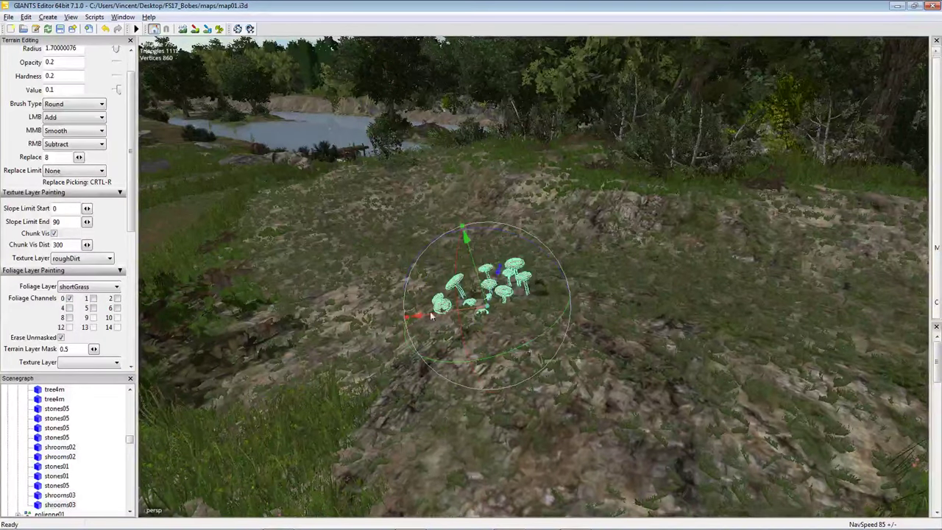
scroll(432, 317, "down", 5)
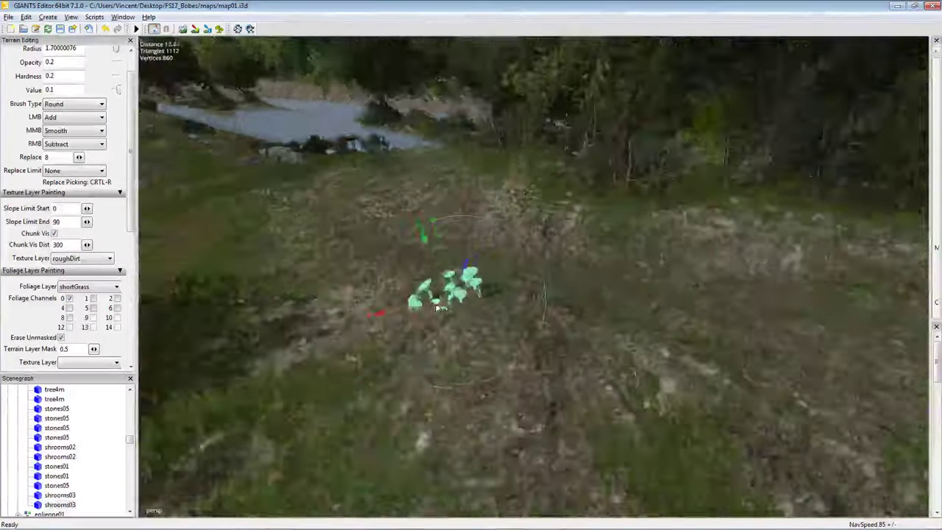
scroll(434, 303, "up", 5)
middle_click_drag(298, 275, 293, 293)
left_click_drag(247, 300, 297, 315)
key("f")
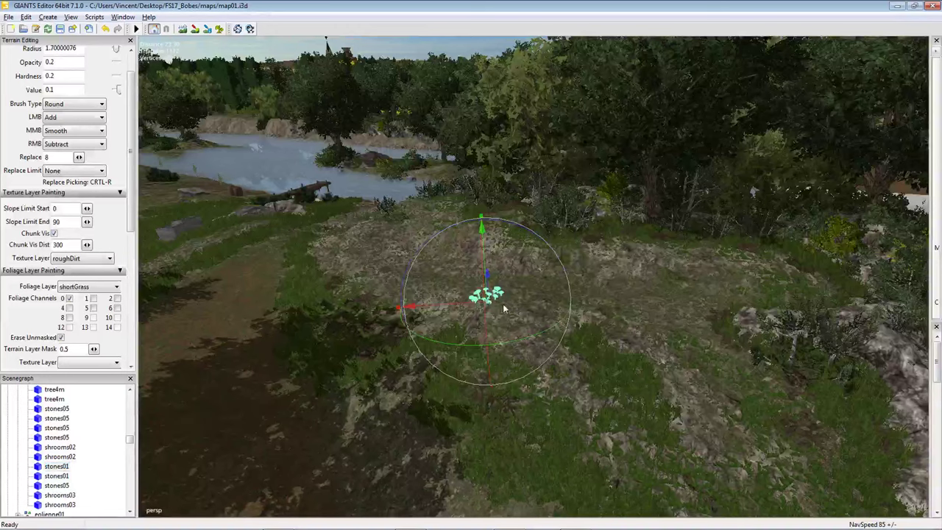
Place a copy of the stones01 rock against the track side of the long boulder, rotating and shifting it to fit.
right_click_drag(503, 303, 482, 311)
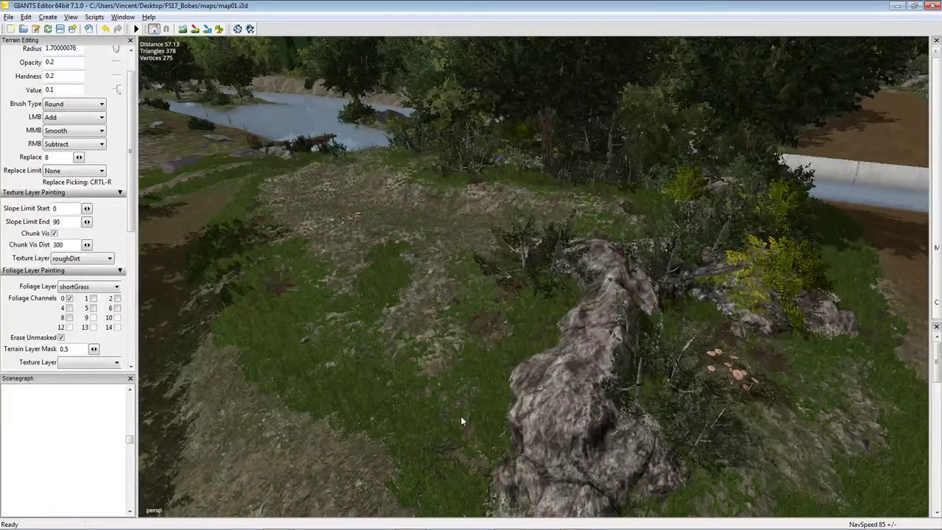
left_click(457, 372)
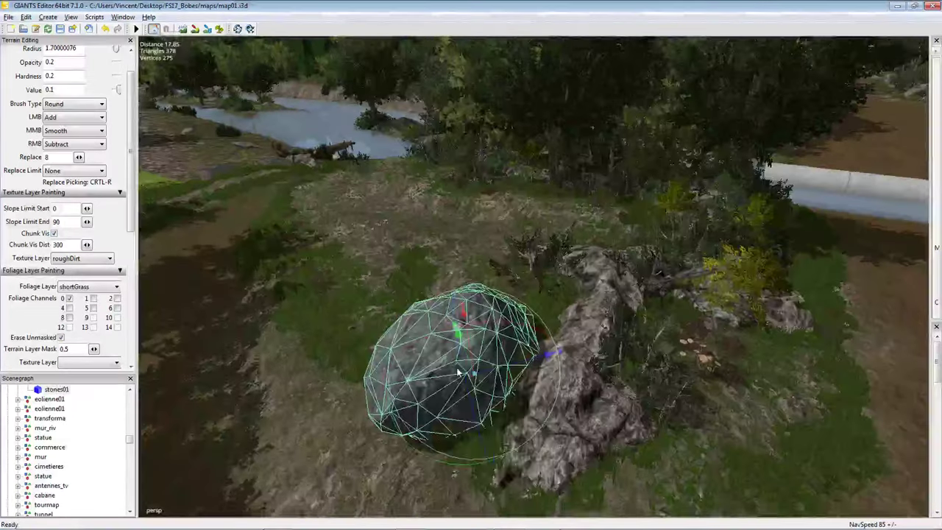
left_click_drag(525, 455, 467, 368)
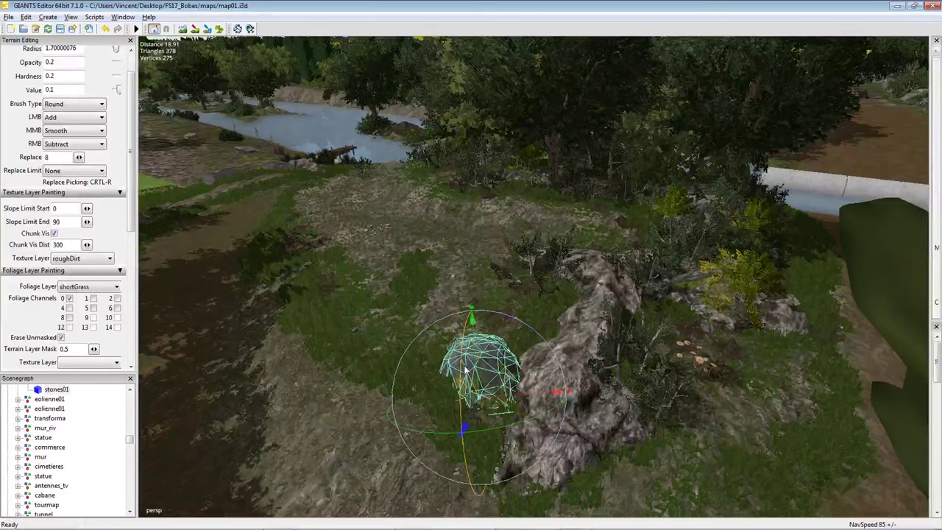
left_click_drag(506, 398, 486, 372)
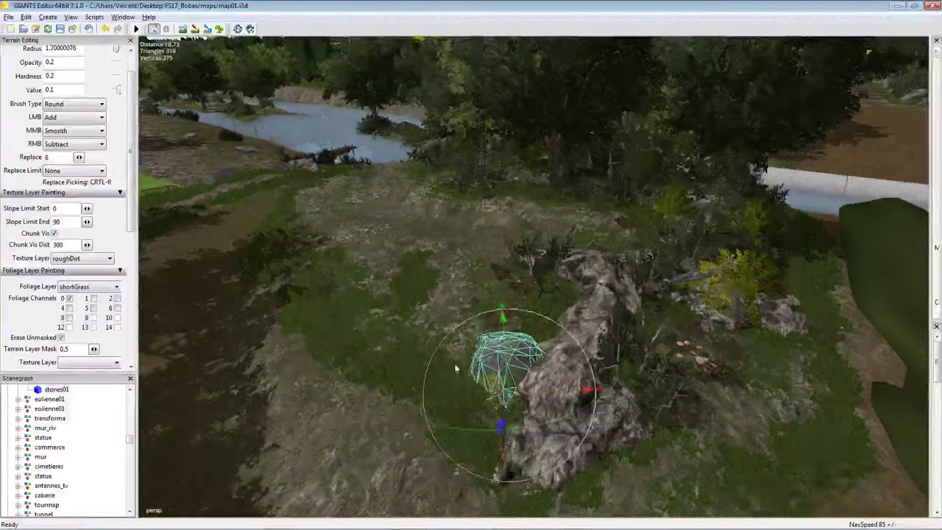
Place a copy of the stones05 rock in front of the new rock at the long boulder's end, and rotate it.
right_click_drag(485, 372, 467, 349)
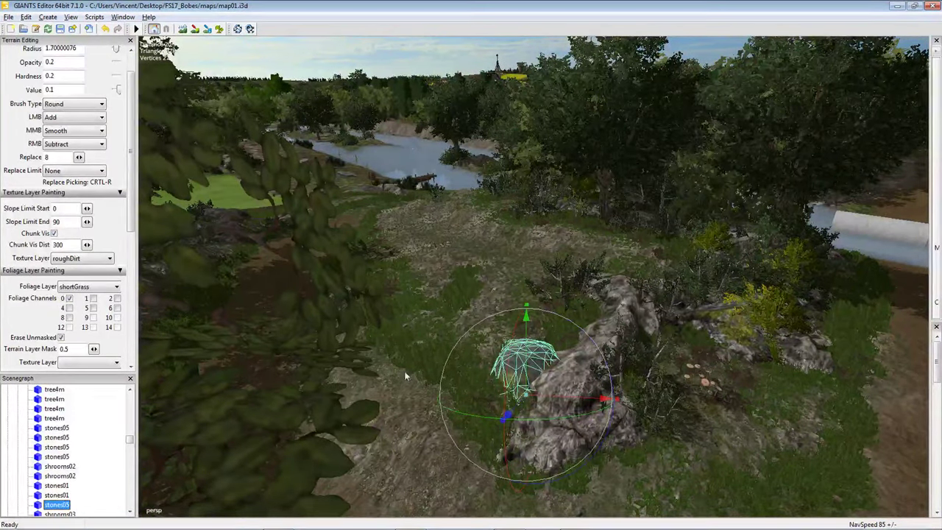
left_click(552, 382)
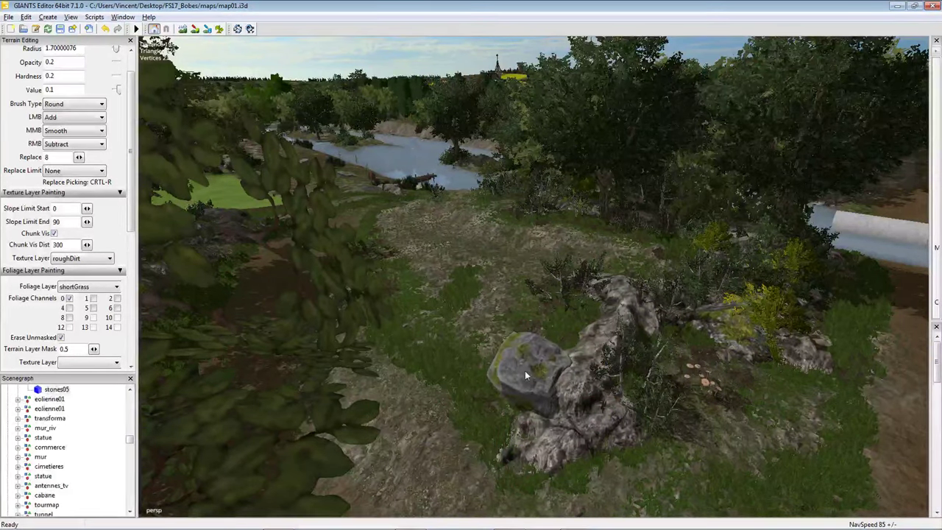
left_click(510, 358)
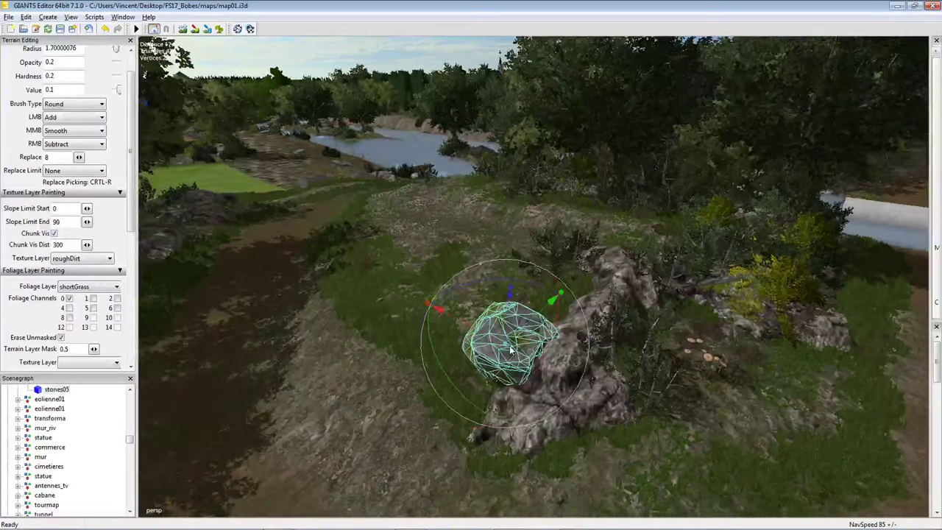
left_click_drag(503, 351, 484, 416)
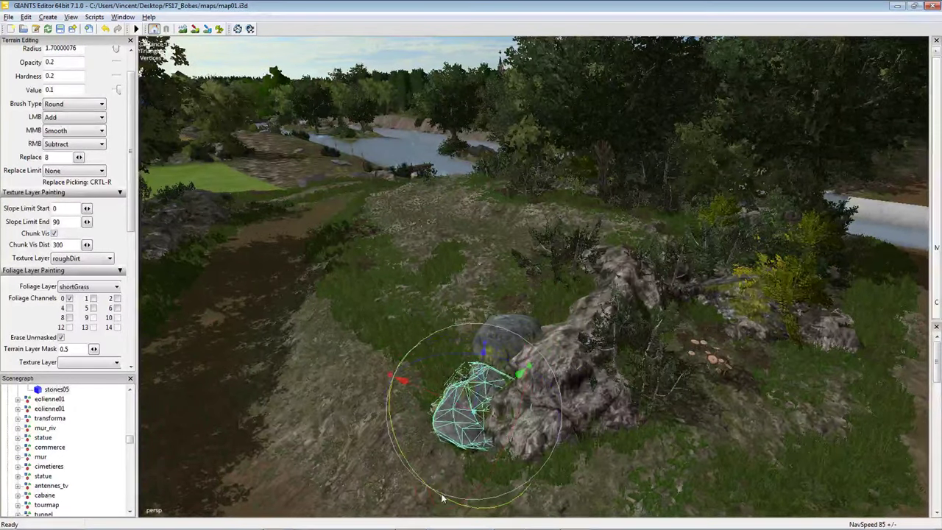
left_click_drag(442, 499, 487, 401)
mouse_move(466, 443)
left_mouse_down()
mouse_move(471, 435)
mouse_move(465, 440)
left_mouse_up()
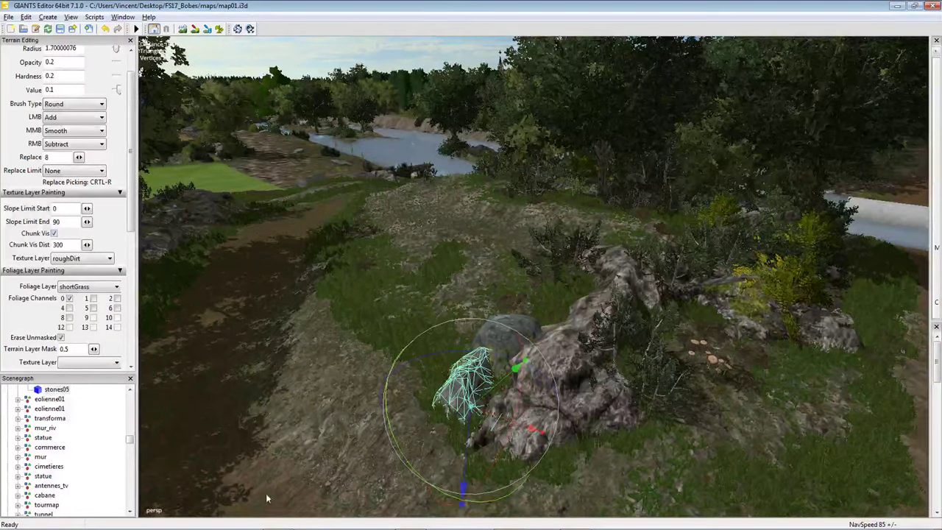
Place another stones05 rock beside the yellow shrub at the far edge of the mound, and rotate it.
scroll(383, 353, "up", 5)
scroll(374, 346, "down", 4)
scroll(376, 342, "up", 5)
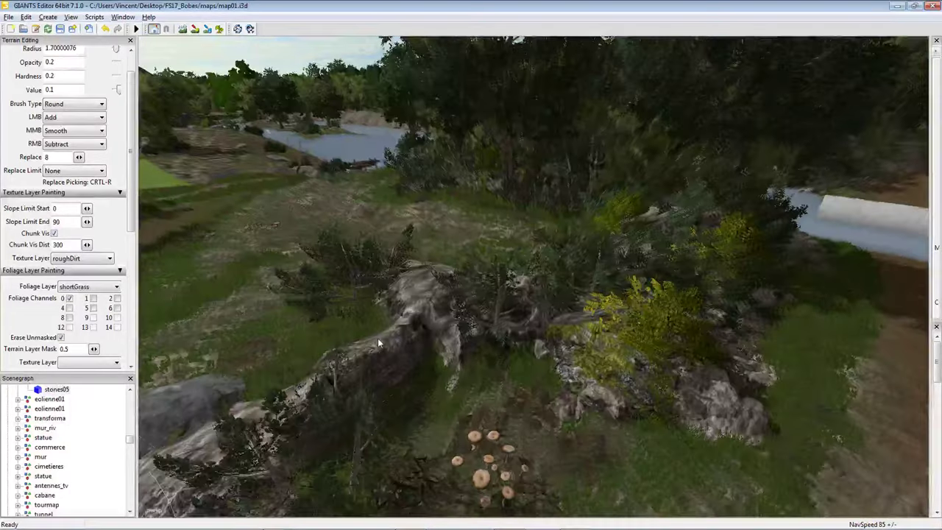
scroll(379, 346, "down", 3)
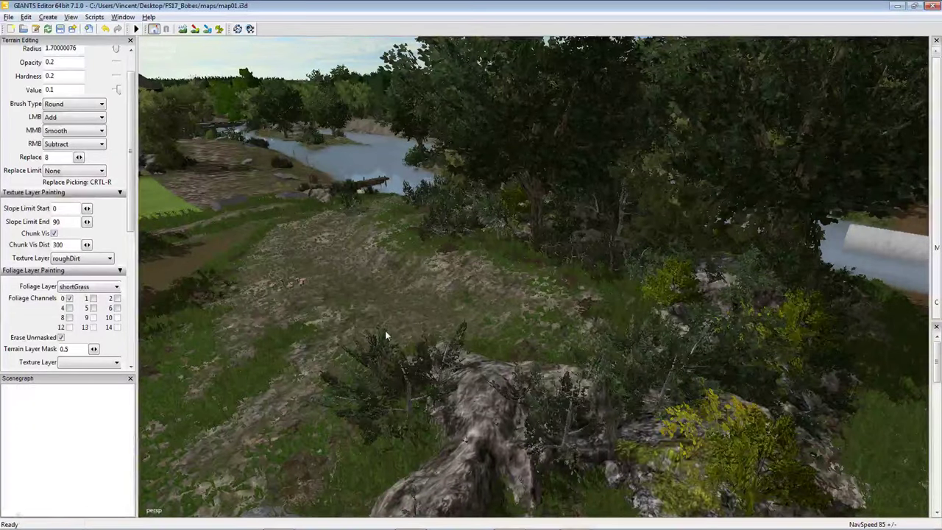
key("ctrl+v")
left_click_drag(494, 364, 561, 309)
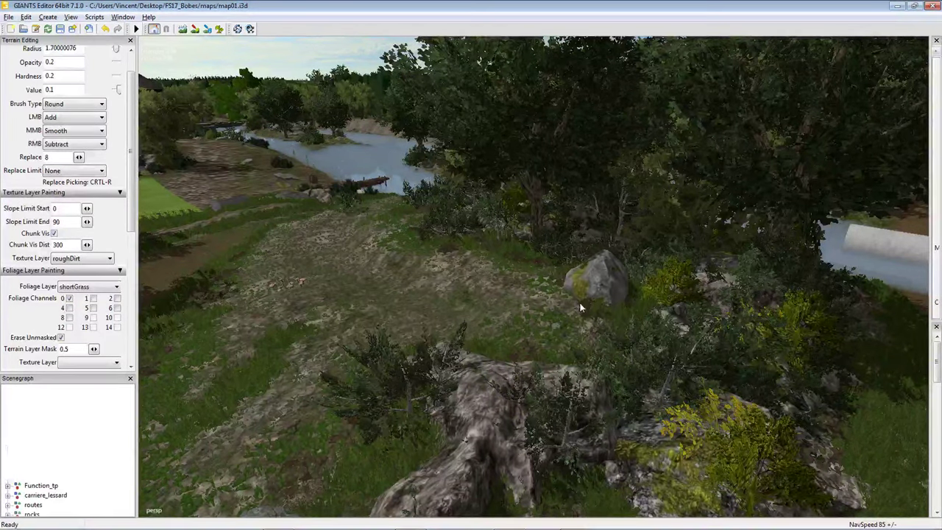
left_click(579, 297)
left_click_drag(629, 230, 519, 286)
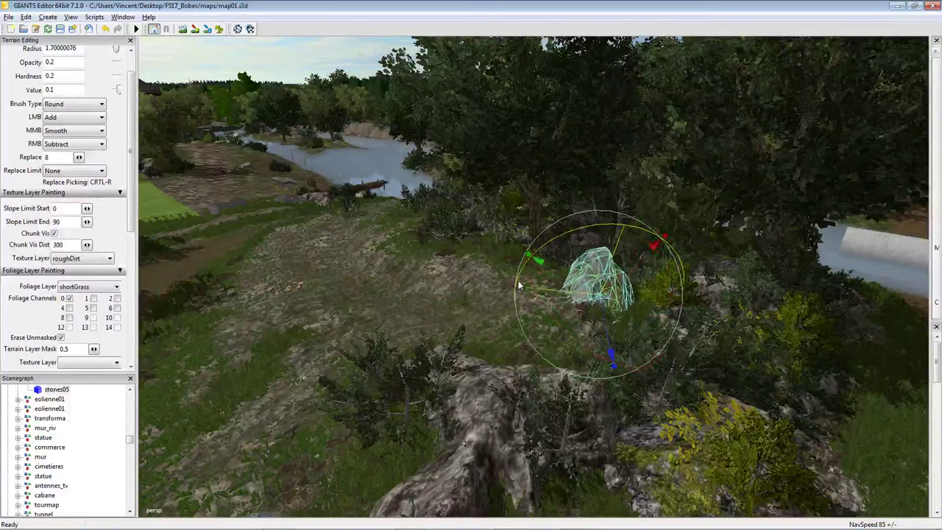
Place a bush01 shrub between the two new rocks beside the long boulder, and rotate it to fit.
right_click_drag(518, 286, 580, 319)
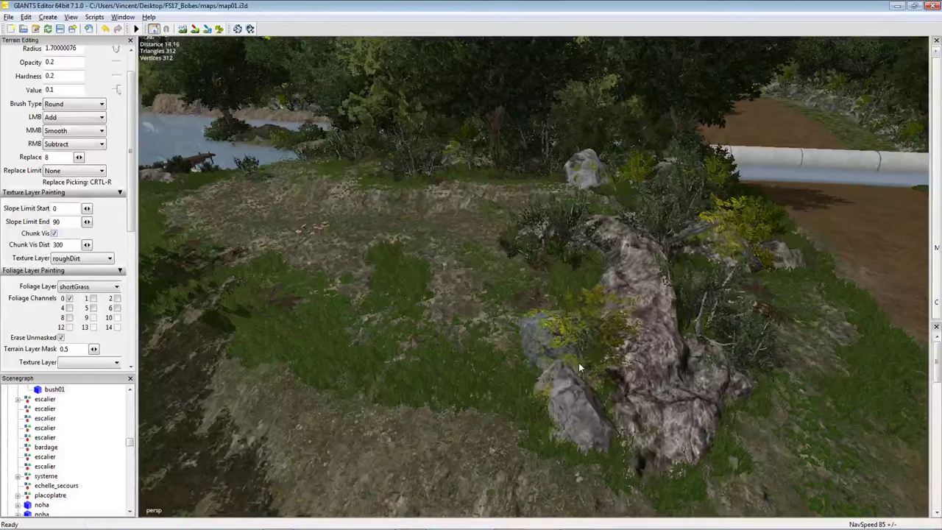
left_click(570, 290)
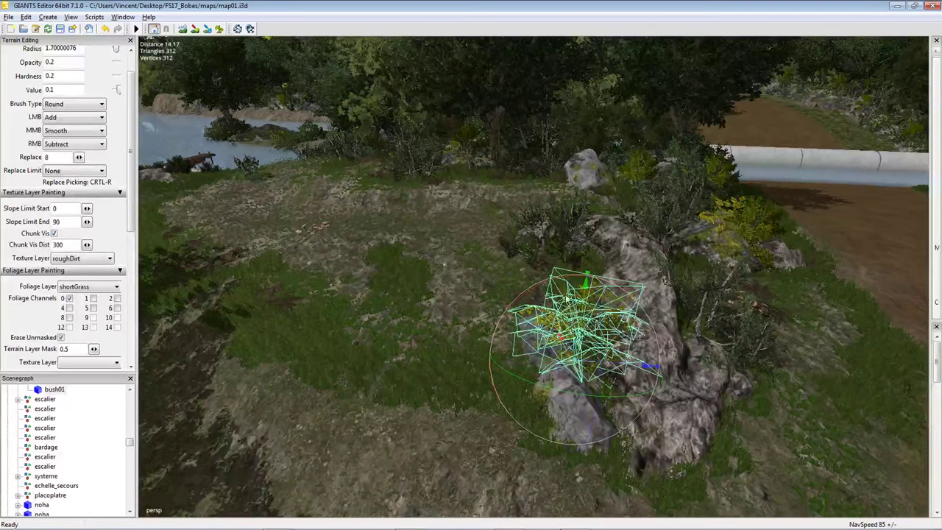
left_click_drag(585, 296, 588, 393)
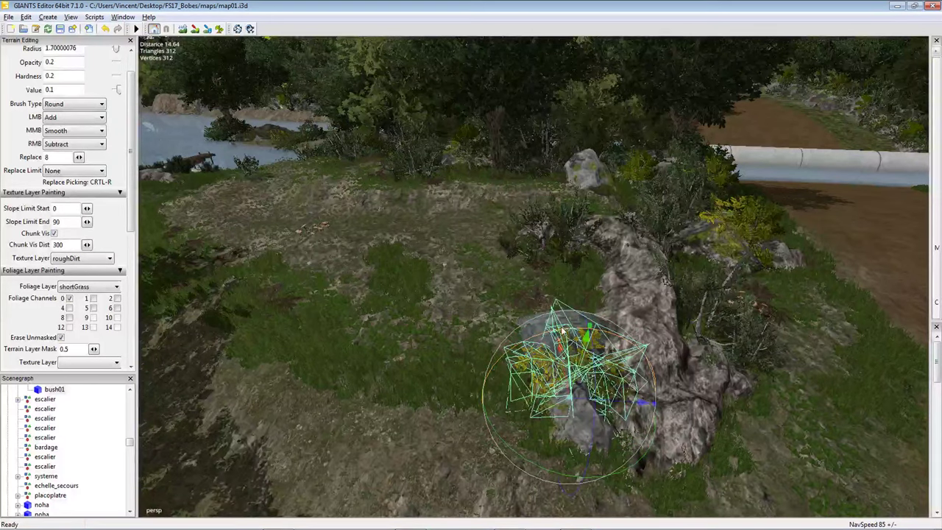
left_click_drag(563, 330, 521, 339)
Place another bush01 shrub on the river-side edge of the mound near the dark shrubs, adjusting its position.
right_click_drag(599, 355, 583, 325)
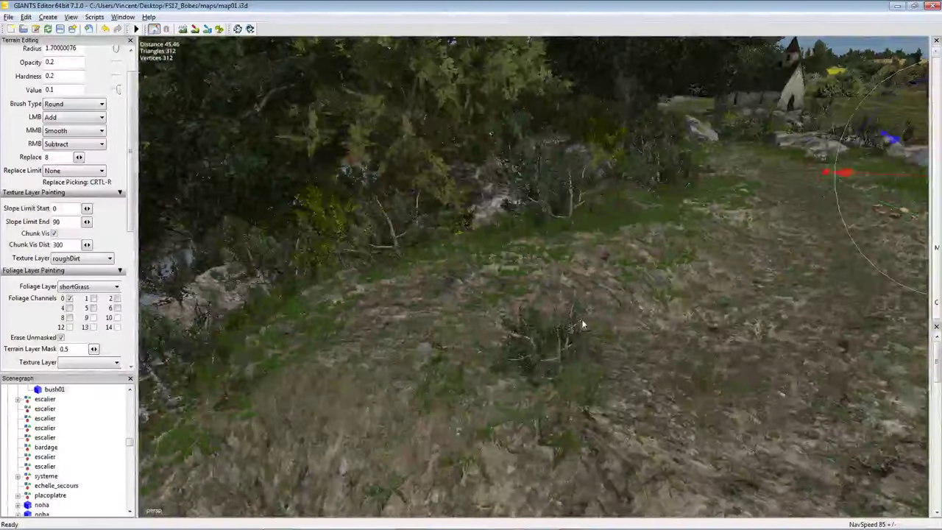
left_click(303, 325)
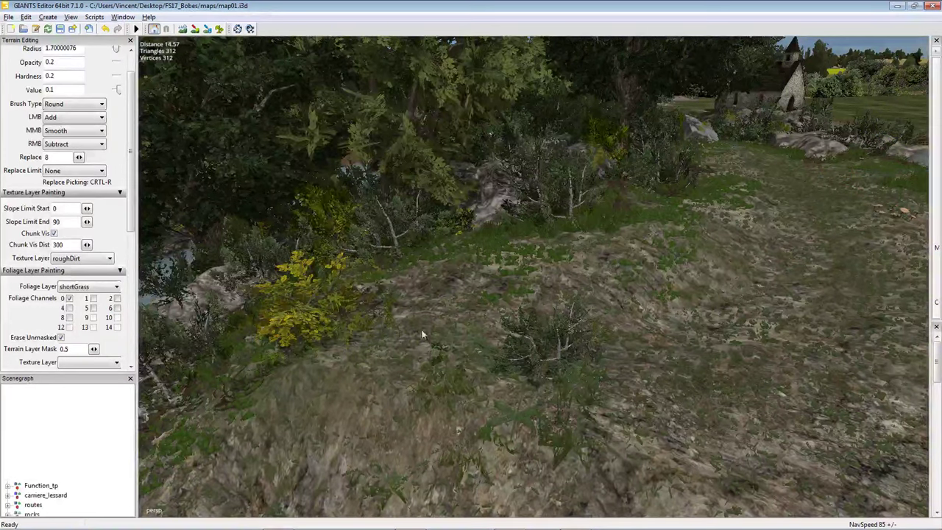
key("f")
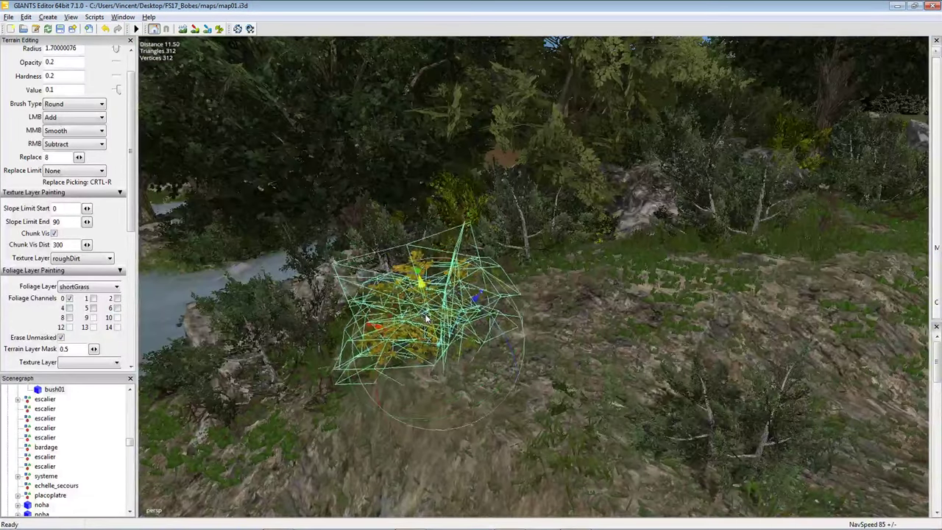
mouse_move(426, 318)
left_mouse_down()
mouse_move(430, 329)
mouse_move(414, 307)
mouse_move(422, 299)
mouse_move(471, 296)
mouse_move(421, 303)
left_mouse_up()
right_click_drag(432, 309, 432, 312)
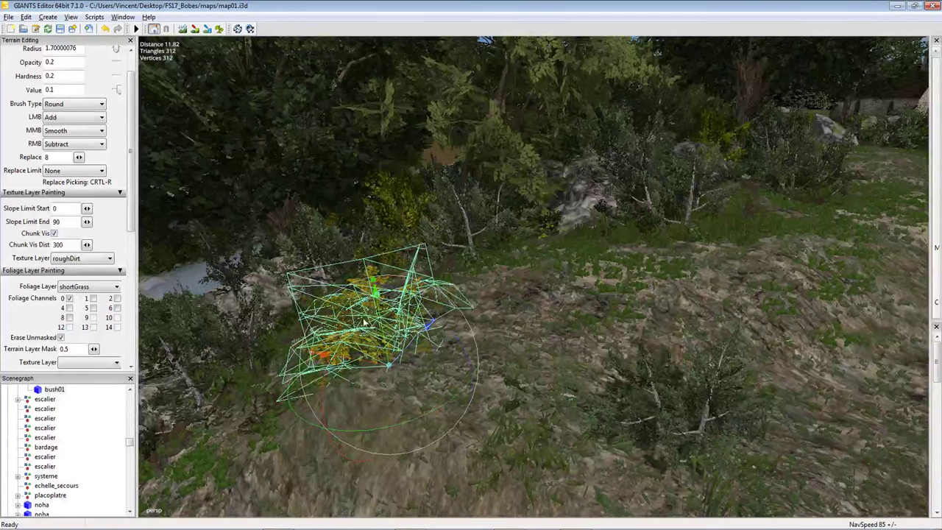
Place a bush01 shrub beside the dark shrubs along the wooded edge of the mound.
right_click_drag(352, 315, 400, 318)
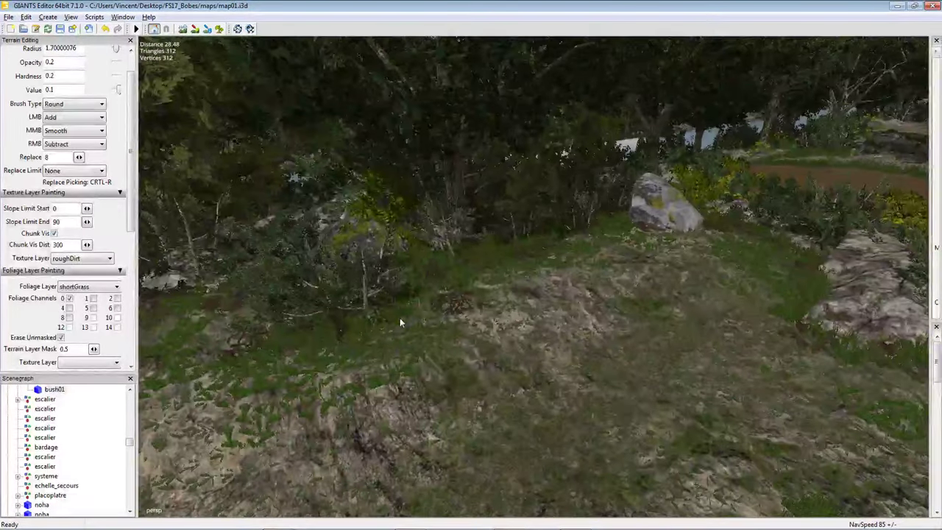
left_click(456, 299)
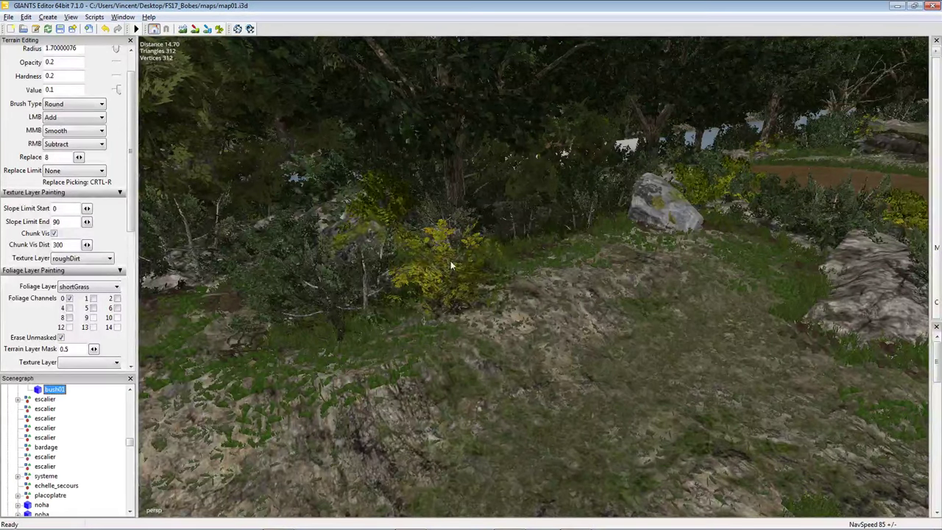
left_click(451, 265)
Place a copy of the chene tree from the mound behind the shrubs and rocks bordering the yellow field.
right_click_drag(451, 266, 354, 326)
right_click_drag(216, 376, 526, 271)
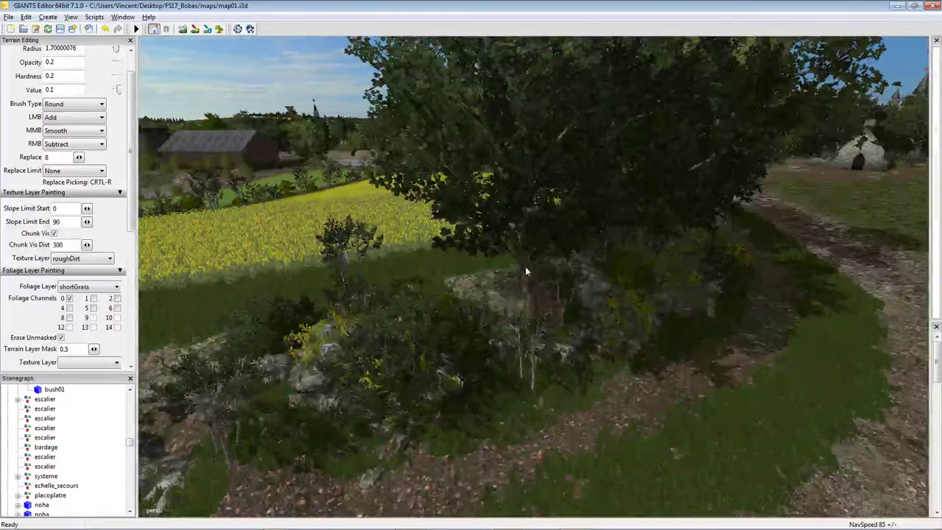
left_click(525, 271)
scroll(525, 271, "down", 3)
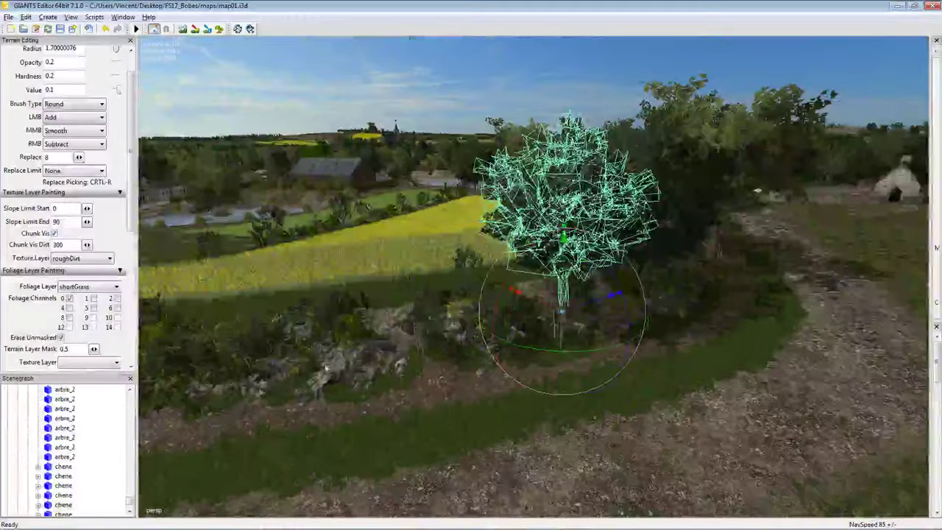
left_click(68, 504)
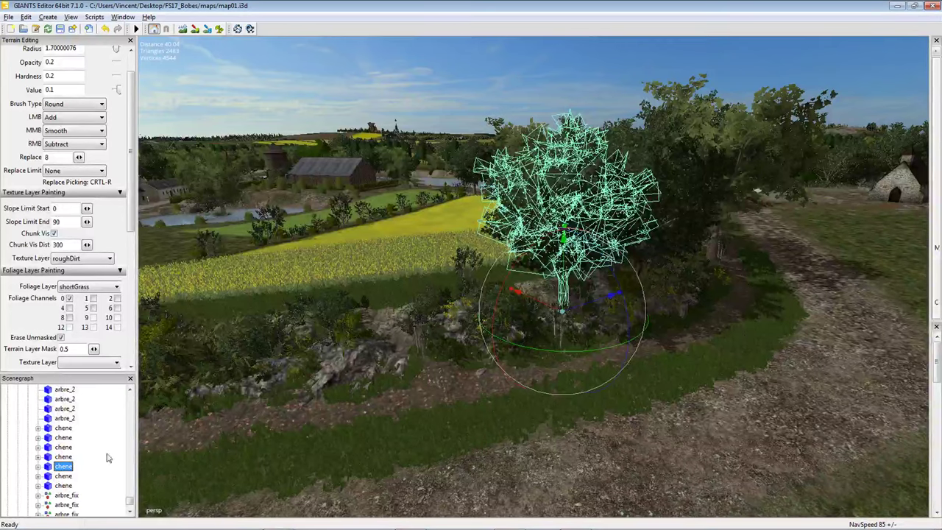
right_click_drag(453, 357, 509, 379)
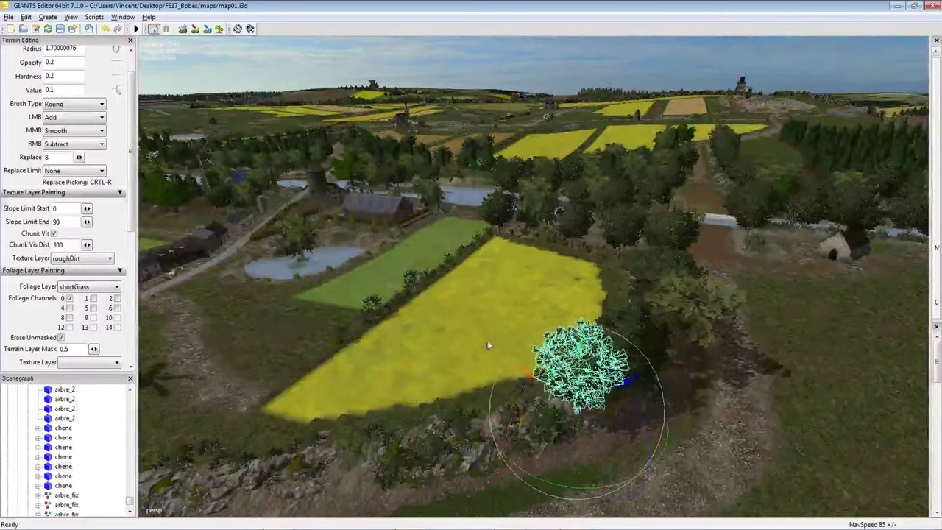
right_click_drag(429, 318, 444, 280)
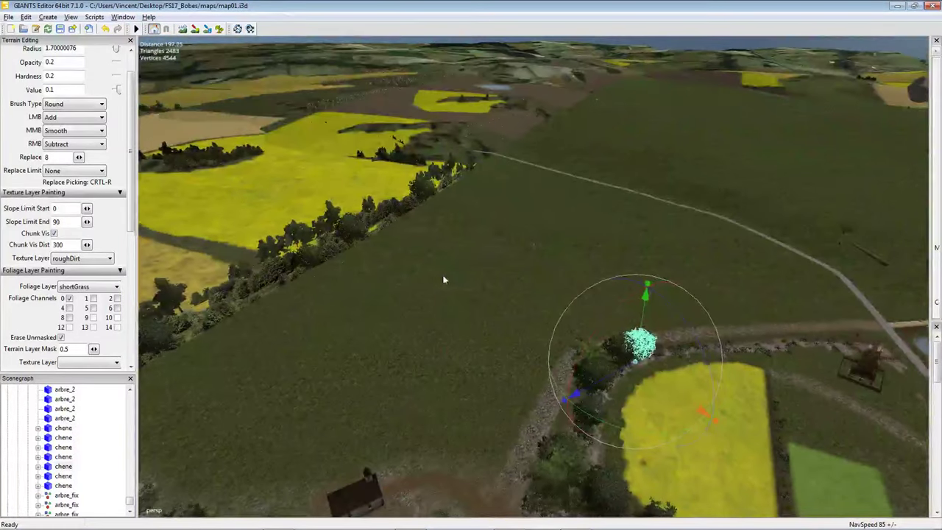
right_click_drag(577, 254, 446, 294)
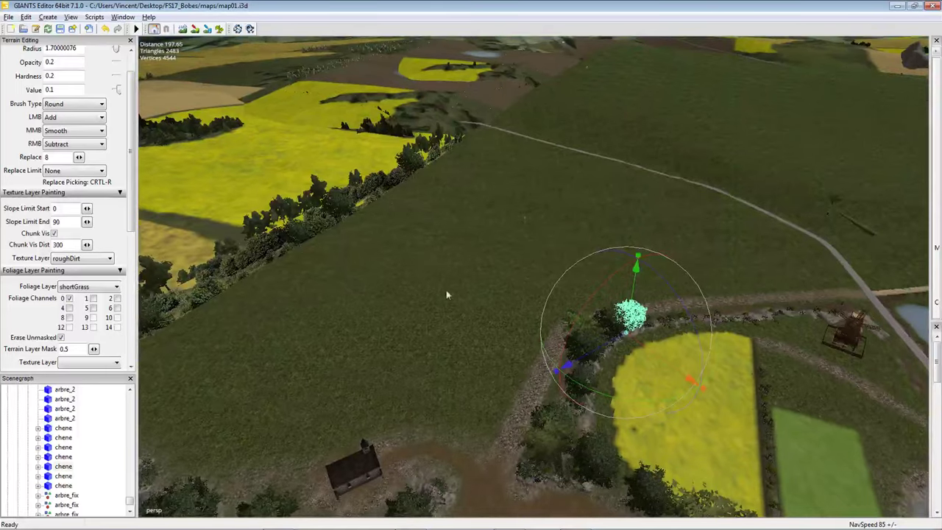
right_click_drag(477, 233, 533, 314)
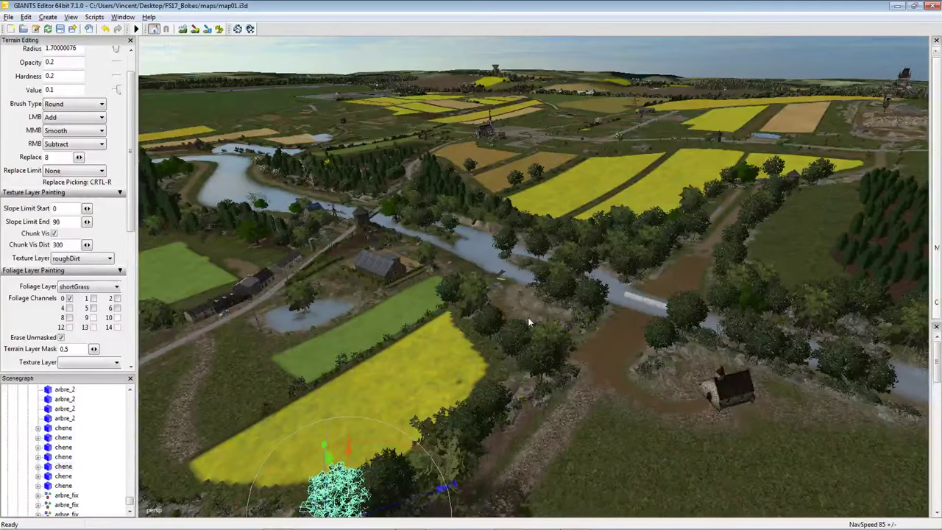
right_click_drag(531, 318, 576, 281)
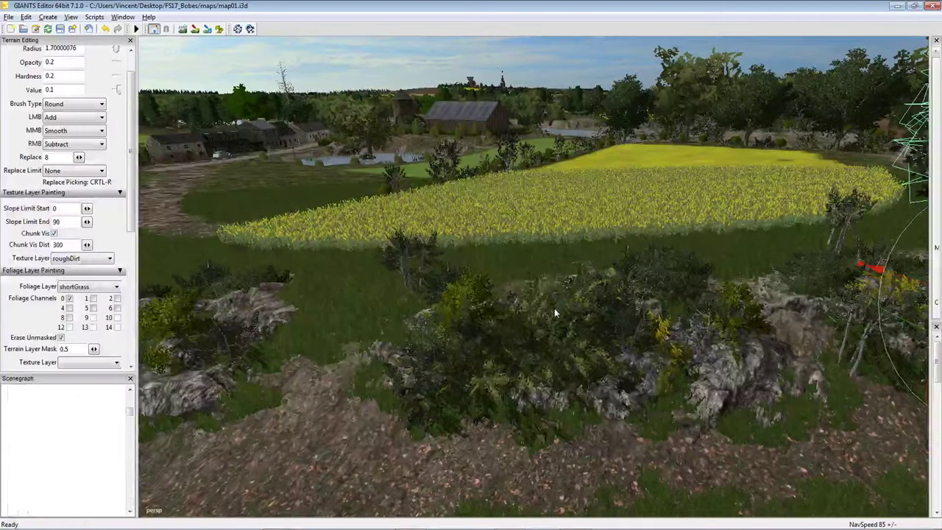
key("ctrl+space")
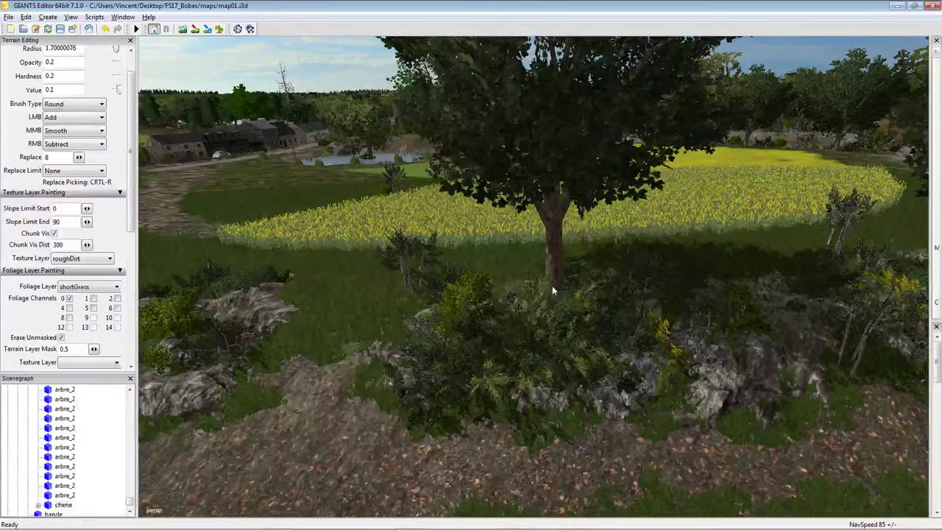
left_click(556, 287)
Place another chene tree behind the long rock near the field corner, then shift, lower and rotate it to fit.
right_click_drag(556, 288, 599, 380)
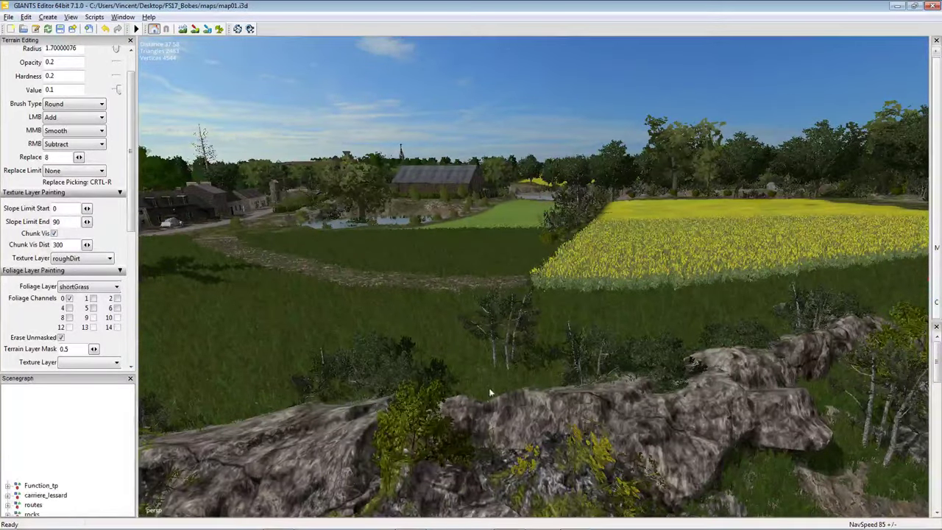
key("ctrl+v")
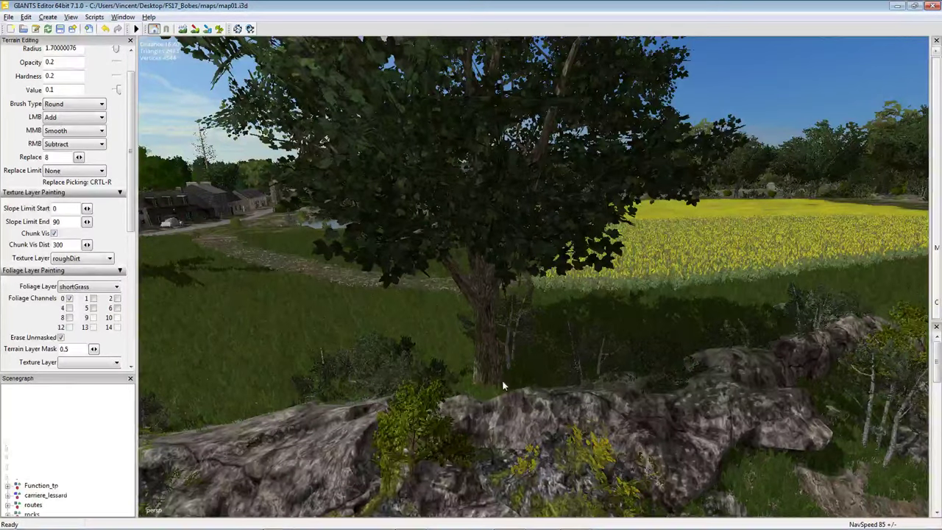
left_click(525, 341)
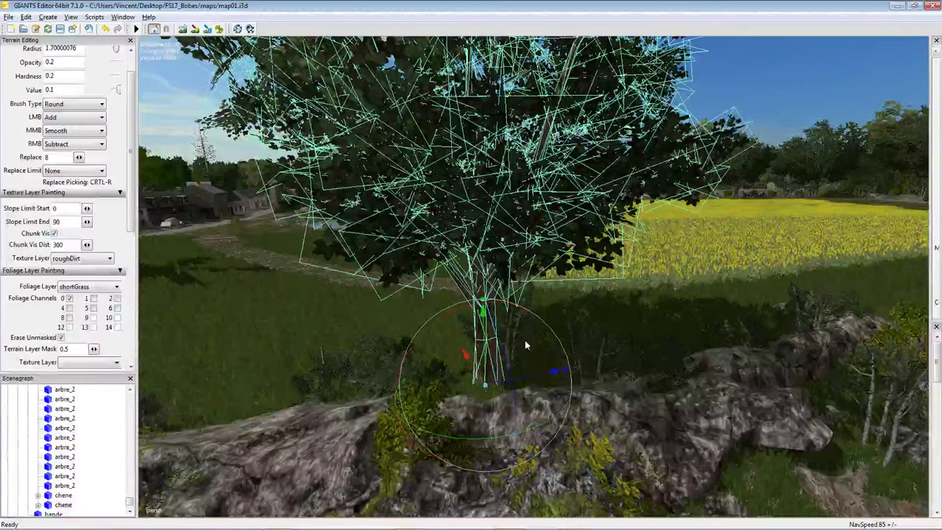
left_click_drag(554, 373, 543, 375)
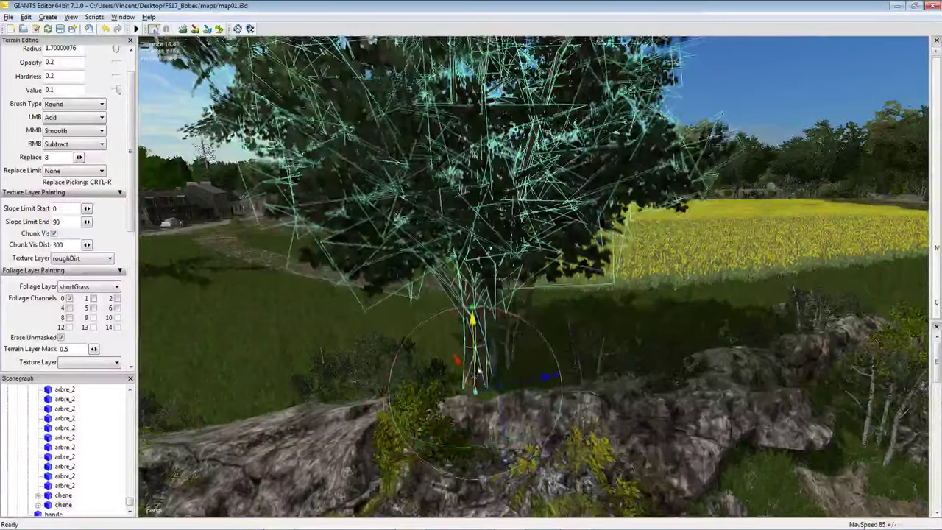
scroll(488, 385, "down", 3)
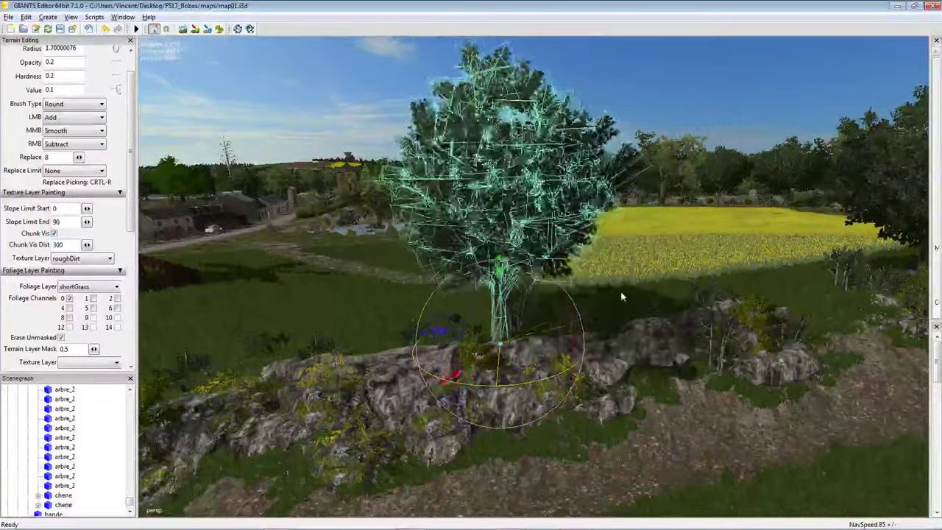
scroll(552, 329, "down", 3)
scroll(552, 324, "up", 2)
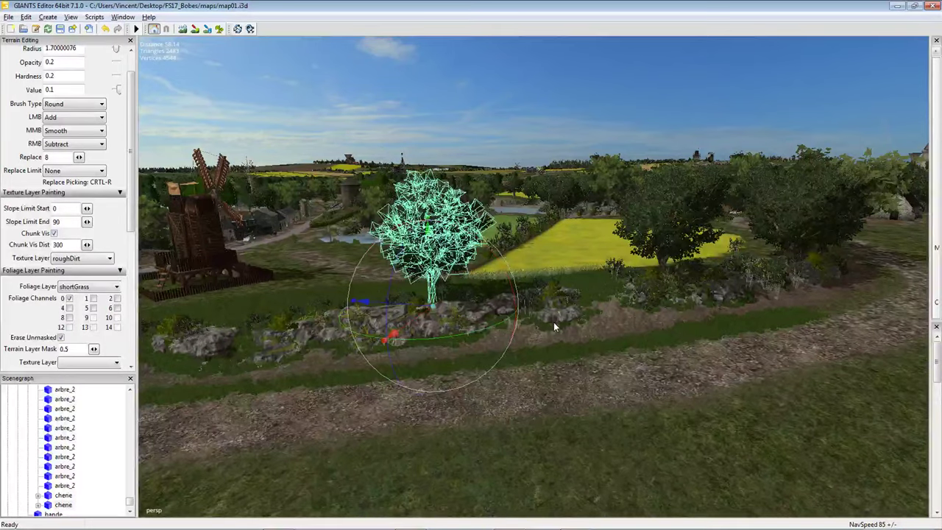
Place another chene tree behind the rocks and yellow shrub in front of the windmill.
right_click_drag(491, 341, 522, 313)
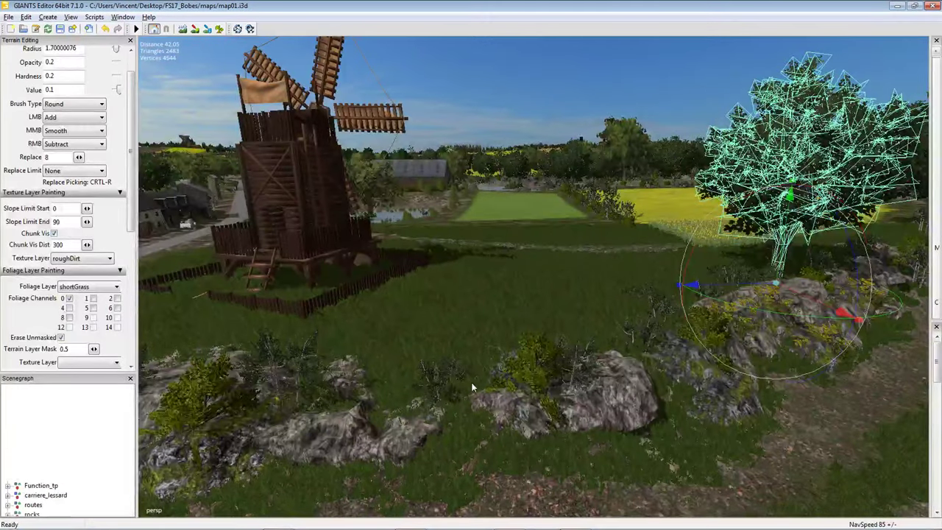
key("ctrl+v")
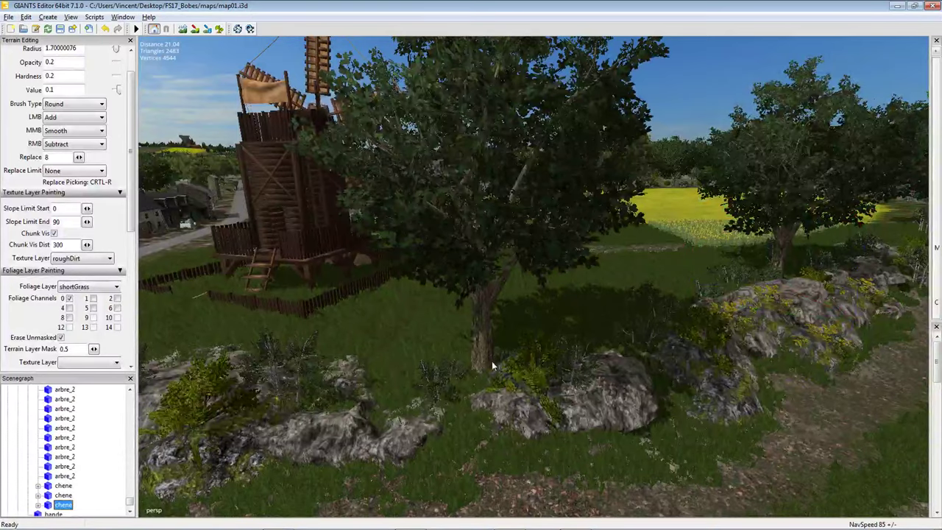
left_click(491, 361)
scroll(492, 361, "down", 3)
Duplicate the feuillage mesh of the chene beside the yellow field and lower it to shrub height near the trunk.
right_click_drag(473, 359, 430, 260)
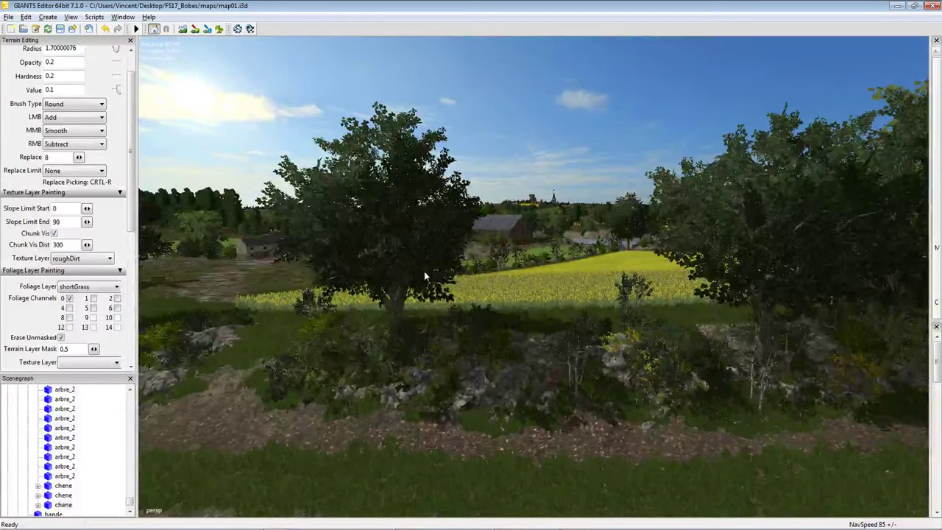
left_click(424, 277)
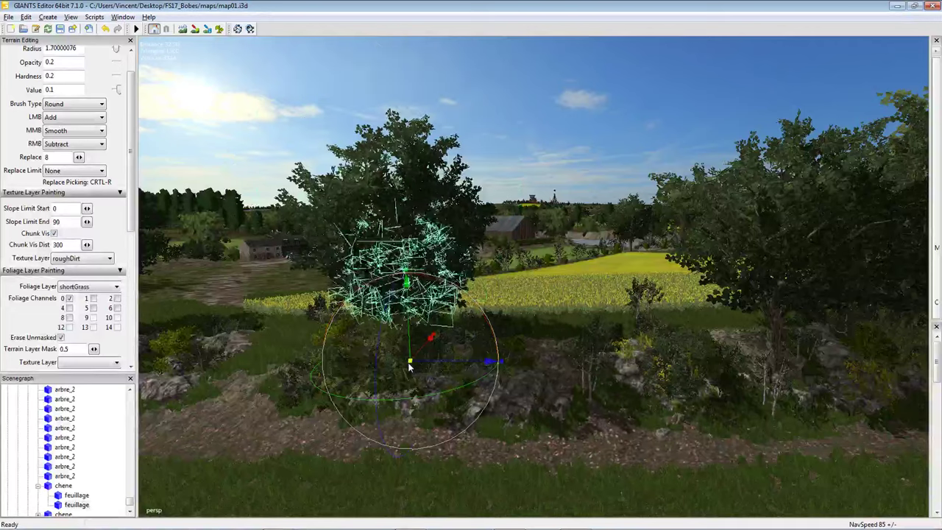
left_click_drag(409, 329, 410, 368)
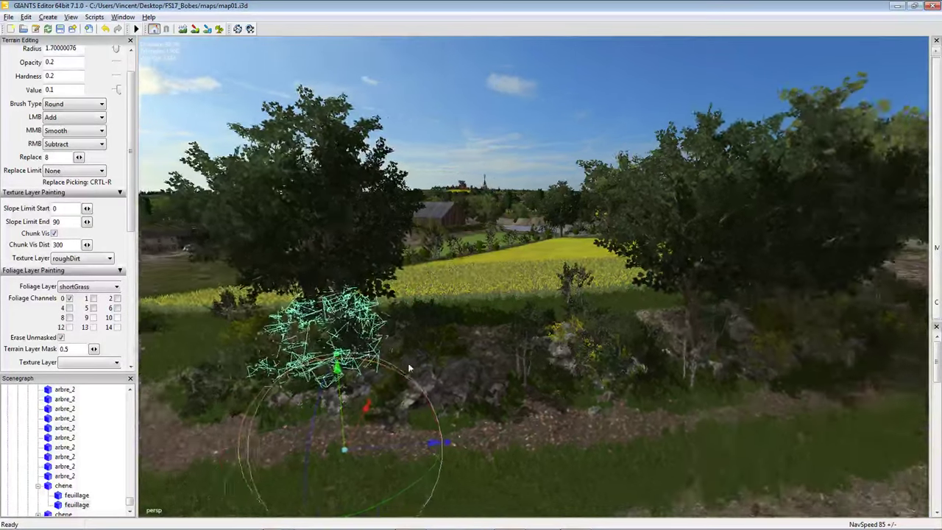
middle_click_drag(409, 369, 418, 391)
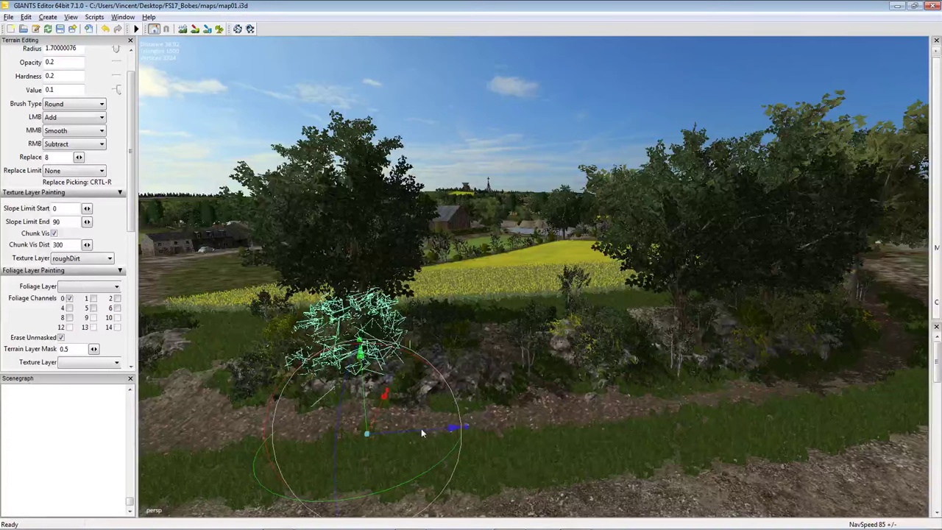
Duplicate the lowered feuillage and slide the copy along the rocky edge beside the same tree.
left_click_drag(422, 433, 481, 430)
middle_click_drag(481, 430, 497, 383)
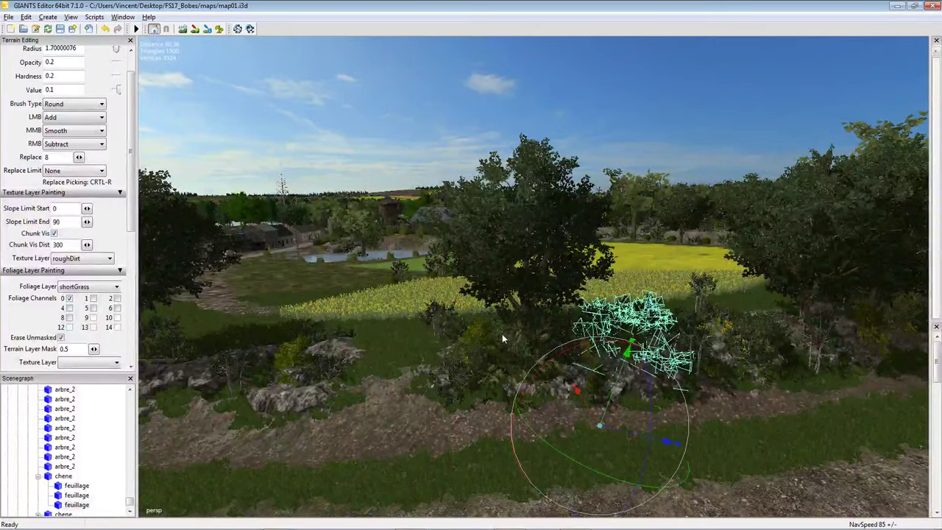
middle_click_drag(502, 338, 515, 340)
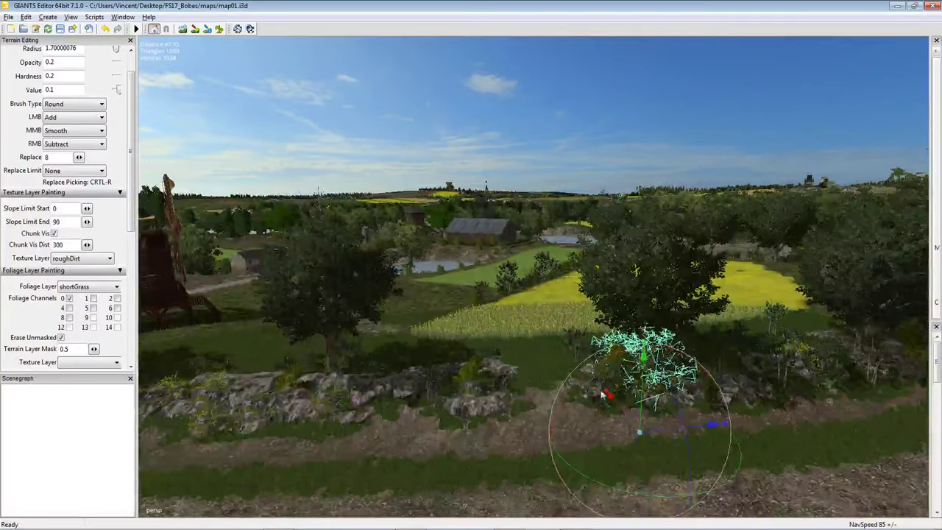
Add another feuillage copy in front of the rocks by the next tree, adjusting its rotation and height.
left_click_drag(710, 429, 535, 426)
middle_click_drag(535, 426, 574, 411)
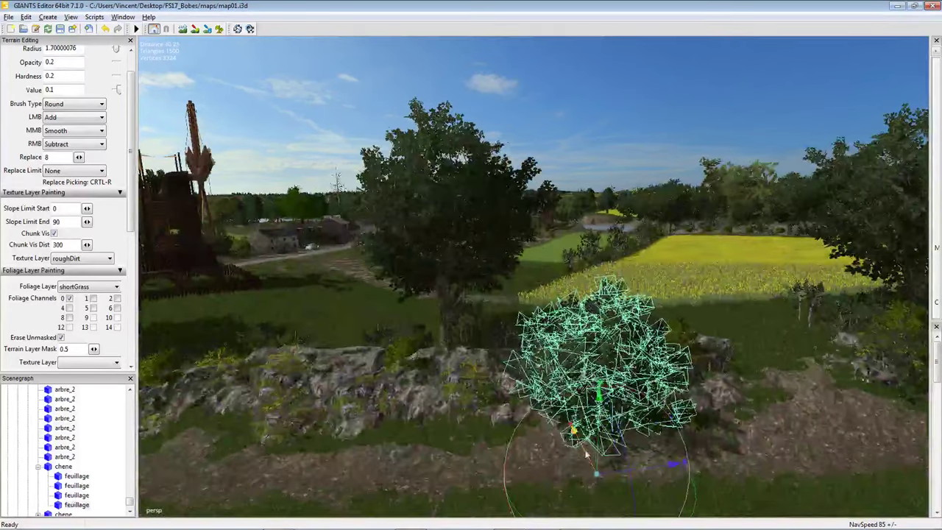
left_click_drag(587, 455, 586, 414)
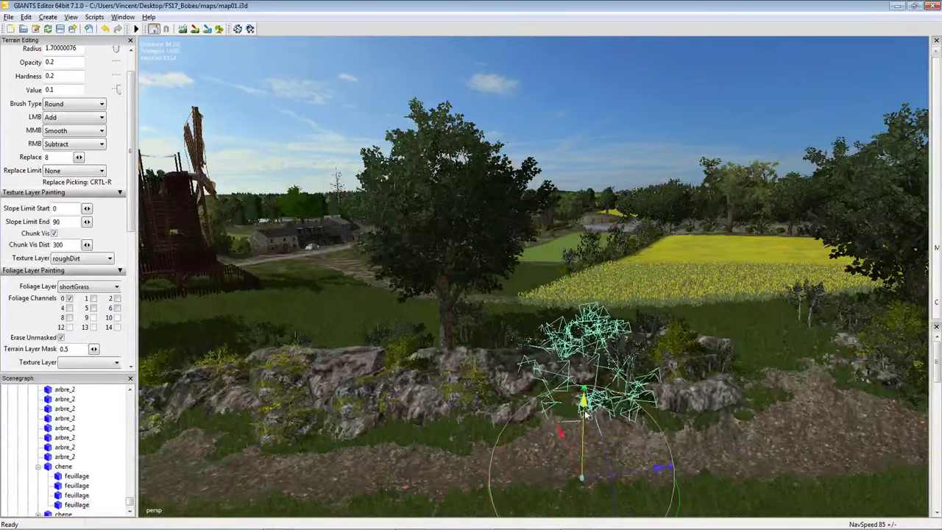
middle_click_drag(585, 413, 567, 409)
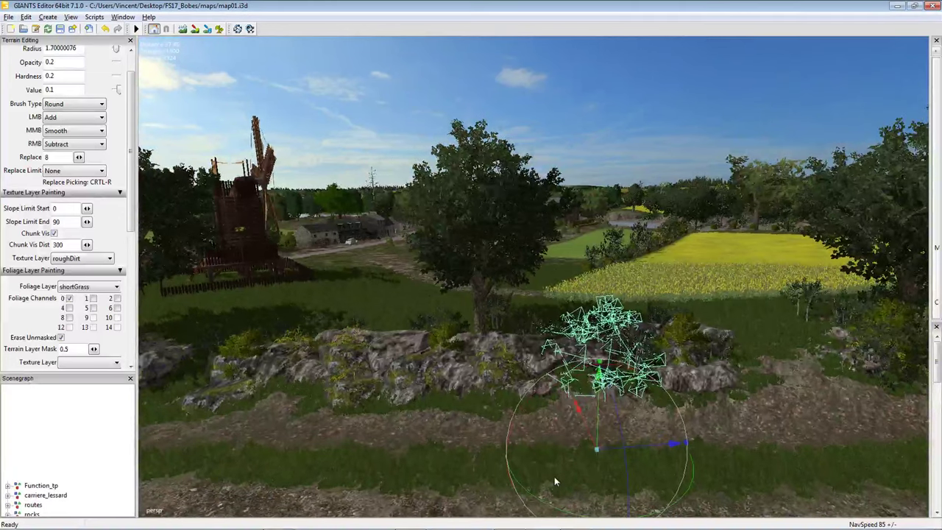
Add a rotated feuillage copy over the rocks in front of the middle tree, undo the accidental rock edit, and adjust the copy's height.
left_click_drag(533, 501, 553, 502)
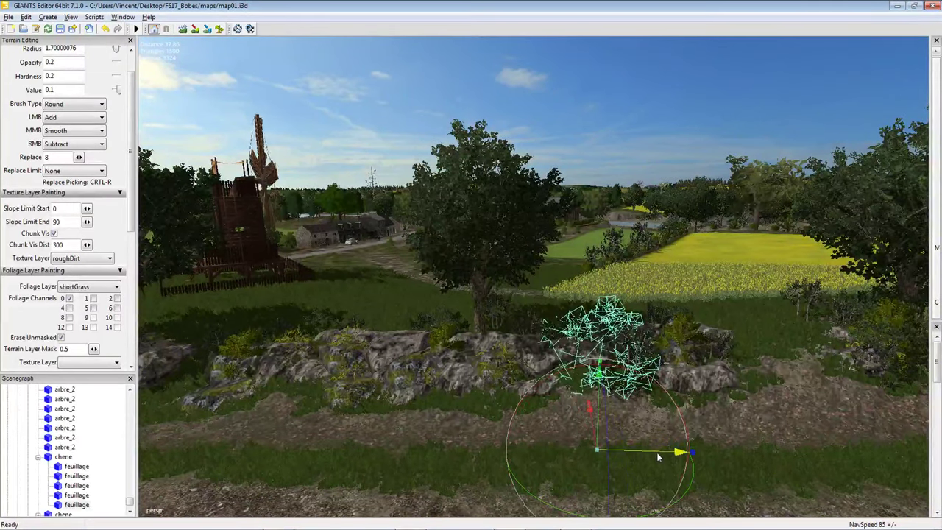
left_click_drag(656, 452, 549, 448)
middle_click_drag(549, 447, 507, 420)
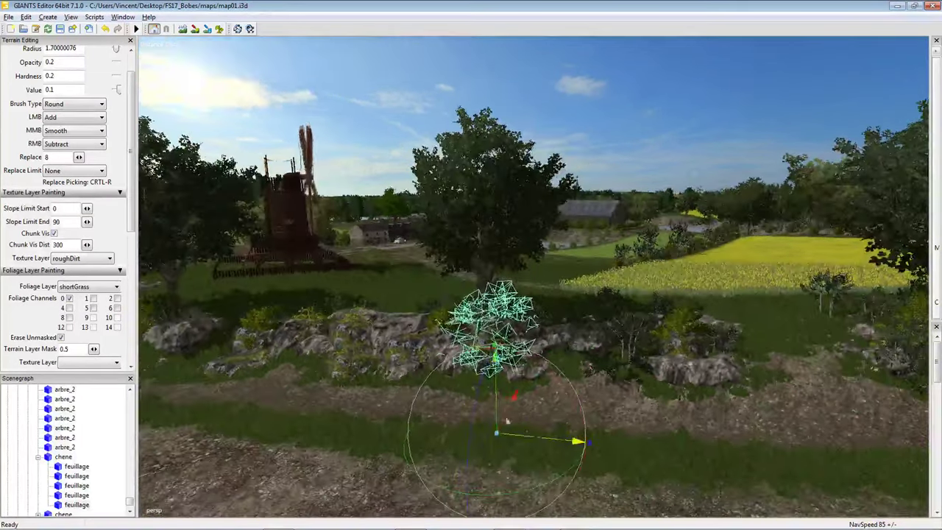
left_click_drag(497, 419, 500, 427)
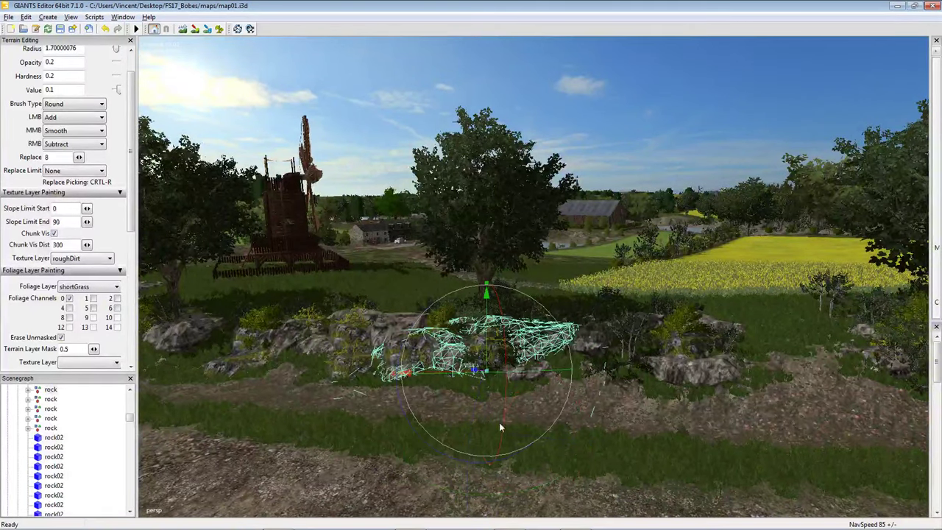
key("ctrl+z")
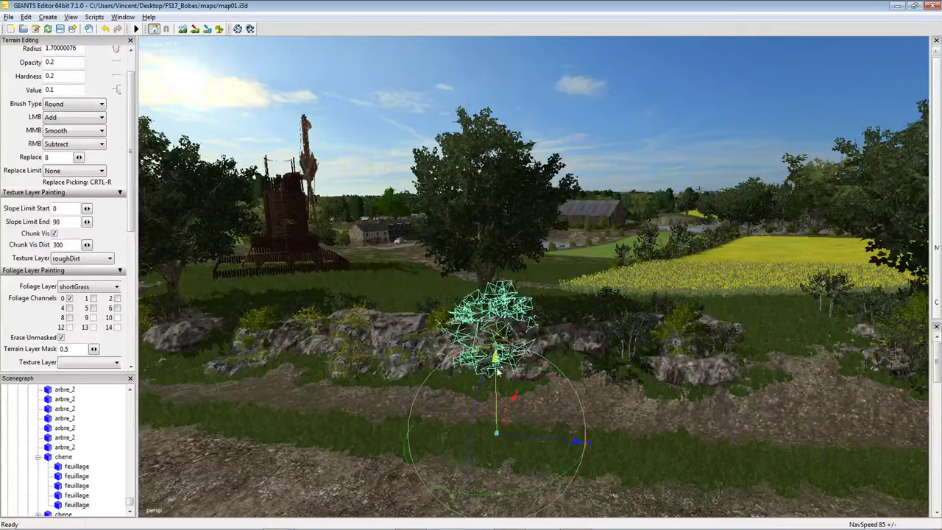
left_click_drag(499, 379, 499, 335)
left_click_drag(498, 386, 499, 391)
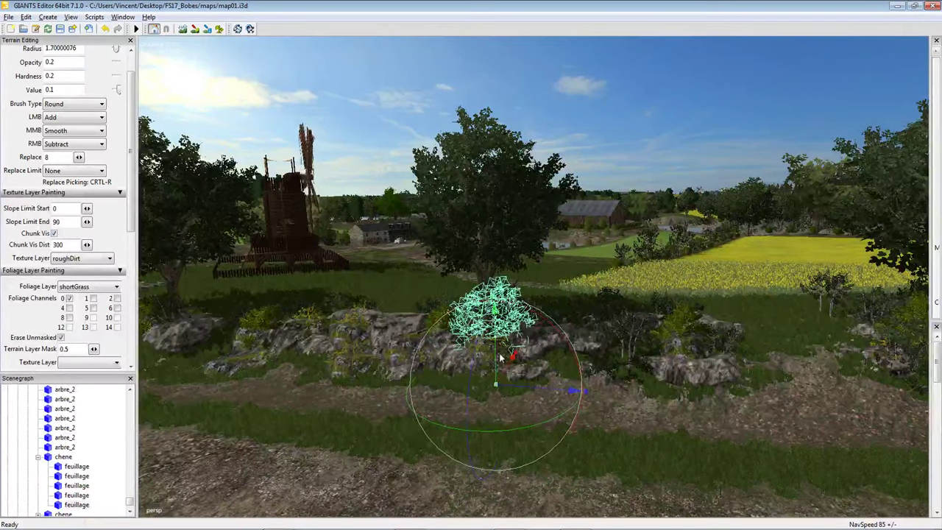
mouse_move(500, 358)
left_mouse_down()
mouse_move(496, 374)
mouse_move(507, 360)
left_mouse_up()
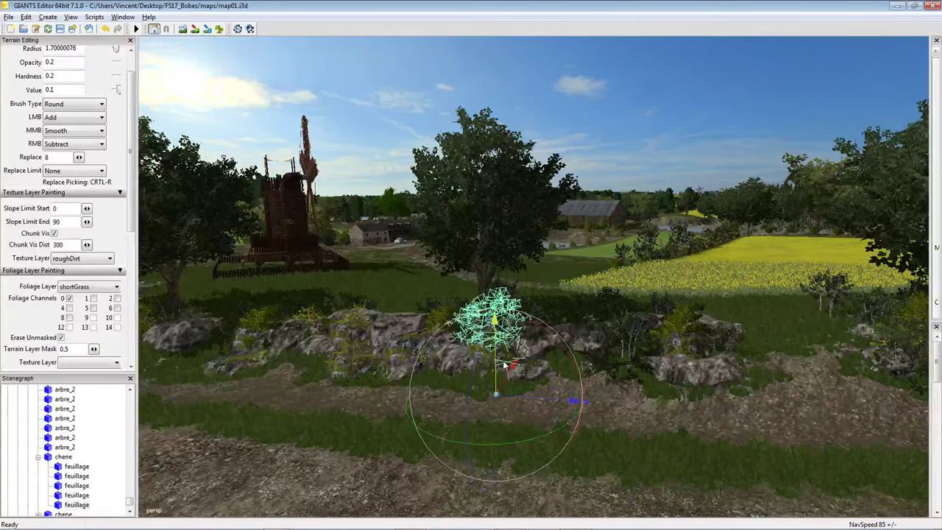
scroll(508, 375, "up", 2)
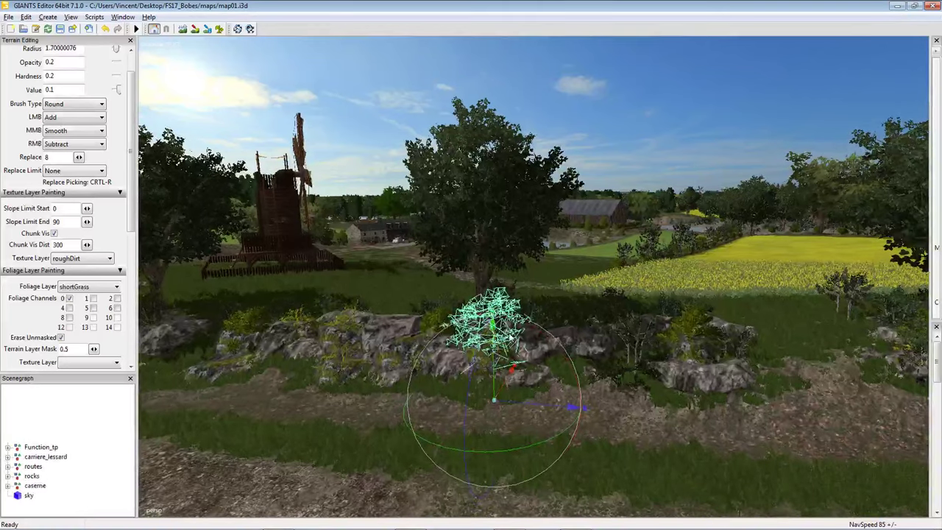
Duplicate the feuillage again, shift the copy along the rocks beside the middle tree, rotate it and adjust its height.
right_click_drag(452, 348, 466, 389)
left_click_drag(480, 385, 539, 379)
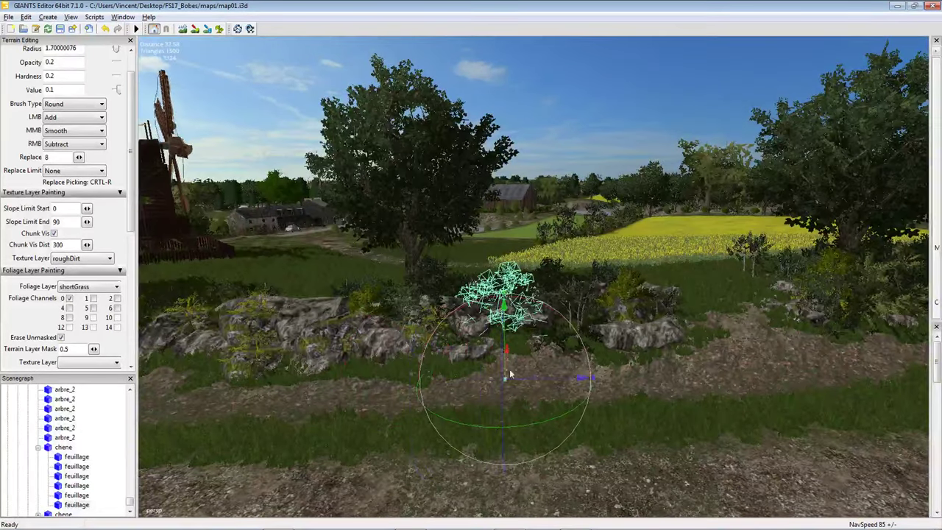
right_click_drag(540, 380, 507, 353)
left_click_drag(510, 316, 512, 304)
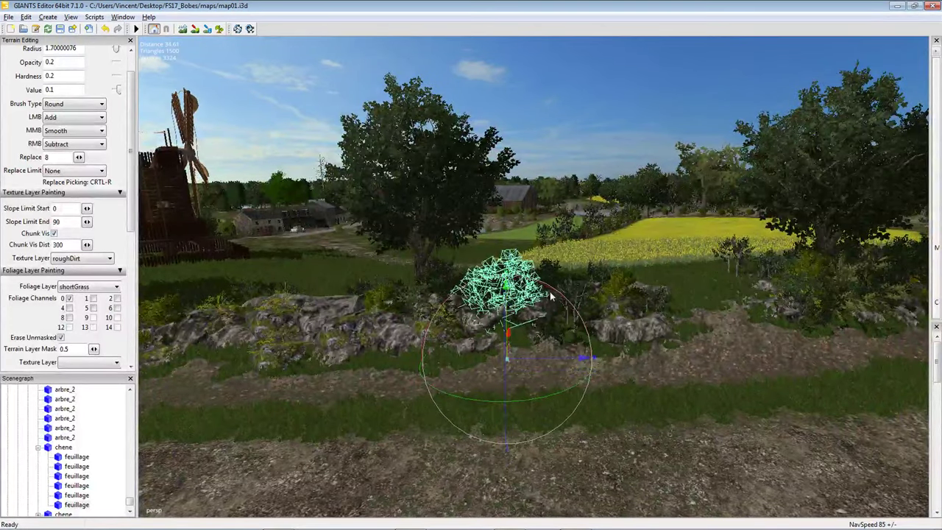
Duplicate the feuillage and slide the copy along the rocky edge to the rocks nearer the windmill, adjusting its rotation and height.
right_click_drag(550, 296, 525, 294)
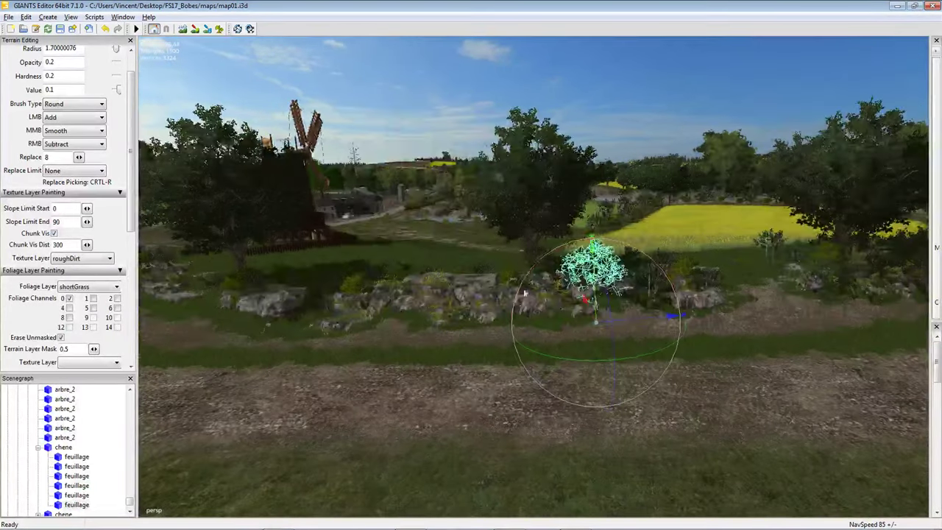
scroll(513, 303, "up", 3)
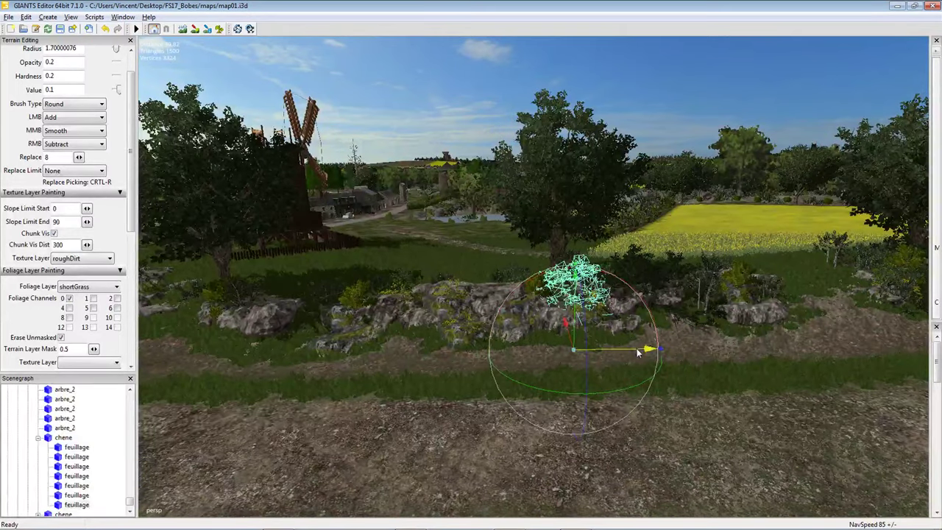
left_click_drag(637, 353, 548, 345)
scroll(508, 353, "up", 3)
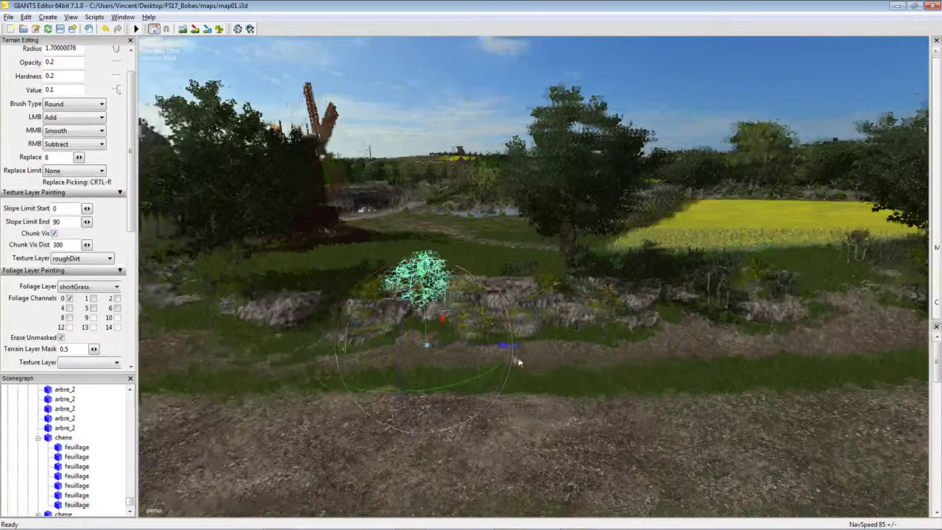
right_click_drag(551, 325, 500, 356)
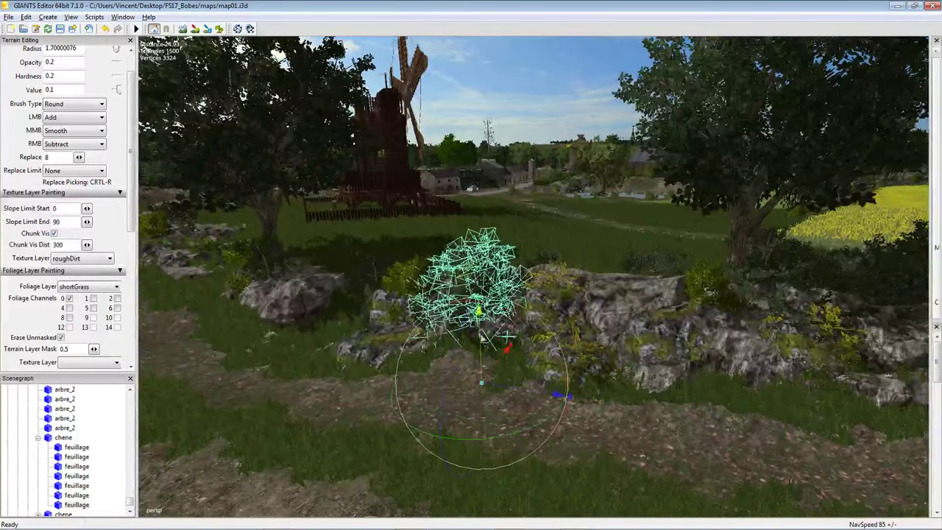
right_click_drag(502, 352, 462, 381)
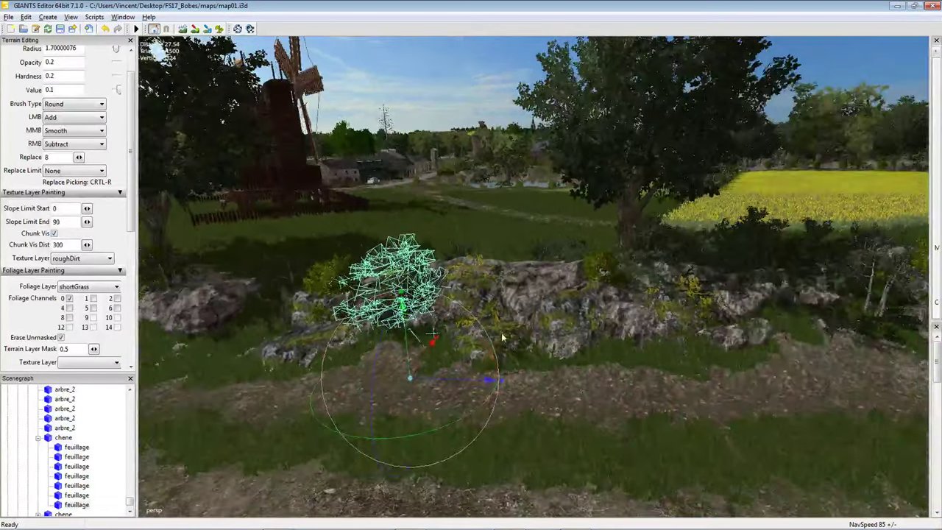
Add two more feuillage copies, spacing them along the rocks back toward the middle tree.
left_click_drag(460, 381, 540, 383)
right_click_drag(540, 383, 501, 359)
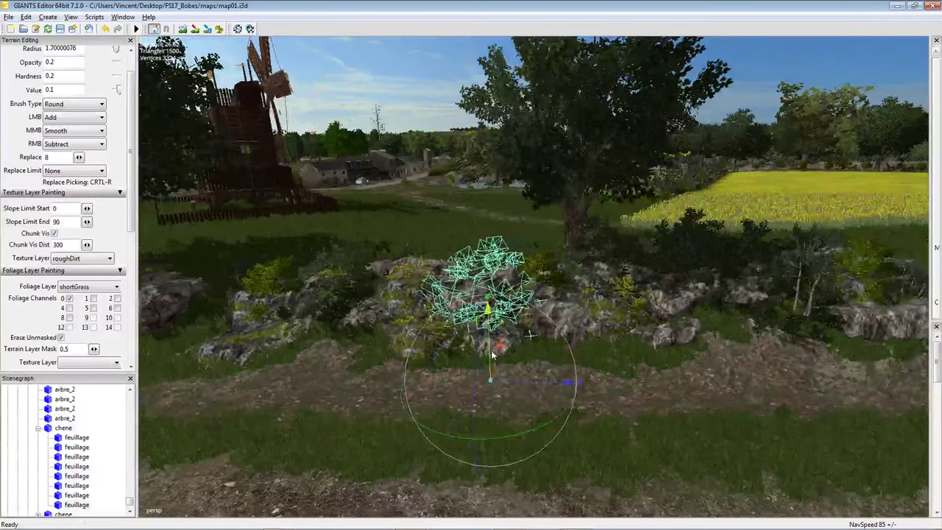
scroll(489, 355, "down", 2)
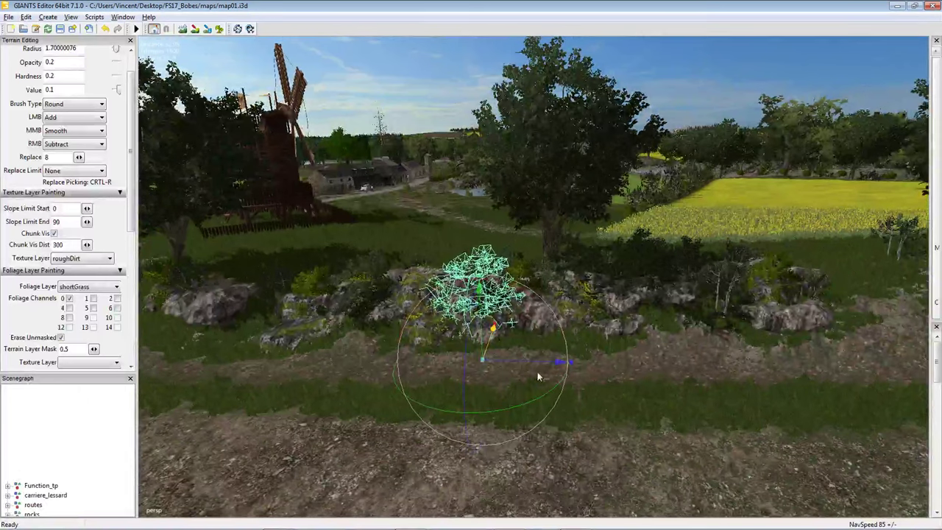
left_click_drag(526, 361, 618, 373)
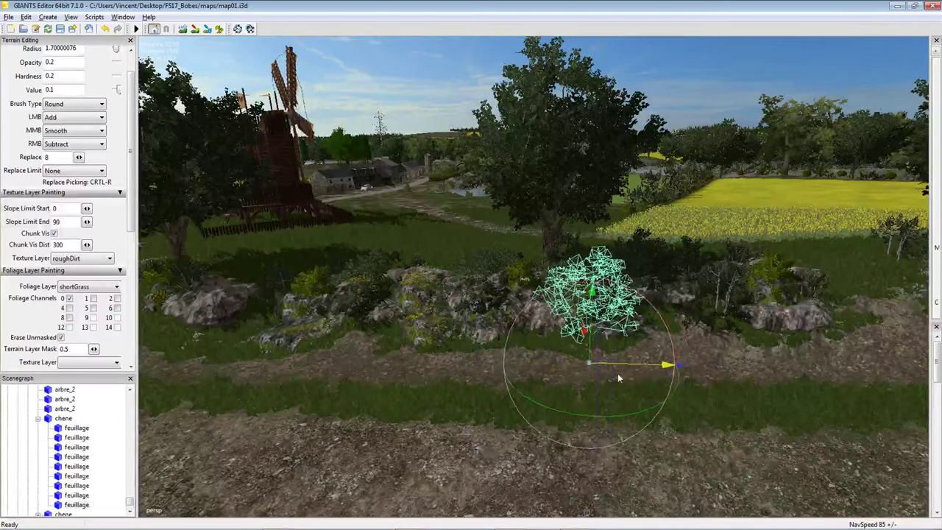
Place another feuillage copy over the rocks in front of the middle tree and adjust its height and rotation.
right_click_drag(617, 373, 583, 380)
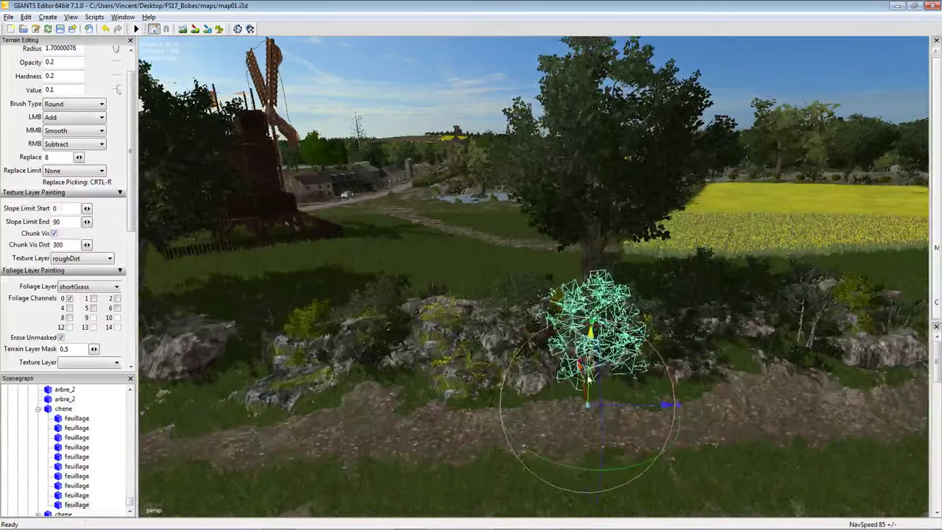
left_click_drag(589, 378, 598, 362)
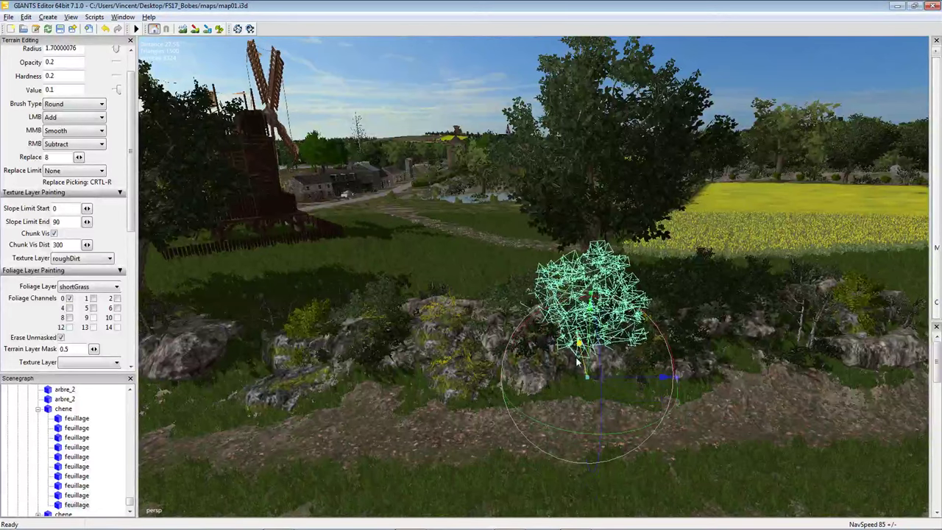
right_click_drag(583, 364, 564, 410)
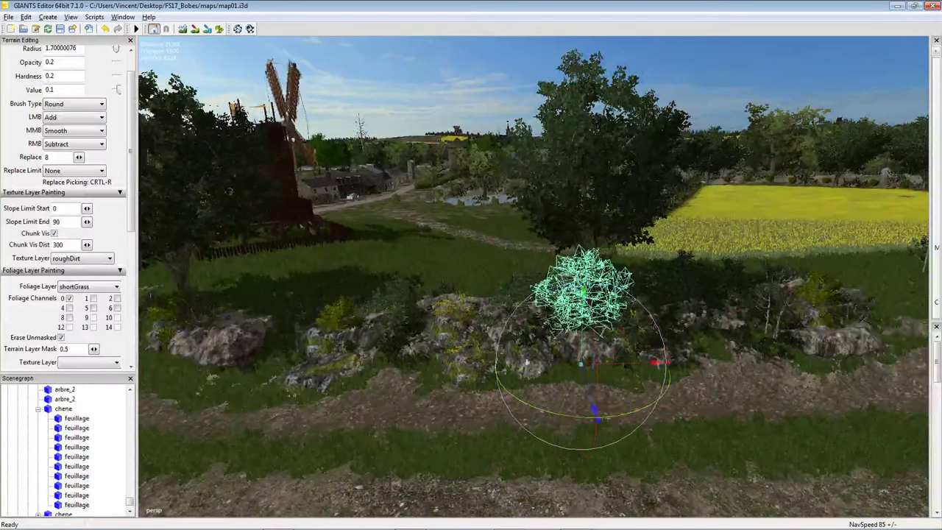
right_click_drag(565, 316, 549, 315)
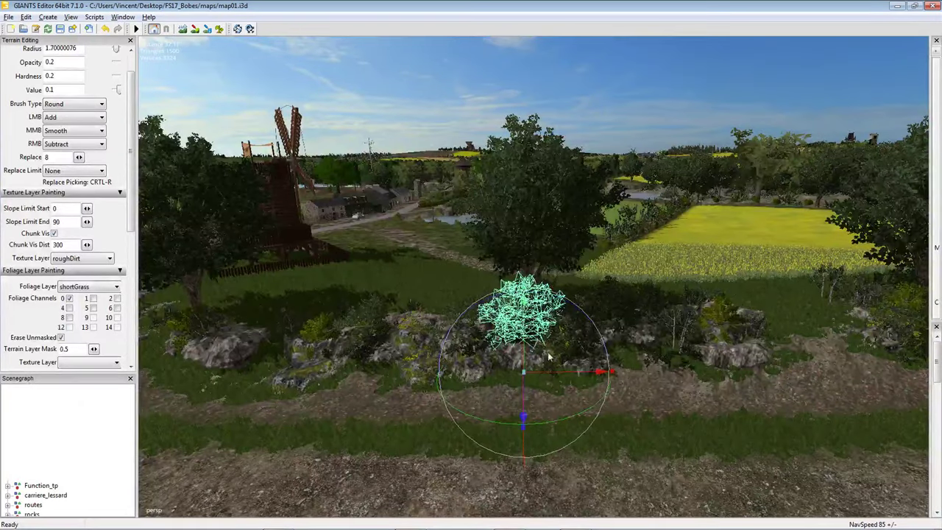
Duplicate the feuillage and slide the copy along the rocks toward the tree beside the windmill, adjusting its height.
right_click_drag(548, 349, 600, 393)
left_click_drag(619, 378, 510, 378)
right_click_drag(510, 378, 567, 346)
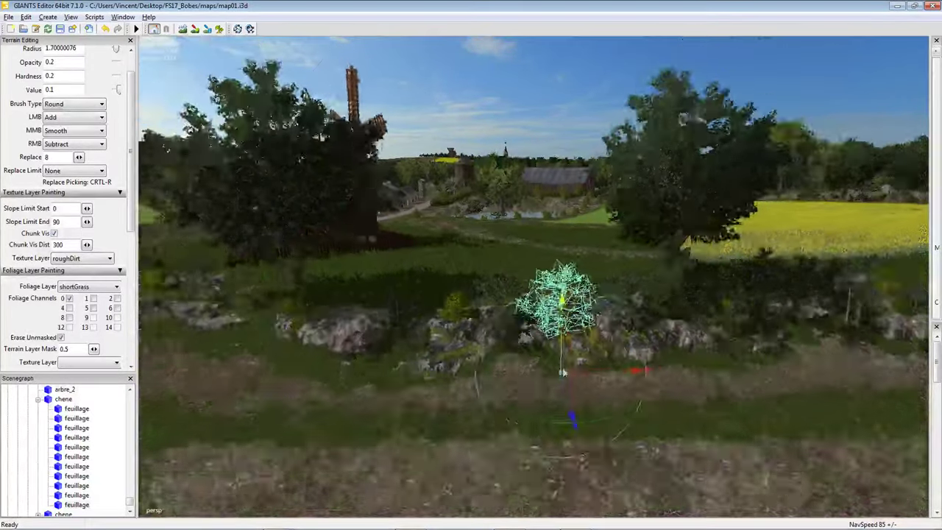
right_click_drag(567, 346, 581, 392)
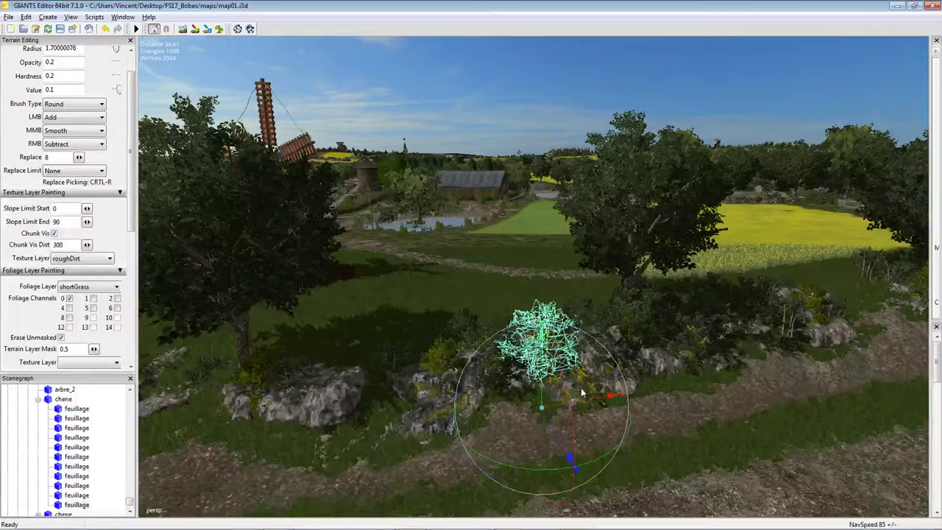
Add feuillage copies beside and over the large boulder near the windmill-side tree, rotating each and adjusting the height.
left_click_drag(605, 401, 485, 408)
right_click_drag(484, 408, 515, 397)
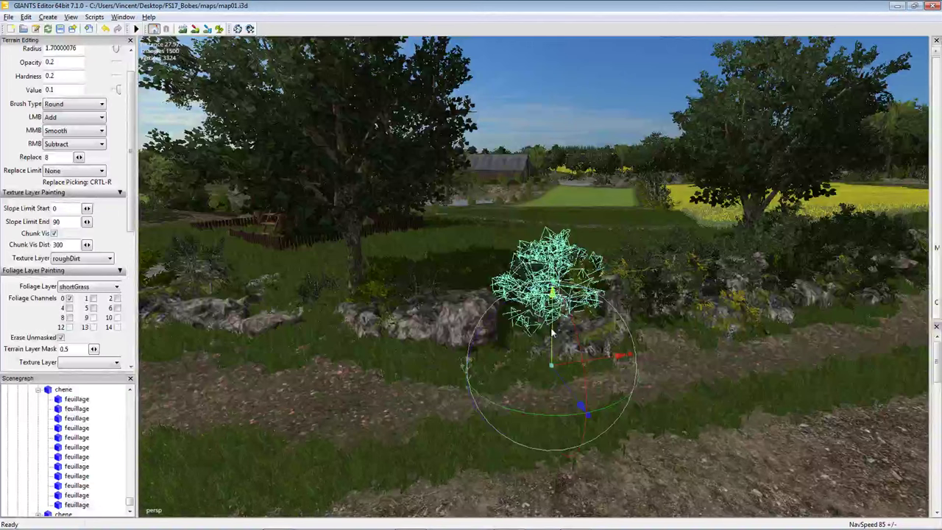
right_click_drag(550, 348, 538, 357)
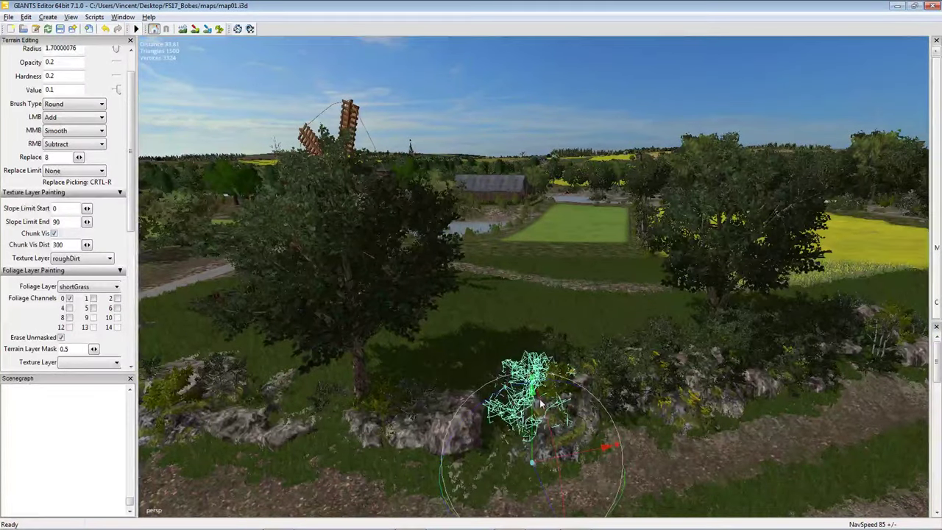
right_click_drag(541, 403, 535, 410)
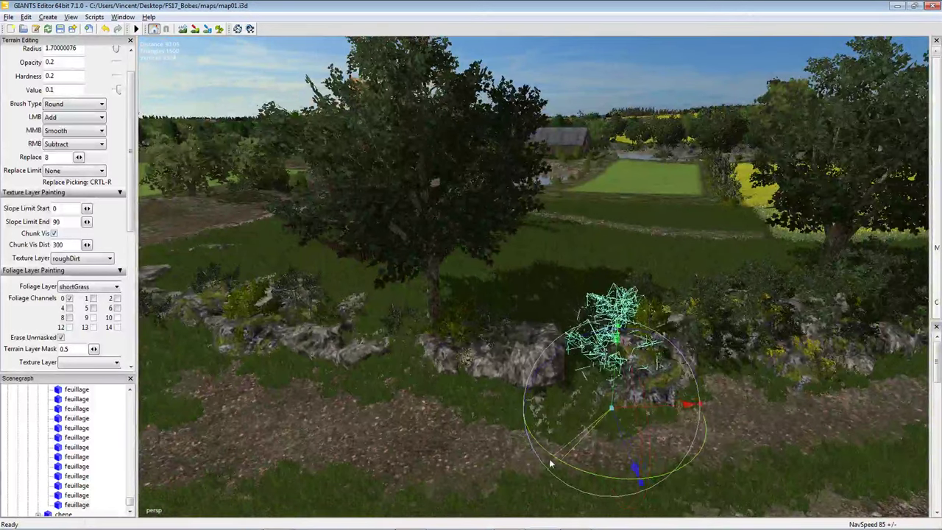
left_click_drag(663, 412, 587, 410)
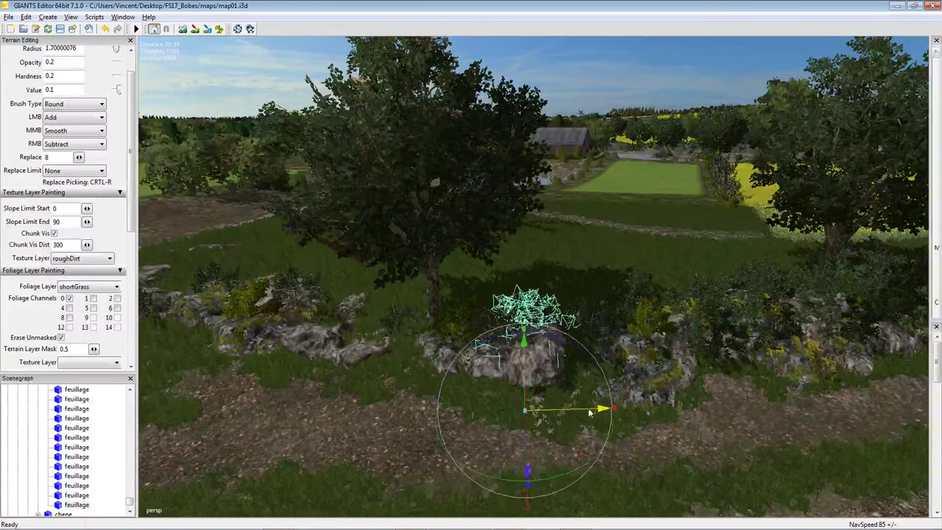
right_click_drag(589, 413, 566, 424)
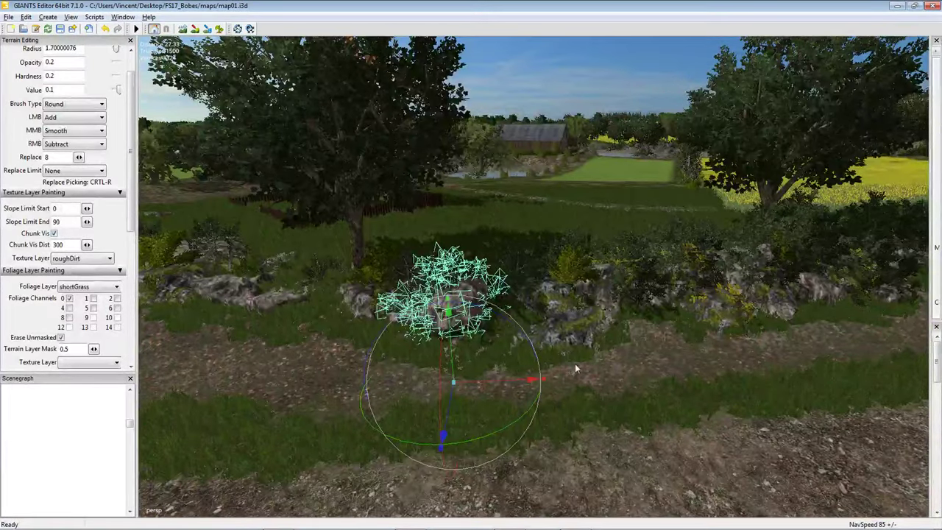
Place further feuillage copies over the low rocks past the large boulder by the windmill-side tree, adjusting their rotation and position.
right_click_drag(552, 364, 515, 331)
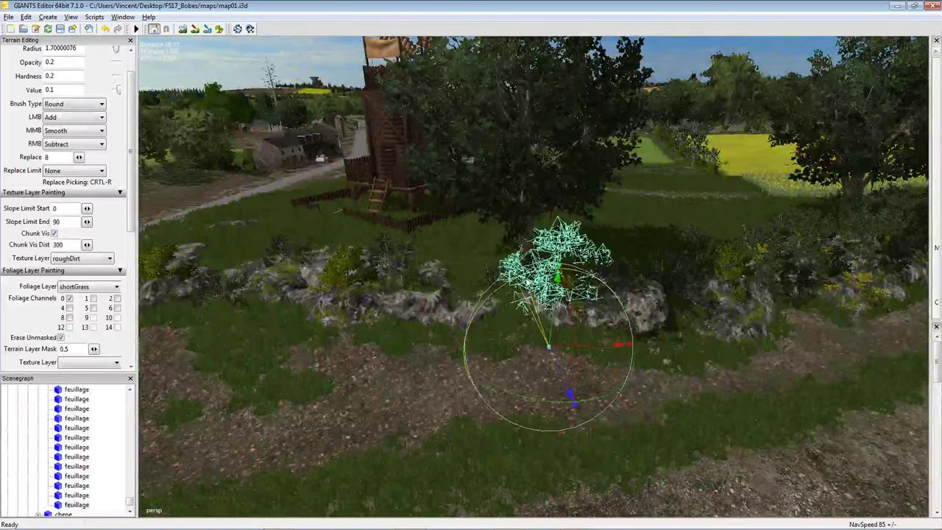
right_click_drag(515, 330, 546, 332)
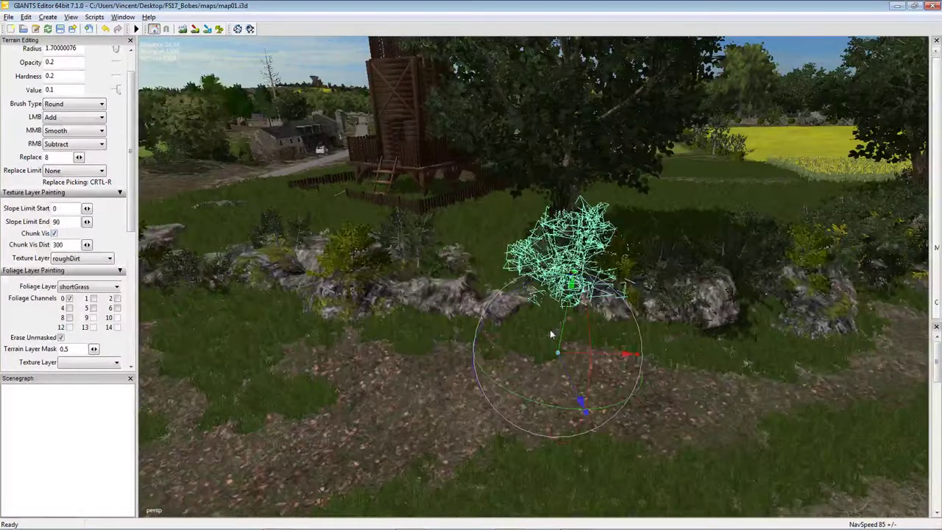
left_click_drag(546, 332, 526, 323)
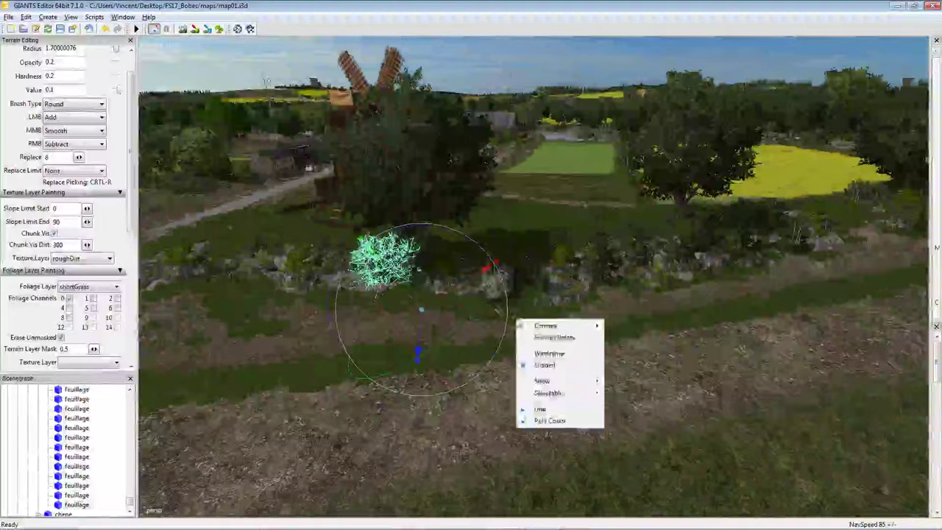
left_click(464, 280)
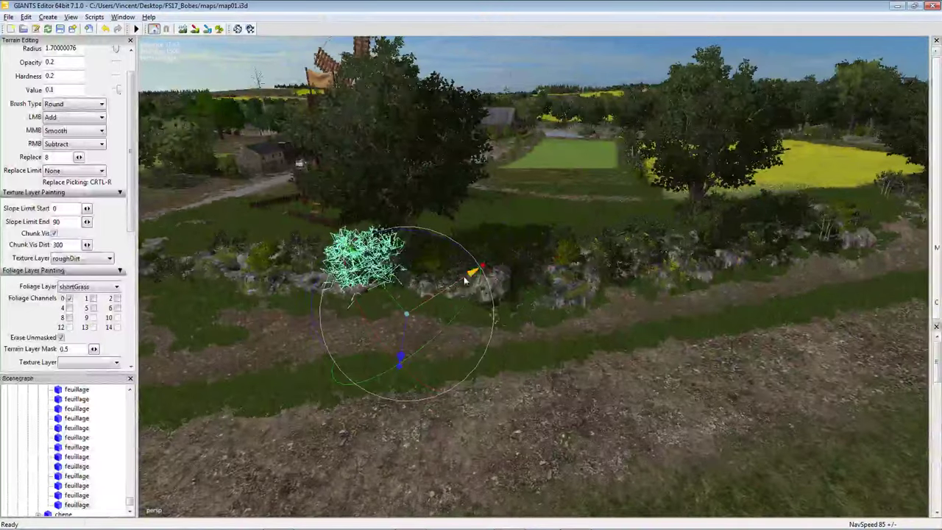
mouse_move(444, 270)
right_mouse_down()
mouse_move(479, 277)
mouse_move(444, 272)
right_mouse_up()
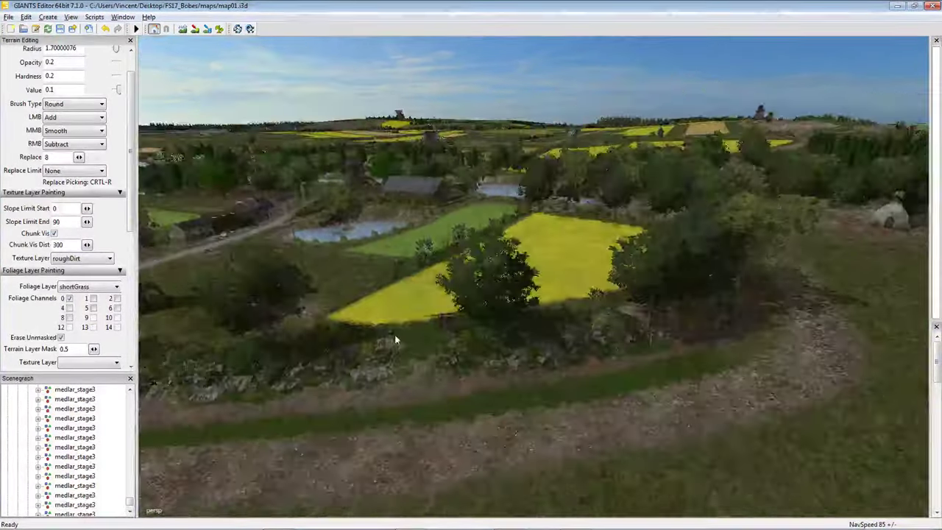
Select the middle chene tree on the grassy side of the rocky hedge and adjust its position and height.
key("w")
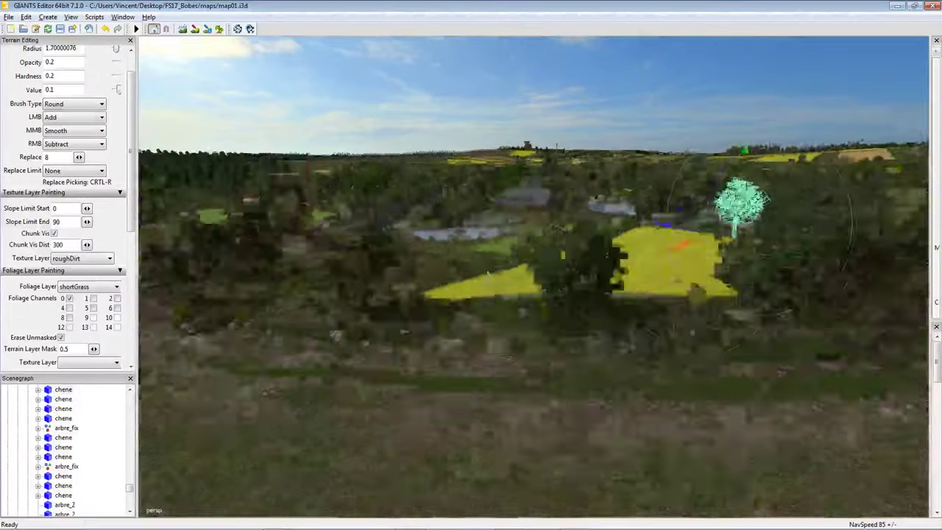
key("w")
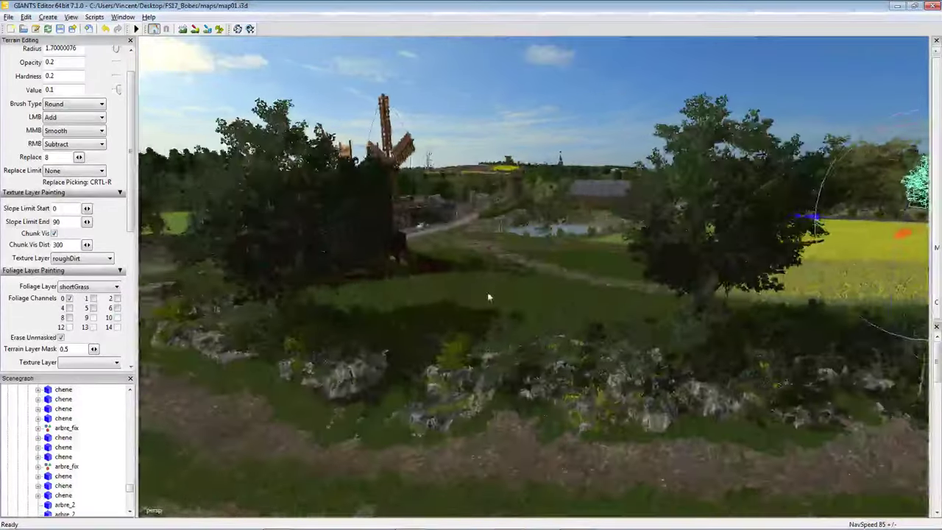
key("w")
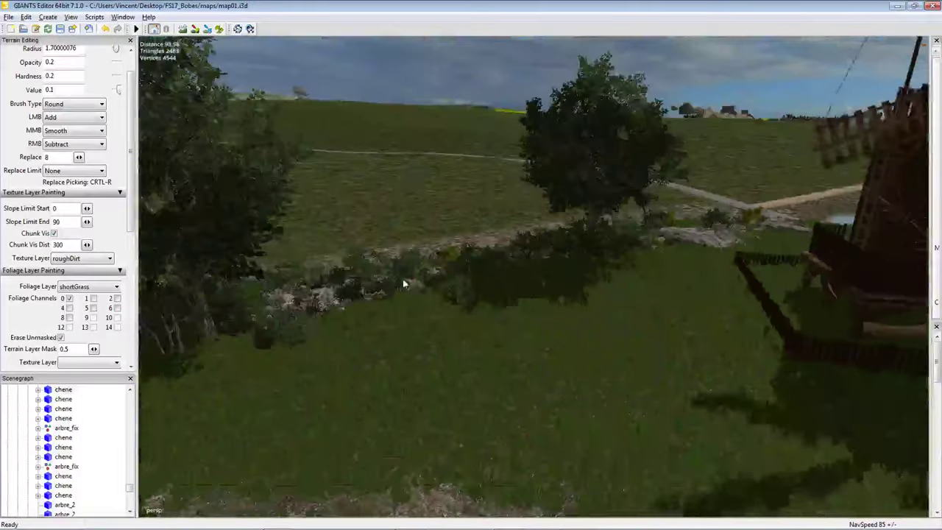
right_click_drag(403, 284, 427, 282)
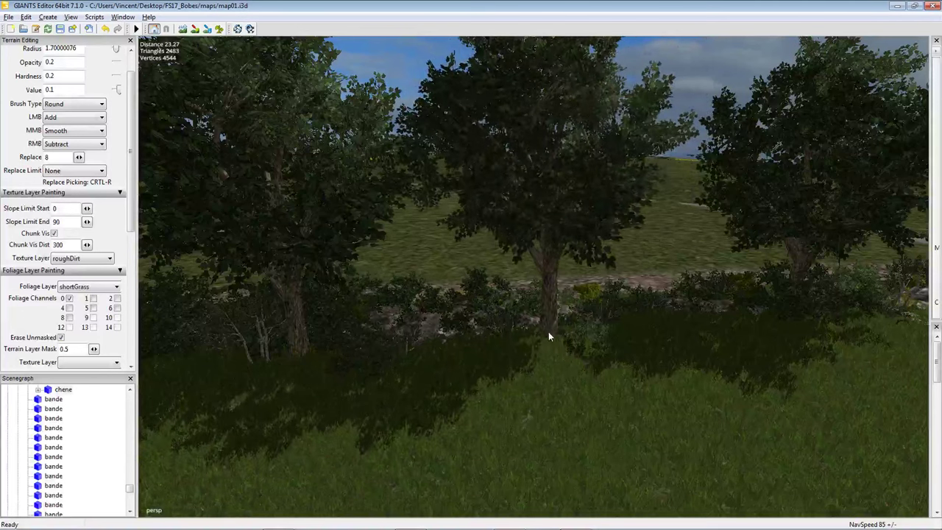
left_click(546, 327)
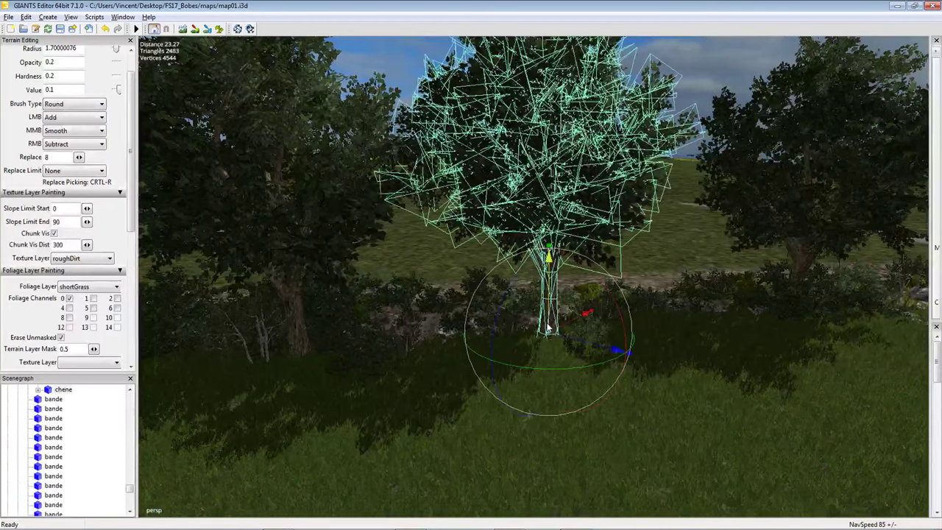
left_click_drag(552, 304, 541, 315)
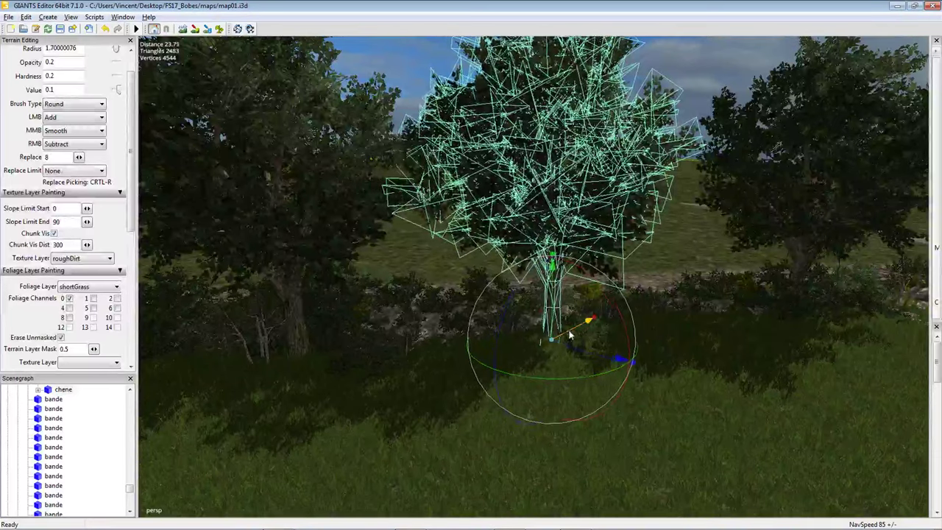
left_click_drag(566, 348, 561, 333)
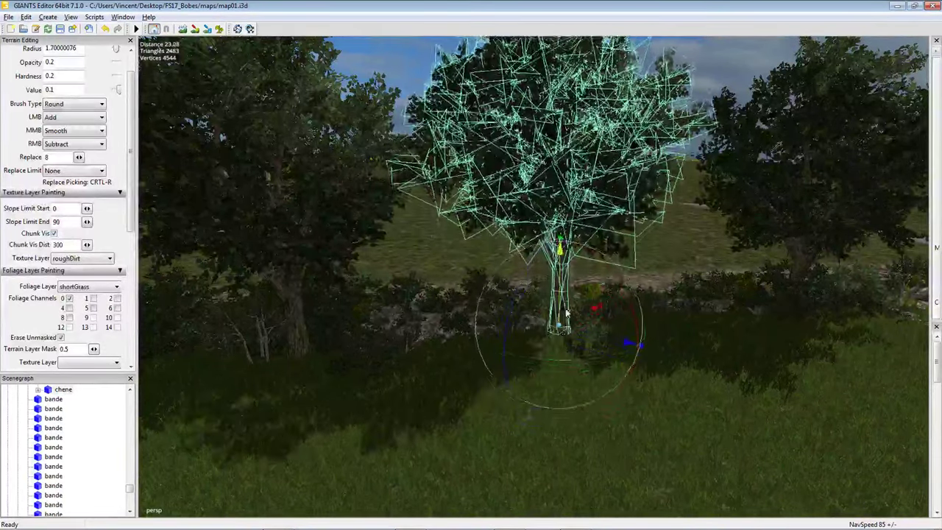
Rotate the selected chene tree about its vertical axis, show its attributes, and scale it uniformly to about 1.038.
scroll(559, 332, "down", 2)
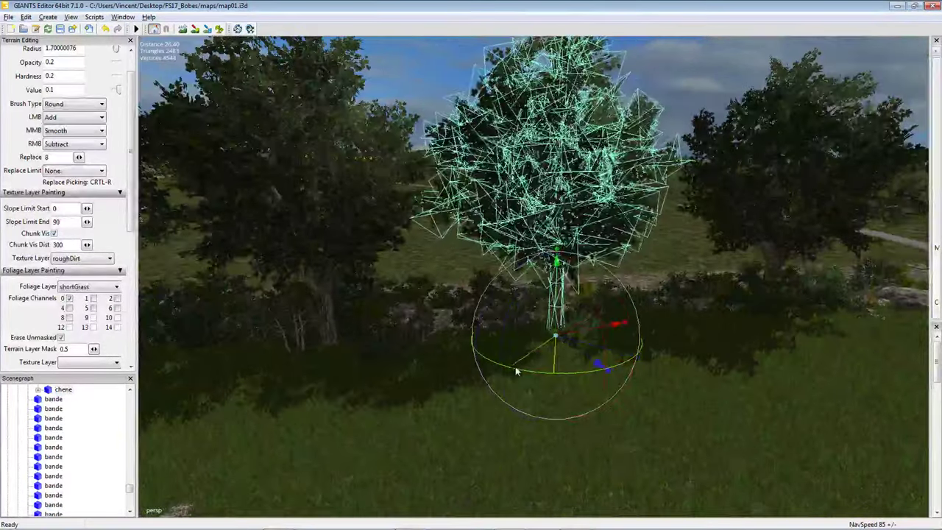
right_click_drag(594, 372, 529, 359)
scroll(529, 364, "down", 3)
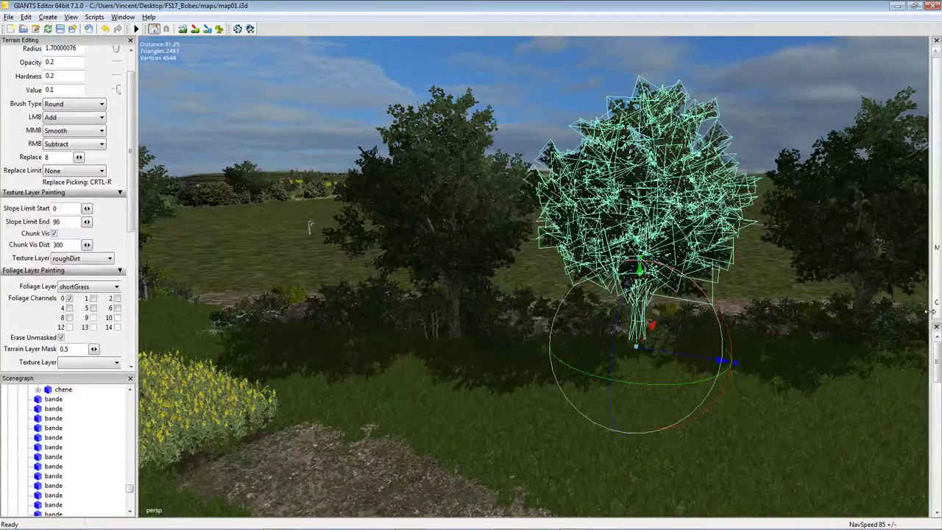
left_click_drag(931, 311, 800, 312)
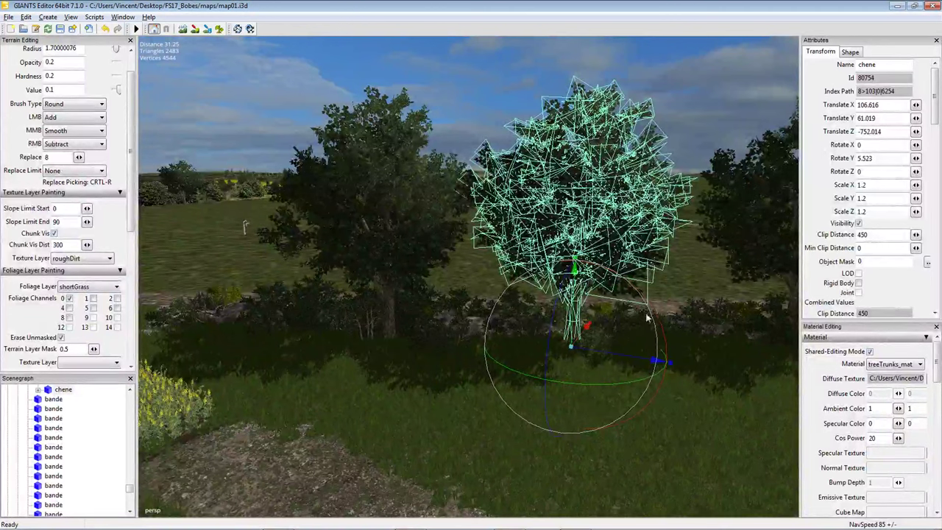
left_click_drag(574, 351, 572, 351)
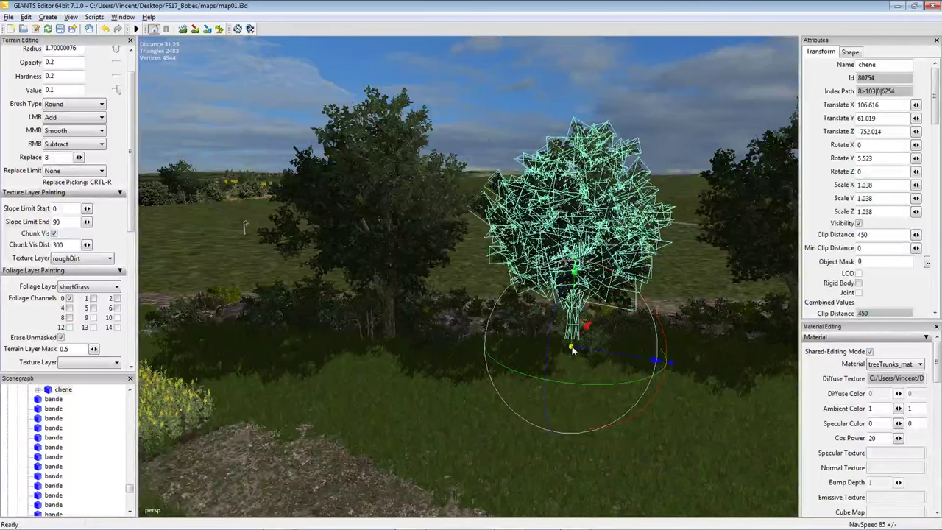
Rotate the selected chene tree about its vertical axis to about -9.355.
right_click_drag(573, 350, 547, 340)
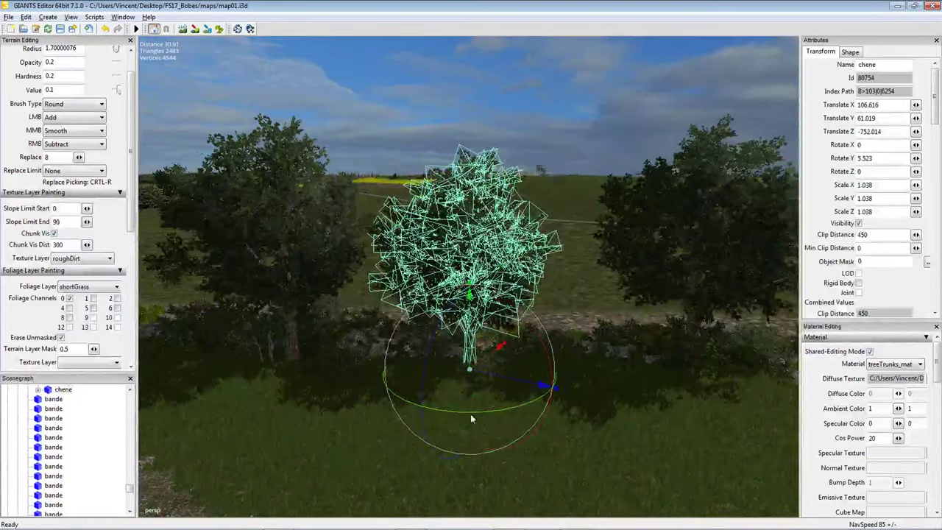
left_click_drag(527, 402, 496, 405)
scroll(513, 397, "up", 5)
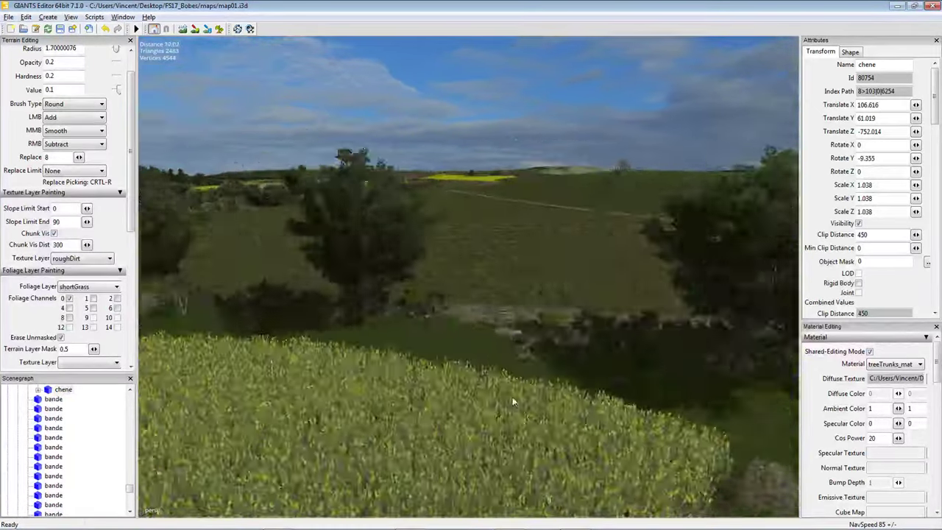
Add a chene copy in the gap between the hedge trees beside the yellow crop, tilt and turn it, and lower it slightly.
right_click_drag(514, 405, 555, 396)
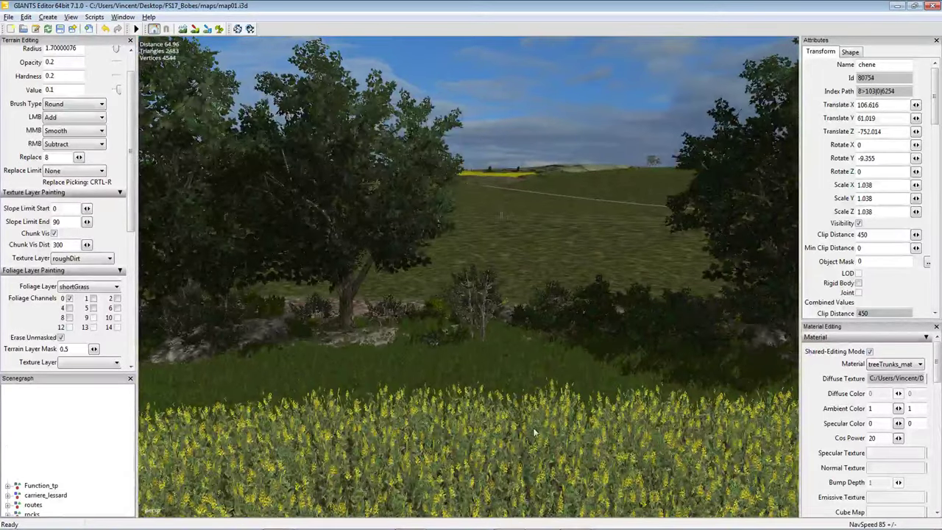
key("ctrl+d")
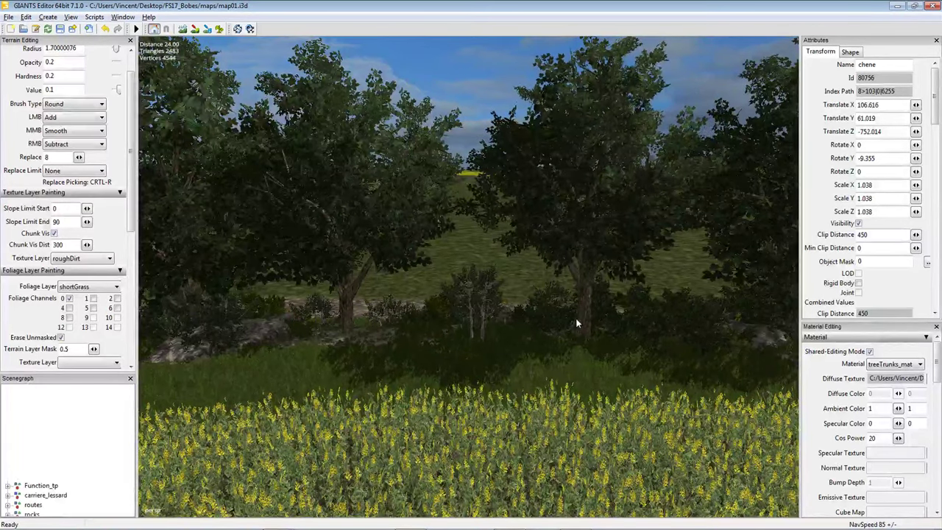
key("ctrl+shift+m")
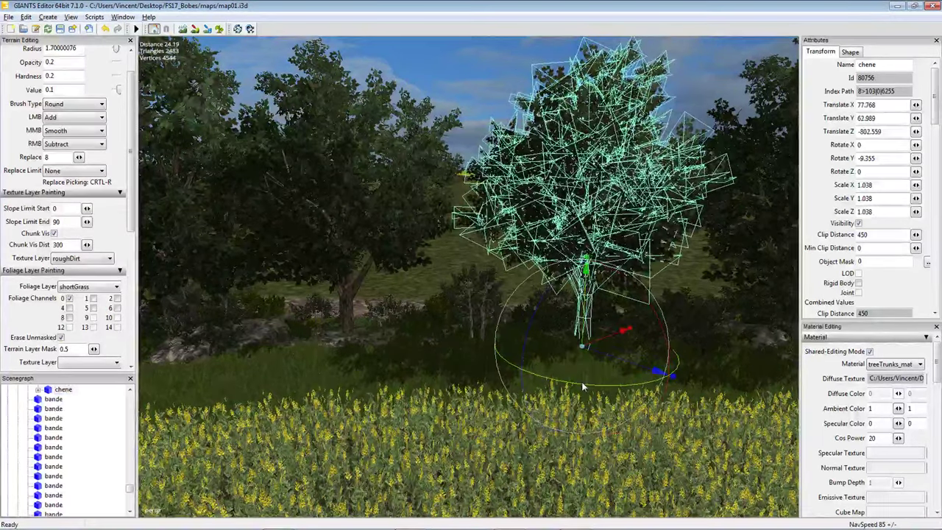
scroll(629, 384, "down", 2)
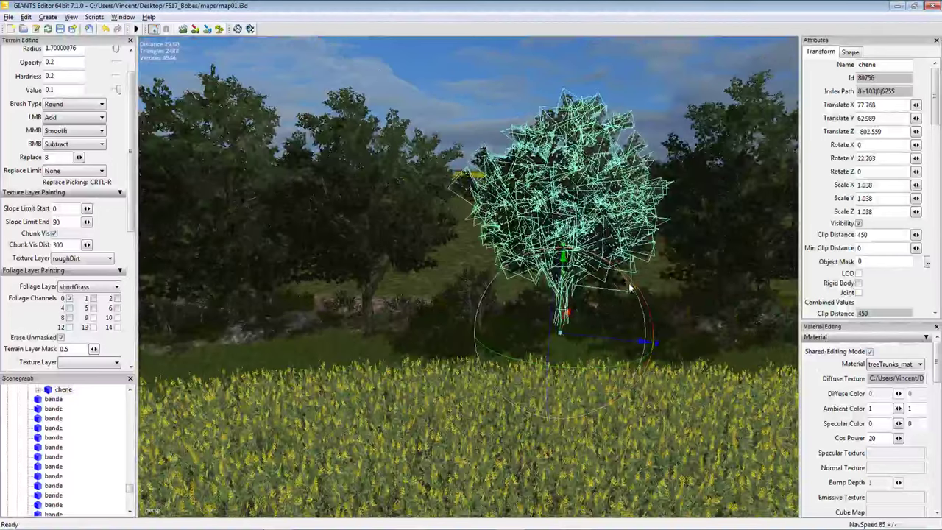
left_click_drag(630, 287, 628, 312)
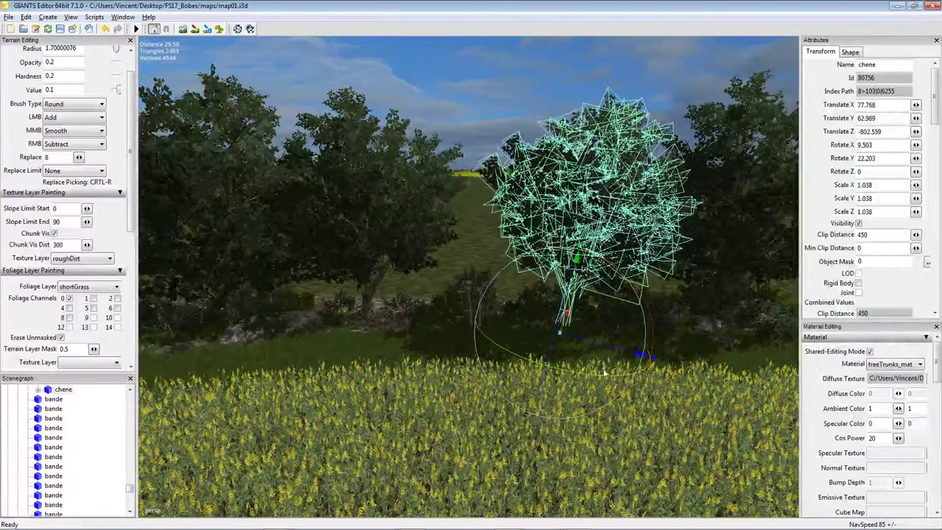
left_click_drag(604, 374, 597, 314)
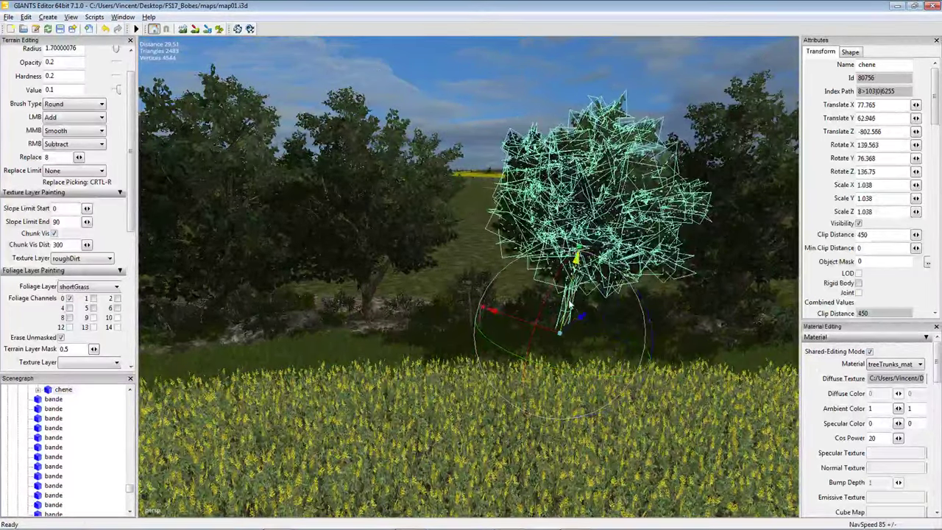
right_click_drag(570, 303, 609, 327)
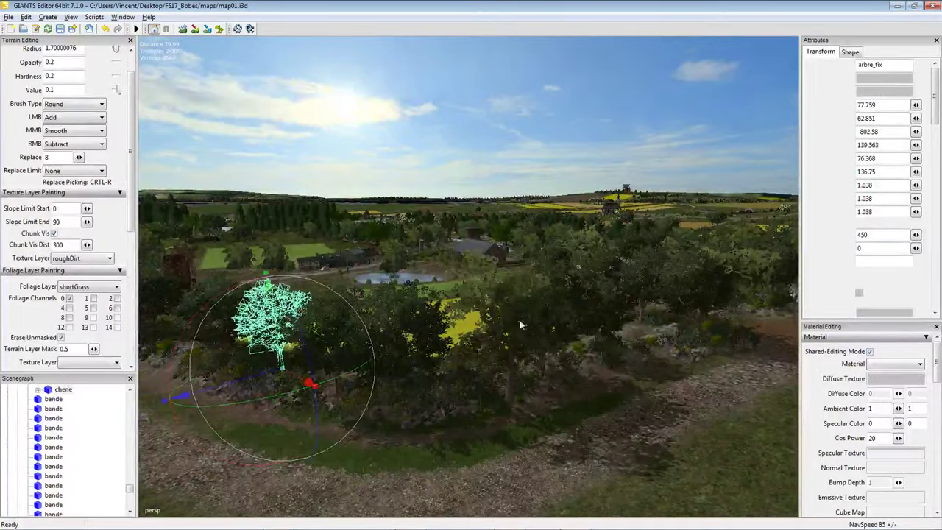
Place a copy of the arbre_fix tree among the rocks in the open stretch of the hedge and scale it uniformly to about 1.09.
right_click_drag(519, 324, 407, 368)
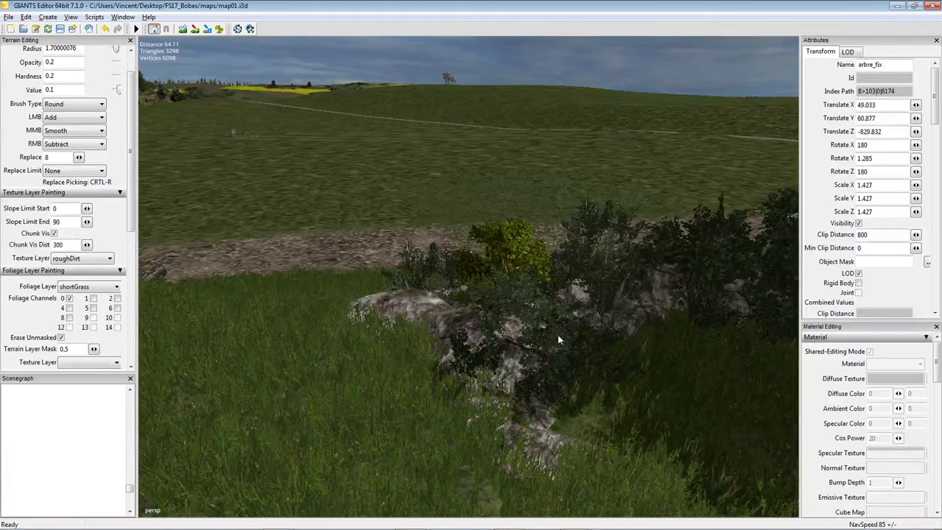
key("ctrl+v")
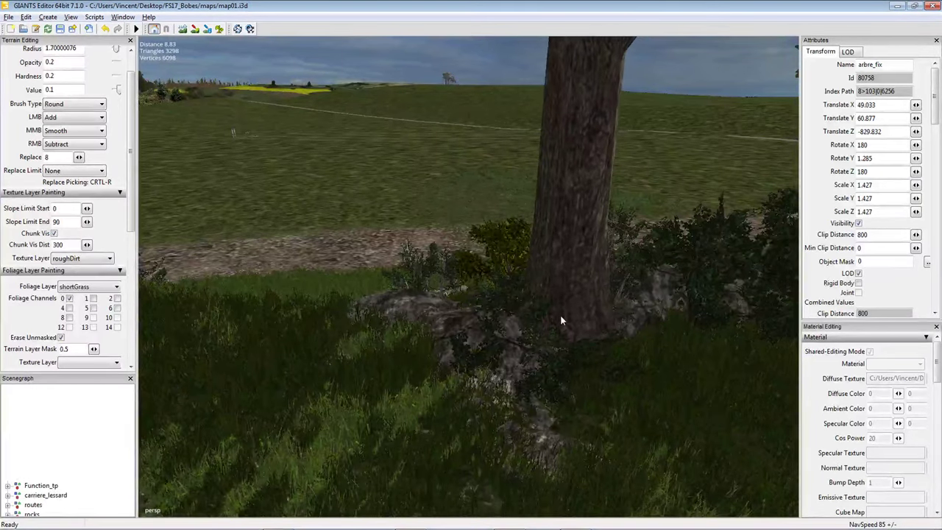
left_click(538, 331)
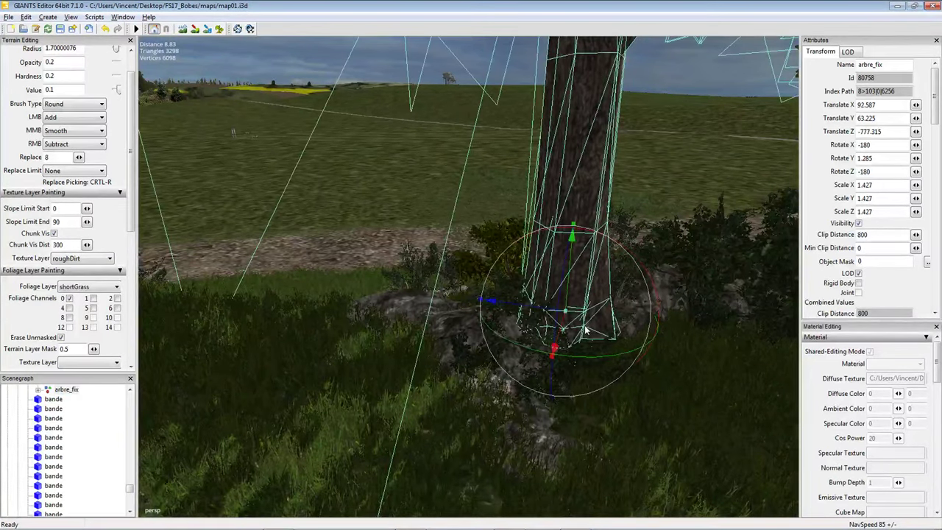
right_click_drag(554, 345, 472, 324)
key("ctrl+r")
key("ctrl+r")
key("ctrl+r")
key("ctrl+r")
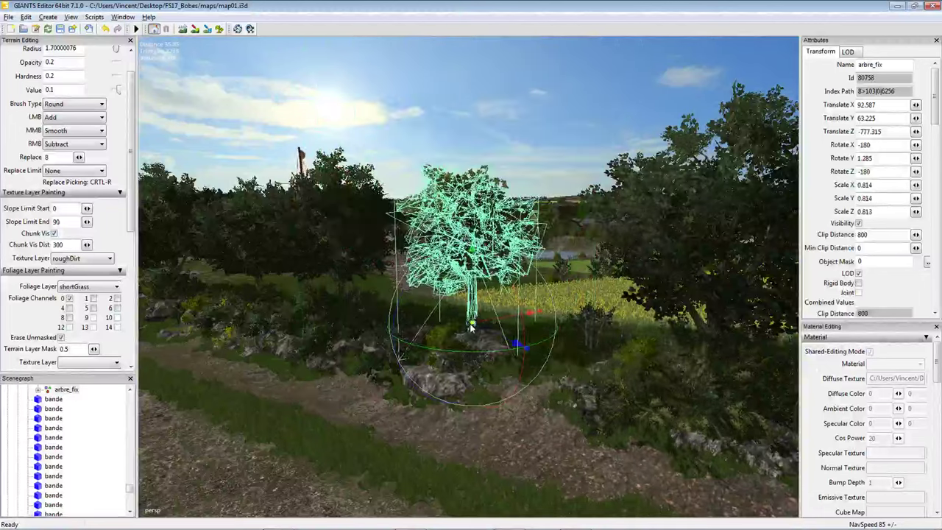
key("ctrl+r")
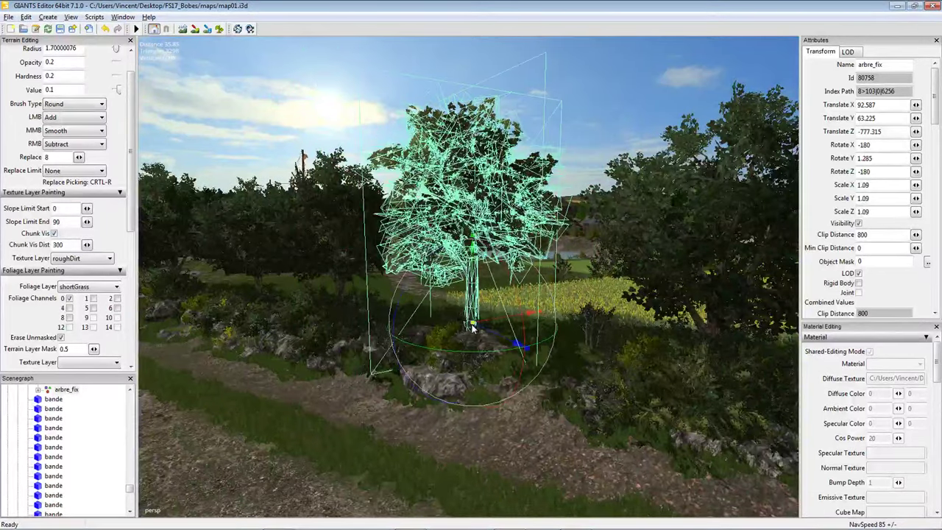
Lower the arbre_fix copy to a height of about 61.492, rotate it about its vertical axis to about 36.097, and deselect it.
scroll(472, 329, "up", 3)
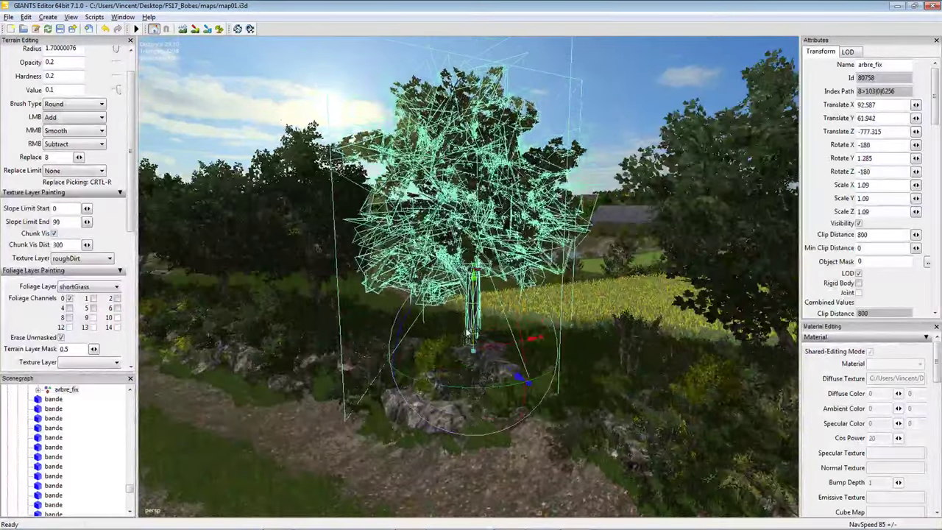
key("a")
left_click_drag(520, 370, 512, 360)
middle_click_drag(511, 360, 546, 374)
left_click_drag(536, 370, 548, 373)
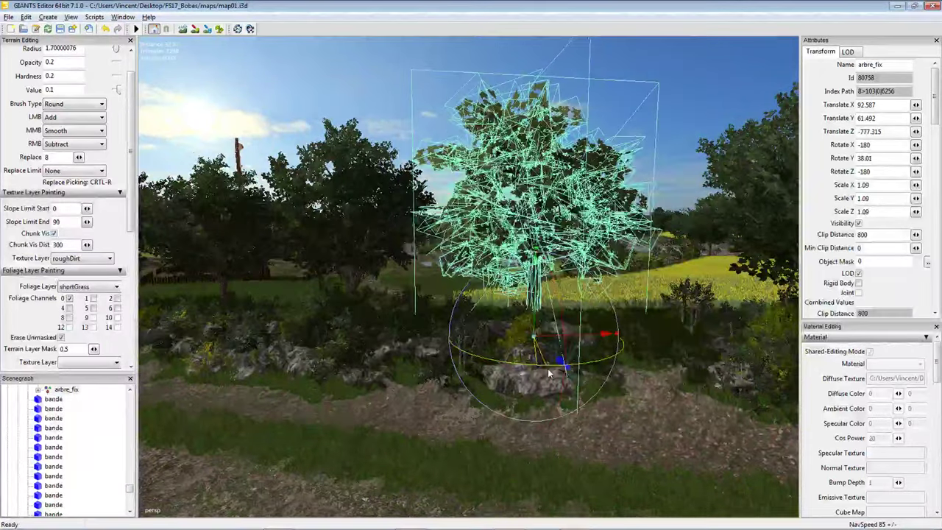
middle_click_drag(488, 357, 546, 360)
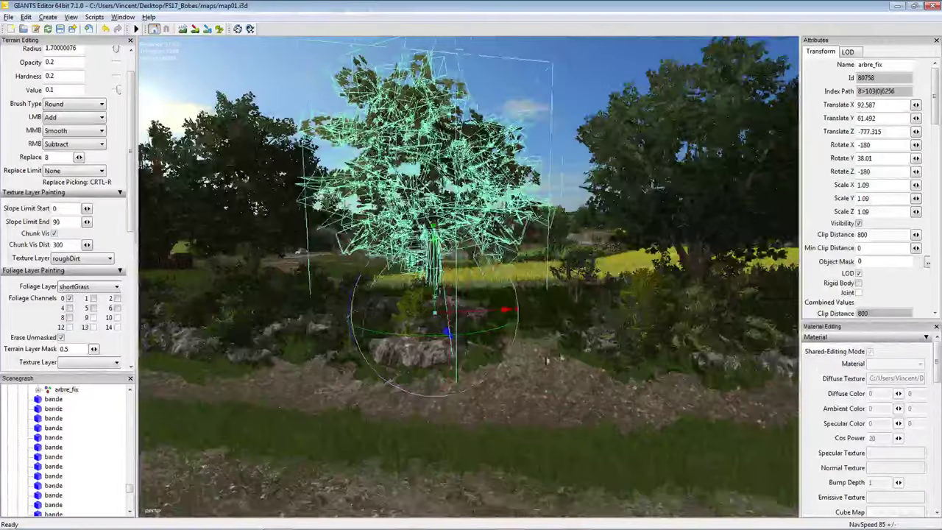
middle_click_drag(497, 340, 478, 346)
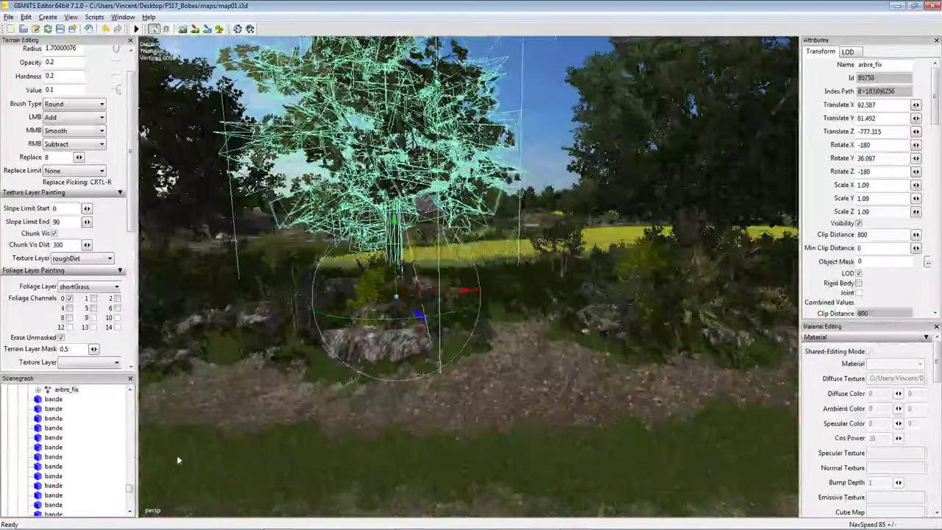
left_click(462, 407)
scroll(461, 401, "up", 10)
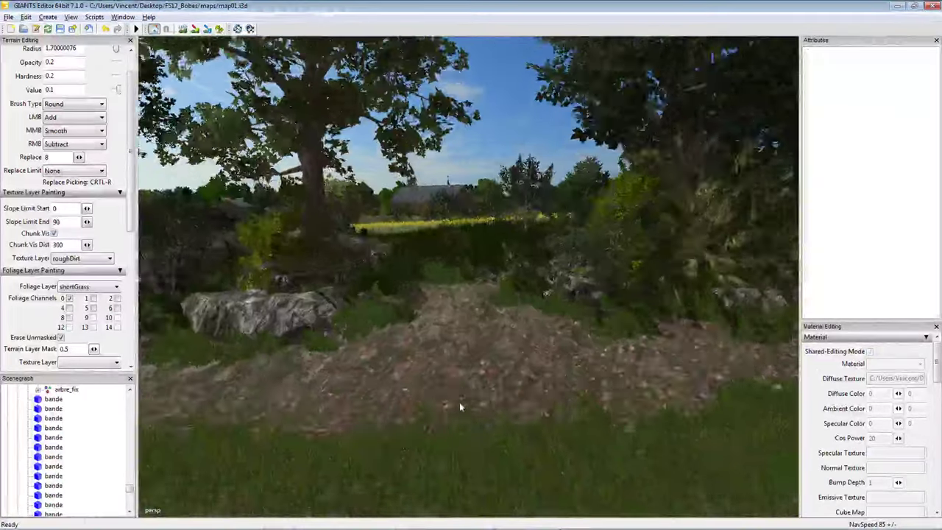
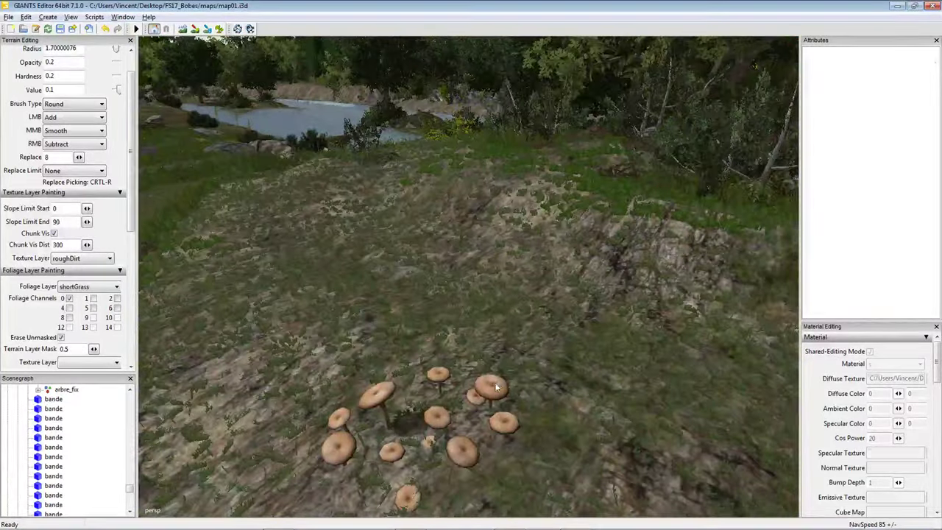
Place a copy of the shrooms03 cluster on the leaf litter beside the tall grass, lower it to about 51.366 and tilt it to the slope.
left_click(494, 384)
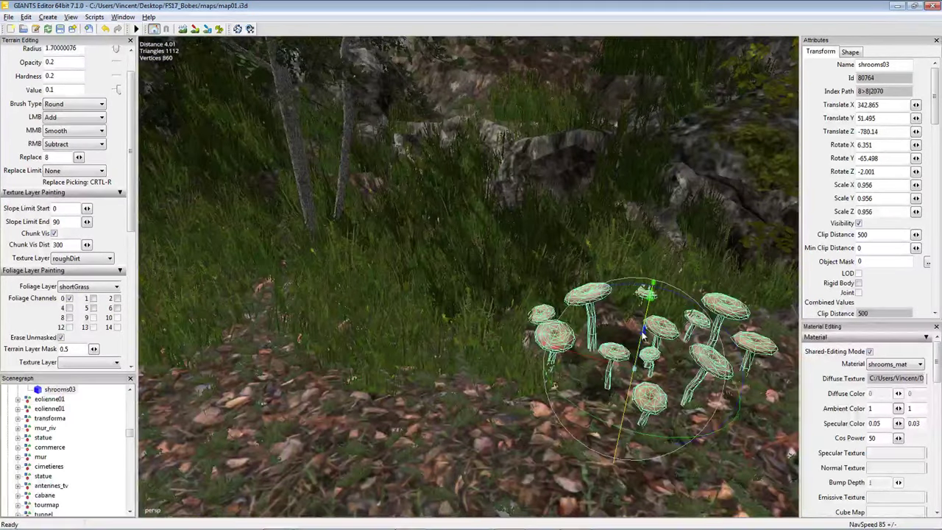
left_click_drag(645, 329, 635, 339)
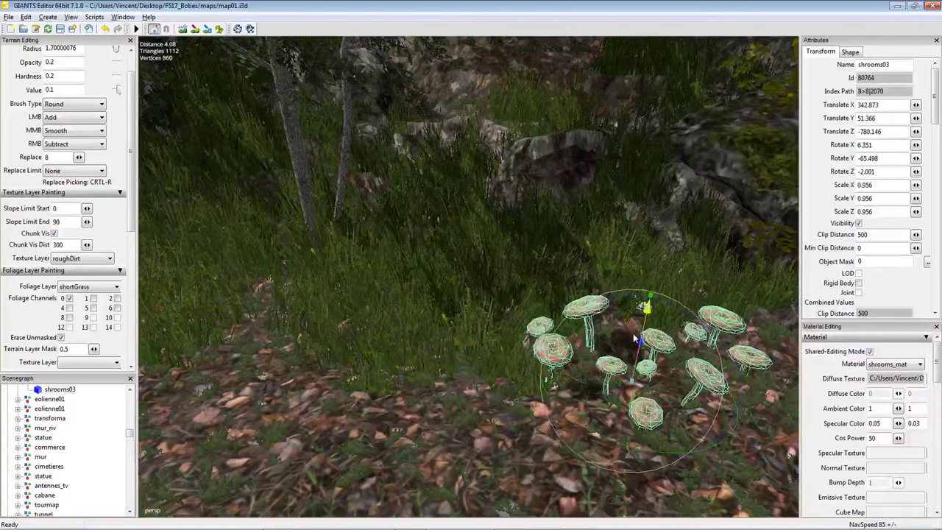
left_click_drag(639, 302, 629, 302)
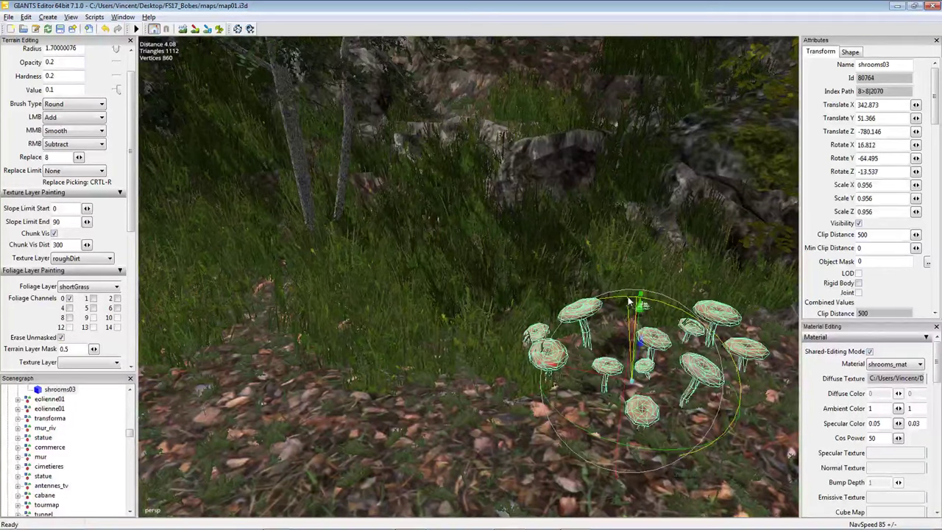
Find the shrooms02 cluster in the scene and place a copy on the leafy ground in front of the gap in the rocks.
scroll(615, 326, "down", 10)
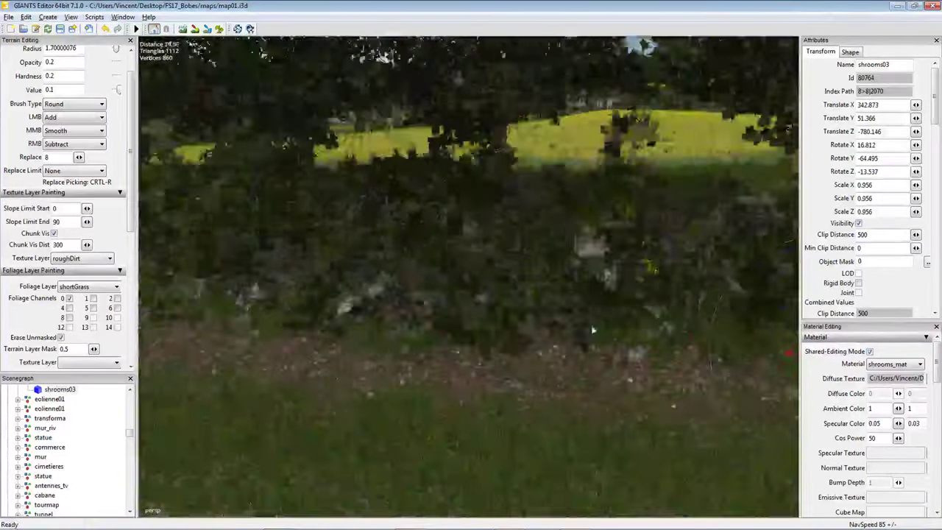
scroll(609, 334, "down", 5)
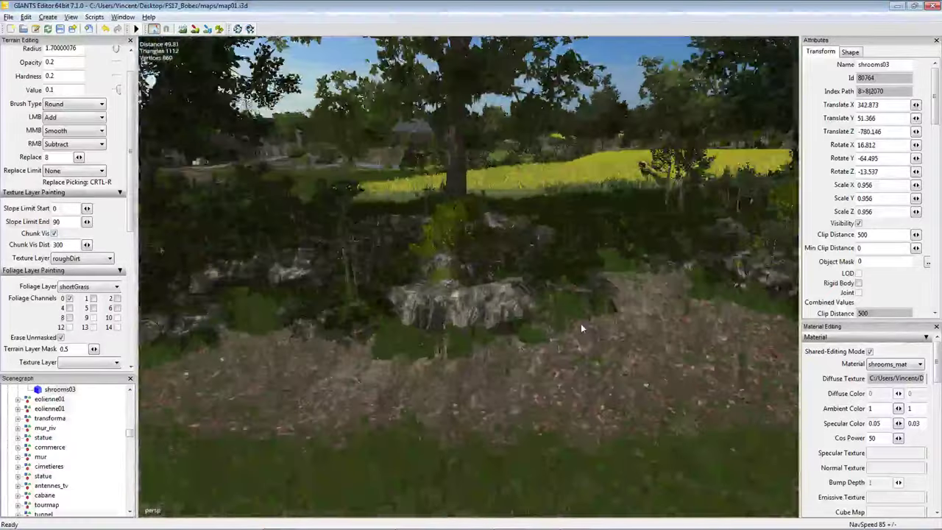
right_click_drag(581, 328, 180, 357)
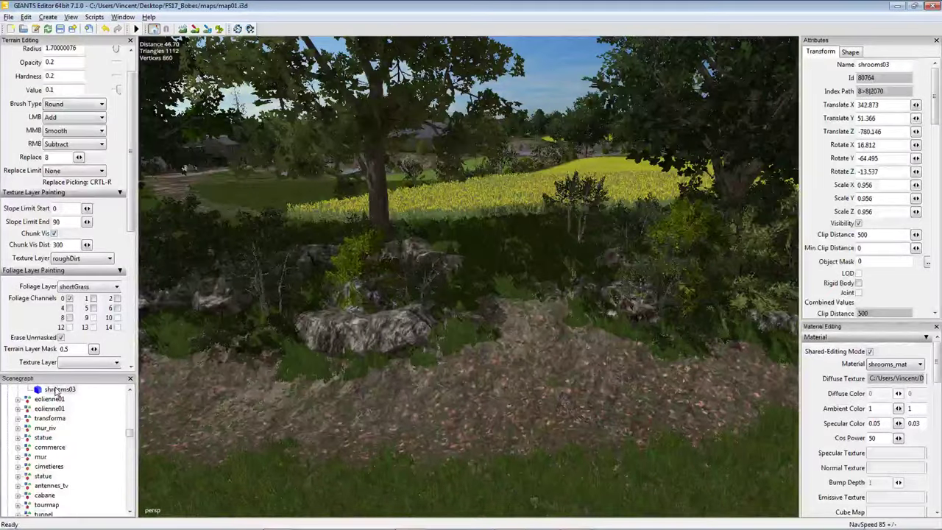
scroll(71, 405, "up", 3)
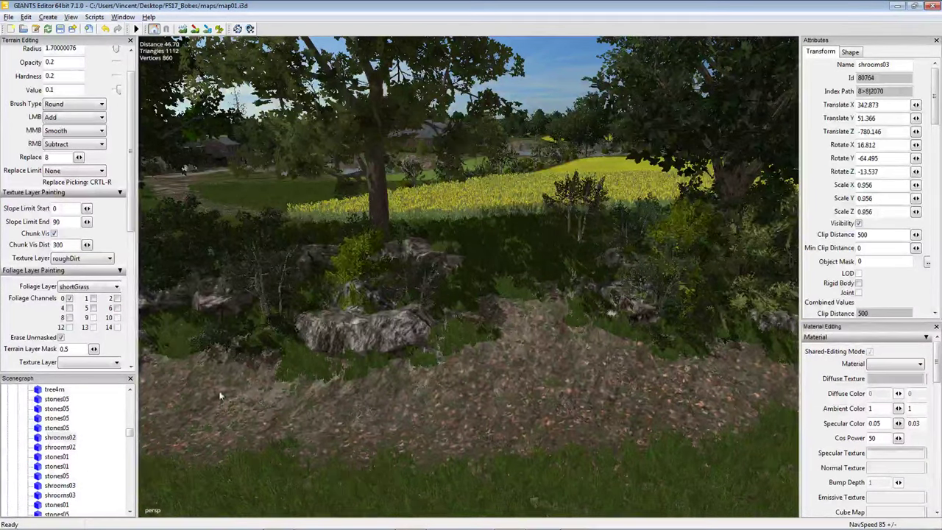
left_click(343, 370)
key("w")
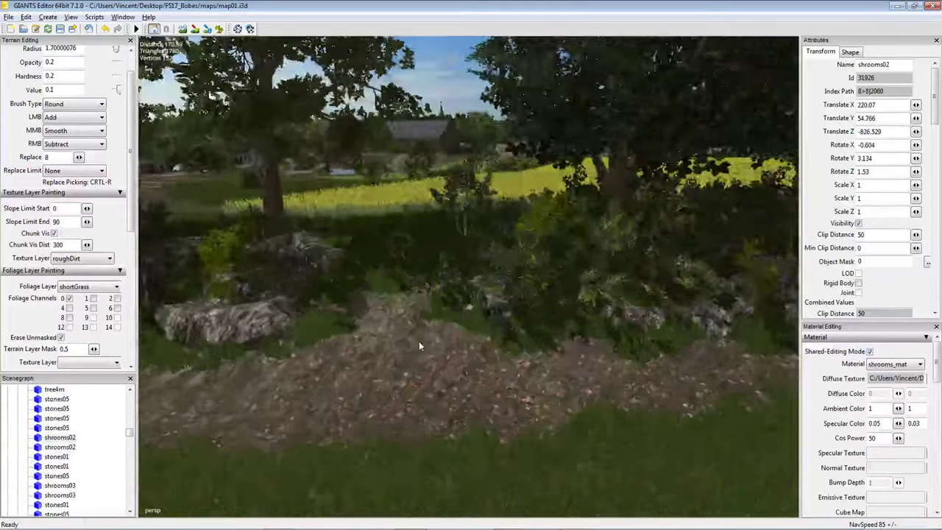
key("s")
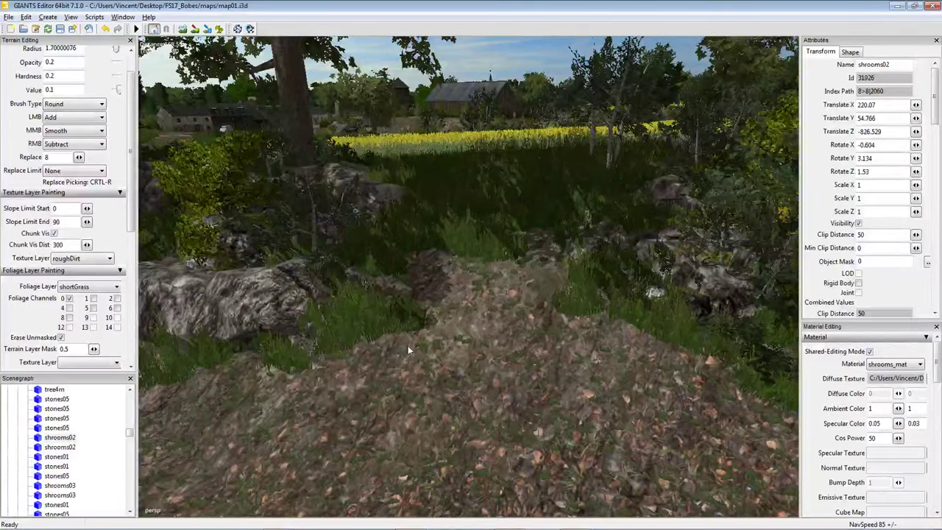
key("ctrl+v")
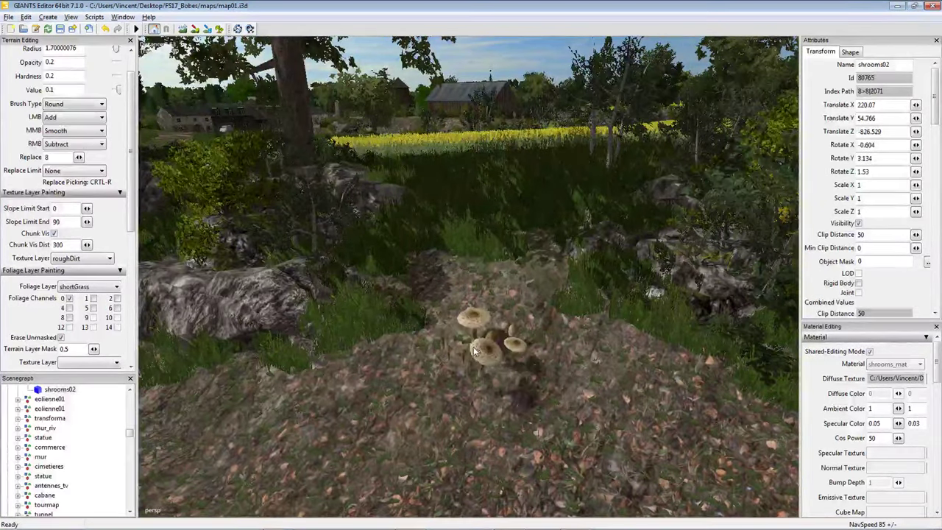
left_click(453, 350)
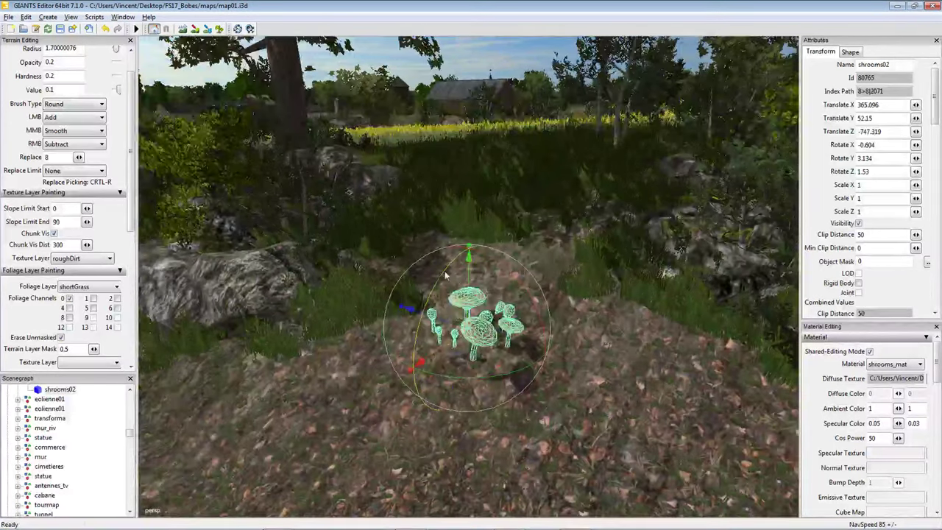
Lower the shrooms02 copy to about 52.012, tilt it to follow the ground, and turn it about its vertical axis.
left_click_drag(445, 276, 475, 359)
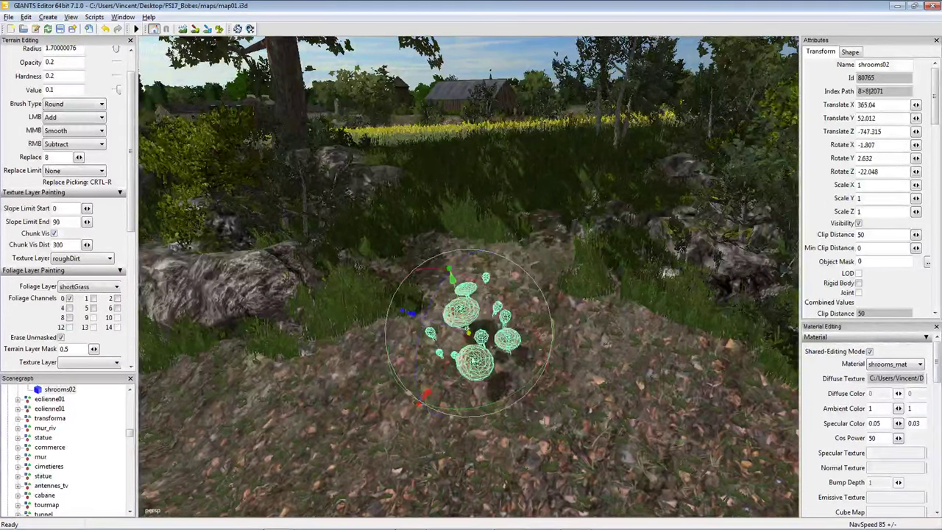
left_click_drag(486, 411, 376, 333)
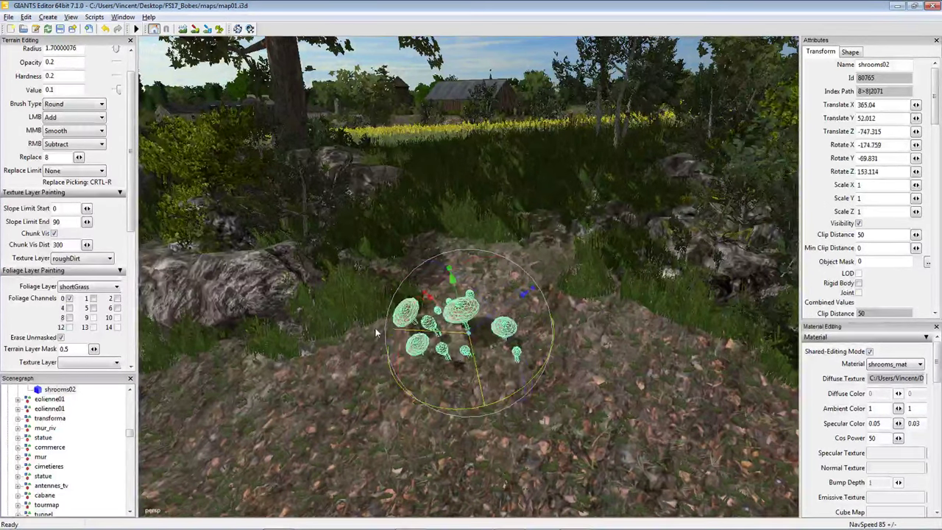
left_click_drag(439, 288, 445, 309)
Place another shrooms02 copy on the leaf litter beside the grass at a height of about 51.047 and tilt it to the slope.
right_click_drag(444, 309, 483, 365)
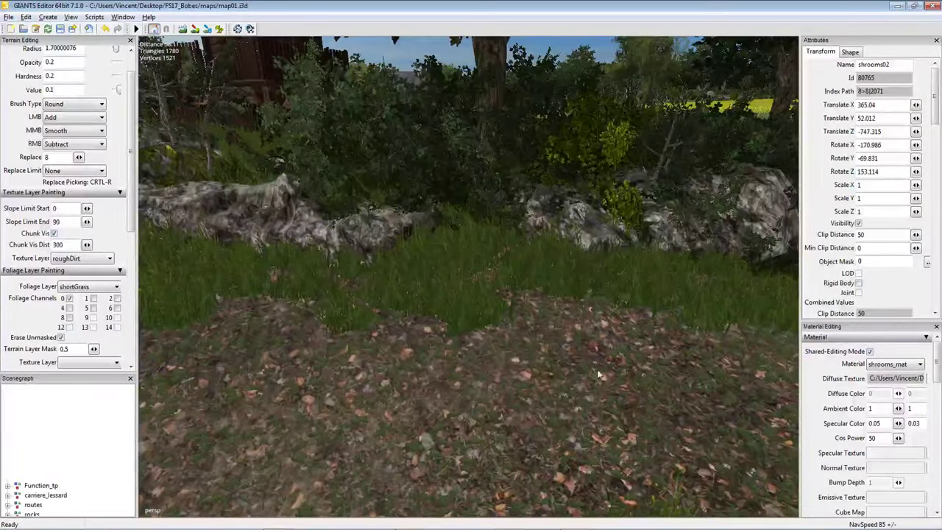
key("ctrl+v")
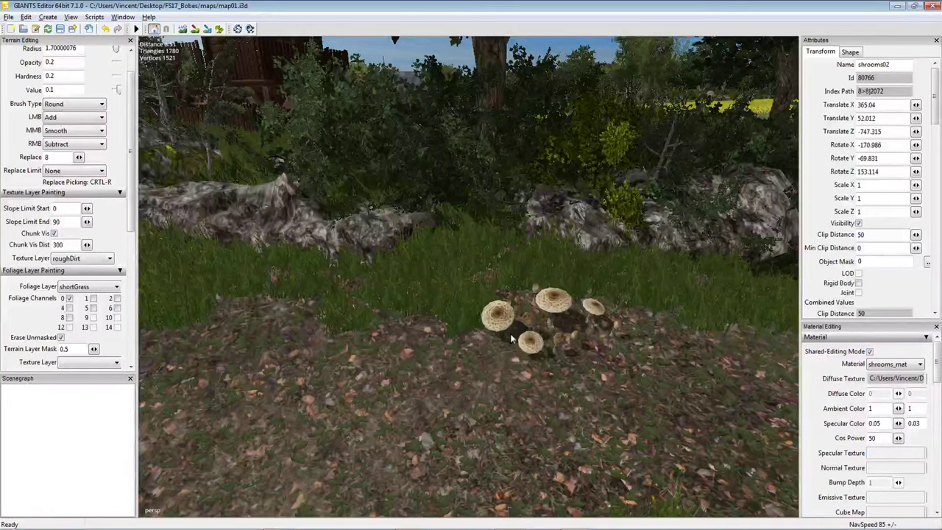
left_click(518, 335)
right_click_drag(518, 335, 277, 42)
left_click_drag(394, 205, 466, 221)
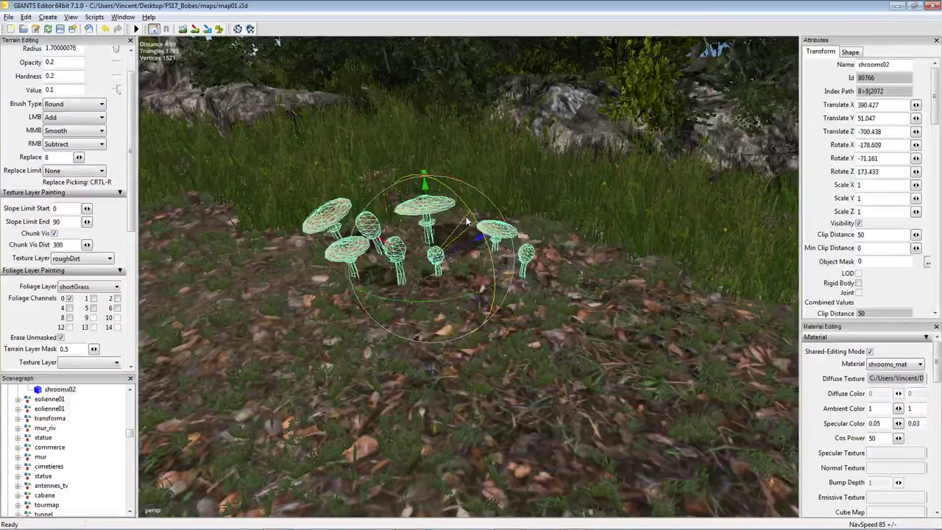
left_click_drag(380, 216, 460, 212)
right_click_drag(254, 48, 106, 431)
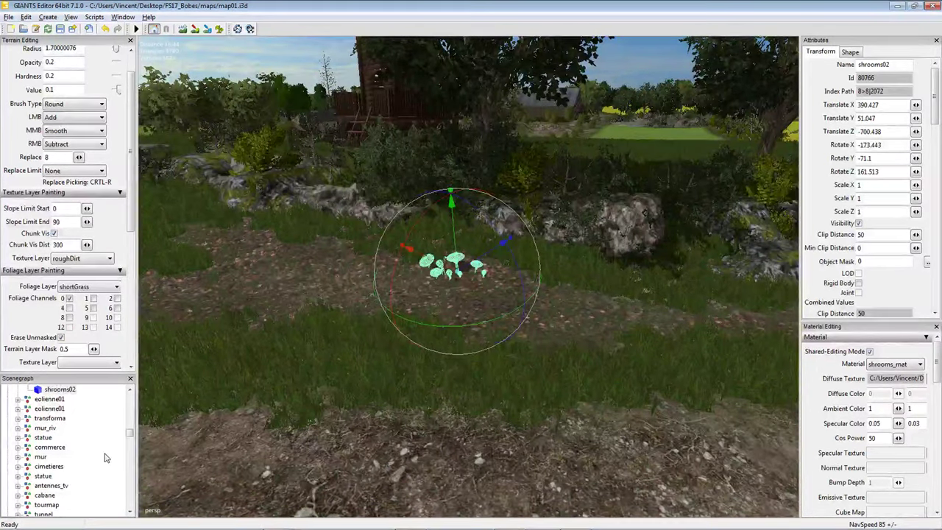
Find the stones01 rock in the scene, place a copy in the hedge under the trees, and scale it uniformly to about 2.202.
scroll(105, 458, "up", 4)
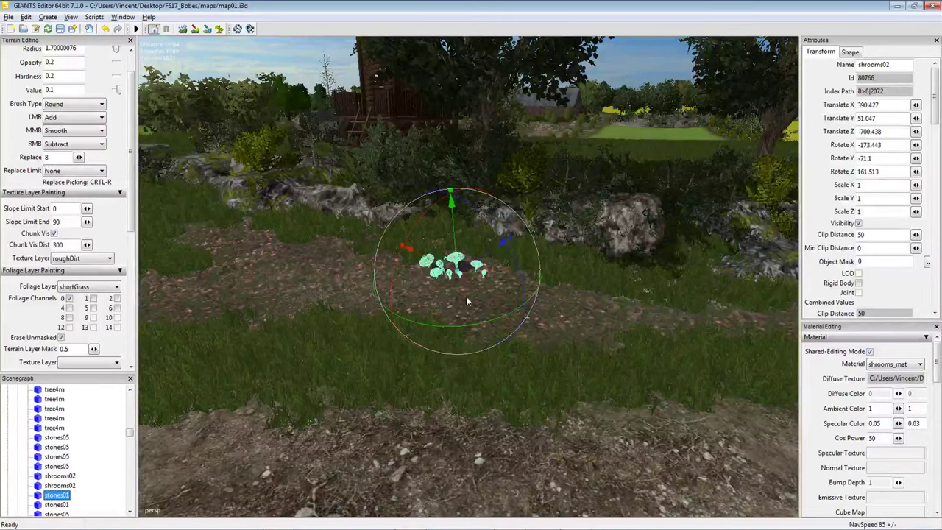
key("Up")
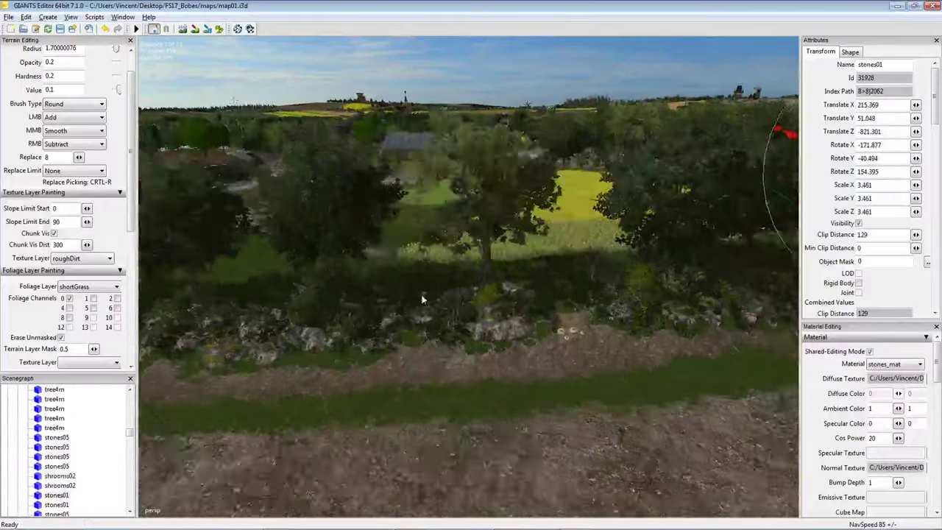
left_click(414, 293)
key("Up")
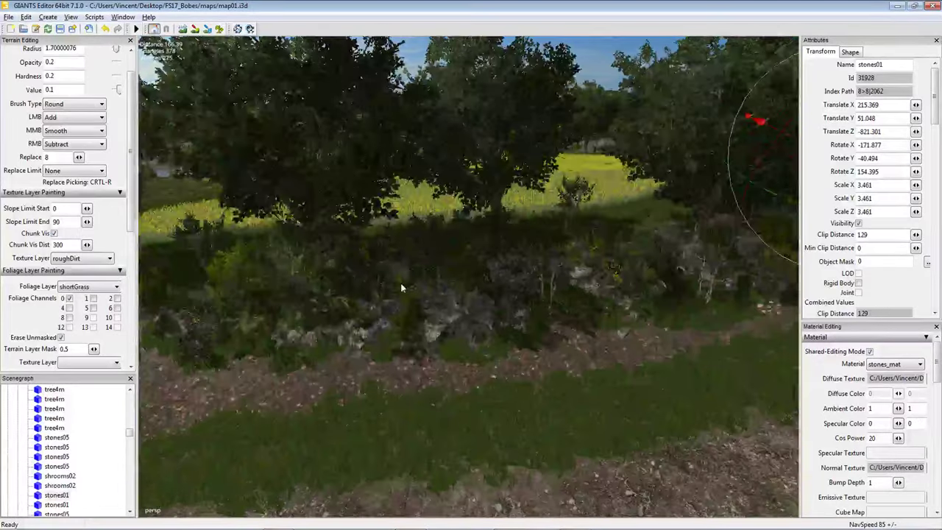
key("ctrl+d")
left_click_drag(447, 327, 446, 280)
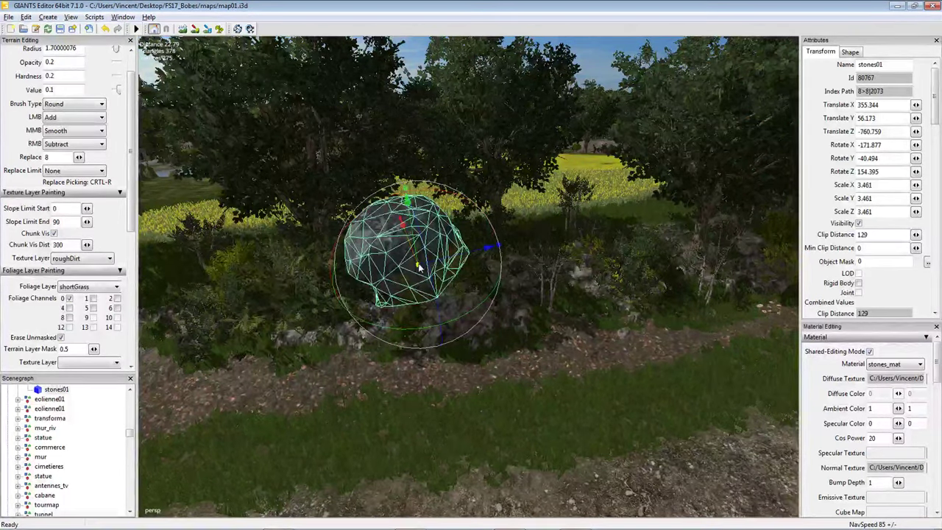
left_click_drag(418, 266, 432, 278)
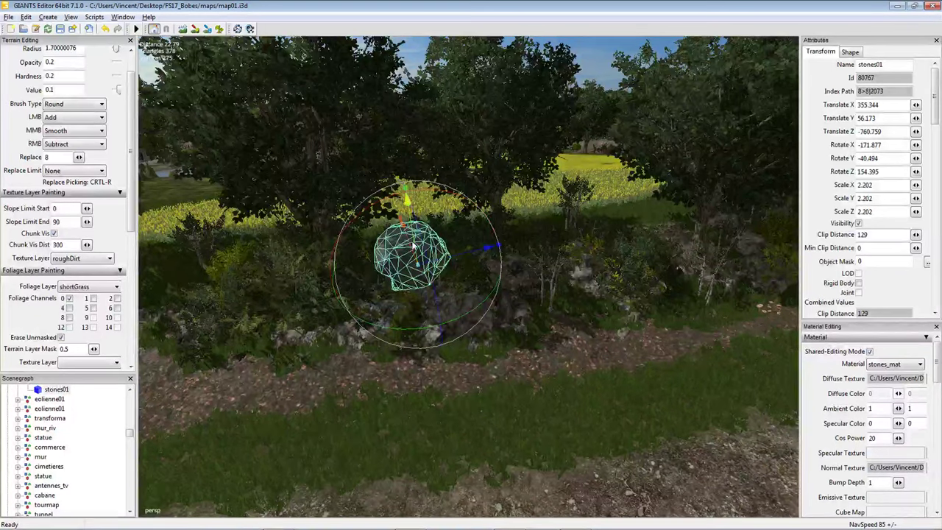
Sink the stones01 copy to a height of about 52.841, rotate it into the hedge, and stretch it vertically to about 2.549.
left_click_drag(413, 248, 417, 297)
left_click_drag(428, 369, 310, 281)
right_click_drag(310, 281, 403, 287)
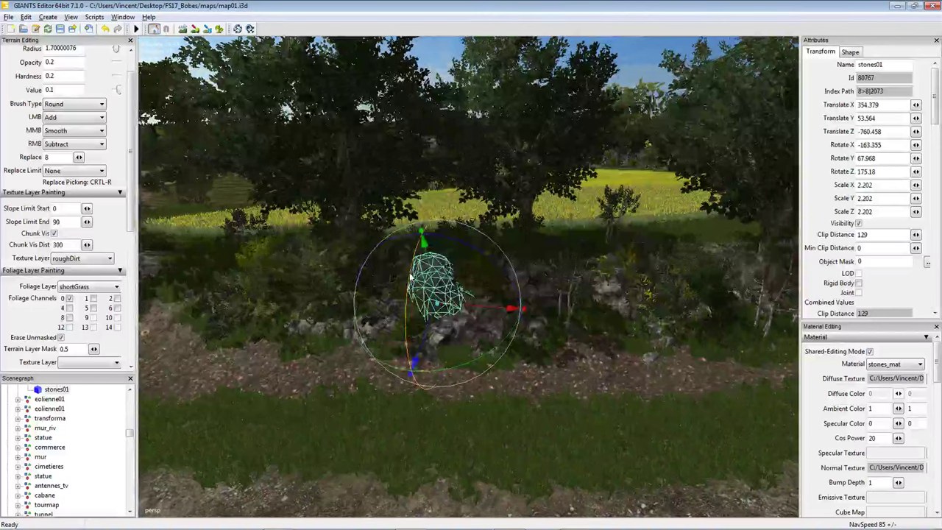
left_click_drag(411, 276, 441, 269)
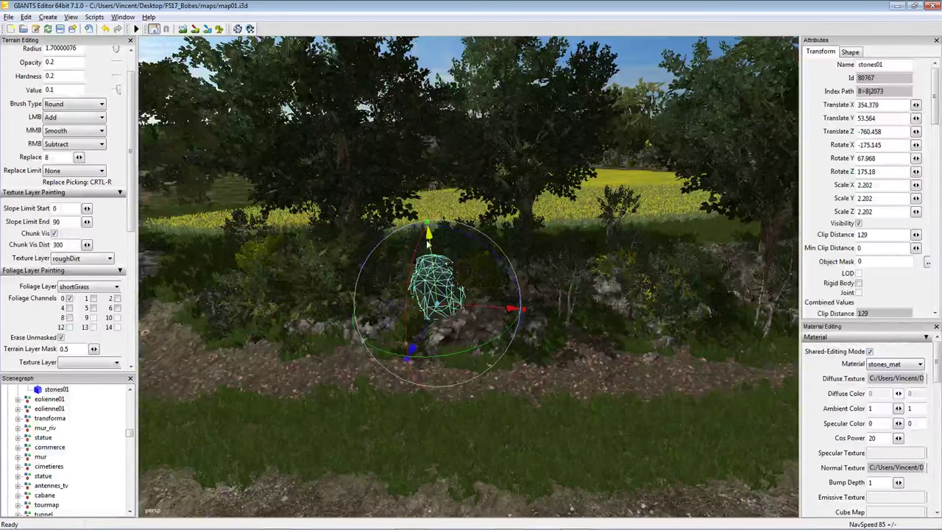
left_click_drag(430, 225, 432, 218)
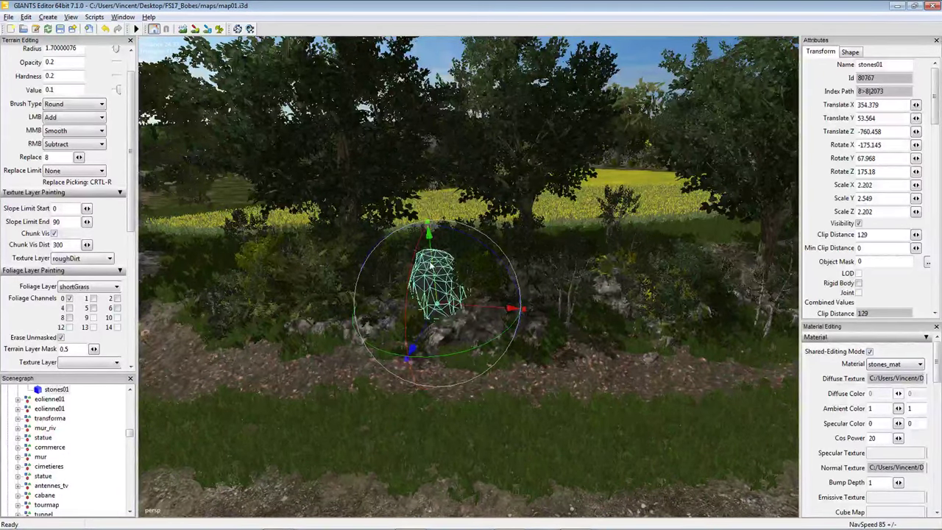
left_click_drag(431, 266, 420, 285)
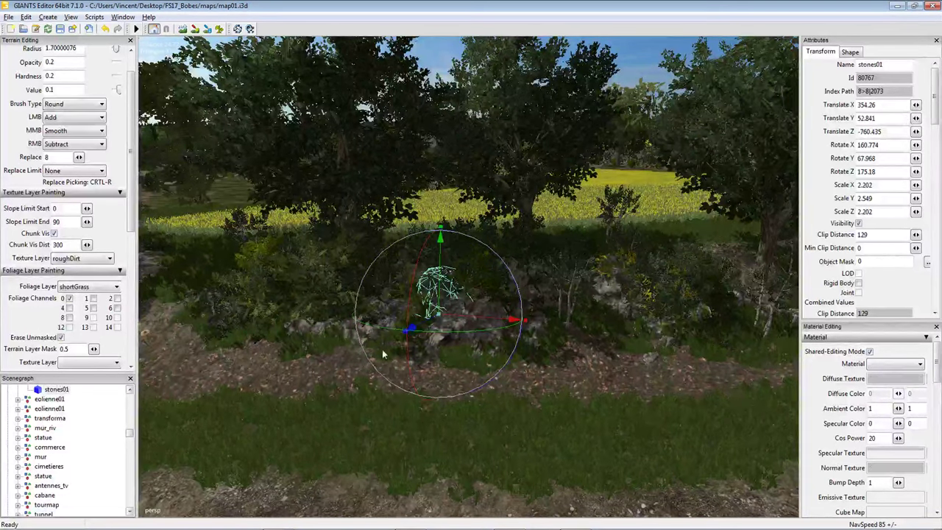
Enlarge the foliage (feuillage) of the dark oak in the middle of the hedge and deselect it.
scroll(383, 354, "down", 10)
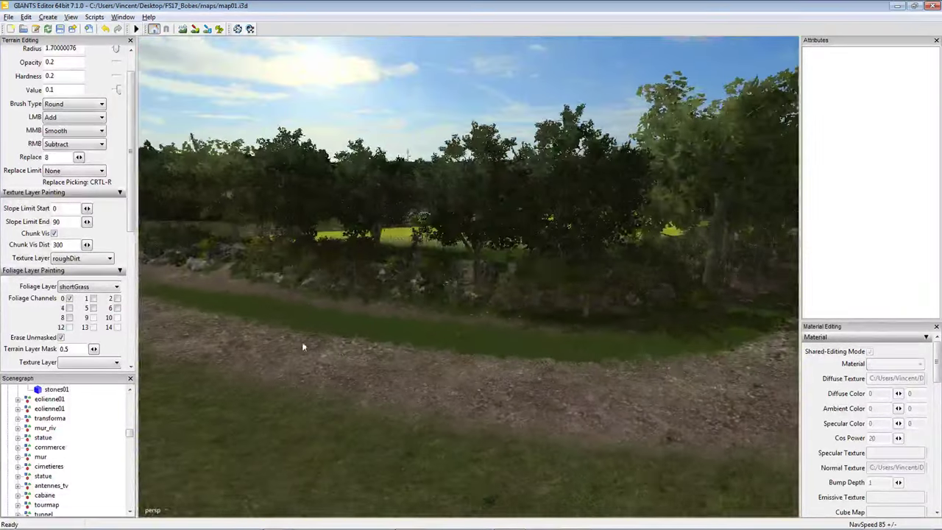
right_click_drag(302, 346, 478, 225)
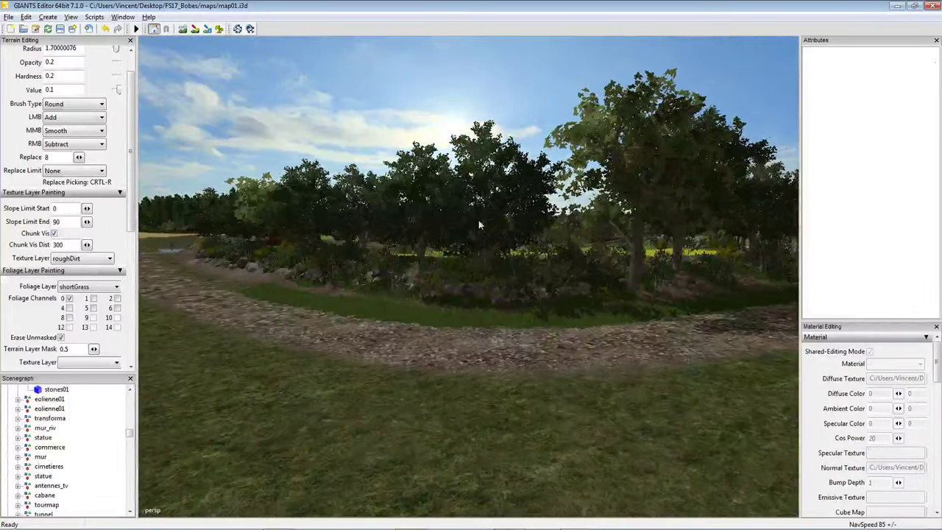
left_click(479, 225)
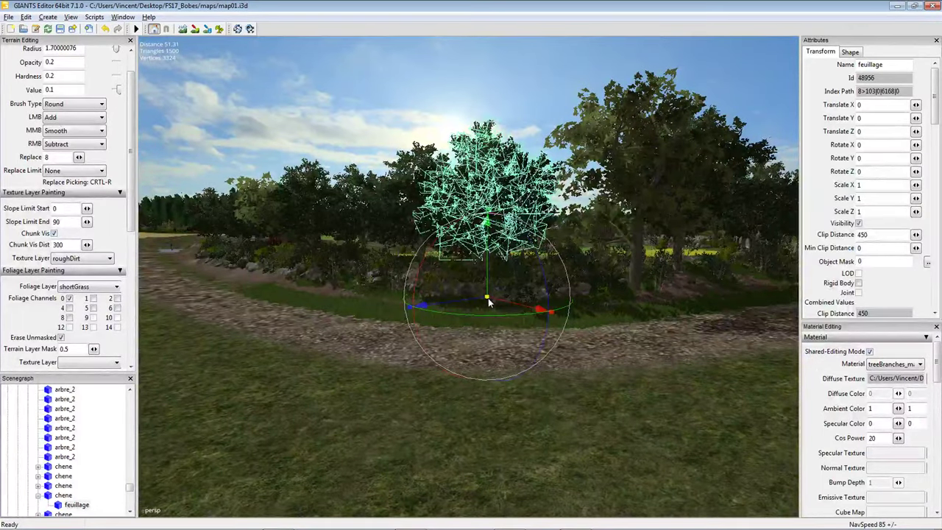
left_click_drag(490, 298, 554, 301)
left_click(183, 388)
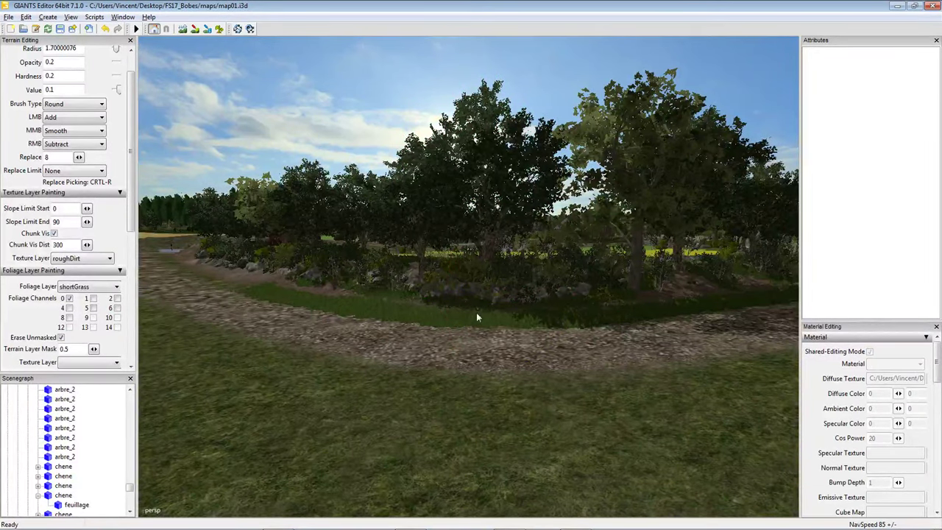
Paint a thin forestGround texture strip on the grass along the gravel track, enlarging the brush radius to about 3.2.
scroll(447, 292, "down", 10)
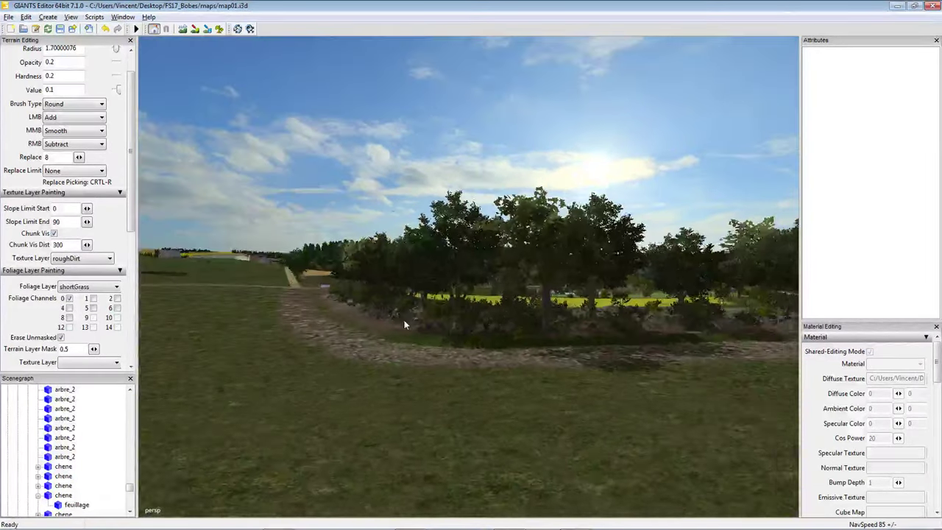
right_click_drag(377, 325, 427, 358)
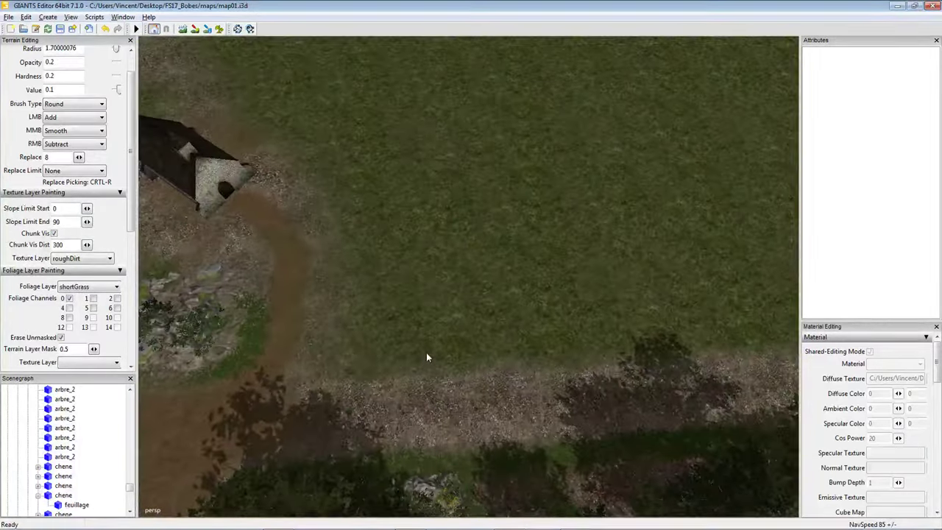
left_click(104, 259)
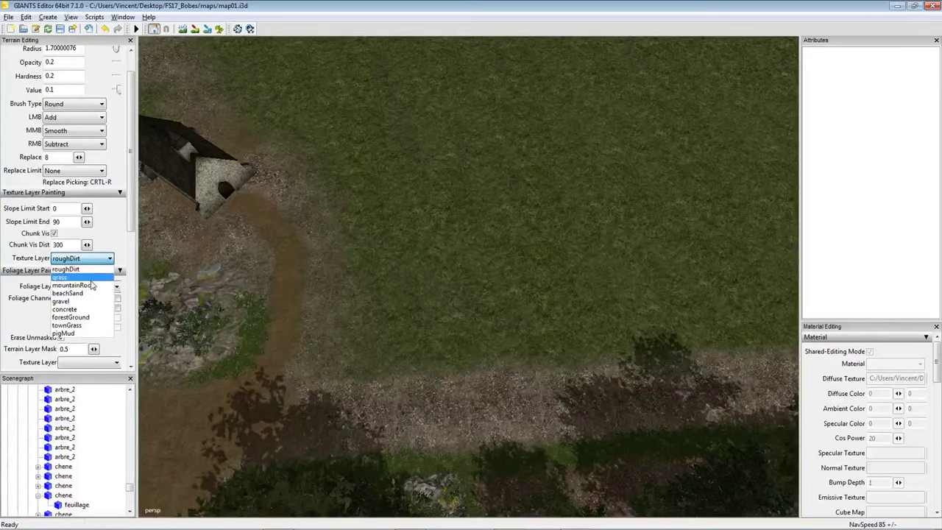
left_click(81, 317)
right_click_drag(428, 325, 425, 323)
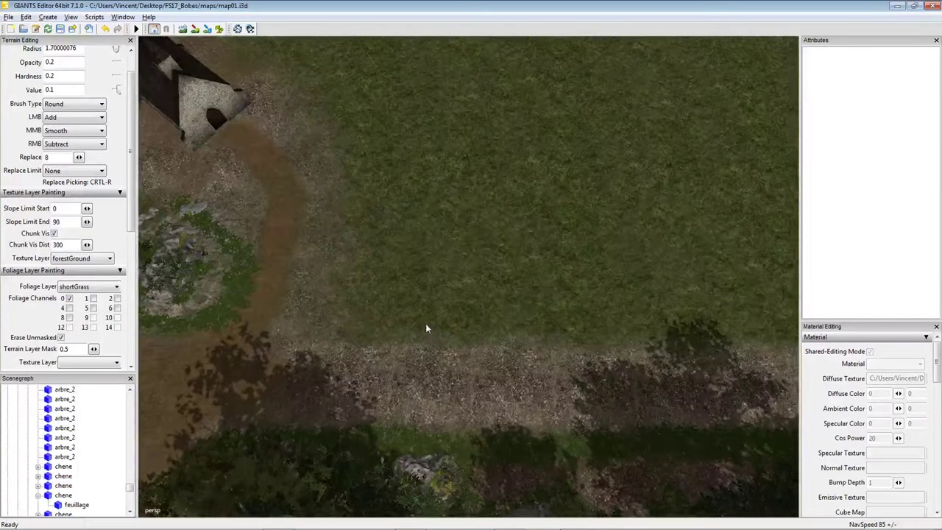
right_click_drag(483, 275, 504, 293)
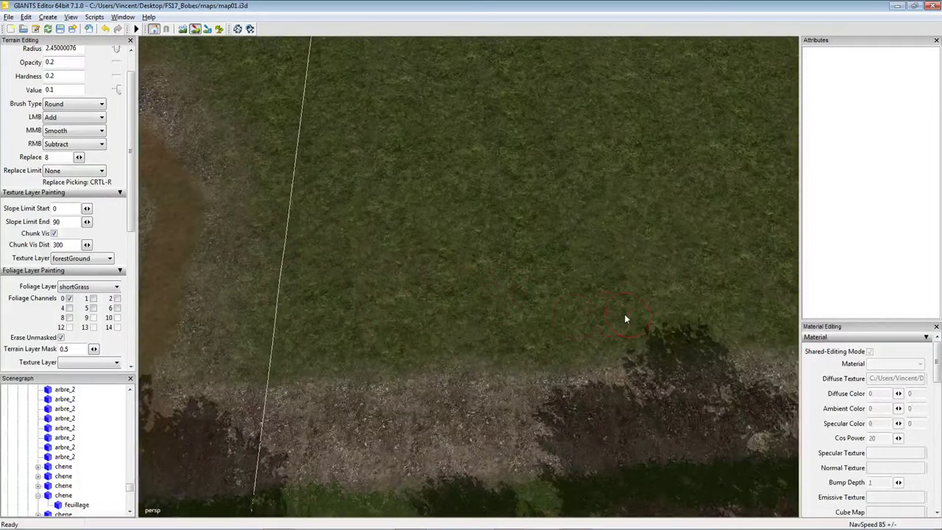
right_click_drag(516, 331, 391, 321)
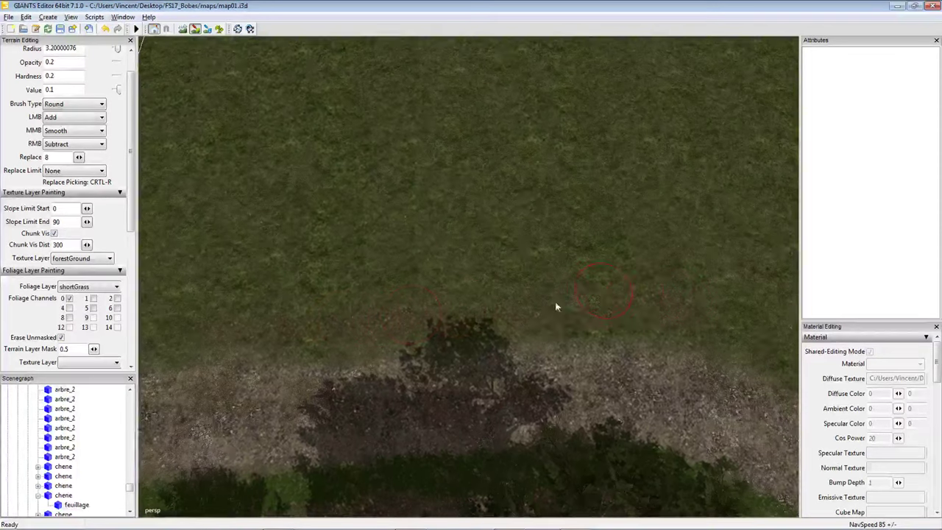
right_click_drag(557, 307, 379, 298)
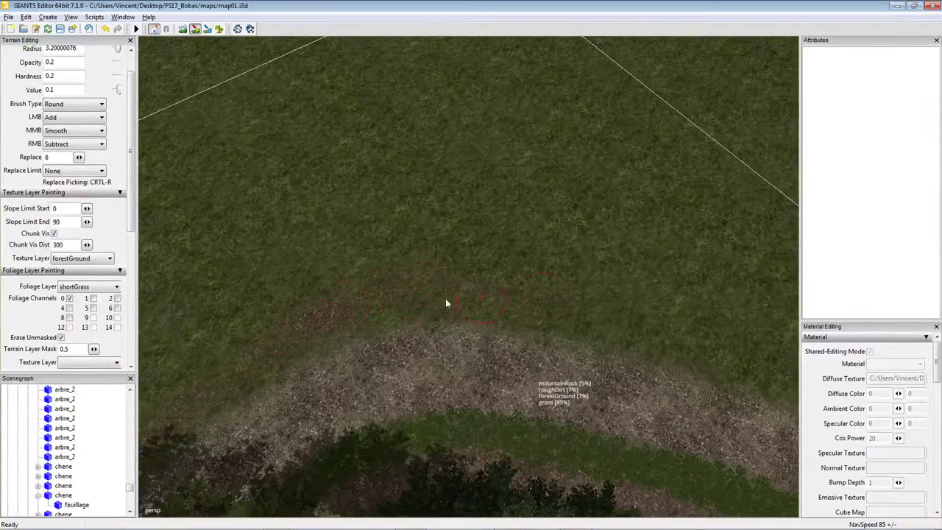
Continue the forestGround strip along the gravel track as far as the paved road with a brush radius of about 3.95.
right_click_drag(543, 316, 417, 324)
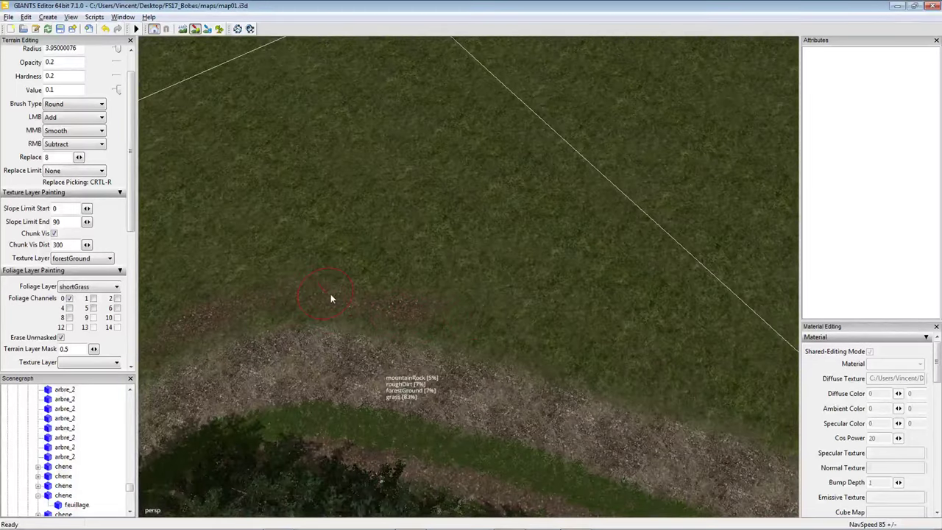
right_click_drag(645, 361, 249, 365)
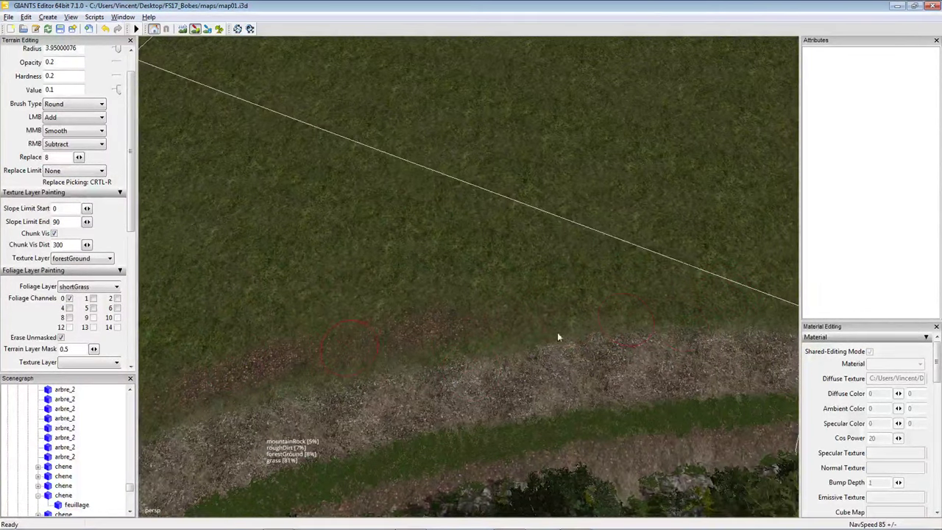
right_click_drag(558, 337, 567, 319)
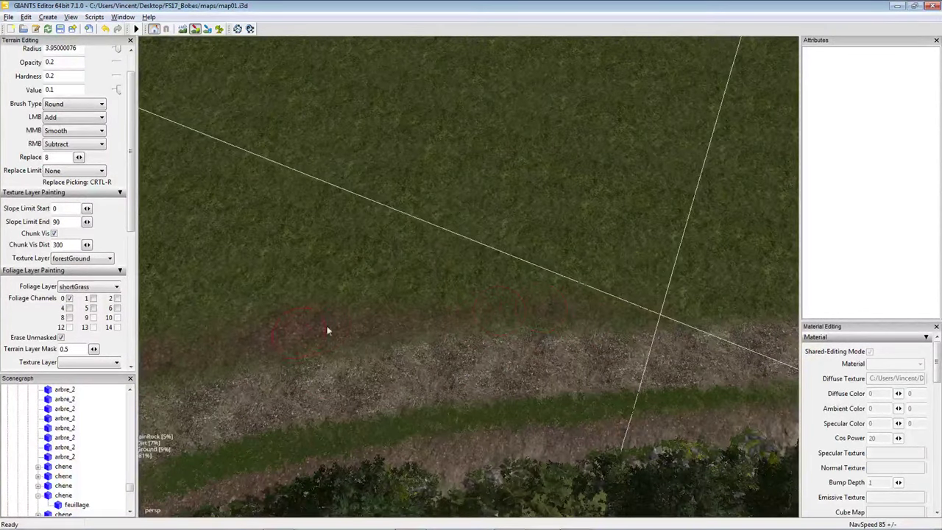
right_click_drag(689, 301, 360, 326)
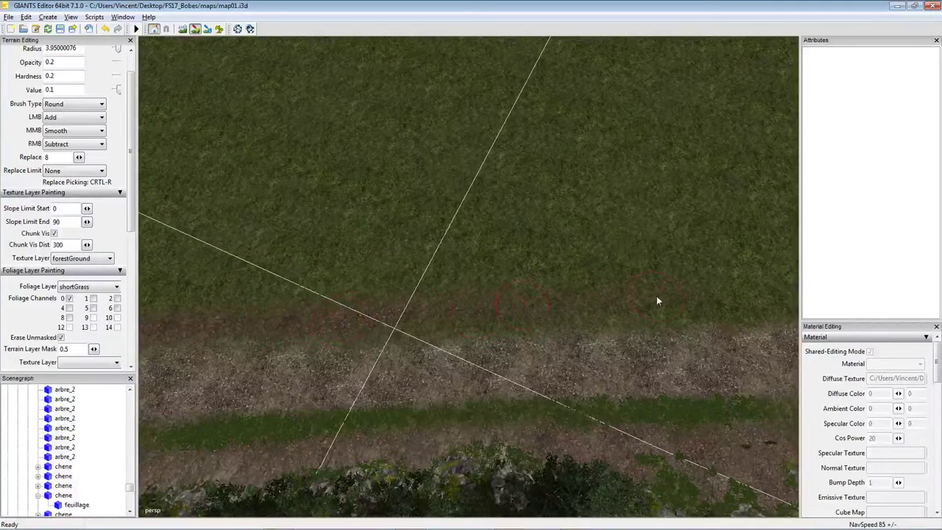
right_click_drag(513, 316, 319, 326)
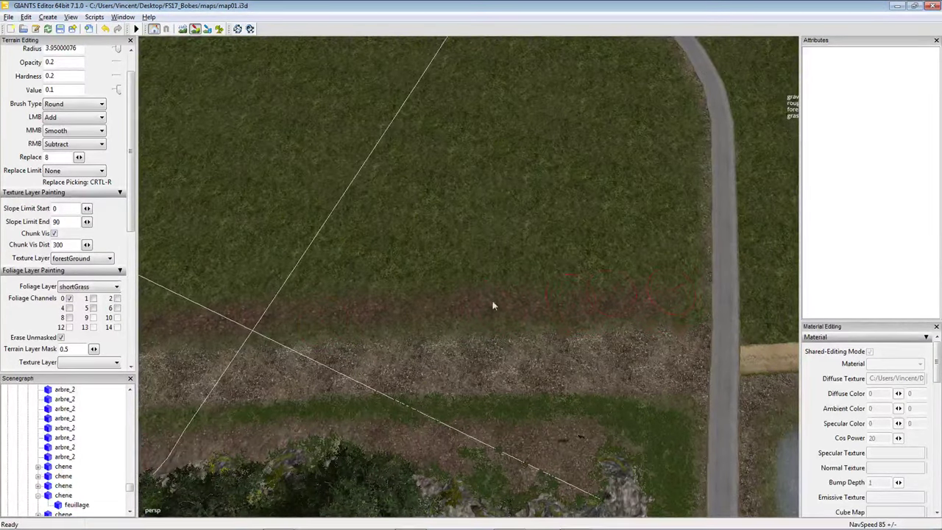
Widen and intensify the forestGround strip back from the paved road along the track with a brush radius of about 4.7.
right_click_drag(493, 306, 616, 293)
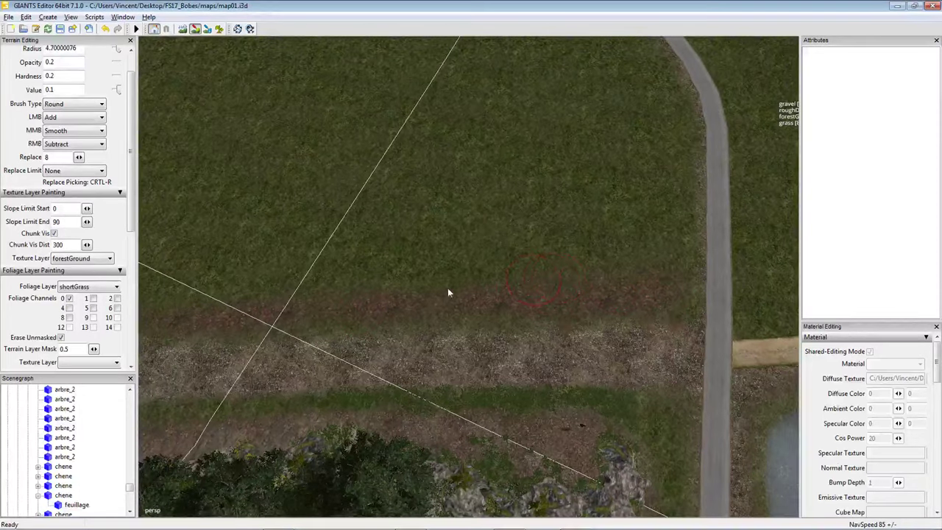
right_click_drag(447, 293, 720, 288)
right_click_drag(465, 293, 621, 282)
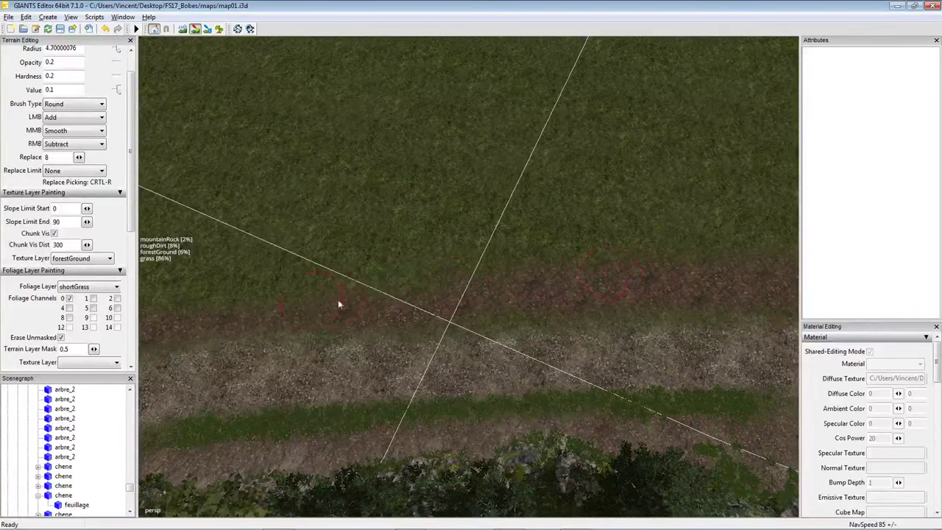
right_click_drag(338, 304, 593, 281)
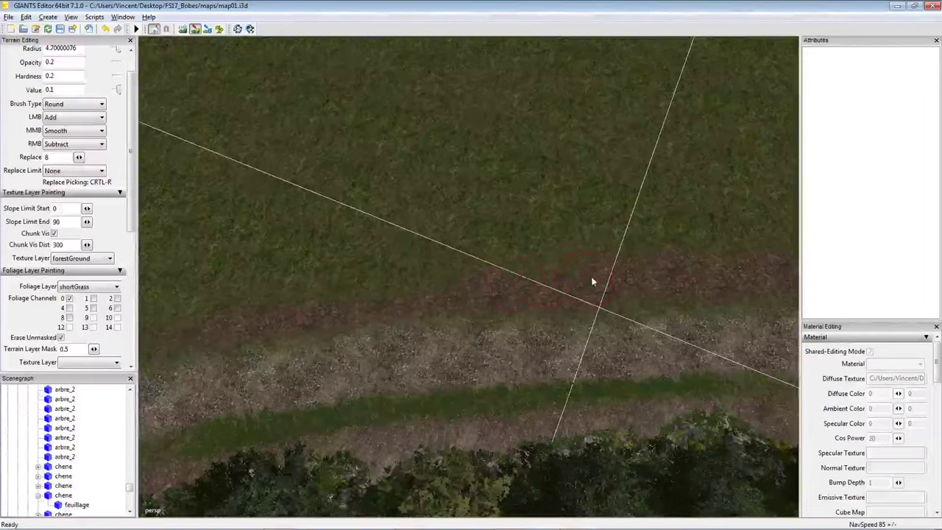
right_click_drag(463, 286, 481, 281)
right_click_drag(425, 290, 496, 287)
right_click_drag(433, 305, 571, 287)
Paint a broad triangular forestGround patch on the grass where the gravel track meets the dirt path near the building.
right_click_drag(286, 270, 475, 327)
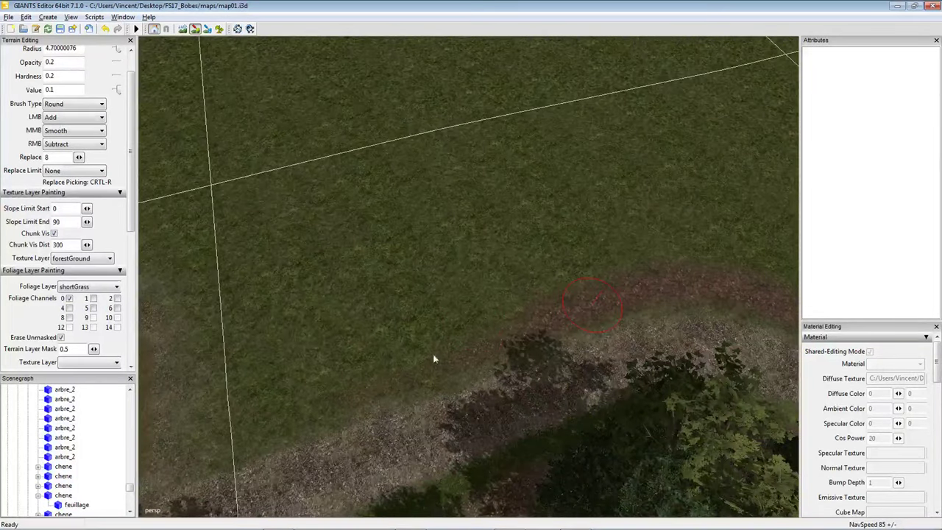
key("a")
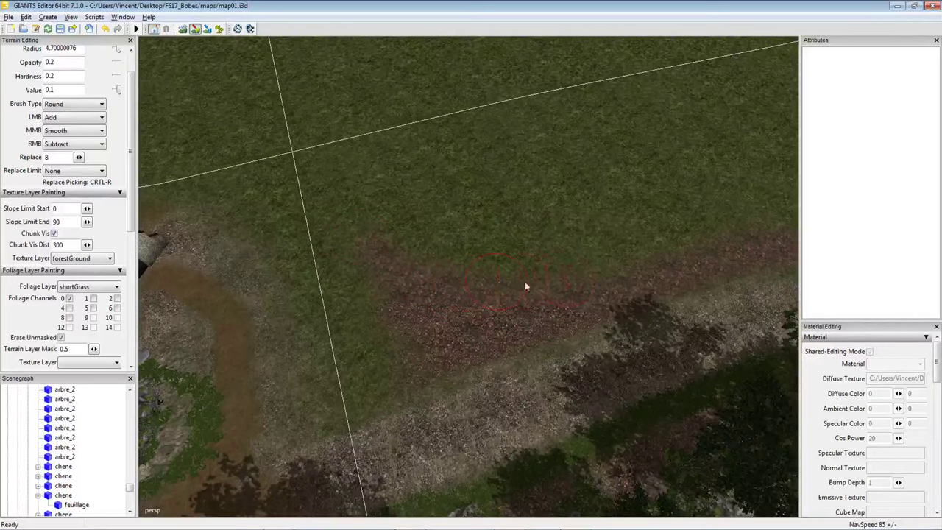
middle_click_drag(589, 281, 442, 294)
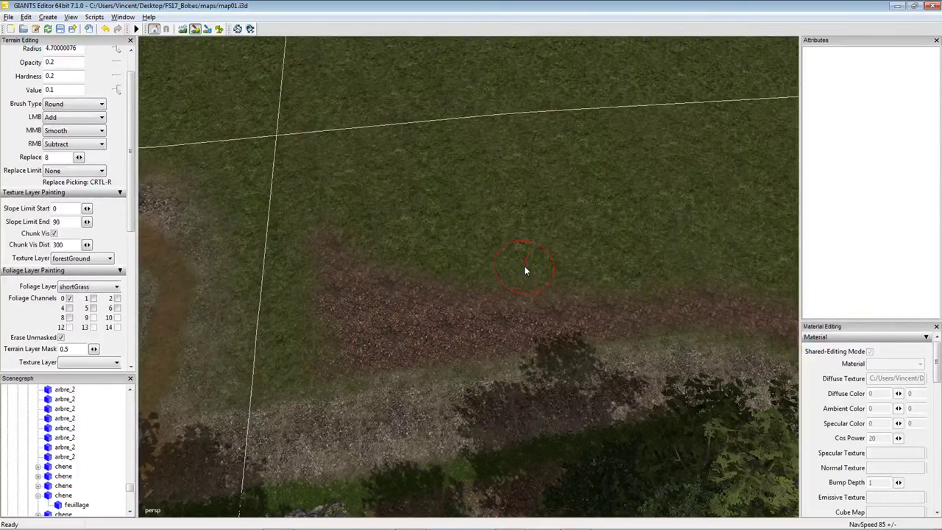
Paint mountainRock texture along the grass-side edge of the triangular forestGround patch, reducing the brush radius to about 2.95.
scroll(401, 276, "up", 5)
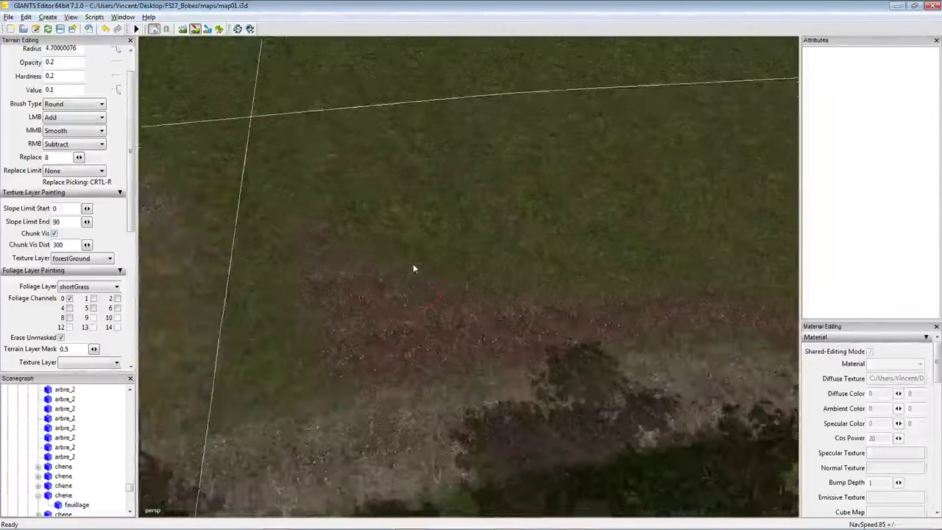
scroll(293, 302, "down", 1, "ctrl")
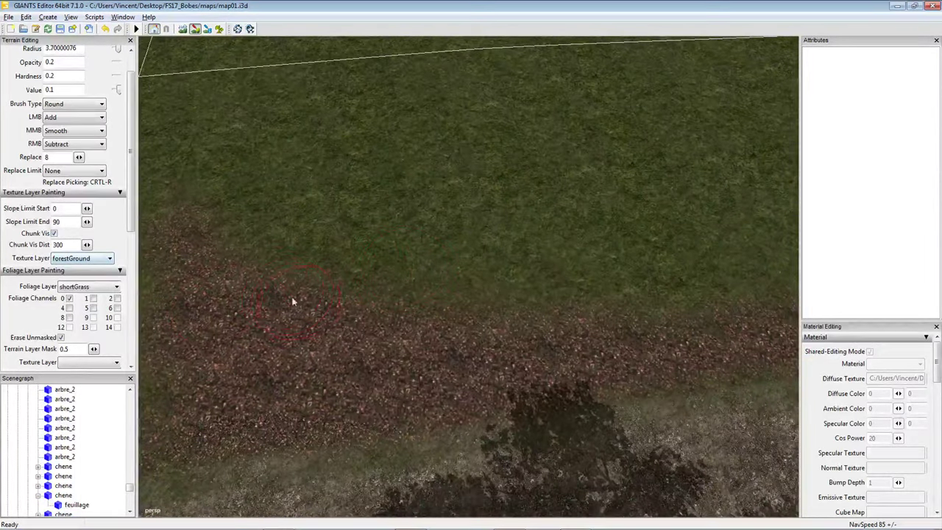
left_click(98, 261)
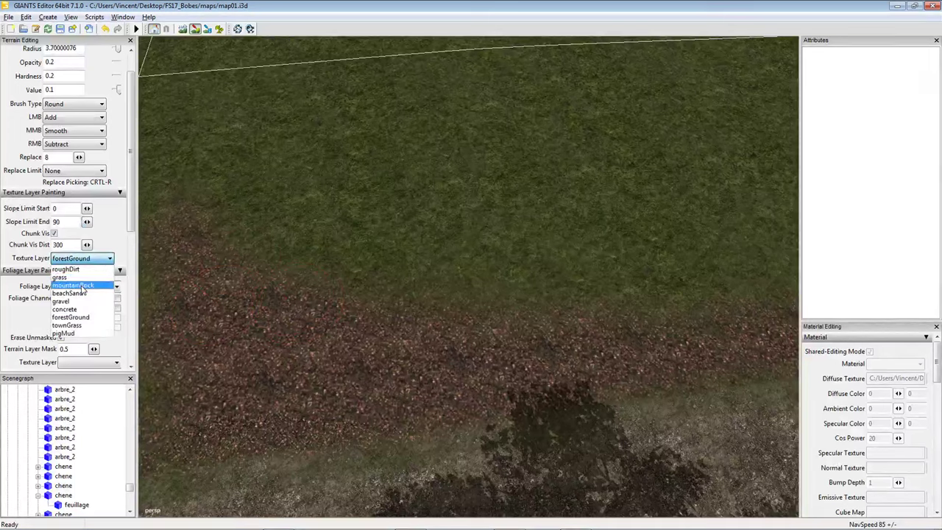
left_click(74, 285)
mouse_move(200, 196)
left_mouse_down()
mouse_move(212, 221)
mouse_move(282, 280)
mouse_move(327, 284)
mouse_move(225, 237)
mouse_move(363, 315)
mouse_move(575, 341)
left_mouse_up()
mouse_move(267, 285)
left_mouse_down()
mouse_move(534, 313)
mouse_move(268, 263)
mouse_move(479, 323)
mouse_move(267, 276)
mouse_move(484, 303)
left_mouse_up()
scroll(484, 302, "down", 3)
scroll(474, 338, "down", 3)
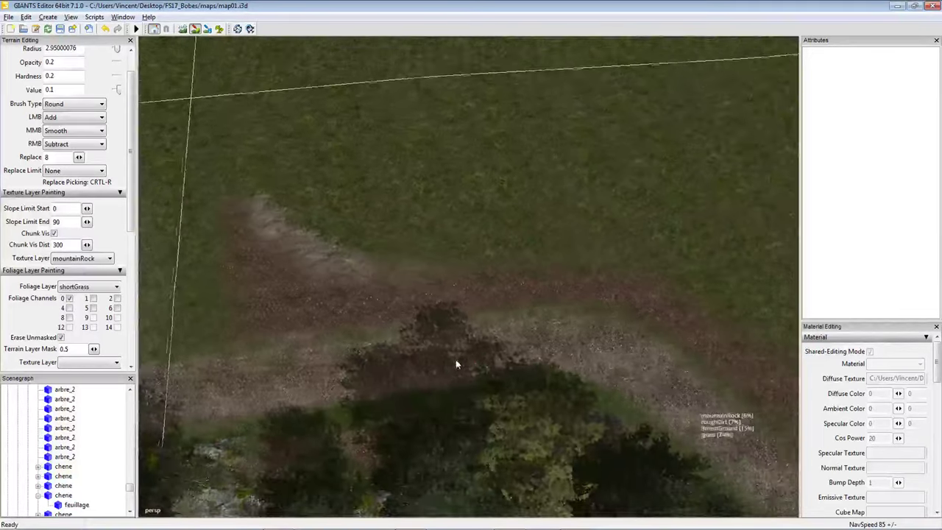
Continue the mountainRock band along the grass edge of the forestGround strip and around the track's bend.
mouse_move(562, 252)
left_mouse_down()
mouse_move(551, 263)
mouse_move(486, 253)
mouse_move(588, 253)
left_mouse_up()
mouse_move(464, 261)
left_mouse_down()
mouse_move(627, 262)
mouse_move(699, 287)
left_mouse_up()
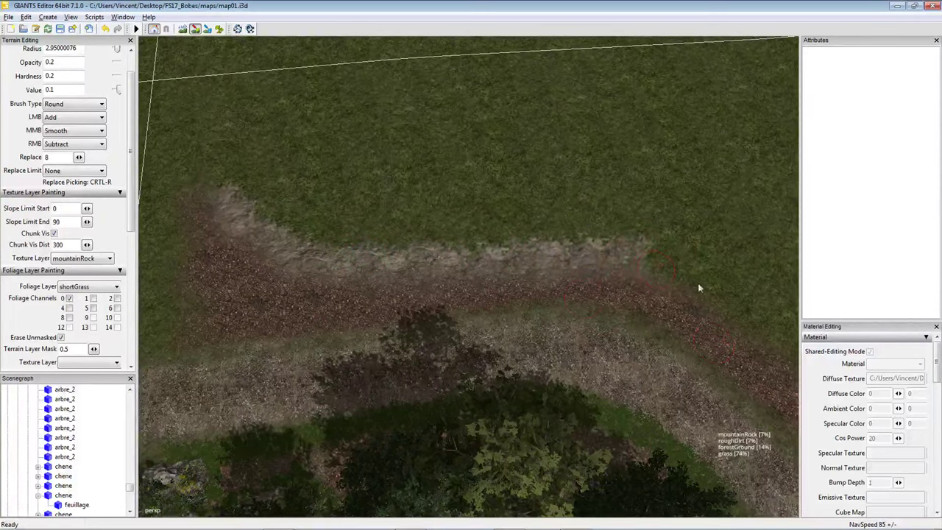
scroll(654, 292, "up", 5)
scroll(577, 310, "up", 2)
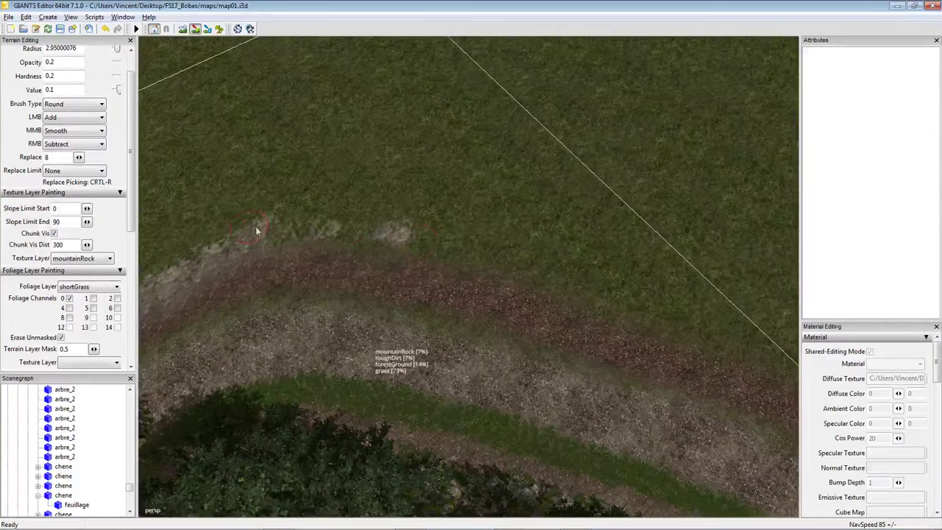
mouse_move(305, 234)
left_mouse_down()
mouse_move(425, 237)
mouse_move(575, 288)
left_mouse_up()
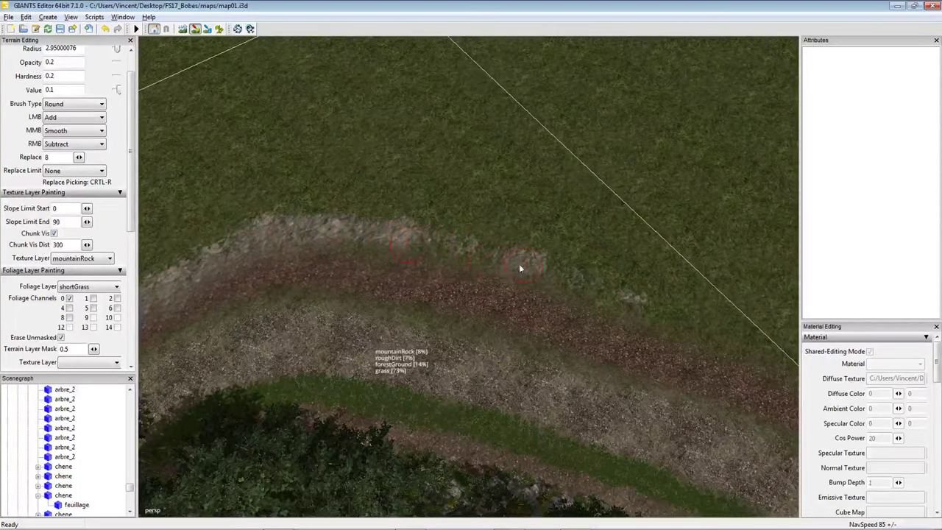
Extend the mountainRock band beyond the bend along the forestGround strip toward the paved road.
left_click_drag(519, 268, 508, 291, "alt")
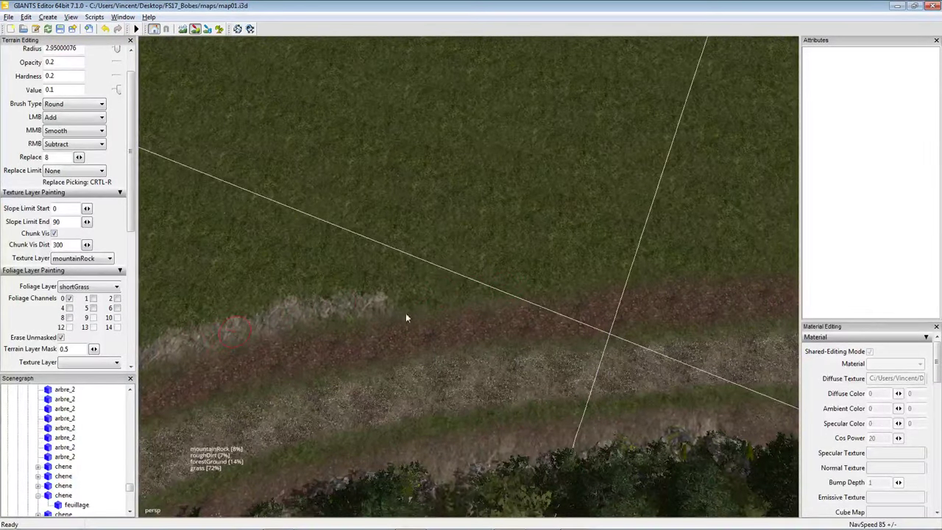
left_click_drag(406, 316, 610, 287)
left_click_drag(344, 314, 496, 296)
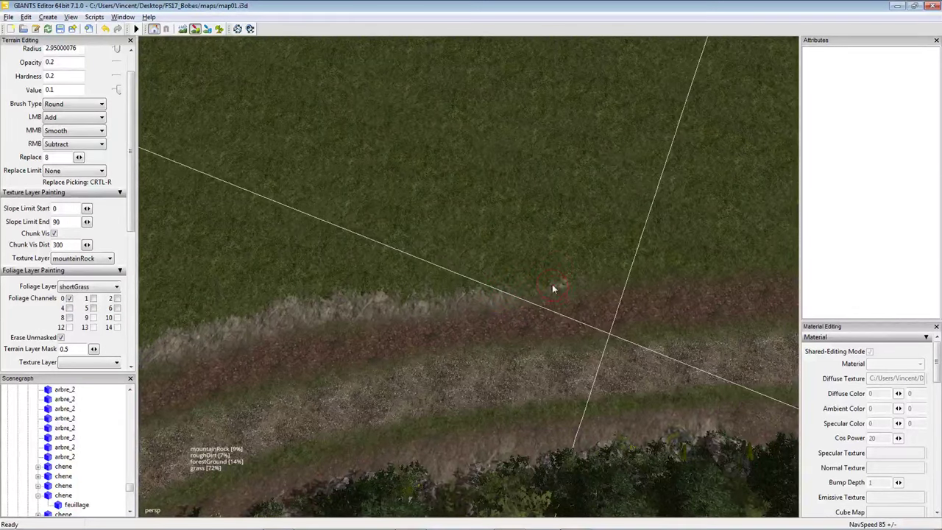
left_click_drag(552, 285, 411, 285, "alt")
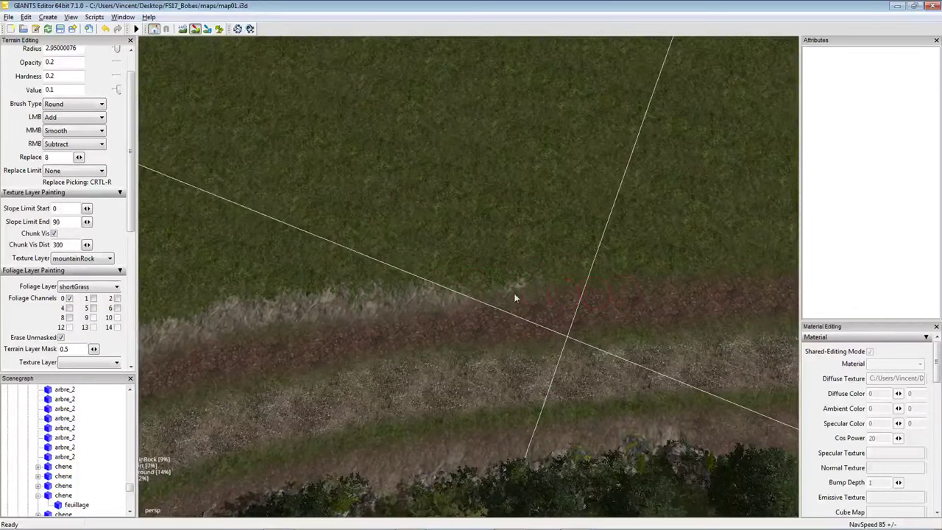
left_click_drag(484, 312, 501, 282, "alt")
scroll(509, 277, "up", 3)
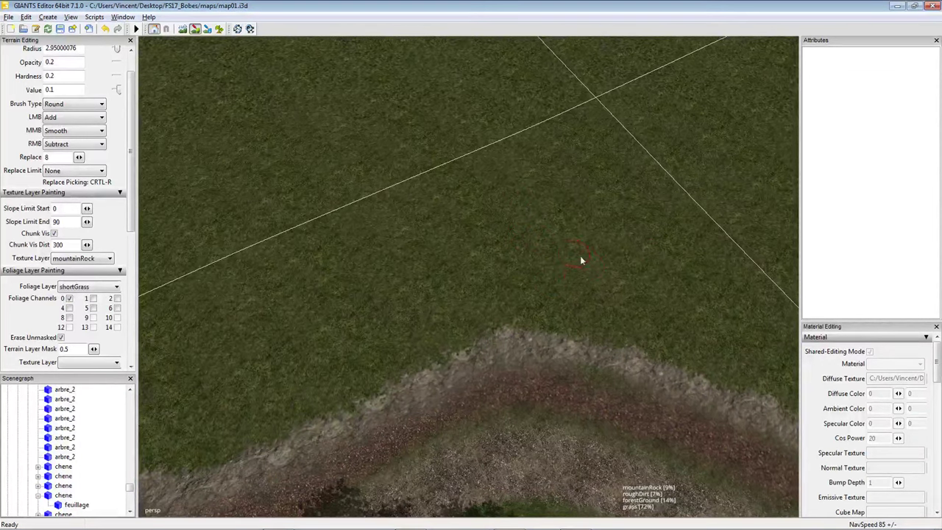
Extend the mountainRock band past the grass-side tip of the triangular patch near the building.
right_click_drag(581, 260, 479, 300)
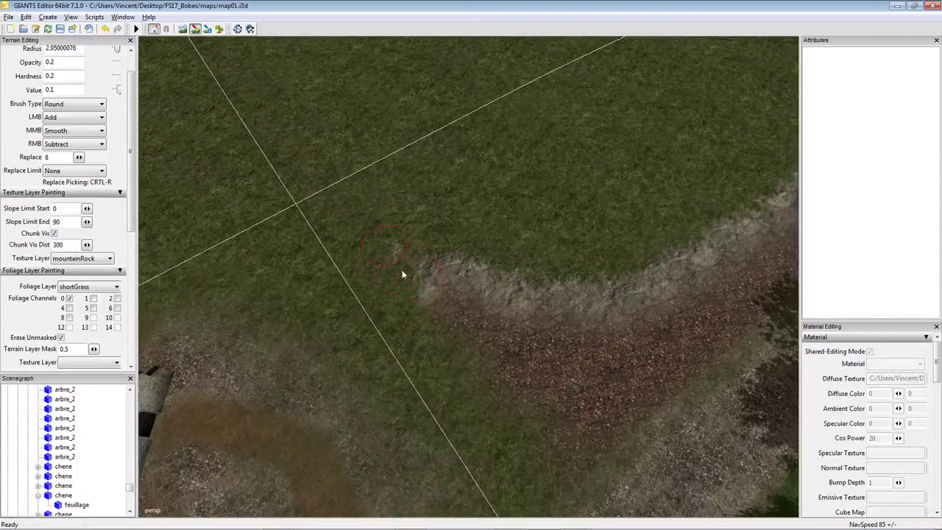
mouse_move(402, 275)
left_mouse_down()
mouse_move(435, 269)
mouse_move(423, 277)
left_mouse_up()
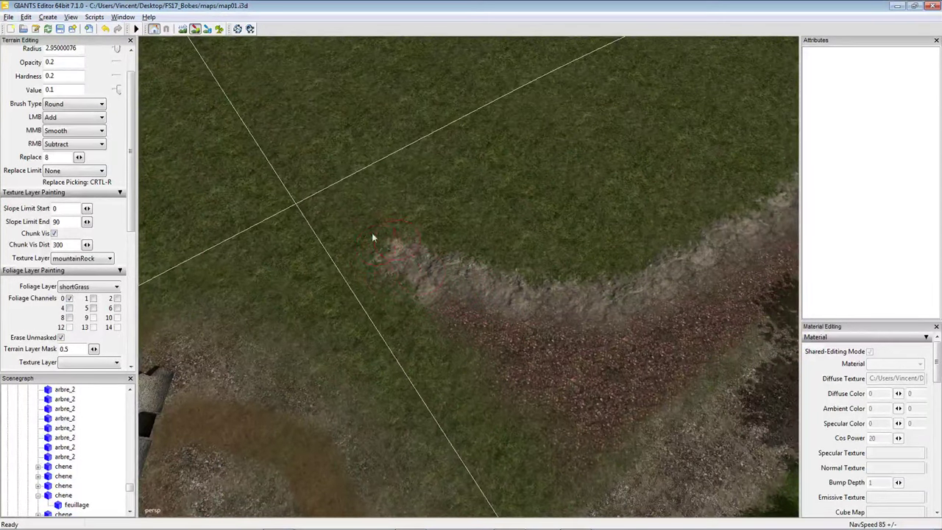
key("s")
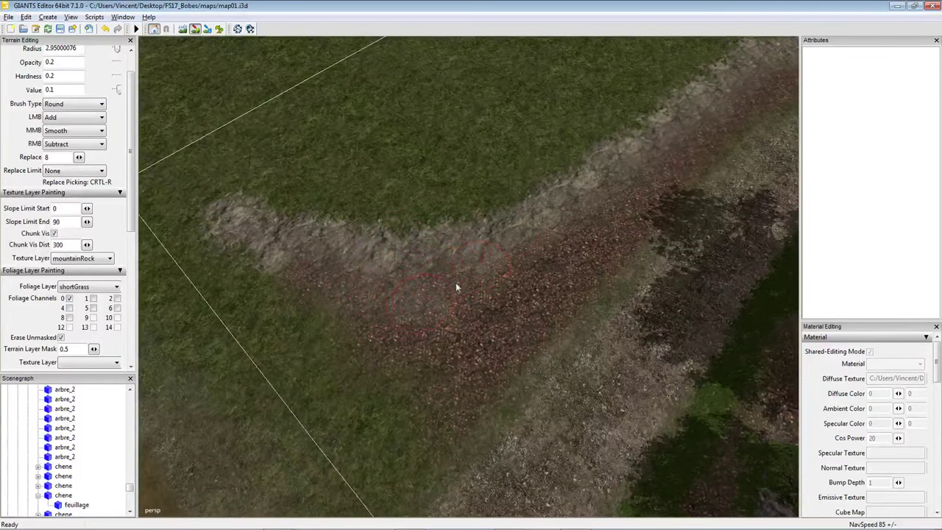
Paint mountainRock over the triangular patch and its side facing the dirt path, up to the gravel track.
mouse_move(399, 300)
left_mouse_down()
mouse_move(335, 273)
mouse_move(250, 287)
mouse_move(376, 334)
mouse_move(403, 406)
mouse_move(387, 431)
mouse_move(428, 452)
mouse_move(404, 374)
mouse_move(345, 366)
mouse_move(259, 332)
mouse_move(226, 265)
mouse_move(202, 267)
mouse_move(223, 246)
mouse_move(188, 211)
left_mouse_up()
mouse_move(382, 258)
left_mouse_down()
mouse_move(222, 326)
mouse_move(267, 309)
left_mouse_up()
mouse_move(267, 309)
right_mouse_down()
mouse_move(284, 292)
mouse_move(374, 292)
mouse_move(326, 288)
mouse_move(390, 254)
mouse_move(391, 272)
mouse_move(358, 237)
mouse_move(370, 219)
mouse_move(397, 237)
mouse_move(395, 270)
right_mouse_up()
mouse_move(484, 301)
left_mouse_down()
mouse_move(463, 316)
mouse_move(454, 301)
mouse_move(417, 284)
mouse_move(353, 308)
left_mouse_up()
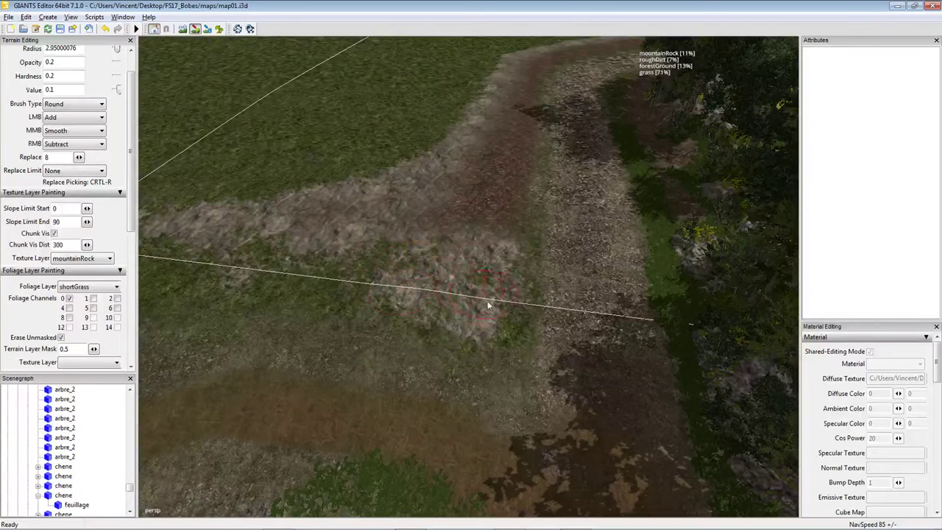
mouse_move(353, 297)
left_mouse_down()
mouse_move(315, 273)
mouse_move(238, 289)
mouse_move(243, 305)
mouse_move(416, 286)
left_mouse_up()
Switch to terrain sculpting at the paved-road end of the strip, with a brush radius of about 4.2 and value 0.3.
right_click_drag(416, 286, 367, 218)
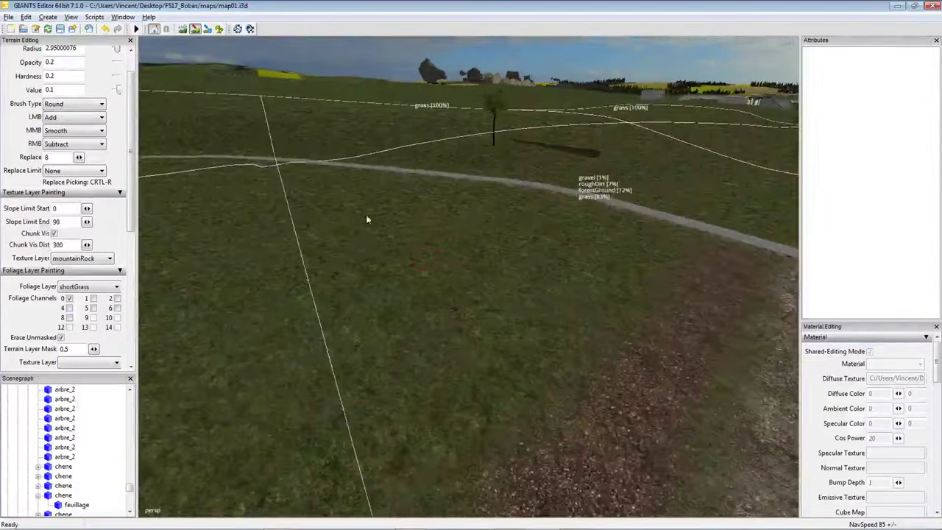
left_click(182, 29)
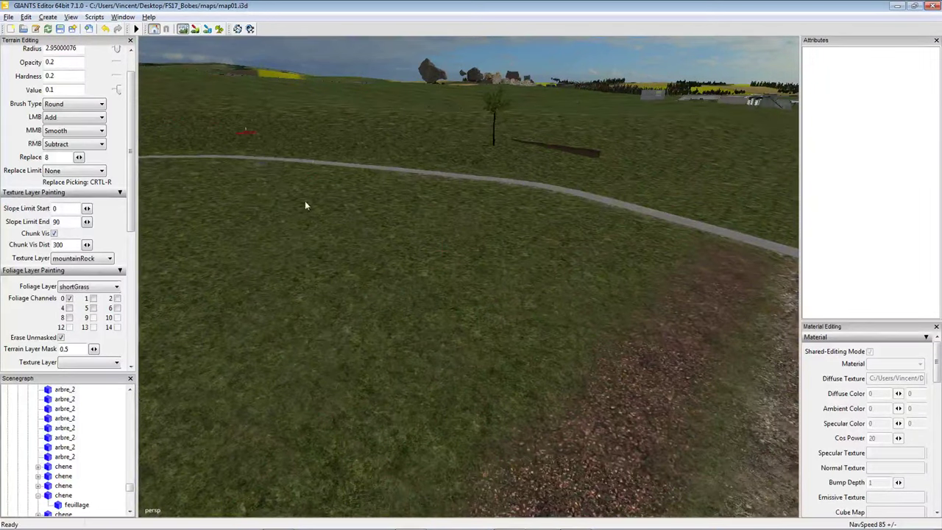
mouse_move(305, 205)
right_mouse_down()
mouse_move(569, 314)
mouse_move(547, 312)
mouse_move(555, 218)
right_mouse_up()
scroll(554, 219, "up", 3)
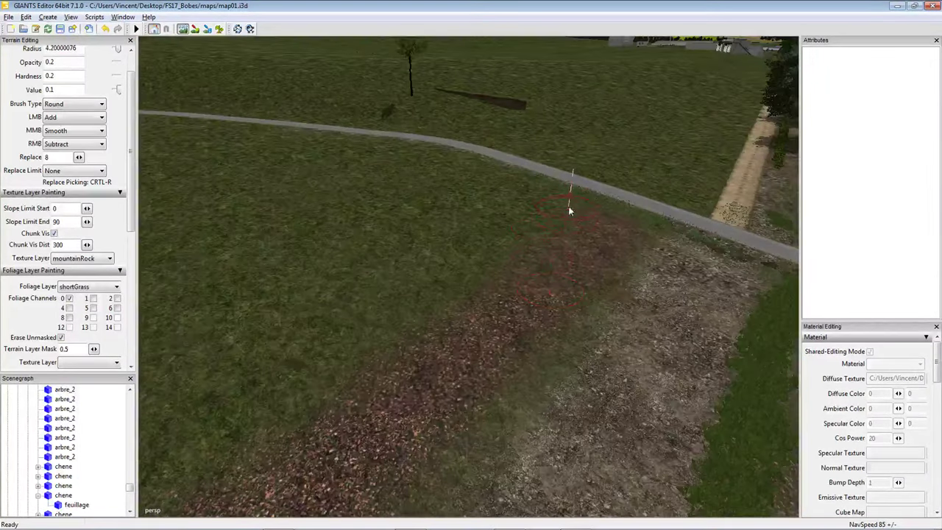
right_click_drag(387, 316, 541, 229)
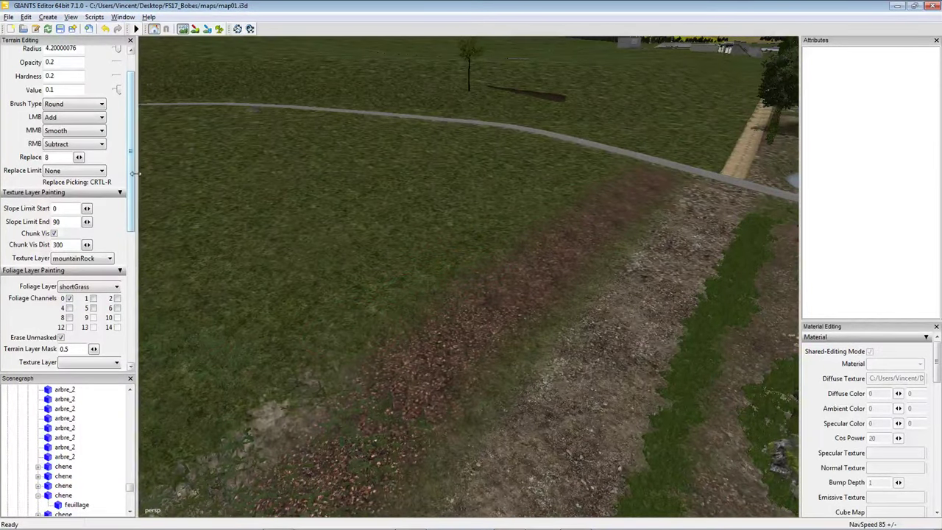
left_click_drag(134, 173, 158, 165)
scroll(127, 88, "up", 1)
left_click_drag(120, 110, 133, 111)
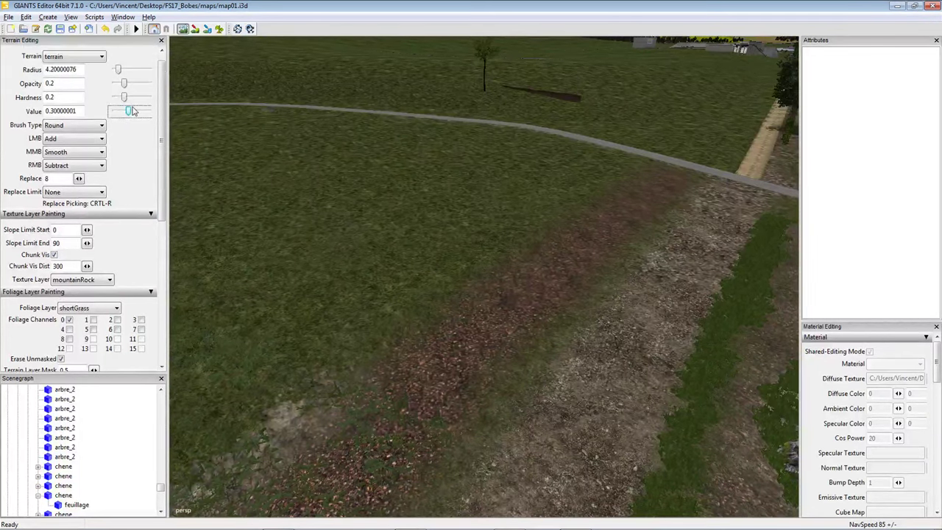
Raise the terrain under the mountainRock band near the paved road into a low bank.
scroll(452, 196, "up", 4)
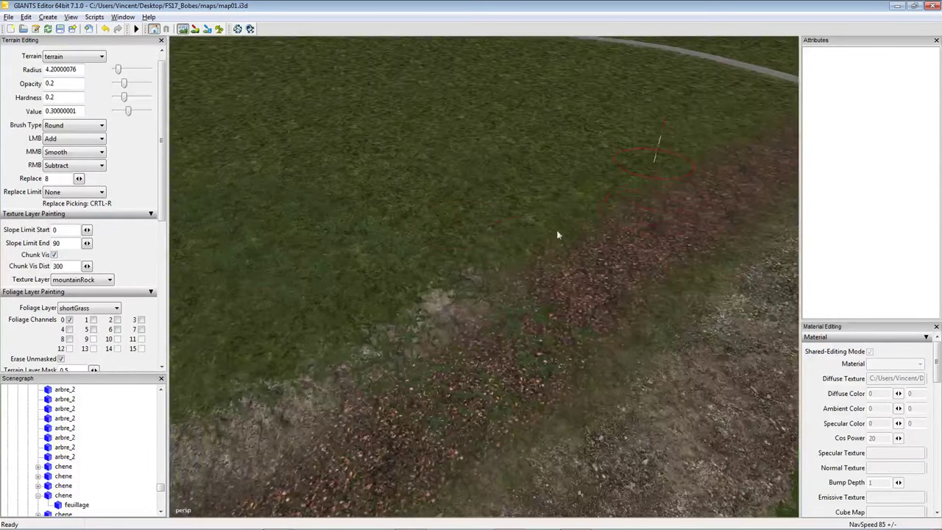
scroll(515, 273, "down", 4)
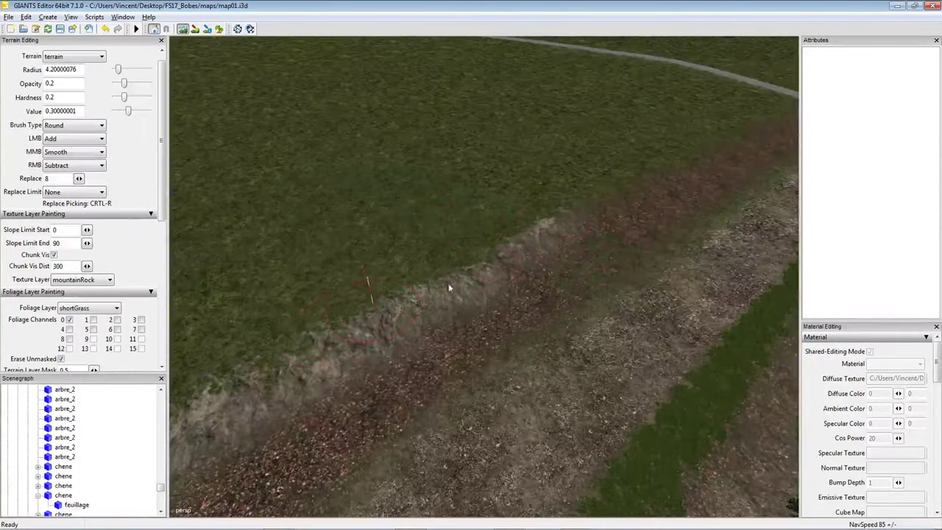
mouse_move(449, 288)
left_mouse_down()
mouse_move(591, 206)
mouse_move(430, 285)
mouse_move(549, 236)
mouse_move(485, 277)
left_mouse_up()
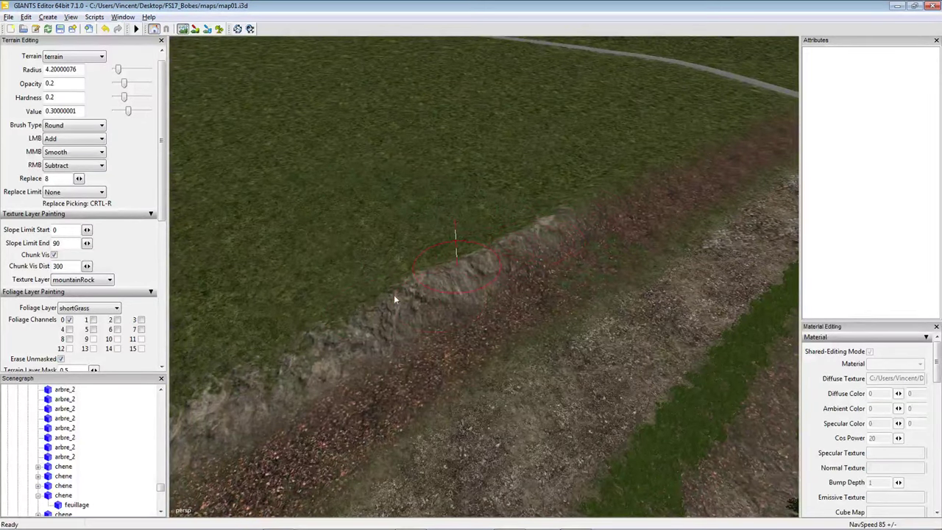
scroll(434, 287, "down", 2)
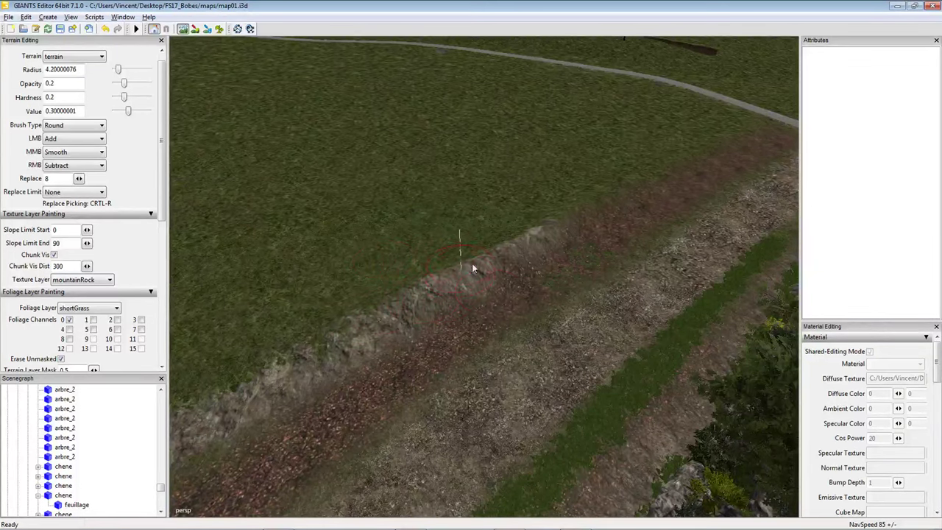
key("w")
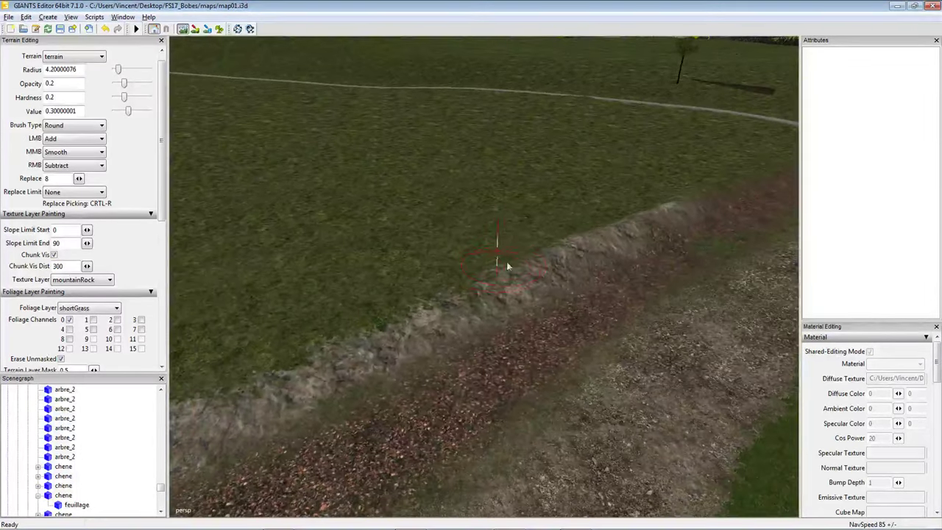
Continue raising the rocky bank along the track away from the paved road with a brush radius of about 3.7.
mouse_move(443, 310)
left_mouse_down()
mouse_move(475, 278)
mouse_move(438, 324)
mouse_move(536, 259)
mouse_move(250, 379)
mouse_move(482, 292)
left_mouse_up()
key("w")
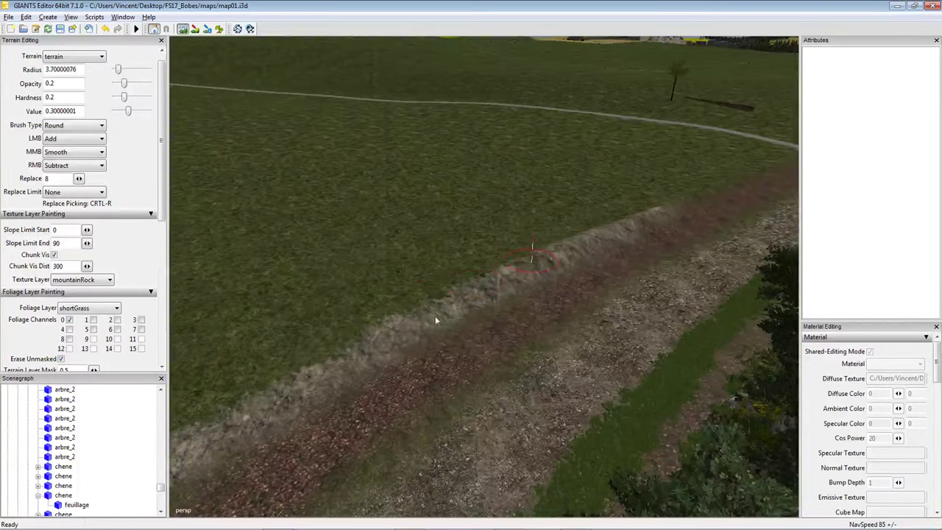
key("w")
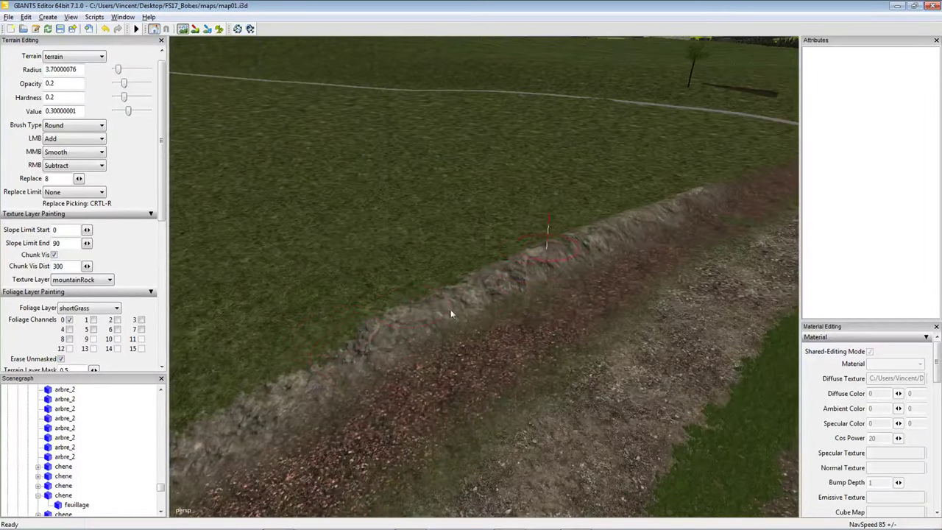
key("w")
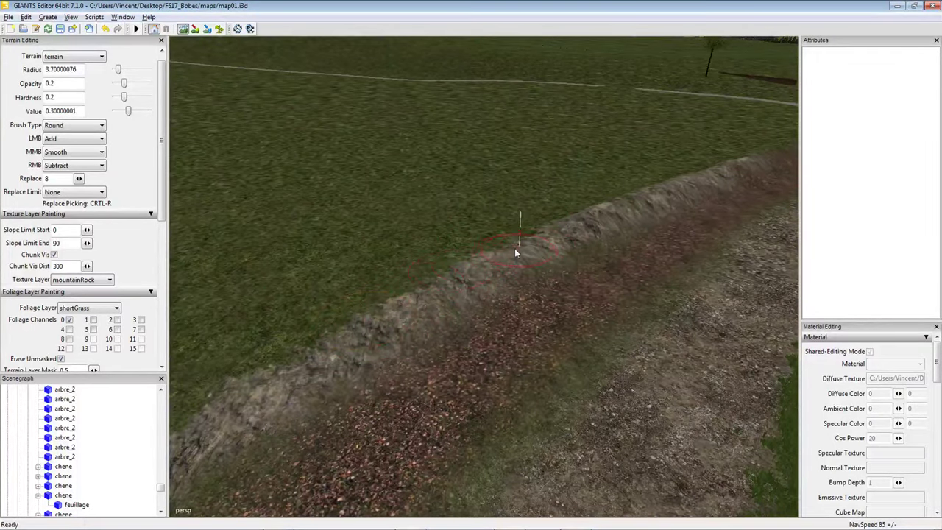
key("w")
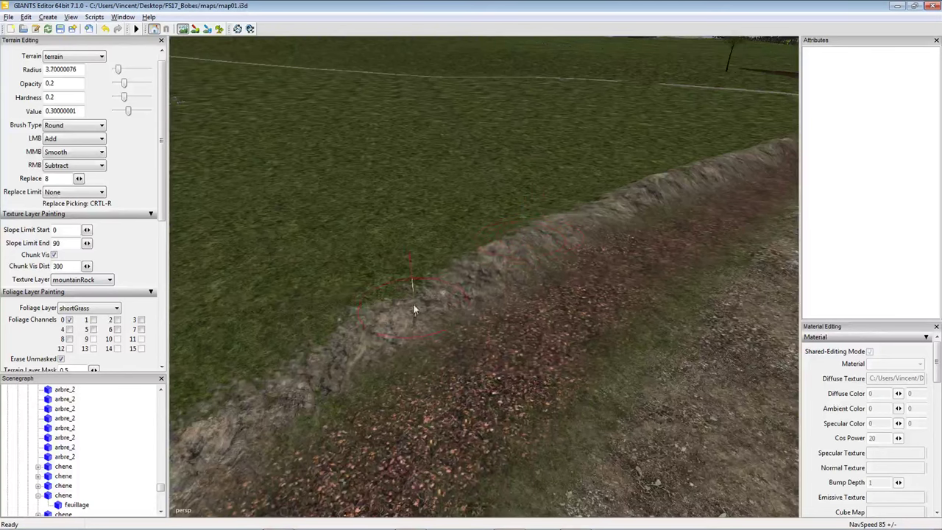
key("w")
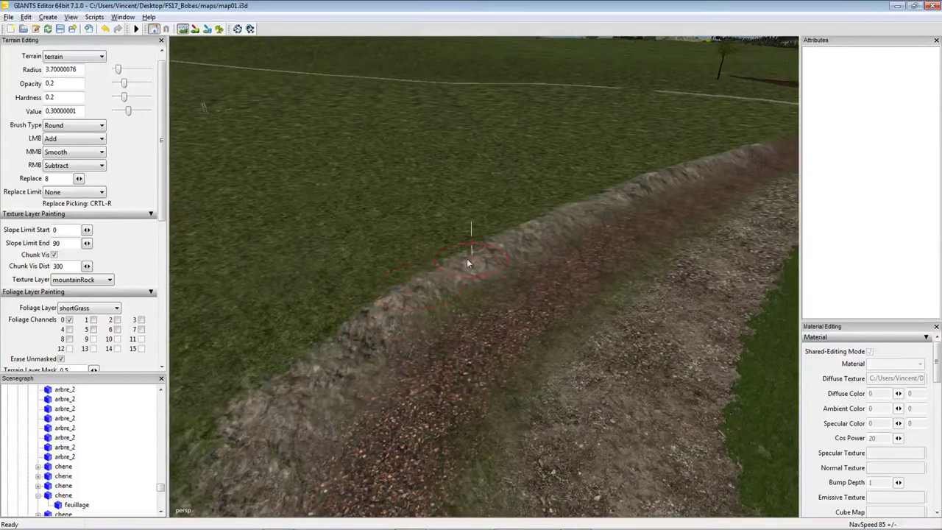
Carry the raised rocky bank around the track's bend with a brush radius of about 3.95.
key("s")
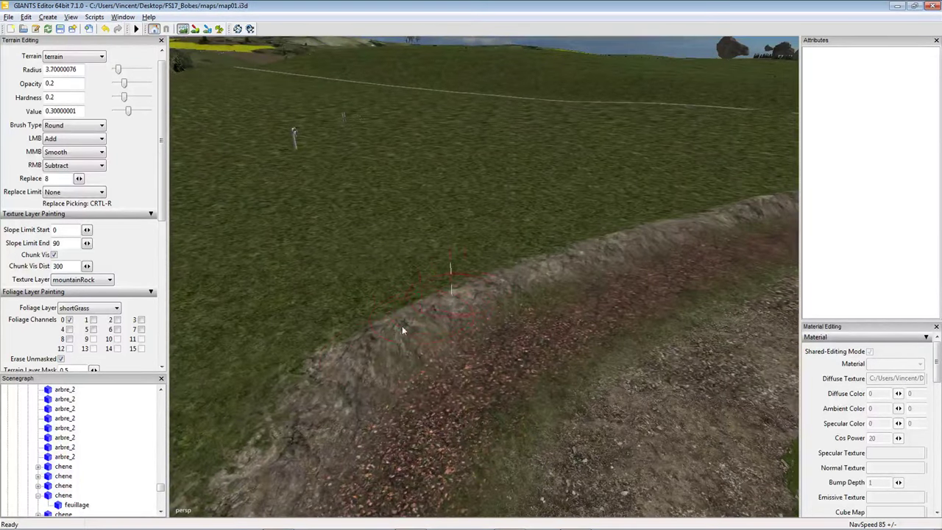
key("s")
key("s")
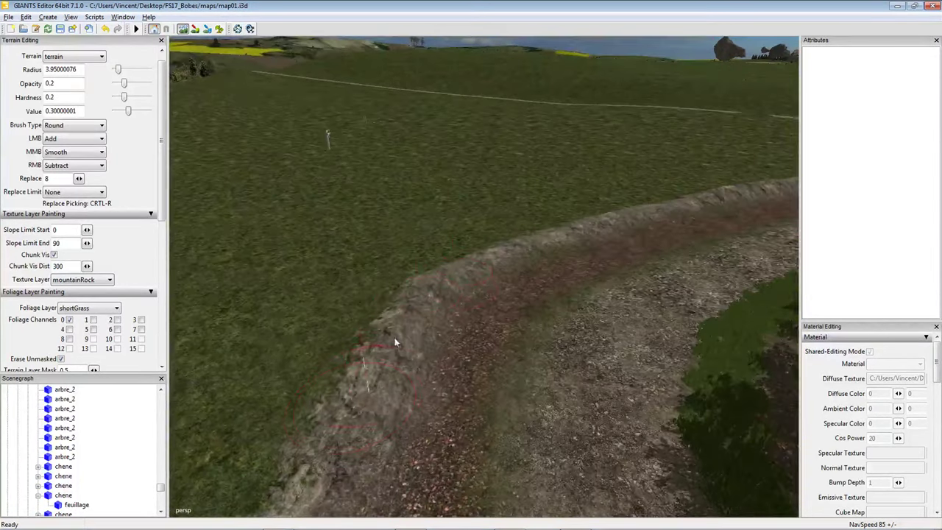
key("a")
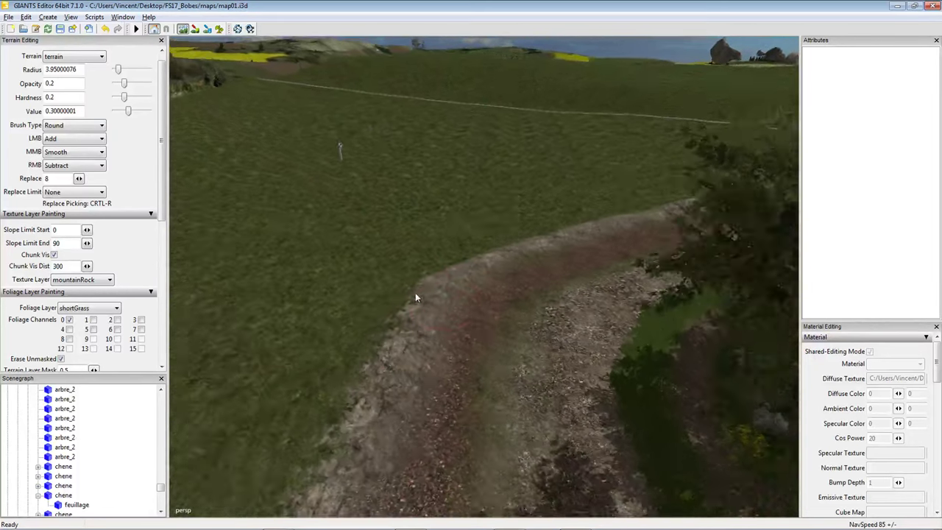
Raise the rocky bank beyond the bend toward the triangular patch with a brush radius of about 4.2.
mouse_move(450, 300)
left_mouse_down()
mouse_move(524, 272)
mouse_move(503, 318)
mouse_move(471, 339)
mouse_move(498, 313)
mouse_move(487, 319)
mouse_move(435, 371)
mouse_move(500, 299)
mouse_move(491, 321)
mouse_move(558, 274)
mouse_move(477, 329)
left_mouse_up()
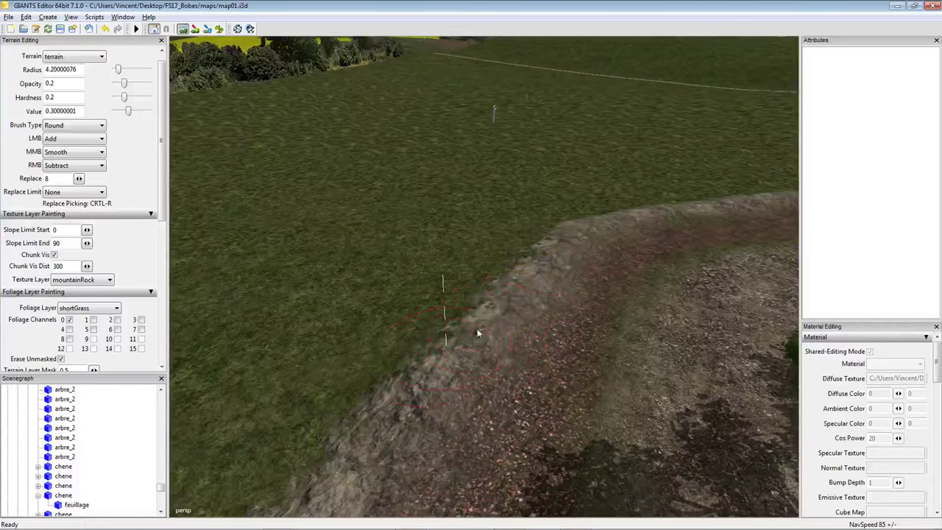
key("w")
mouse_move(499, 286)
left_mouse_down()
mouse_move(524, 258)
mouse_move(279, 403)
mouse_move(496, 273)
mouse_move(450, 315)
mouse_move(466, 287)
mouse_move(525, 240)
left_mouse_up()
key("s")
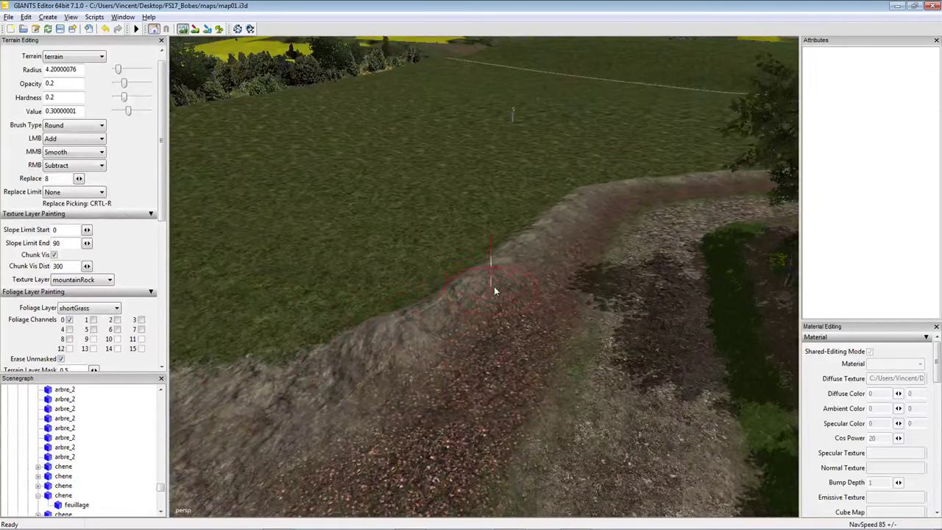
Raise the end of the rocky bank at the triangular patch near the chapel with a brush radius of about 4.45.
key("w")
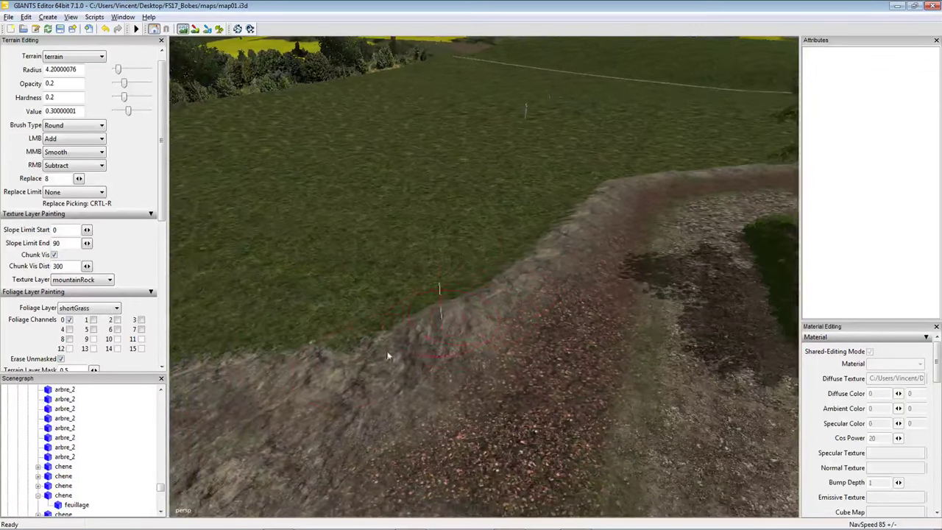
key("s")
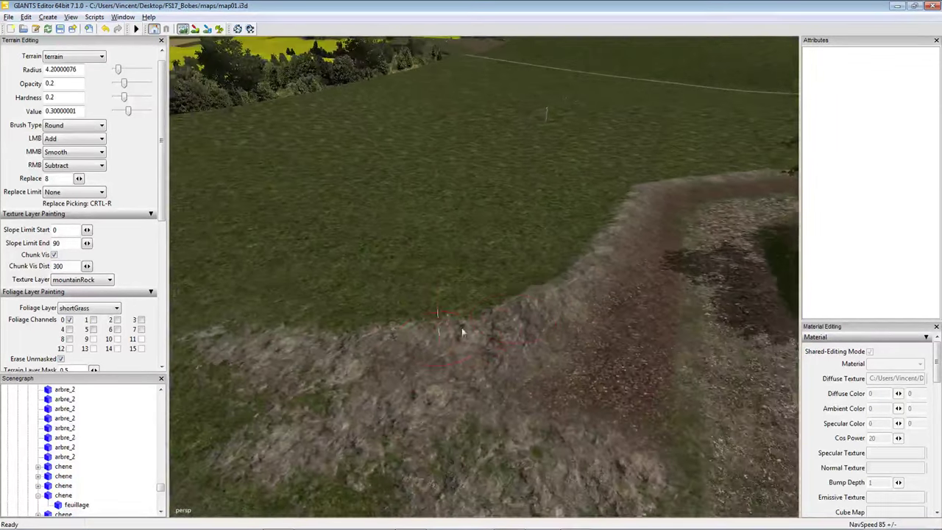
key("a")
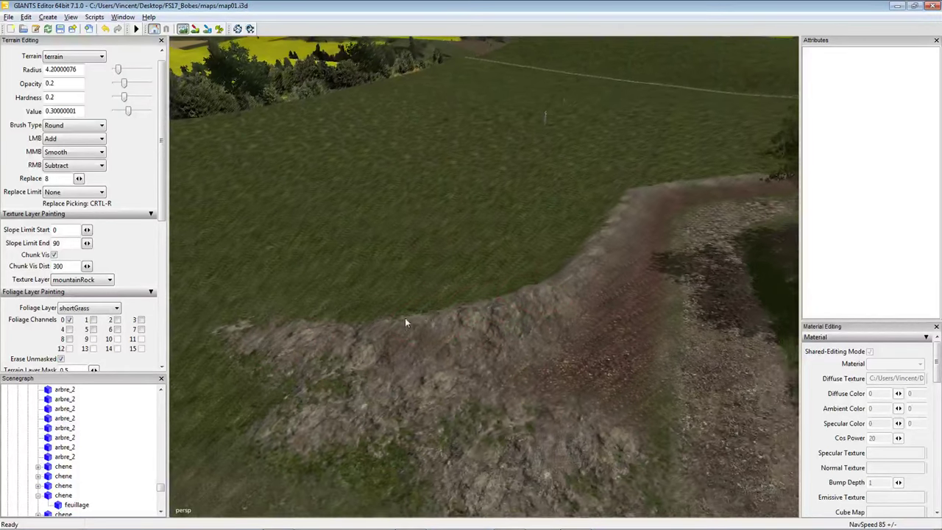
mouse_move(443, 324)
left_mouse_down()
mouse_move(387, 326)
mouse_move(548, 311)
mouse_move(294, 351)
mouse_move(560, 302)
mouse_move(476, 316)
mouse_move(532, 304)
left_mouse_up()
key("s")
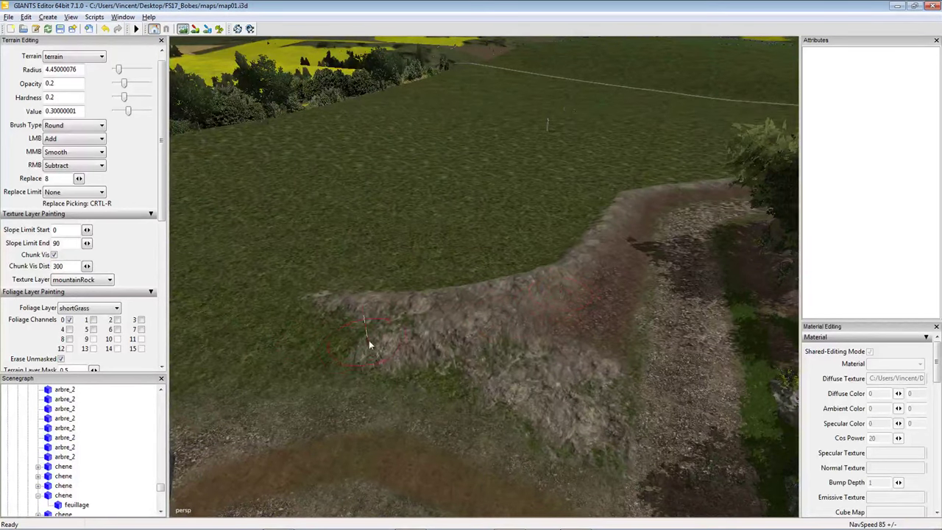
key("s")
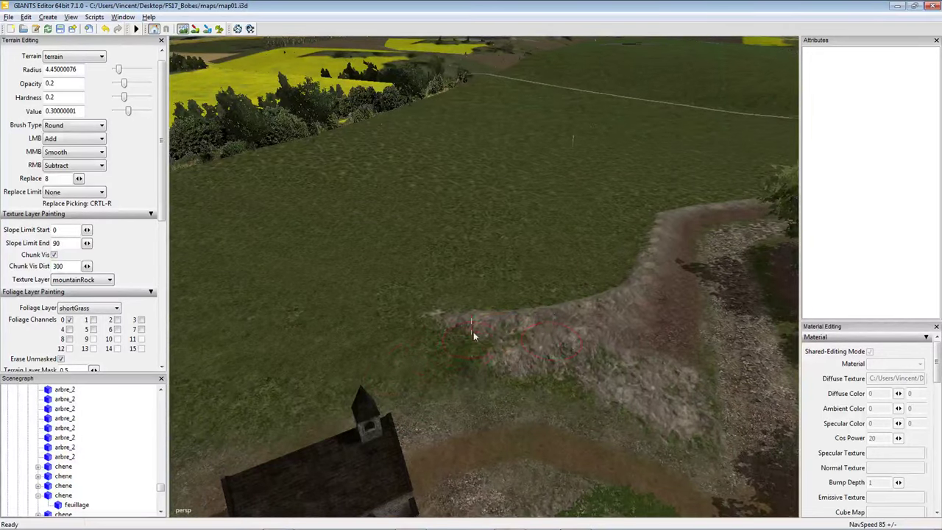
Set the terrain sculpting brush's primary action to Replace with a replace height of 6.
key("w")
key("s")
key("w")
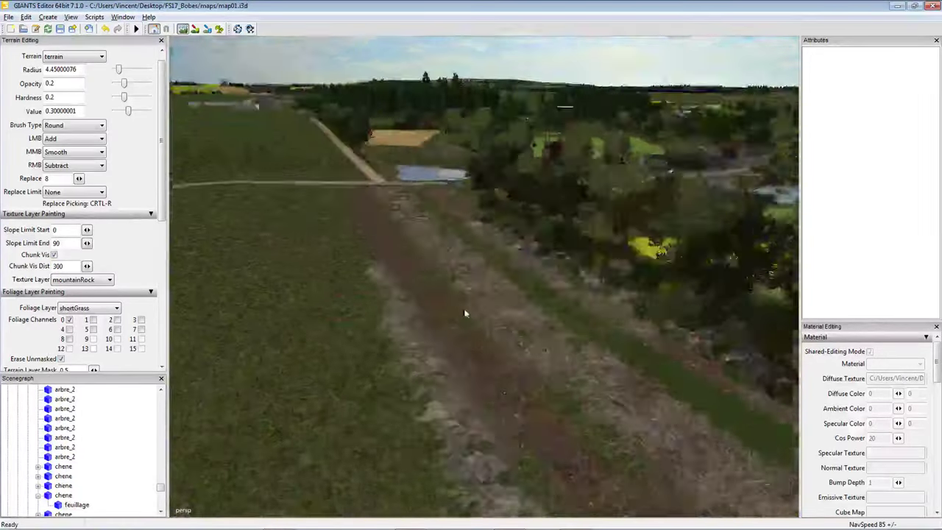
key("s")
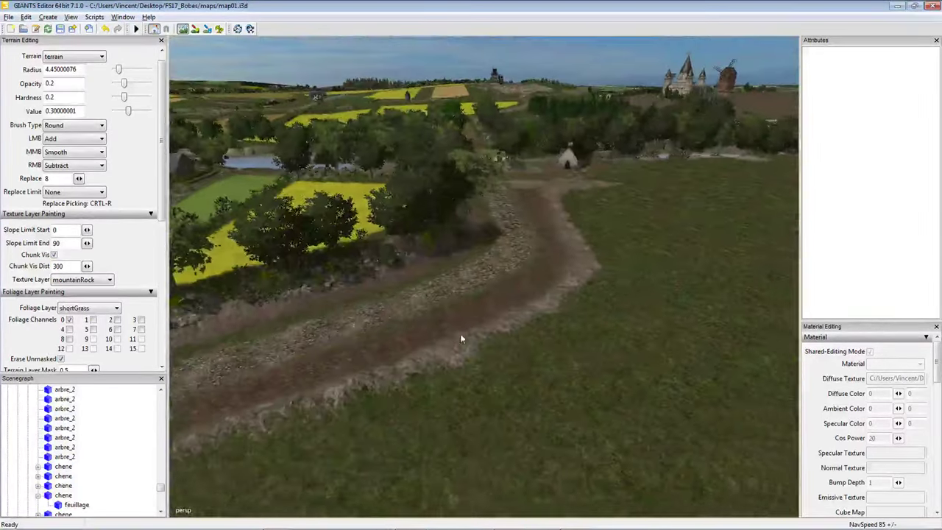
key("w")
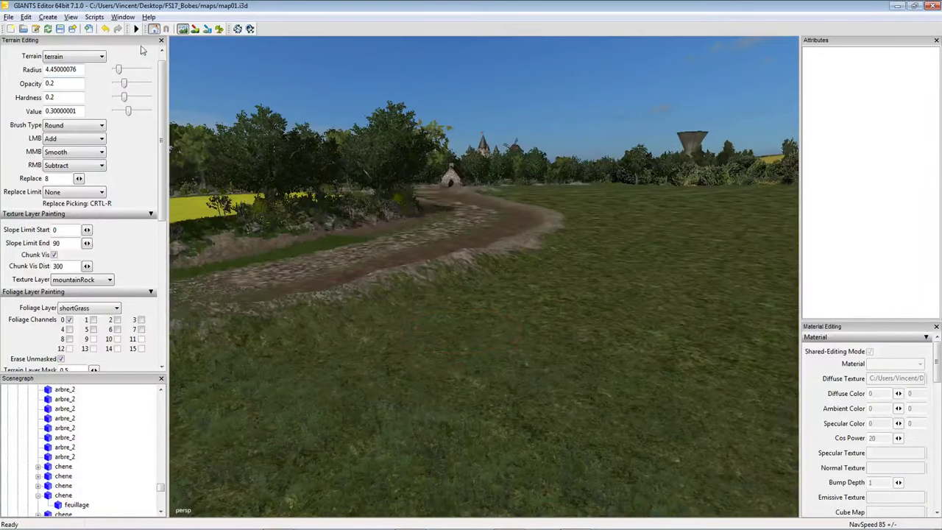
left_click(195, 30)
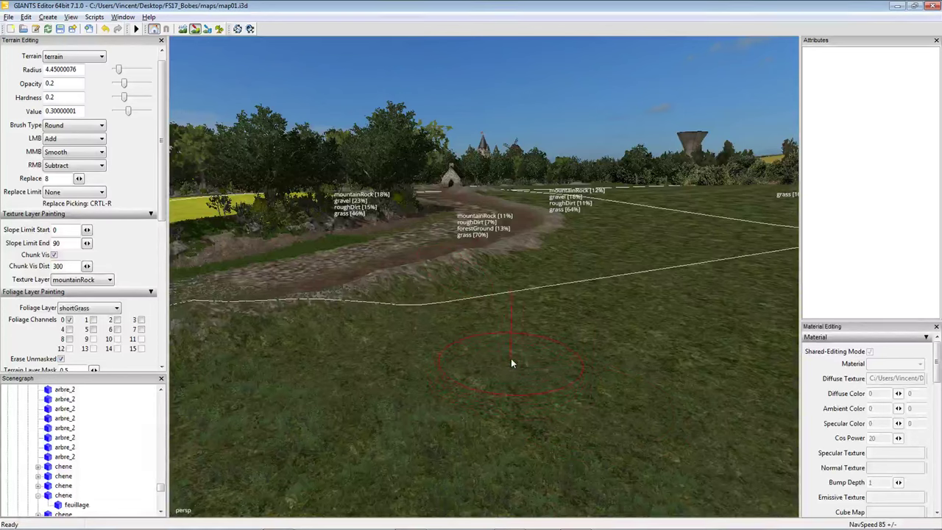
left_click(82, 140)
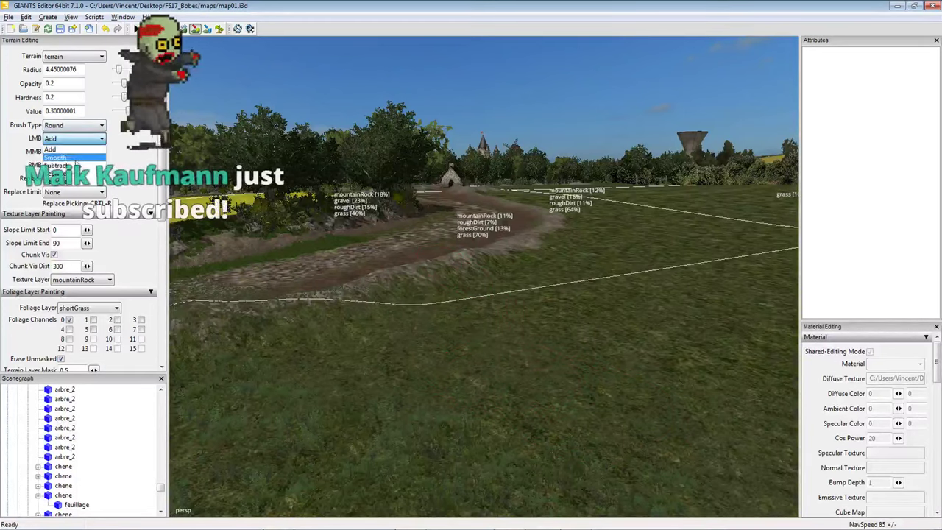
left_click(73, 189)
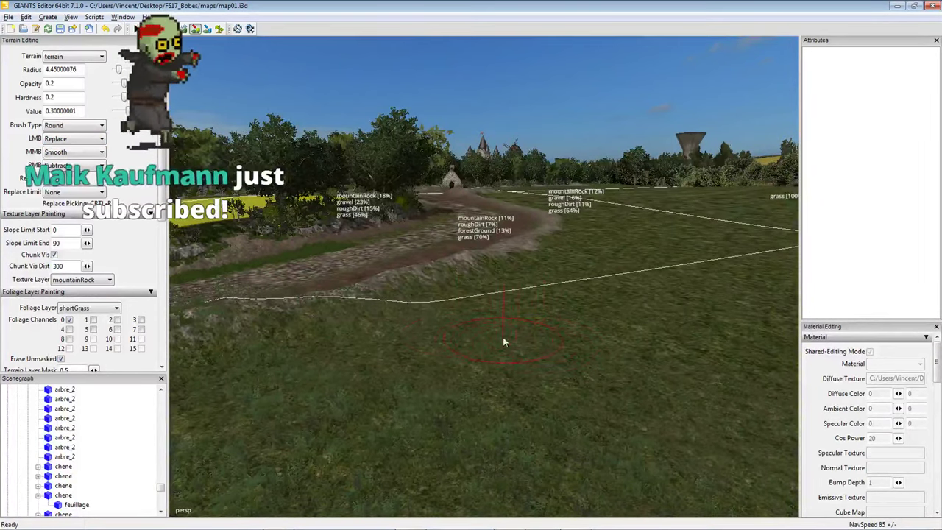
key("Escape")
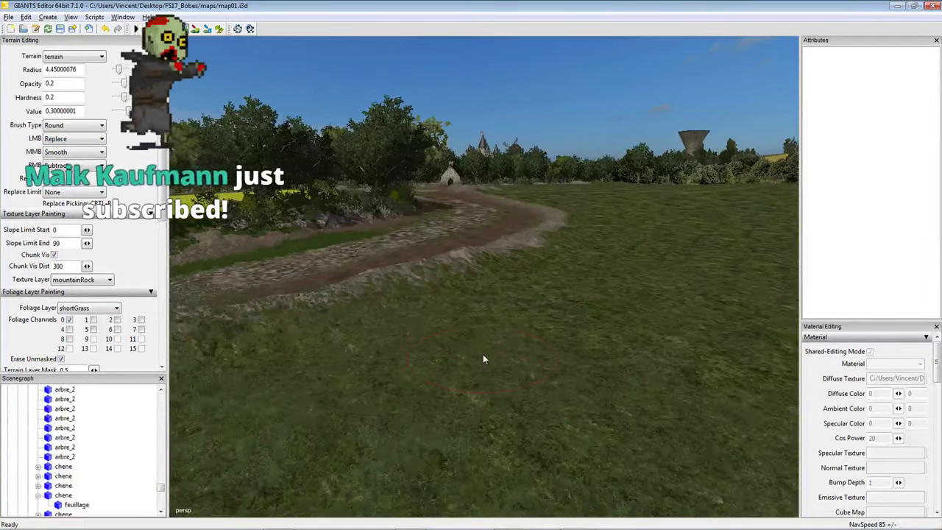
left_click(485, 356)
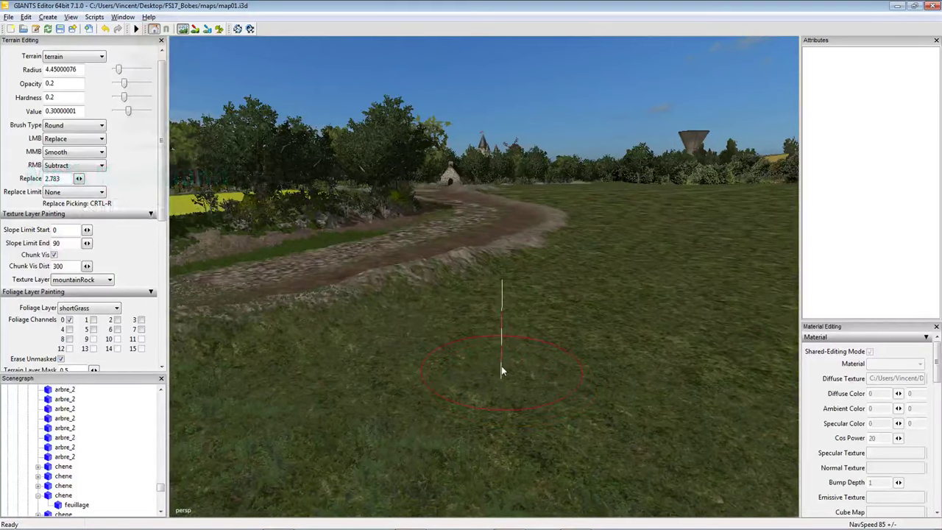
scroll(503, 370, "down", 2)
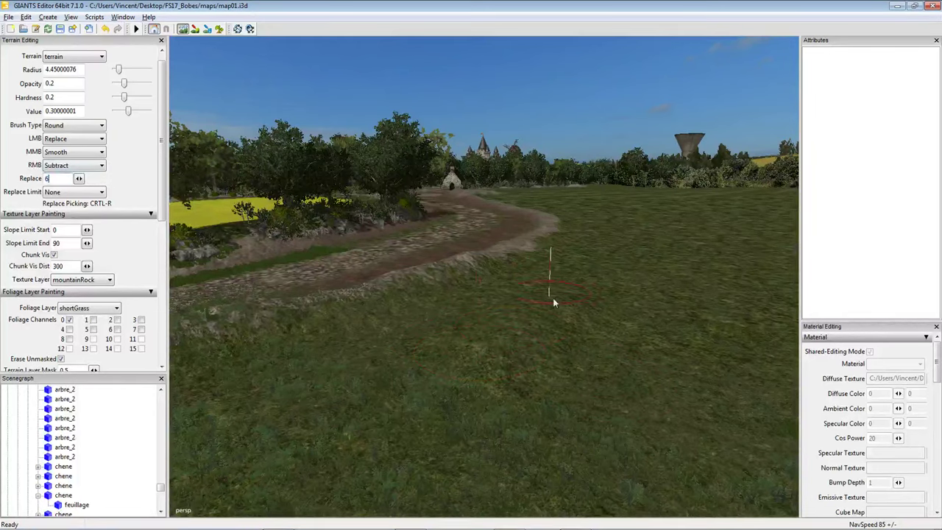
Smooth the grass edge behind the rocky bank along the track and around its bend, using brush radii of about 4.2 and 4.95.
mouse_move(524, 300)
middle_mouse_down()
mouse_move(563, 317)
mouse_move(562, 332)
mouse_move(456, 399)
mouse_move(406, 412)
mouse_move(445, 401)
middle_mouse_up()
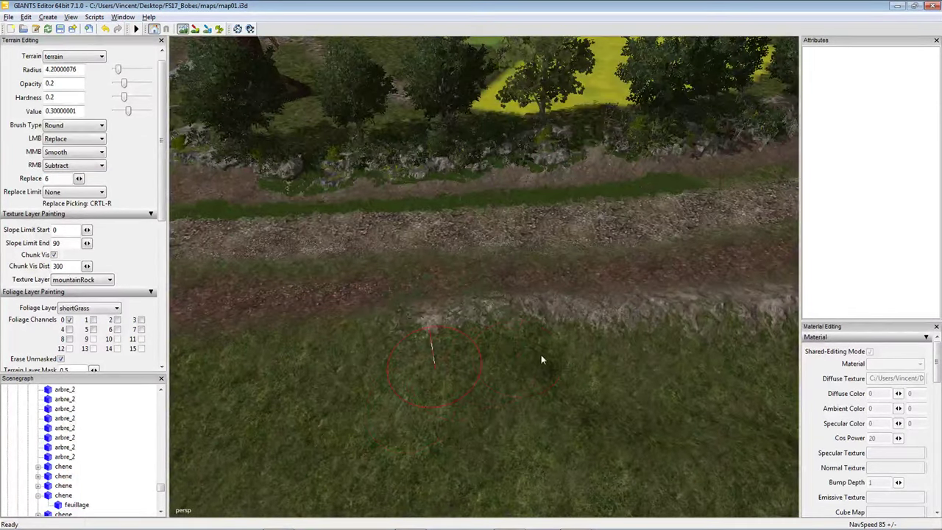
middle_click_drag(637, 356, 378, 336)
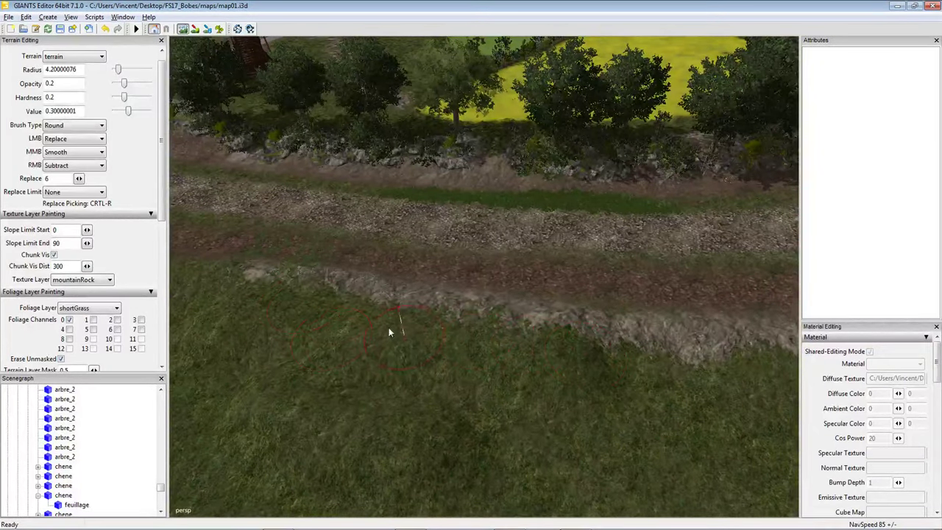
mouse_move(572, 347)
middle_mouse_down()
mouse_move(555, 358)
mouse_move(393, 330)
middle_mouse_up()
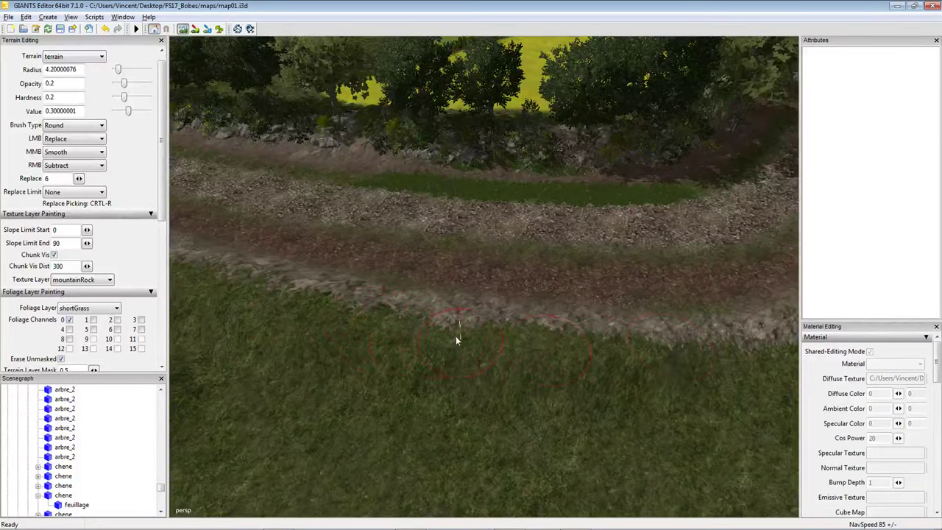
middle_click_drag(457, 338, 324, 342)
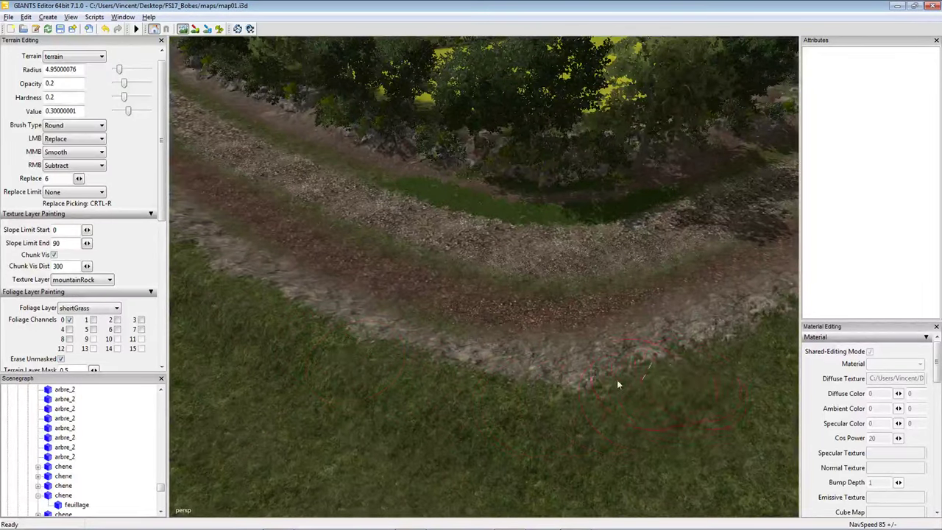
middle_click_drag(617, 380, 518, 383)
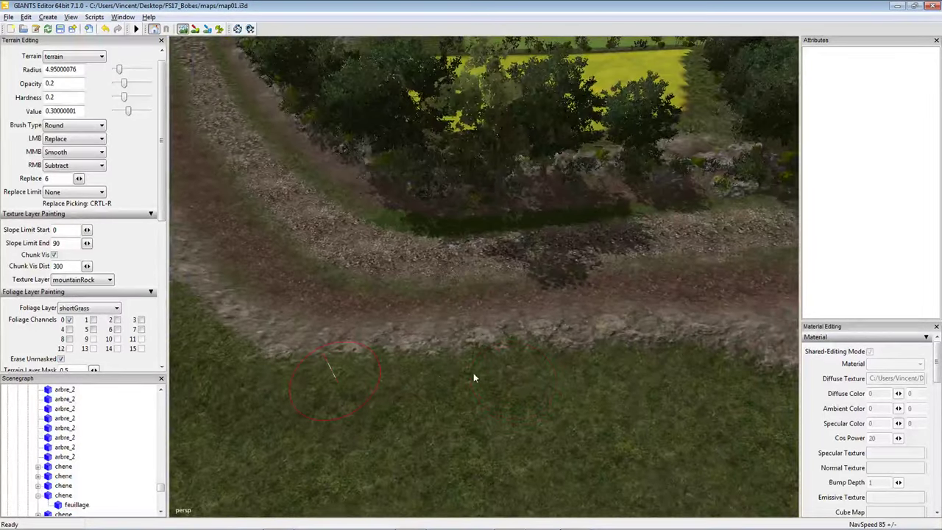
Set the Replace value to 8 and even out the grass slope beside the track's rocky edge.
middle_click_drag(600, 361, 550, 339)
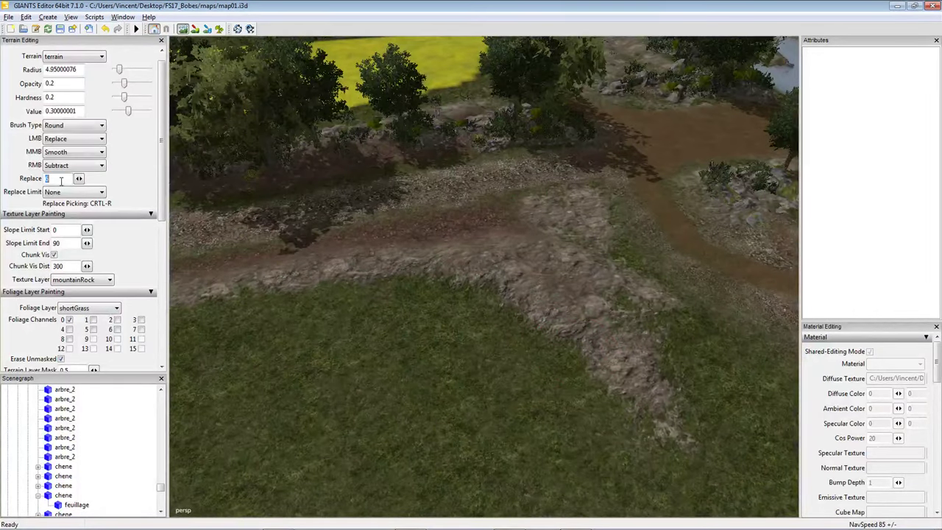
mouse_move(456, 345)
left_mouse_down()
mouse_move(619, 447)
mouse_move(584, 366)
left_mouse_up()
right_click(450, 292)
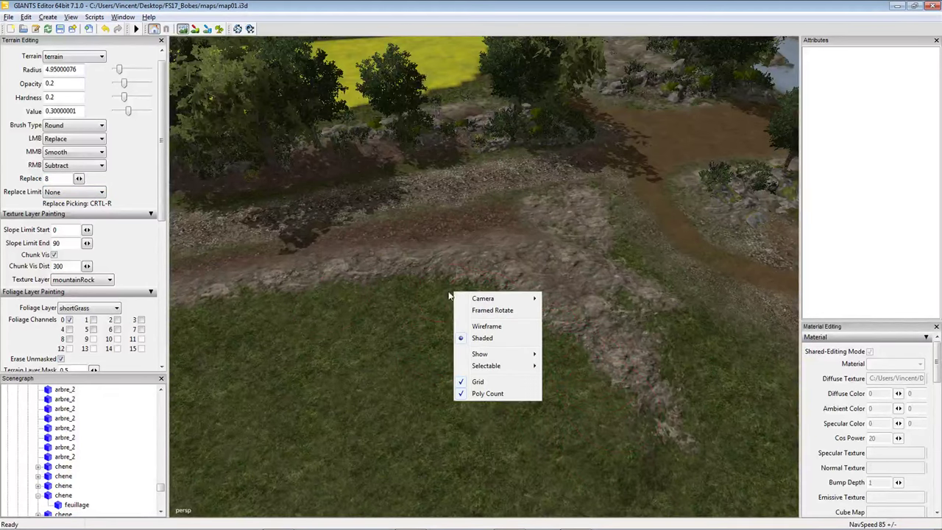
mouse_move(385, 291)
middle_mouse_down()
mouse_move(440, 292)
mouse_move(580, 343)
mouse_move(414, 276)
mouse_move(385, 319)
mouse_move(576, 348)
middle_mouse_up()
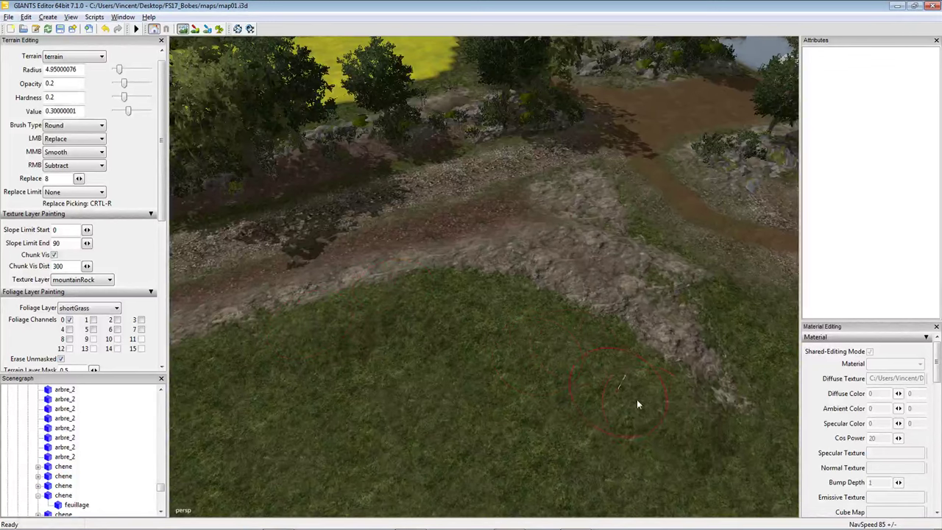
middle_click_drag(452, 339, 477, 318)
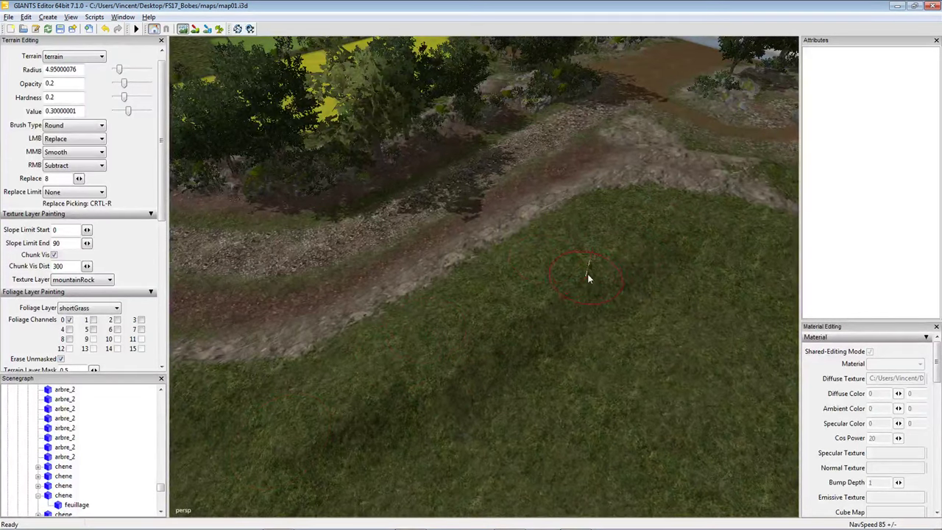
Enlarge the brush radius to about 8.2 and even out the grass slope along the bend in the track.
scroll(421, 403, "down", 5)
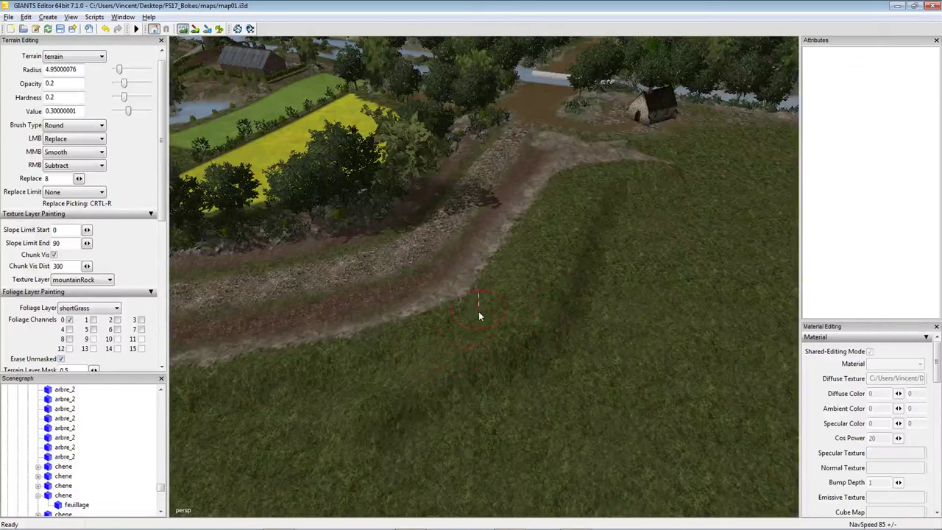
scroll(387, 389, "down", 3)
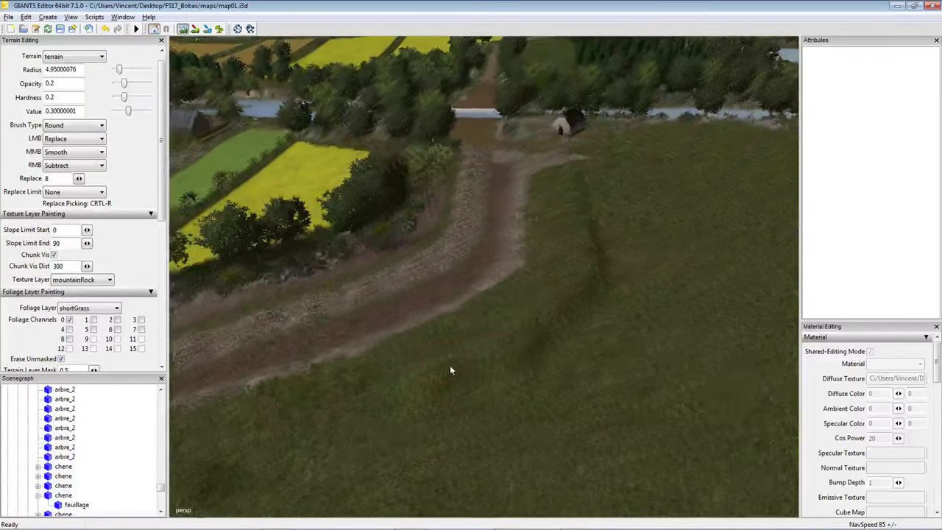
scroll(450, 370, "up", 1, "ctrl")
scroll(508, 330, "up", 1, "ctrl")
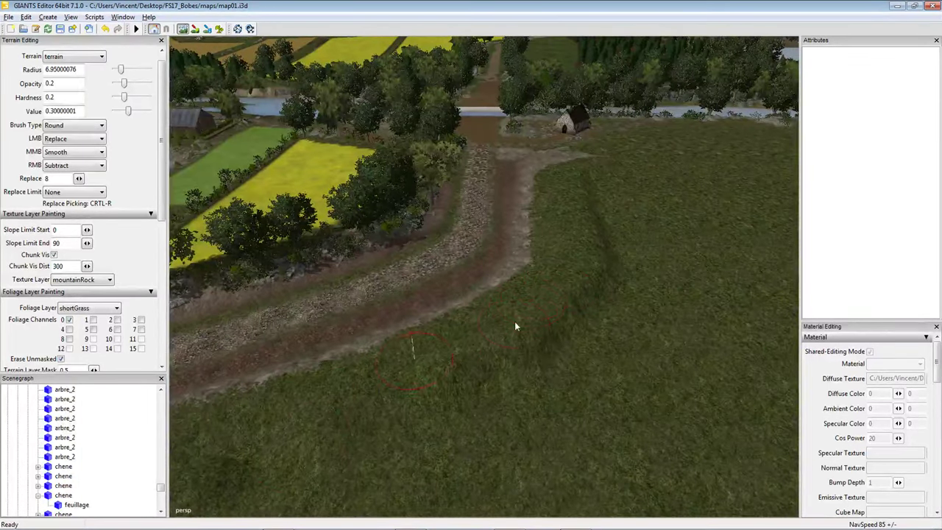
scroll(434, 386, "down", 2)
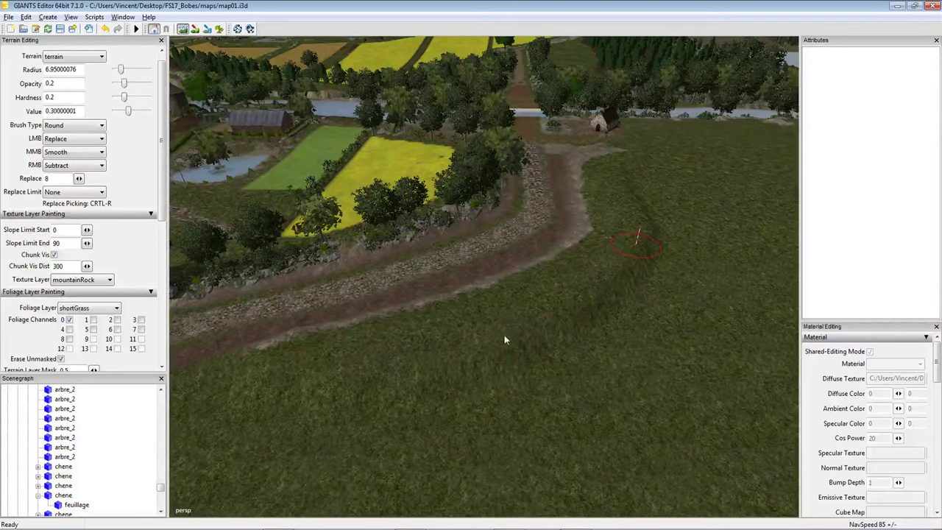
mouse_move(456, 350)
right_mouse_down()
mouse_move(407, 360)
mouse_move(437, 358)
mouse_move(426, 364)
mouse_move(568, 265)
right_mouse_up()
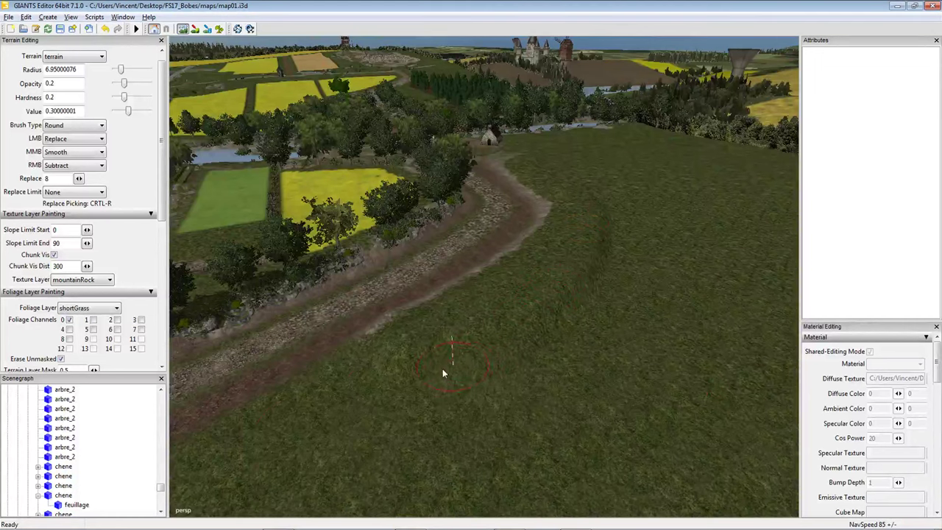
right_click_drag(404, 388, 434, 343)
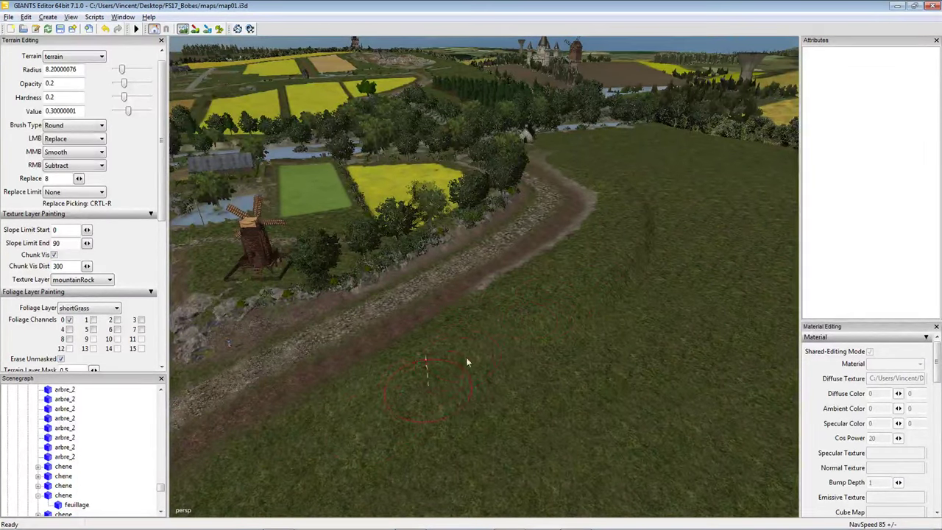
right_click_drag(466, 357, 596, 288)
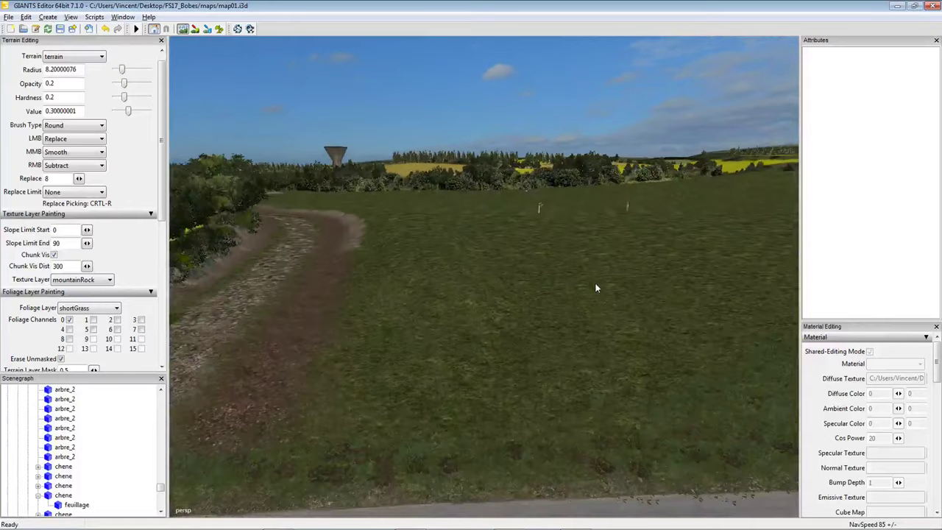
Enlarge the brush radius to about 13.45 and even out the grass field in front of the chapel.
key("w")
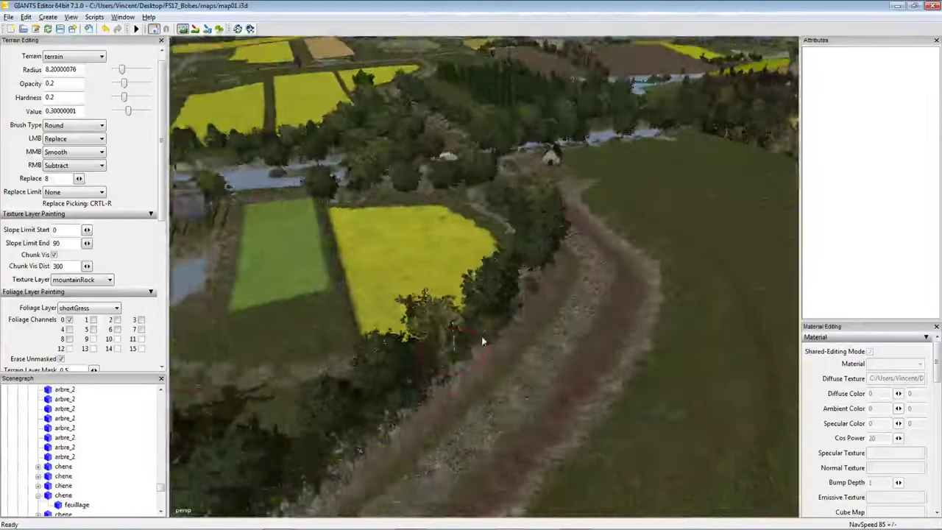
right_click_drag(481, 336, 379, 315)
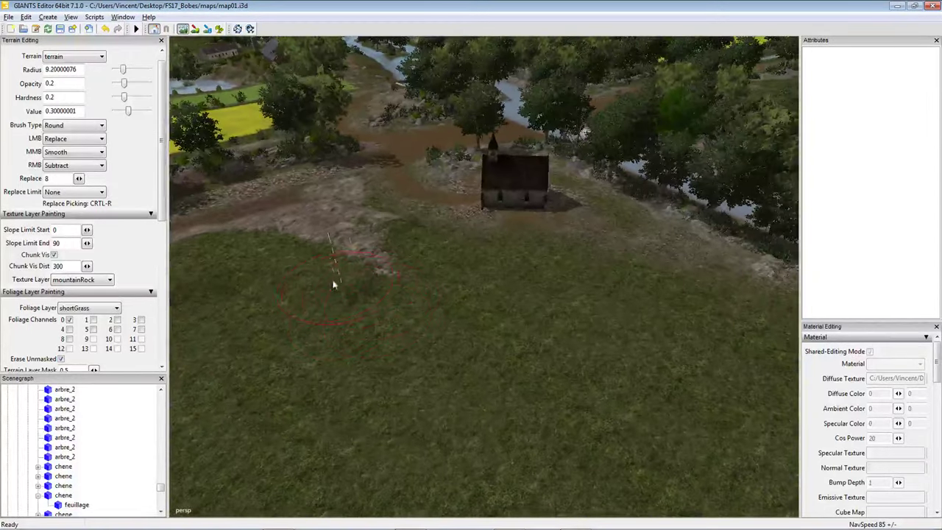
scroll(473, 319, "down", 3)
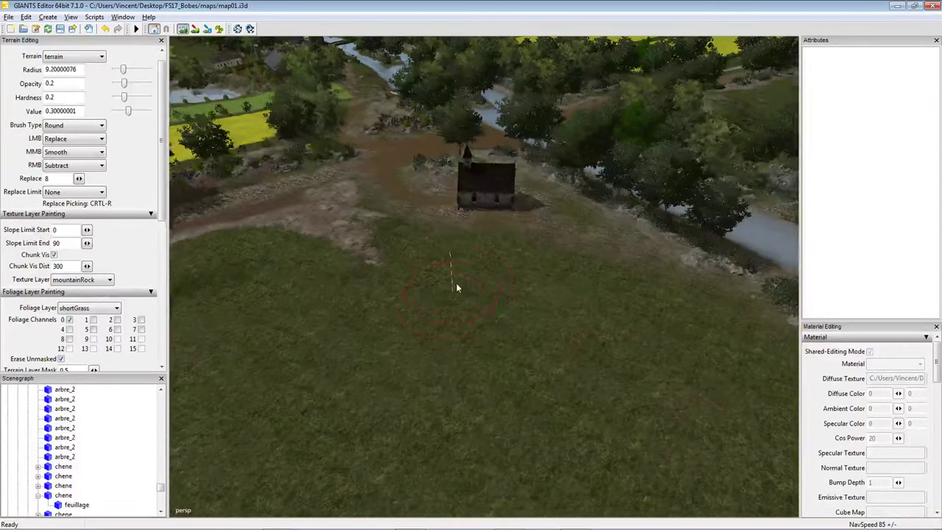
scroll(456, 287, "up", 1, "ctrl")
scroll(537, 309, "down", 2)
right_click_drag(536, 309, 415, 280)
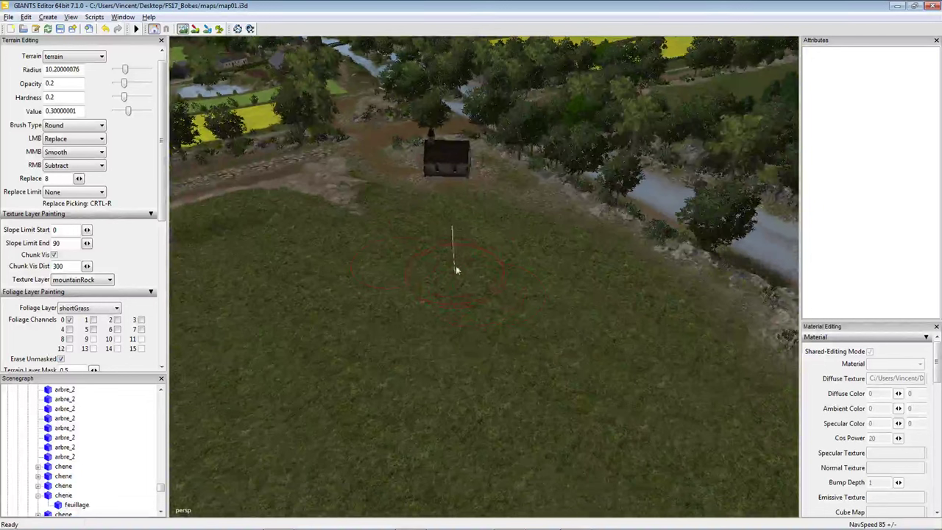
mouse_move(460, 307)
right_mouse_down()
mouse_move(316, 377)
mouse_move(431, 290)
mouse_move(474, 219)
right_mouse_up()
scroll(317, 377, "up", 2, "ctrl")
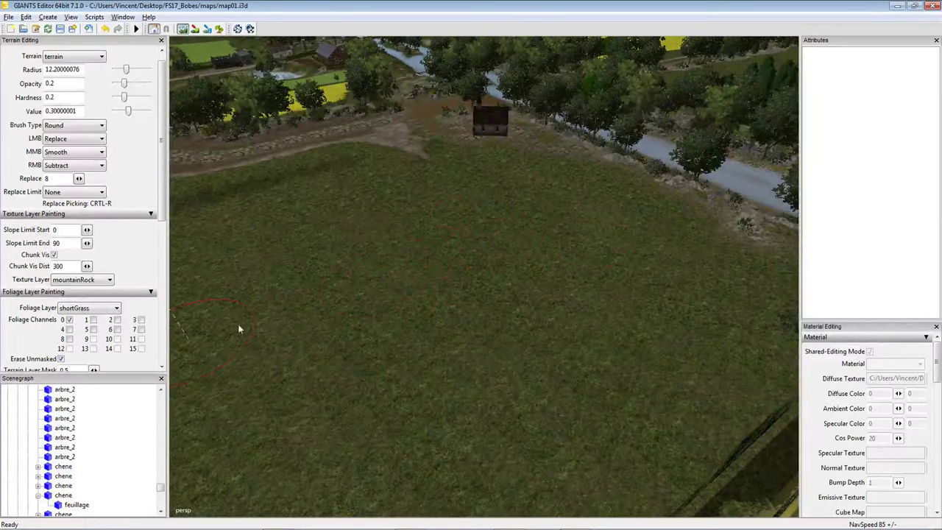
scroll(479, 225, "up", 1, "ctrl")
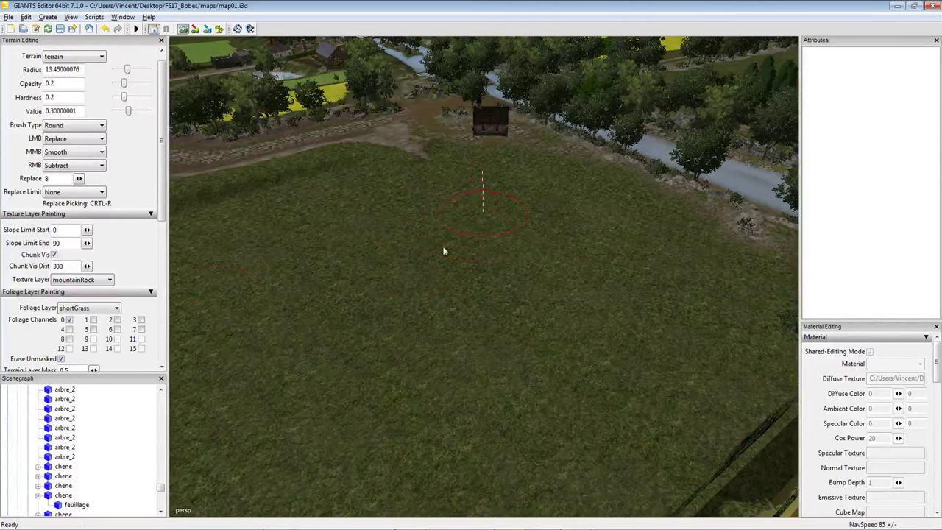
Enlarge the brush radius to about 16.2 and even out the open grass between the chapel and the track bend.
right_click_drag(410, 253, 505, 198)
mouse_move(307, 302)
right_mouse_down()
mouse_move(423, 257)
mouse_move(456, 263)
mouse_move(370, 243)
mouse_move(454, 243)
right_mouse_up()
scroll(456, 263, "up", 1, "ctrl")
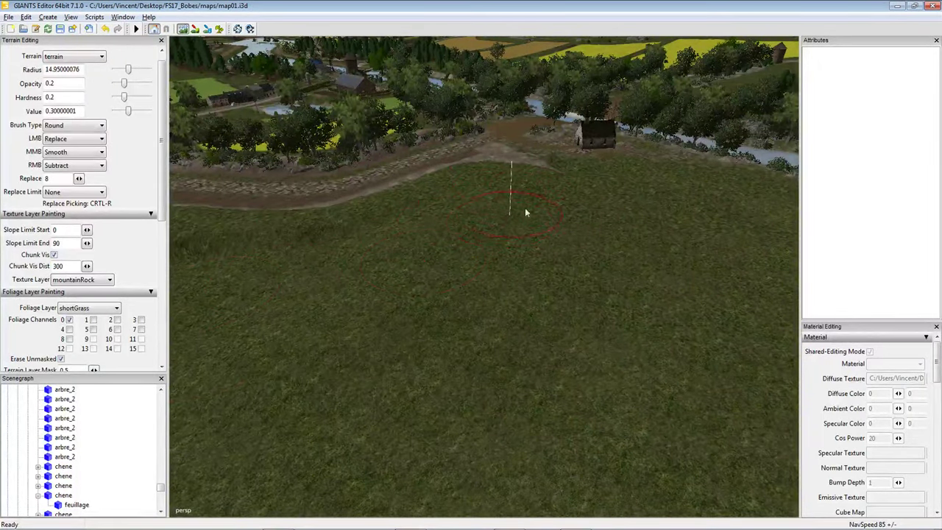
mouse_move(361, 327)
right_mouse_down()
mouse_move(479, 270)
mouse_move(516, 221)
right_mouse_up()
scroll(515, 221, "up", 1, "ctrl")
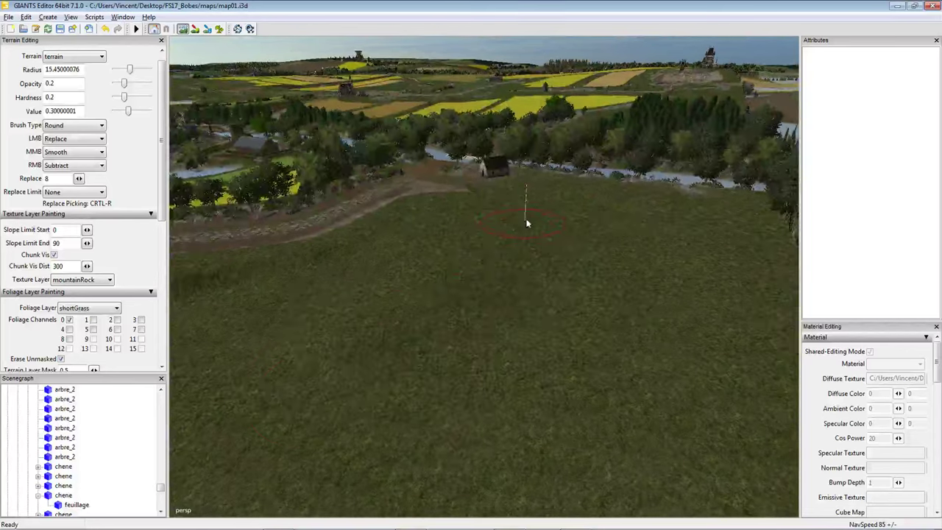
right_click_drag(431, 291, 509, 273)
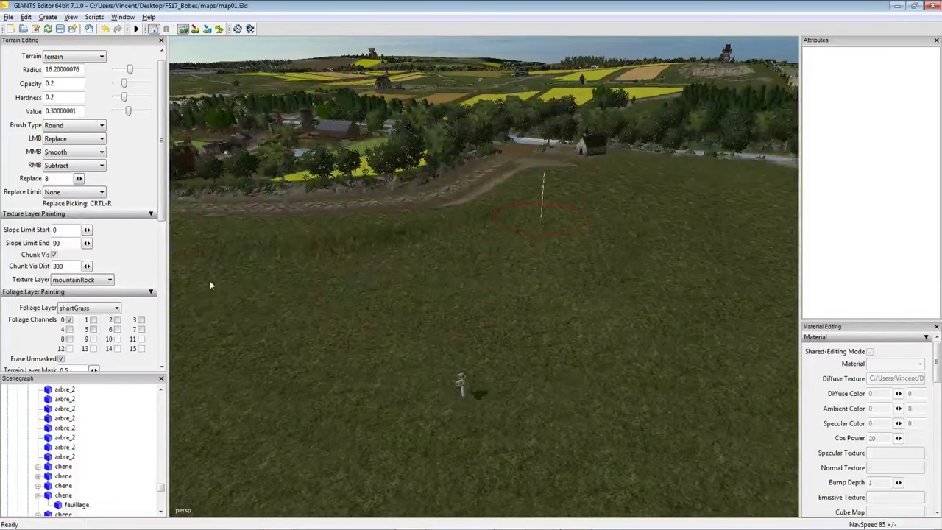
Even out the wide middle of the grass field with broad strokes at the same brush size.
right_click_drag(464, 238, 577, 240)
right_click_drag(271, 281, 508, 242)
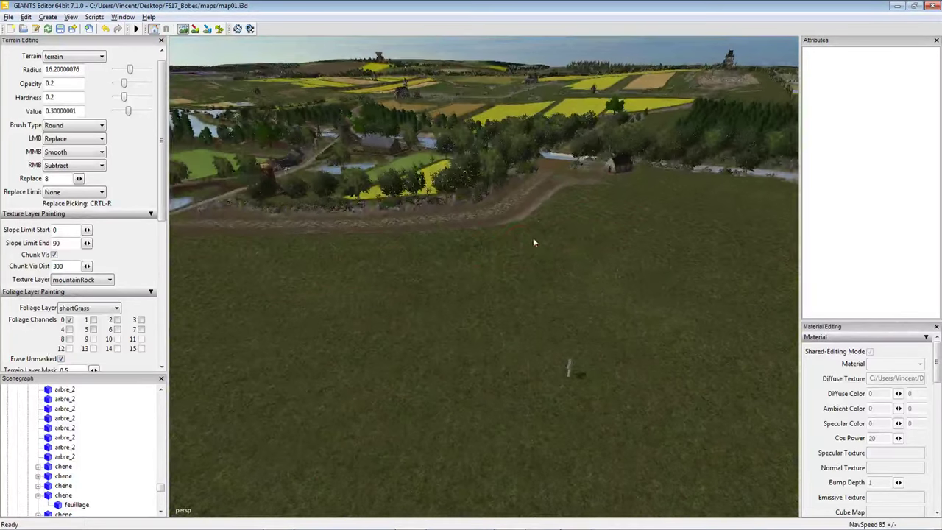
right_click_drag(479, 272, 567, 224)
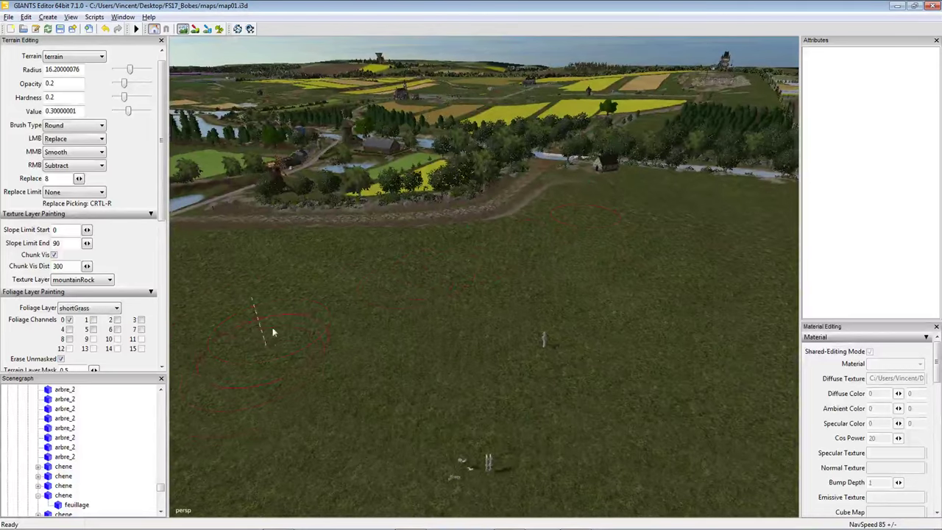
scroll(413, 265, "down", 2)
scroll(417, 274, "down", 1)
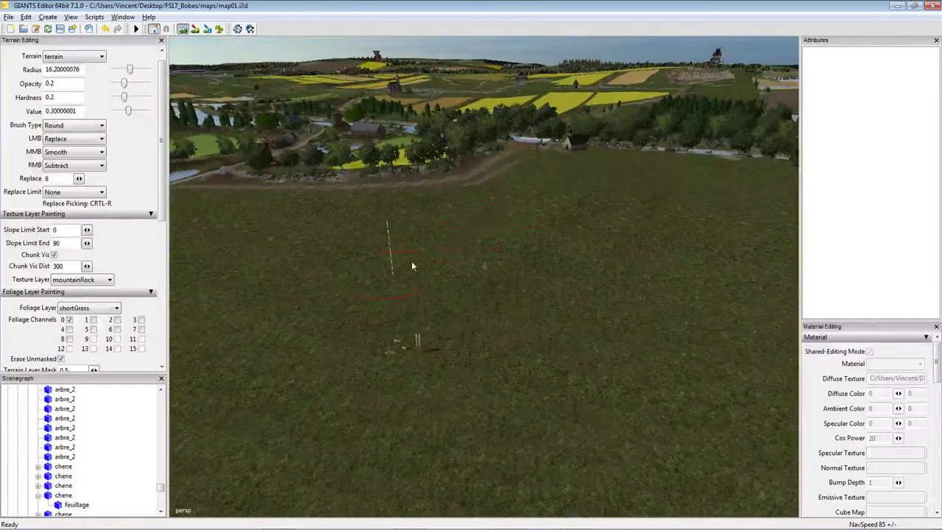
right_click_drag(255, 379, 527, 211)
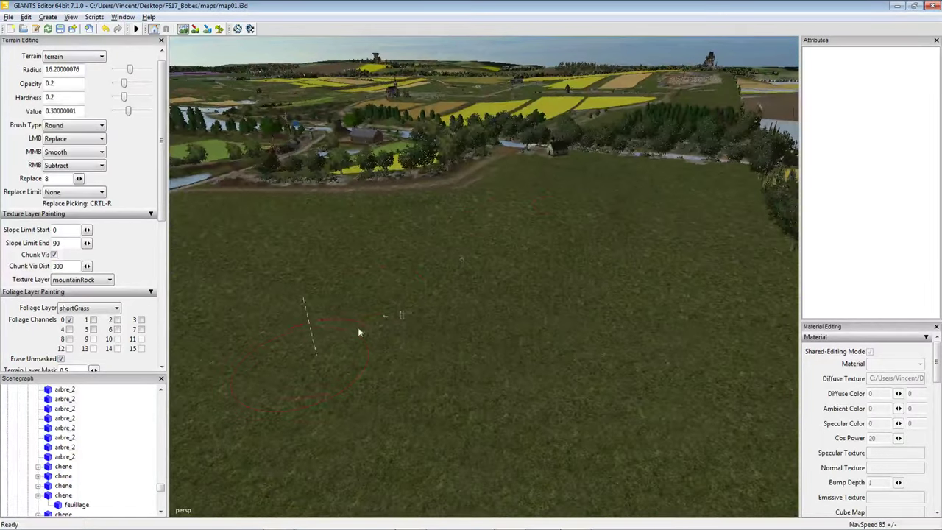
right_click_drag(359, 333, 549, 224)
right_click_drag(333, 306, 433, 210)
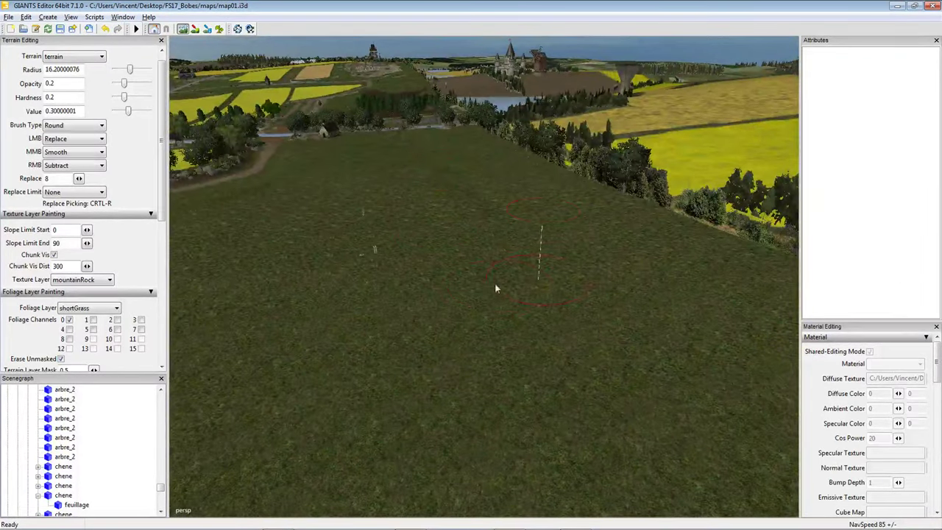
right_click_drag(495, 288, 465, 244)
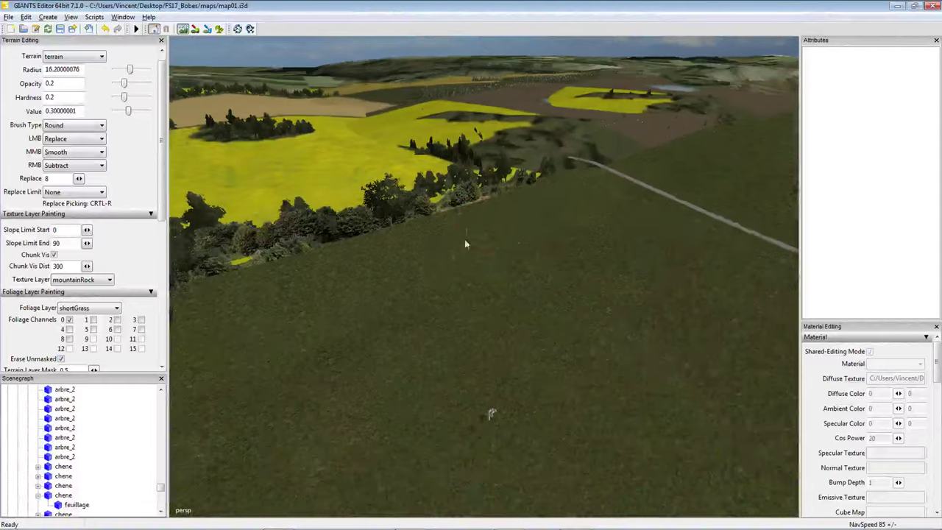
scroll(501, 193, "up", 3, "shift")
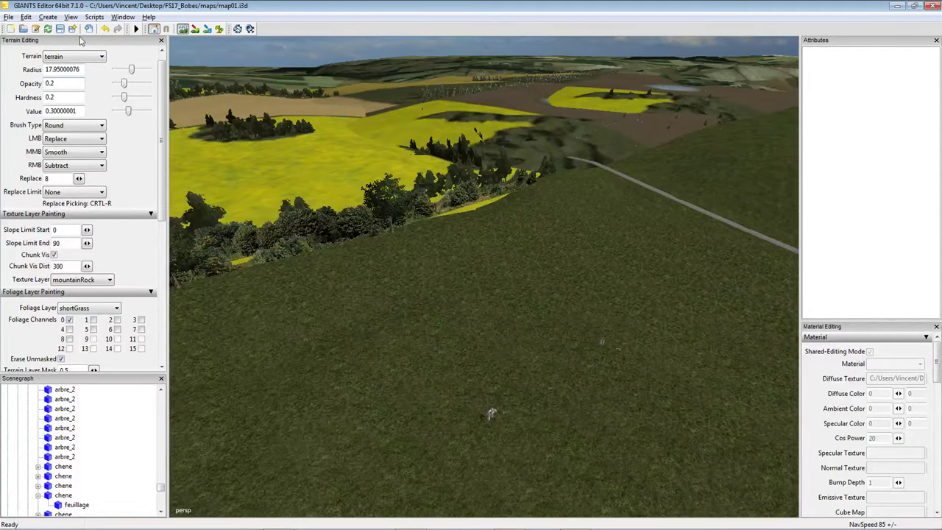
left_click(107, 29)
Set the primary brush action to Add and reshape the grass along the hedgerow with a radius of about 19.2.
left_click(71, 139)
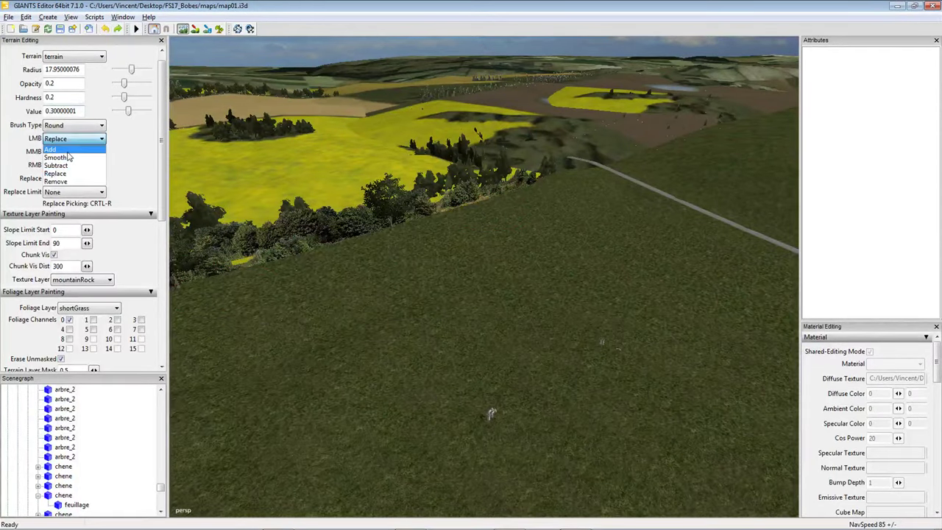
left_click(59, 148)
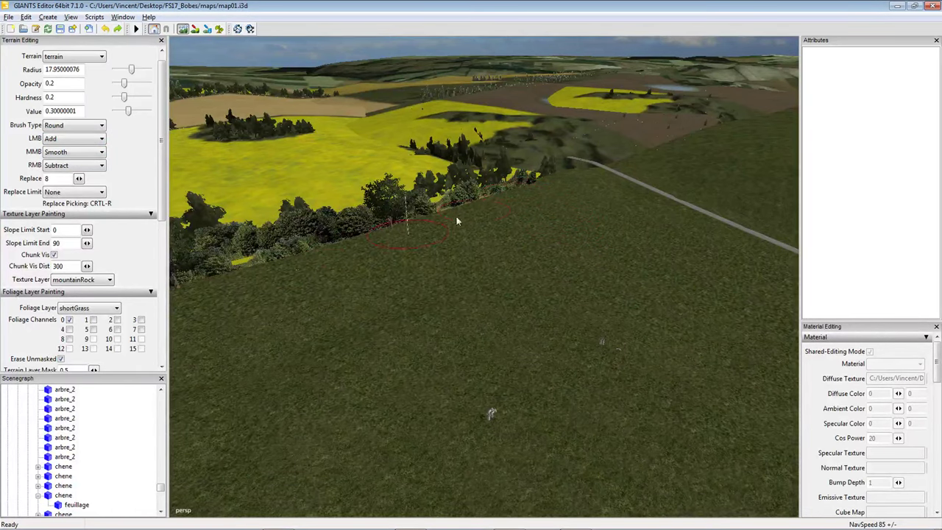
key("w")
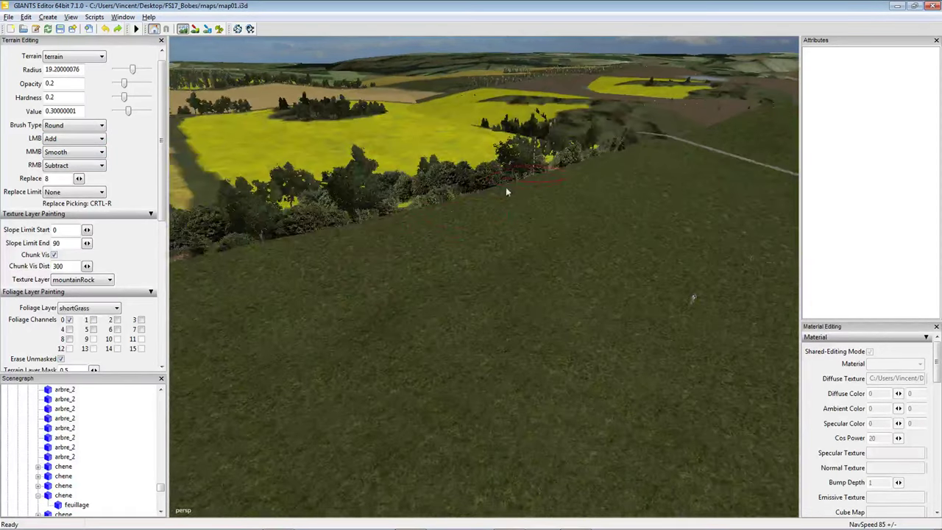
key("s")
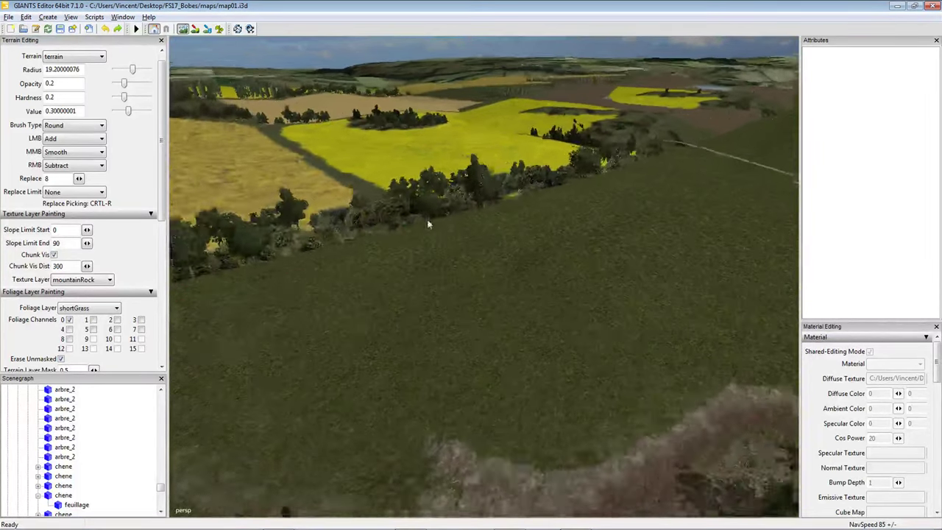
key("a")
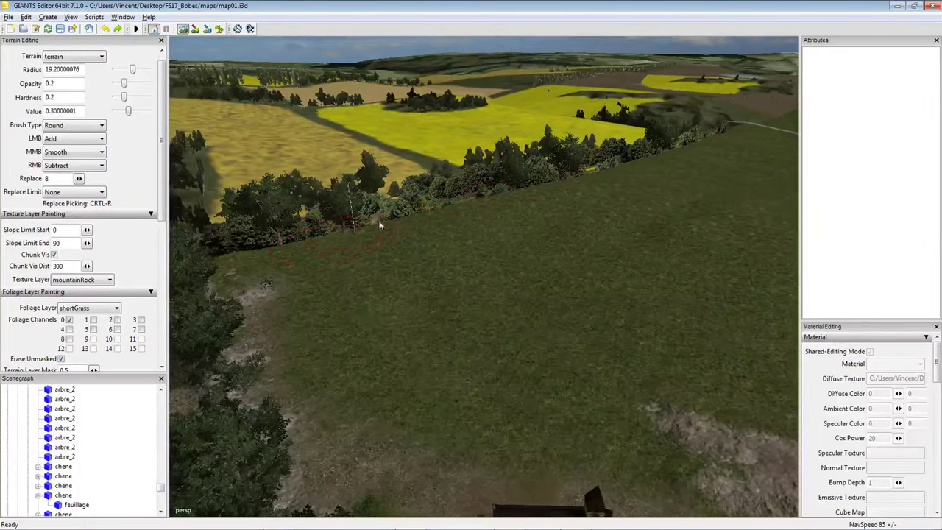
key("a")
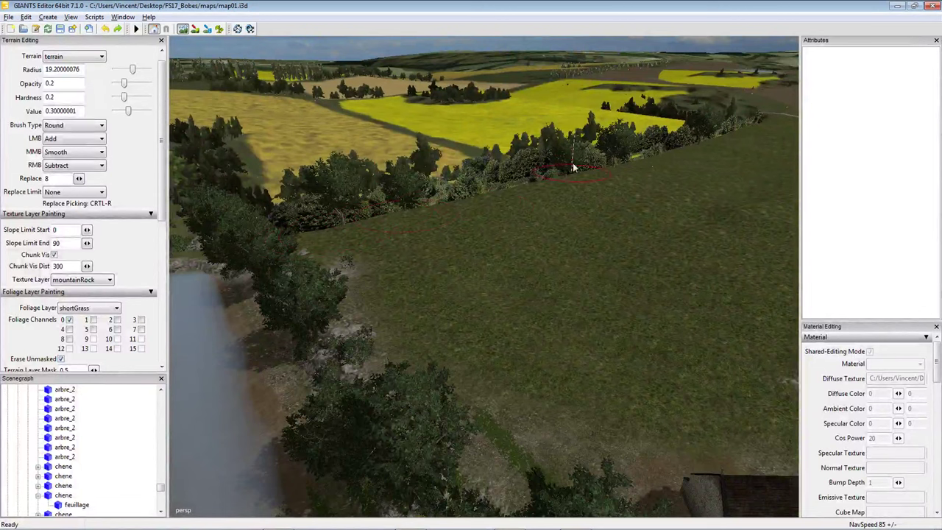
key("w")
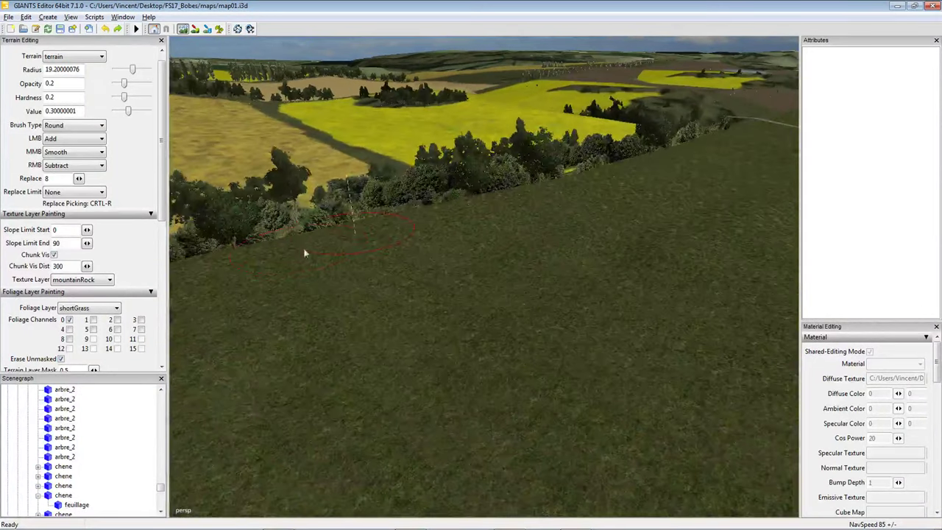
Reshape the grass field between the hedgerow and the dirt path, reducing the brush radius to about 14.7 at the path's edge.
key("w")
key("s")
key("w")
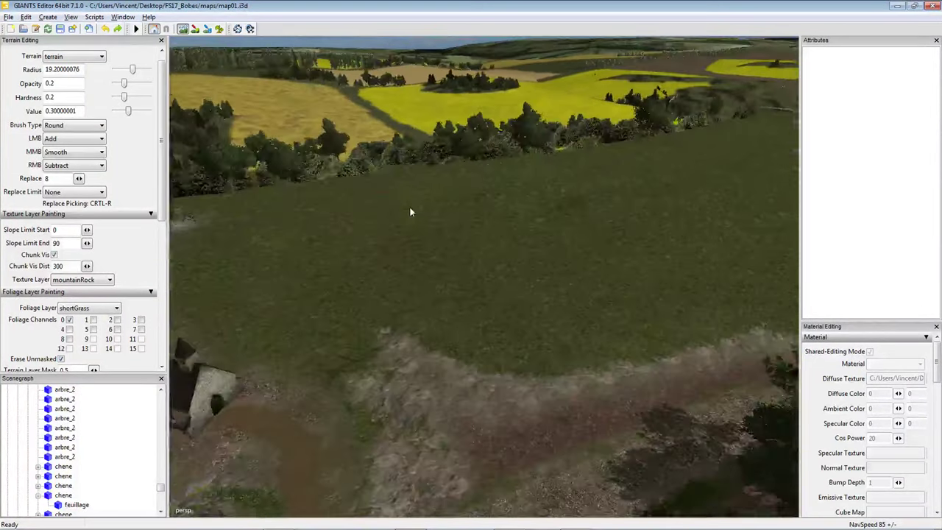
mouse_move(351, 249)
right_mouse_down()
mouse_move(439, 248)
mouse_move(304, 280)
mouse_move(337, 283)
mouse_move(466, 208)
mouse_move(500, 211)
mouse_move(455, 229)
mouse_move(474, 197)
mouse_move(423, 238)
mouse_move(482, 213)
mouse_move(515, 231)
mouse_move(490, 252)
mouse_move(454, 257)
mouse_move(488, 236)
right_mouse_up()
key("w")
mouse_move(488, 236)
left_mouse_down()
mouse_move(467, 249)
mouse_move(475, 253)
left_mouse_up()
mouse_move(499, 277)
right_mouse_down()
mouse_move(448, 268)
mouse_move(480, 248)
mouse_move(540, 255)
mouse_move(483, 262)
right_mouse_up()
scroll(547, 256, "down", 4, "ctrl")
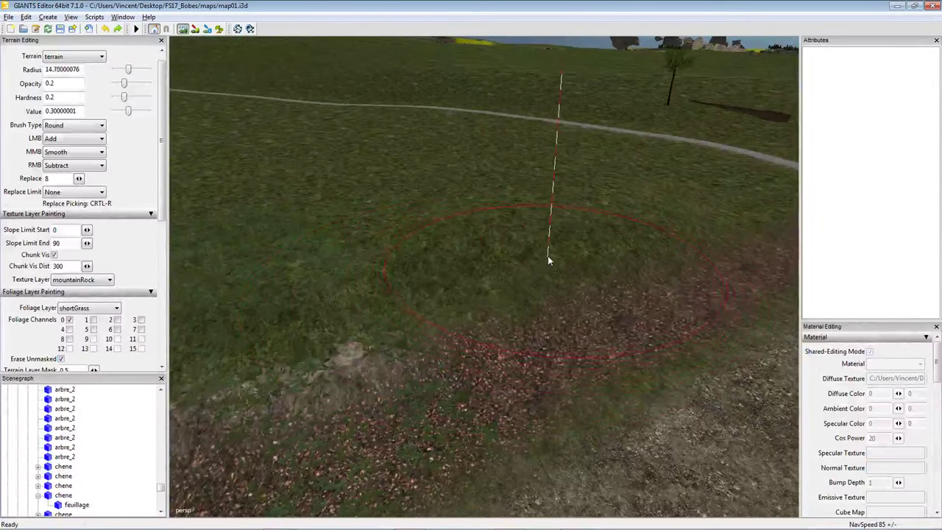
Switch to terrain texture painting with radius about 4.2 and value 0.1, and paint mountainRock on the grassy end of the bank.
left_click(195, 29)
right_click_drag(389, 199, 456, 323)
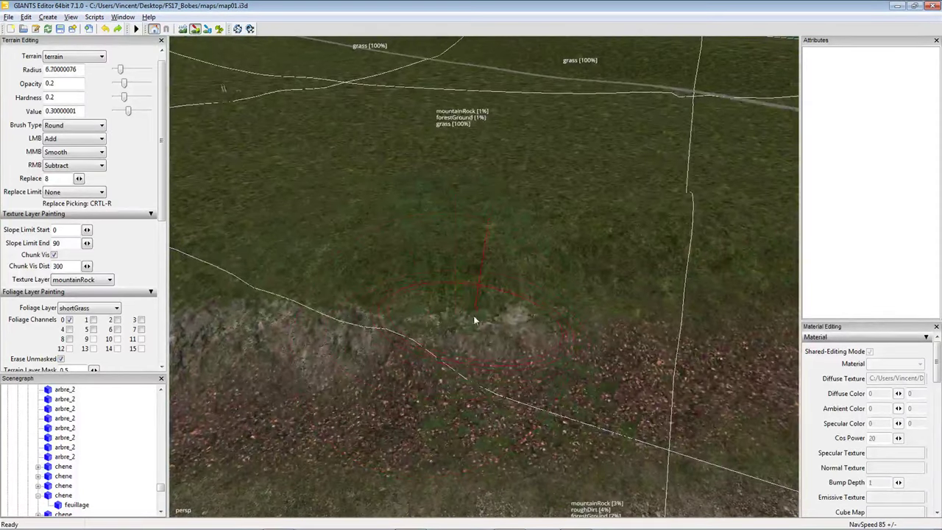
scroll(475, 321, "down", 2, "ctrl")
left_click_drag(128, 115, 123, 115)
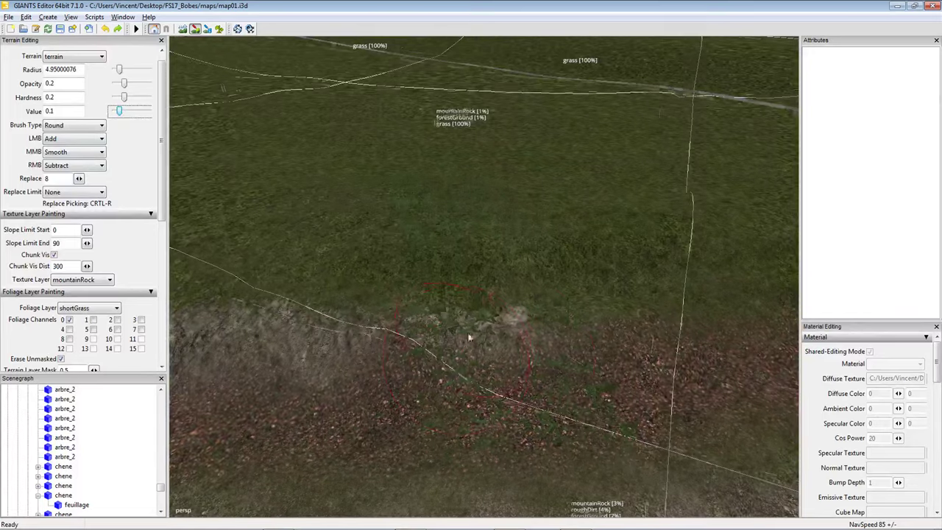
scroll(499, 320, "up", 2)
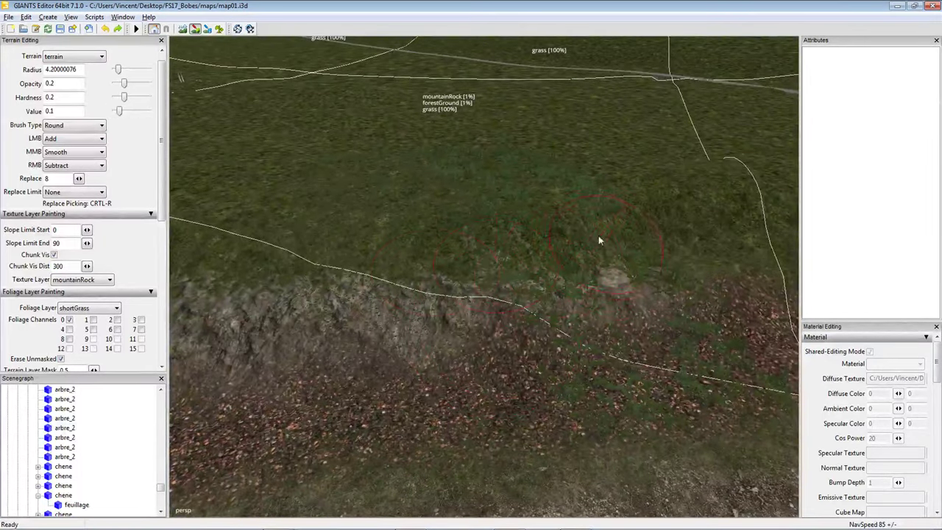
Paint mountainRock along the upper edge of the bank where the grass field meets the dirt path.
scroll(599, 240, "down", 3)
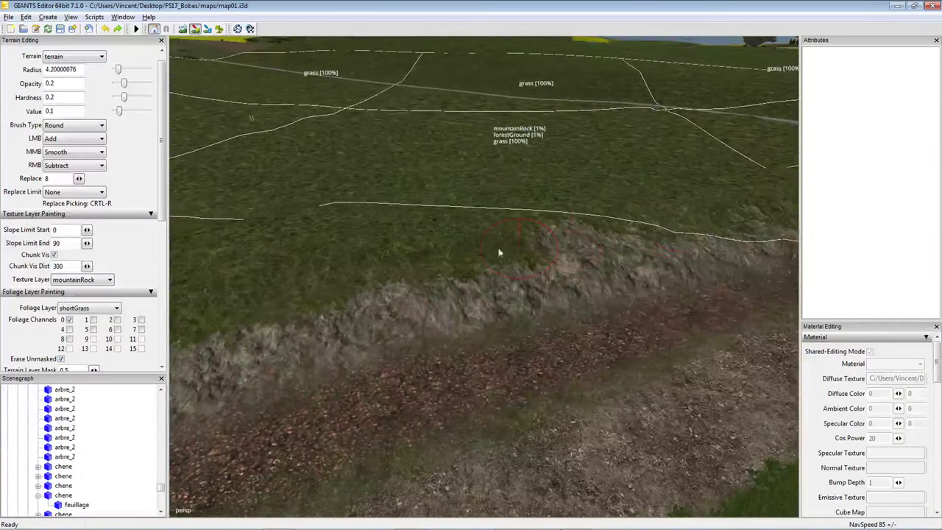
scroll(444, 263, "down", 3)
scroll(400, 274, "up", 2)
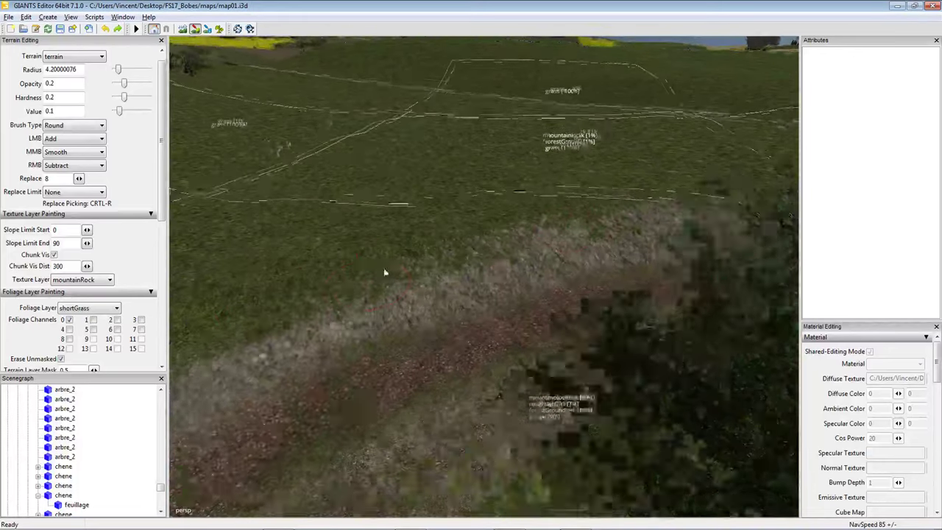
scroll(390, 287, "up", 2)
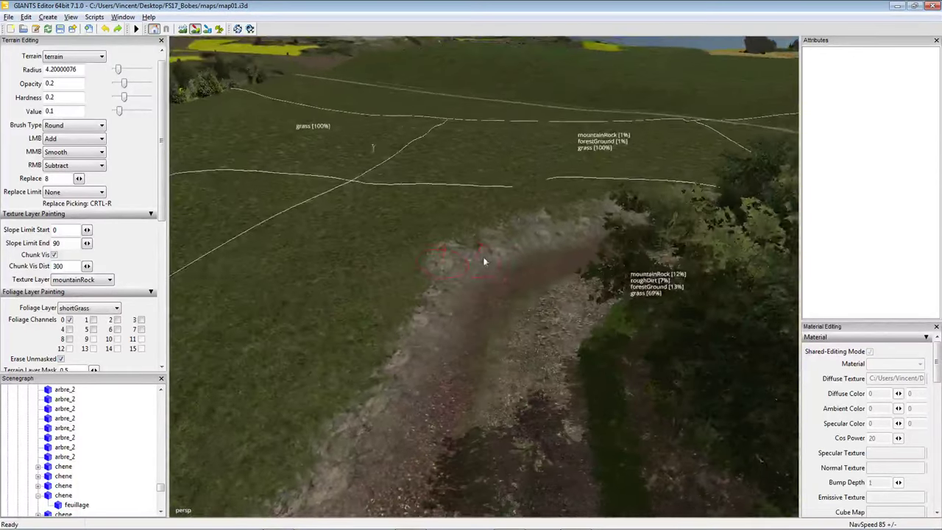
scroll(450, 254, "up", 3)
scroll(418, 343, "down", 3)
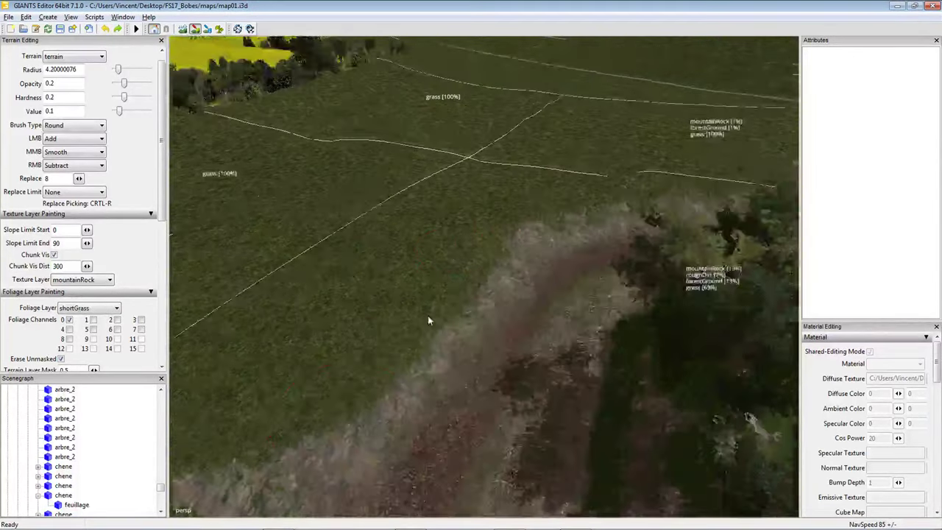
scroll(463, 273, "up", 2)
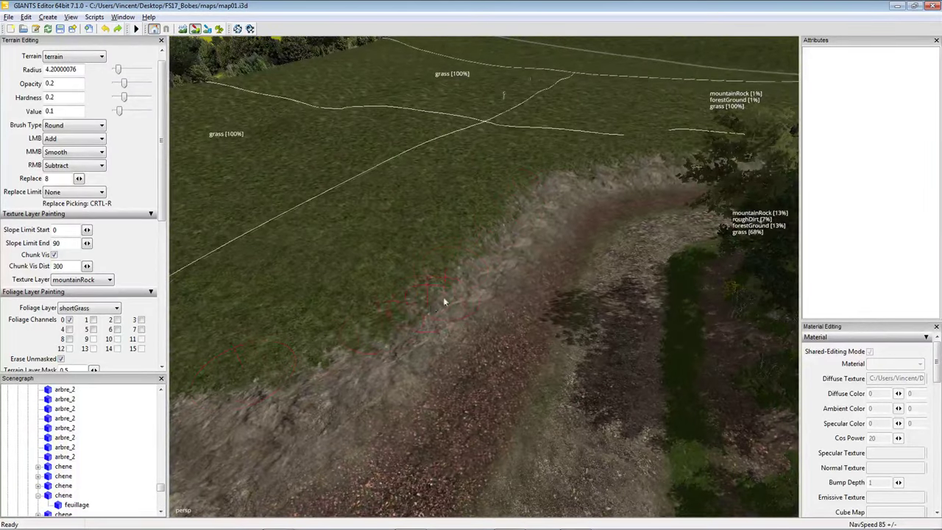
scroll(446, 297, "down", 2)
Extend the mountainRock texture over the grassy corner of the bank near the path junction.
left_click_drag(505, 277, 457, 279)
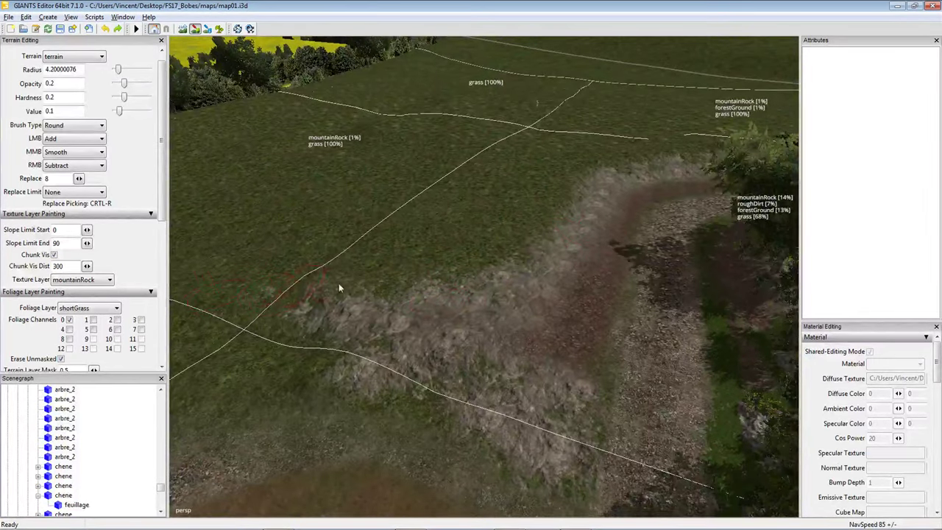
mouse_move(339, 288)
left_mouse_down()
mouse_move(236, 295)
mouse_move(316, 292)
mouse_move(295, 302)
left_mouse_up()
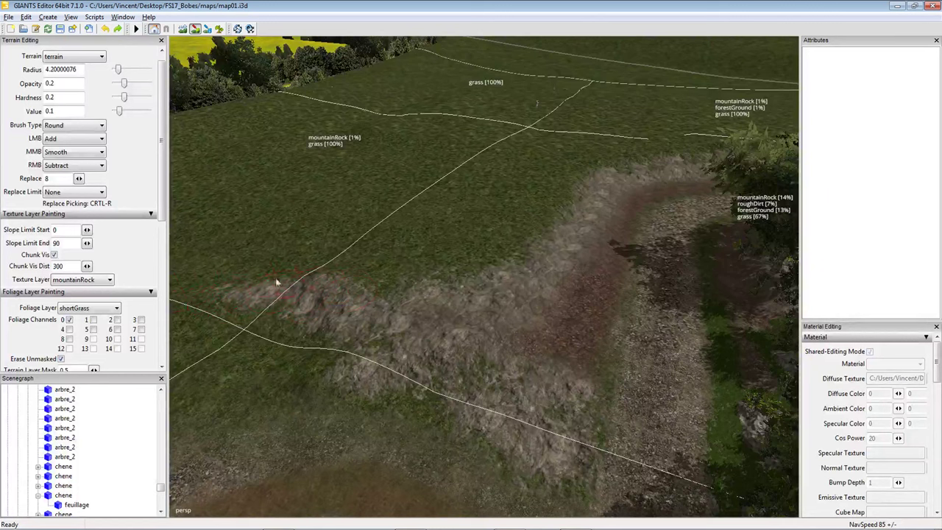
scroll(396, 258, "up", 2)
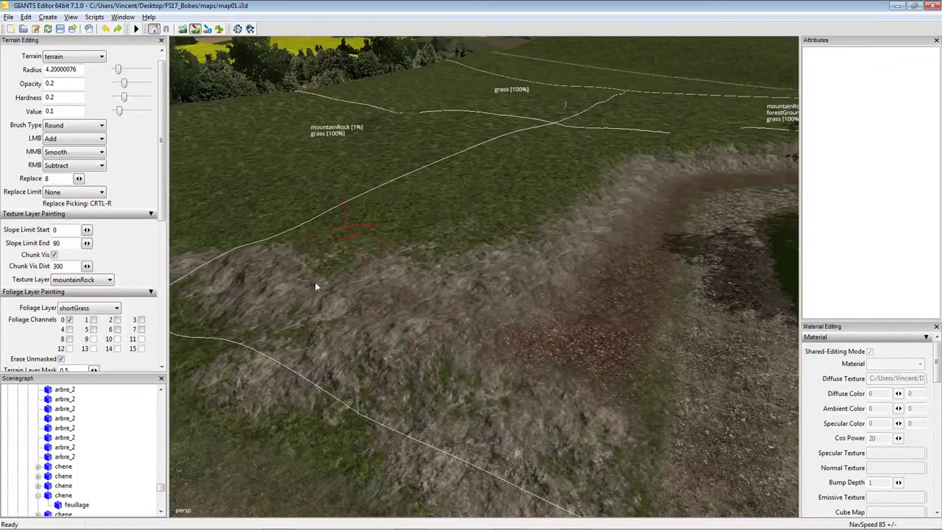
scroll(542, 233, "up", 5)
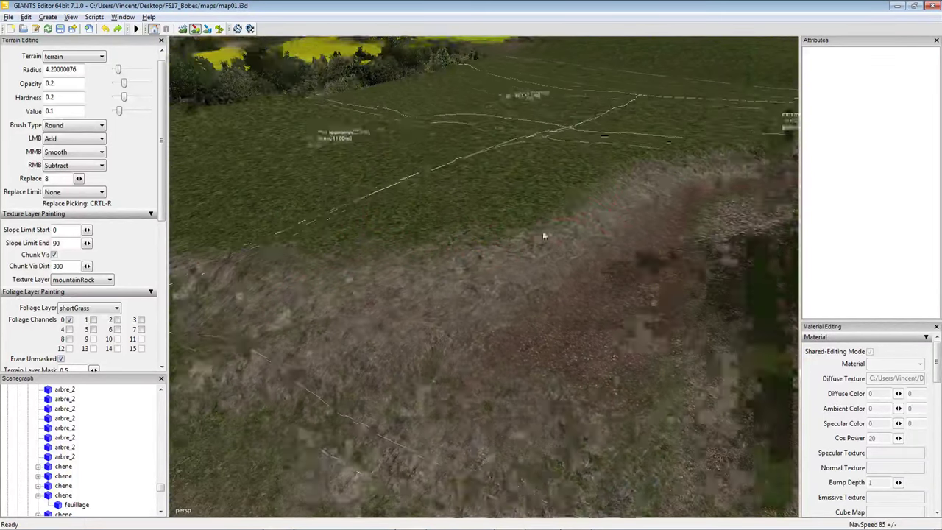
Paint mountainRock on the bank's crest around the path bend and where the bank fades into the leaf-covered ground.
scroll(442, 268, "up", 3)
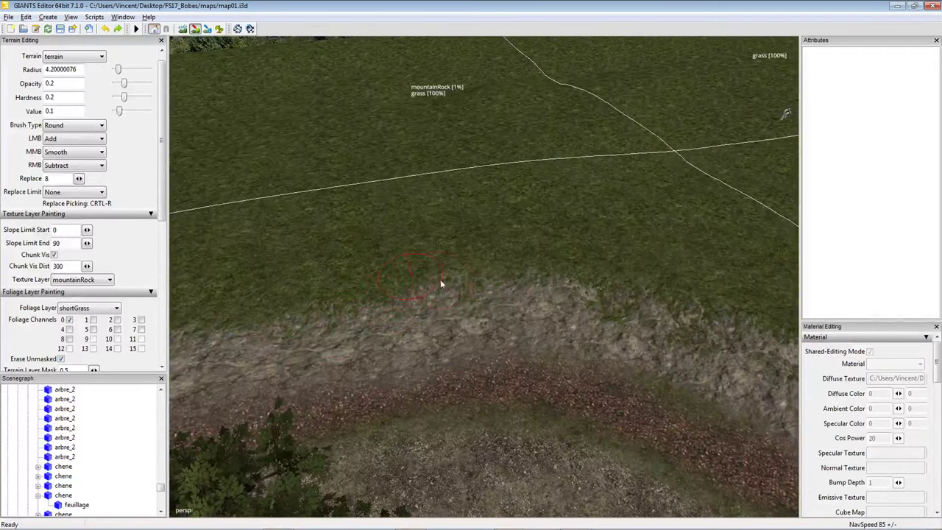
scroll(440, 279, "down", 5)
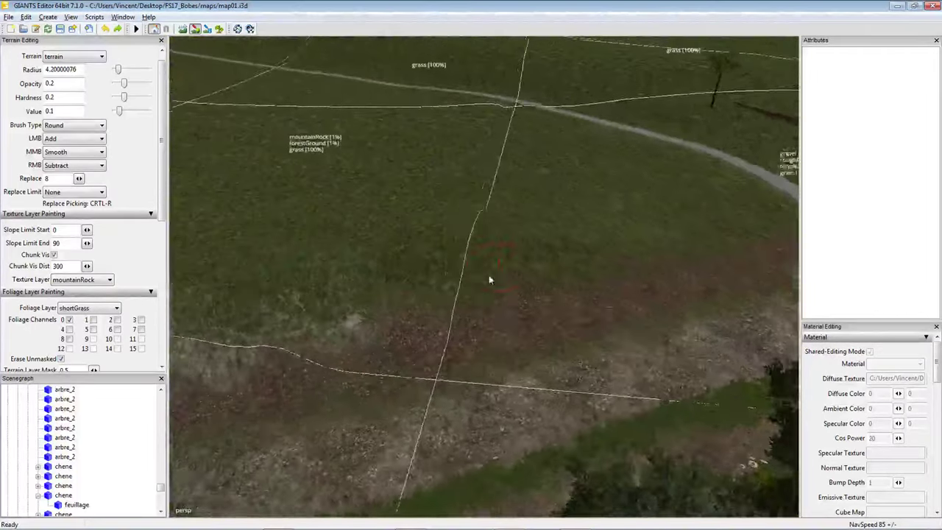
scroll(489, 280, "up", 3)
left_click_drag(409, 298, 471, 293)
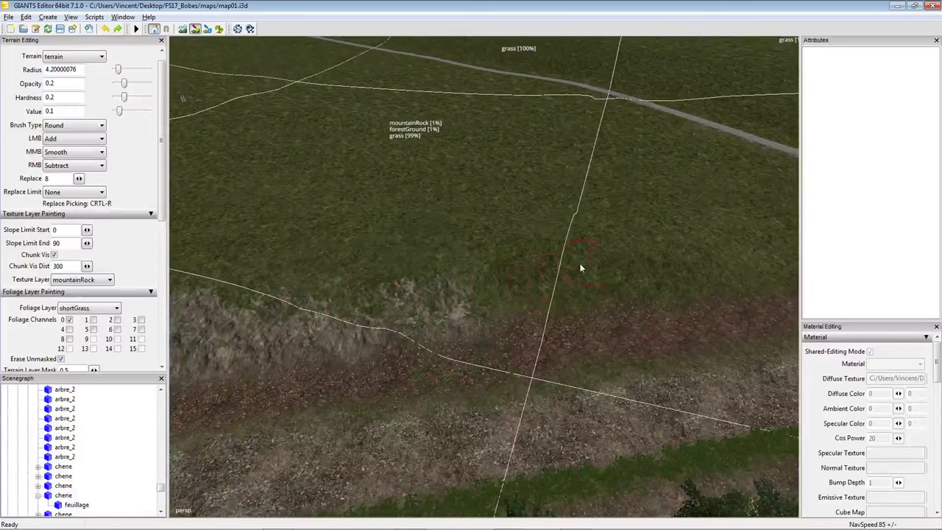
Switch to terrain sculpting and reshape the crest of the rocky bank with a brush radius of about 4.2.
scroll(523, 286, "down", 10)
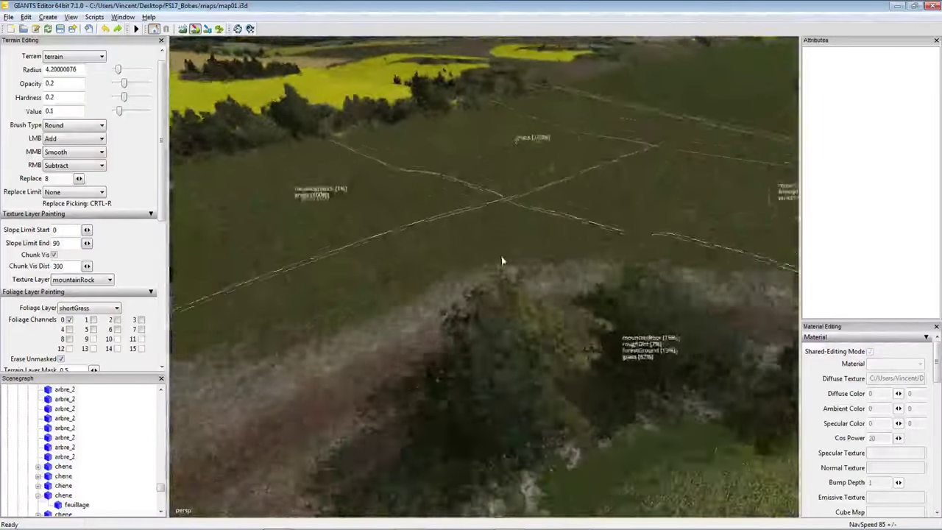
right_click_drag(502, 261, 528, 237)
scroll(529, 236, "up", 8)
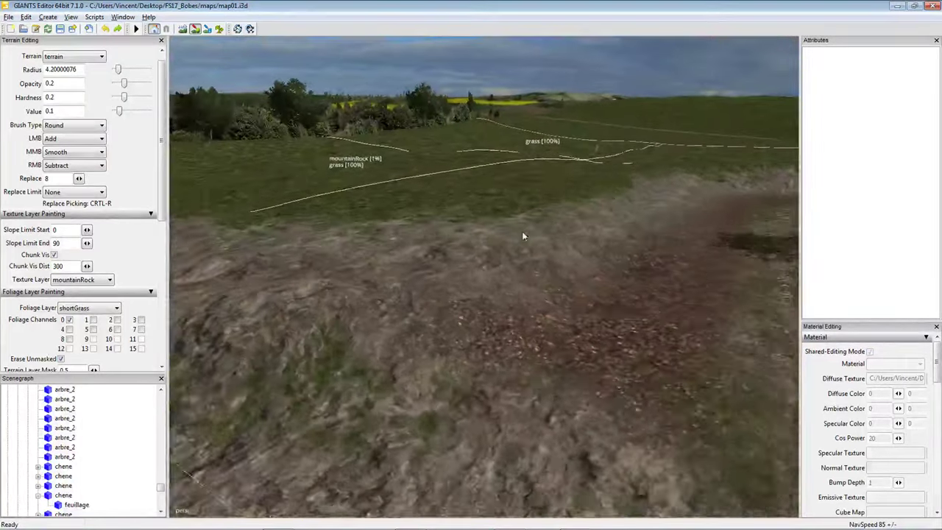
left_click(182, 30)
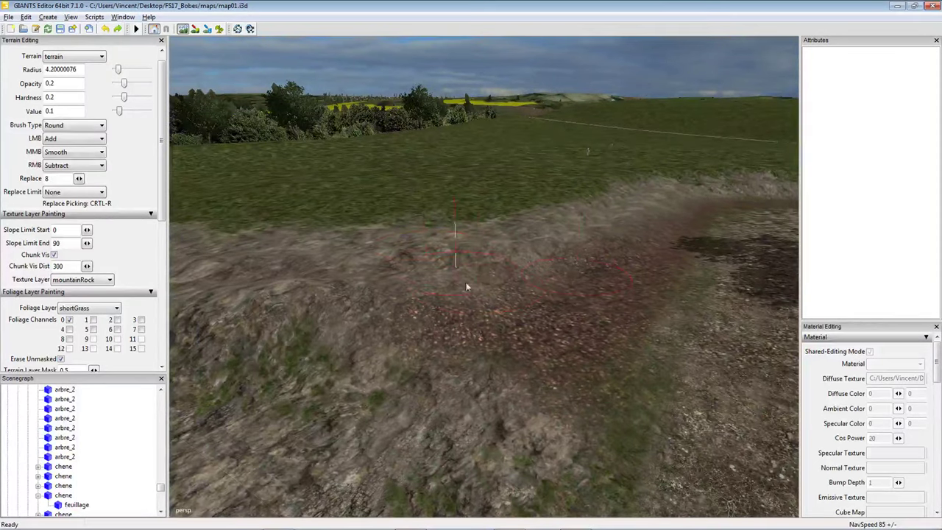
right_click_drag(467, 288, 549, 284)
scroll(548, 283, "up", 10)
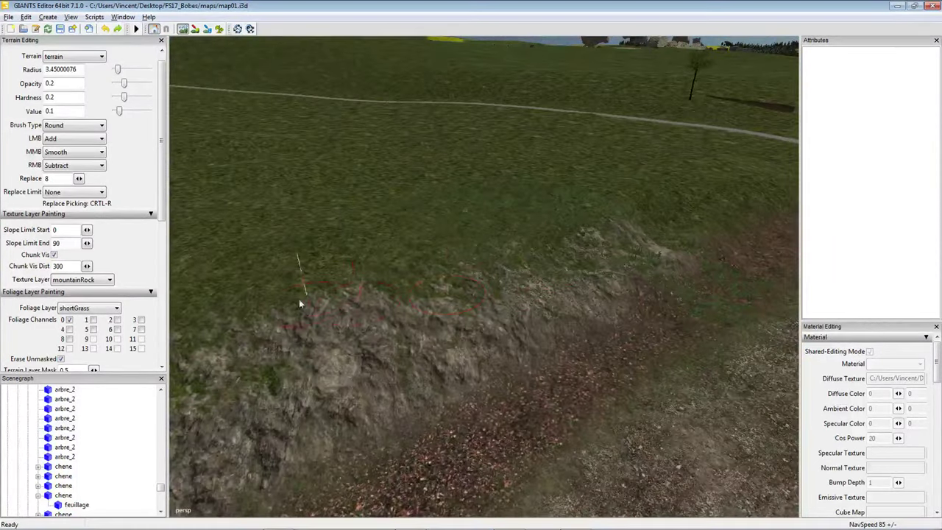
scroll(488, 268, "up", 4)
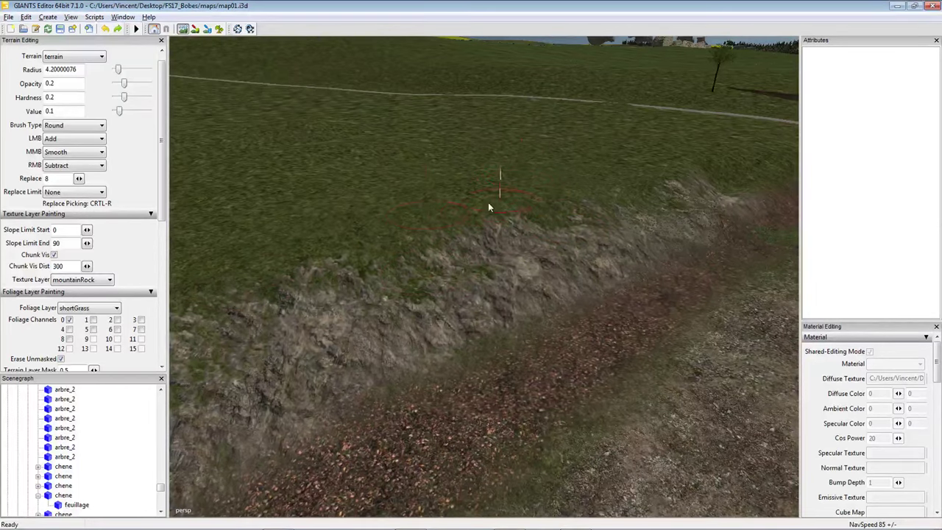
Reshape the rocky bank around the inside of the path bend, enlarging the brush radius to about 5.2.
key("w")
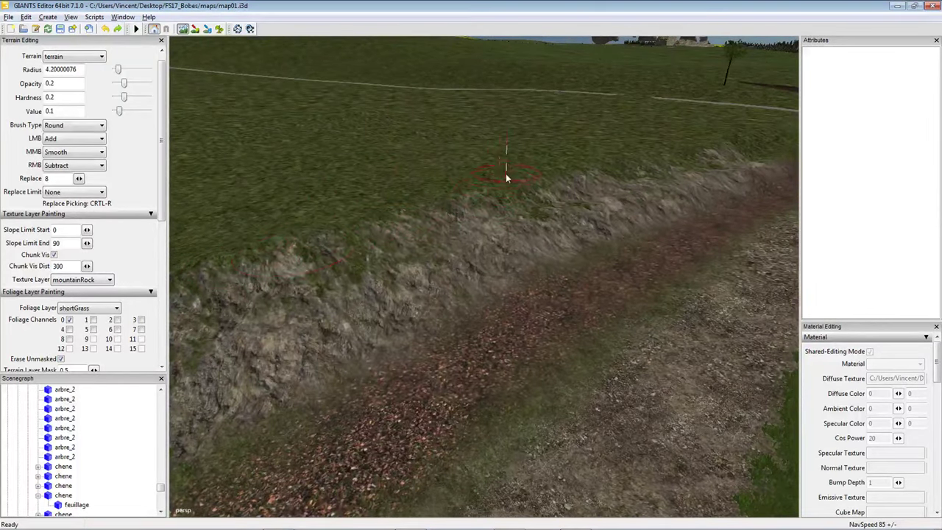
key("w")
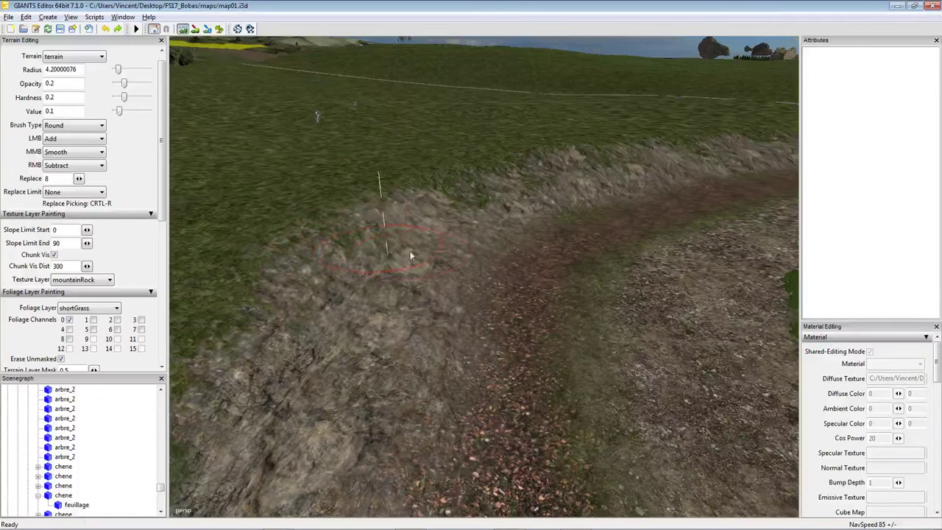
right_click_drag(411, 256, 461, 248)
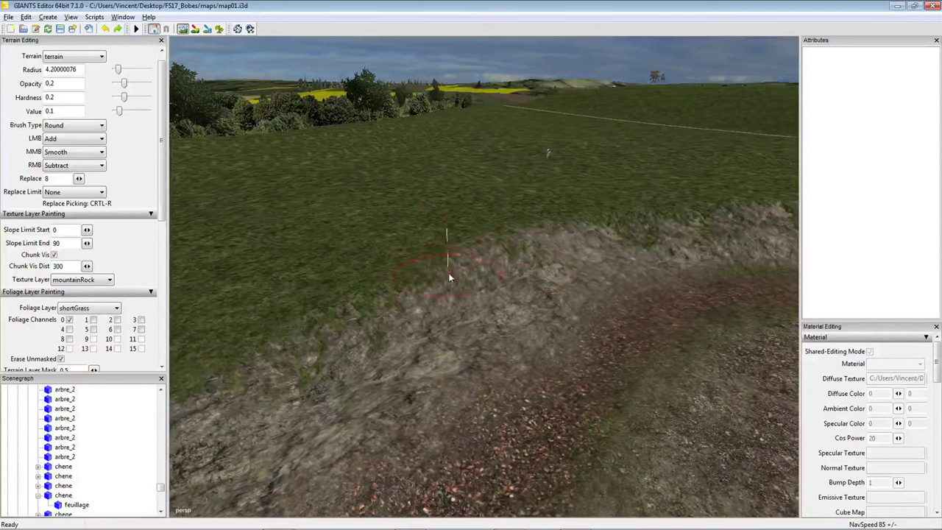
mouse_move(487, 249)
right_mouse_down()
mouse_move(436, 251)
mouse_move(474, 240)
right_mouse_up()
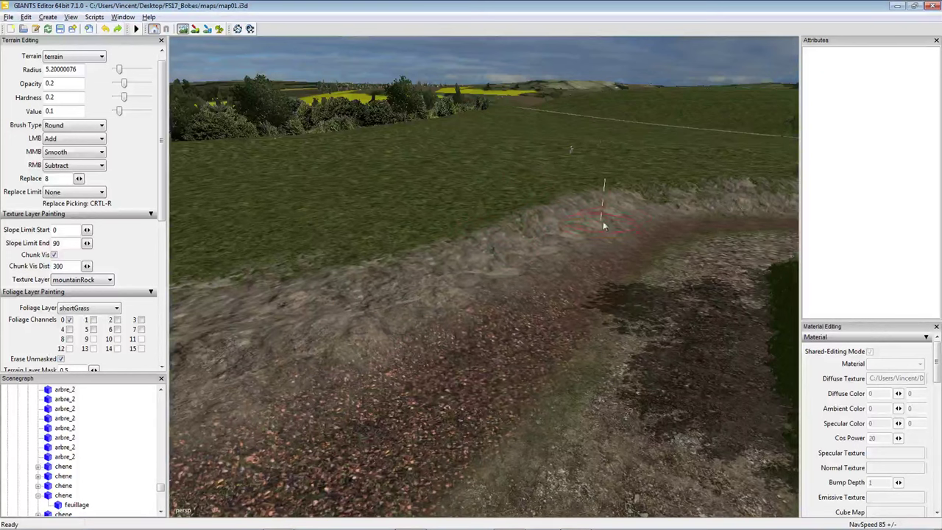
Reduce the brush radius to about 4.45 and reshape the foot of the rocky bank along the leaf-covered strip.
mouse_move(286, 411)
left_mouse_down()
mouse_move(536, 281)
mouse_move(475, 341)
mouse_move(402, 317)
mouse_move(580, 259)
mouse_move(604, 242)
mouse_move(578, 266)
mouse_move(446, 324)
left_mouse_up()
mouse_move(446, 324)
right_mouse_down()
mouse_move(509, 260)
mouse_move(473, 314)
mouse_move(494, 293)
right_mouse_up()
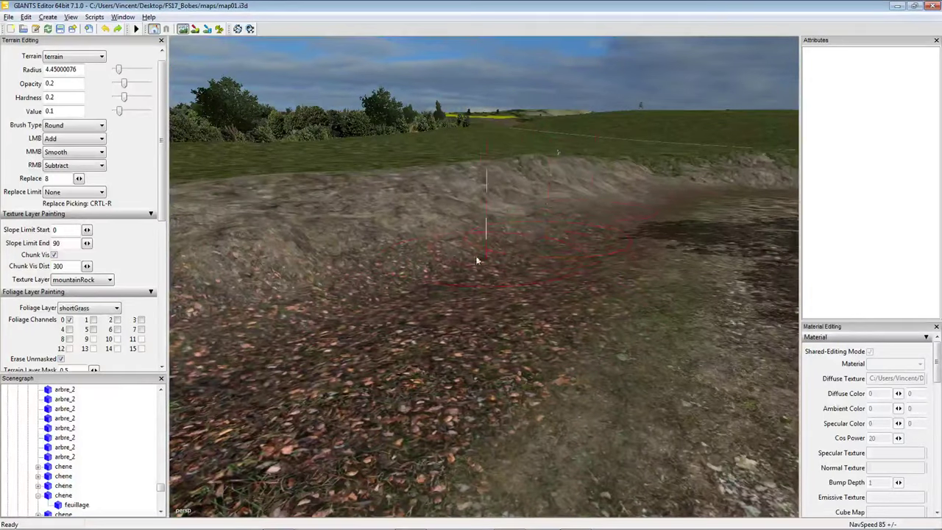
mouse_move(530, 230)
right_mouse_down()
mouse_move(572, 204)
mouse_move(530, 217)
mouse_move(614, 245)
mouse_move(464, 289)
right_mouse_up()
mouse_move(626, 226)
right_mouse_down()
mouse_move(547, 253)
mouse_move(573, 218)
mouse_move(468, 239)
right_mouse_up()
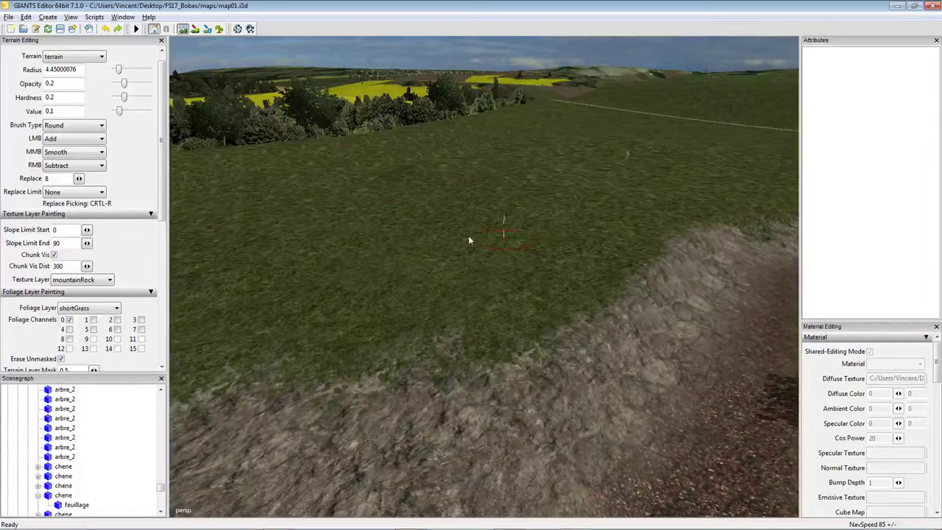
Set the terrain brush's opacity, hardness and value to 1 and enlarge its radius to about 20.7 over the grass field.
double_click(60, 111)
double_click(70, 99)
type("1")
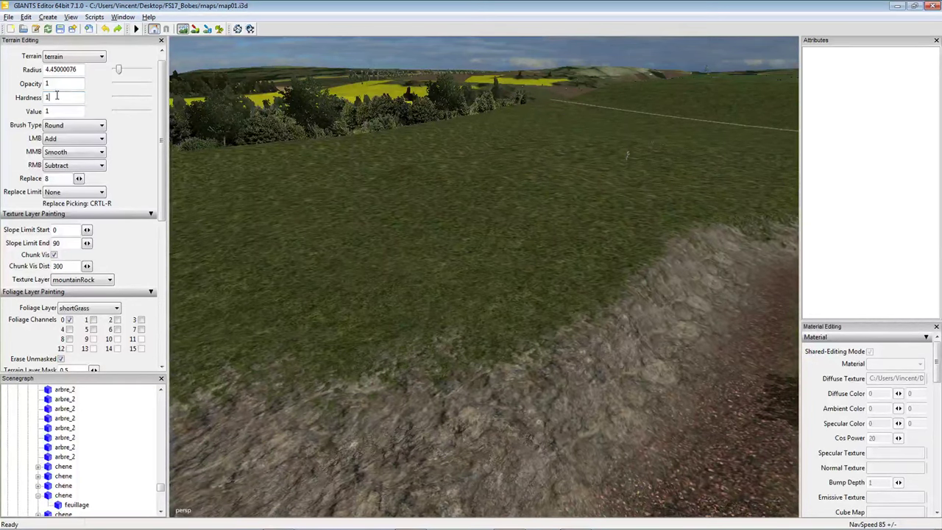
mouse_move(379, 132)
right_mouse_down()
mouse_move(505, 131)
mouse_move(469, 145)
mouse_move(535, 146)
mouse_move(495, 179)
mouse_move(513, 199)
mouse_move(480, 196)
mouse_move(576, 227)
mouse_move(509, 250)
mouse_move(429, 212)
mouse_move(401, 230)
mouse_move(366, 210)
mouse_move(333, 320)
mouse_move(353, 330)
mouse_move(266, 318)
mouse_move(492, 338)
mouse_move(492, 349)
mouse_move(441, 314)
mouse_move(429, 319)
right_mouse_up()
scroll(509, 259, "up", 6, "ctrl")
scroll(511, 262, "up", 5, "ctrl")
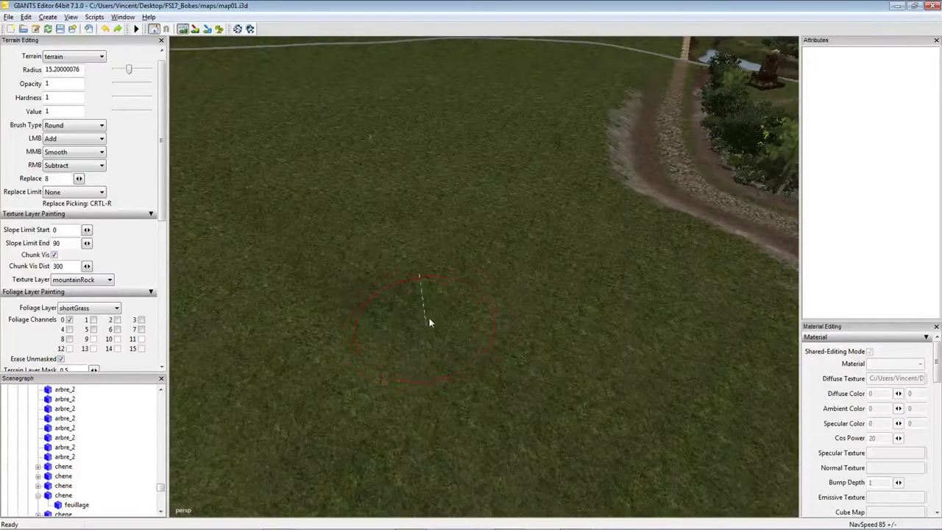
scroll(434, 319, "up", 5, "ctrl")
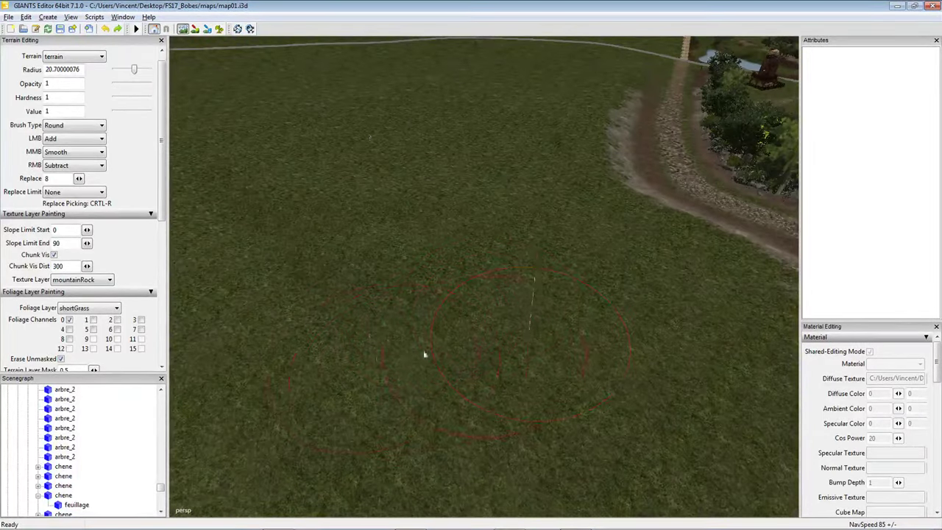
Reshape the grass field between the chapel and the tree-lined yellow field, enlarging the brush radius to about 21.95.
mouse_move(424, 353)
right_mouse_down()
mouse_move(464, 375)
mouse_move(397, 318)
right_mouse_up()
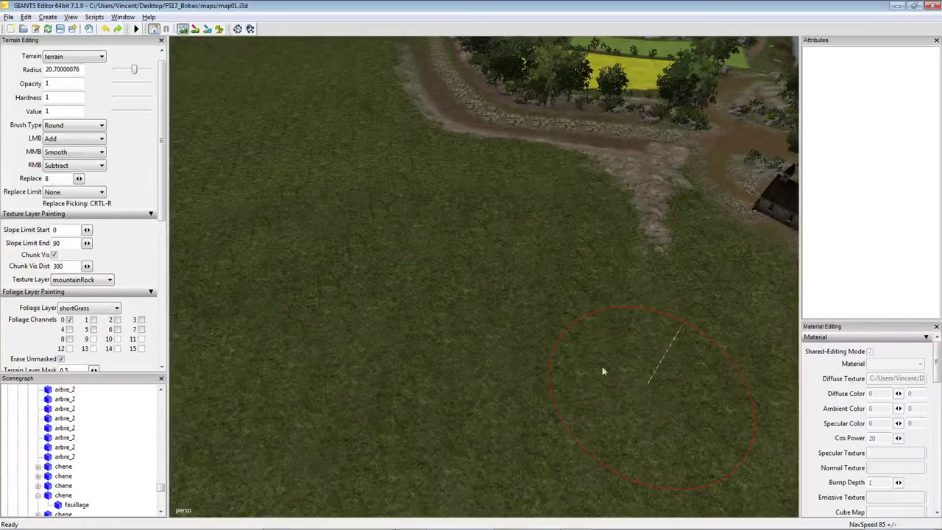
mouse_move(363, 217)
right_mouse_down()
mouse_move(426, 244)
mouse_move(448, 280)
mouse_move(459, 271)
right_mouse_up()
scroll(459, 271, "up", 1, "ctrl")
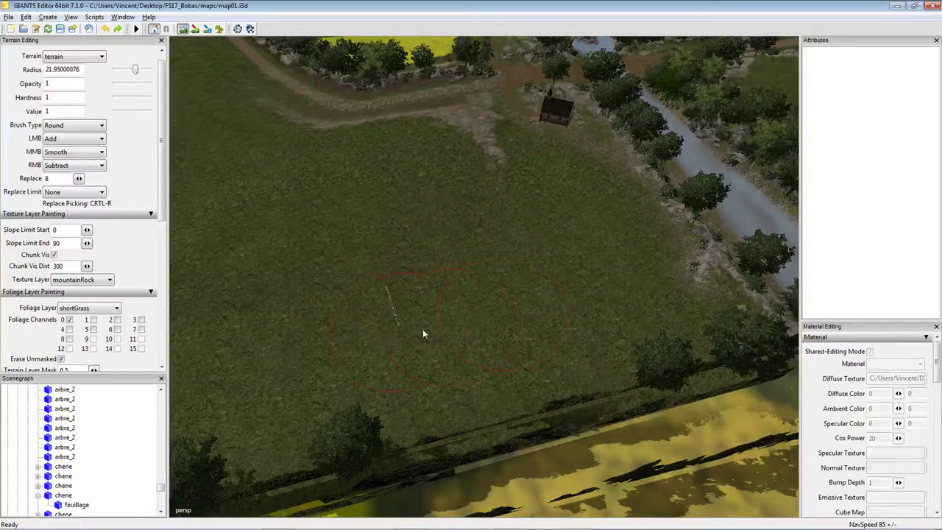
right_click_drag(373, 233, 439, 292)
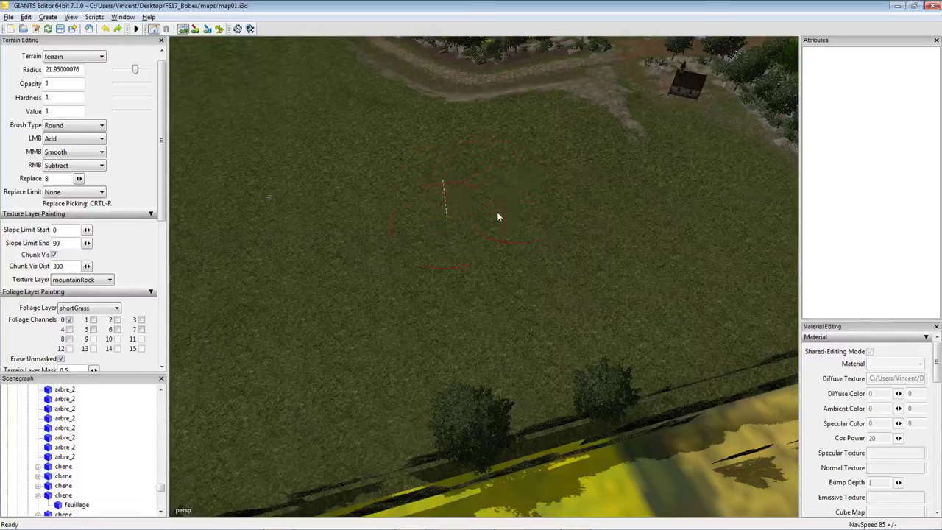
mouse_move(497, 217)
left_mouse_down()
mouse_move(553, 213)
mouse_move(534, 207)
left_mouse_up()
mouse_move(416, 291)
right_mouse_down()
mouse_move(395, 280)
mouse_move(430, 281)
mouse_move(619, 234)
right_mouse_up()
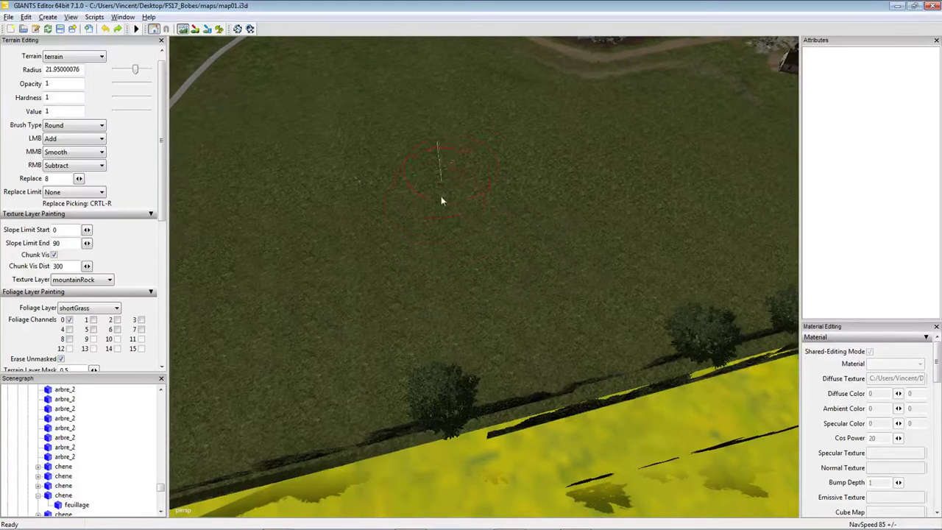
Reshape the middle of the grass field and its edge along the hedgerow with the 21.95 radius brush.
right_click_drag(442, 200, 578, 222)
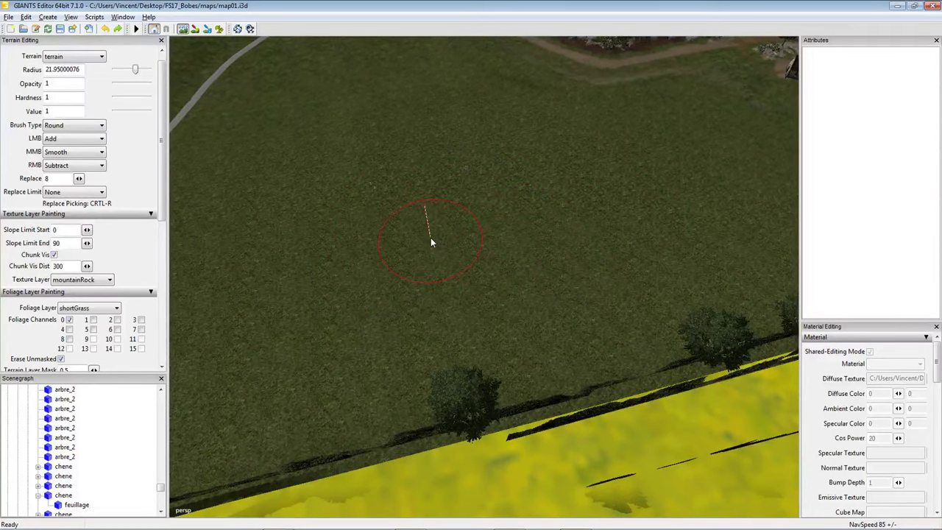
mouse_move(445, 254)
right_mouse_down()
mouse_move(413, 267)
mouse_move(508, 267)
mouse_move(506, 280)
mouse_move(544, 237)
right_mouse_up()
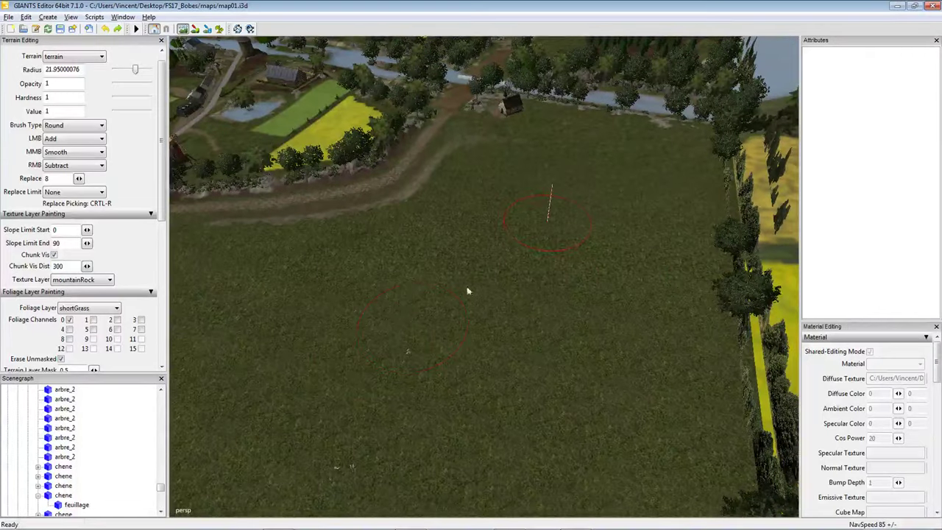
mouse_move(318, 358)
right_mouse_down()
mouse_move(478, 299)
mouse_move(405, 346)
mouse_move(435, 316)
mouse_move(554, 241)
right_mouse_up()
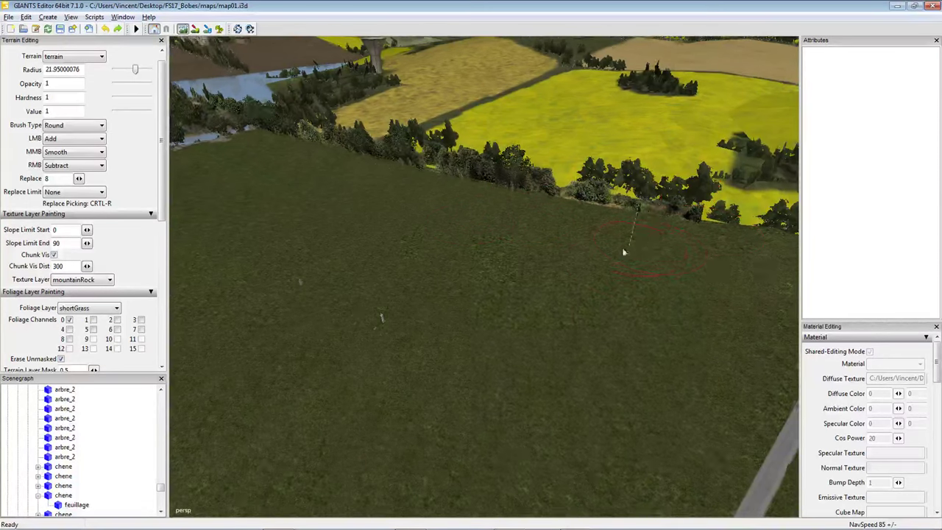
mouse_move(623, 251)
right_mouse_down()
mouse_move(536, 273)
mouse_move(577, 252)
right_mouse_up()
right_click_drag(518, 293, 453, 274)
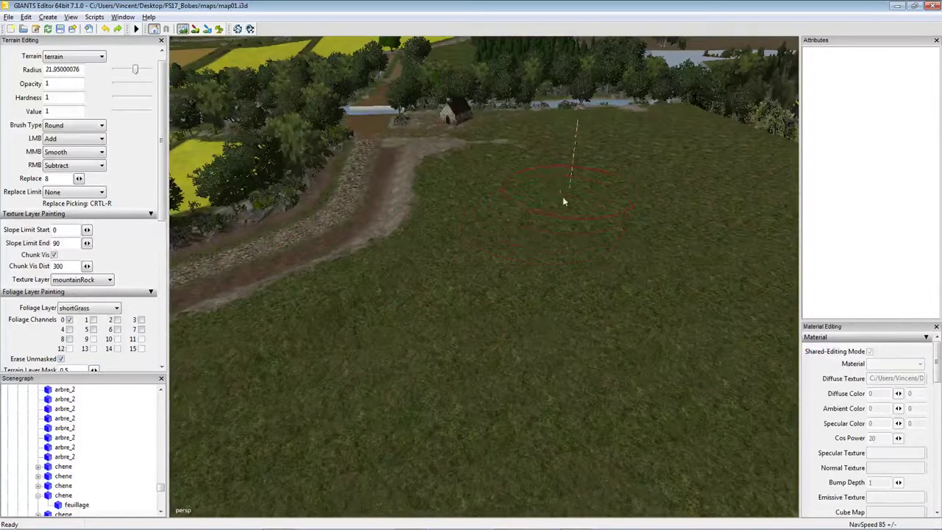
Reshape the strip of grass field running beside the dirt track towards the chapel.
right_click_drag(351, 373, 545, 236)
mouse_move(405, 313)
right_mouse_down()
mouse_move(451, 315)
mouse_move(560, 243)
right_mouse_up()
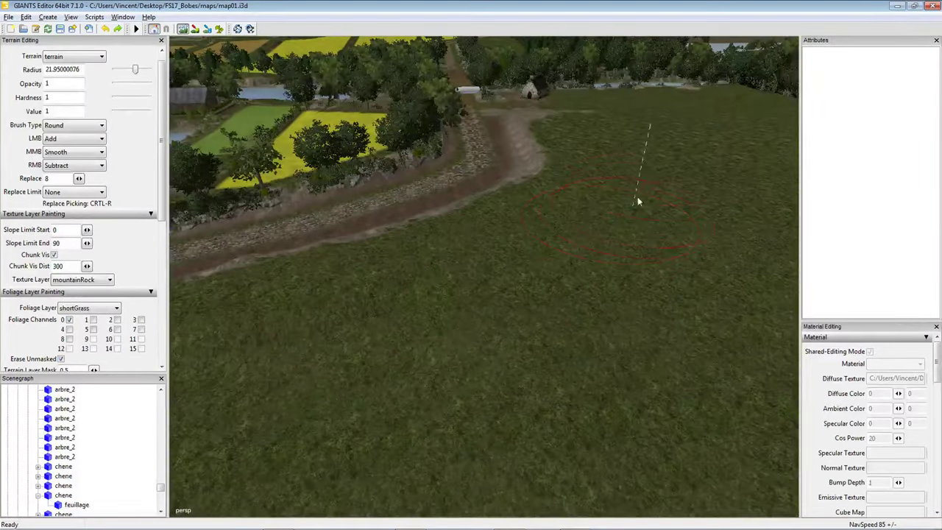
mouse_move(423, 302)
right_mouse_down()
mouse_move(462, 285)
mouse_move(502, 298)
mouse_move(505, 287)
right_mouse_up()
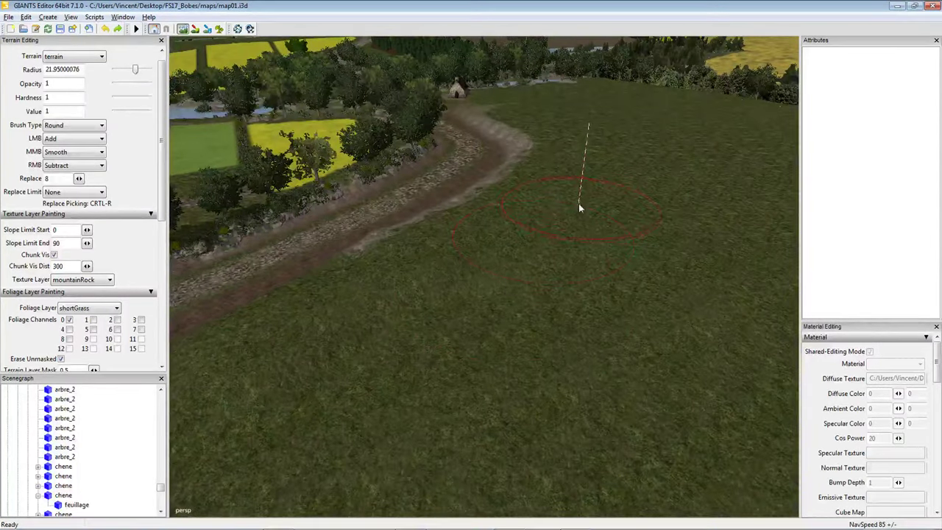
mouse_move(395, 354)
right_mouse_down()
mouse_move(452, 305)
mouse_move(438, 305)
right_mouse_up()
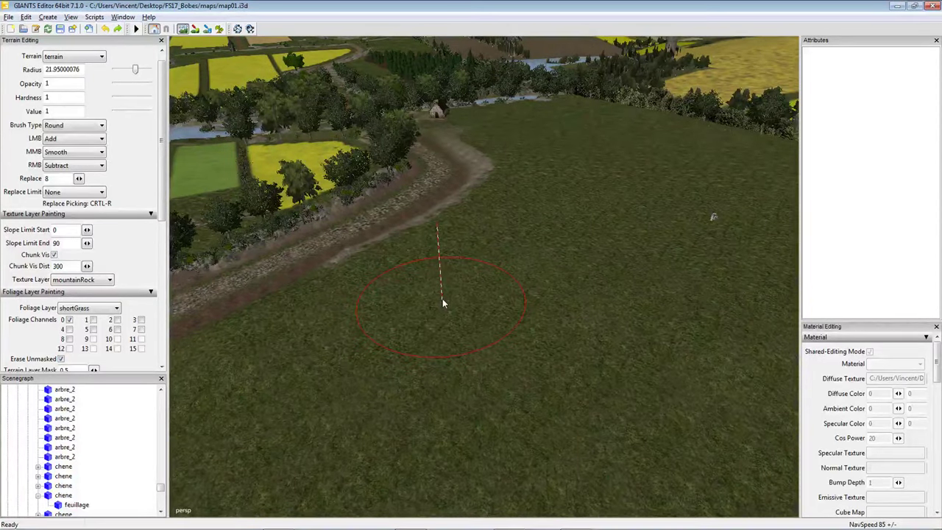
mouse_move(462, 247)
right_mouse_down()
mouse_move(441, 301)
mouse_move(415, 301)
mouse_move(450, 251)
right_mouse_up()
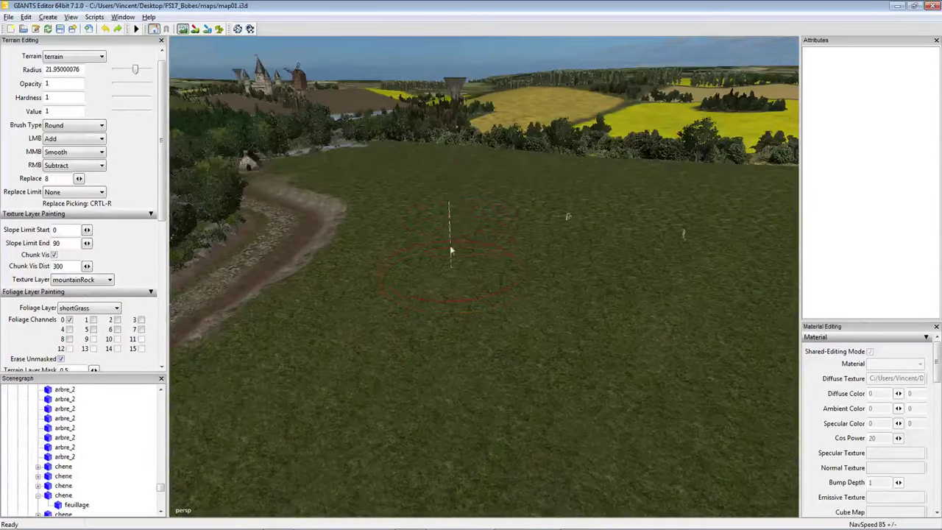
Reshape the open part of the grass field between the dirt track and the paved road.
mouse_move(454, 322)
right_mouse_down()
mouse_move(431, 353)
mouse_move(459, 311)
right_mouse_up()
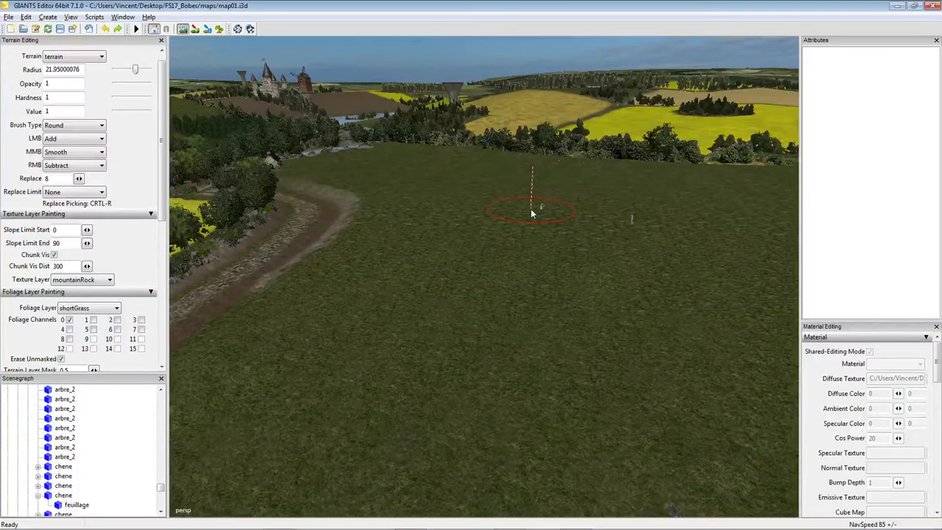
right_click_drag(469, 384, 543, 305)
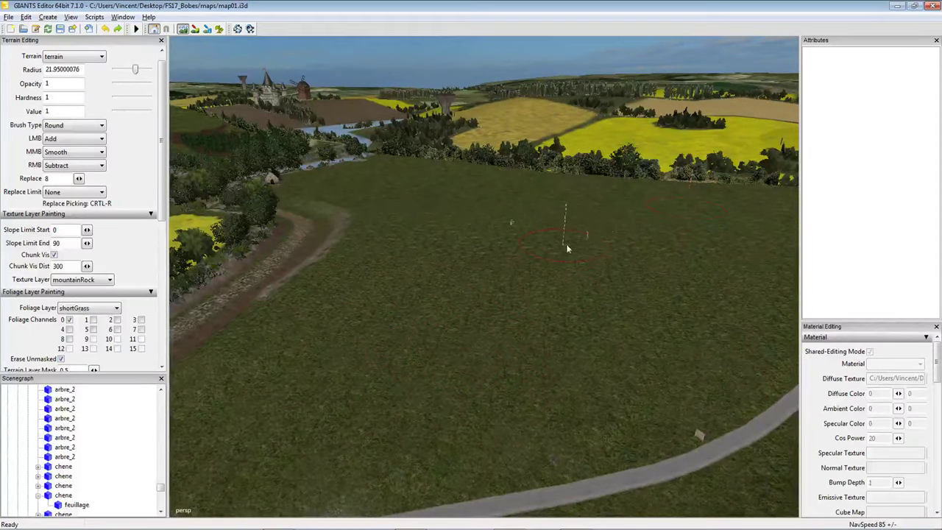
mouse_move(566, 249)
right_mouse_down()
mouse_move(511, 263)
mouse_move(551, 261)
mouse_move(545, 191)
right_mouse_up()
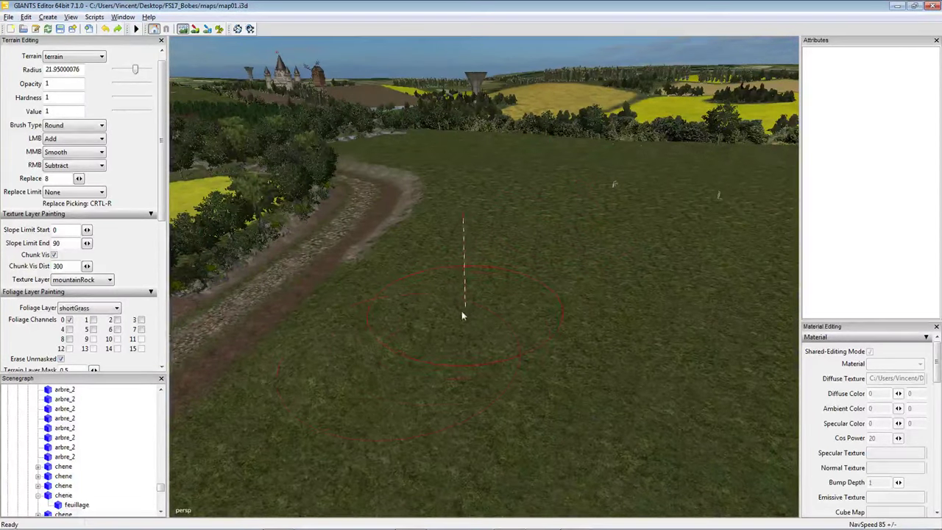
mouse_move(689, 236)
right_mouse_down()
mouse_move(516, 309)
mouse_move(596, 256)
right_mouse_up()
Enlarge the brush radius to about 23.45 and reshape the grass field between the hedgerow and the paved road.
scroll(653, 274, "up", 3)
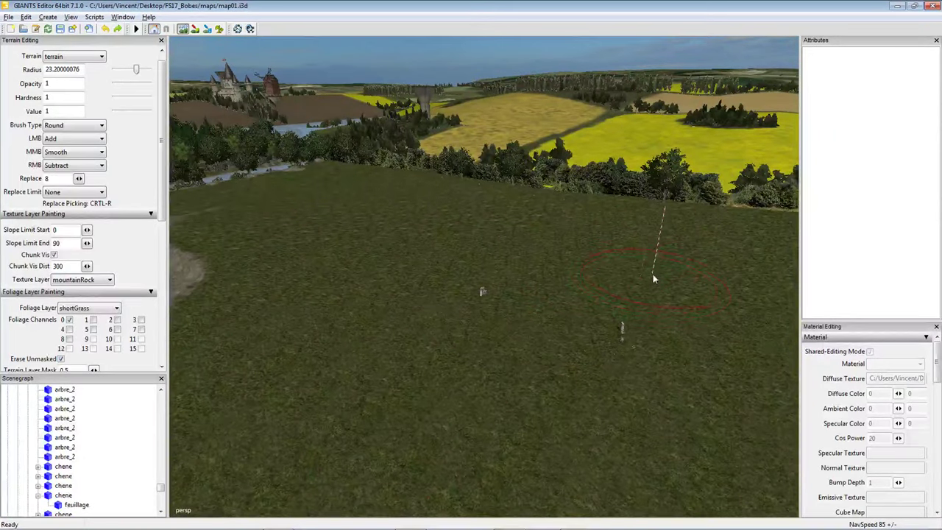
right_click_drag(549, 391, 608, 304)
scroll(608, 304, "up", 1)
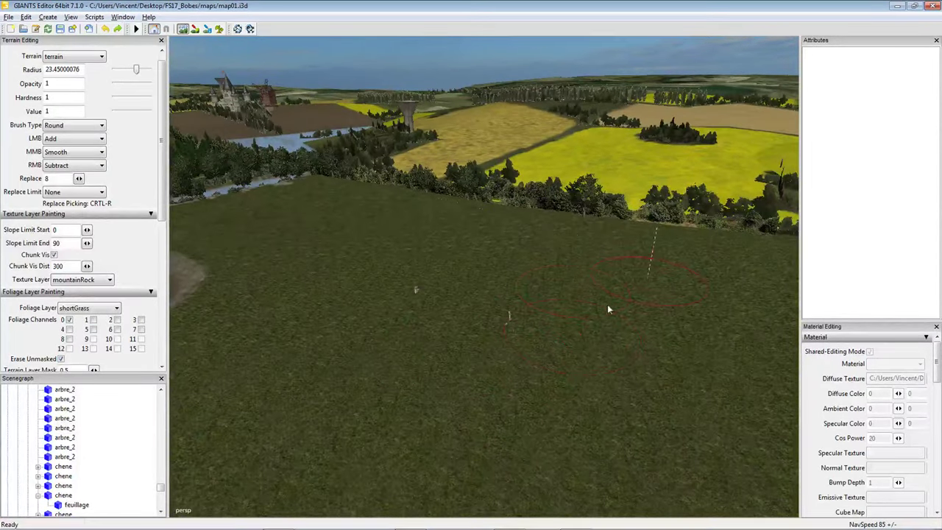
mouse_move(660, 343)
right_mouse_down()
mouse_move(559, 326)
mouse_move(608, 299)
right_mouse_up()
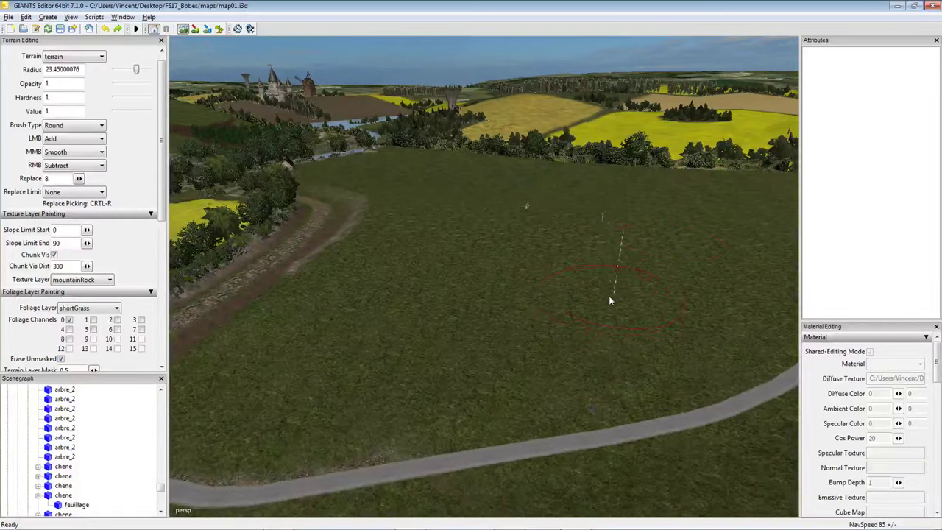
mouse_move(543, 222)
right_mouse_down()
mouse_move(463, 257)
mouse_move(482, 280)
mouse_move(425, 299)
mouse_move(497, 316)
mouse_move(642, 273)
right_mouse_up()
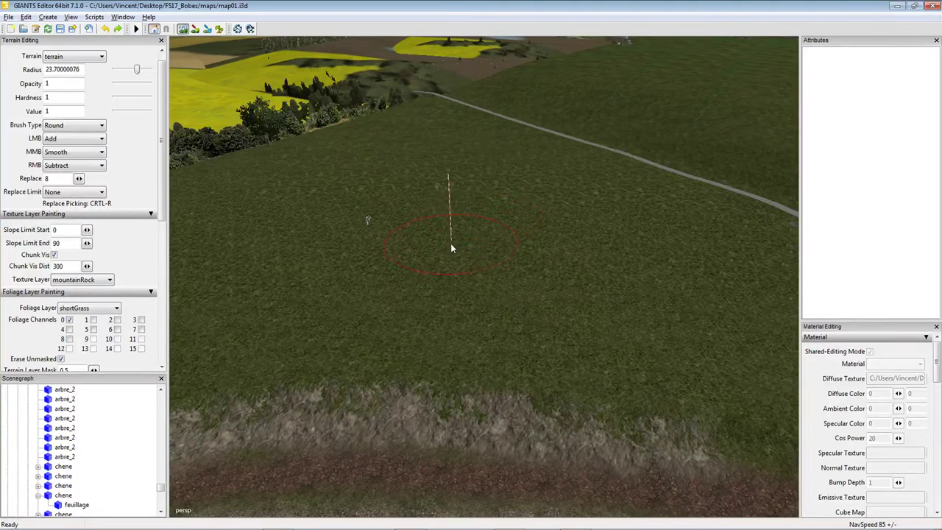
Enlarge the brush radius to about 25.95 and smooth the grass field from above the rocky bank to behind the chapel.
scroll(442, 246, "down", 5)
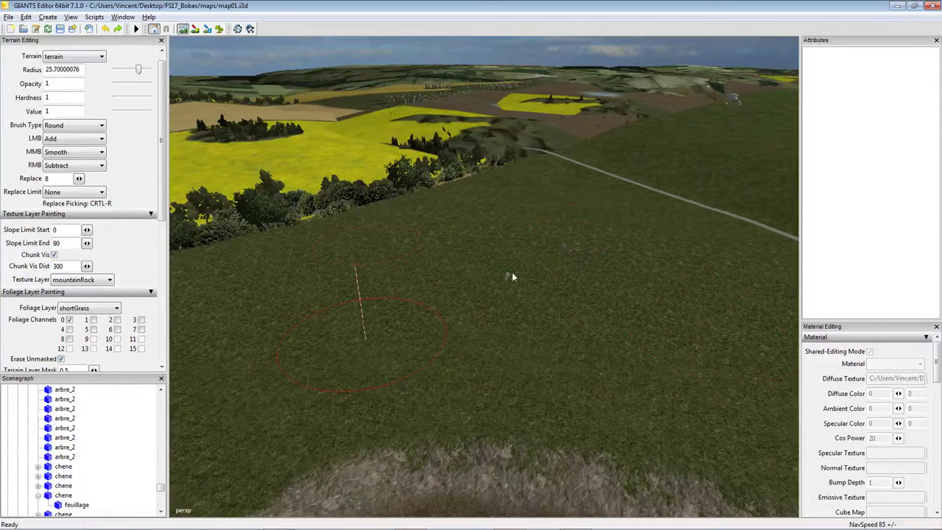
mouse_move(384, 241)
middle_mouse_down()
mouse_move(424, 261)
mouse_move(562, 240)
middle_mouse_up()
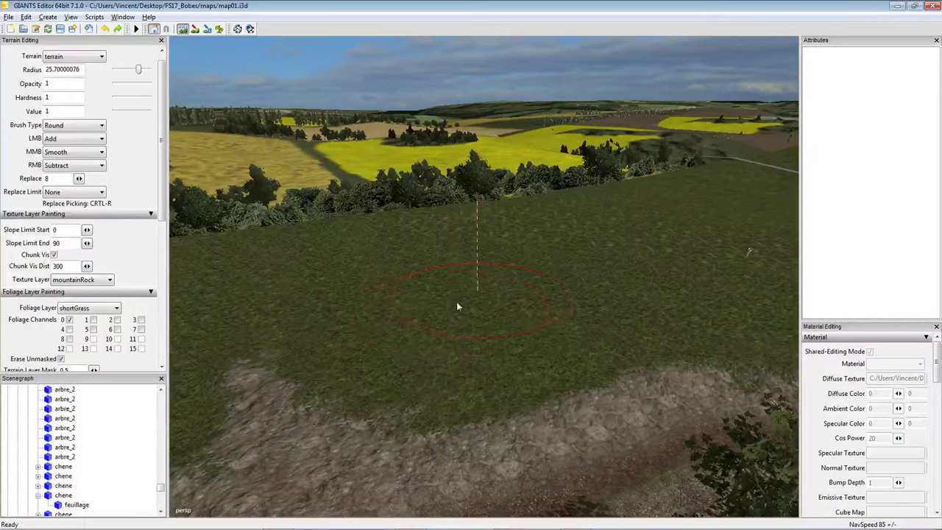
middle_click_drag(275, 277, 396, 230)
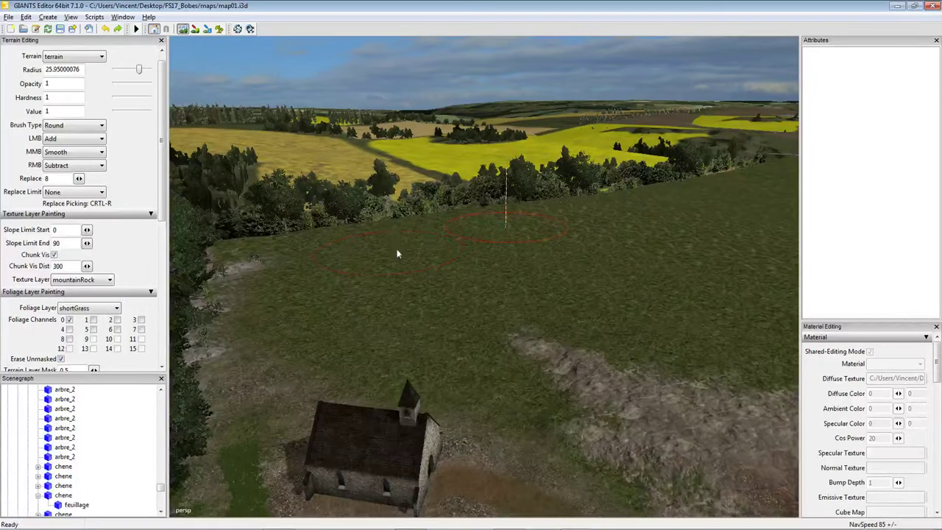
middle_click_drag(452, 293, 210, 118)
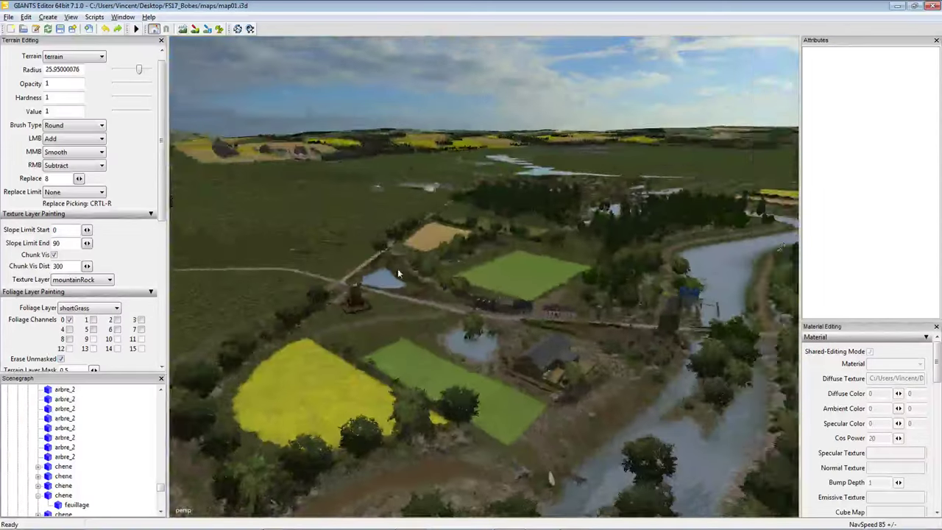
Delete the spruce_stage3 and arbre_fix trees along the hedge and near the white house behind the construction site.
middle_click_drag(397, 269, 459, 269)
right_click_drag(547, 302, 426, 264)
left_click(362, 315)
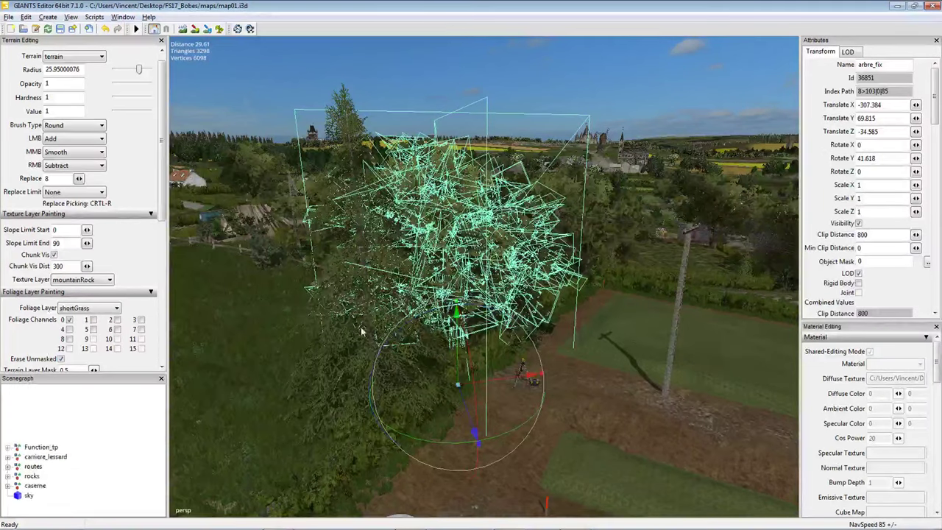
left_click(369, 338)
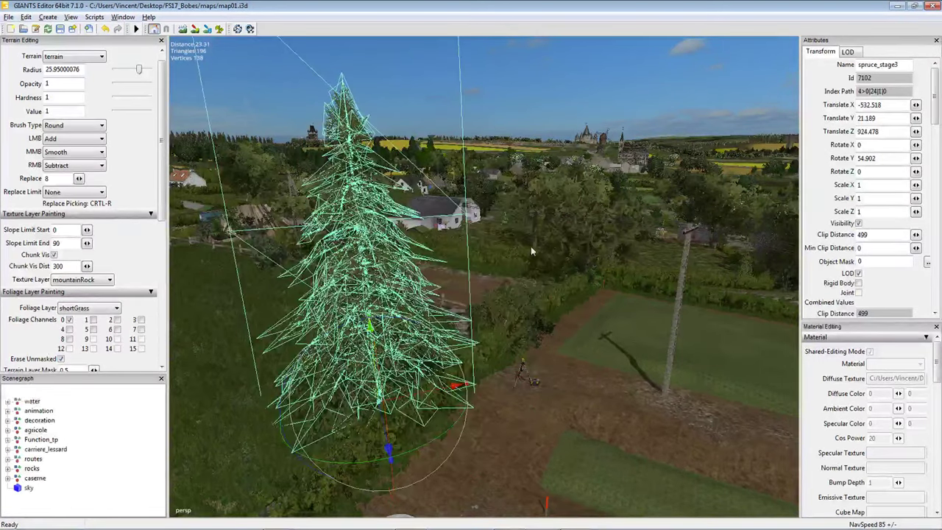
key("Delete")
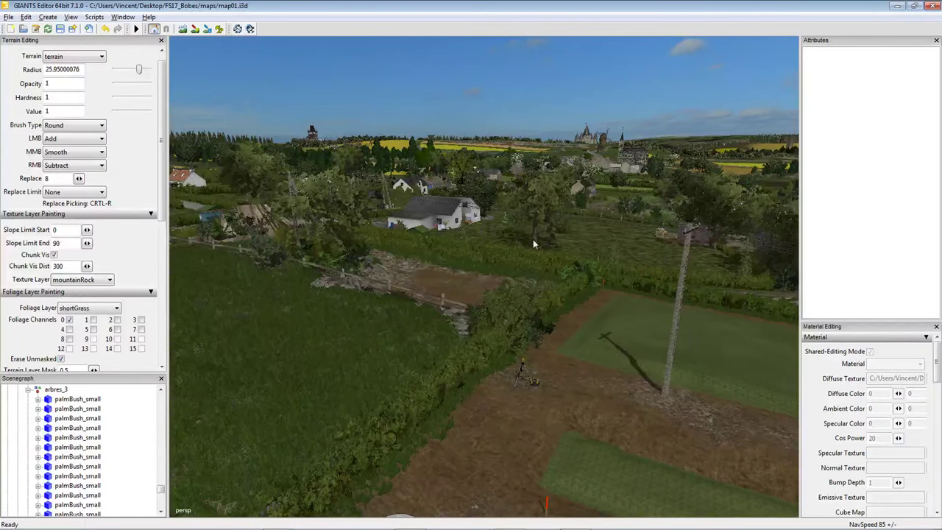
left_click(533, 239)
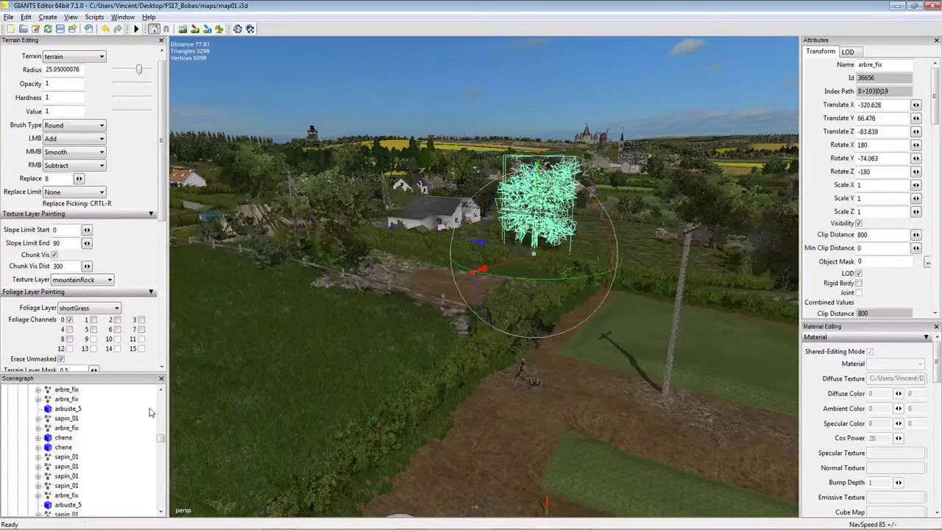
key("Delete")
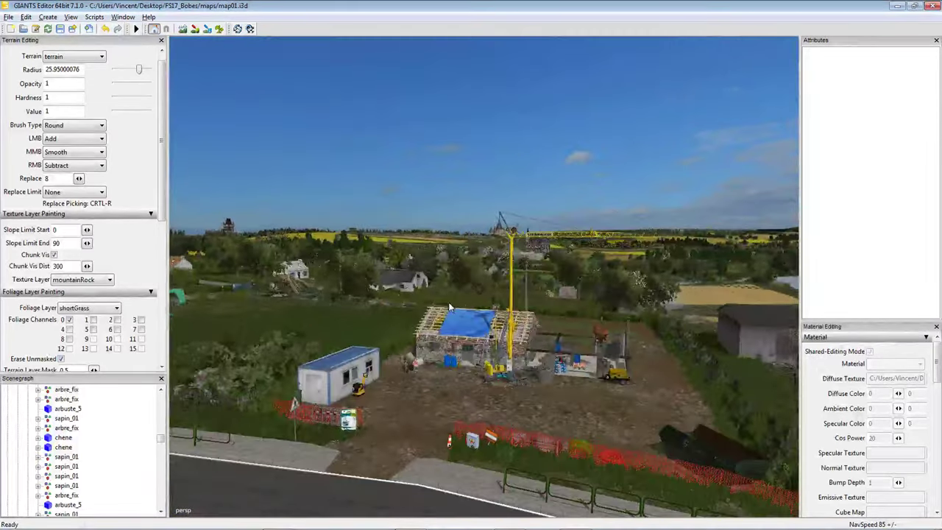
key("w")
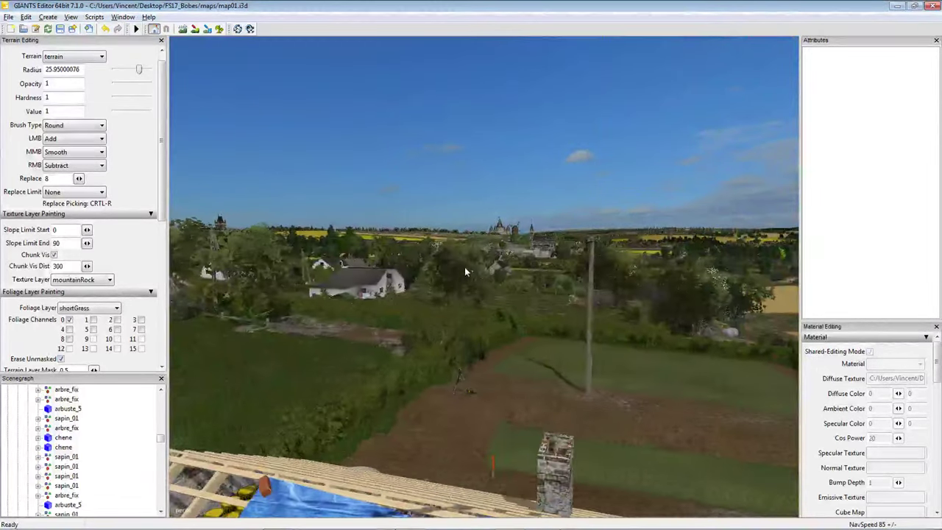
key("s")
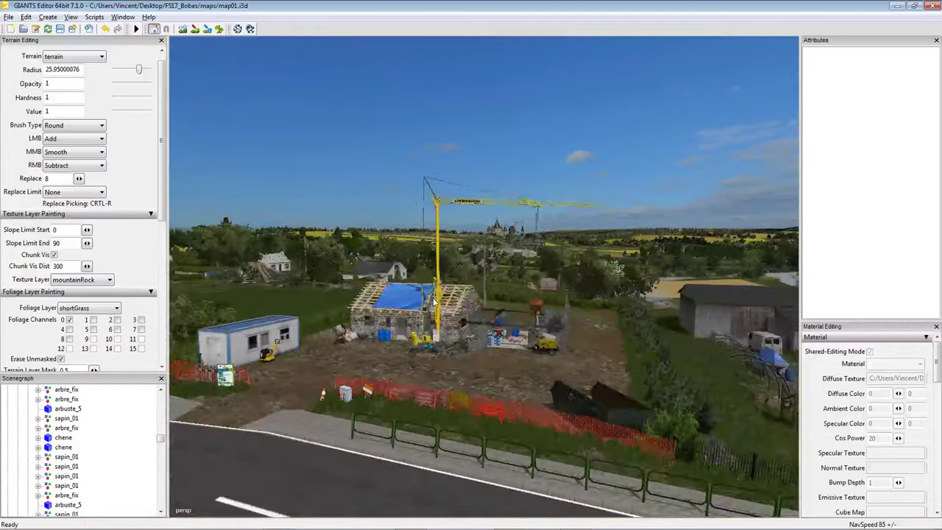
key("d")
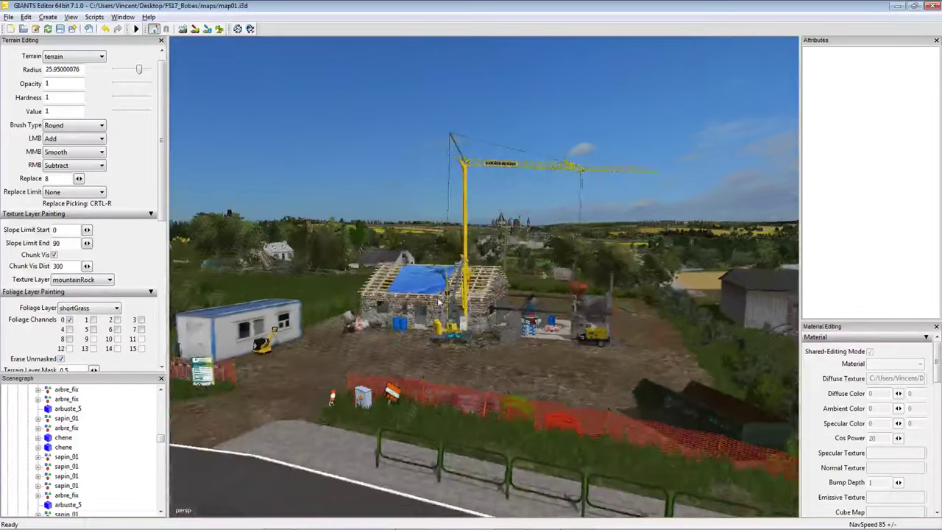
right_click_drag(419, 315, 417, 357)
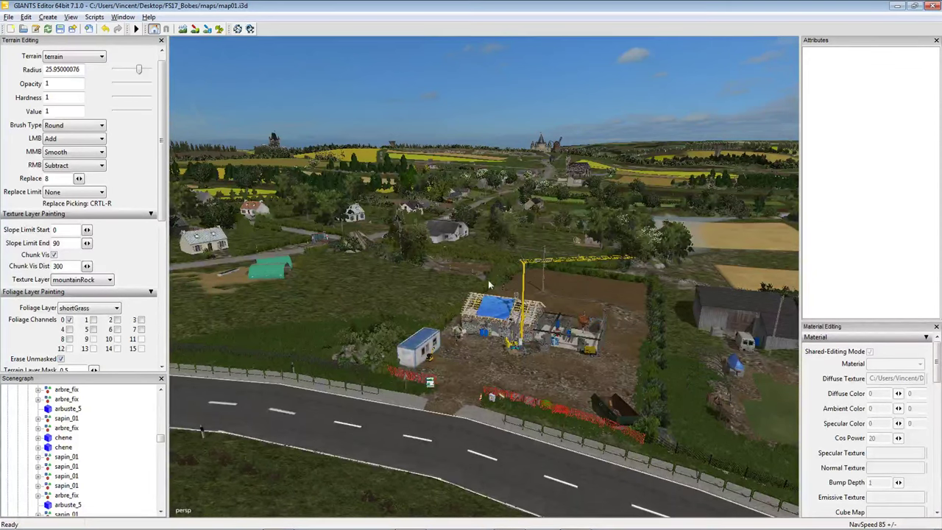
Enlarge the scenegraph area and select the tower crane's whole grue group inside the Grue node.
right_click_drag(489, 284, 574, 284)
left_click(490, 347)
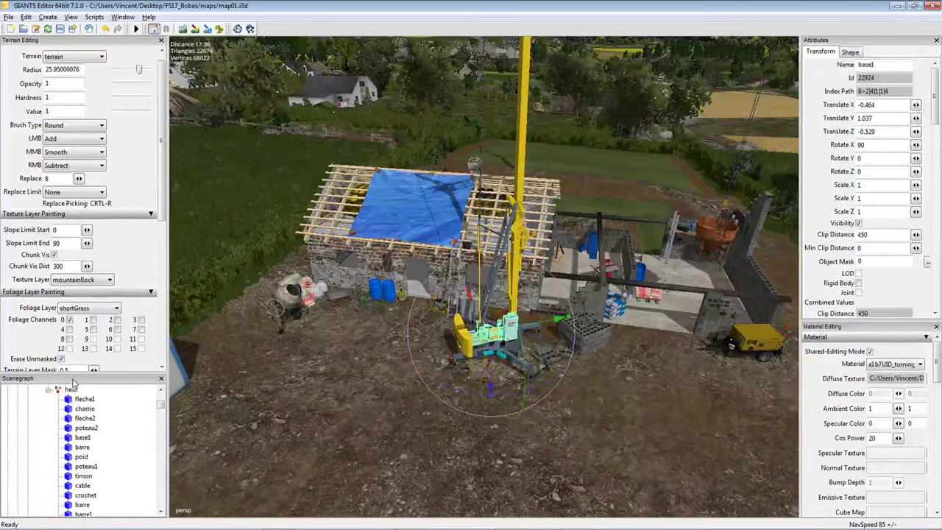
key("Left")
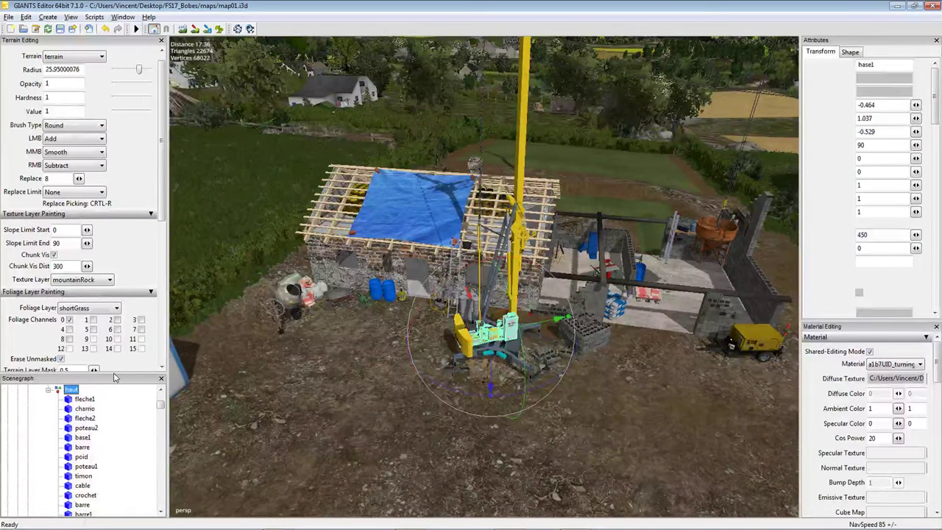
left_click_drag(118, 256, 121, 245)
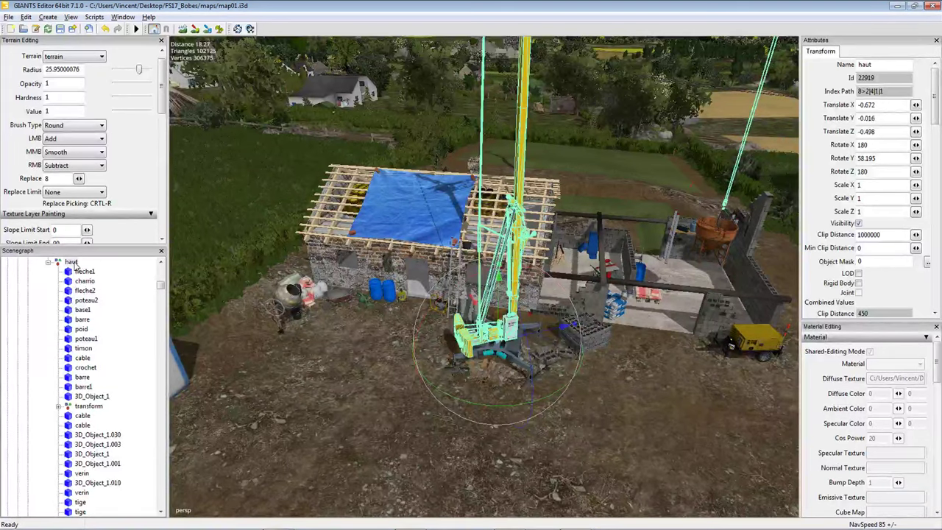
key("Left")
scroll(87, 309, "up", 4)
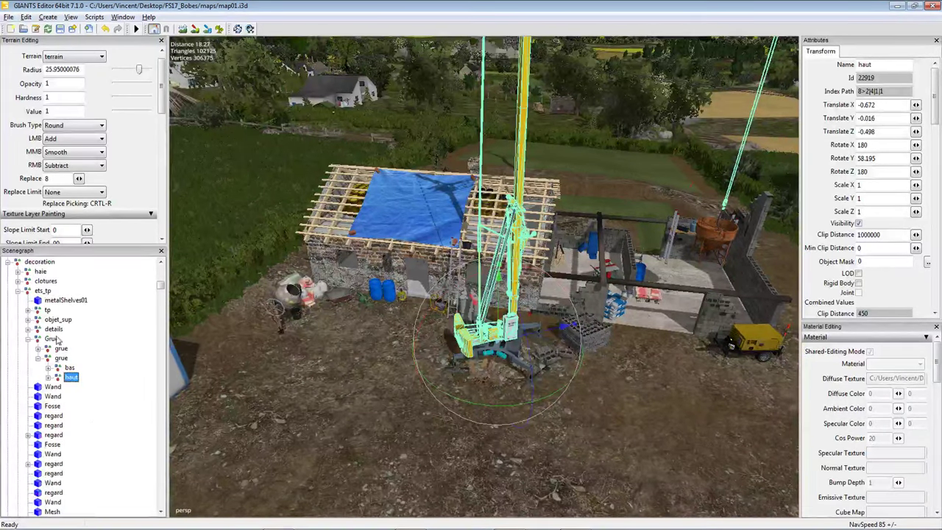
key("Left")
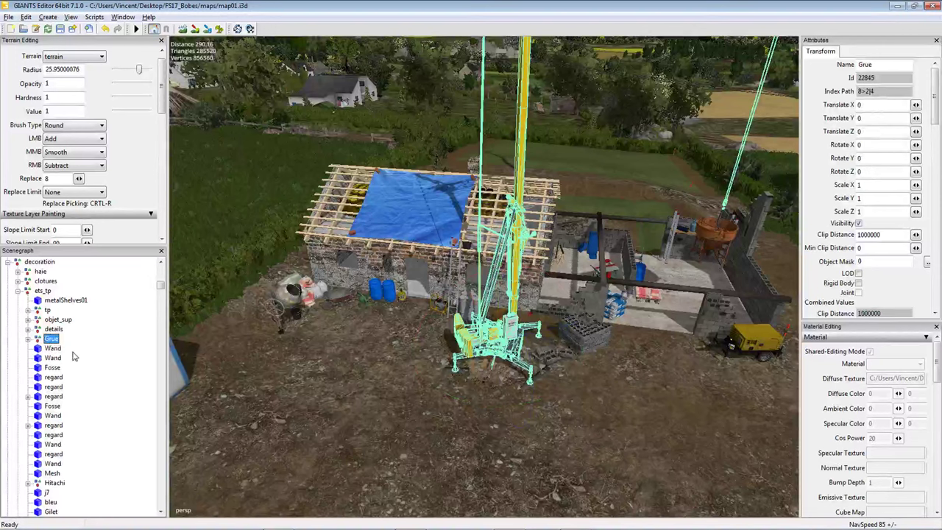
key("Right")
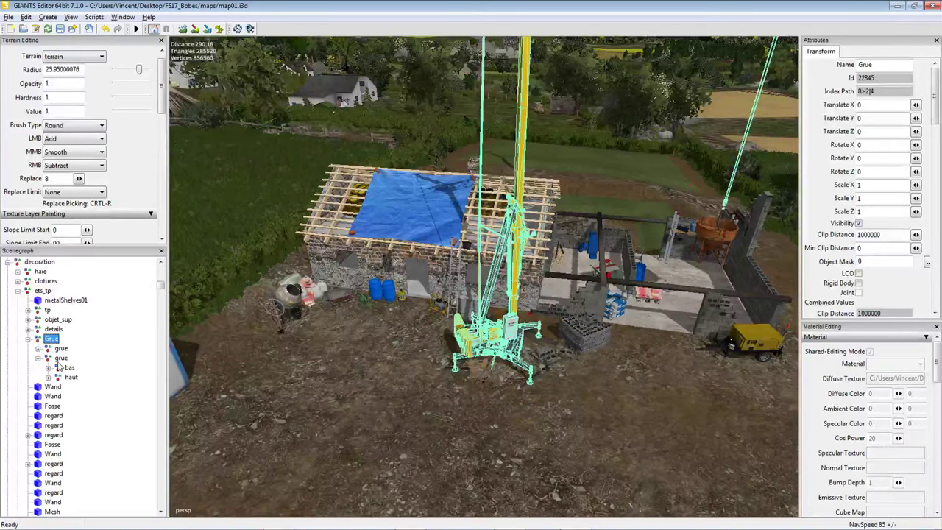
key("Down")
key("Down")
key("Left")
scroll(424, 216, "down", 5)
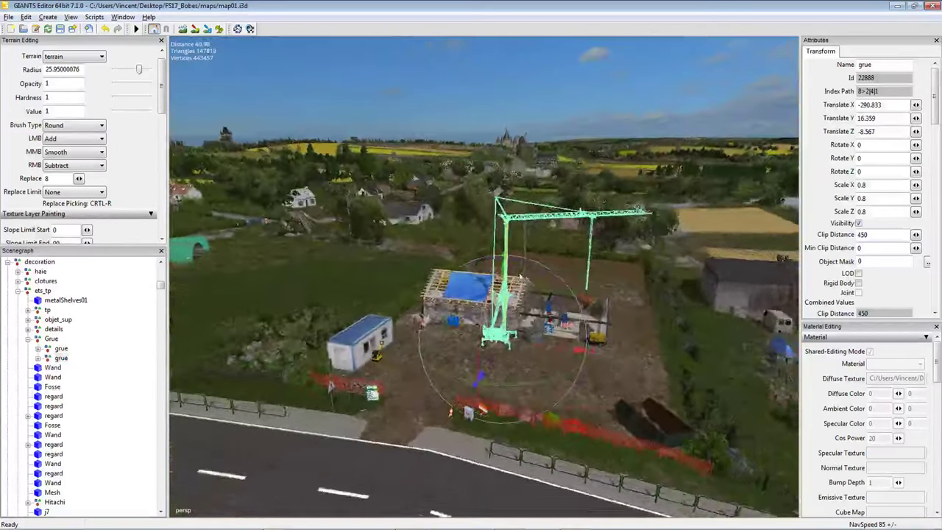
Relocate the selected crane away from the construction site, to X -667.075, Y 21.01, Z 227.577.
right_click_drag(423, 216, 476, 289)
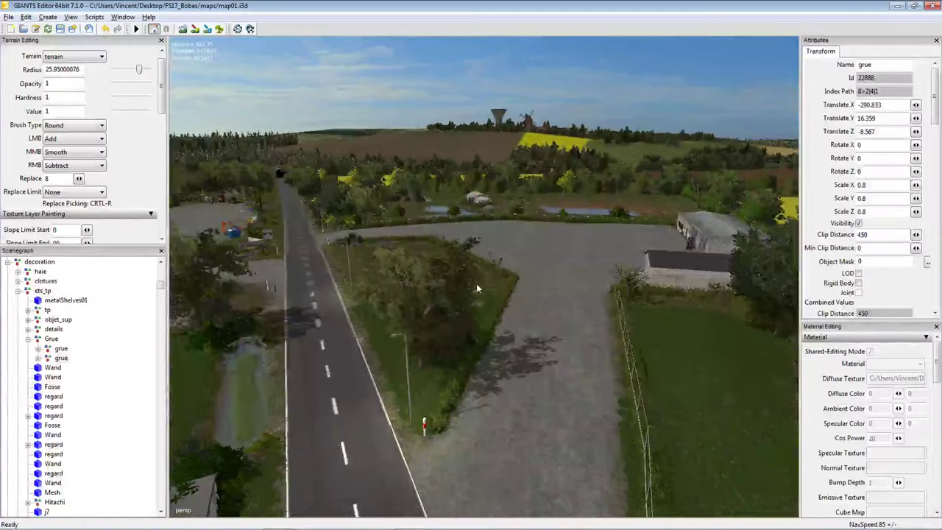
left_click(551, 288)
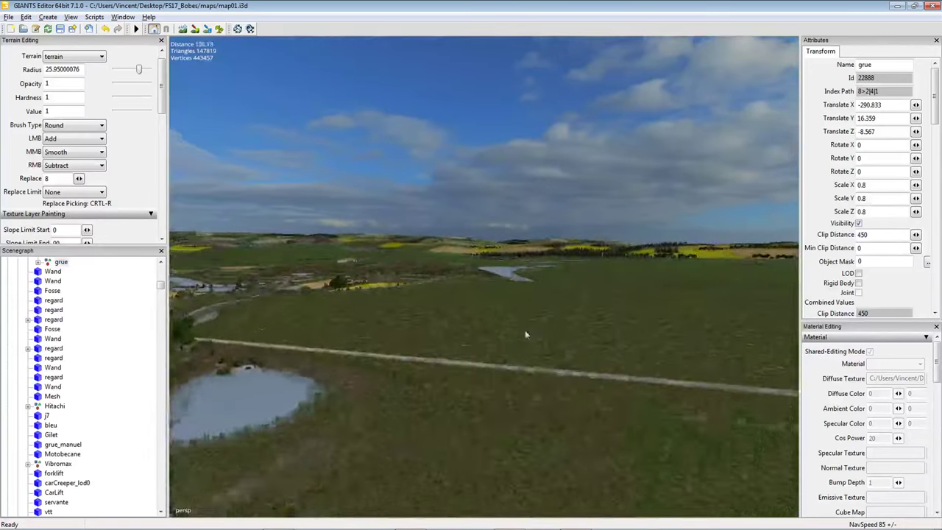
right_click_drag(641, 383, 434, 280)
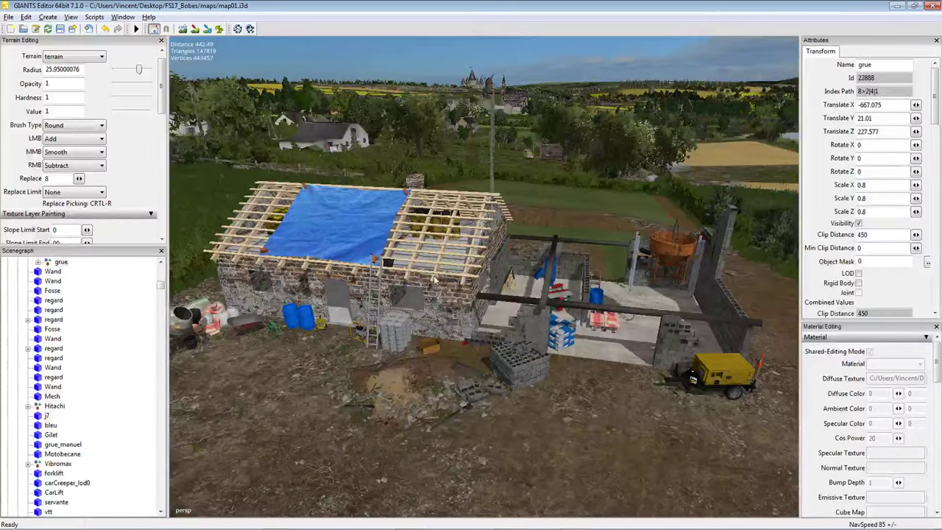
Delete the orange tremie hopper and the two cable objects hanging inside the unfinished block building.
right_click_drag(474, 340, 473, 244)
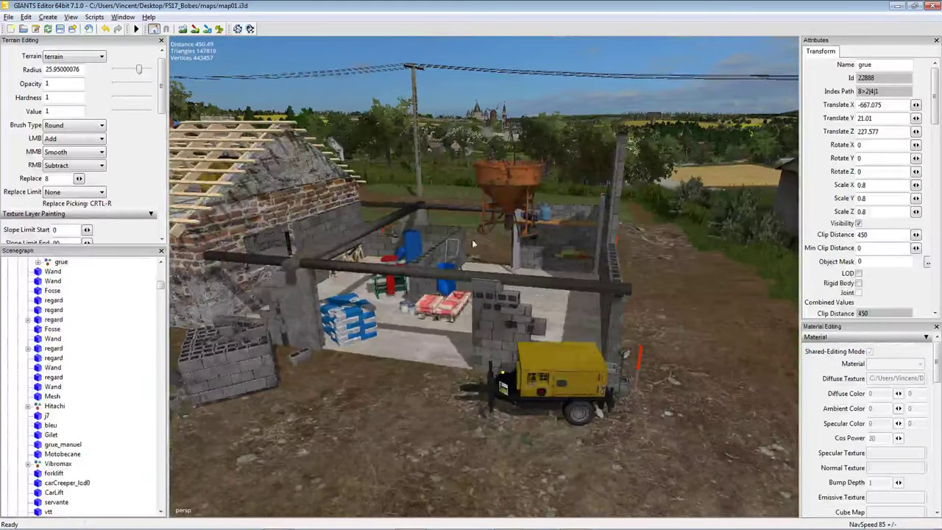
left_click(513, 184)
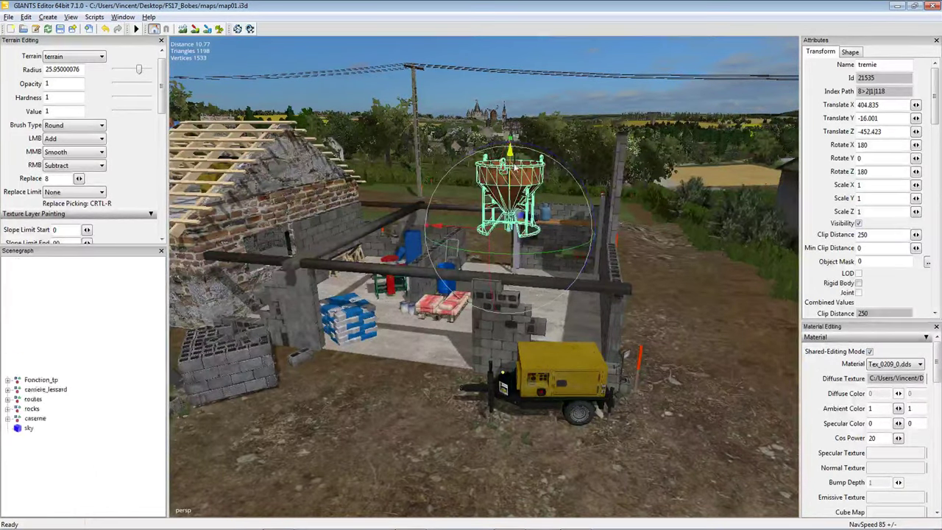
left_click(506, 147)
left_click(512, 136)
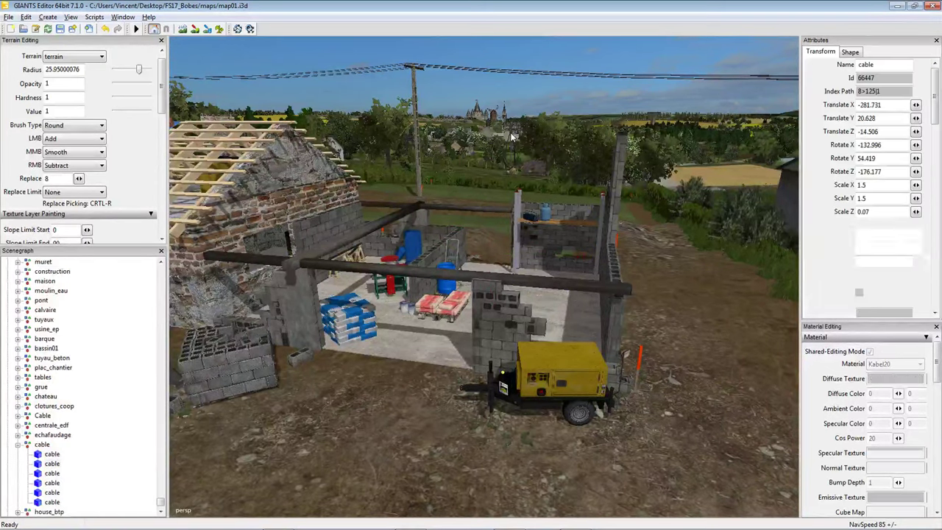
scroll(476, 249, "up", 6)
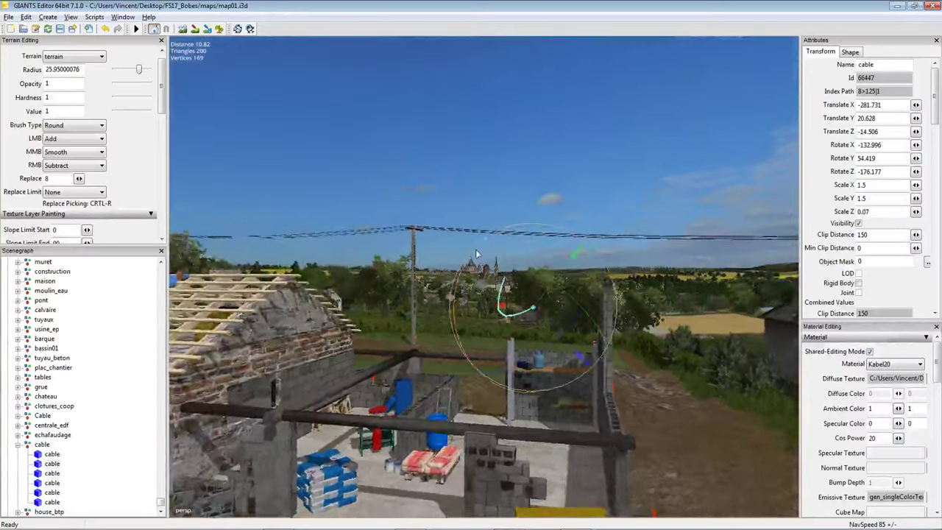
key("f")
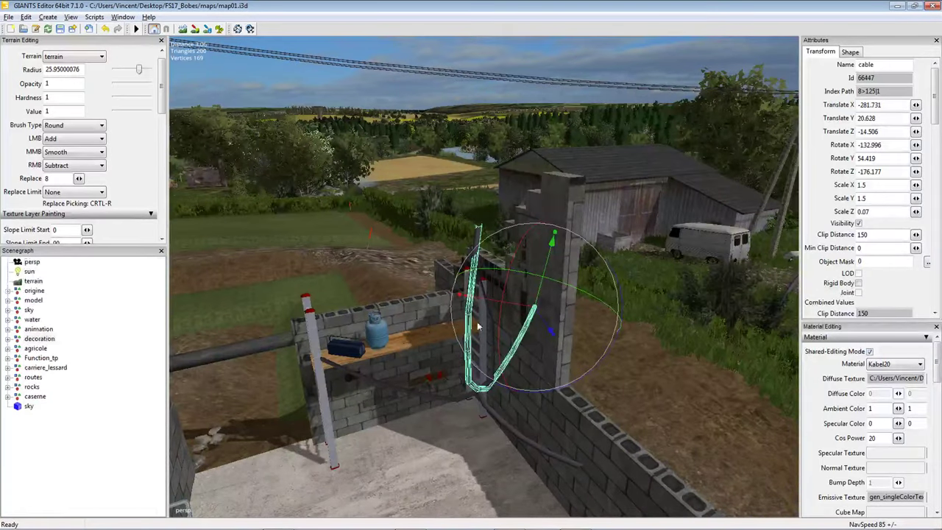
left_click(491, 338)
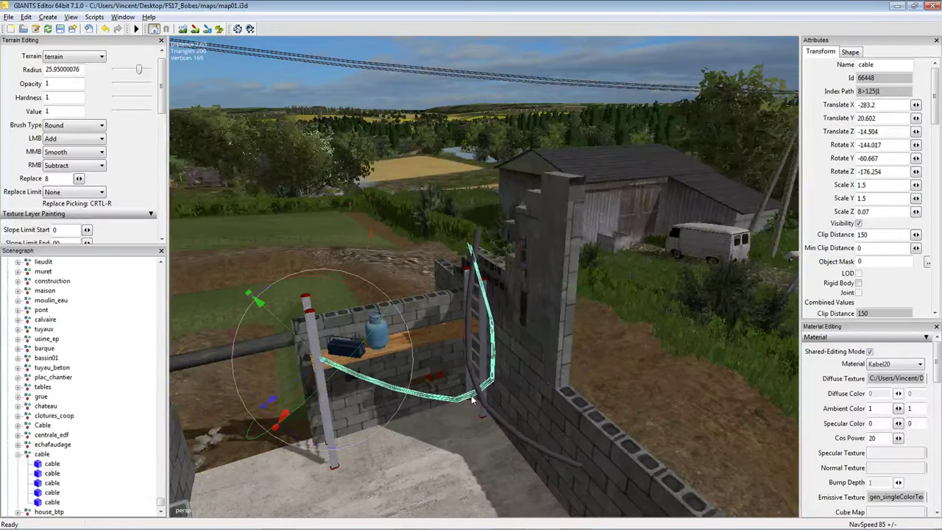
left_click(513, 297)
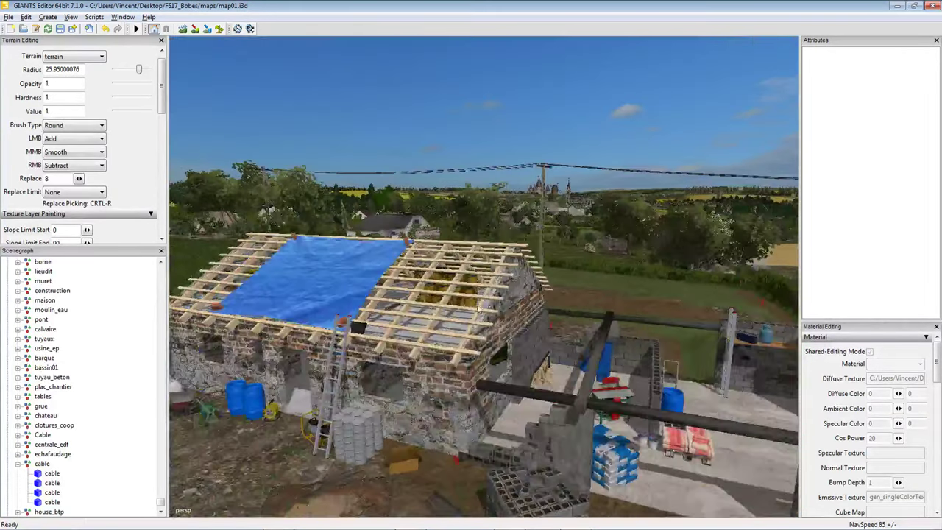
Lift the maison_chantier2 house to about Y 33 and shift it along X to about -343, off the construction site.
left_click(492, 310)
scroll(492, 309, "down", 5)
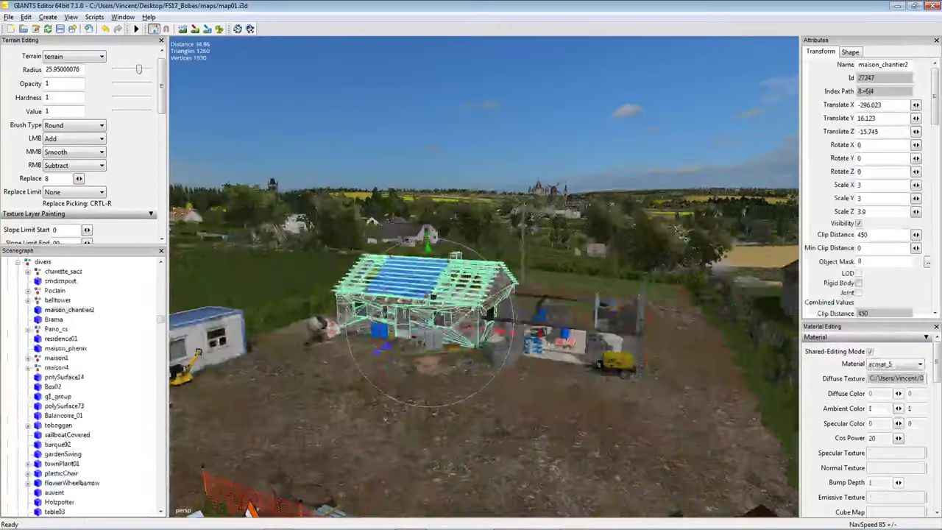
left_click_drag(433, 307, 435, 81)
scroll(528, 282, "down", 5)
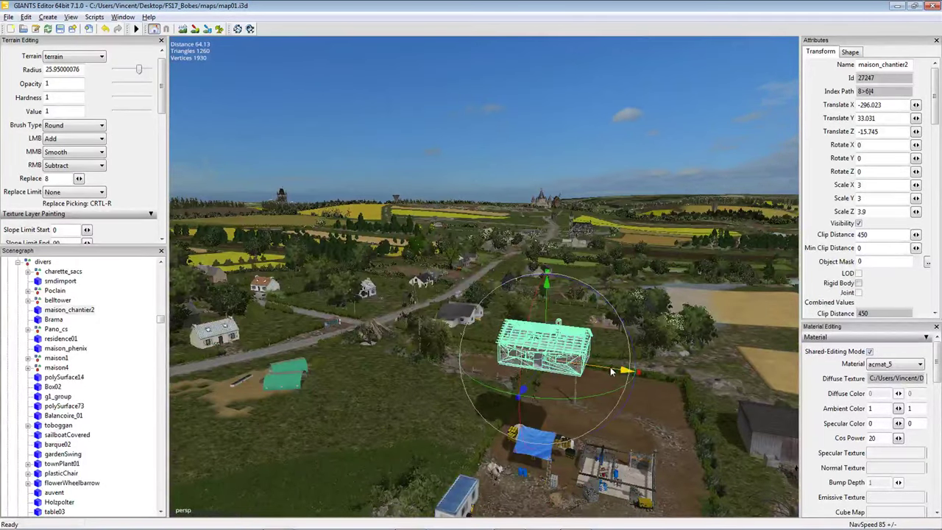
left_click_drag(611, 372, 434, 266)
right_click_drag(434, 266, 474, 333)
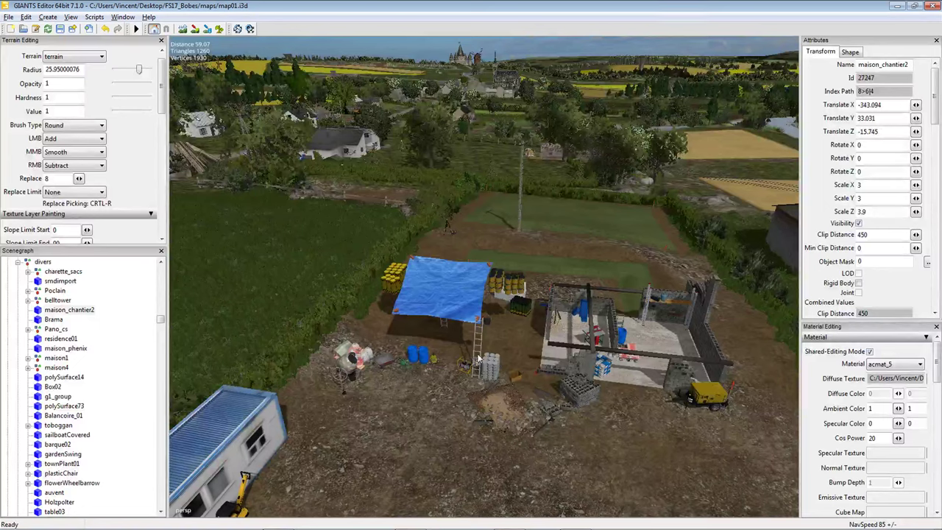
Delete the blue bache tarpaulin and the two Leiter ladders left standing where the house was.
scroll(452, 335, "up", 5)
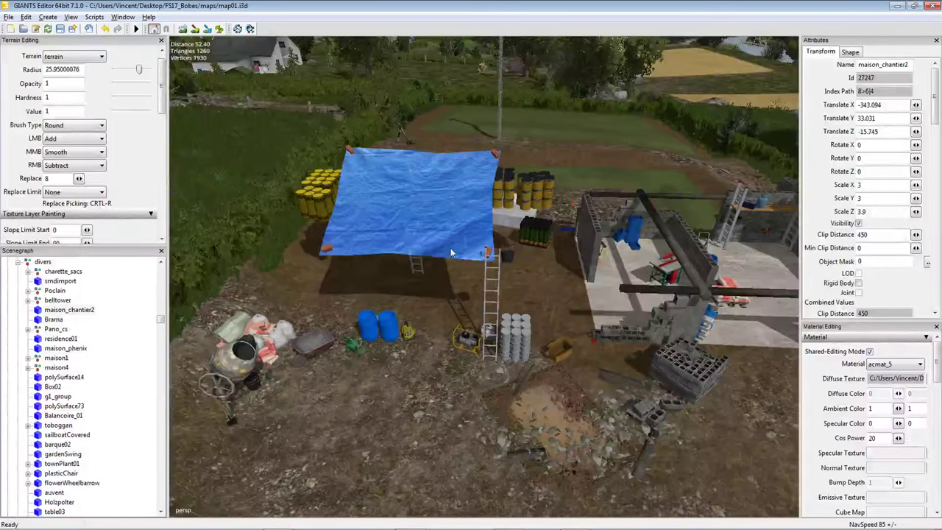
left_click(436, 227)
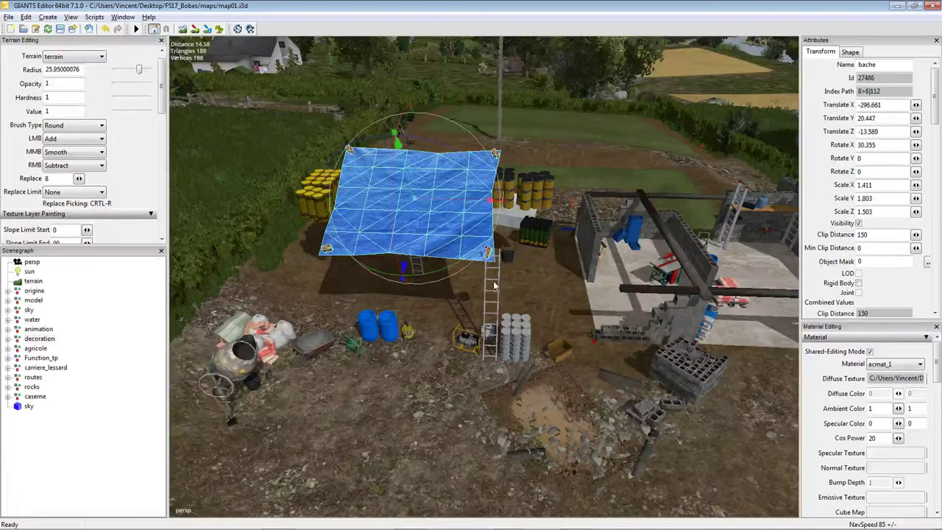
key("Delete")
left_click(485, 290)
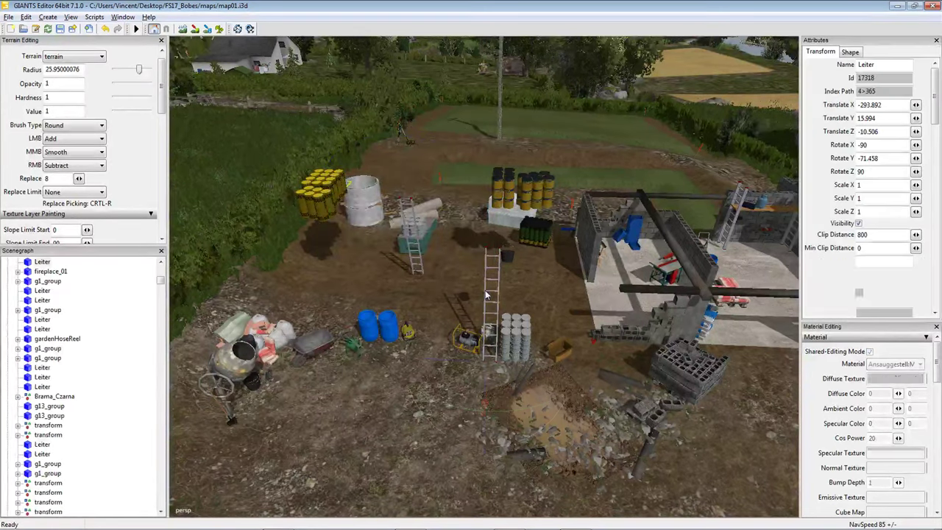
key("Delete")
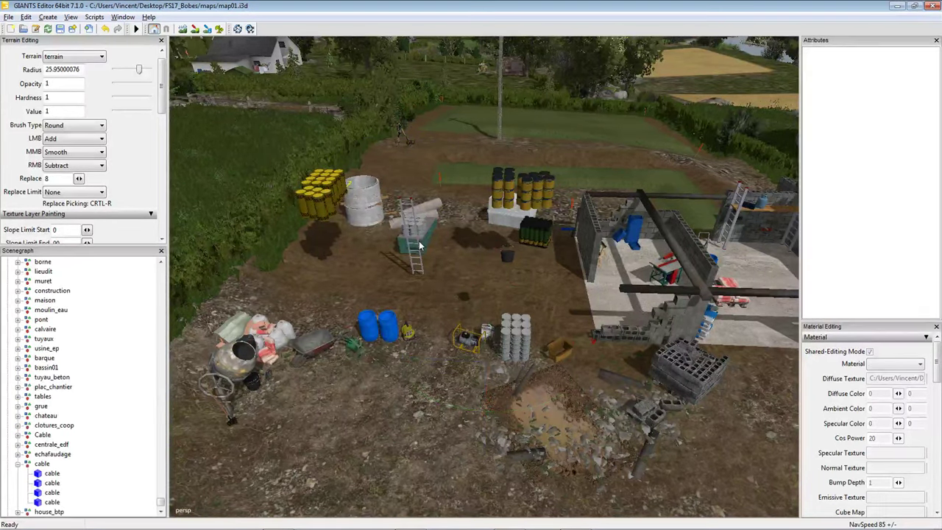
left_click(417, 243)
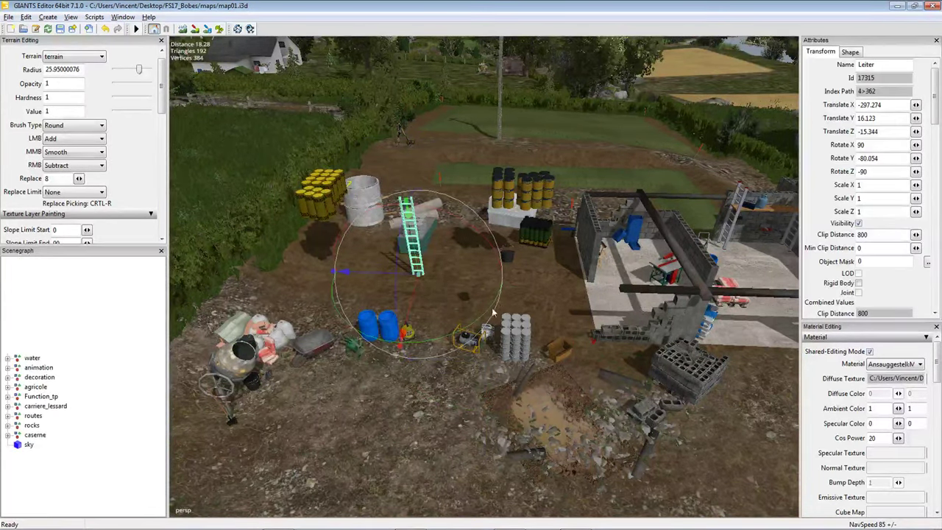
key("Delete")
Delete the debris05 rubble pieces scattered at the near edge of the sand patch.
scroll(414, 346, "down", 5)
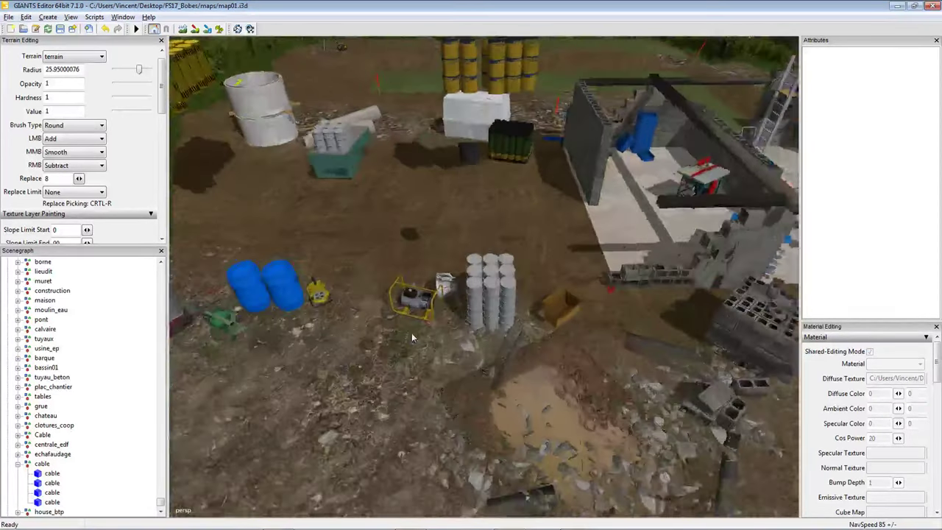
scroll(412, 331, "down", 5)
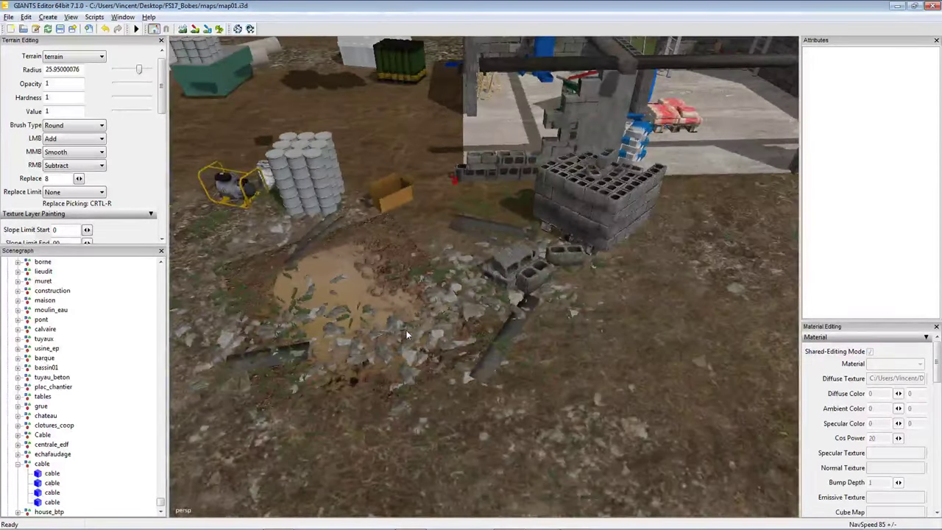
left_click(226, 334)
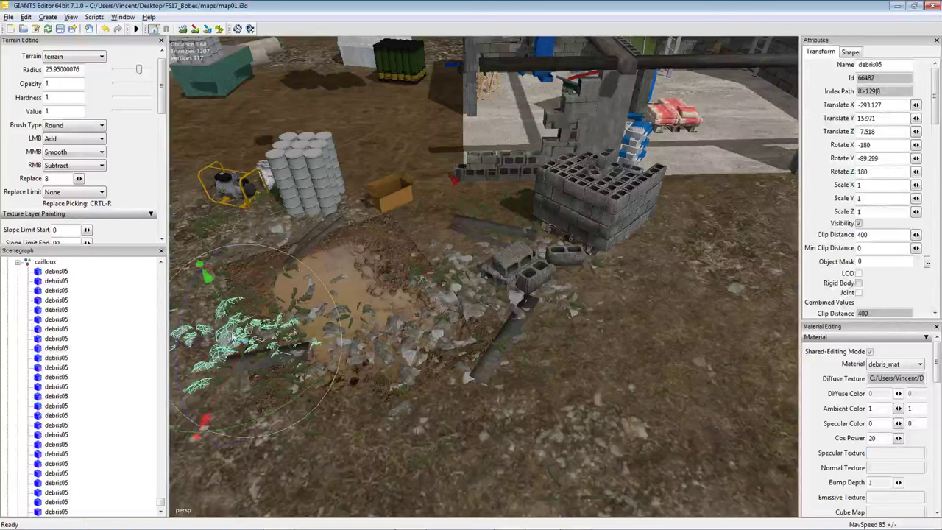
left_click(329, 337, "ctrl")
key("Delete")
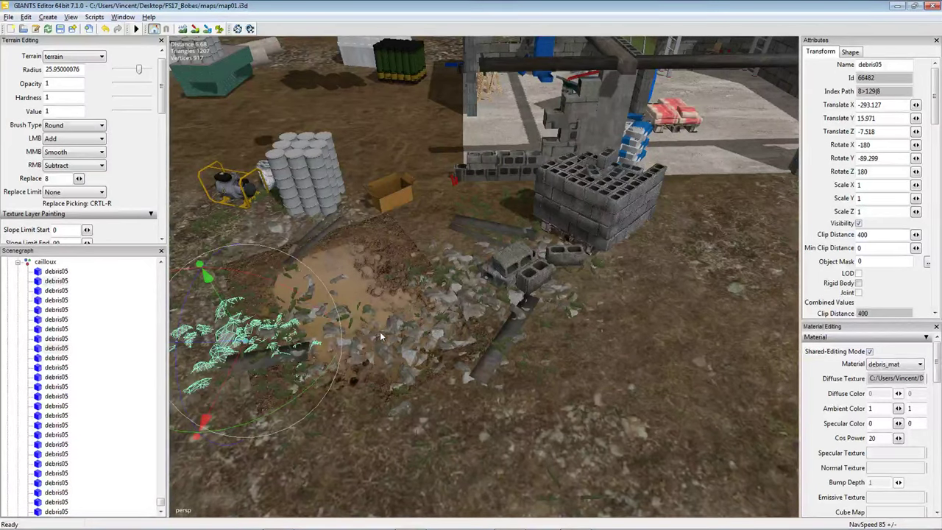
left_click(363, 341, "ctrl")
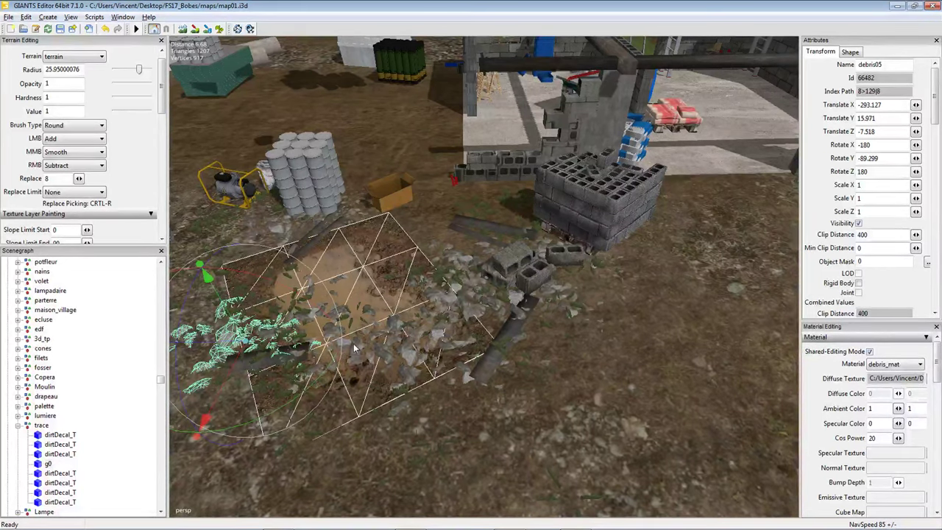
left_click(354, 344, "ctrl")
left_click(370, 276, "ctrl")
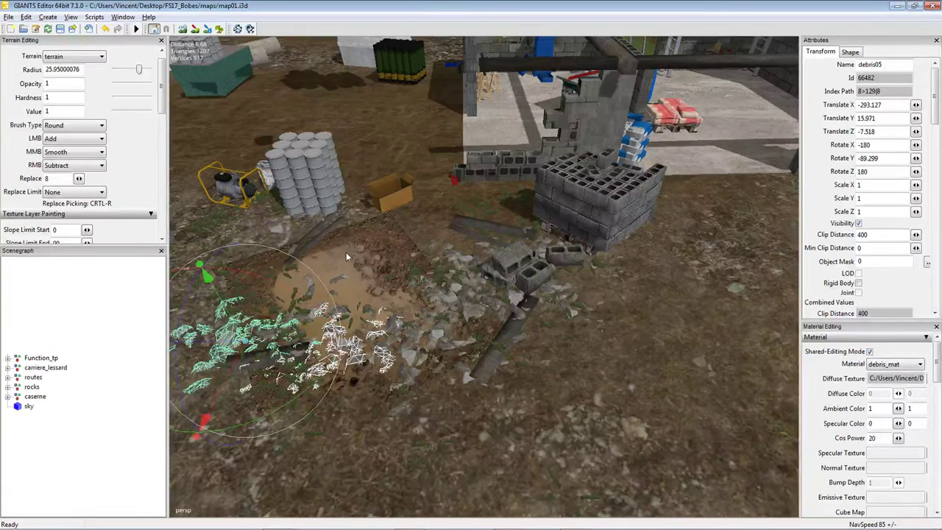
Move the g0 sand patch out of the construction site to about X -312, Y 21.4, Z -13.2.
left_click(377, 297, "ctrl")
scroll(377, 297, "down", 5)
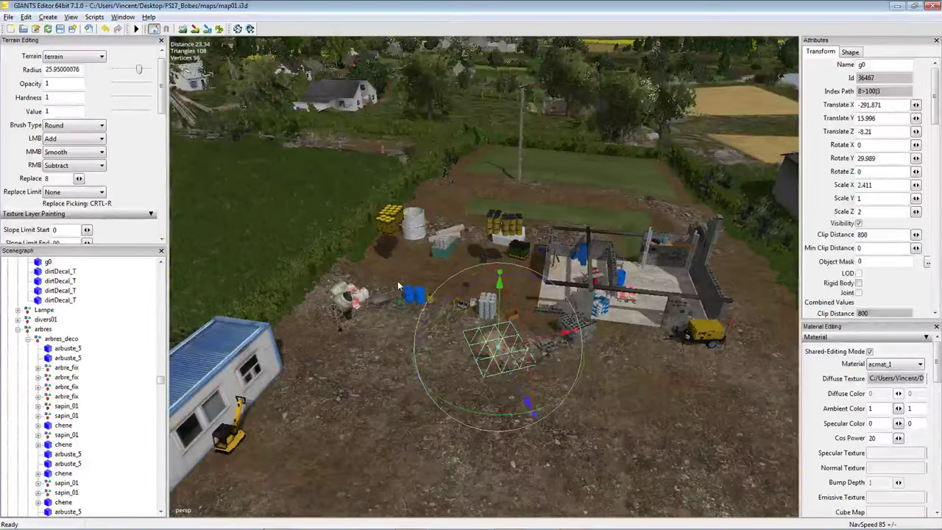
left_click_drag(498, 328, 236, 280)
middle_click_drag(235, 280, 457, 304)
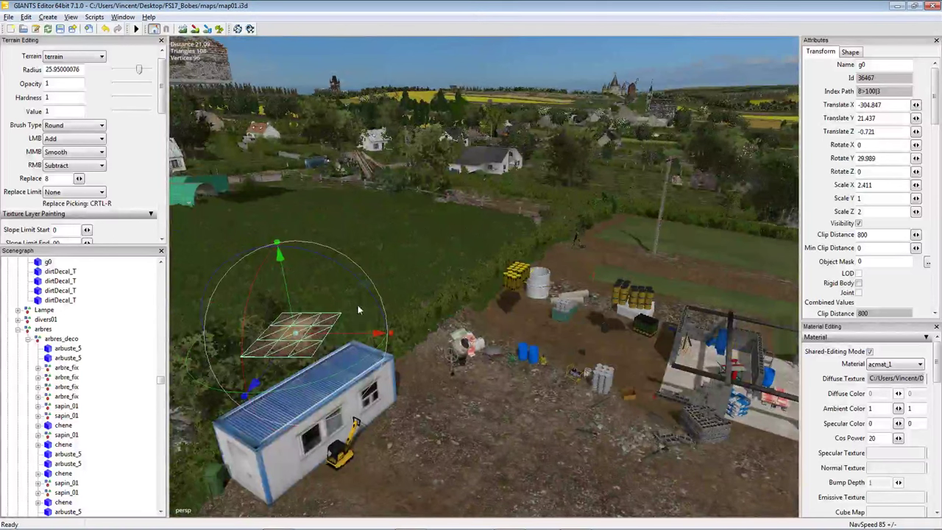
left_click_drag(286, 353, 357, 228)
scroll(416, 285, "up", 5)
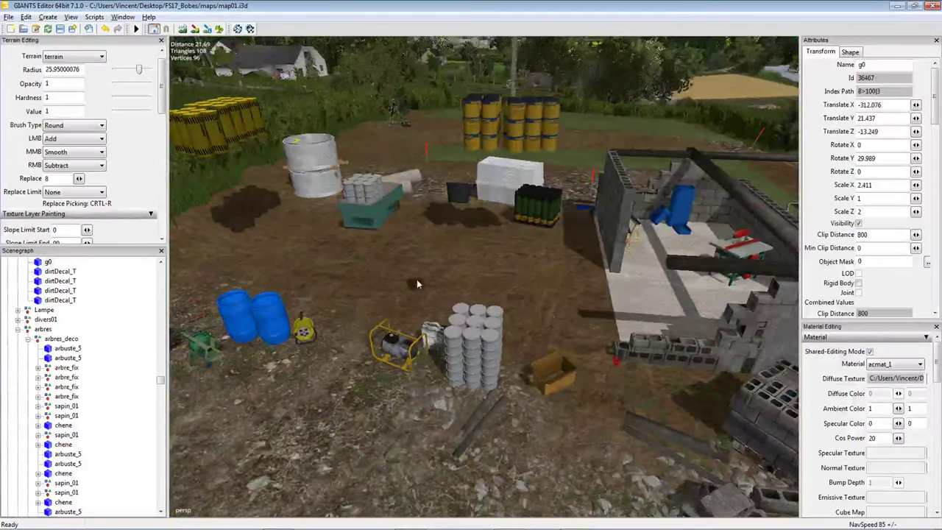
middle_click_drag(416, 284, 470, 335)
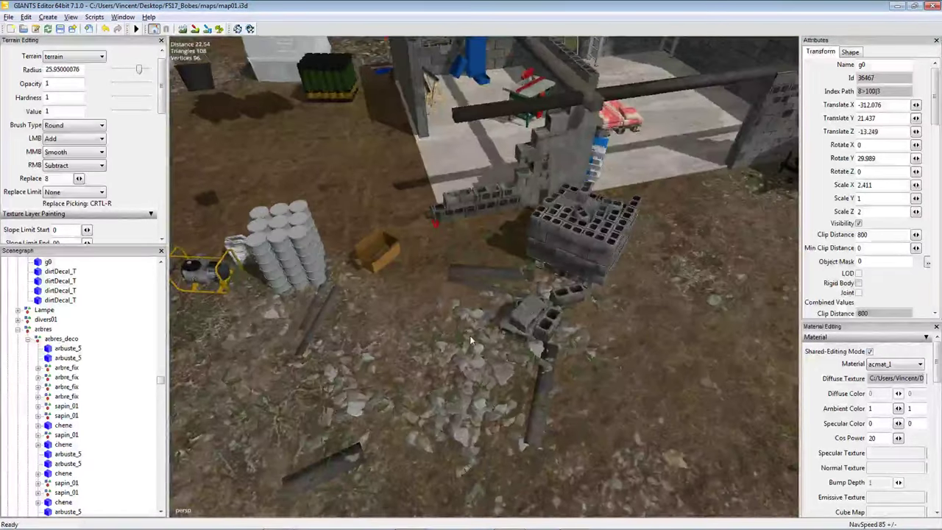
Delete the loose ground planks, the low stepped block wall, the stacked drums and the yellow-framed generator in front of the slab.
left_click(336, 457)
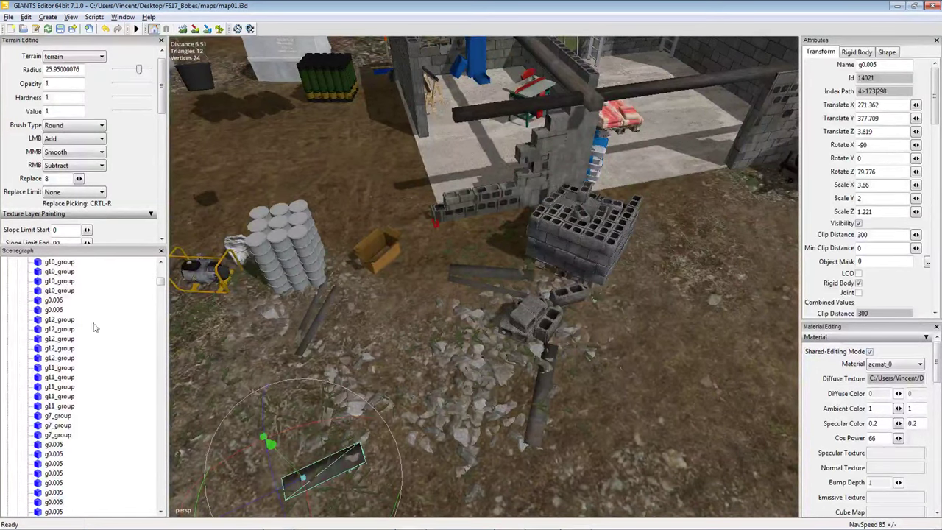
left_click(538, 406)
left_click(500, 277)
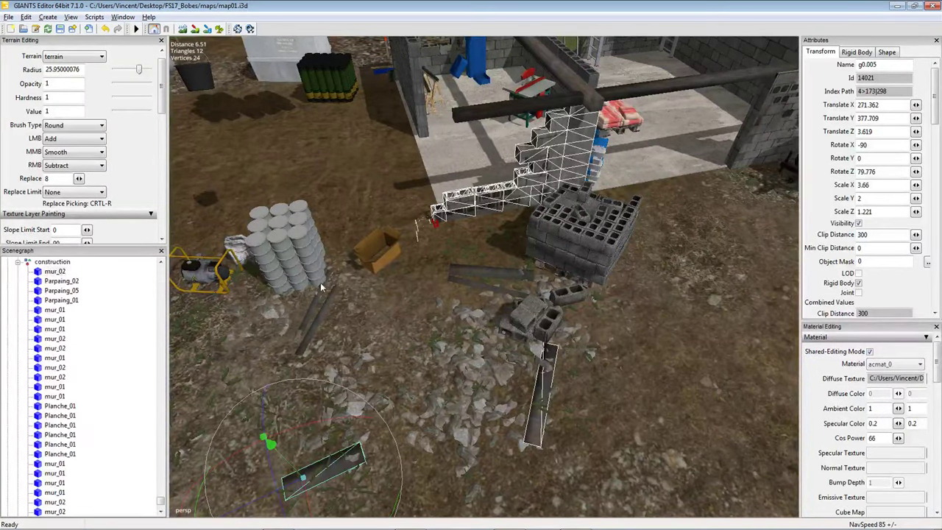
left_click(318, 304)
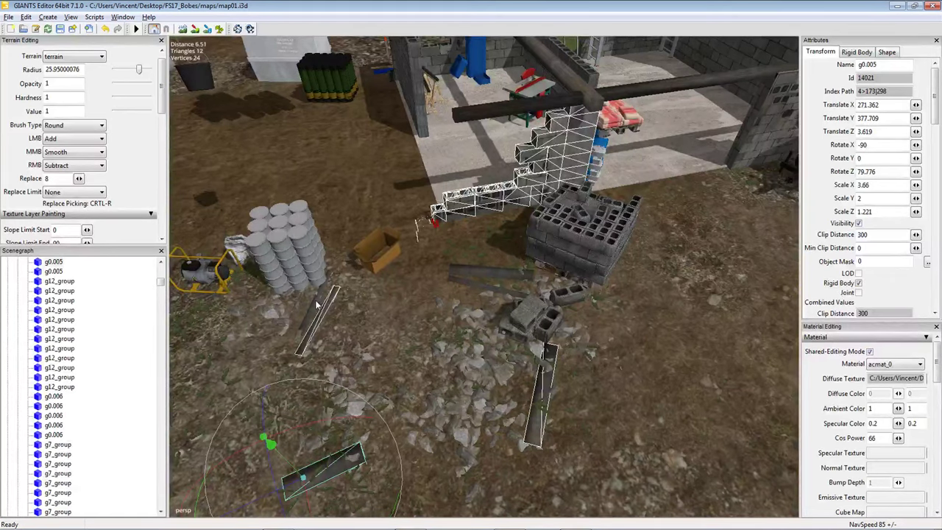
left_click(309, 264)
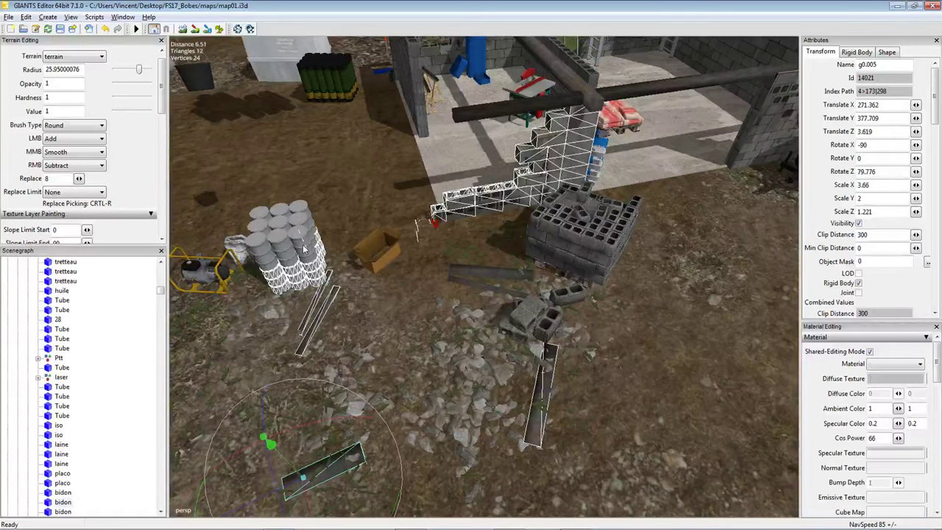
left_click(206, 274)
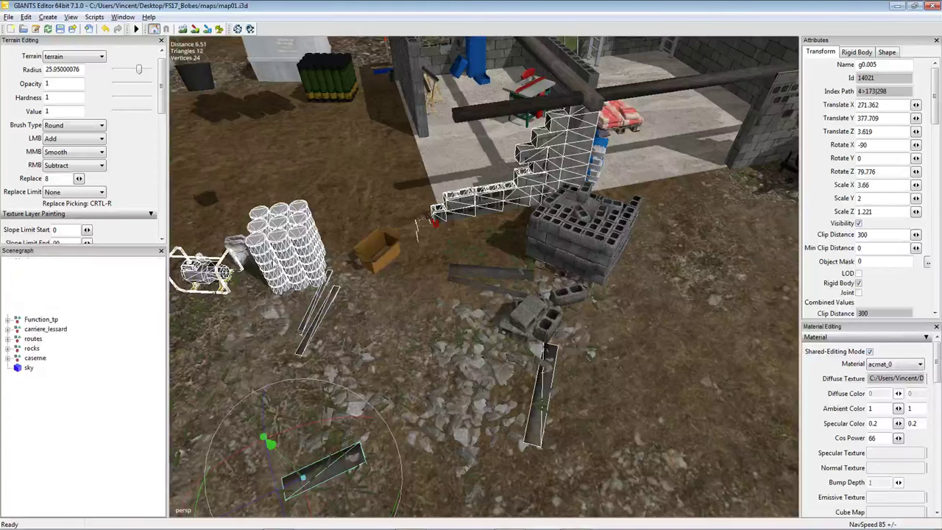
left_click(243, 256)
Delete the gasolineCan, the cardboardBox04_vis box, the loose Parpaing_05 blocks and the brique block stack.
left_click(243, 254)
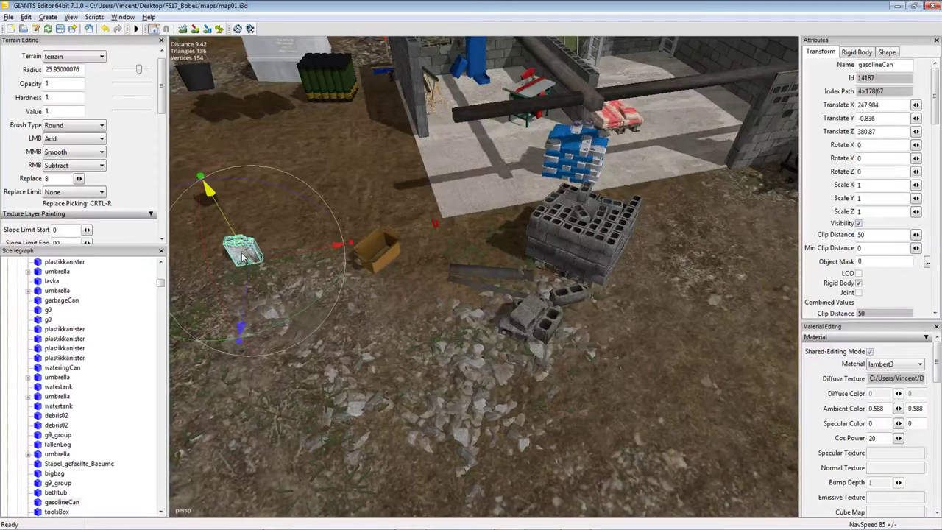
left_click(382, 261)
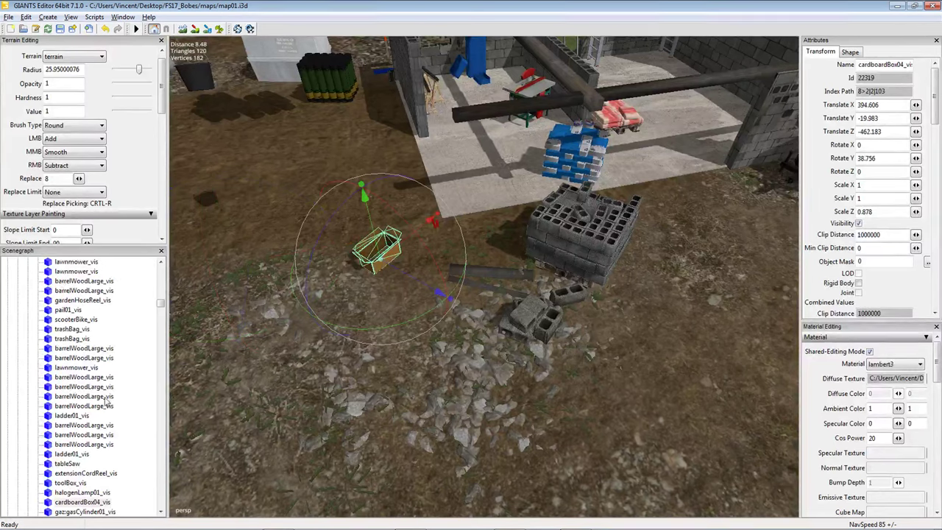
left_click(537, 325)
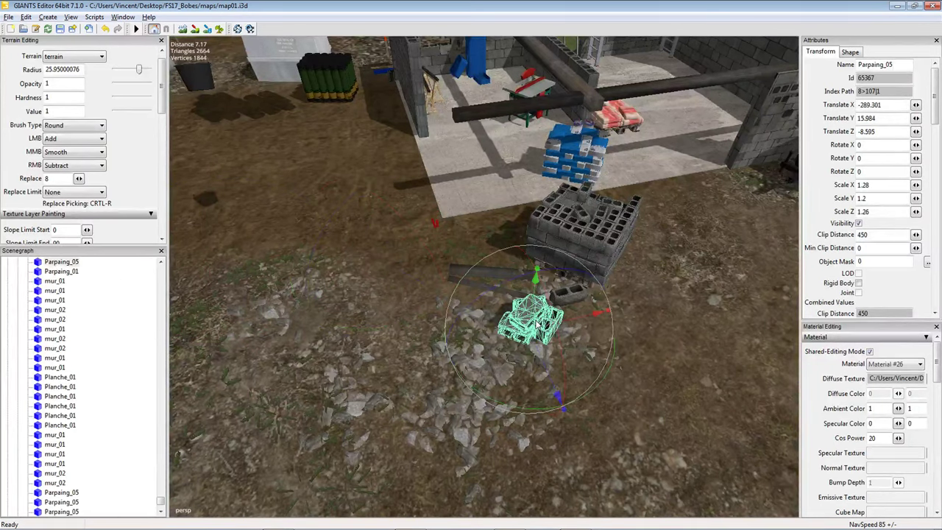
left_click(570, 297)
left_click(527, 255)
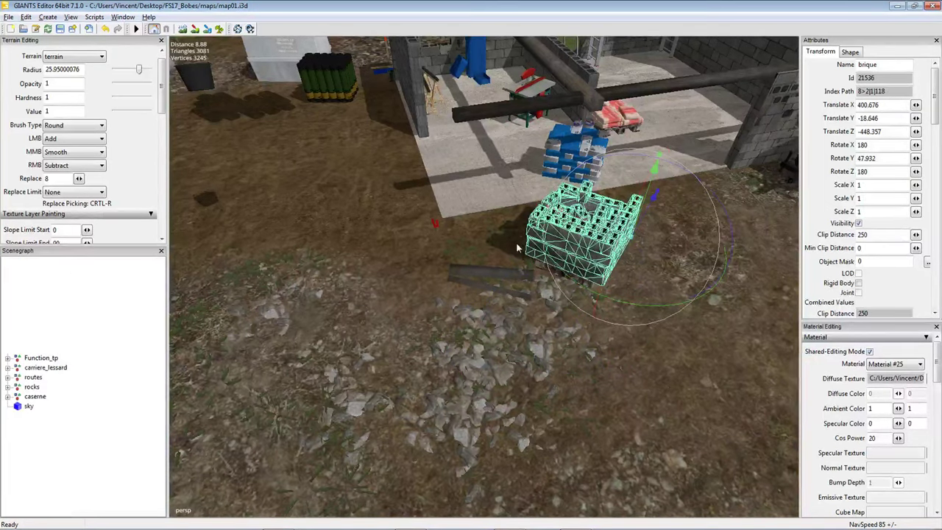
key("Delete")
Delete the empty palette, the blue building bags, the leftover block, the long overhead beam, the remaining ground planks and the small red stake.
left_click(558, 268)
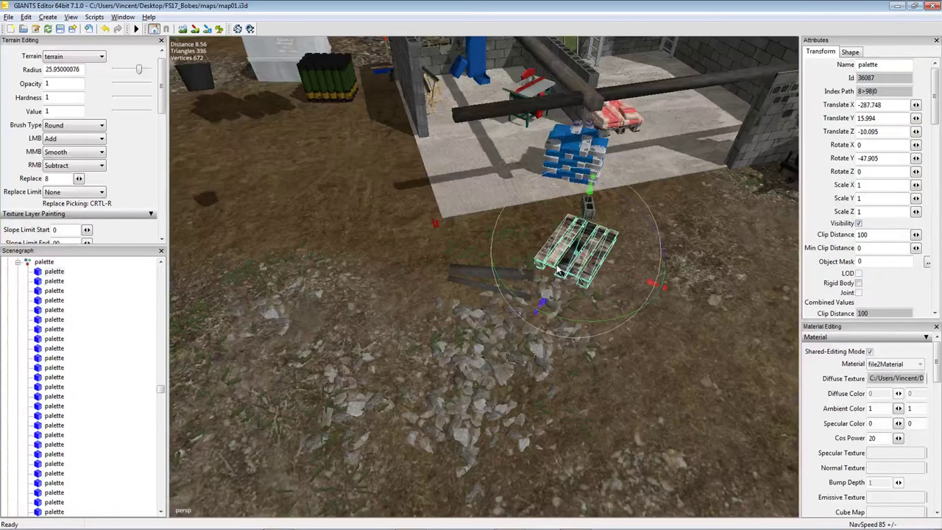
left_click(581, 168, "shift")
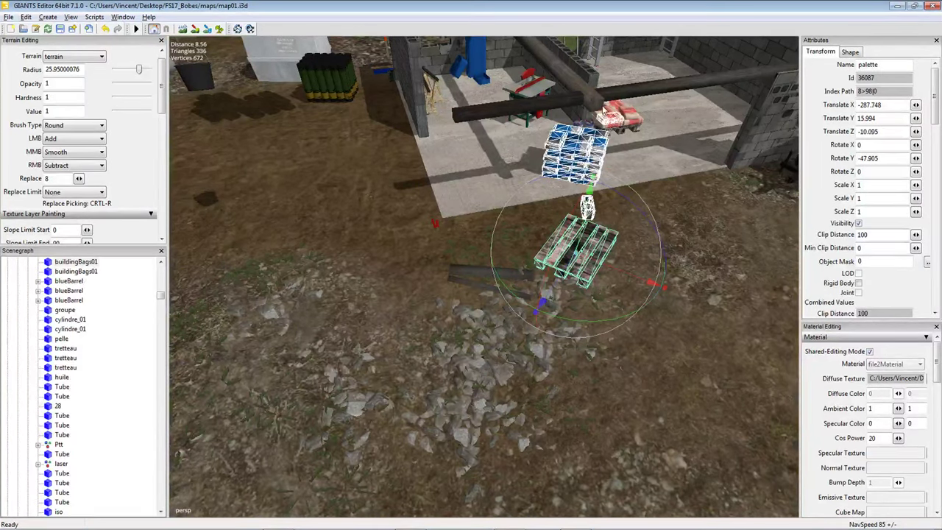
left_click(598, 99, "shift")
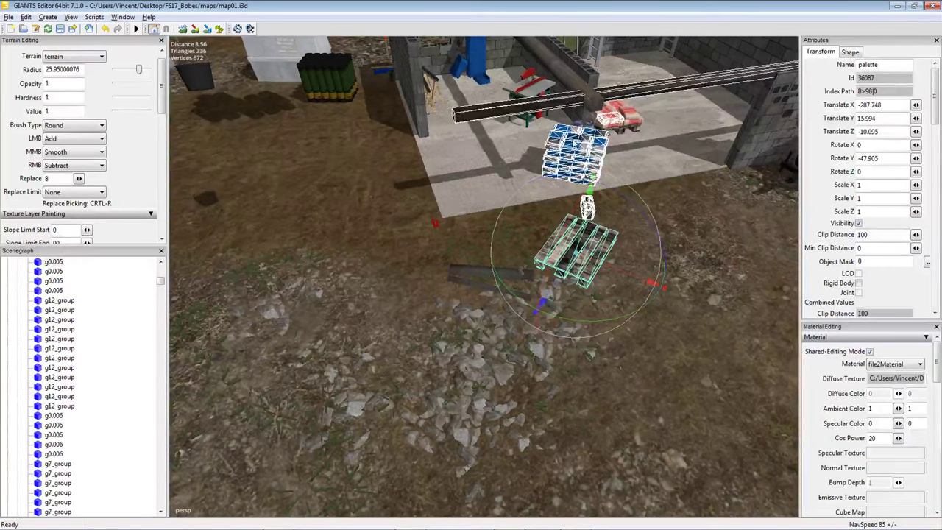
left_click(468, 282, "shift")
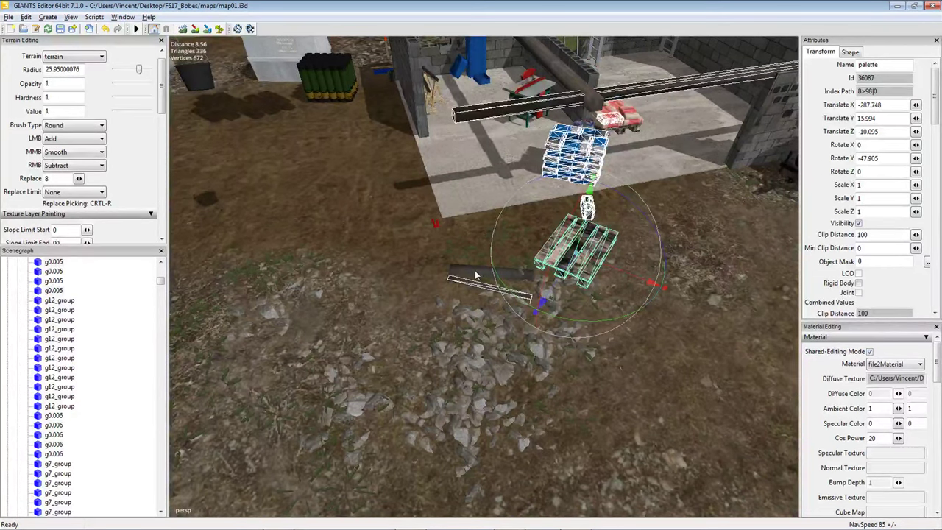
left_click(474, 271, "shift")
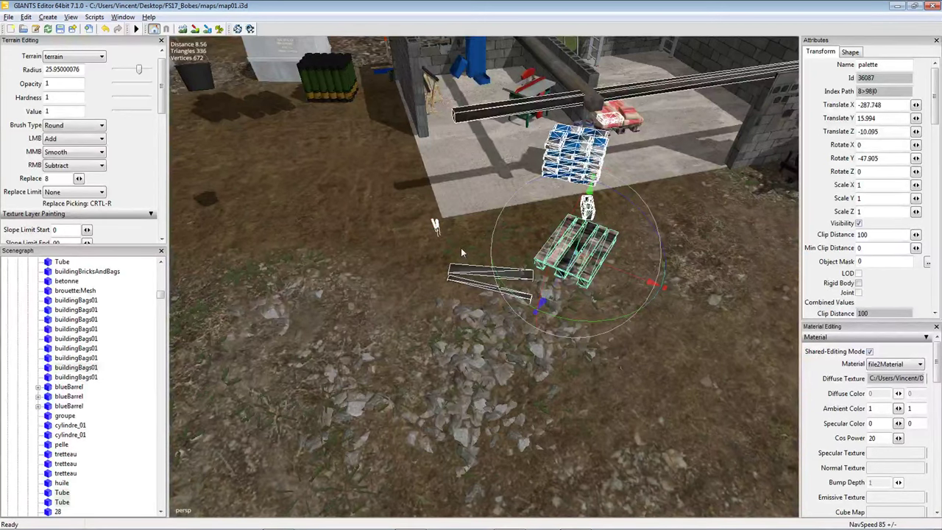
key("Delete")
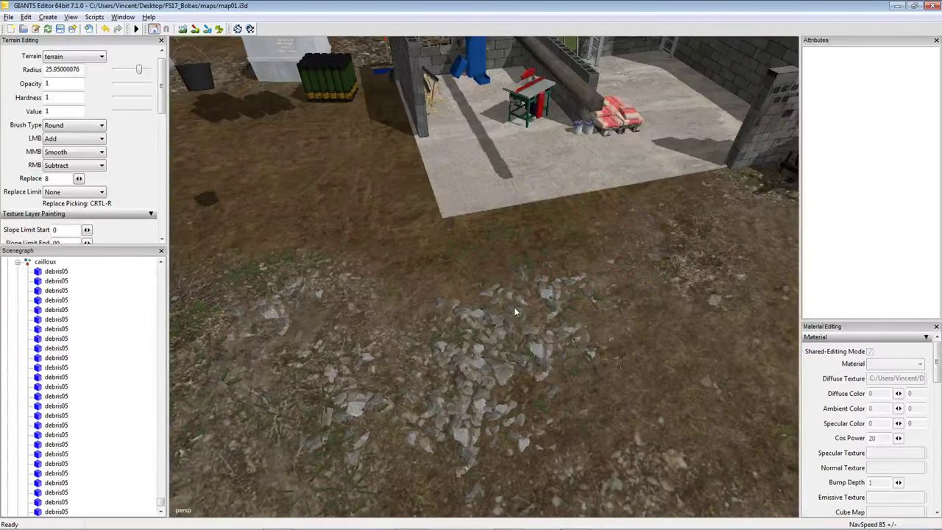
Select the yellow laine rolls, pipes, crates, white box, black bucket and building bags scattered around the yard.
middle_click_drag(514, 307, 509, 288)
scroll(519, 296, "down", 5)
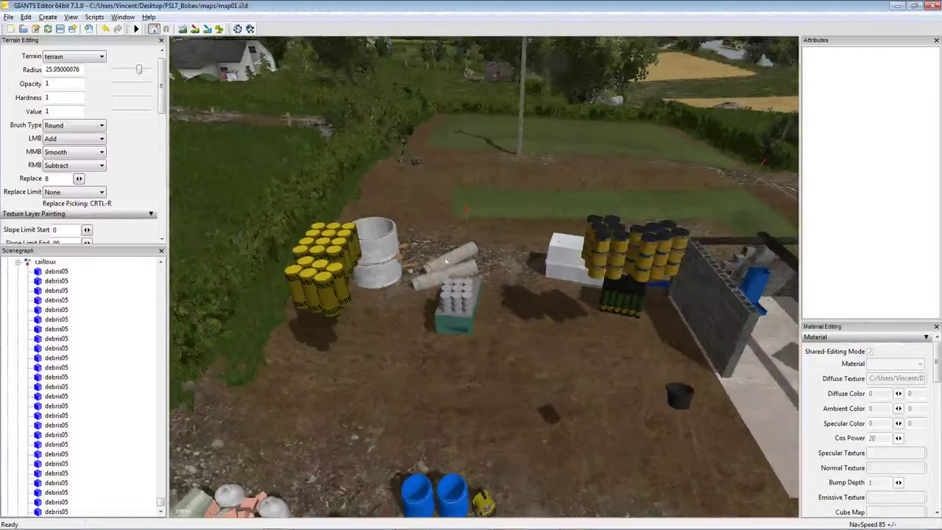
left_click(353, 249)
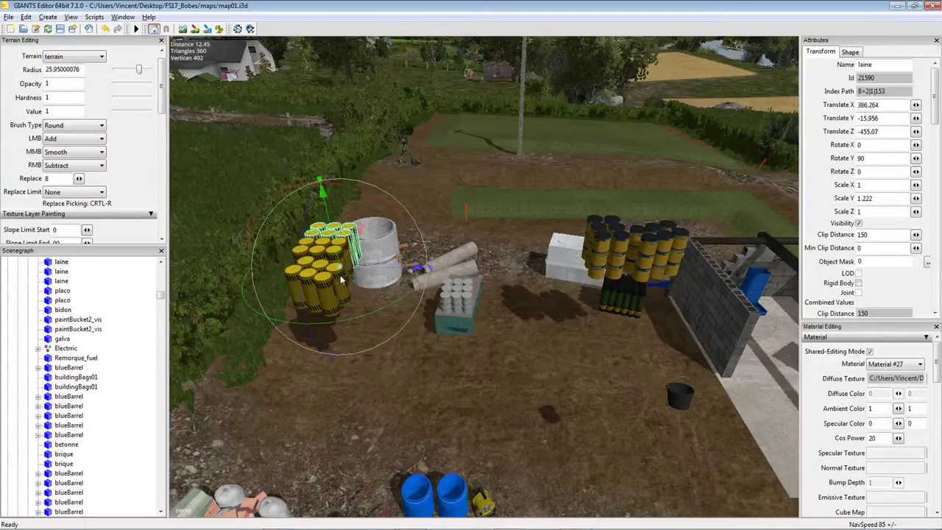
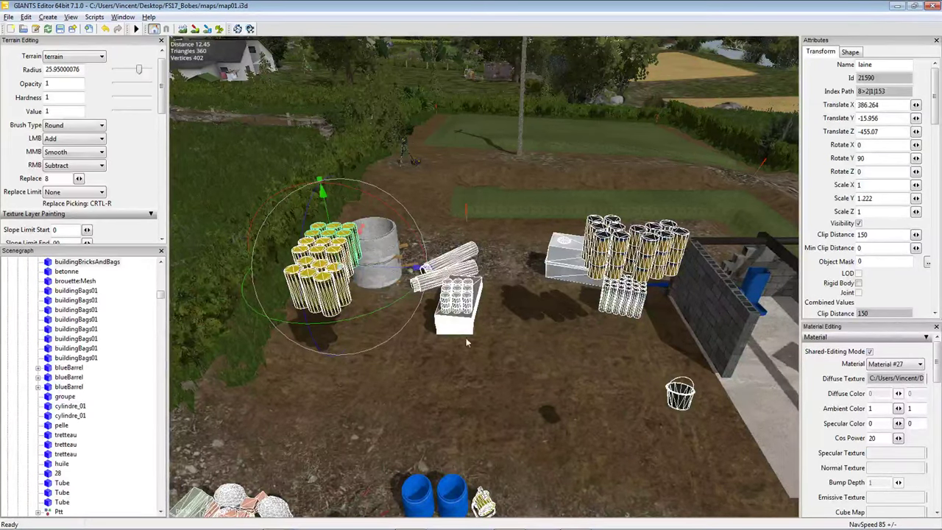
Extend the selection with the green reel, wheelbarrow, bucket, cement mixer and the plank between the concrete rings.
right_click_drag(237, 501, 251, 449)
mouse_move(490, 353)
right_mouse_down()
mouse_move(494, 348)
mouse_move(480, 367)
right_mouse_up()
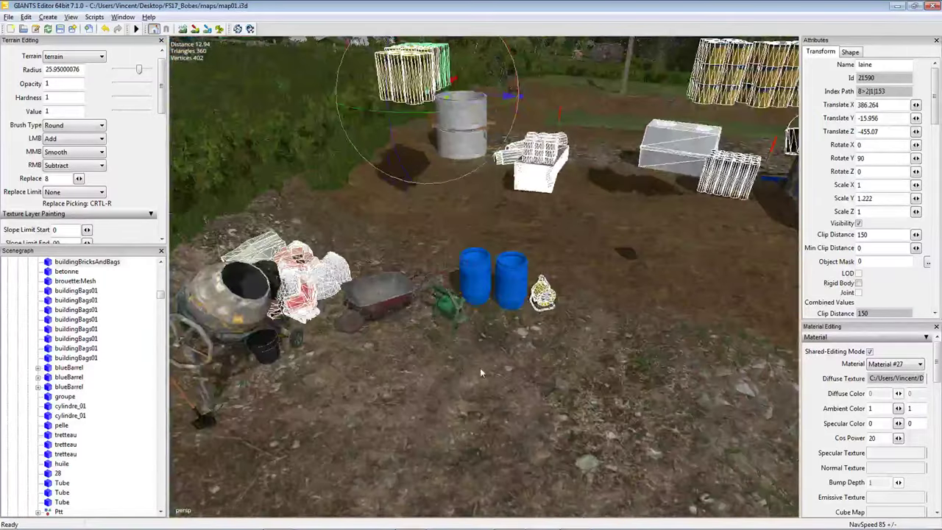
left_click(454, 316)
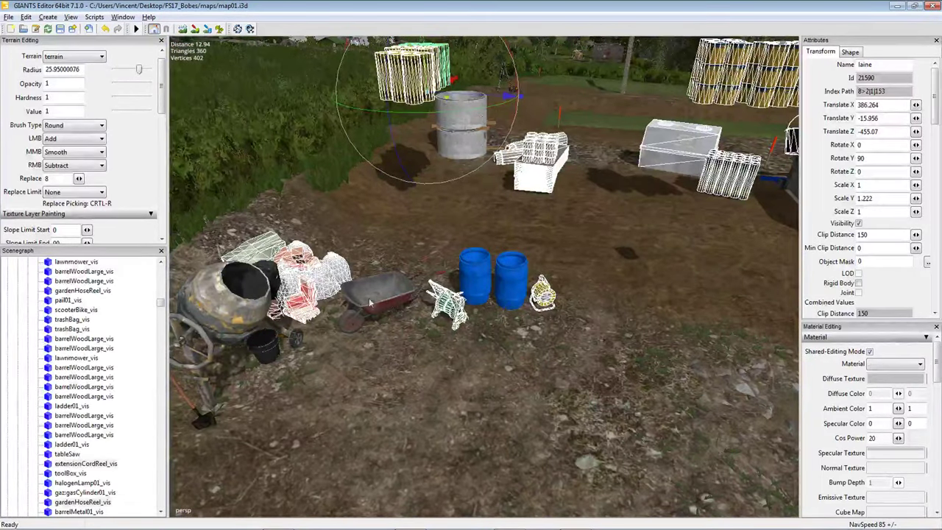
left_click(370, 302)
left_click(263, 350)
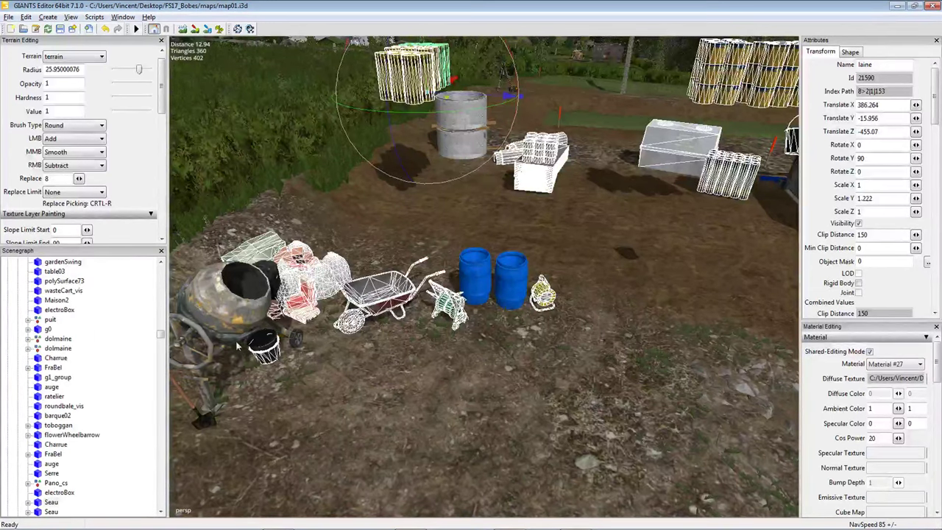
left_click(206, 423)
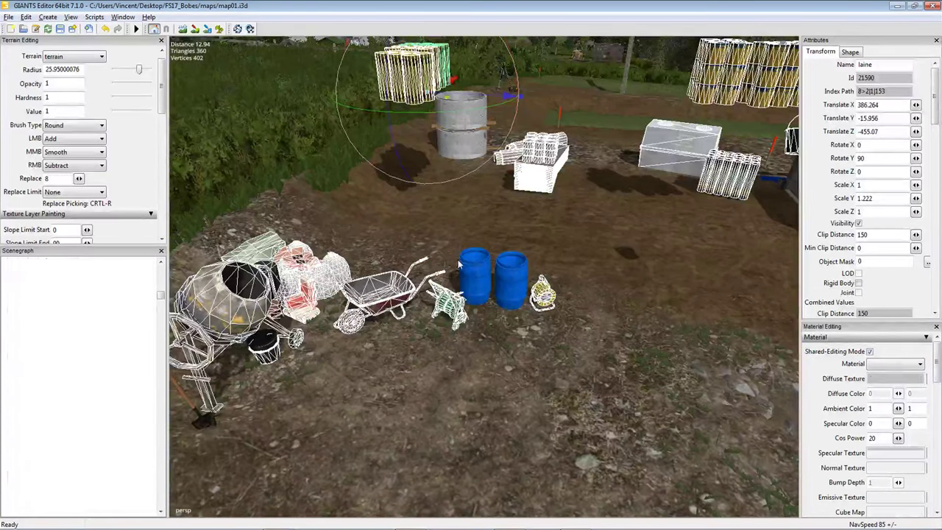
right_click_drag(472, 196, 414, 252)
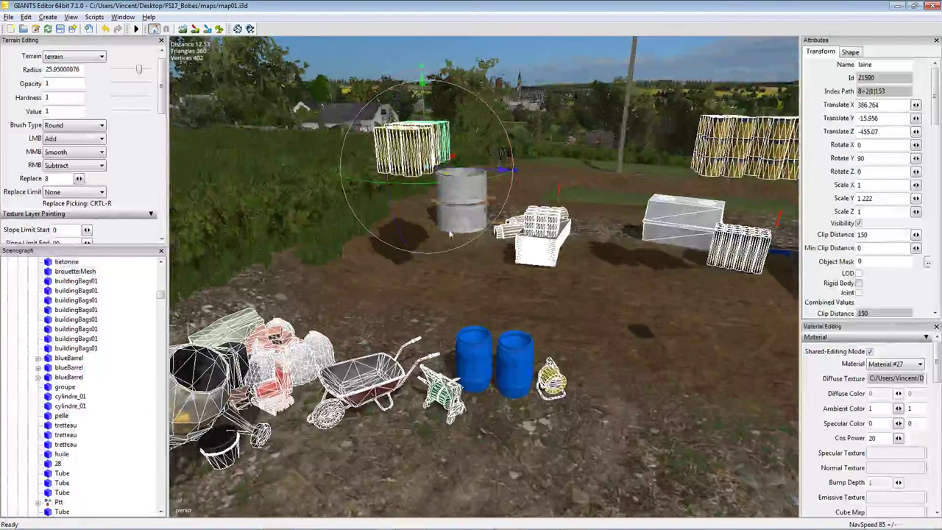
left_click(490, 203)
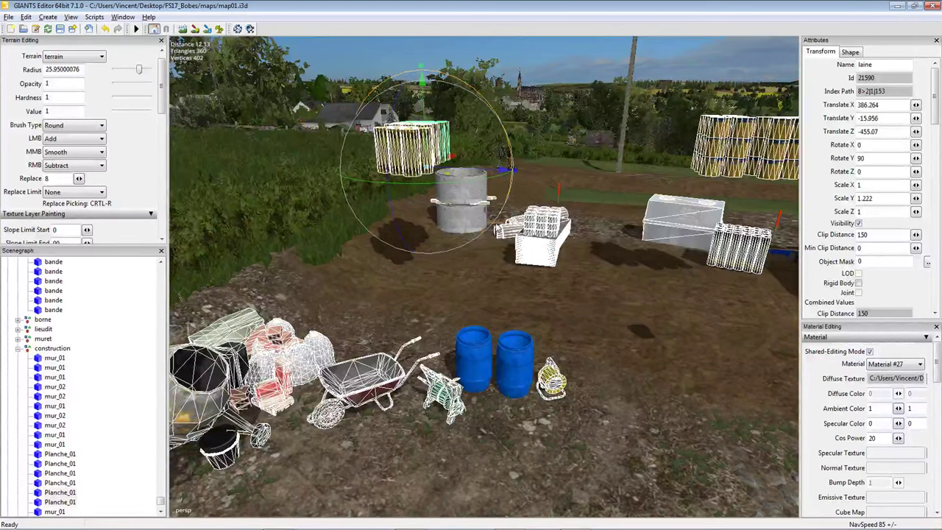
Add the concrete floor slab, yellow generator trailer, site cabin and mini excavator to the selection, leaving out the stepped block wall.
right_click_drag(530, 265, 483, 264)
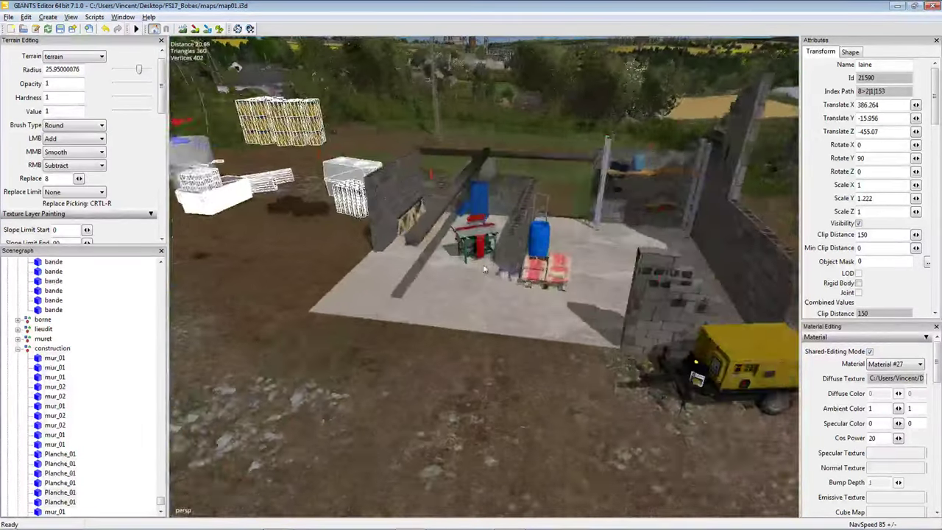
left_click(489, 298)
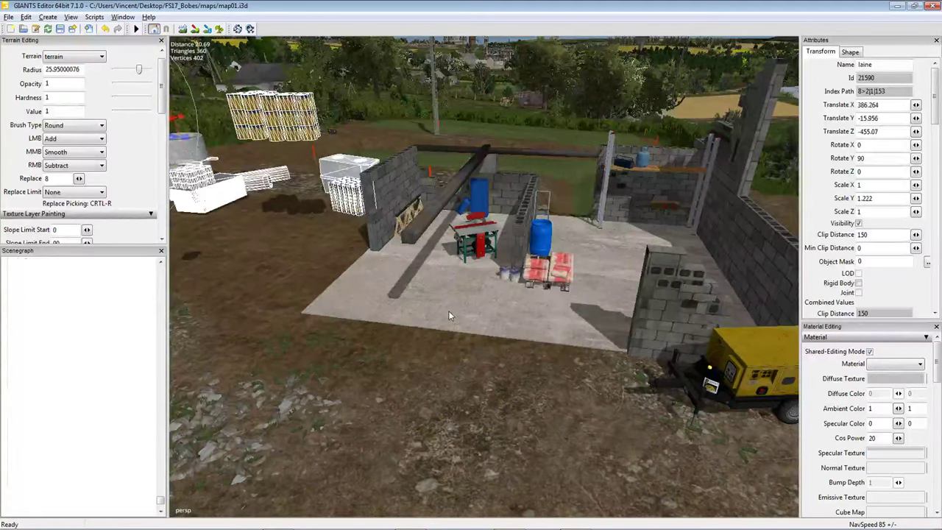
left_click(763, 376)
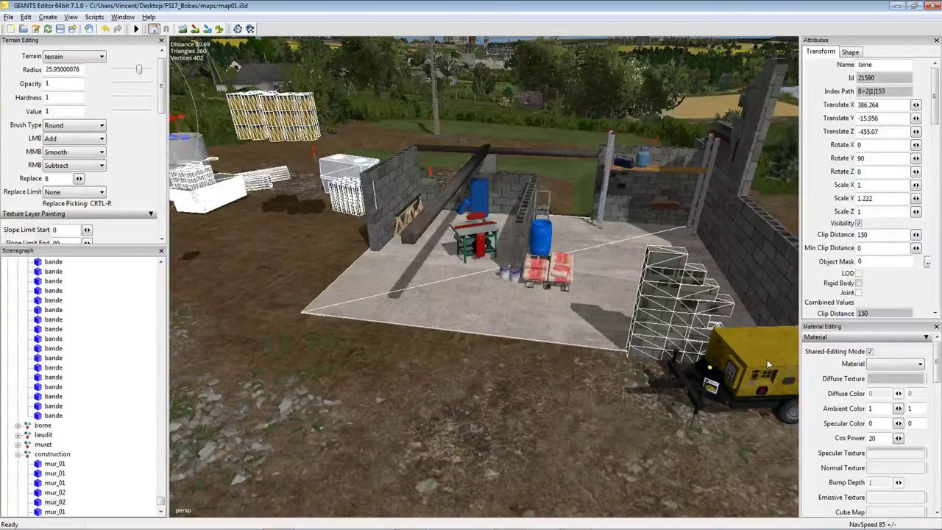
left_click(767, 359)
left_click(669, 304, "ctrl")
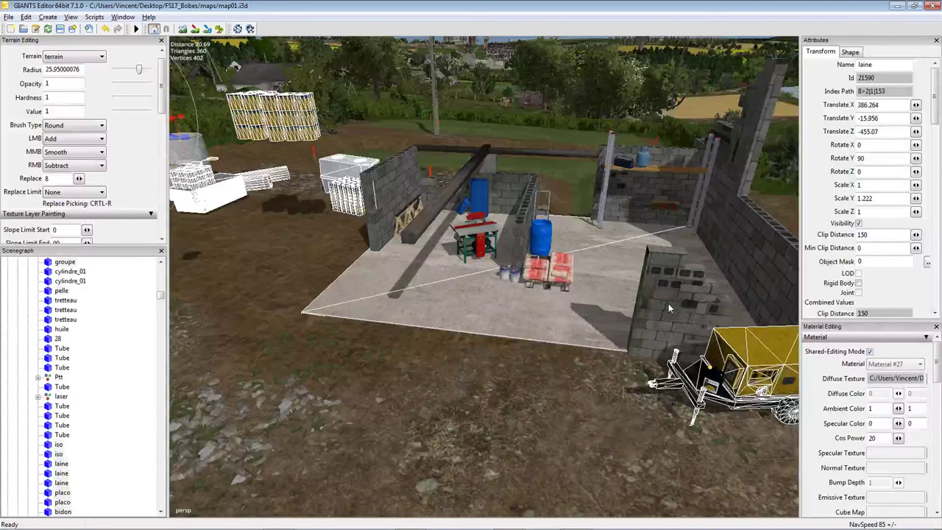
right_click_drag(546, 282, 463, 292)
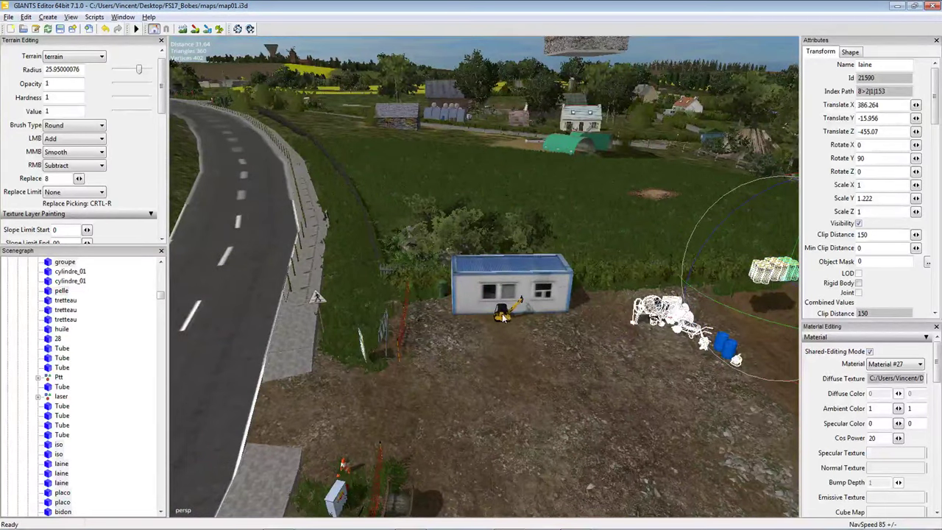
key("f")
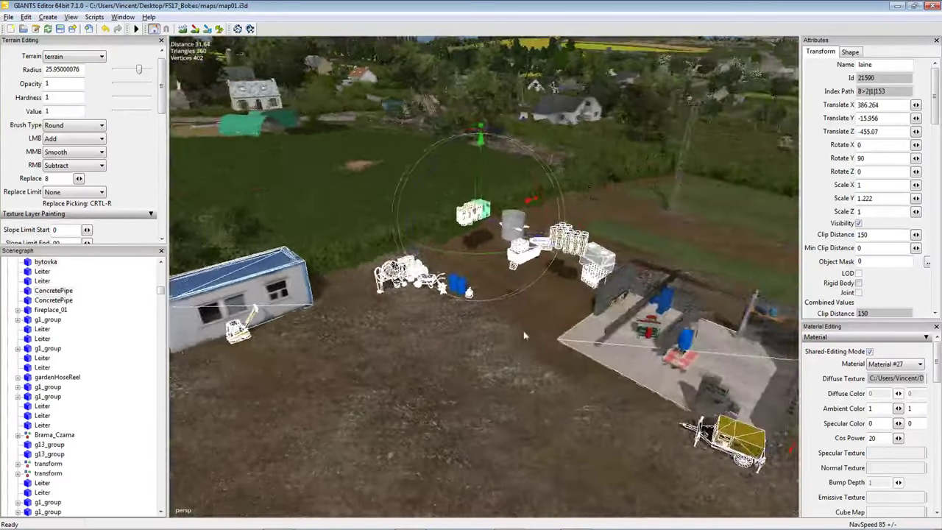
Add the red piquet01 stake on the gravel bank to the selection and delete all the selected props.
mouse_move(524, 336)
right_mouse_down()
mouse_move(490, 333)
mouse_move(498, 322)
right_mouse_up()
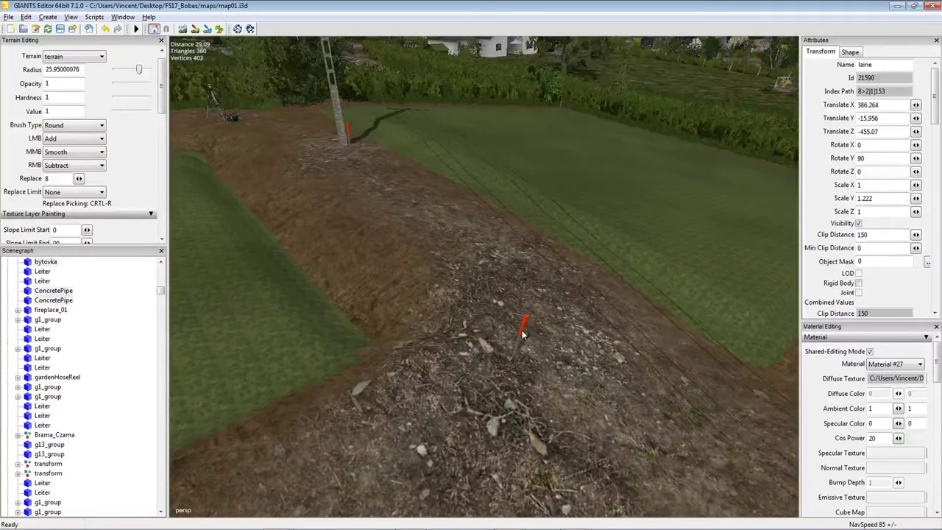
left_click(521, 331)
right_click_drag(521, 333, 493, 281)
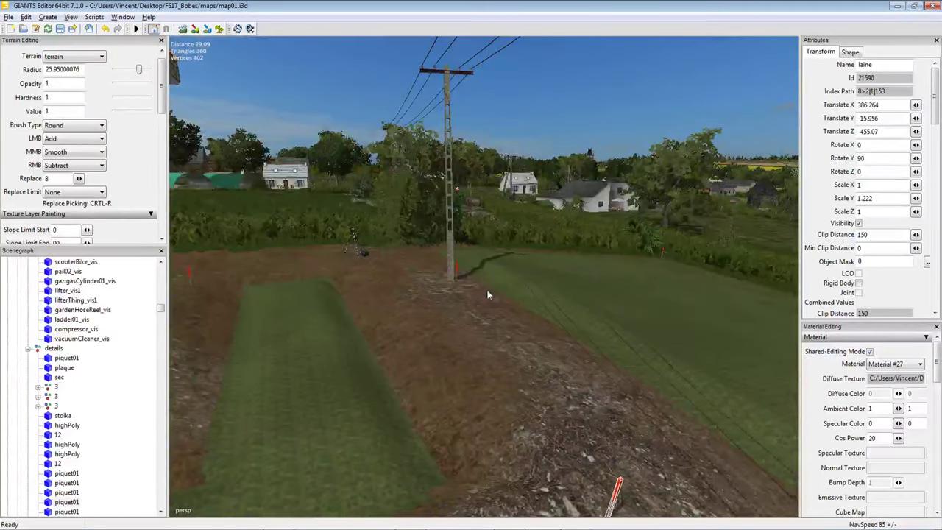
key("f")
right_click_drag(369, 277, 457, 322)
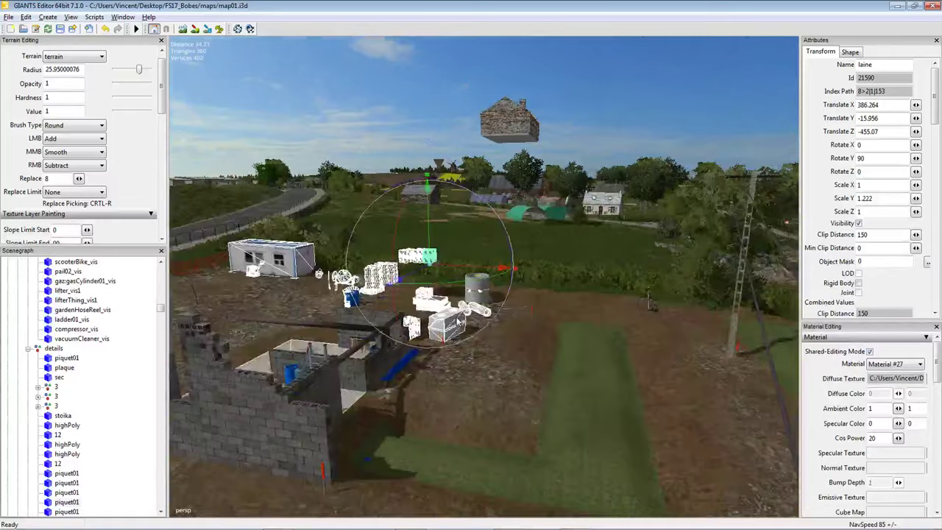
middle_click_drag(458, 323, 464, 366)
key("Delete")
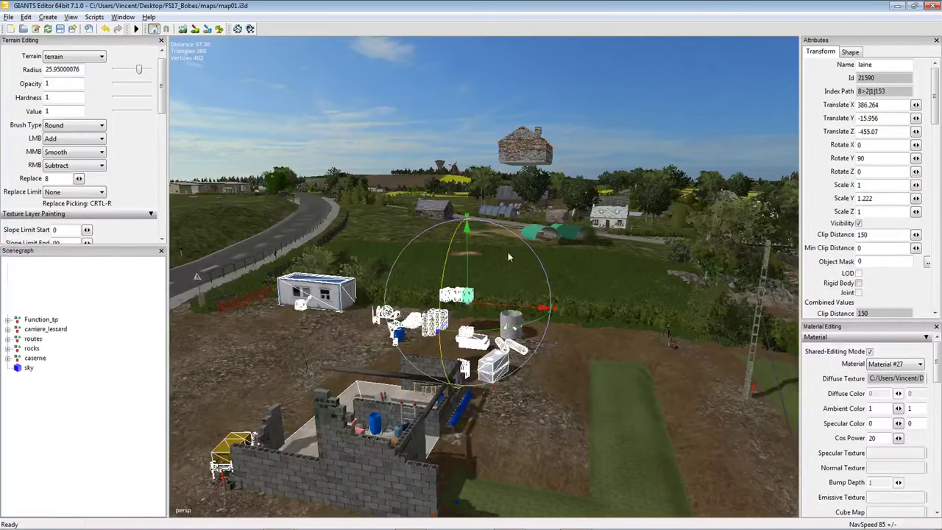
right_click_drag(423, 313, 473, 356)
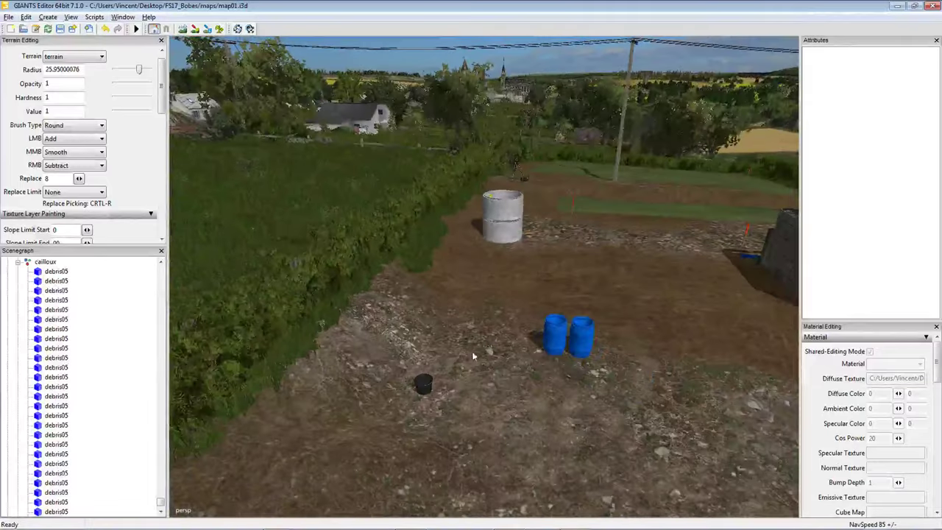
Delete the black bucket and the two blue barrels standing on the gravel near the hedge.
left_click(431, 388)
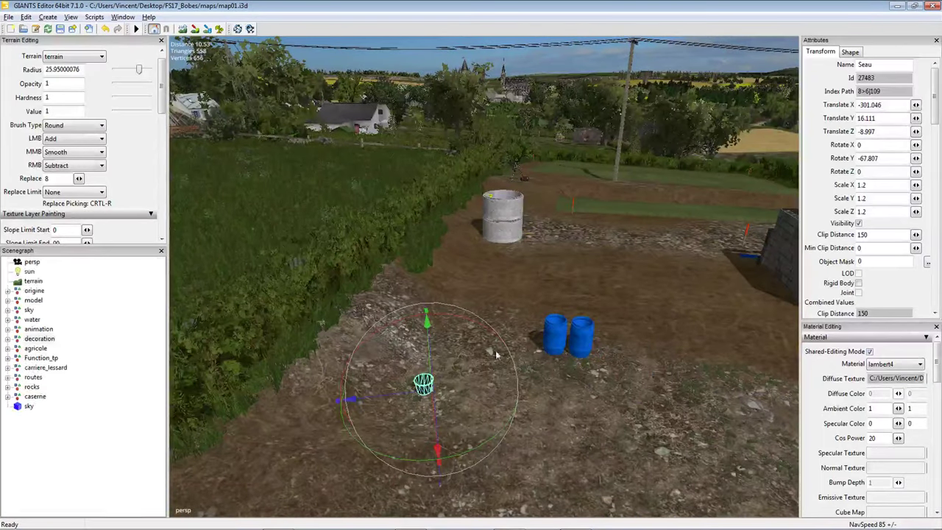
left_click(551, 337)
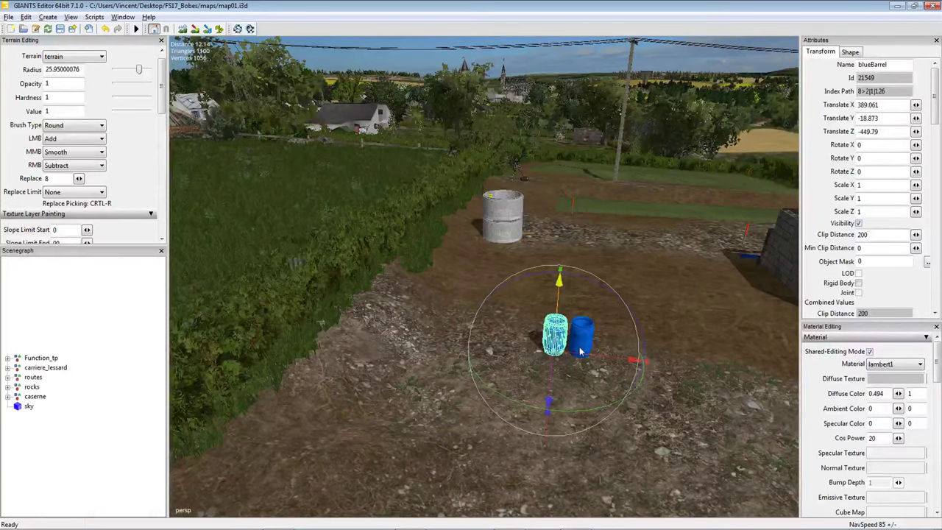
key("ctrl+z")
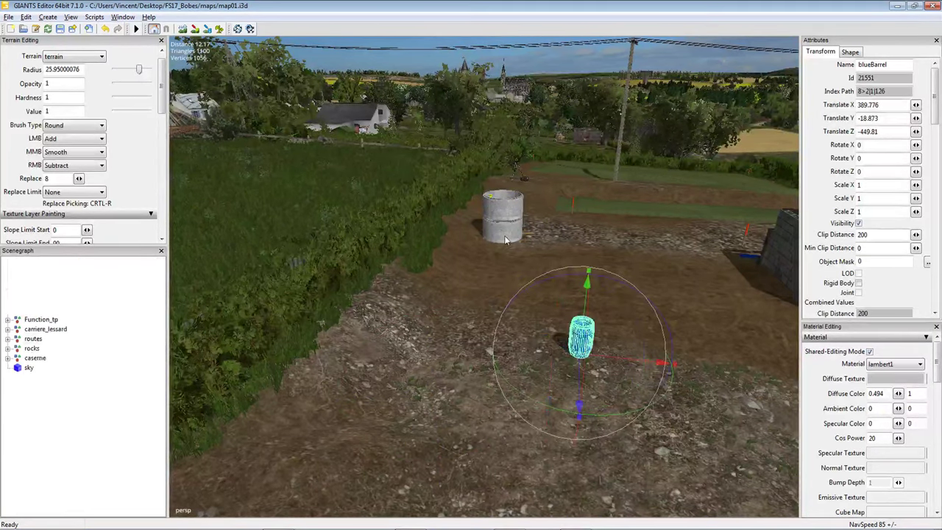
Delete the stacked concrete rings, including the parent regard object and its two nested rings.
left_click(511, 236)
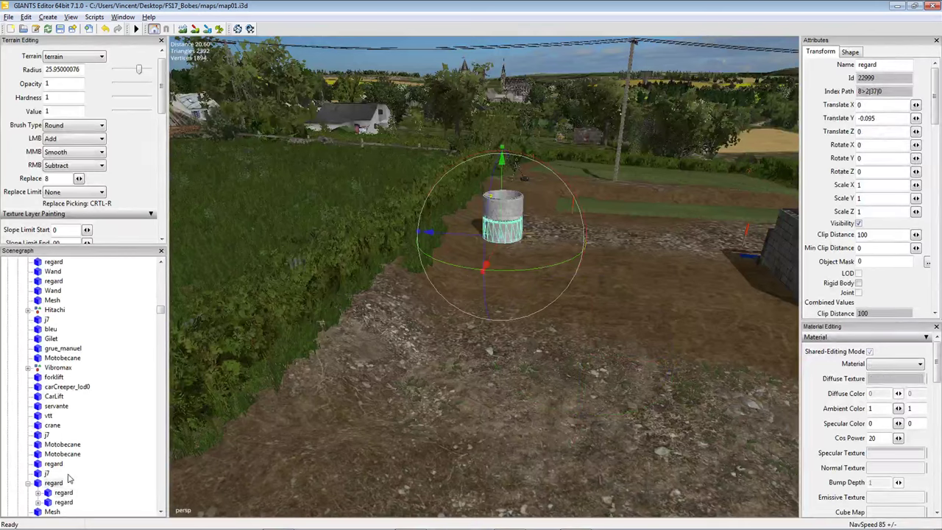
left_click(68, 482)
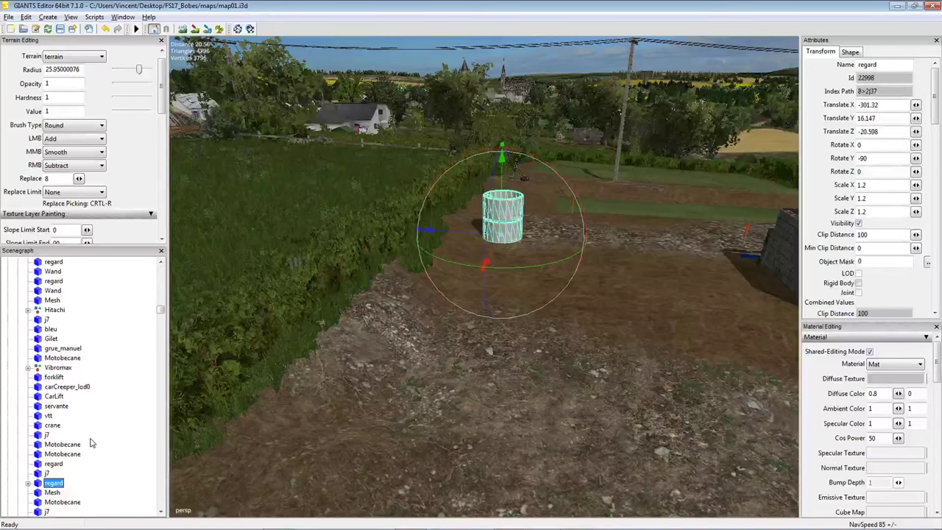
key("Right")
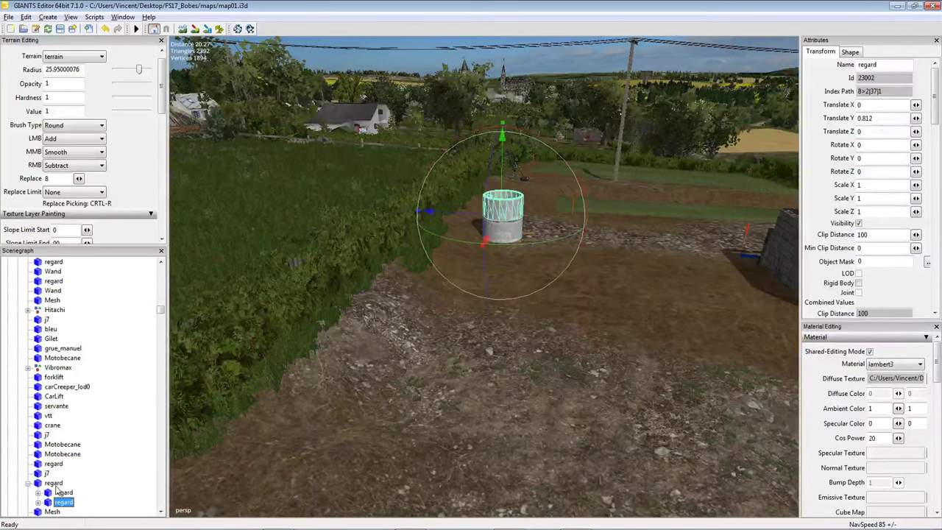
left_click(565, 344)
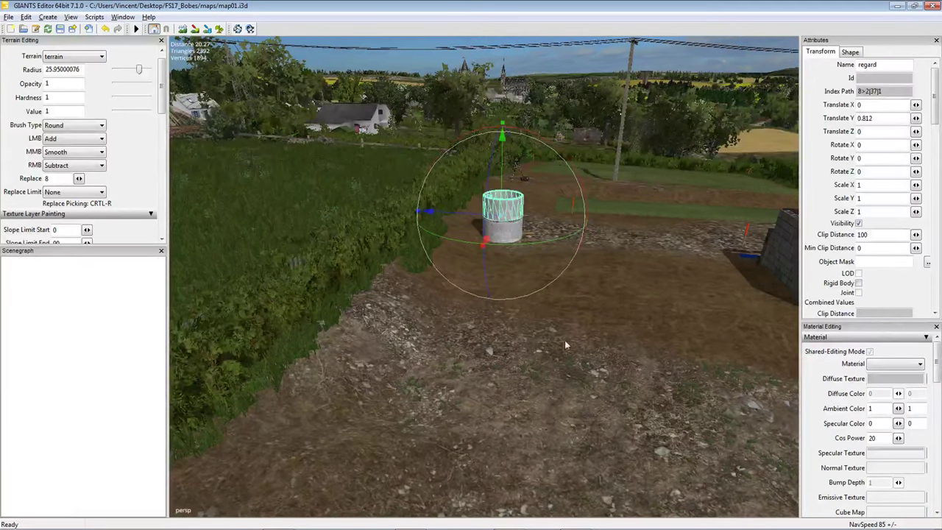
Delete the three loose Planche_01 planks lying beside the hedge.
scroll(550, 330, "down", 5)
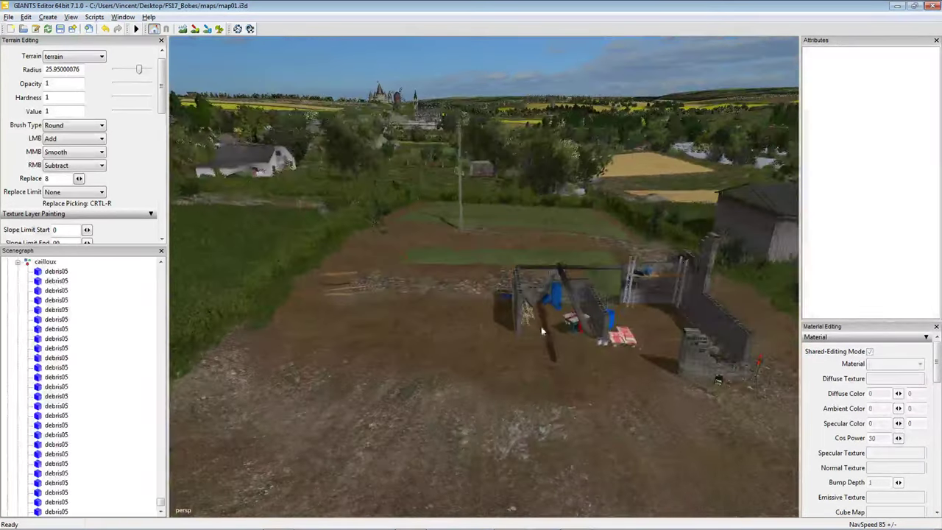
scroll(565, 332, "up", 5)
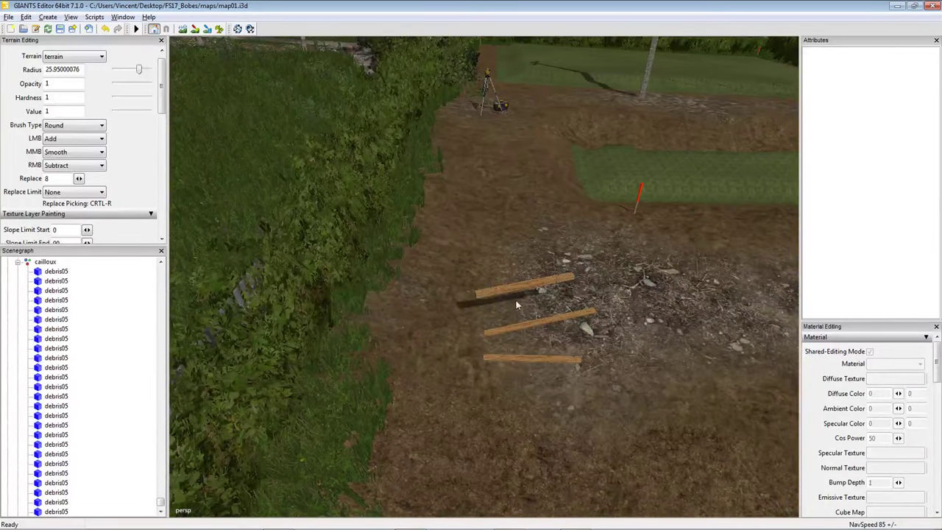
left_click(530, 360)
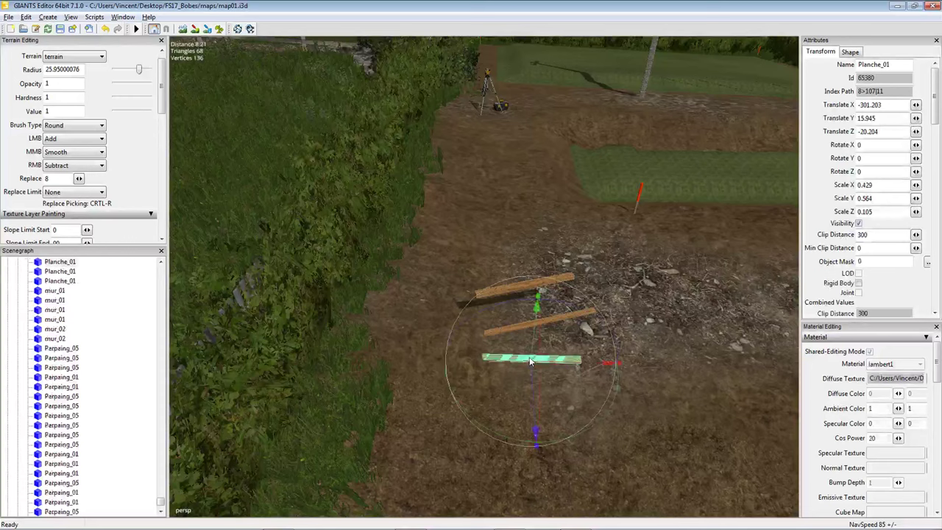
left_click(501, 334, "ctrl")
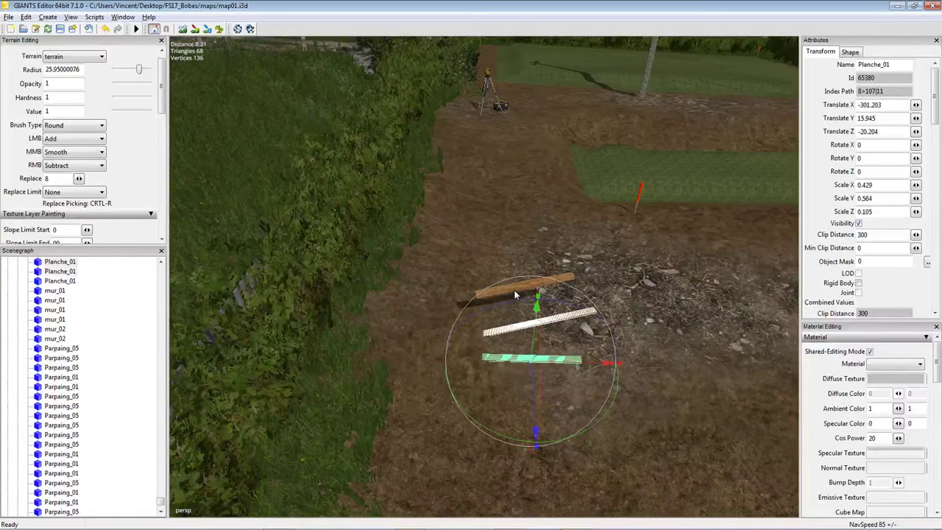
left_click(515, 295, "ctrl")
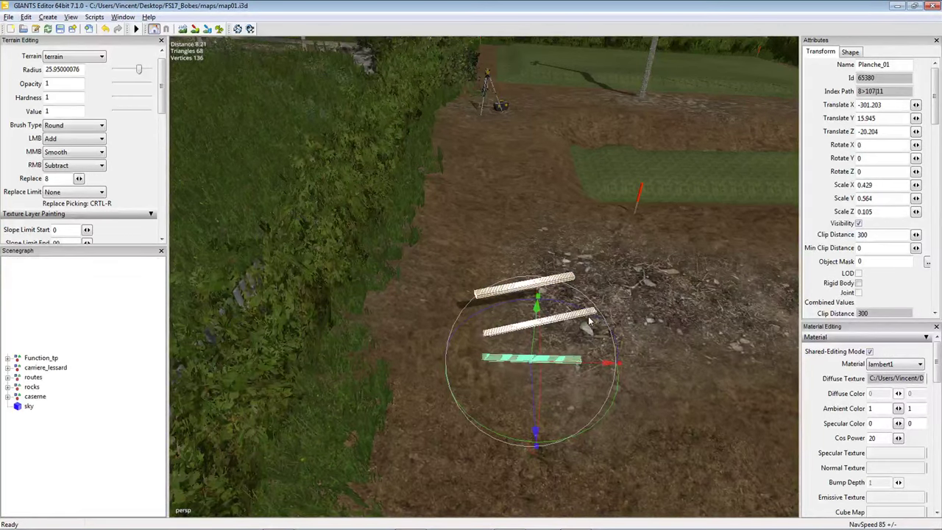
key("Delete")
Move the long g0.005 beam from the block walls to the grass field beyond the hedge, next to the relocated sand patch.
right_click_drag(484, 288, 504, 275)
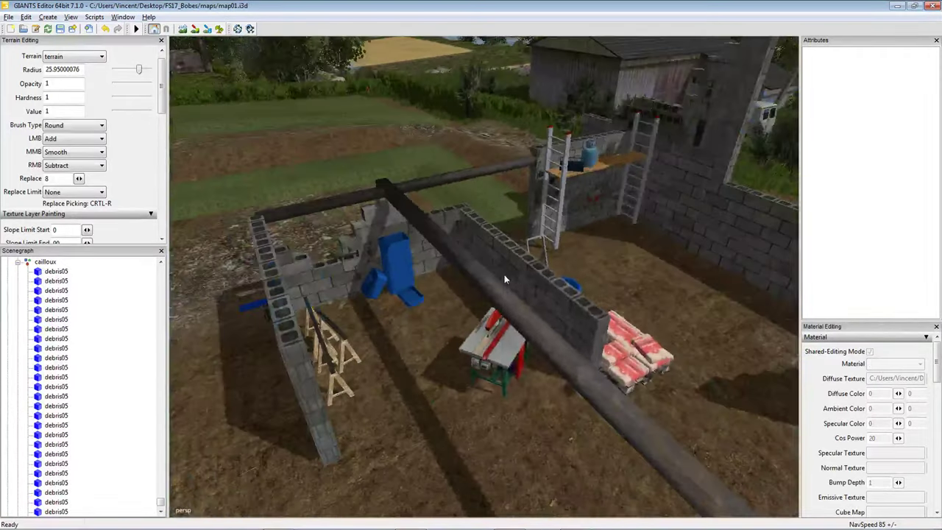
left_click(499, 322)
right_click_drag(499, 322, 720, 354)
left_click_drag(744, 378, 323, 236)
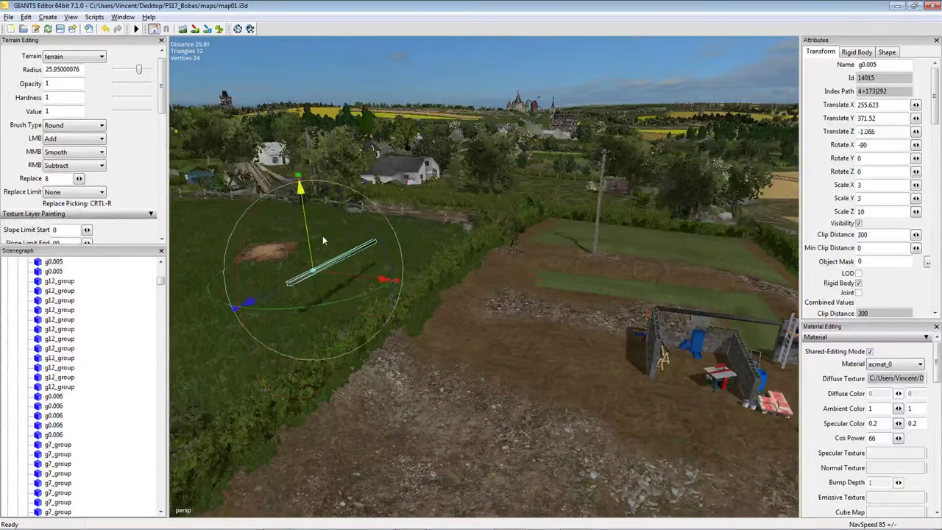
right_click_drag(322, 236, 457, 322)
Delete all the red-and-white building bags stacked on the pallet, together with the block wall running beside them.
scroll(475, 306, "up", 5)
scroll(472, 310, "down", 4)
scroll(467, 313, "up", 2)
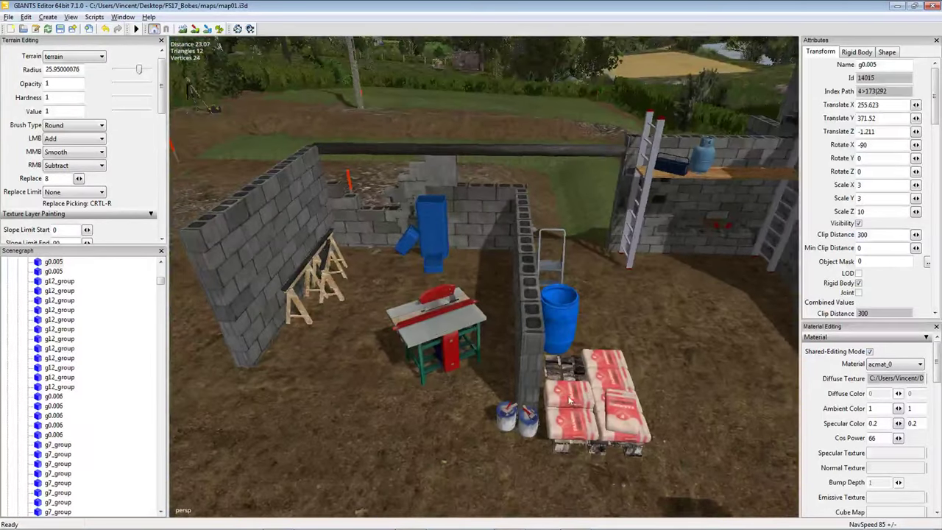
left_click(571, 423)
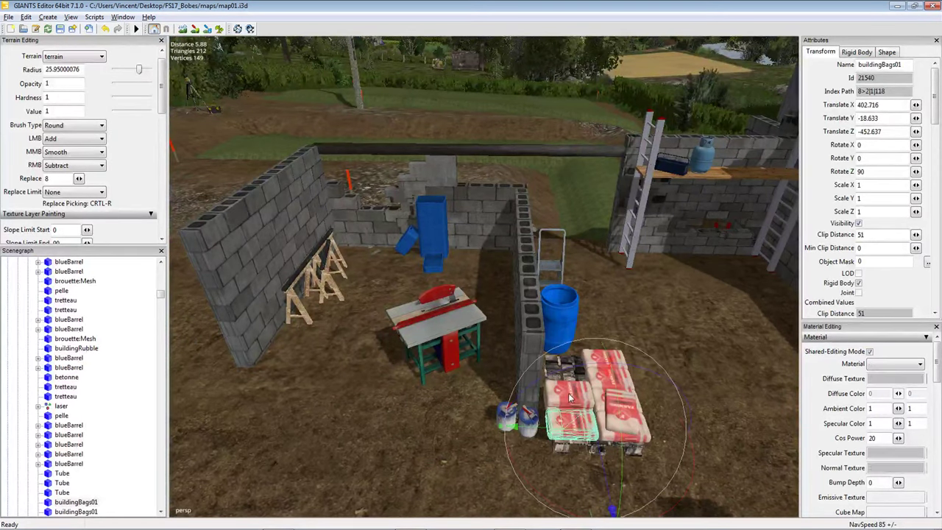
left_click(608, 427)
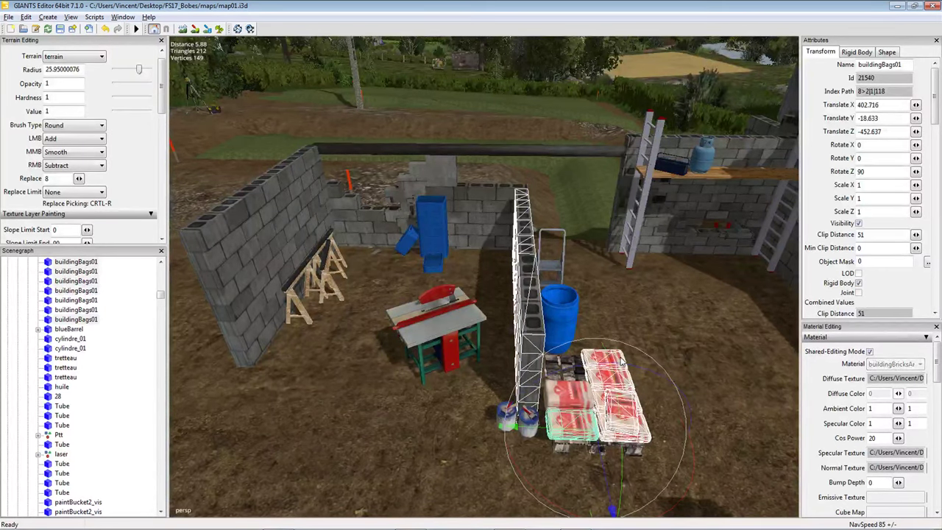
left_click(595, 400)
left_click(572, 403)
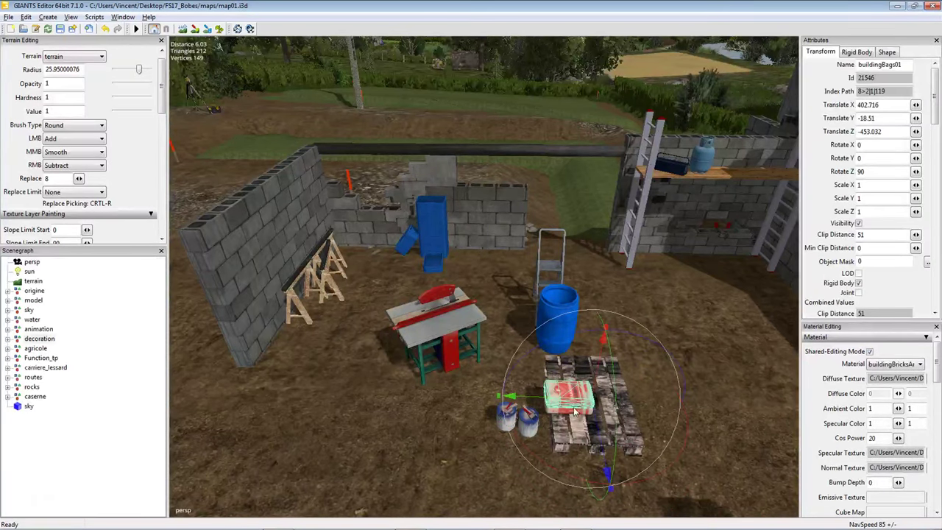
left_click(589, 383)
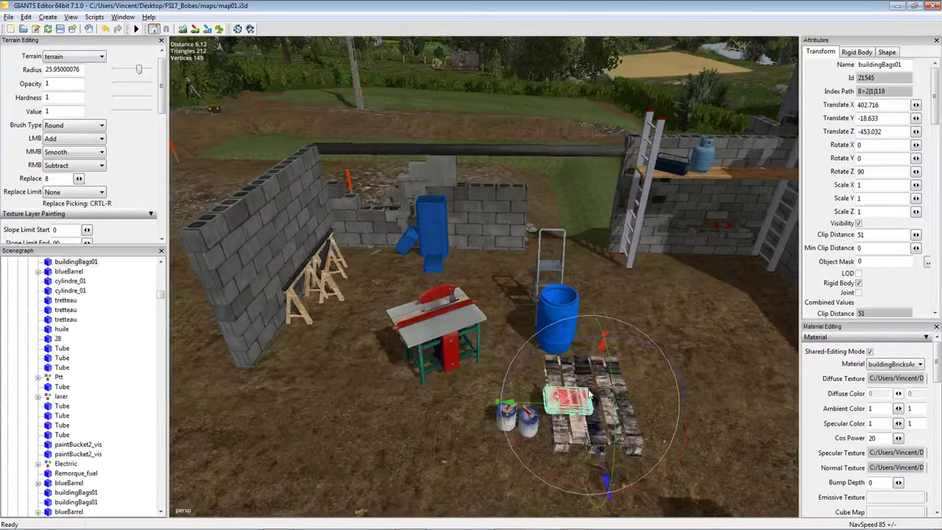
key("Delete")
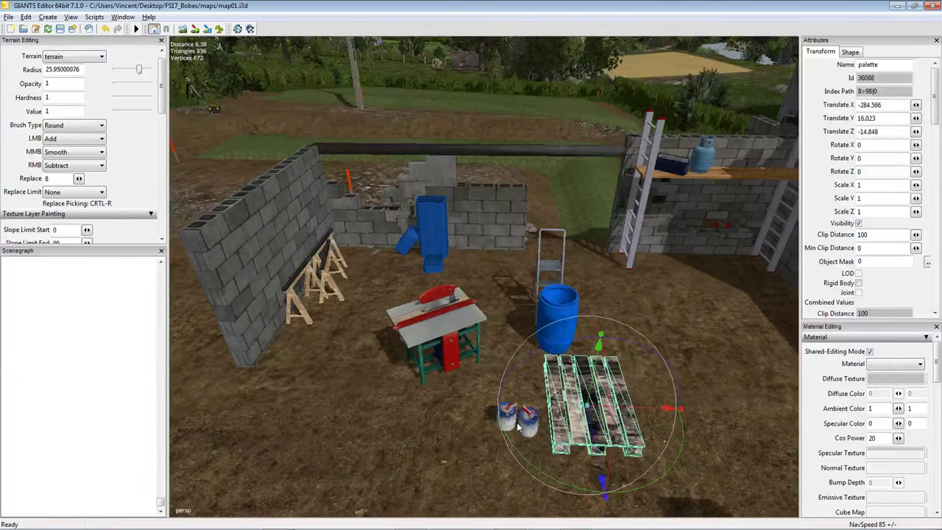
Delete the empty pallet, both paint buckets and the table saw inside the block walls.
key("Delete")
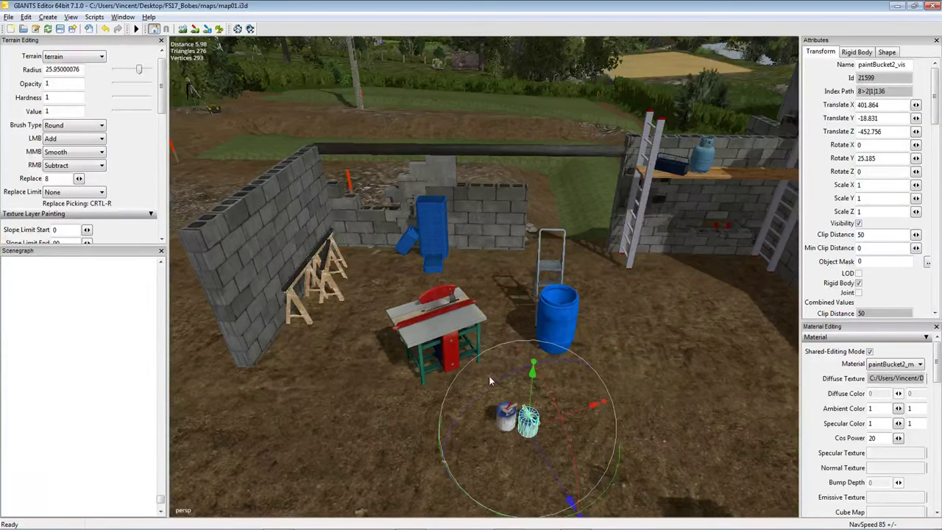
key("Delete")
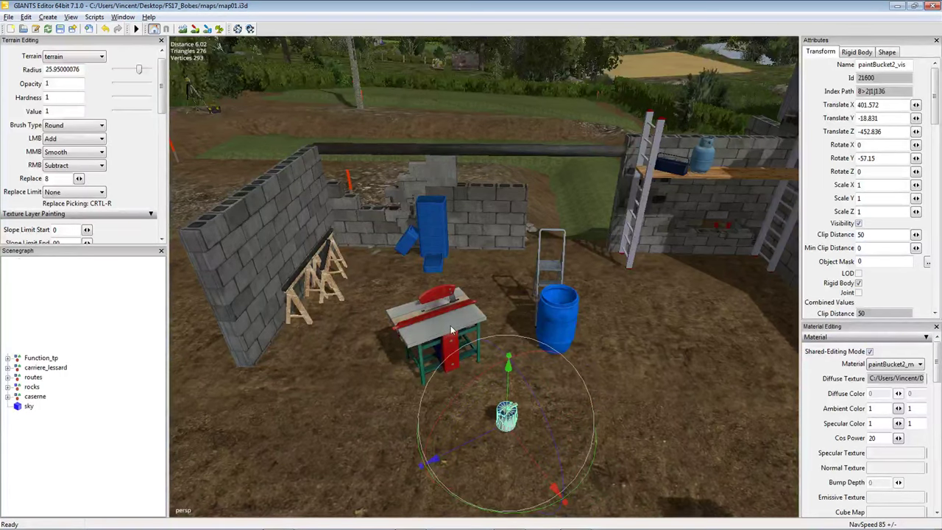
key("Delete")
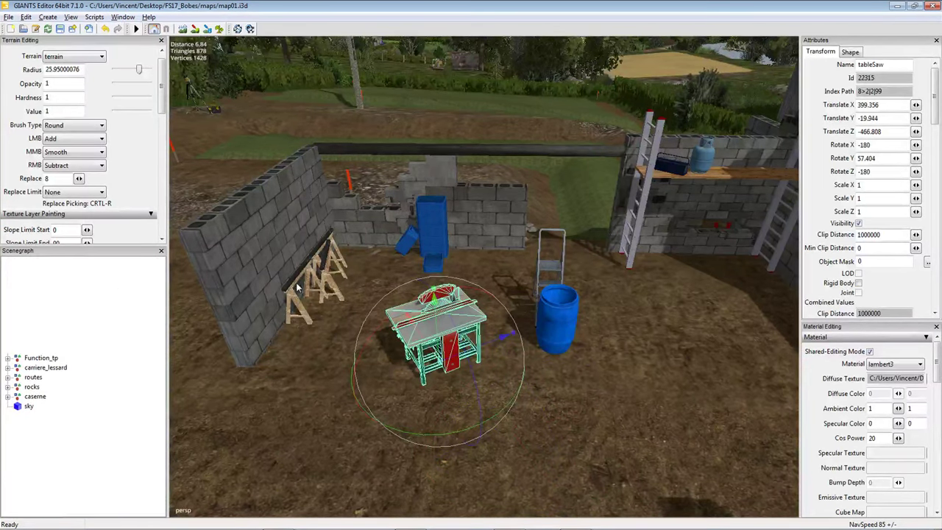
Delete the nearest trestle, blue barrel, stepladder and dark toolbox as one selection, leaving the block walls out.
left_click(298, 284)
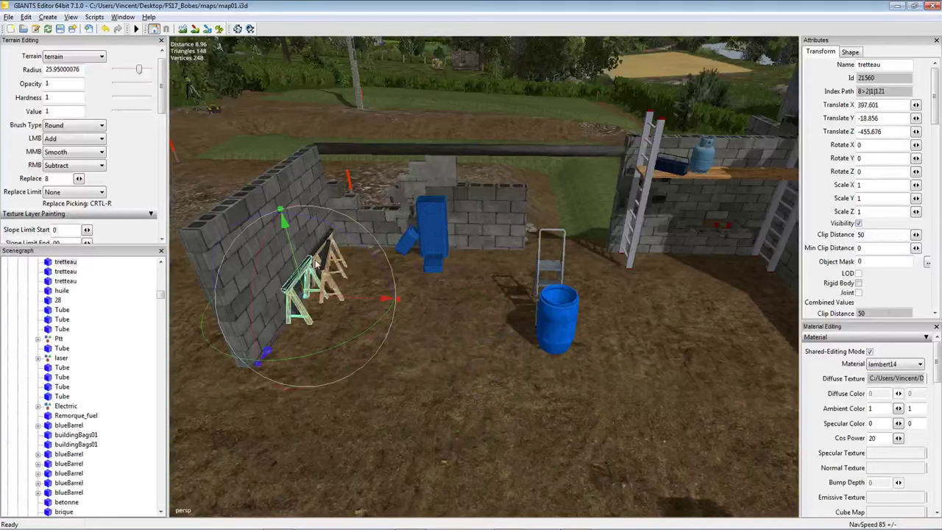
left_click(416, 245, "shift")
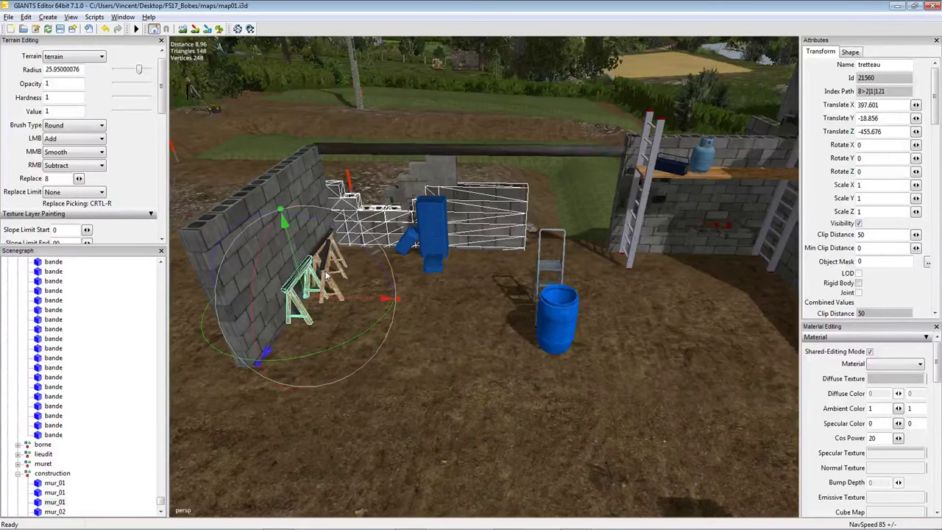
left_click(325, 275)
left_click(563, 339, "shift")
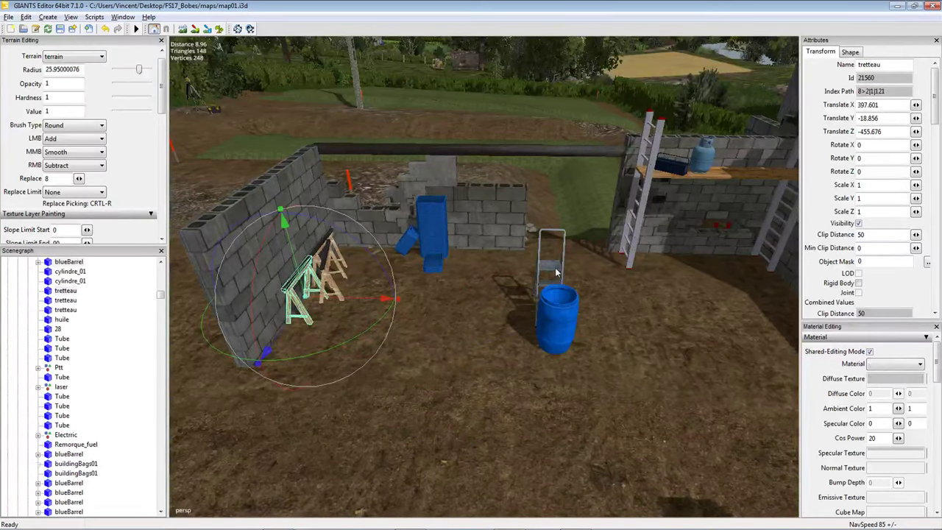
left_click(690, 171, "shift")
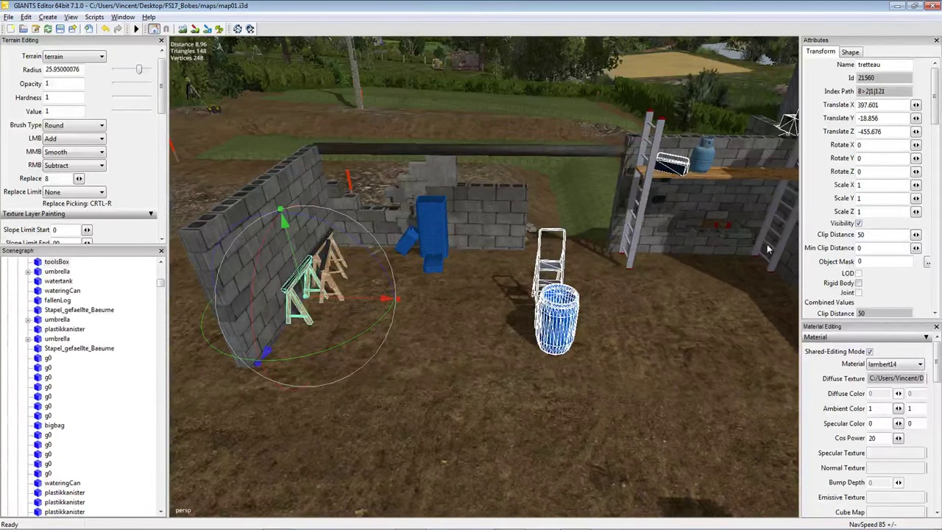
left_click(692, 257, "shift")
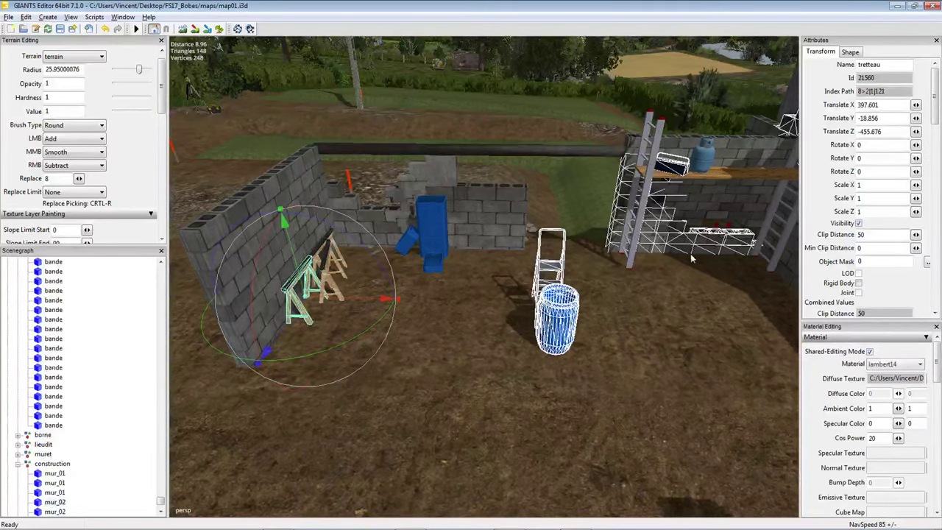
left_click(630, 253, "shift")
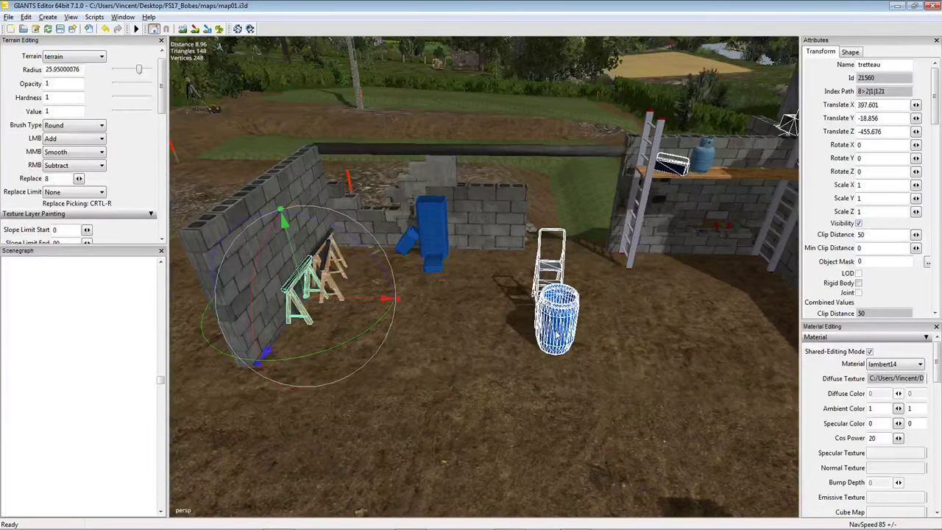
key("Delete")
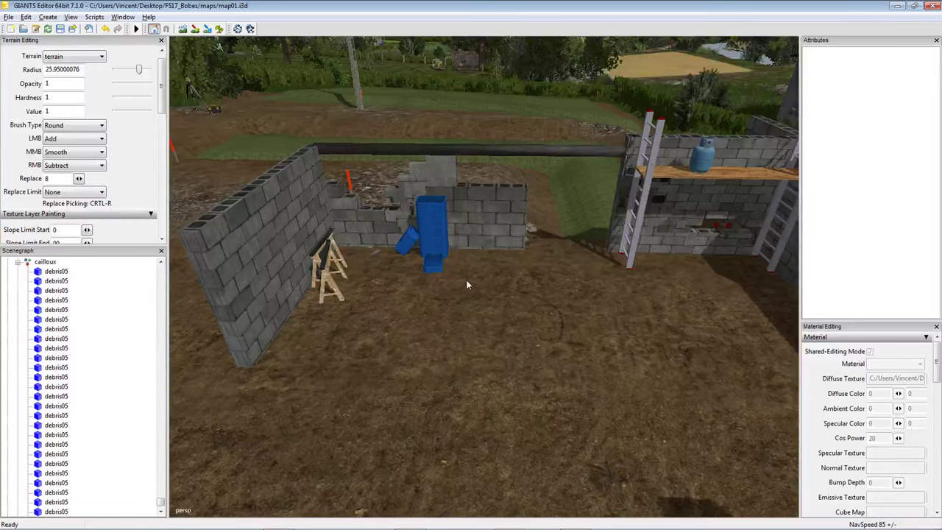
Select the stepped, half-built block wall at the open end of the construction site.
right_click_drag(466, 285, 473, 236)
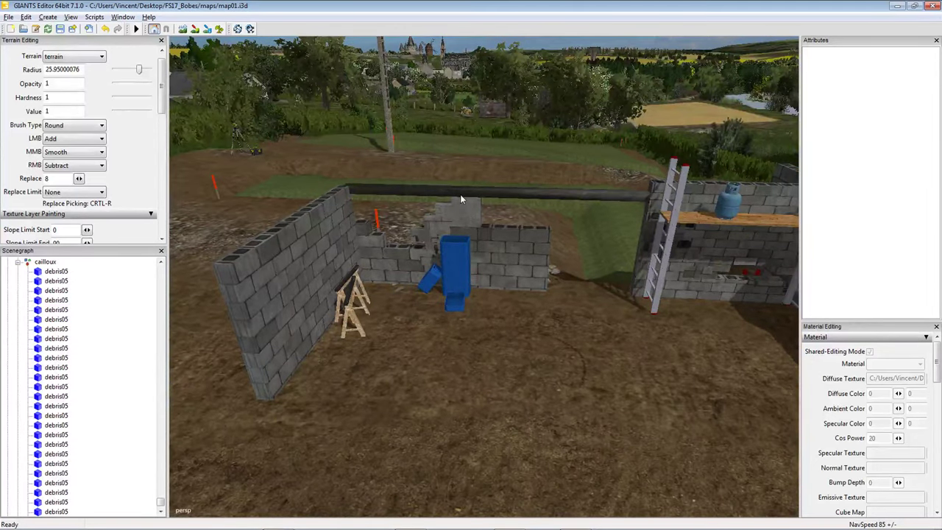
right_click_drag(465, 186, 466, 310)
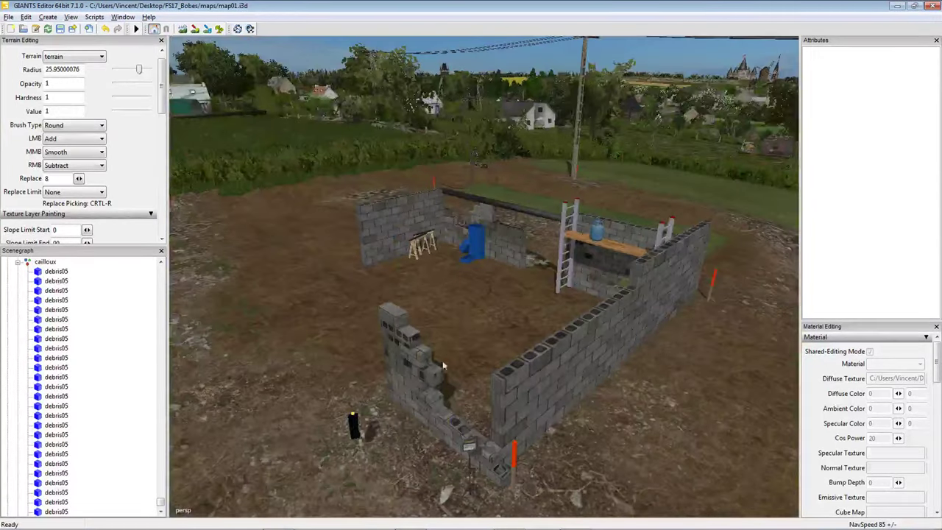
left_click(445, 366)
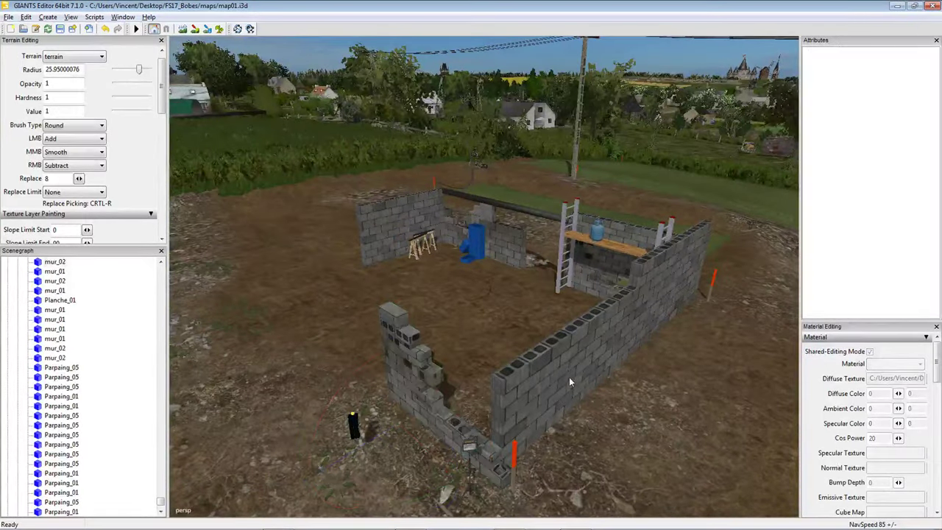
Reduce the foliage brush radius to 14.2 over the grass field and enlarge the terrain editing area to reach the foliage settings.
right_click_drag(527, 311, 473, 362)
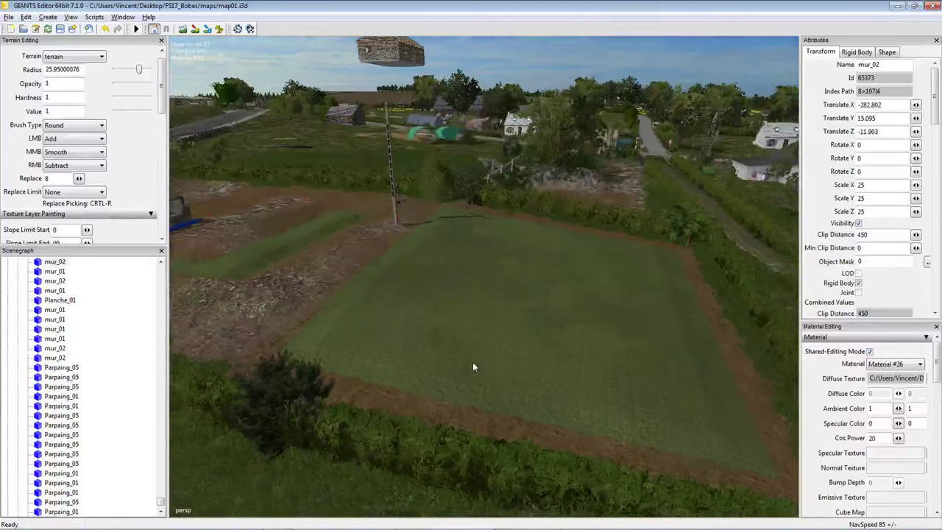
right_click_drag(226, 43, 301, 238)
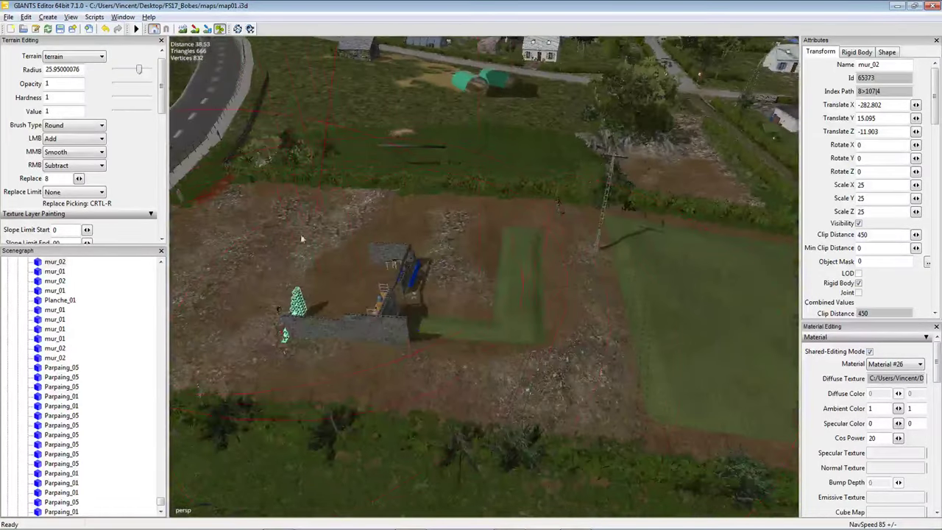
right_click_drag(647, 313, 567, 284)
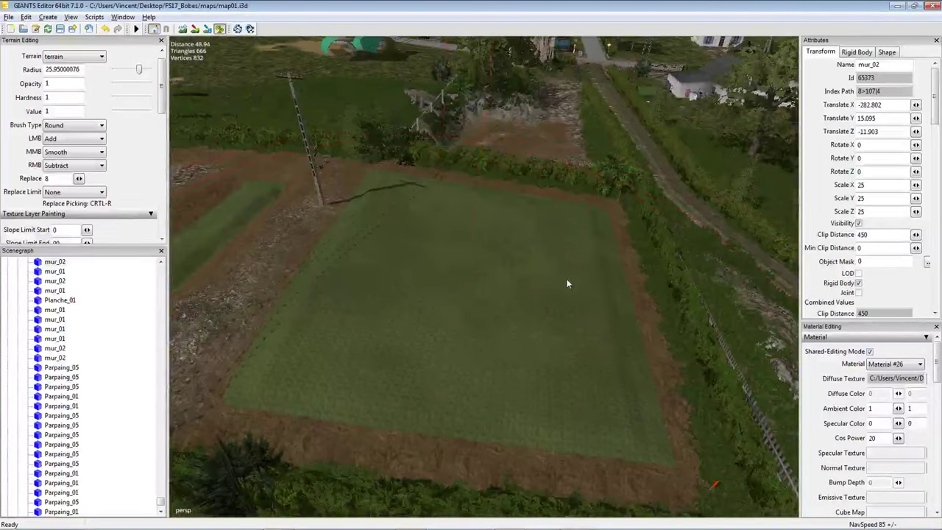
scroll(526, 281, "down", 1, "ctrl")
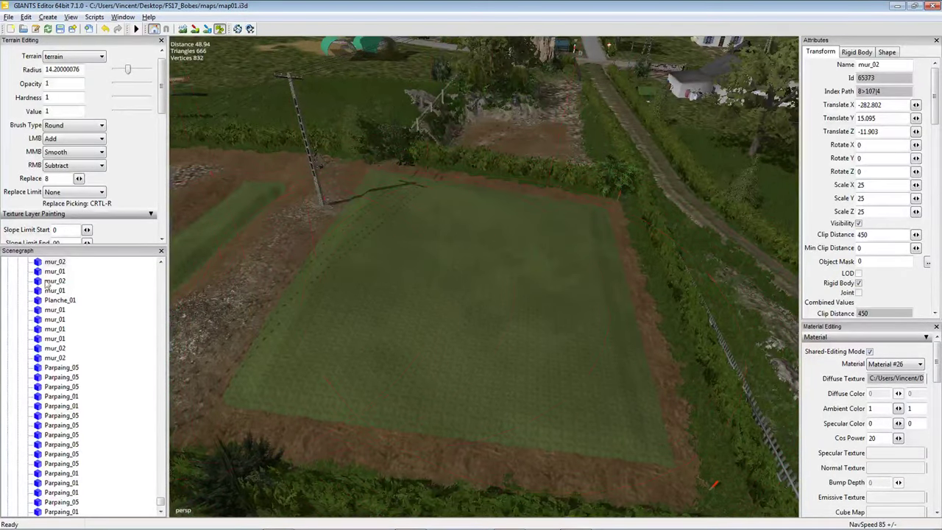
left_click_drag(139, 244, 125, 433)
Set the foliage layer to terrainDetailHeight, clear the green cover from the field, and leave foliage painting.
left_click(107, 310)
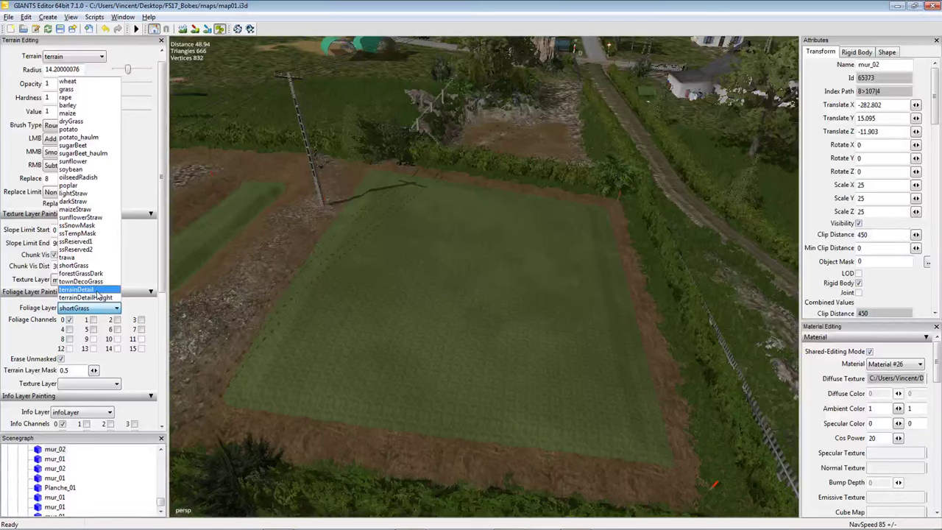
left_click(90, 289)
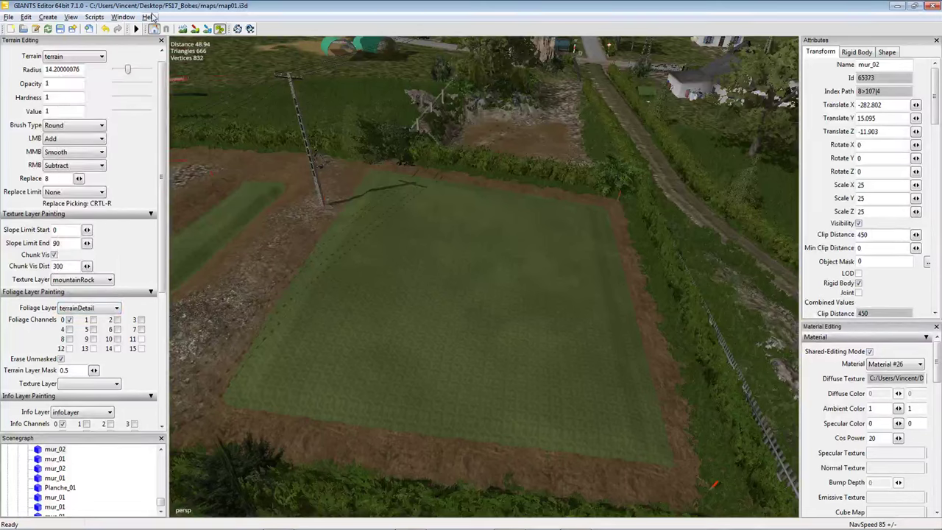
left_click(110, 308)
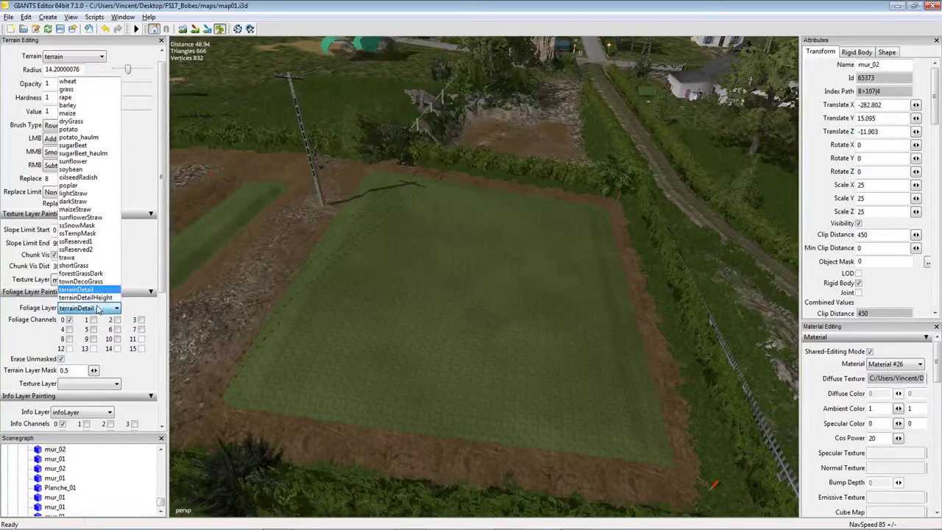
left_click(88, 300)
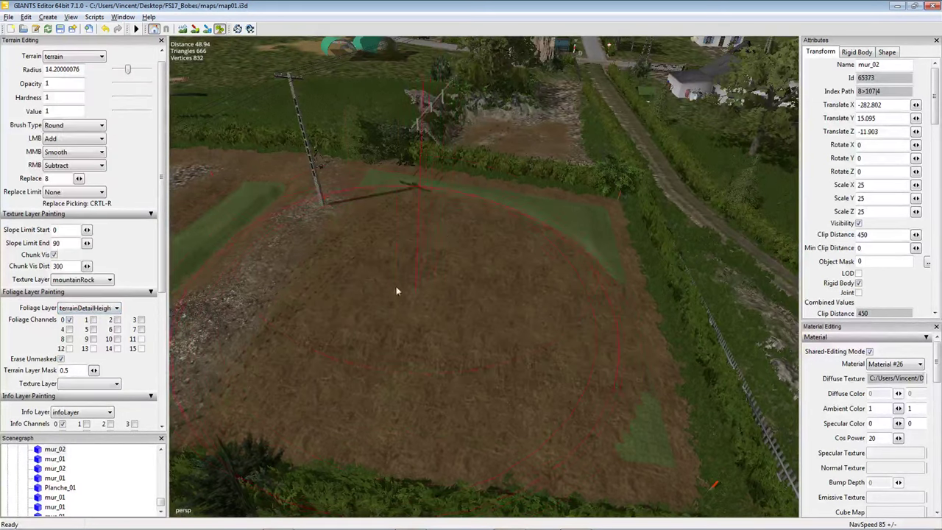
scroll(519, 288, "up", 3)
right_click_drag(519, 288, 440, 268)
right_click_drag(379, 262, 523, 296)
left_click(220, 29)
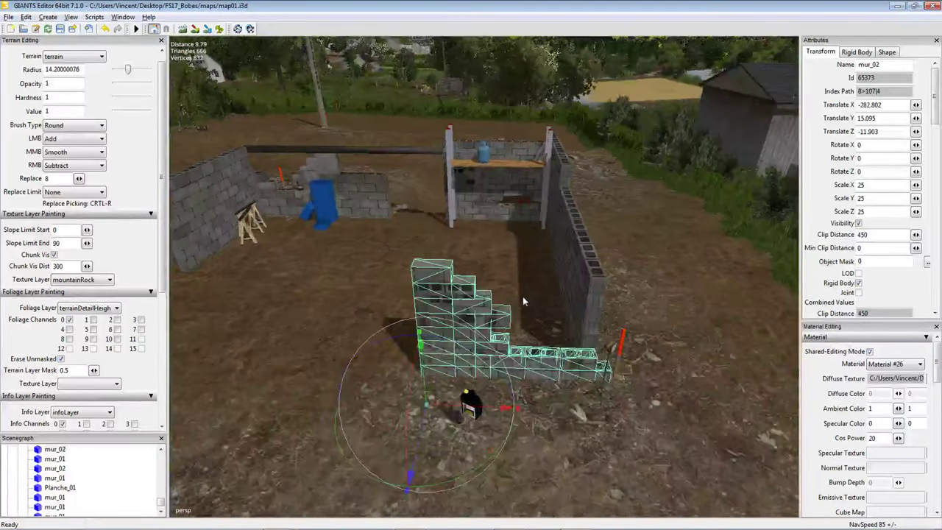
Delete the selected stepped wall, the oil can, the halogen lamp and the orange stake at the nearby corner.
left_click(469, 406)
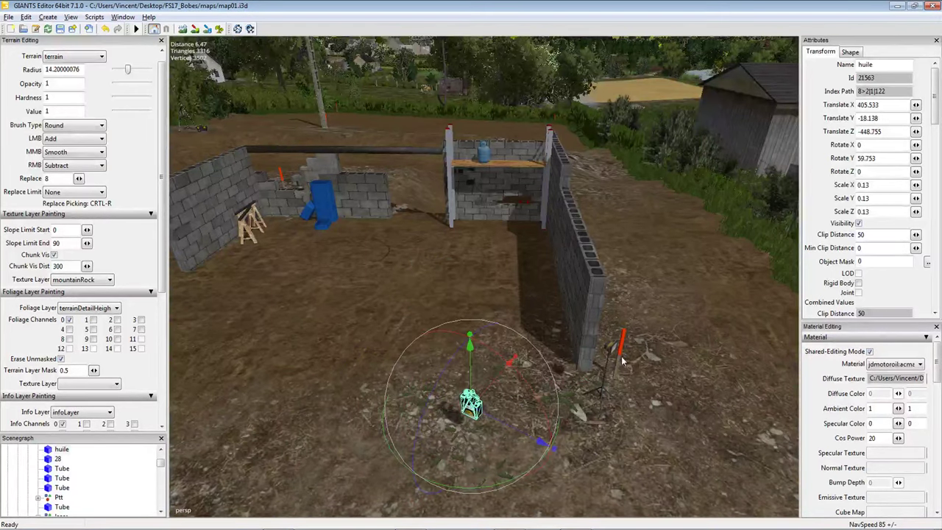
right_click_drag(526, 371, 483, 366)
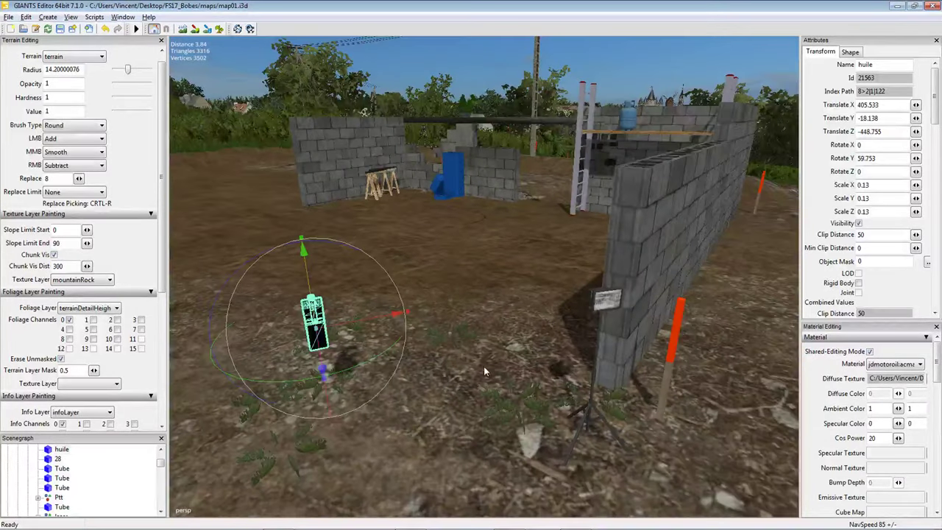
left_click(592, 402)
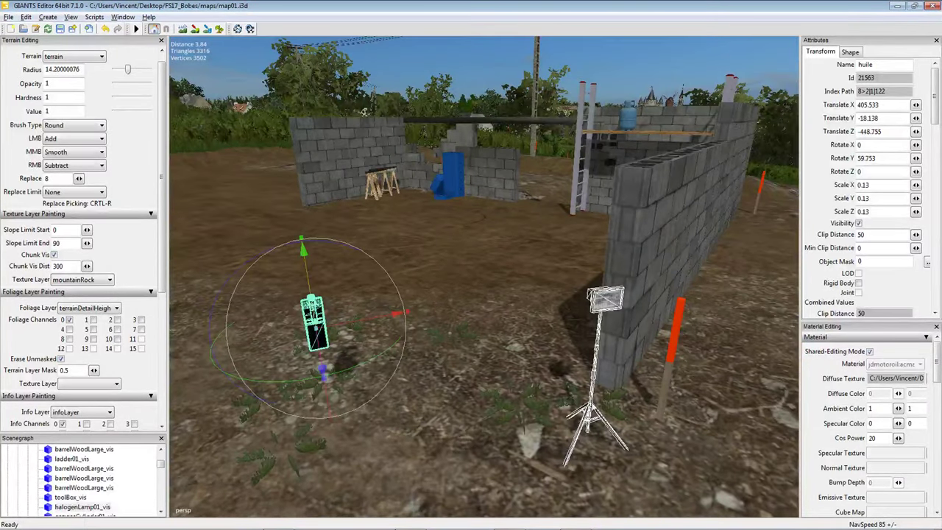
left_click(668, 375)
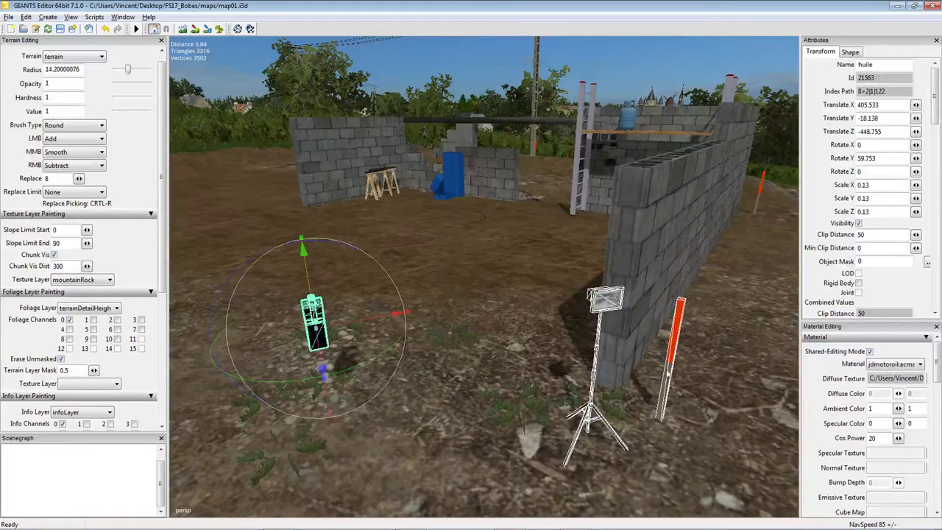
left_click(516, 350)
Delete both sections of the long side wall together with the orange stake at its far corner.
right_click_drag(517, 340, 435, 340)
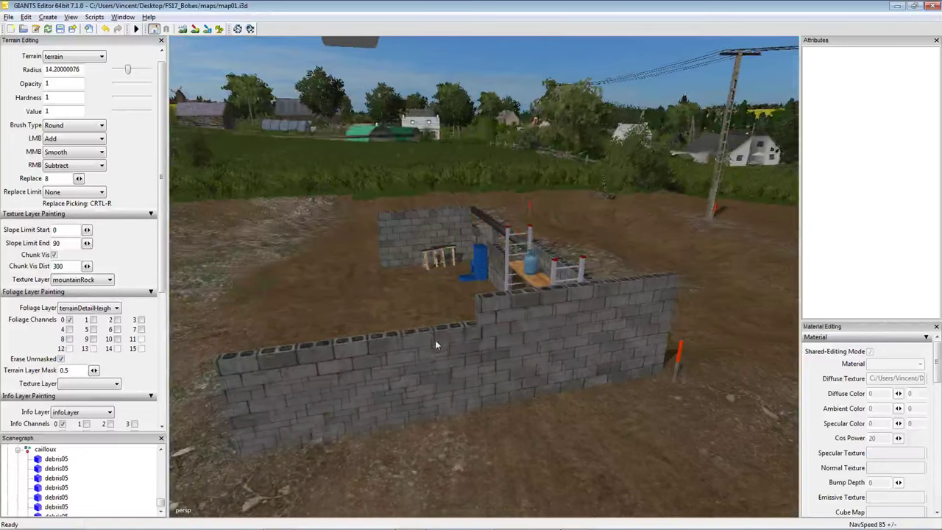
left_click(436, 362)
left_click(663, 368, "ctrl")
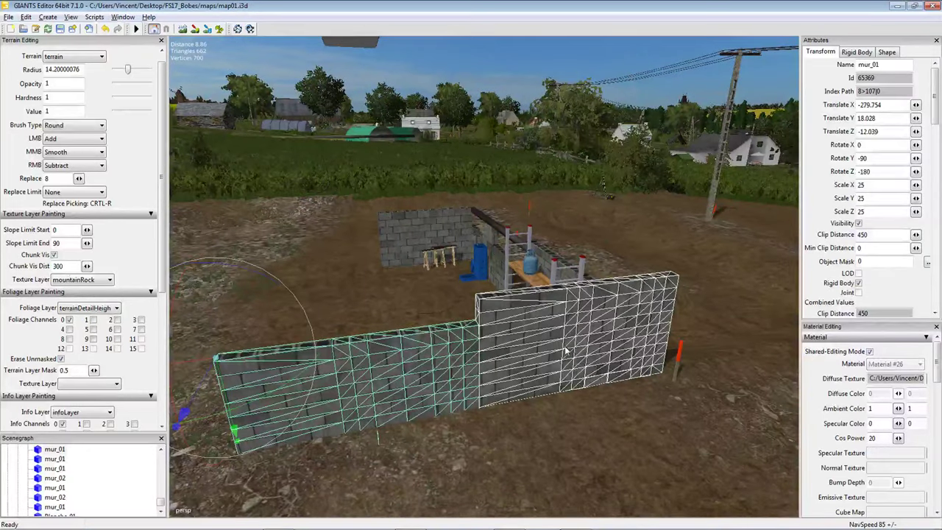
left_click(673, 355, "ctrl")
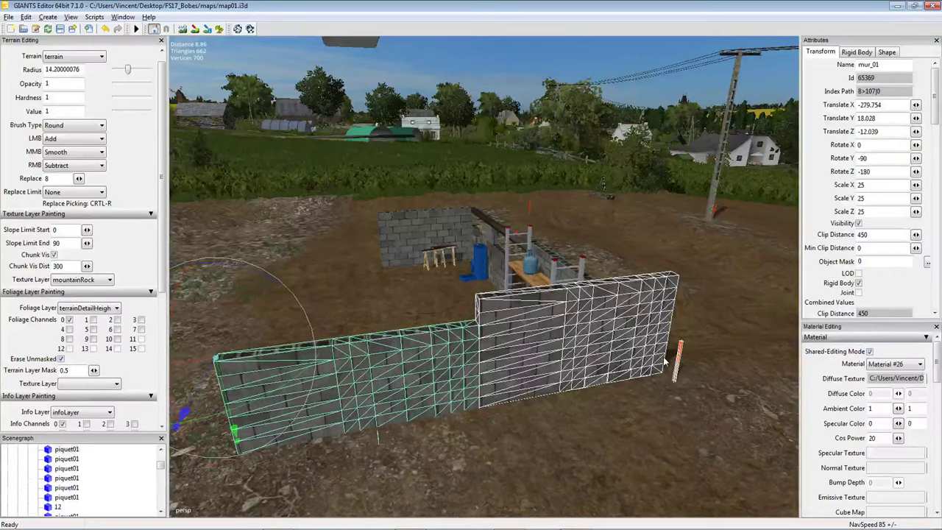
key("Delete")
Delete the broken block walls behind the blue crates and ladder shelf, along with the long beam spanning them.
right_click_drag(387, 317, 404, 302)
left_click(374, 300)
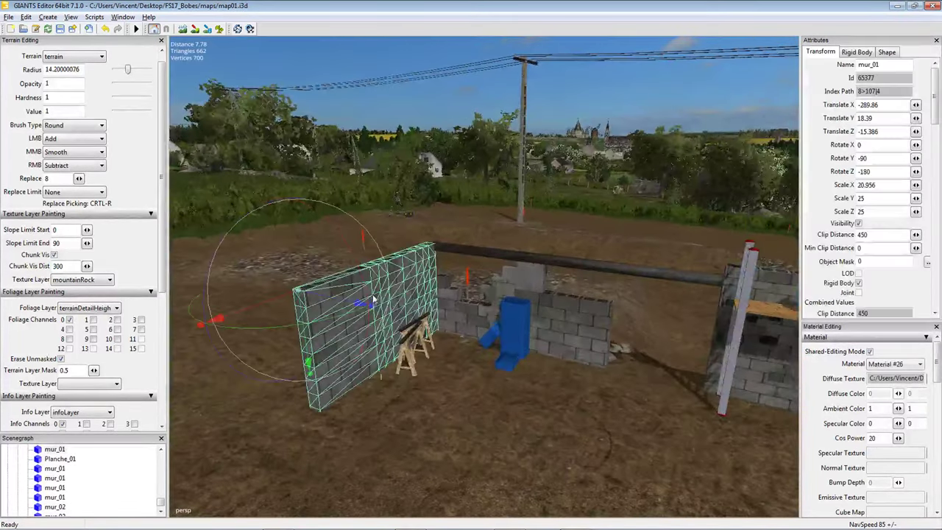
left_click(552, 330)
right_click_drag(552, 330, 357, 304)
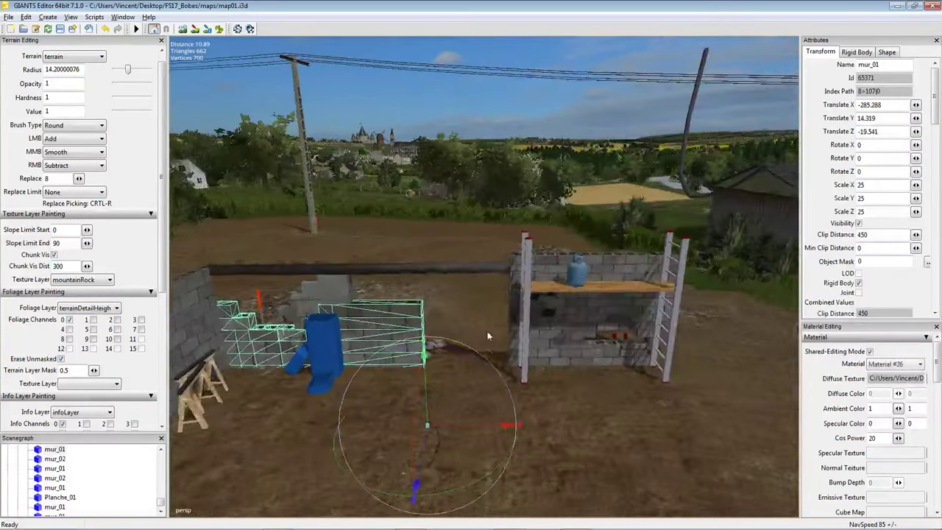
left_click(335, 293, "ctrl")
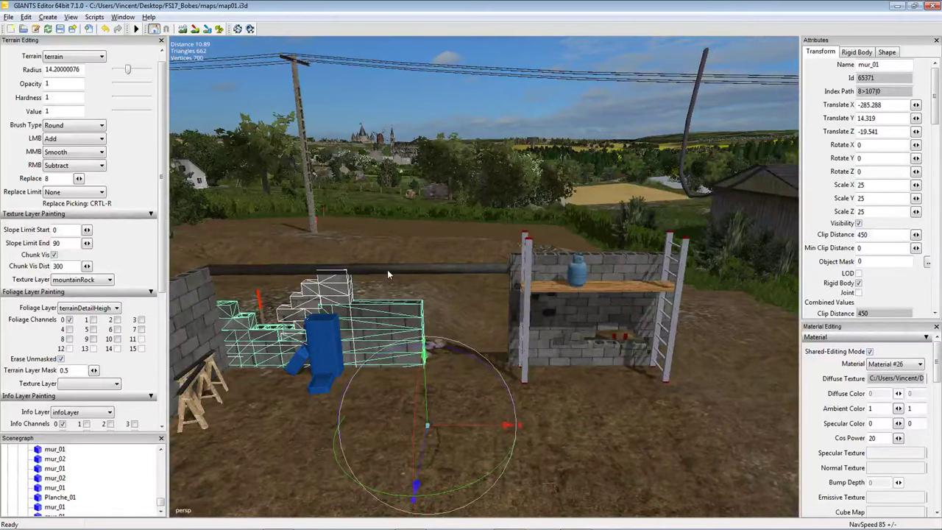
left_click(387, 269, "ctrl")
left_click(562, 344, "ctrl")
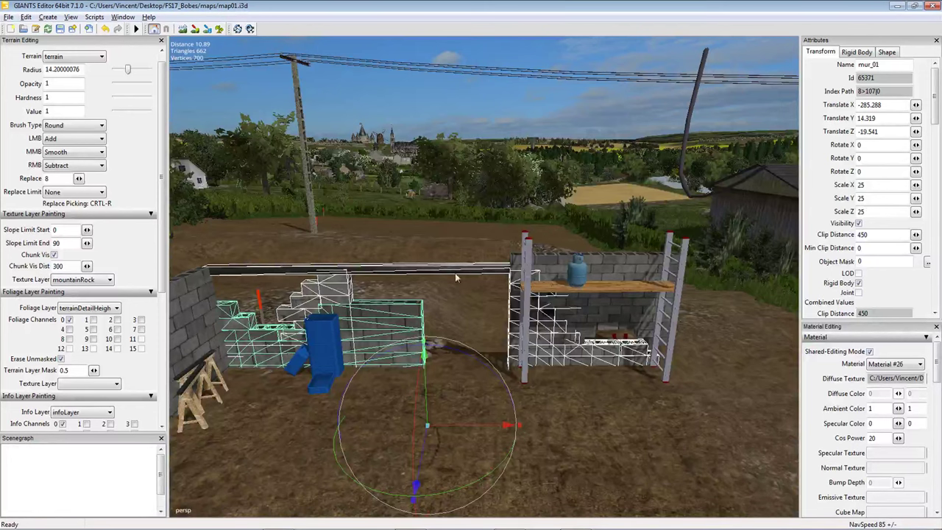
key("Delete")
Move the block wall beside the trestles out across the hedge, to Translate X -312.9 and Translate Y 20.911.
right_click_drag(485, 310, 466, 329)
left_click(343, 266)
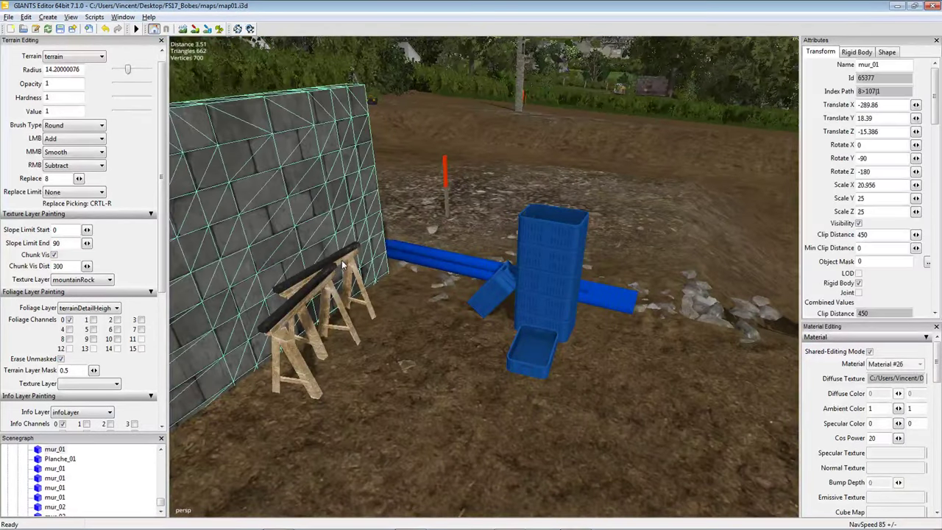
scroll(491, 246, "down", 10)
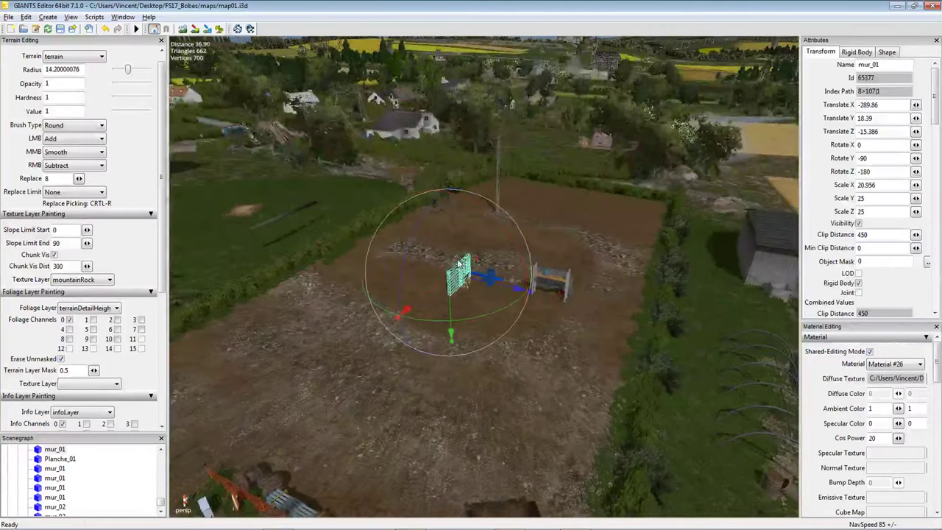
left_click_drag(458, 271, 265, 215)
right_click_drag(265, 215, 360, 247)
Delete the trestles with their black boards, the front blue tubes and all the blue crates as one selection.
scroll(358, 251, "up", 3)
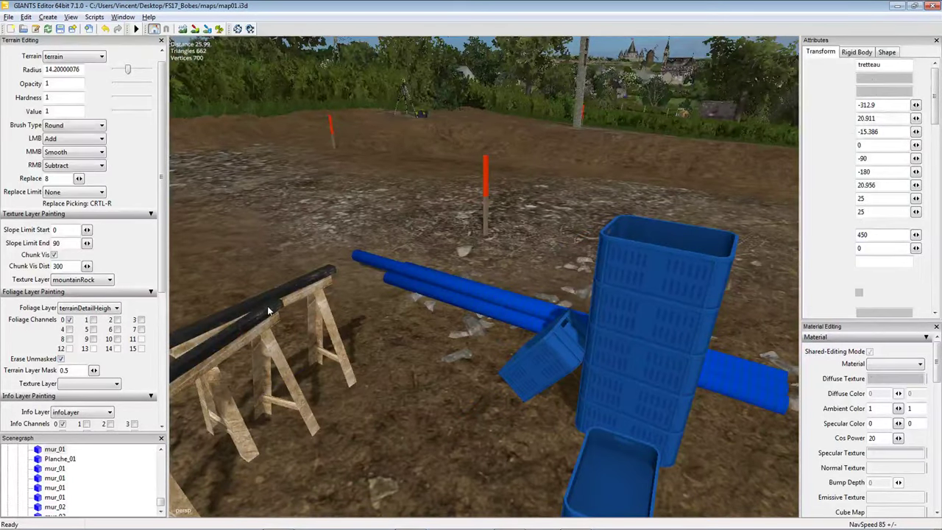
left_click(270, 314)
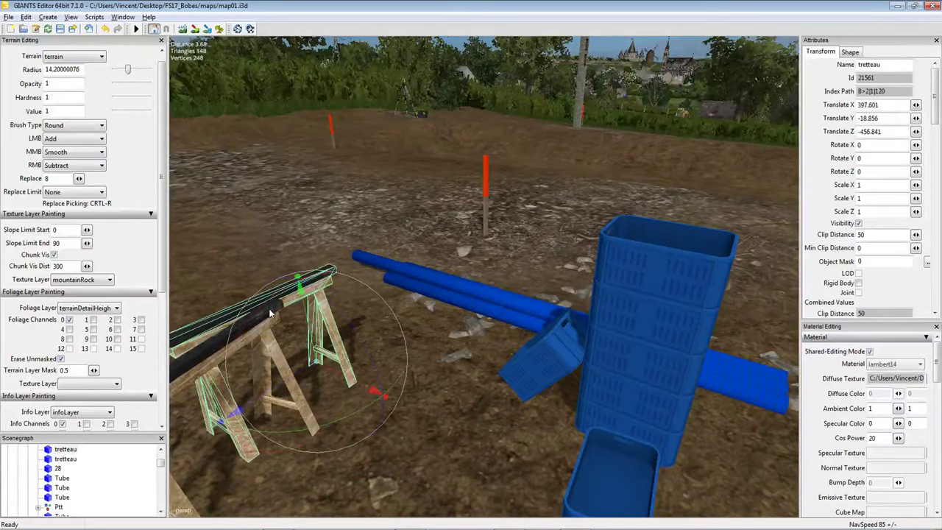
left_click(451, 295, "ctrl")
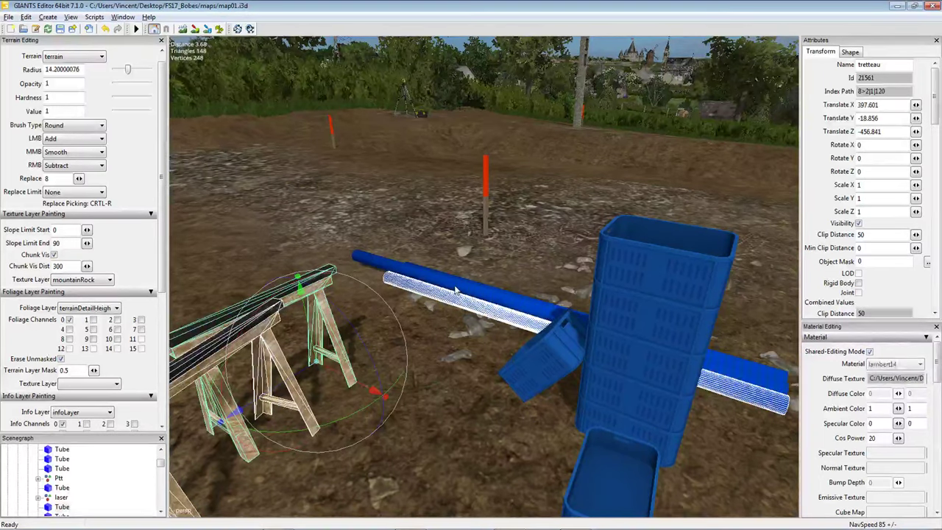
left_click(565, 373, "ctrl")
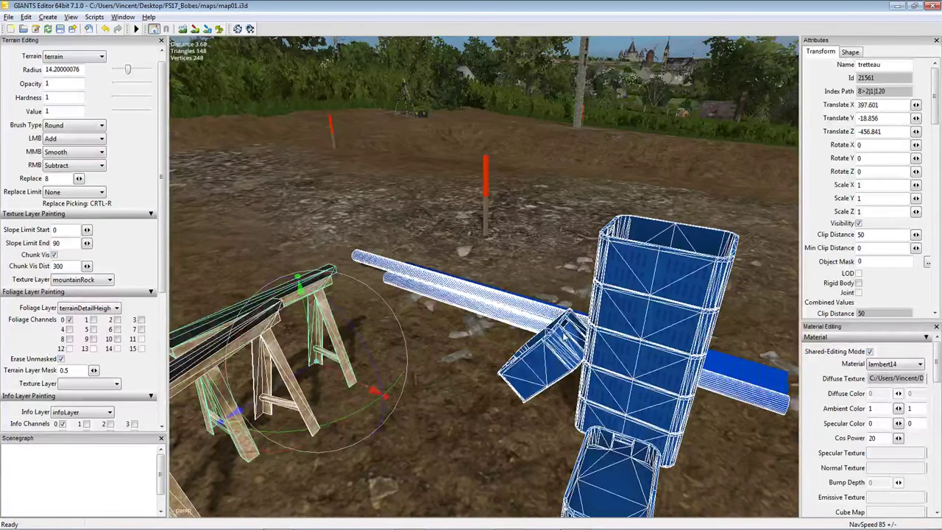
key("Delete")
Delete the two leftover blue tubes and the two orange stakes standing behind them.
right_click(433, 337)
right_click_drag(433, 337, 519, 406)
left_click(518, 407)
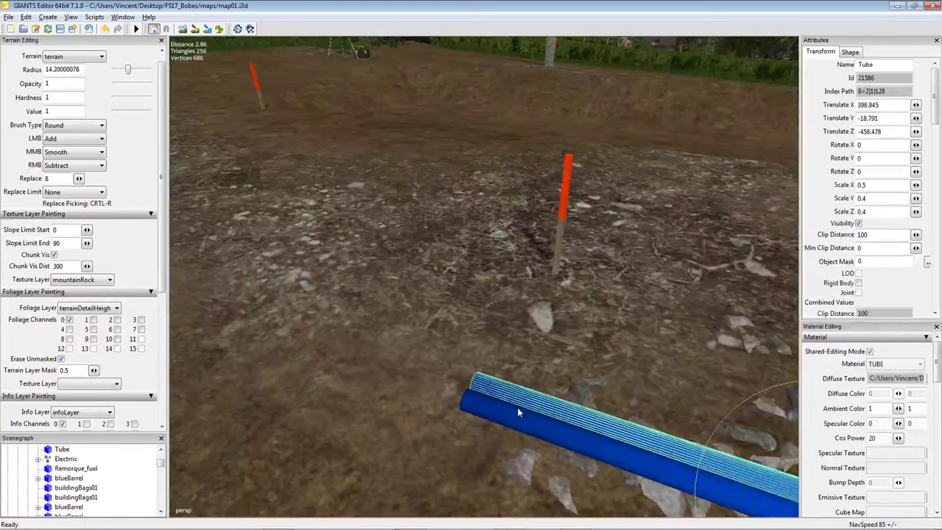
key("ctrl+d")
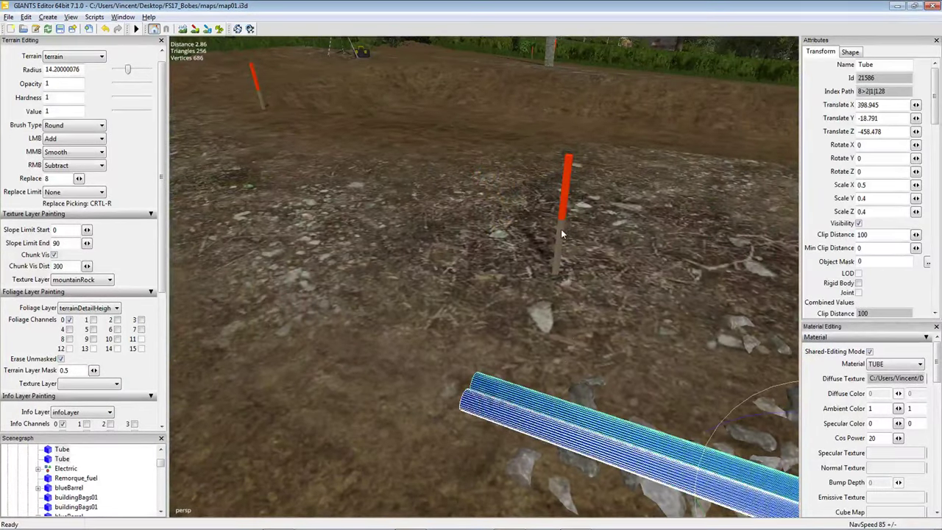
left_click(561, 234)
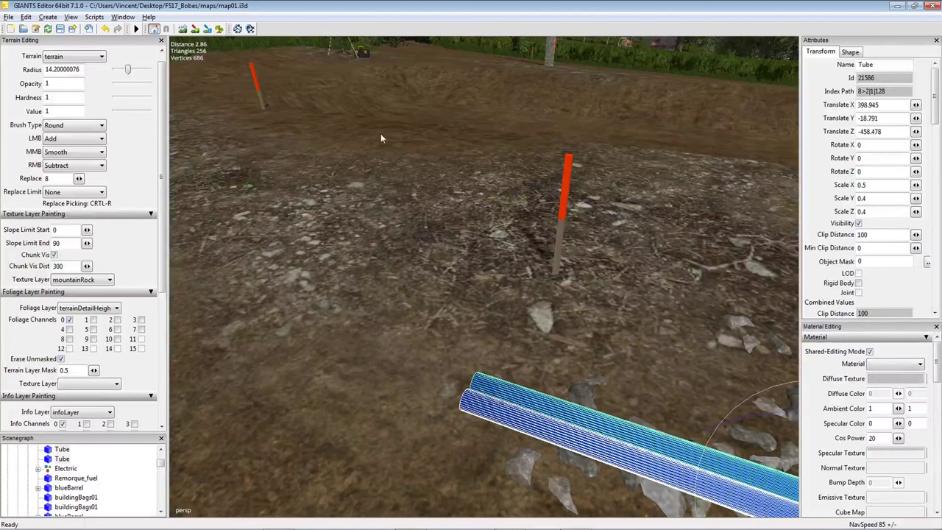
left_click(257, 90)
key("f")
right_click_drag(461, 265, 409, 248)
scroll(442, 265, "up", 10)
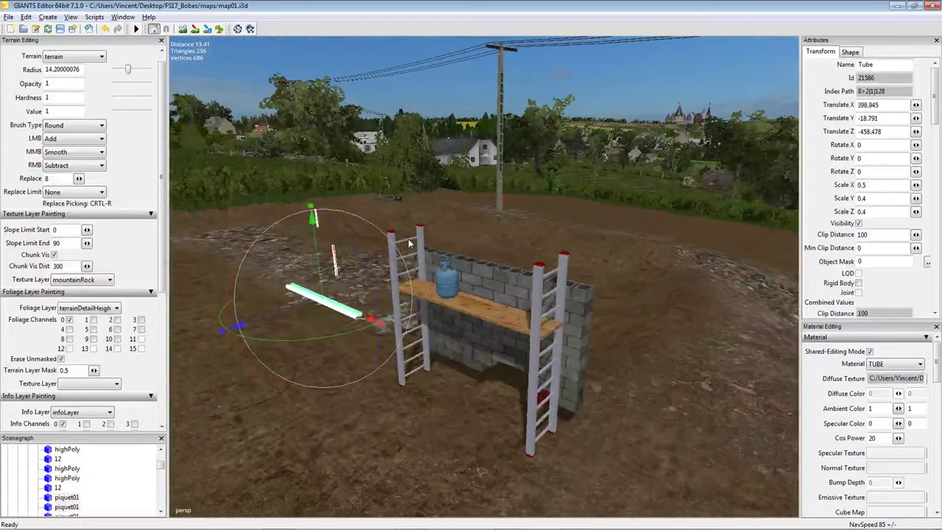
Delete the near ladder supporting the wooden plank and the blue gas cylinder standing on the plank.
left_click(488, 313)
scroll(488, 317, "up", 6)
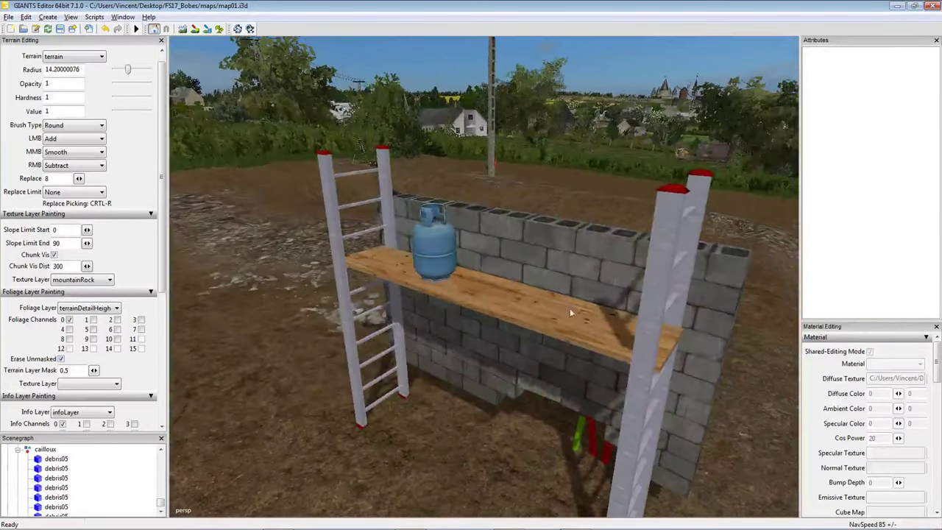
left_click(651, 344)
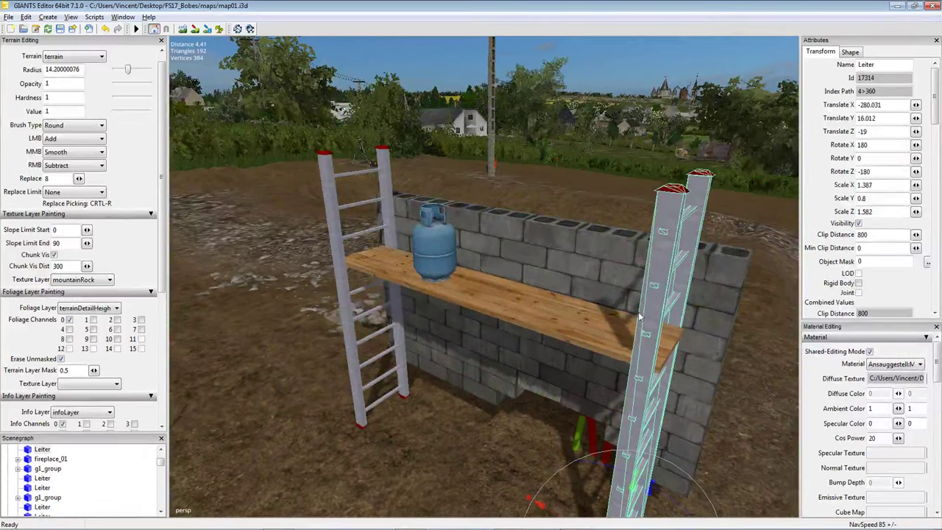
left_click(432, 271)
scroll(504, 254, "down", 5)
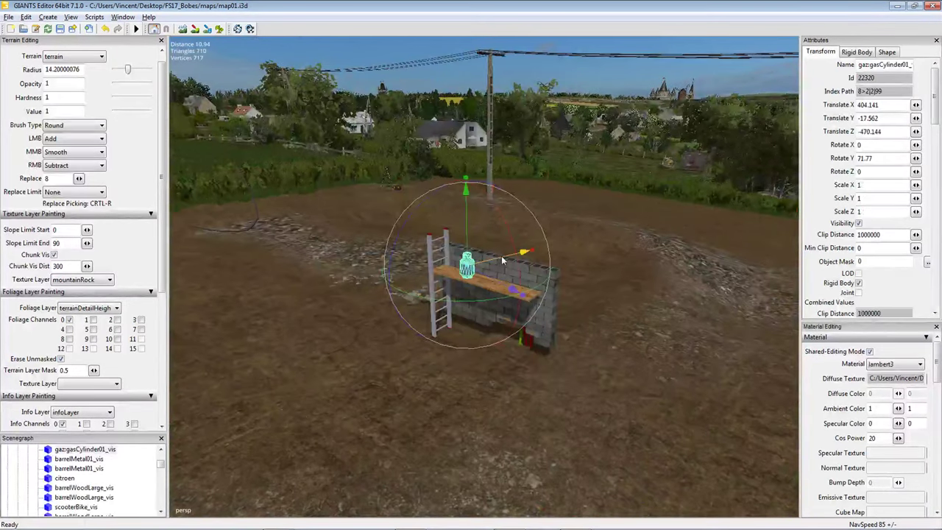
key("Delete")
Move the wooden plank across the hedge to the relocated block walls, at Translate X -315.043 and Translate Y 20.221.
scroll(472, 294, "up", 5)
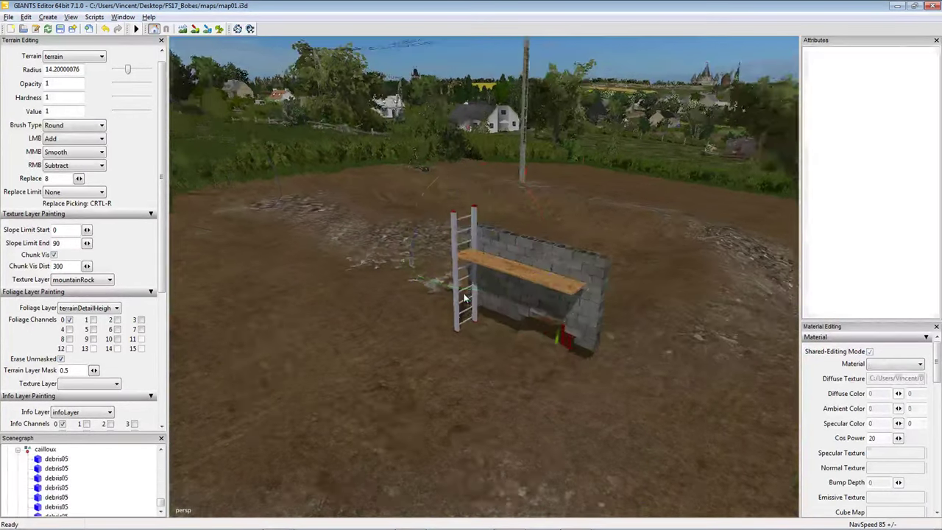
left_click(484, 241)
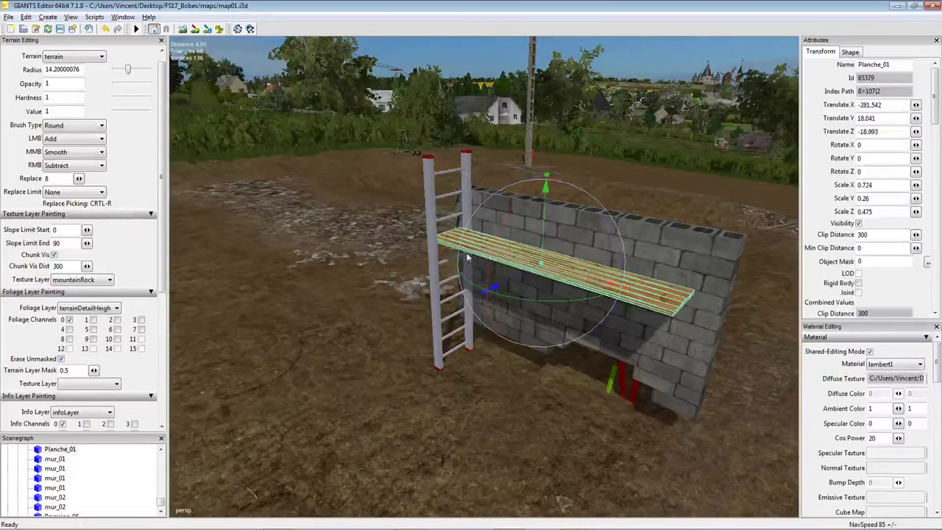
scroll(467, 257, "down", 10)
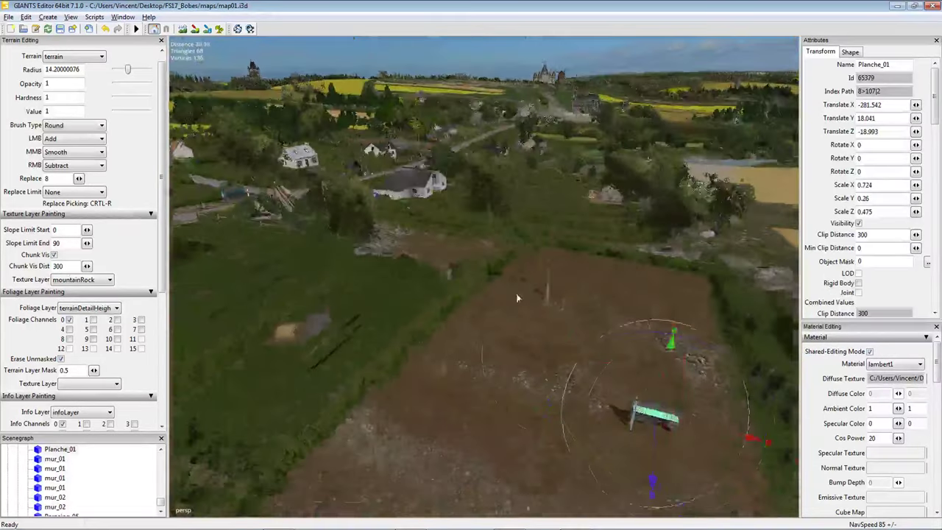
right_click_drag(516, 293, 490, 370)
key("Escape")
left_click_drag(784, 449, 454, 316)
left_click_drag(406, 285, 404, 274)
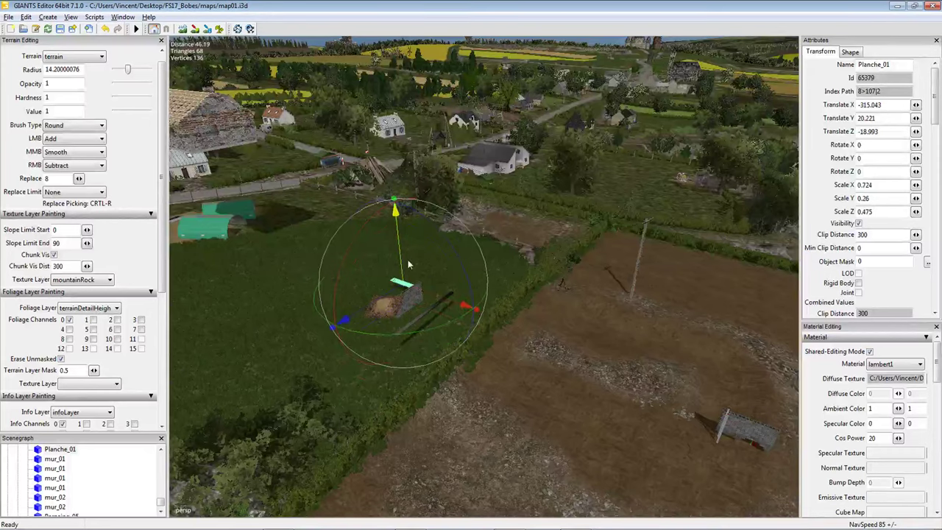
Delete the remaining ladder in front of the block wall, leaving the wall out of the selection.
scroll(435, 282, "up", 10)
right_click_drag(435, 263, 435, 259)
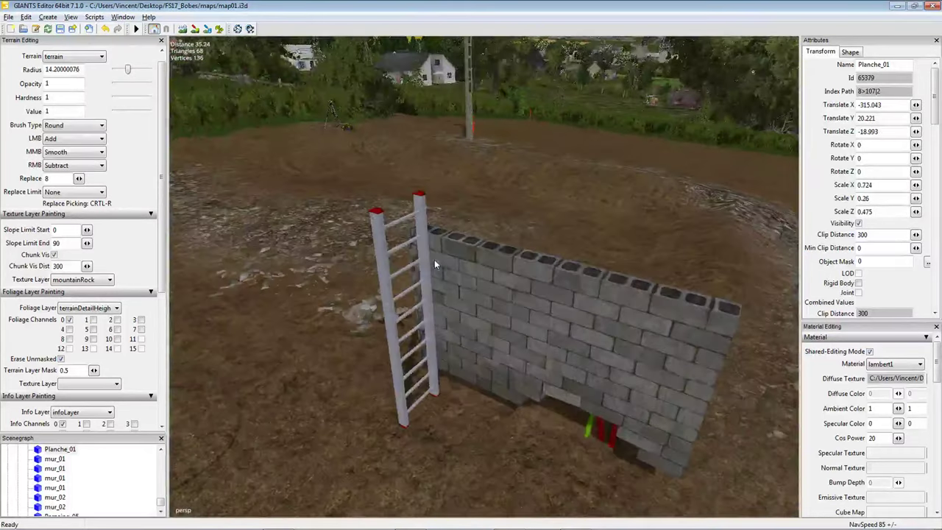
left_click(428, 289)
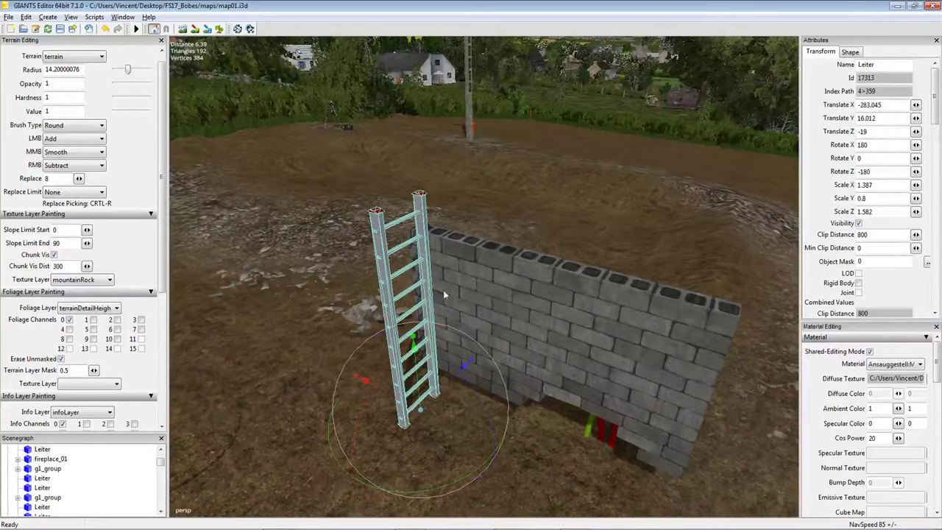
left_click(547, 306, "ctrl")
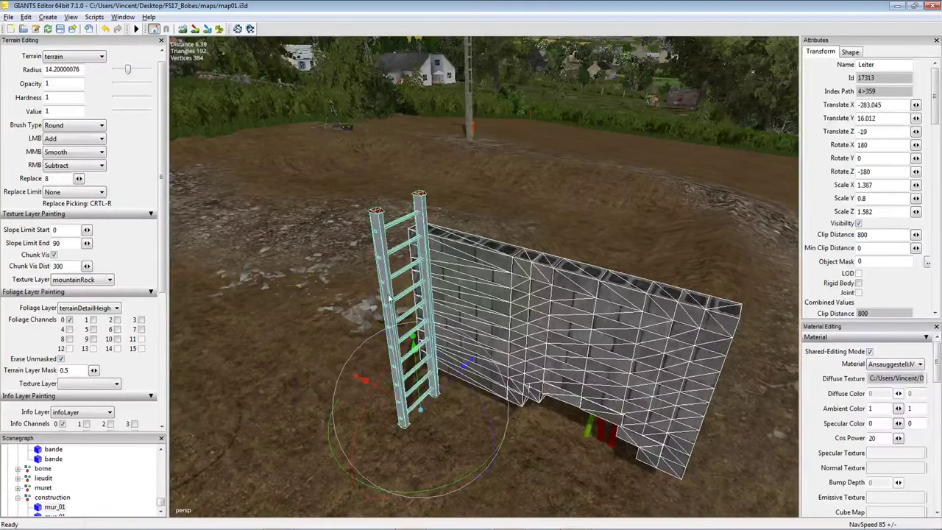
left_click(442, 298, "ctrl")
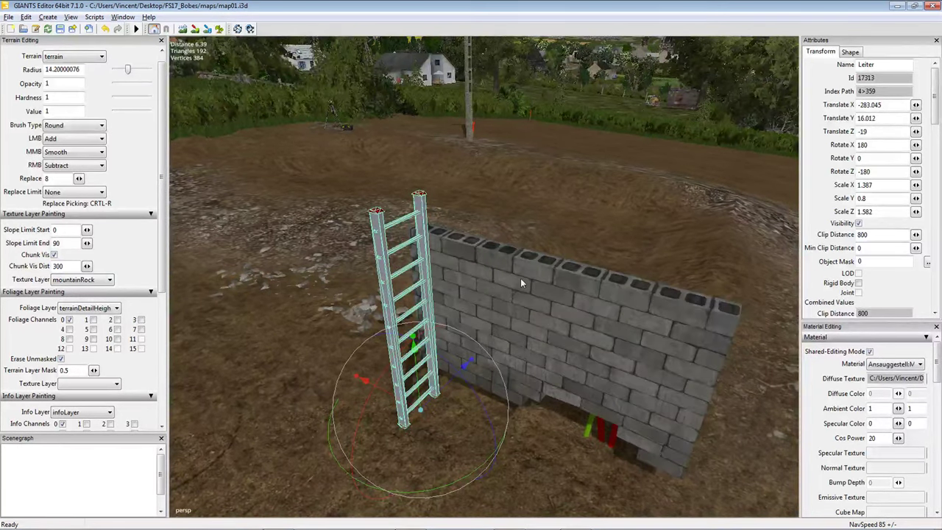
Move the remaining block wall across the hedge beside the relocated plank, to Translate X -315.501 and Translate Y 21.415.
left_click(502, 297)
right_click_drag(501, 298, 606, 352)
left_click_drag(690, 406, 302, 256)
Delete the blue, green and red tubes together with the three patches of loose stone debris as one selection.
right_click_drag(302, 256, 401, 300)
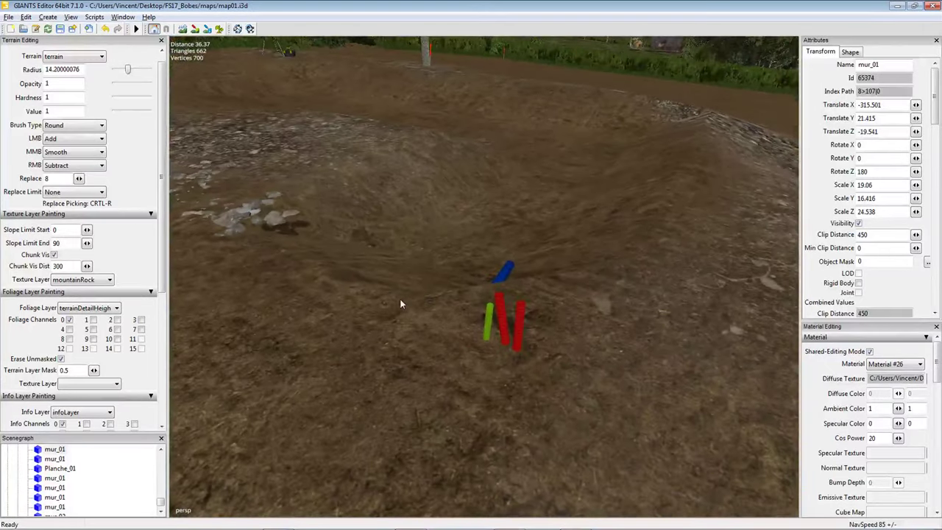
left_click(505, 277)
left_click(490, 318, "ctrl")
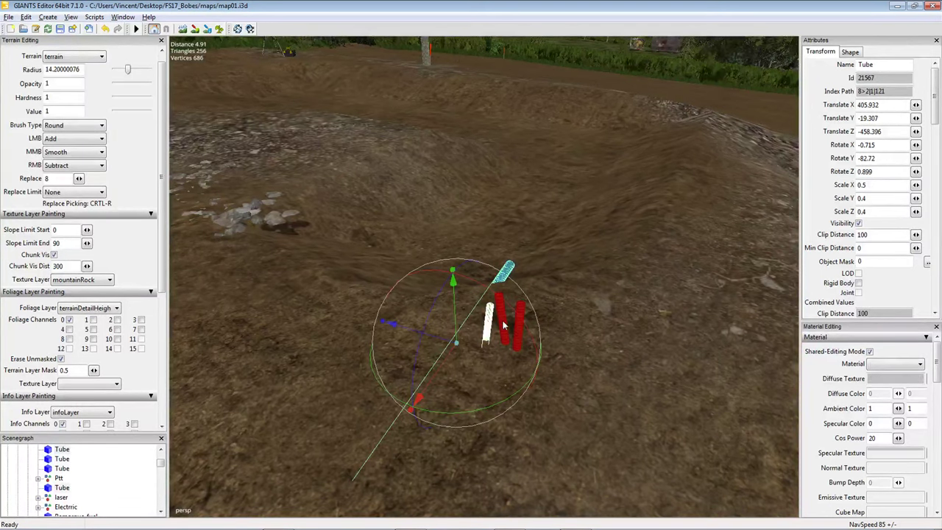
left_click(502, 325, "ctrl")
left_click(518, 335, "ctrl")
right_click_drag(518, 336, 430, 343)
left_click(555, 382)
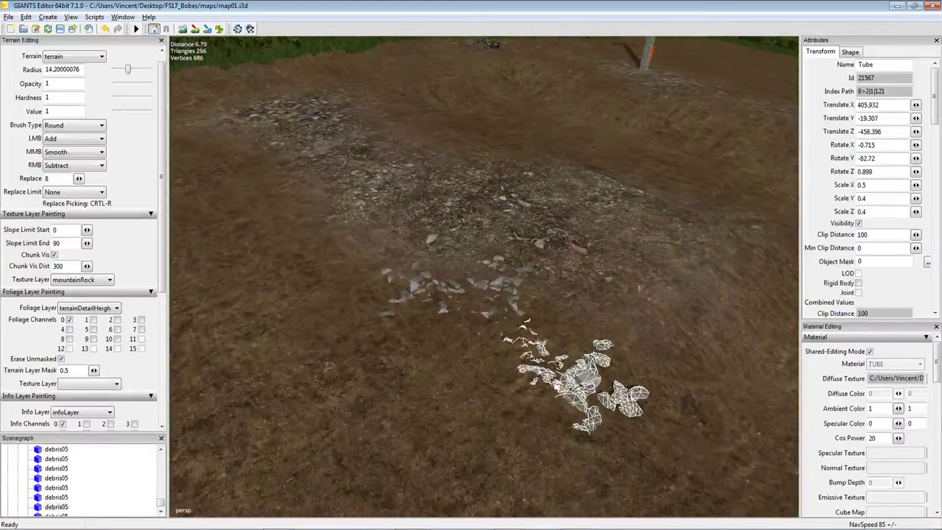
left_click(414, 289, "ctrl")
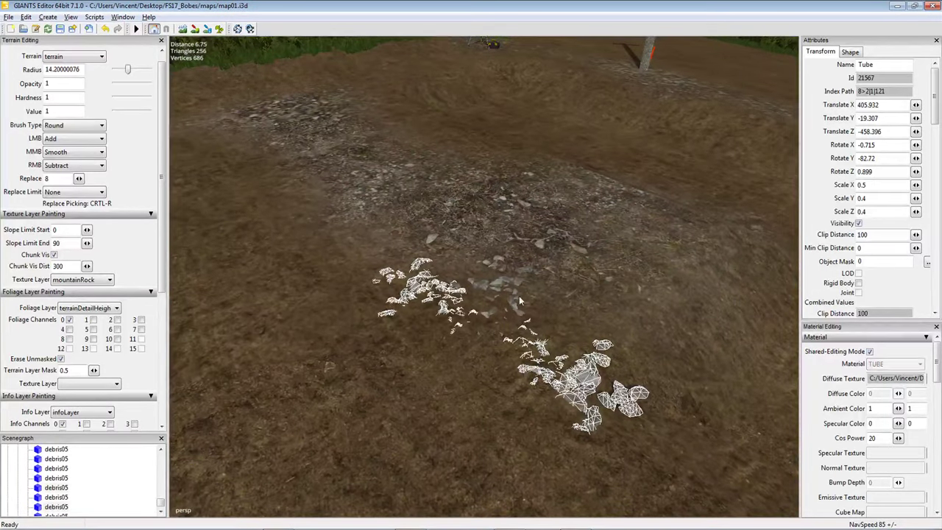
left_click(521, 280, "ctrl")
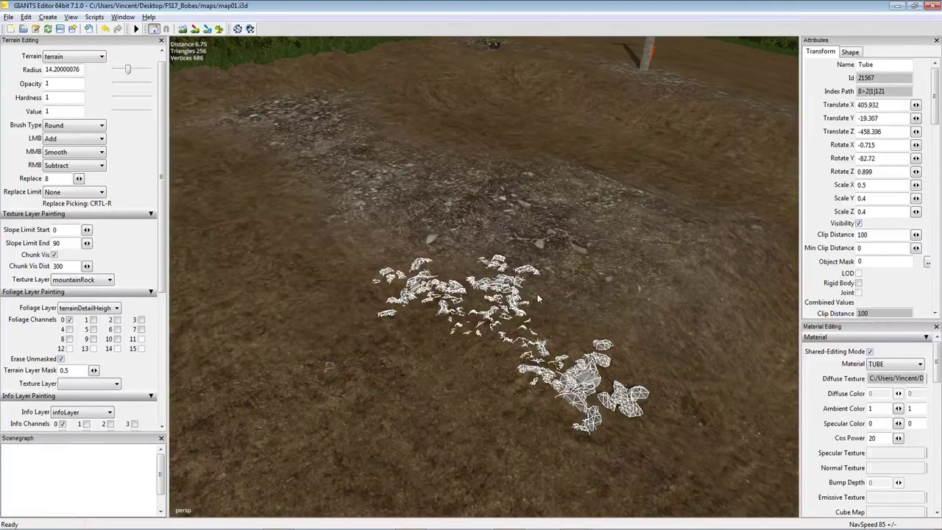
key("Delete")
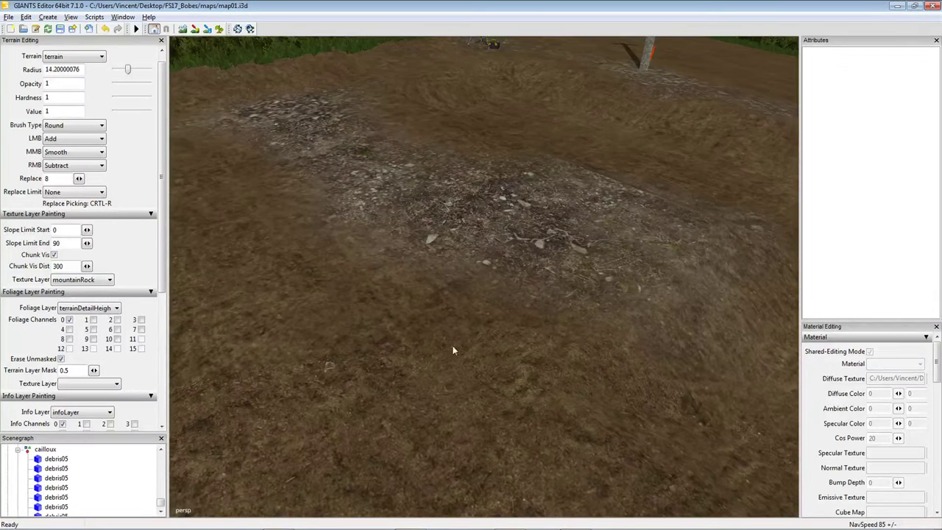
Delete the red Filet2 safety netting sections along the roadside on both sides of the site entrance.
scroll(453, 351, "down", 15)
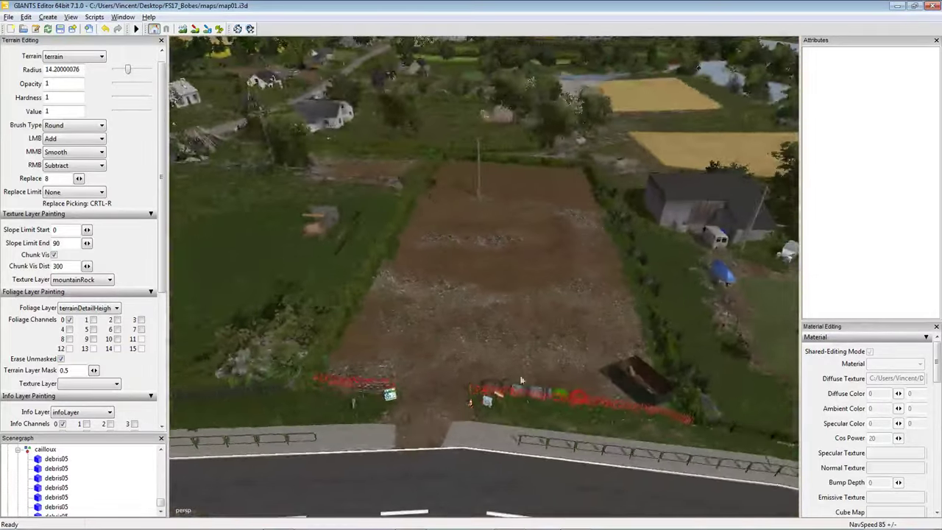
scroll(522, 376, "up", 10)
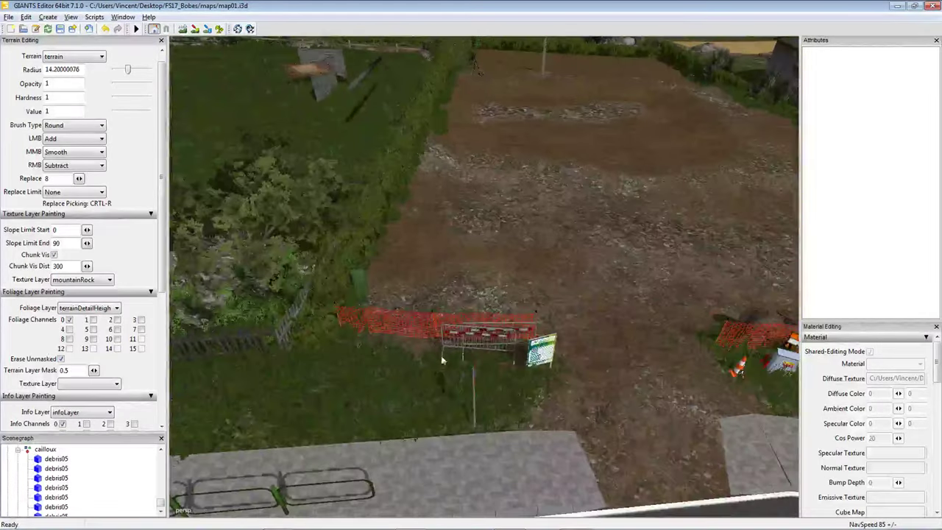
left_click(379, 324)
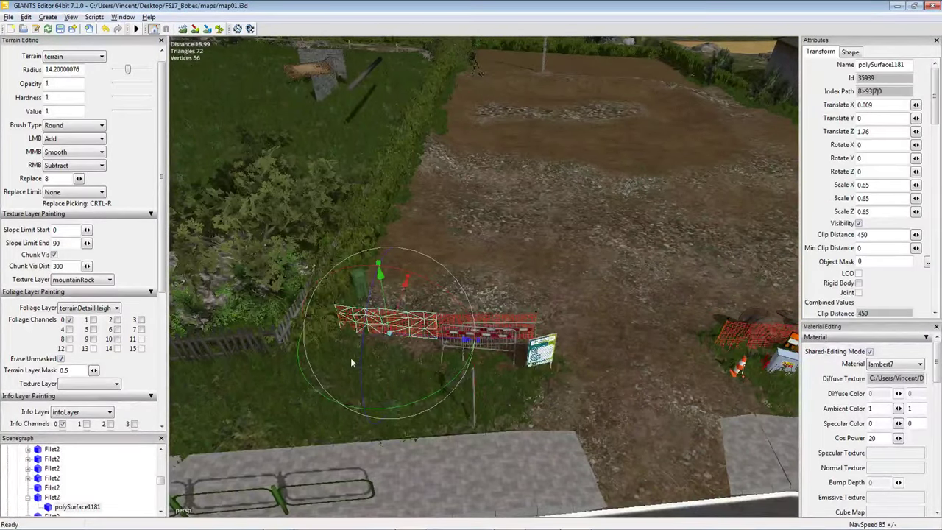
scroll(414, 359, "down", 3)
scroll(424, 349, "down", 5)
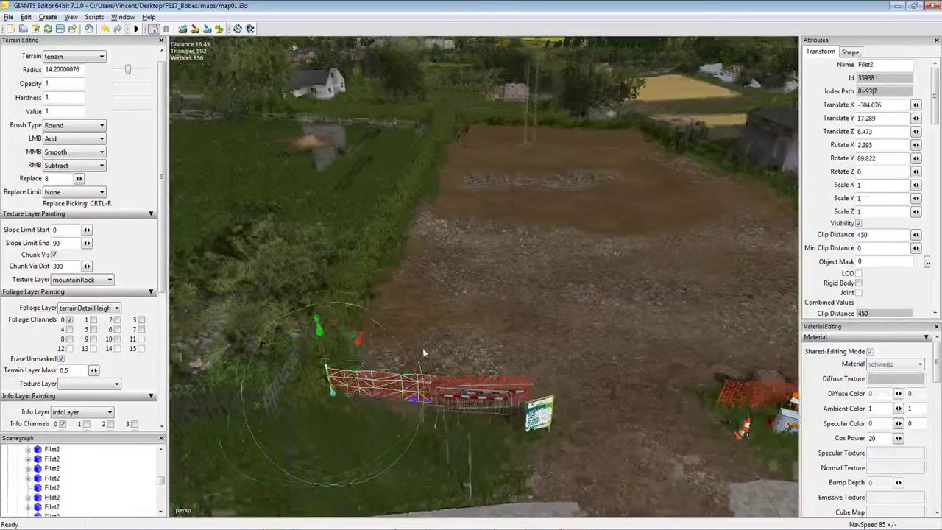
scroll(410, 354, "down", 5)
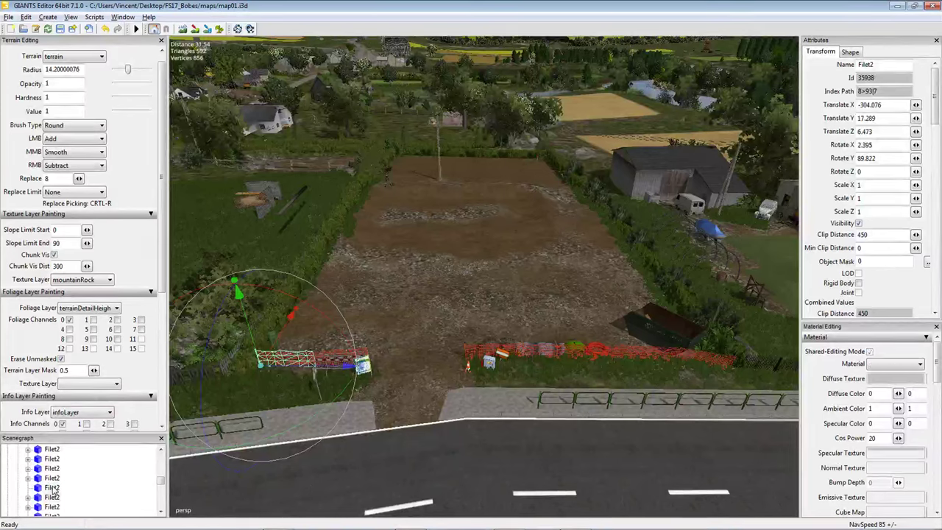
left_click(51, 489, "ctrl")
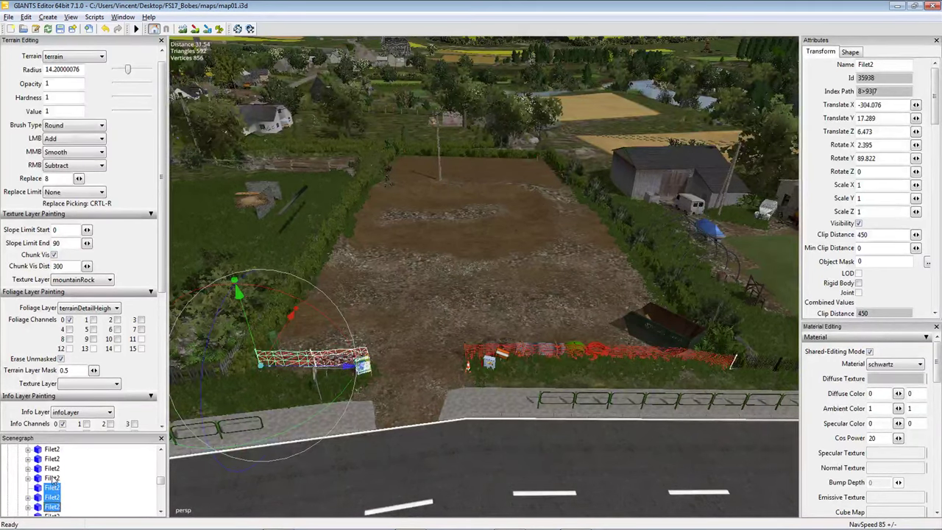
left_click(51, 480, "ctrl")
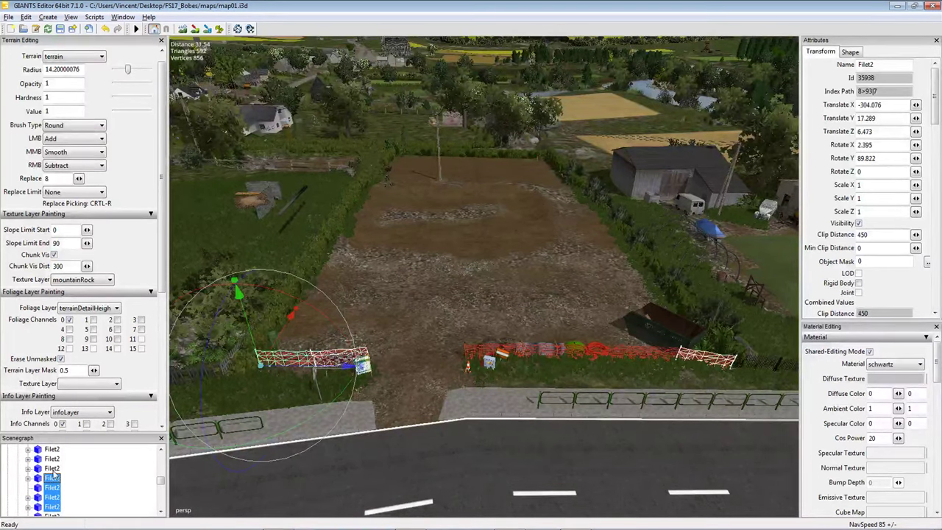
left_click(53, 477, "ctrl")
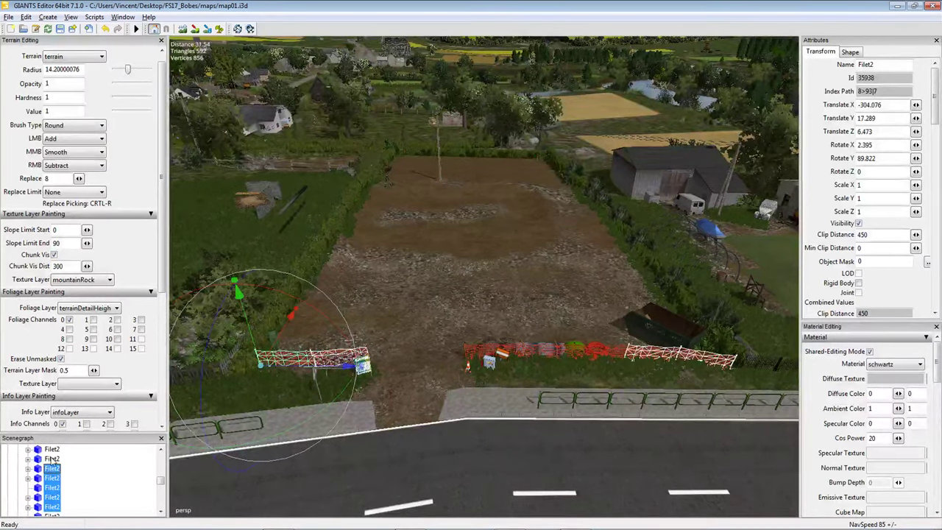
left_click(52, 460, "ctrl")
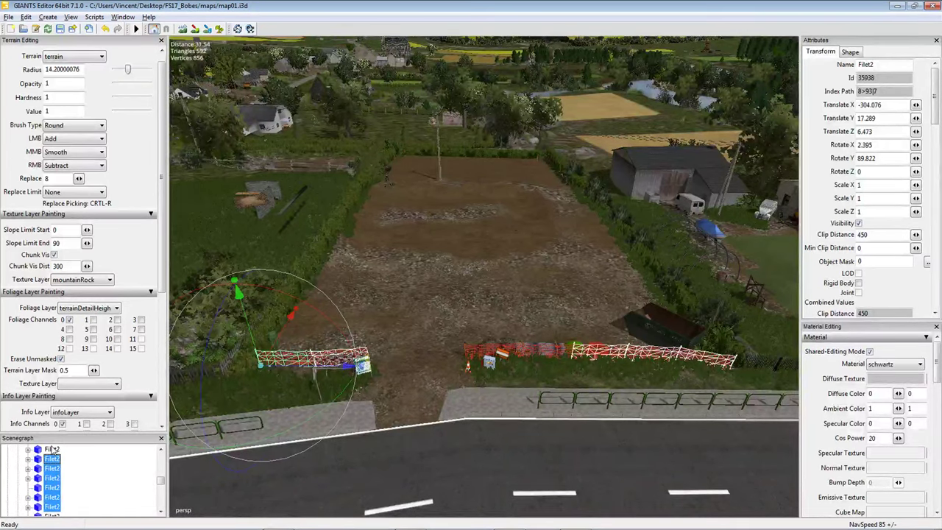
scroll(65, 486, "up", 1)
left_click(65, 486, "ctrl")
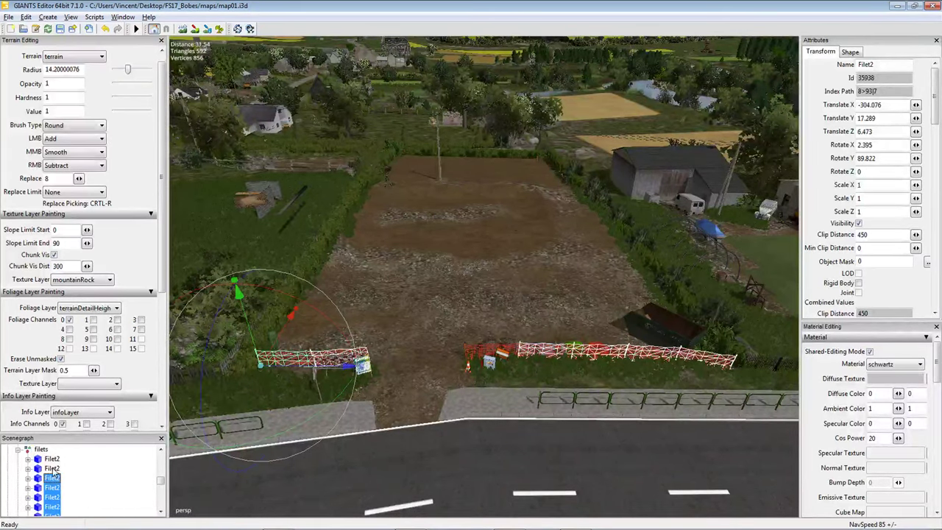
left_click(52, 472, "ctrl")
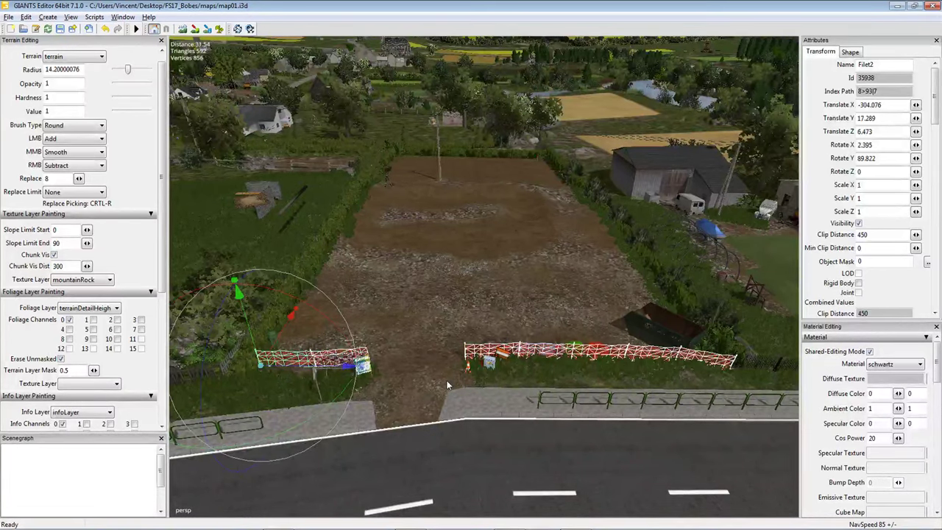
key("Delete")
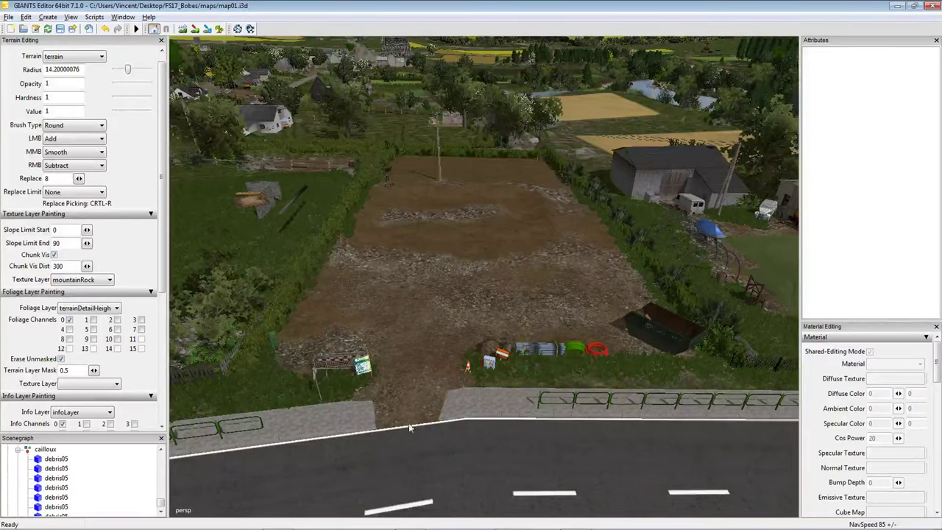
Delete the two metal crowd barriers behind the building permit sign and the leftover orange netting post beside it.
scroll(410, 428, "up", 10)
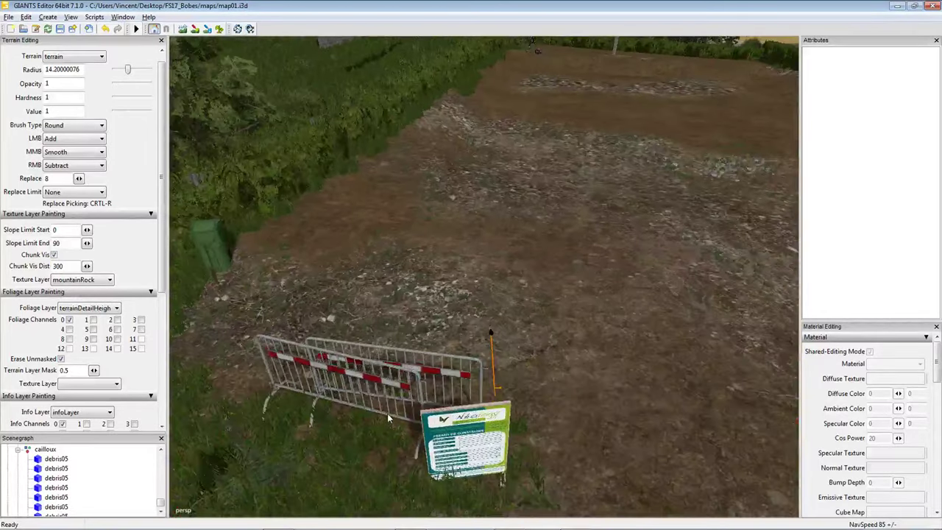
left_click(398, 385)
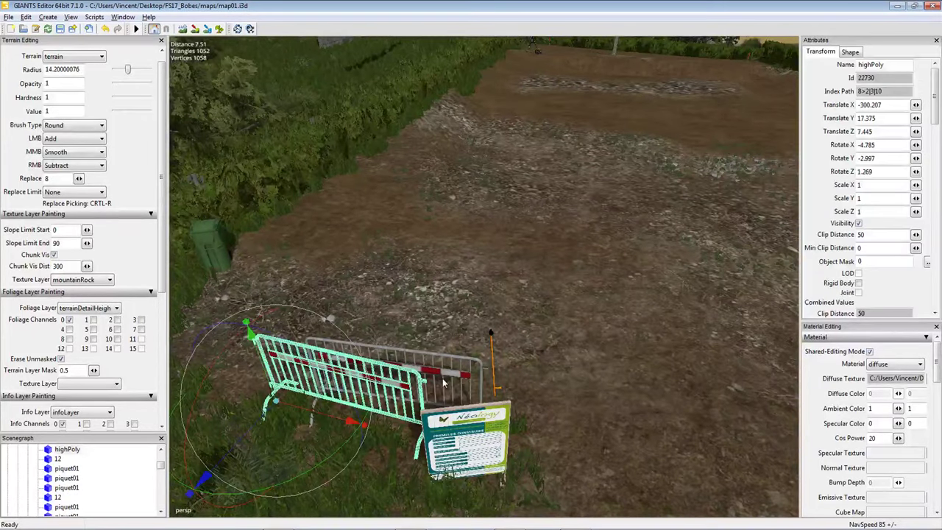
left_click(450, 380, "shift")
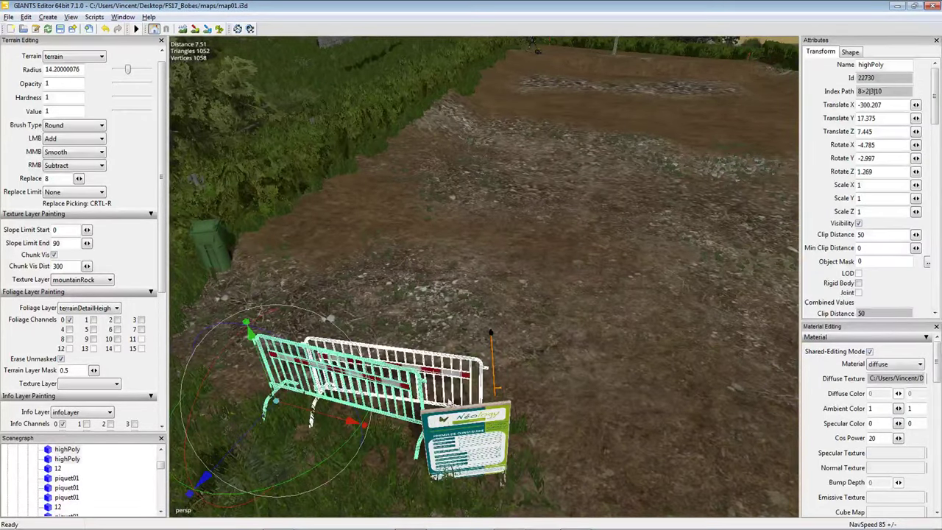
key("Delete")
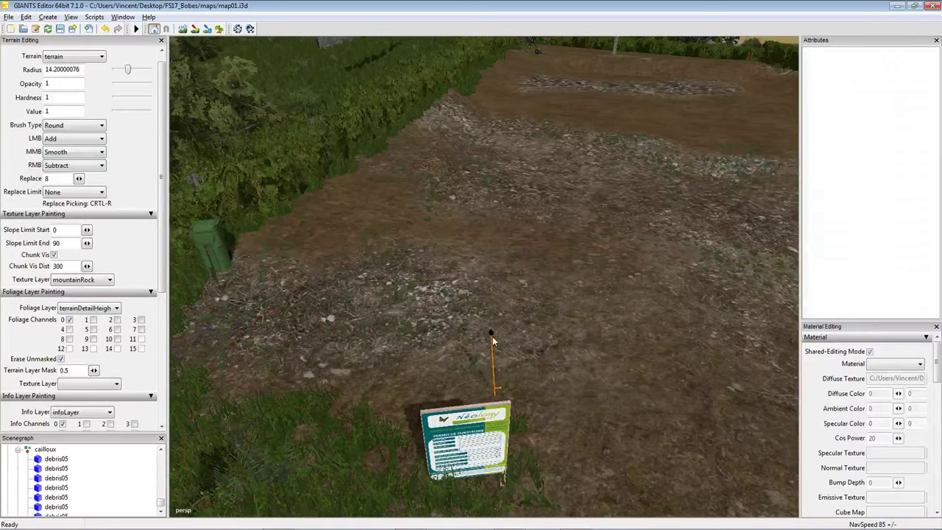
left_click(491, 339)
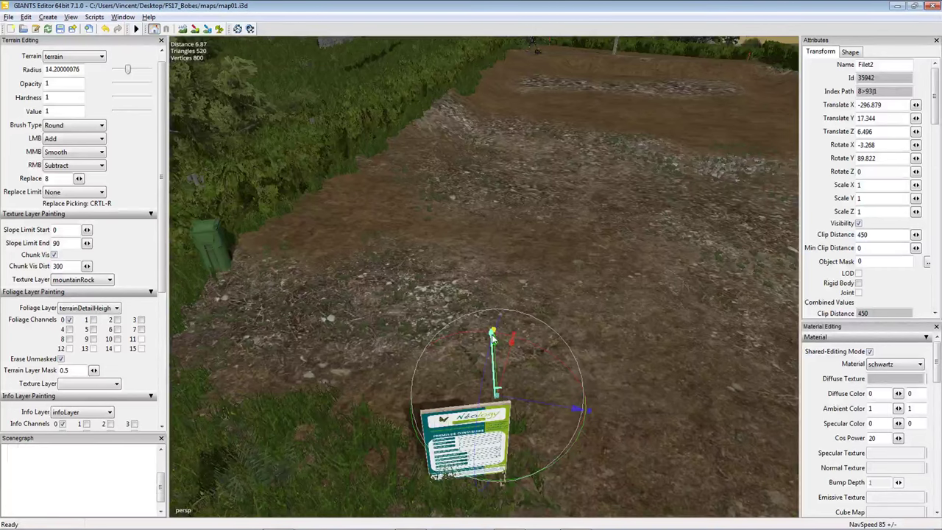
left_click(405, 372)
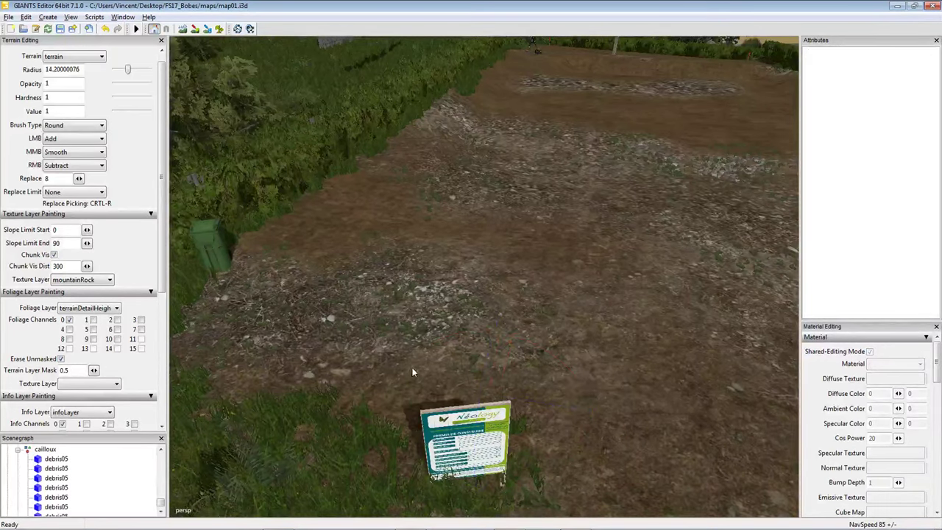
Delete the whole Pano_cs building permit sign group beside the site entrance.
scroll(424, 367, "down", 3)
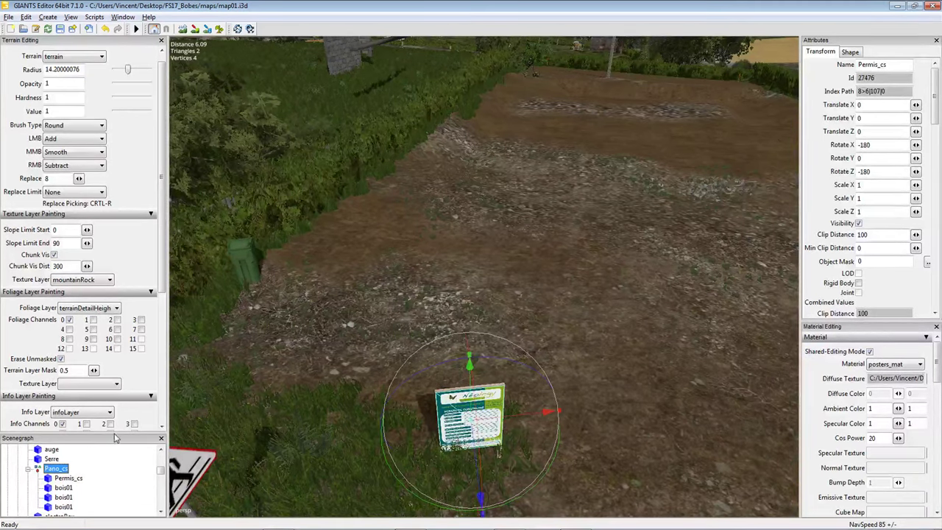
left_click(295, 399)
right_click_drag(354, 369, 335, 392)
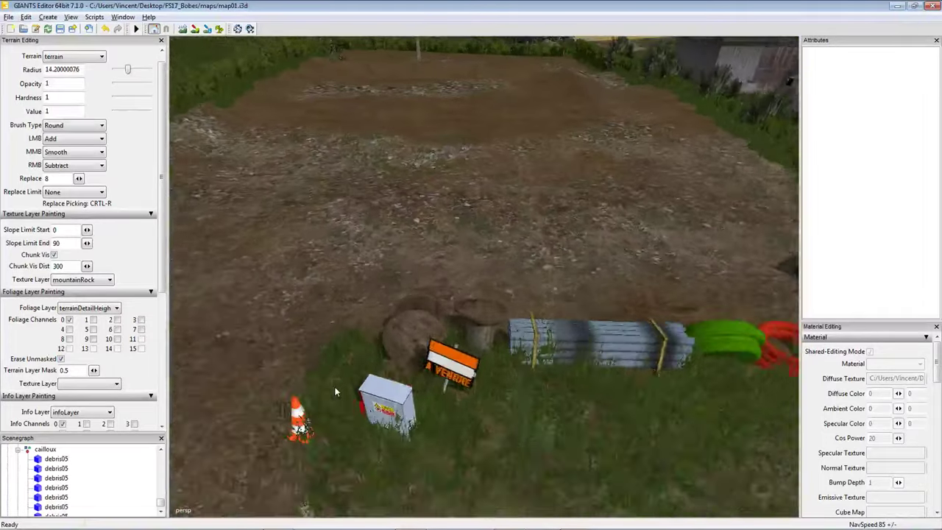
Delete the electrical box, wooden cable reels, À vendre sign and traffic cone on the verge as one selection.
left_click(366, 458)
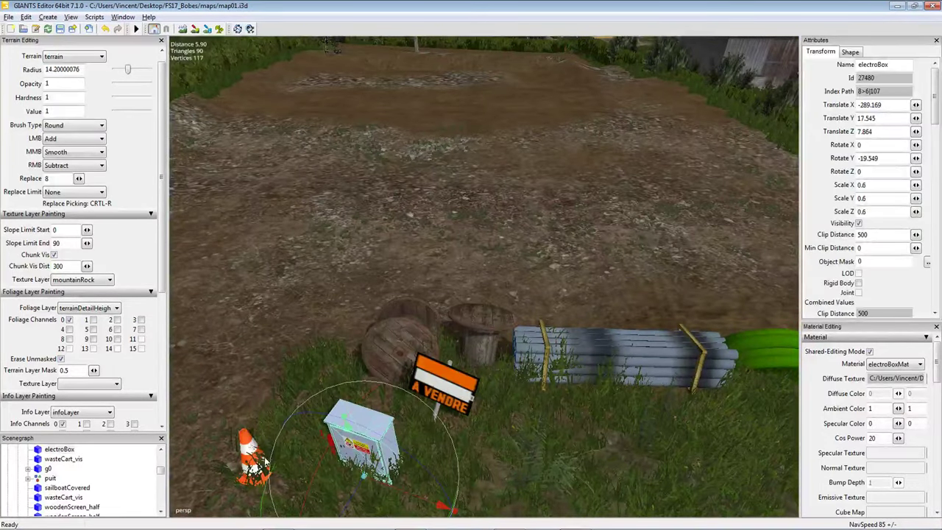
left_click(399, 357)
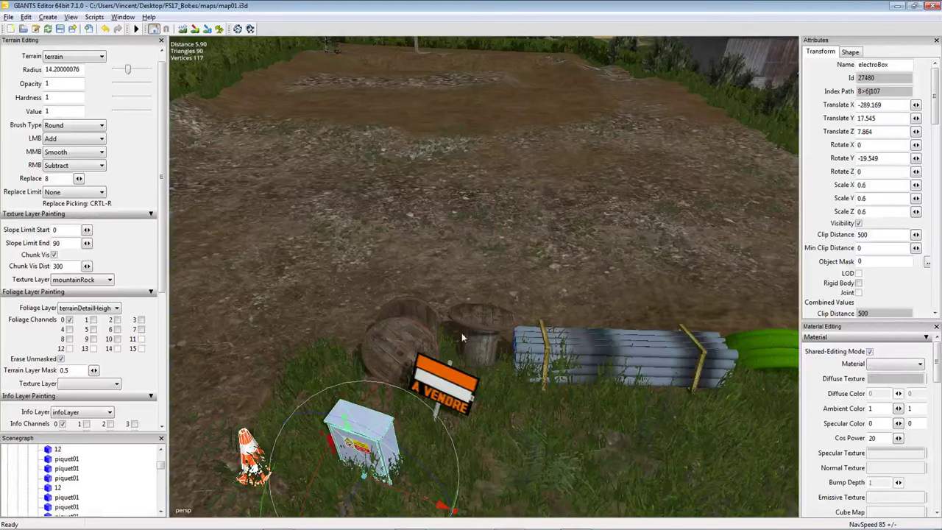
left_click(473, 332, "shift")
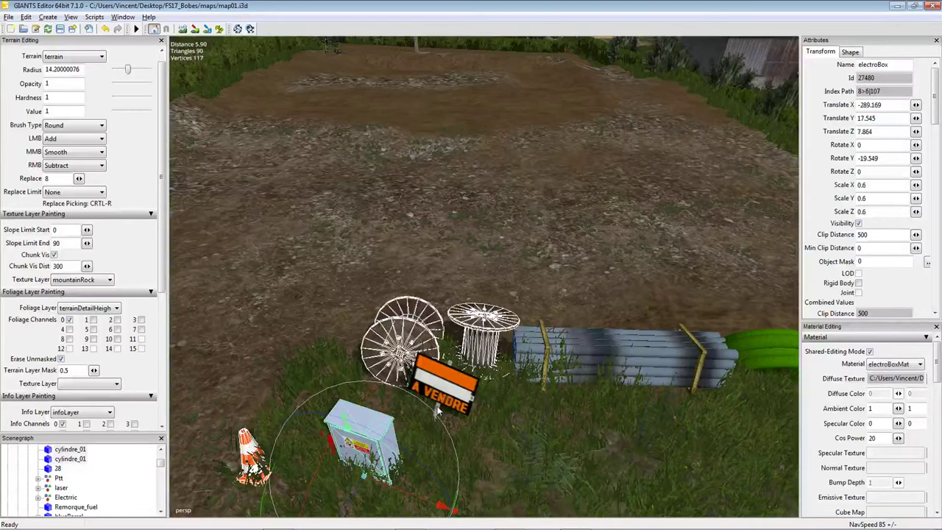
left_click(437, 411, "shift")
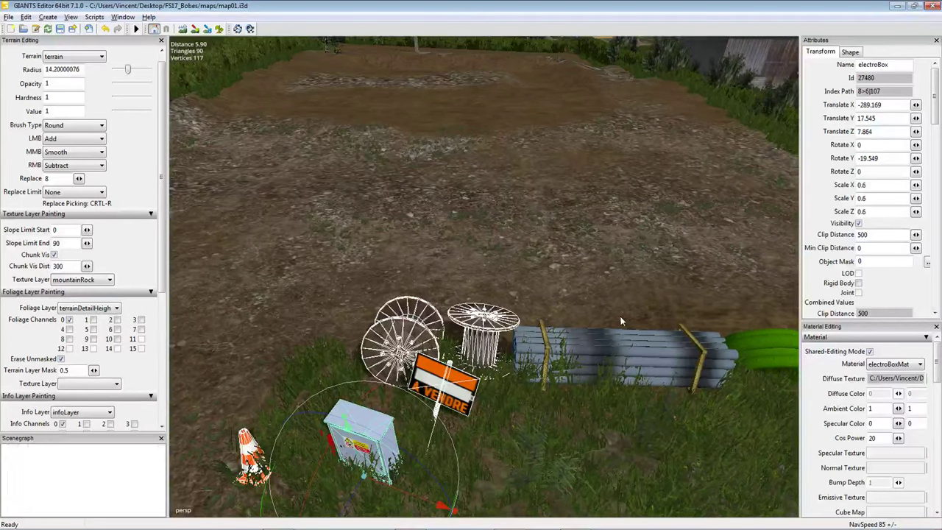
key("Delete")
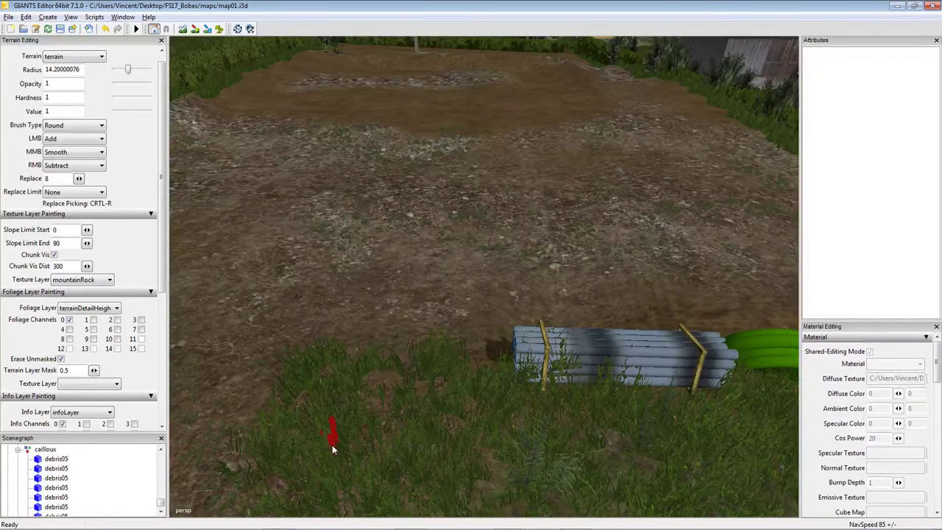
Delete the bundle of grey pipes and the remaining thin tubes standing in the roadside grass.
left_click(332, 442)
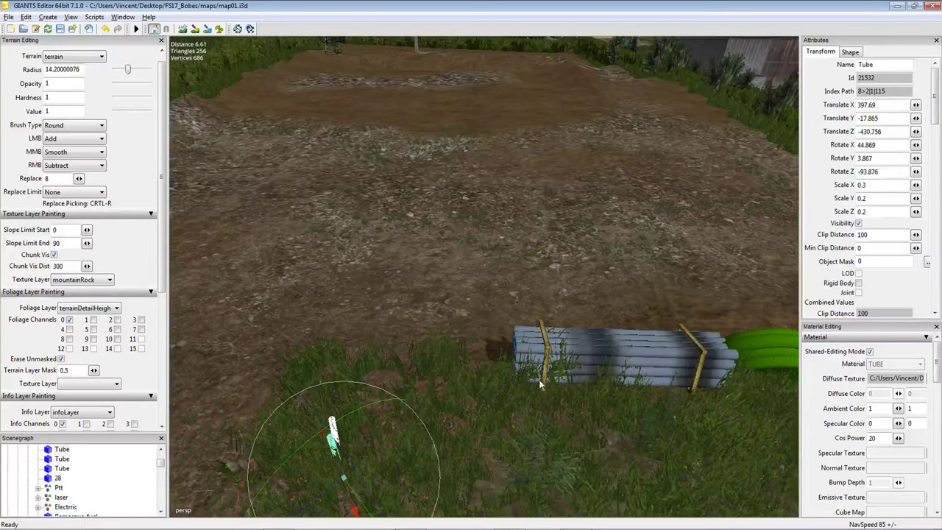
left_click(610, 353)
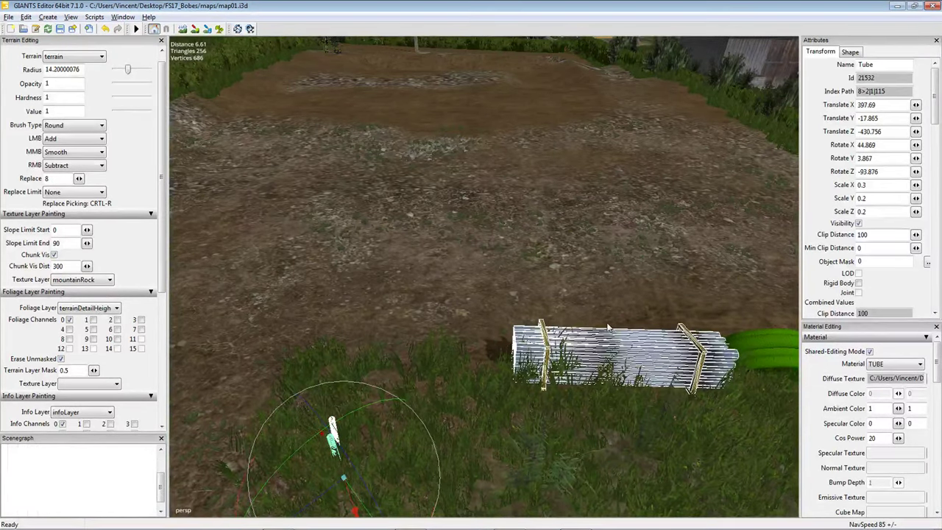
key("Delete")
right_click_drag(349, 387, 599, 292)
left_click(519, 307)
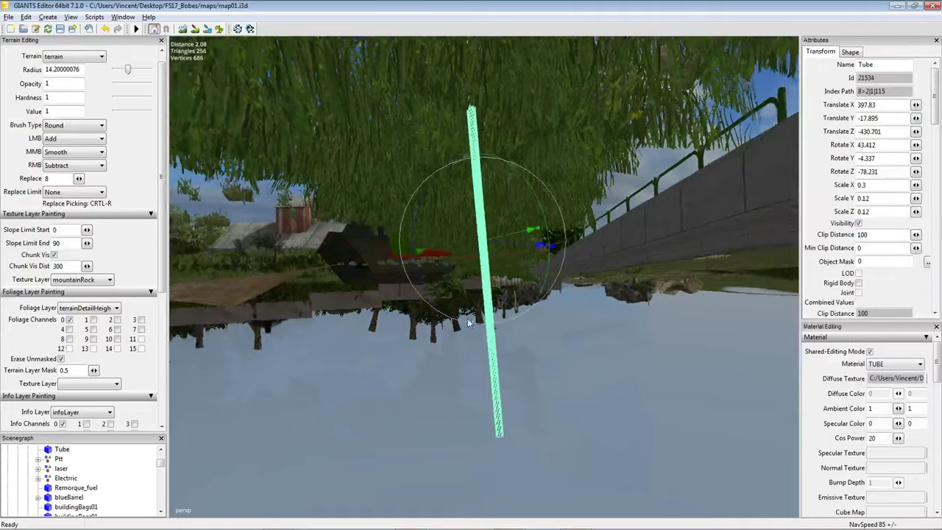
key("f")
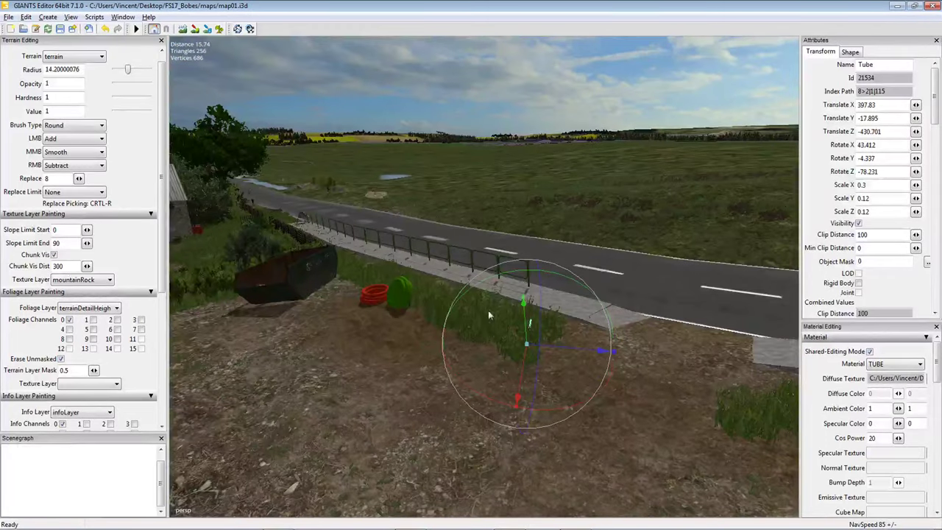
left_click(402, 350)
scroll(404, 347, "up", 5)
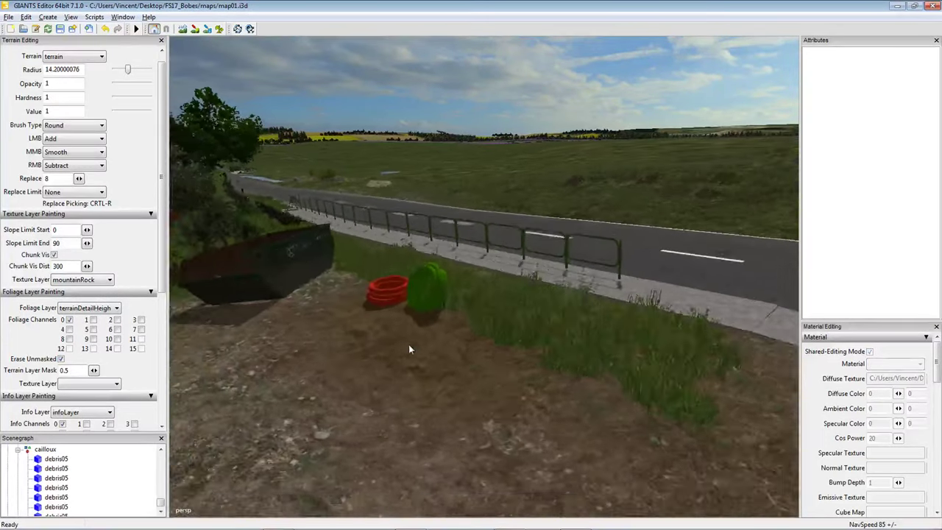
Delete the green Ptt and red Electric conduit coil groups, together with the trash container beside them.
left_click(520, 296)
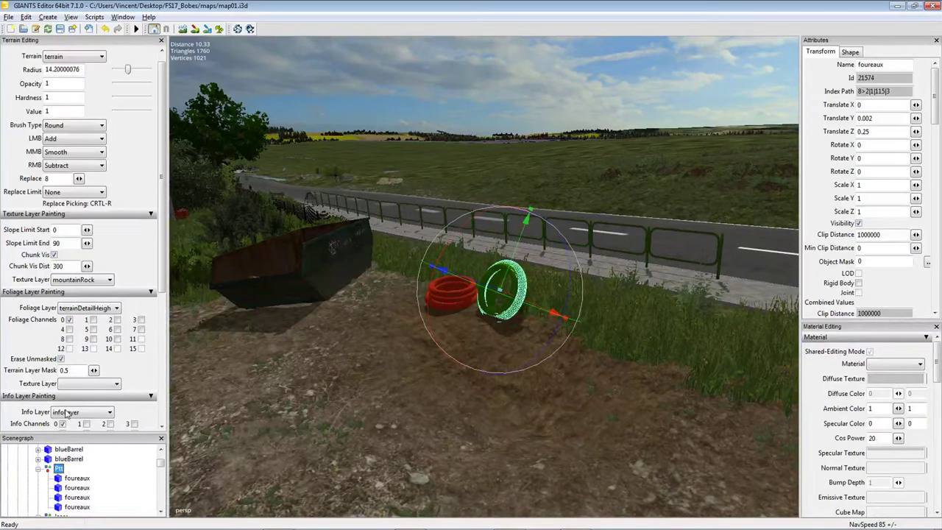
left_click(59, 469)
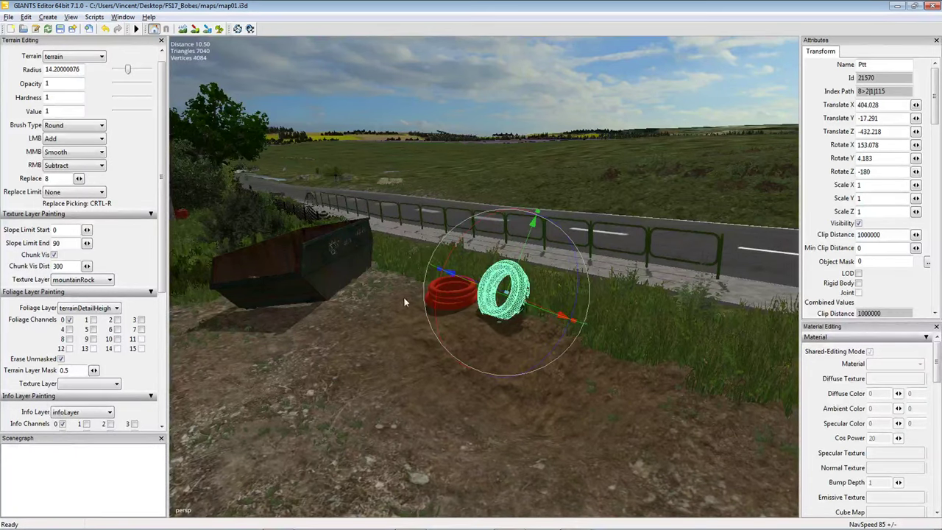
key("ctrl+z")
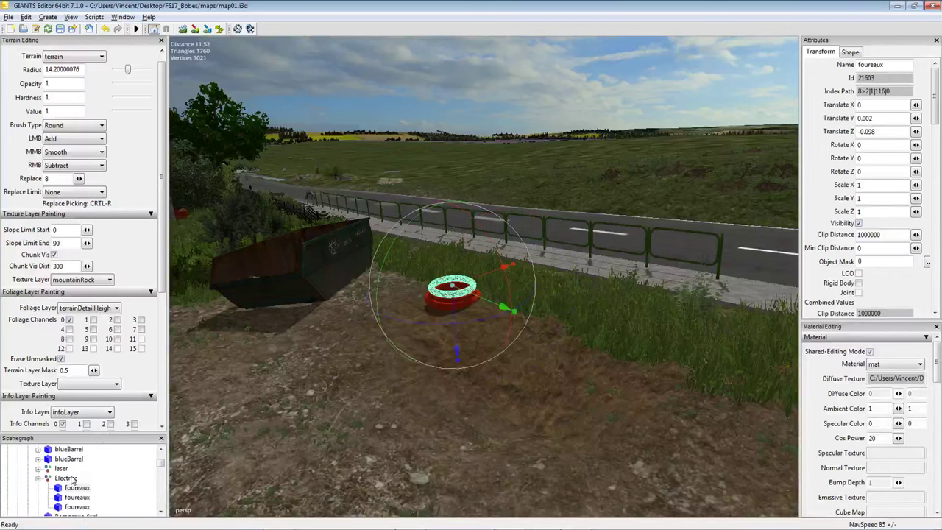
key("ctrl+z")
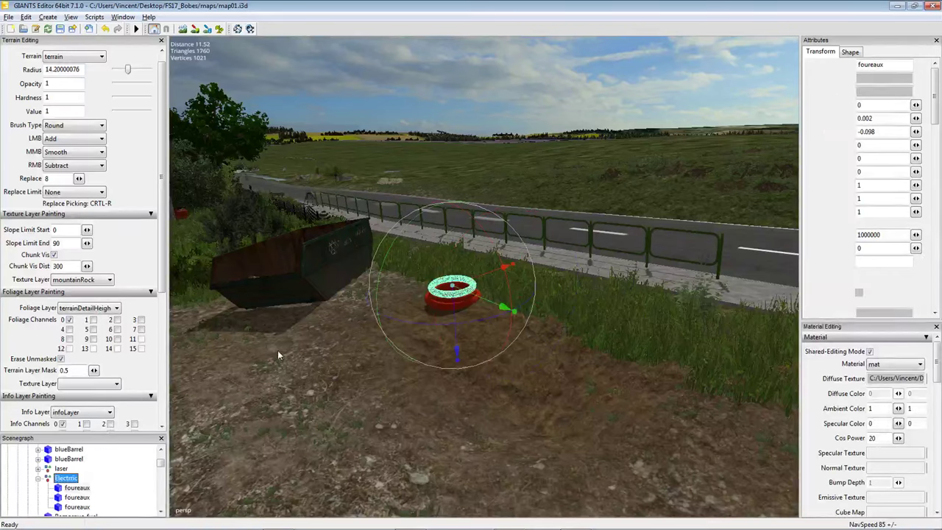
left_click(329, 269)
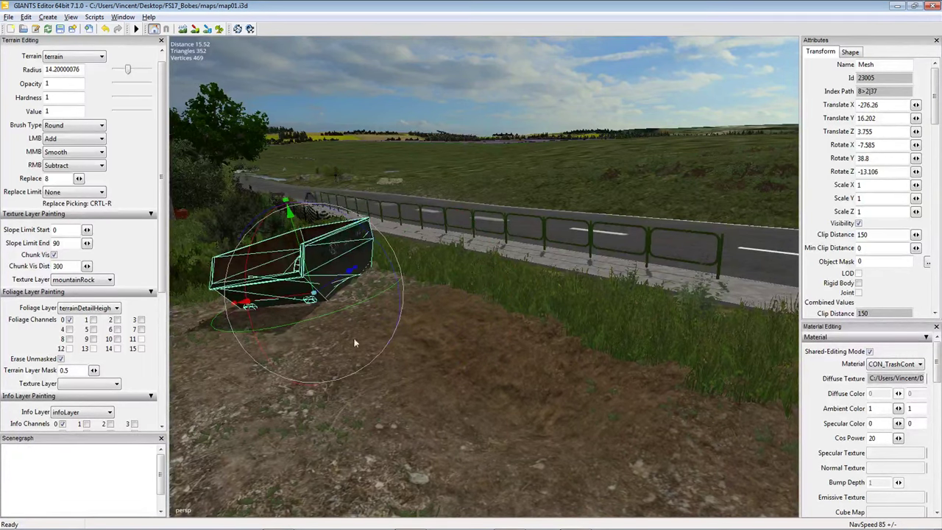
mouse_move(354, 342)
right_mouse_down()
mouse_move(450, 289)
mouse_move(334, 313)
mouse_move(424, 327)
mouse_move(351, 346)
mouse_move(367, 344)
right_mouse_up()
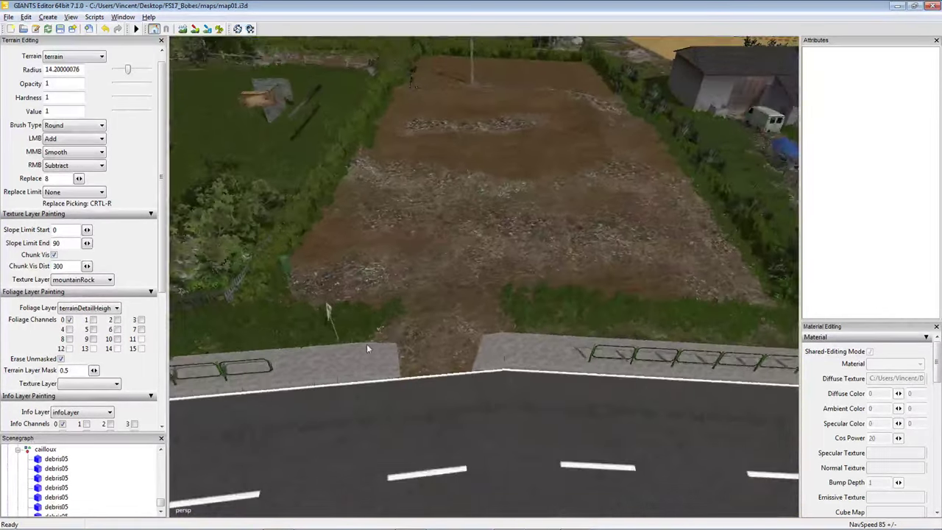
Clear the tall grass from the verges on both sides of the site entrance using the grass foliage layer.
scroll(366, 344, "down", 3)
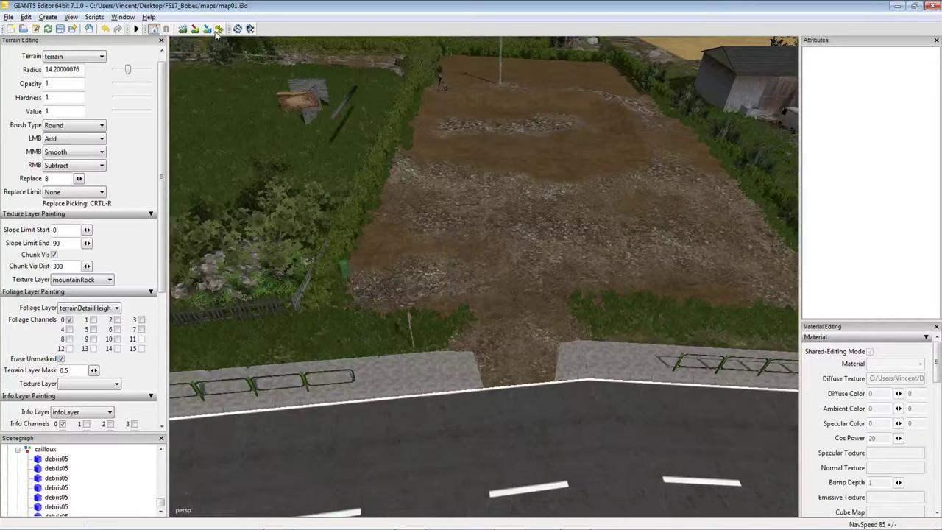
scroll(474, 267, "up", 3)
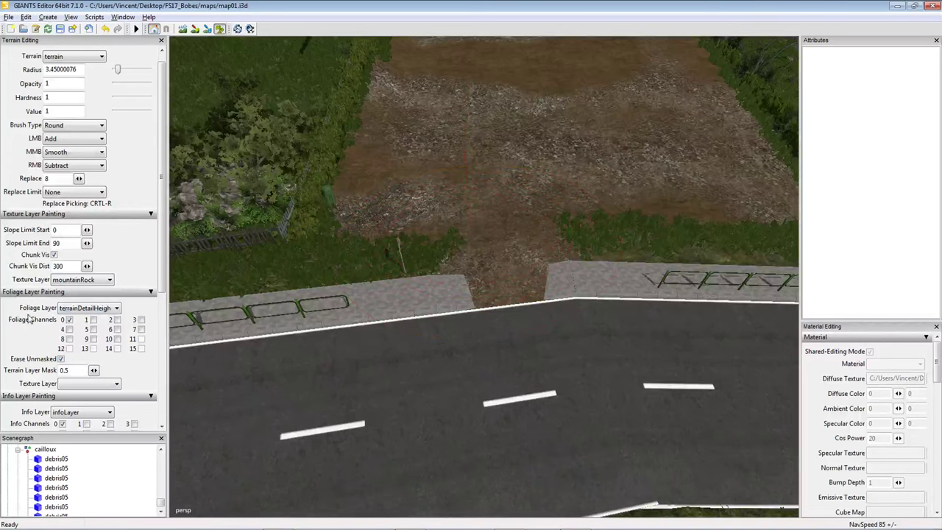
left_click(115, 307)
left_click(81, 95)
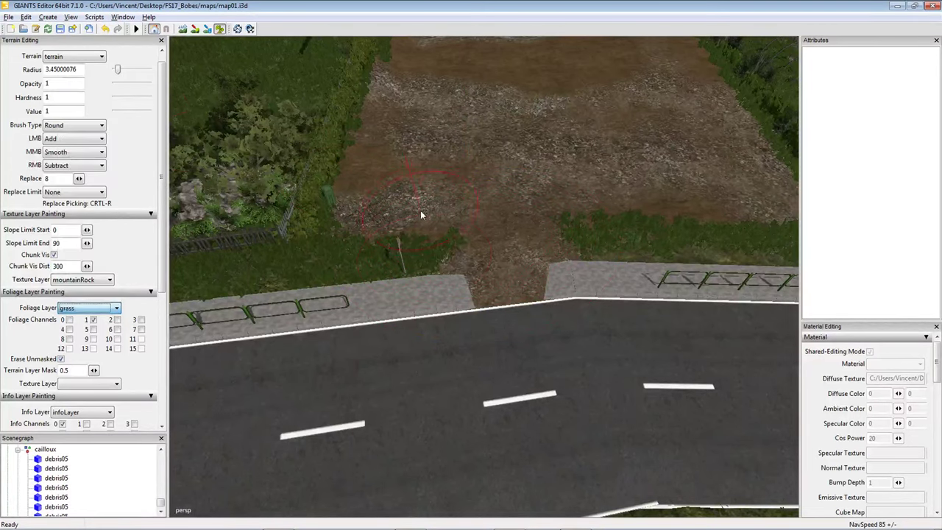
mouse_move(420, 214)
left_mouse_down()
mouse_move(427, 252)
mouse_move(416, 274)
mouse_move(391, 236)
left_mouse_up()
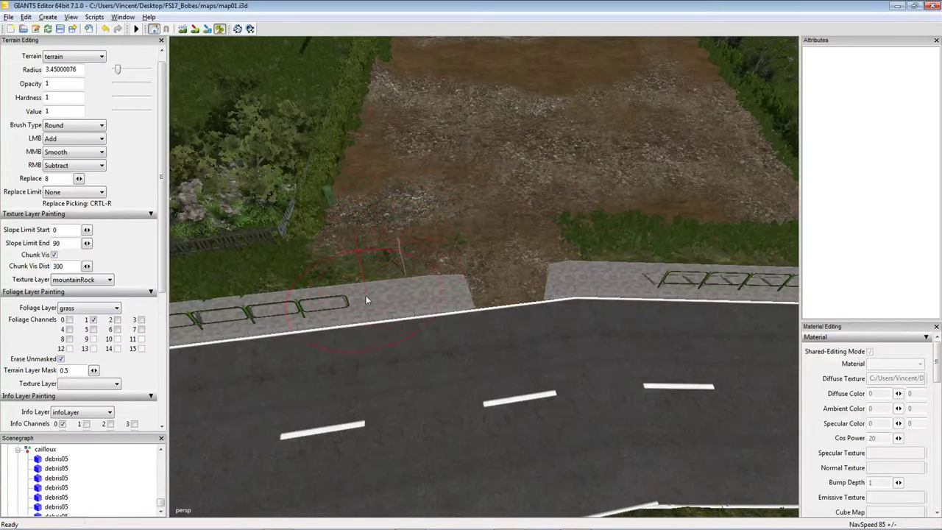
key("d")
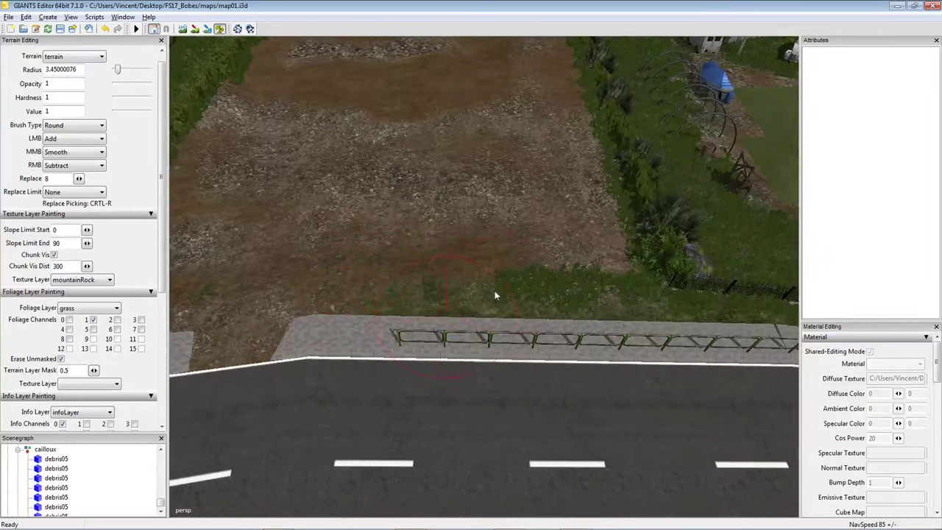
left_click_drag(495, 295, 547, 291)
key("w")
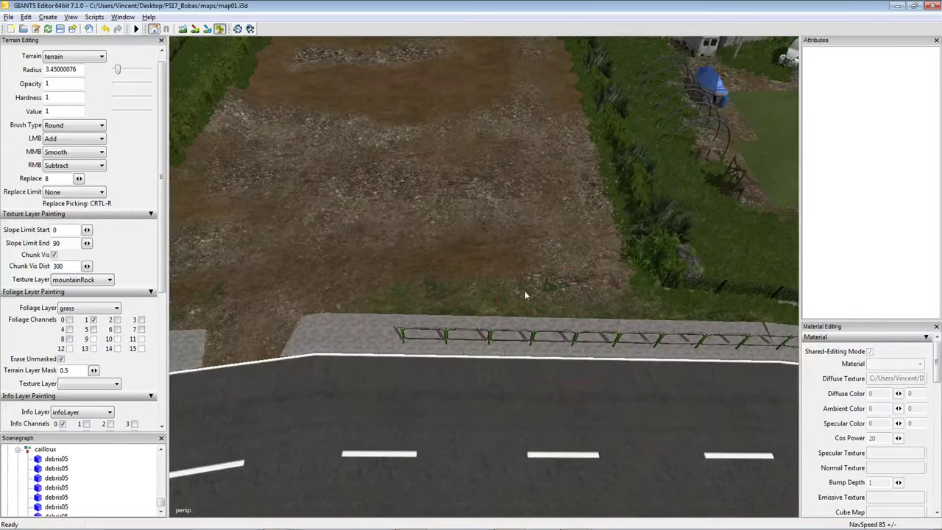
Paint the grass terrain texture in a strip along the hedge bordering the relocated walls, from the road to the rear corner.
left_click(195, 30)
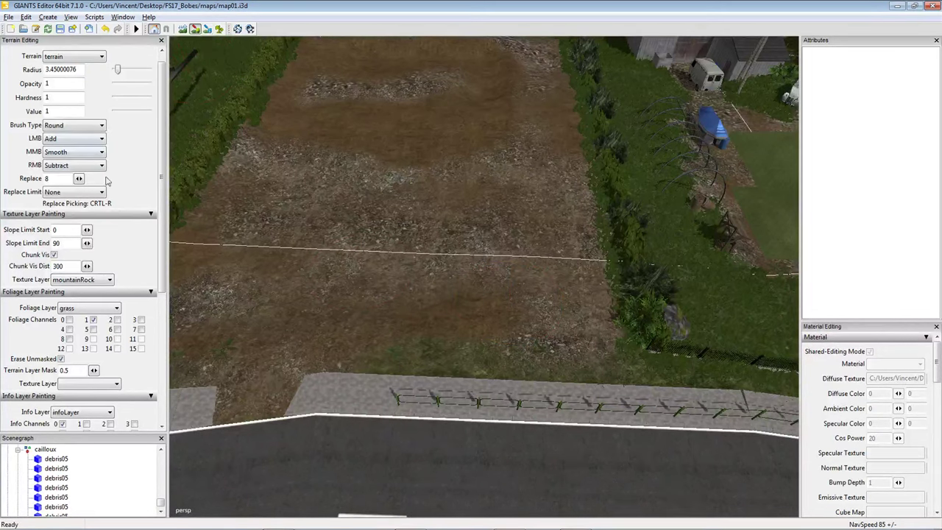
left_click(81, 280)
left_click(74, 302)
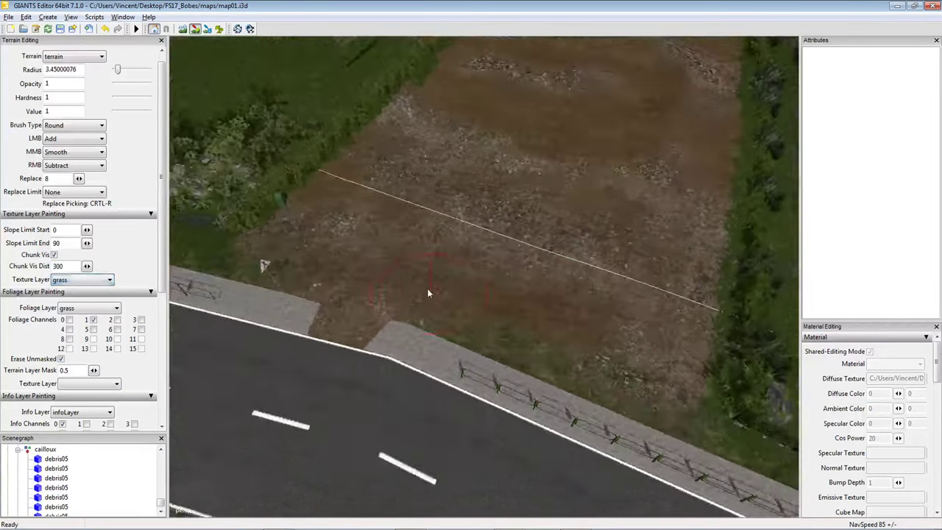
right_click_drag(429, 293, 345, 346)
mouse_move(345, 346)
left_mouse_down()
mouse_move(270, 327)
mouse_move(555, 303)
left_mouse_up()
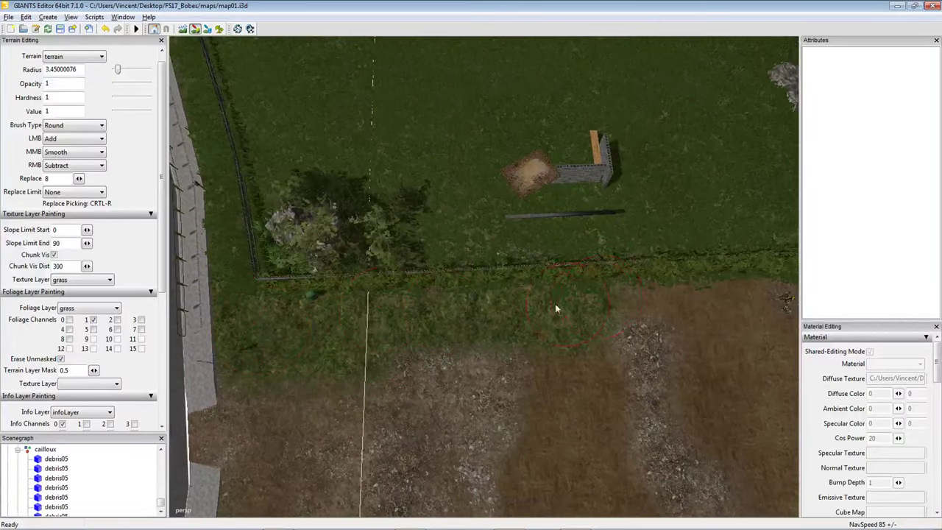
right_click_drag(555, 303, 518, 308)
left_click_drag(518, 308, 382, 315)
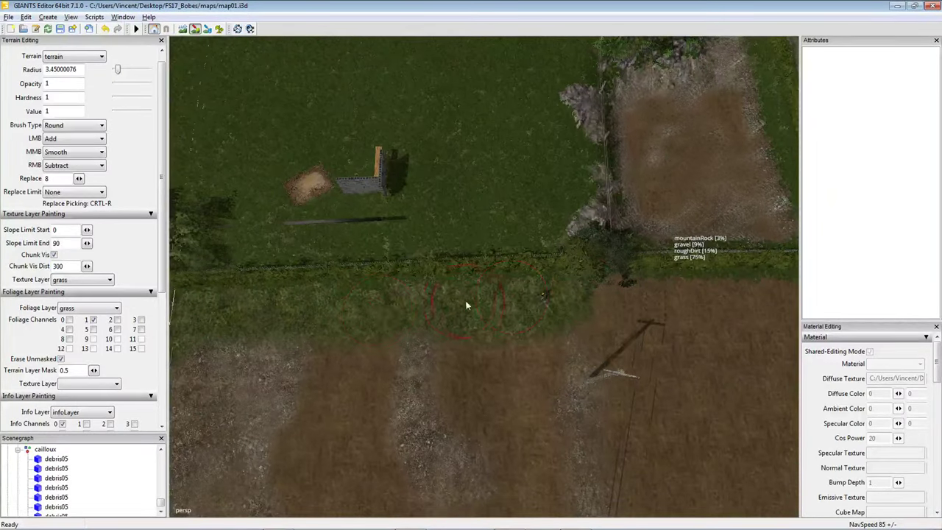
right_click_drag(466, 248, 435, 248)
left_click_drag(385, 308, 557, 306)
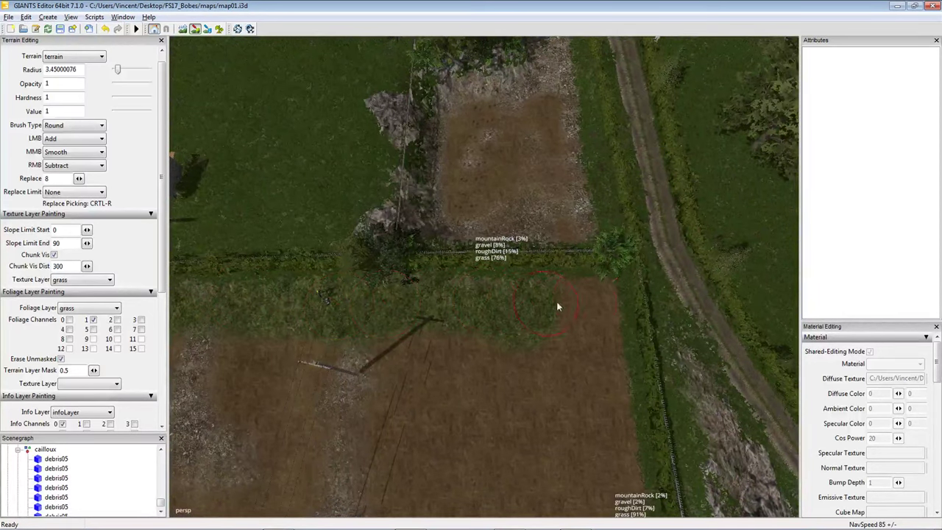
Paint the grass texture over the dirt at the rear end of the site, enlarging the brush radius to 4.45.
key("w")
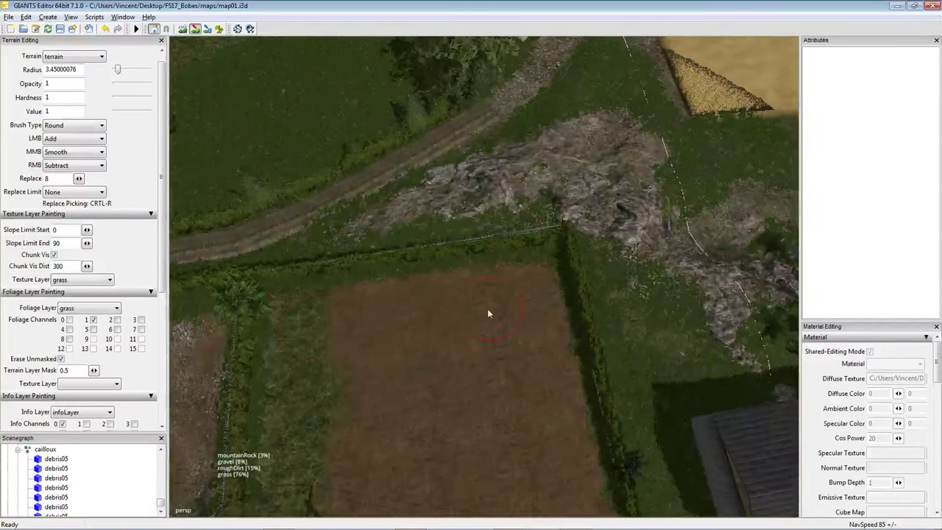
left_click_drag(353, 314, 527, 286)
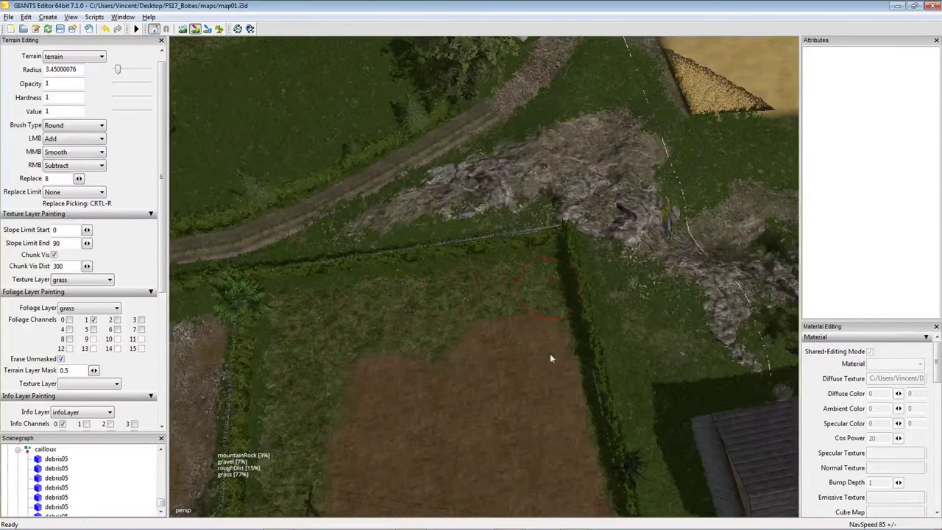
key("w")
scroll(375, 407, "up", 1, "ctrl")
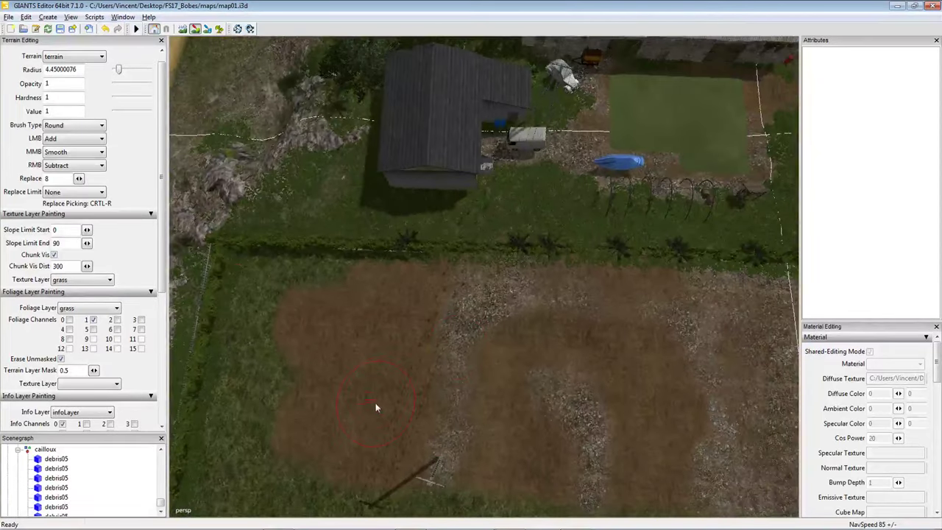
left_click_drag(375, 407, 307, 446)
mouse_move(306, 300)
left_mouse_down()
mouse_move(377, 266)
mouse_move(542, 263)
mouse_move(427, 316)
mouse_move(357, 399)
mouse_move(404, 343)
mouse_move(432, 438)
left_mouse_up()
Paint the grass texture over the site's remaining dirt and gravel up to the road, with a brush radius of 4.95.
scroll(402, 343, "up", 1, "ctrl")
key("d")
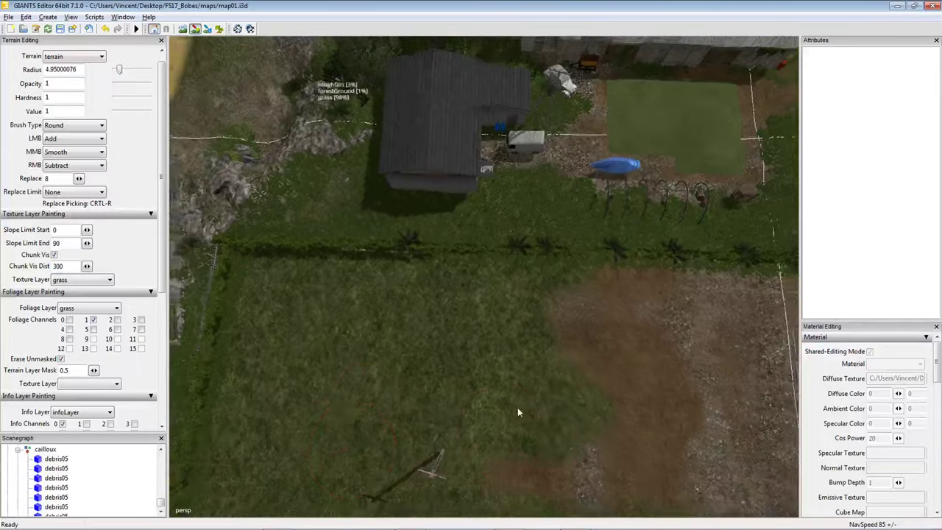
mouse_move(477, 405)
left_mouse_down()
mouse_move(307, 411)
mouse_move(553, 417)
left_mouse_up()
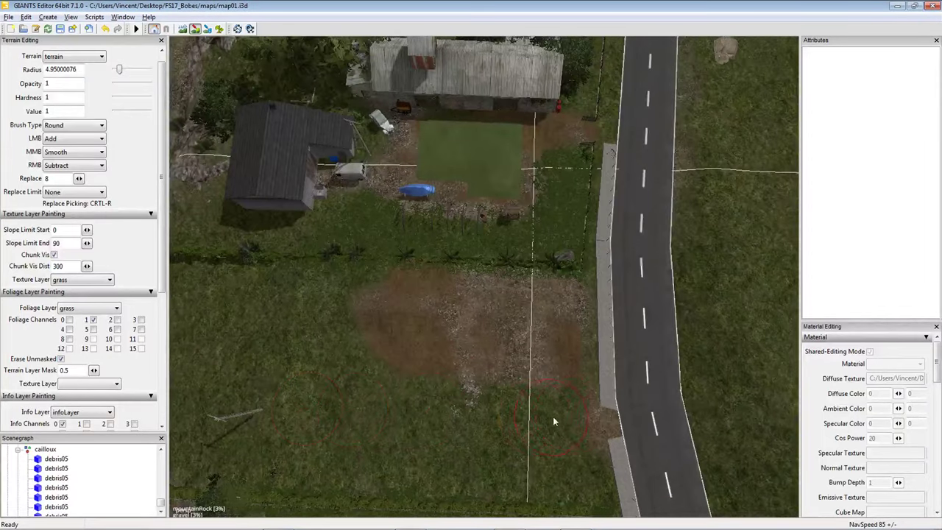
left_click_drag(566, 315, 401, 303)
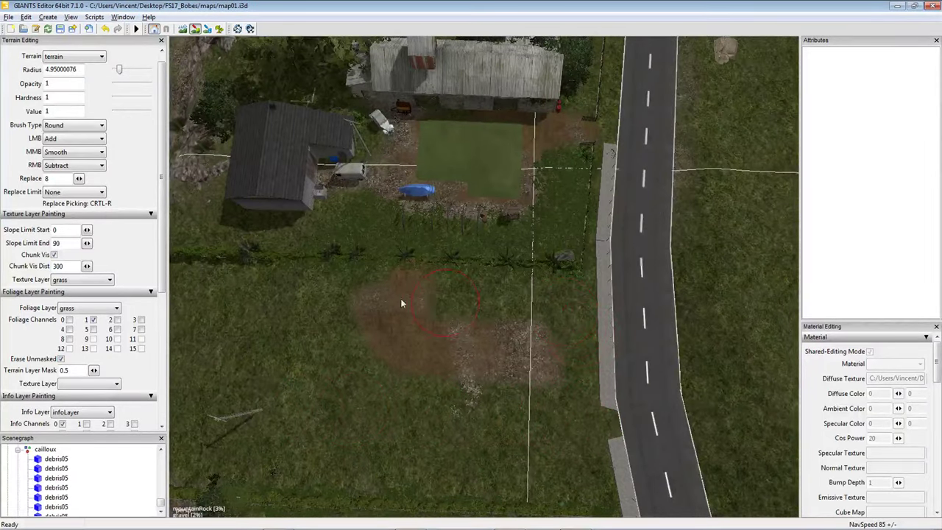
left_click_drag(385, 363, 494, 353)
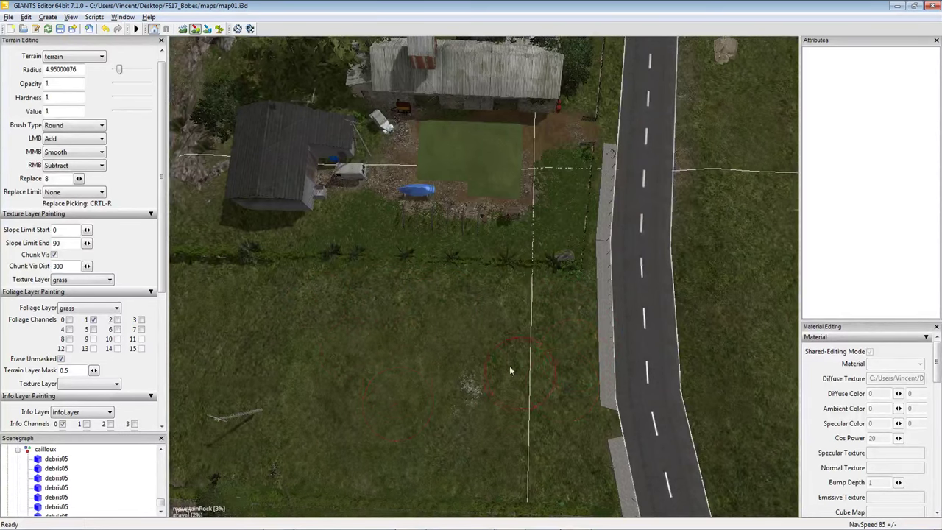
mouse_move(510, 366)
right_mouse_down()
mouse_move(365, 342)
mouse_move(394, 313)
mouse_move(395, 280)
mouse_move(388, 348)
mouse_move(365, 345)
mouse_move(375, 338)
mouse_move(348, 317)
right_mouse_up()
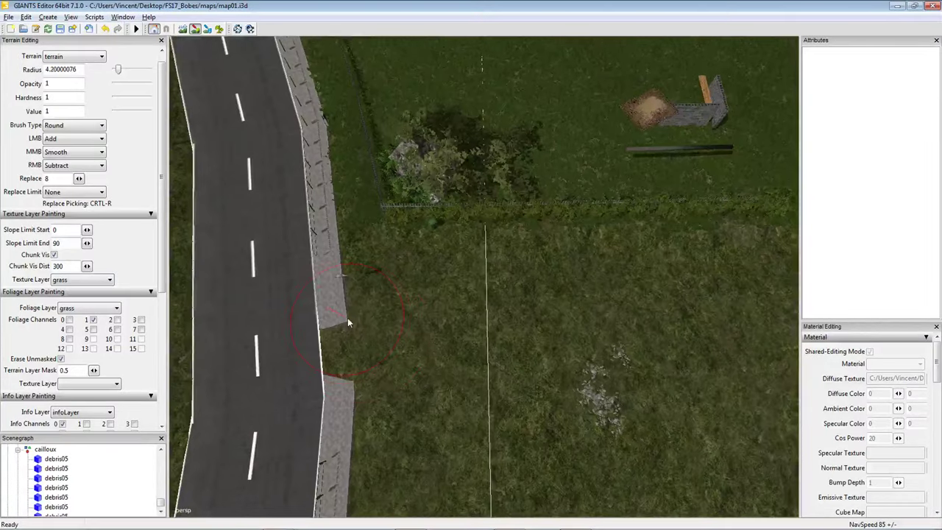
Paint the gravel texture over the ground just inside the site entrance, using a square brush with a radius of 4.2.
left_click(89, 281)
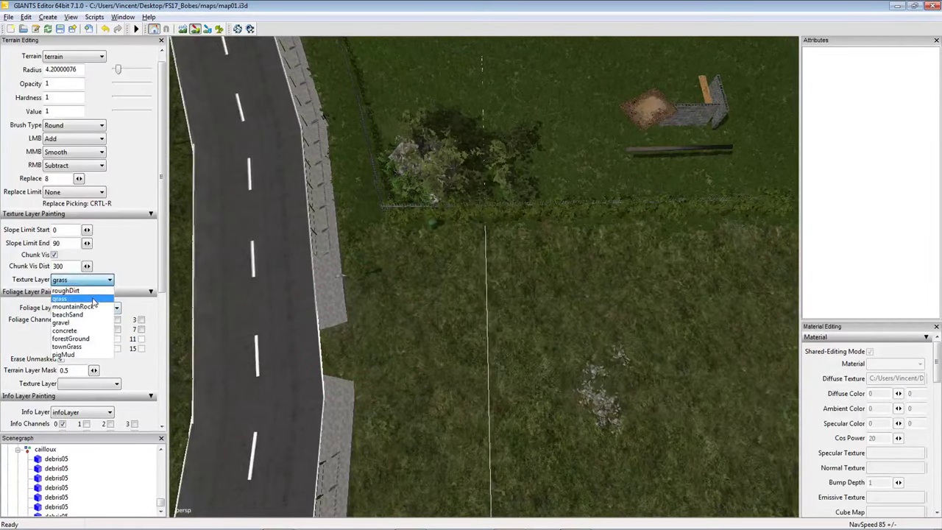
left_click(83, 323)
left_click(83, 127)
left_click(81, 142)
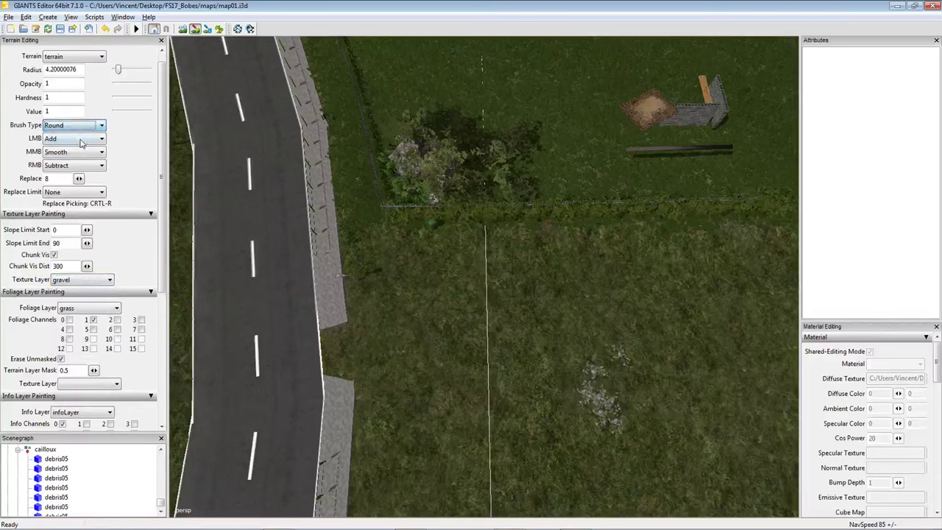
key("Down")
mouse_move(388, 336)
left_mouse_down()
mouse_move(383, 347)
mouse_move(388, 293)
mouse_move(551, 299)
left_mouse_up()
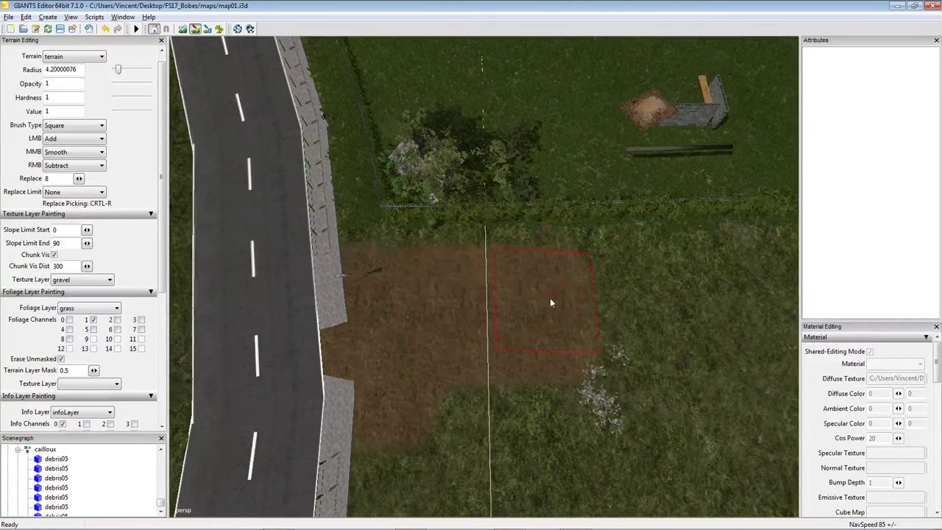
mouse_move(596, 305)
right_mouse_down()
mouse_move(540, 315)
mouse_move(502, 338)
mouse_move(488, 328)
right_mouse_up()
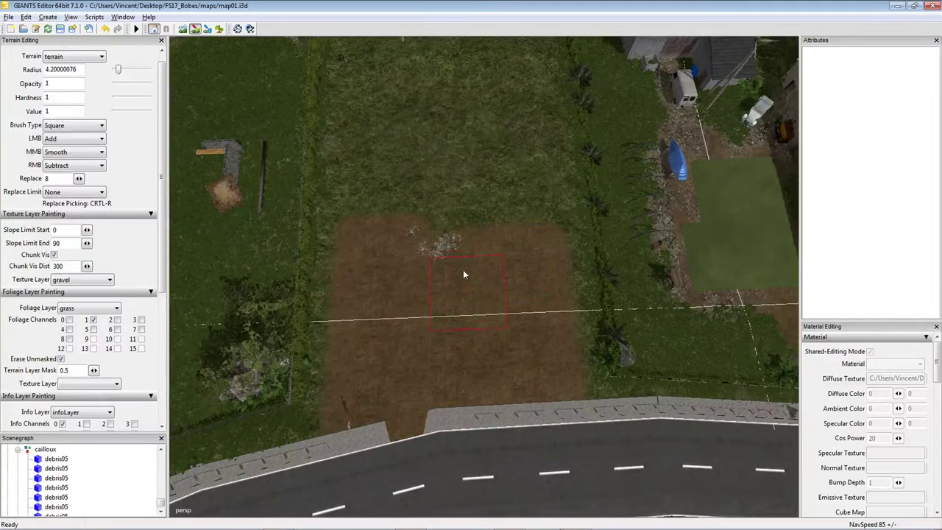
Extend the gravel texture across the front half of the site, past the rubble and up to both side hedges.
mouse_move(463, 270)
right_mouse_down()
mouse_move(454, 242)
mouse_move(455, 260)
mouse_move(469, 248)
mouse_move(478, 284)
right_mouse_up()
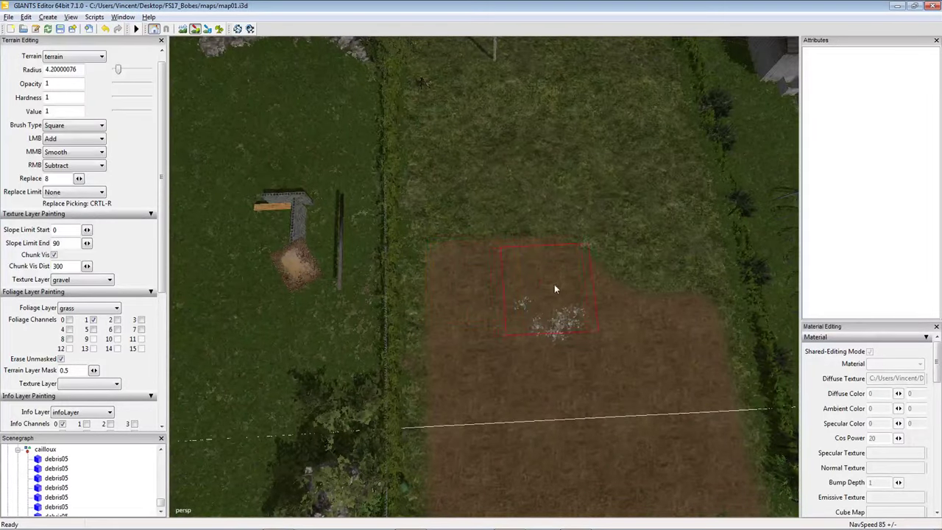
mouse_move(648, 272)
right_mouse_down()
mouse_move(521, 279)
mouse_move(591, 273)
mouse_move(564, 257)
mouse_move(505, 307)
right_mouse_up()
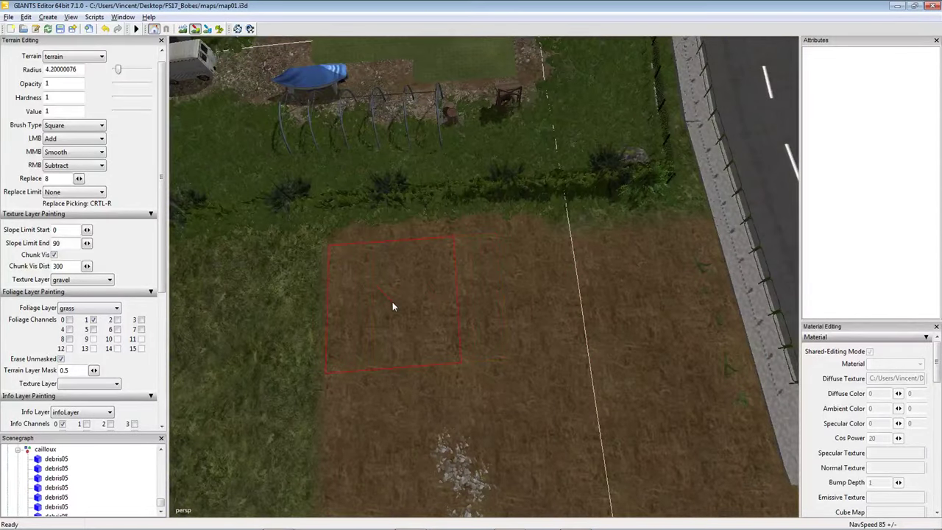
mouse_move(600, 283)
right_mouse_down()
mouse_move(474, 299)
mouse_move(580, 310)
mouse_move(530, 302)
right_mouse_up()
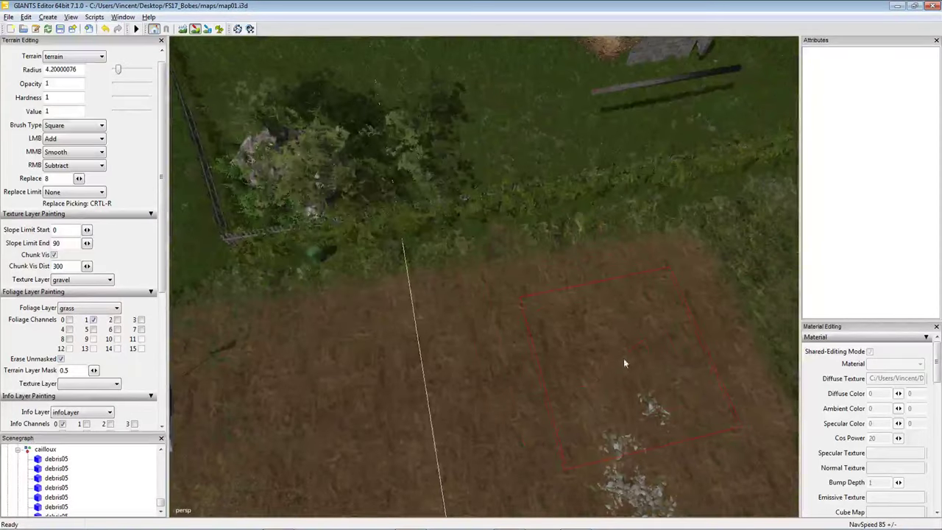
left_click(641, 287)
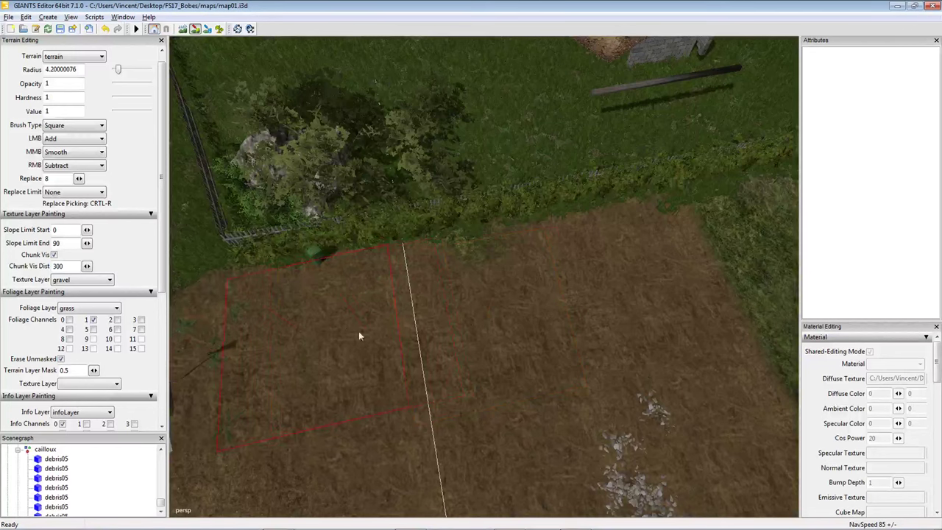
right_click_drag(492, 319, 179, 71)
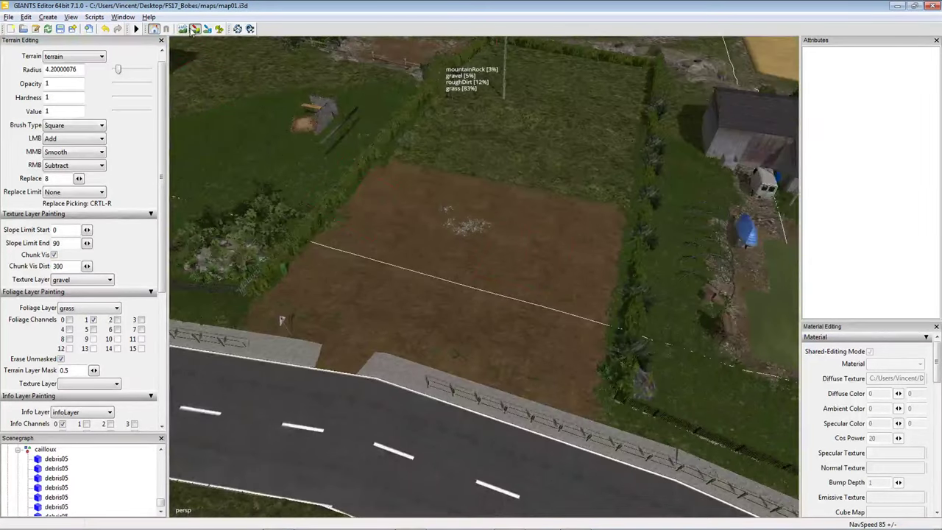
Delete the debris05 rubble piles left in the middle of the gravel ground.
scroll(415, 229, "up", 15)
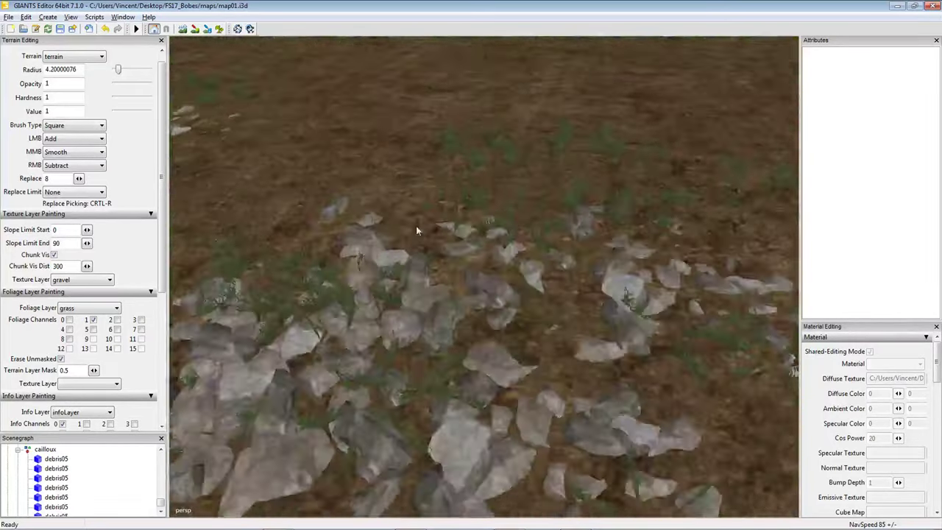
scroll(414, 228, "down", 10)
left_click(369, 189)
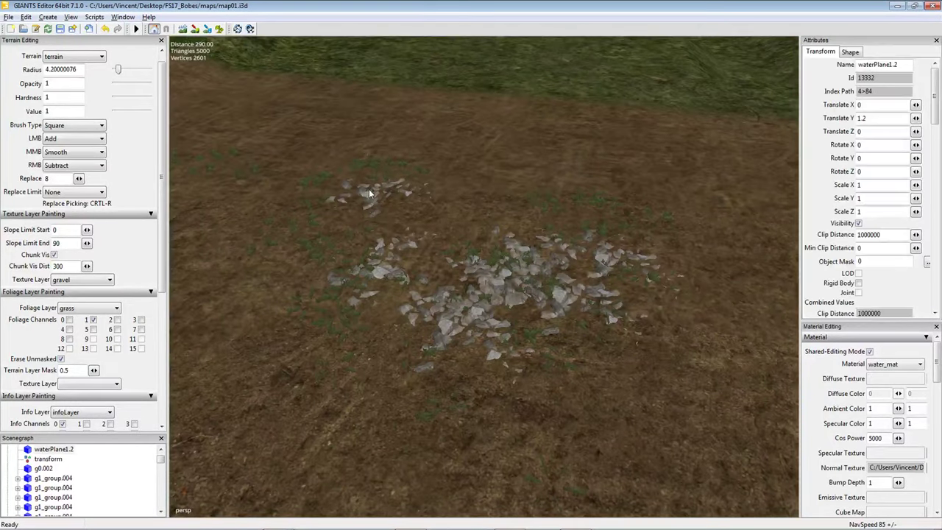
left_click(365, 194)
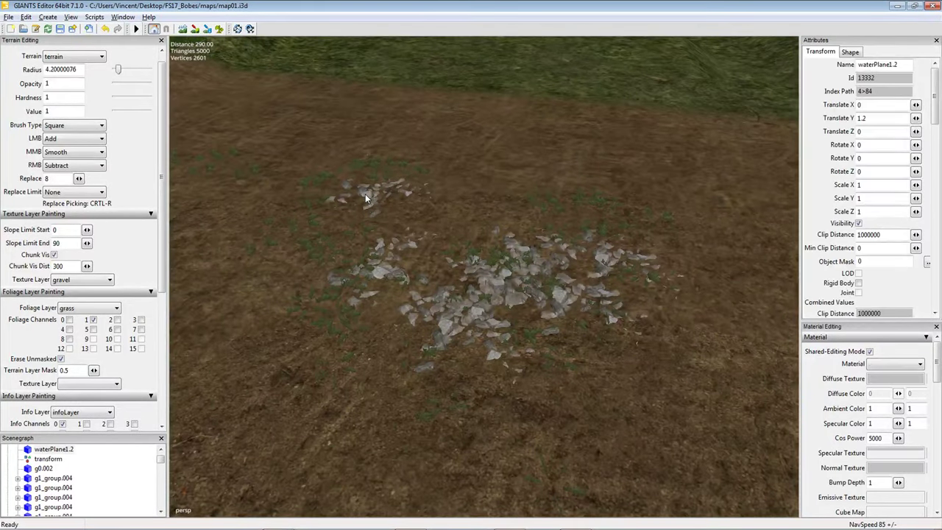
left_click(386, 278, "shift")
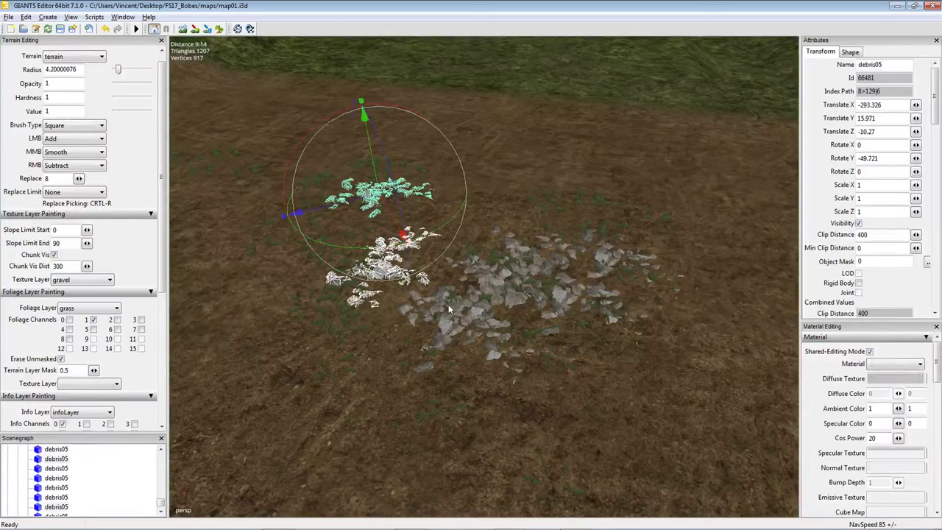
left_click(508, 277, "shift")
left_click(493, 333, "shift")
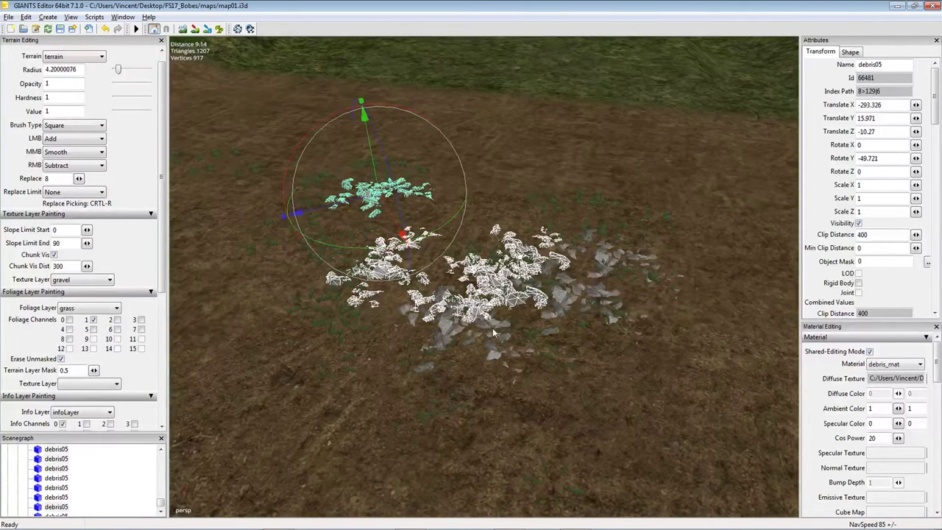
left_click(493, 323, "shift")
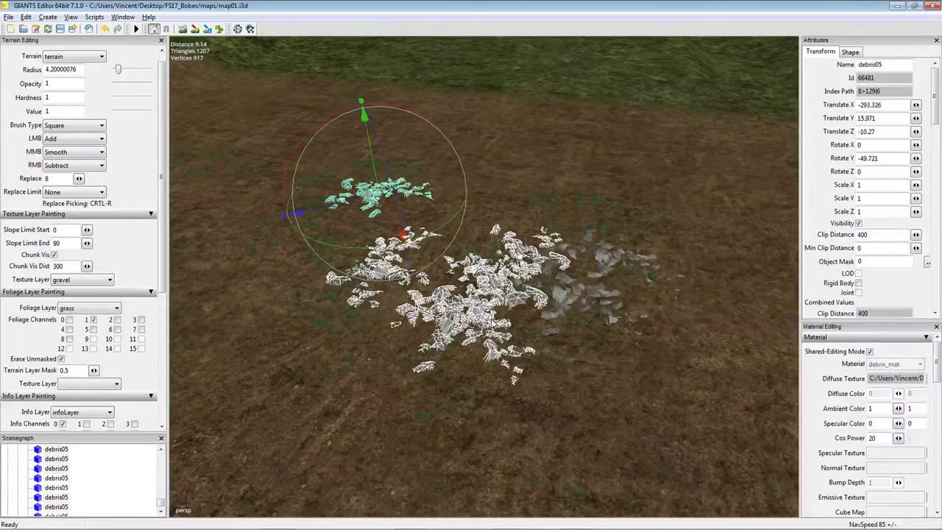
left_click(566, 300, "shift")
left_click(603, 254, "shift")
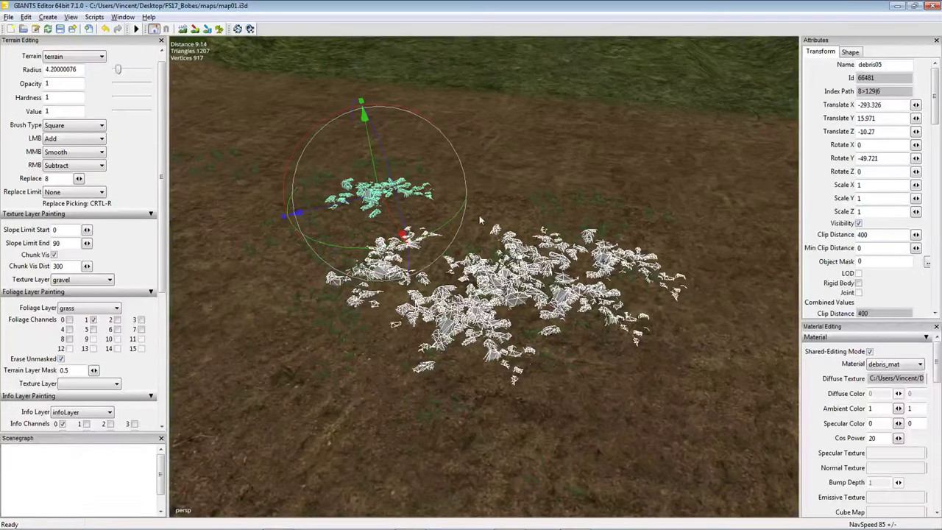
key("Delete")
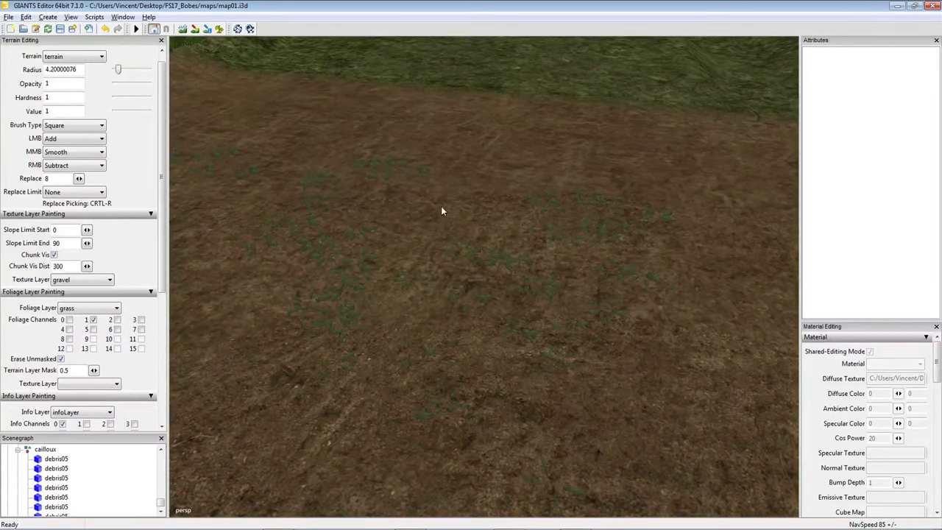
Place a duplicate of the maison_16 house on the gravel ground facing the road, with its Y rotation set to 0.
right_click_drag(528, 233, 427, 285)
left_click(442, 309)
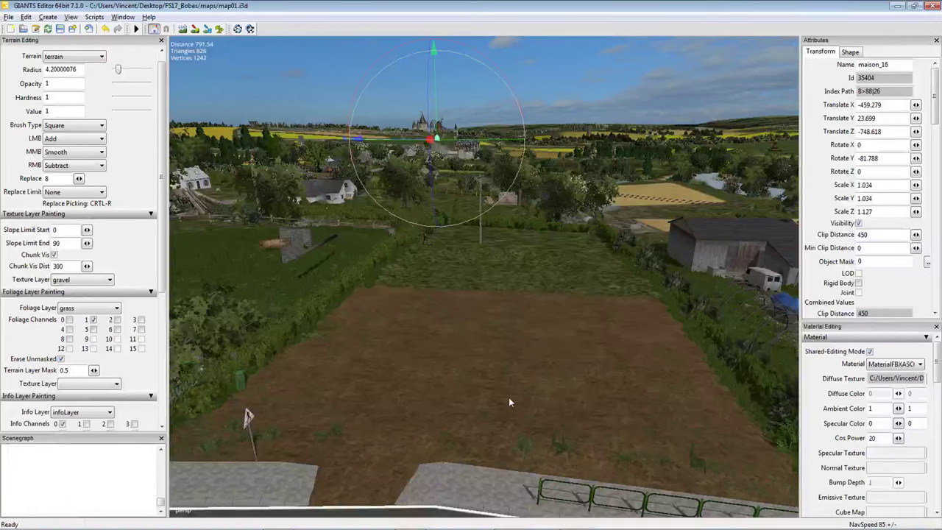
key("ctrl+v")
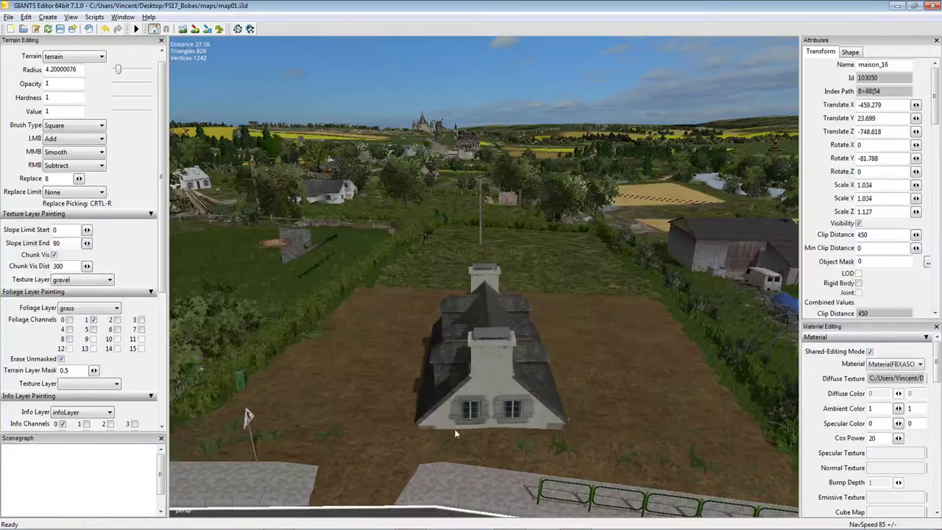
left_click_drag(466, 441, 692, 365)
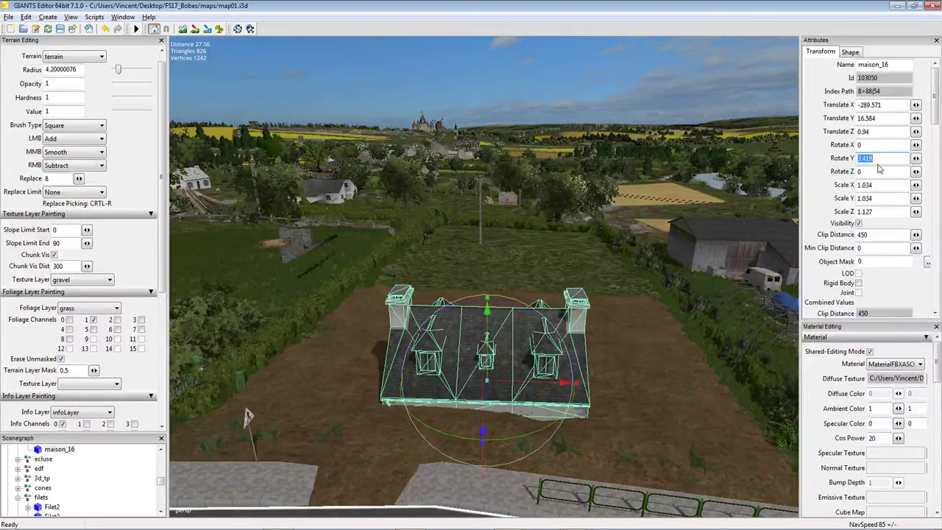
type("0")
key("Return")
Shift the house back from the road to Translate Z -3.493 and raise it out of the ground to Translate Y 19.847.
middle_click_drag(442, 302, 439, 360)
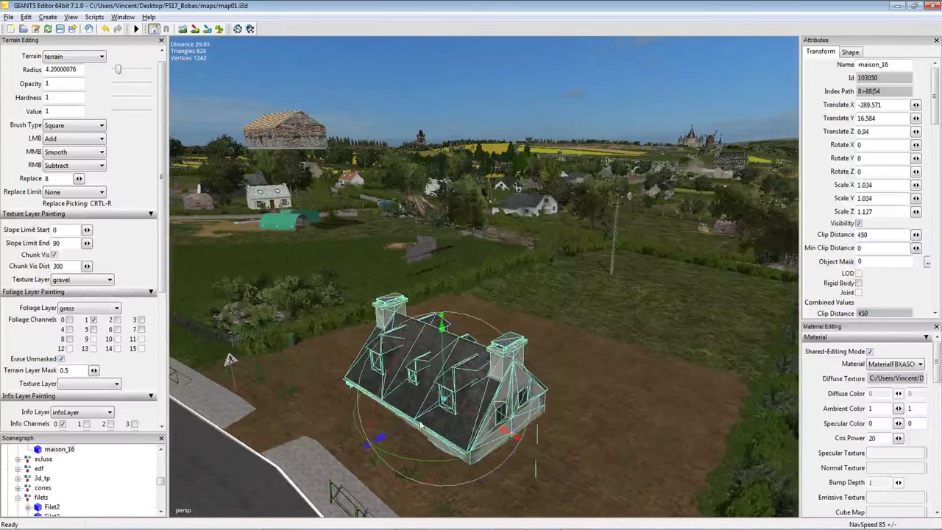
left_click_drag(419, 425, 464, 390)
middle_click_drag(463, 390, 546, 326)
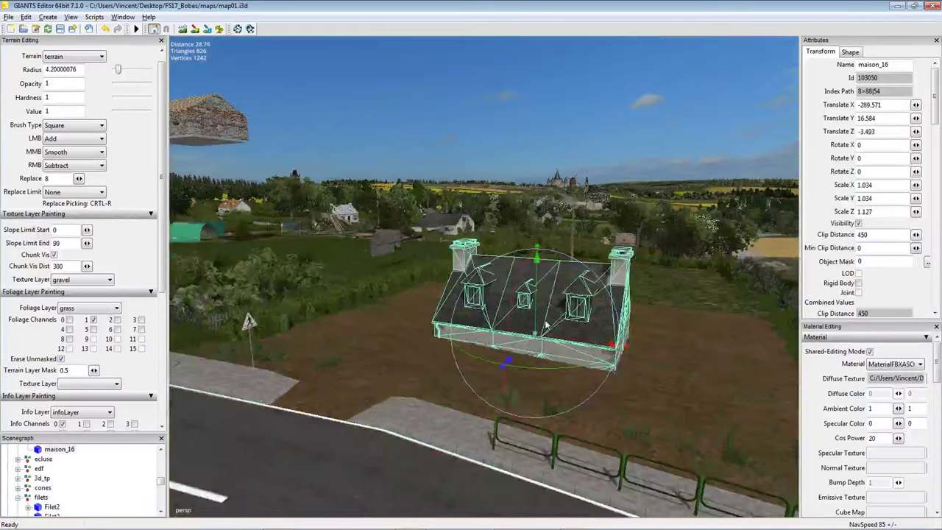
left_click_drag(534, 326, 527, 278)
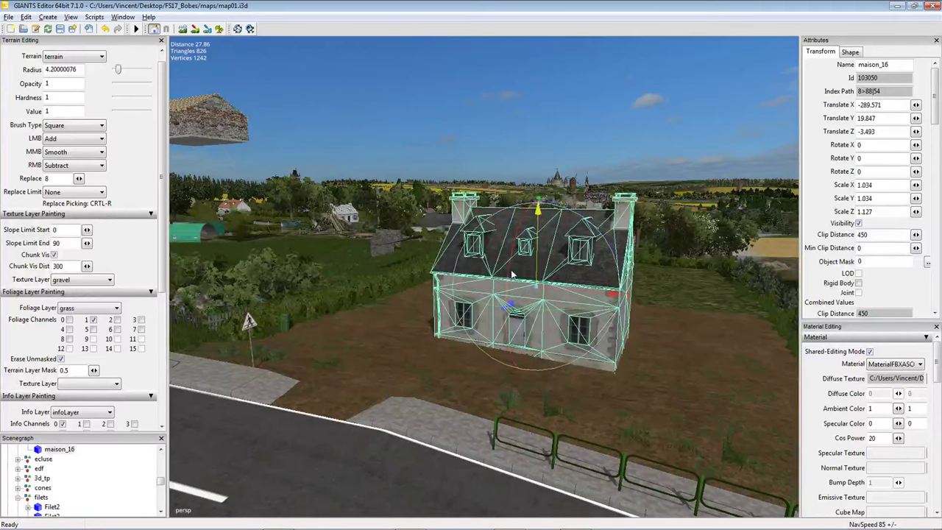
middle_click_drag(527, 278, 492, 285)
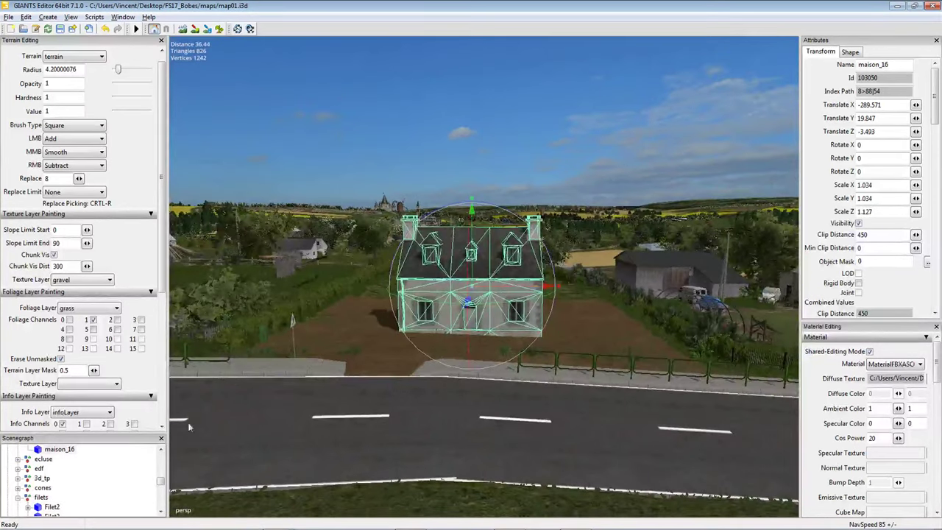
left_click(473, 319)
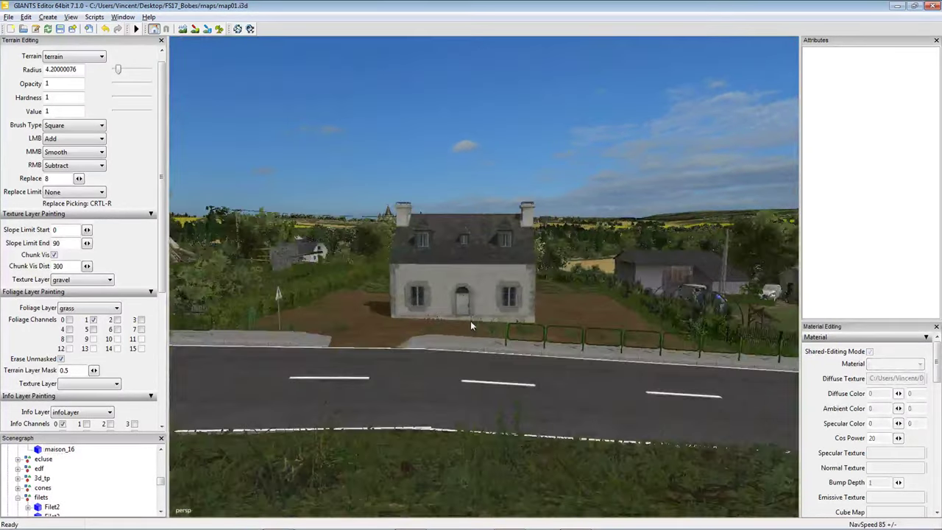
scroll(472, 321, "up", 5)
right_click_drag(474, 315, 553, 300)
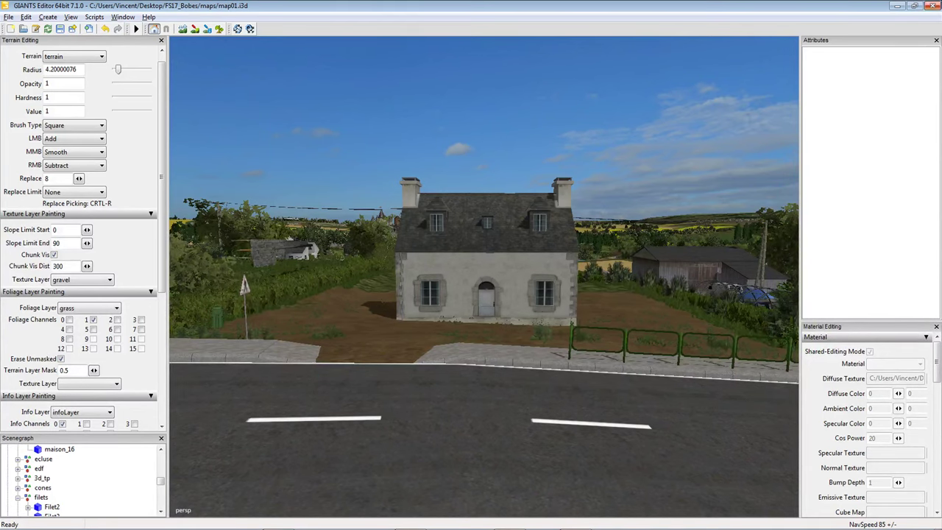
Open the Rohan map from the maps folder of Fs17_Rohan on the desktop in GIANTS Editor version 7.1.0.
left_click(896, 5)
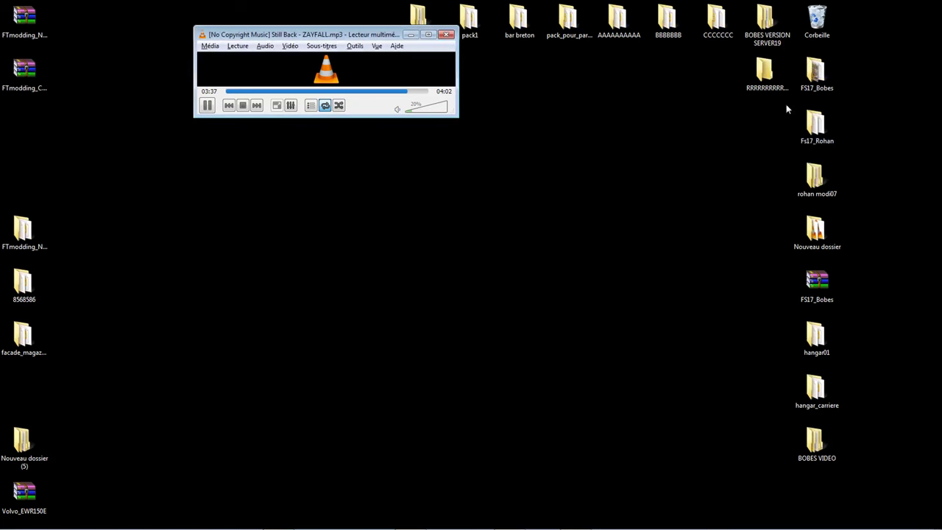
double_click(817, 129)
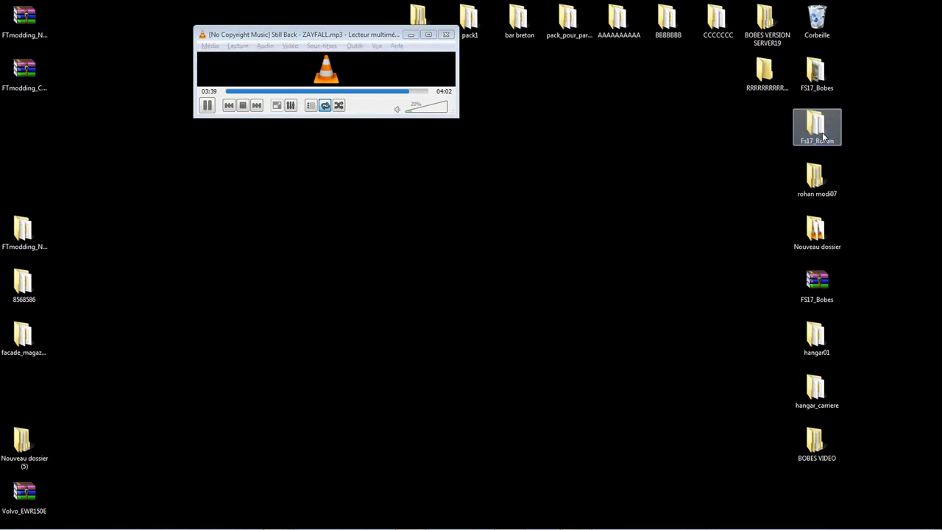
double_click(358, 139)
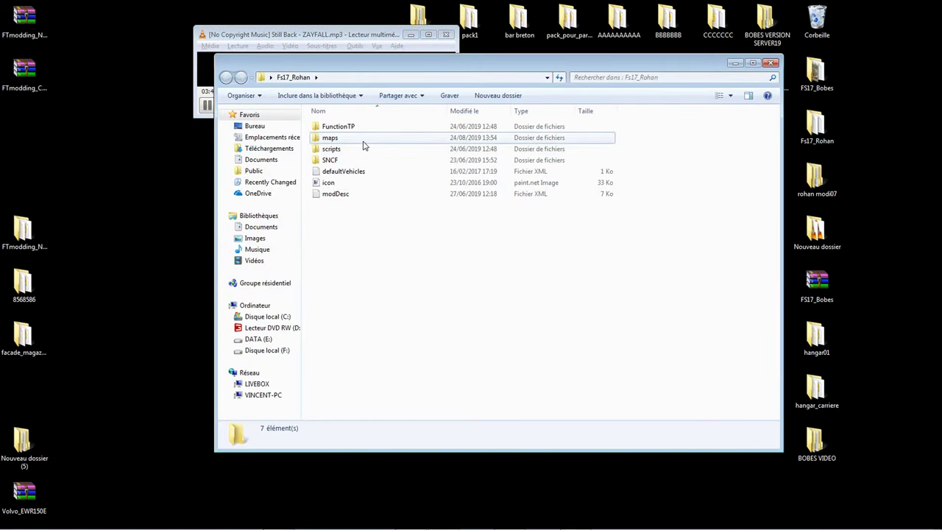
scroll(371, 317, "down", 7)
scroll(366, 335, "down", 2)
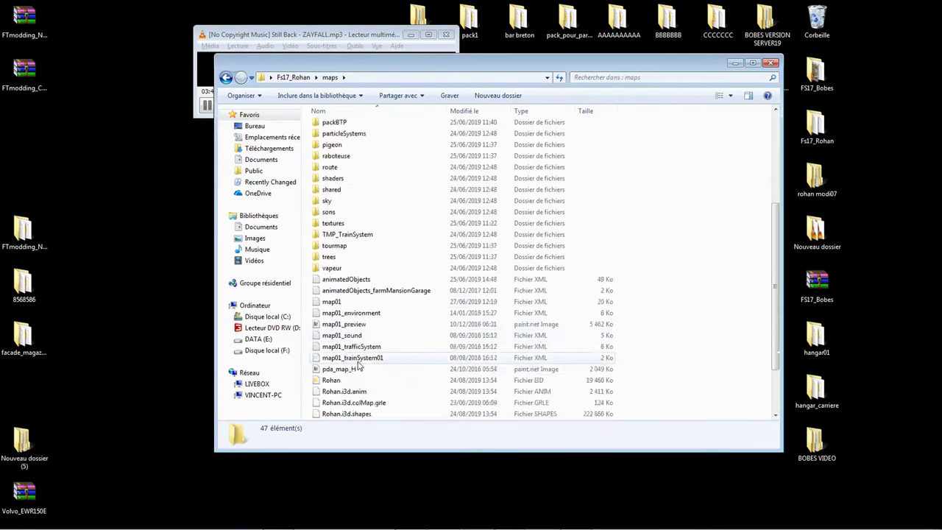
double_click(354, 347)
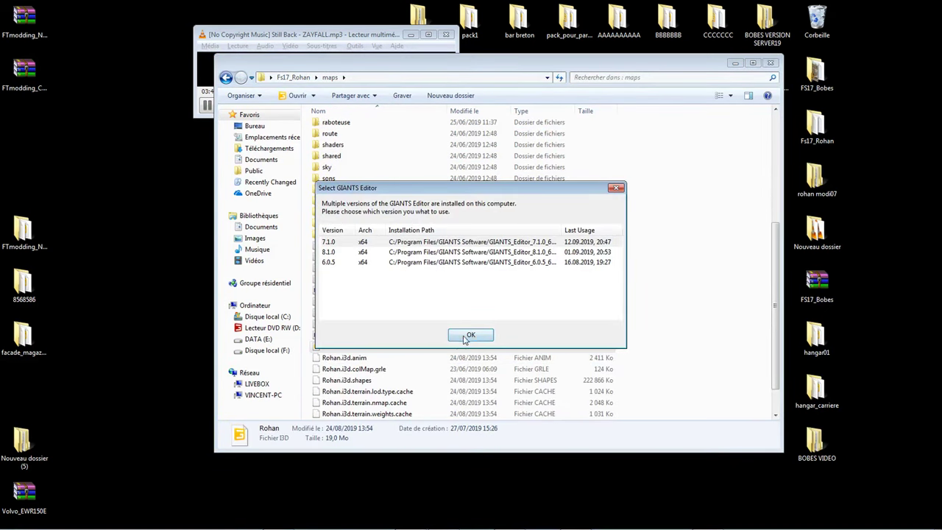
left_click(469, 336)
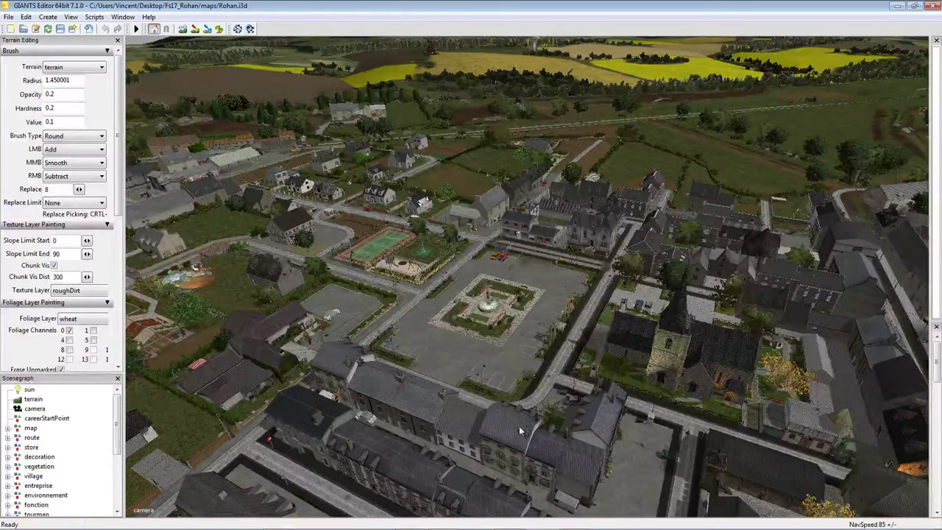
Find the large stone and wood farmhouse outside the village and select its Maison_ferme group in an enlarged scenegraph.
middle_click_drag(536, 265, 306, 366)
left_click(306, 366)
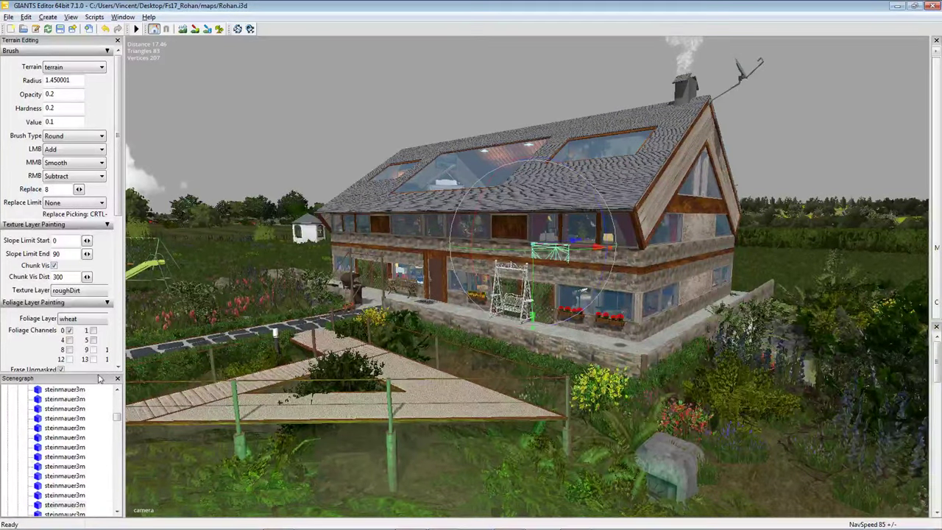
left_click_drag(98, 374, 98, 174)
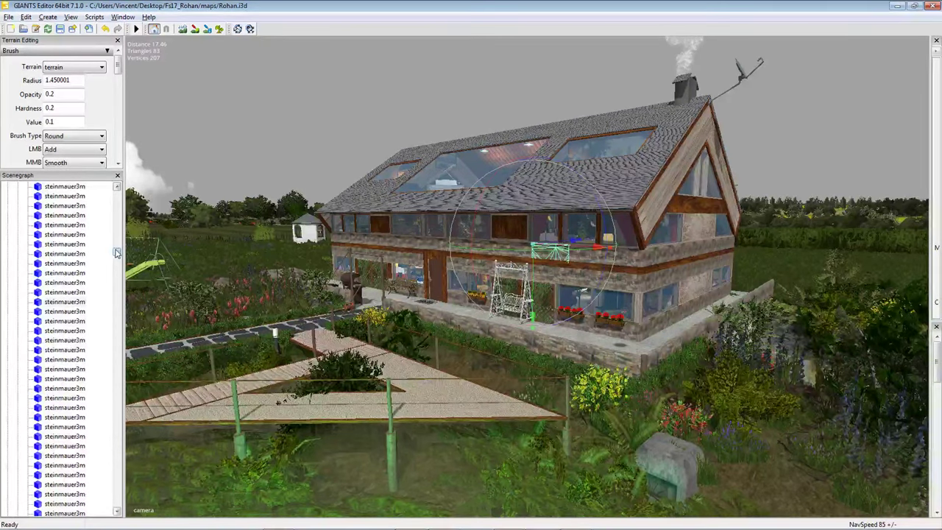
left_click_drag(118, 250, 144, 224)
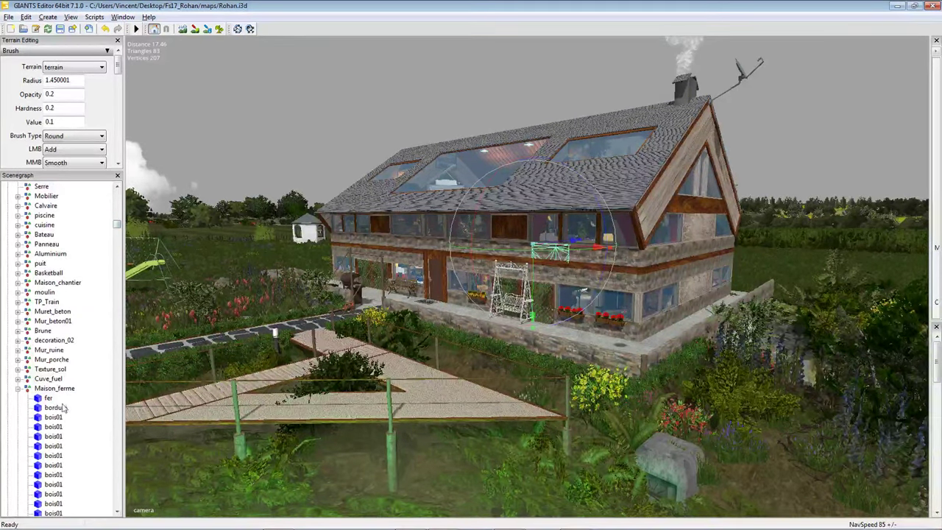
left_click(480, 231)
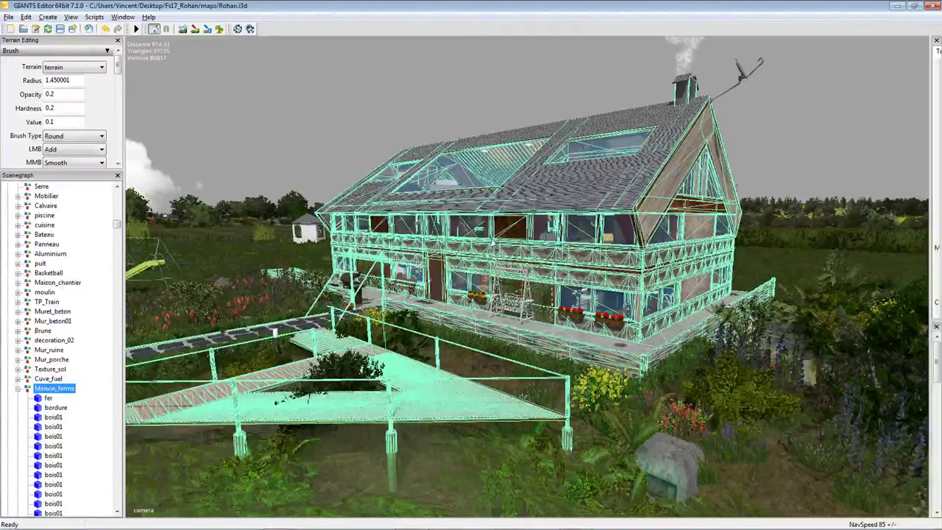
Lift the Maison_ferme shell high above its roof and furnishings and inspect the empty shell inside and out.
scroll(486, 246, "down", 5)
right_click_drag(486, 246, 593, 248)
left_click(568, 223)
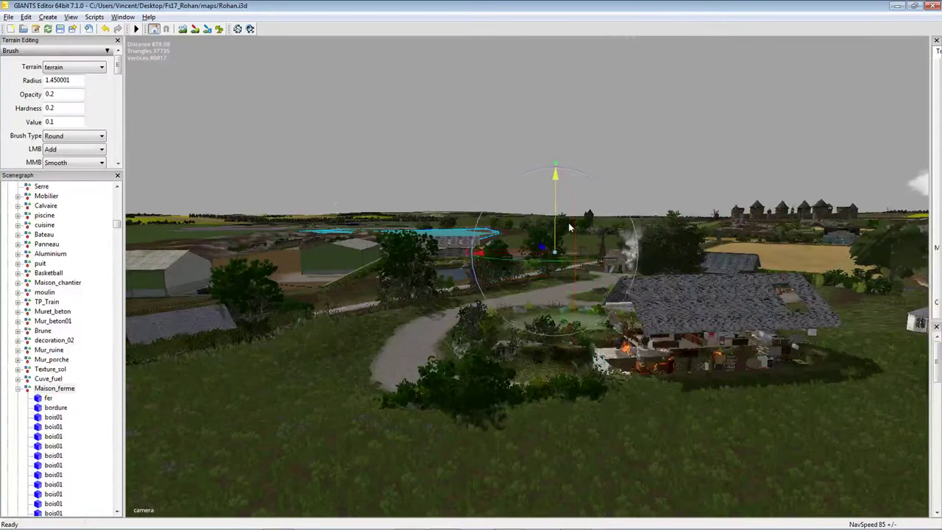
key("f")
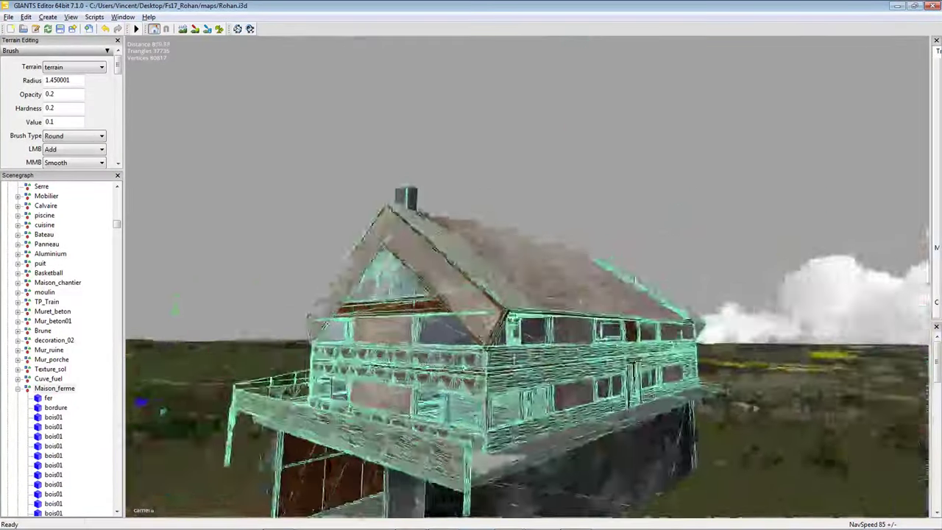
right_click_drag(755, 407, 571, 279)
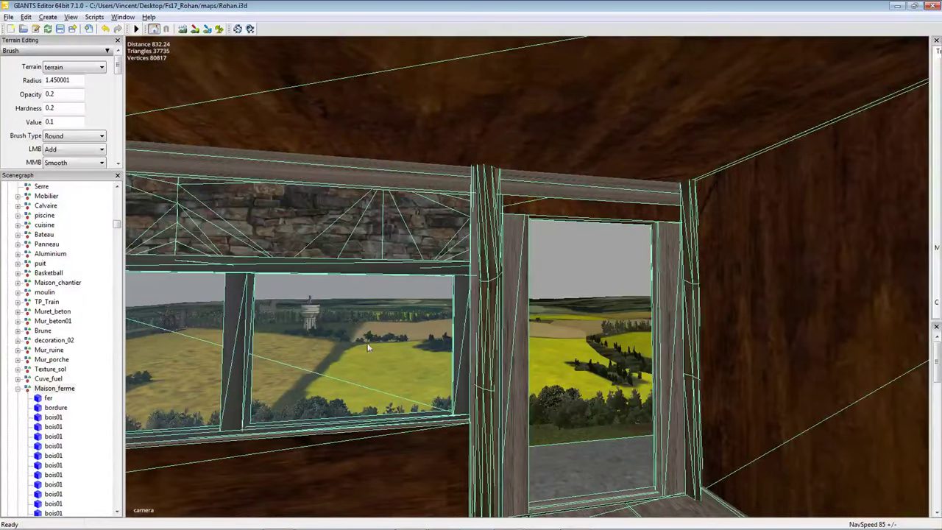
mouse_move(395, 343)
right_mouse_down()
mouse_move(526, 346)
mouse_move(586, 313)
mouse_move(553, 278)
mouse_move(511, 273)
mouse_move(574, 304)
mouse_move(564, 310)
mouse_move(585, 322)
mouse_move(536, 322)
mouse_move(524, 364)
mouse_move(513, 349)
mouse_move(500, 356)
mouse_move(460, 339)
mouse_move(447, 360)
mouse_move(497, 372)
mouse_move(473, 386)
mouse_move(496, 383)
mouse_move(515, 360)
mouse_move(481, 343)
mouse_move(495, 371)
mouse_move(538, 363)
mouse_move(522, 254)
mouse_move(526, 193)
mouse_move(559, 429)
mouse_move(491, 414)
mouse_move(508, 417)
mouse_move(518, 391)
mouse_move(515, 405)
mouse_move(536, 405)
mouse_move(527, 413)
right_mouse_up()
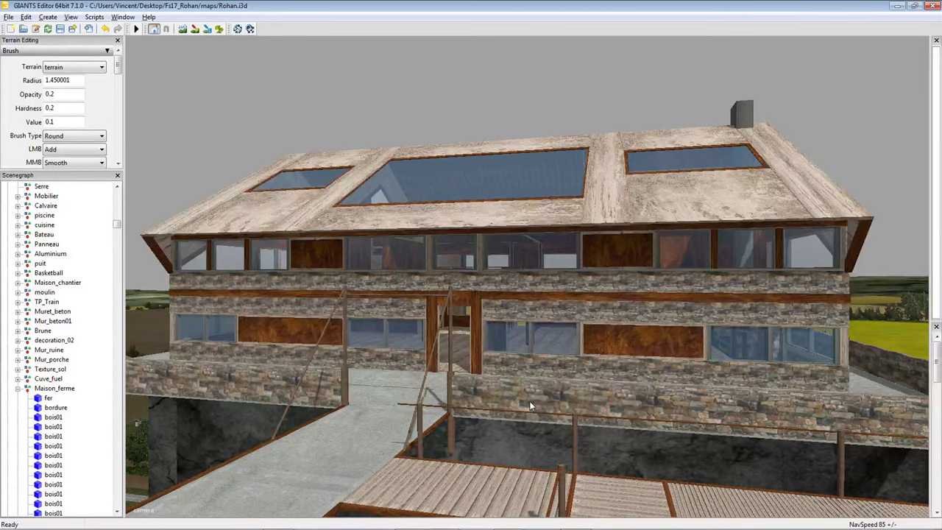
right_click_drag(631, 148, 564, 223)
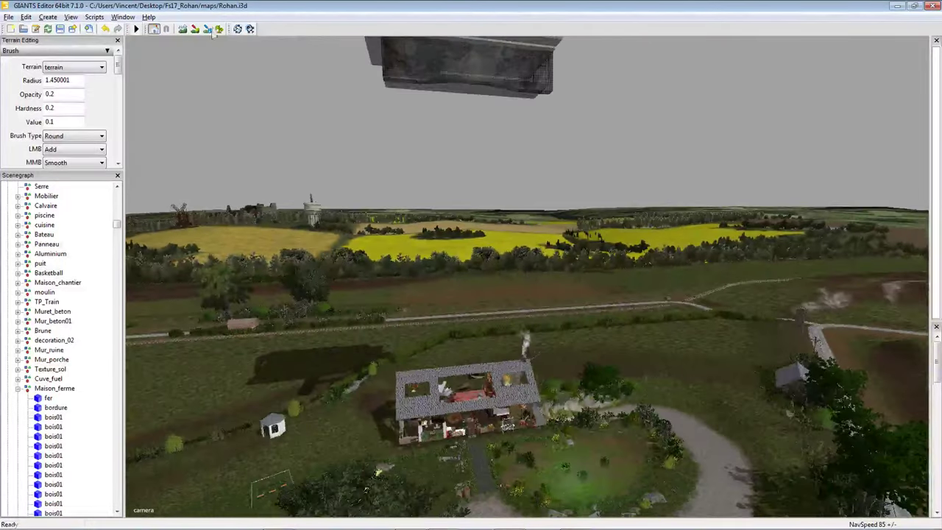
Undo the lifting of the Maison_ferme shell.
left_click(106, 29)
left_click(105, 28)
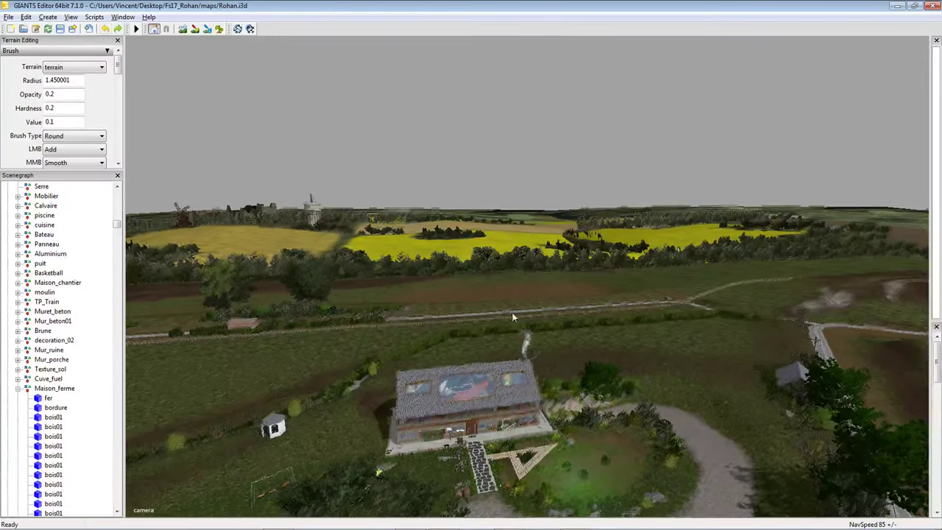
Examine the farmhouse's exterior from all sides, including its skylights, terrace, decorated front facade and rear wall.
right_click_drag(473, 253, 500, 287)
mouse_move(500, 281)
right_mouse_down()
mouse_move(580, 283)
mouse_move(589, 273)
mouse_move(555, 257)
mouse_move(459, 272)
mouse_move(663, 207)
mouse_move(706, 203)
mouse_move(676, 259)
mouse_move(657, 268)
mouse_move(569, 266)
mouse_move(551, 281)
mouse_move(595, 285)
mouse_move(513, 291)
mouse_move(605, 276)
mouse_move(593, 285)
mouse_move(568, 275)
mouse_move(485, 312)
mouse_move(453, 312)
mouse_move(501, 321)
mouse_move(517, 289)
mouse_move(263, 317)
mouse_move(436, 325)
mouse_move(494, 361)
mouse_move(515, 343)
right_mouse_up()
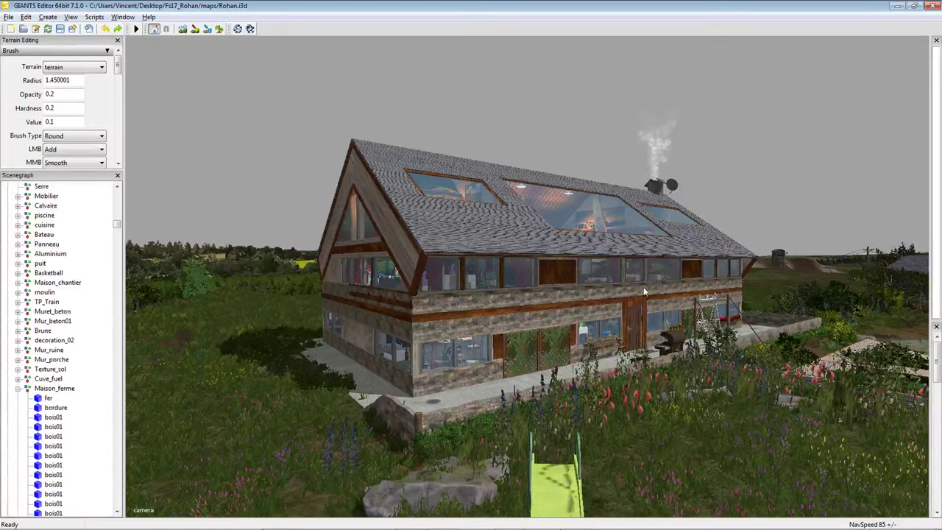
right_click_drag(644, 278, 541, 291)
scroll(519, 291, "down", 10)
scroll(541, 291, "up", 4)
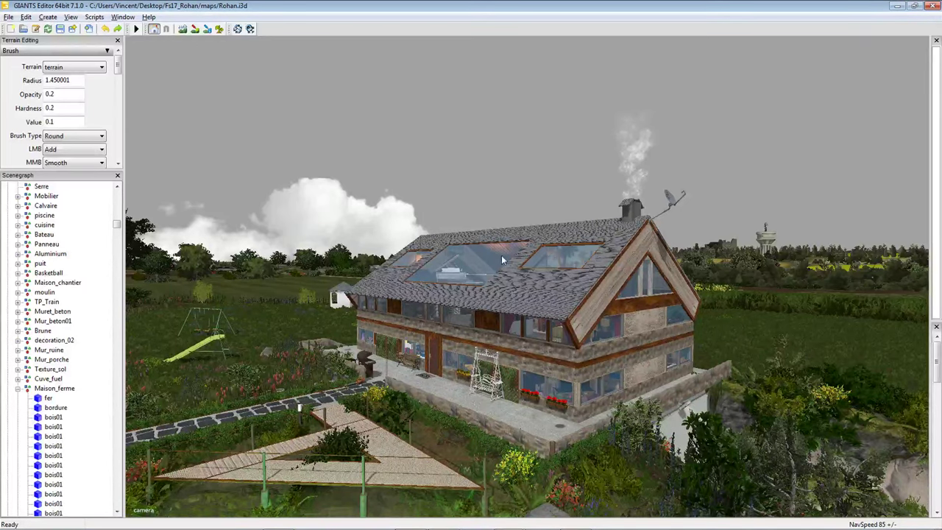
scroll(515, 354, "up", 5)
scroll(491, 359, "up", 5)
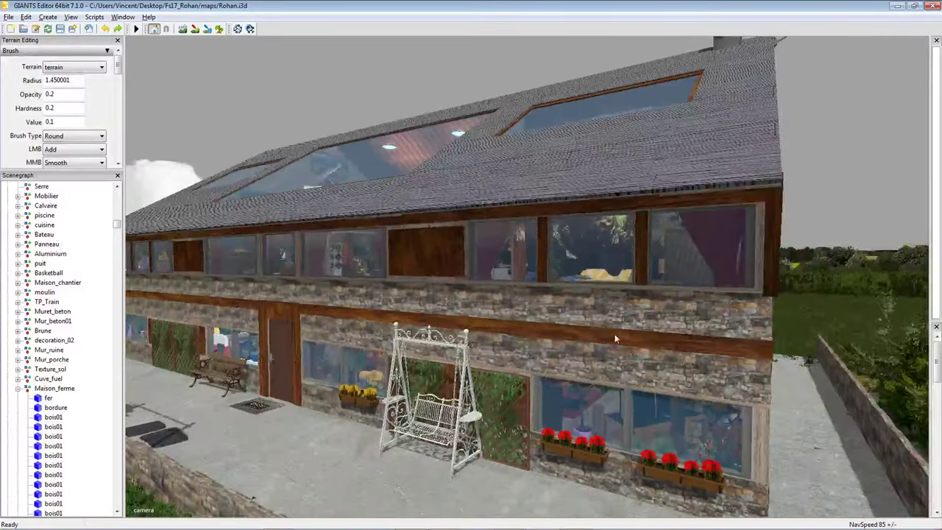
right_click_drag(617, 339, 589, 341)
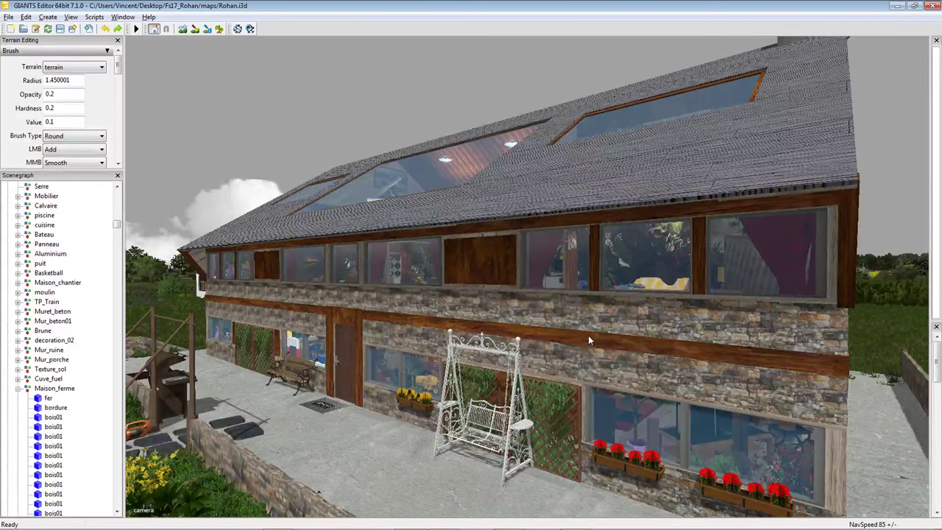
right_click_drag(589, 335, 442, 352)
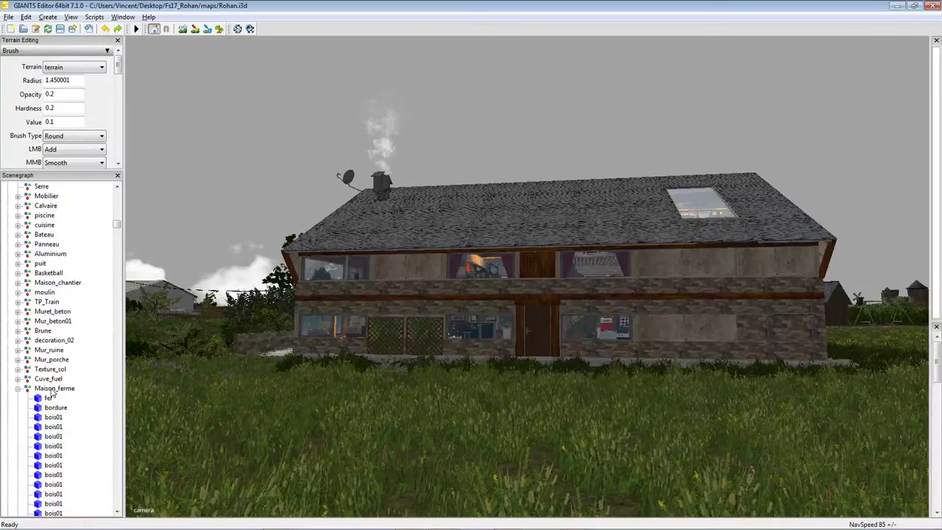
Collapse and select the Maison_ferme group, and raise the shell vertically off the house to expose the furnished interior.
left_click(401, 278)
mouse_move(402, 278)
right_mouse_down()
mouse_move(382, 280)
mouse_move(413, 280)
right_mouse_up()
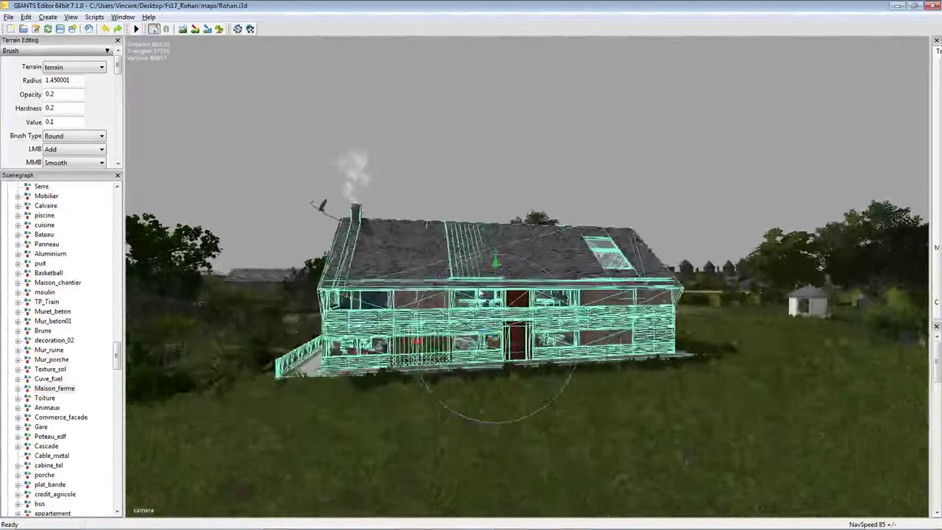
right_click_drag(480, 293, 483, 296)
left_click(498, 120)
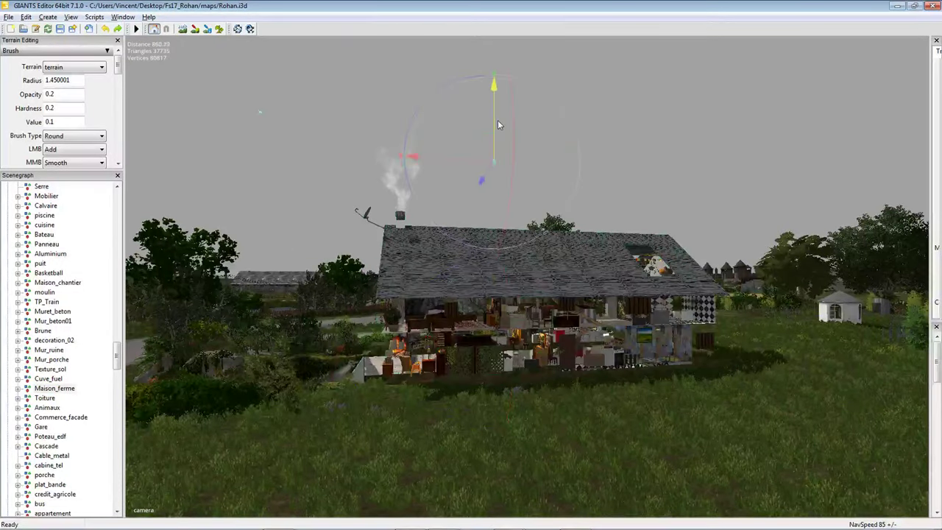
Examine the exposed basement, living floor and attic of the farmhouse, including their furniture, stairs, paintings and decorations.
right_click_drag(498, 116, 519, 221)
scroll(582, 236, "up", 10)
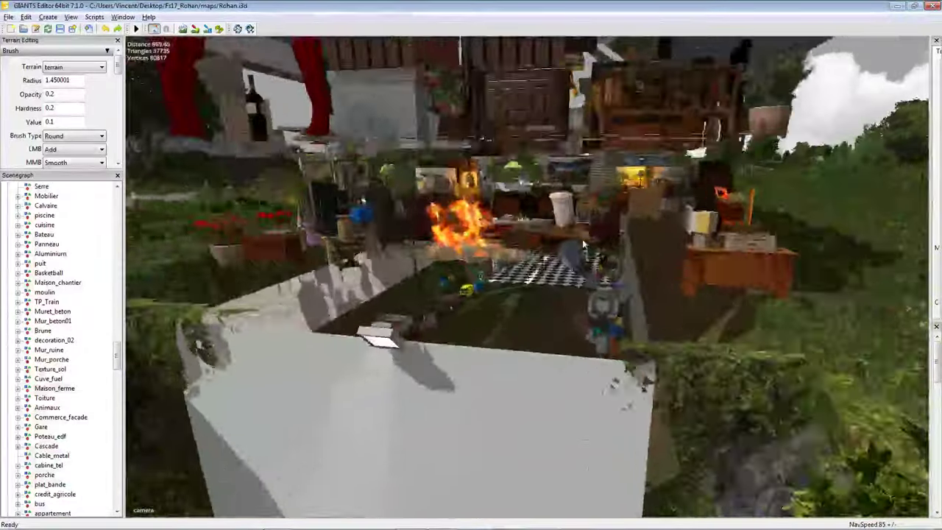
scroll(583, 235, "up", 10)
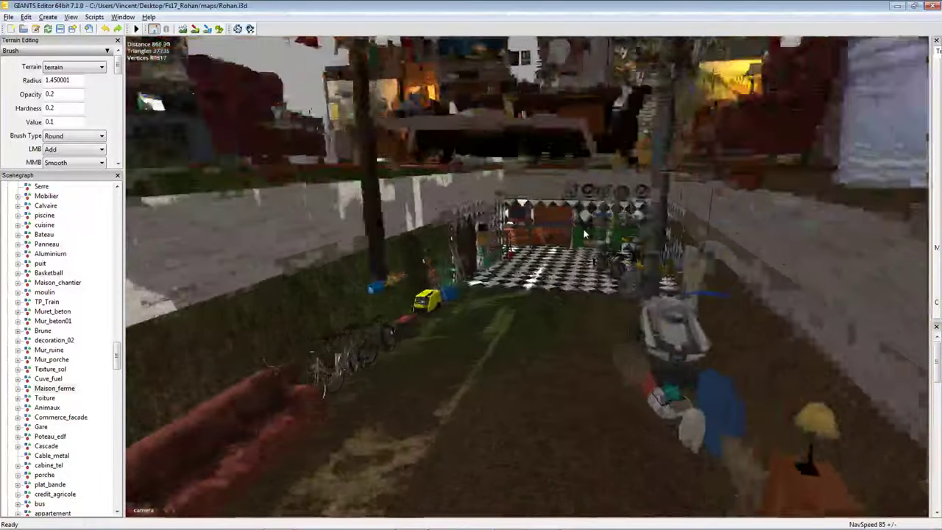
scroll(581, 228, "up", 10)
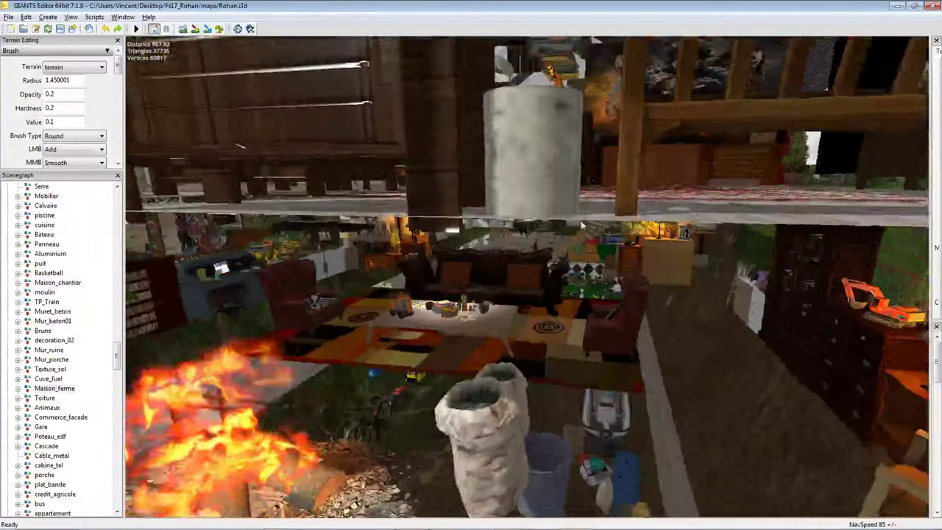
scroll(581, 219, "up", 5)
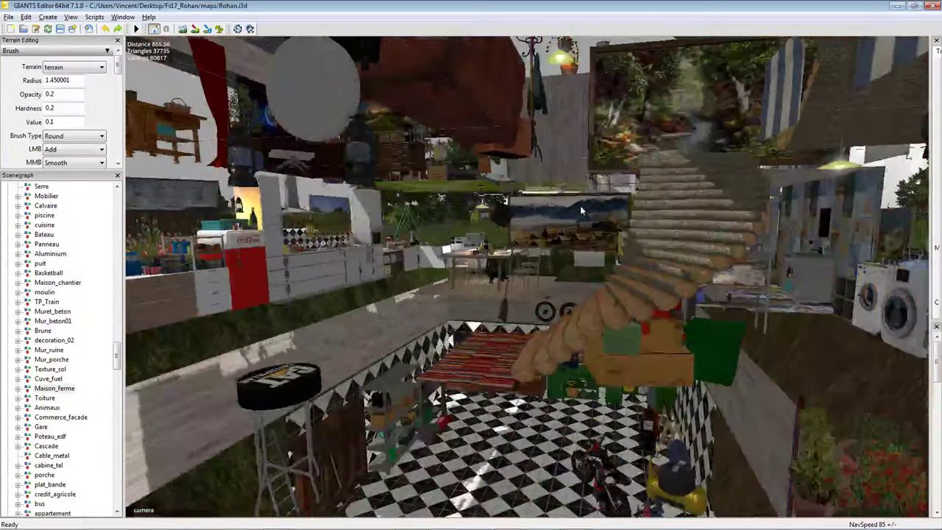
scroll(580, 213, "up", 8)
scroll(579, 208, "up", 15)
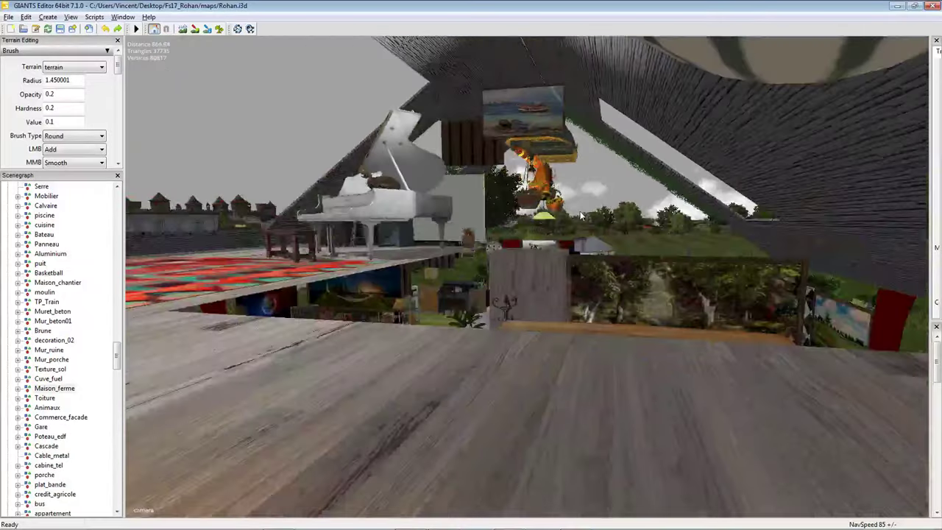
scroll(586, 215, "up", 15)
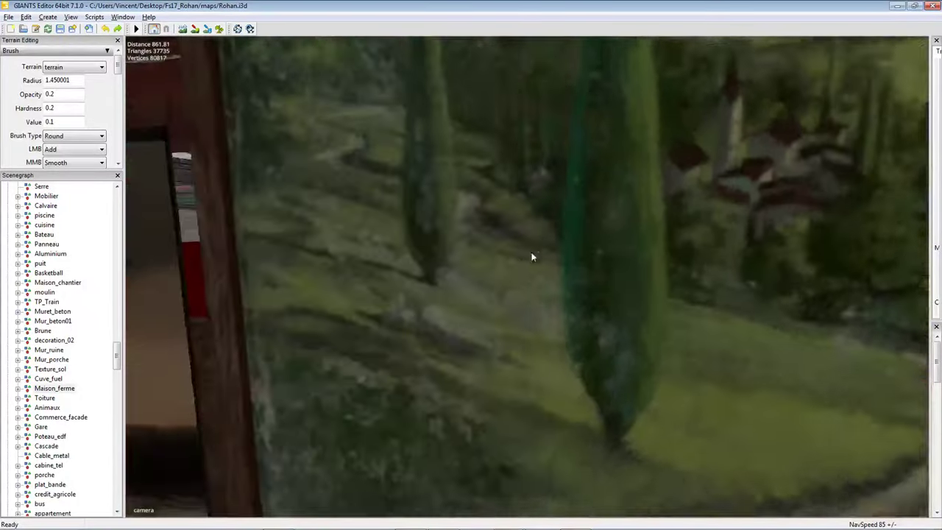
scroll(653, 253, "down", 15)
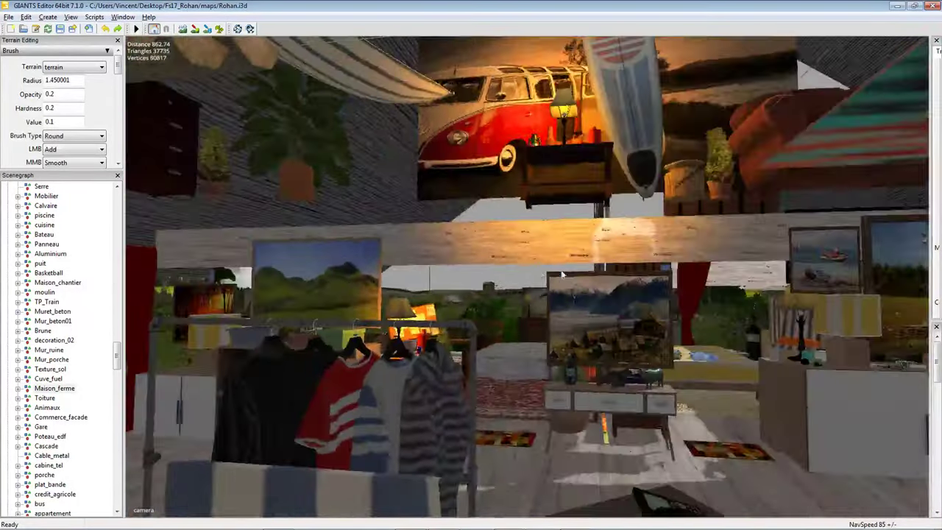
scroll(384, 329, "down", 15)
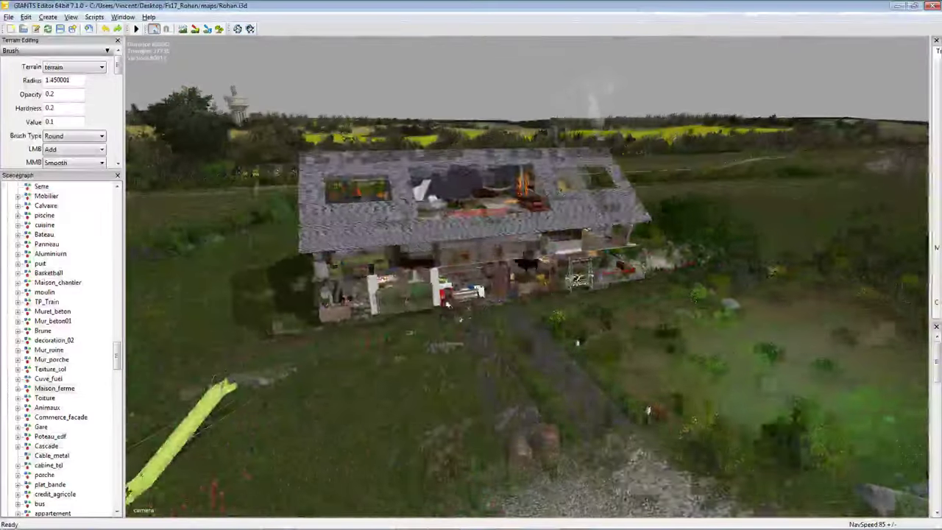
Survey the Rohan map from the air, covering the town, the fields and the farmhouse surroundings.
scroll(453, 285, "down", 15)
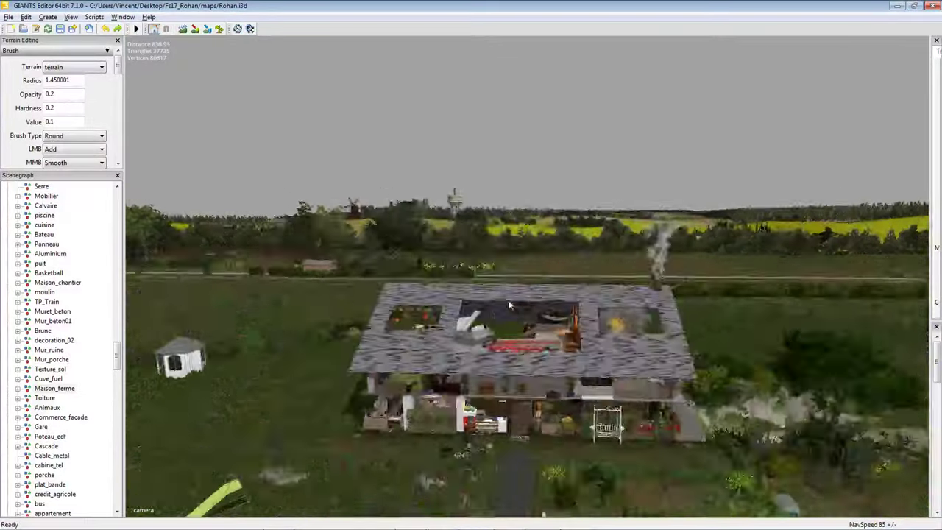
scroll(462, 302, "up", 15)
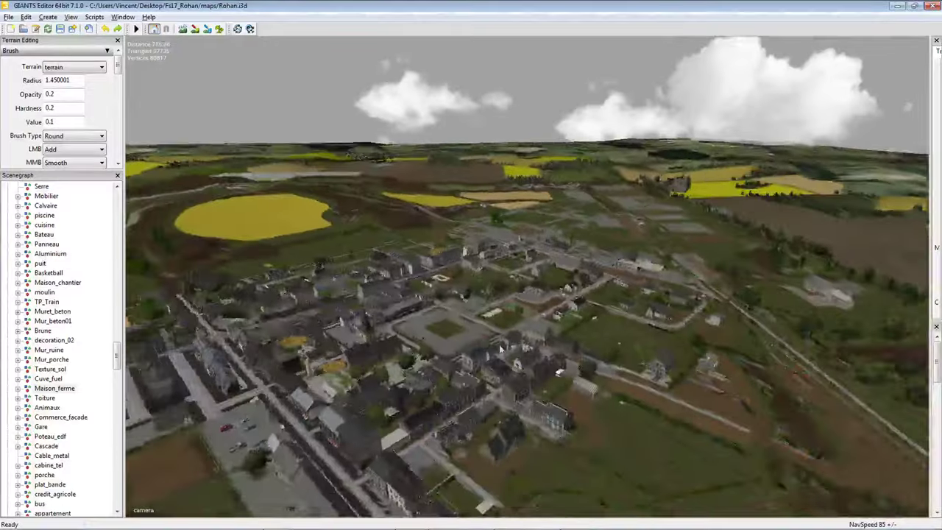
scroll(494, 288, "up", 15)
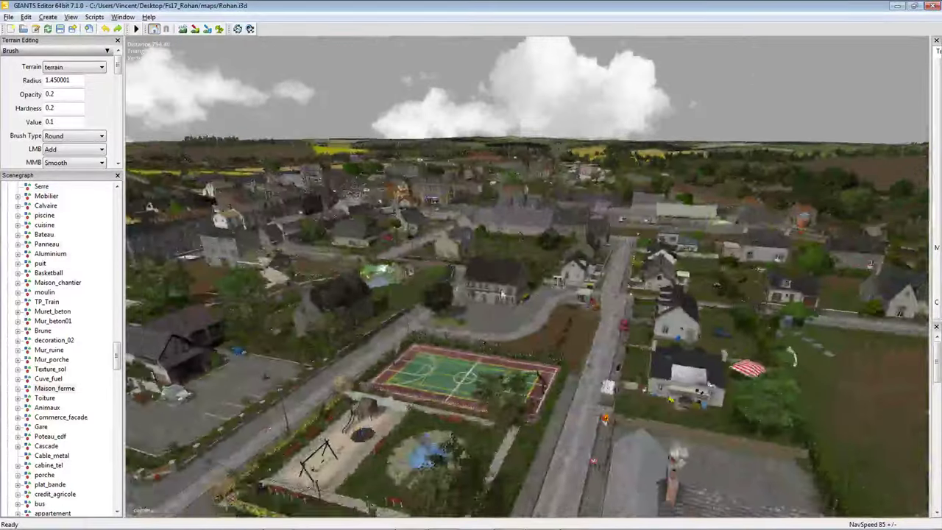
scroll(442, 330, "up", 15)
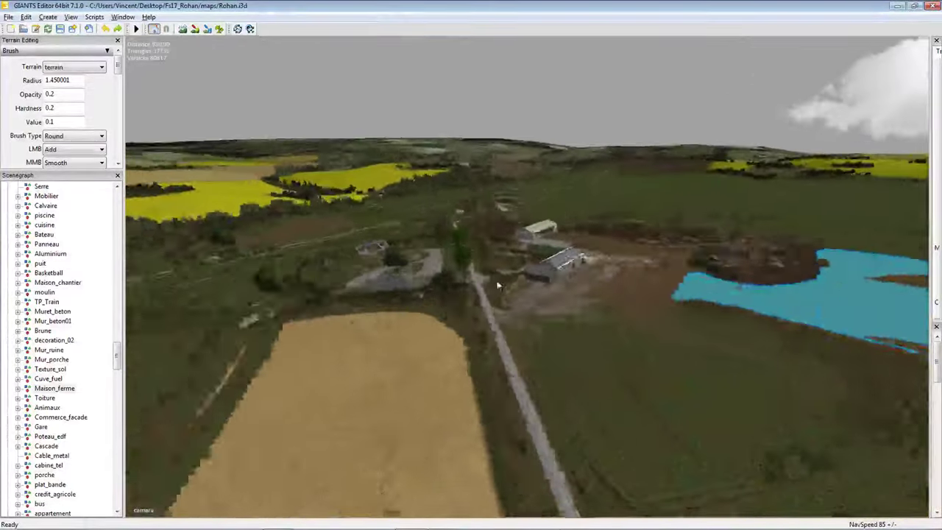
scroll(479, 321, "up", 5)
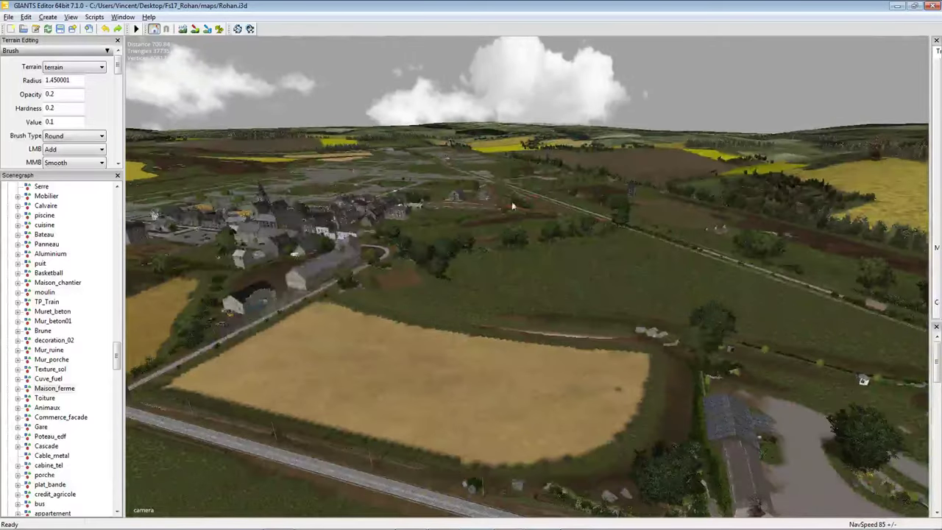
scroll(560, 316, "up", 10)
scroll(538, 302, "up", 5)
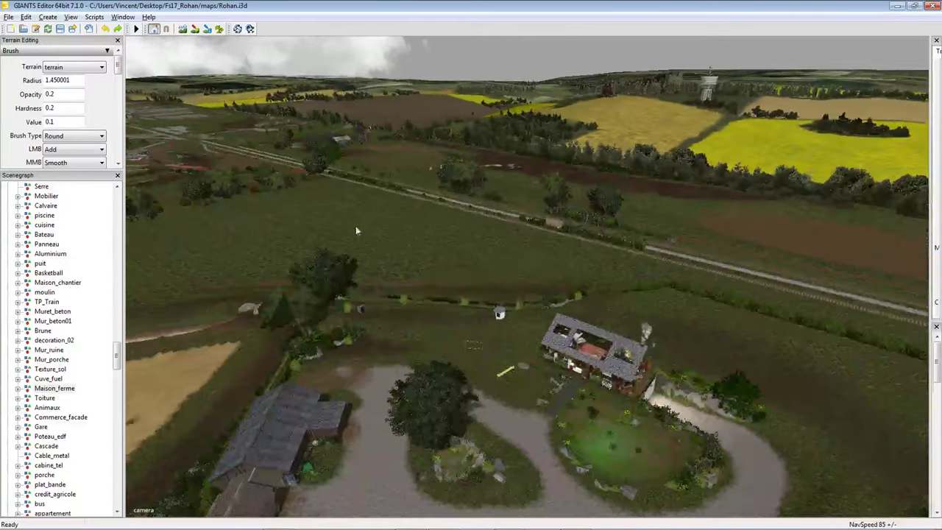
right_click_drag(537, 302, 409, 244)
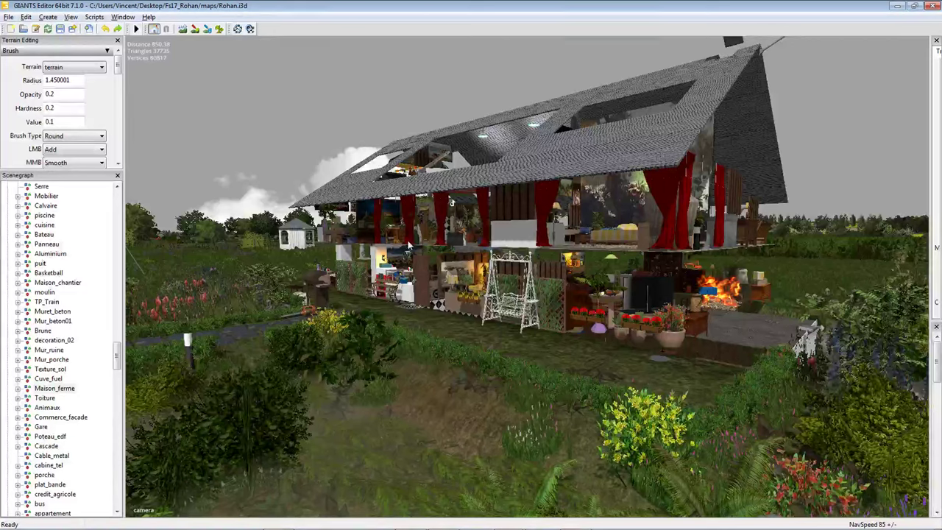
Switch to the FS17_Bobes map01.i3d scene and select the single cinder block lying on the black stack by the fence.
mouse_move(508, 524)
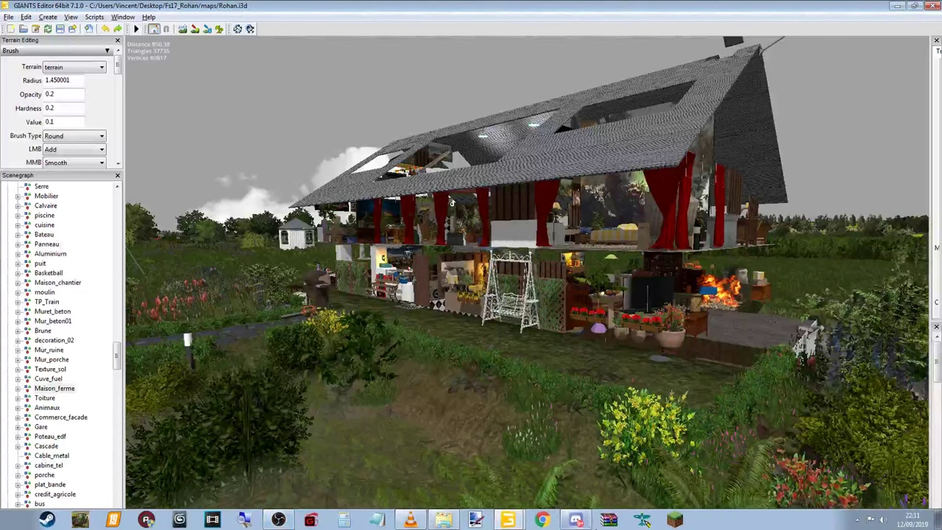
left_click(519, 478)
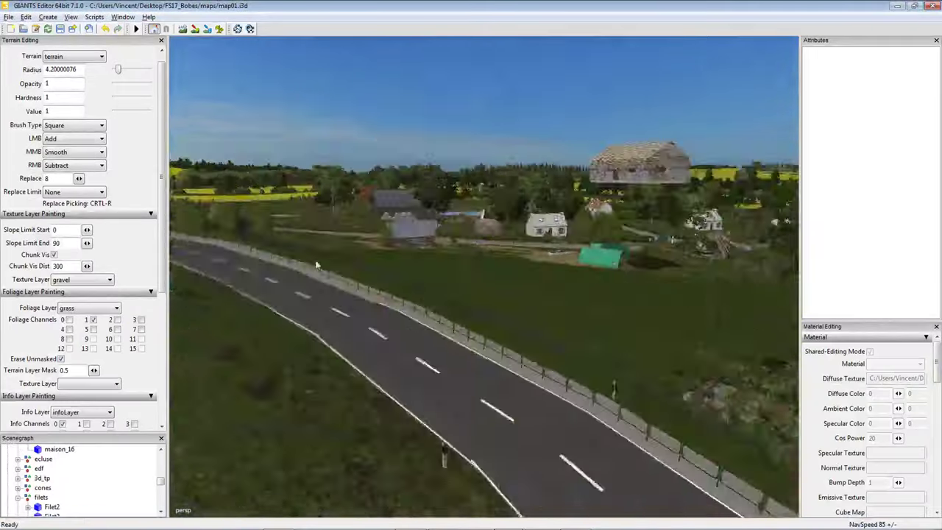
right_click_drag(317, 265, 512, 265)
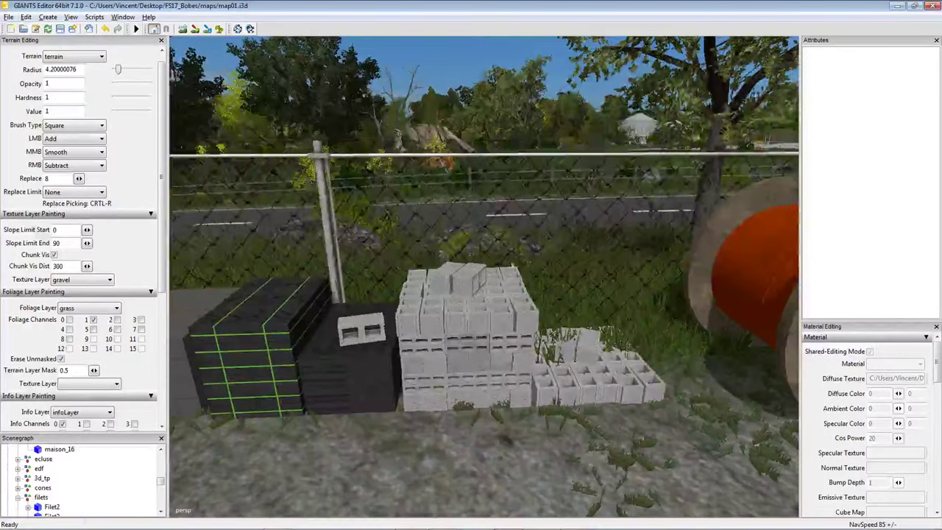
left_click(485, 301)
key("f")
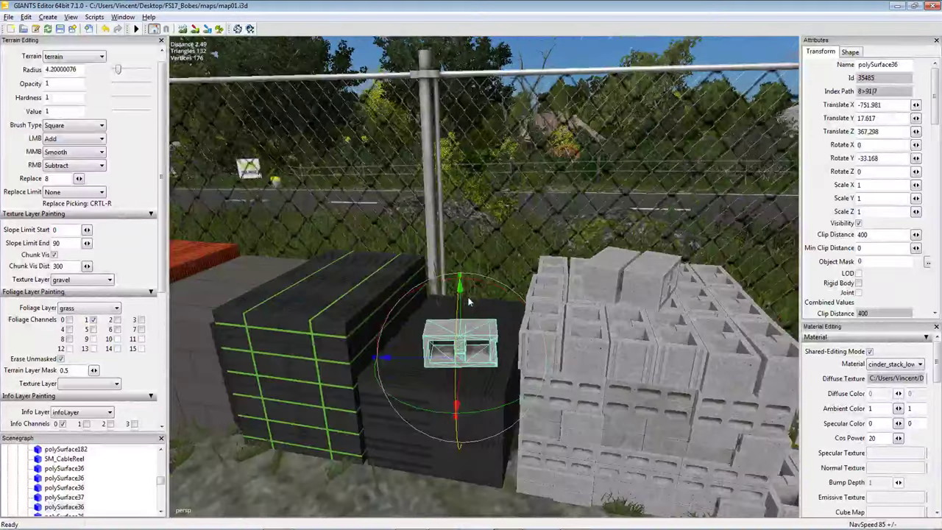
right_click_drag(468, 296, 369, 259)
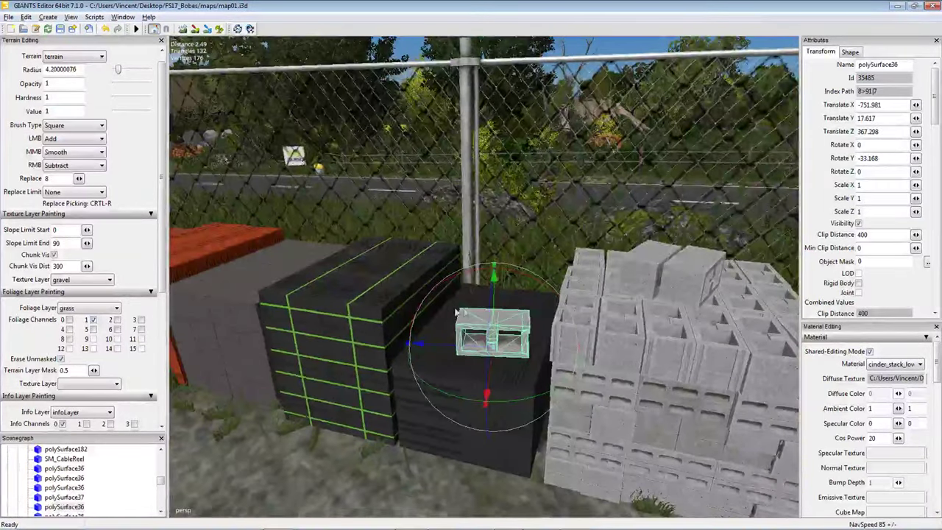
right_click_drag(433, 313, 600, 329)
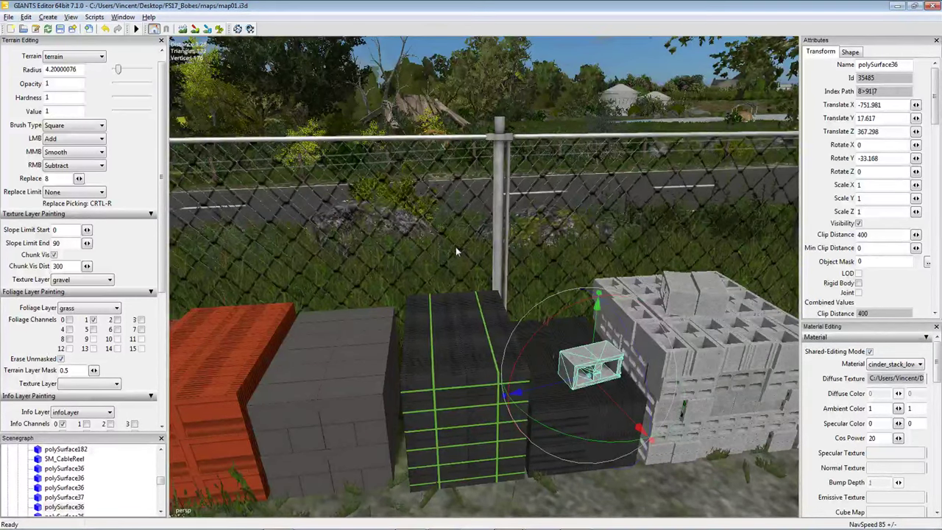
right_click_drag(456, 246, 526, 246)
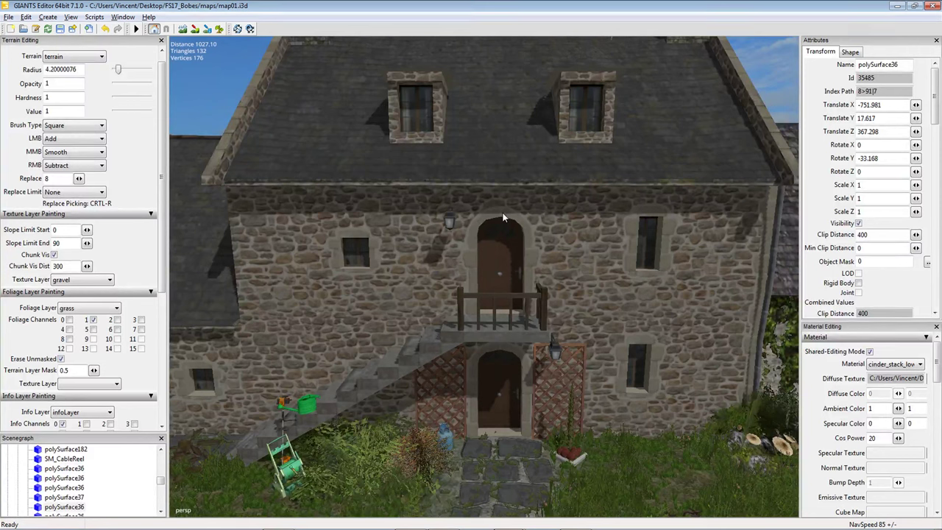
Examine the stone house with the outside staircase and the surrounding village on the Bobes map.
scroll(515, 305, "down", 10)
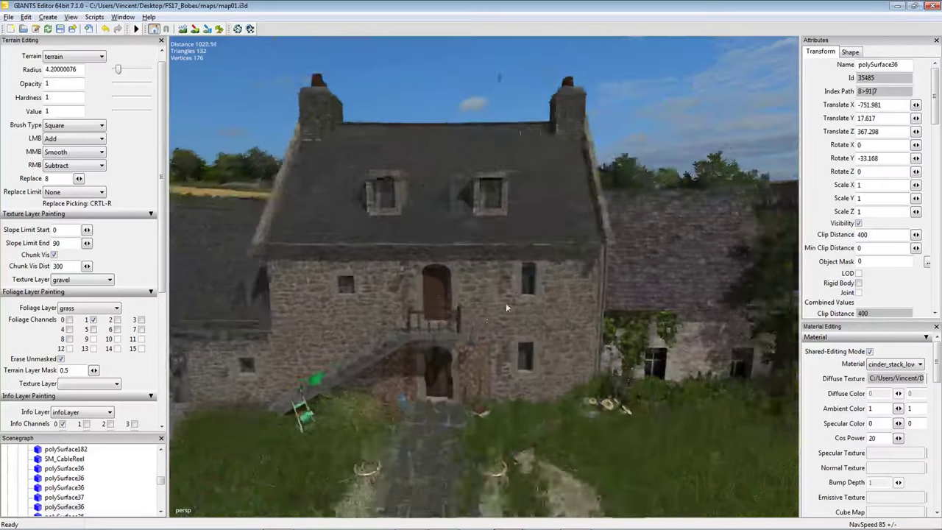
right_click_drag(463, 335, 442, 327)
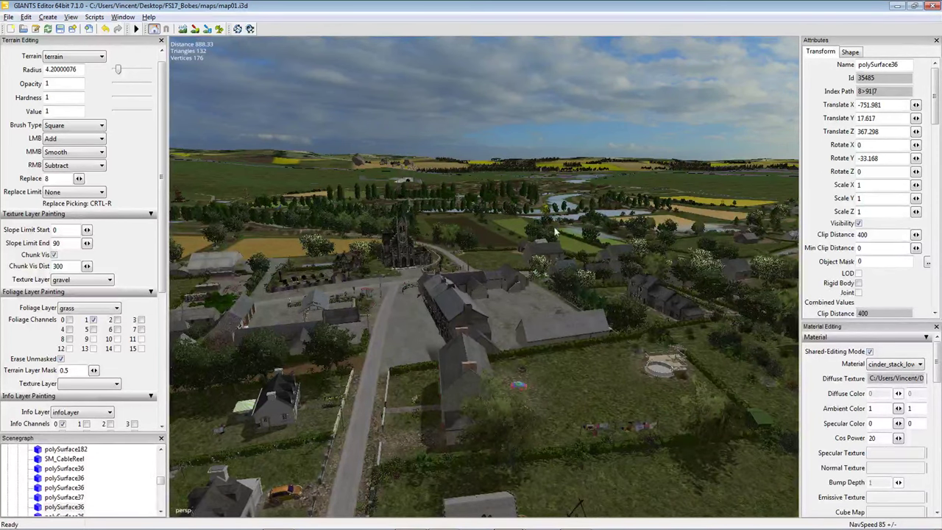
middle_click_drag(556, 232, 525, 280)
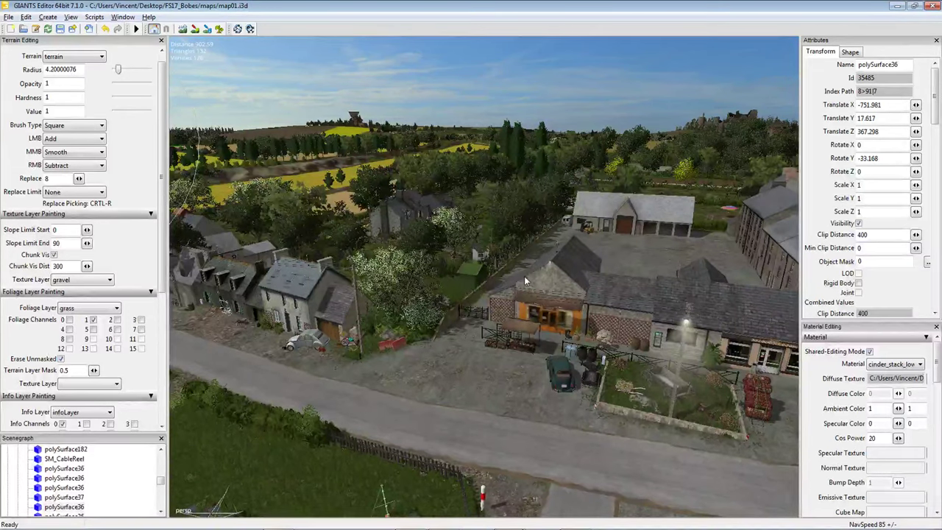
middle_click_drag(402, 238, 429, 293)
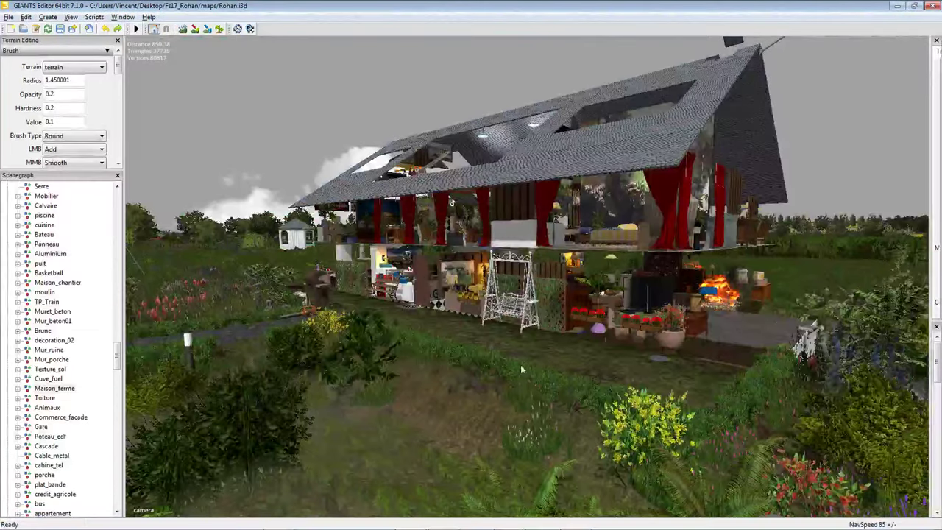
In the Rohan map, select the floating house's whole Maison_ferme group and lower it from the sky to the farmhouse area.
middle_click_drag(520, 364, 430, 97)
right_click(431, 162)
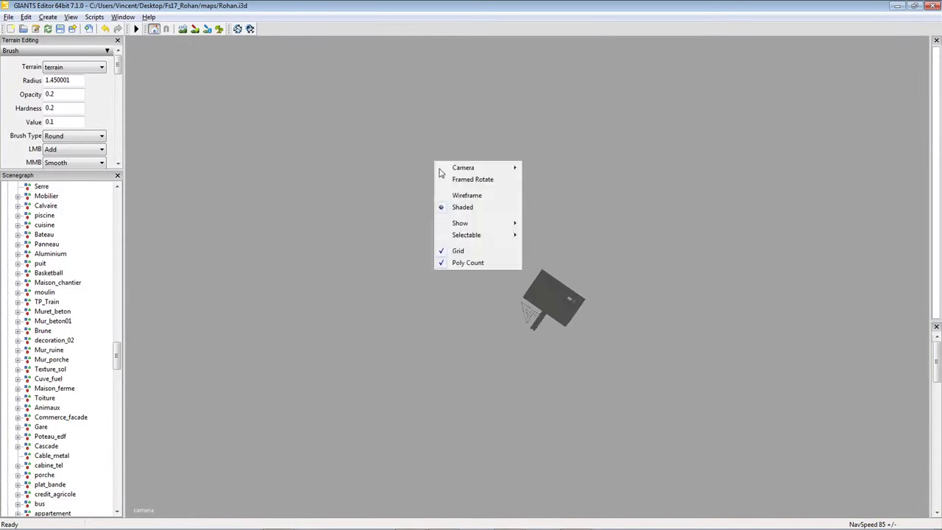
middle_click_drag(431, 162, 516, 316)
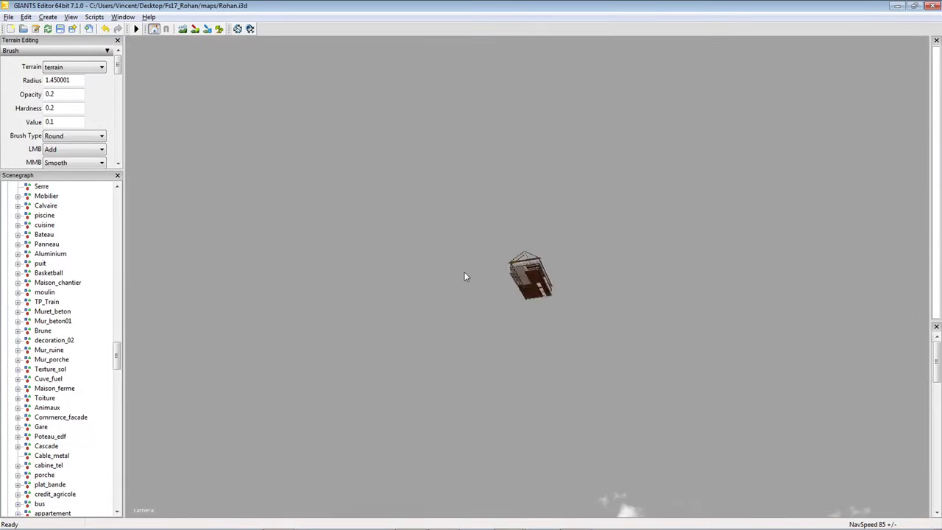
middle_click_drag(541, 256, 391, 302)
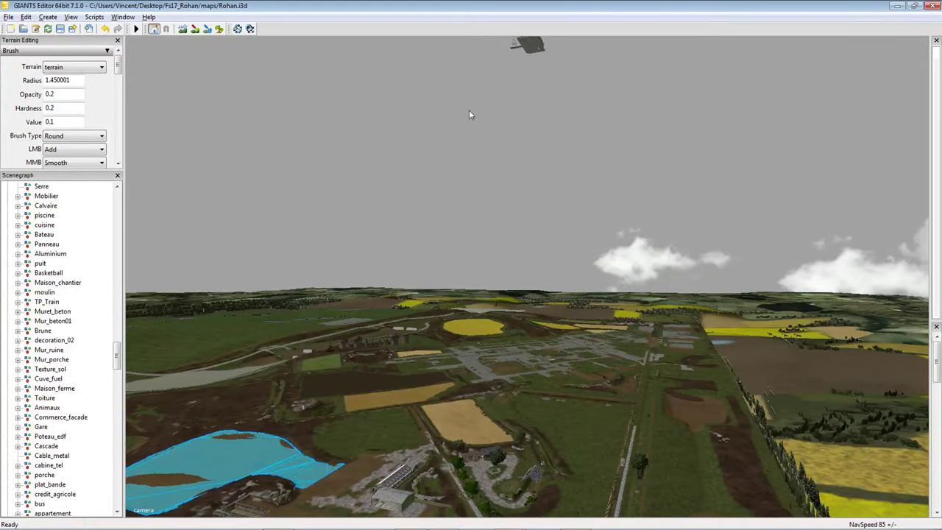
left_click(528, 45)
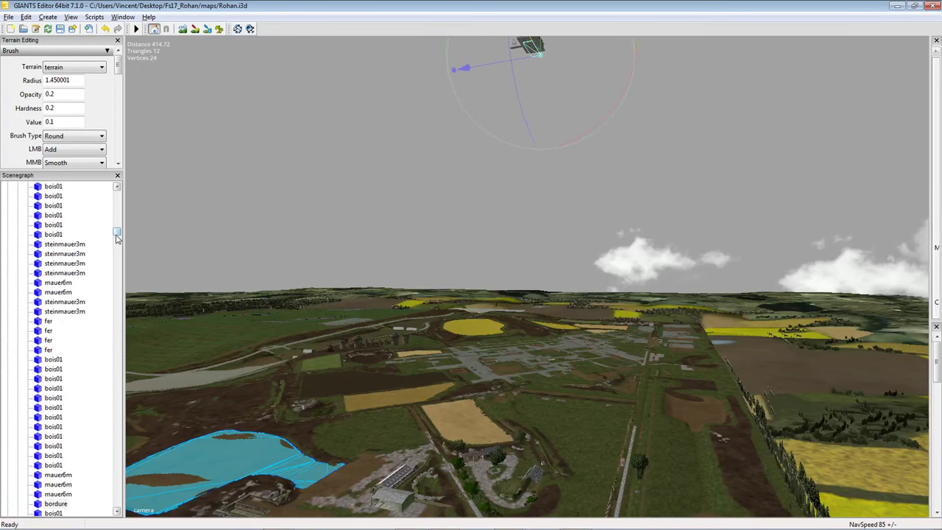
left_click_drag(119, 227, 125, 223)
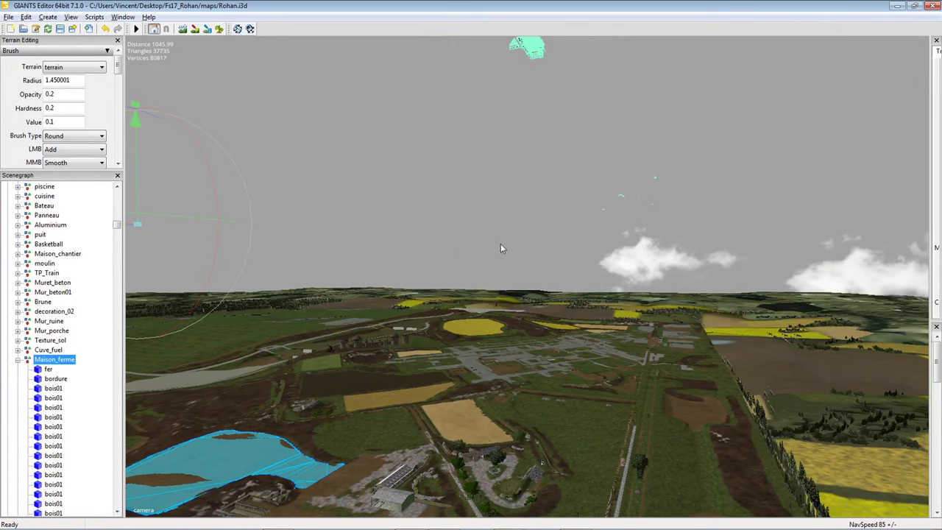
right_click_drag(500, 248, 371, 244)
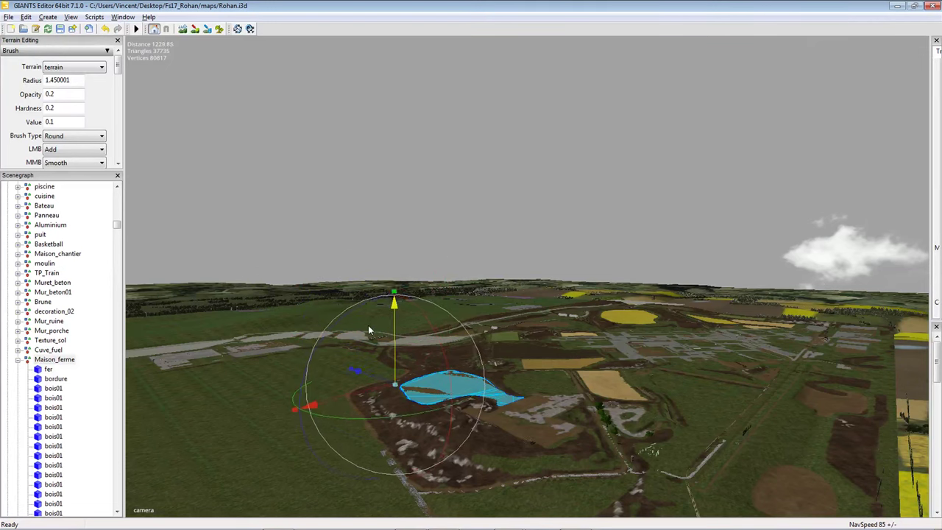
right_click_drag(511, 213, 470, 494)
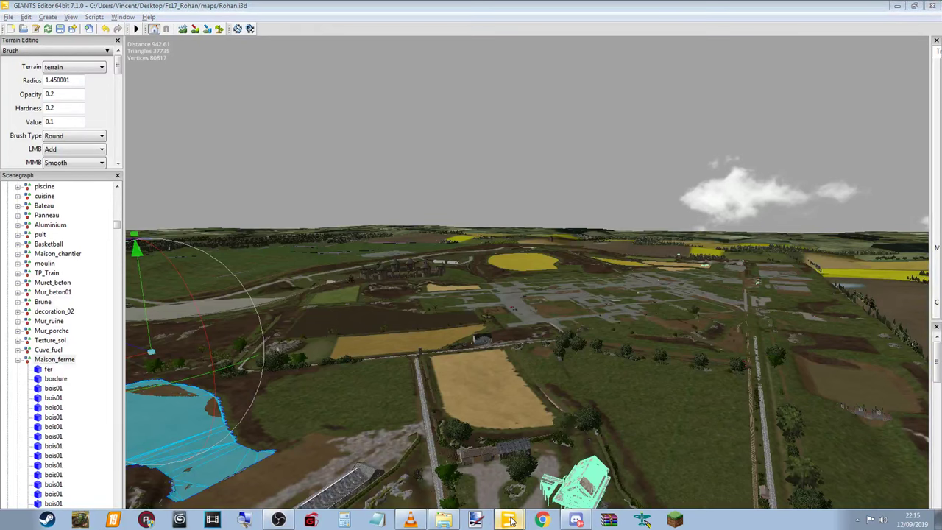
Switch to the Bobes map and examine the mole on its molehill beside the ivy-covered wall.
key("alt+Tab")
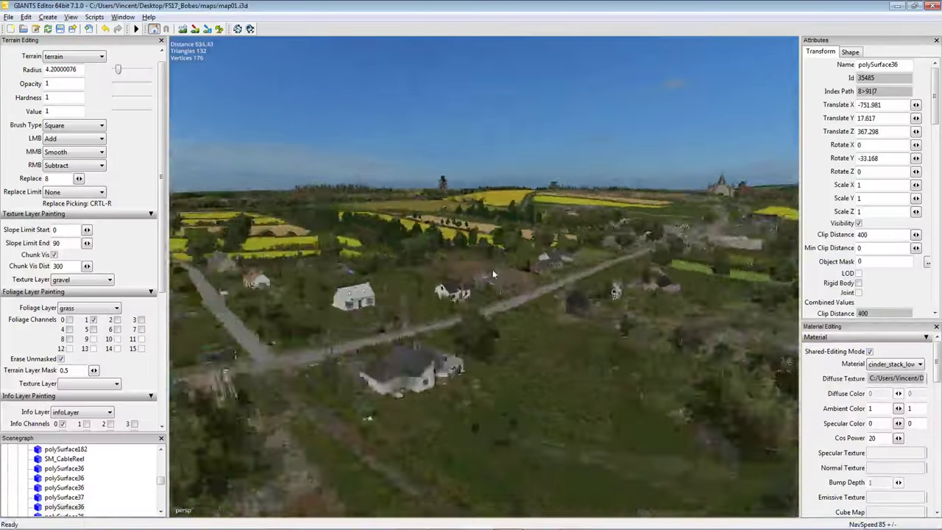
mouse_move(493, 269)
right_mouse_down()
mouse_move(503, 329)
mouse_move(548, 345)
mouse_move(587, 337)
mouse_move(564, 319)
mouse_move(598, 333)
mouse_move(508, 274)
right_mouse_up()
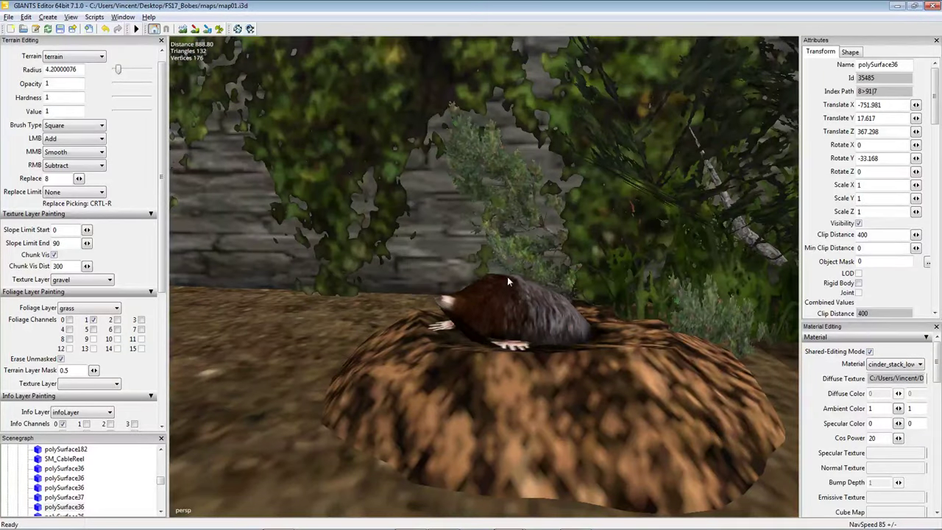
right_click_drag(505, 310, 472, 430)
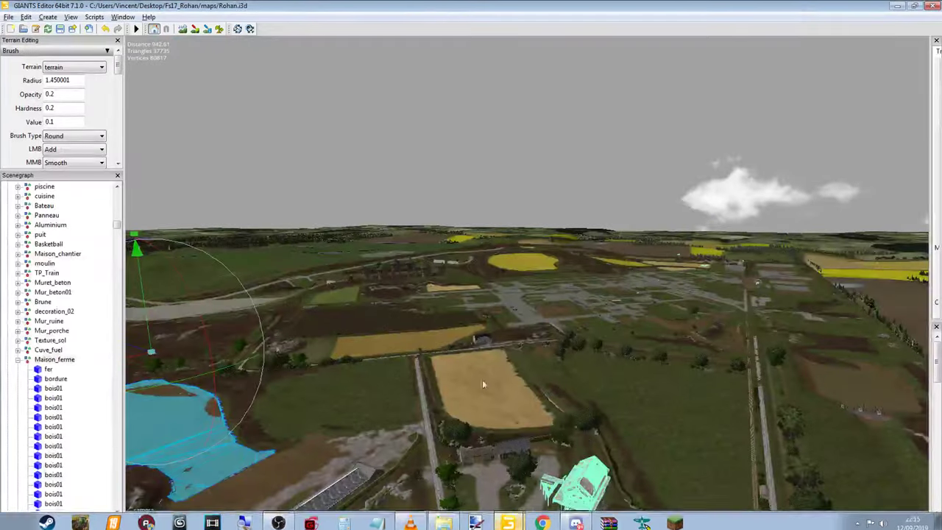
Return to the Rohan map and examine the lowered Maison_ferme house, from its facade to the wooden interior.
right_click_drag(457, 316, 131, 442)
left_click(413, 285)
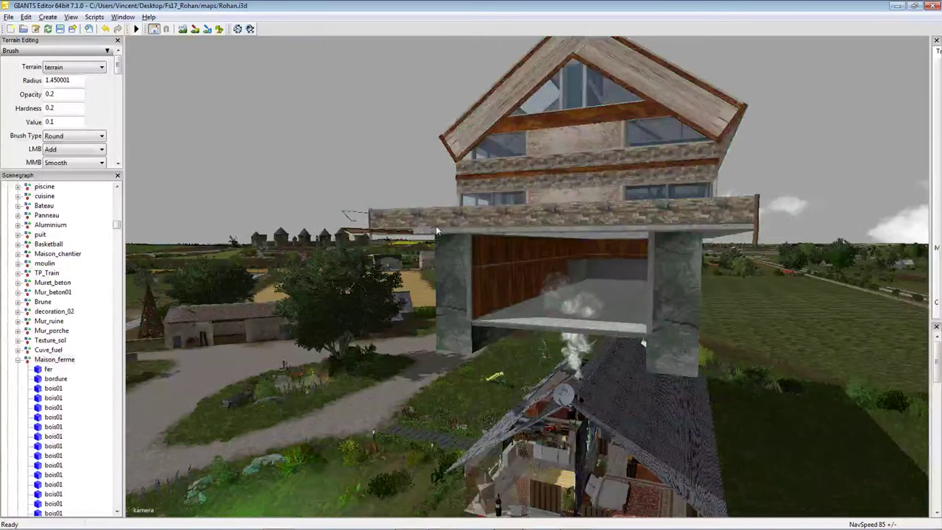
right_click_drag(413, 285, 552, 302)
scroll(538, 279, "down", 5)
scroll(538, 279, "up", 3)
scroll(627, 261, "up", 6)
right_click_drag(476, 314, 578, 331)
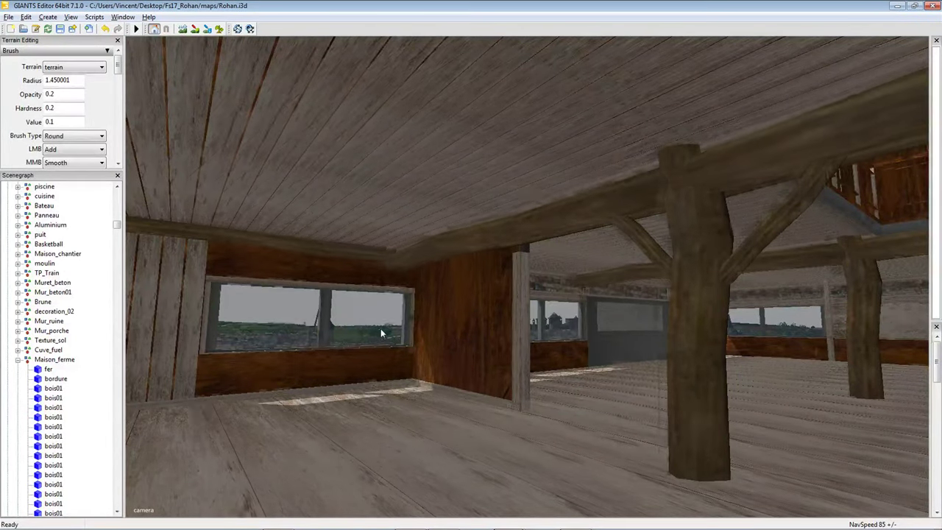
right_click_drag(380, 334, 491, 362)
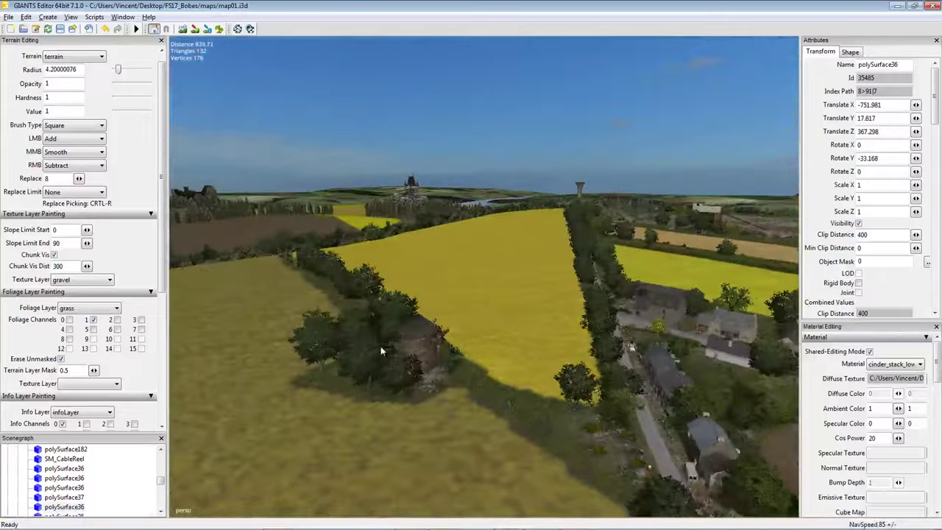
In the Bobes map, paste a copy of the cinder block onto the gravel in front of the stacks.
right_click_drag(380, 346, 520, 312)
key("f")
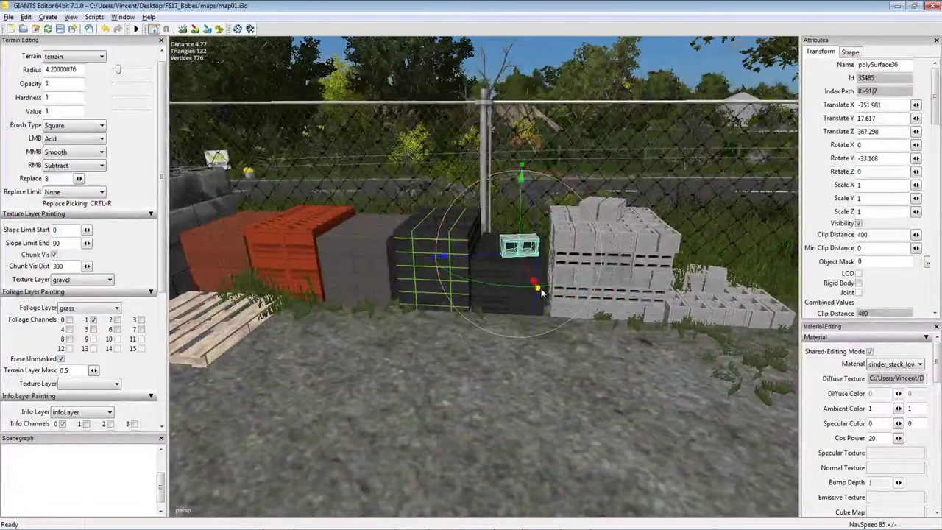
key("ctrl+v")
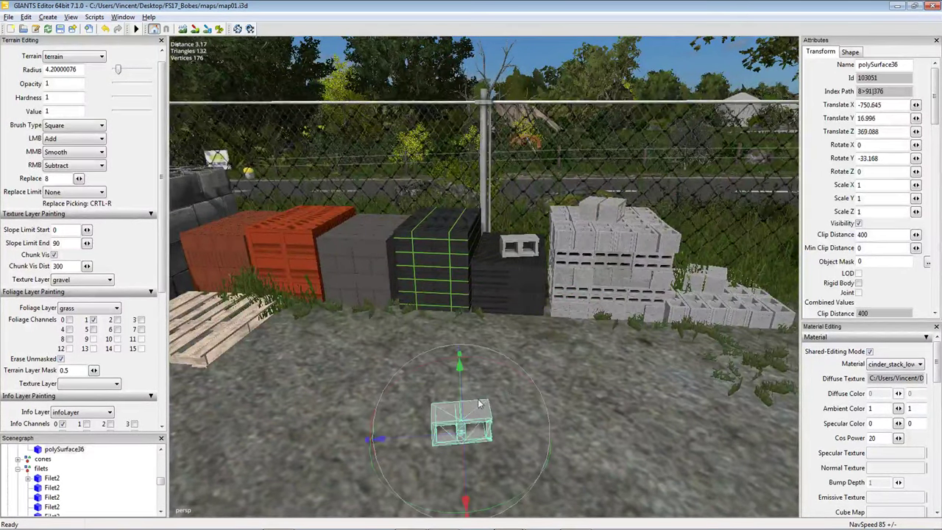
Tip the pasted cinder block over by rotating it freehand and set its Rotate Z to 90.
left_click_drag(418, 359, 453, 366)
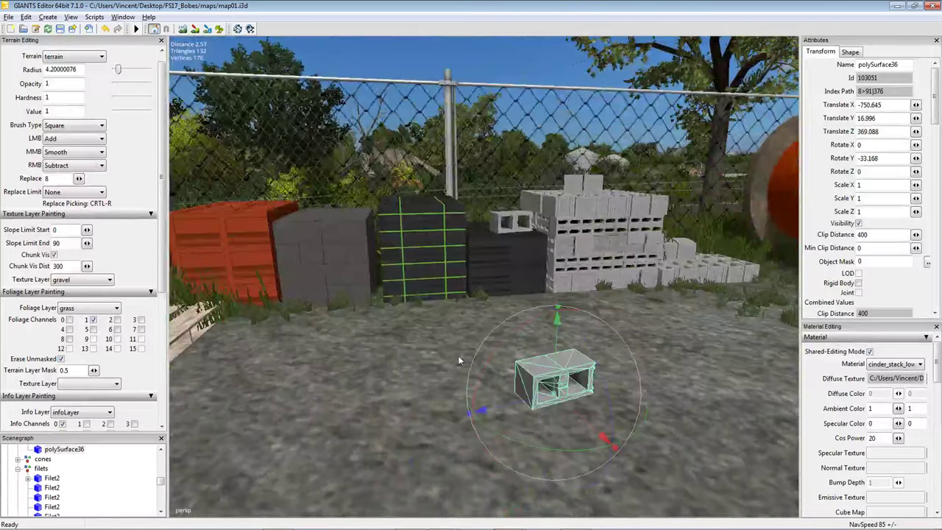
key("e")
left_click_drag(541, 316, 527, 296)
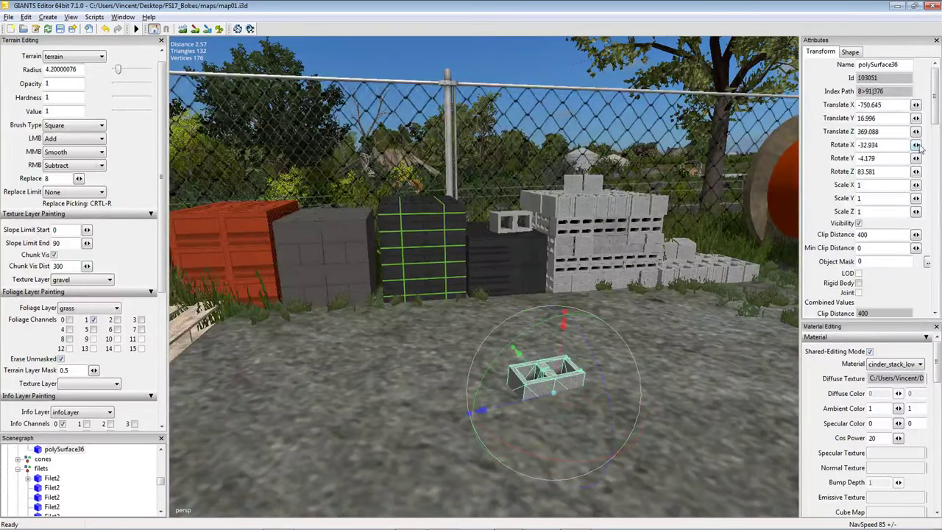
double_click(867, 171)
type("90")
key("Return")
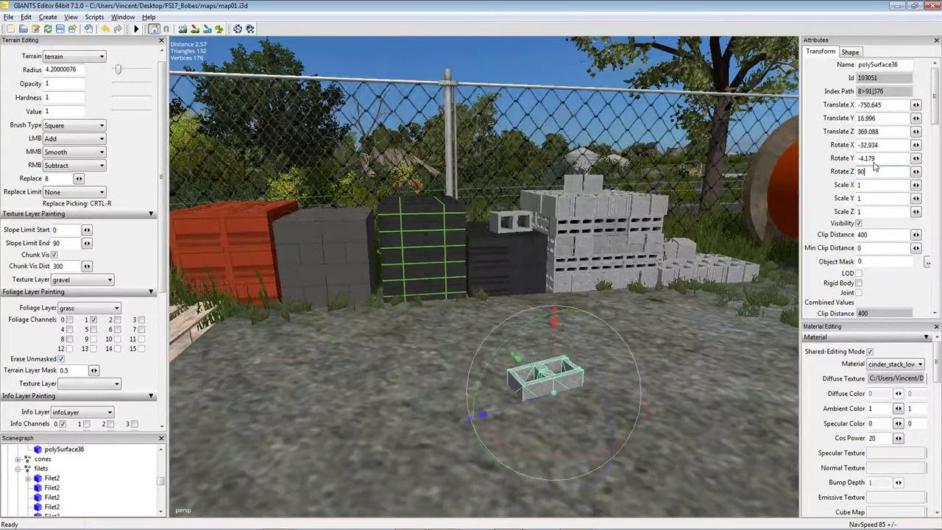
Set the cinder block's Rotate Y to 0 and its Rotate X to -90.
double_click(871, 158)
type("0")
key("Return")
double_click(870, 145)
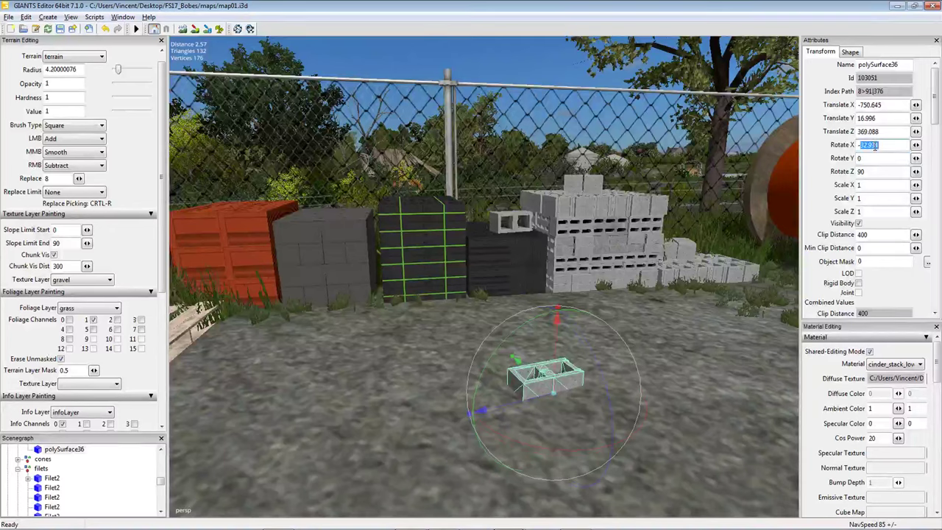
type("-90")
key("Return")
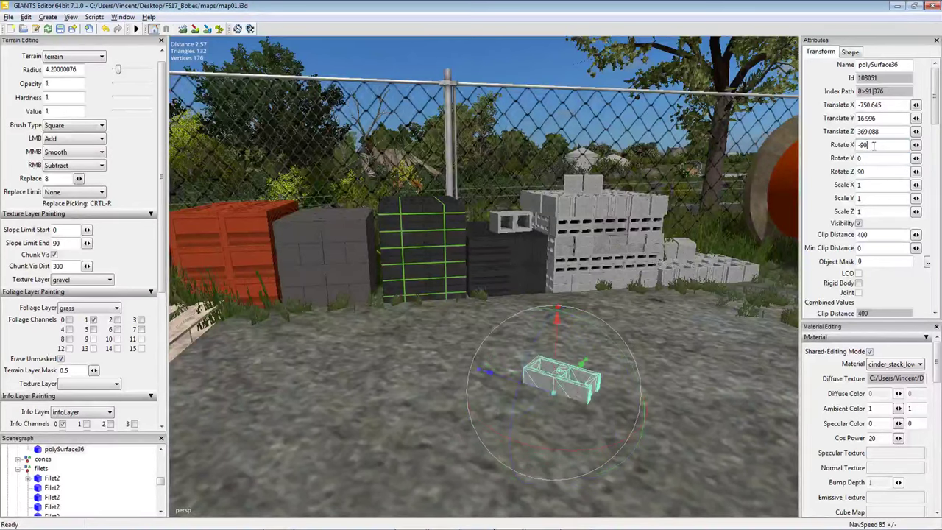
Raise the cinder block slightly and move it onto the open paved yard facing the John Deere building.
left_click(557, 362)
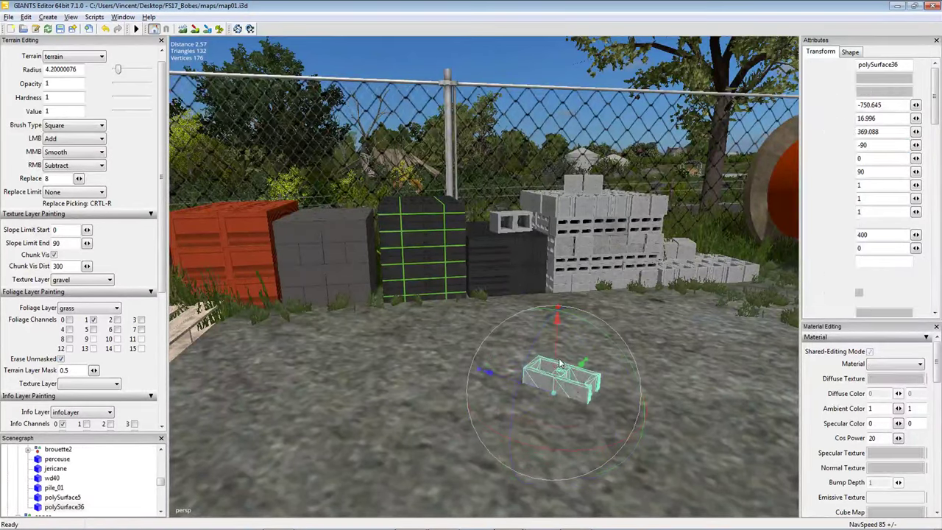
left_click_drag(559, 363, 559, 366)
right_click_drag(582, 354, 615, 304)
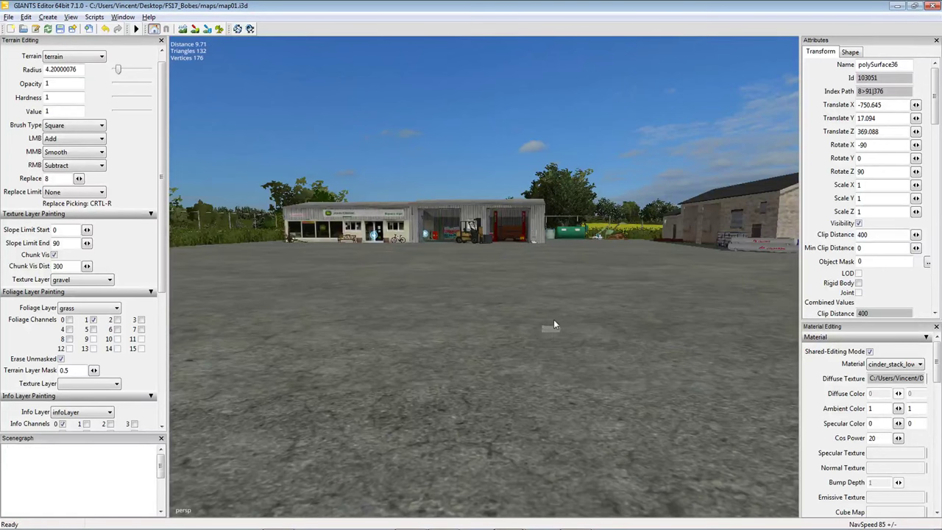
left_click(554, 325)
mouse_move(556, 326)
right_mouse_down()
mouse_move(542, 317)
mouse_move(566, 309)
mouse_move(548, 330)
right_mouse_up()
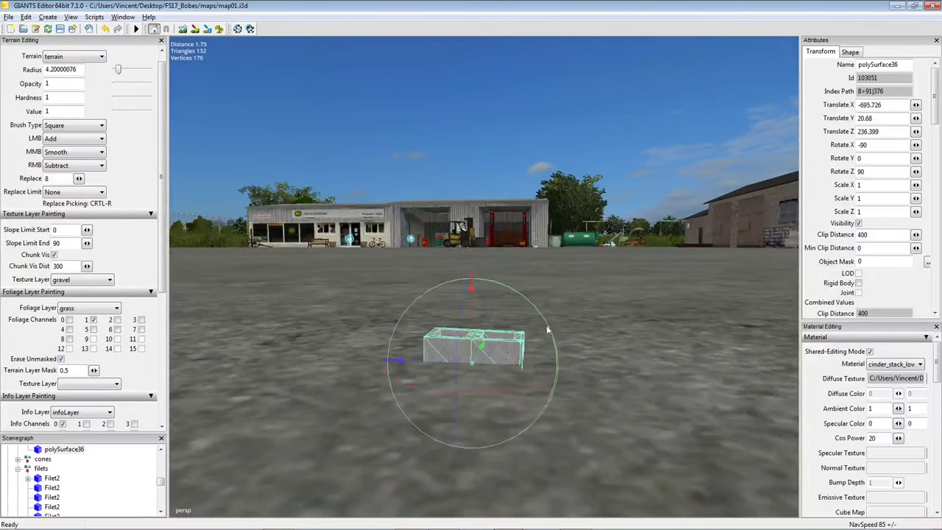
Lift the cinder block to about 20.79 in Translate Y and turn it upright to a Rotate X of about 126.2.
mouse_move(473, 342)
left_mouse_down()
mouse_move(474, 356)
mouse_move(504, 301)
mouse_move(509, 306)
left_mouse_up()
right_click(474, 355)
left_click(473, 356)
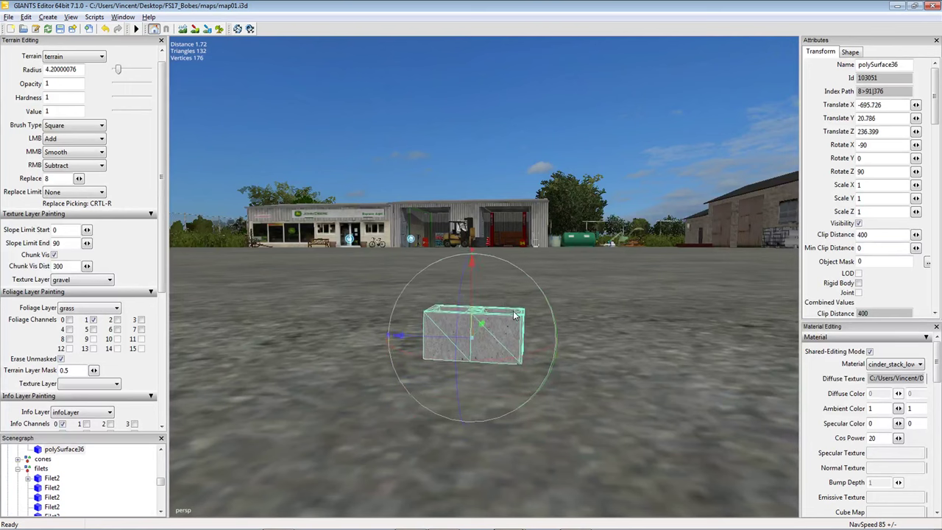
left_click_drag(526, 396, 351, 333)
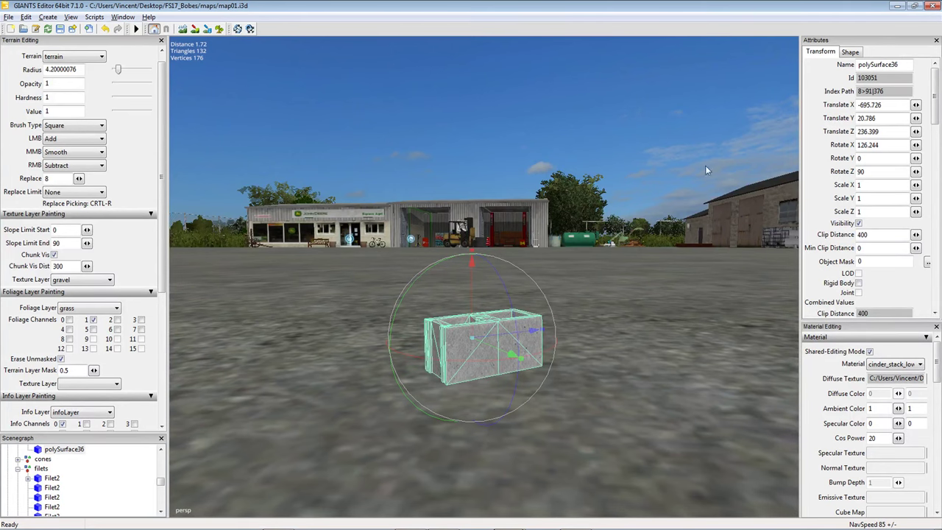
right_click_drag(505, 272, 515, 291)
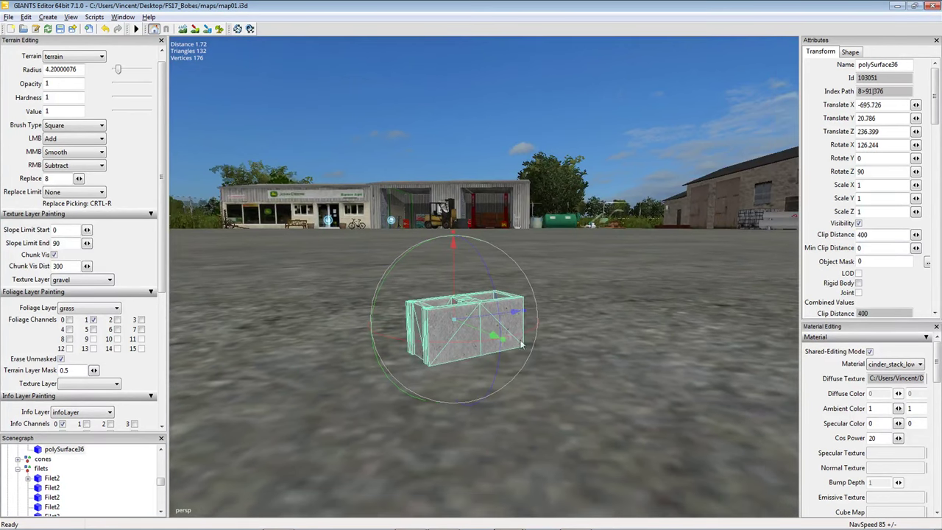
In the Rohan map, pull a wooden window post out of the house's upper facade to stand in front of it.
left_click(476, 520)
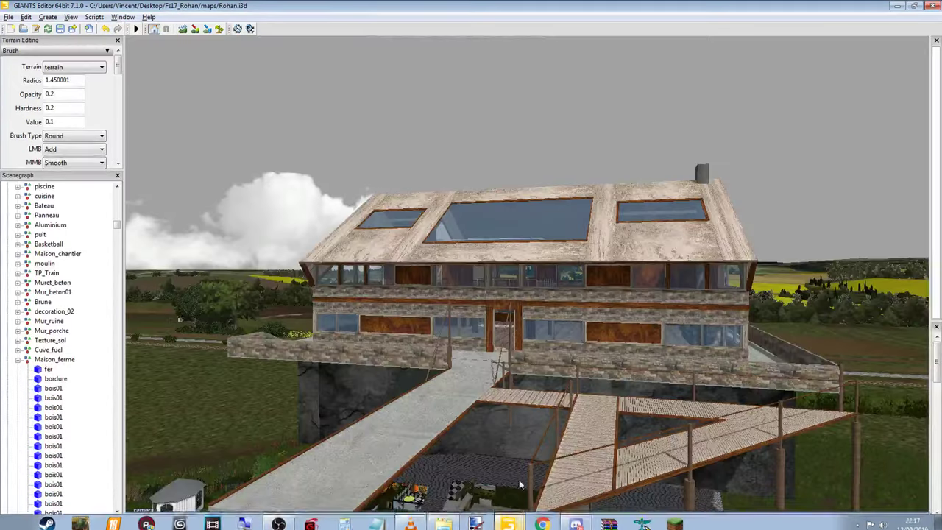
scroll(501, 313, "up", 3)
mouse_move(500, 308)
right_mouse_down()
mouse_move(514, 291)
mouse_move(500, 290)
mouse_move(540, 312)
mouse_move(501, 315)
right_mouse_up()
scroll(507, 296, "up", 3)
left_click(514, 301)
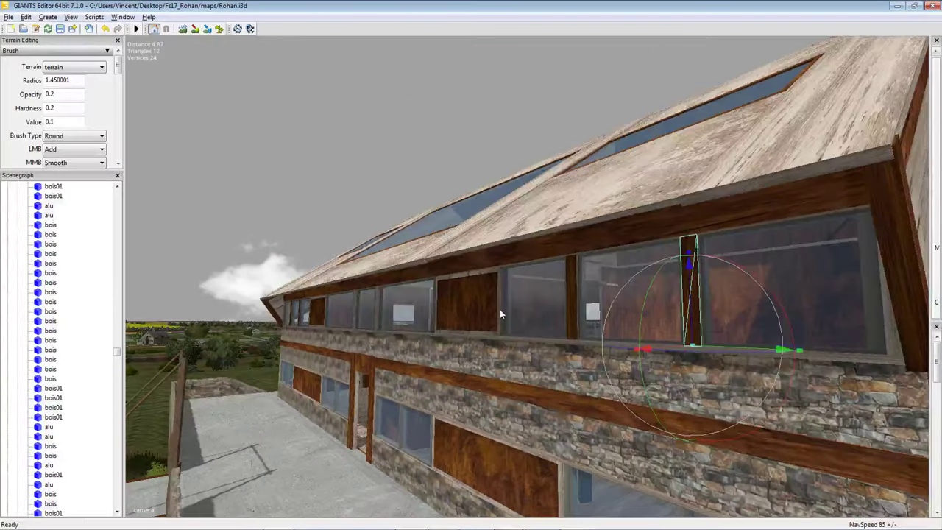
left_click_drag(672, 346, 299, 317)
scroll(299, 317, "down", 5)
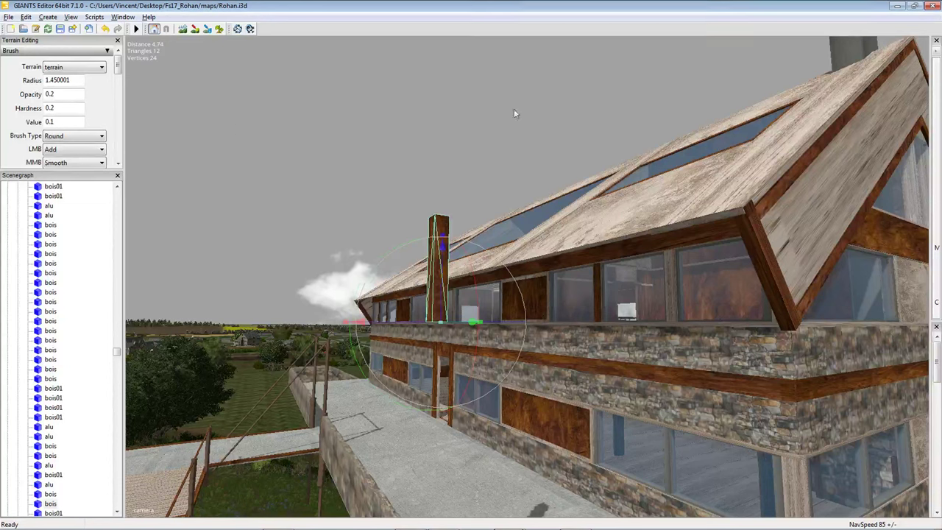
Pull an aluminium window post out of the upper facade, place it beside the wooden post and compare the two.
right_click_drag(514, 109, 554, 319)
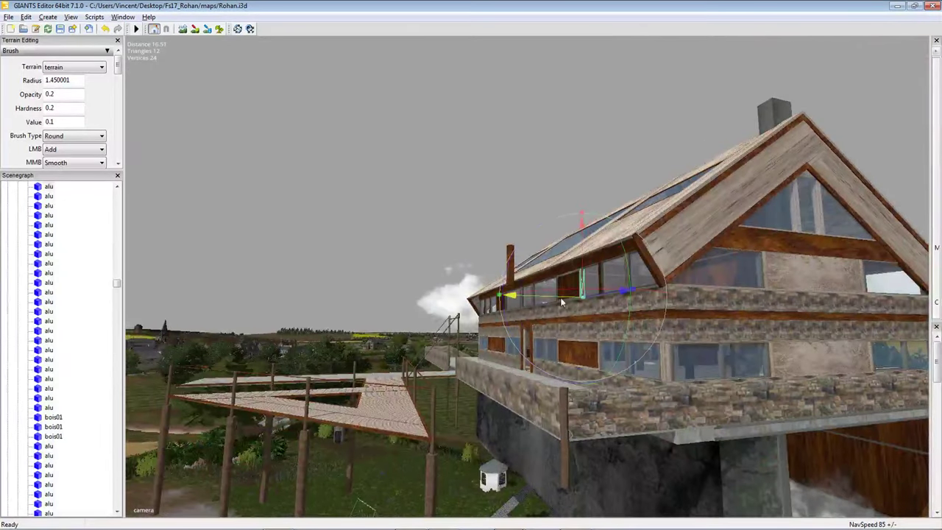
left_click_drag(561, 302, 571, 230)
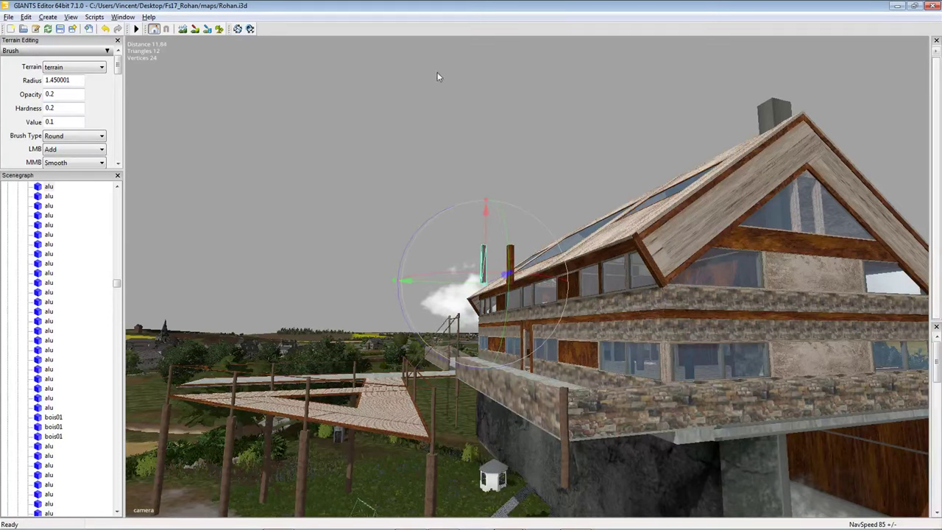
scroll(486, 175, "up", 10)
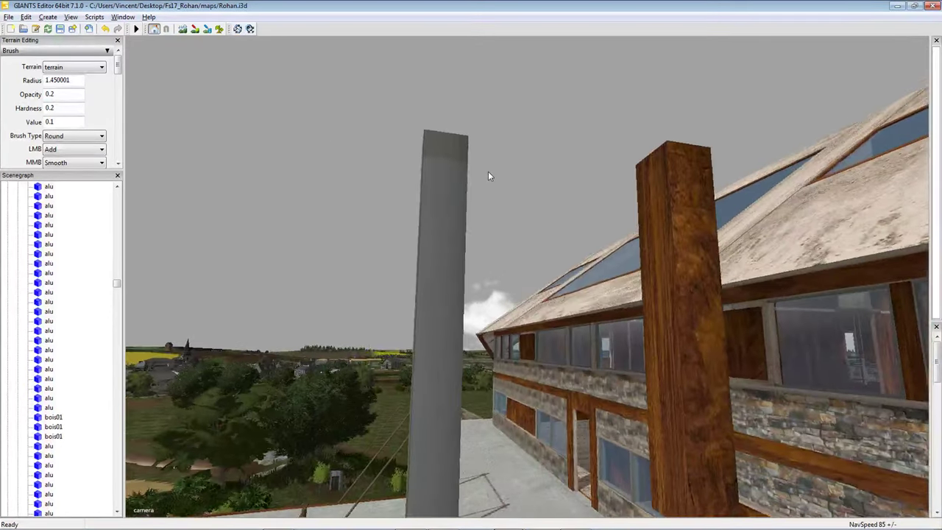
scroll(488, 171, "down", 8)
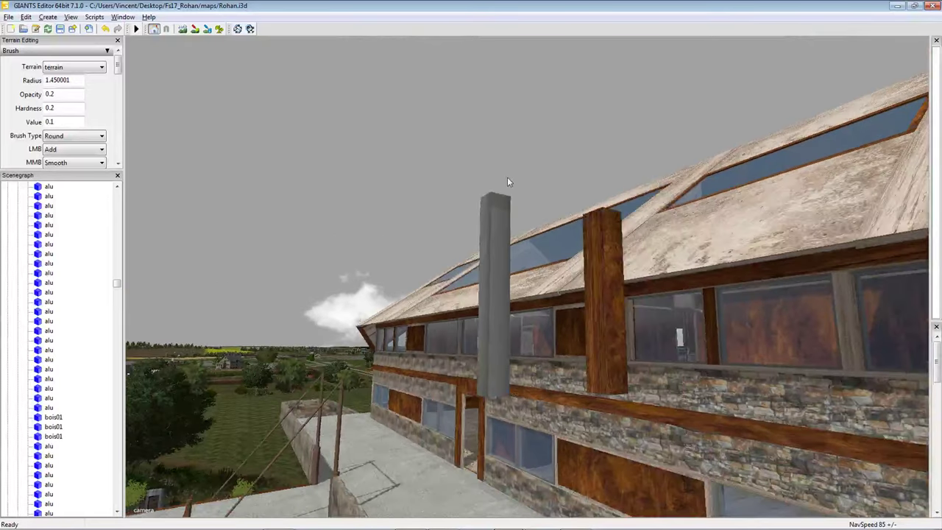
scroll(508, 181, "up", 6)
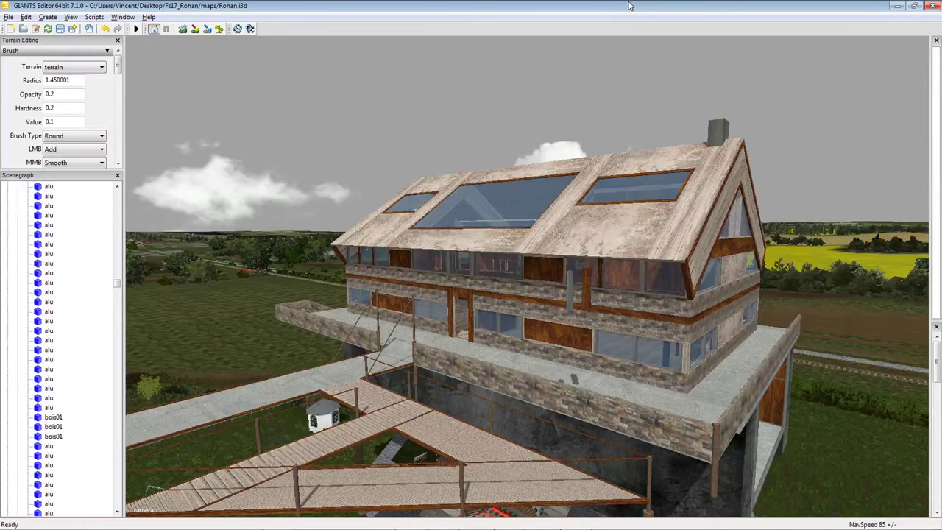
Switch to the Bobes map and examine the stone house with the slate roof beside the road.
mouse_move(553, 522)
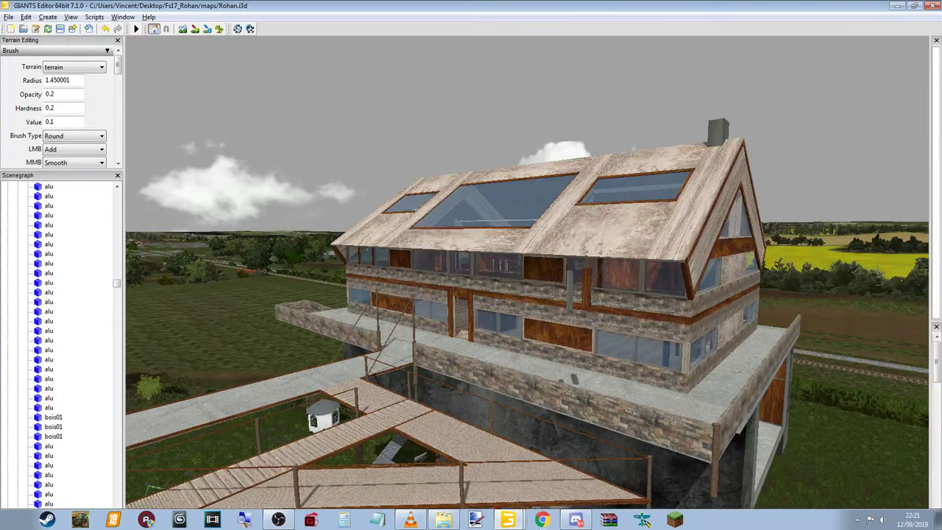
left_click(508, 520)
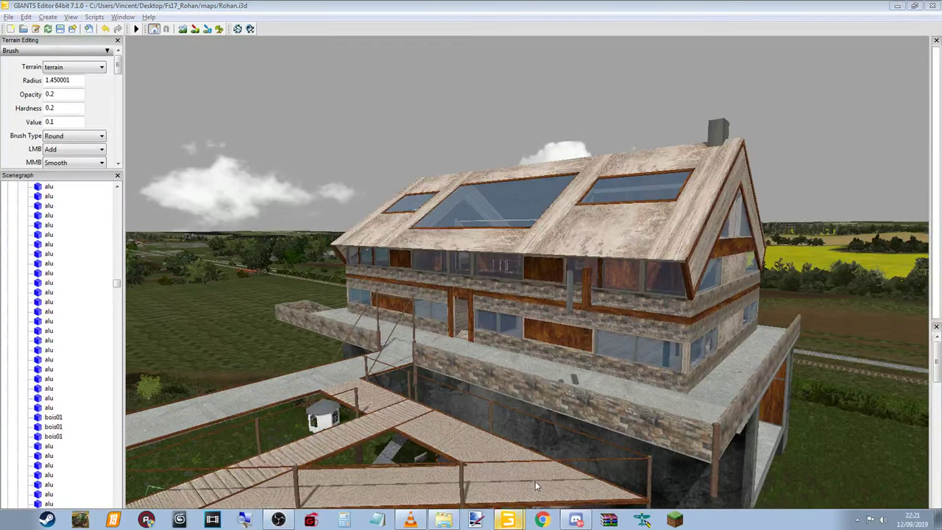
scroll(490, 350, "down", 5)
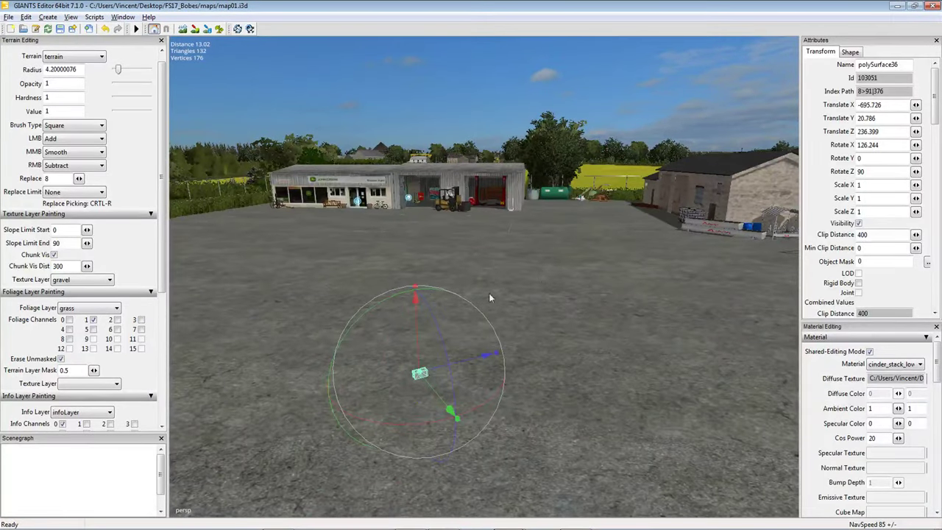
left_click(433, 299)
right_click_drag(433, 299, 564, 249)
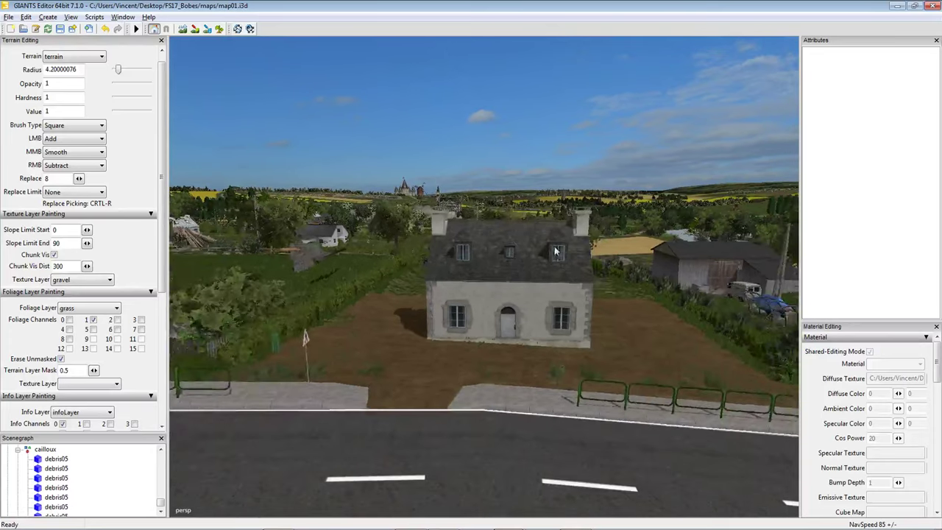
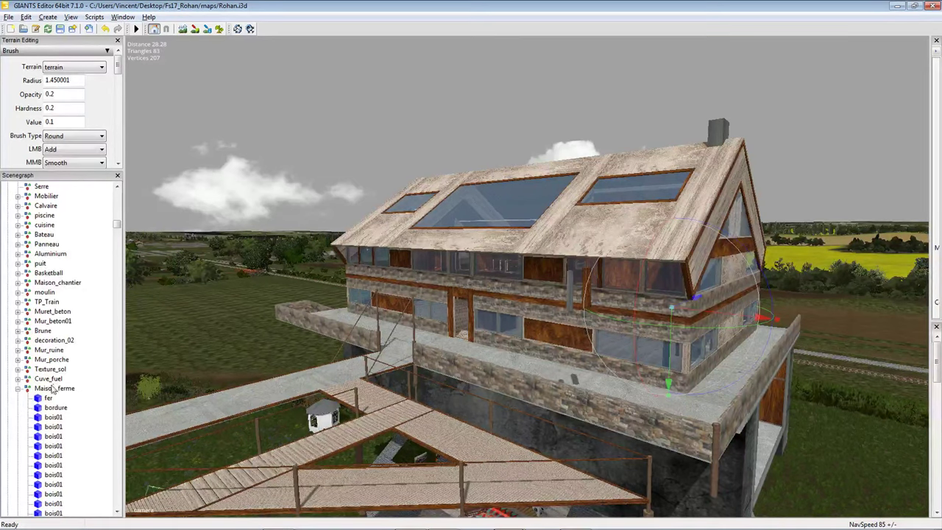
In the Rohan map, select the whole Maison_ferme group and collapse it in the scenegraph.
left_click(53, 389)
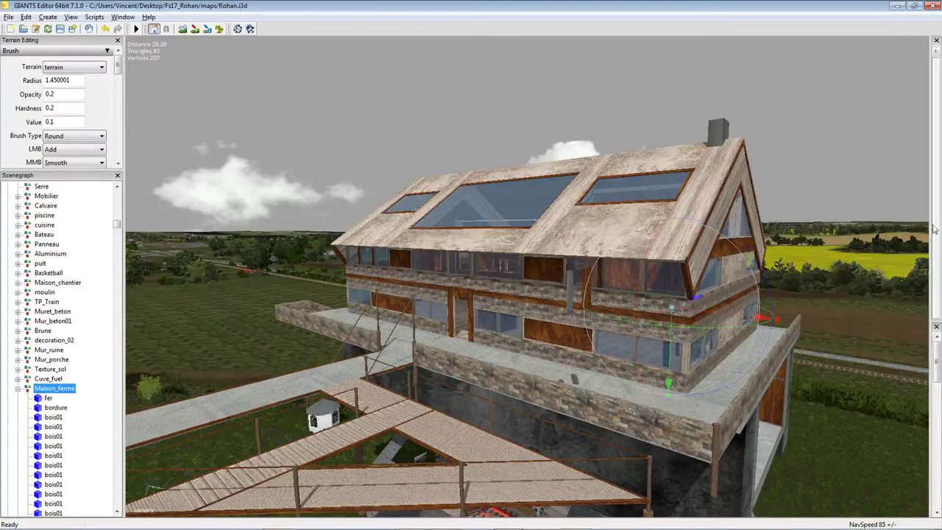
left_click(628, 185)
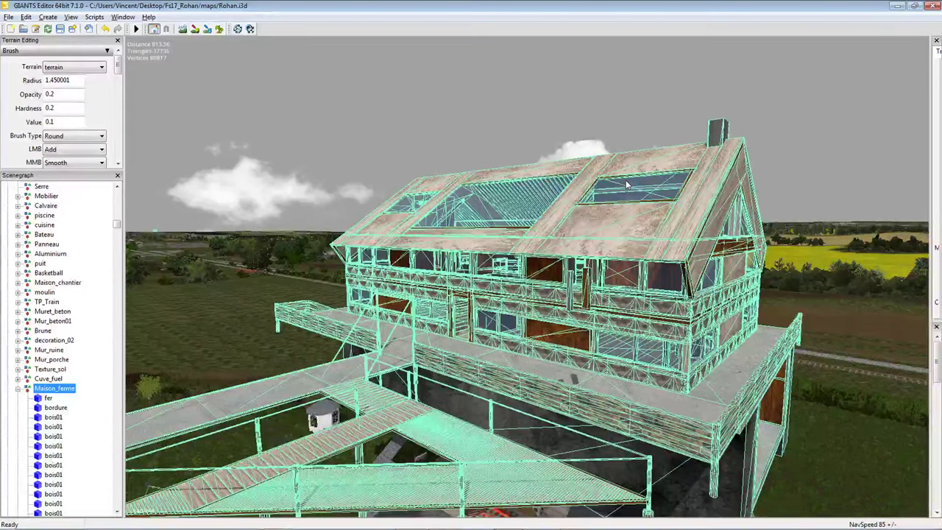
double_click(59, 389)
scroll(65, 390, "down", 1)
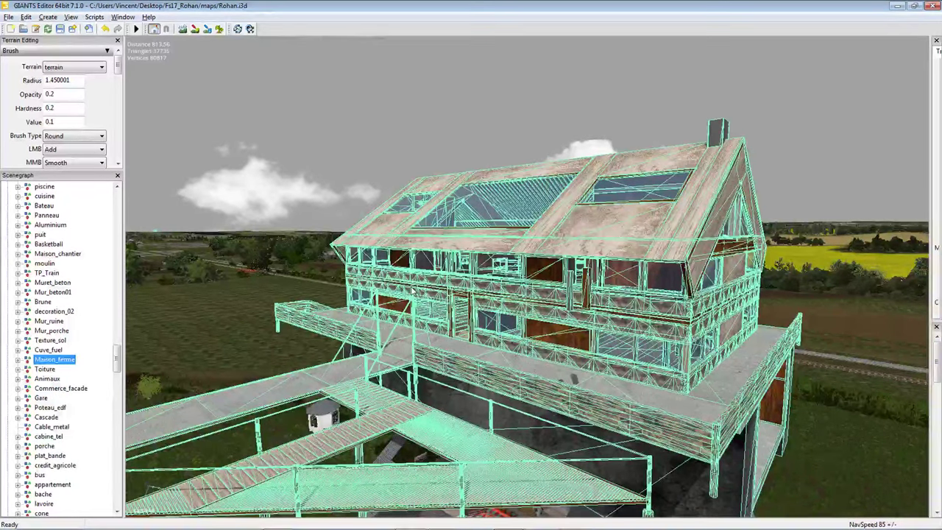
left_click(450, 281)
right_click_drag(450, 282, 498, 211)
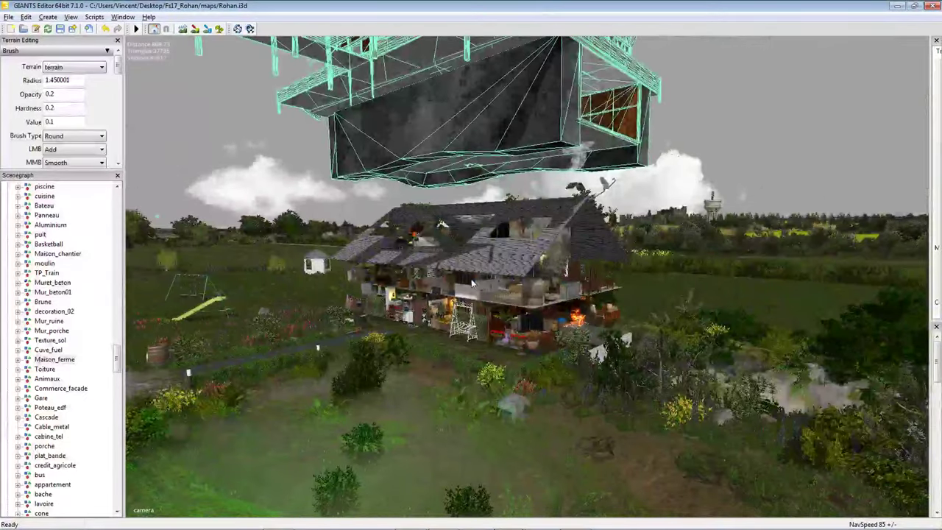
Select an object inside the old farmhouse, trace it to its parent detail02 group, and select and collapse that group.
left_click(464, 283)
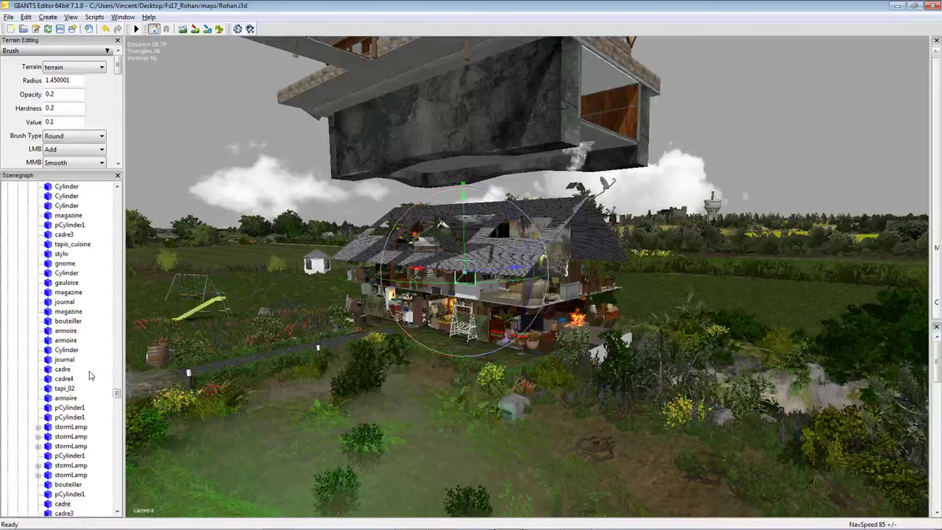
scroll(104, 375, "up", 10)
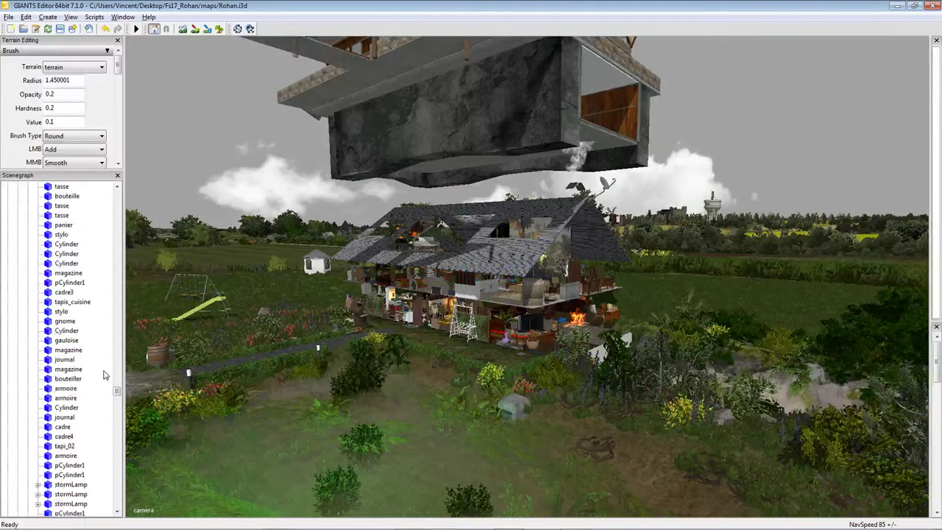
scroll(104, 374, "up", 10)
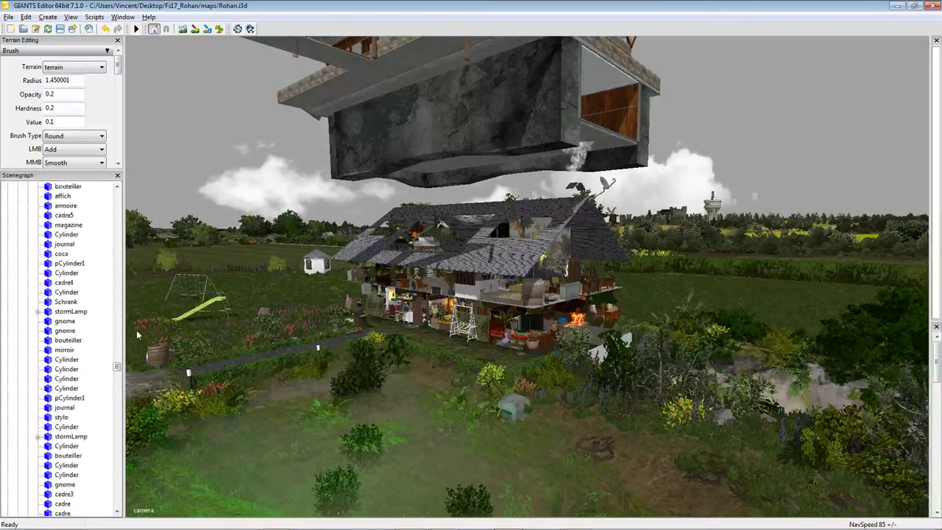
scroll(120, 321, "up", 9)
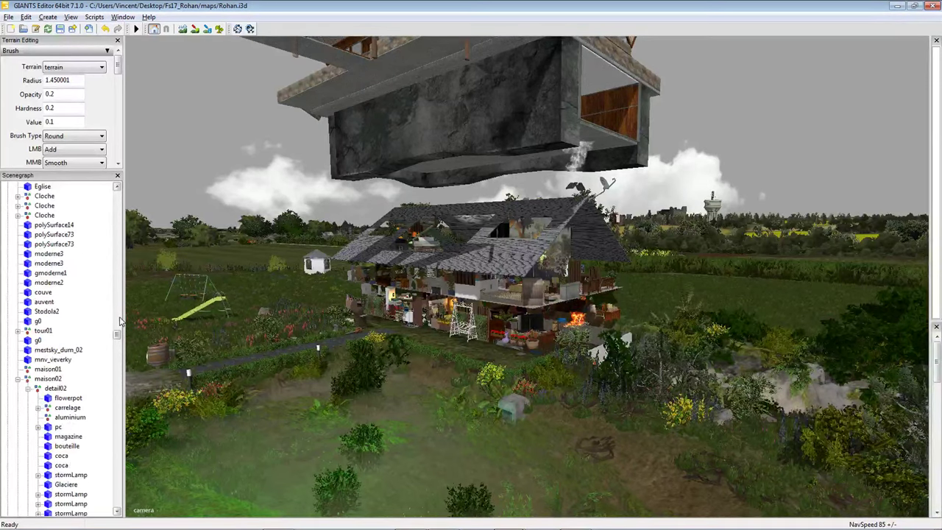
left_click(55, 391)
double_click(55, 390)
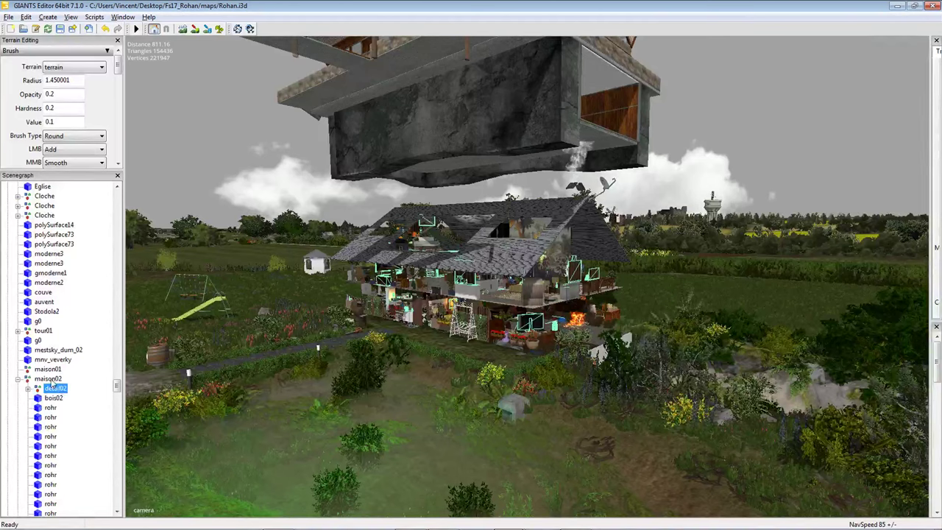
Collapse the maison02 group and its parent village group in the scenegraph, then deselect it and view the modern house above the old farmhouse.
left_click(49, 379)
double_click(49, 379)
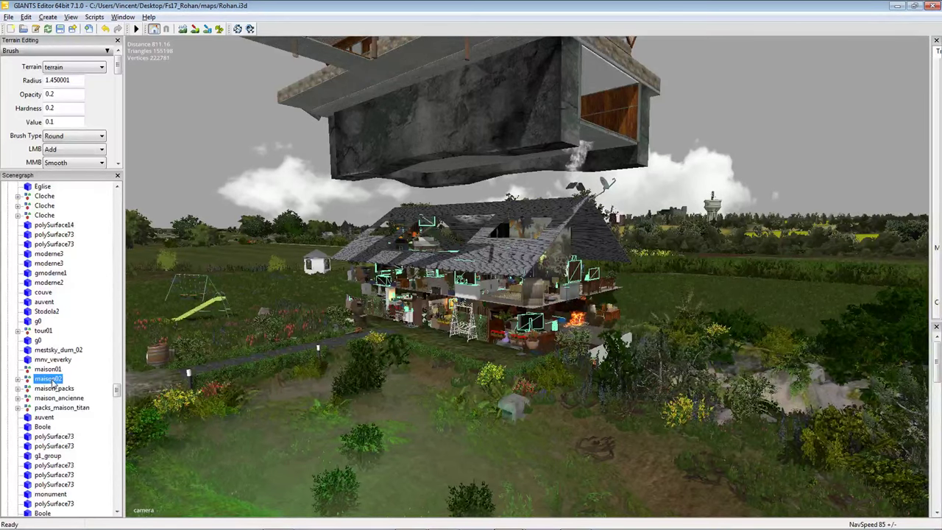
scroll(55, 375, "up", 10)
scroll(61, 353, "up", 15)
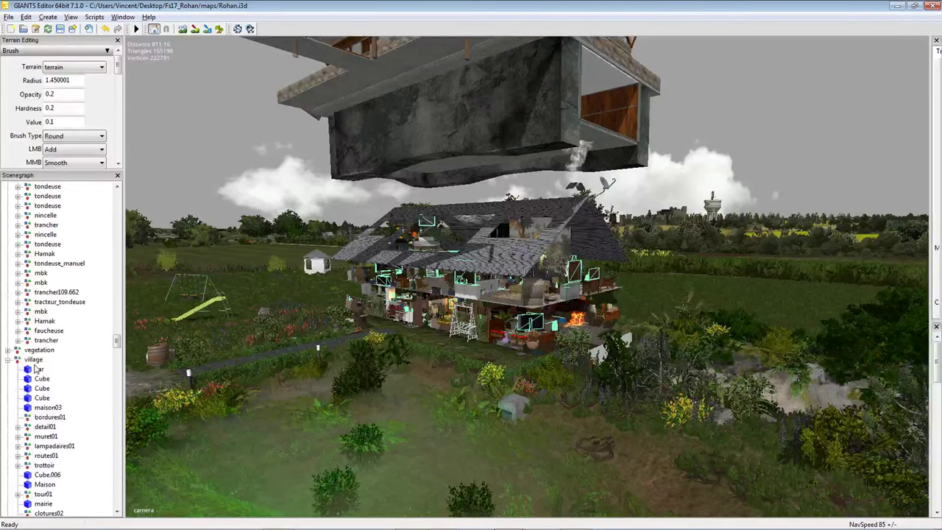
left_click(35, 360)
double_click(35, 360)
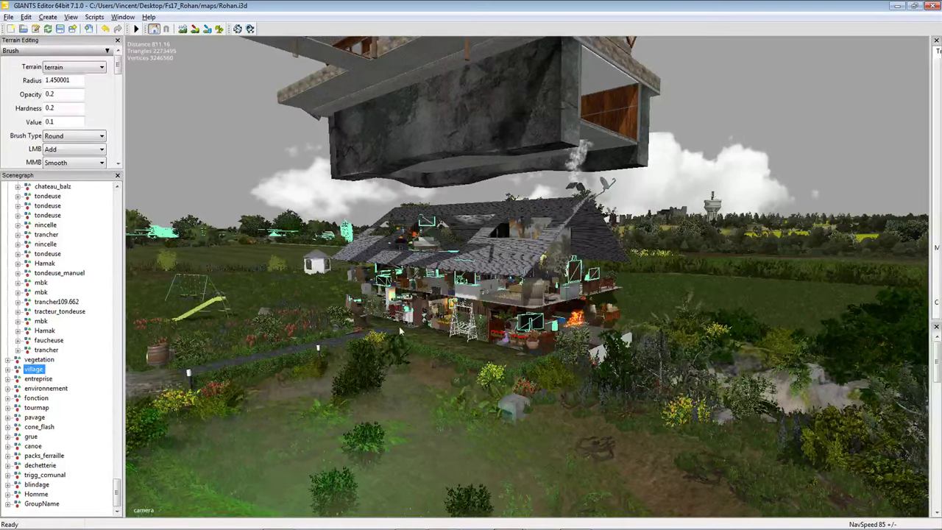
left_click(438, 223)
middle_click_drag(431, 272, 424, 290)
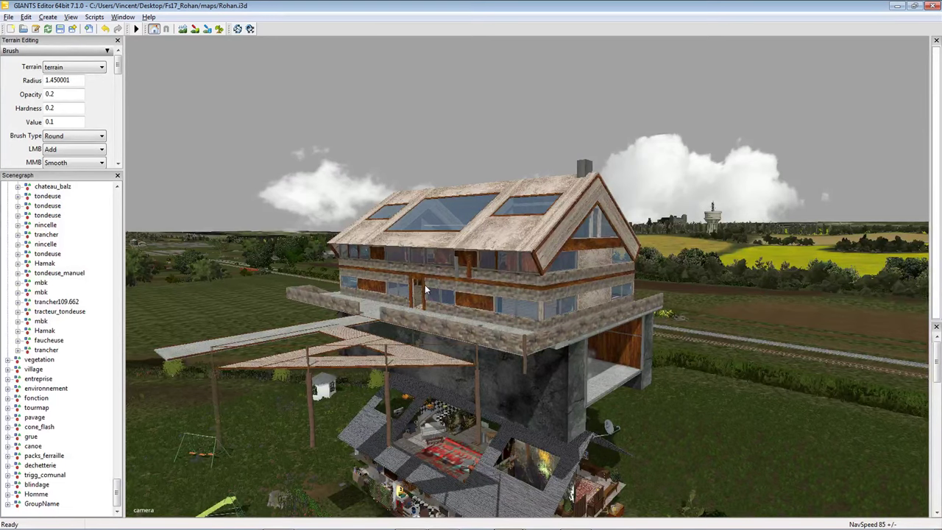
Switch to the Bobes map and narrow the docked areas on both sides to widen the 3D viewport.
mouse_move(522, 526)
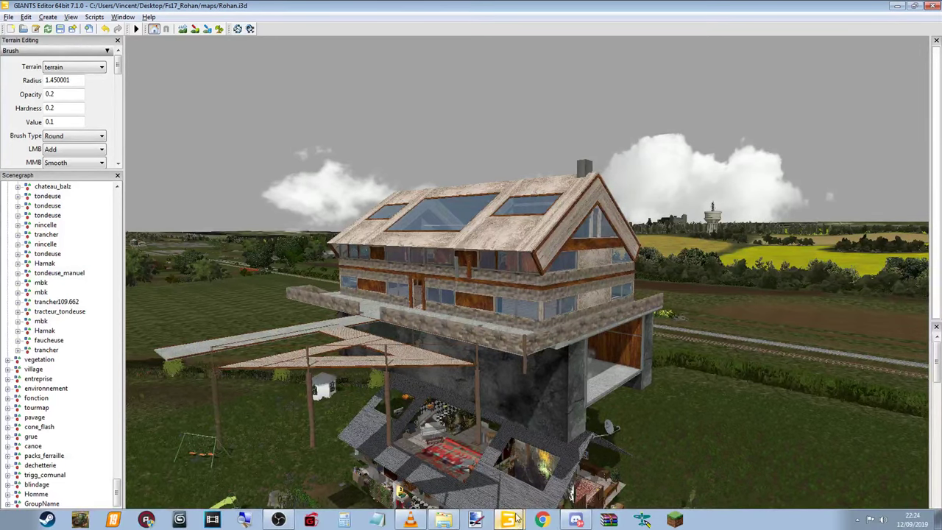
left_click(510, 520)
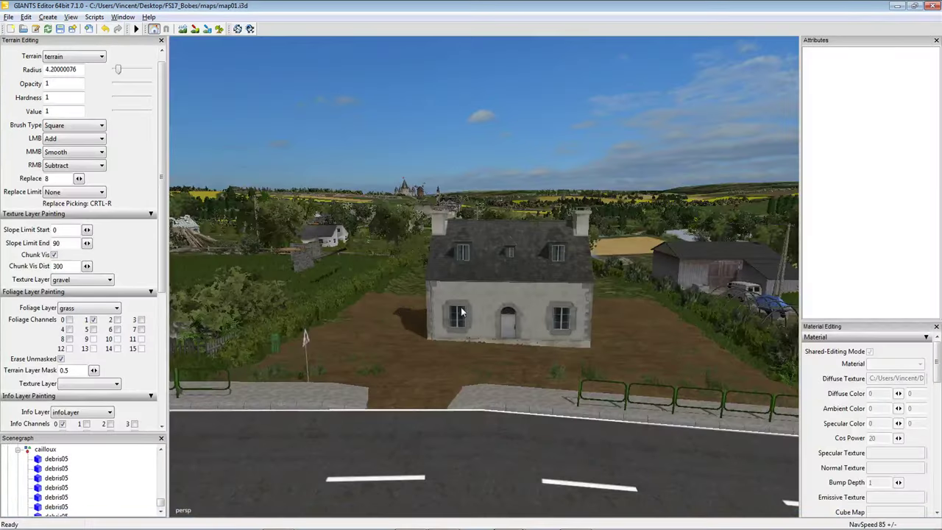
middle_click_drag(461, 313, 524, 294)
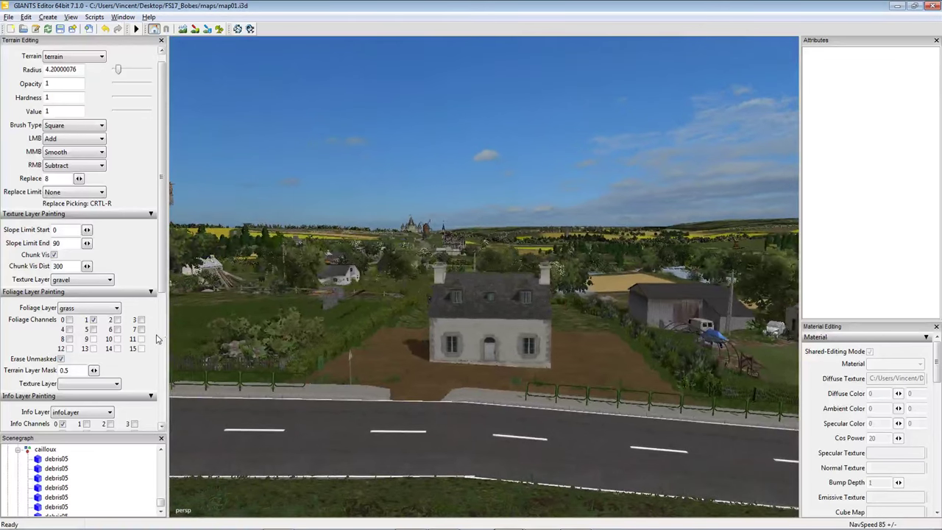
left_click_drag(167, 333, 15, 334)
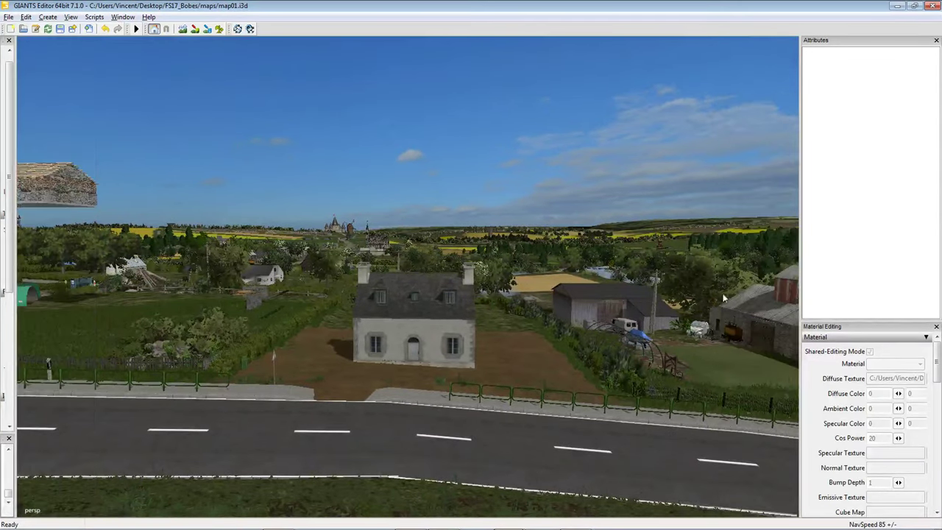
left_click_drag(801, 316, 881, 319)
Examine the white house with its building site and the stone house with a garage and a round pool.
middle_click_drag(880, 319, 551, 259)
right_click(541, 340)
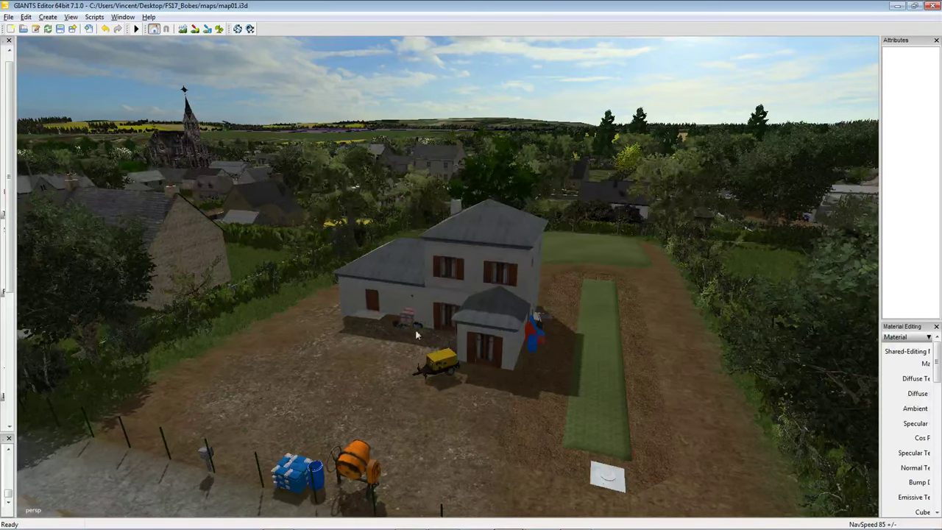
right_click_drag(414, 331, 523, 273)
scroll(525, 266, "up", 3)
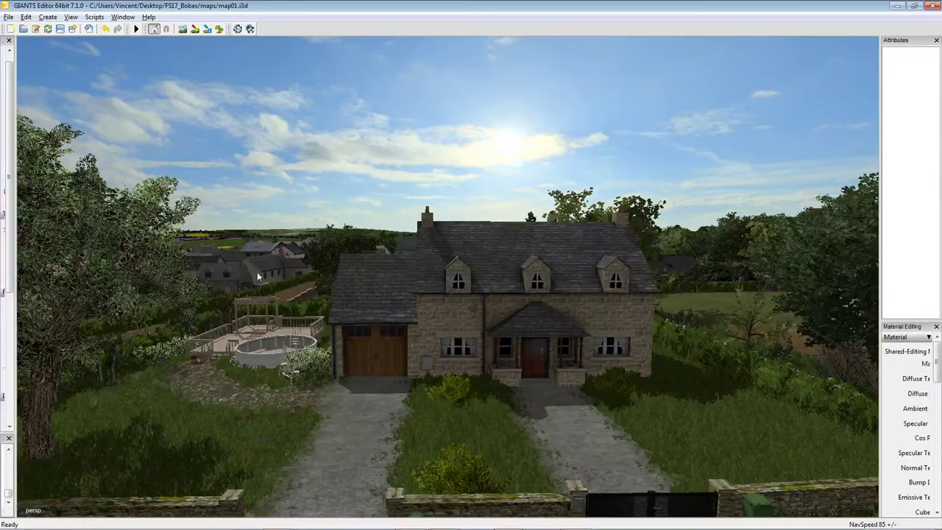
Inspect the staircase and workshop inside the unfinished block extension, then the scaffolding and the adjoining old stone house from outside.
right_click_drag(278, 227, 440, 289)
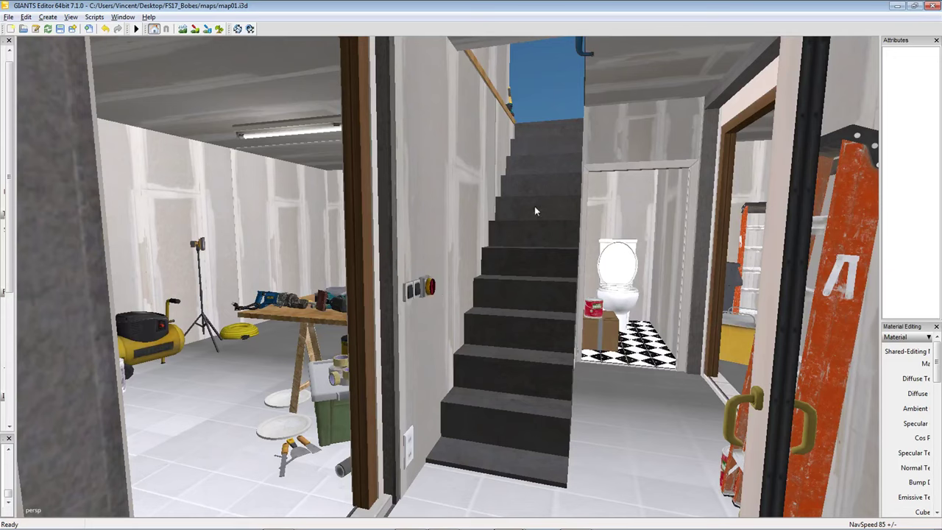
right_click_drag(558, 151, 443, 246)
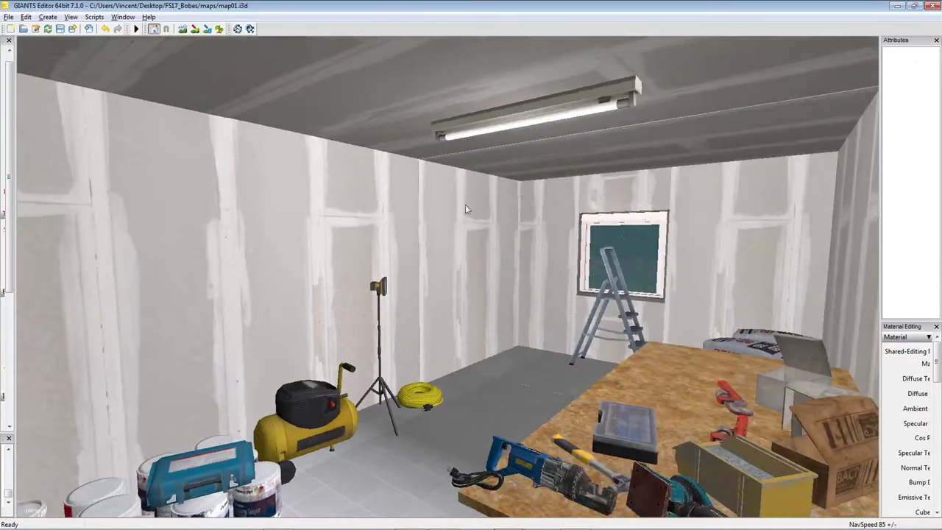
right_click_drag(521, 213, 531, 249)
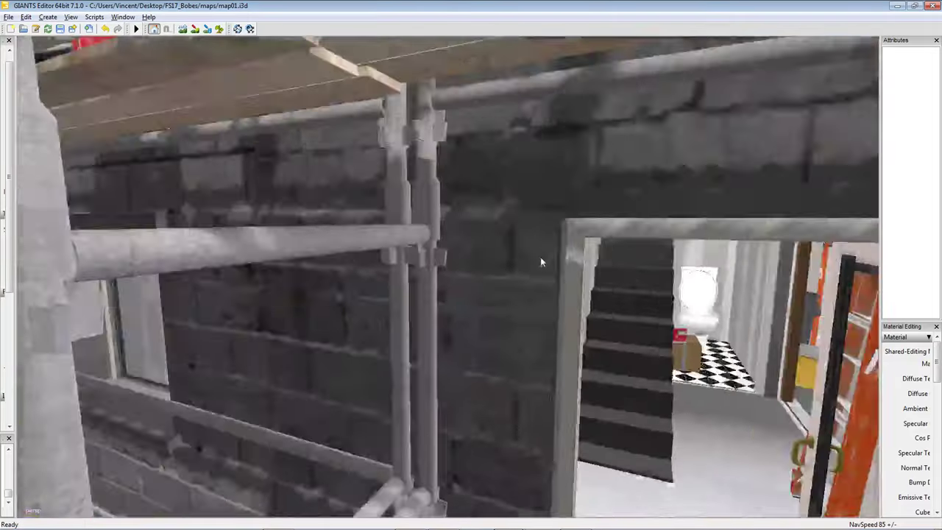
right_click_drag(541, 257, 516, 254)
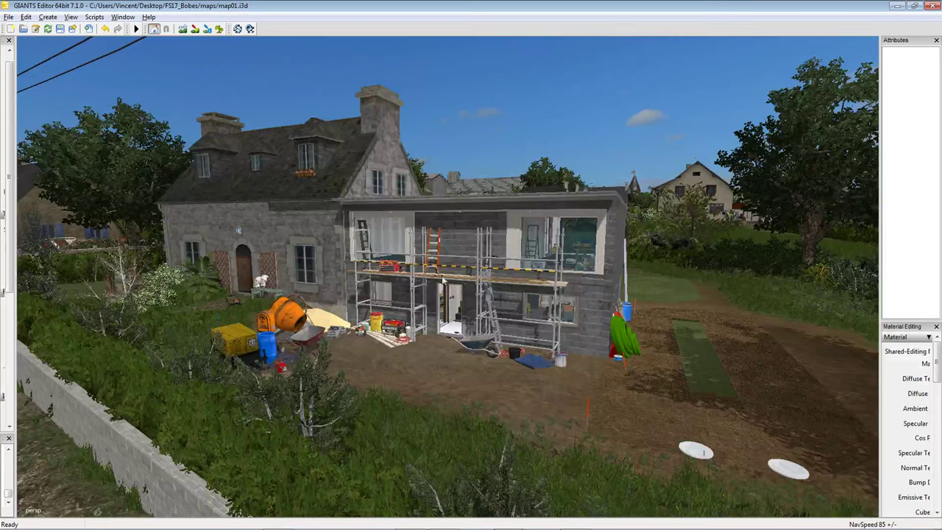
middle_click_drag(515, 254, 301, 243)
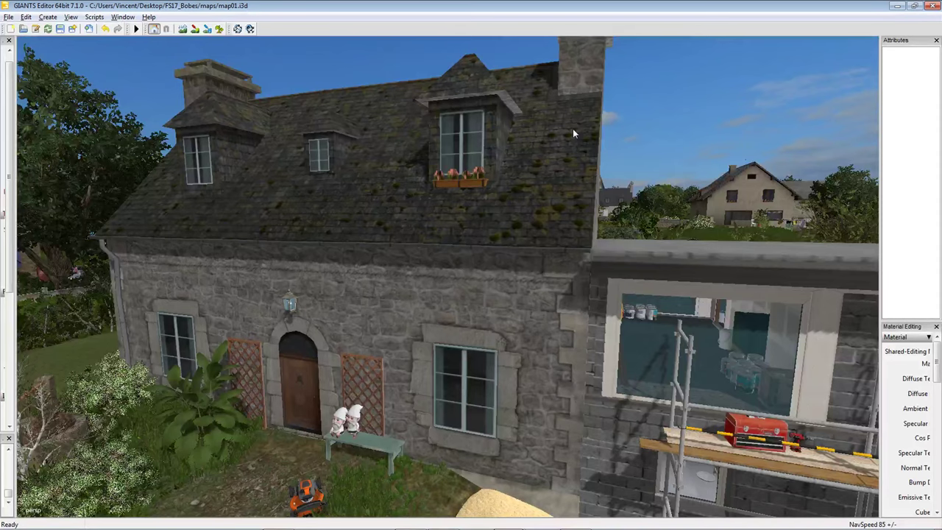
Return to the slate-roofed house on the bare plot beside the road and view it from near and far.
scroll(572, 133, "down", 10)
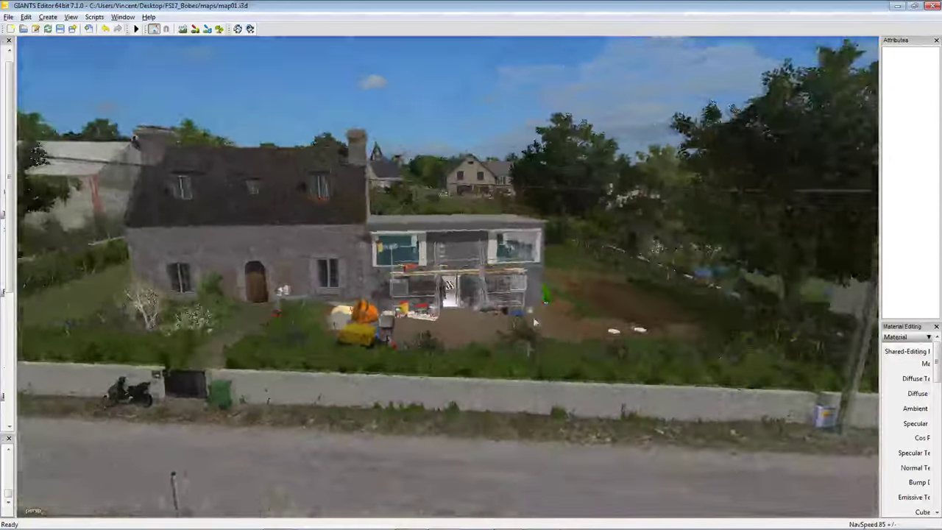
scroll(536, 322, "down", 15)
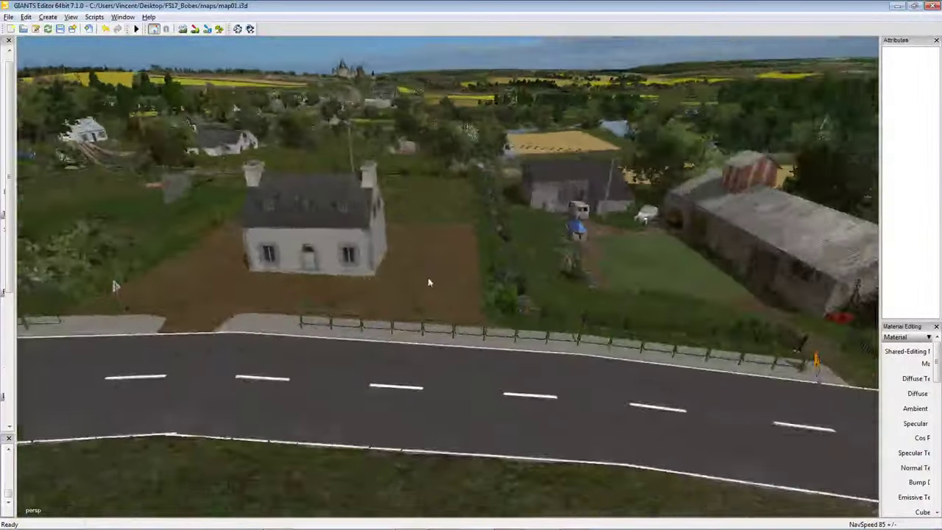
scroll(425, 264, "up", 3)
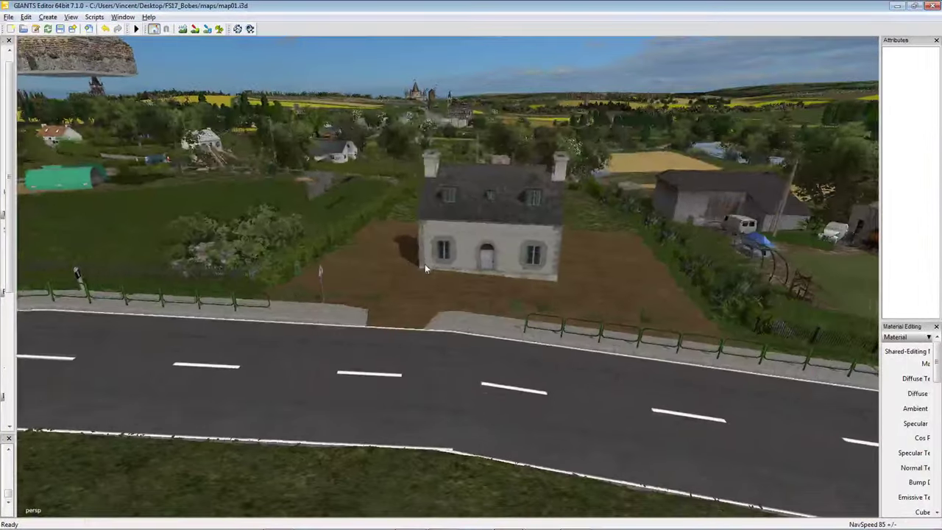
scroll(424, 263, "up", 5)
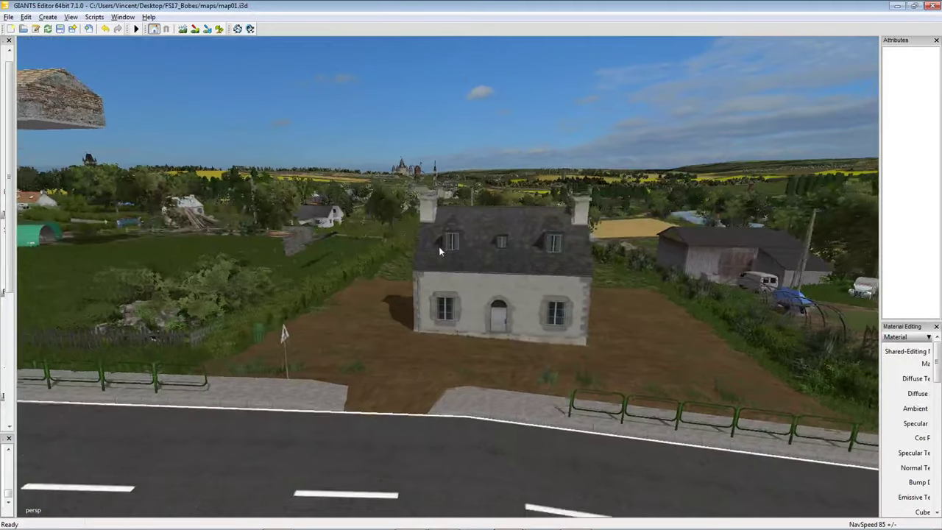
scroll(440, 252, "down", 8)
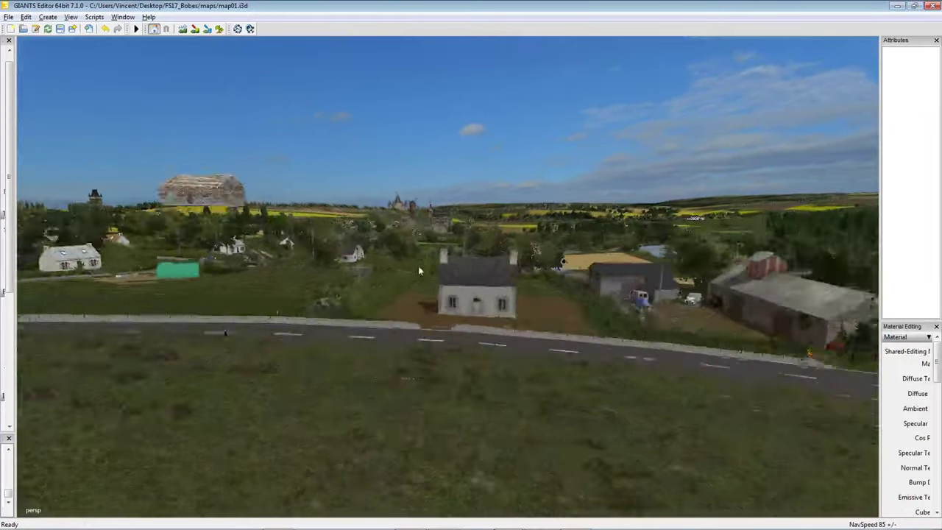
scroll(418, 271, "down", 3)
scroll(420, 269, "up", 6)
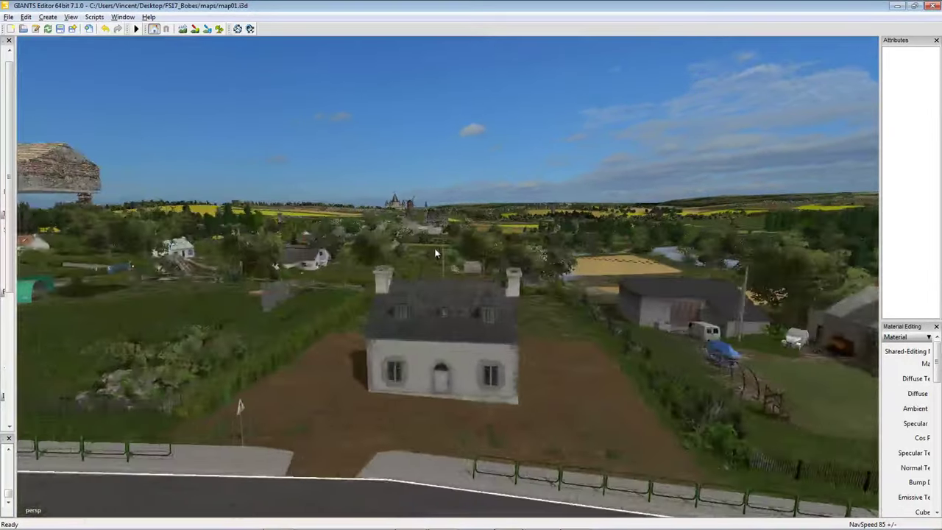
scroll(435, 255, "down", 3)
scroll(434, 268, "up", 4)
scroll(427, 262, "down", 7)
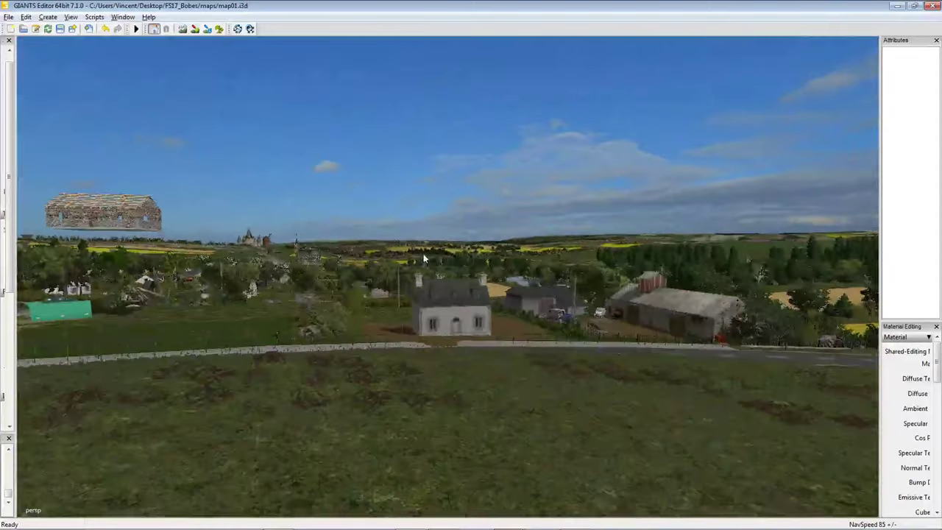
scroll(424, 257, "up", 6)
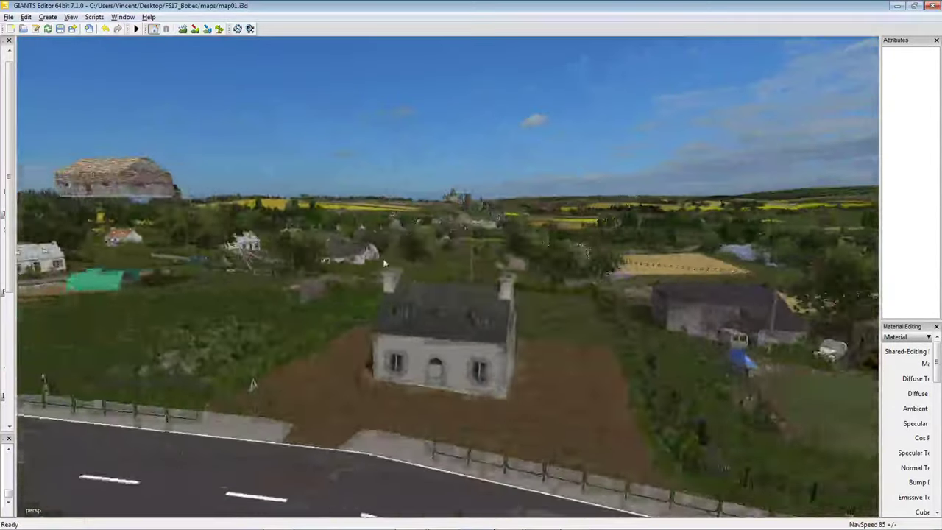
scroll(382, 258, "up", 4)
scroll(410, 245, "down", 3)
Examine the hedged grass field with the utility pole behind the slate-roofed house.
scroll(414, 243, "up", 5)
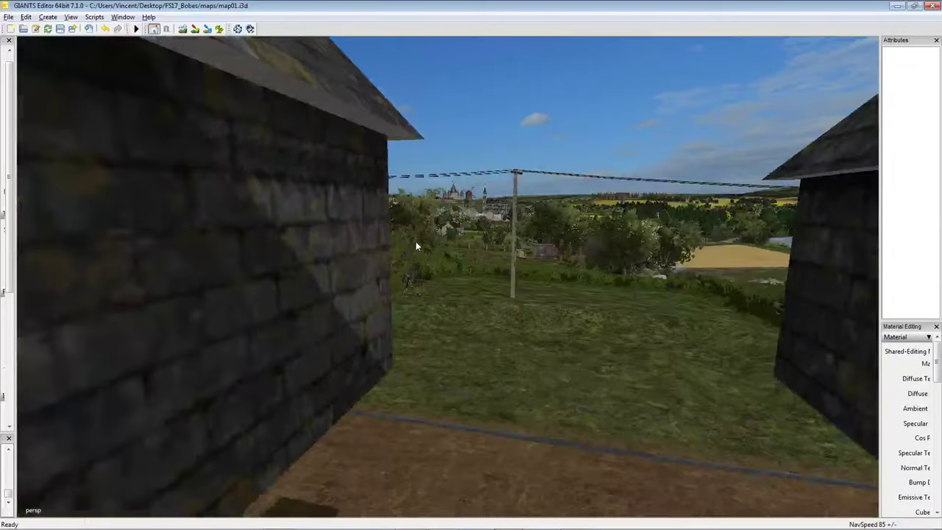
scroll(416, 246, "up", 3)
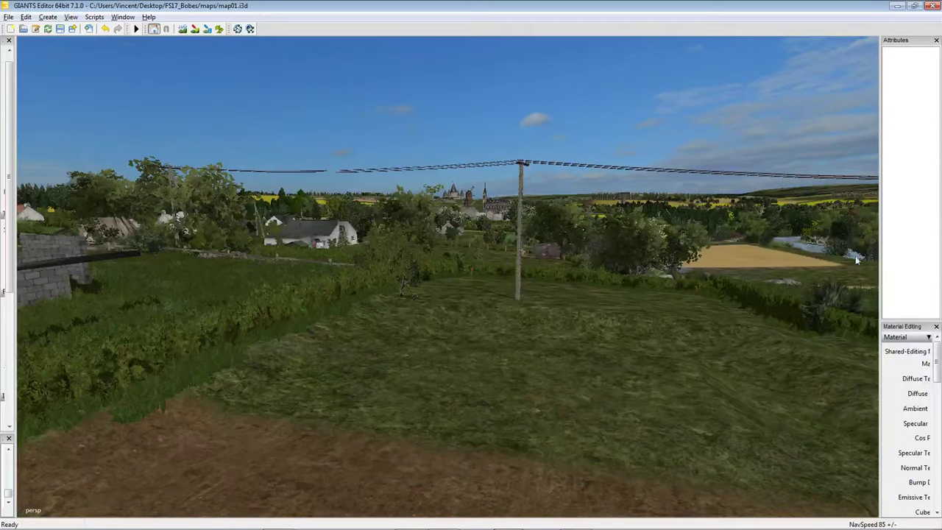
right_click_drag(856, 258, 559, 252)
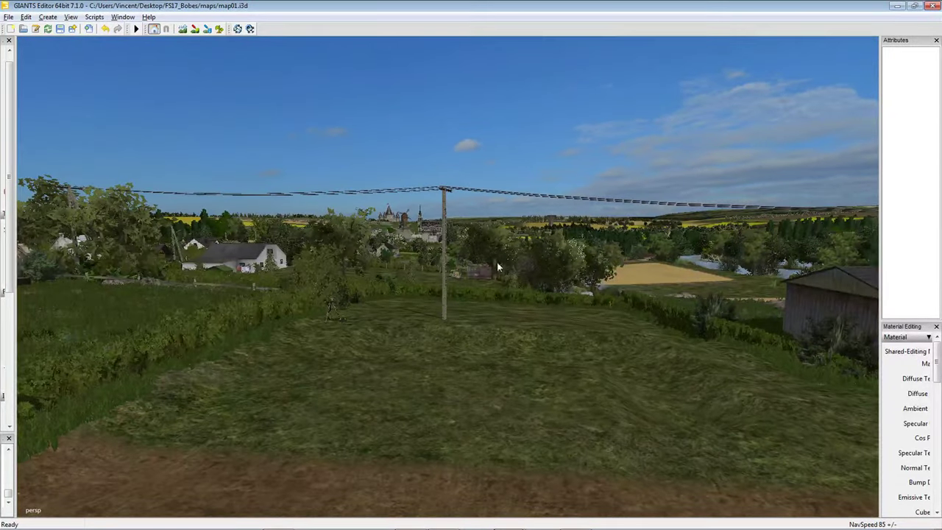
scroll(518, 247, "down", 5)
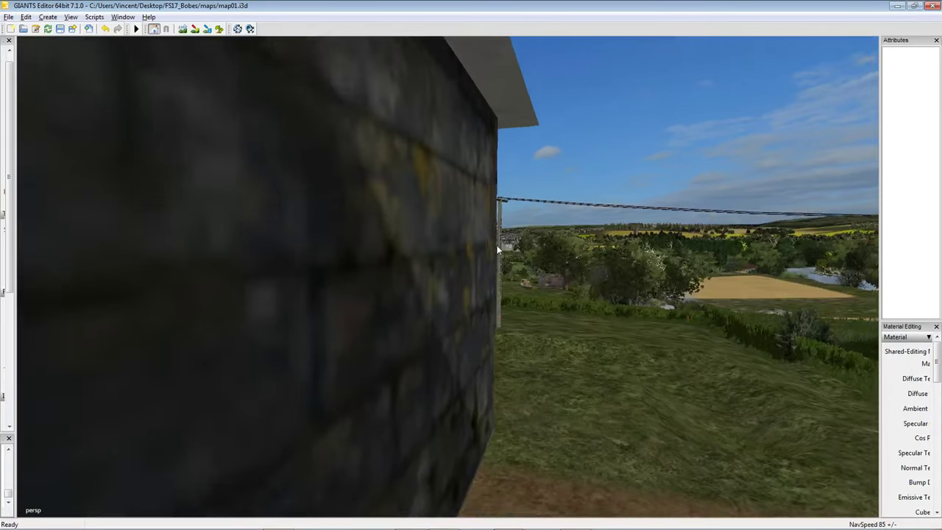
scroll(497, 245, "up", 5)
middle_click_drag(498, 243, 533, 286)
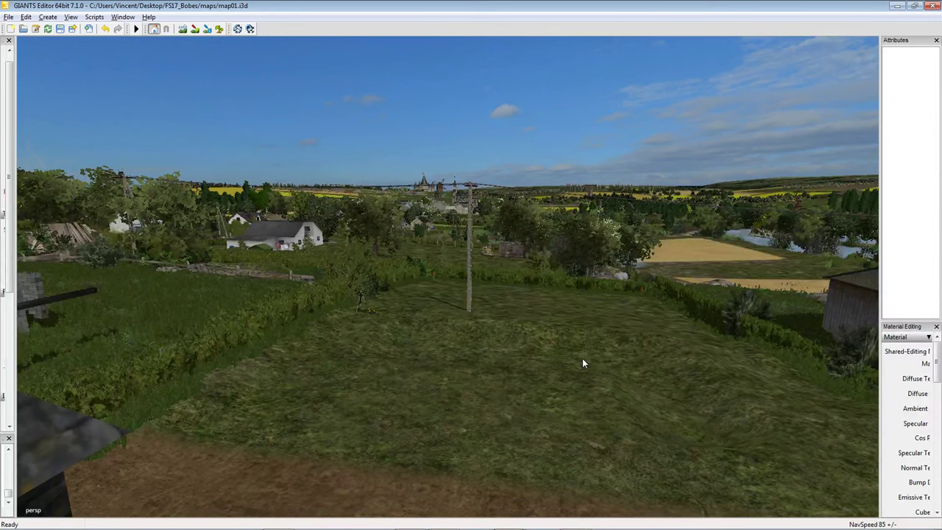
Survey the hamlet with its pond, barn and green tunnels from above, then the road junction by the standing stones.
middle_click_drag(610, 358, 556, 398)
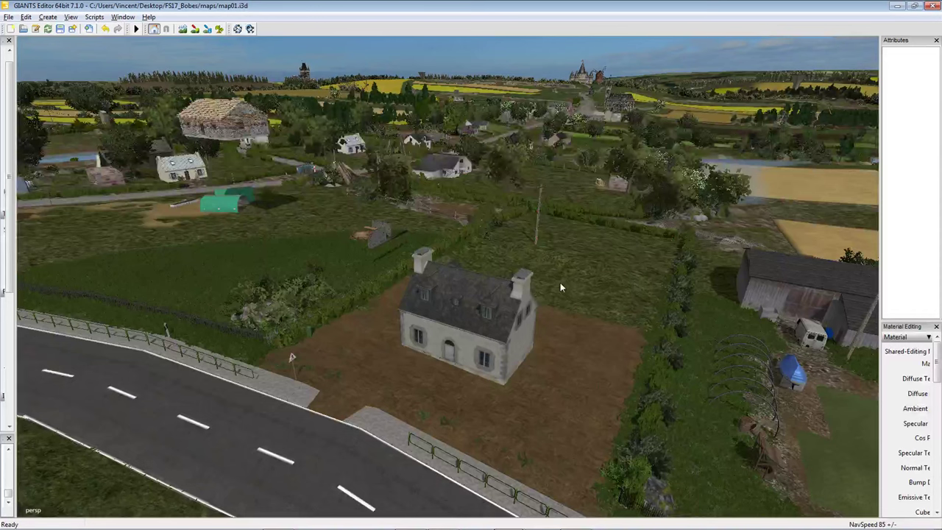
middle_click_drag(483, 306, 524, 313)
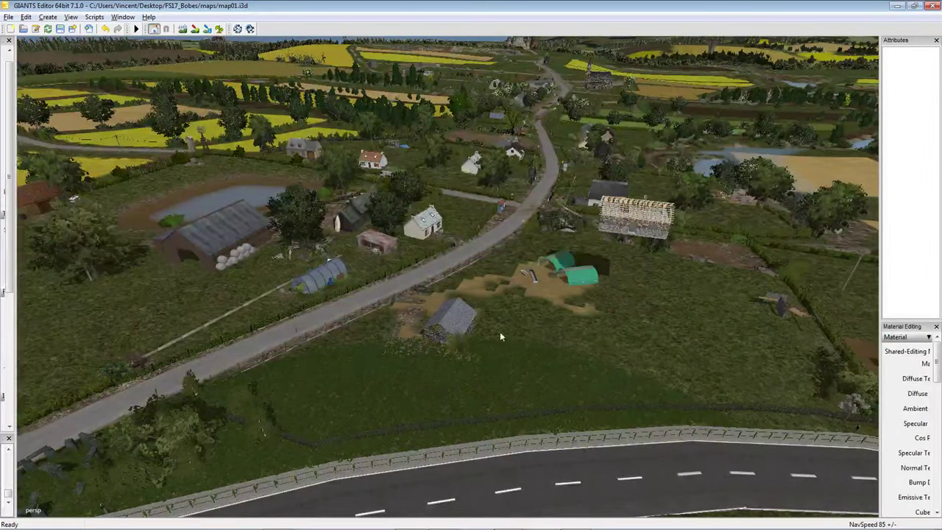
middle_click_drag(500, 337, 373, 357)
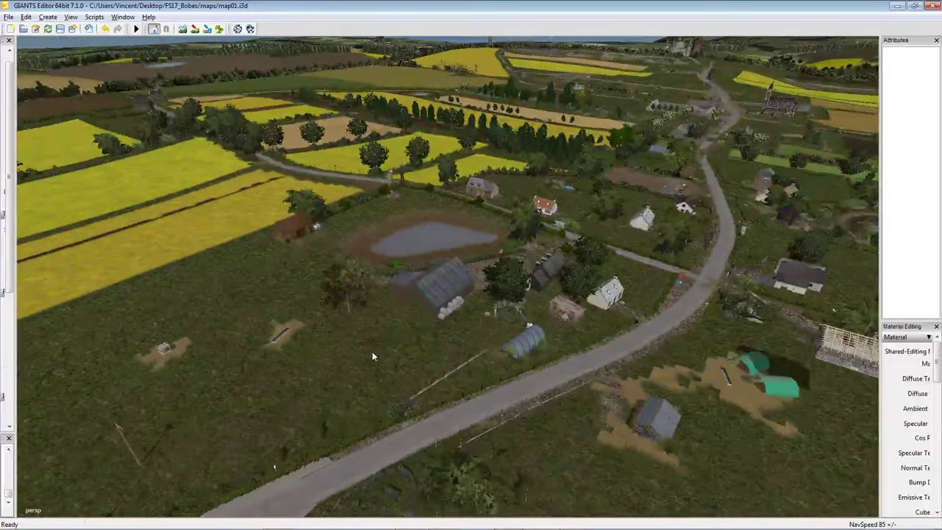
middle_click_drag(513, 400, 486, 368)
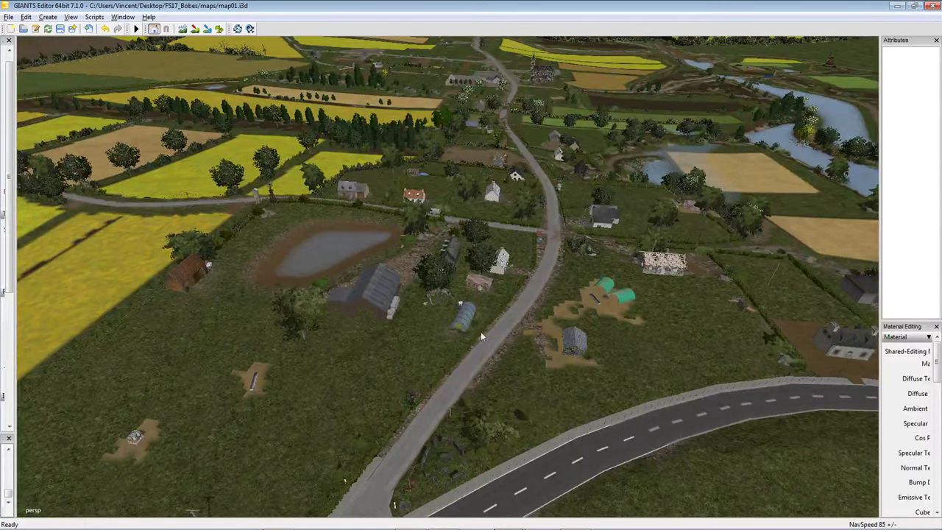
middle_click_drag(468, 338, 326, 280)
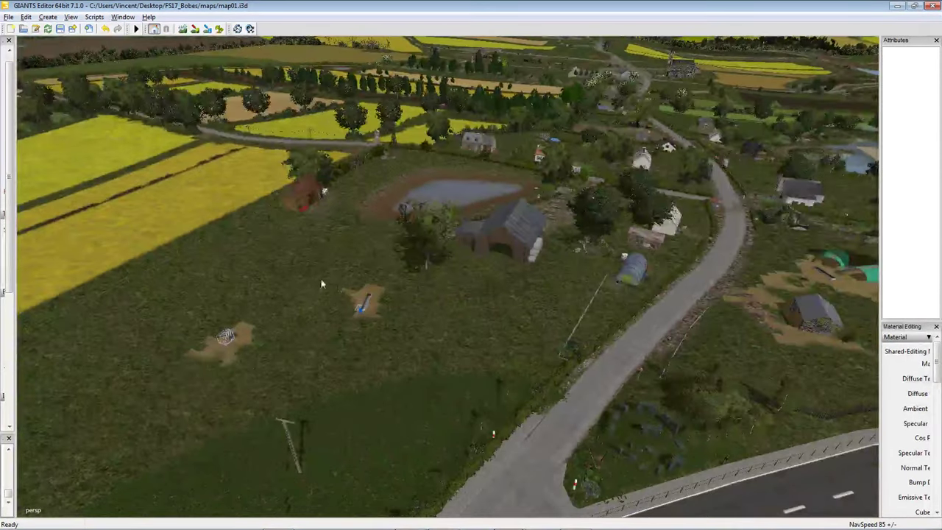
middle_click_drag(464, 278, 450, 208)
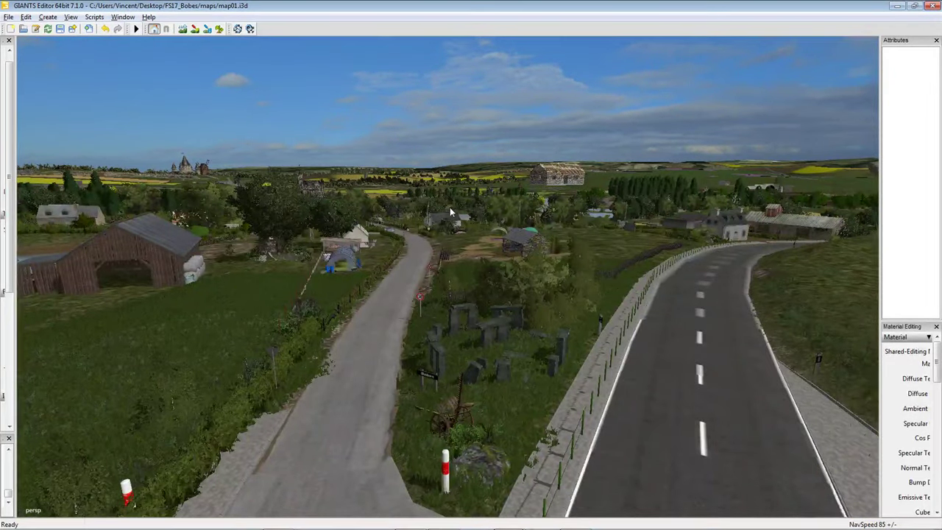
Return to the slate-roofed house on the bare plot and view it together with the neighbouring meadow and road.
scroll(483, 262, "up", 10)
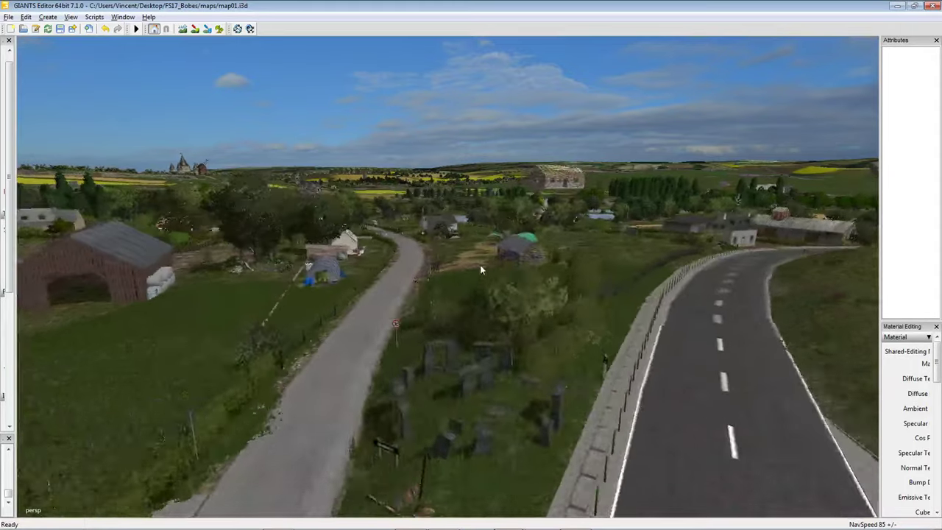
scroll(481, 264, "up", 10)
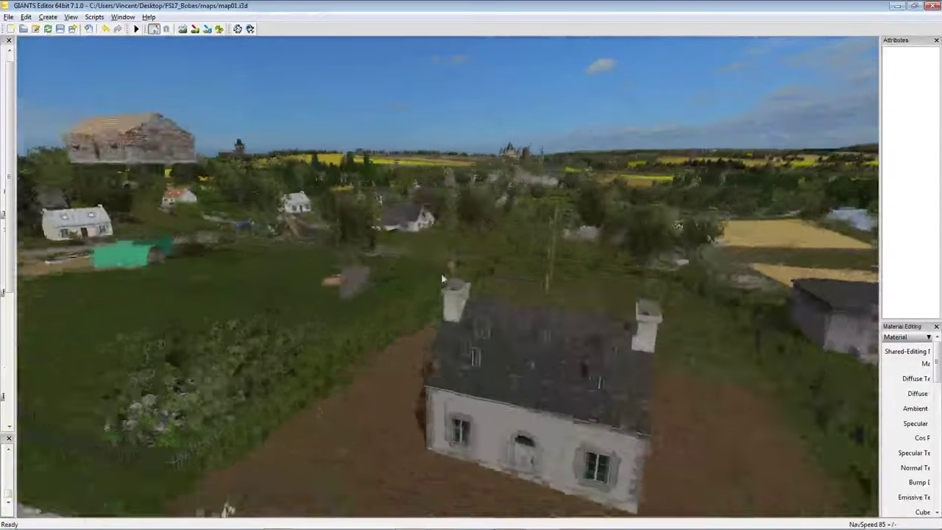
right_click_drag(443, 279, 478, 301)
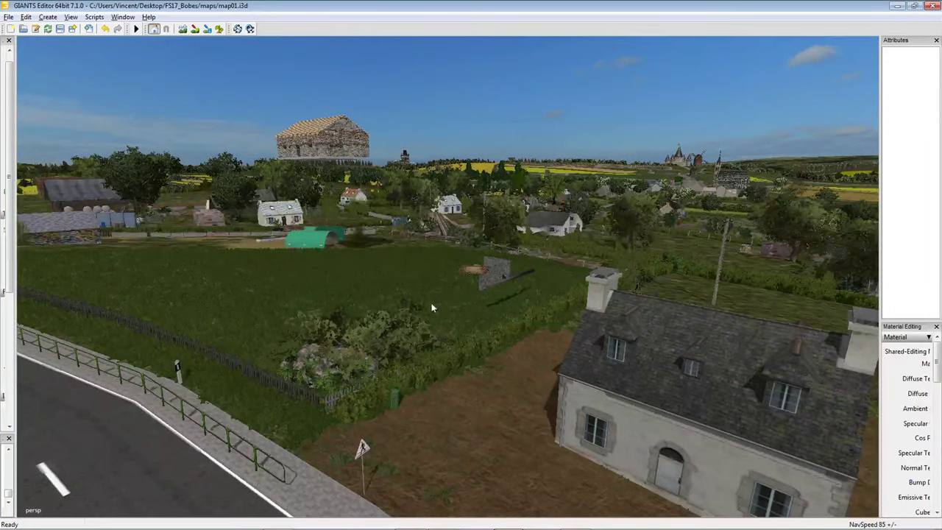
right_click_drag(501, 322, 475, 315)
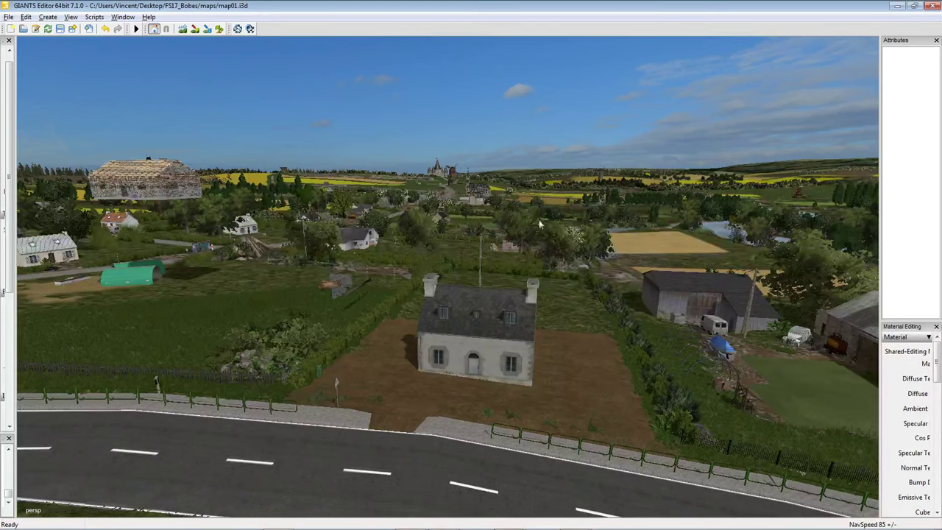
Examine the open grassland, the crop fields and the wooded river valley, and return to the front of the slate-roofed house.
right_click_drag(480, 266, 551, 275)
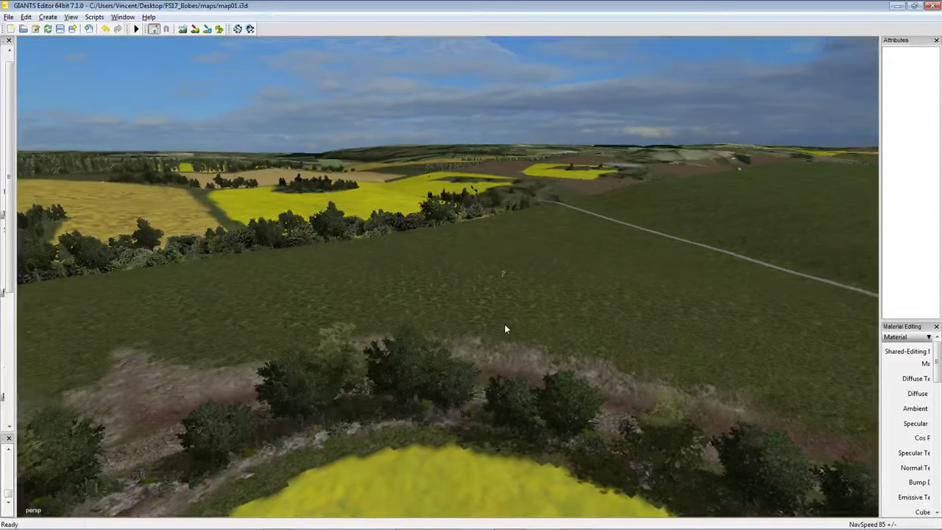
right_click_drag(505, 328, 525, 296)
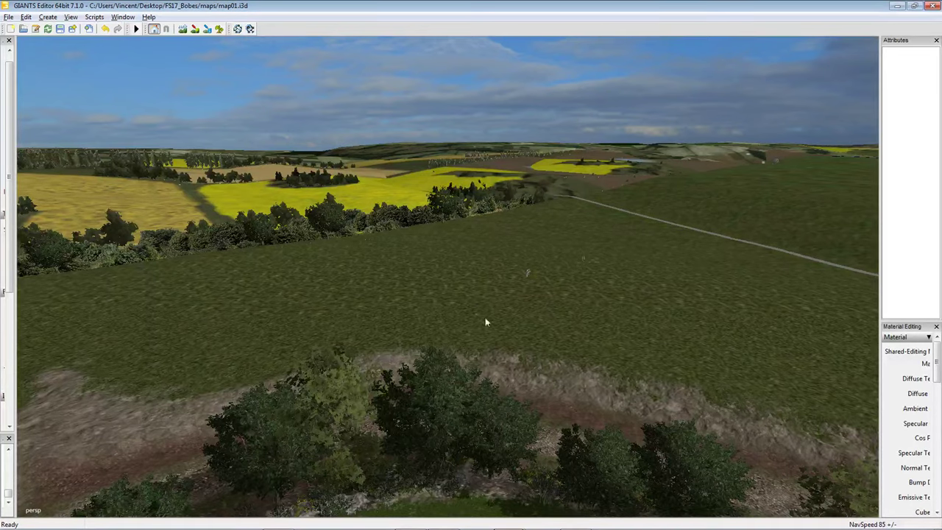
scroll(485, 322, "down", 5)
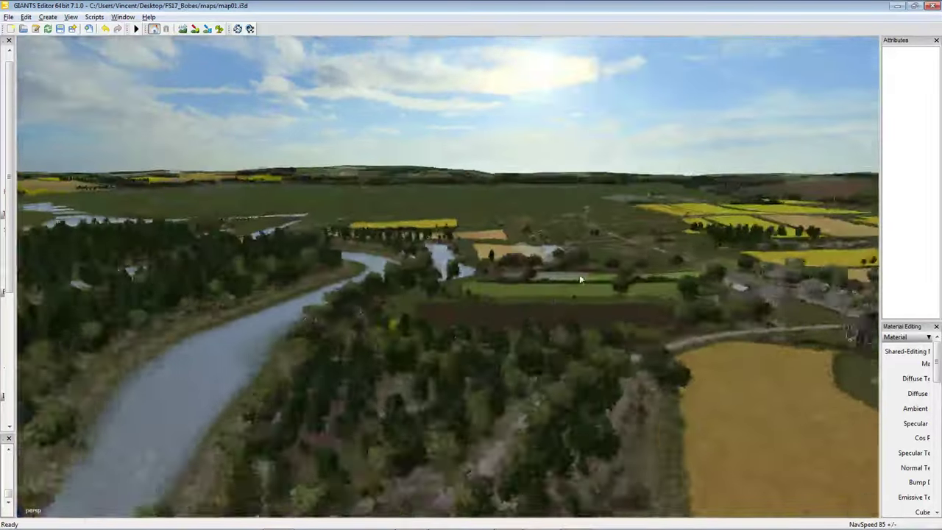
right_click_drag(580, 280, 357, 309)
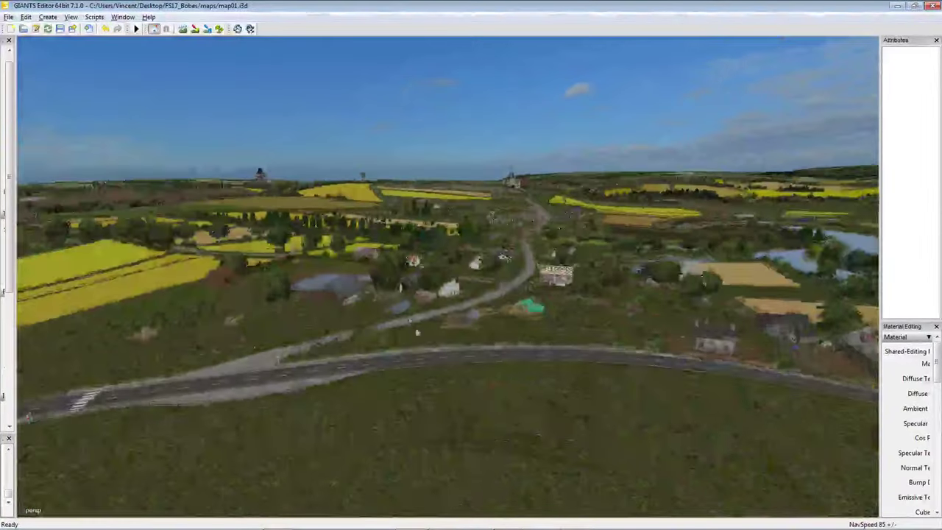
scroll(442, 309, "down", 15)
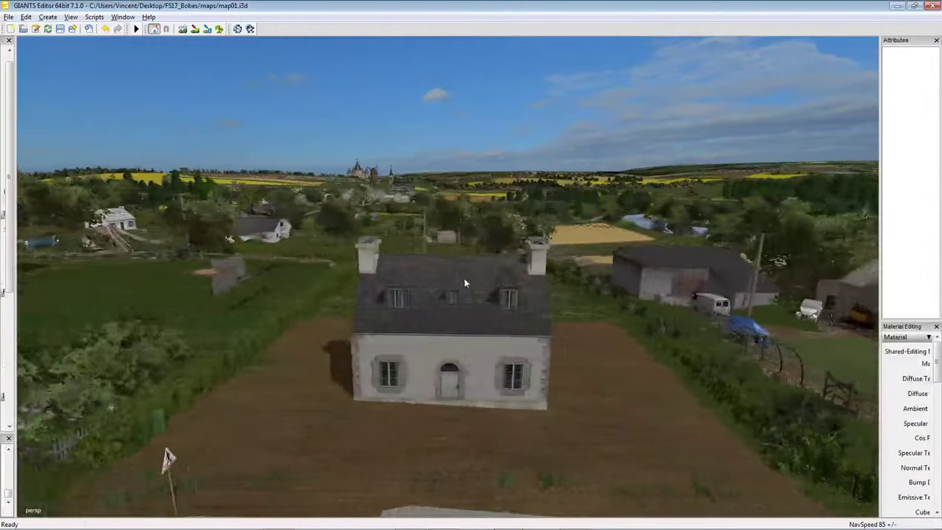
right_click_drag(462, 283, 440, 280)
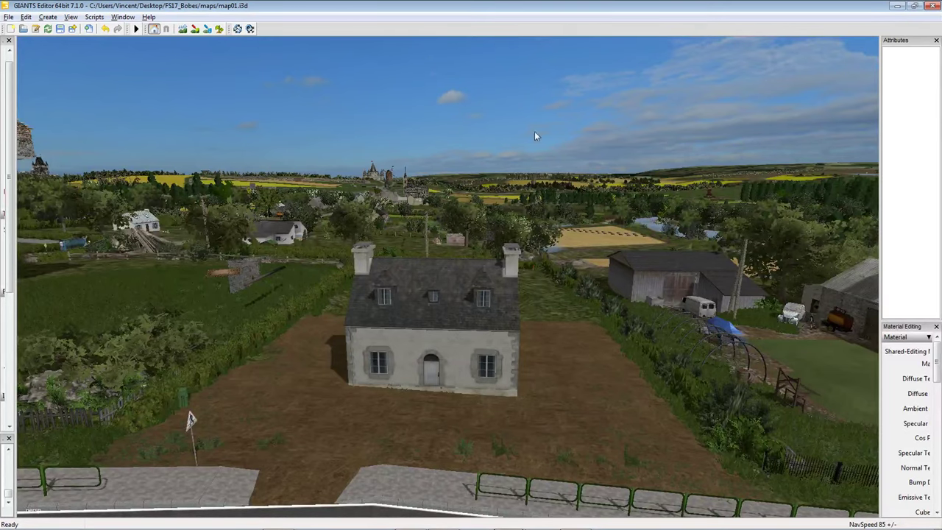
Survey the yellow and tan crop fields and the hills beyond the large green meadow from above.
right_click_drag(534, 131, 564, 243)
right_click_drag(487, 227, 457, 257)
right_click_drag(301, 226, 362, 273)
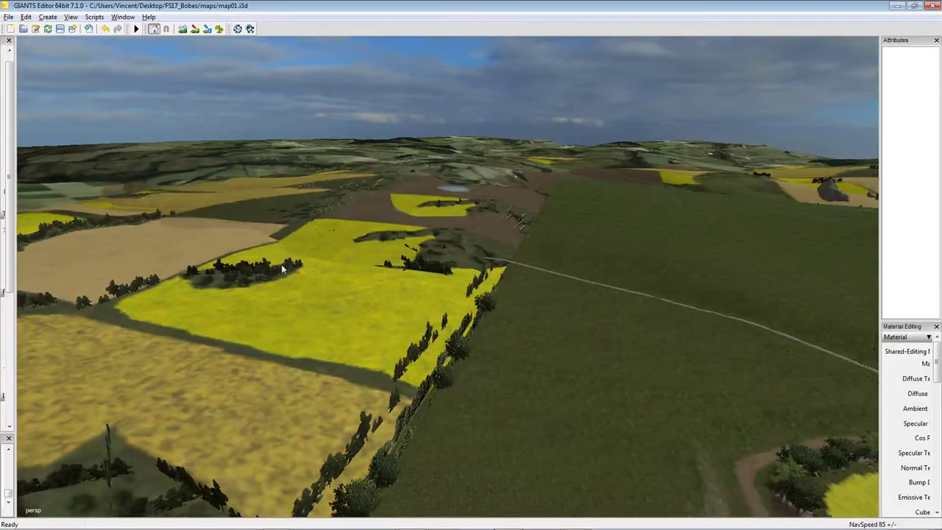
right_click_drag(281, 265, 363, 306)
Select the distant landscape mesh beyond the village, inspect its wireframe from below terrain level, and clear the selection.
left_click(514, 254)
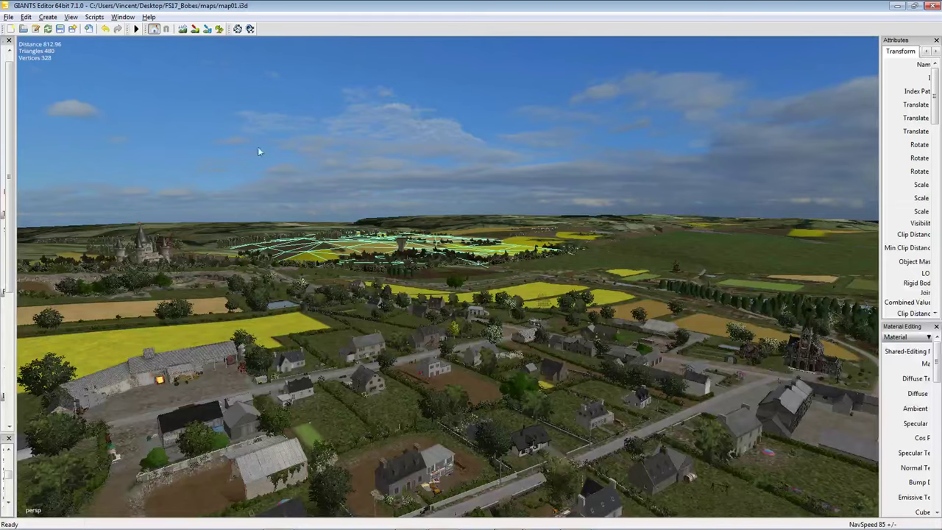
scroll(404, 177, "up", 10)
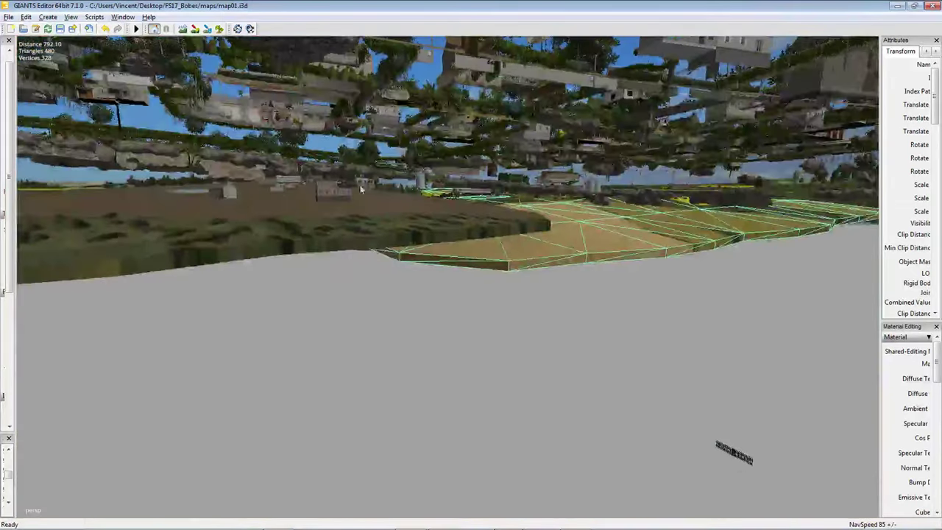
left_click(430, 332)
right_click_drag(458, 246, 358, 257)
Examine the quarry with its conveyor plant and the nearby castle, and return to the slate-roofed house on the bare plot.
key("w")
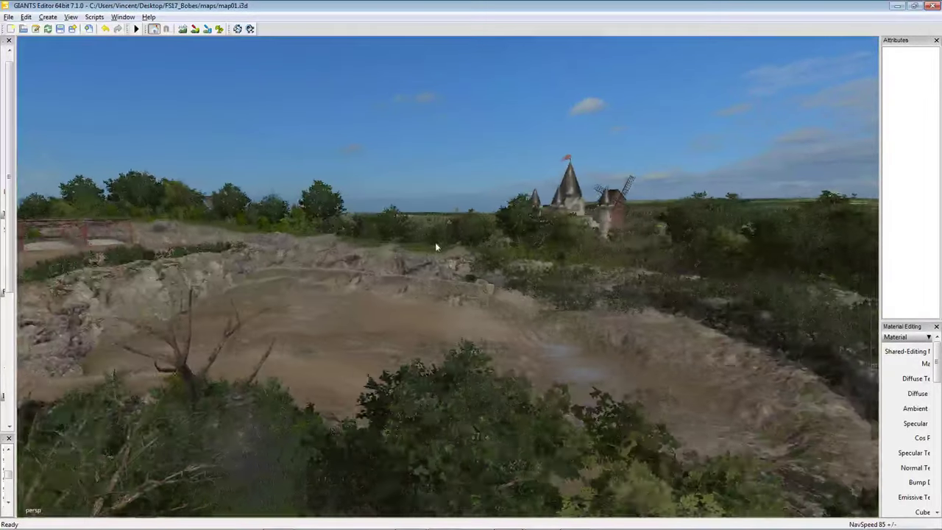
key("s")
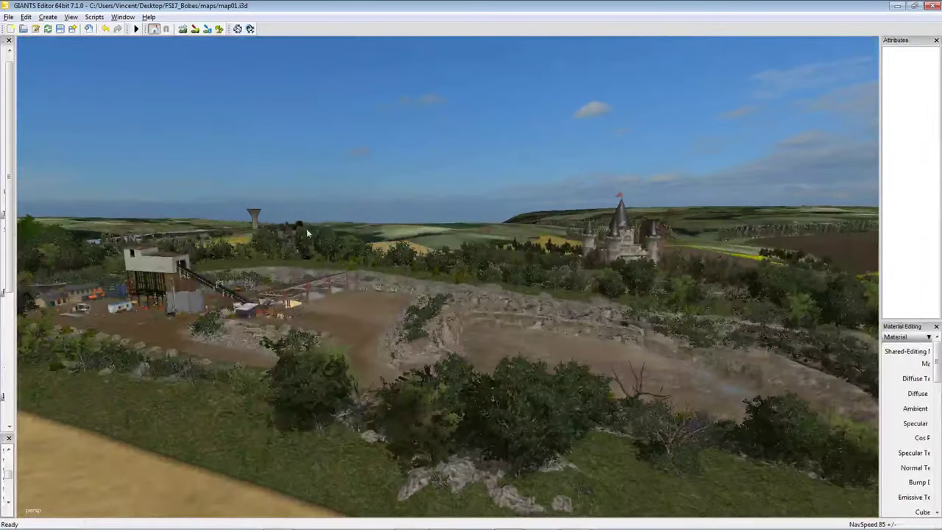
key("s")
key("s")
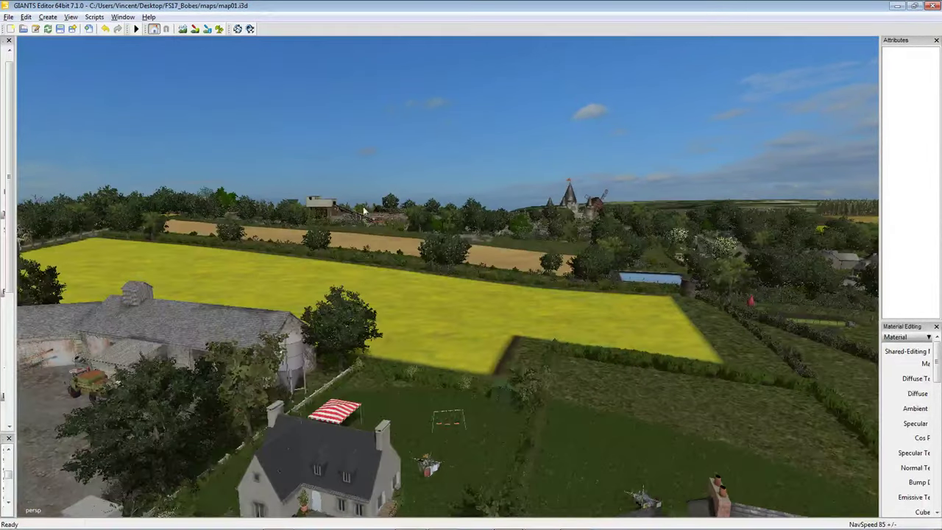
right_click_drag(552, 277, 654, 361)
key("w")
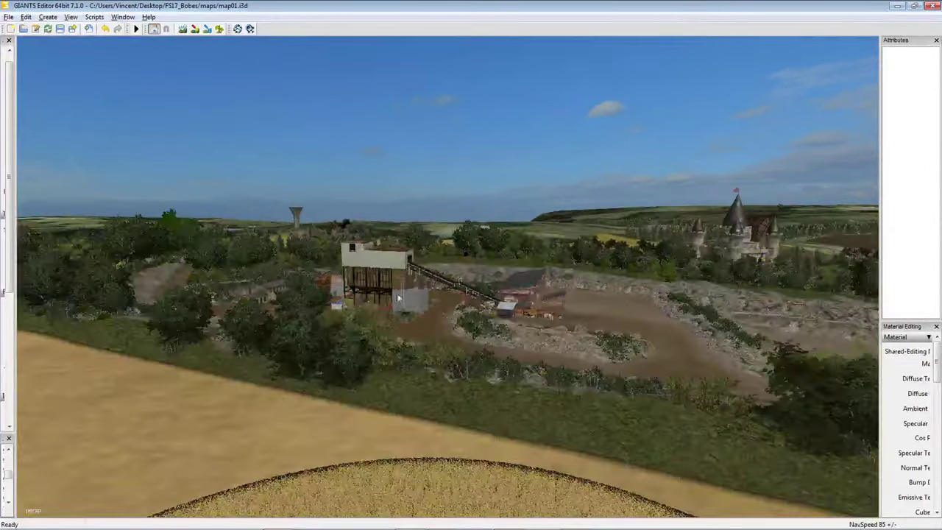
right_click_drag(618, 282, 366, 275)
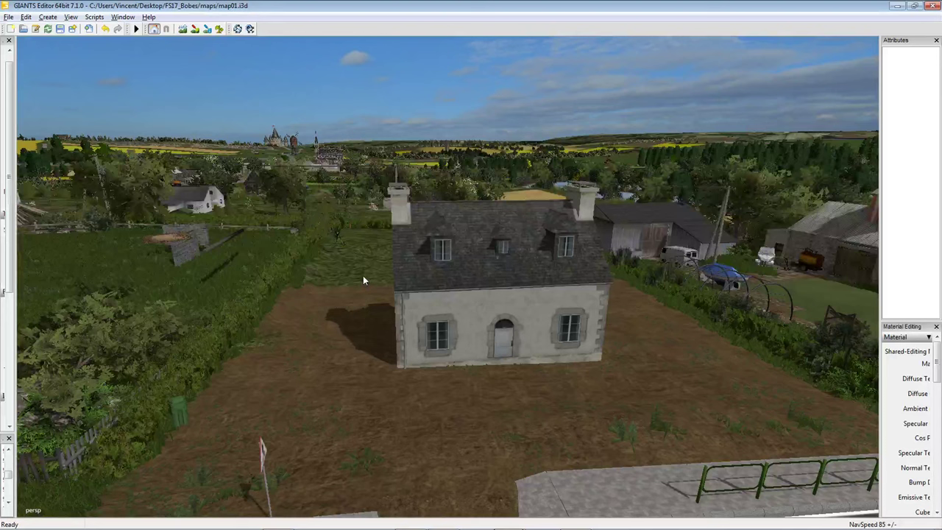
Set the Bobes map aside, look over the raised house on the Rohan map, and close the Rohan editor window.
left_click(896, 8)
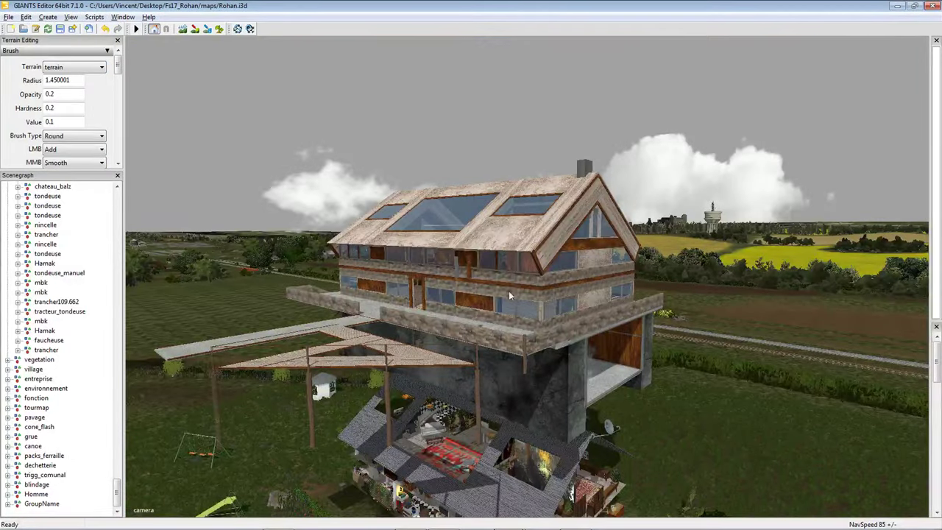
right_click_drag(526, 284, 479, 270)
left_click(933, 6)
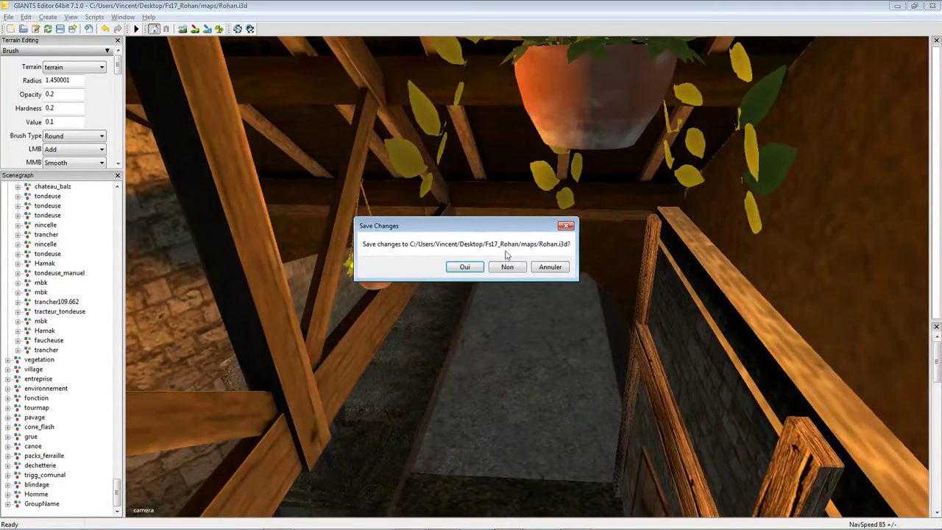
left_click(467, 266)
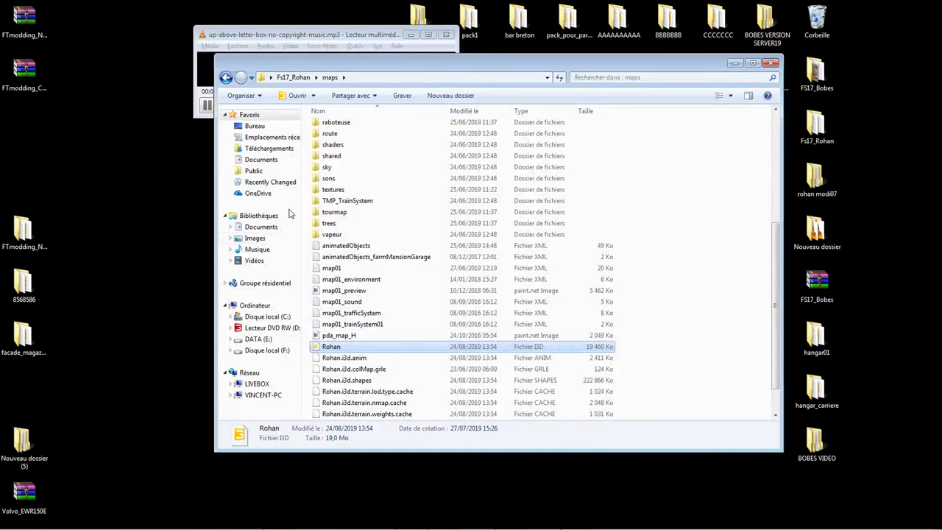
left_click(270, 230)
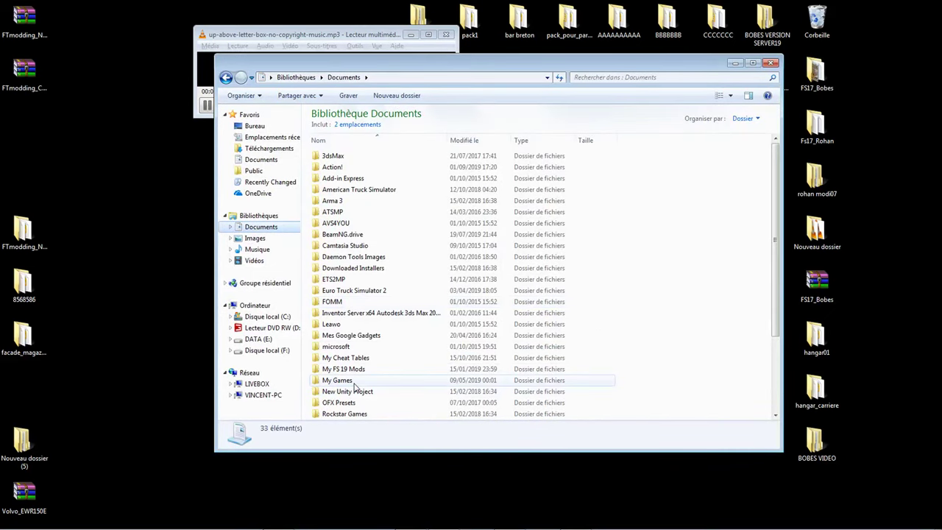
double_click(342, 380)
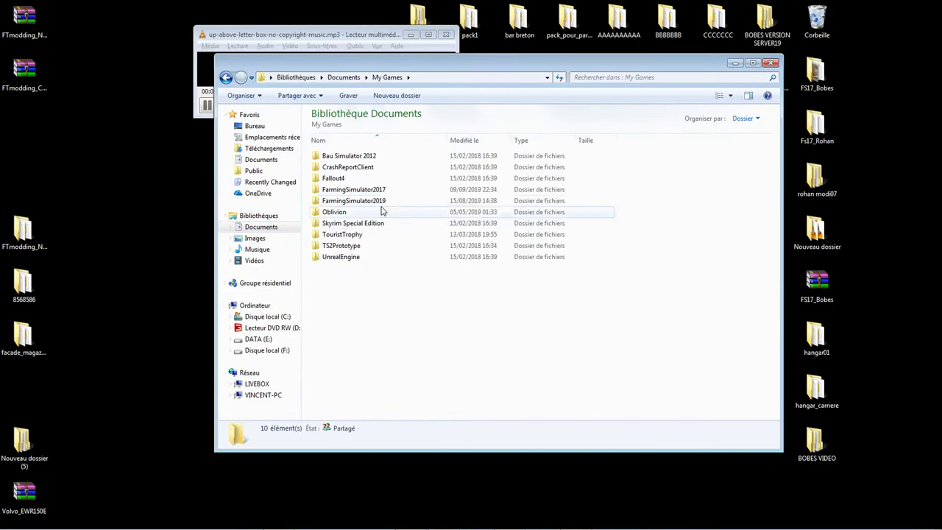
left_click(282, 318)
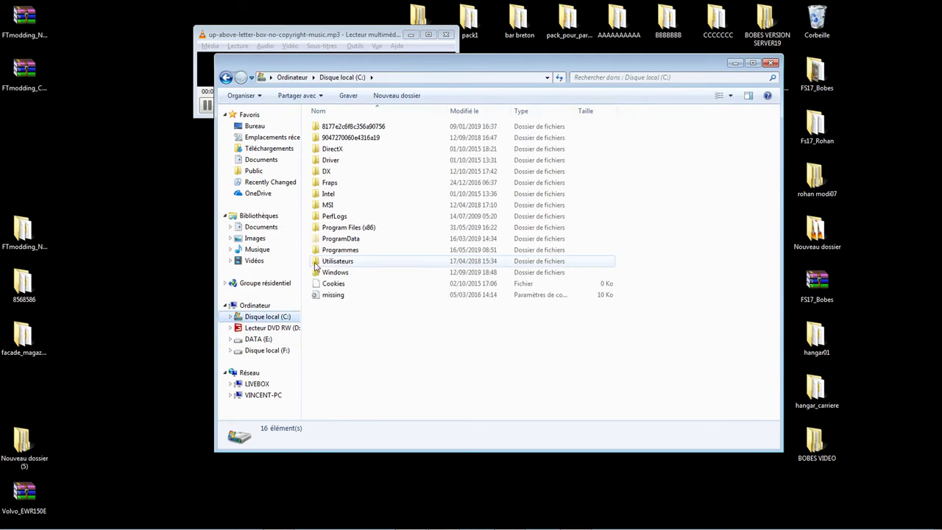
Open the Rohan i3d map from the maps folder of Fs17_Rohan, in FS MODDING_MAP/FS17 MAP EN COURS DE DEV on drive F:.
left_click(277, 352)
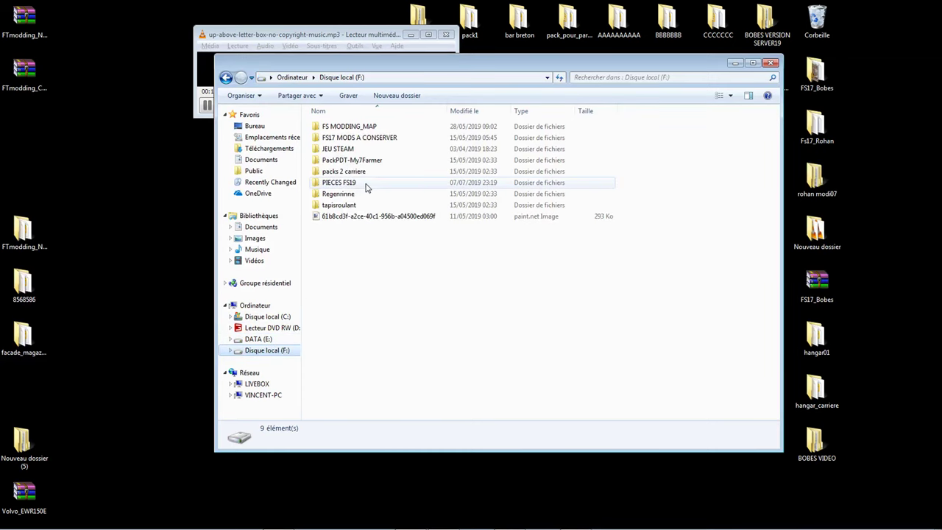
left_click(379, 129)
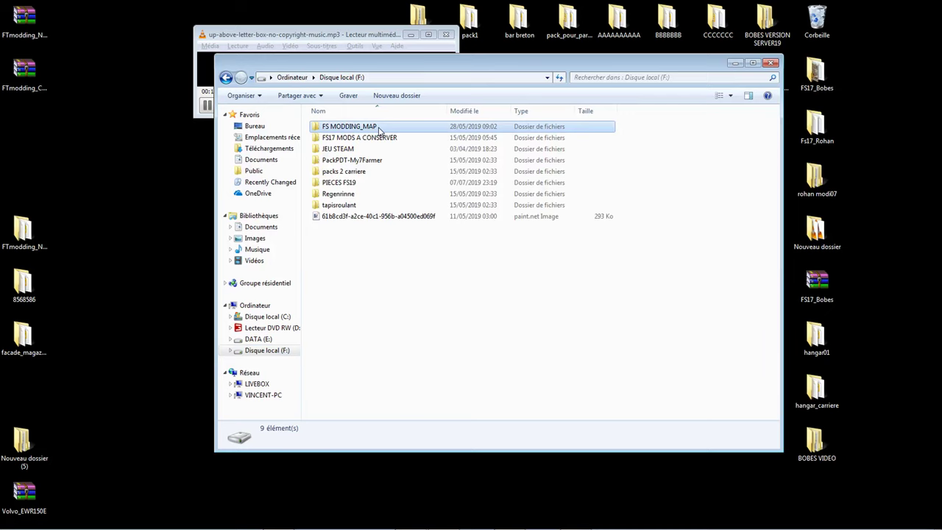
double_click(379, 128)
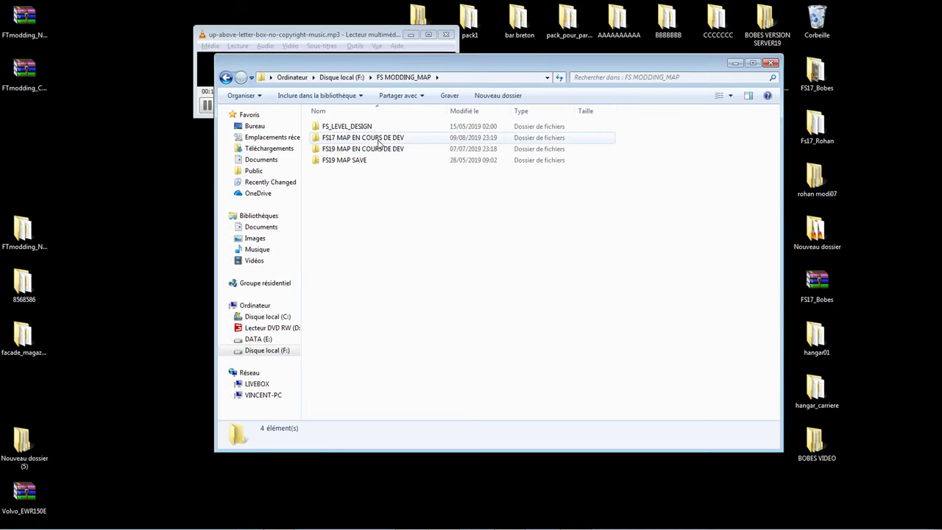
double_click(379, 139)
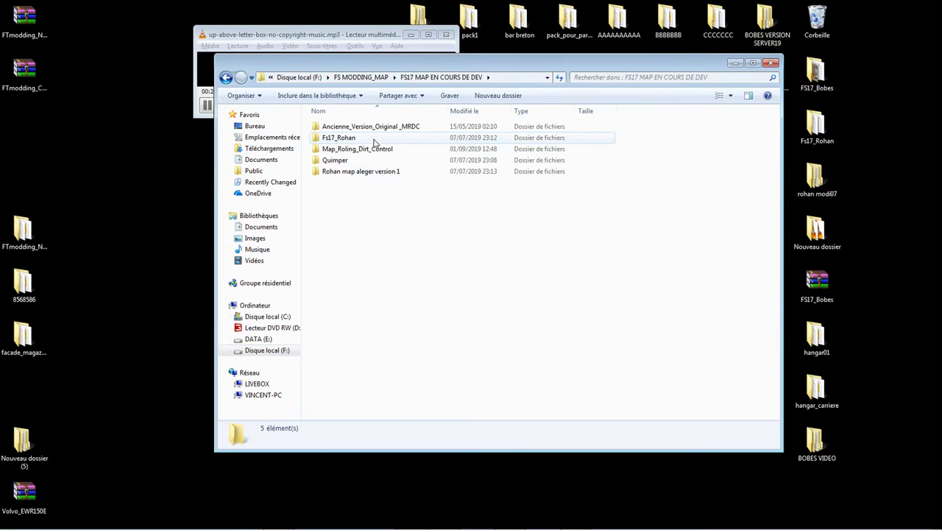
double_click(375, 139)
left_click(365, 139)
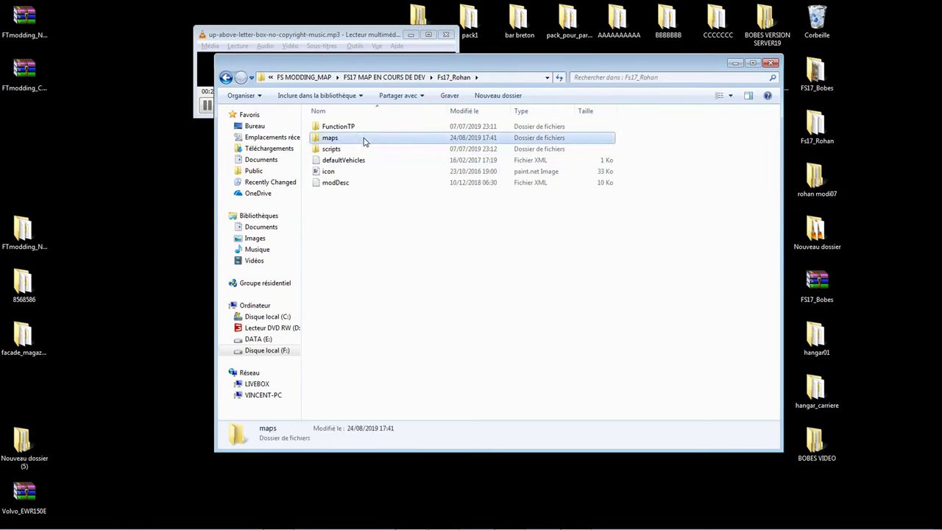
double_click(365, 139)
scroll(390, 250, "down", 6)
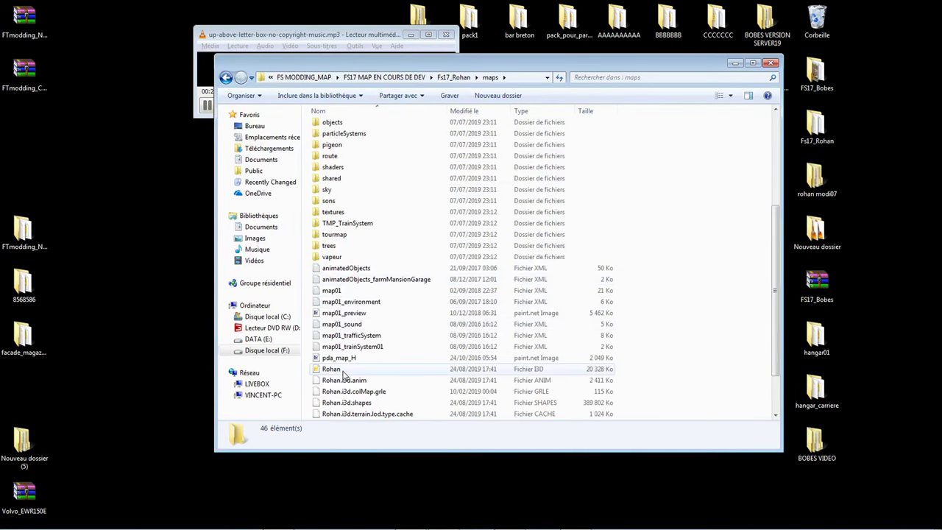
double_click(343, 371)
left_click(460, 335)
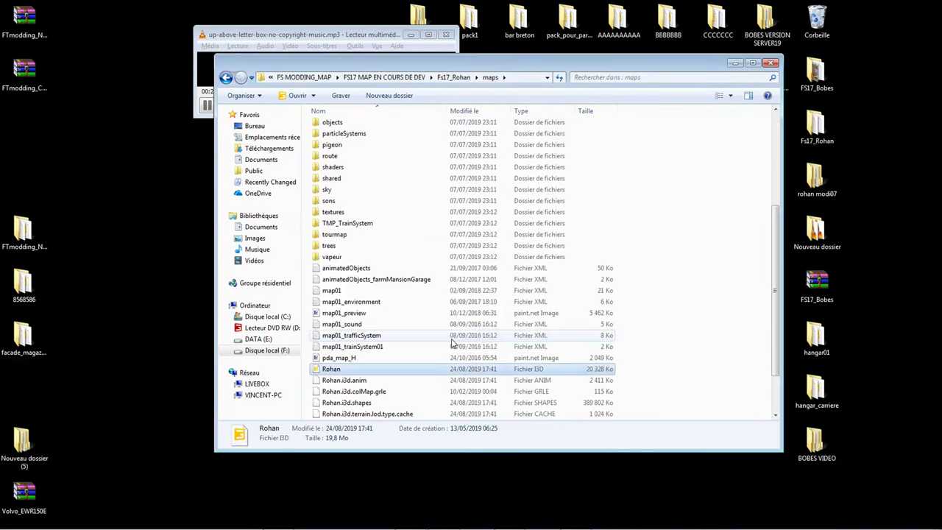
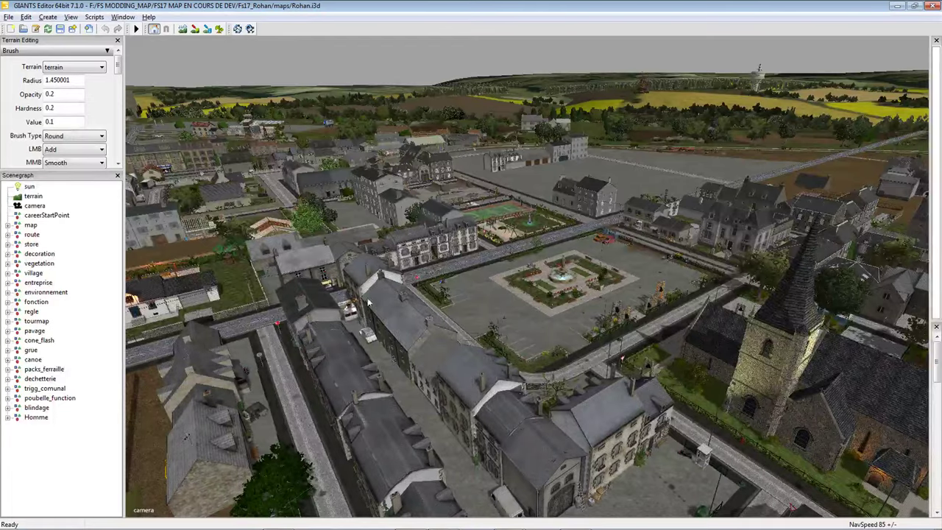
Survey the town square, church and surrounding streets from above, then approach the courtyard building with the round stone tower.
right_click_drag(438, 254, 460, 291)
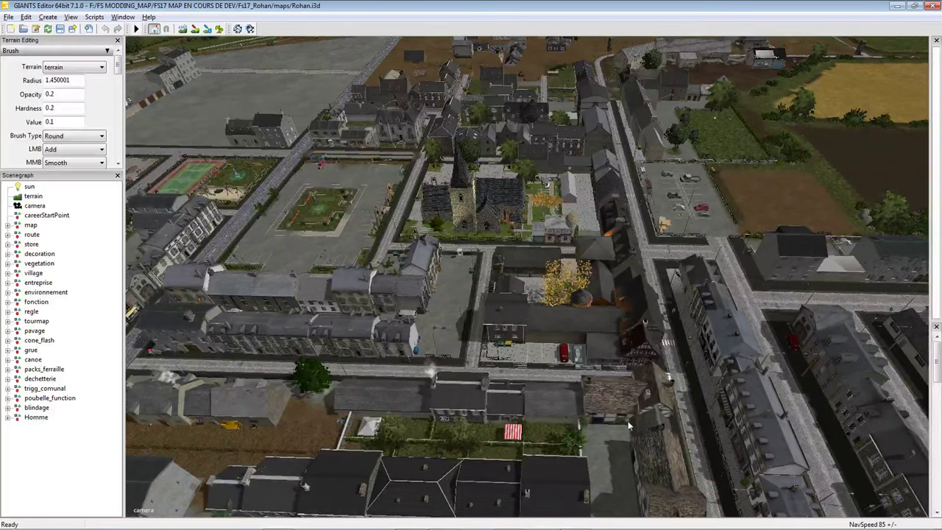
scroll(436, 407, "up", 10)
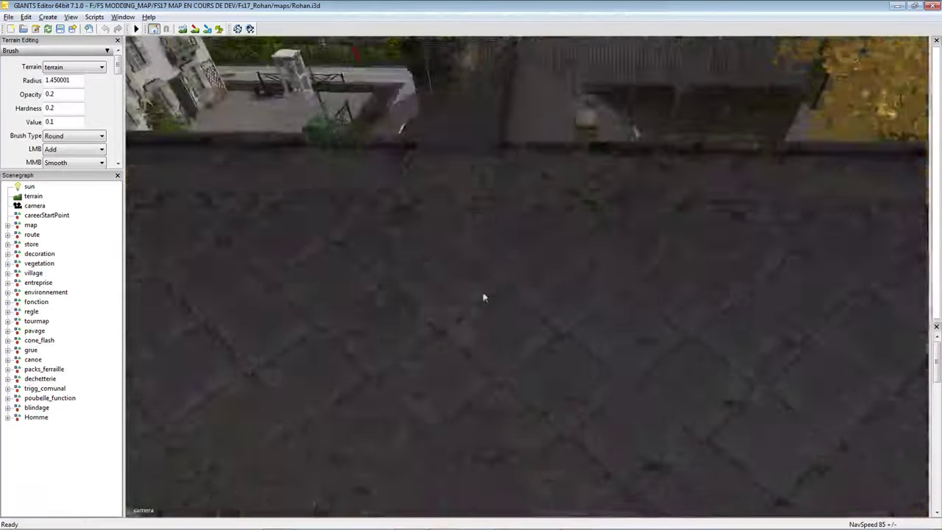
right_click_drag(484, 296, 381, 288)
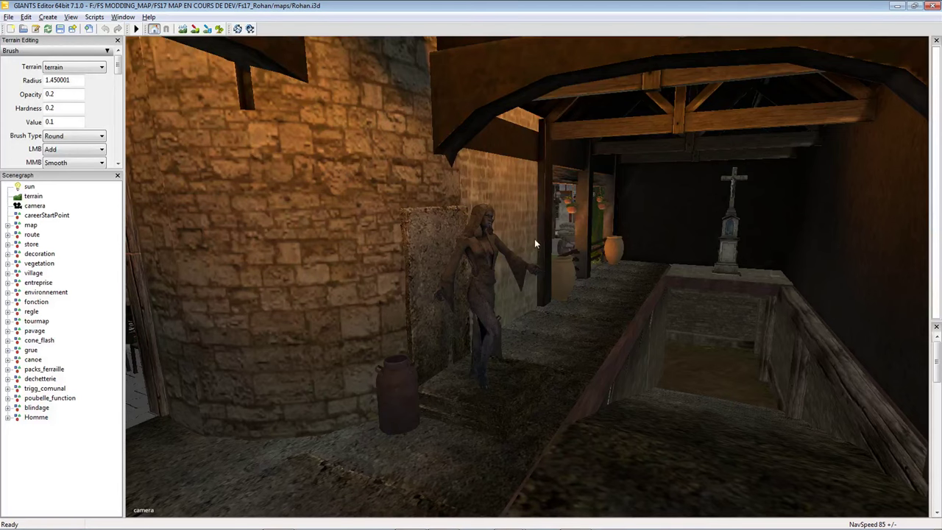
Inspect the sunken ramp beside the statue and follow it down through the stone cellar to the overgrown underground chamber.
scroll(535, 245, "down", 10)
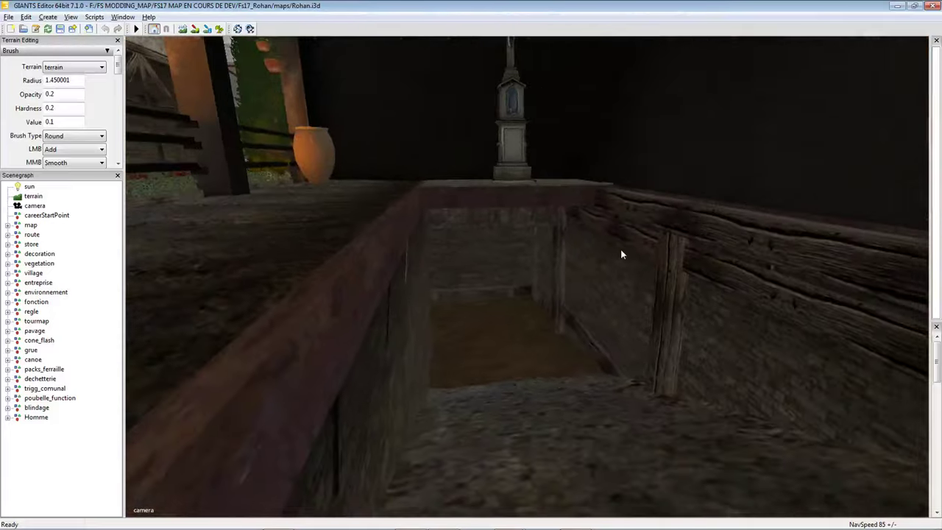
scroll(621, 255, "down", 5)
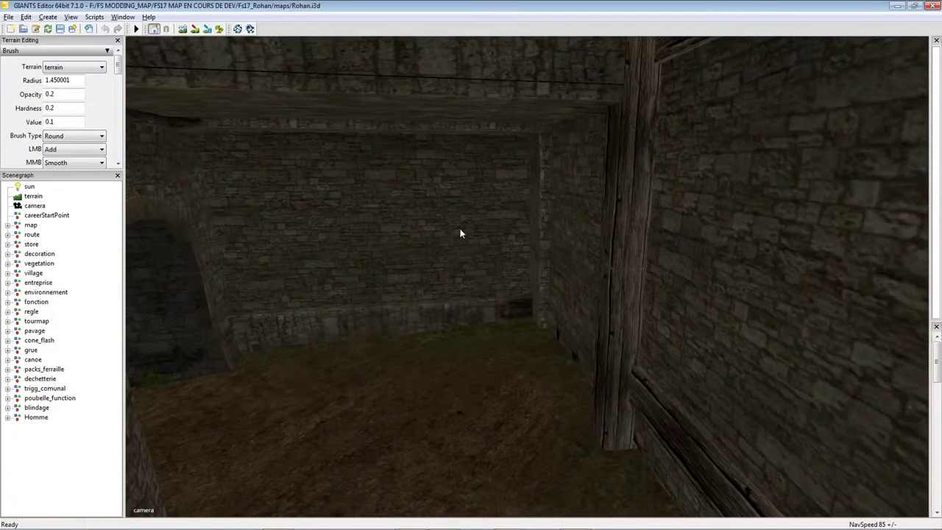
scroll(464, 238, "down", 8)
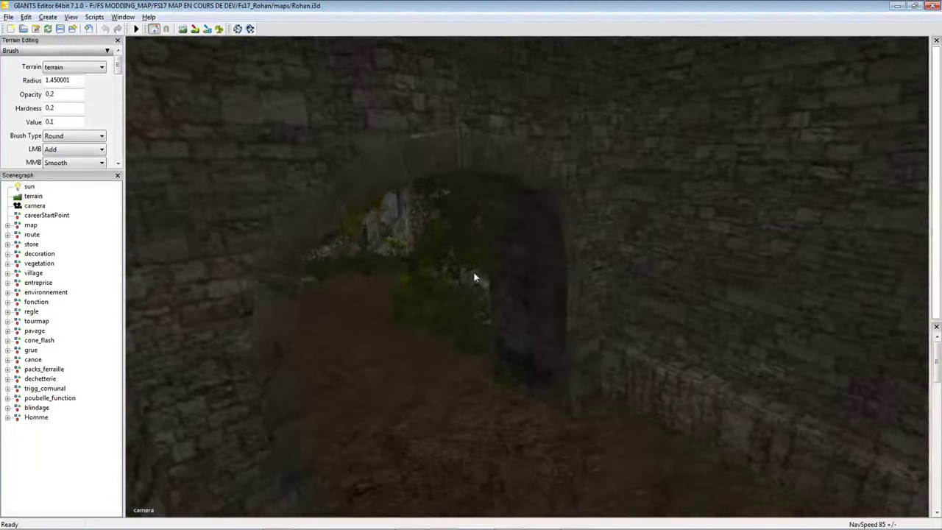
scroll(438, 265, "down", 8)
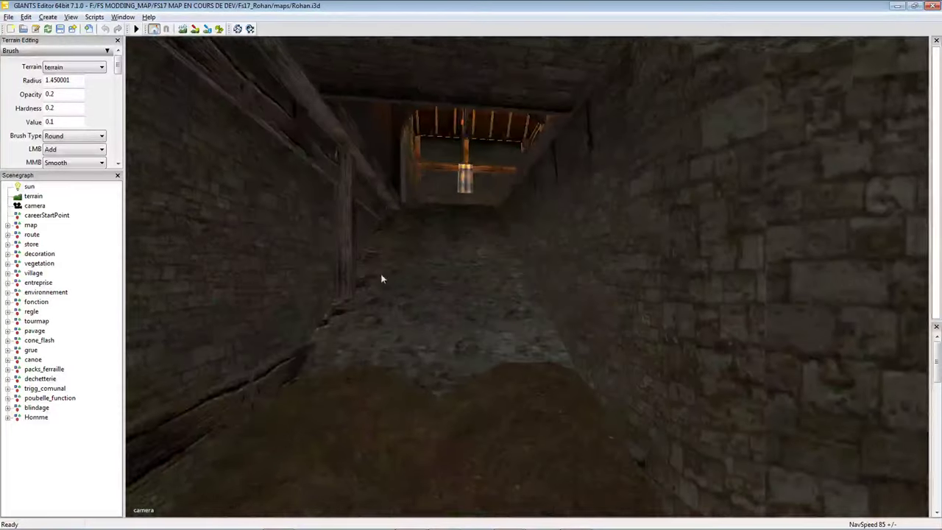
scroll(376, 274, "down", 8)
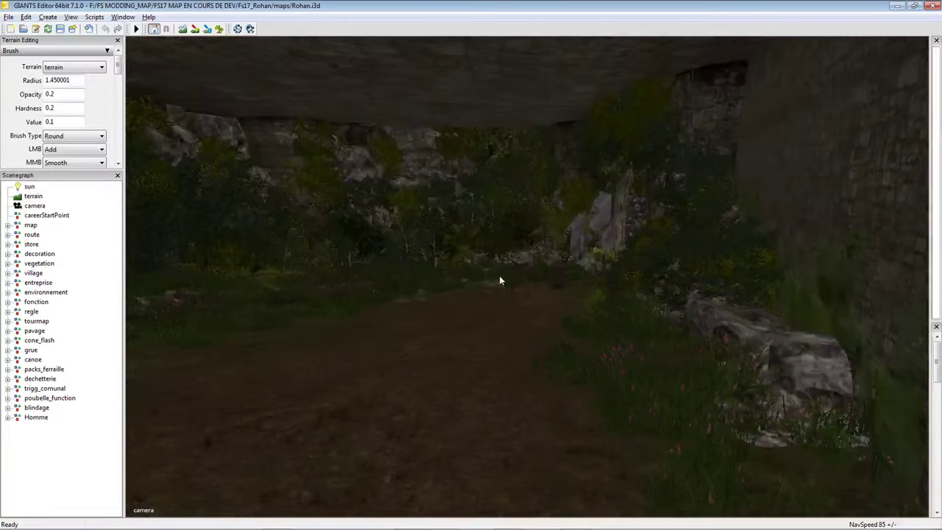
scroll(438, 262, "down", 8)
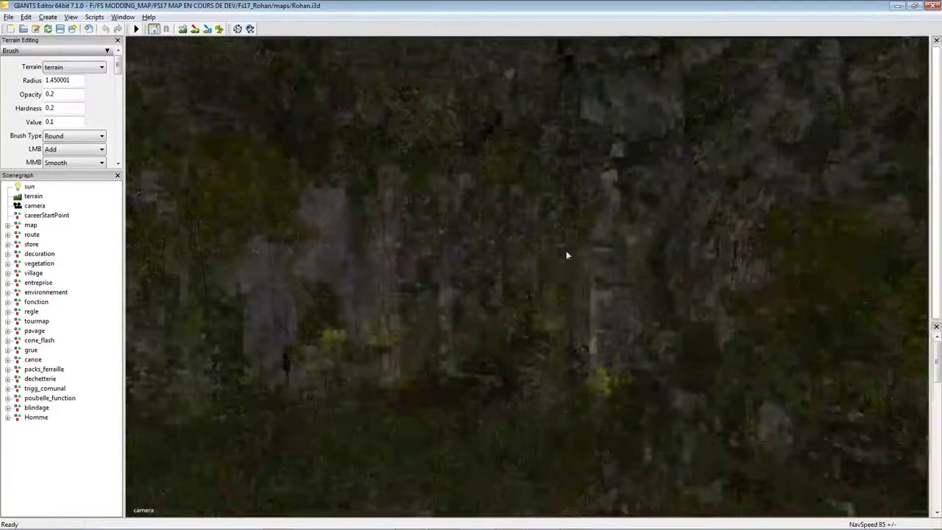
Pass through the vine-covered wooden gateway and examine the planted, timber-supported passage behind it.
scroll(508, 253, "up", 8)
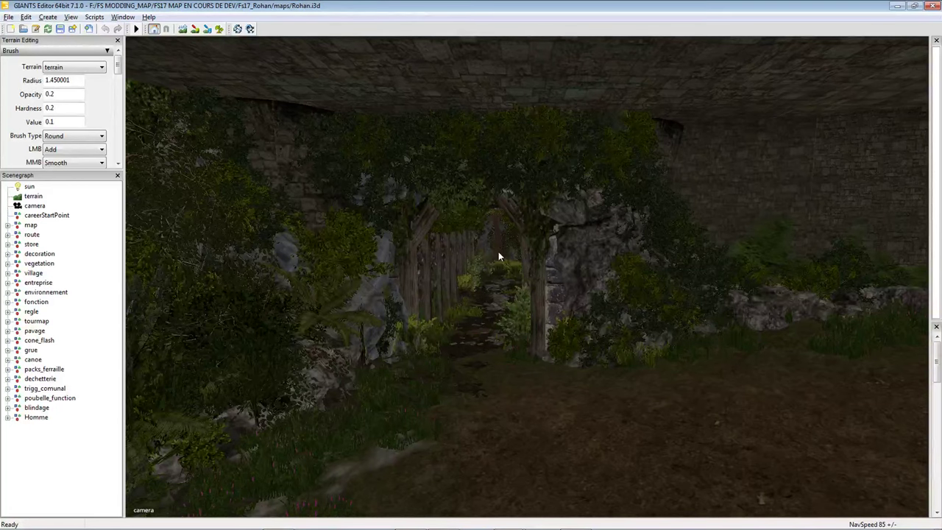
scroll(496, 259, "up", 10)
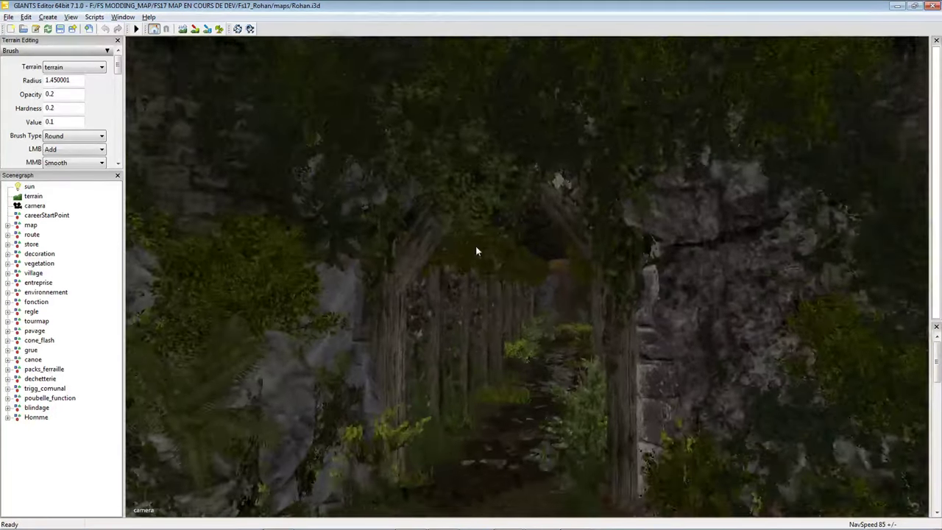
scroll(501, 259, "up", 10)
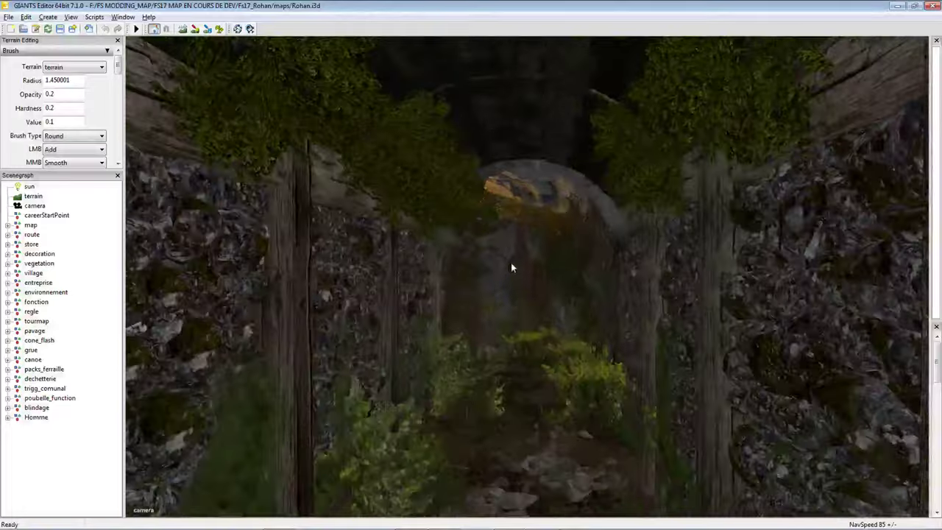
scroll(505, 273, "up", 10)
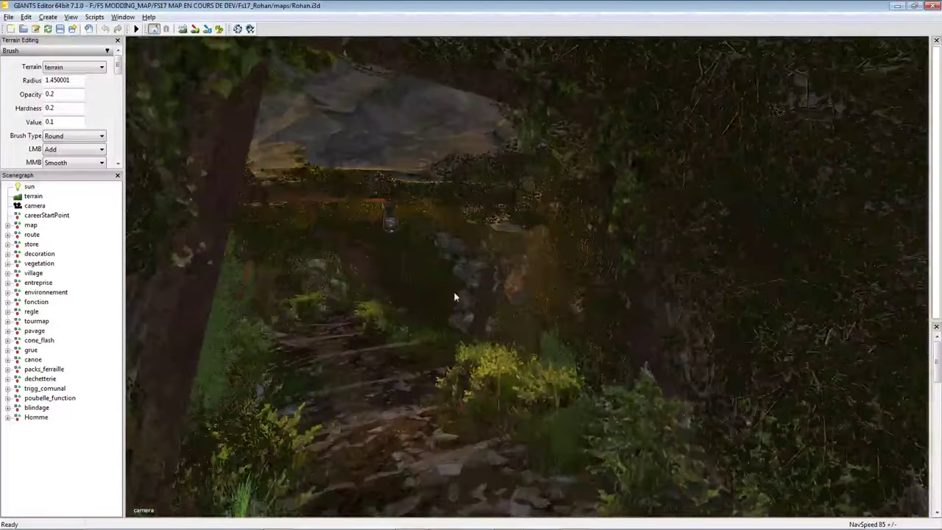
scroll(455, 298, "up", 3)
scroll(503, 312, "up", 10)
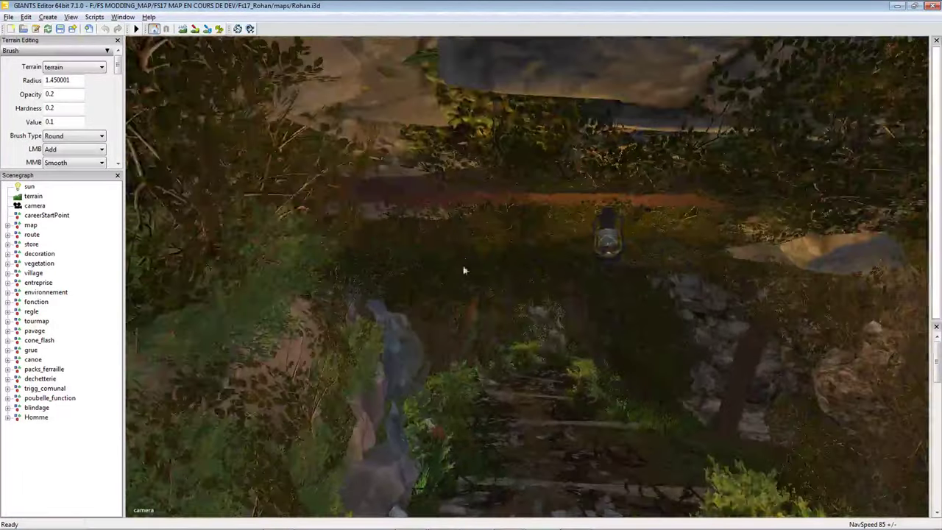
scroll(490, 307, "up", 10)
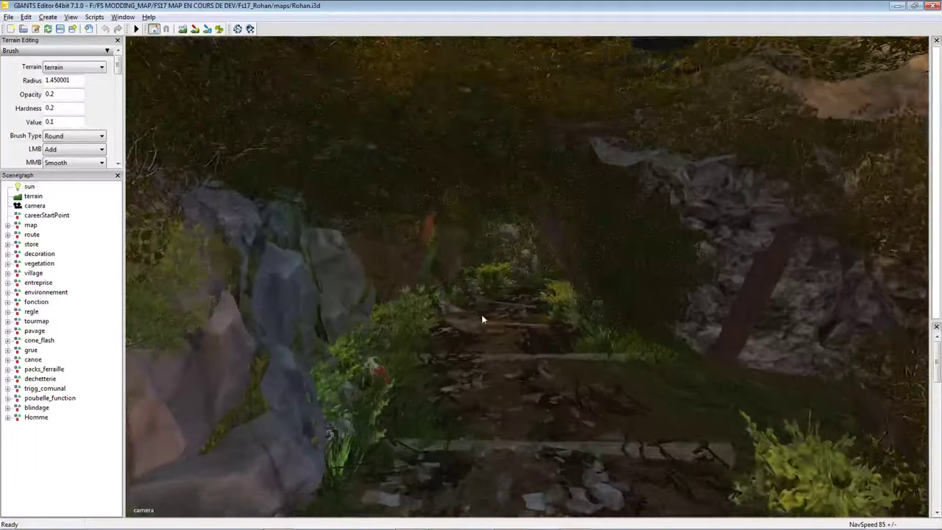
Follow the stepped path through the dark undergrowth and the stone archway into the rock cave.
scroll(476, 311, "up", 8)
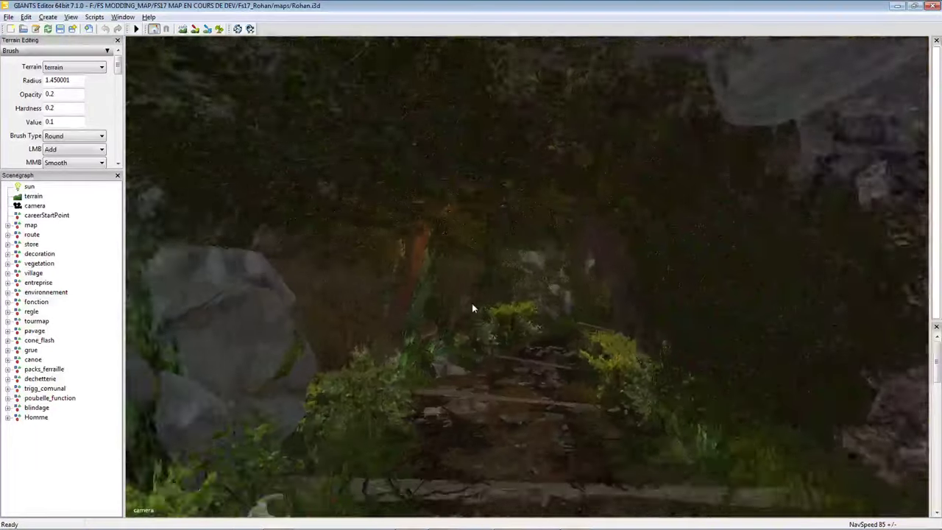
scroll(501, 320, "down", 8)
scroll(404, 305, "up", 10)
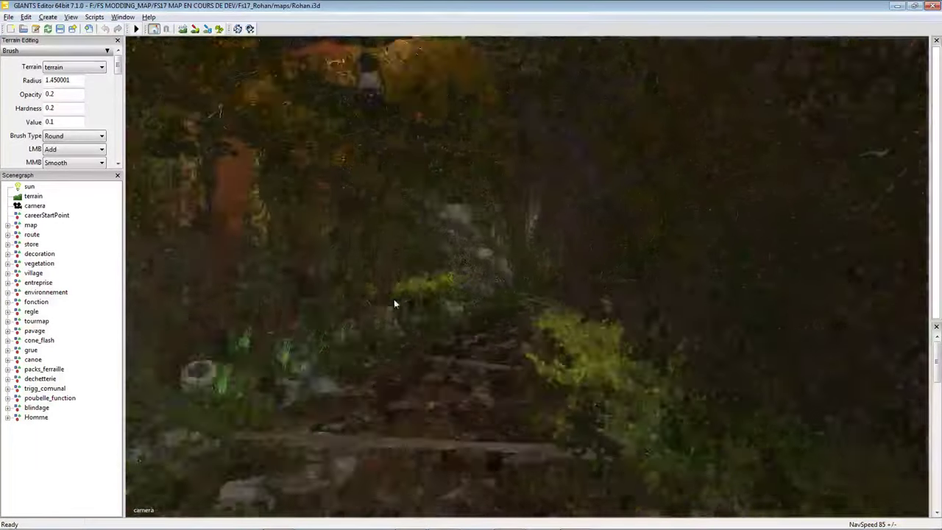
scroll(453, 277, "up", 10)
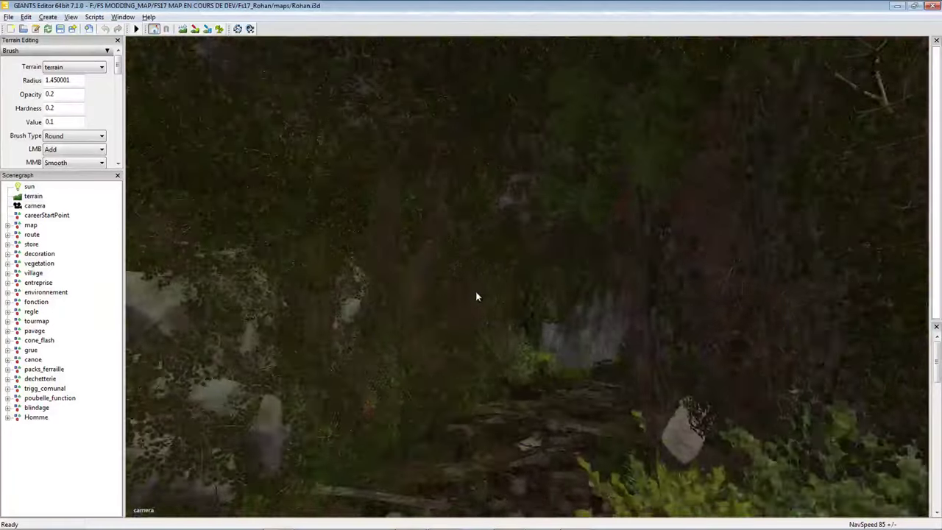
scroll(536, 306, "up", 10)
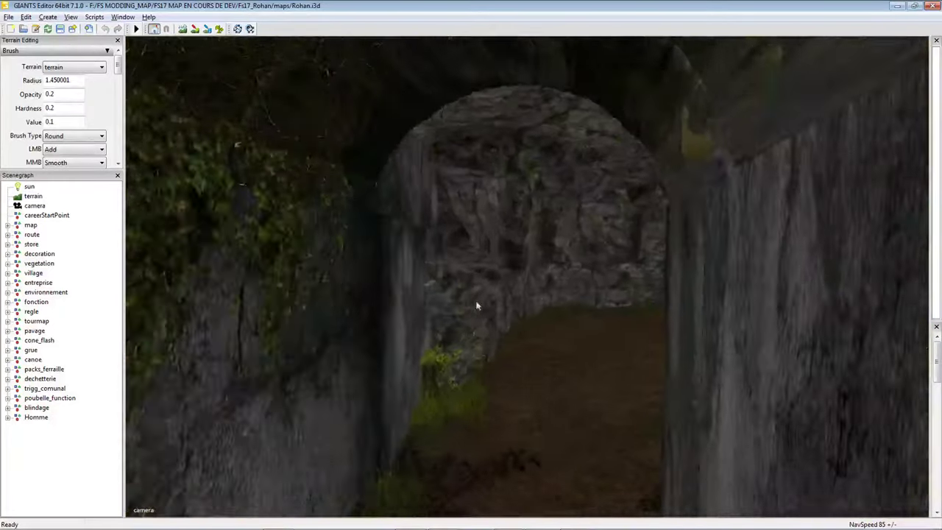
scroll(561, 297, "up", 10)
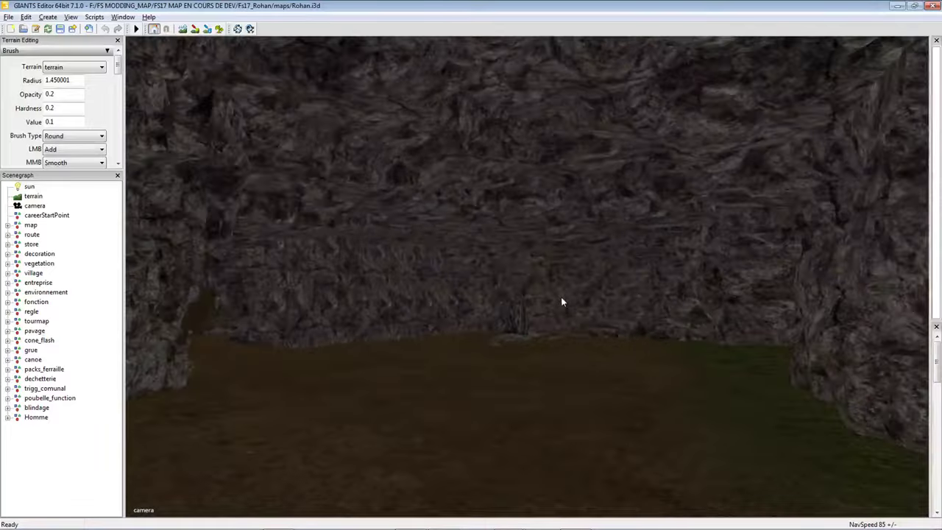
Examine the cave's rock walls, side opening and robed statue on its rock ledge, and return to the arched entrance.
right_click_drag(542, 297, 416, 299)
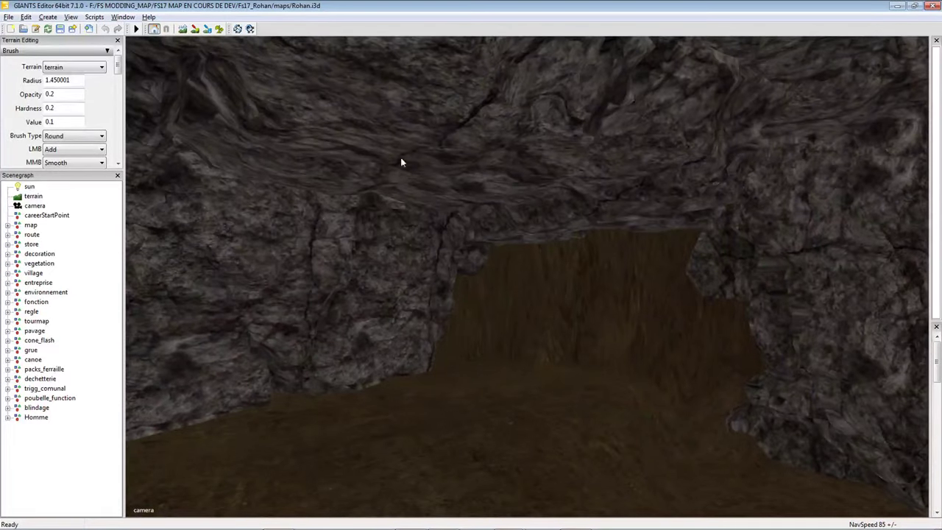
right_click_drag(401, 162, 550, 286)
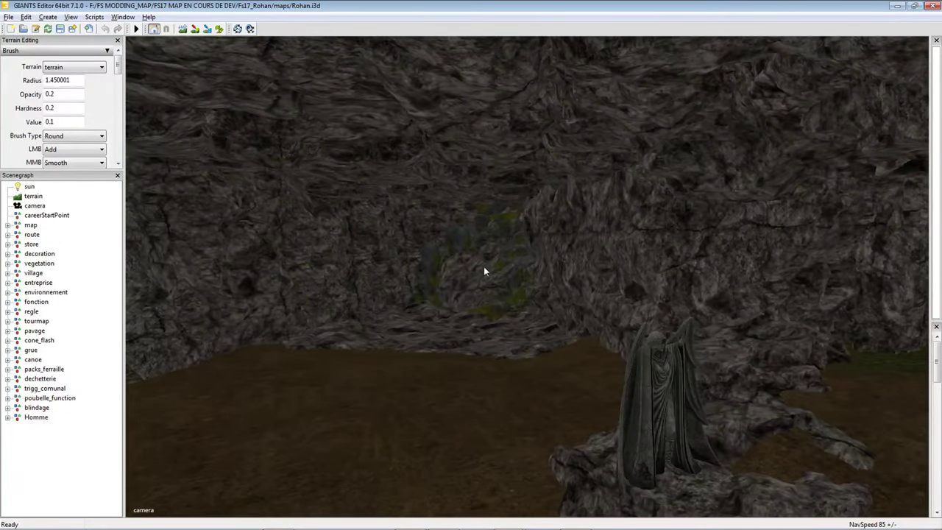
right_click_drag(485, 271, 344, 198)
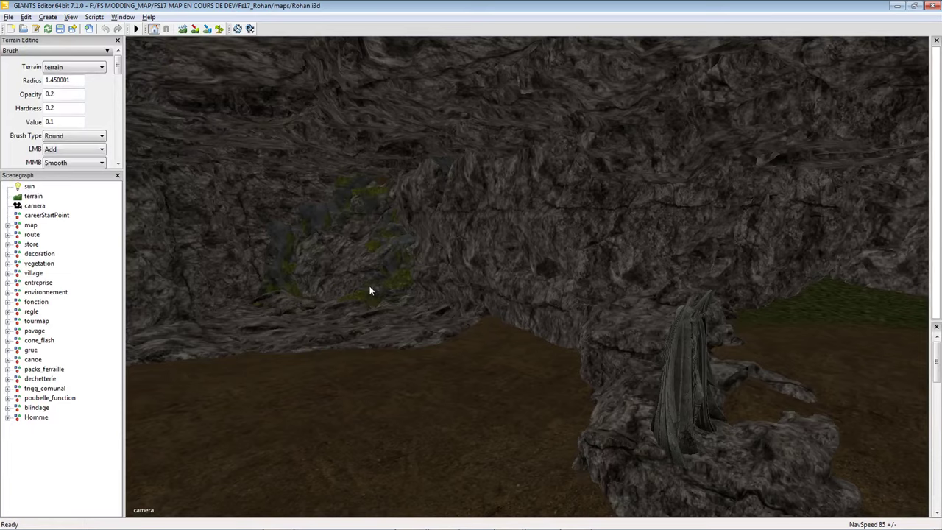
key("d")
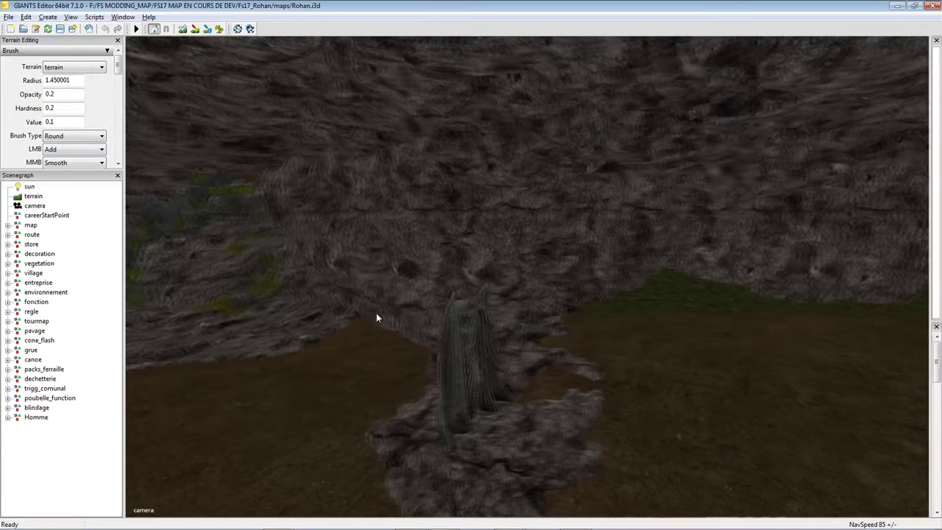
key("a")
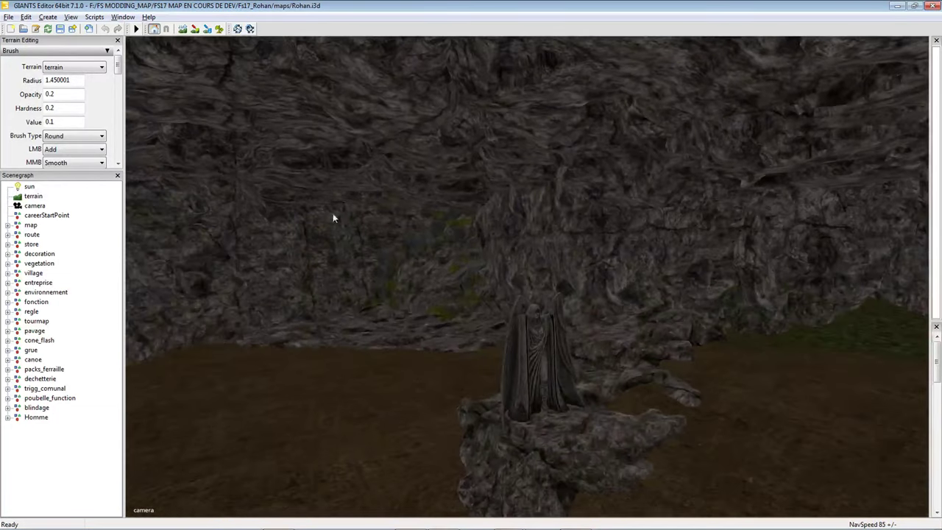
key("d")
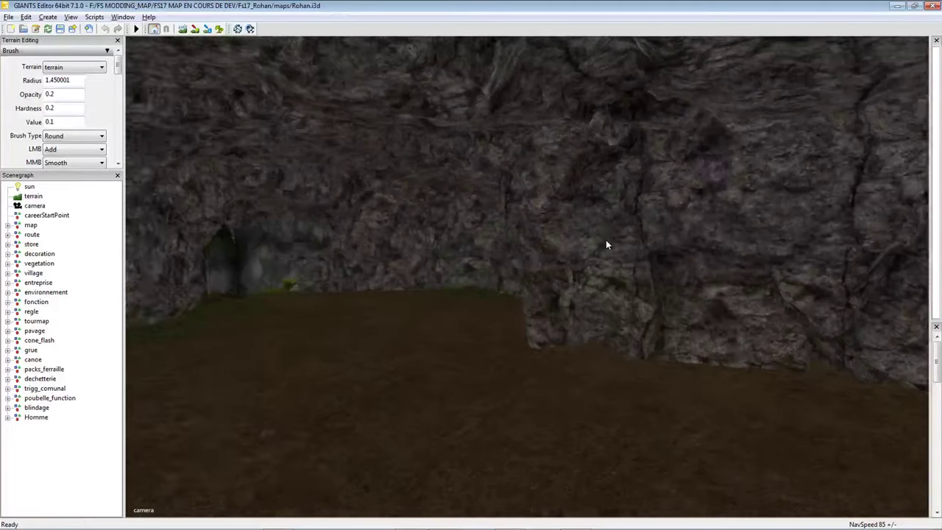
key("s")
key("a")
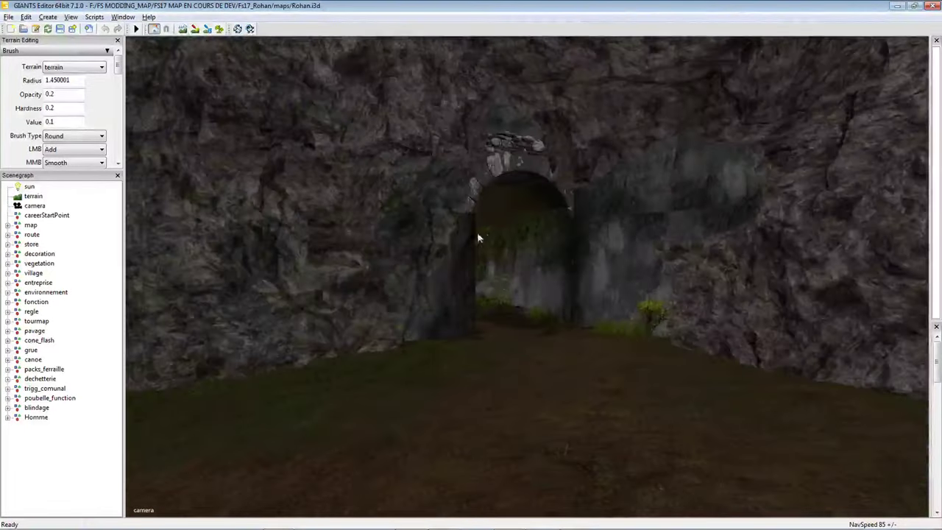
Leave the cave and fly past the church and over the fields to examine the house beside the pond.
key("w")
key("s")
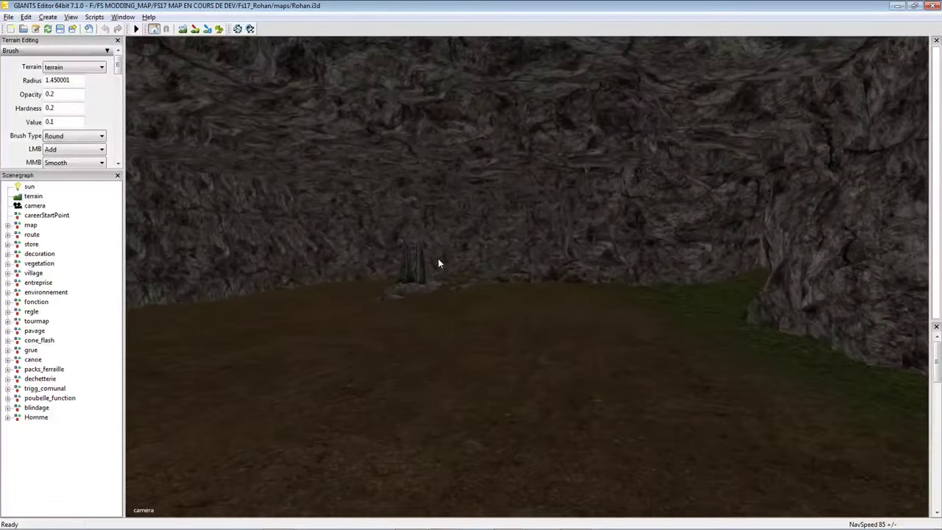
key("w")
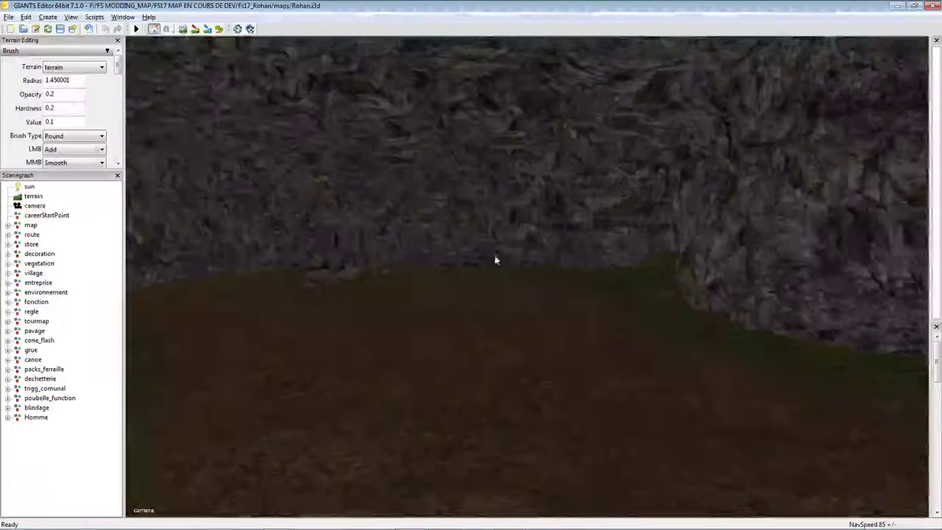
key("s")
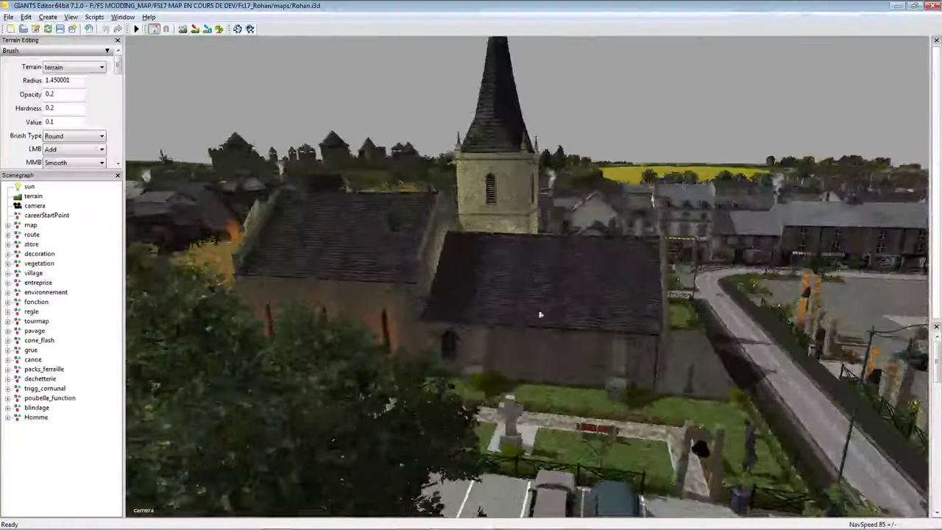
key("w")
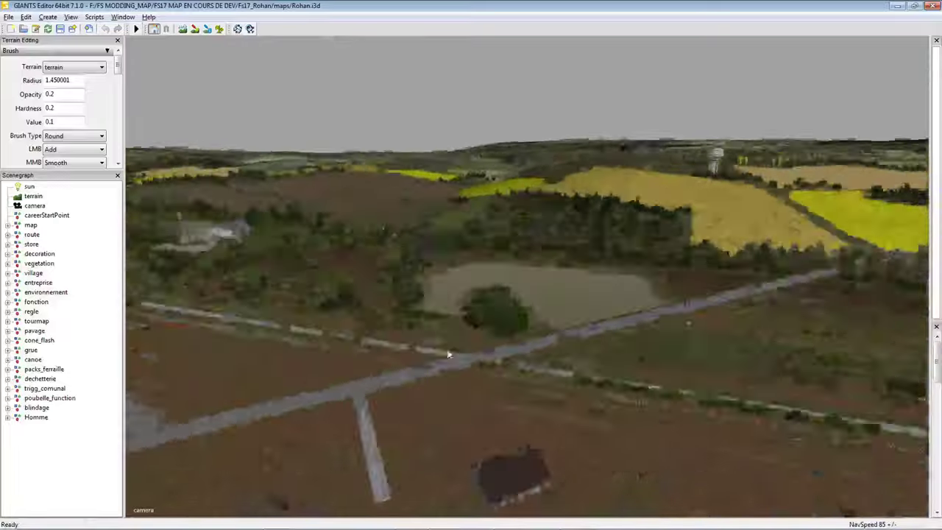
key("w")
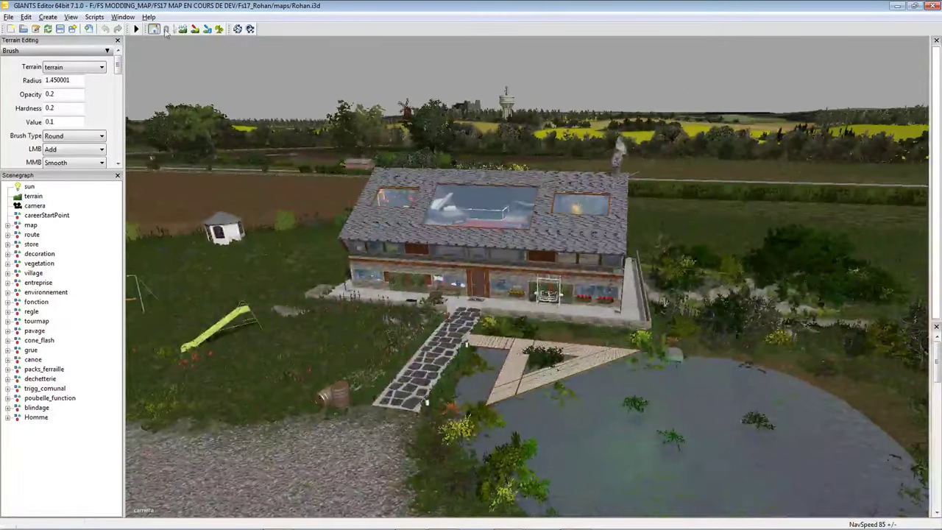
Switch to the Bobes map in the other editor window and move the white house off the bare-earth plot onto the neighbouring grass.
left_click(896, 5)
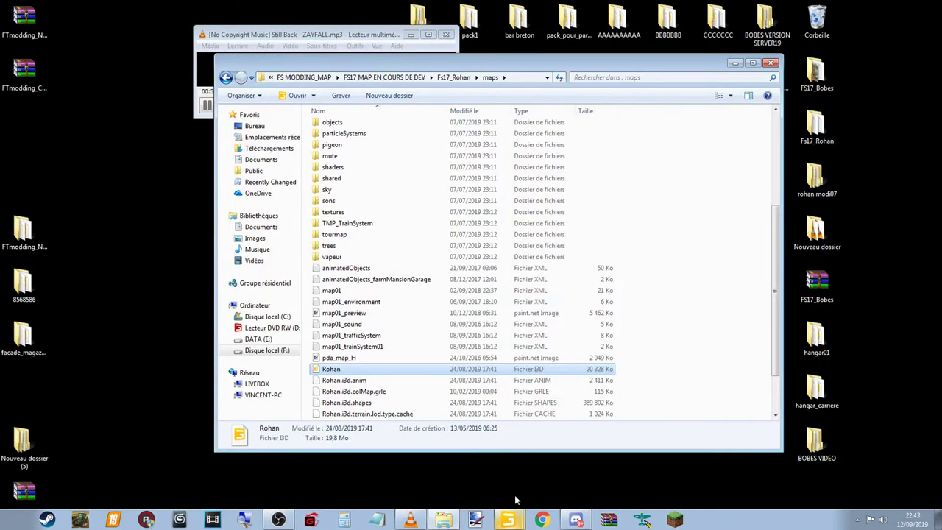
left_click(508, 519)
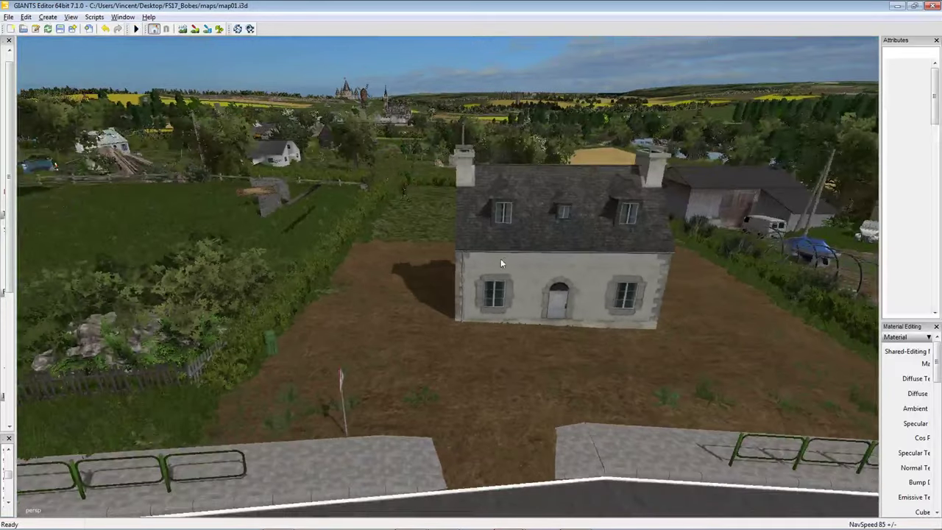
left_click(586, 282)
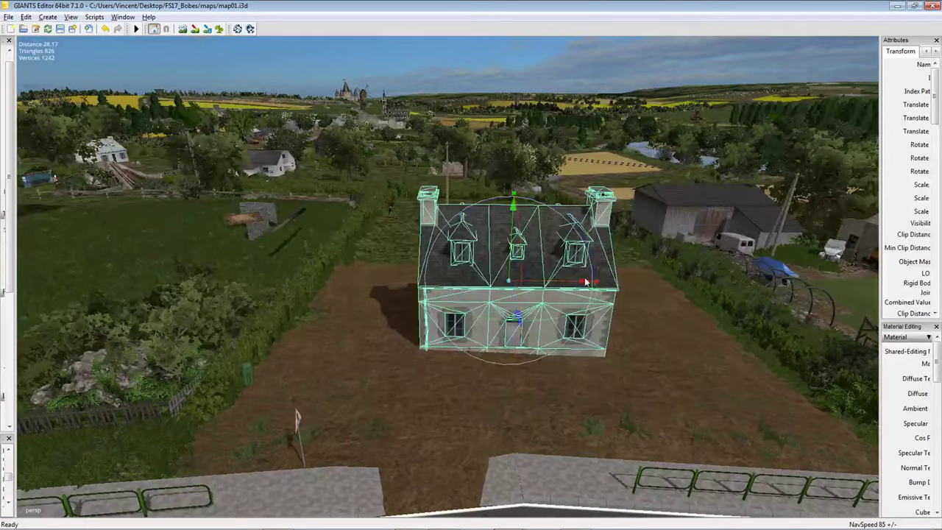
left_click_drag(586, 282, 321, 270)
key("f")
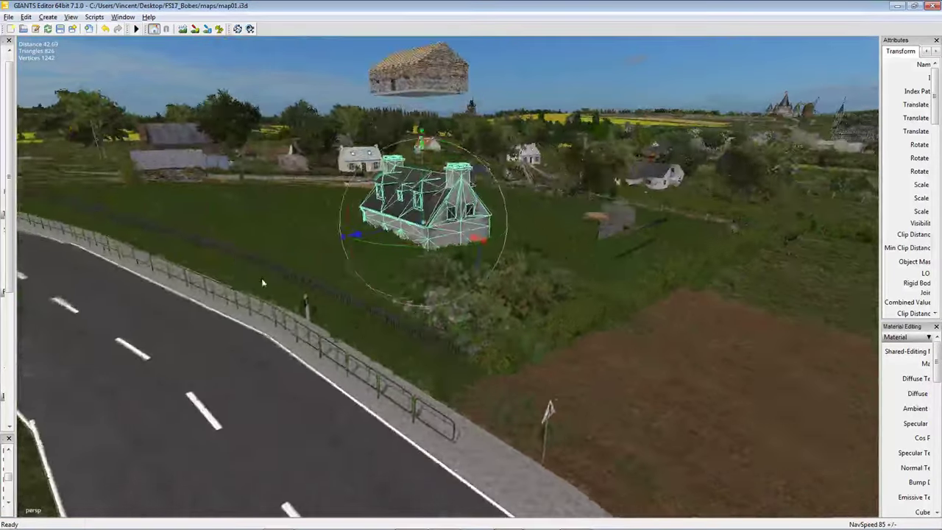
right_click_drag(262, 282, 337, 307)
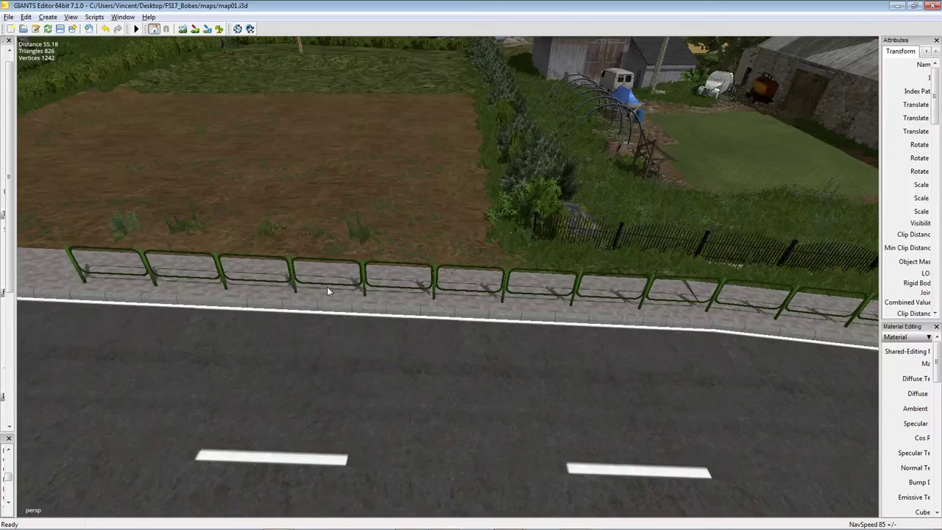
Activate foliage painting for the bare-earth plot and choose the trawa foliage layer.
key("s")
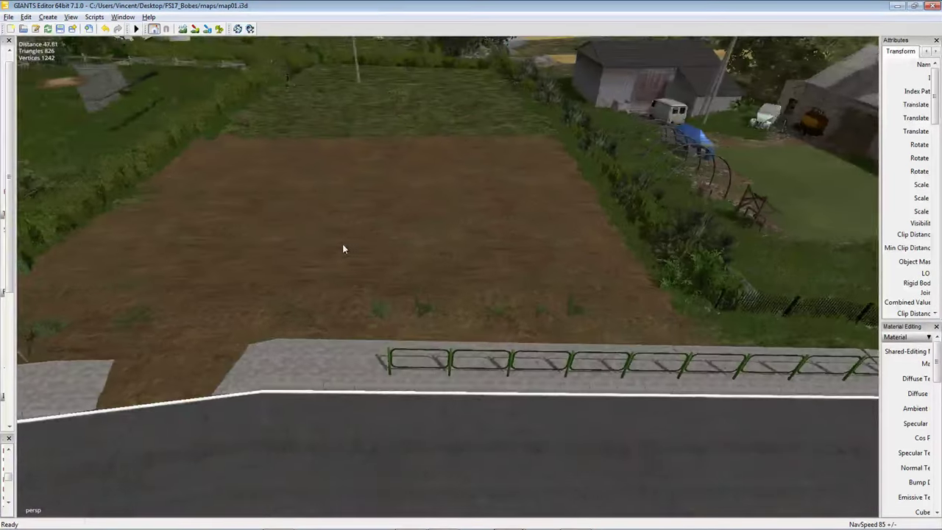
key("a")
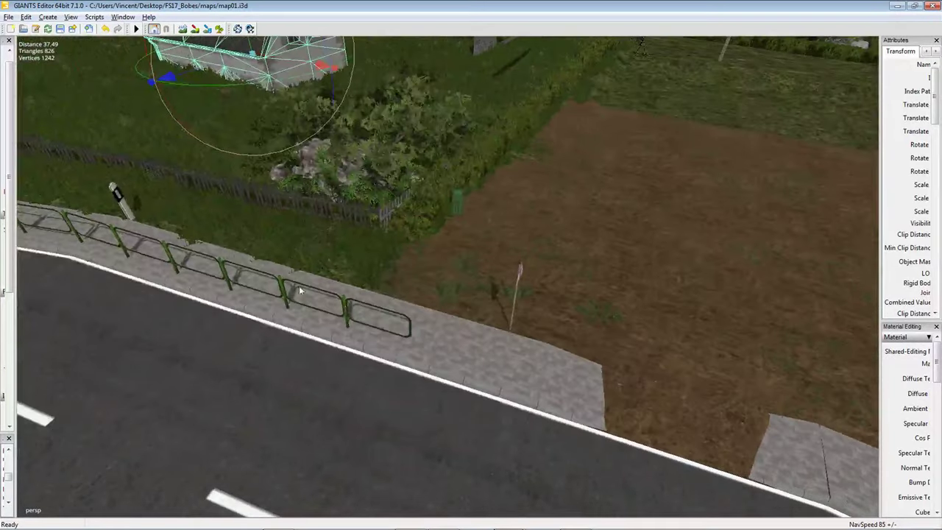
right_click_drag(299, 286, 393, 282)
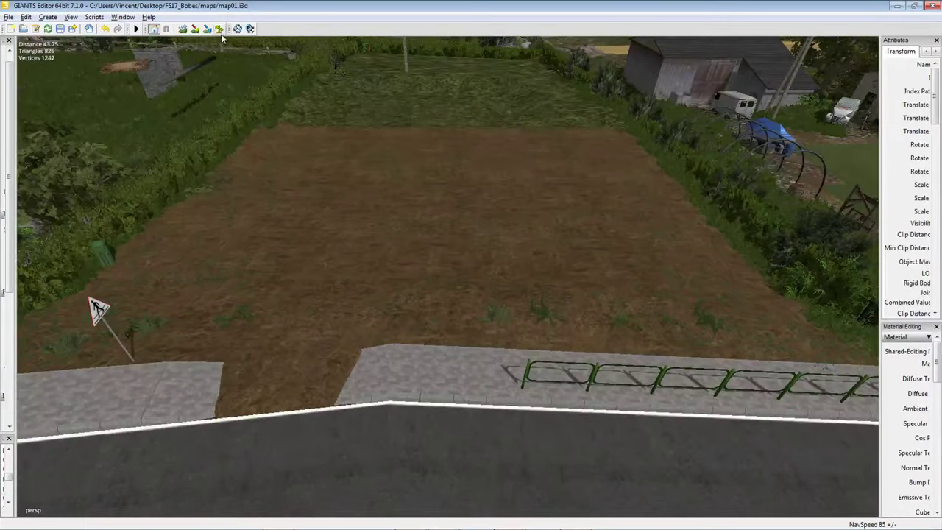
right_click_drag(412, 194, 484, 287)
key("w")
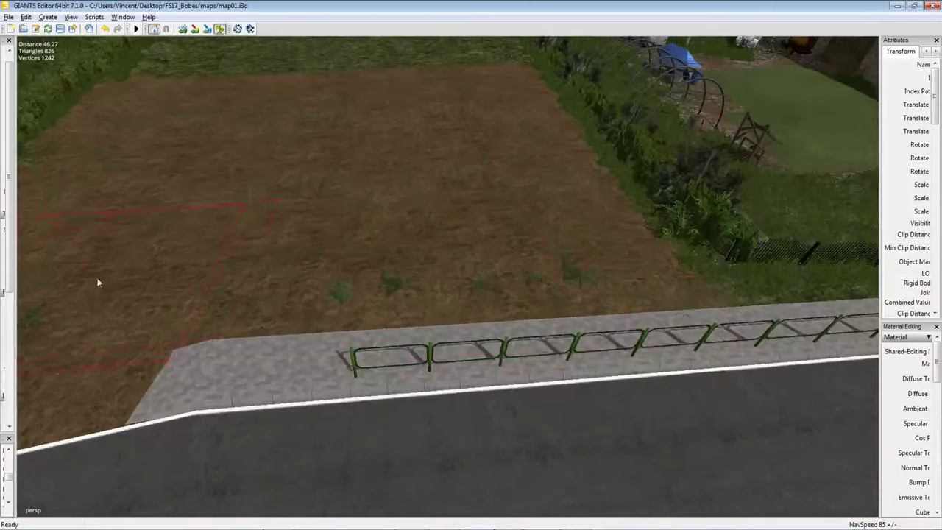
left_click_drag(15, 288, 218, 288)
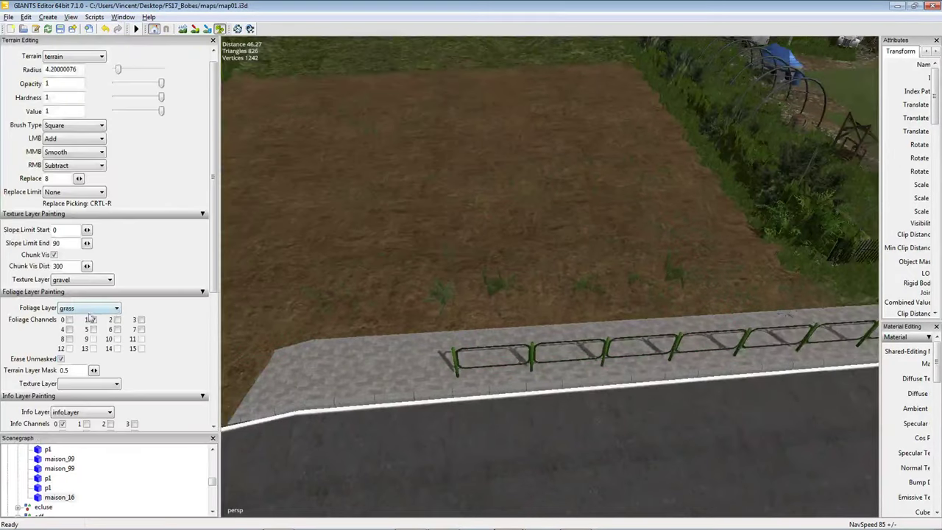
left_click(87, 310)
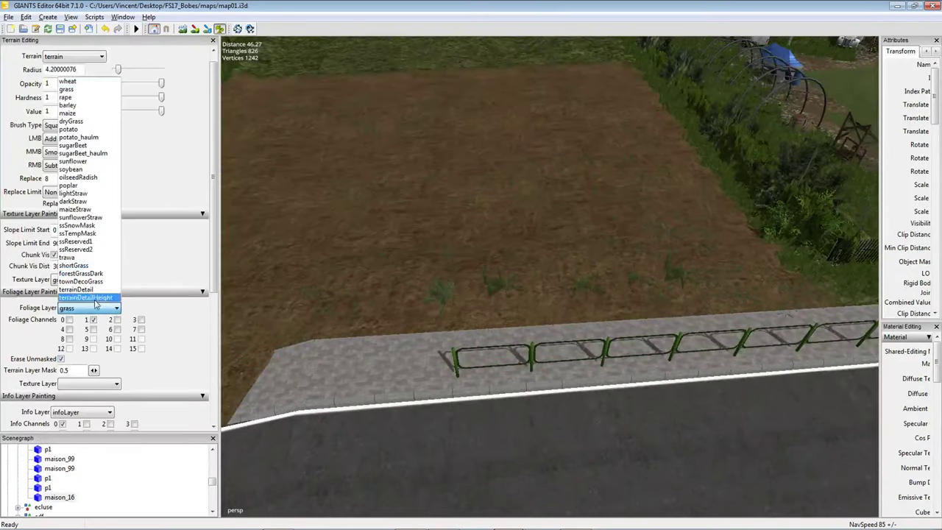
left_click(93, 258)
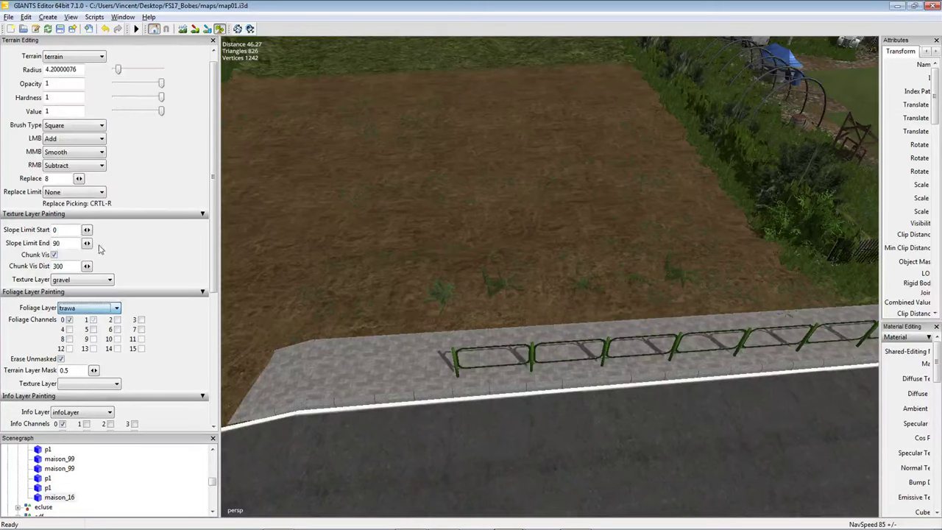
Paint trawa foliage across the bare-earth plot with the square brush, reducing the brush radius to 2.45.
key("Left")
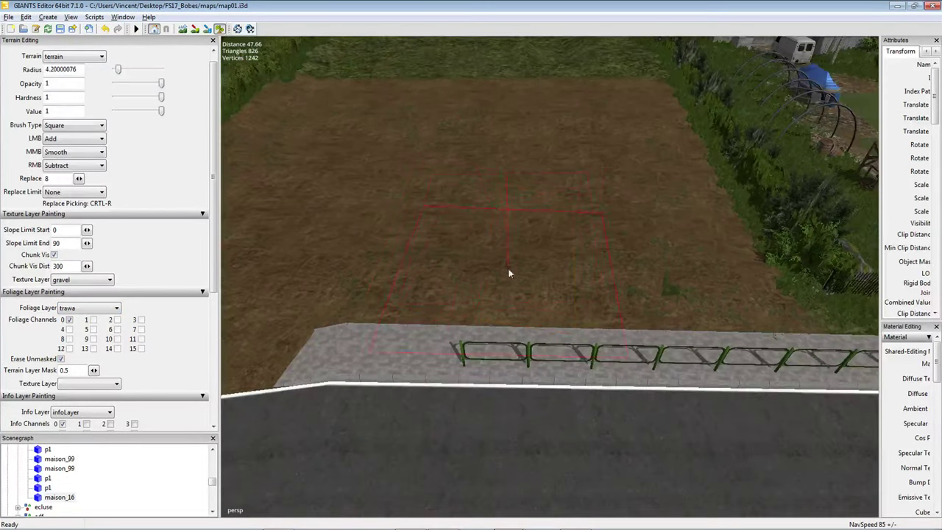
key("Up")
key("Left")
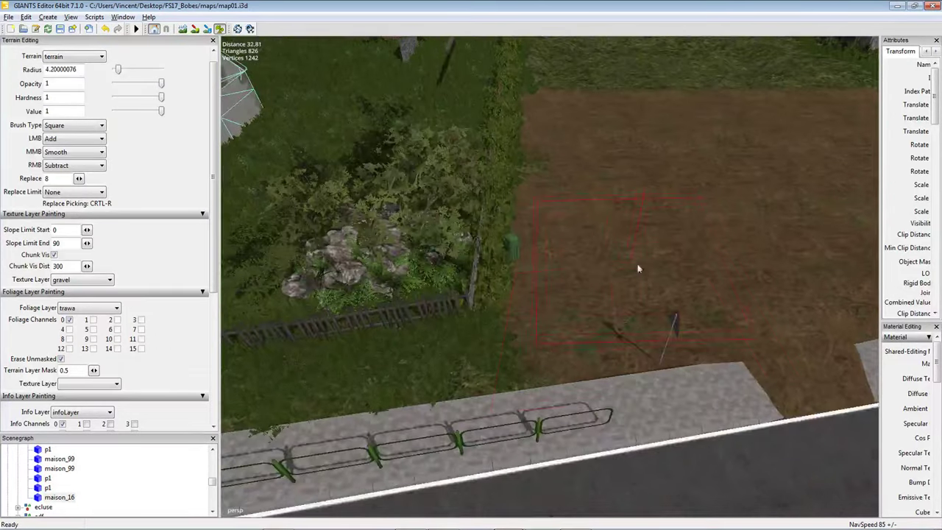
key("Up")
key("Right")
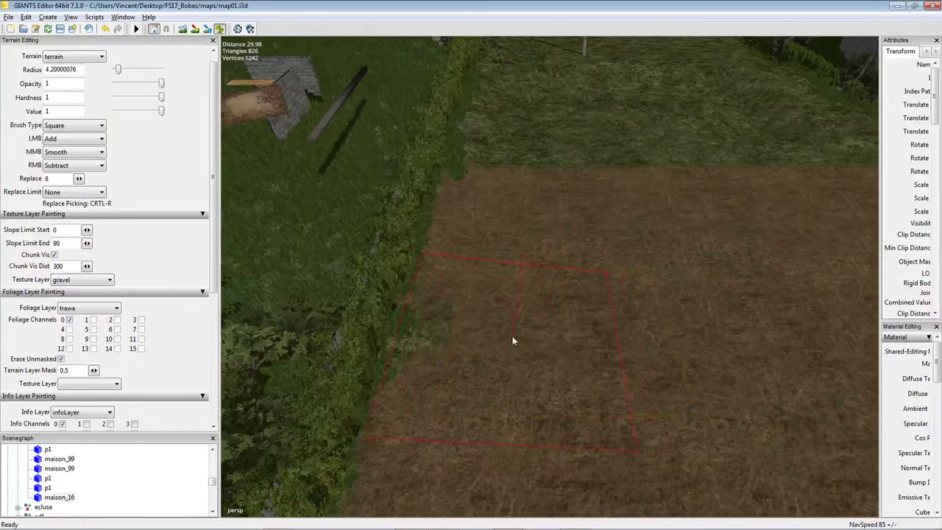
key("Down")
key("Down")
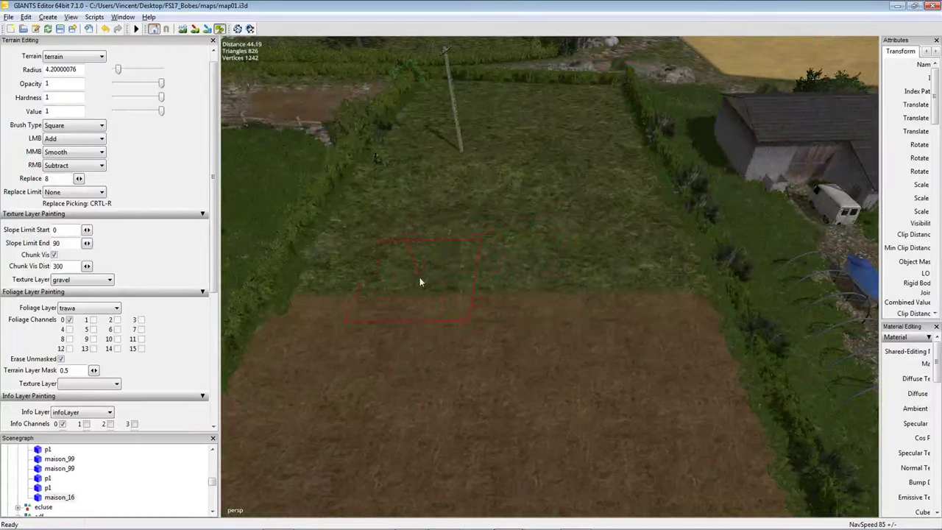
key("Up")
mouse_move(429, 266)
right_mouse_down()
mouse_move(444, 232)
mouse_move(462, 241)
mouse_move(441, 255)
mouse_move(448, 269)
mouse_move(513, 307)
mouse_move(447, 299)
mouse_move(473, 273)
mouse_move(564, 229)
mouse_move(582, 261)
mouse_move(558, 277)
right_mouse_up()
scroll(573, 285, "down", 7, "ctrl")
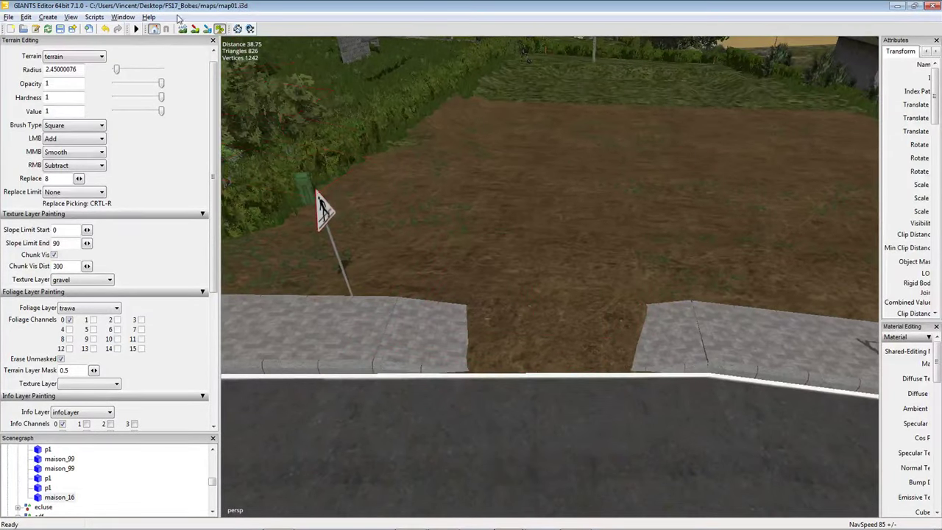
Switch to terrain sculpting with a round brush and save the map.
right_click_drag(551, 287, 543, 283)
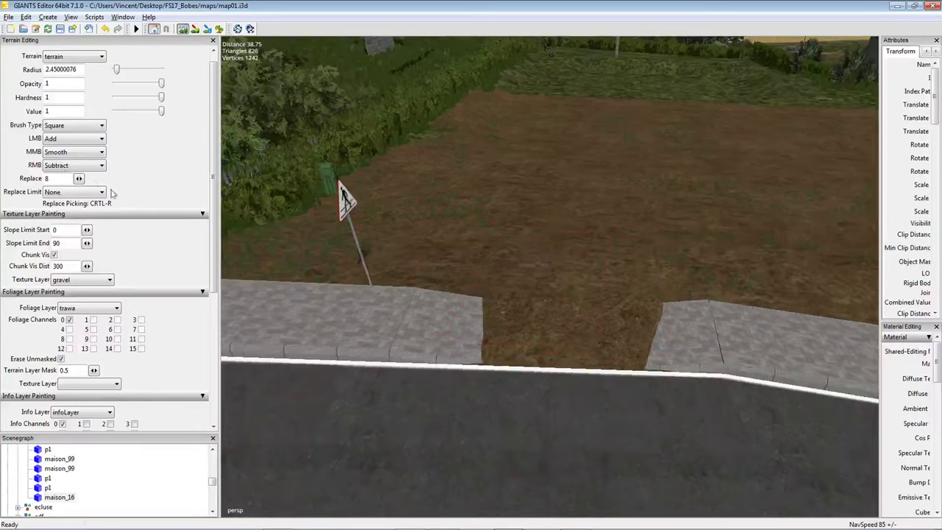
left_click(74, 125)
left_click(67, 140)
mouse_move(383, 257)
right_mouse_down()
mouse_move(471, 231)
mouse_move(494, 243)
mouse_move(501, 263)
mouse_move(471, 258)
mouse_move(281, 87)
right_mouse_up()
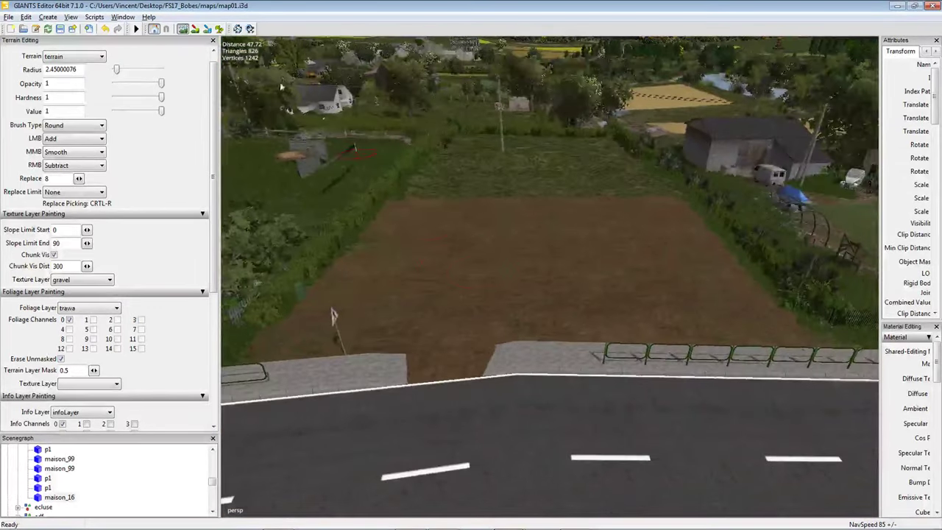
left_click(60, 29)
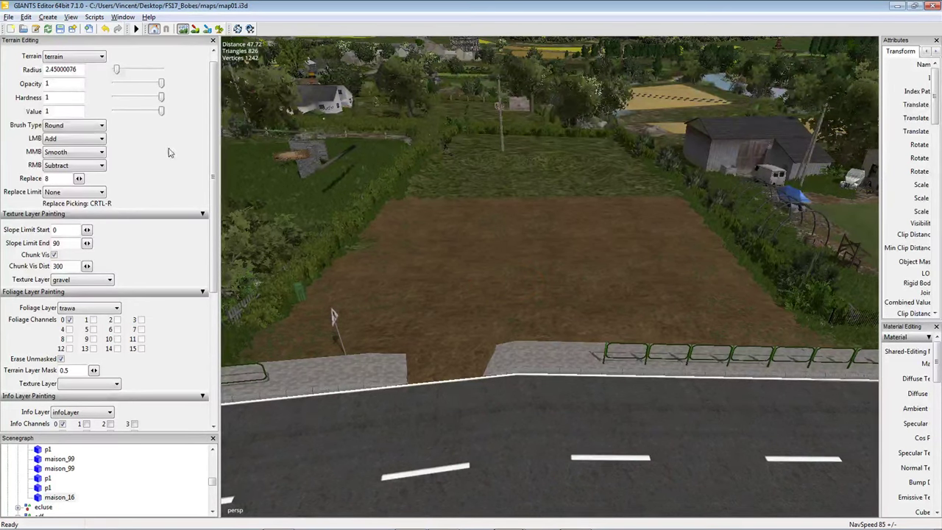
Set the primary brush action to Replace, pick 17.652 as the height, and level the terrain at the plot entrance.
left_click(81, 140)
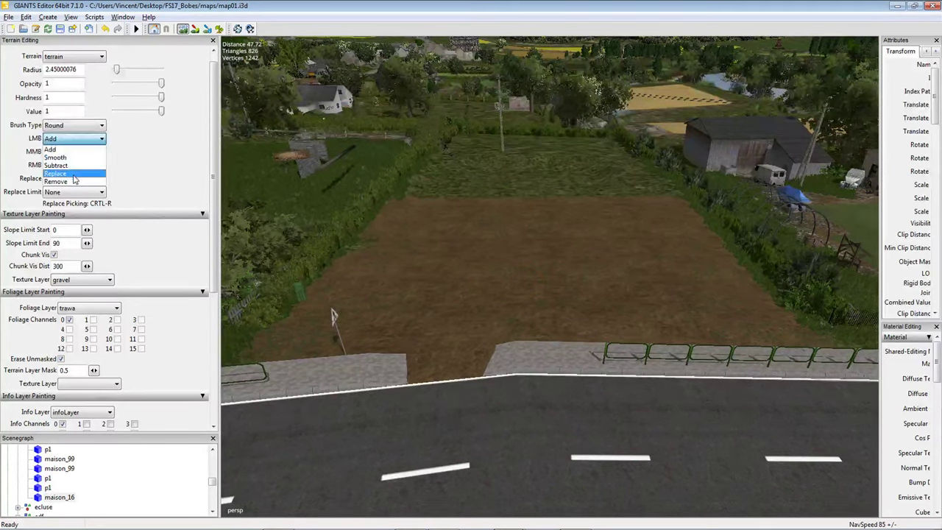
left_click(59, 178)
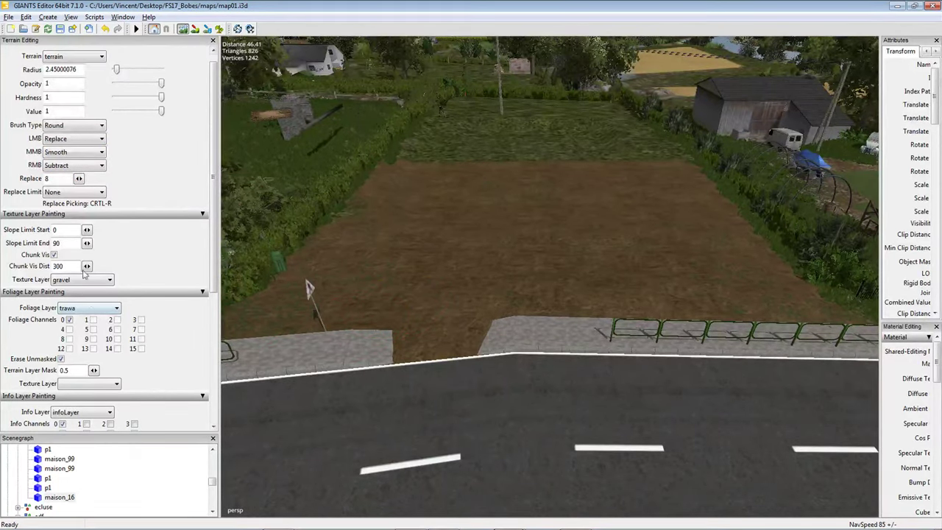
scroll(493, 309, "up", 2)
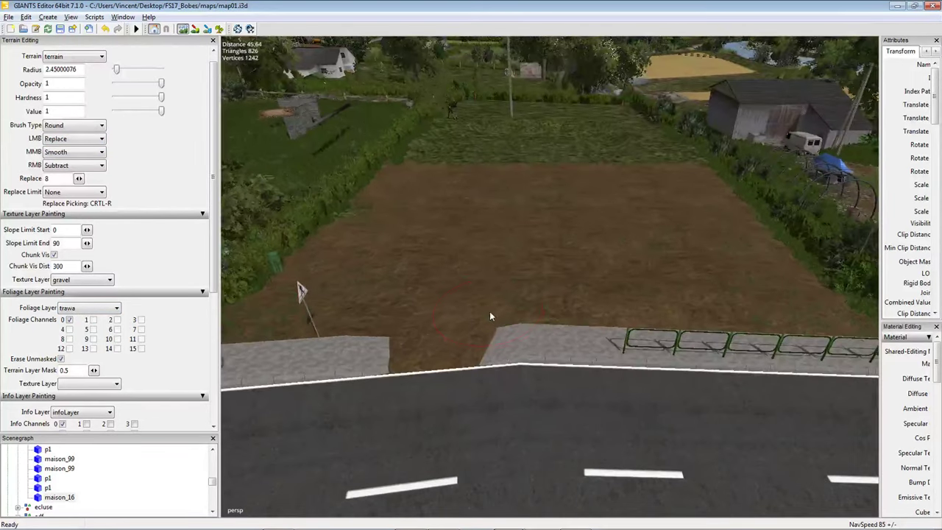
key("ctrl+r")
mouse_move(491, 309)
left_mouse_down()
mouse_move(515, 326)
mouse_move(440, 346)
left_mouse_up()
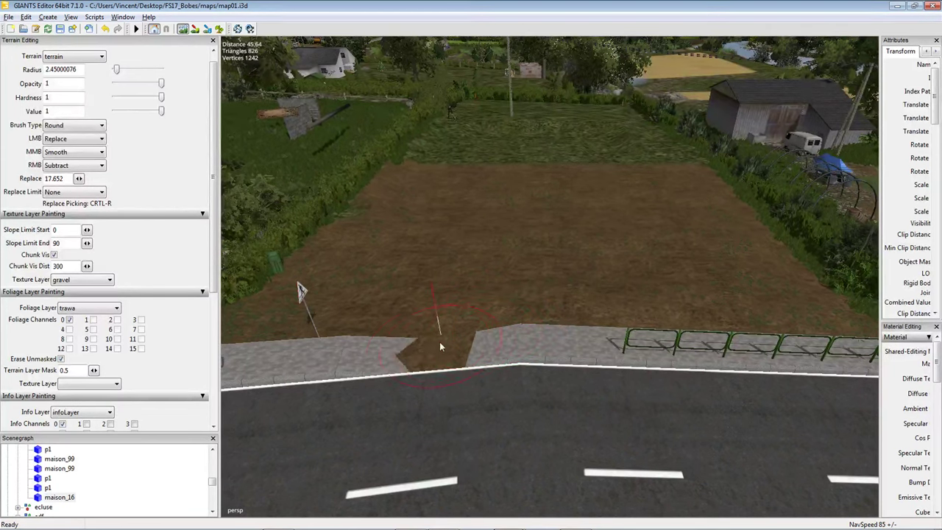
Delete the angled sidewalk pieces on both sides of the plot entrance.
right_click_drag(469, 346, 480, 299)
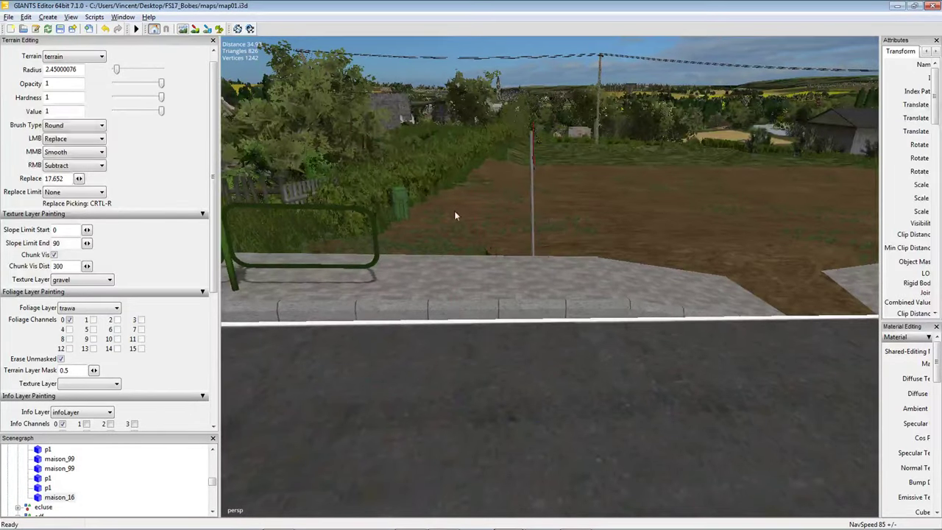
right_click_drag(454, 210, 458, 239)
left_click(478, 232)
scroll(479, 228, "up", 3)
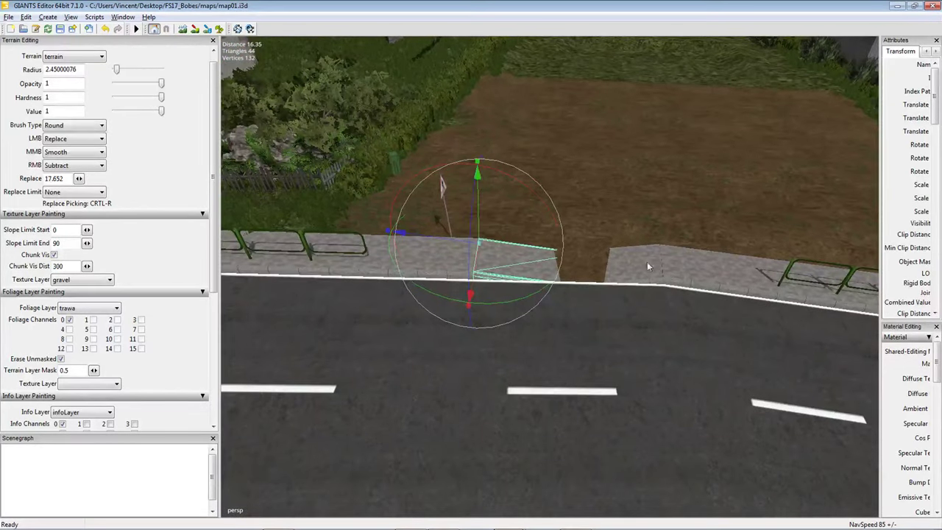
left_click(637, 254)
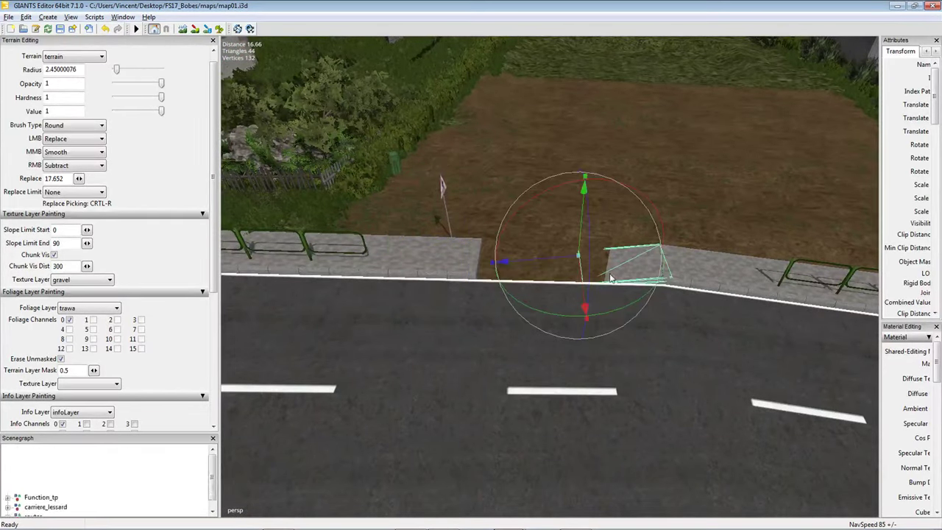
Delete the remaining sidewalk pieces along the front of the bare-earth plot, beside the road.
left_click(429, 252)
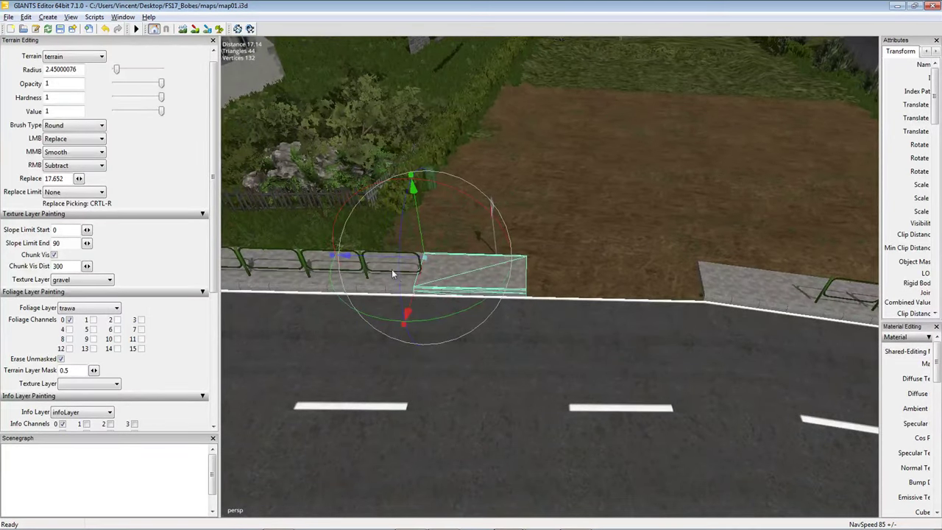
key("d")
left_click(465, 277)
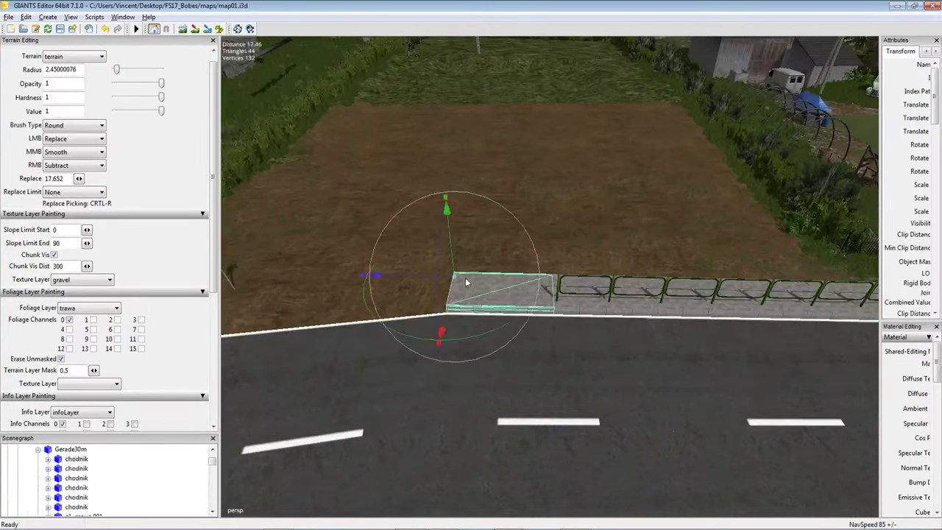
key("d")
left_click(486, 293, "shift")
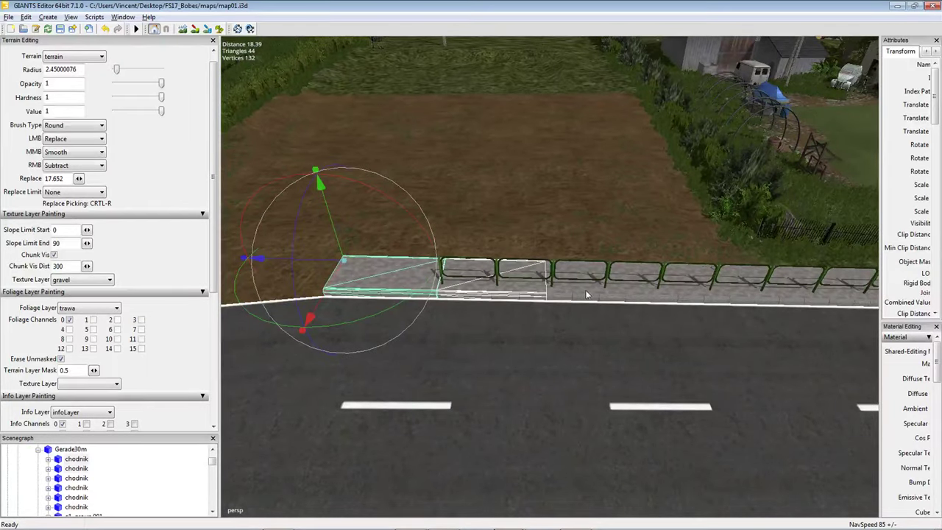
left_click(648, 294, "shift")
left_click(730, 297, "shift")
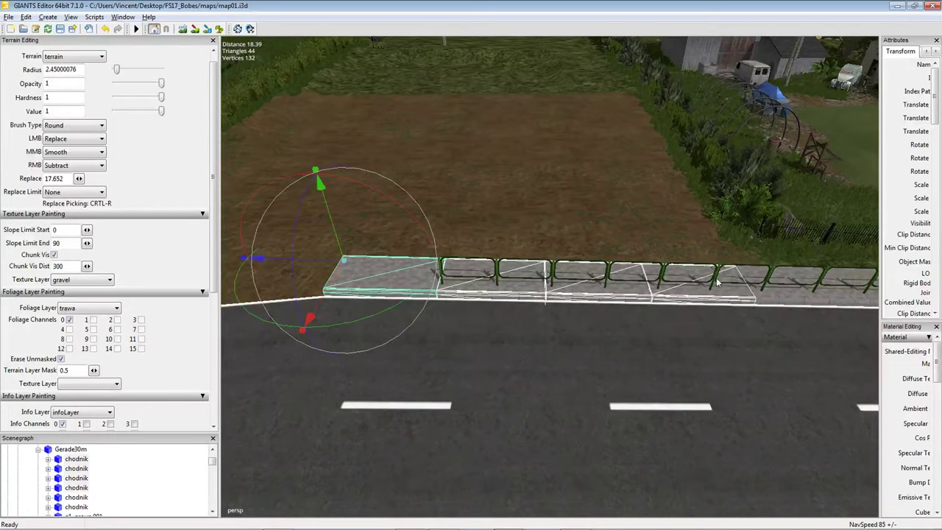
Select the leftover g1_group.001 railing sections in front of the plot and delete them.
left_click(446, 273)
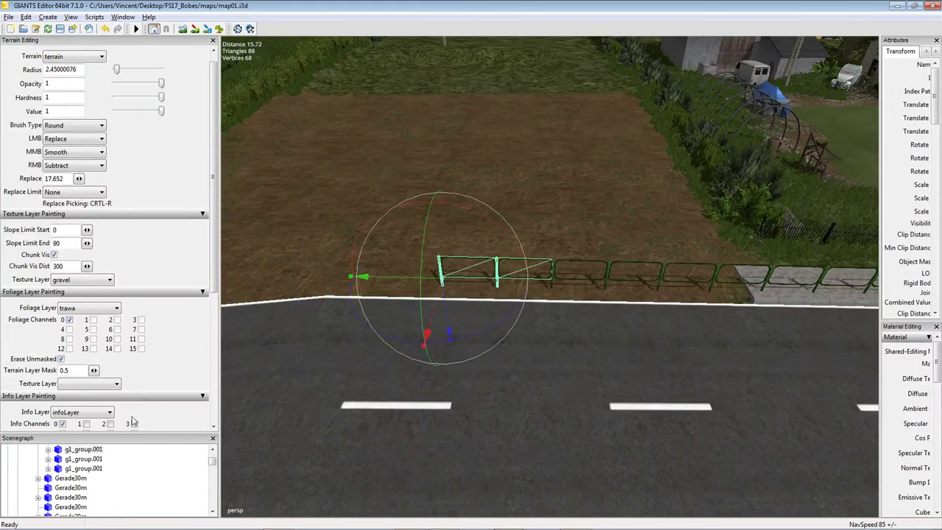
left_click(84, 451)
scroll(88, 463, "up", 1)
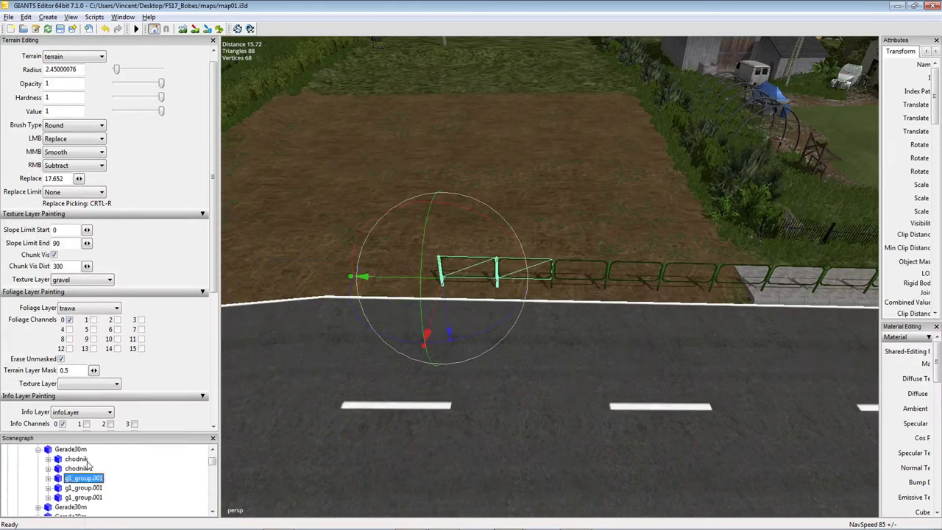
left_click(82, 498, "ctrl")
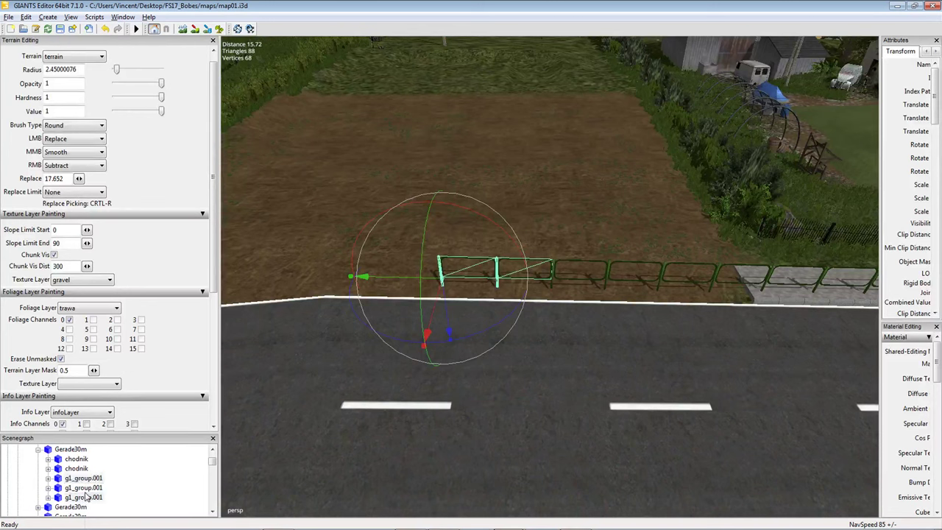
left_click(86, 497, "ctrl")
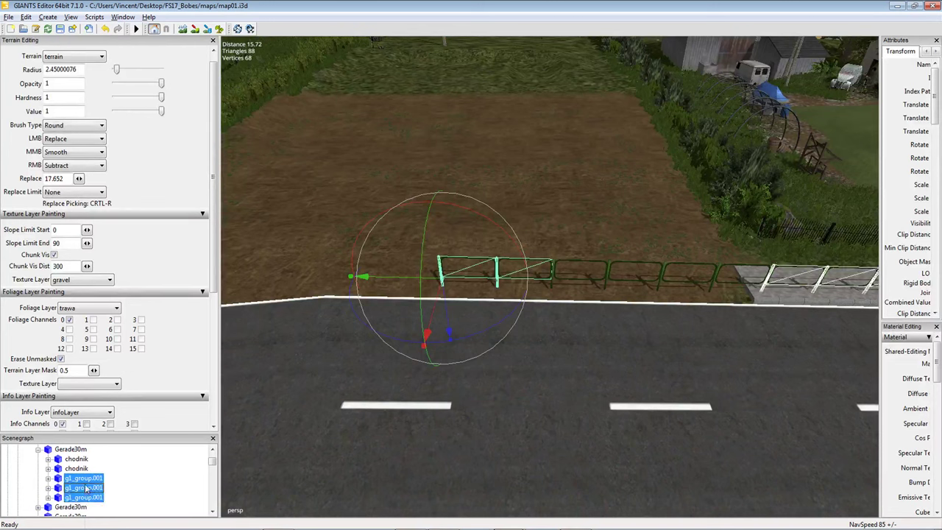
left_click(86, 488, "ctrl")
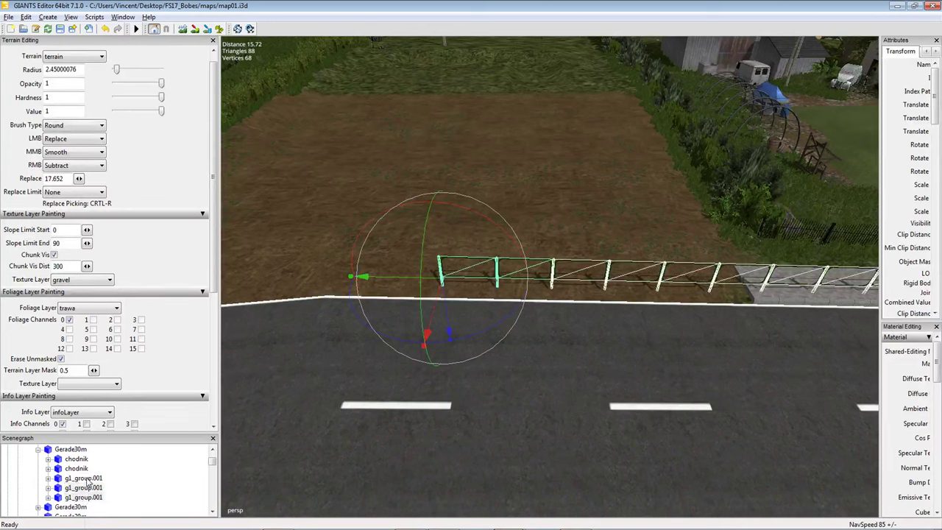
left_click(87, 480, "ctrl")
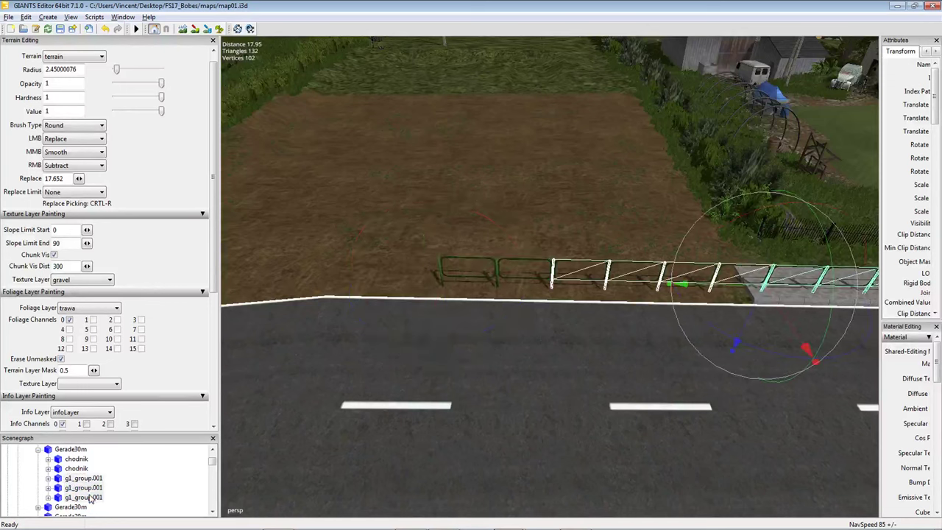
left_click(86, 487, "ctrl")
left_click(86, 499, "ctrl")
left_click(87, 498, "ctrl")
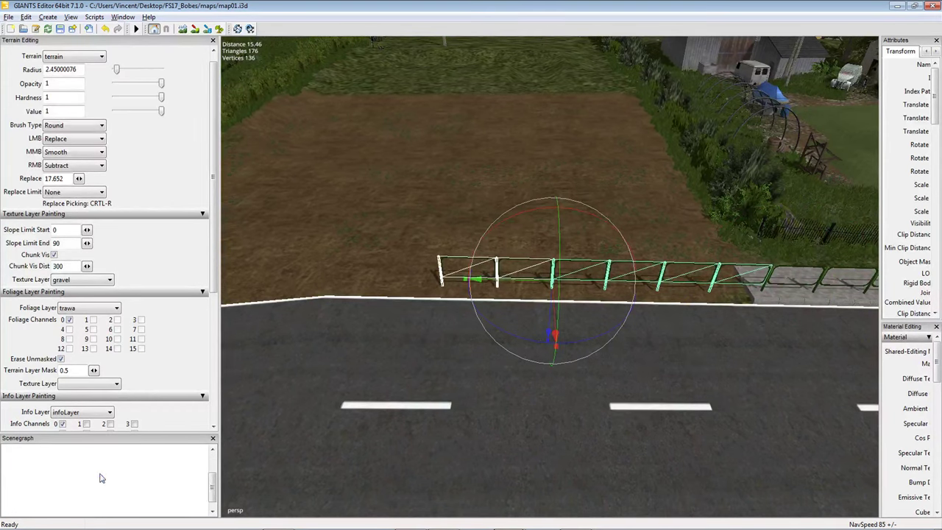
key("Delete")
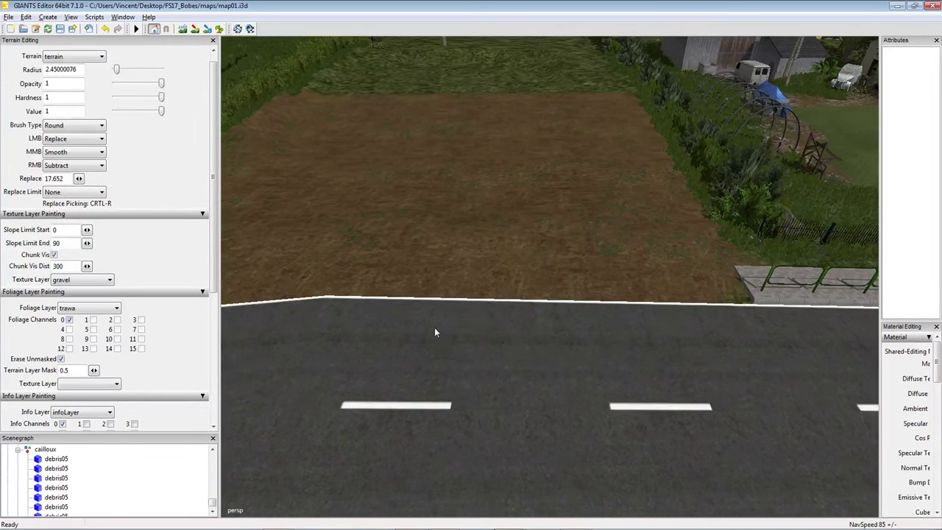
Erase shortGrass foliage from the bare-earth plot near the road, using a round brush with radius 3.95.
right_click_drag(435, 329, 427, 336)
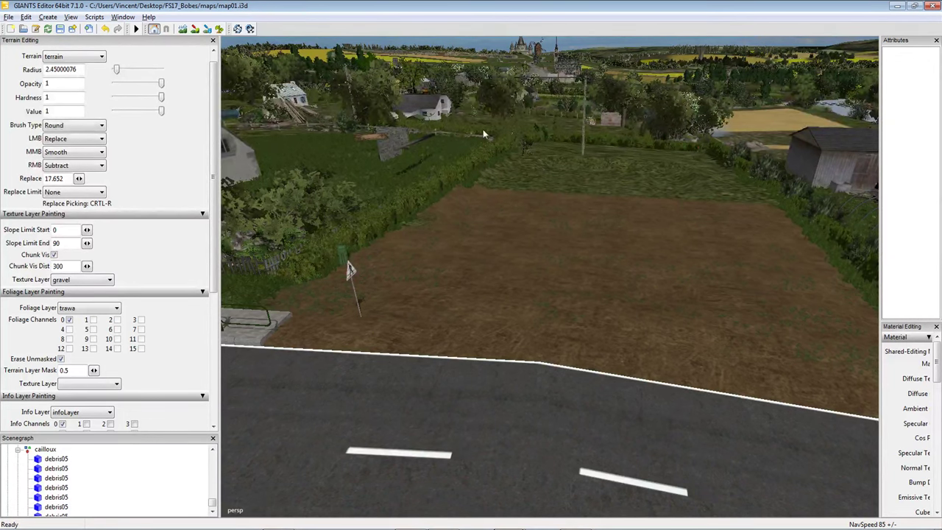
mouse_move(357, 234)
right_mouse_down()
mouse_move(424, 277)
mouse_move(508, 299)
right_mouse_up()
left_click(220, 29)
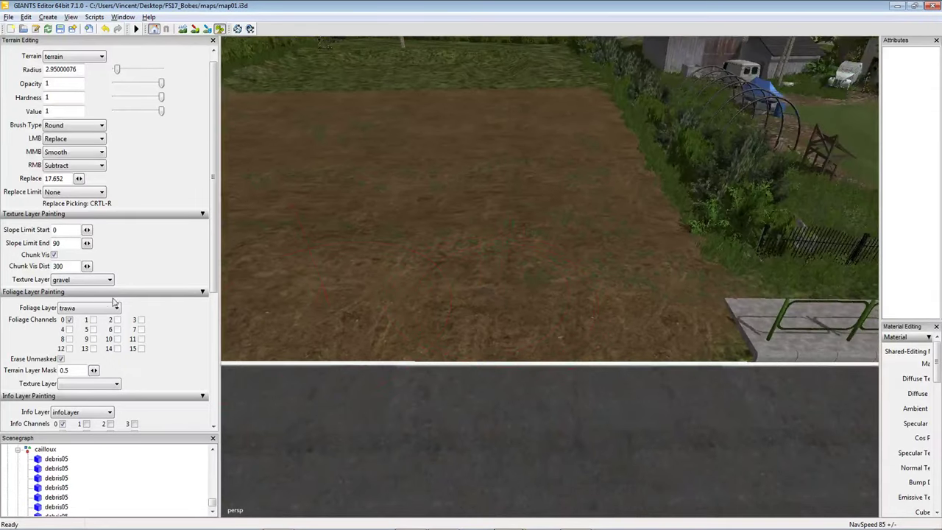
left_click(83, 308)
left_click(100, 270)
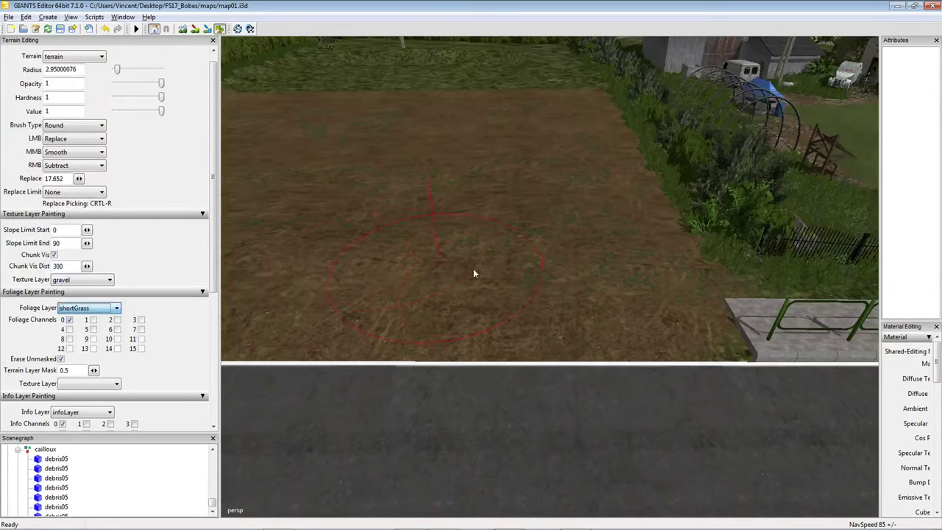
right_click_drag(415, 264, 515, 275)
right_click_drag(430, 330, 529, 342)
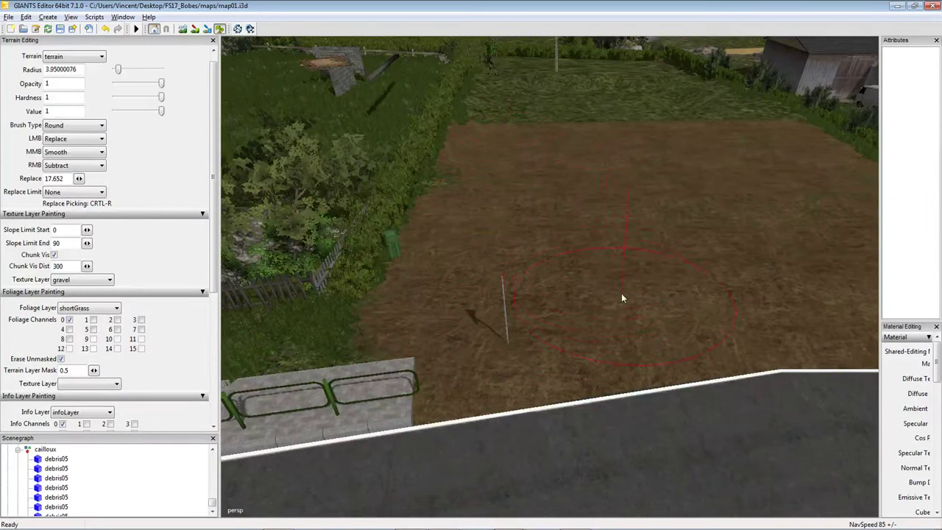
right_click_drag(621, 298, 529, 335)
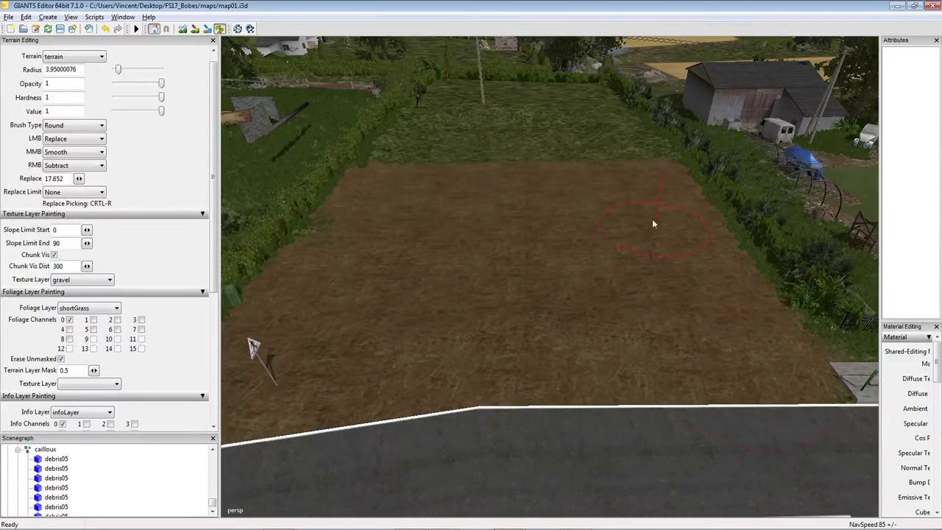
right_click_drag(423, 318, 421, 284)
scroll(528, 339, "down", 1, "ctrl")
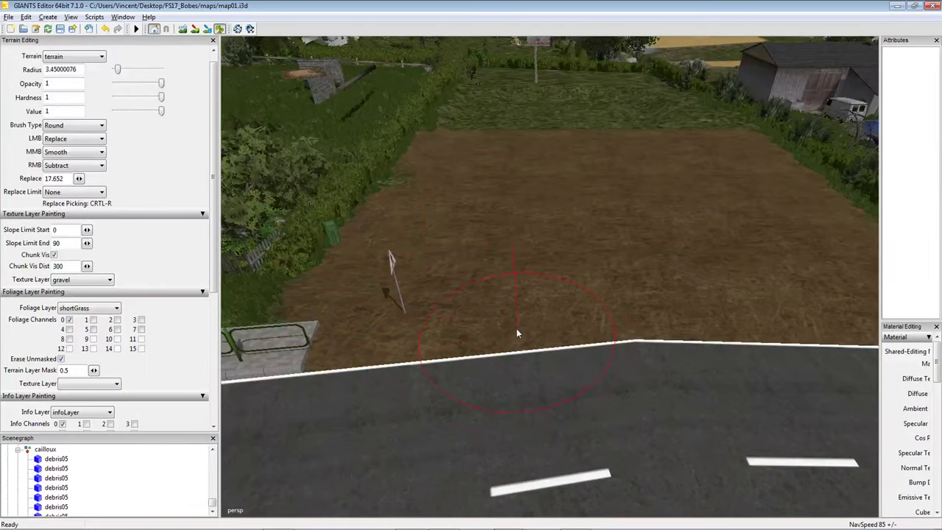
Delete the green bin beside the hedge at the edge of the plot.
right_click_drag(515, 280, 447, 227)
left_click(438, 224)
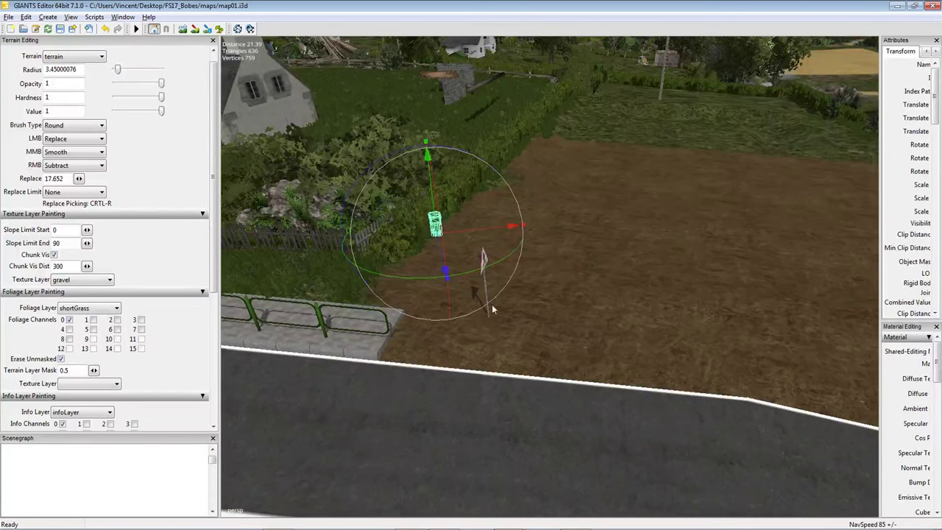
left_click(437, 333)
right_click_drag(436, 333, 472, 302)
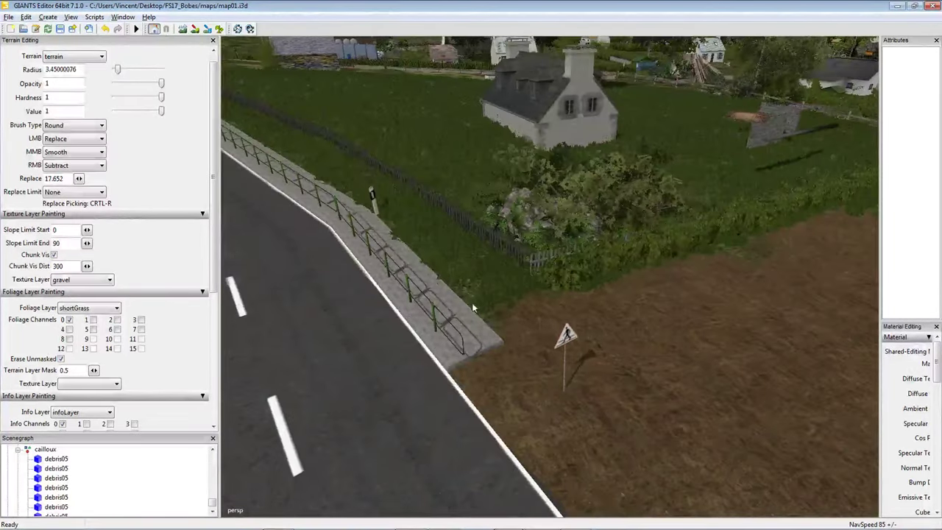
Move the pedestrian warning sign from the plot onto the railed sidewalk beside the neighbouring garden.
left_click(574, 338)
right_click_drag(574, 337, 484, 336)
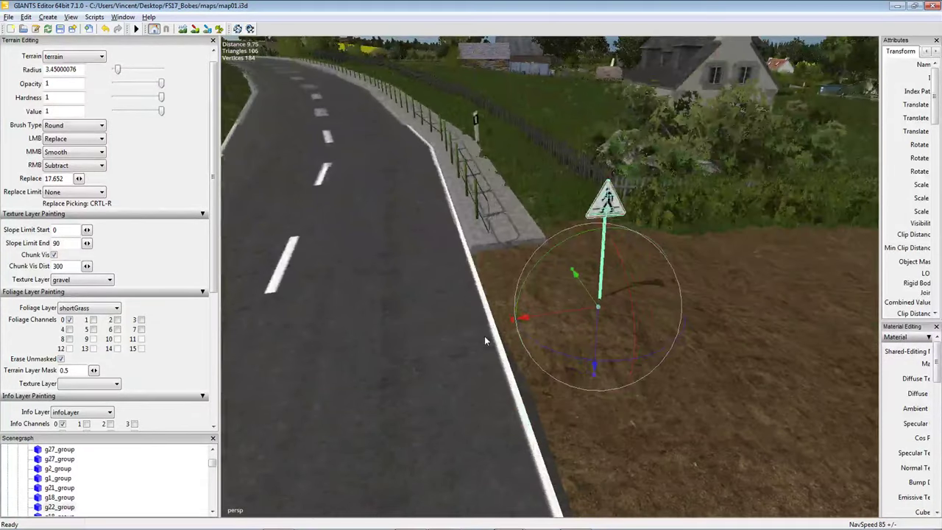
left_click_drag(517, 302, 470, 200)
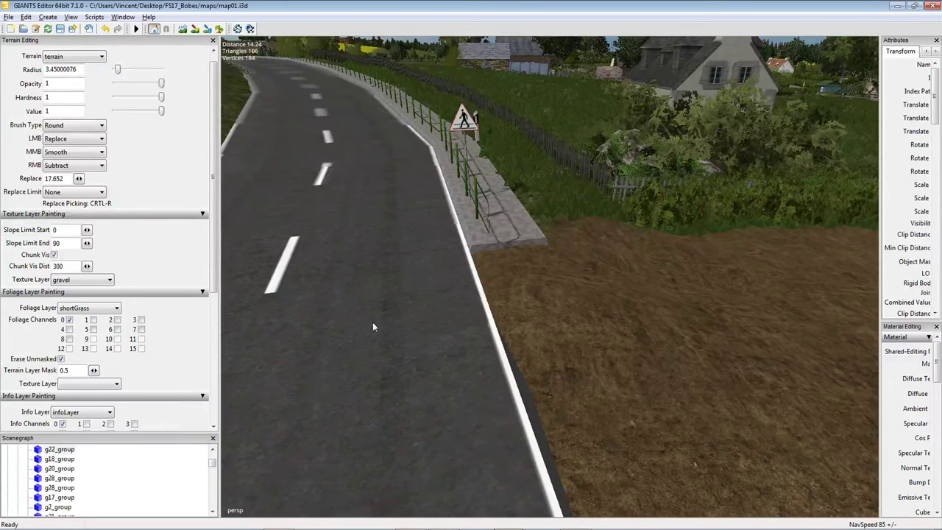
right_click_drag(373, 327, 525, 309)
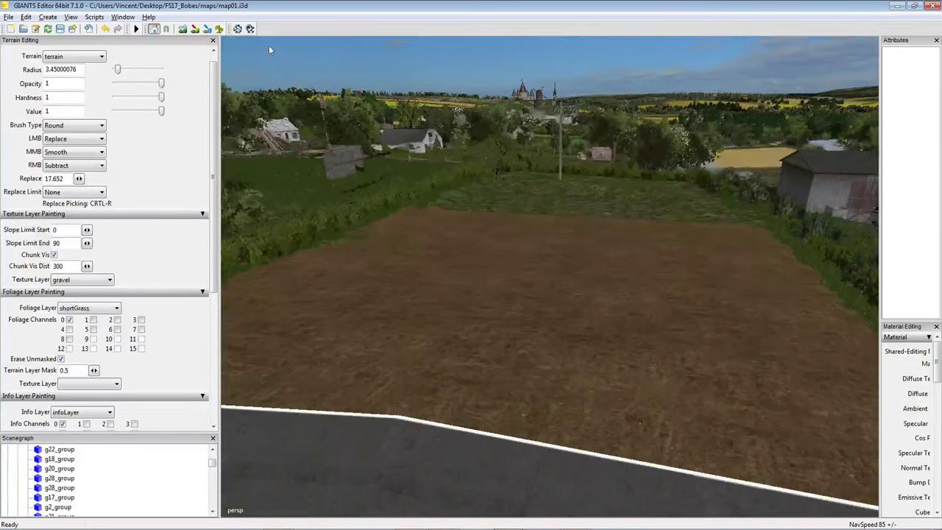
Activate terrain sculpting, set the primary brush action to Add, and lower opacity, hardness and value to 0.4.
mouse_move(269, 49)
right_mouse_down()
mouse_move(287, 149)
mouse_move(227, 117)
mouse_move(466, 235)
mouse_move(443, 209)
mouse_move(412, 213)
mouse_move(414, 197)
mouse_move(401, 193)
mouse_move(406, 216)
mouse_move(391, 218)
mouse_move(400, 206)
mouse_move(387, 210)
mouse_move(394, 207)
mouse_move(412, 243)
right_mouse_up()
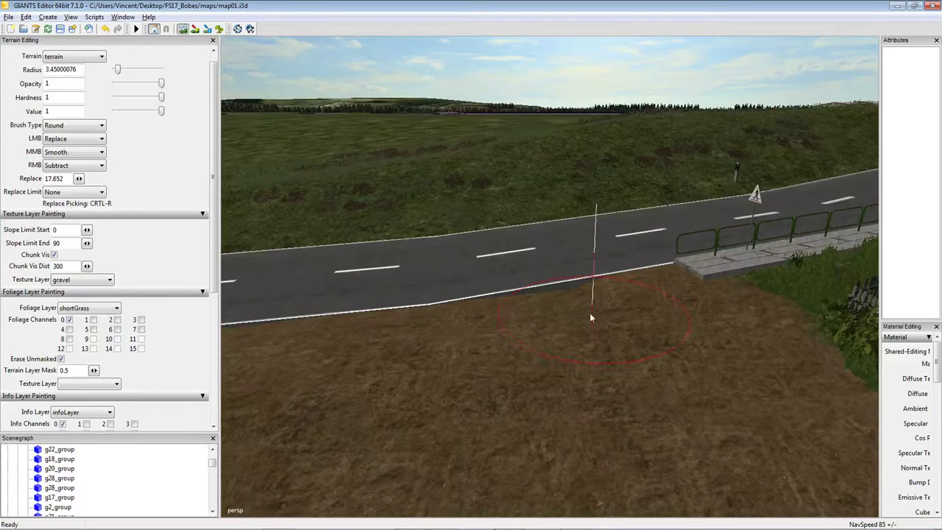
right_click_drag(590, 317, 574, 313)
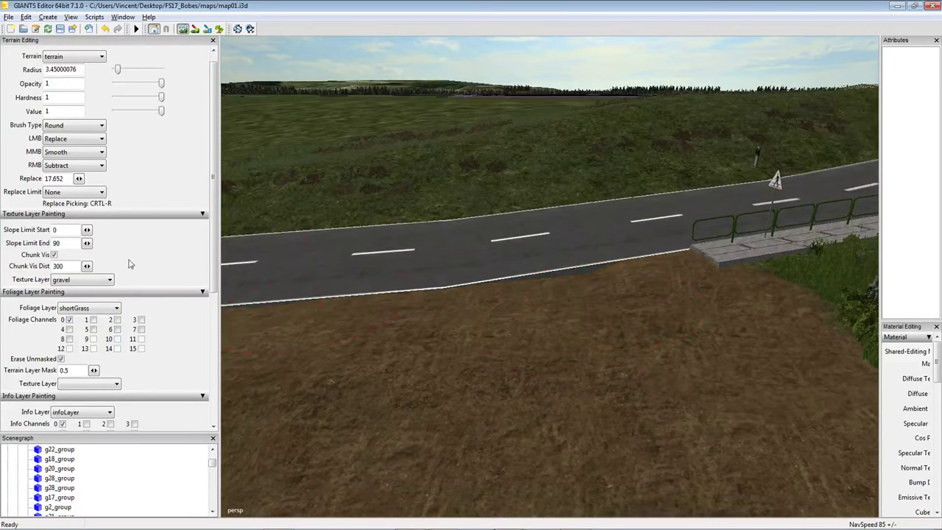
left_click(66, 144)
left_click(68, 148)
left_click_drag(161, 112, 133, 83)
Raise the plot's terrain along the road edge between the two sidewalks, reducing the brush radius to 3.2.
scroll(514, 267, "up", 2)
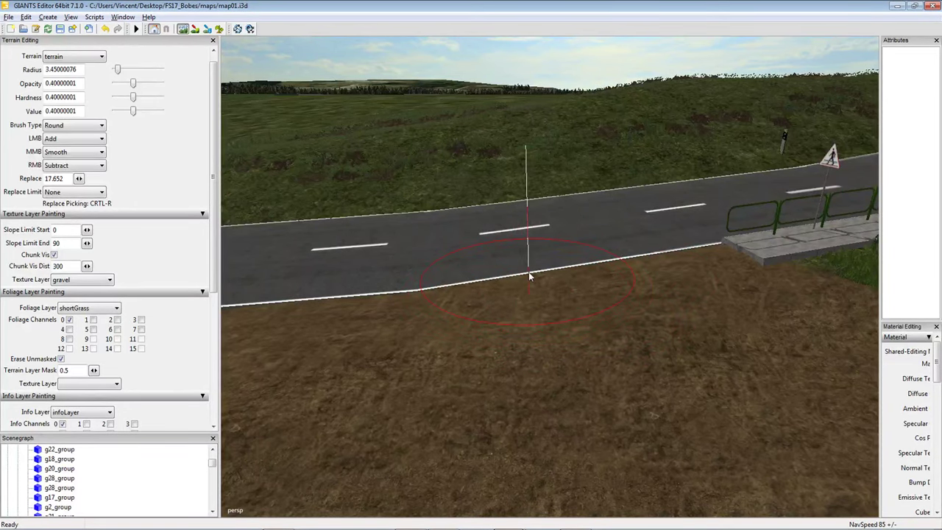
key("a")
key("a")
key("a")
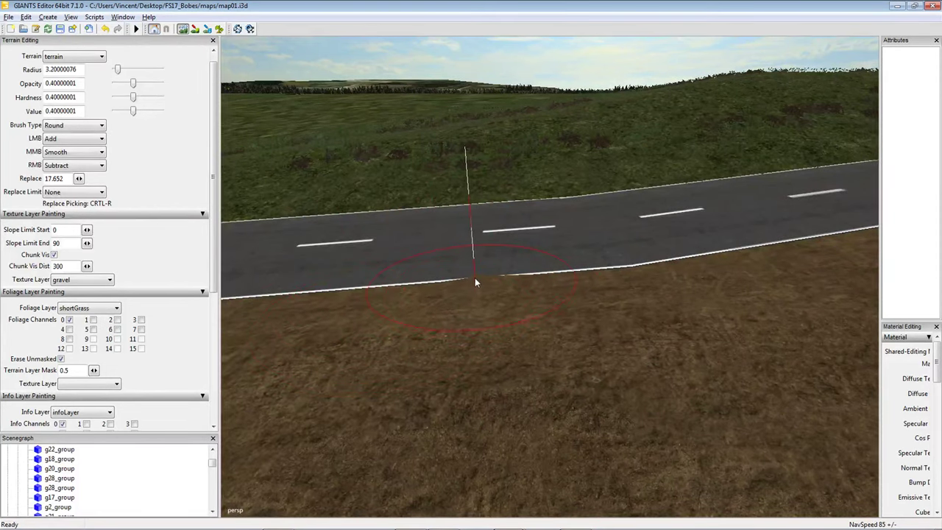
key("a")
key("s")
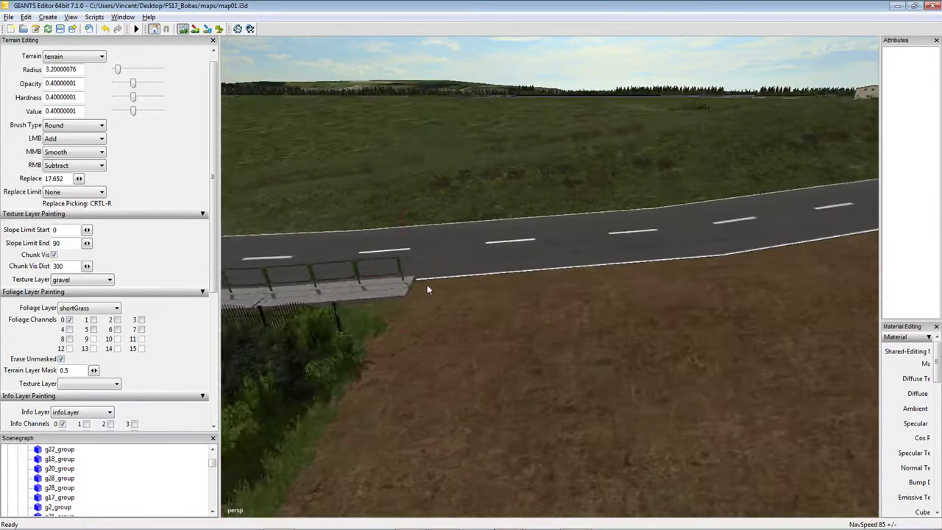
key("s")
key("s")
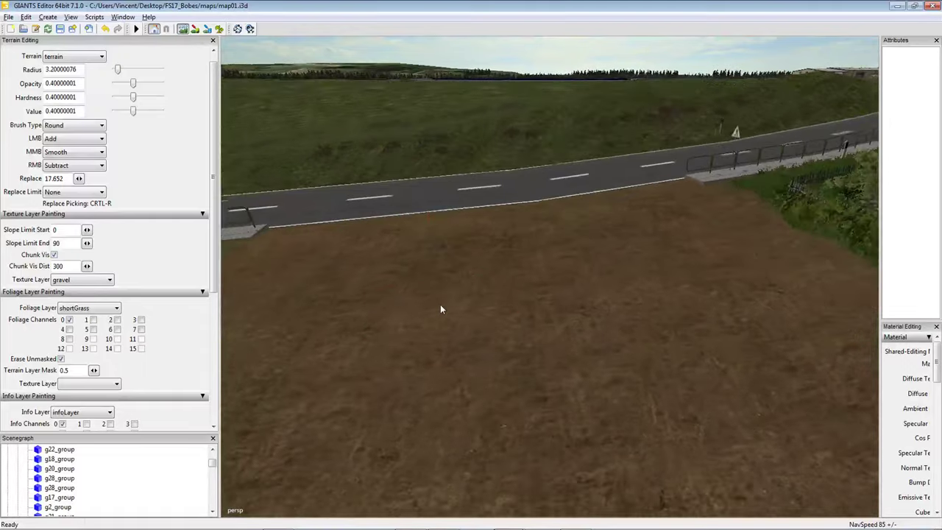
Try the Square terrain brush on the bare-earth plot.
left_click(83, 126)
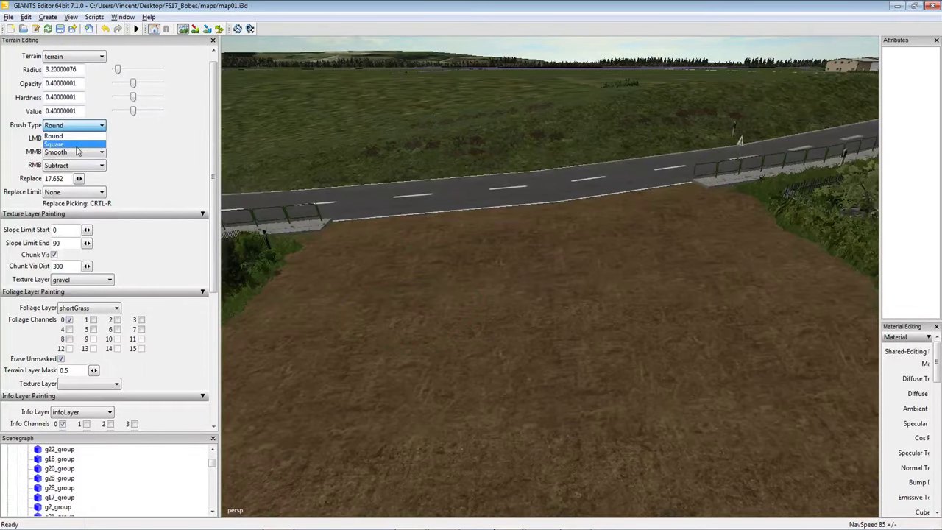
left_click(73, 138)
key("w")
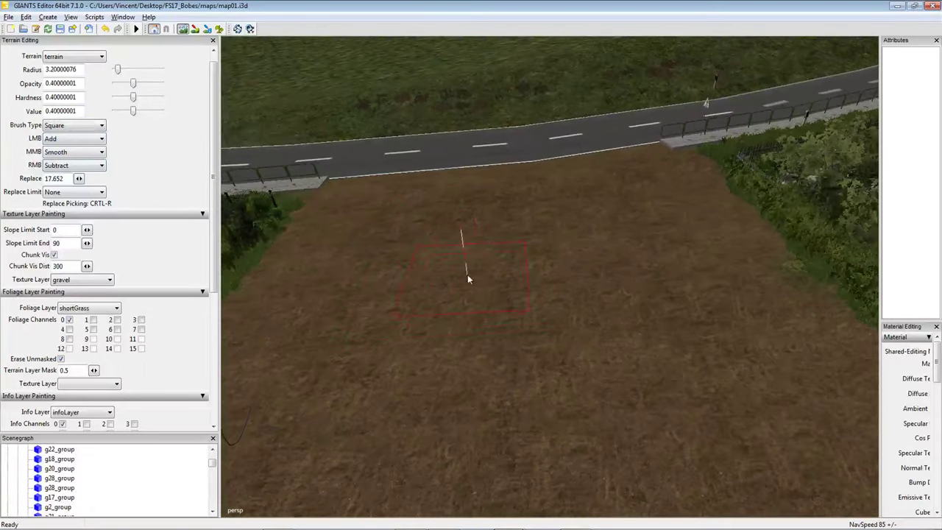
key("a")
key("w")
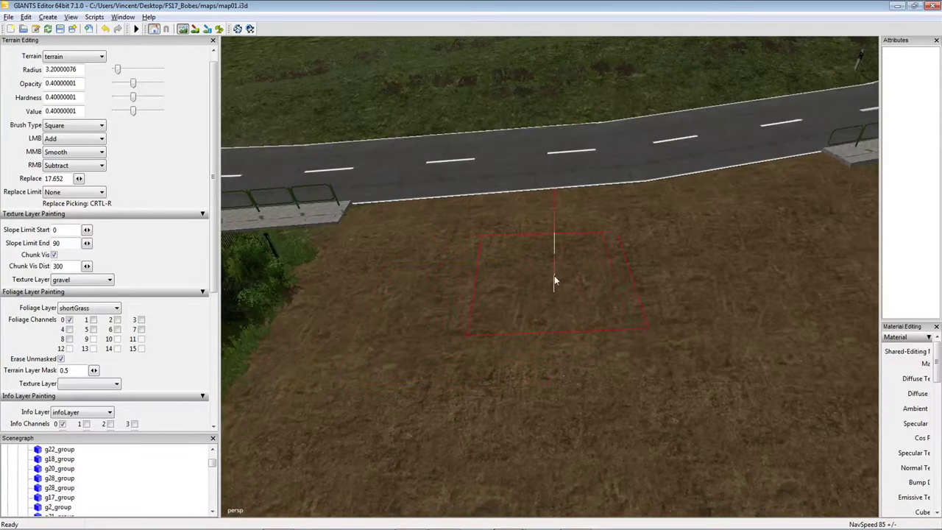
Set brush opacity, hardness and value to 1 and change the brush type to Round.
left_click_drag(133, 110, 169, 88)
left_click(97, 129)
left_click(70, 139)
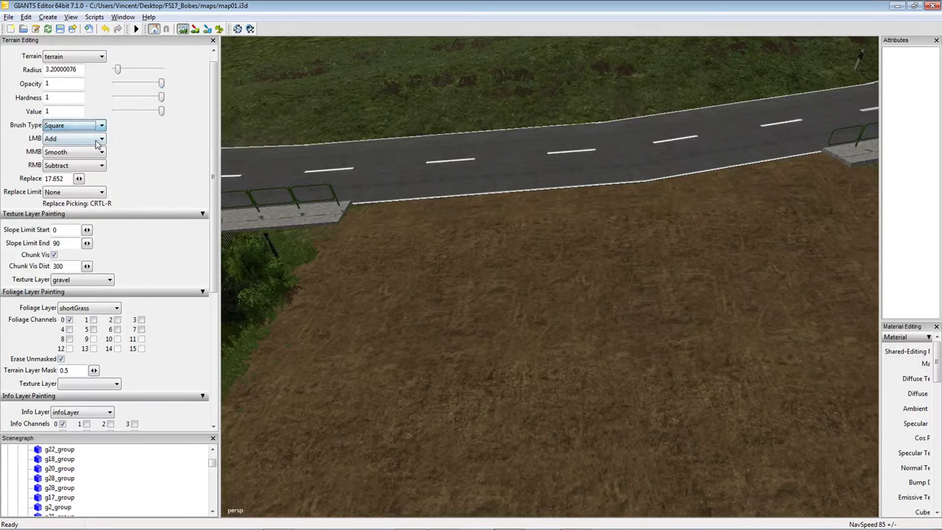
key("w")
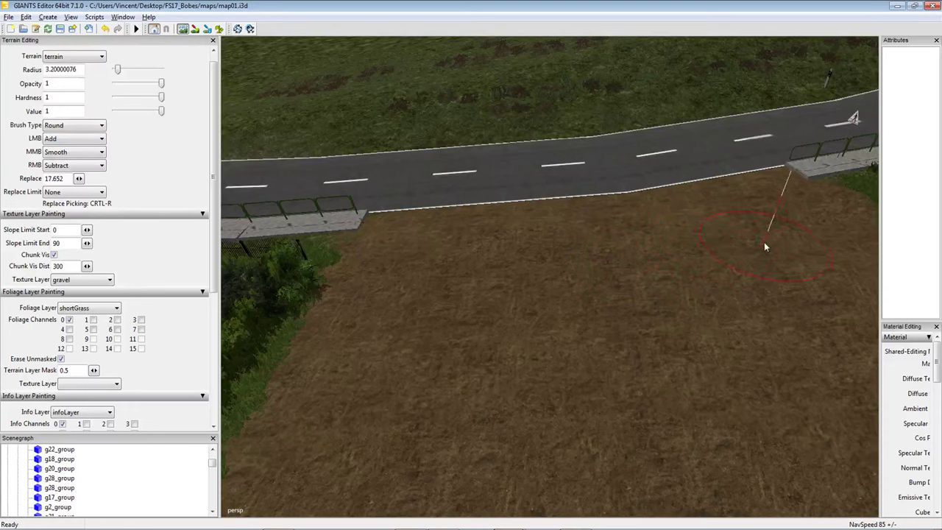
key("w")
key("d")
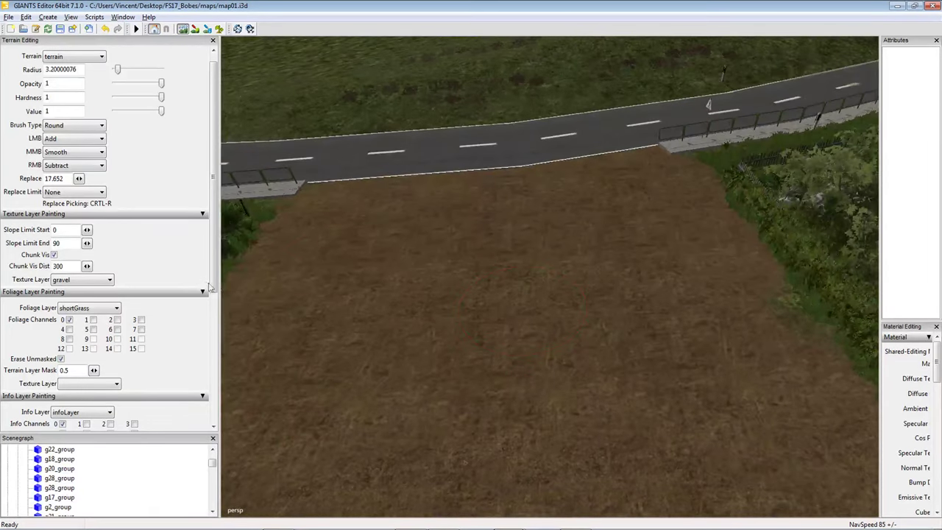
Survey the plot from the bare-earth strip at the road to the grassy area at its far end.
left_click_drag(219, 284, 14, 283)
key("w")
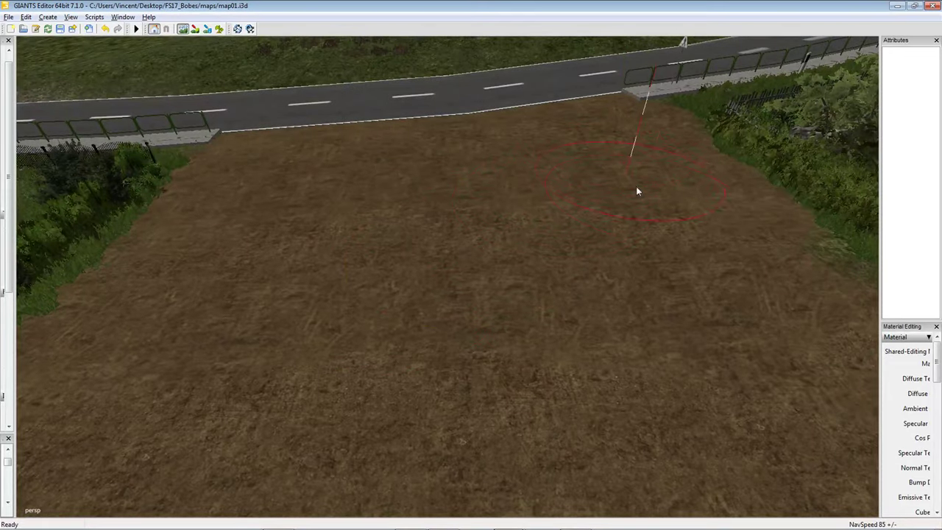
scroll(455, 301, "down", 5)
scroll(458, 287, "up", 3)
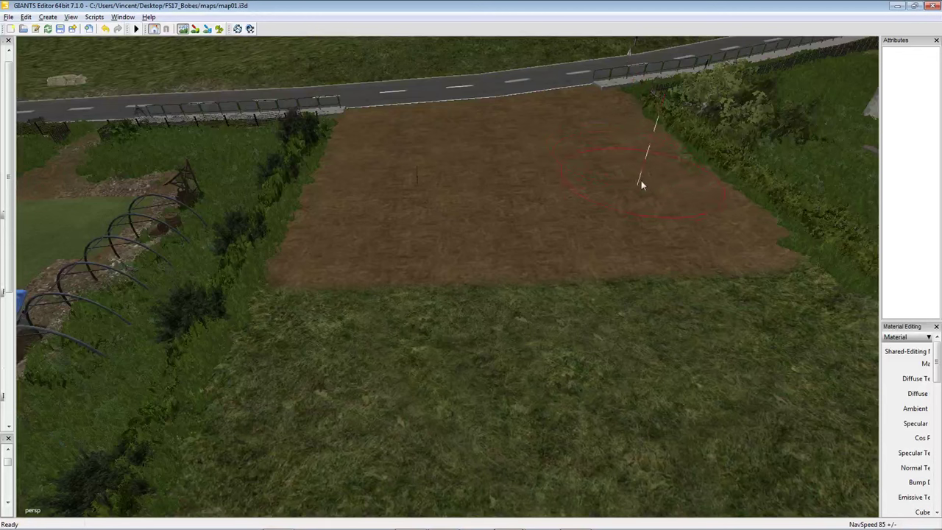
scroll(552, 279, "down", 5)
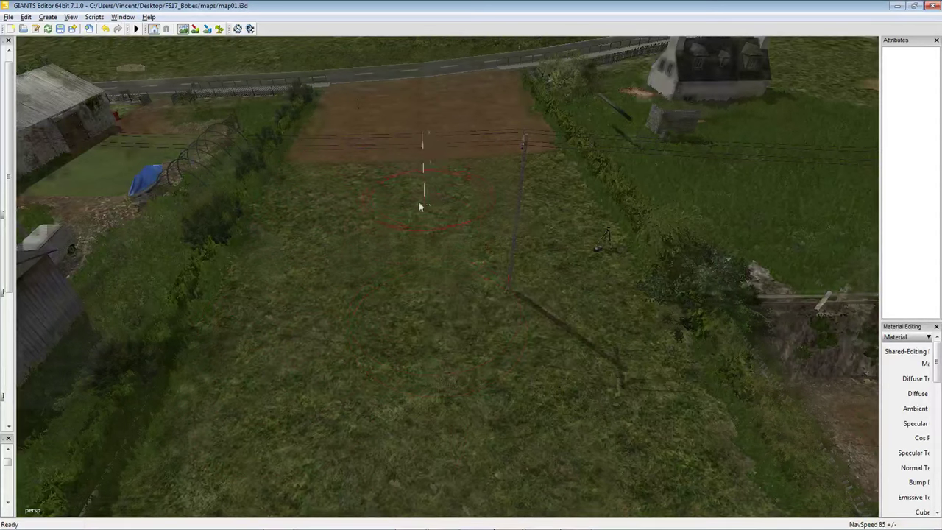
scroll(400, 199, "down", 5)
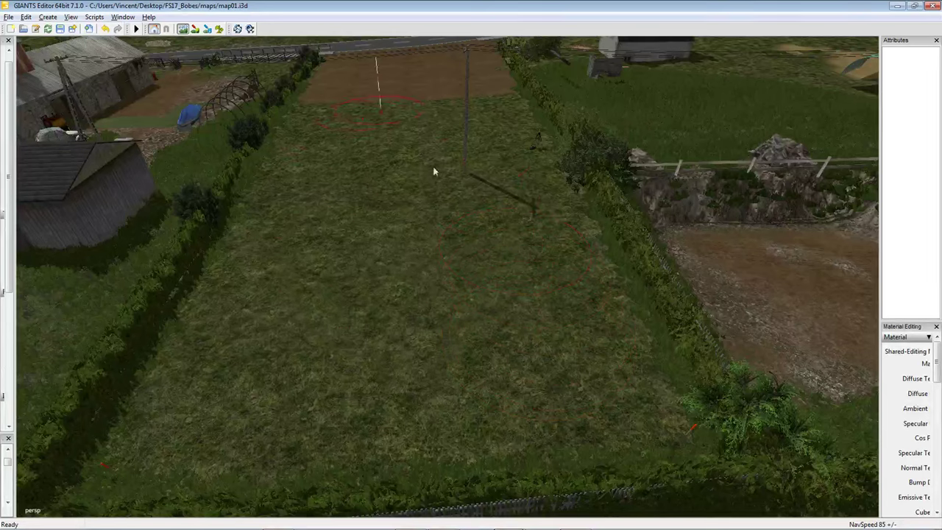
scroll(425, 248, "up", 10)
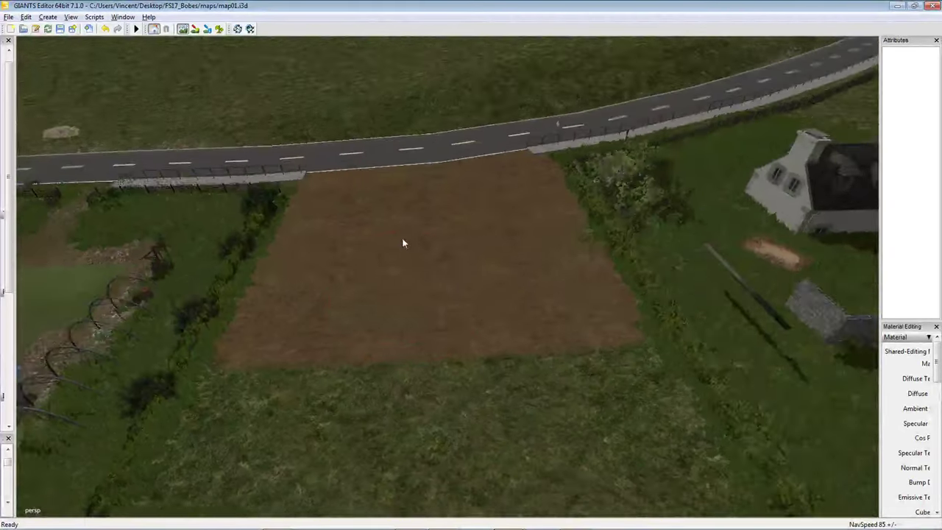
scroll(402, 243, "up", 2)
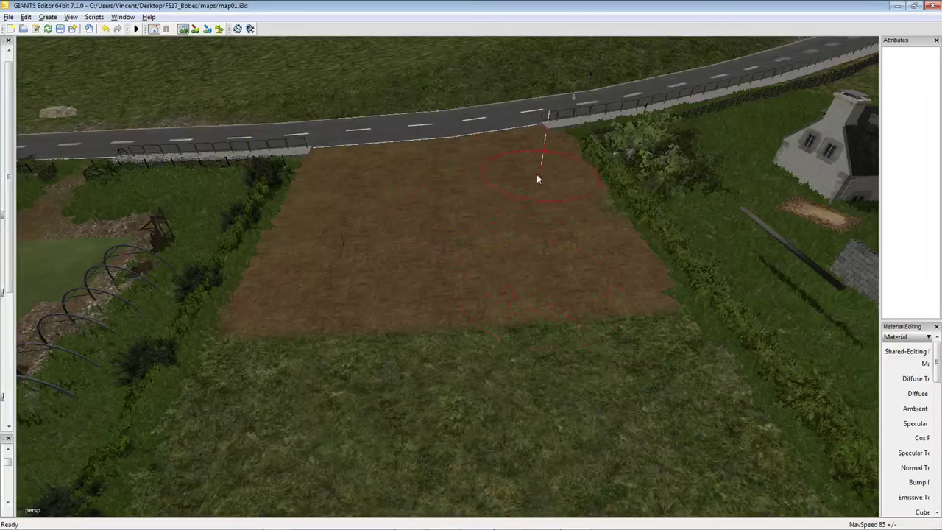
Inspect the bare-earth ground at close range along the road edge, the sidewalk end and the bordering hedge.
mouse_move(517, 344)
right_mouse_down()
mouse_move(448, 244)
mouse_move(437, 204)
mouse_move(465, 187)
mouse_move(472, 202)
mouse_move(455, 223)
mouse_move(466, 203)
mouse_move(538, 212)
mouse_move(444, 249)
right_mouse_up()
key("minus")
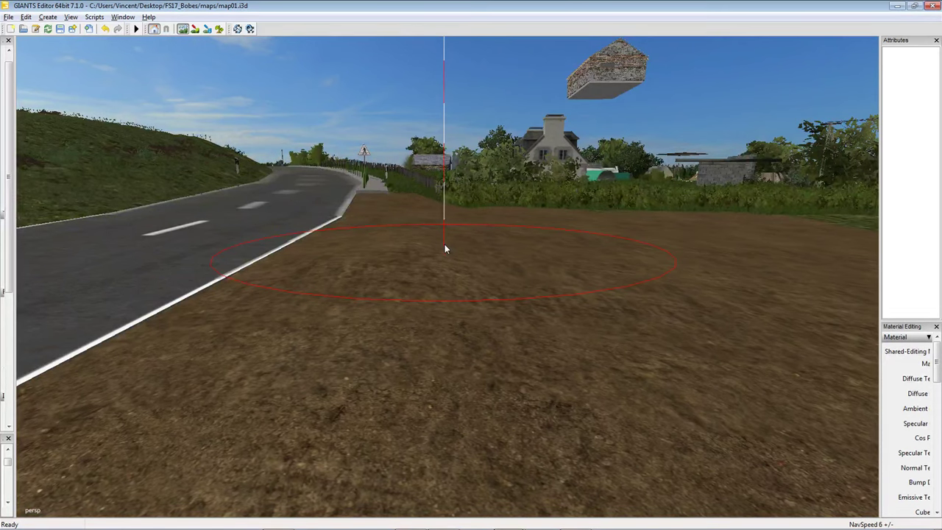
mouse_move(445, 249)
right_mouse_down()
mouse_move(361, 273)
mouse_move(328, 336)
mouse_move(364, 343)
mouse_move(337, 331)
mouse_move(520, 297)
right_mouse_up()
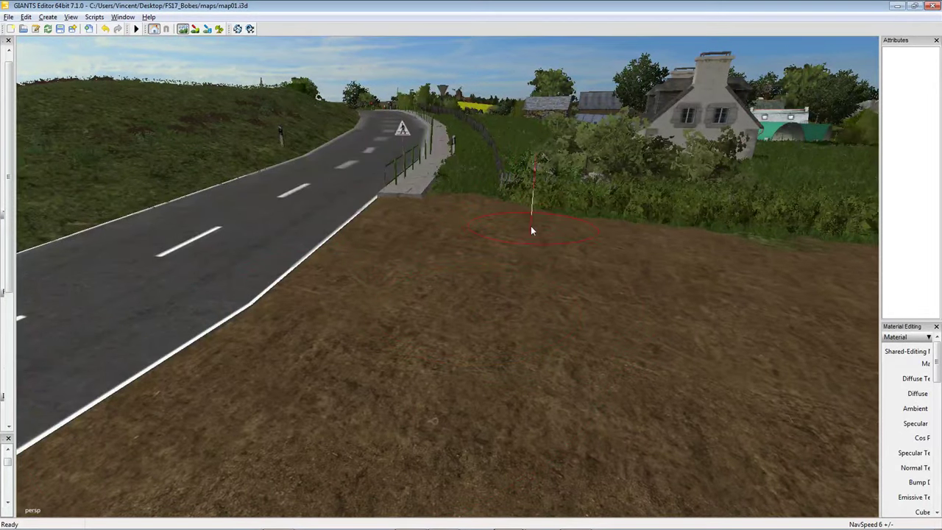
right_click_drag(438, 391, 445, 330)
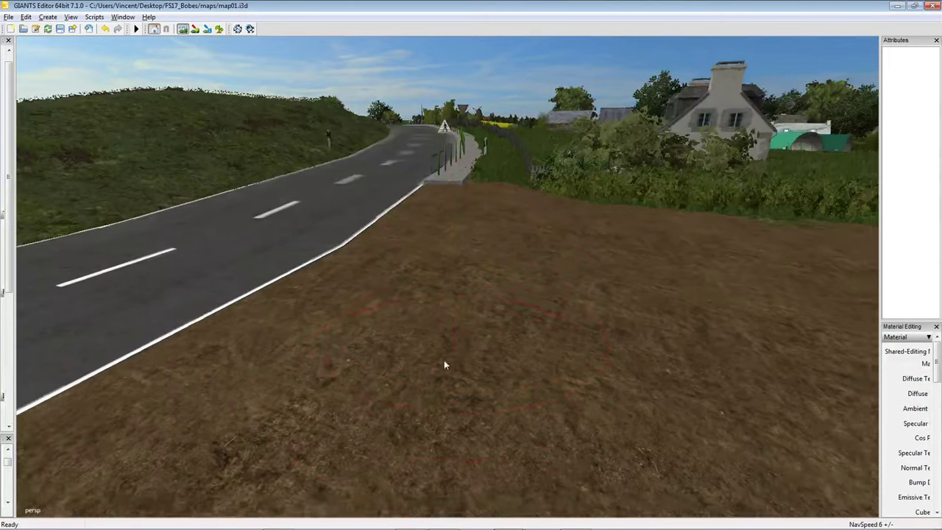
right_click_drag(444, 365, 454, 337)
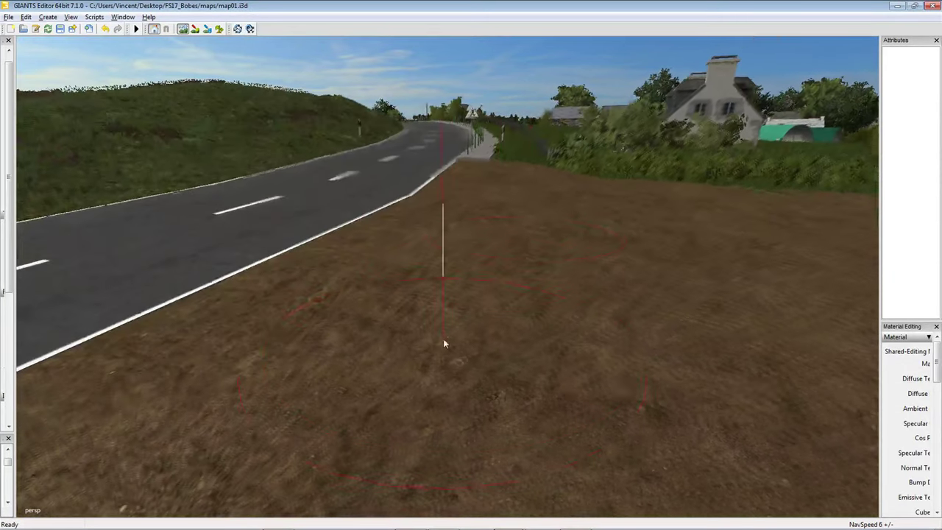
mouse_move(435, 347)
right_mouse_down()
mouse_move(439, 339)
mouse_move(446, 347)
mouse_move(421, 352)
right_mouse_up()
mouse_move(590, 222)
right_mouse_down()
mouse_move(551, 270)
mouse_move(568, 326)
mouse_move(562, 296)
mouse_move(515, 309)
mouse_move(494, 324)
mouse_move(496, 337)
mouse_move(481, 332)
mouse_move(434, 374)
mouse_move(449, 326)
right_mouse_up()
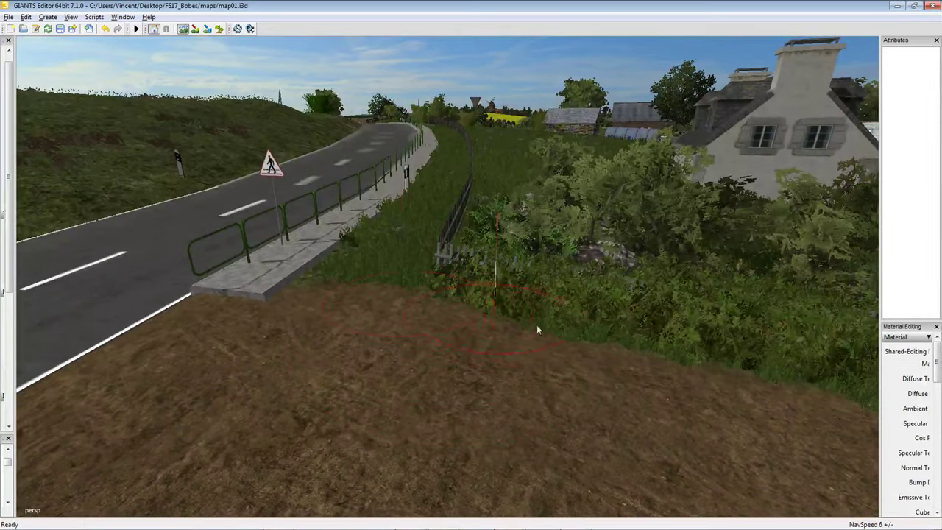
mouse_move(553, 338)
right_mouse_down()
mouse_move(519, 348)
mouse_move(525, 364)
mouse_move(536, 362)
mouse_move(446, 358)
right_mouse_up()
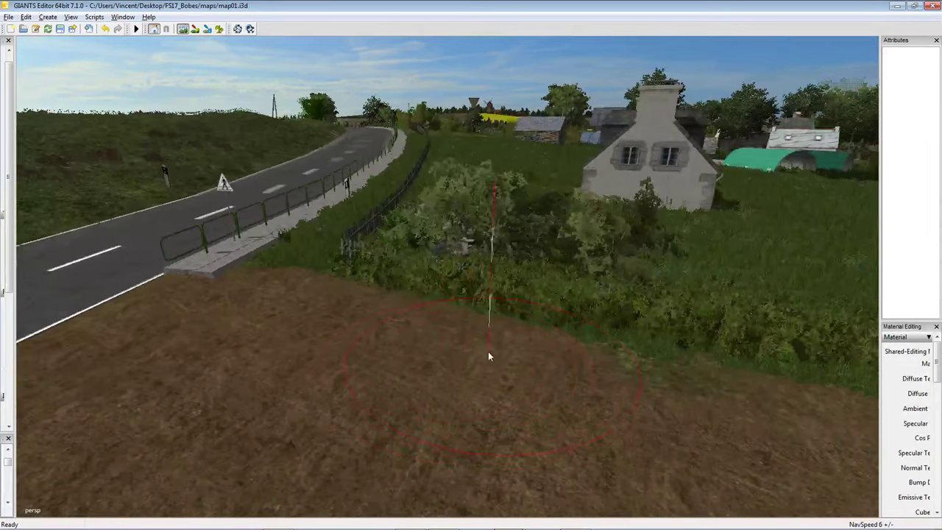
right_click_drag(532, 377, 423, 368)
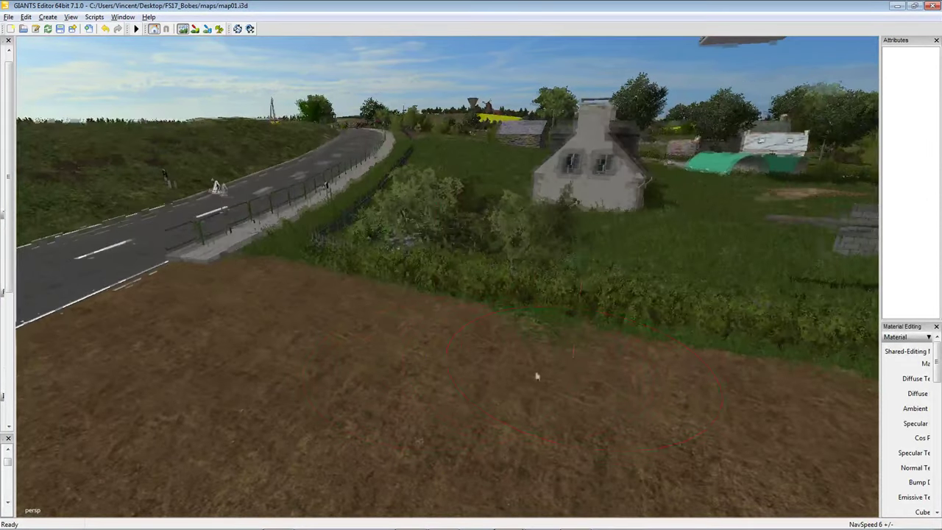
right_click_drag(537, 377, 471, 337)
mouse_move(577, 357)
right_mouse_down()
mouse_move(489, 365)
mouse_move(562, 373)
right_mouse_up()
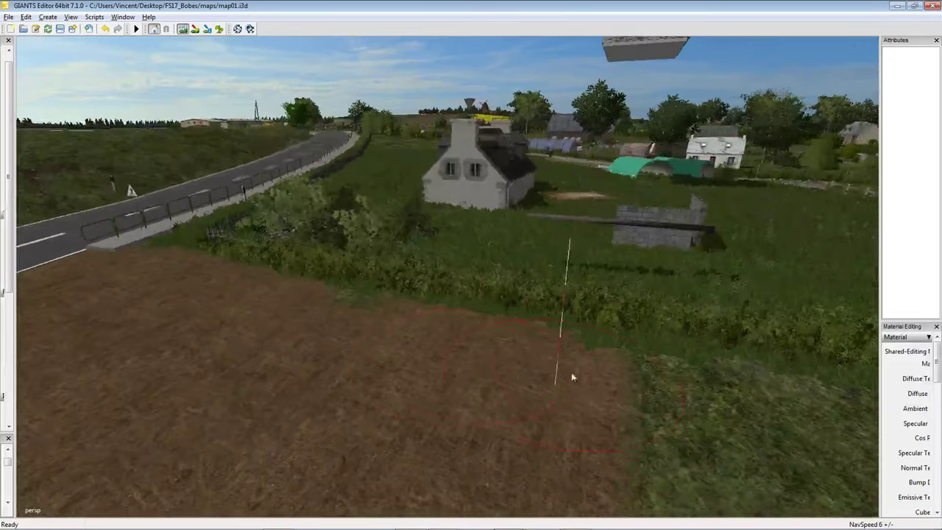
right_click_drag(703, 377, 517, 370)
right_click_drag(425, 341, 351, 290)
mouse_move(407, 391)
right_mouse_down()
mouse_move(354, 415)
mouse_move(448, 374)
mouse_move(346, 340)
right_mouse_up()
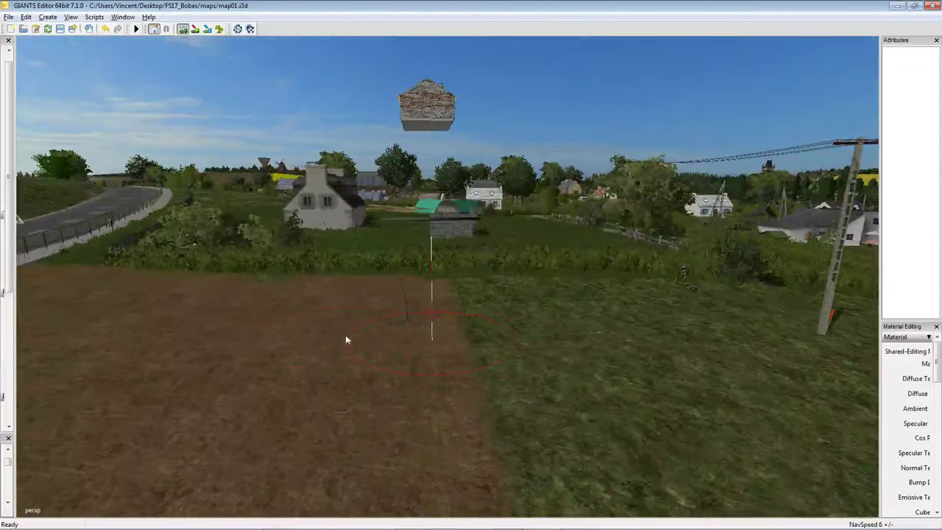
mouse_move(218, 352)
right_mouse_down()
mouse_move(328, 373)
mouse_move(346, 319)
right_mouse_up()
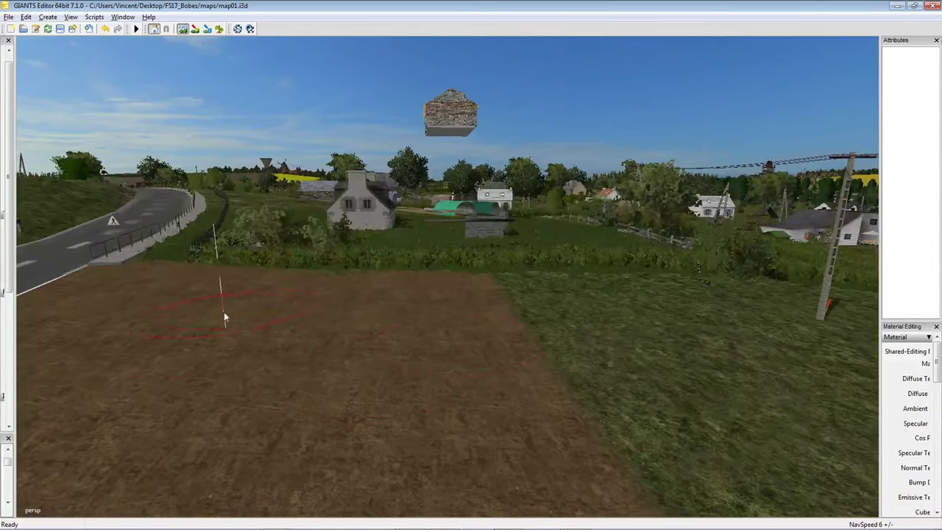
right_click_drag(414, 396, 534, 336)
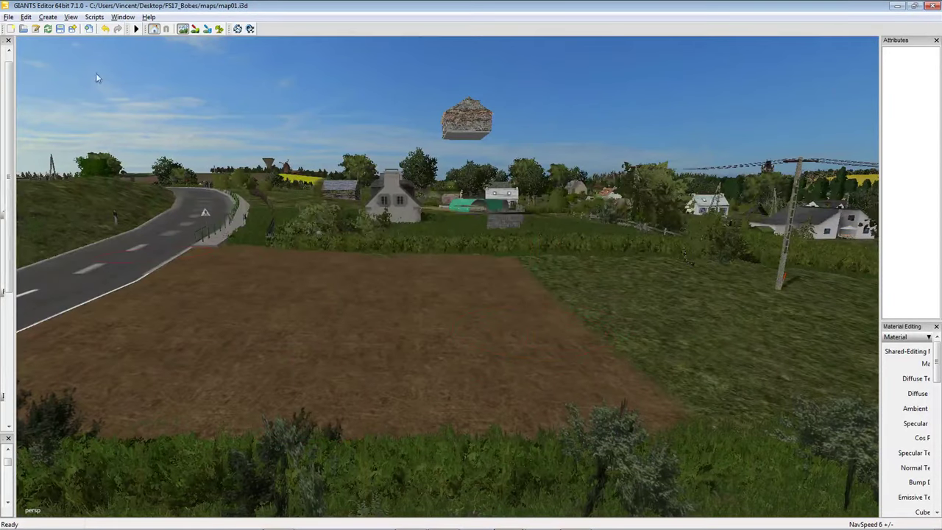
Set the Z scale of the cable hanging beside the floating brick house to 1.
right_click_drag(501, 219, 577, 214)
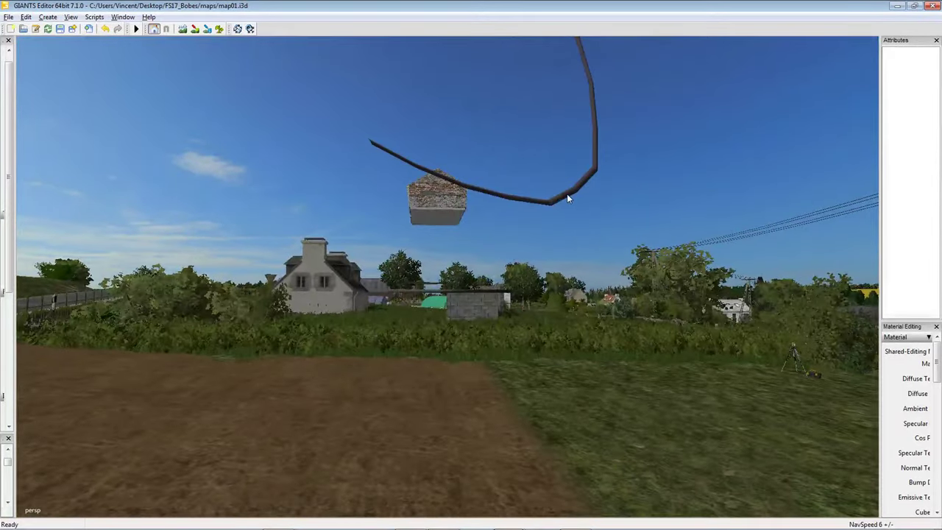
left_click(567, 194)
left_click_drag(880, 225, 588, 228)
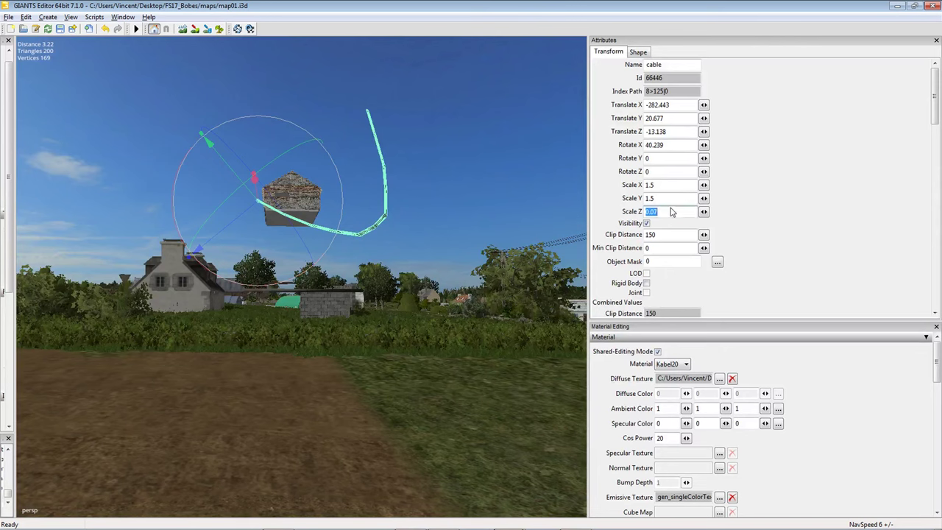
type("1")
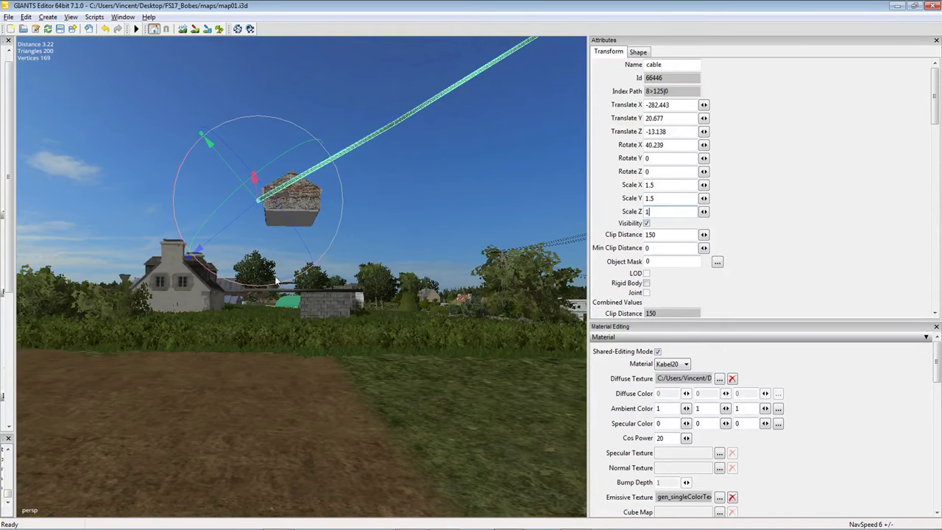
Relocate the cable onto the wooden roof beams of the floating brick house.
right_click_drag(277, 281, 368, 317)
key("Escape")
scroll(346, 302, "up", 5)
right_click_drag(321, 293, 374, 317)
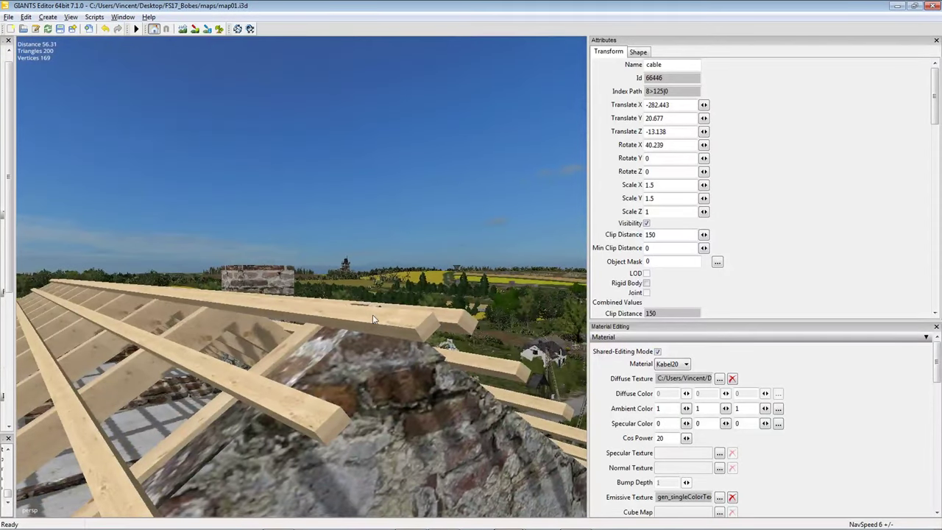
left_click(382, 317)
right_click_drag(312, 318, 447, 304)
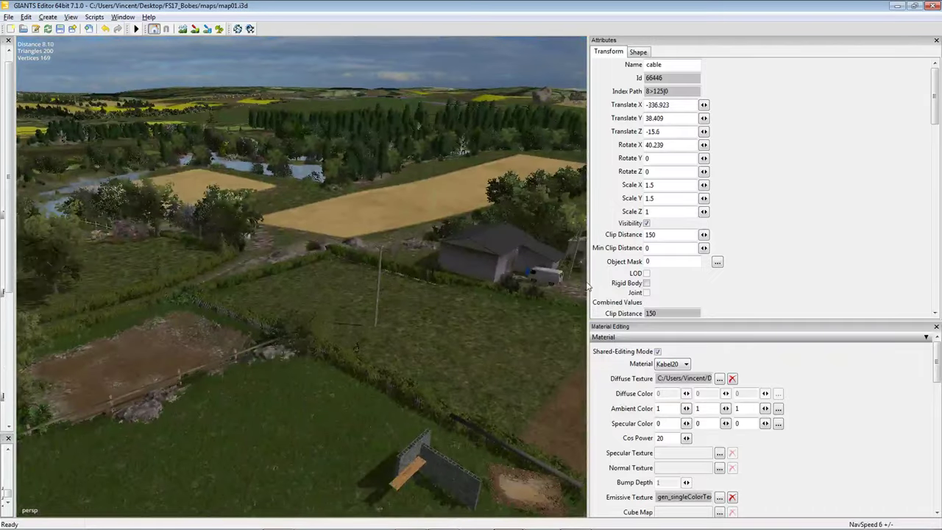
Resume terrain sculpting at the road edge and set brush opacity to 0.2, hardness to 0.3 and value to 0.2.
left_click_drag(589, 282, 907, 282)
right_click_drag(663, 272, 232, 176)
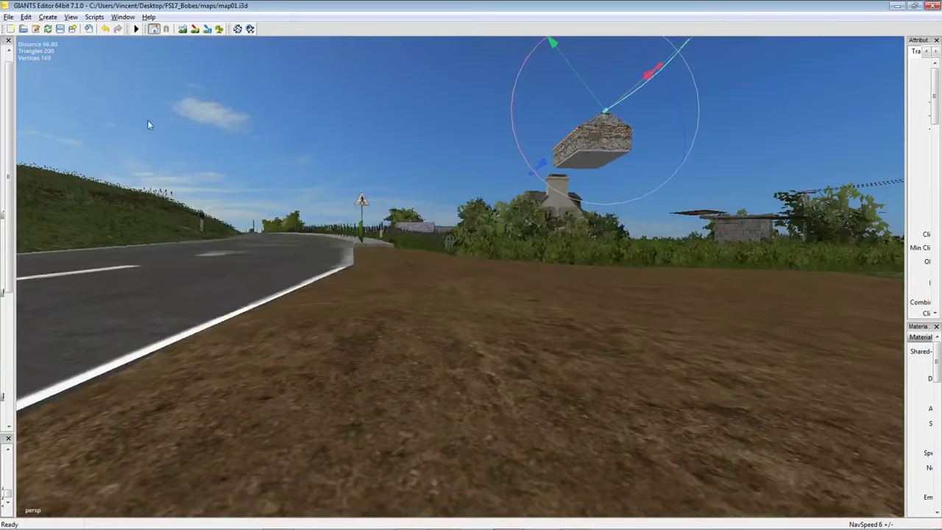
left_click(182, 29)
mouse_move(445, 315)
right_mouse_down()
mouse_move(420, 333)
mouse_move(463, 330)
right_mouse_up()
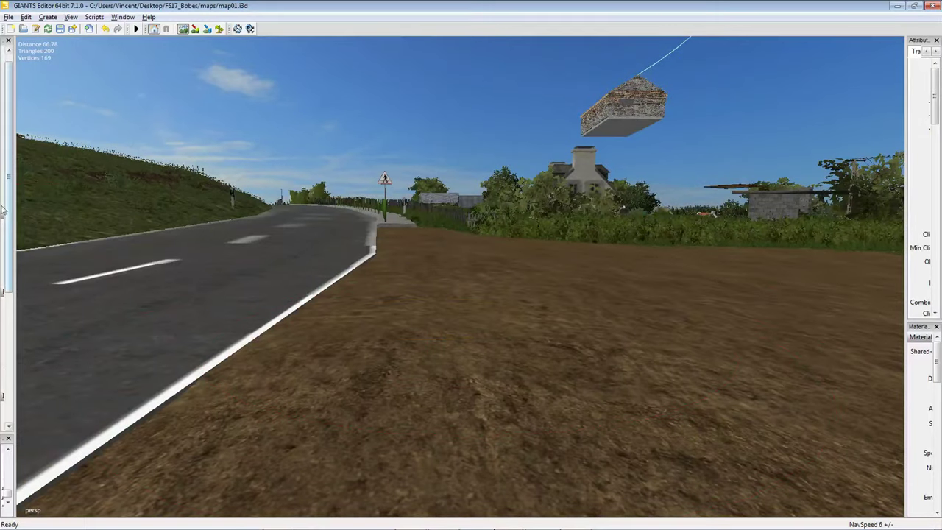
left_click_drag(14, 220, 206, 220)
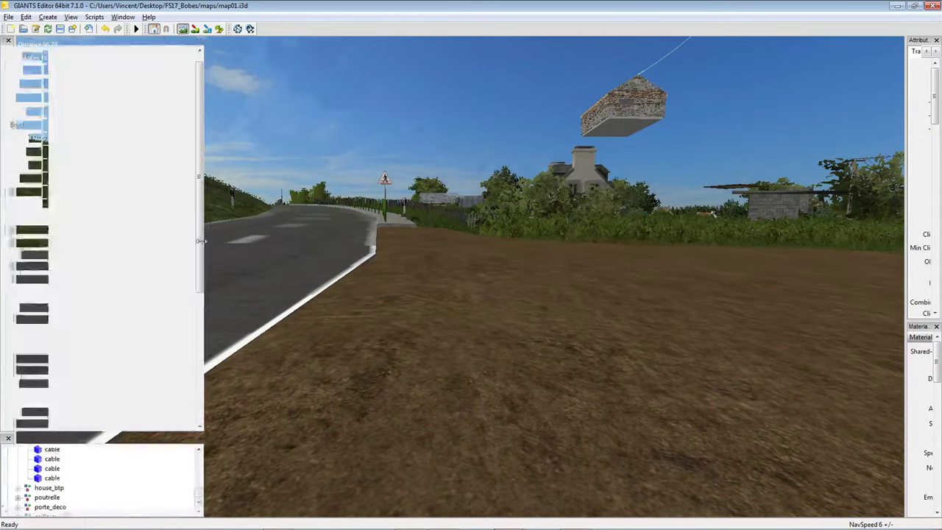
left_click(149, 112)
left_click(139, 98)
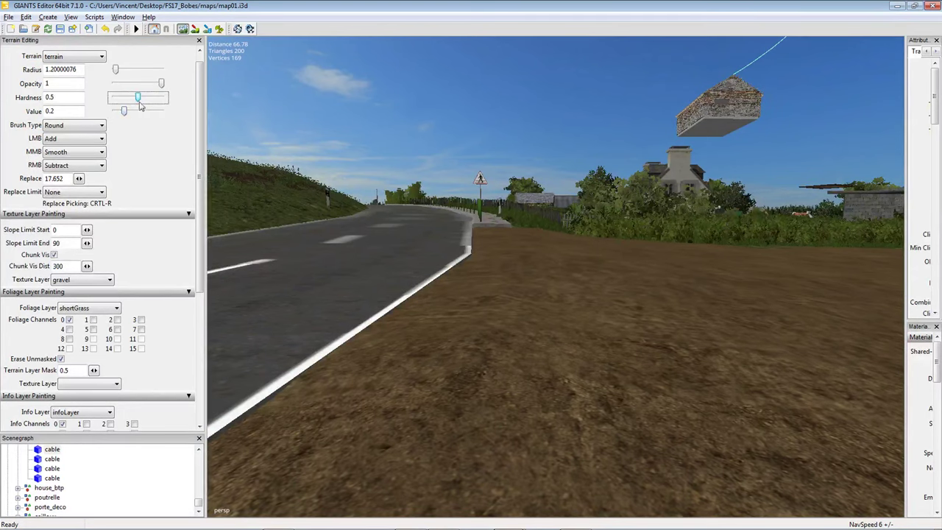
left_click(134, 85)
Raise the bare earth along the road's edge line with a brush radius of 1.95, undoing the final stroke.
right_click_drag(400, 206, 516, 287)
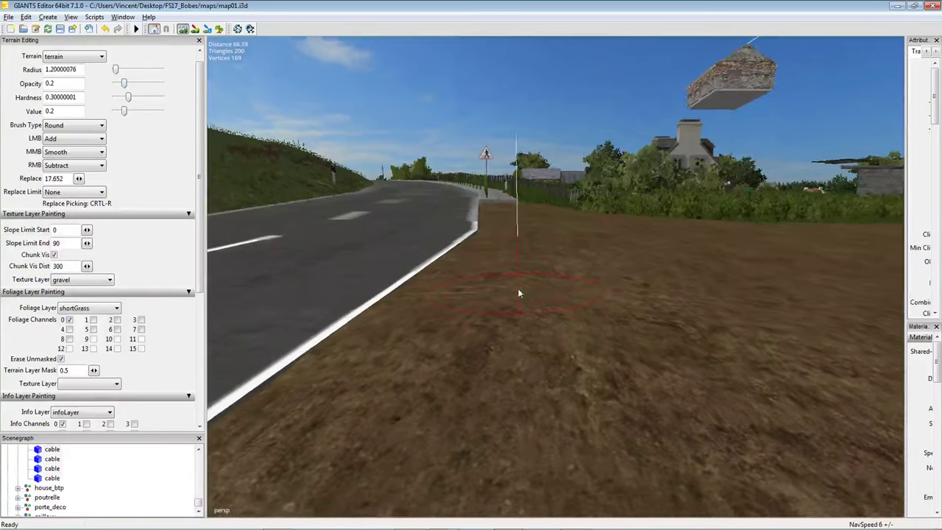
scroll(554, 347, "up", 3)
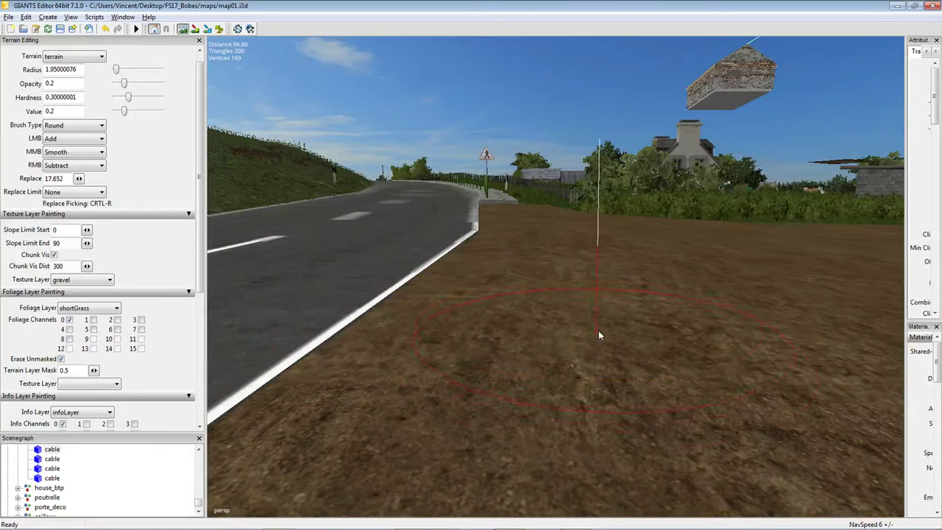
mouse_move(461, 289)
left_mouse_down()
mouse_move(433, 323)
mouse_move(445, 348)
mouse_move(459, 344)
mouse_move(435, 319)
mouse_move(439, 345)
left_mouse_up()
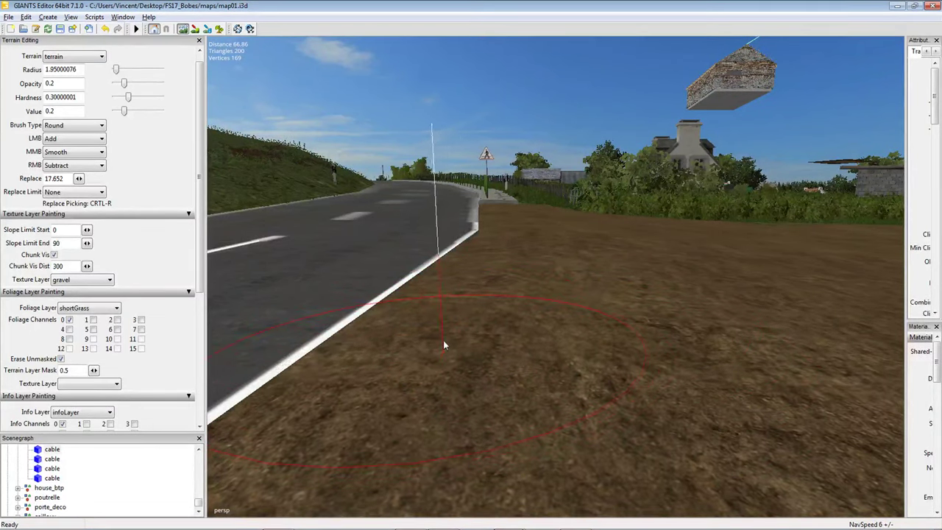
key("a")
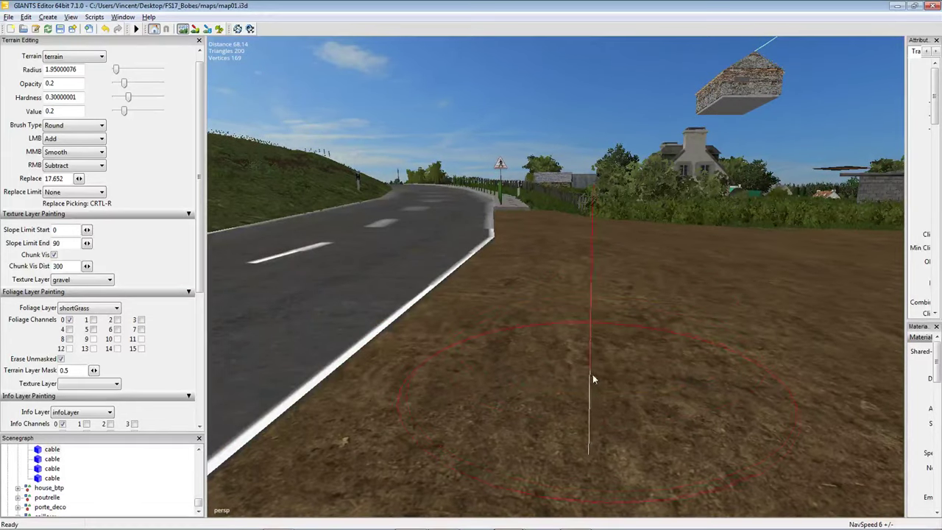
key("w")
key("w")
key("s")
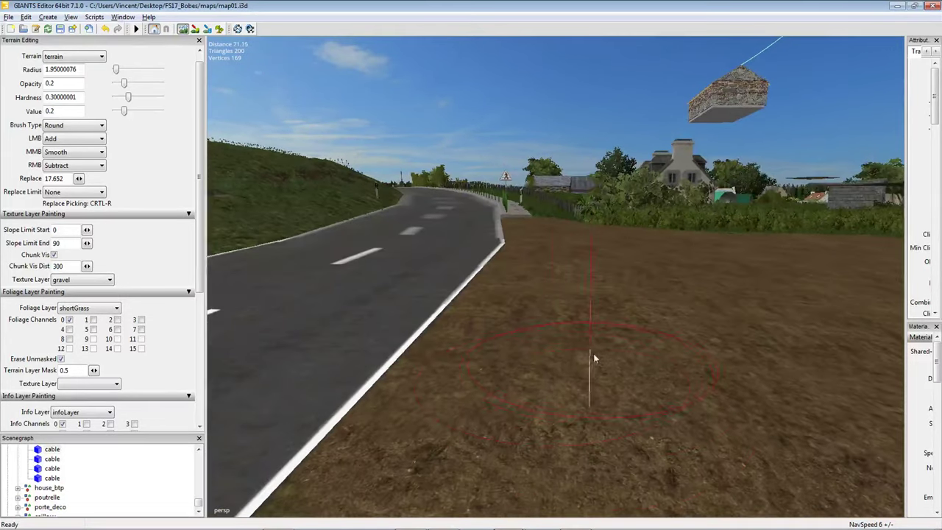
key("s")
key("Left")
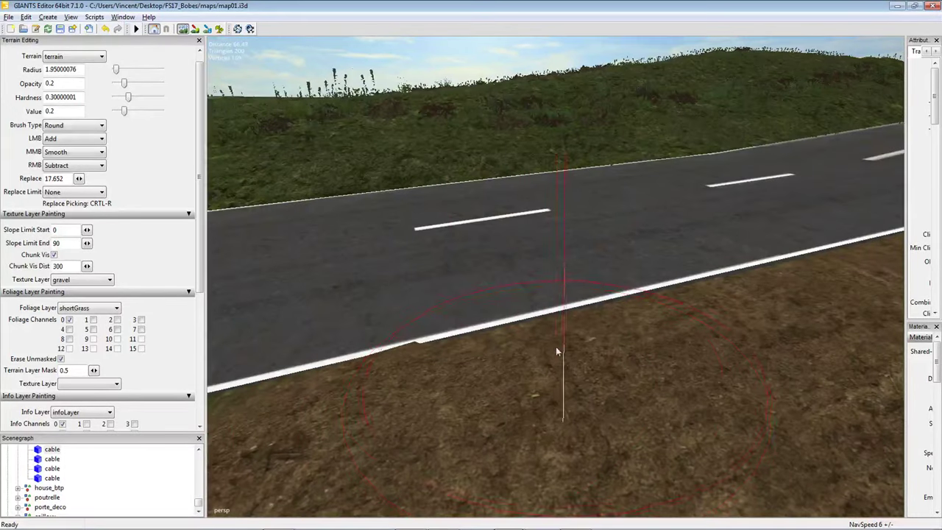
left_click(610, 336)
key("ctrl+z")
Raise the bare earth along the bend in the road's edge line with a brush radius of 2.45.
right_click_drag(585, 326, 497, 337)
scroll(514, 349, "up", 1, "ctrl")
mouse_move(555, 349)
right_mouse_down()
mouse_move(568, 328)
mouse_move(559, 341)
mouse_move(507, 328)
mouse_move(522, 353)
right_mouse_up()
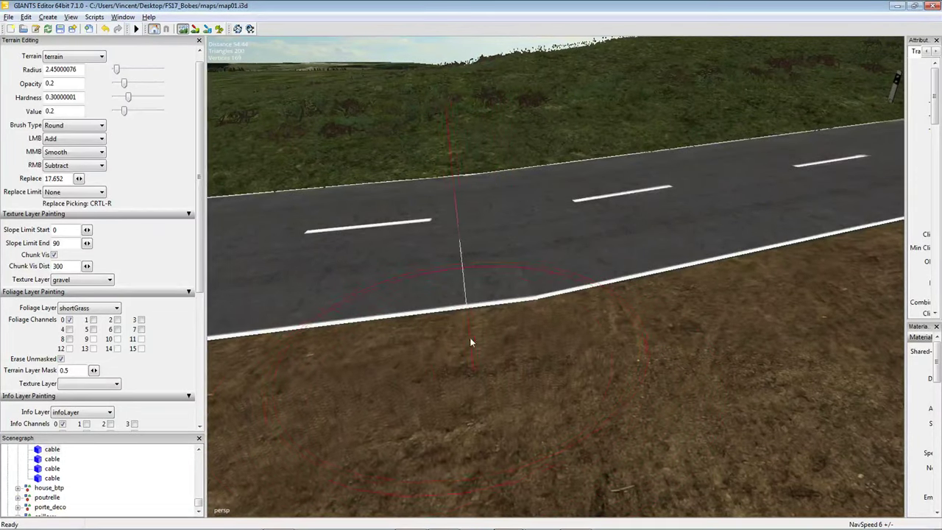
mouse_move(435, 343)
left_mouse_down()
mouse_move(460, 327)
mouse_move(454, 317)
mouse_move(495, 322)
left_mouse_up()
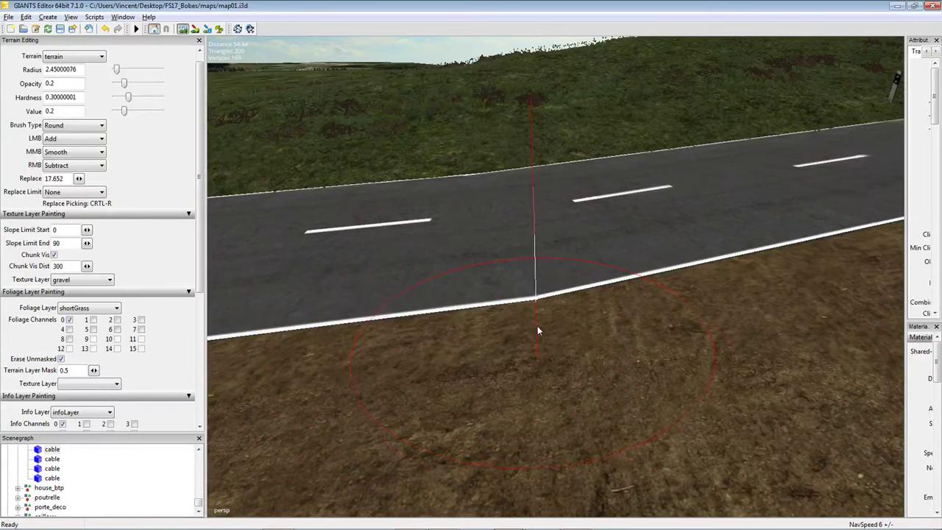
Smooth the bare earth from the road edge to the end of the railed sidewalk, using brush radii between 1.2 and 2.2.
mouse_move(538, 331)
middle_mouse_down()
mouse_move(455, 336)
mouse_move(459, 366)
middle_mouse_up()
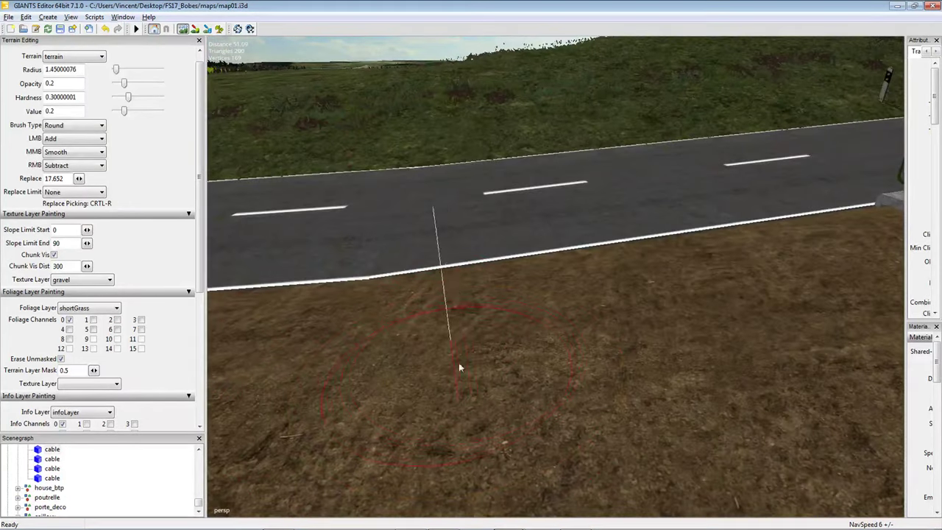
middle_click_drag(647, 320, 498, 336)
mouse_move(711, 300)
middle_mouse_down()
mouse_move(631, 307)
mouse_move(606, 335)
mouse_move(558, 329)
mouse_move(575, 307)
mouse_move(542, 316)
mouse_move(589, 298)
middle_mouse_up()
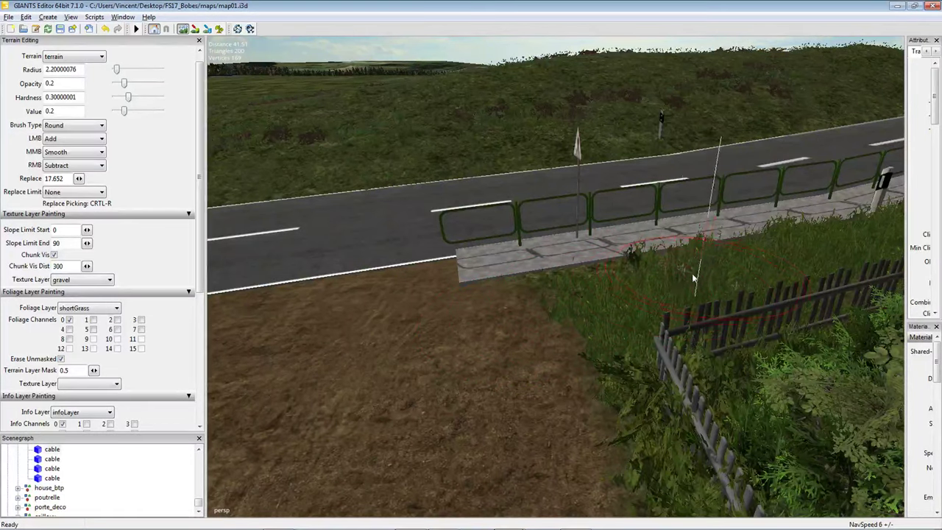
mouse_move(694, 278)
middle_mouse_down()
mouse_move(534, 330)
mouse_move(557, 338)
mouse_move(567, 311)
middle_mouse_up()
scroll(568, 311, "down", 1, "ctrl")
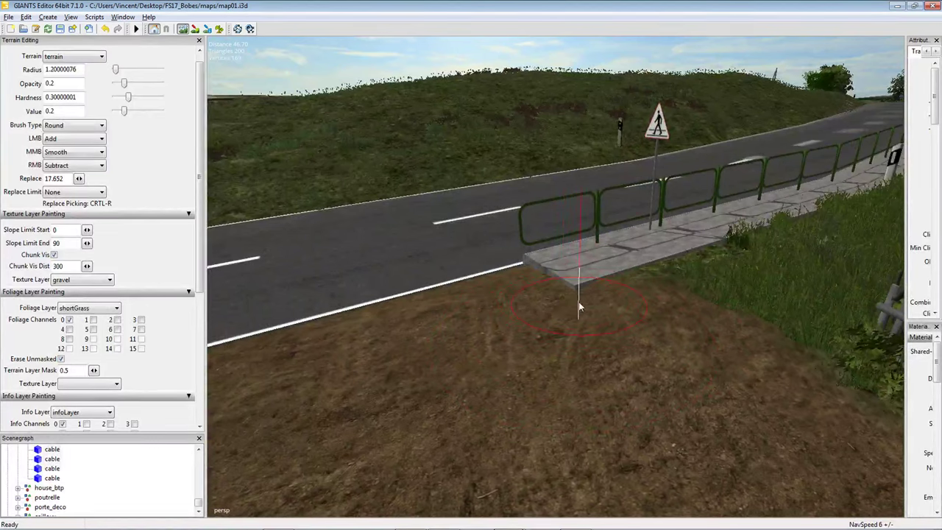
scroll(580, 308, "up", 3, "ctrl")
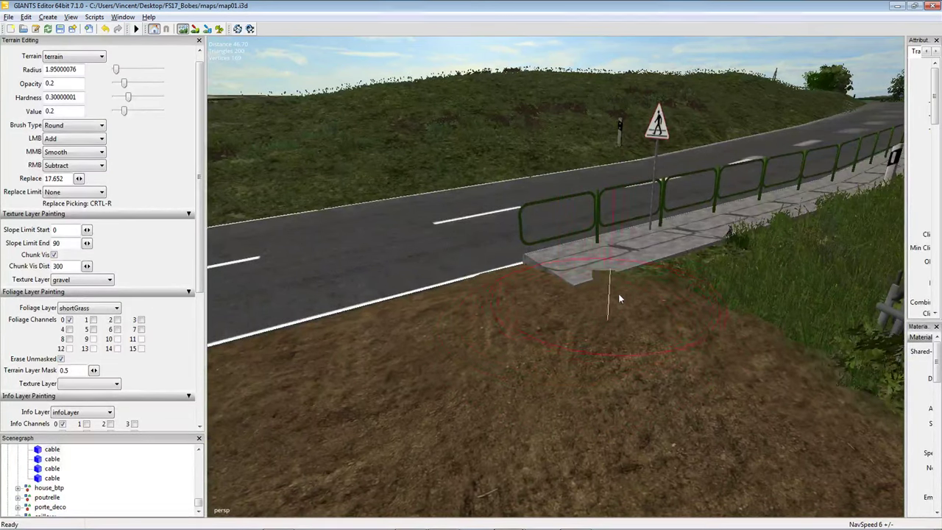
mouse_move(622, 286)
middle_mouse_down()
mouse_move(516, 385)
mouse_move(552, 306)
mouse_move(524, 282)
mouse_move(595, 278)
mouse_move(444, 340)
mouse_move(511, 319)
mouse_move(537, 282)
mouse_move(379, 407)
mouse_move(463, 345)
mouse_move(394, 415)
mouse_move(445, 400)
mouse_move(429, 449)
mouse_move(452, 359)
middle_mouse_up()
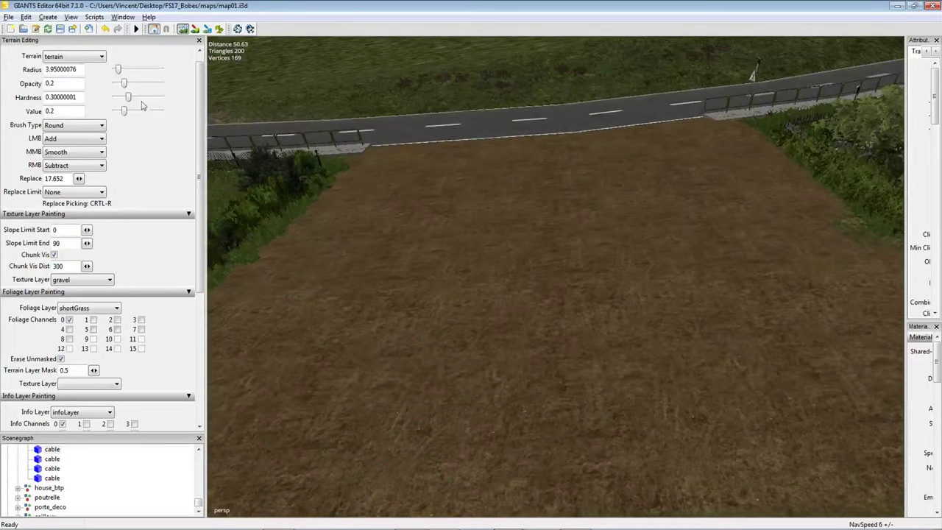
Set the terrain brush's opacity, hardness and value to 1 and its brush type to Square.
left_click_drag(124, 110, 164, 97)
middle_click_drag(550, 272, 545, 328)
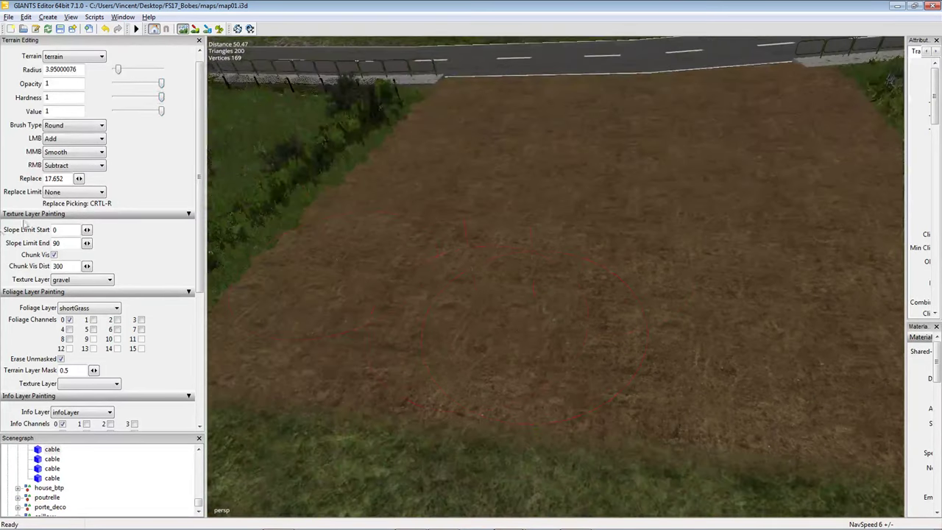
left_click(81, 128)
left_click(74, 144)
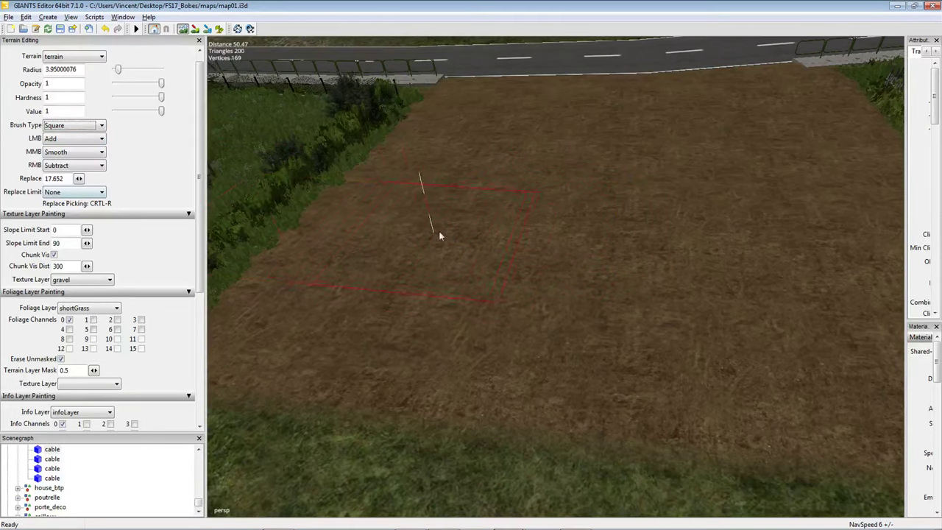
Switch the primary brush action from Add to Replace and try levelling the plot at height 18, undoing the test strokes.
middle_click_drag(435, 236, 432, 246)
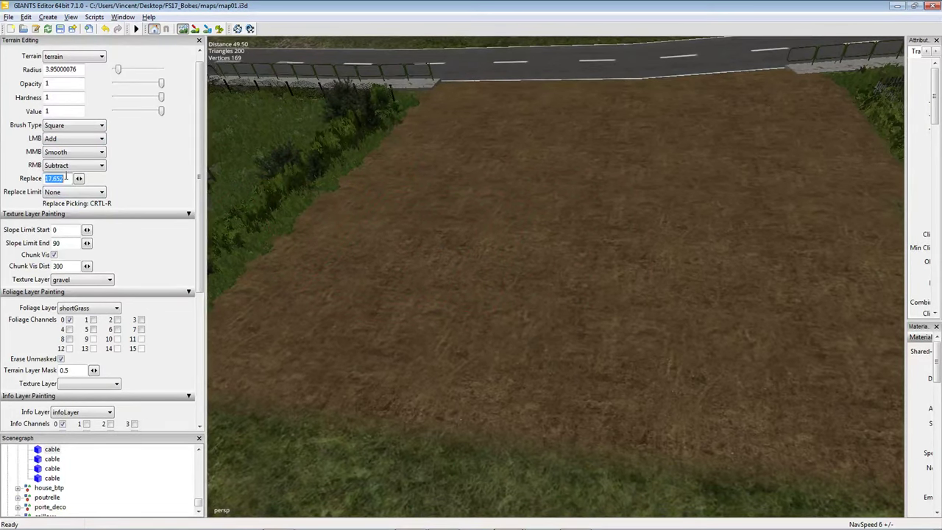
left_click(627, 236)
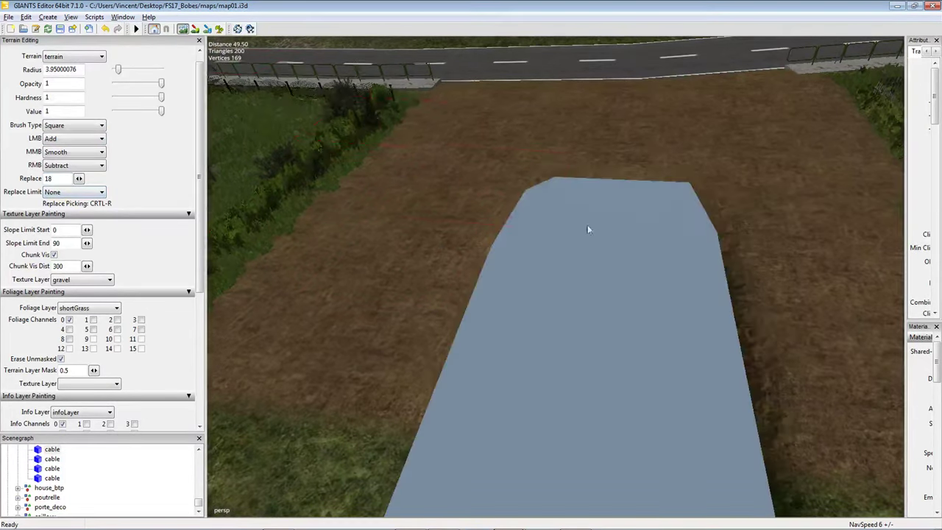
left_click(107, 29)
left_click(74, 138)
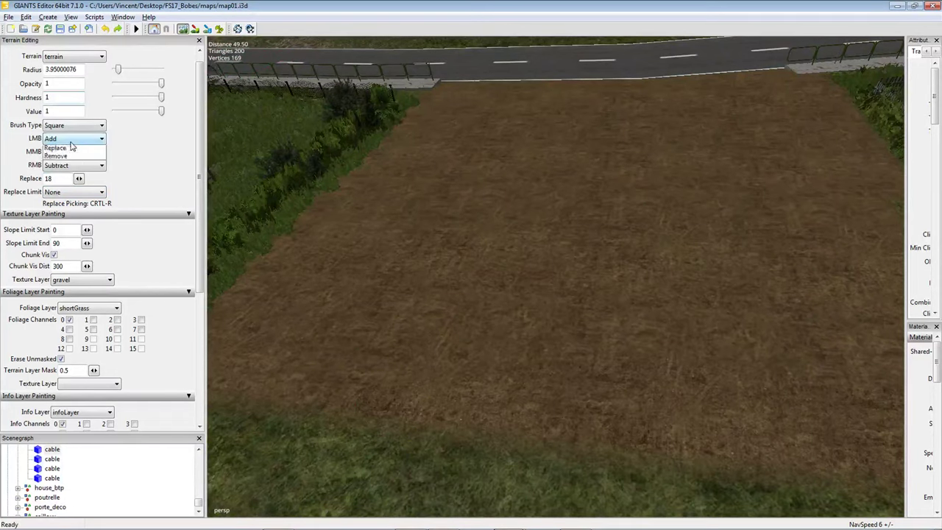
left_click(74, 176)
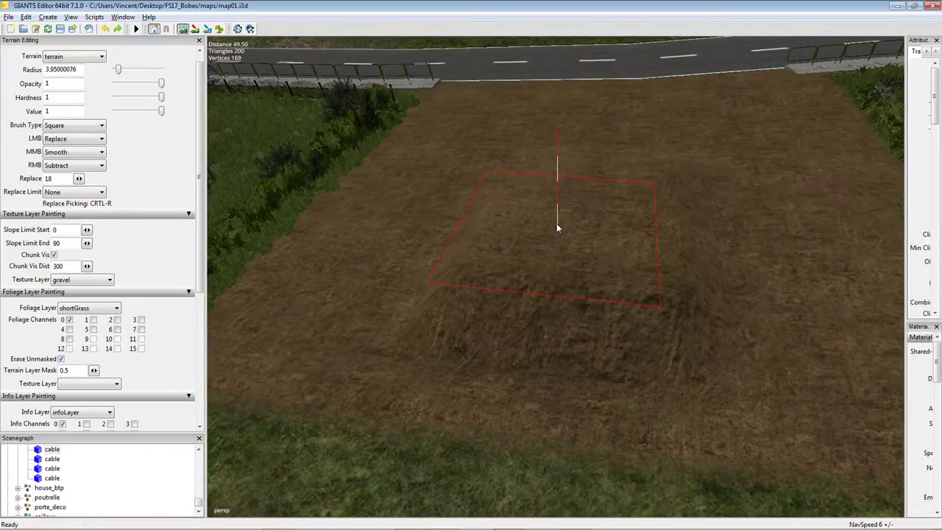
mouse_move(557, 223)
middle_mouse_down()
mouse_move(522, 235)
mouse_move(533, 296)
mouse_move(530, 279)
mouse_move(509, 269)
middle_mouse_up()
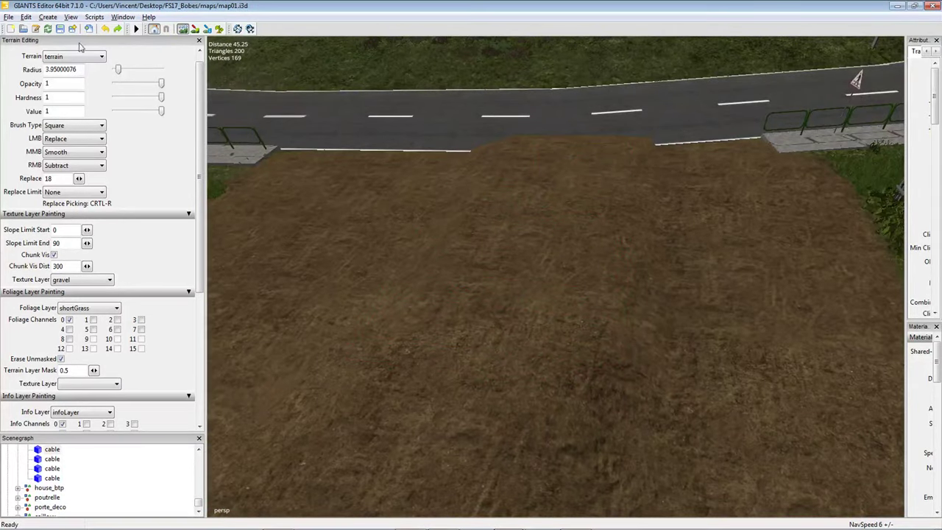
left_click(108, 29)
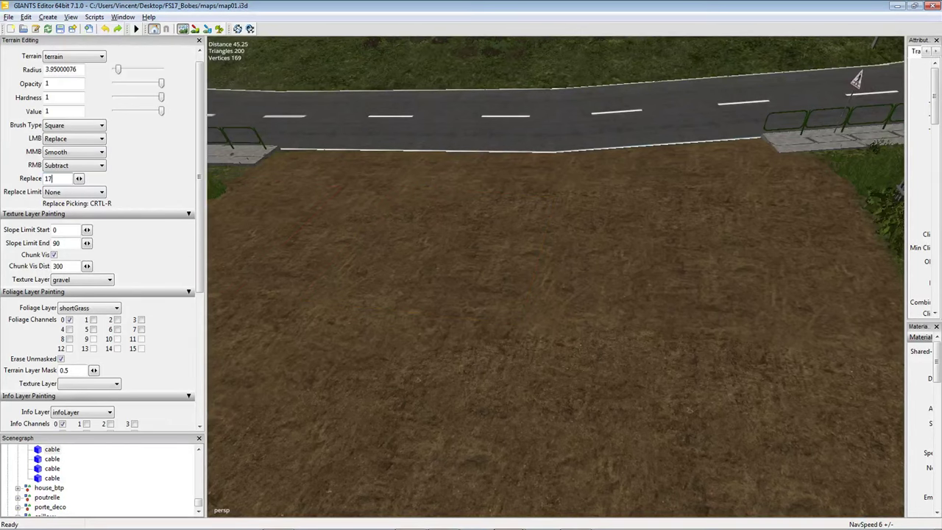
Set the replace height to 17 and level the plot's bare earth with square brush radii of 3.95 and 5.2.
mouse_move(507, 292)
middle_mouse_down()
mouse_move(535, 297)
mouse_move(522, 314)
mouse_move(479, 291)
mouse_move(437, 301)
mouse_move(556, 294)
middle_mouse_up()
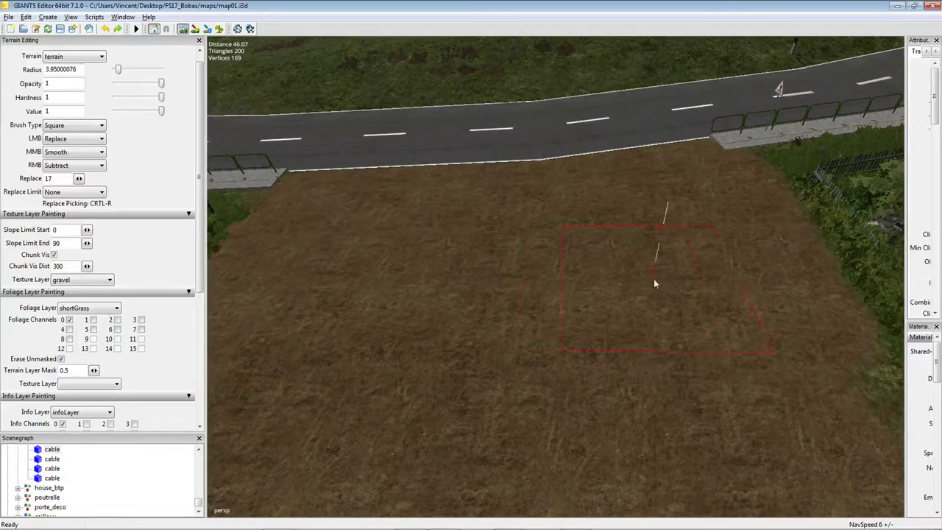
middle_click_drag(711, 278, 580, 249)
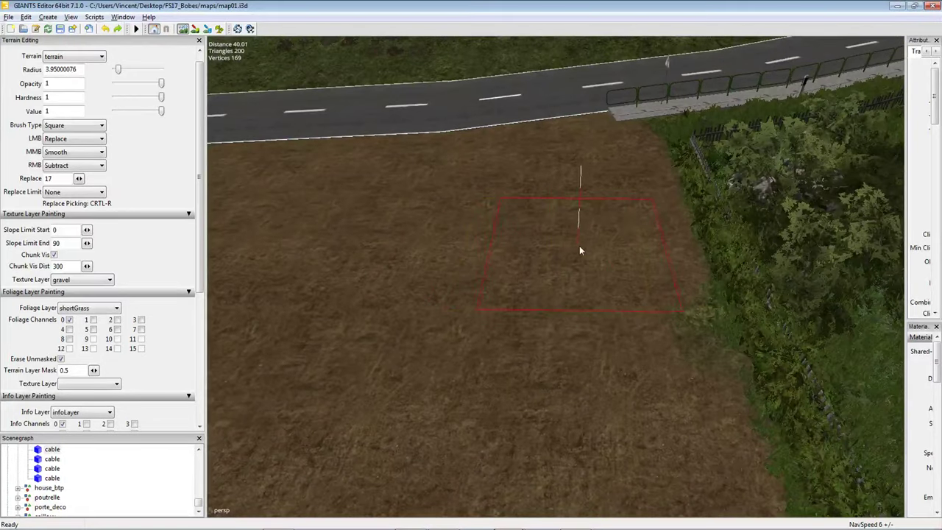
mouse_move(594, 356)
middle_mouse_down()
mouse_move(500, 314)
mouse_move(469, 317)
mouse_move(547, 236)
middle_mouse_up()
scroll(547, 235, "up", 1, "ctrl")
scroll(572, 293, "up", 1, "ctrl")
mouse_move(564, 337)
middle_mouse_down()
mouse_move(496, 341)
mouse_move(534, 329)
mouse_move(610, 204)
middle_mouse_up()
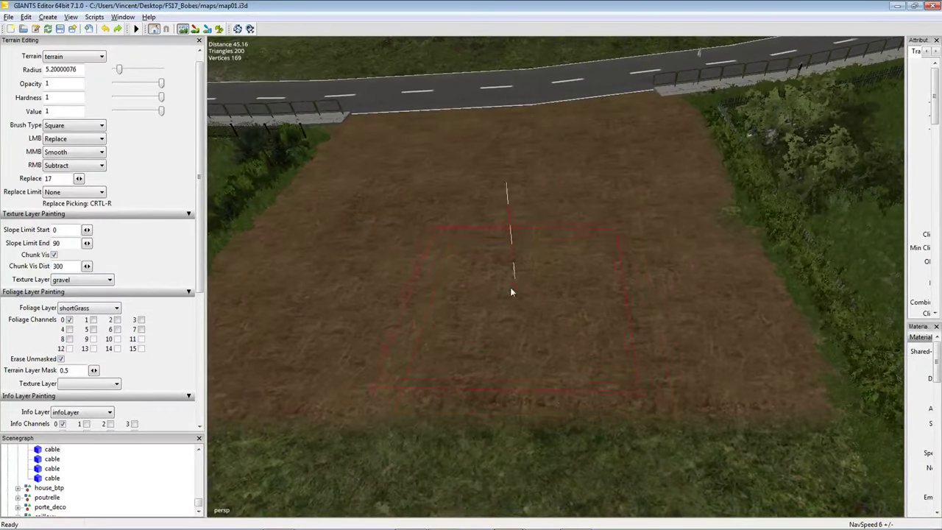
middle_click_drag(511, 290, 579, 271)
mouse_move(509, 312)
middle_mouse_down()
mouse_move(572, 307)
mouse_move(600, 218)
middle_mouse_up()
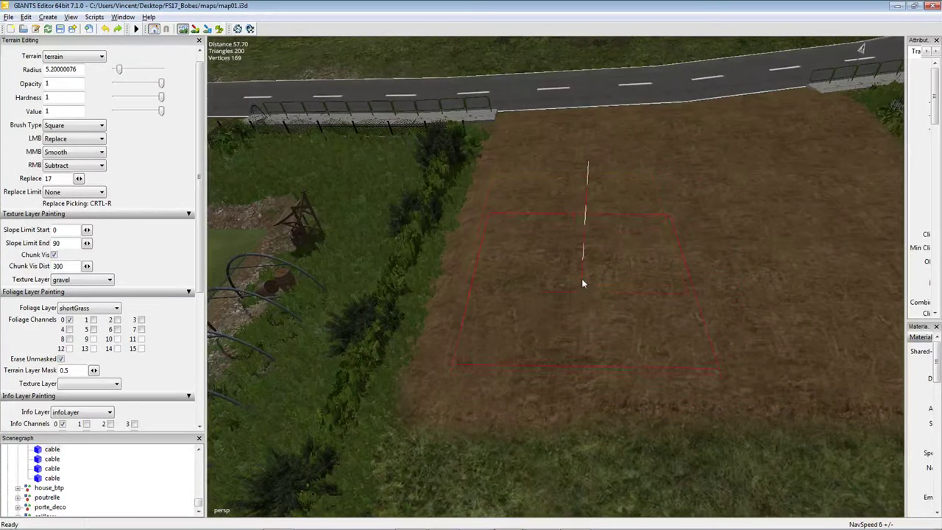
mouse_move(569, 297)
middle_mouse_down()
mouse_move(583, 322)
mouse_move(623, 337)
mouse_move(622, 273)
mouse_move(638, 248)
middle_mouse_up()
Level the plot's borders beside the sidewalk and hedge, reducing the square brush radius to 3.95 and finally 0.95.
scroll(601, 219, "down", 2, "ctrl")
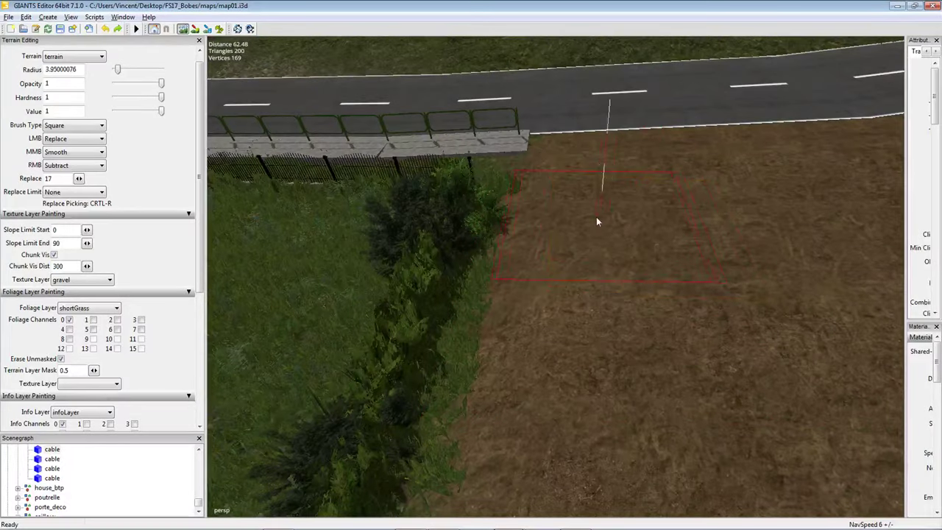
mouse_move(601, 324)
middle_mouse_down()
mouse_move(545, 299)
mouse_move(540, 284)
middle_mouse_up()
mouse_move(545, 319)
middle_mouse_down()
mouse_move(488, 362)
mouse_move(498, 316)
mouse_move(541, 257)
middle_mouse_up()
middle_click_drag(537, 313, 503, 303)
middle_click_drag(691, 292, 484, 290)
mouse_move(595, 319)
middle_mouse_down()
mouse_move(557, 305)
mouse_move(579, 321)
middle_mouse_up()
mouse_move(700, 321)
middle_mouse_down()
mouse_move(517, 337)
mouse_move(554, 285)
mouse_move(547, 238)
mouse_move(332, 316)
mouse_move(332, 252)
mouse_move(516, 282)
mouse_move(400, 273)
mouse_move(477, 296)
mouse_move(408, 277)
mouse_move(407, 240)
mouse_move(431, 231)
mouse_move(364, 255)
mouse_move(452, 296)
mouse_move(442, 260)
mouse_move(438, 292)
mouse_move(471, 310)
mouse_move(425, 297)
mouse_move(573, 311)
mouse_move(561, 322)
mouse_move(358, 315)
mouse_move(519, 265)
mouse_move(328, 326)
mouse_move(412, 287)
mouse_move(424, 257)
mouse_move(459, 230)
mouse_move(332, 251)
mouse_move(242, 299)
mouse_move(372, 260)
mouse_move(441, 286)
mouse_move(497, 292)
middle_mouse_up()
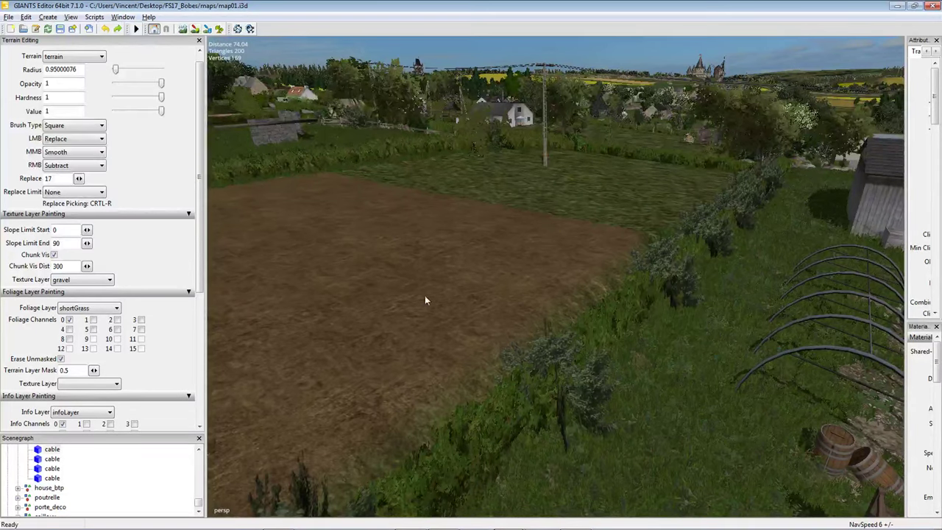
View the whole levelled plot from the road, save the map and close the editor.
middle_click_drag(426, 300, 361, 357)
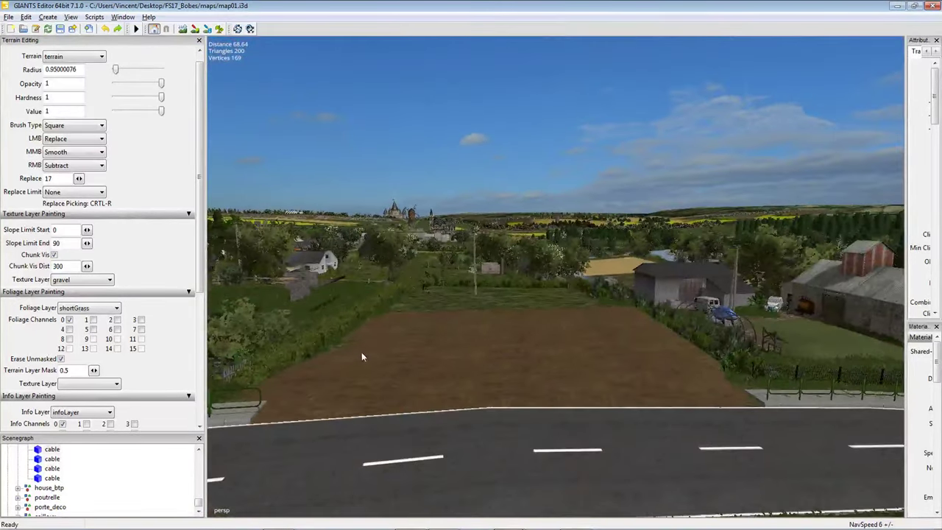
left_click(61, 29)
left_click(935, 7)
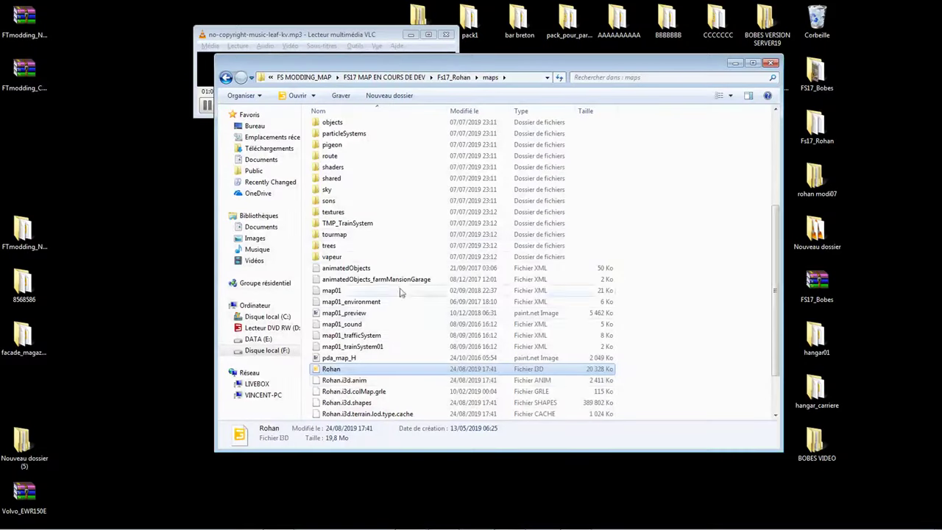
Reopen map01 from the maps folder of FS17_Bobes in GIANTS Editor version 7.1.0.
double_click(816, 72)
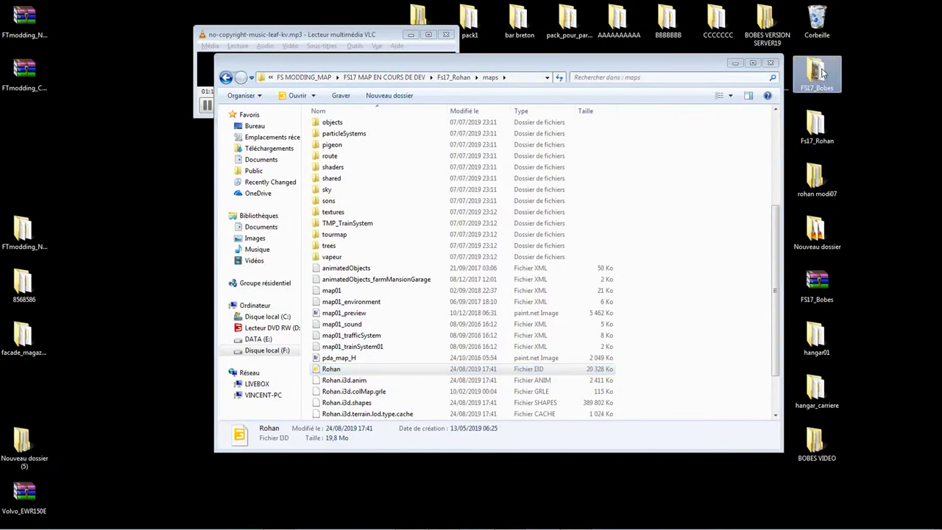
double_click(374, 175)
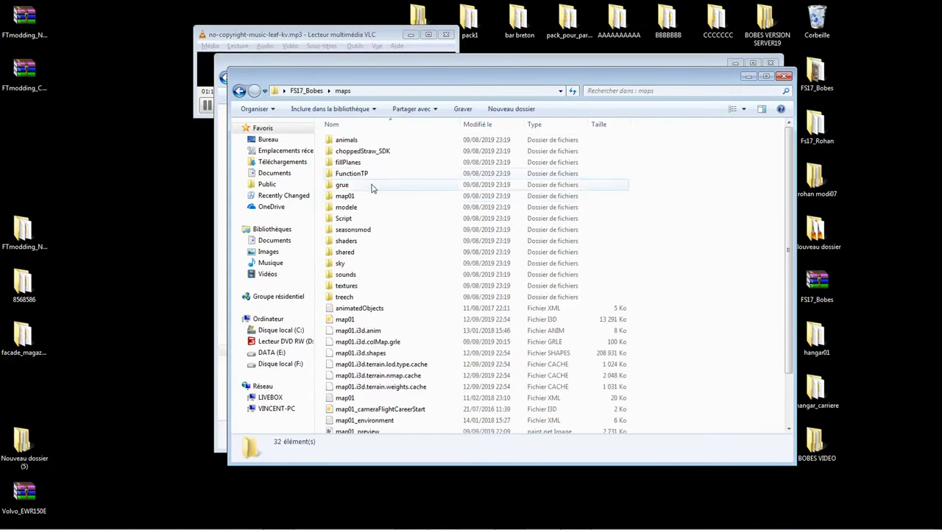
double_click(373, 321)
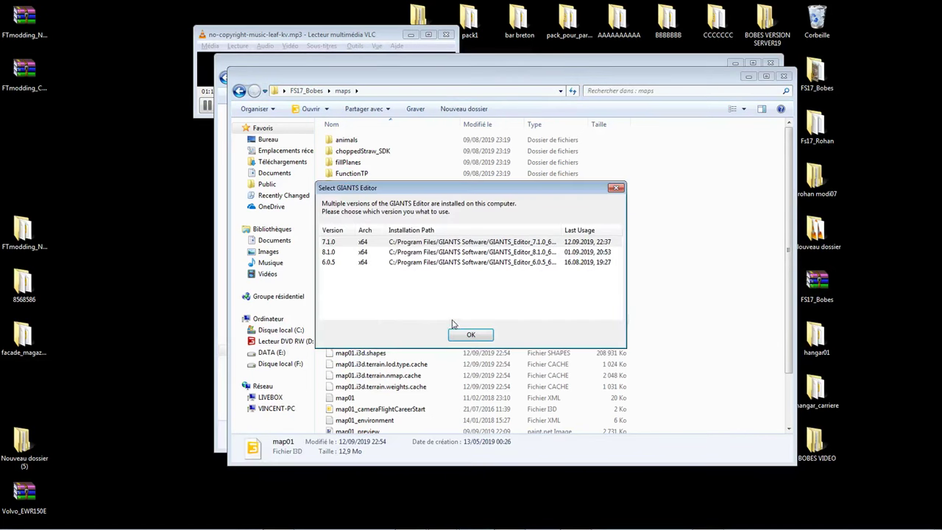
left_click(467, 338)
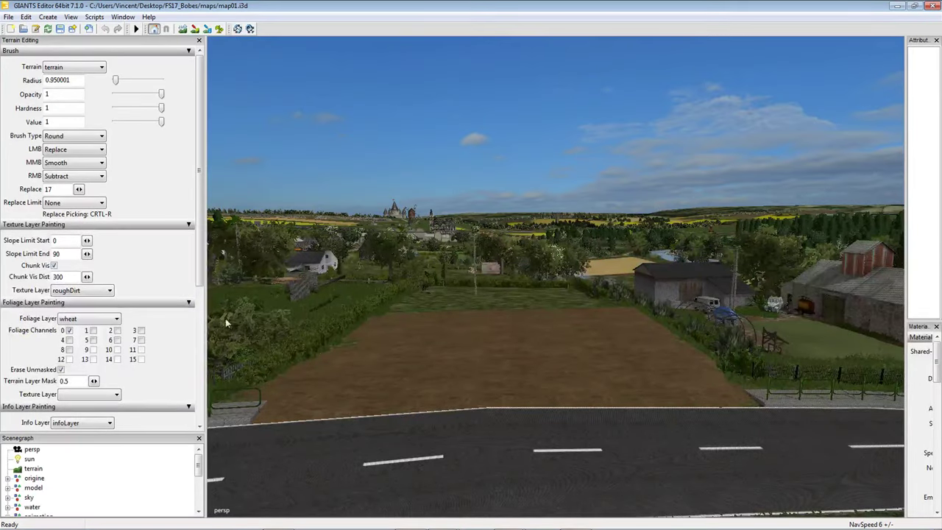
Enlarge the viewport and place the stone house with three dormers in the middle of the bare plot, facing the road.
left_click_drag(204, 315, 9, 341)
right_click_drag(357, 318, 370, 368)
left_click(417, 311)
left_click(501, 352, "ctrl")
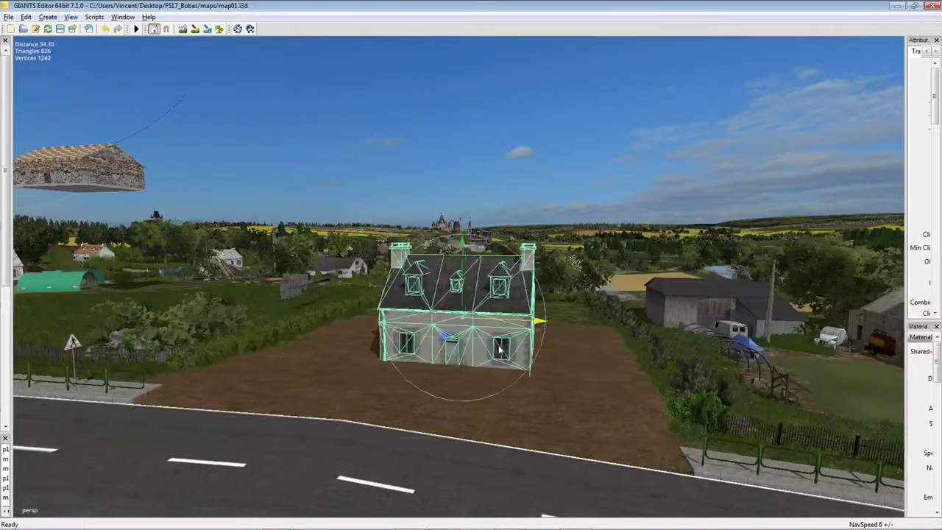
left_click_drag(474, 306, 361, 332)
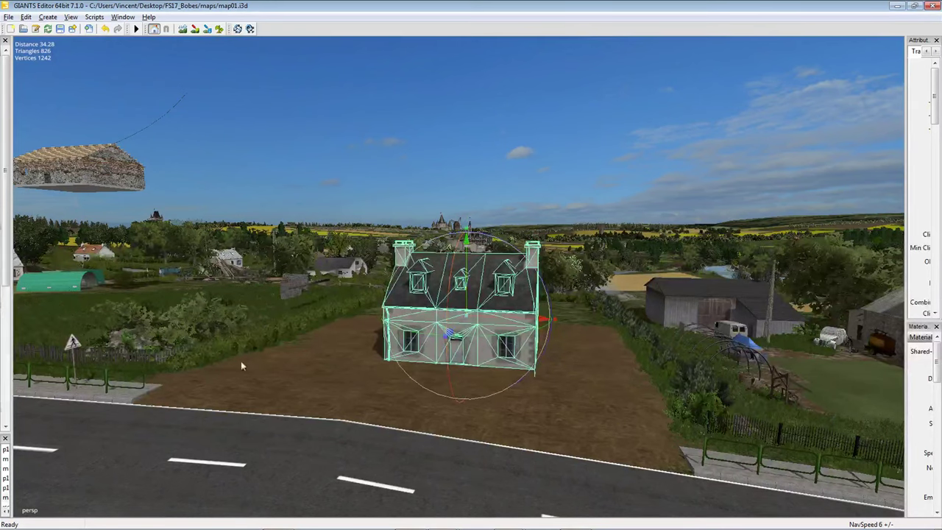
Examine the placed house and the surrounding ground from across the road and from its gable side.
right_click_drag(385, 246, 396, 275)
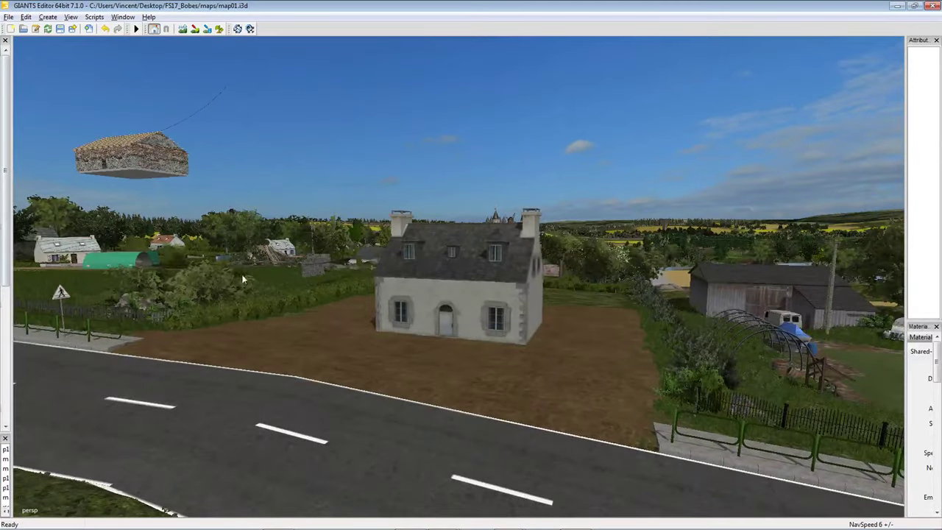
right_click_drag(267, 269, 401, 275)
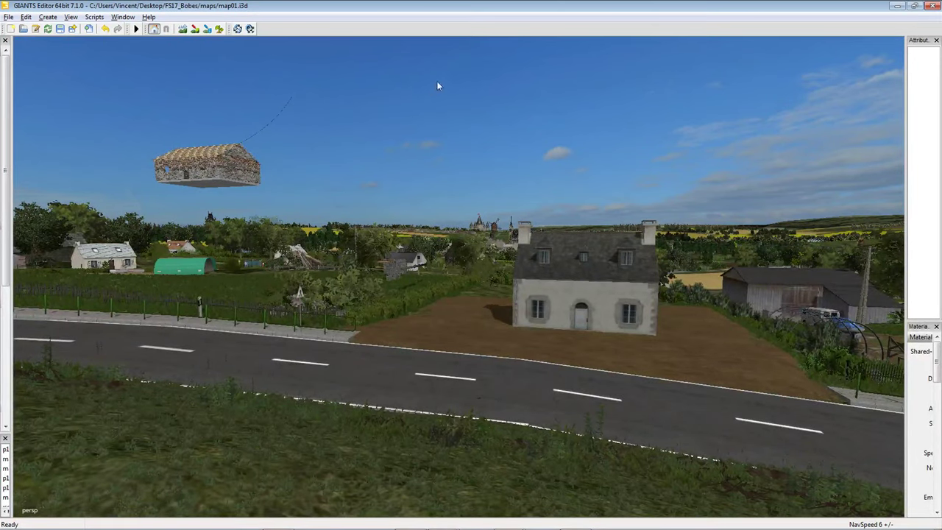
right_click_drag(542, 344, 428, 269)
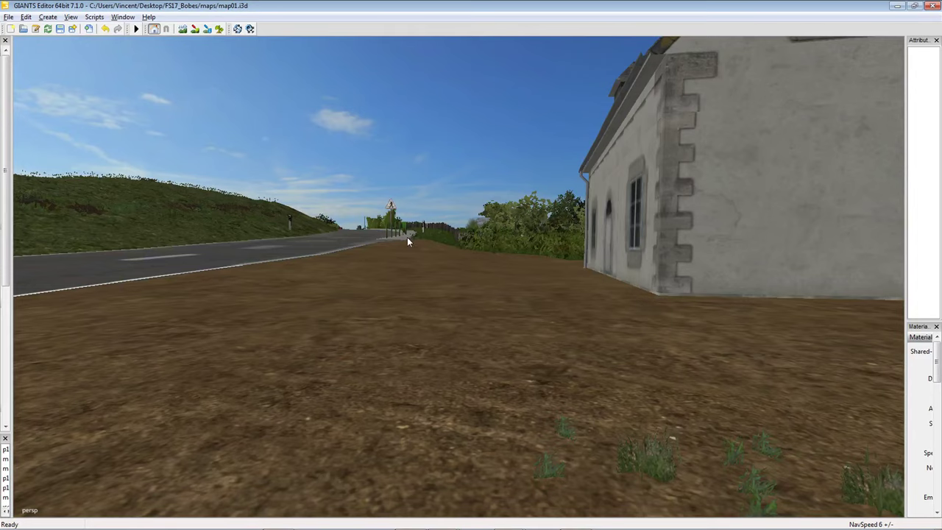
right_click_drag(361, 270, 393, 292)
left_click(355, 294)
right_click_drag(292, 270, 138, 329)
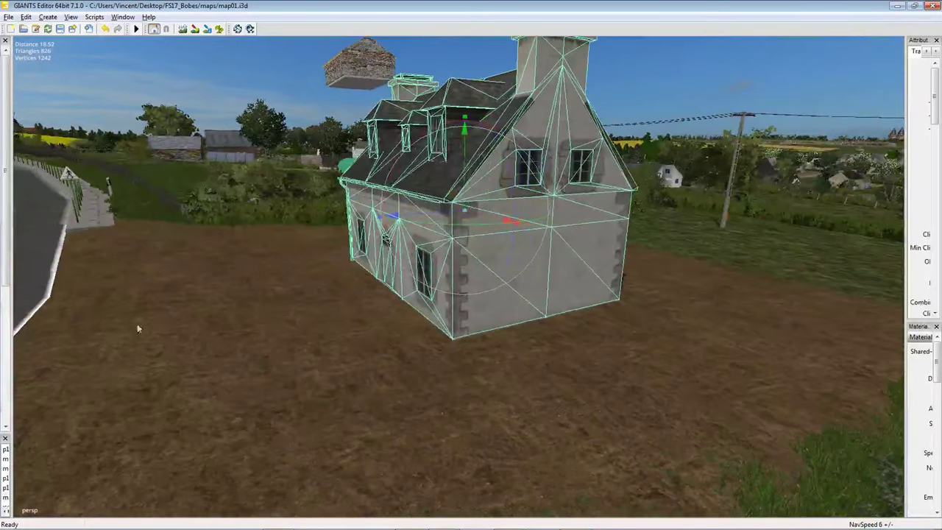
Reveal the side panels, deselect the house and enlarge the Scenegraph in height and width.
left_click_drag(10, 390, 123, 398)
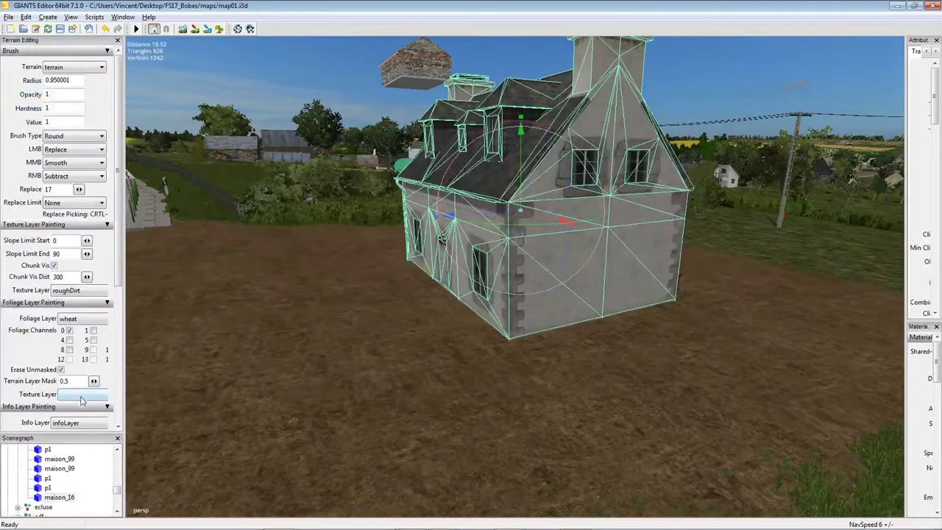
left_click(96, 436)
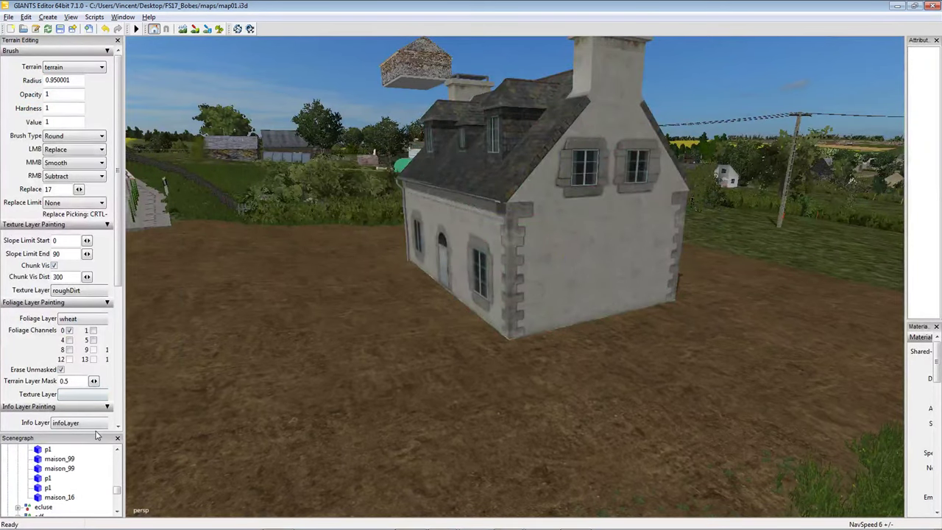
left_click_drag(94, 435, 94, 147)
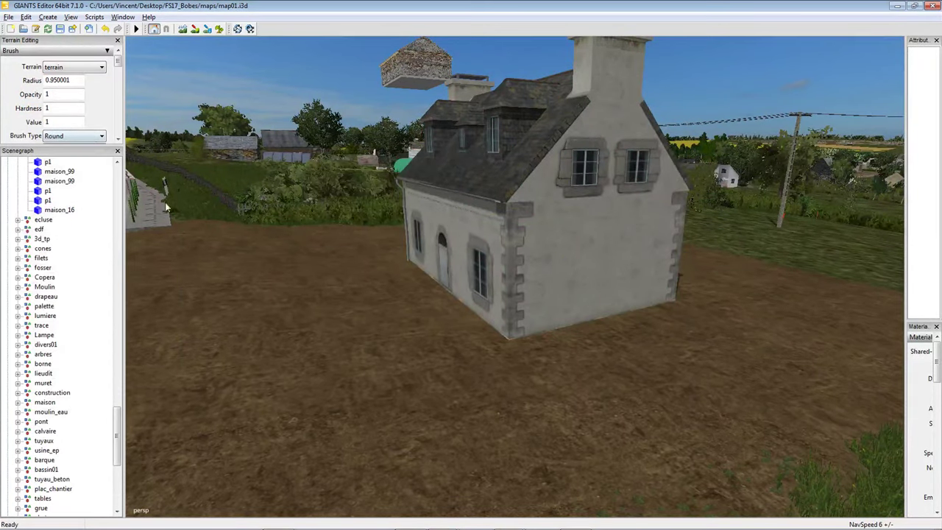
left_click_drag(123, 268, 321, 265)
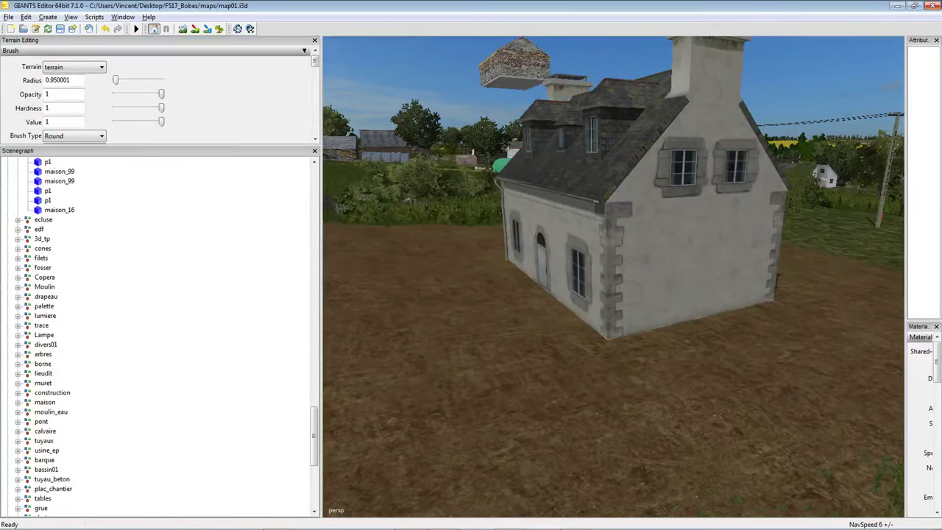
Minimise the Bobes map editor and create a desktop folder named cccccc.
left_click(897, 6)
right_click(121, 217)
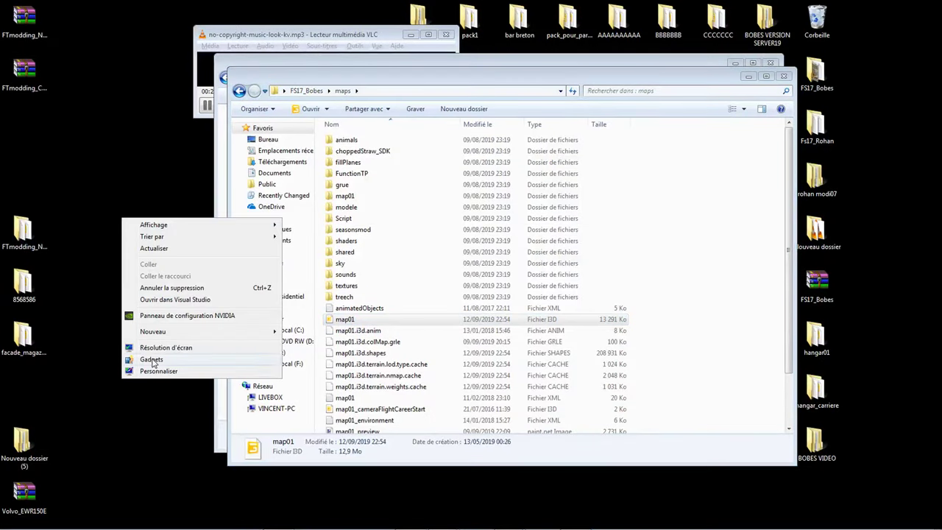
mouse_move(177, 332)
left_click(306, 332)
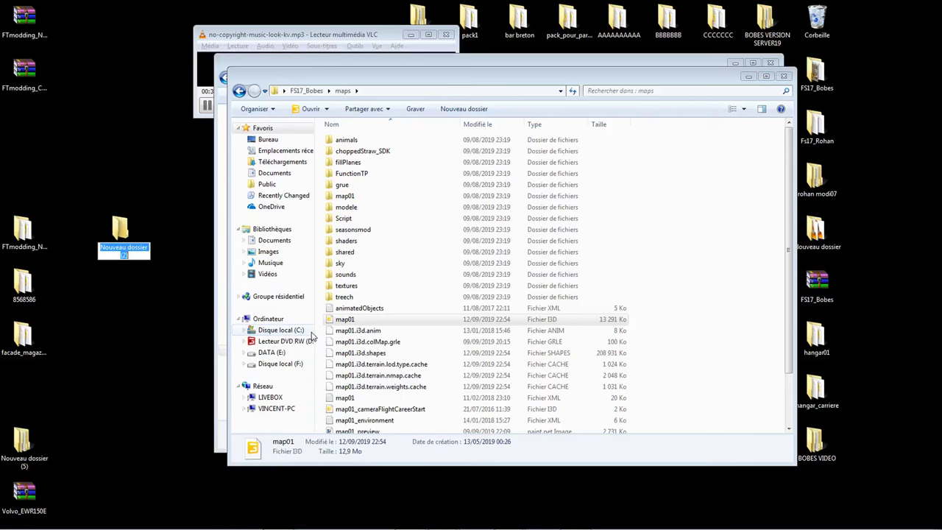
type("cccccc")
left_click(137, 183)
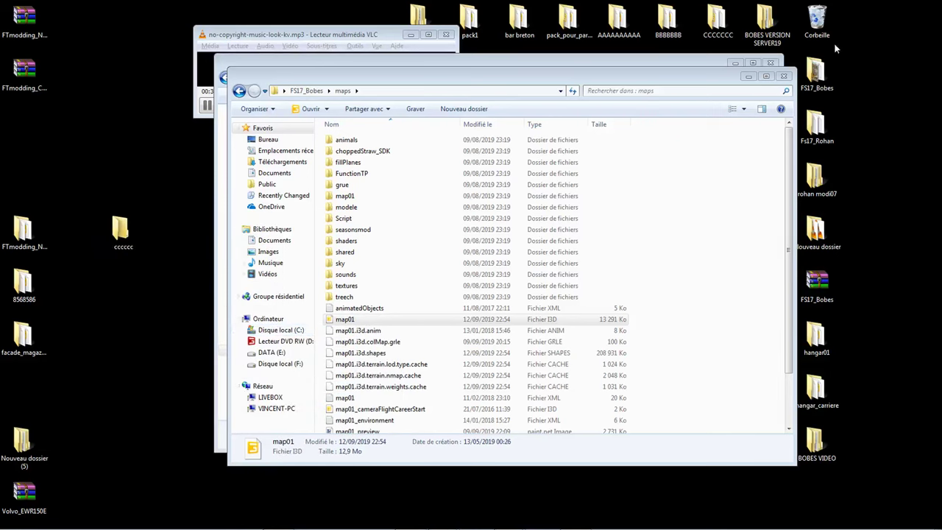
Switch to the GIANTS Editor window with the Rohan map and select an upright alu piece beside the house terrace.
mouse_move(516, 526)
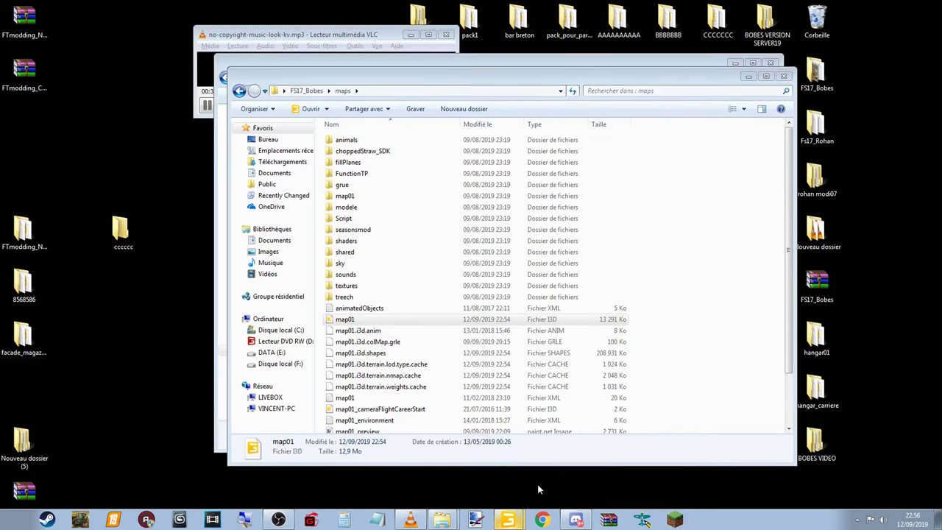
left_click(508, 520)
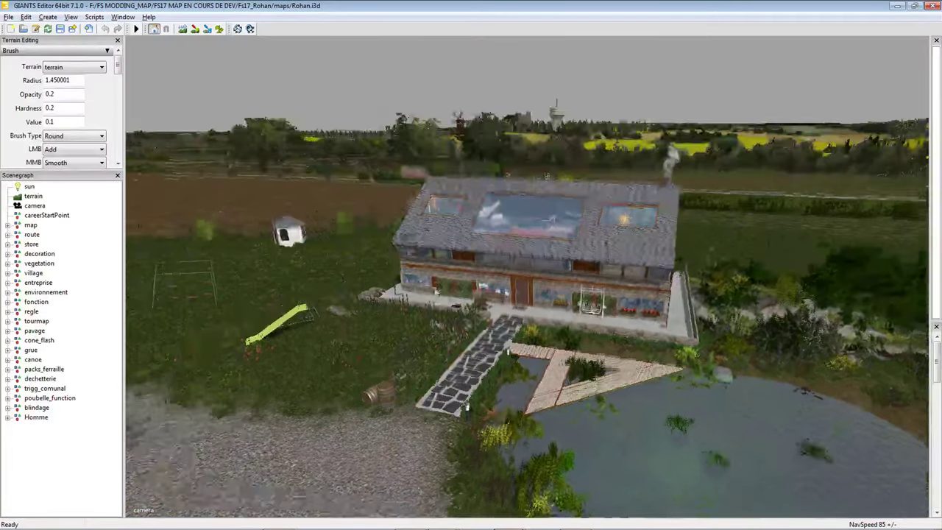
right_click_drag(368, 167, 435, 174)
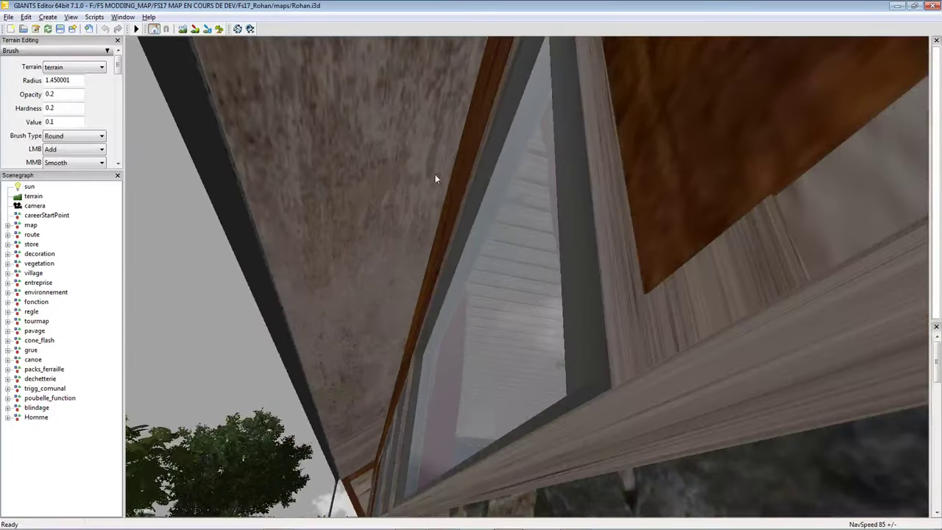
left_click(580, 309)
right_click_drag(581, 309, 486, 346)
left_click(323, 357)
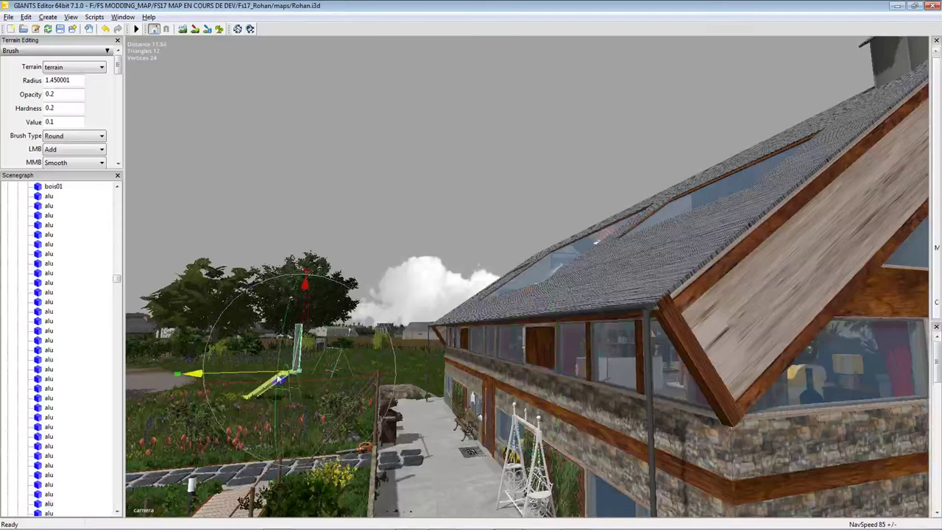
right_click_drag(324, 357, 363, 382)
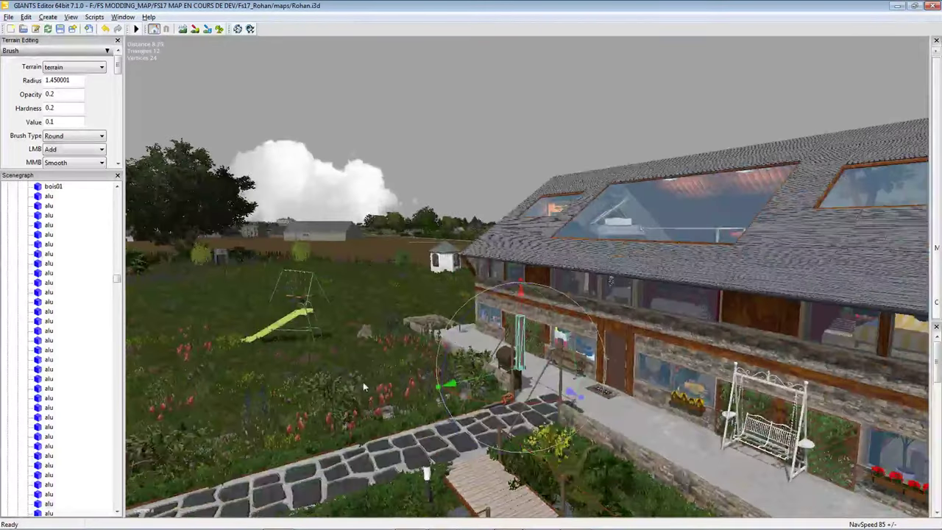
Export the selected alu piece with its files as texo into the cccccc folder, without the parent directory structure.
left_click(8, 16)
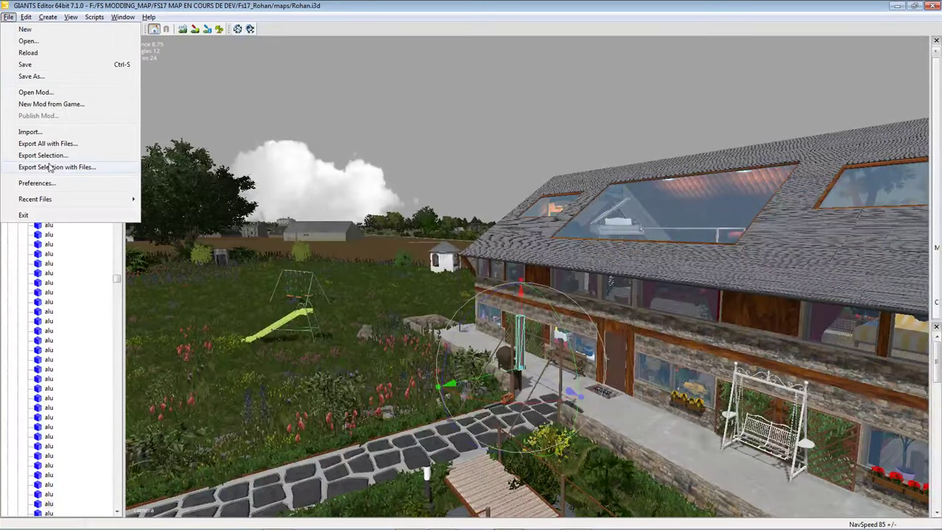
key("Escape")
left_click(53, 97)
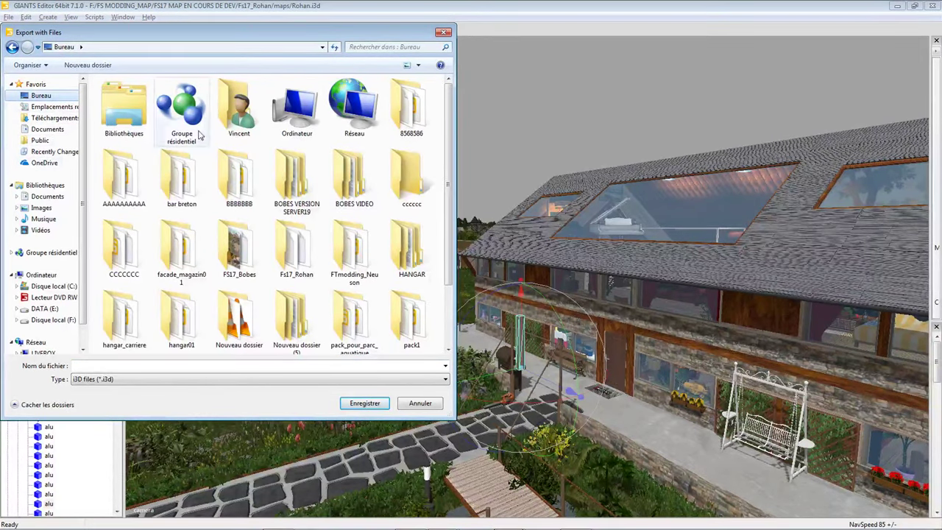
double_click(396, 197)
left_click(188, 367)
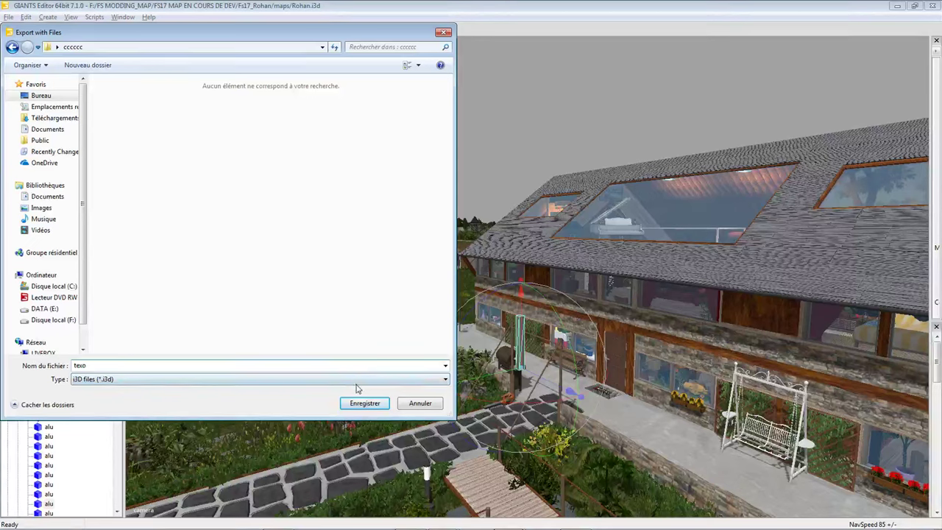
left_click(364, 405)
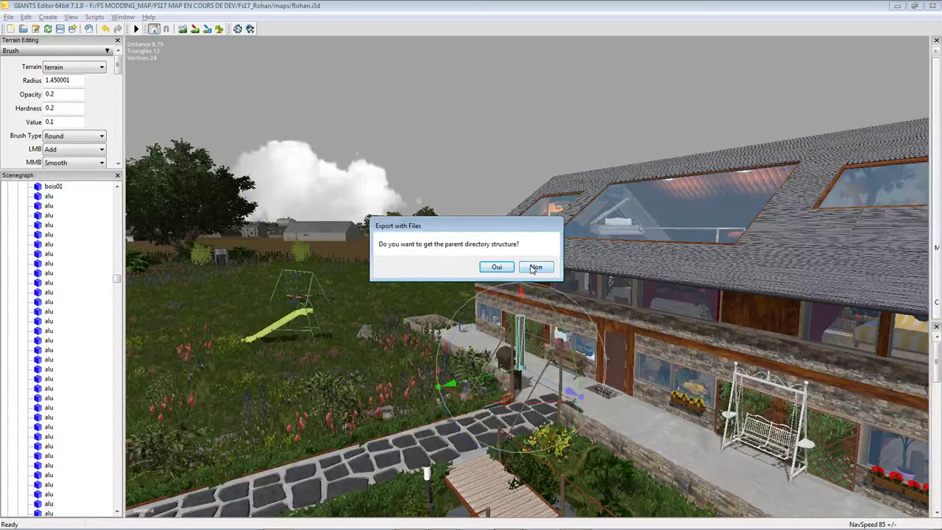
left_click(535, 268)
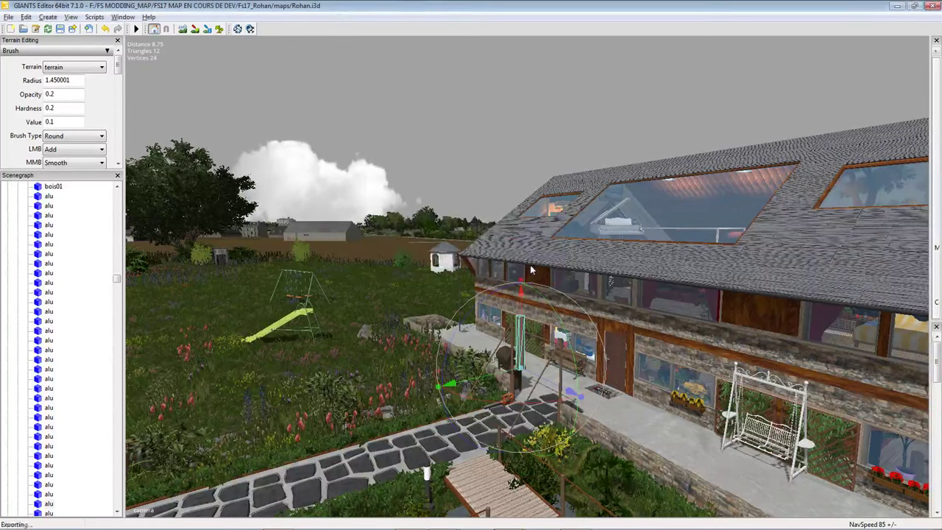
Minimise the editor and copy the alumm texture from the nested textures folder into the root of the cccccc folder.
left_click(897, 7)
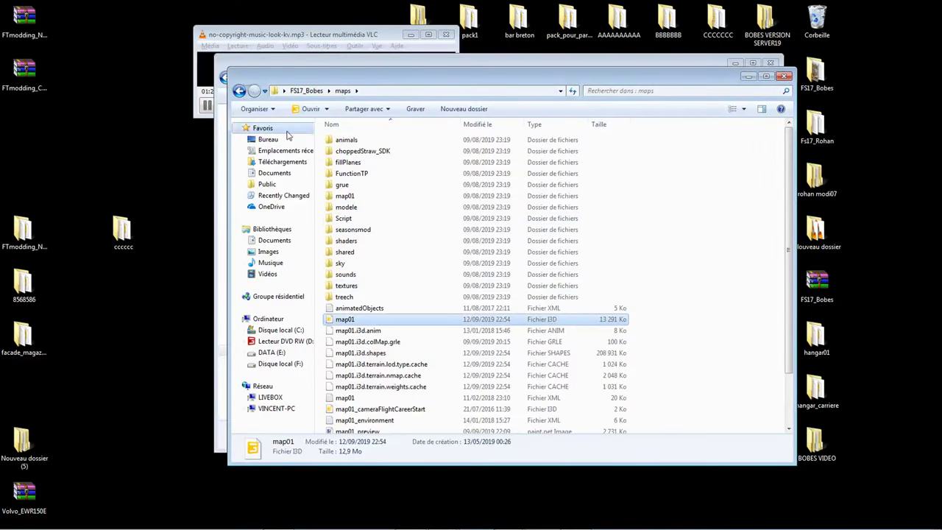
double_click(121, 230)
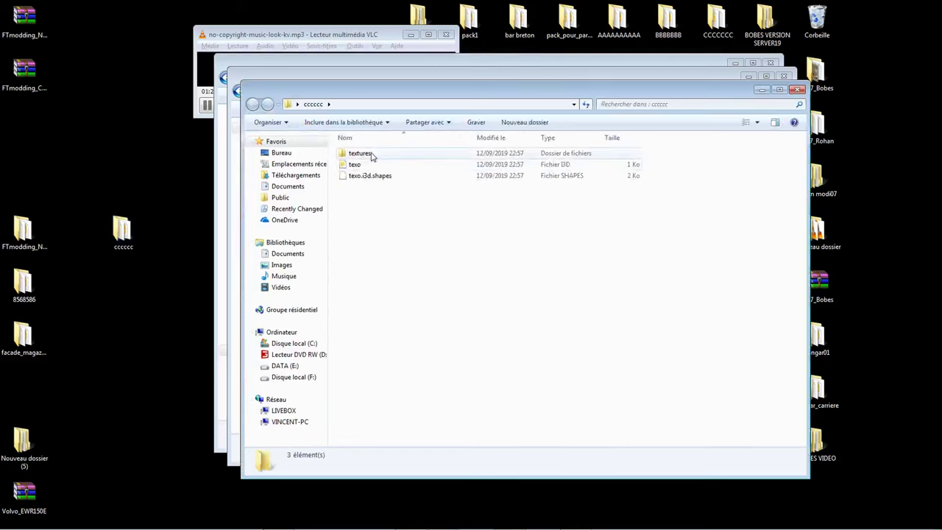
double_click(360, 153)
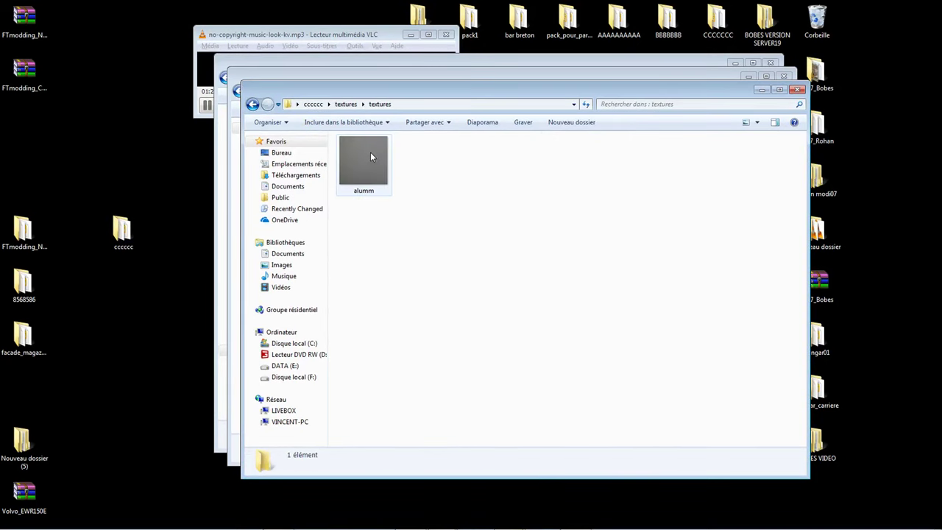
left_click(370, 152)
right_click(371, 152)
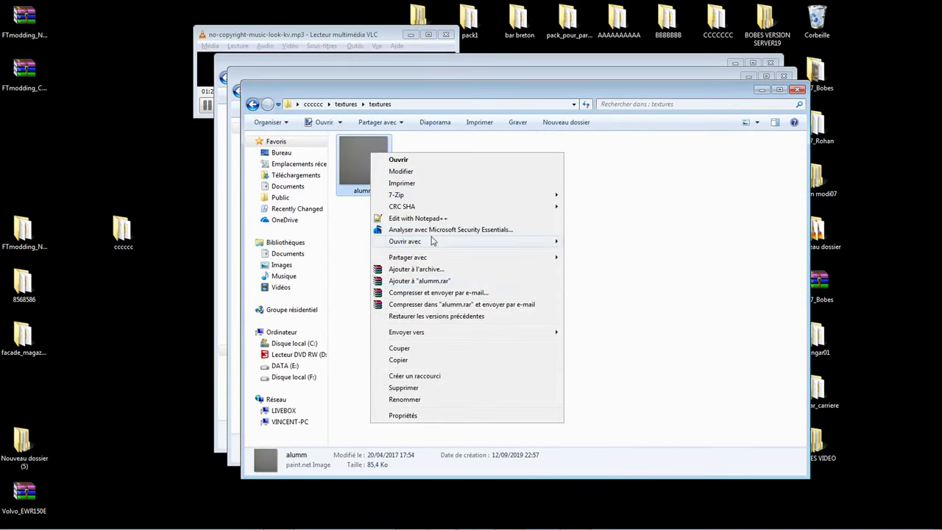
left_click(418, 360)
left_click(313, 104)
left_click(418, 262)
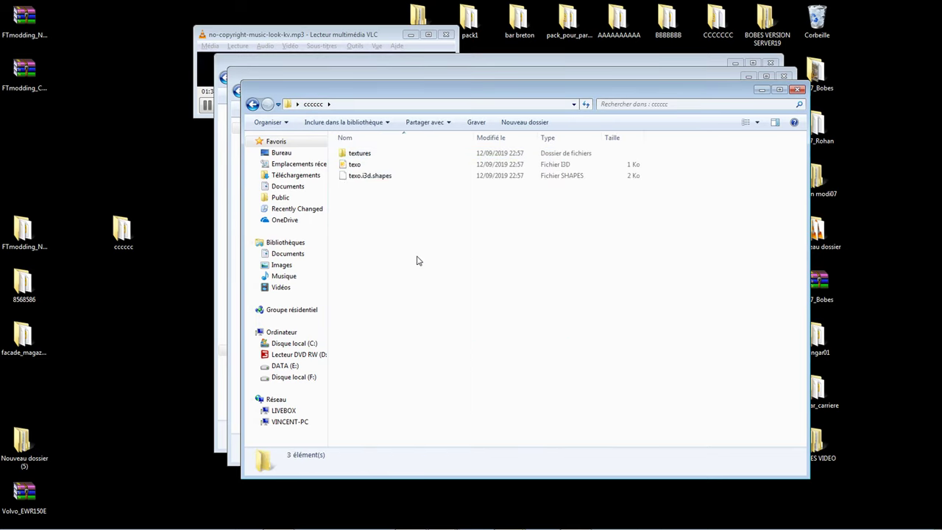
right_click(416, 257)
left_click(441, 332)
Delete the textures folder from the cccccc folder.
right_click(392, 156)
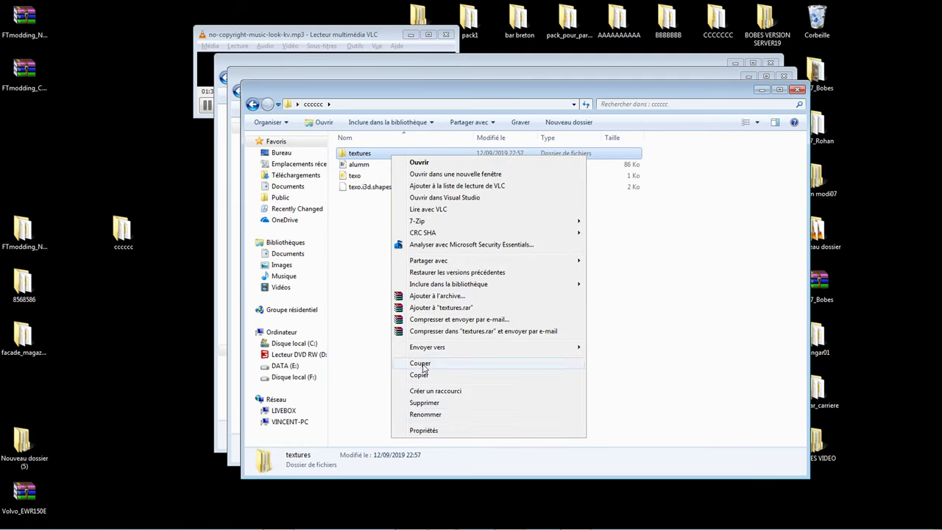
left_click(419, 404)
left_click(513, 315)
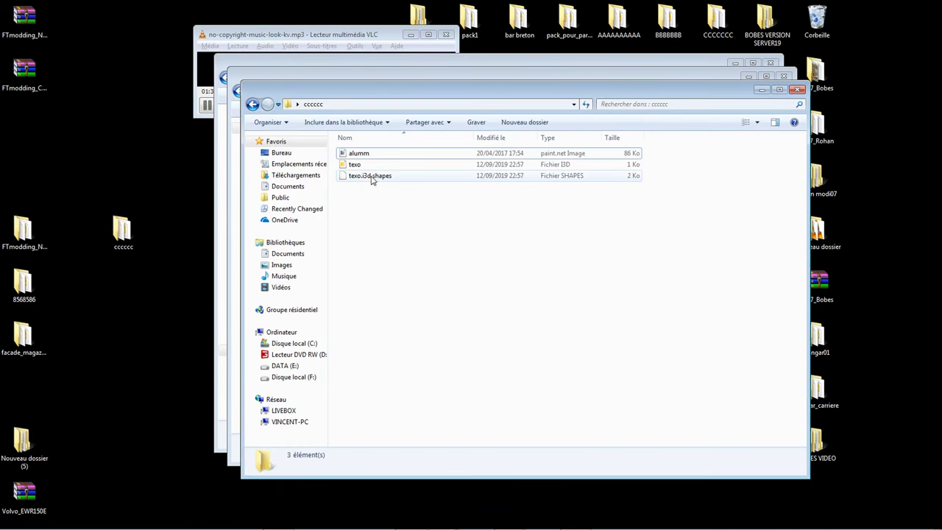
Open the texo I3D file in Notepad and select the path textures/textures/alumm in its File entry.
right_click(372, 166)
mouse_move(479, 235)
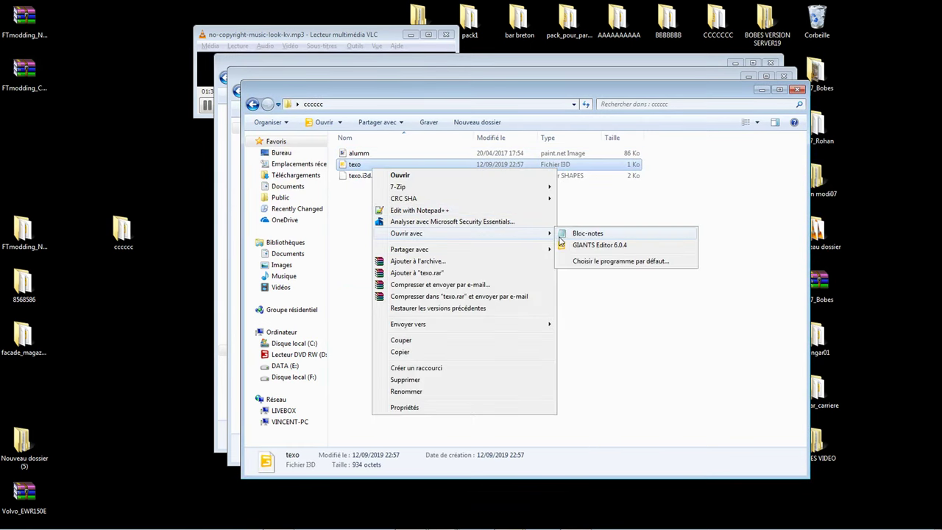
left_click(580, 236)
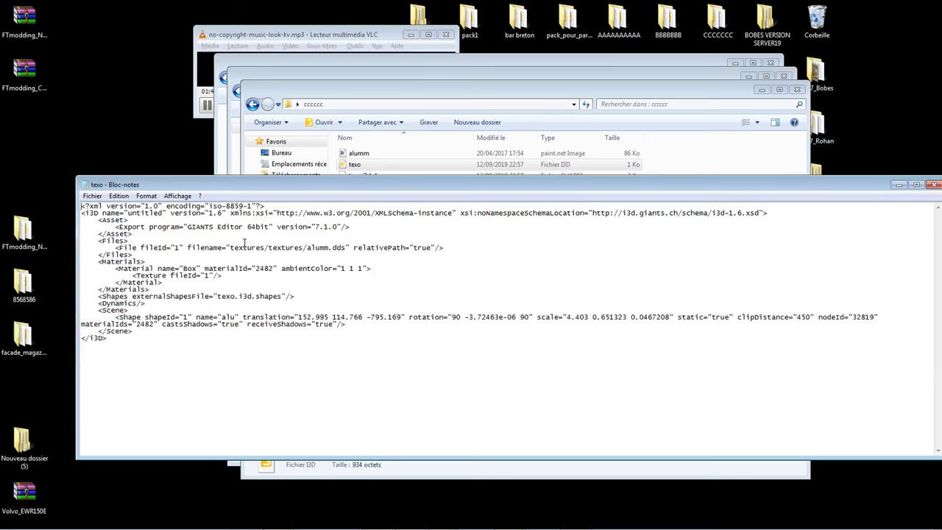
left_click_drag(233, 248, 329, 251)
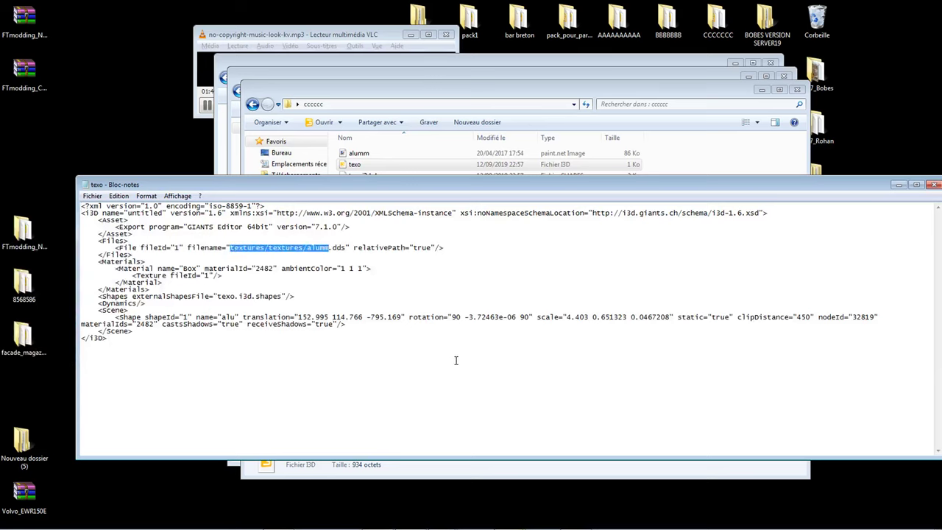
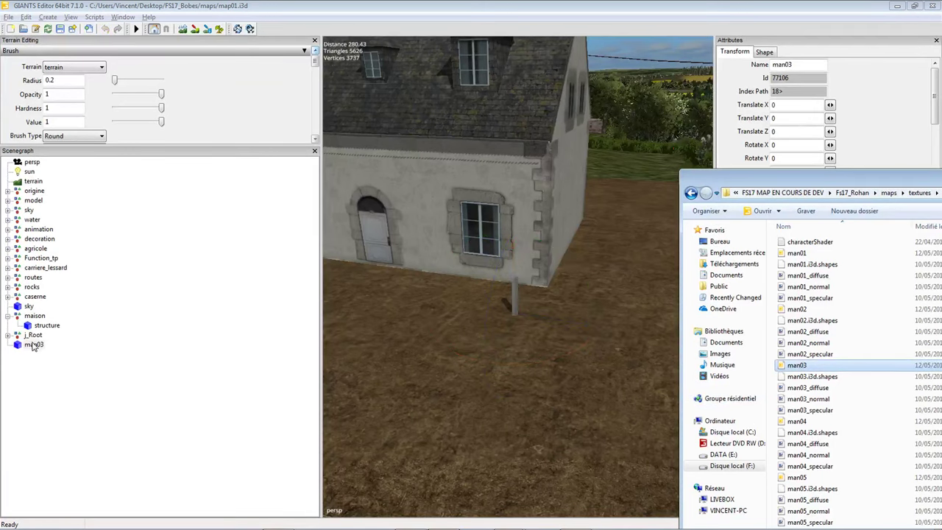
Place the j_Root man in front of the house door and raise him to stand on the ground, at about Y 18.007.
left_click(39, 339)
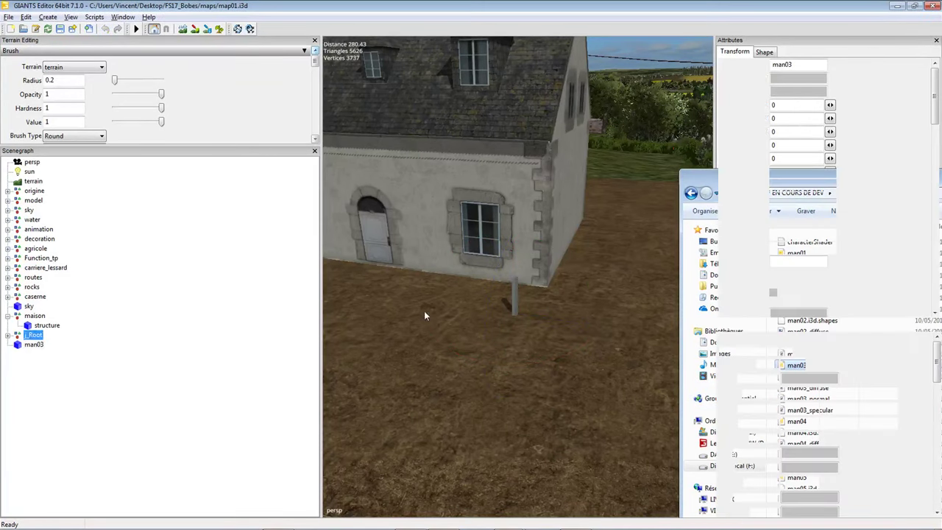
right_click_drag(433, 304, 485, 278)
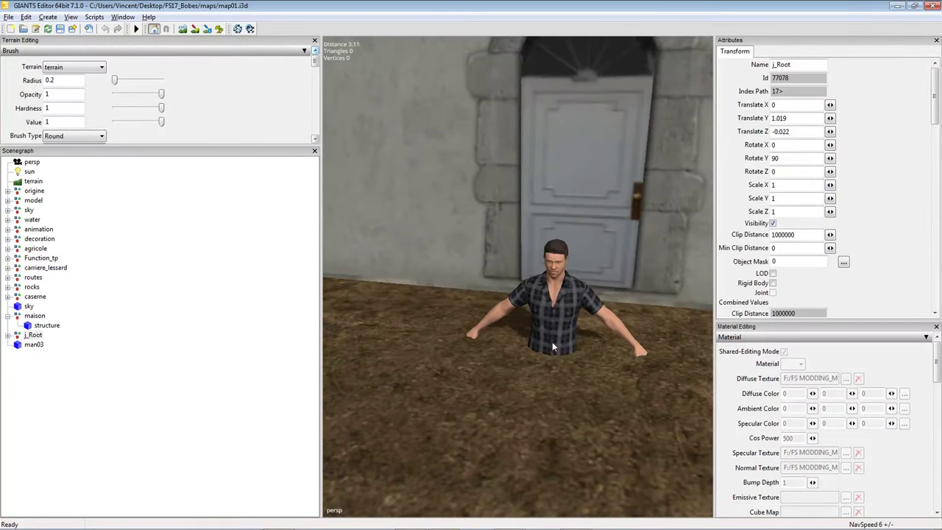
left_click(538, 306)
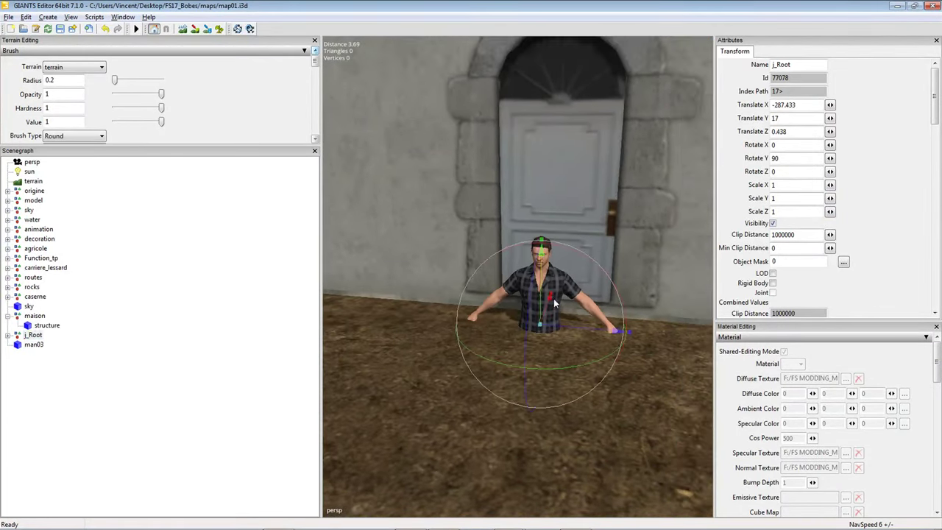
left_click_drag(539, 293, 542, 166)
middle_click_drag(542, 167, 534, 264)
left_click_drag(532, 257, 548, 266)
Widen the viewport by narrowing both side panels and examine the man and the nearby post against the house front.
scroll(485, 316, "down", 10)
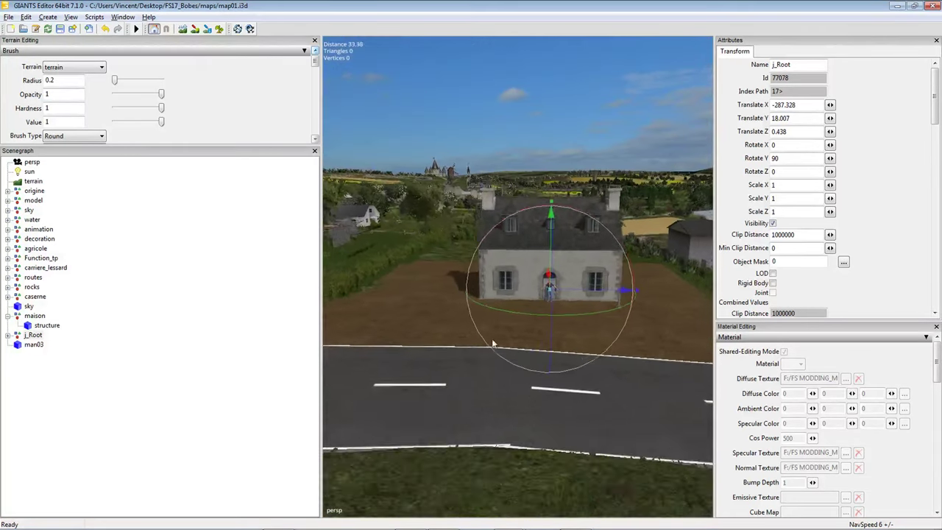
left_click_drag(319, 305, 96, 313)
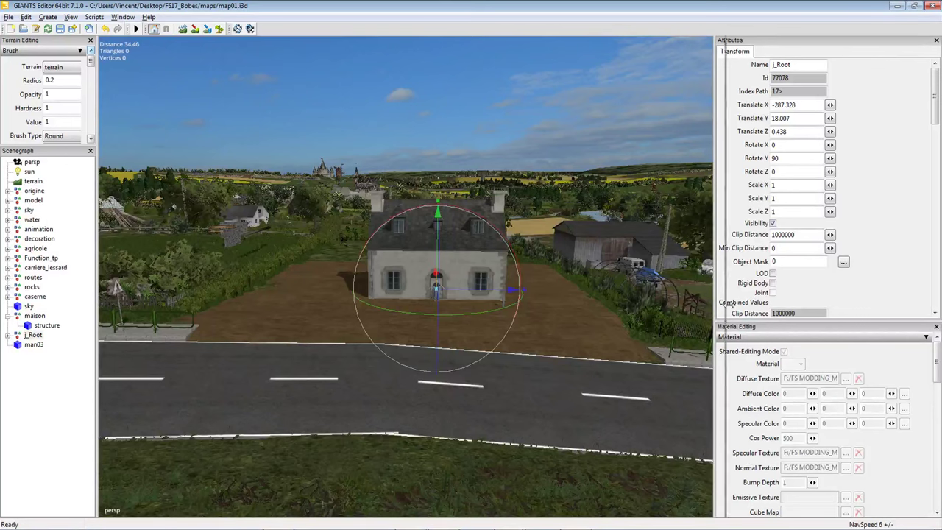
left_click_drag(715, 221, 878, 221)
scroll(508, 273, "up", 10)
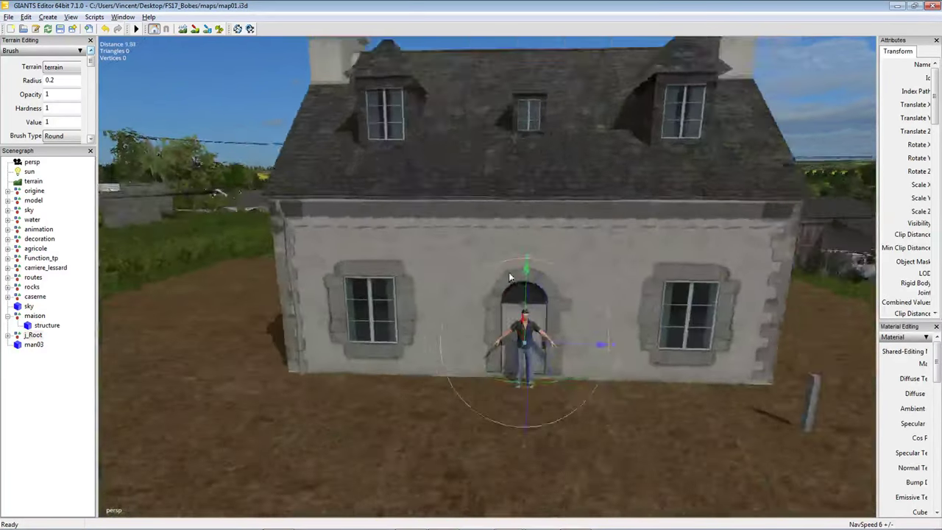
right_click_drag(509, 273, 758, 360)
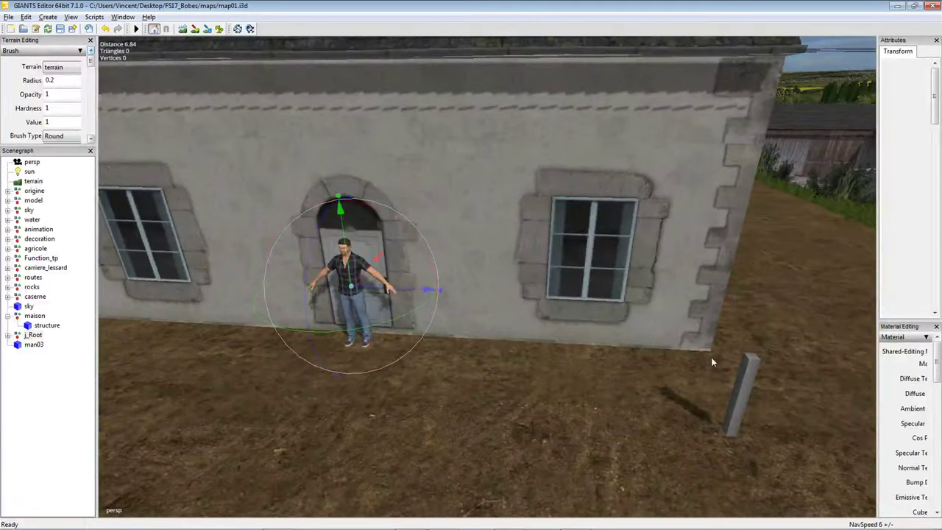
Select the small post in front of the house and move it back beside the front corner of the wall.
left_click(683, 367)
scroll(663, 353, "down", 6)
scroll(530, 282, "up", 6)
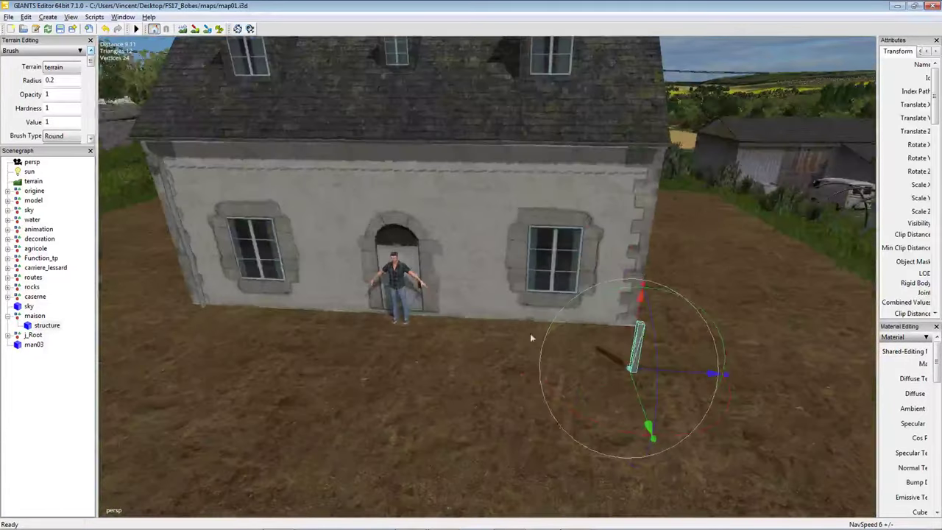
right_click_drag(530, 333, 728, 421)
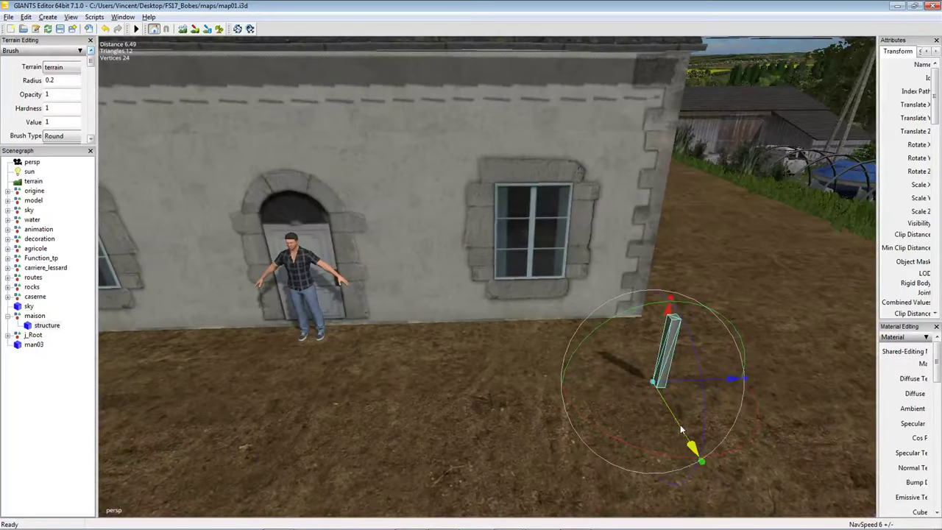
left_click_drag(682, 431, 649, 332)
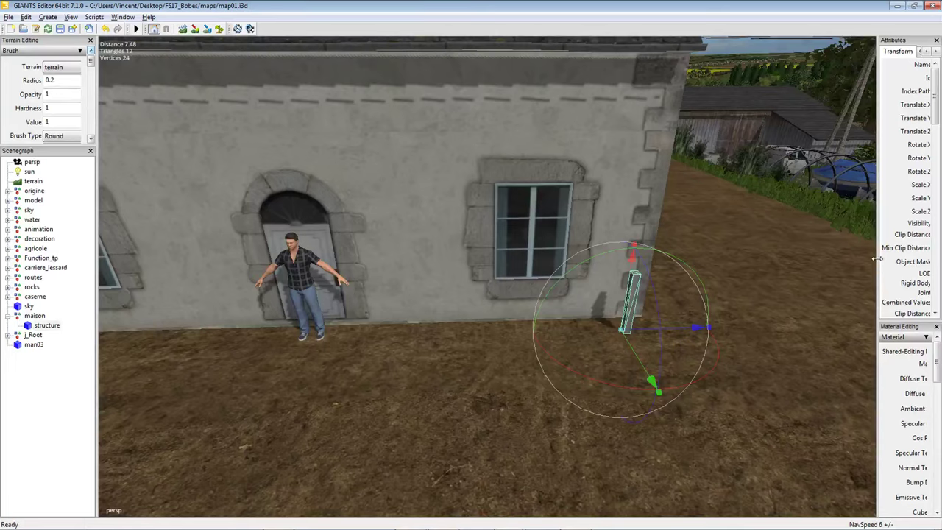
Set the post's scale to X 10, Y 0.6 and Z 0.04, temporarily widening the attributes area.
left_click_drag(878, 258, 500, 235)
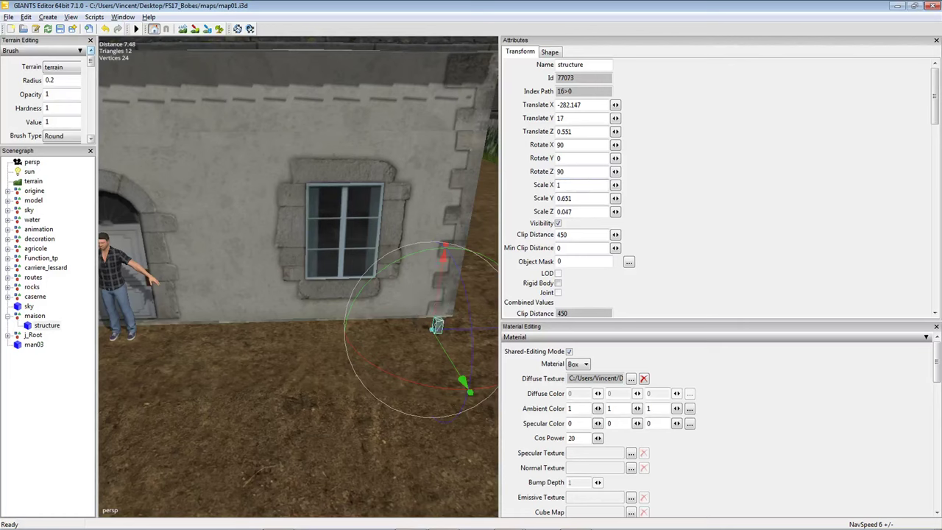
type("10")
key("BackSpace")
key("BackSpace")
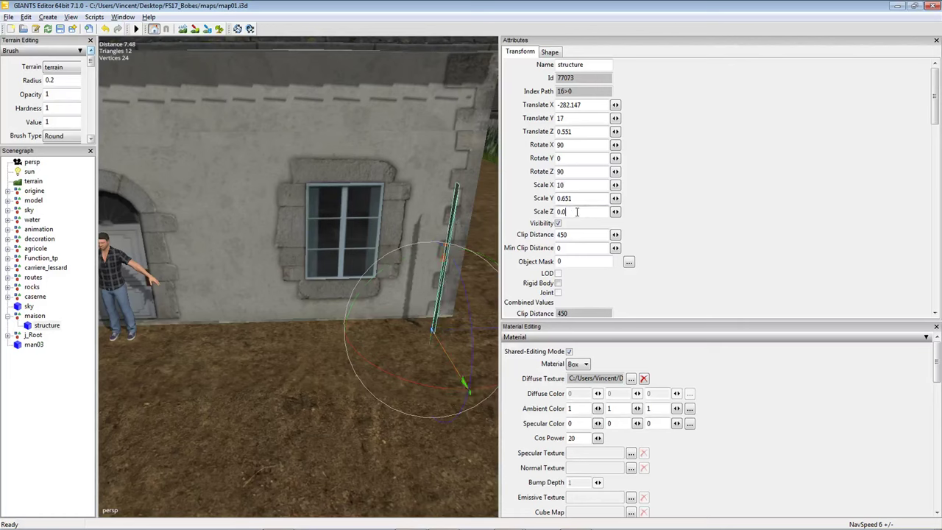
type("5")
key("BackSpace")
type("4")
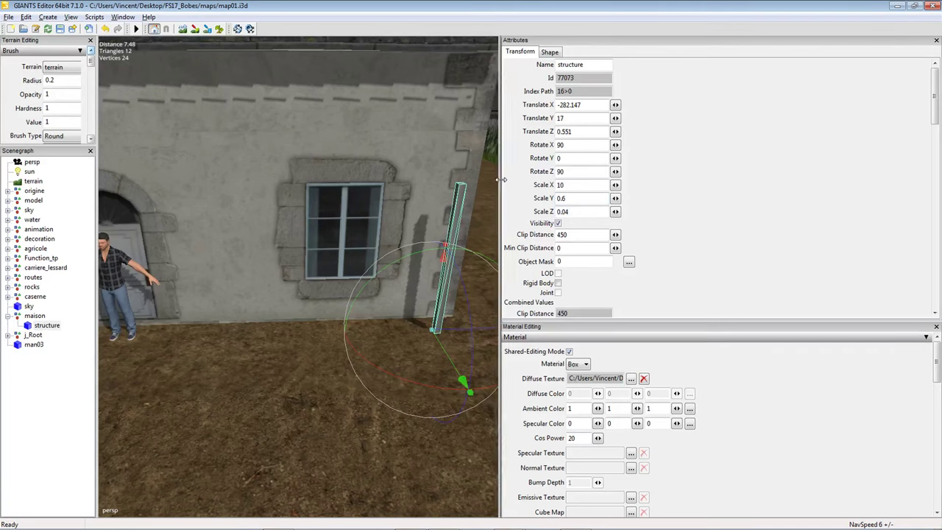
left_click_drag(500, 179, 913, 179)
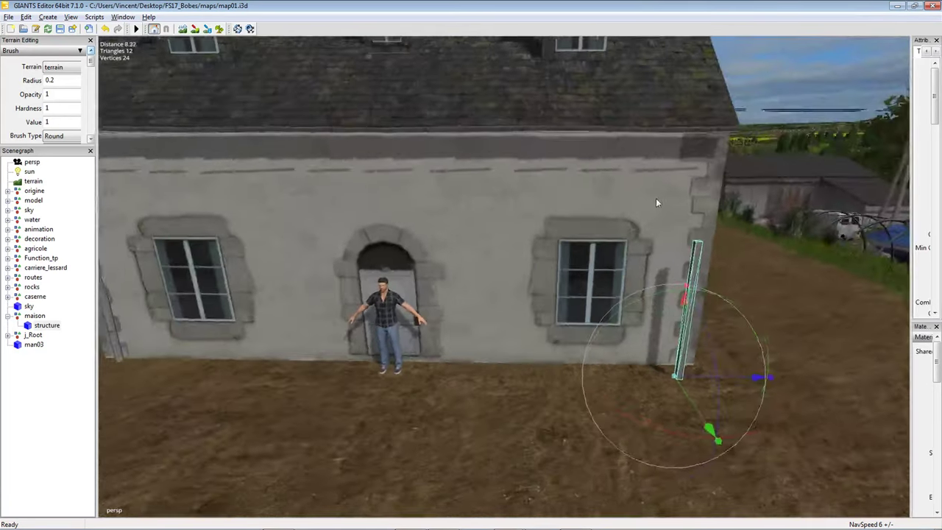
Move the post along the house front to the door and align it beside the man's outstretched hand.
right_click_drag(657, 203, 763, 324)
left_click_drag(766, 336, 457, 325)
right_click_drag(458, 326, 509, 337)
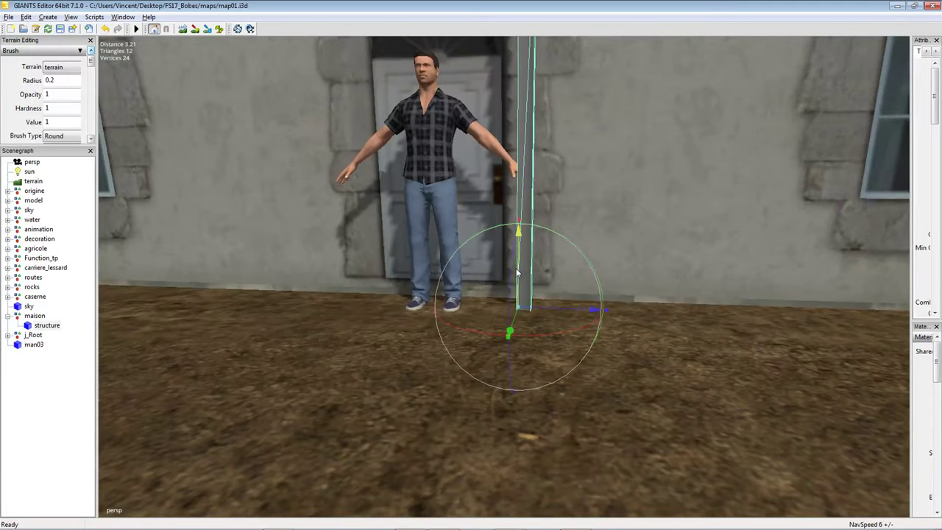
right_click_drag(517, 273, 526, 288)
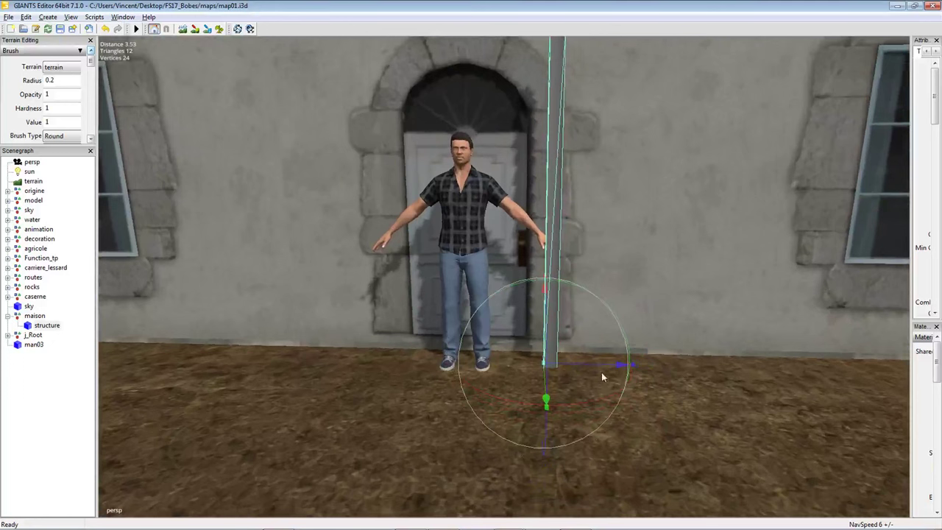
left_click_drag(607, 365, 600, 366)
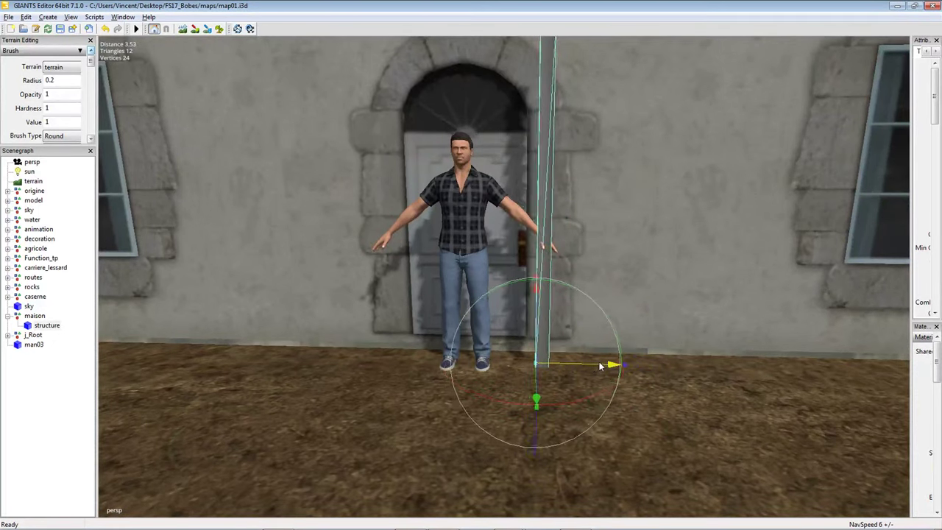
right_click_drag(597, 365, 583, 374)
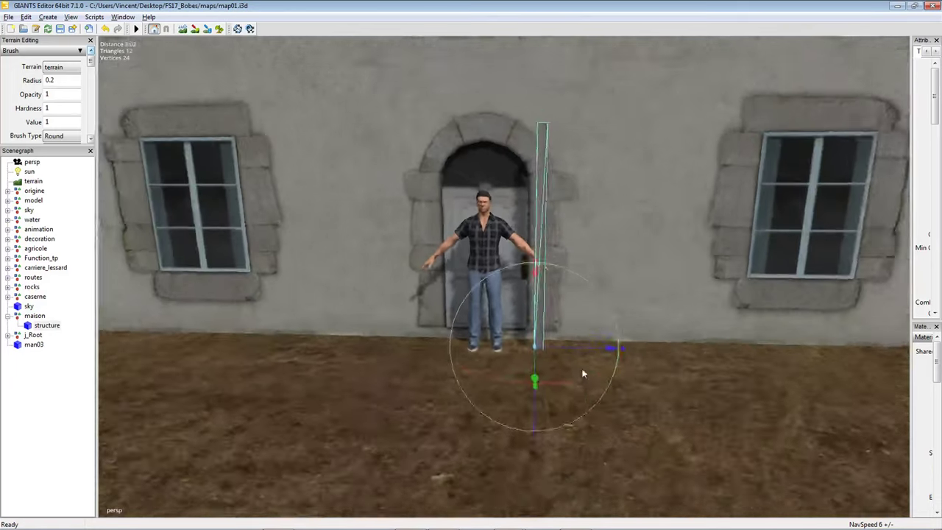
scroll(583, 376, "up", 3)
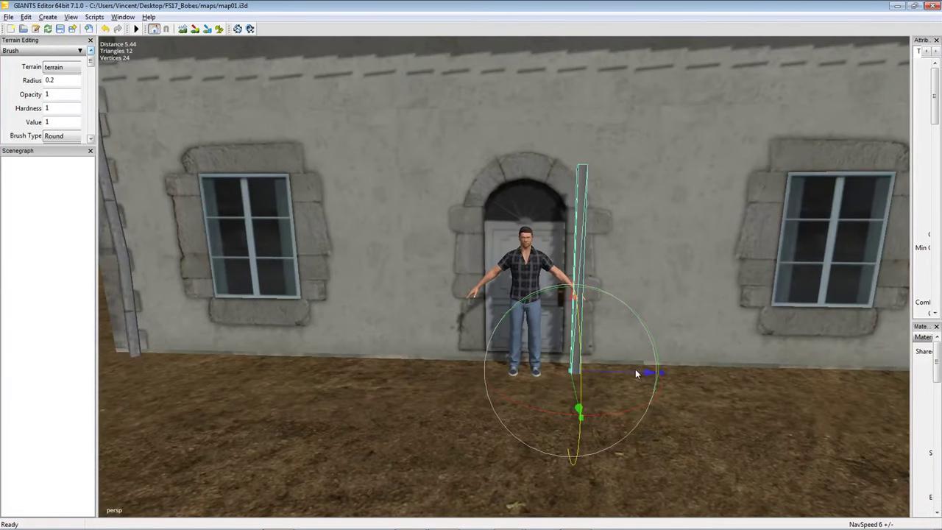
Duplicate the post and place the copy beside the man's other hand, on the opposite side of the door.
key("ctrl+d")
left_click_drag(640, 373, 544, 366)
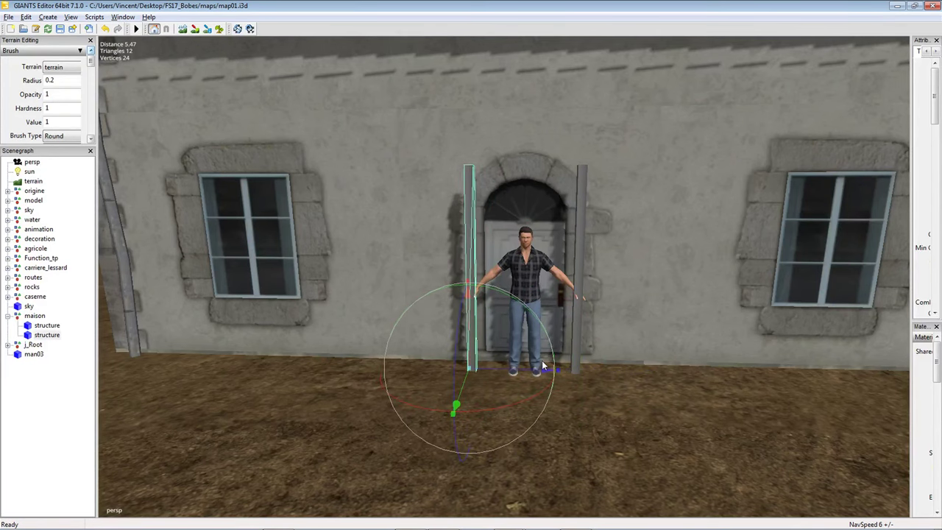
scroll(543, 366, "up", 5)
right_click_drag(564, 324, 577, 425)
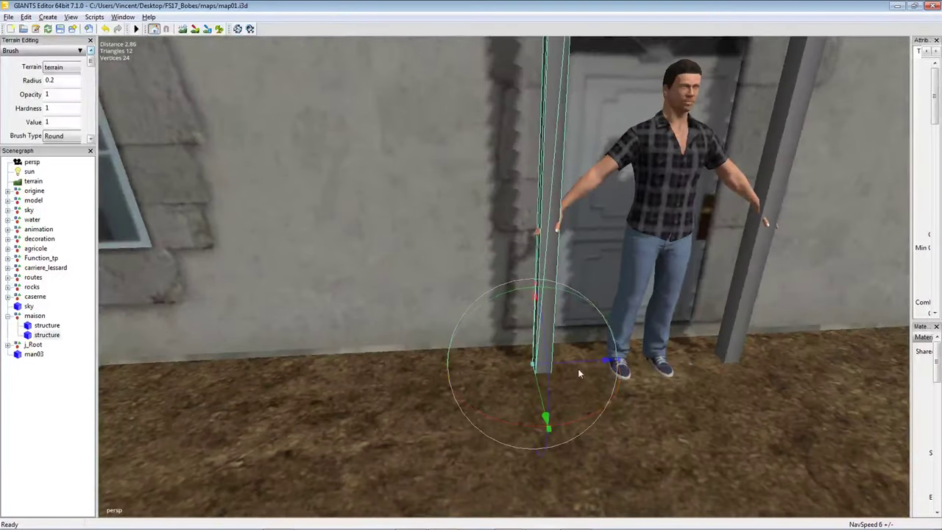
scroll(578, 361, "down", 5)
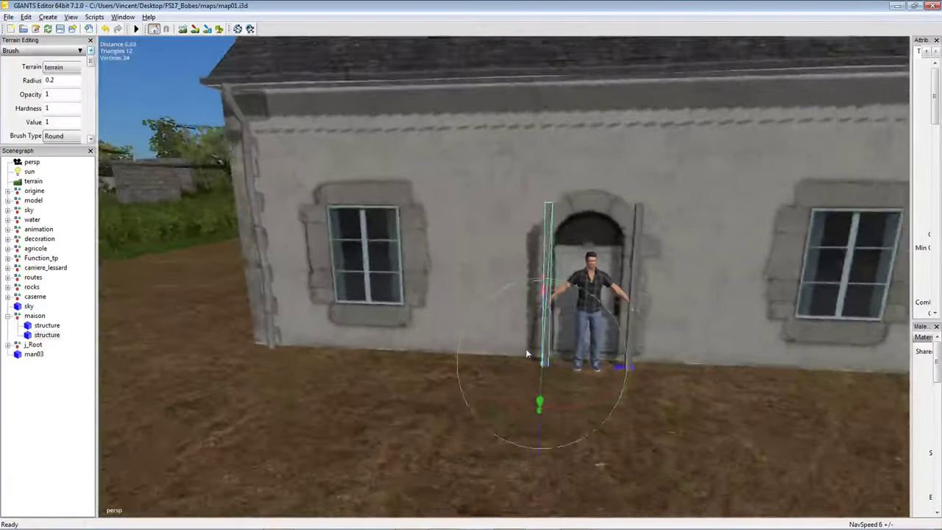
Duplicate the post again and place the third one next to the drainpipe corner of the house front.
scroll(527, 354, "down", 8)
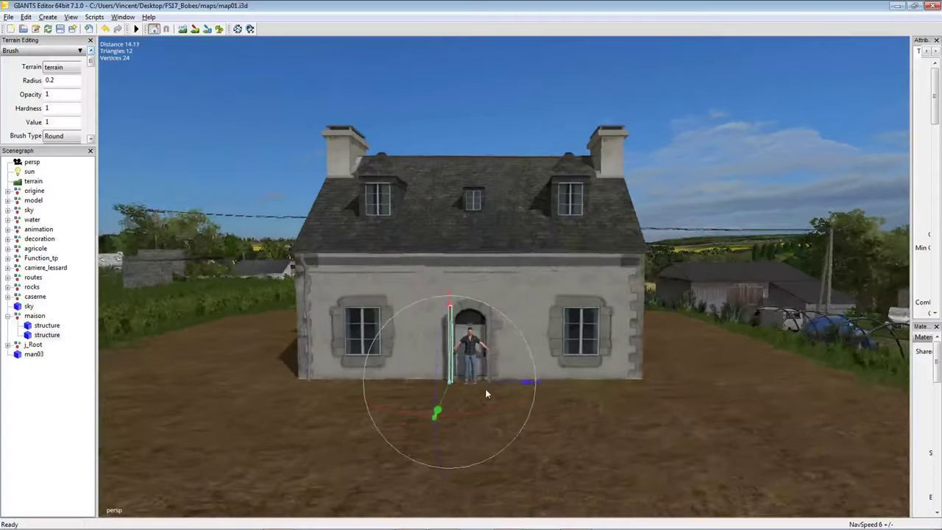
scroll(486, 383, "down", 4)
scroll(467, 396, "up", 2)
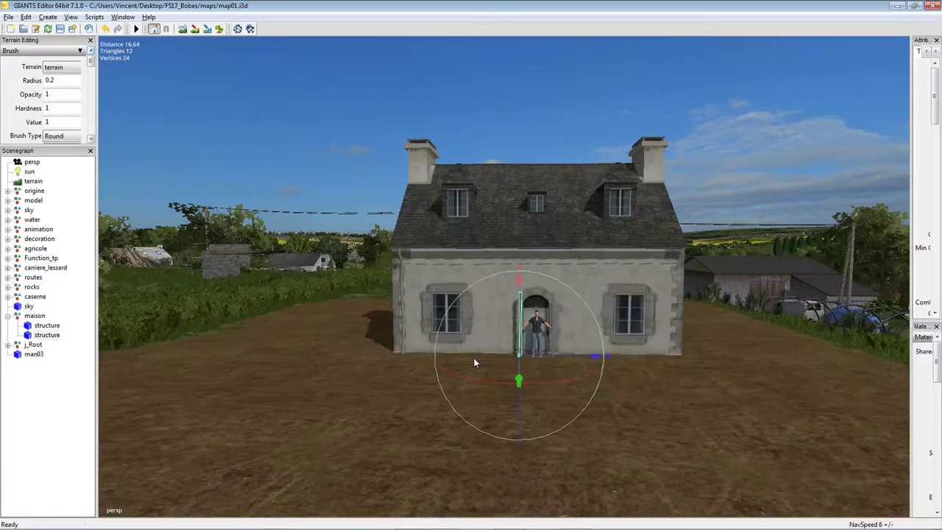
key("ctrl+d")
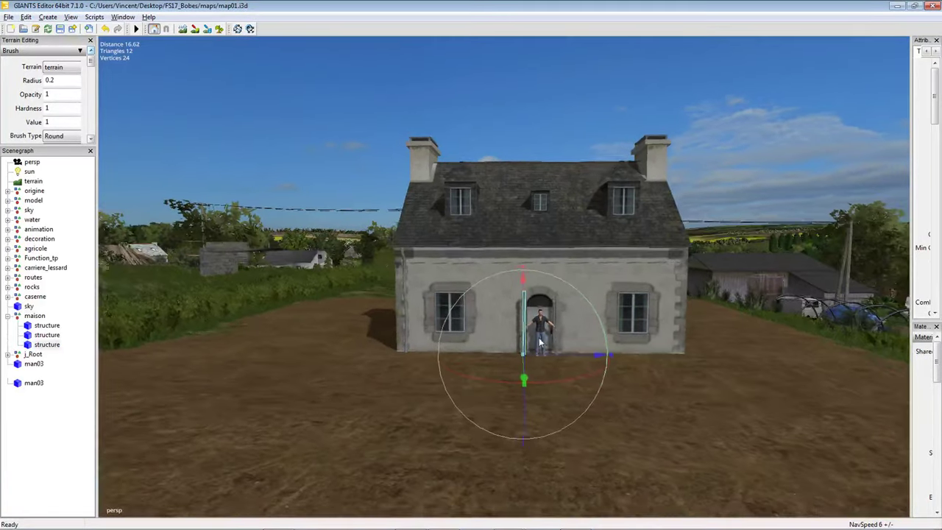
left_click_drag(605, 354, 270, 326)
scroll(360, 321, "down", 5)
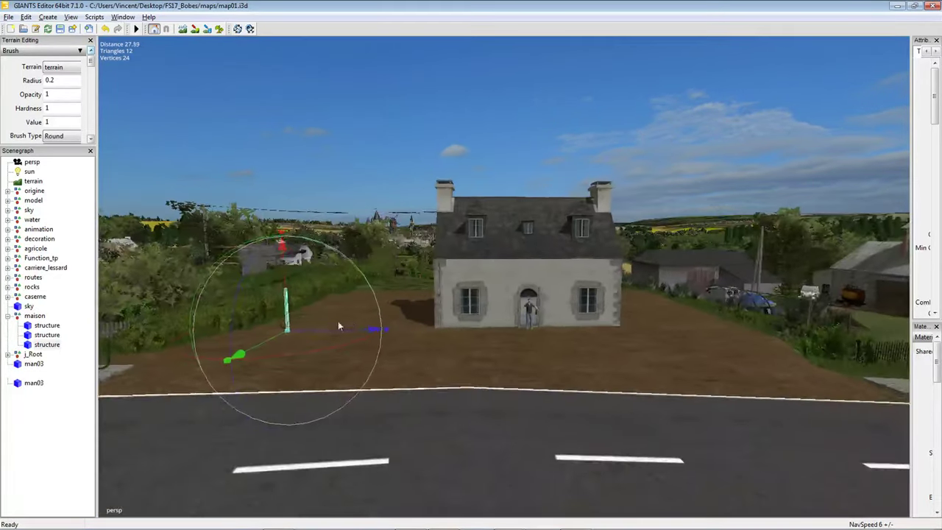
scroll(338, 321, "up", 4)
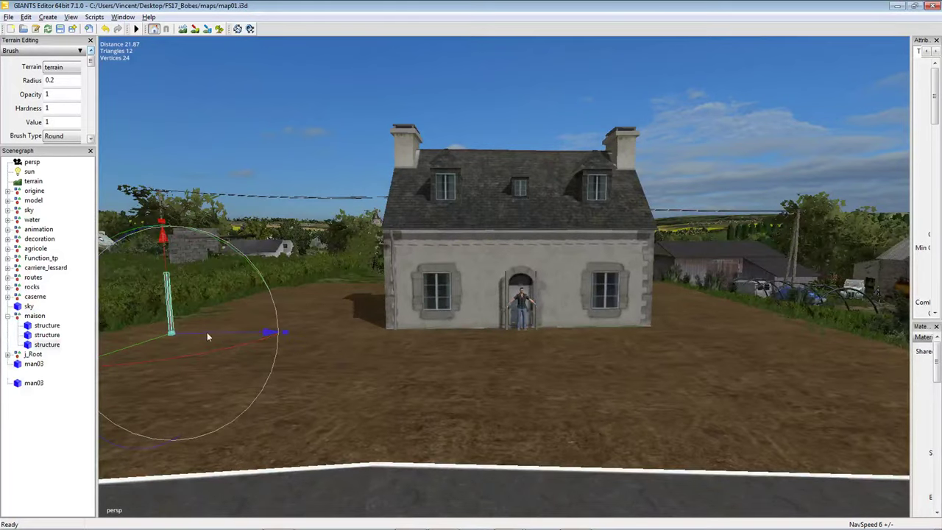
left_click_drag(216, 340, 430, 336)
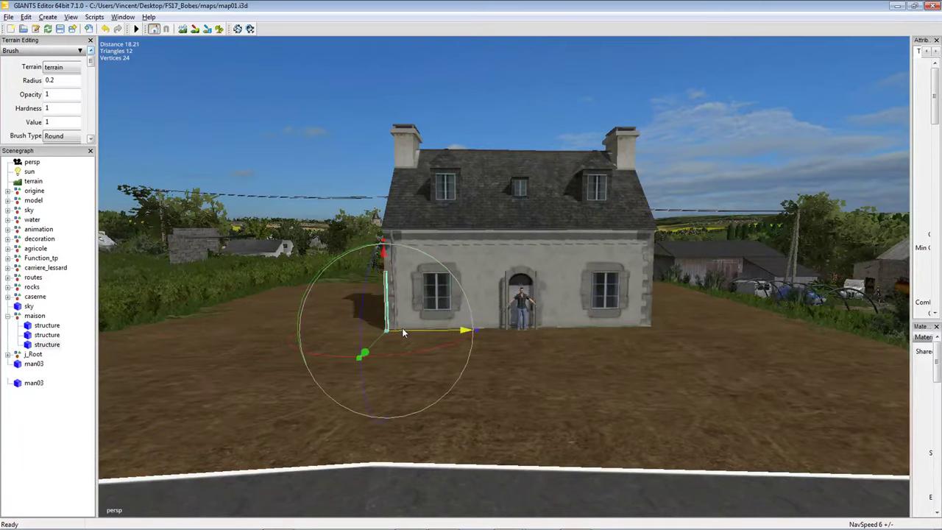
scroll(410, 268, "up", 2)
scroll(410, 268, "up", 6)
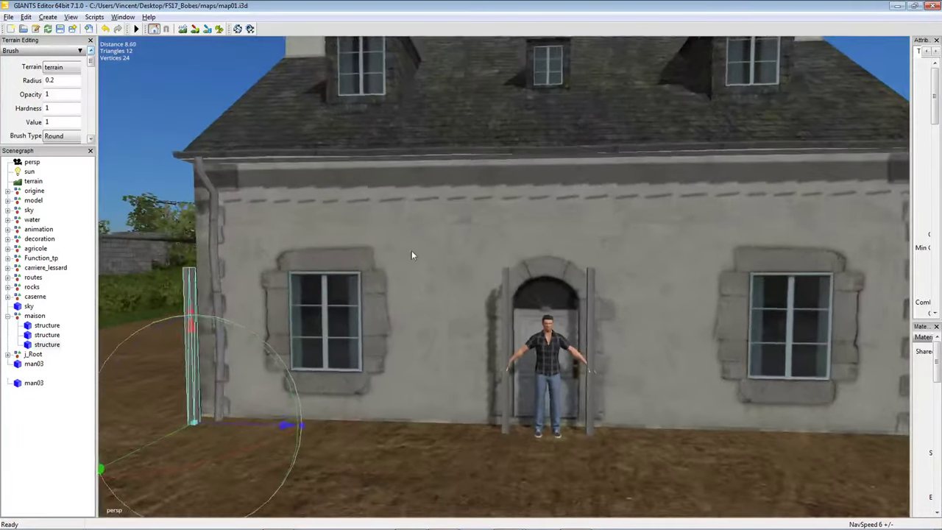
scroll(408, 243, "up", 2)
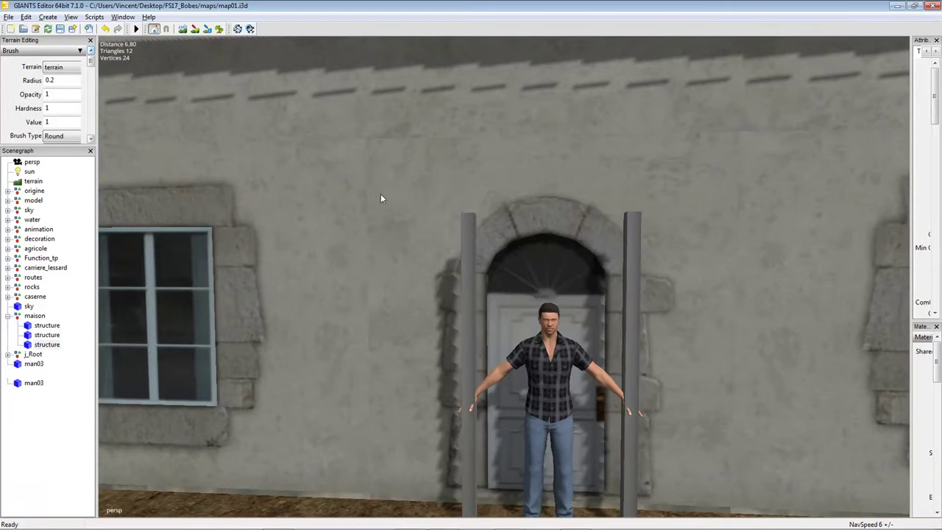
Select the house, enlarge it uniformly and raise it, using the man and the posts at the door as size reference.
left_click(410, 214)
scroll(410, 213, "down", 2)
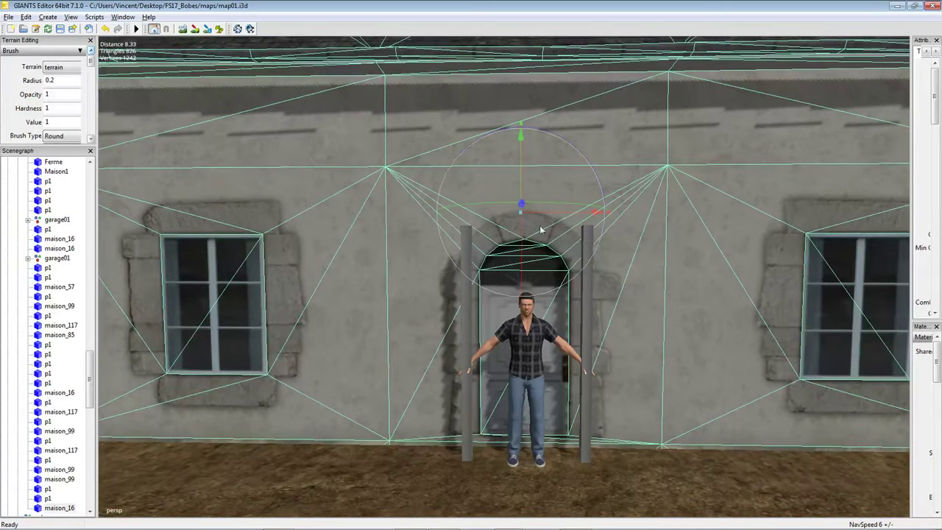
scroll(522, 213, "down", 1)
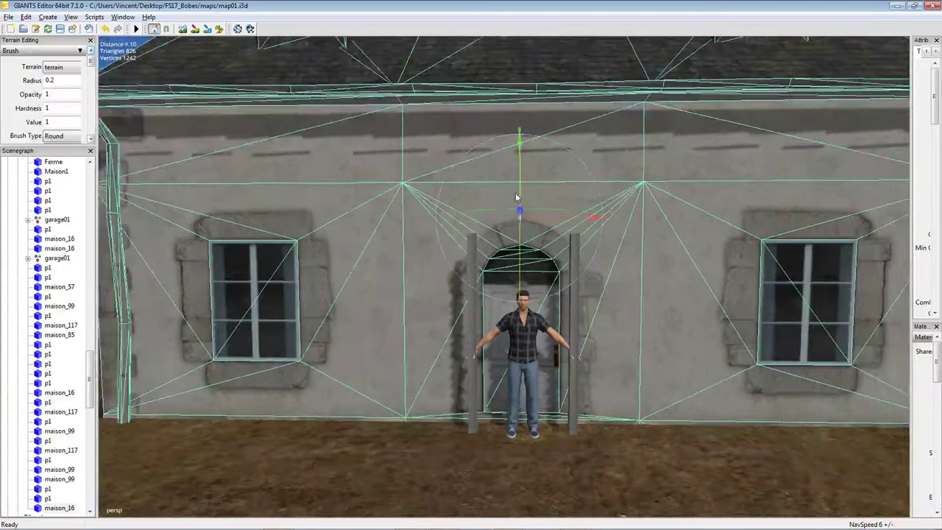
scroll(520, 221, "up", 1)
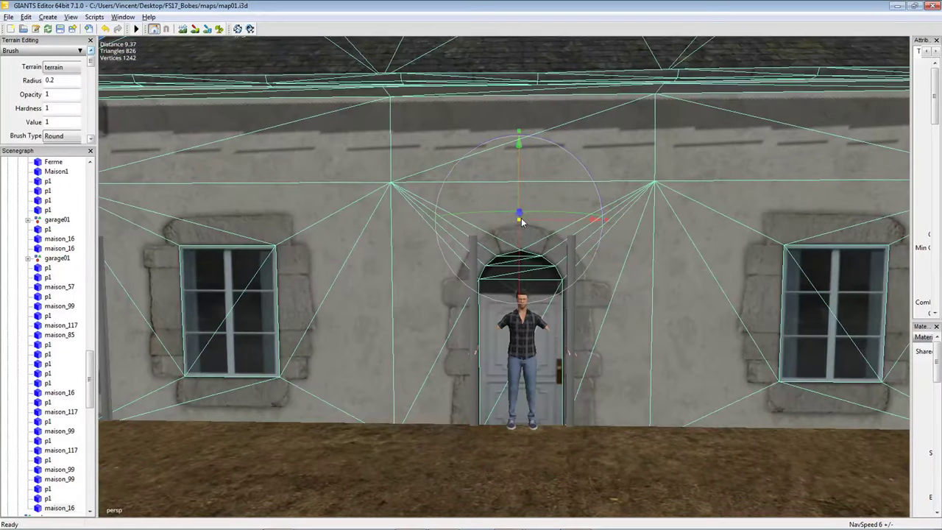
middle_click_drag(519, 200, 517, 193)
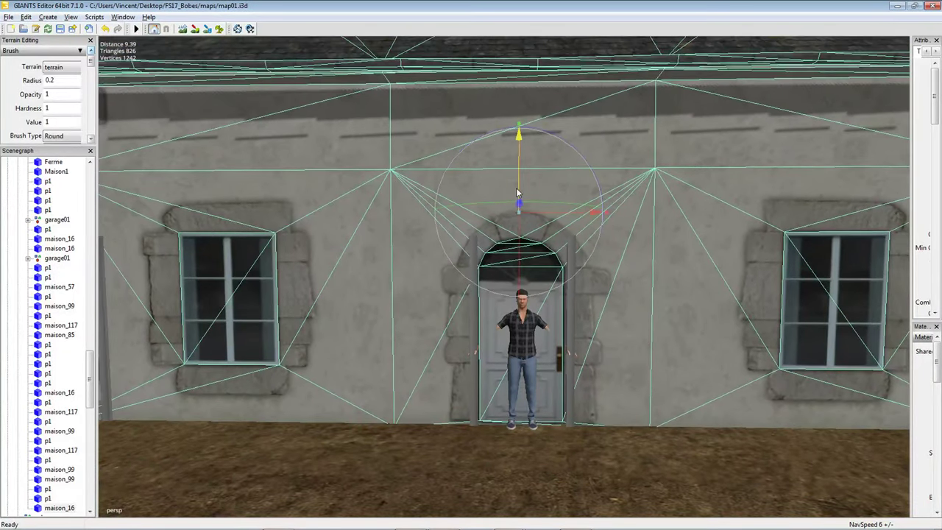
scroll(519, 210, "up", 2)
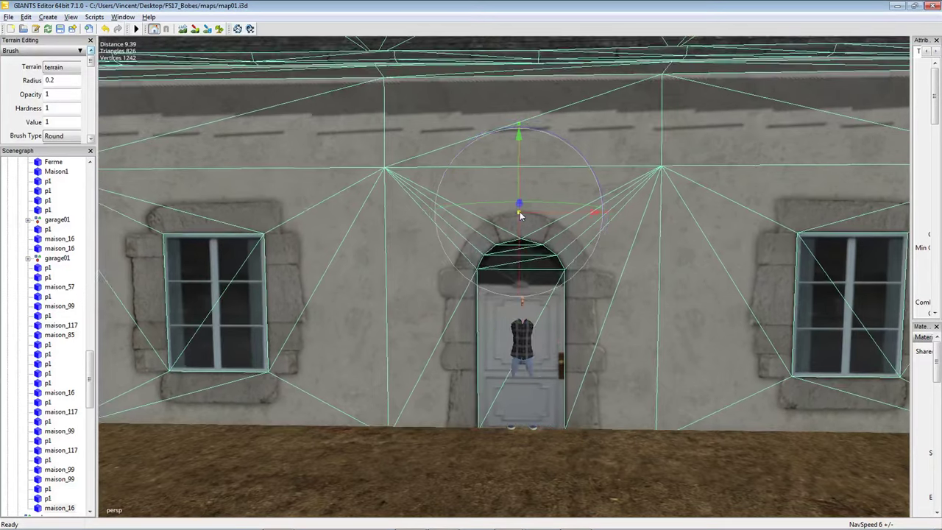
middle_click_drag(518, 189, 591, 184)
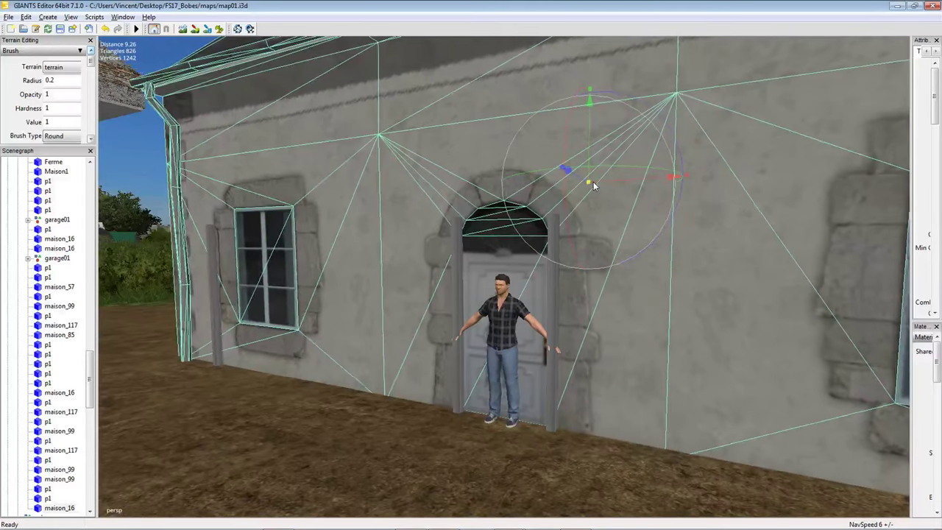
Fine-tune the house's uniform scale and height so the doorway fits between the two posts and the base meets the ground.
mouse_move(594, 158)
left_mouse_down()
mouse_move(593, 140)
mouse_move(586, 148)
left_mouse_up()
middle_click_drag(586, 145, 515, 259)
scroll(530, 229, "up", 5)
scroll(569, 213, "down", 4)
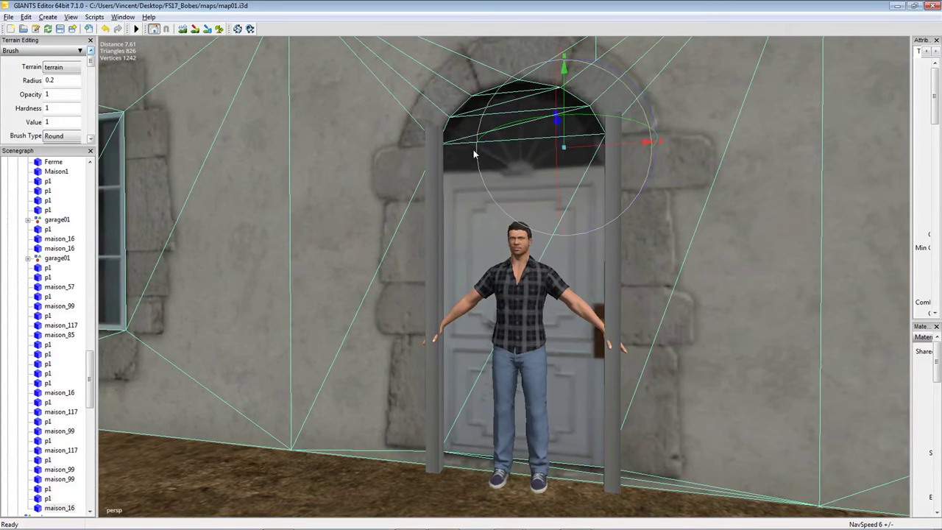
middle_click_drag(564, 150, 564, 150)
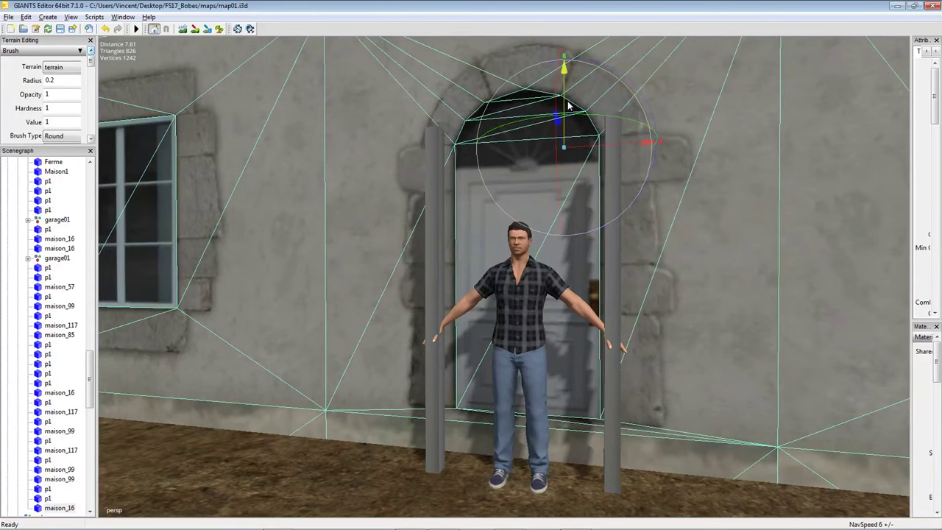
middle_click_drag(567, 105, 528, 122)
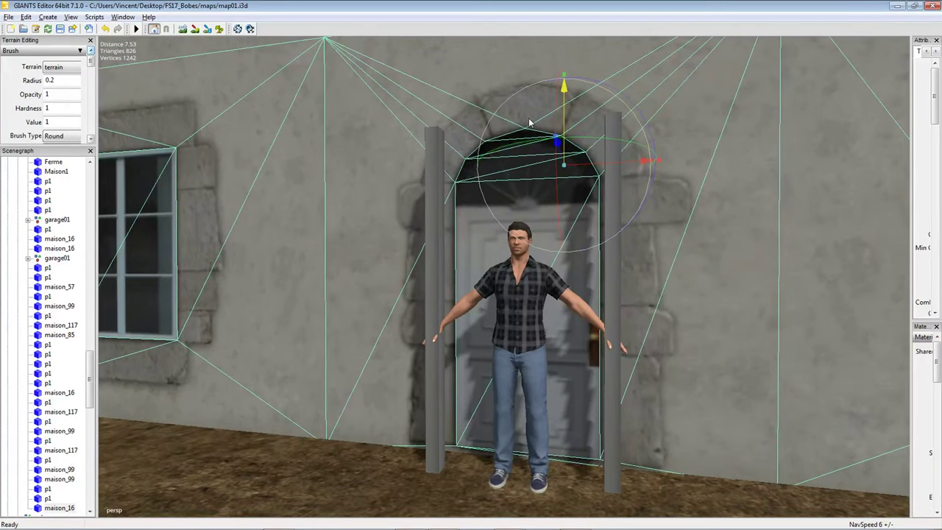
middle_click_drag(565, 166, 564, 162)
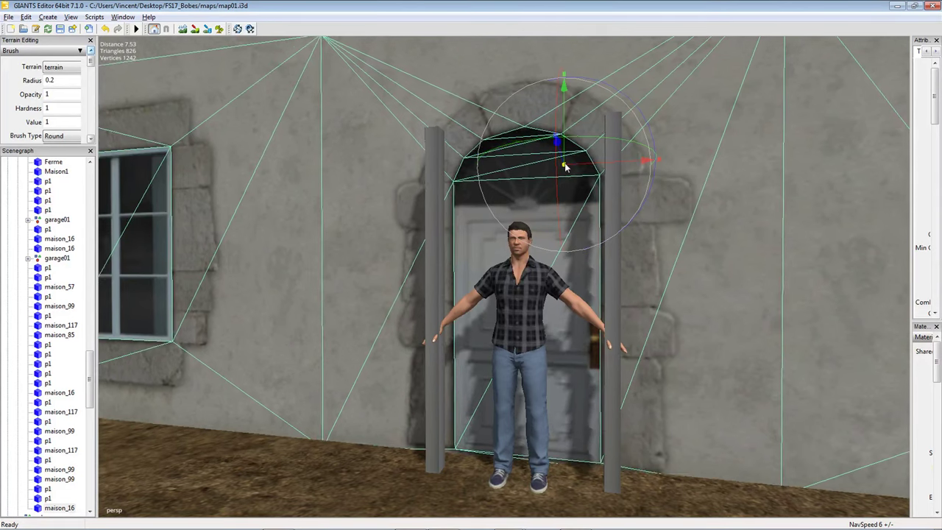
middle_click_drag(568, 128, 526, 154)
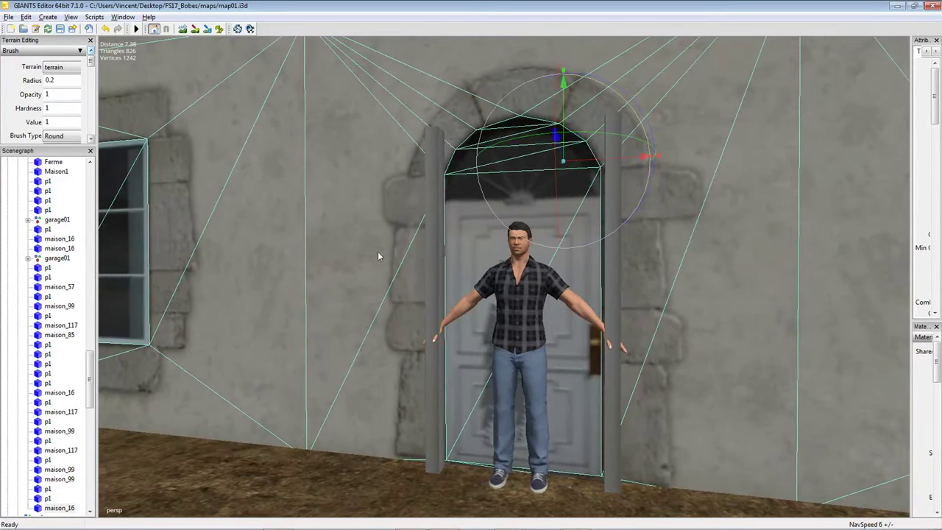
Duplicate the post on the left side of the front door and move the copy to the house's left front corner.
middle_click_drag(378, 251, 415, 254)
scroll(415, 255, "down", 5)
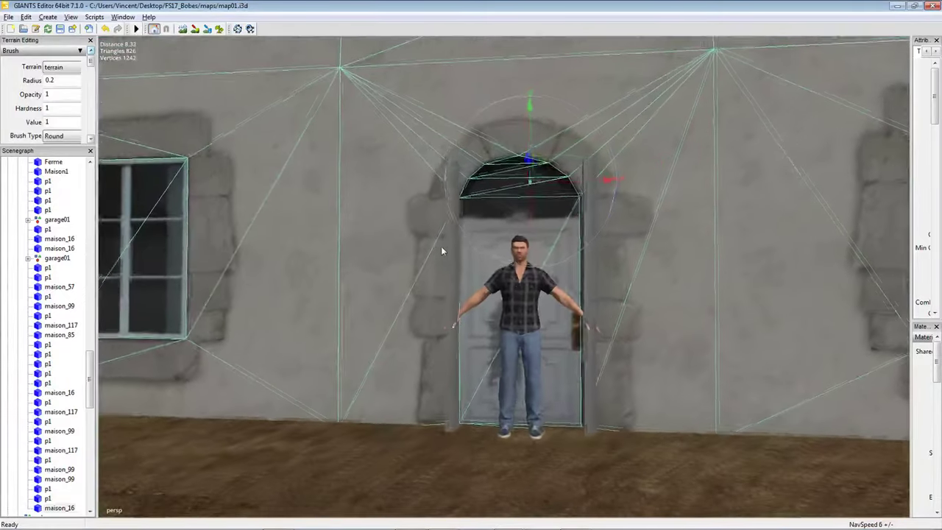
scroll(408, 309, "down", 15)
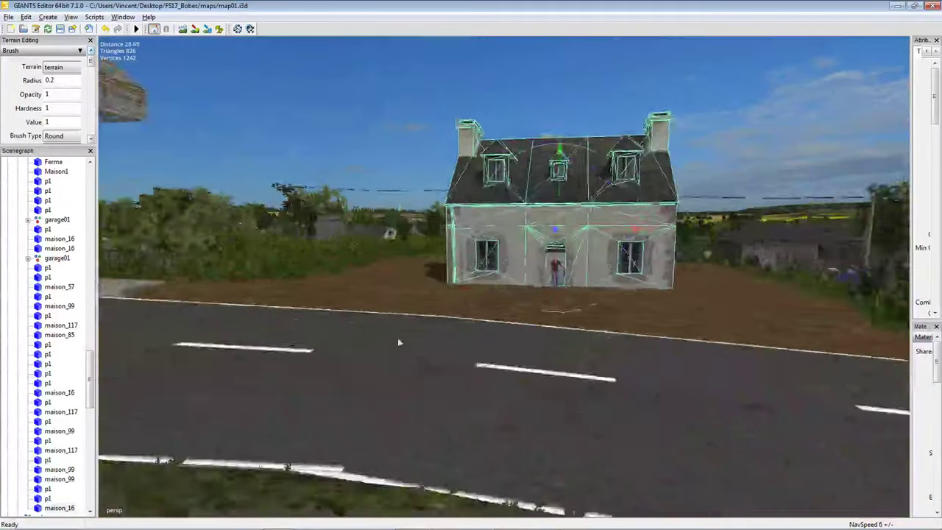
scroll(430, 326, "up", 15)
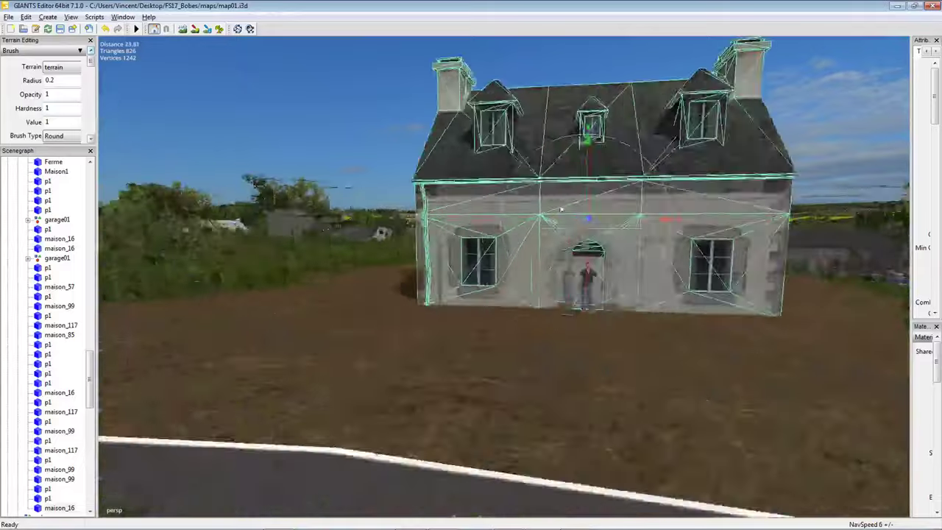
scroll(521, 276, "up", 4)
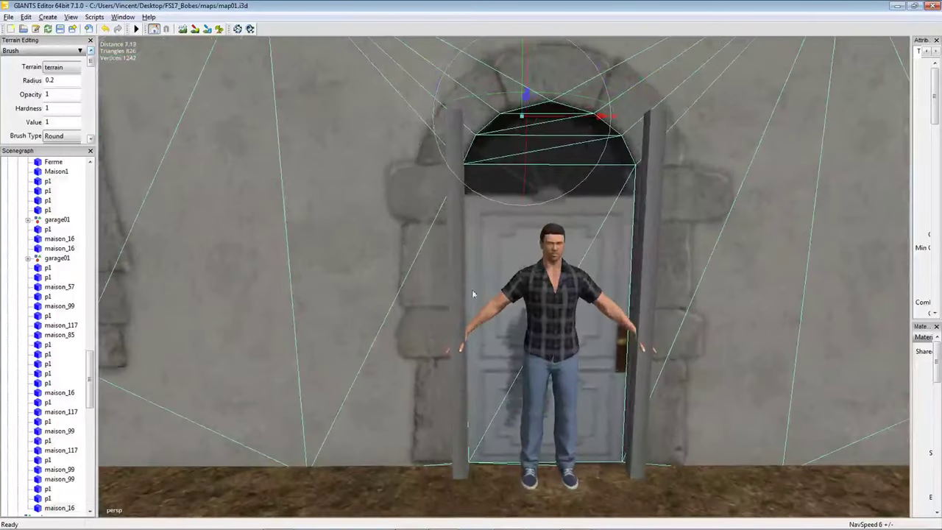
left_click(515, 272)
scroll(515, 273, "down", 8)
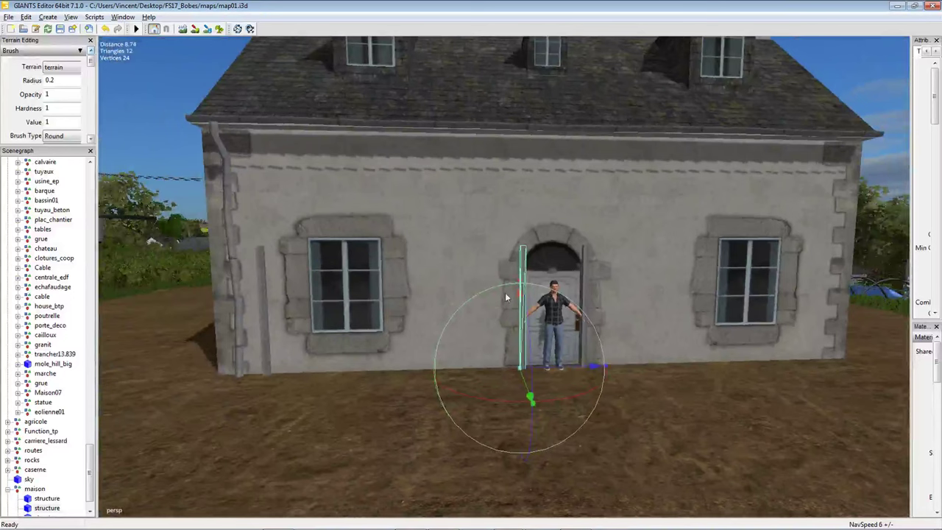
left_click(551, 306)
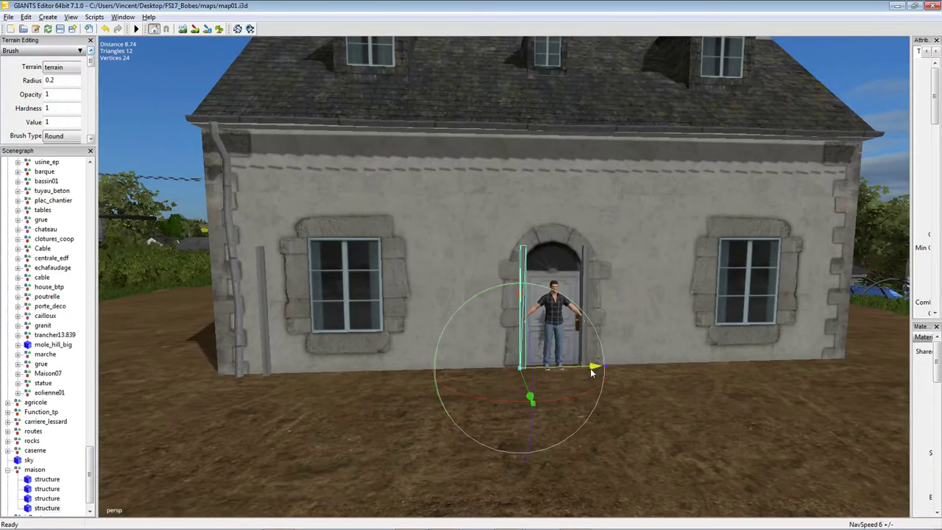
left_click_drag(583, 365, 309, 357)
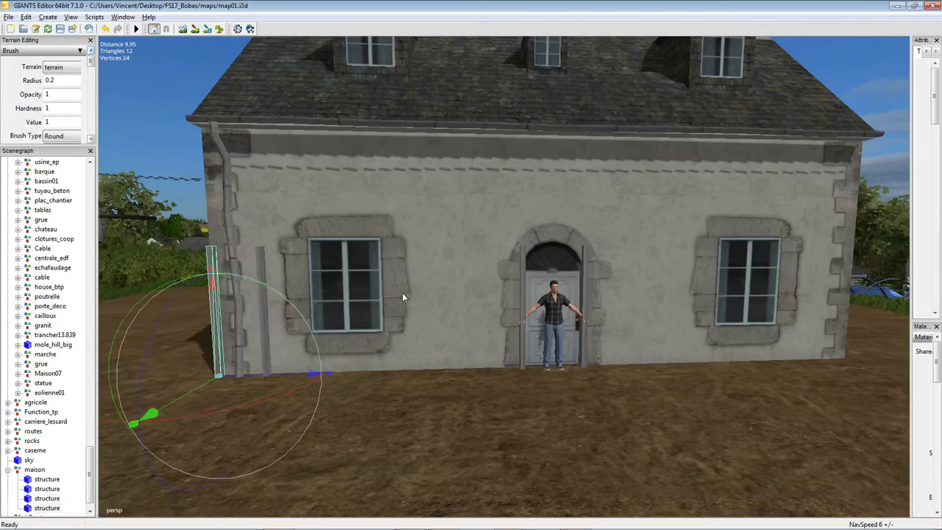
Select the spare post beside the left window and widen the attributes area enough to read its transform values.
key("ctrl+z")
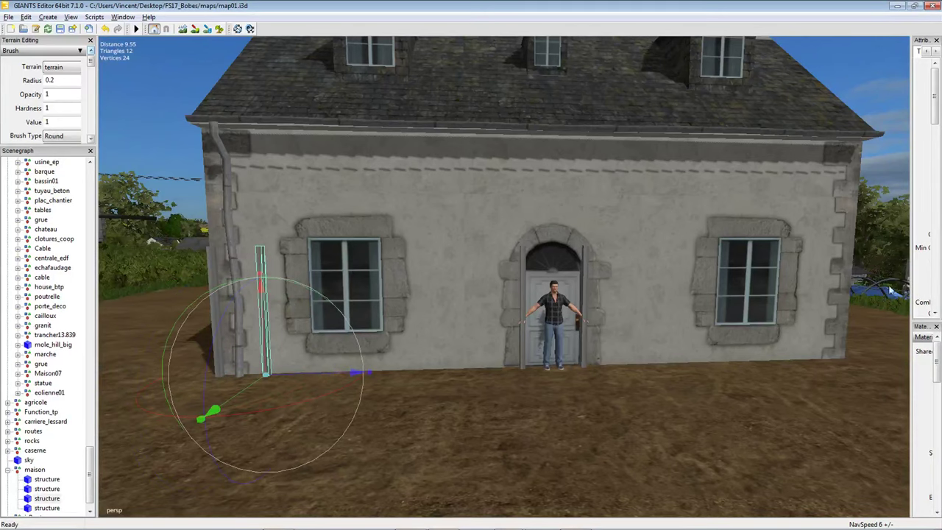
double_click(795, 6)
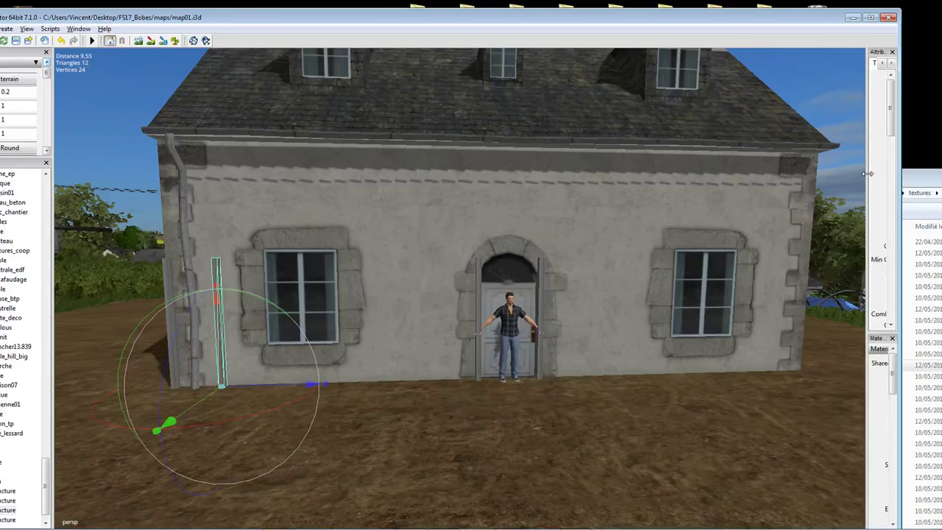
left_click_drag(868, 173, 606, 174)
double_click(751, 18)
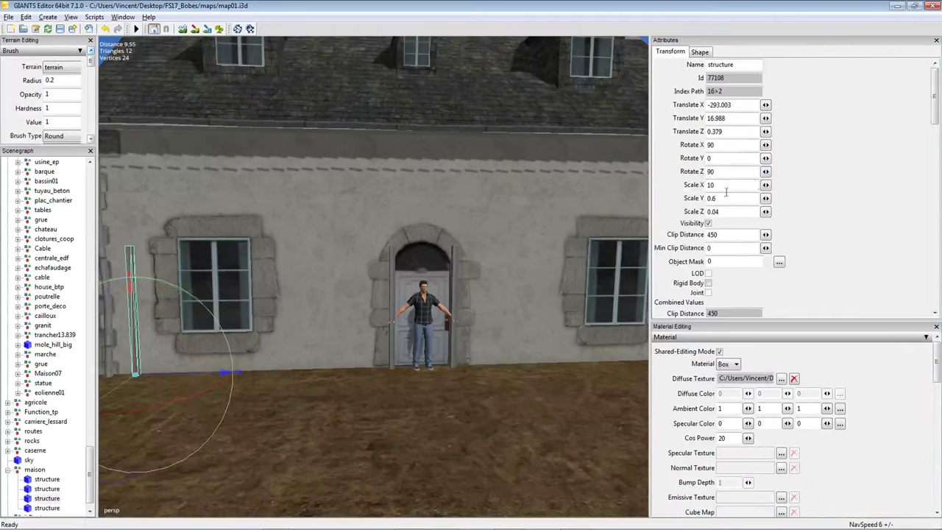
left_click_drag(650, 200, 756, 207)
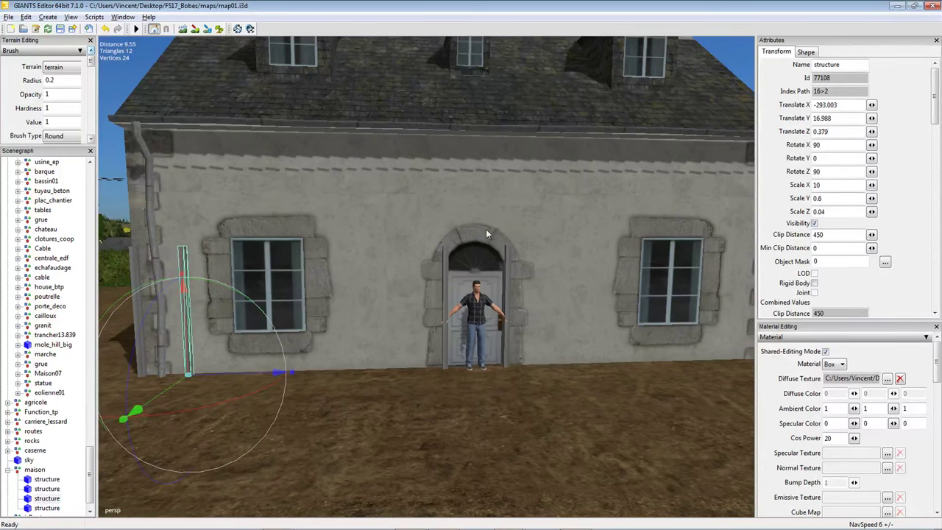
scroll(486, 234, "down", 1)
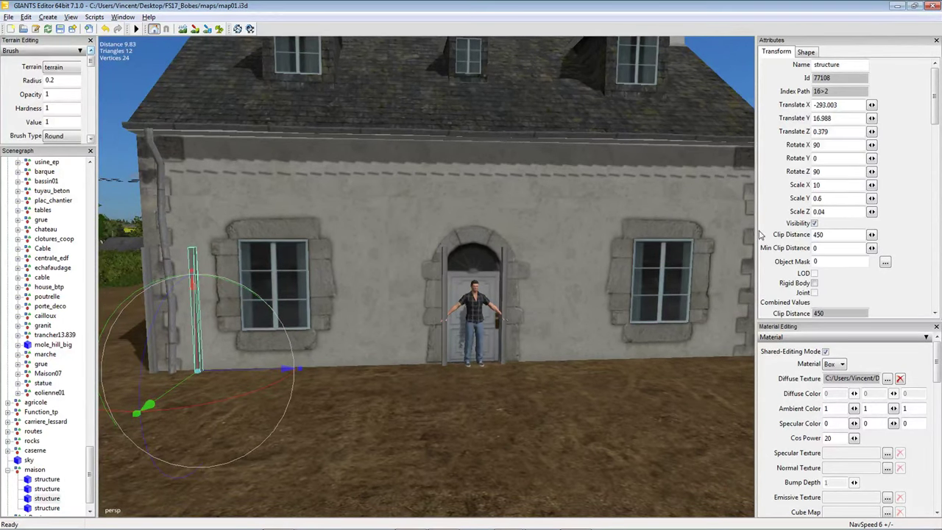
left_click_drag(756, 232, 848, 232)
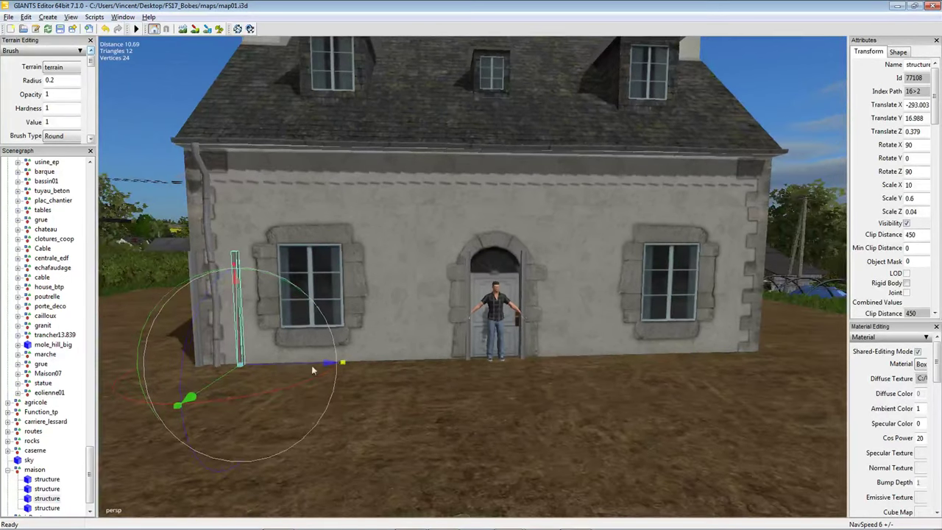
Move the spare post along the facade to the house's right front corner, at about Translate X -280.906.
left_click_drag(308, 368, 773, 348)
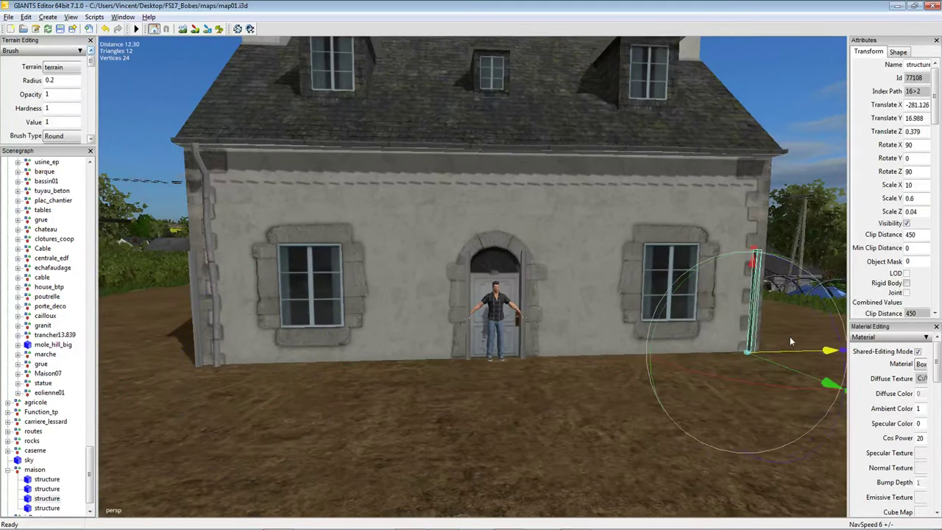
middle_click_drag(790, 337, 549, 374)
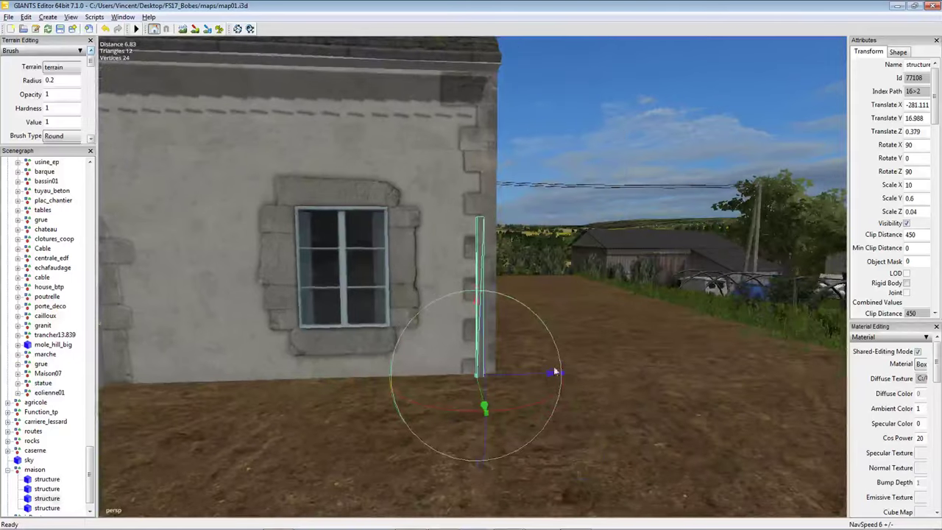
left_click_drag(543, 374, 544, 375)
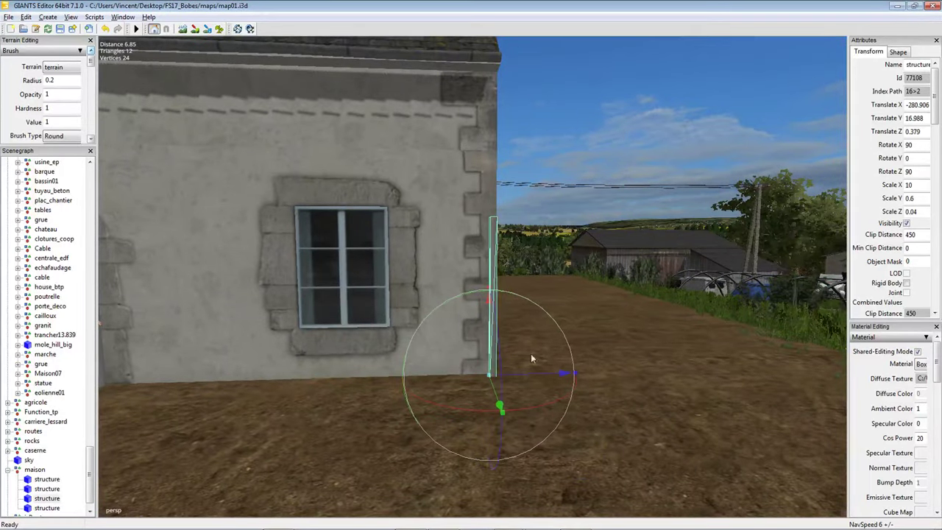
scroll(530, 354, "down", 5)
mouse_move(513, 378)
middle_mouse_down()
mouse_move(278, 293)
mouse_move(471, 312)
mouse_move(436, 310)
mouse_move(485, 298)
mouse_move(375, 321)
mouse_move(331, 319)
mouse_move(370, 324)
mouse_move(393, 311)
mouse_move(478, 312)
mouse_move(493, 329)
mouse_move(530, 321)
mouse_move(522, 302)
middle_mouse_up()
left_click(250, 306)
right_click(436, 311)
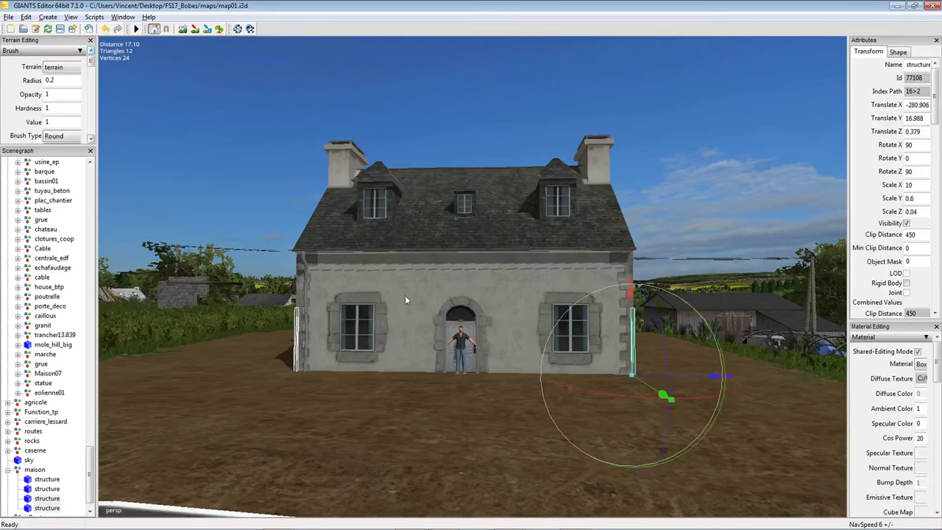
Stretch the right front corner post above the roof edge by setting its Scale X to 30.
right_click_drag(342, 329, 535, 344)
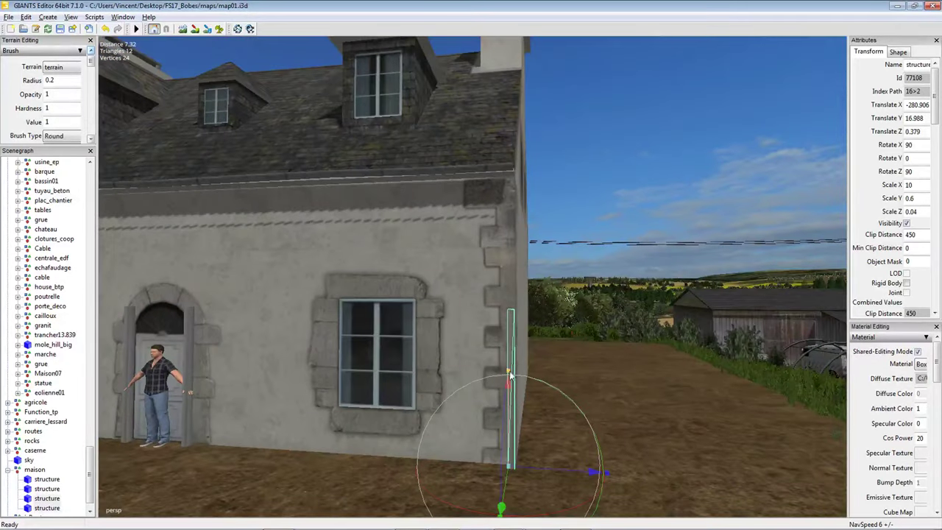
left_click_drag(511, 376, 538, 5)
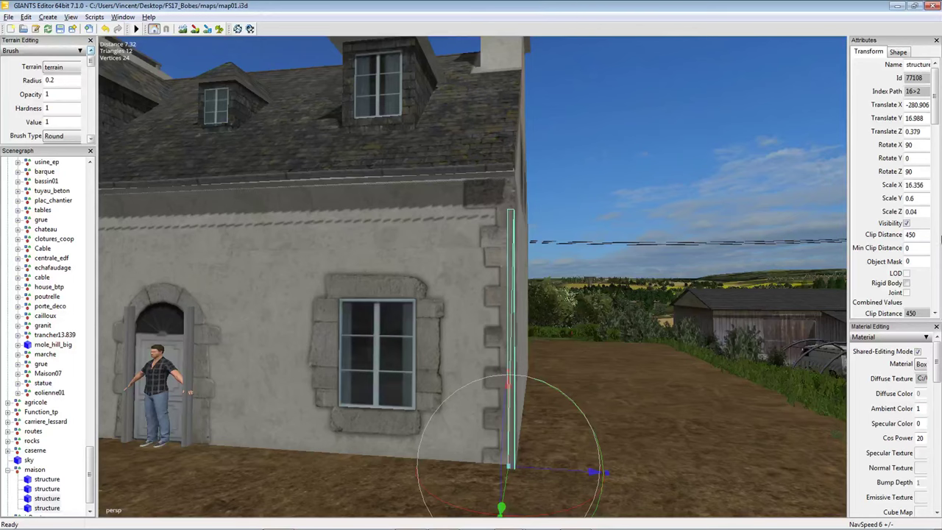
left_click_drag(848, 256, 679, 256)
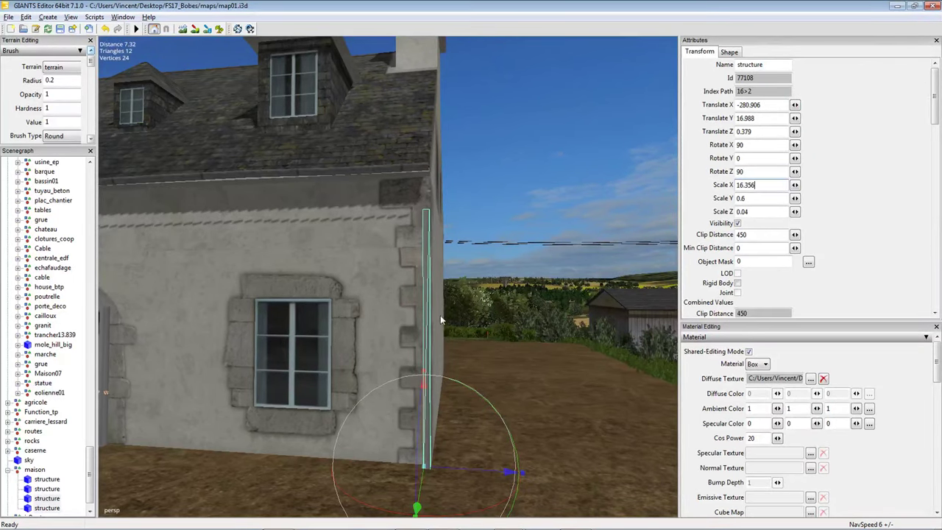
middle_click_drag(441, 315, 458, 354)
left_click_drag(458, 353, 505, 23)
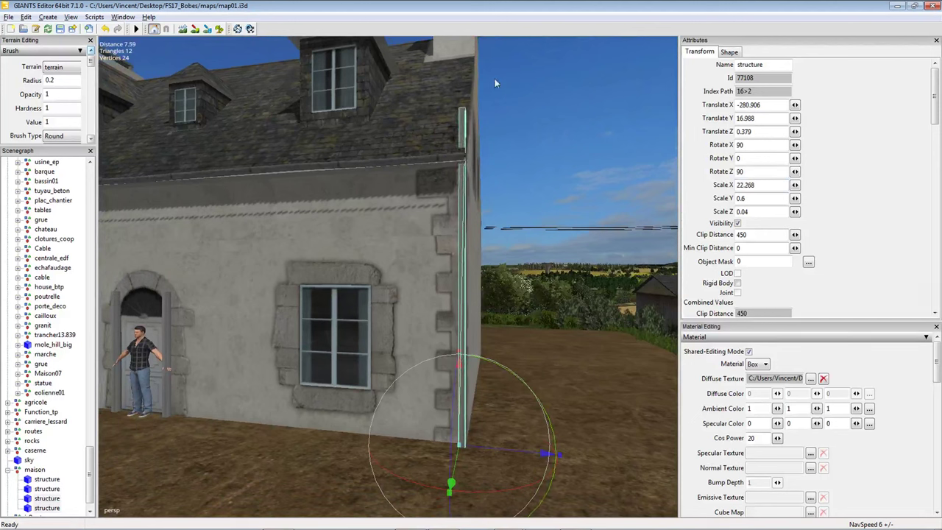
double_click(763, 186)
type("20")
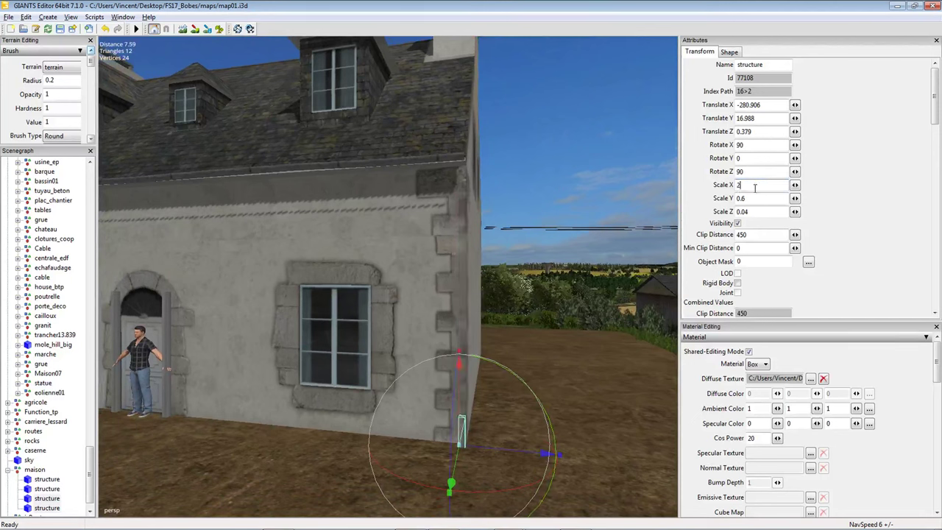
key("BackSpace")
key("BackSpace")
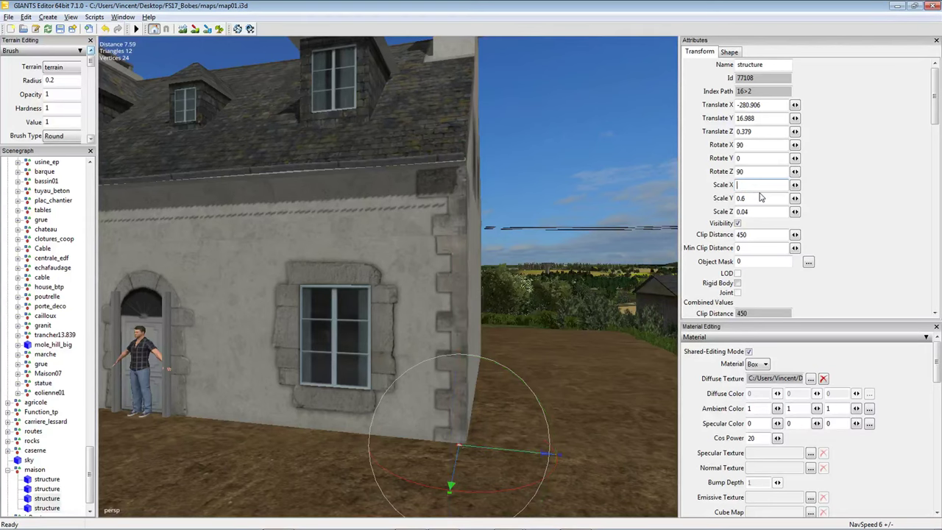
type("30")
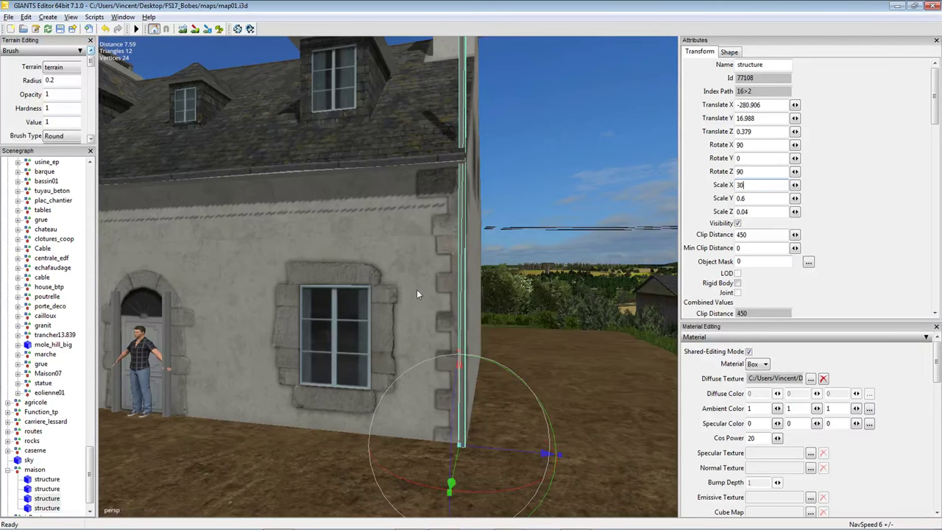
Select the left front corner post and set its Scale X to 20.
left_click_drag(417, 289, 398, 314)
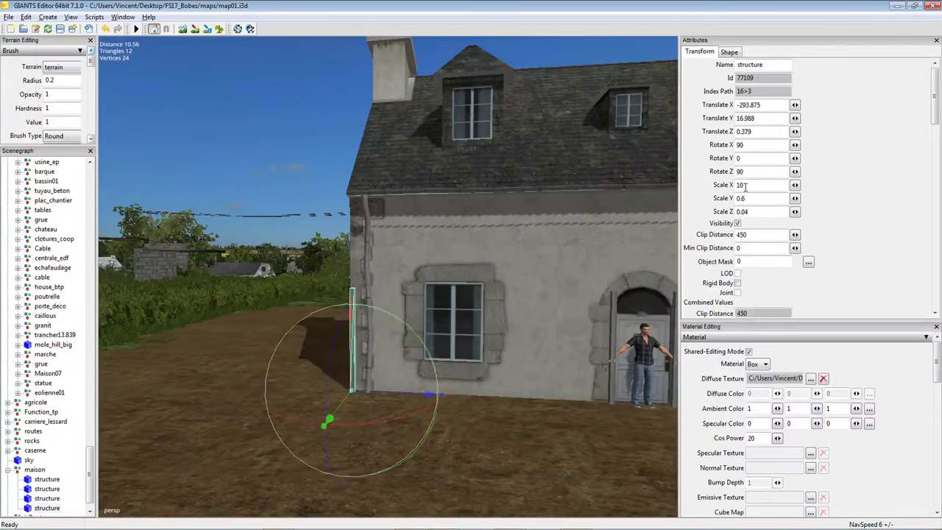
left_click_drag(796, 184, 797, 182)
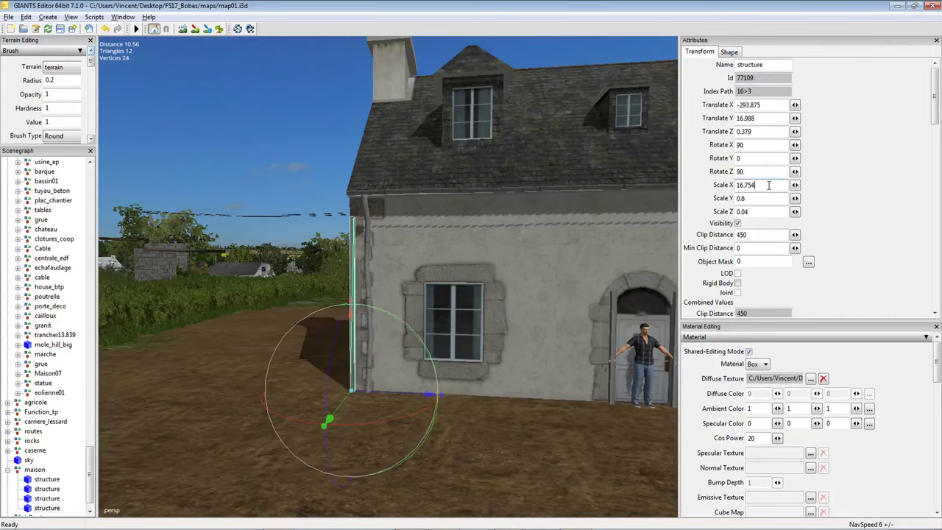
double_click(769, 185)
type("20")
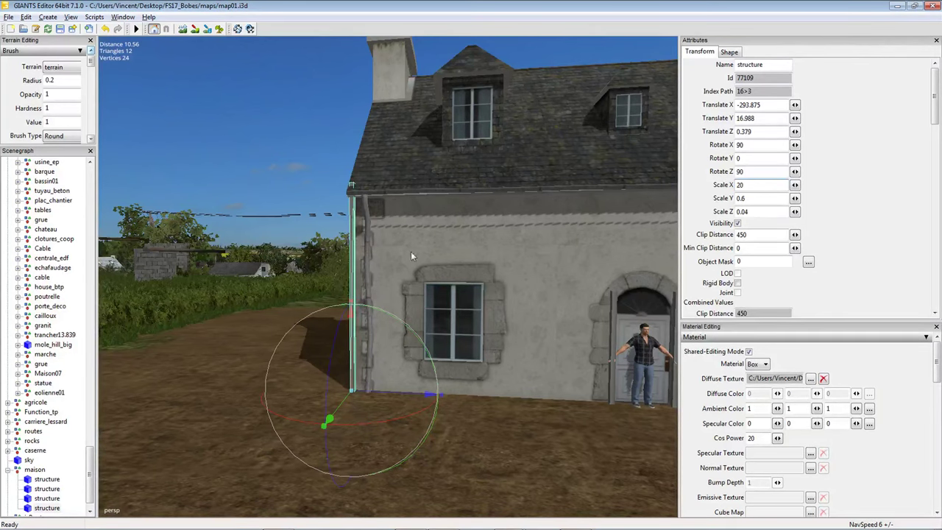
Match the left front corner post to the right one by setting its Scale X to 30.
right_click_drag(411, 252, 339, 294)
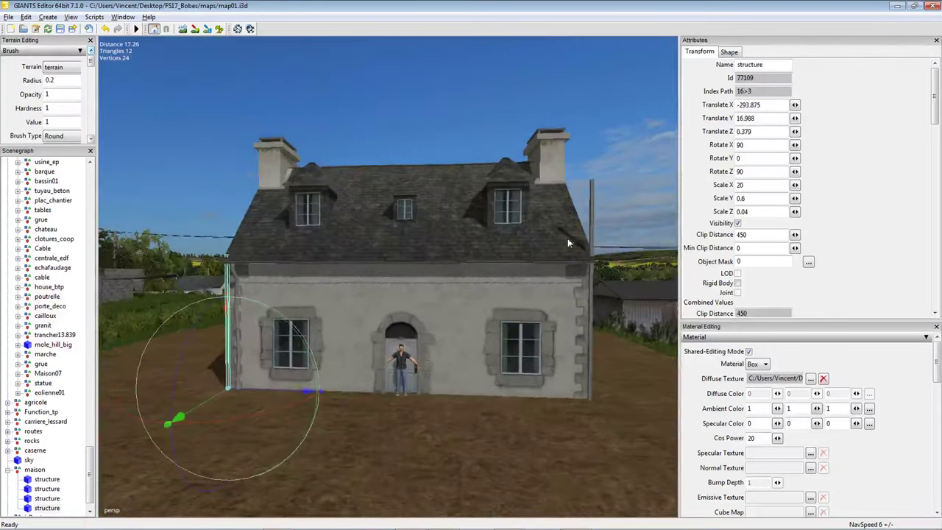
left_click(592, 250)
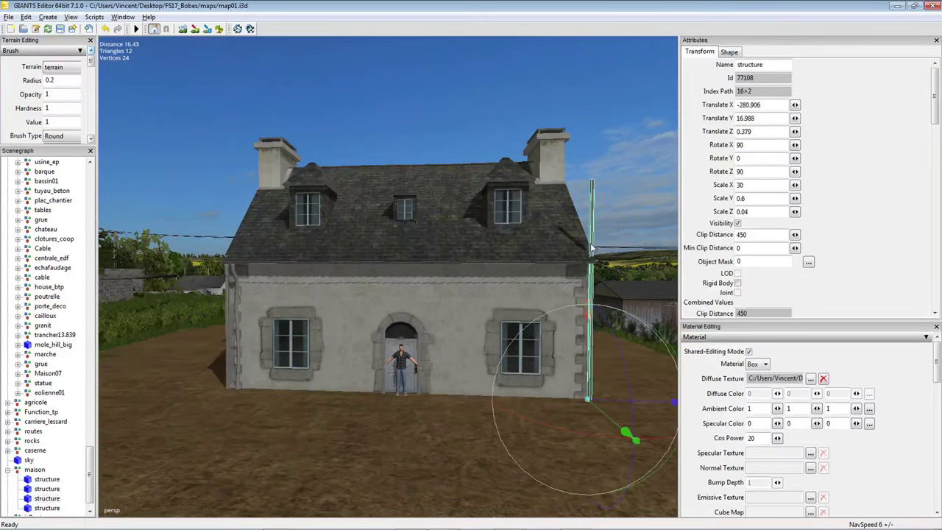
left_click(228, 304)
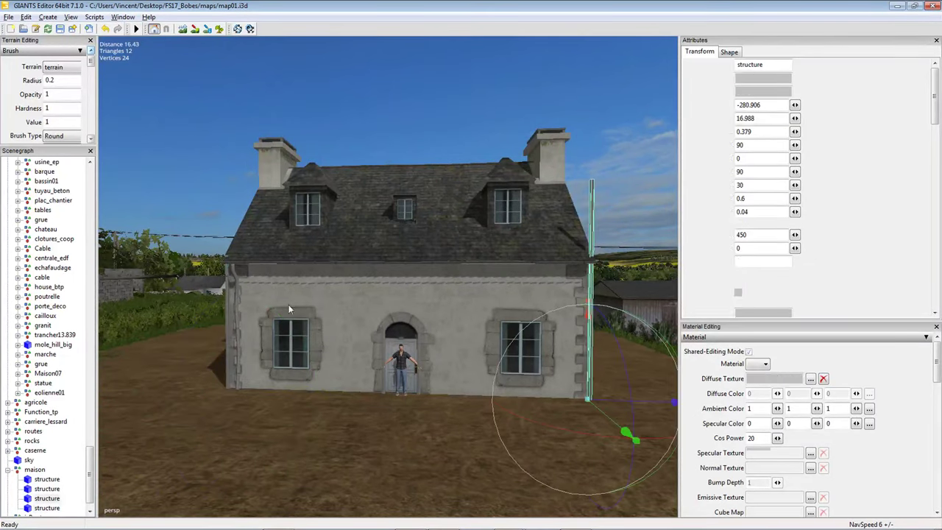
double_click(762, 184)
type("3")
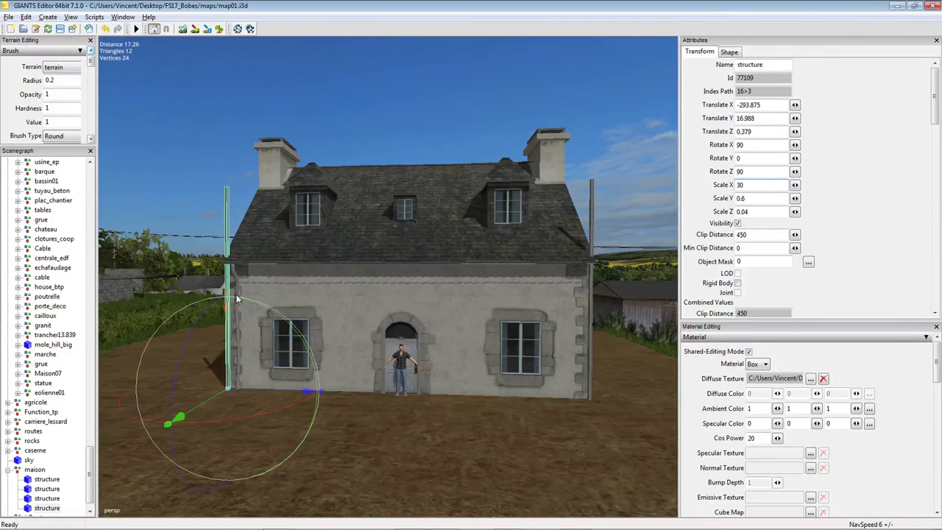
Duplicate the left front corner post and move the copy along the gable wall to the rear corner, at about Translate Z -7.997.
right_click_drag(237, 299, 443, 333)
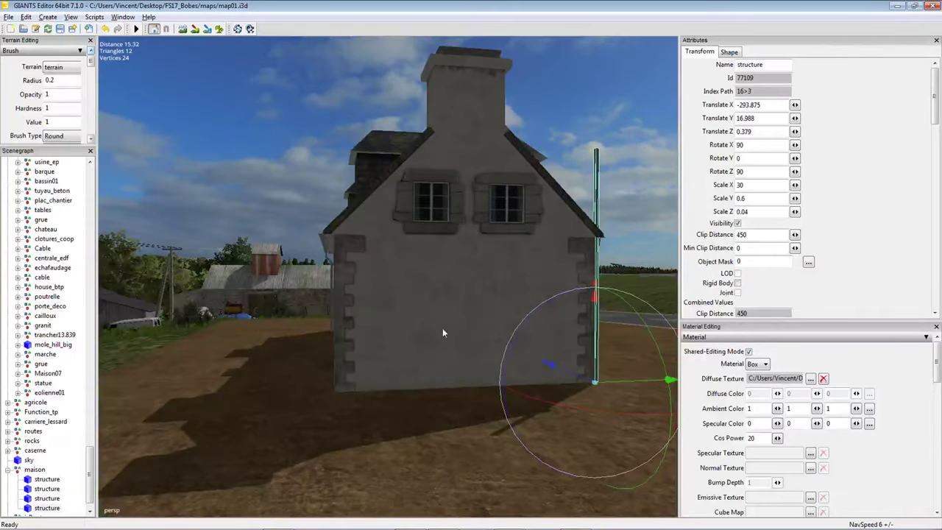
key("ctrl+d")
left_click_drag(631, 381, 424, 403)
right_click_drag(424, 402, 455, 449)
left_click_drag(465, 474, 463, 475)
Duplicate the rear corner post and align the copy with the opposite rear corner, at about Translate X -280.878.
right_click_drag(463, 475, 408, 405)
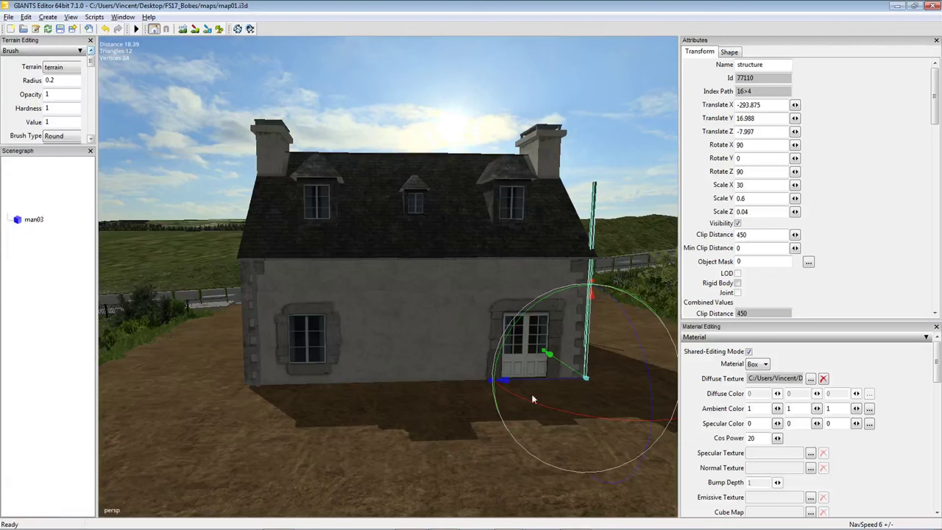
key("ctrl+d")
left_click_drag(568, 377, 239, 399)
key("f")
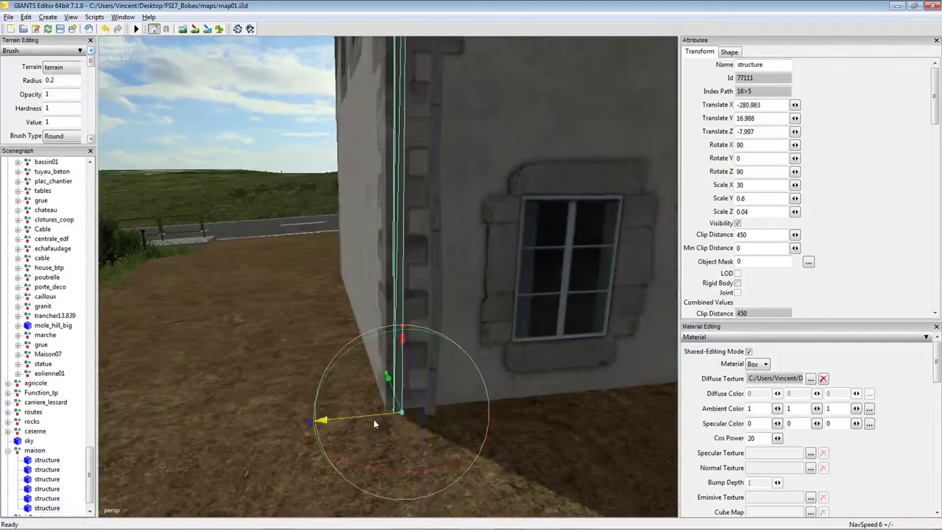
left_click_drag(377, 416, 370, 417)
right_click_drag(320, 396, 436, 341)
right_click_drag(581, 265, 489, 350)
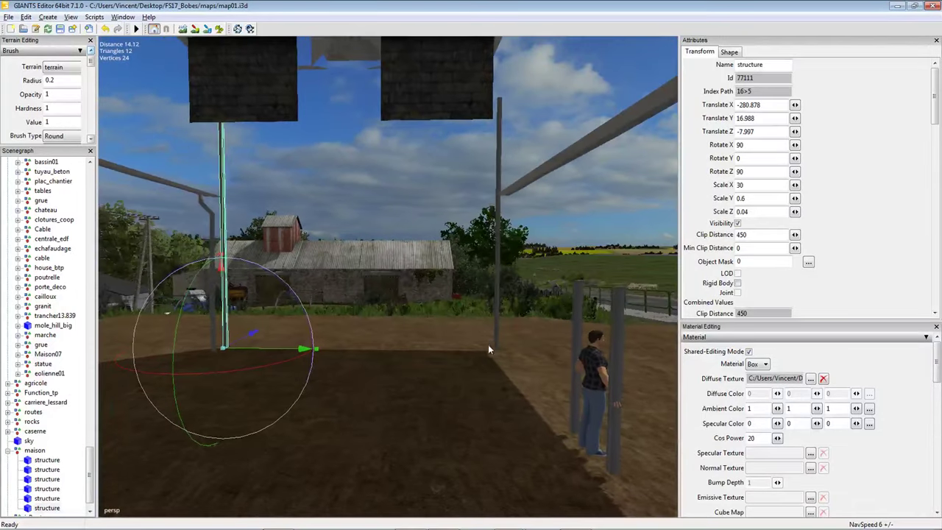
Select the human figure (j_Root) and move it inside the house between the posts, at about Translate Z -4.216.
scroll(90, 508, "down", 1)
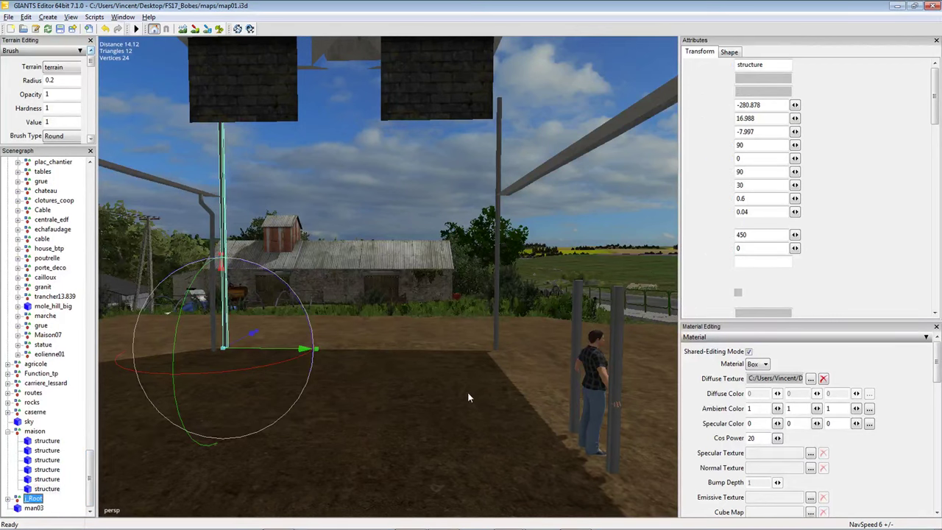
scroll(449, 413, "up", 8)
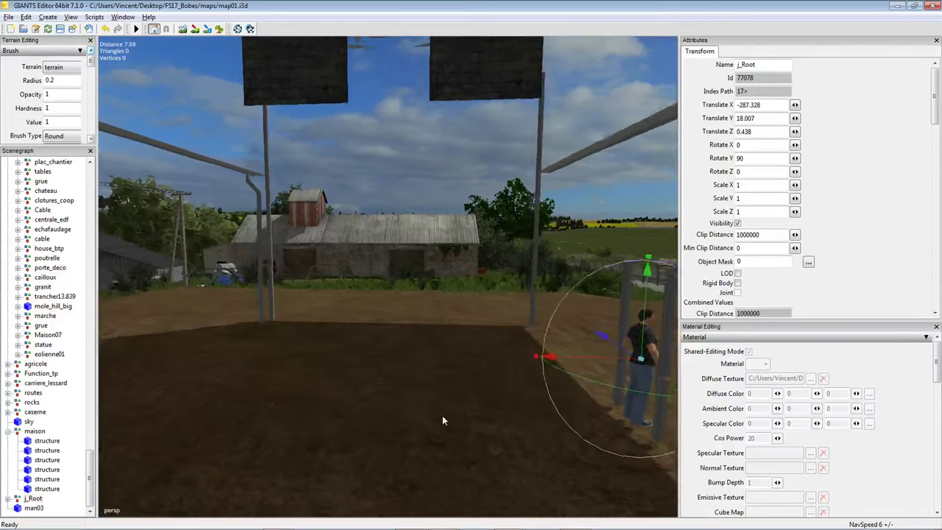
scroll(465, 416, "up", 2)
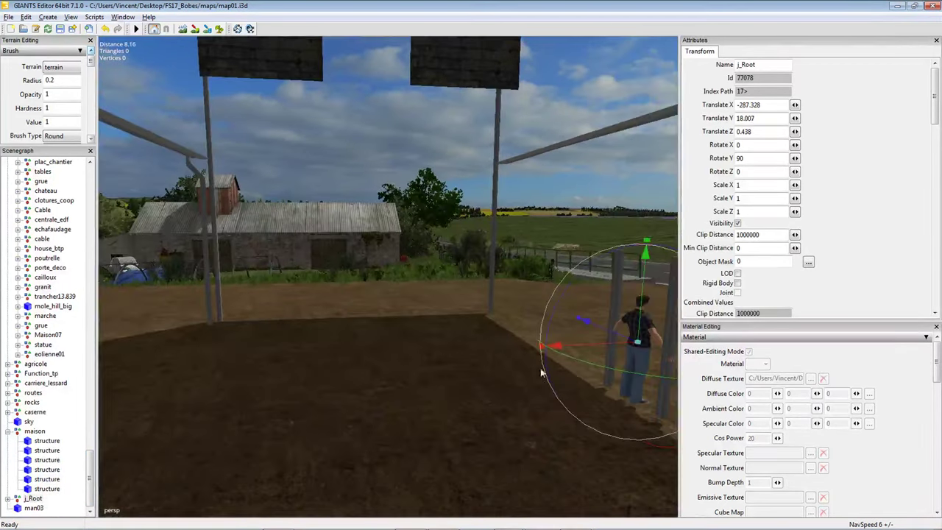
left_click_drag(480, 359, 304, 383)
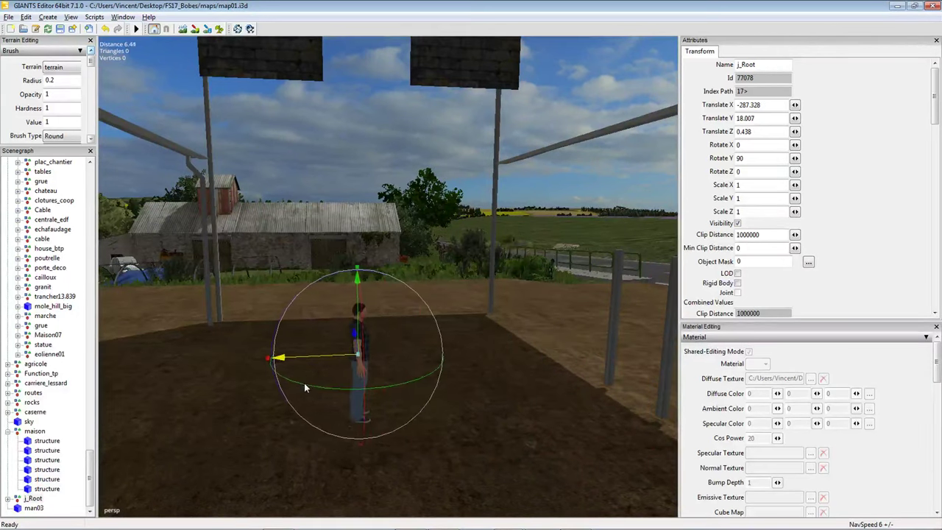
right_click_drag(380, 401, 244, 414)
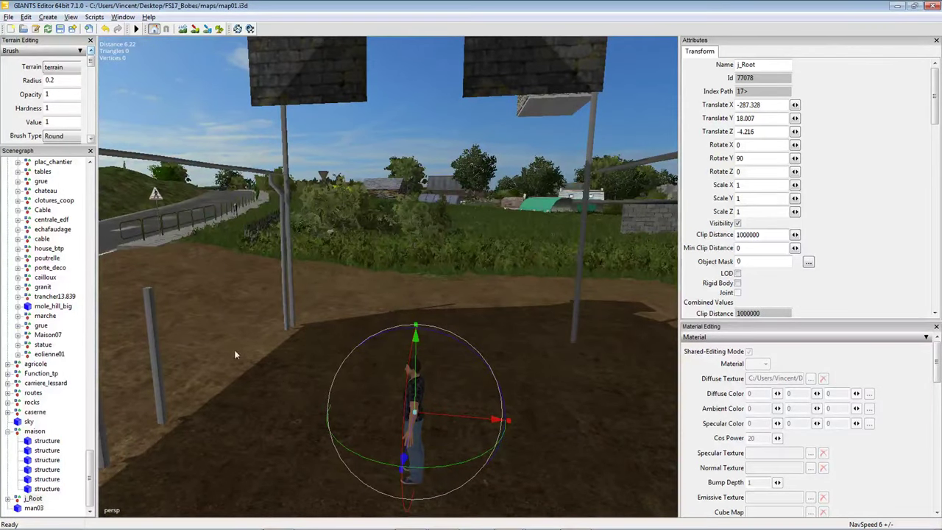
Examine the corner posts around the figure from inside the house, and the whole house from outside.
right_click_drag(555, 415, 367, 415)
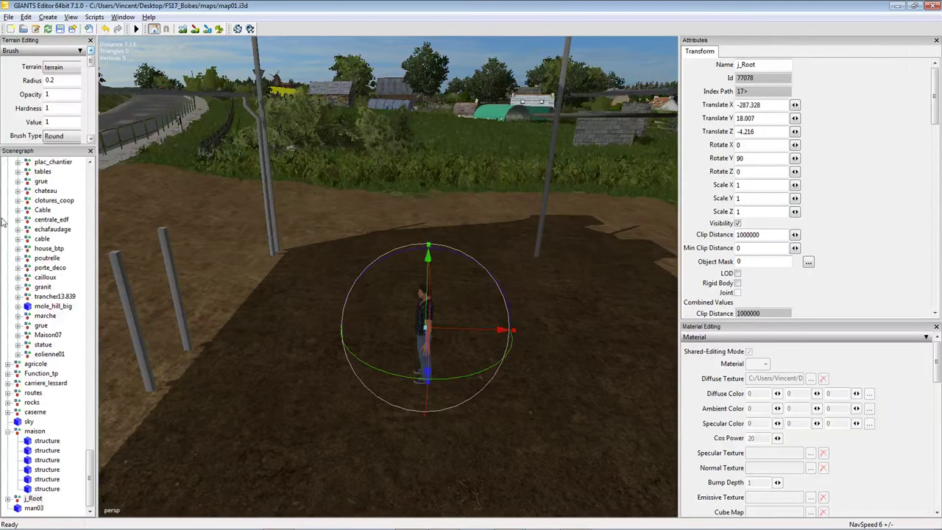
right_click_drag(277, 340, 454, 292)
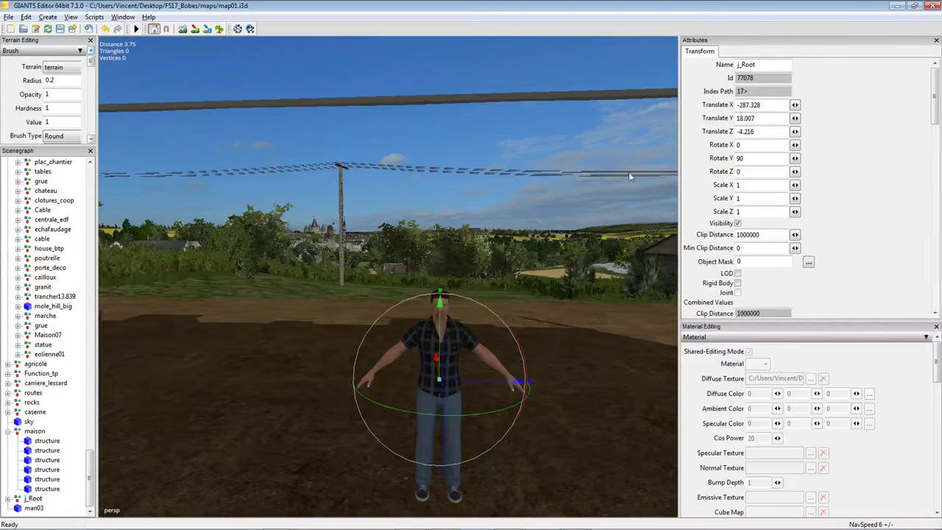
right_click_drag(442, 254, 455, 325)
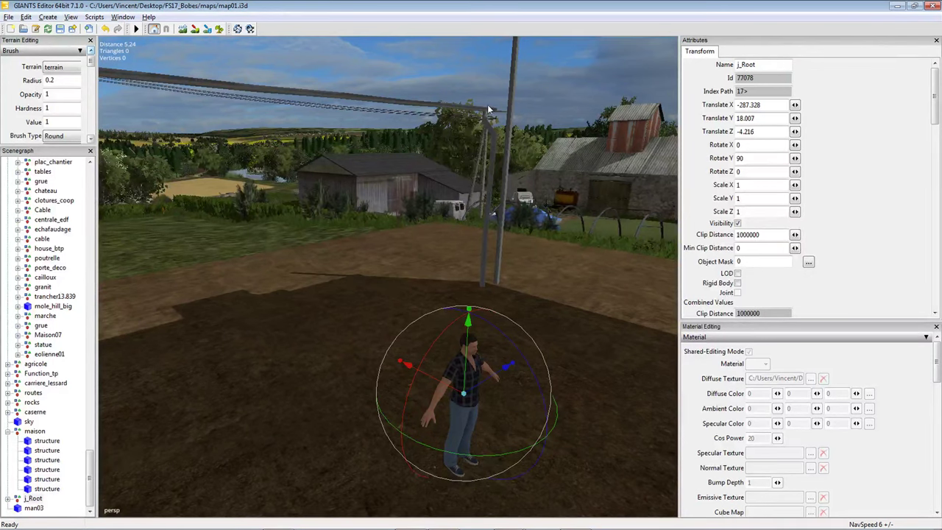
right_click_drag(488, 109, 489, 271)
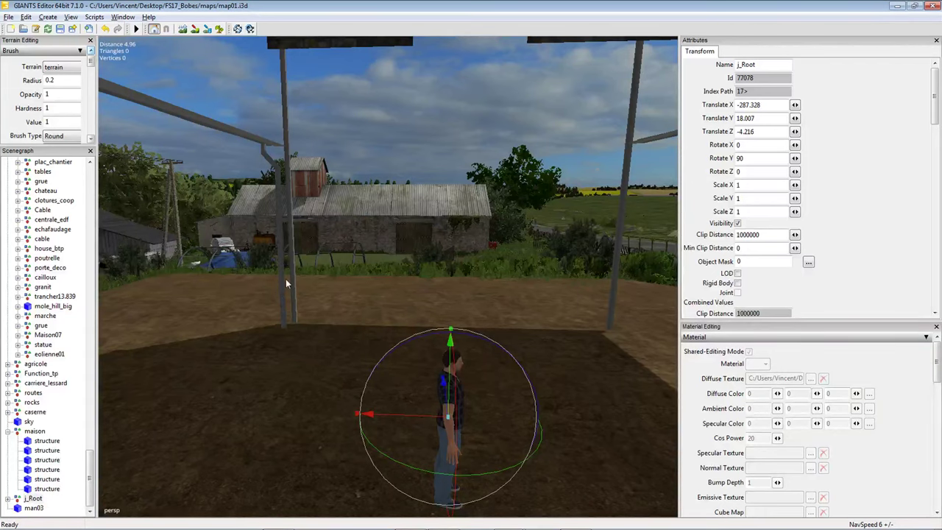
right_click_drag(349, 237, 496, 380)
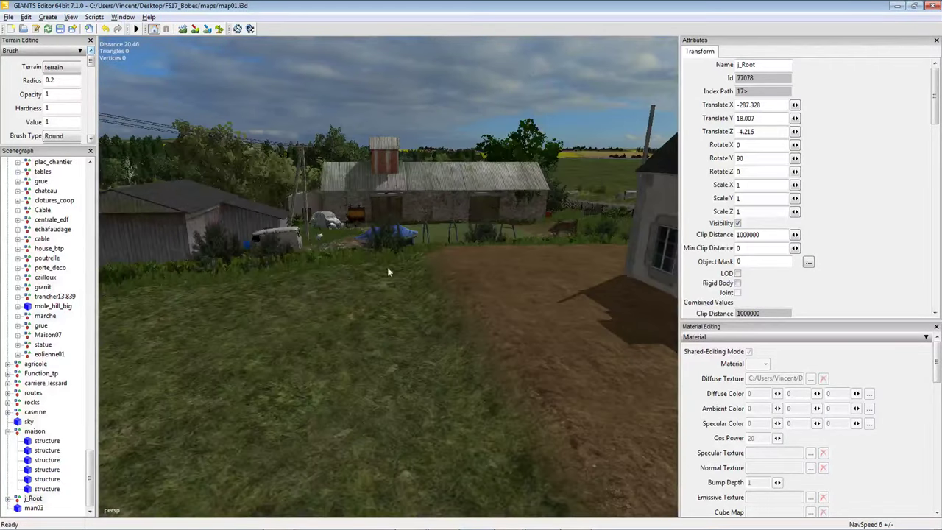
right_click_drag(442, 262, 413, 236)
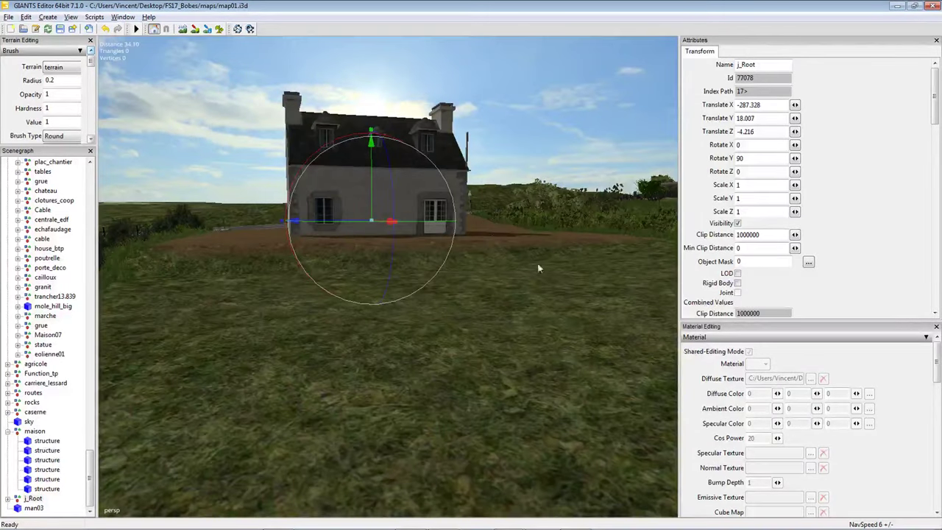
right_click_drag(375, 285, 372, 322)
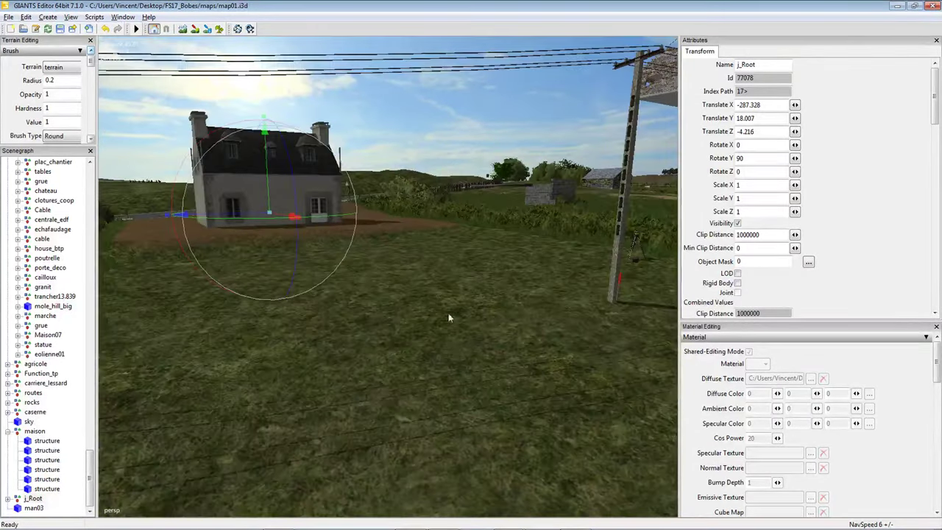
right_click_drag(449, 318, 427, 318)
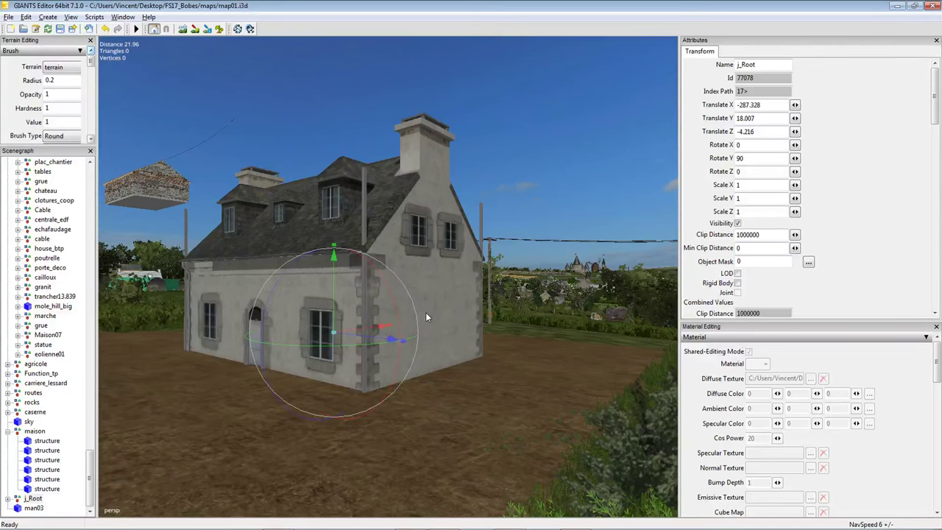
Try to shift the front corner post at the gable outward to about Translate Z 0.509, and undo the move.
right_click_drag(401, 287, 291, 237)
left_click(211, 210)
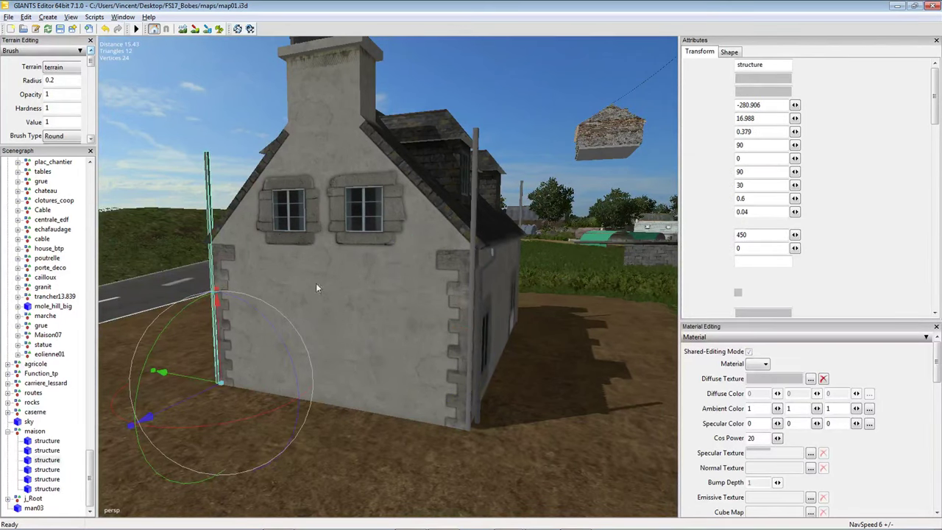
left_click_drag(205, 384, 201, 381)
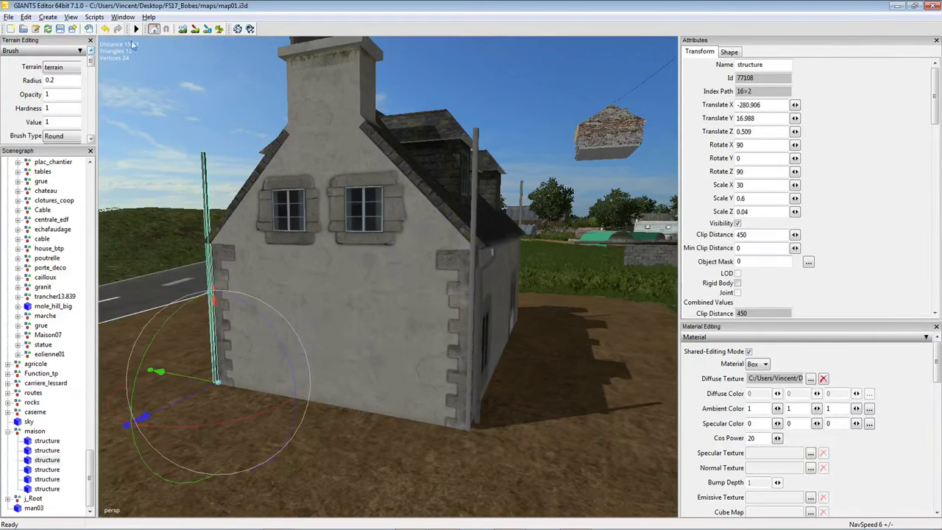
left_click(105, 29)
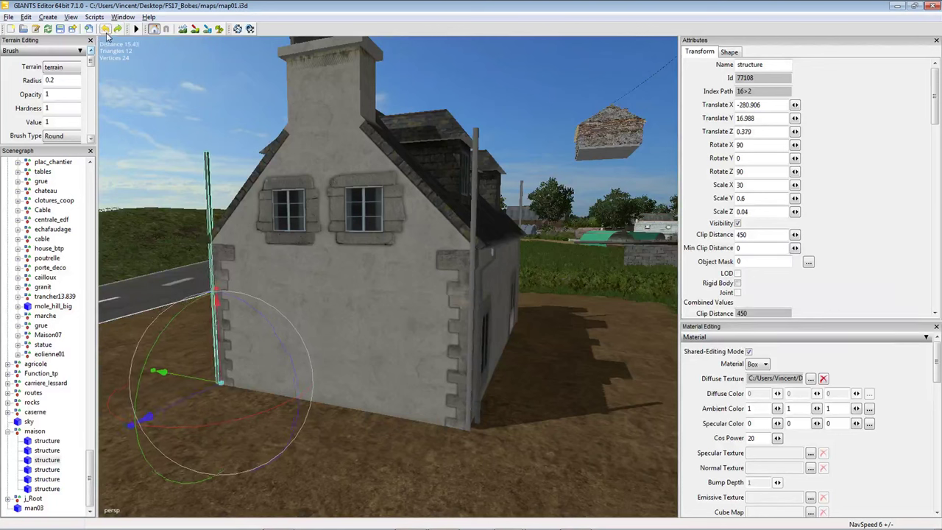
Duplicate the rear corner post at the same gable and lay the copy horizontal, with Rotate Y set to 90.
left_click(473, 273)
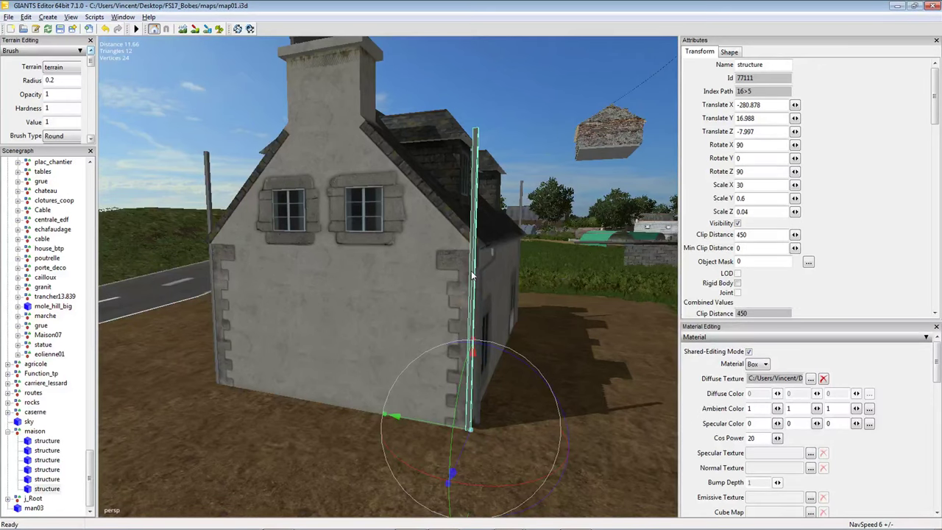
middle_click_drag(459, 261, 378, 281)
right_click(347, 258)
key("Escape")
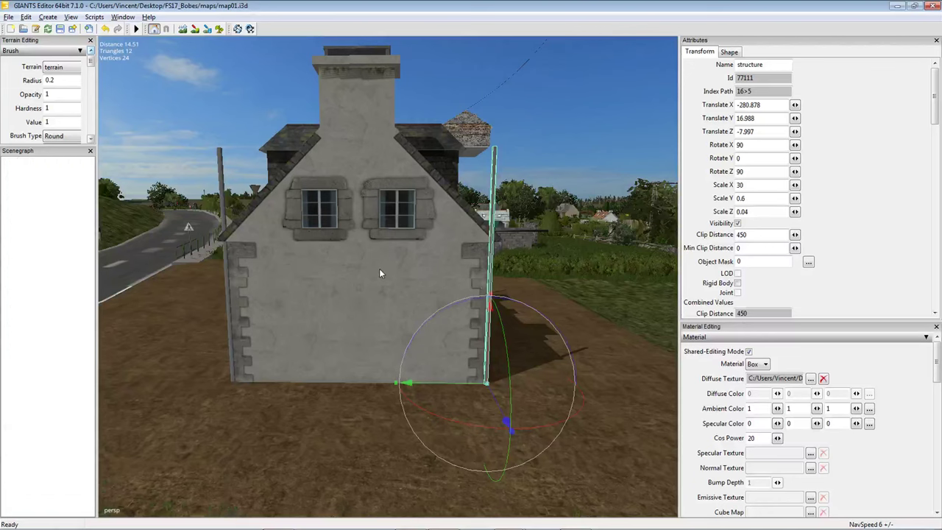
key("ctrl+d")
left_click_drag(431, 317, 564, 332)
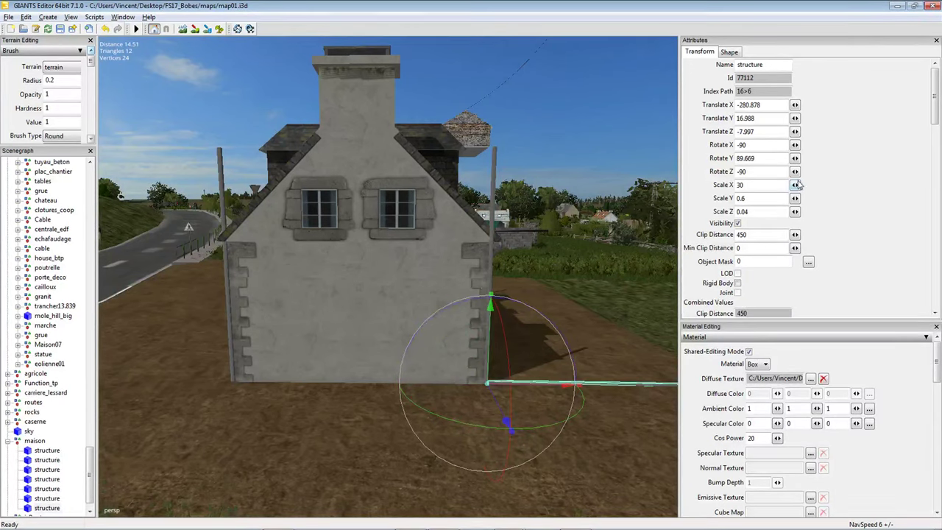
double_click(762, 159)
type("90")
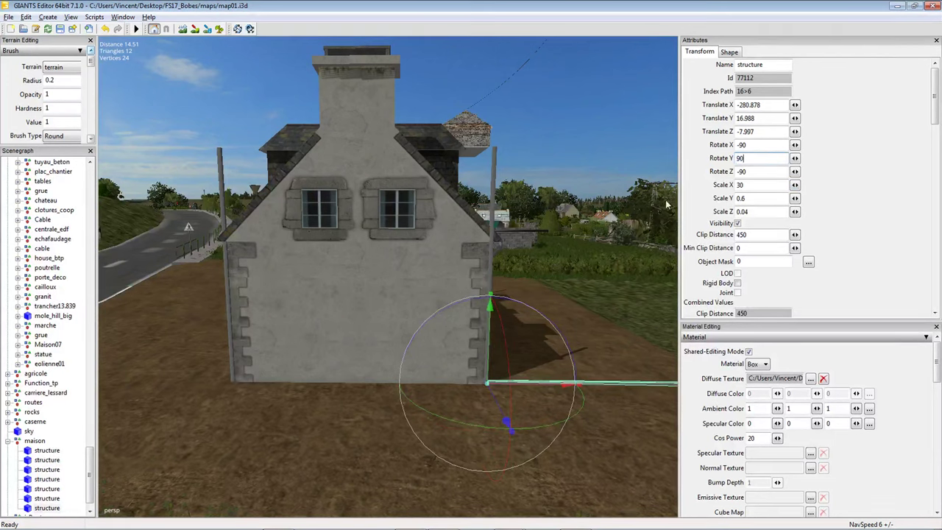
Move the horizontal beam along the foot of the gable wall to the front corner, at about Translate Z 0.39.
middle_click_drag(546, 376, 576, 379)
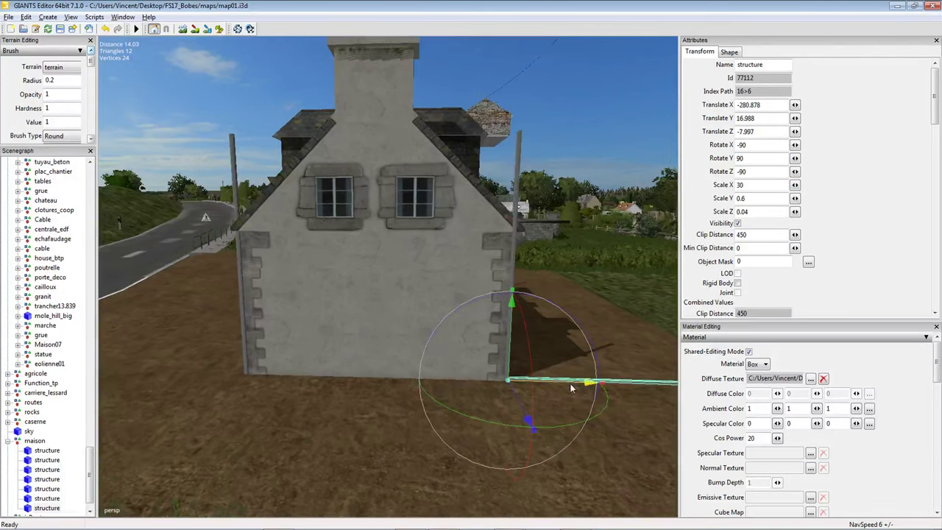
left_click_drag(574, 382, 320, 366)
middle_click_drag(320, 366, 434, 353)
left_click_drag(447, 366, 416, 364)
middle_click_drag(416, 365, 315, 364)
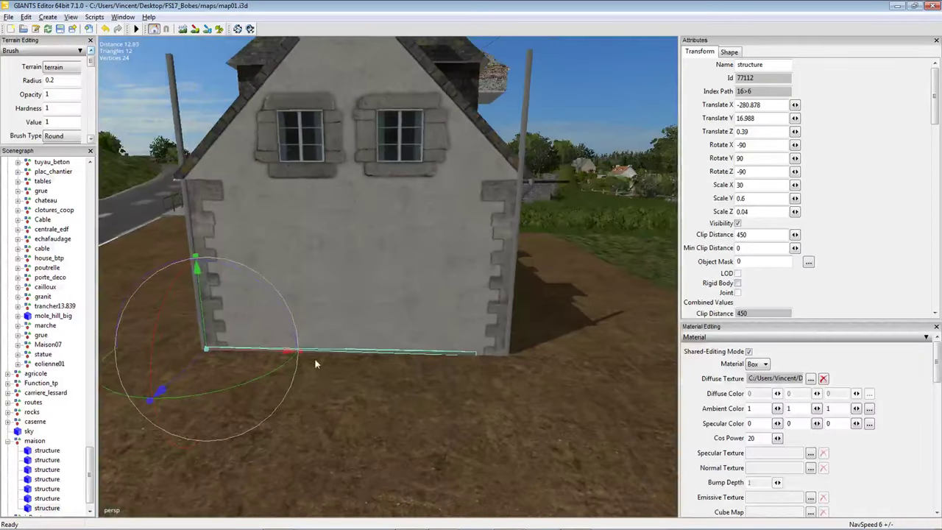
Lengthen the beam along the gable until it extends past the rear corner, at about Scale X 47.922.
left_click_drag(300, 357, 637, 322)
mouse_move(412, 343)
middle_mouse_down()
mouse_move(407, 335)
mouse_move(406, 343)
middle_mouse_up()
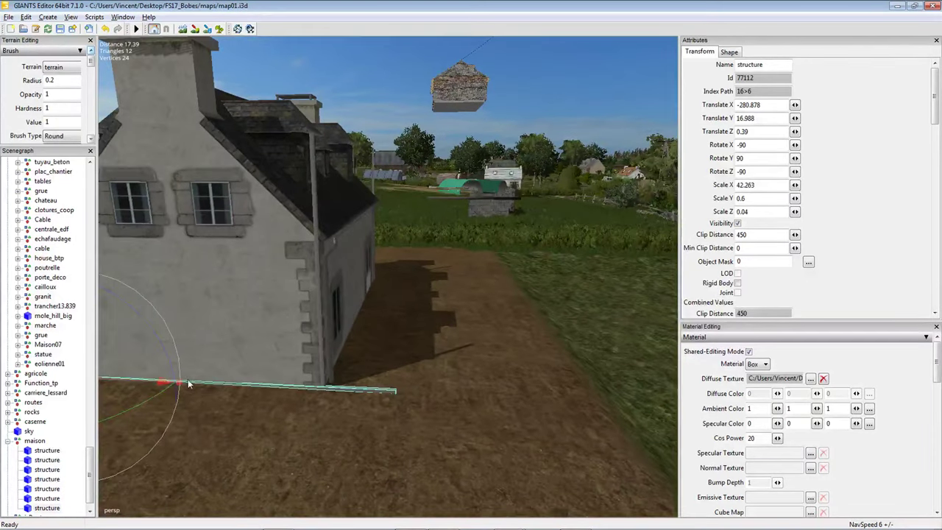
left_click_drag(203, 382, 417, 311)
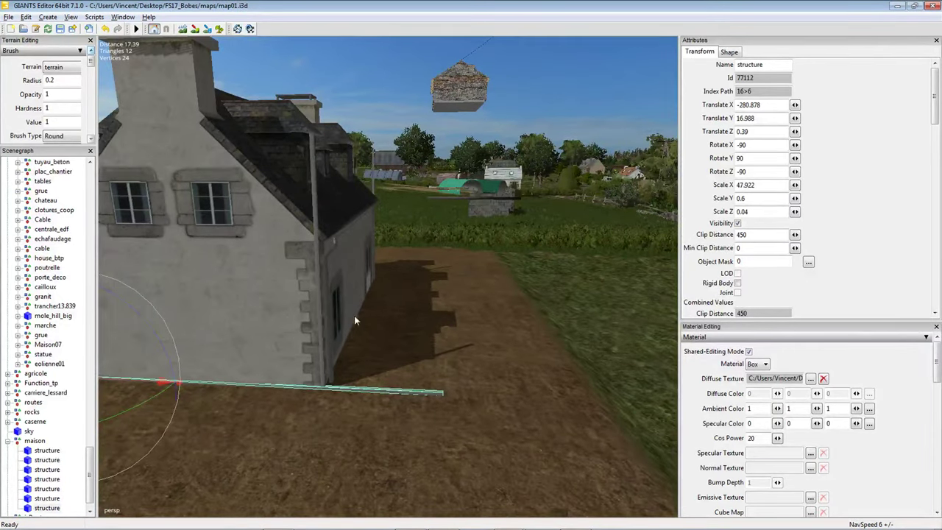
middle_click_drag(355, 316, 311, 365)
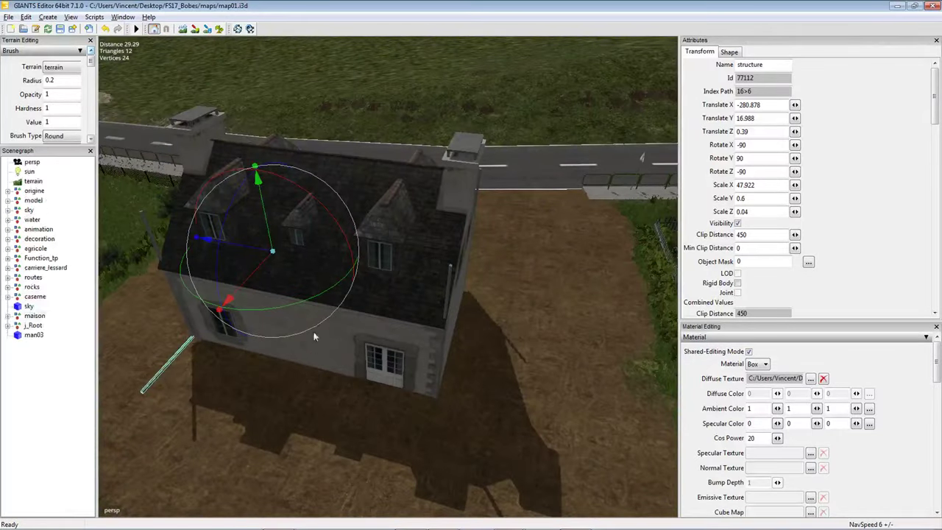
Duplicate the ground beam and move the copy to the foot of the opposite gable, at about Translate X -293.908.
key("ctrl+d")
left_click_drag(246, 246, 439, 313)
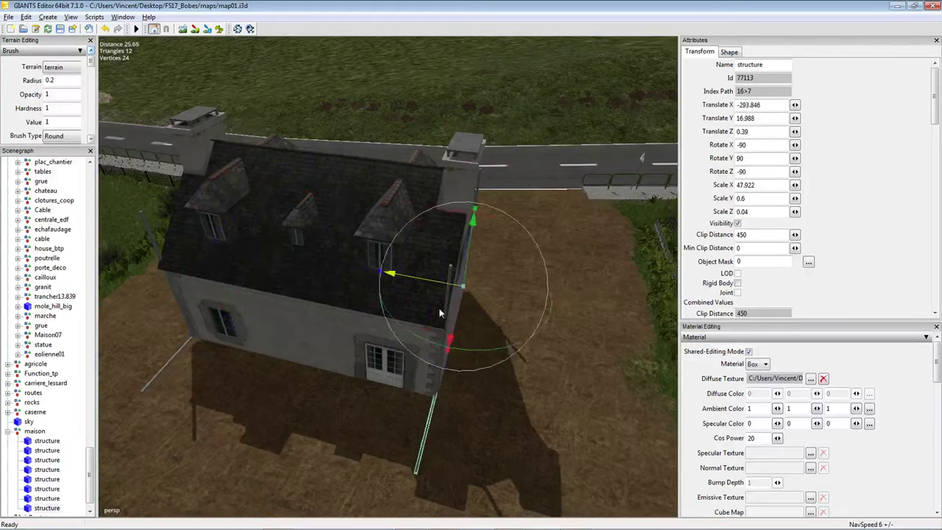
scroll(440, 313, "down", 10)
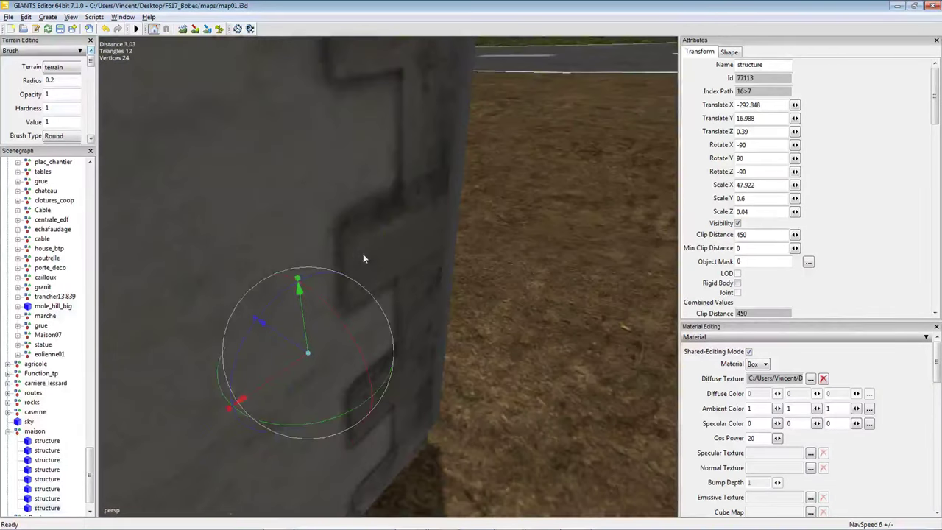
middle_click_drag(363, 258, 336, 282)
left_click_drag(337, 235, 451, 333)
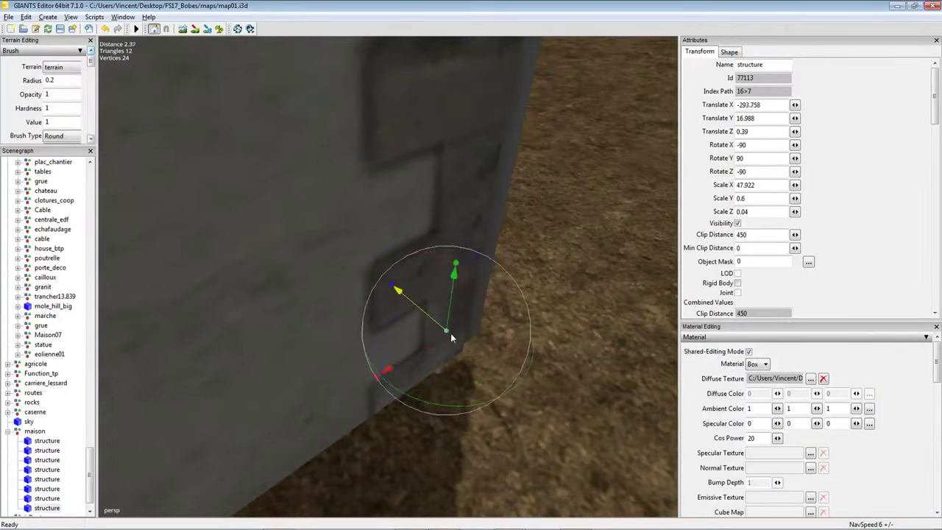
middle_click_drag(451, 333, 315, 300)
left_click_drag(309, 298, 305, 324)
middle_click_drag(305, 324, 328, 366)
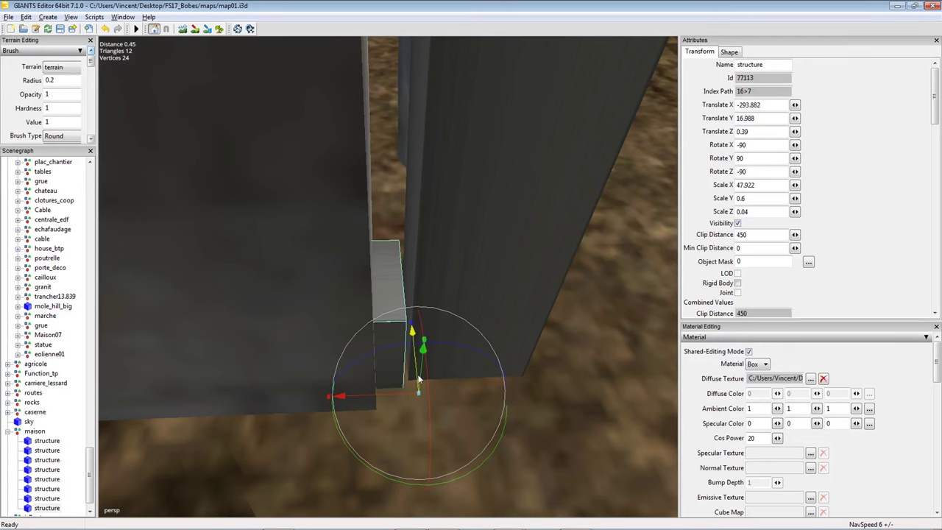
mouse_move(416, 377)
left_mouse_down()
mouse_move(421, 396)
mouse_move(429, 386)
left_mouse_up()
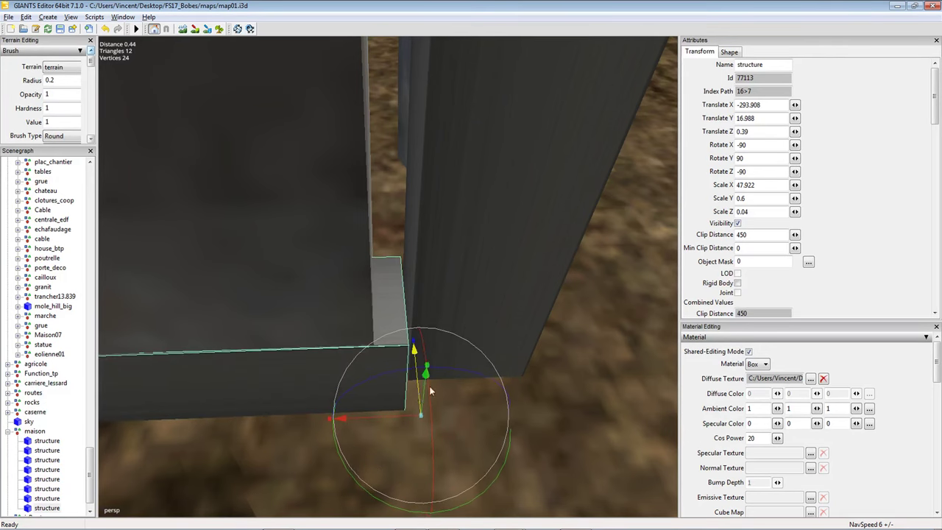
Move the copied beam outward, clear of the opposite gable, to about Translate X -297.011.
middle_click_drag(429, 386, 401, 377)
left_click_drag(402, 377, 356, 396)
middle_click_drag(355, 396, 458, 352)
left_click(380, 357)
left_click(401, 337)
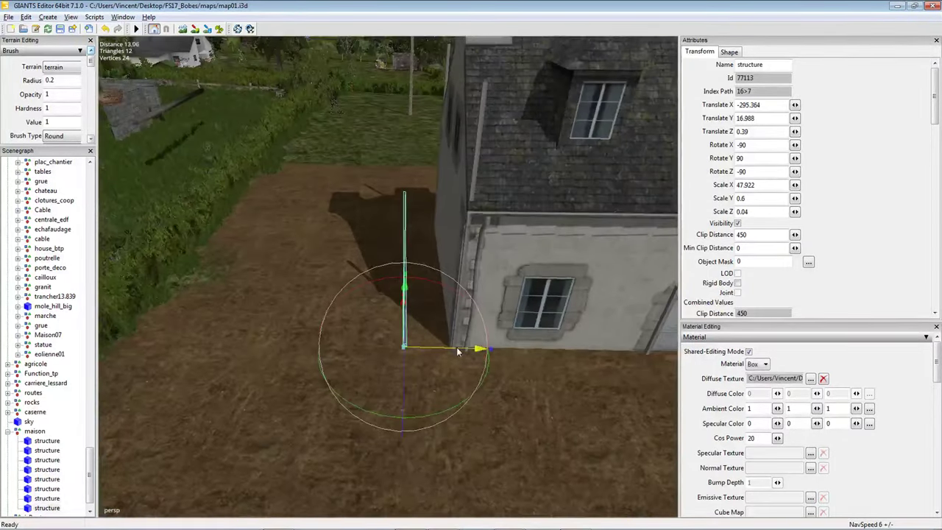
left_click_drag(457, 352, 402, 356)
middle_click_drag(402, 356, 416, 311)
Move the house maison_16 off the posts to about Translate X -327.701, and select the beam lying outside the frame.
left_click(408, 281)
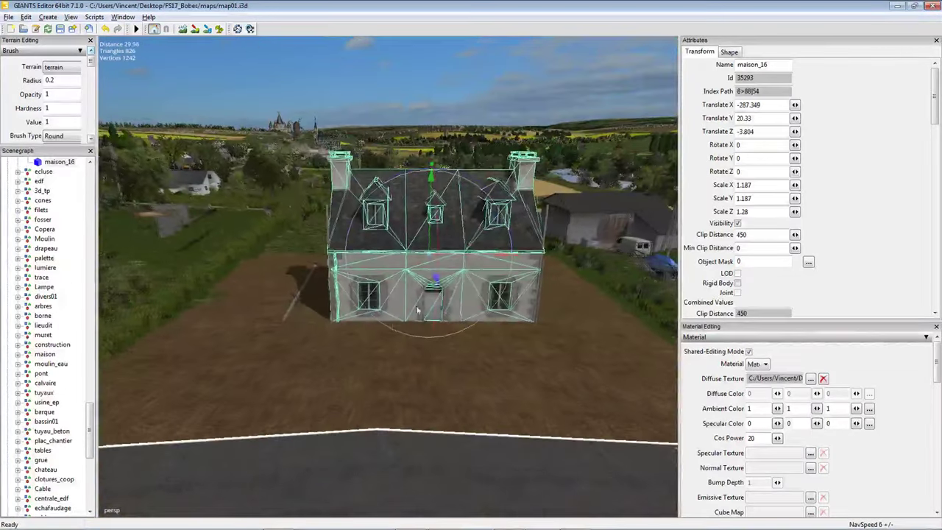
left_click_drag(417, 311, 263, 304)
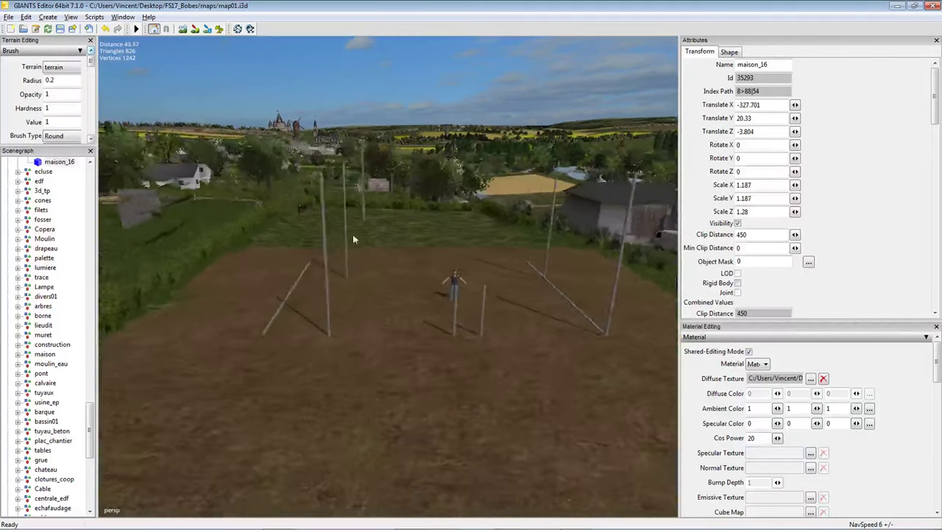
middle_click_drag(354, 240, 283, 332)
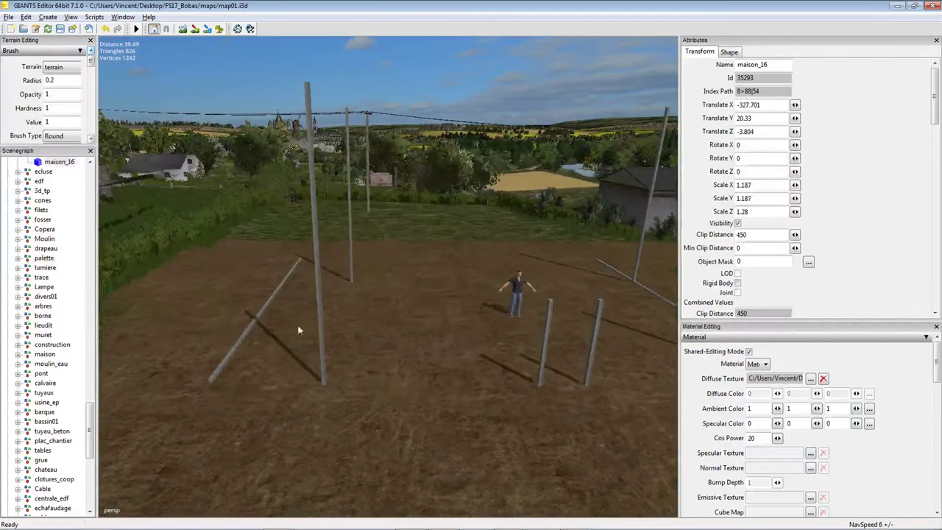
left_click(234, 350)
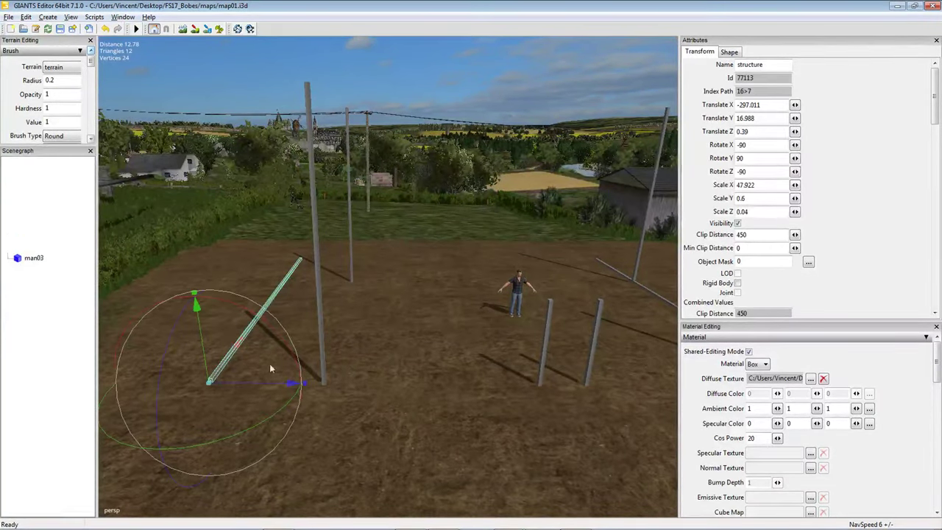
Duplicate the outlying gable beam and turn the copy perpendicular, running past the two short posts, with Rotate Y 0.
key("ctrl+d")
left_click_drag(284, 405, 112, 452)
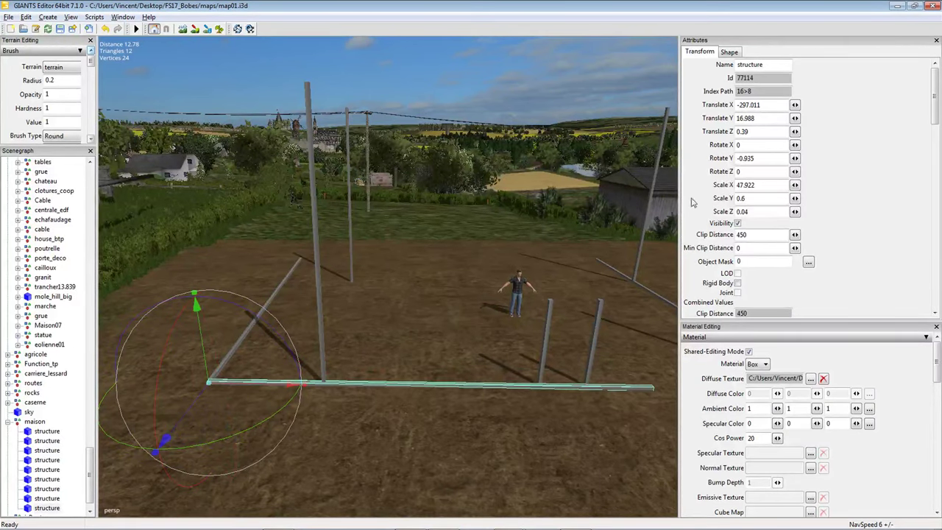
double_click(759, 157)
type("-0")
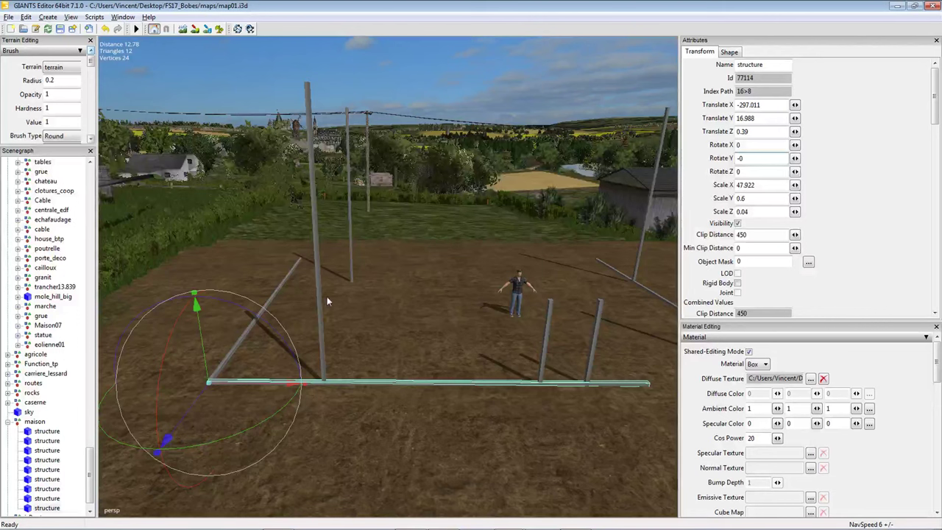
key("Return")
Align the copied beam flush with the end of the gable beam, at about Translate X -297.028 and Translate Z 0.373.
scroll(534, 284, "down", 5)
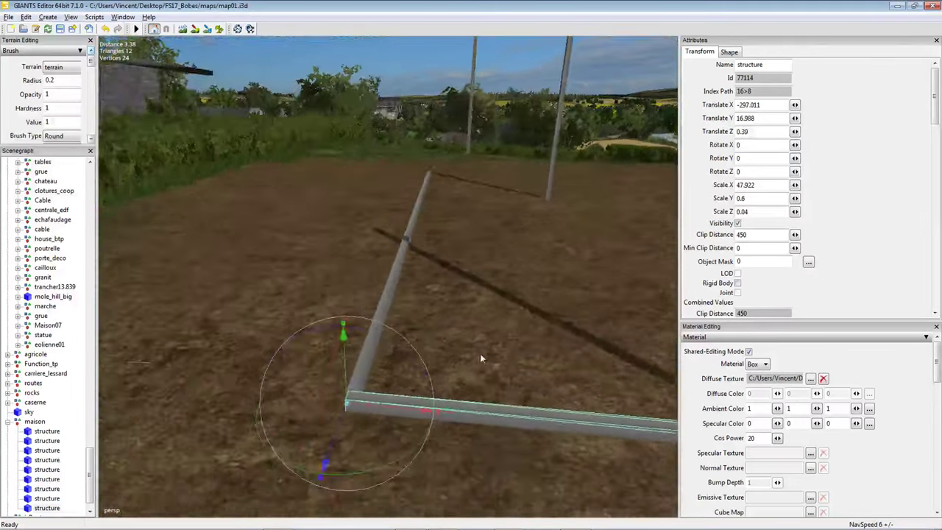
scroll(442, 359, "down", 1)
mouse_move(374, 356)
left_mouse_down()
mouse_move(383, 359)
mouse_move(374, 365)
left_mouse_up()
middle_click_drag(374, 360, 517, 303)
scroll(438, 325, "down", 5)
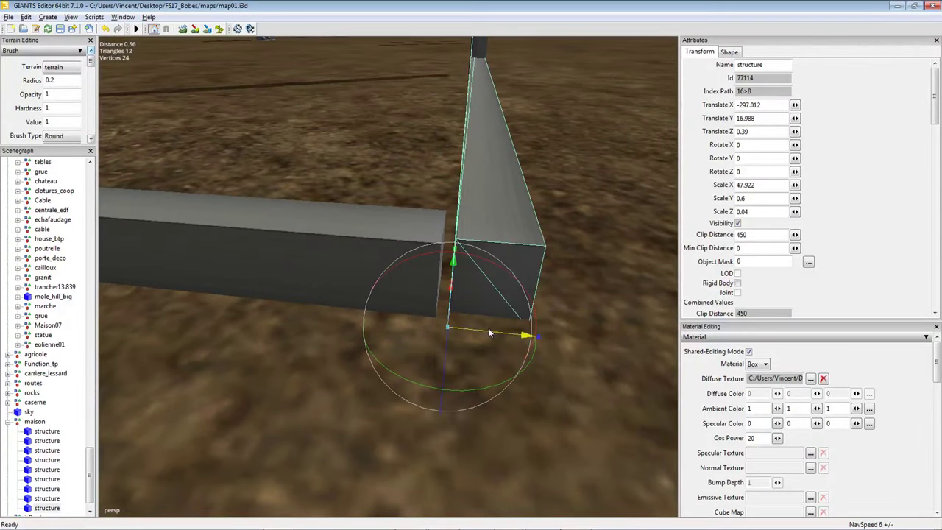
mouse_move(488, 328)
left_mouse_down()
mouse_move(475, 333)
mouse_move(482, 326)
left_mouse_up()
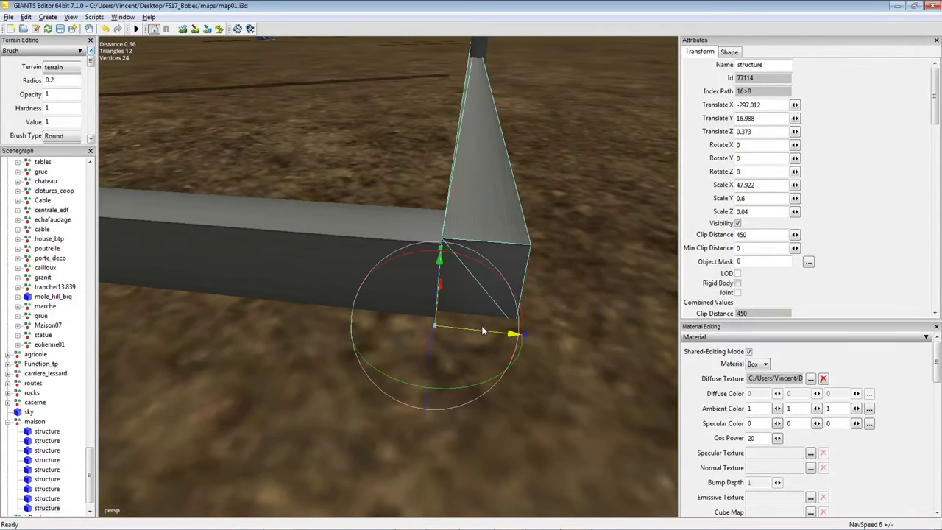
middle_click_drag(481, 325, 345, 350)
left_click_drag(388, 319, 376, 324)
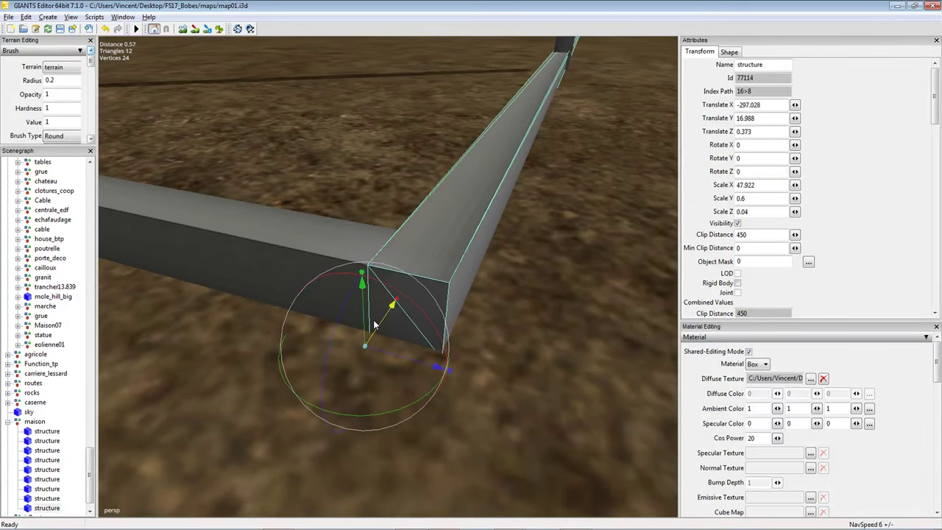
scroll(401, 323, "up", 5)
scroll(401, 324, "up", 4)
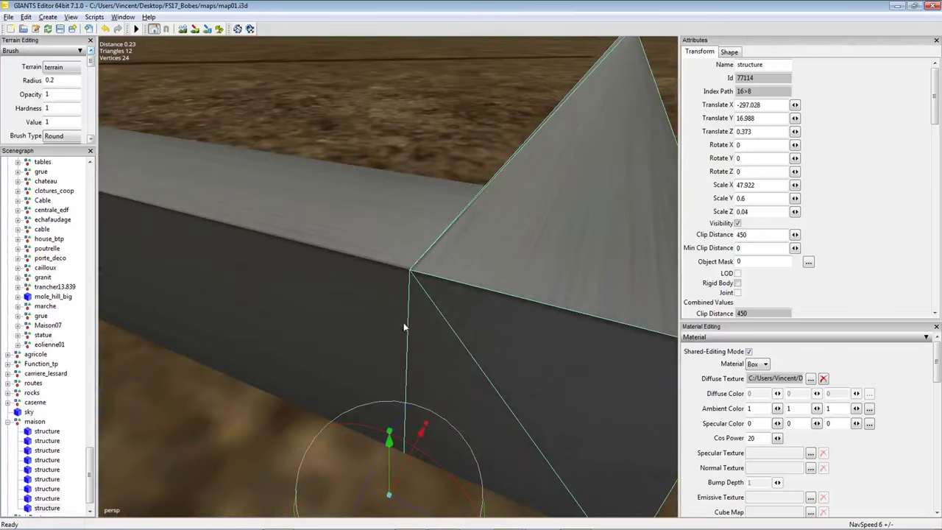
left_click_drag(421, 432, 413, 439)
scroll(437, 360, "down", 6)
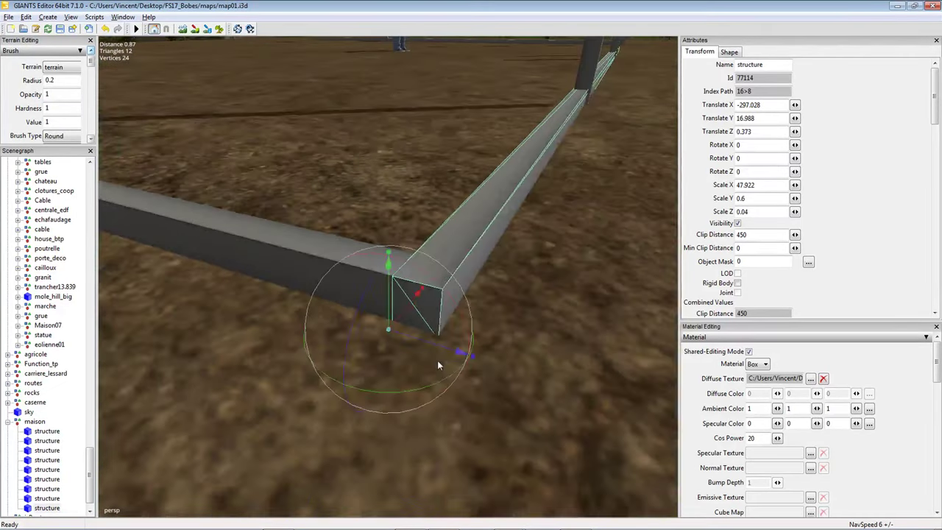
Shorten the beam so it stops before the short posts, setting its Scale X to 30.
right_click_drag(451, 361, 361, 381)
scroll(394, 390, "down", 5)
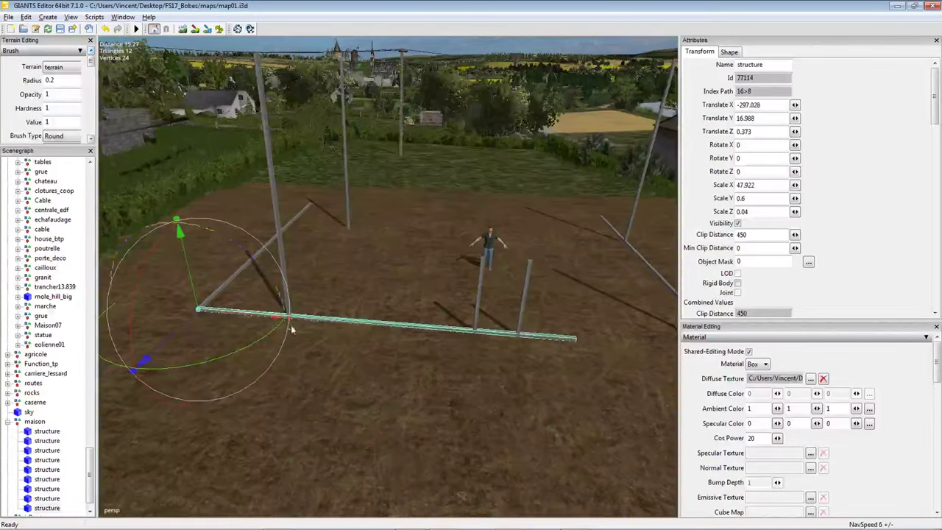
left_click_drag(259, 318, 89, 332)
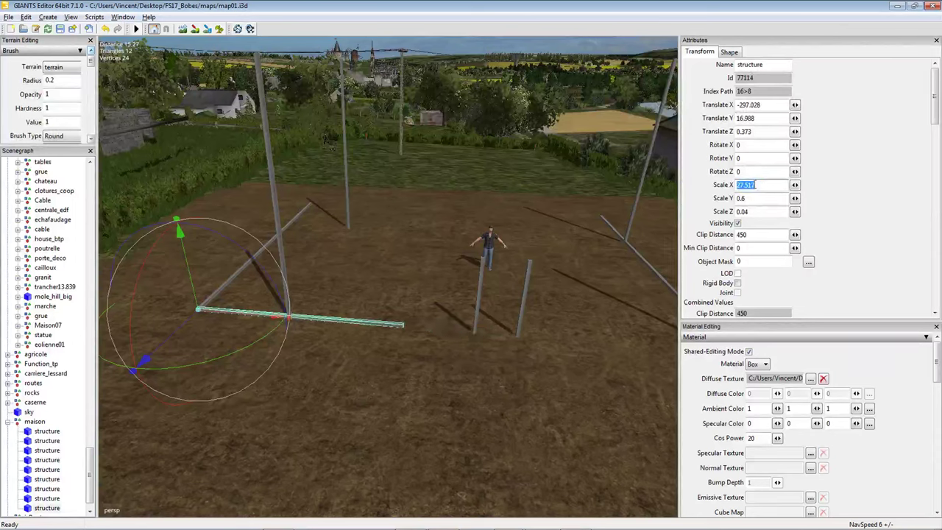
type("25")
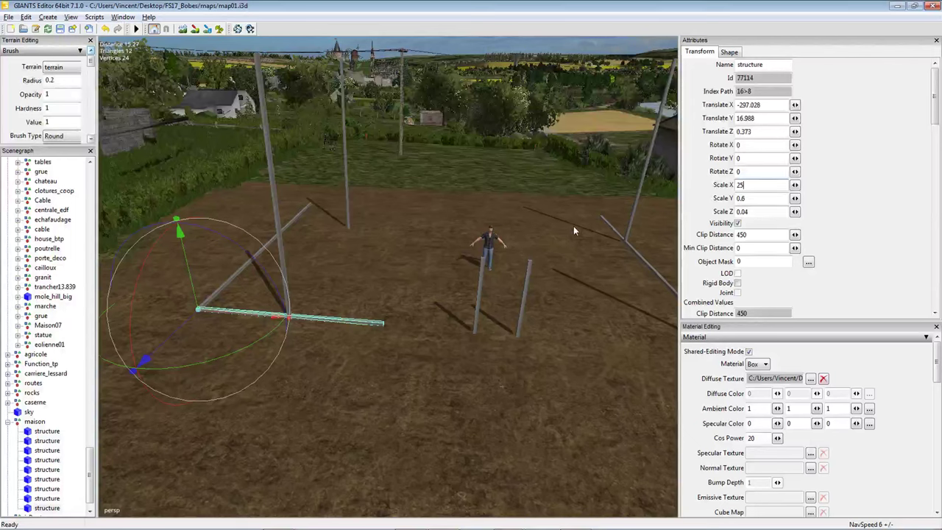
key("BackSpace")
type("8")
key("BackSpace")
key("BackSpace")
type("30")
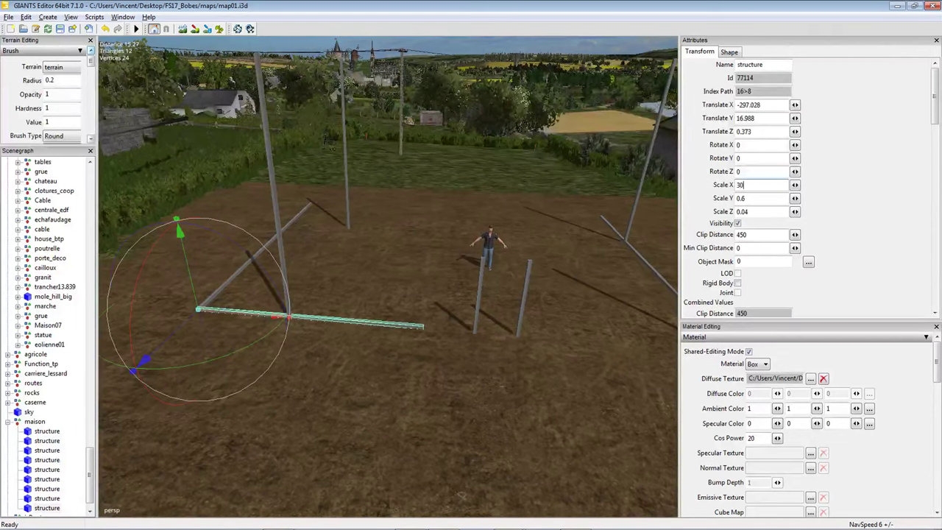
Move the nearer short post to the free end of the shortened beam, at about Translate X -289.579.
scroll(383, 263, "up", 5)
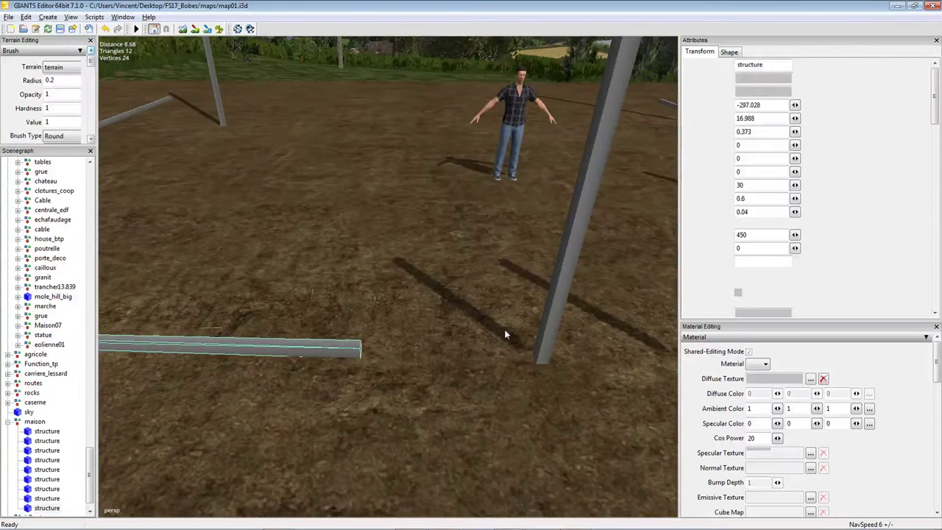
left_click(575, 349)
left_click_drag(575, 349, 397, 326)
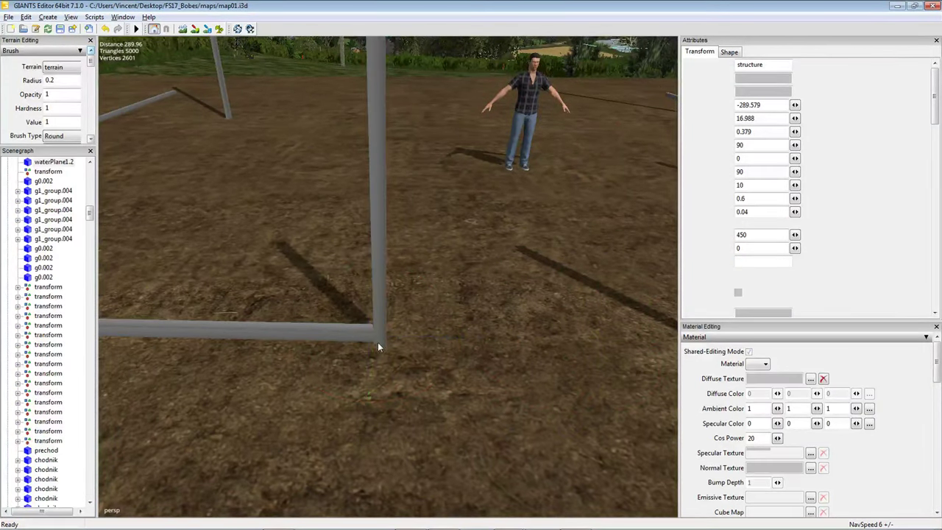
Fit the short post flush against the beam's end, at about Translate X -289.518 and Translate Z 0.358.
scroll(396, 321, "up", 4)
scroll(396, 322, "up", 5)
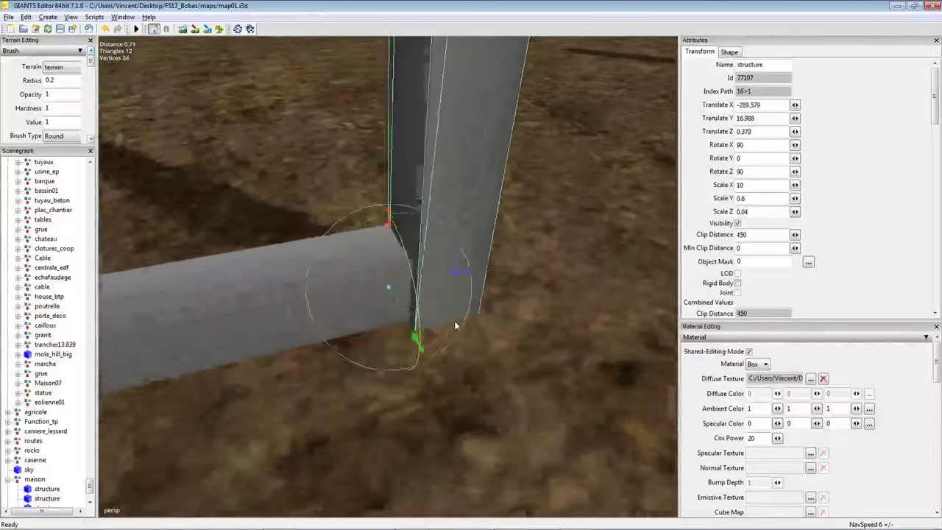
left_click_drag(423, 299, 392, 319)
mouse_move(392, 319)
right_mouse_down()
mouse_move(469, 333)
mouse_move(387, 332)
right_mouse_up()
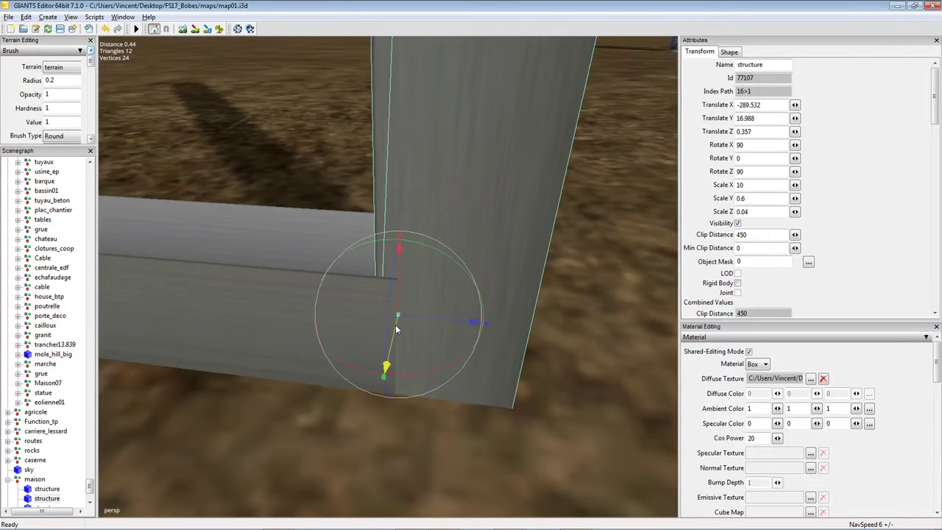
left_click_drag(396, 330, 423, 333)
right_click_drag(424, 333, 473, 317)
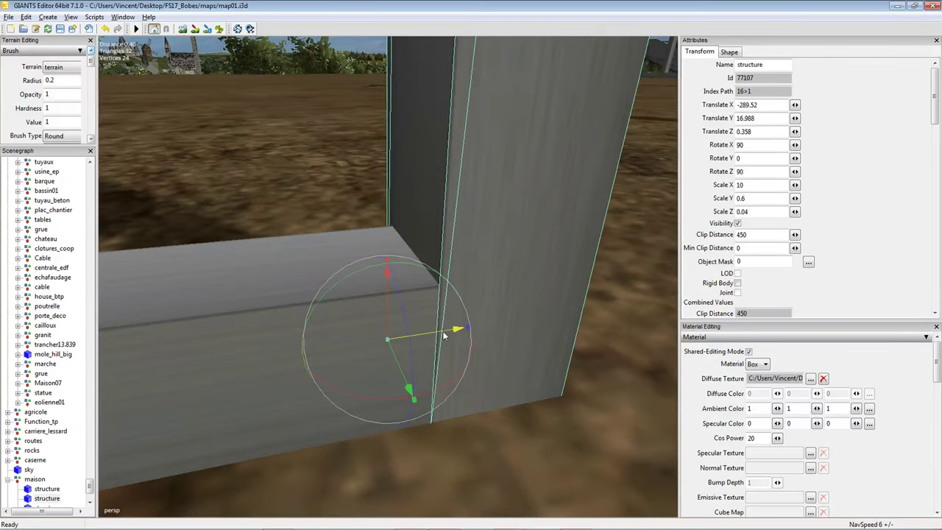
left_click_drag(444, 336, 446, 336)
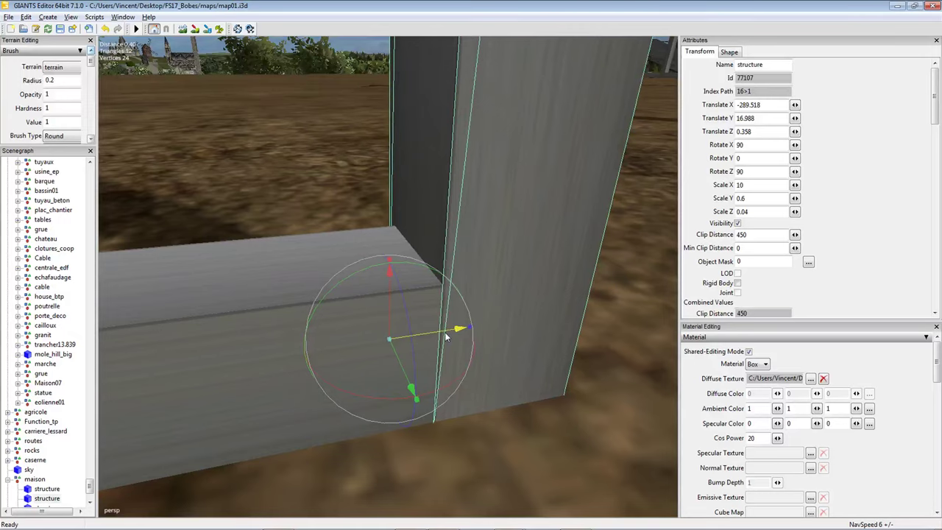
right_click_drag(445, 332, 405, 360)
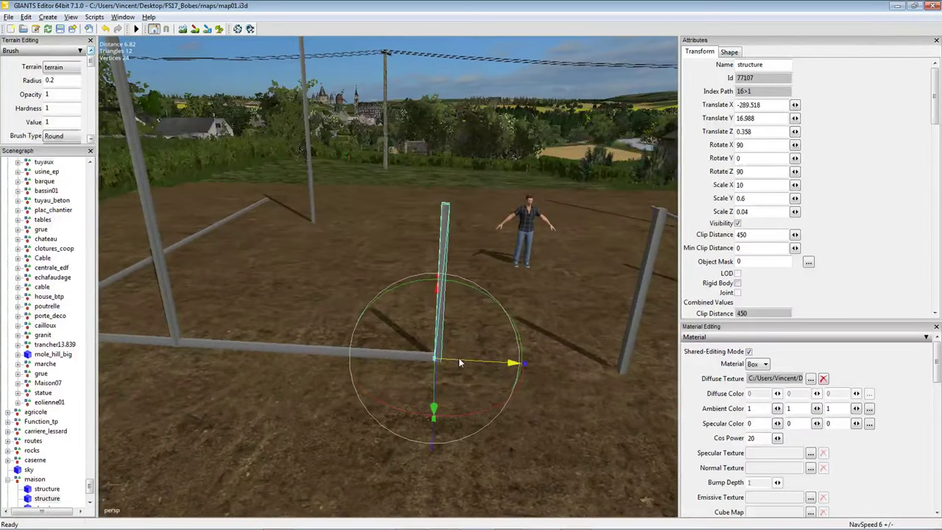
Duplicate the fitted short post, shift the copy to about Translate X -287.939, and delete it together with the other short post.
key("ctrl+d")
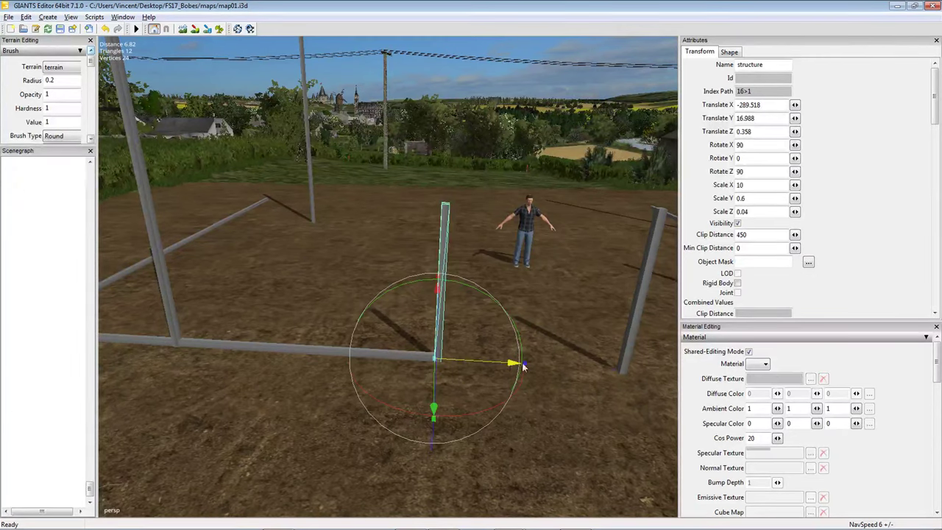
left_click_drag(459, 362, 564, 368)
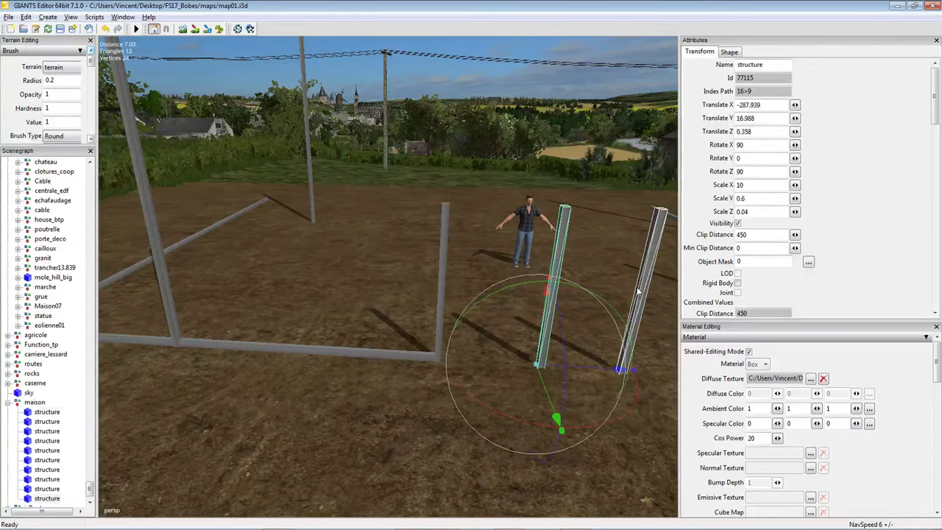
key("Delete")
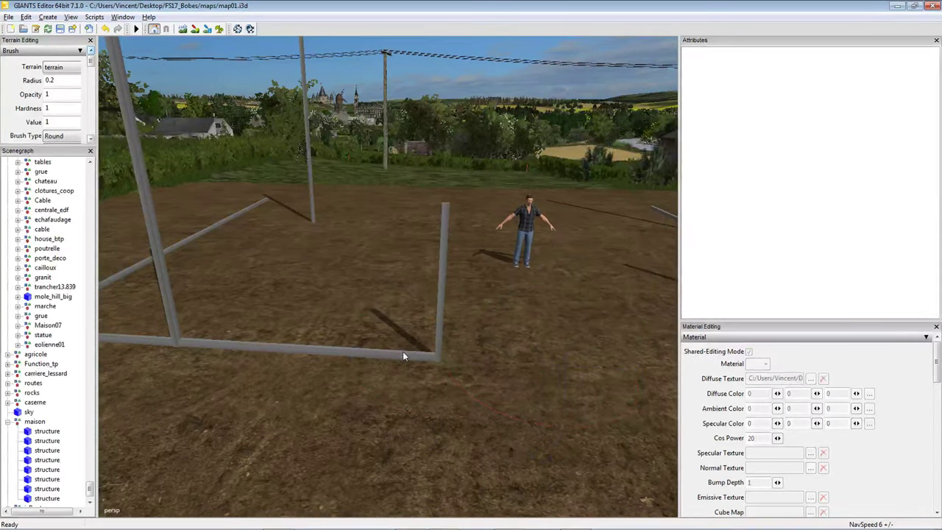
Duplicate the shortened beam and move the copy past the short post, to about Translate X -286.665.
left_click(418, 353)
scroll(417, 355, "down", 3)
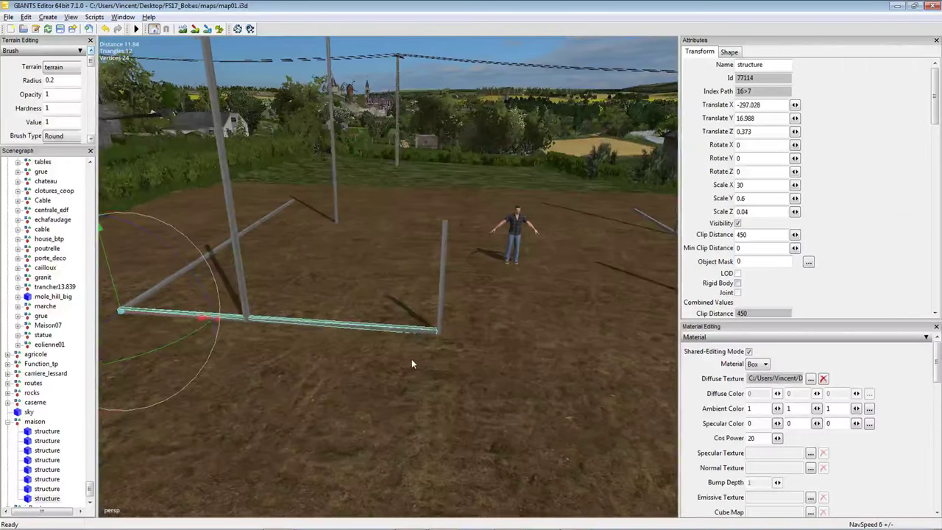
key("ctrl+d")
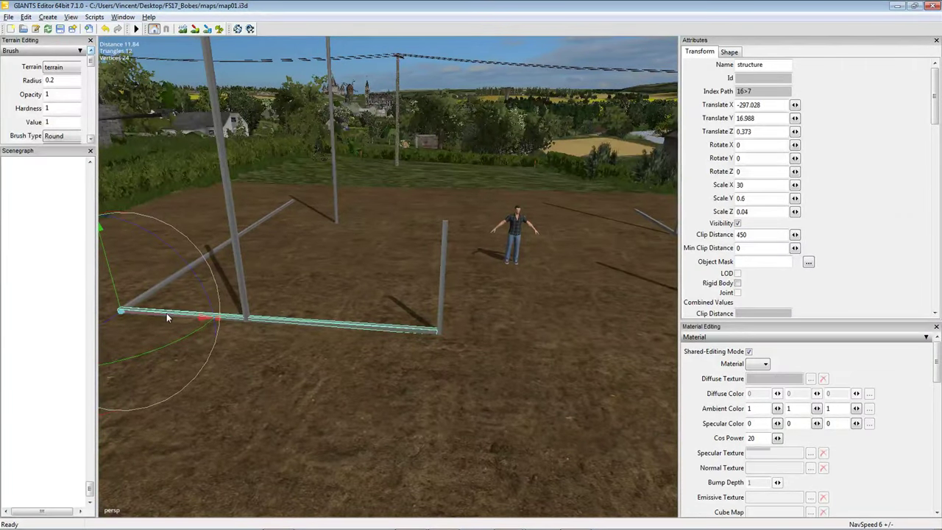
left_click_drag(174, 318, 606, 362)
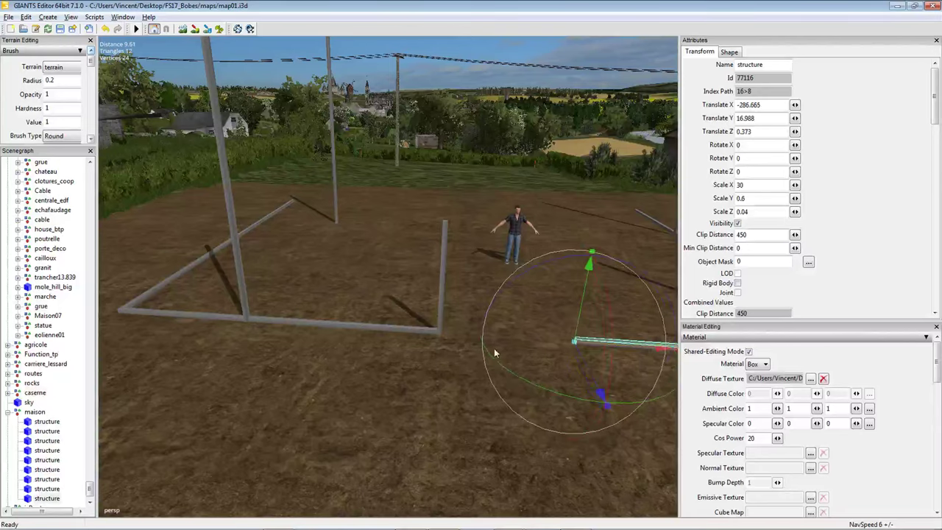
Duplicate the short post and move the copy near the start of the second beam, to about Translate X -287.232.
scroll(497, 324, "up", 3)
left_click(464, 318)
key("f")
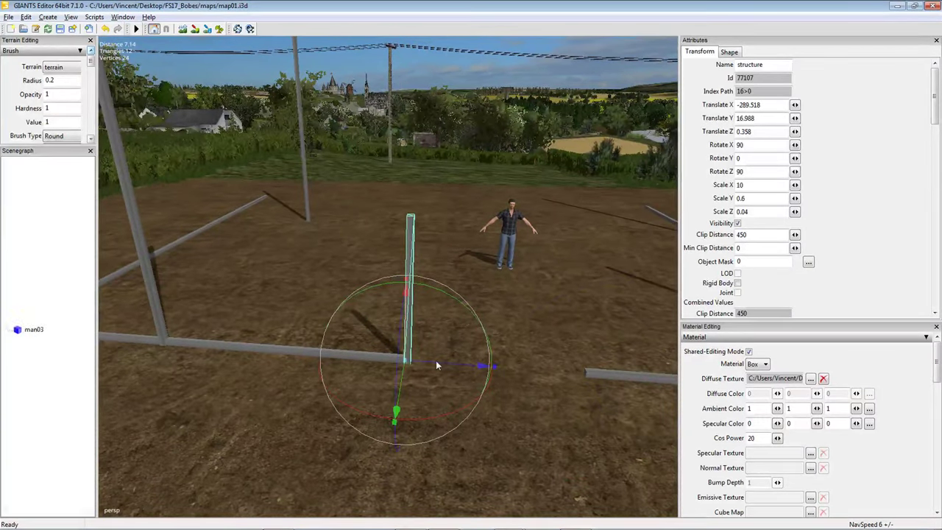
key("ctrl+d")
left_click_drag(436, 366, 589, 375)
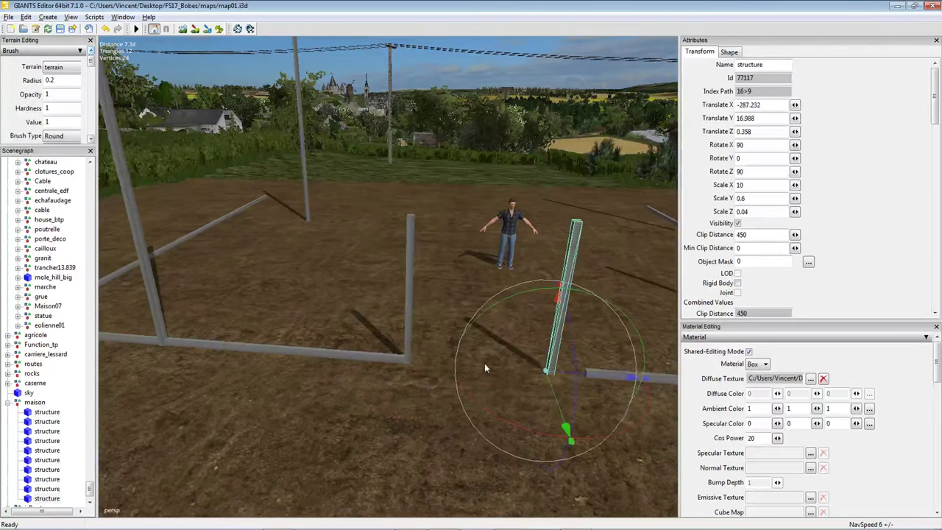
Set the second beam's Scale X to 25 and move it to span from the copied post to the far corner, about Translate X -287.16.
middle_click_drag(484, 363, 456, 377)
left_click(509, 366)
left_click_drag(426, 354, 348, 362)
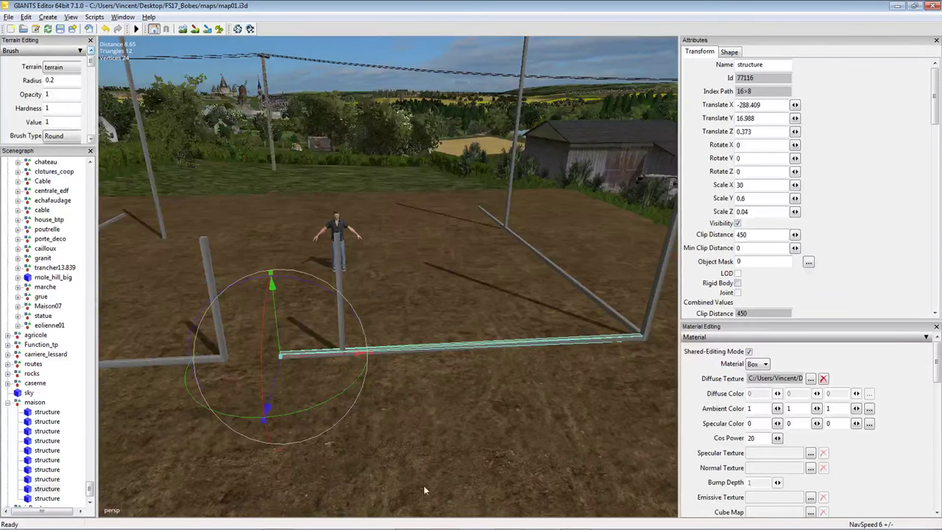
scroll(383, 401, "up", 5)
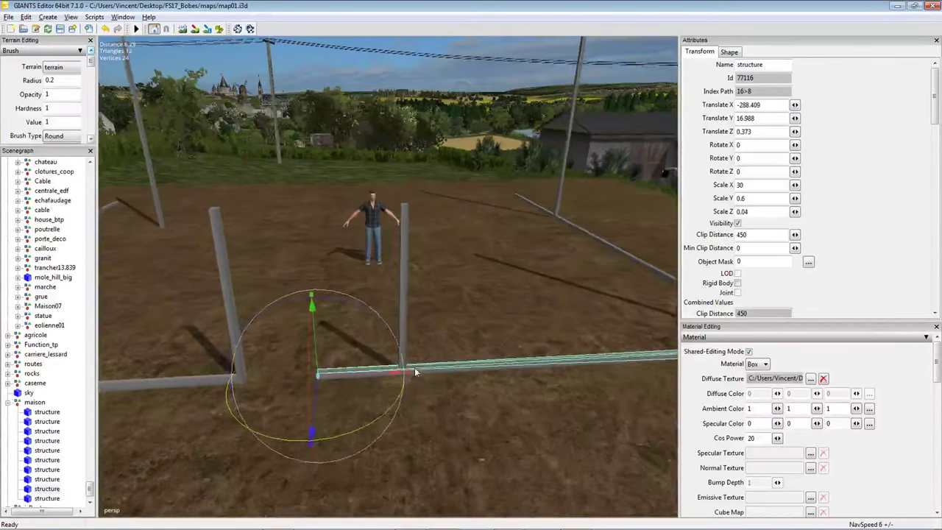
scroll(415, 373, "up", 2)
right_click_drag(398, 385, 493, 343)
double_click(757, 186)
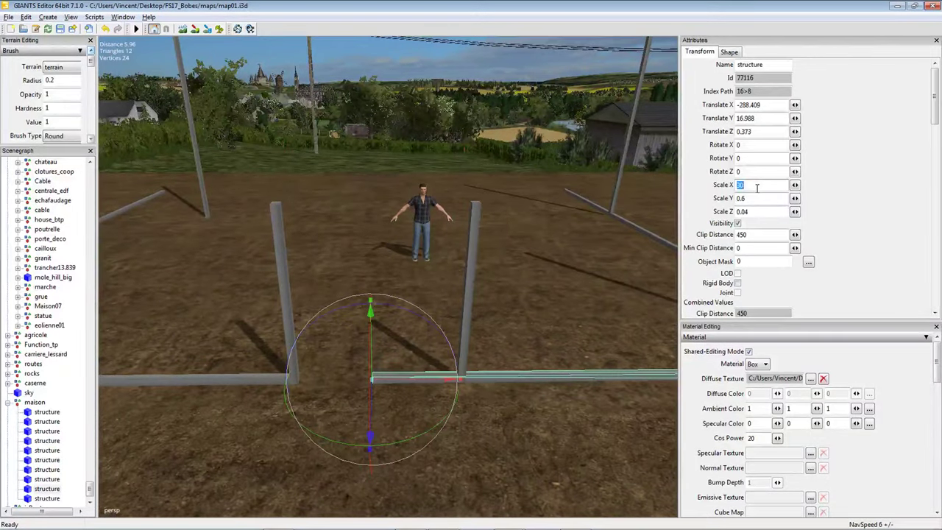
type("25")
right_click_drag(377, 332, 385, 349)
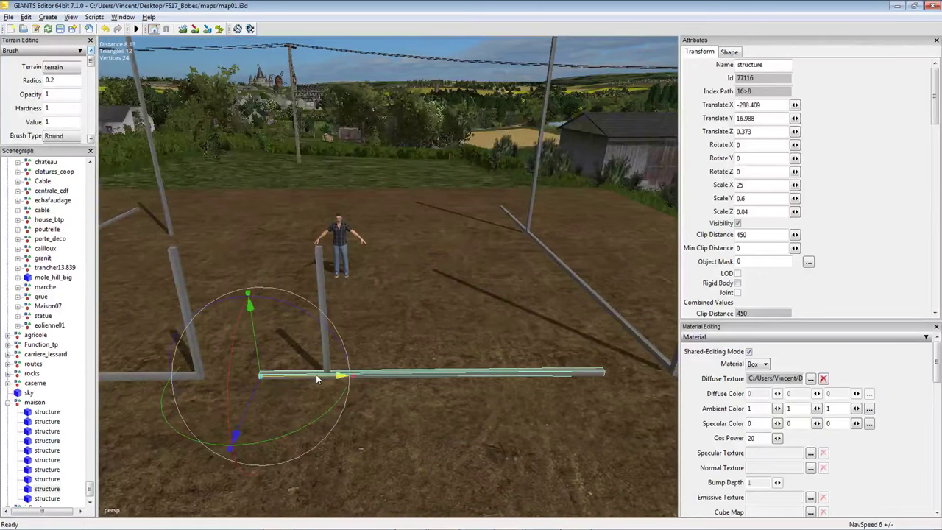
left_click_drag(316, 377, 383, 377)
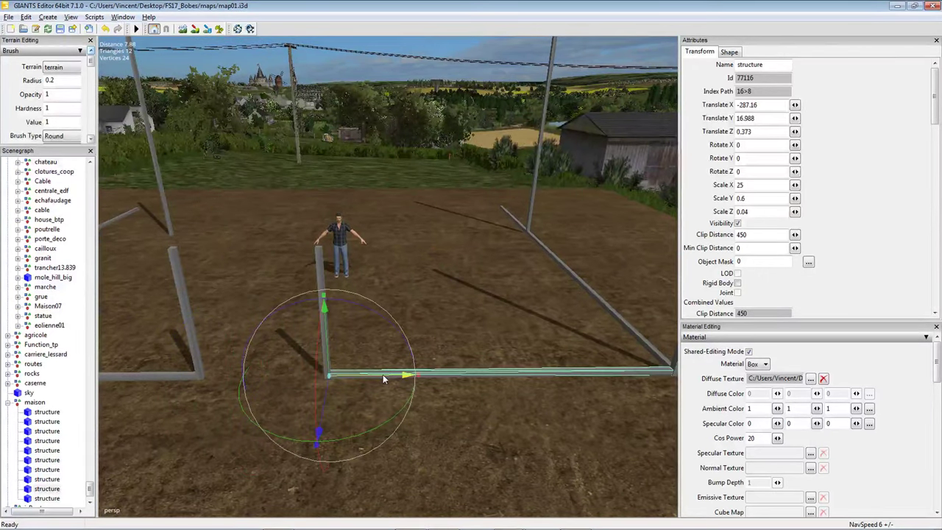
Move the copied short post closer to the first one to narrow the opening, to about Translate X -287.887.
right_click_drag(382, 378, 485, 360)
left_click(421, 303)
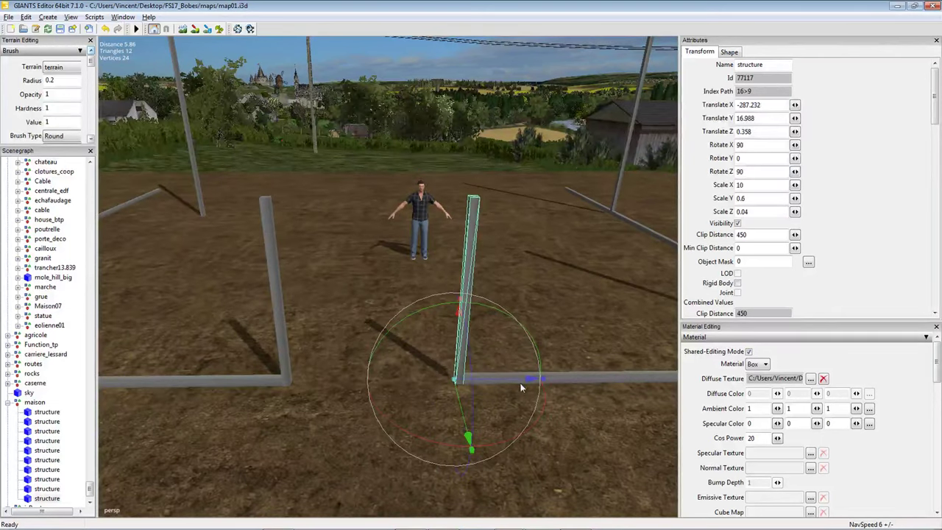
left_click_drag(521, 388, 475, 381)
Find the small door on the existing brick building and select its whole drzwi23 group as the copy source.
right_click_drag(475, 382, 398, 315)
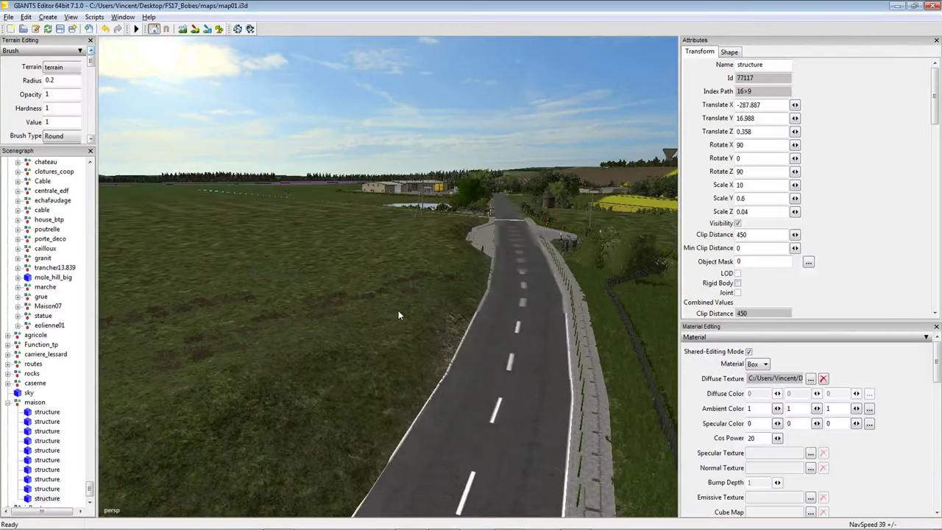
right_click_drag(478, 333, 406, 268)
left_click(407, 263)
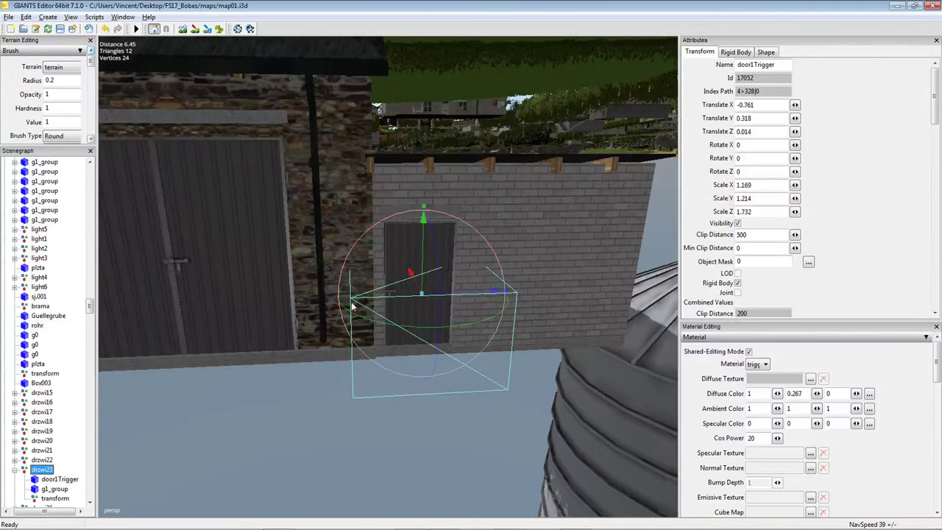
left_click(457, 239)
scroll(458, 240, "down", 10)
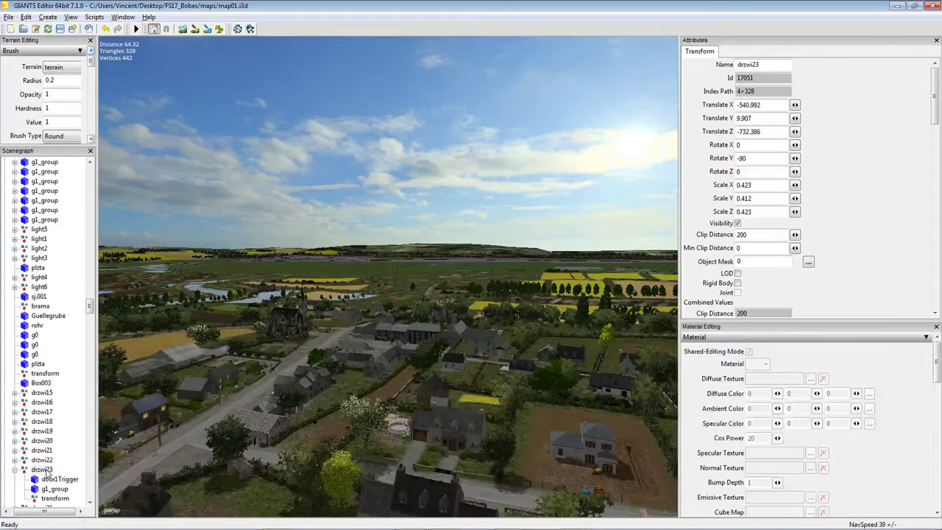
double_click(48, 471)
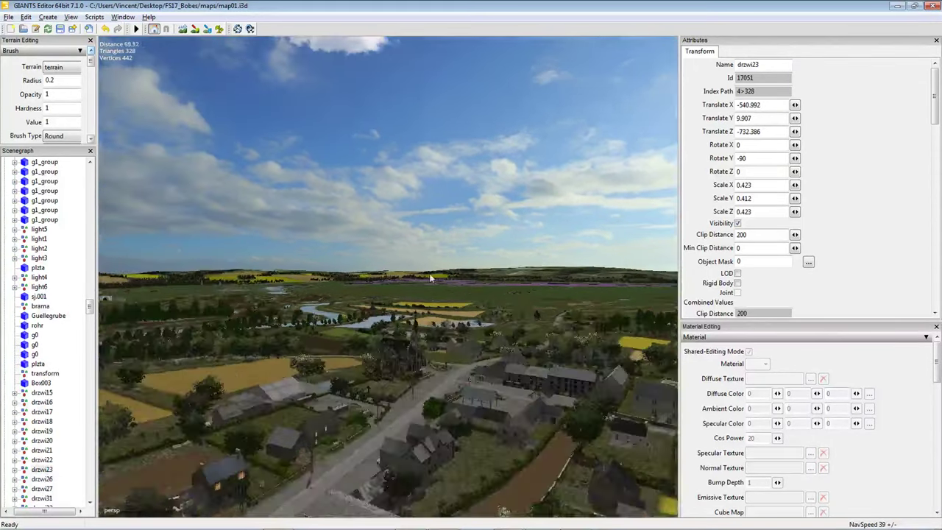
Paste a copy of the drzwi23 door between the frame's short posts, at about Translate X -288.645, Y 17, Z 0.479.
right_click_drag(395, 353, 416, 259)
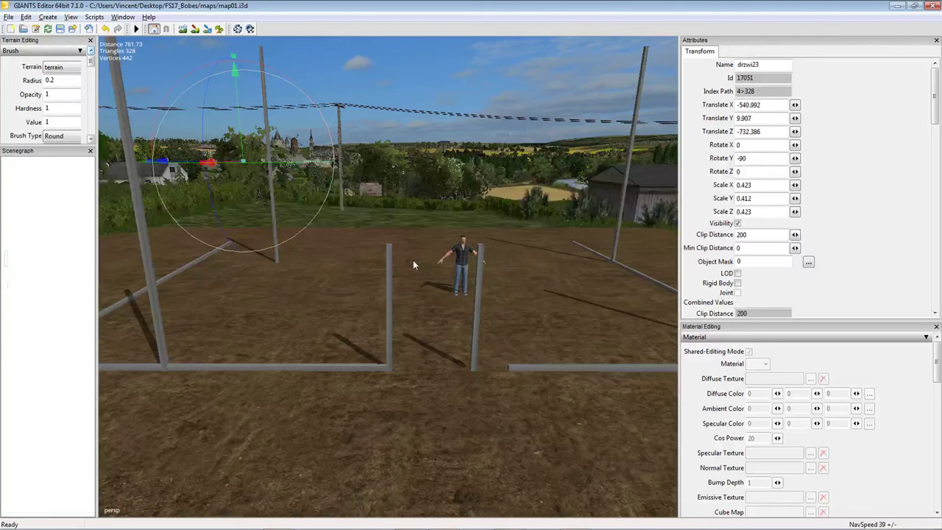
key("ctrl+v")
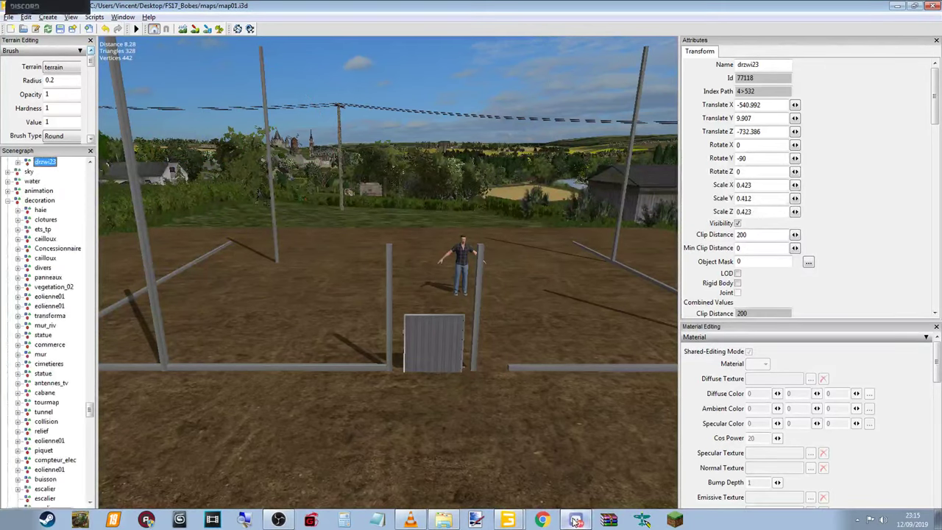
left_click(575, 521)
left_click(575, 520)
scroll(441, 361, "up", 5)
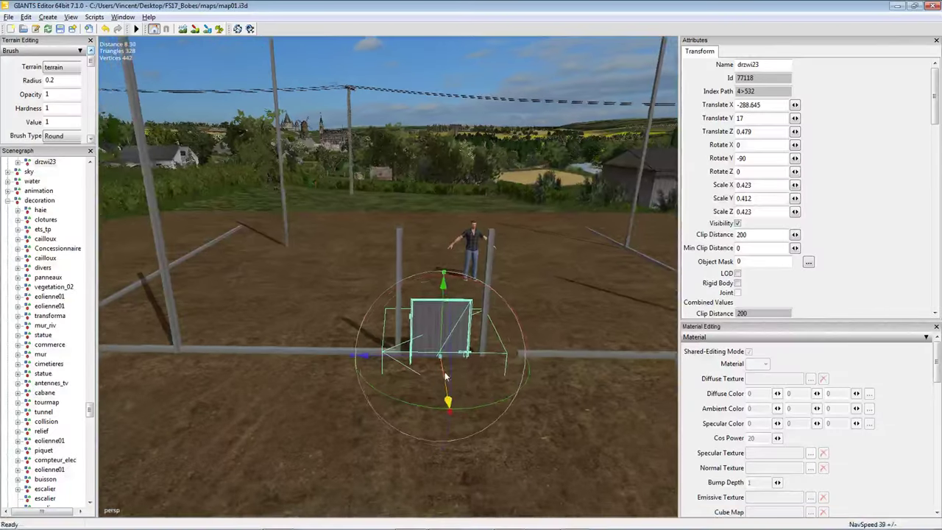
scroll(443, 365, "down", 5)
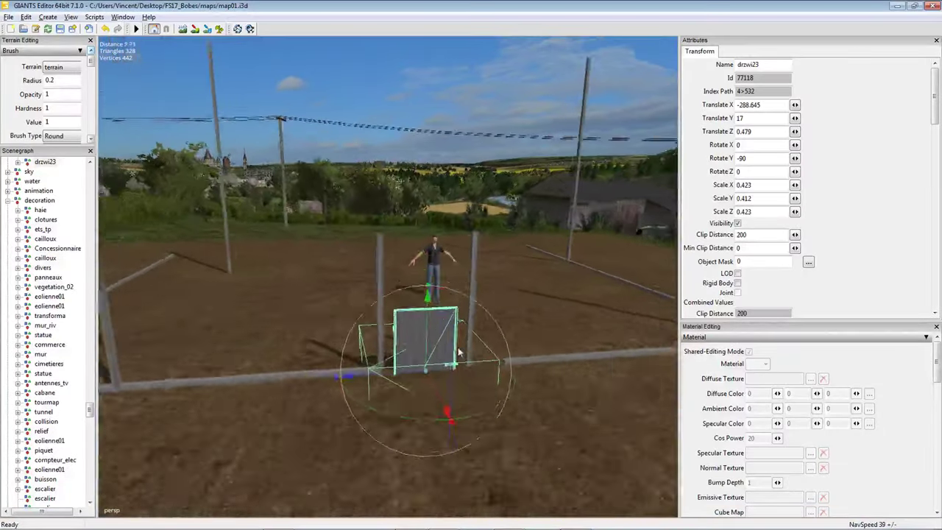
Raise the pasted door to about Translate Y 18.024 and shift it against the first short post, to about Translate X -288.815.
left_click_drag(450, 387, 460, 293)
scroll(474, 345, "up", 5)
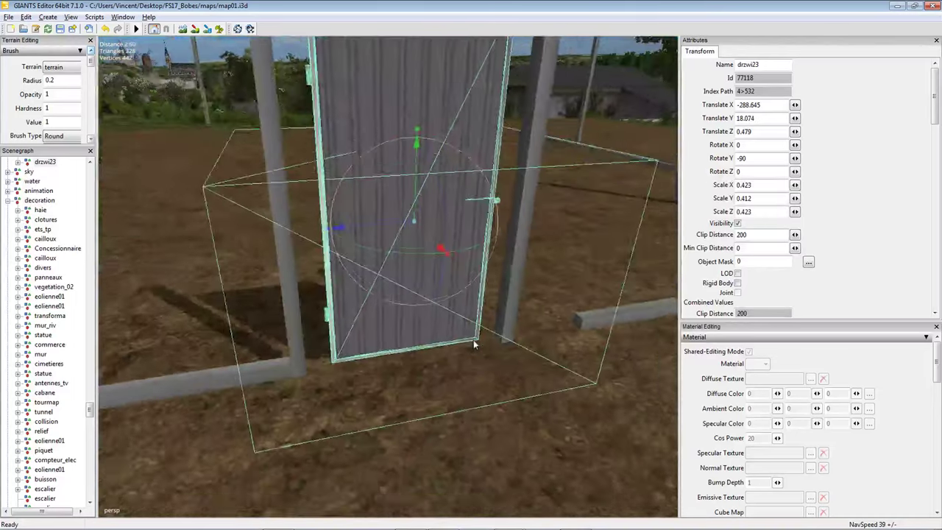
middle_click_drag(474, 345, 409, 267)
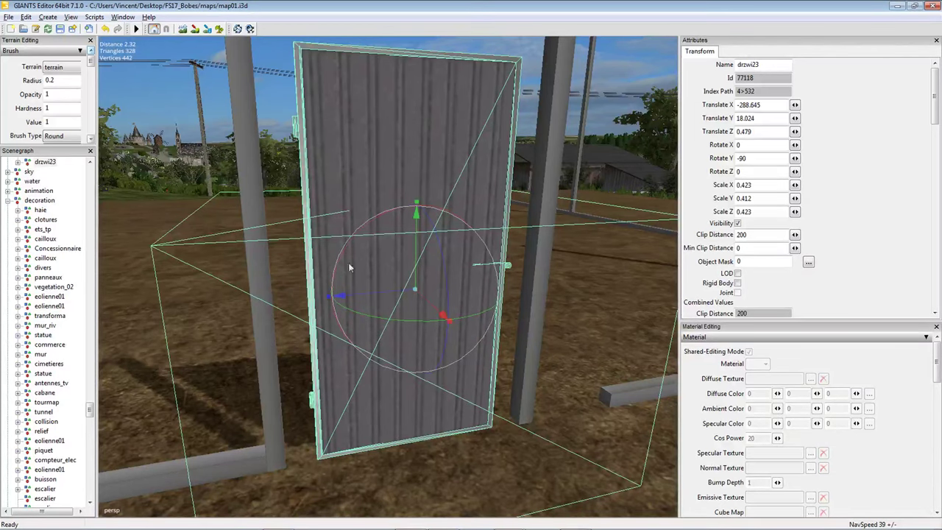
middle_click_drag(351, 265, 487, 298)
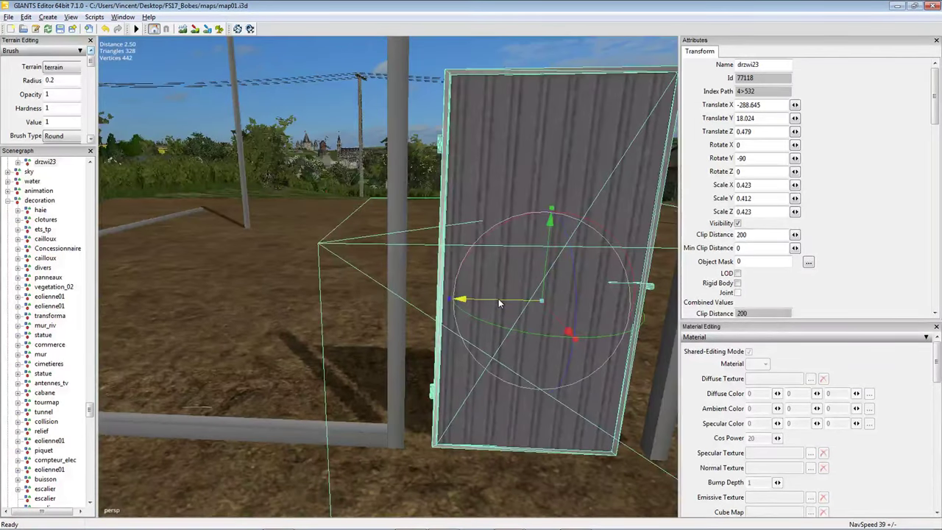
left_click_drag(499, 298, 468, 298)
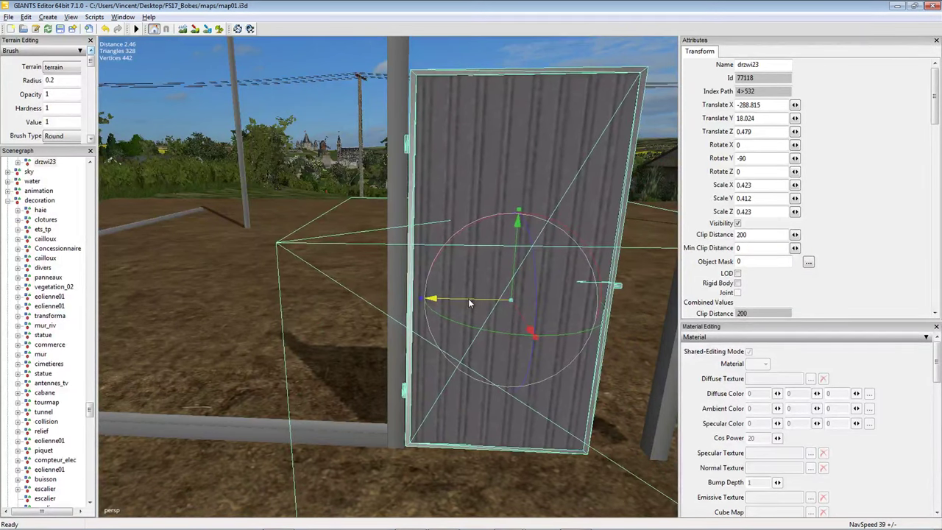
Align the door's depth with the short posts by moving it to about Translate Z 0.416.
middle_click_drag(468, 298, 385, 393)
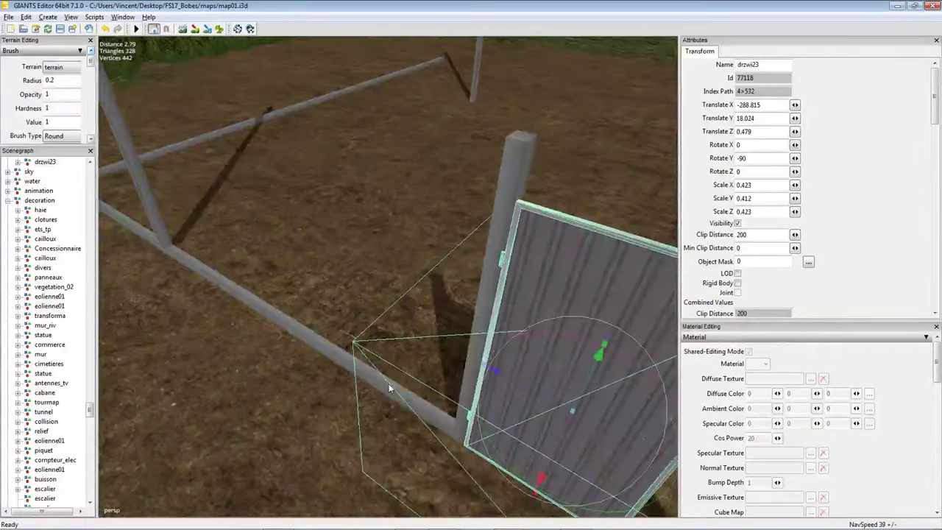
middle_click_drag(429, 282, 471, 482)
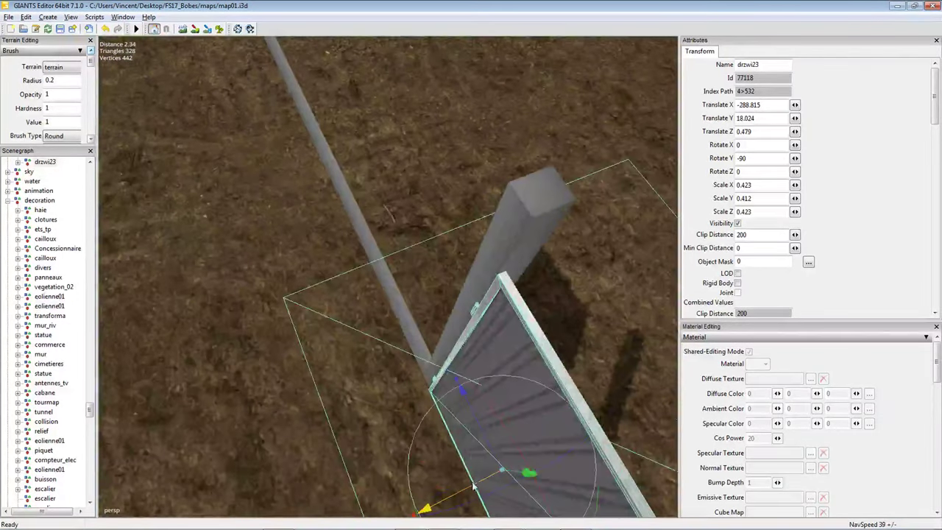
left_click_drag(471, 482, 483, 486)
middle_click_drag(486, 488, 405, 374)
scroll(404, 374, "up", 2)
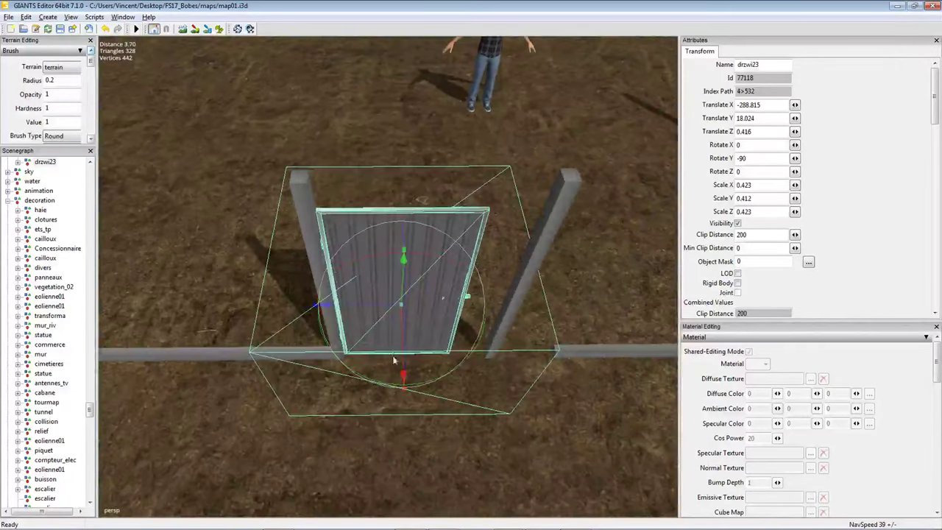
left_click_drag(350, 302, 349, 310)
middle_click_drag(346, 305, 378, 299)
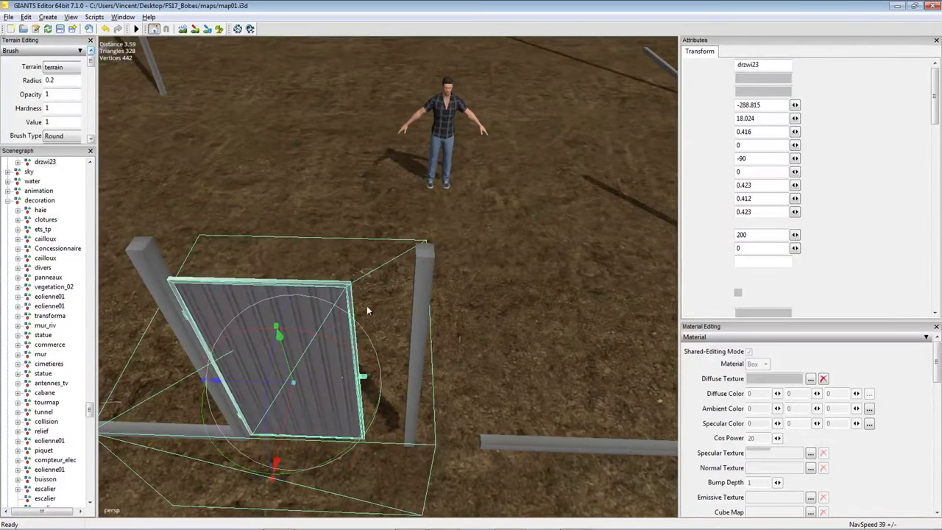
Move the second short post against the door's free edge, to about Translate X -288.27.
left_click(365, 304)
scroll(366, 301, "up", 5)
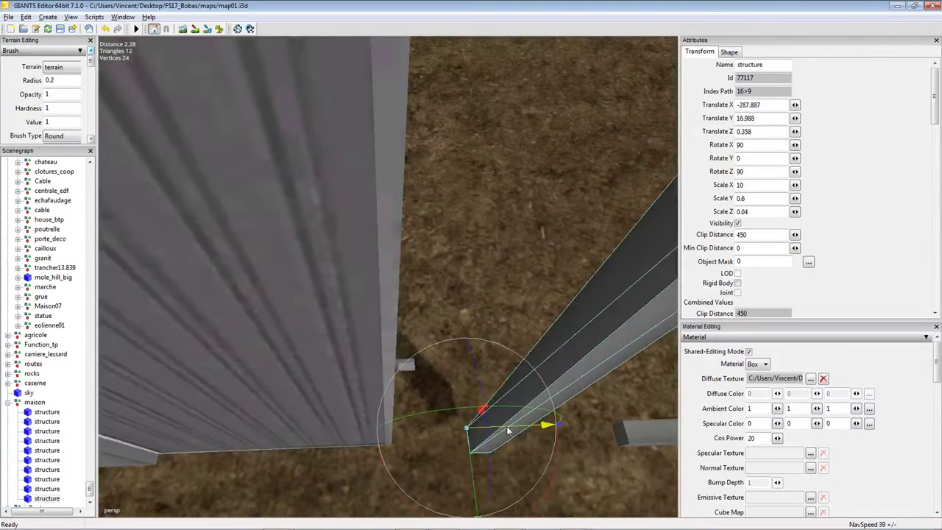
left_click_drag(508, 430, 439, 417)
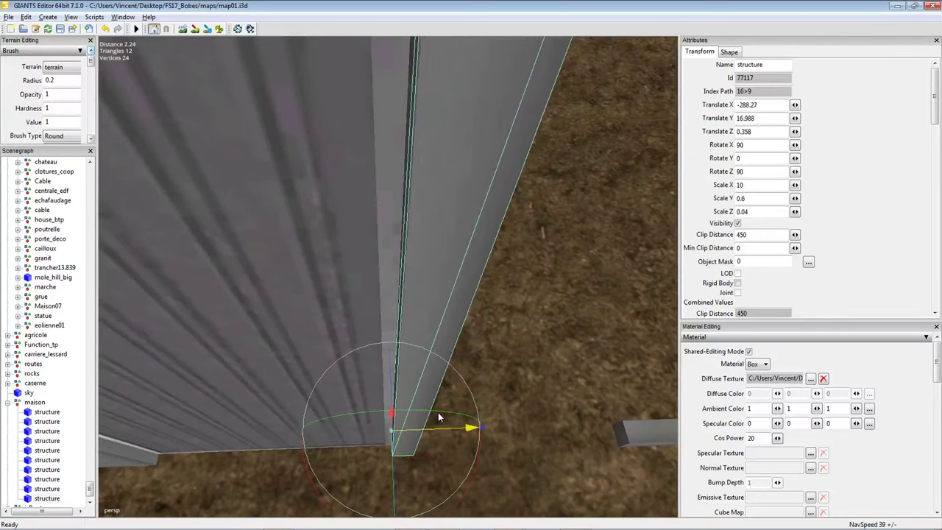
middle_click_drag(437, 412, 371, 354)
scroll(444, 344, "down", 3)
scroll(452, 347, "down", 3)
Move the second front beam up to the relocated short post, to about Translate X -288.18.
left_click(461, 345)
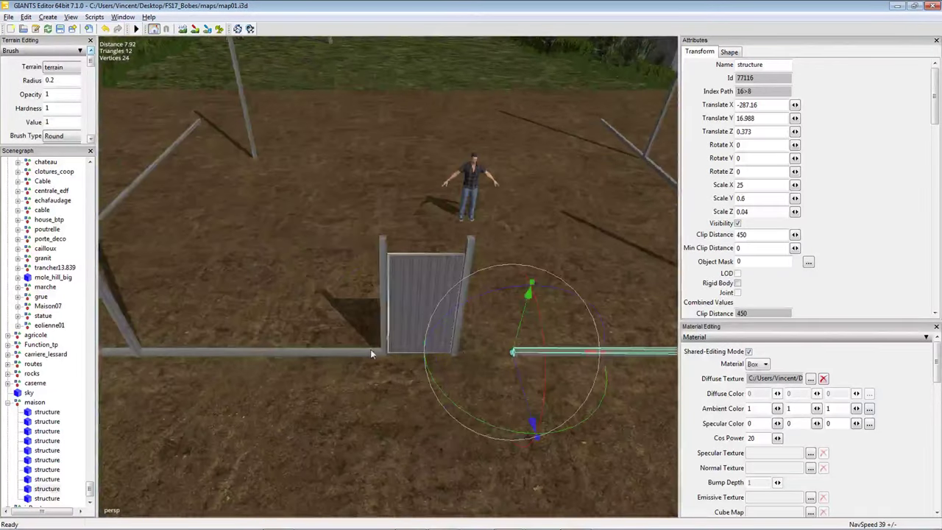
left_click(461, 307)
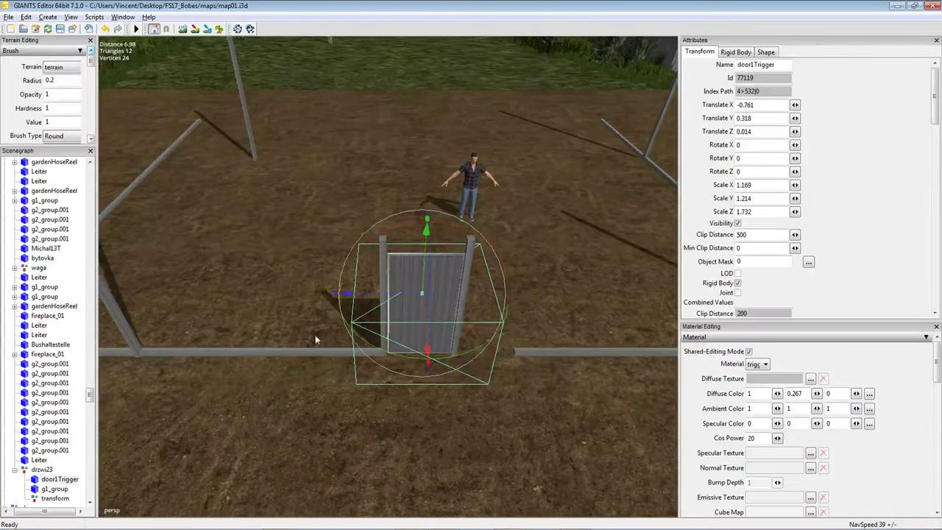
left_click(550, 346)
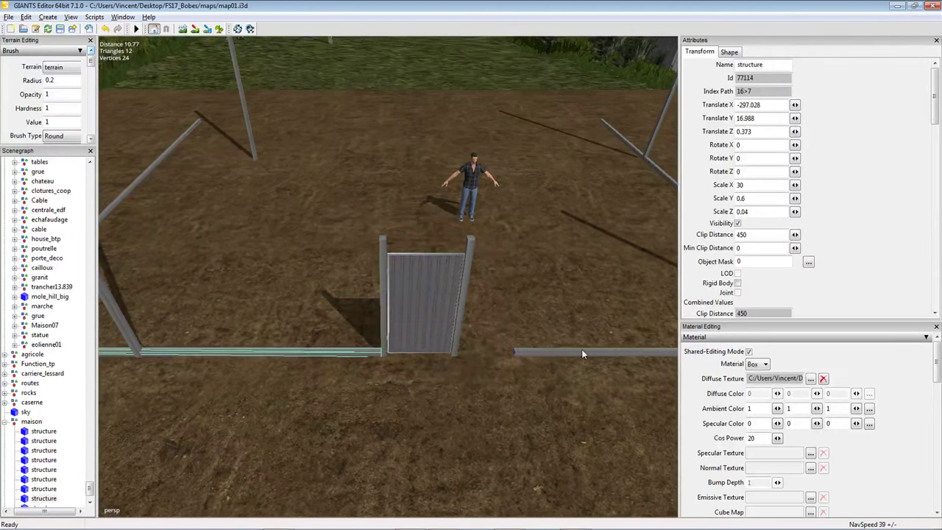
left_click(582, 349)
middle_click_drag(470, 306, 458, 316)
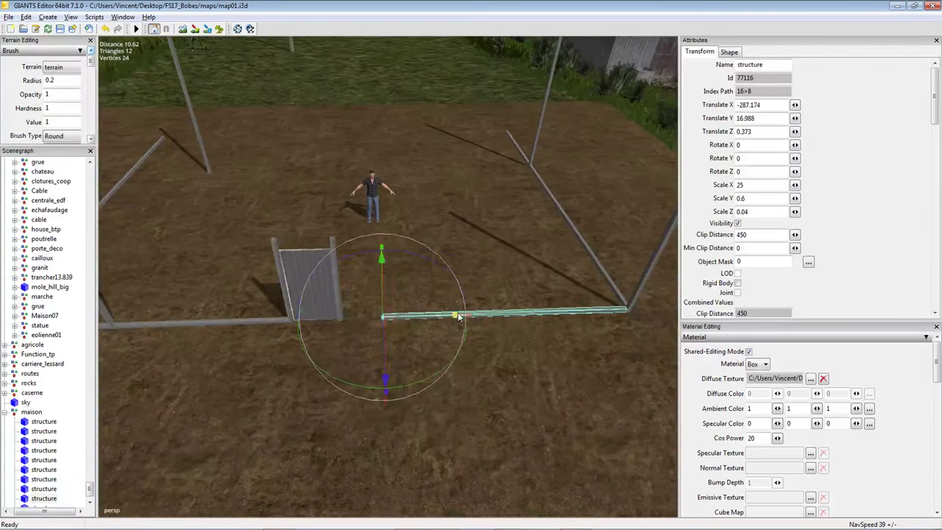
scroll(424, 330, "up", 5)
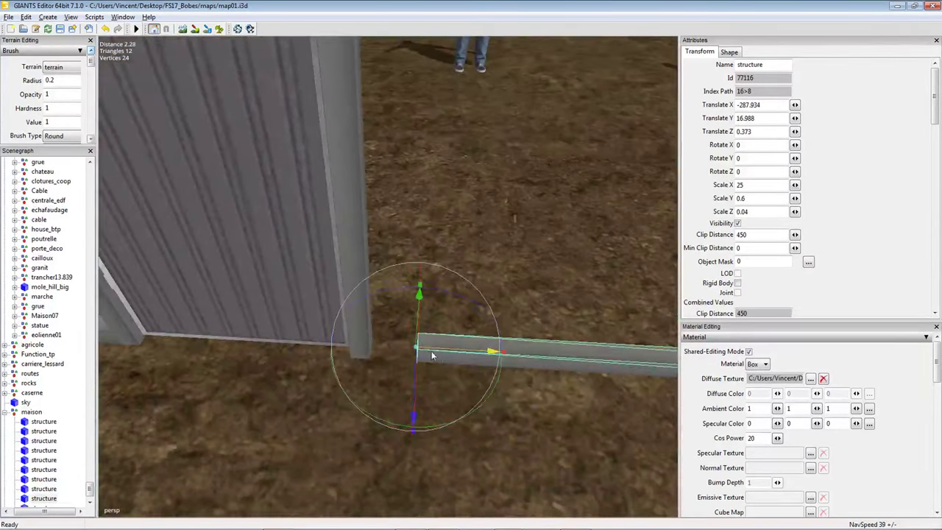
left_click_drag(433, 356, 402, 353)
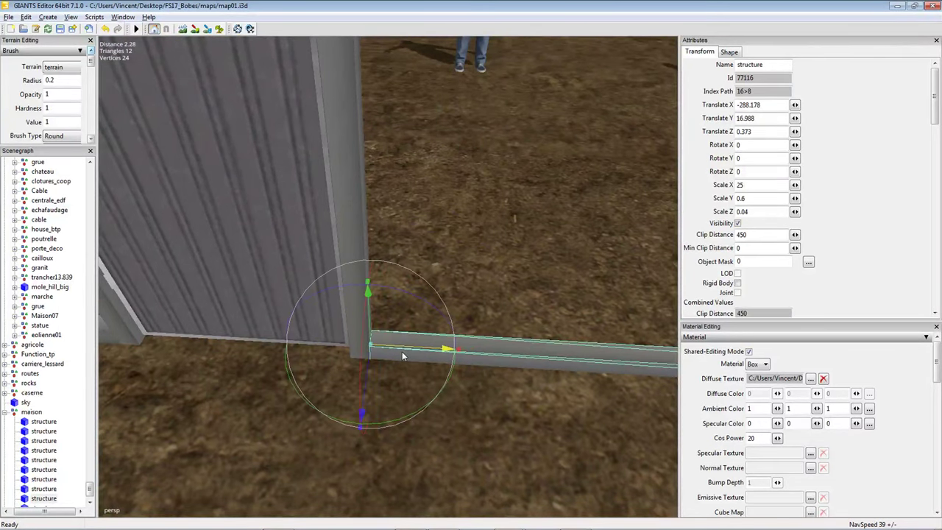
Lengthen the second front beam to the corner post by setting its Scale X to 30.
scroll(409, 351, "down", 8)
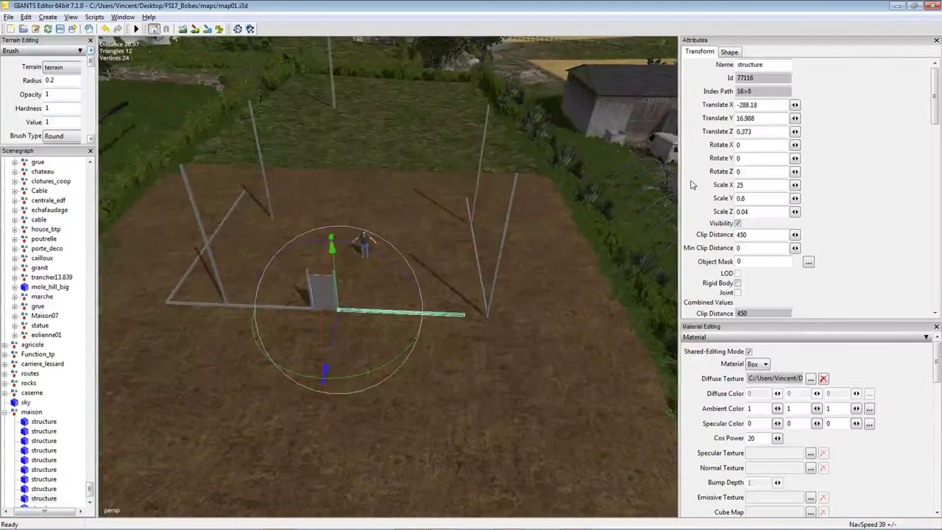
type("30")
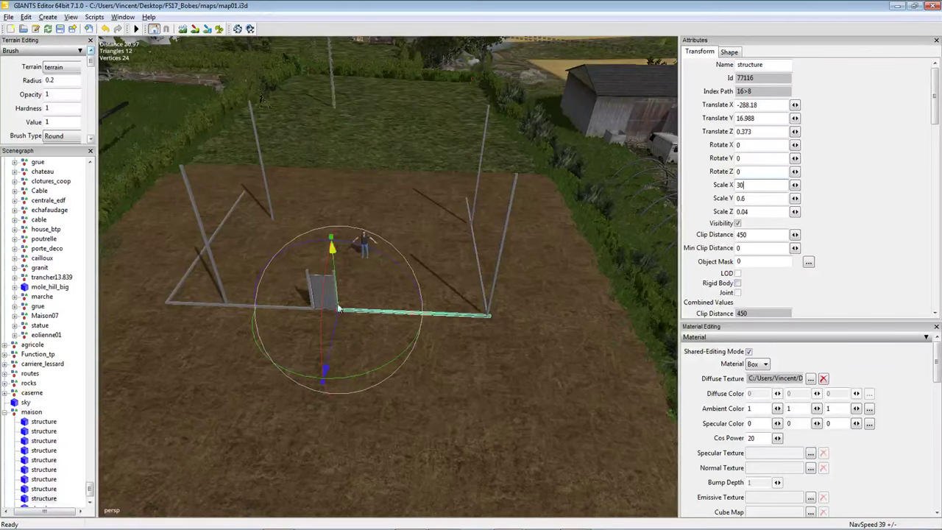
key("Return")
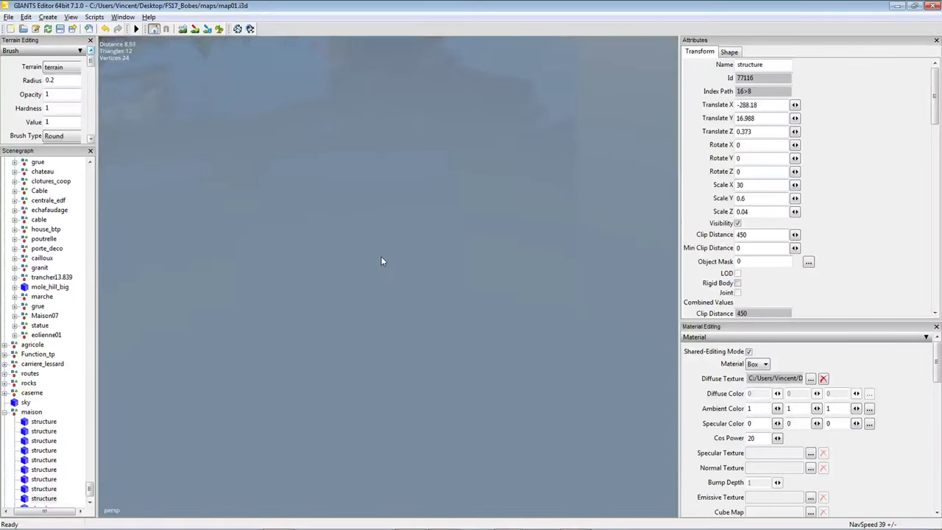
Move the adjoining side beam flush with the front beam's end at the corner, to about Translate X -280.775, Z 0.392.
scroll(350, 298, "up", 3)
mouse_move(361, 289)
middle_mouse_down()
mouse_move(395, 276)
mouse_move(427, 285)
mouse_move(315, 316)
mouse_move(295, 307)
mouse_move(350, 292)
middle_mouse_up()
left_click(387, 290)
left_click(447, 299)
scroll(341, 296, "up", 3)
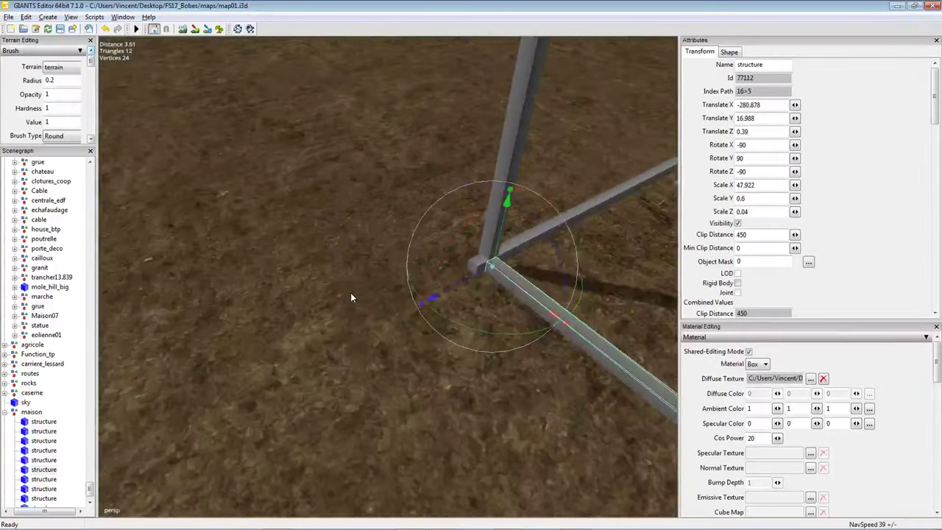
scroll(351, 295, "up", 6)
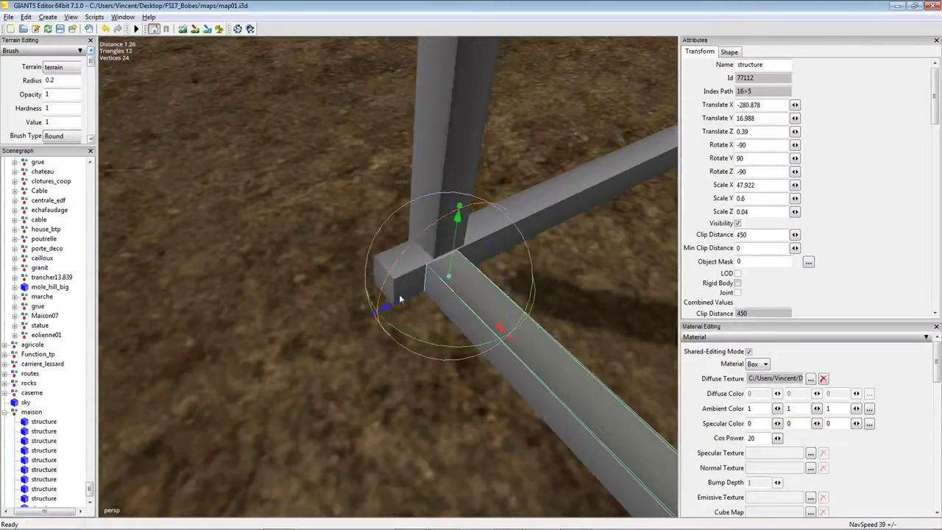
left_click_drag(465, 294, 404, 296)
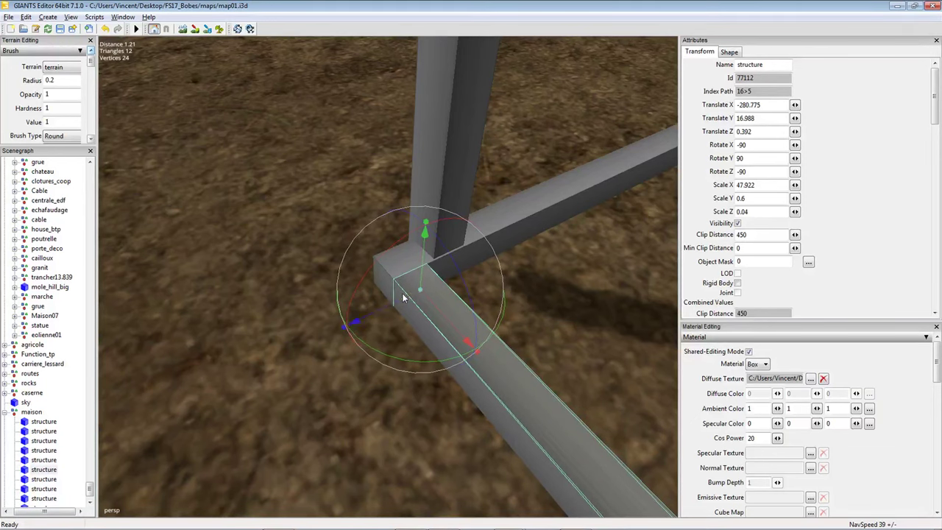
Delete the ground beam on the opposite side of the frame.
scroll(405, 294, "down", 10)
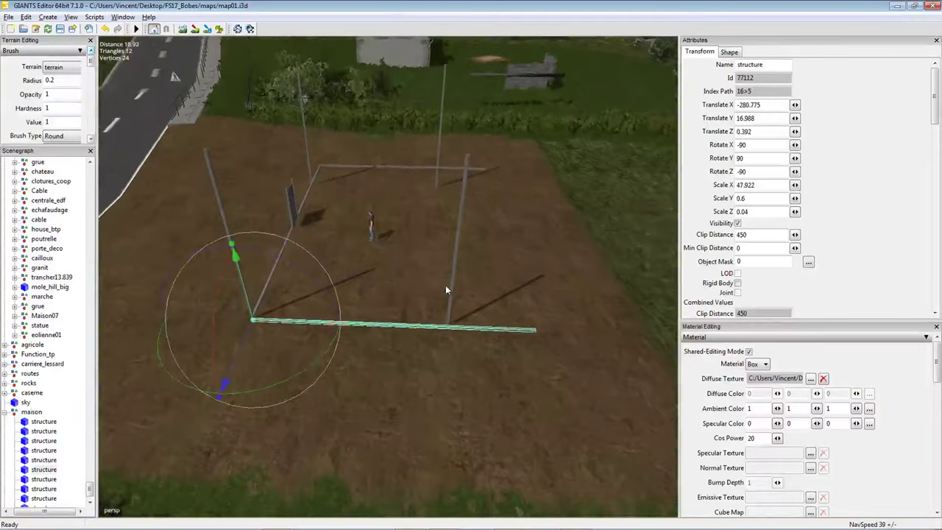
middle_click_drag(445, 289, 395, 309)
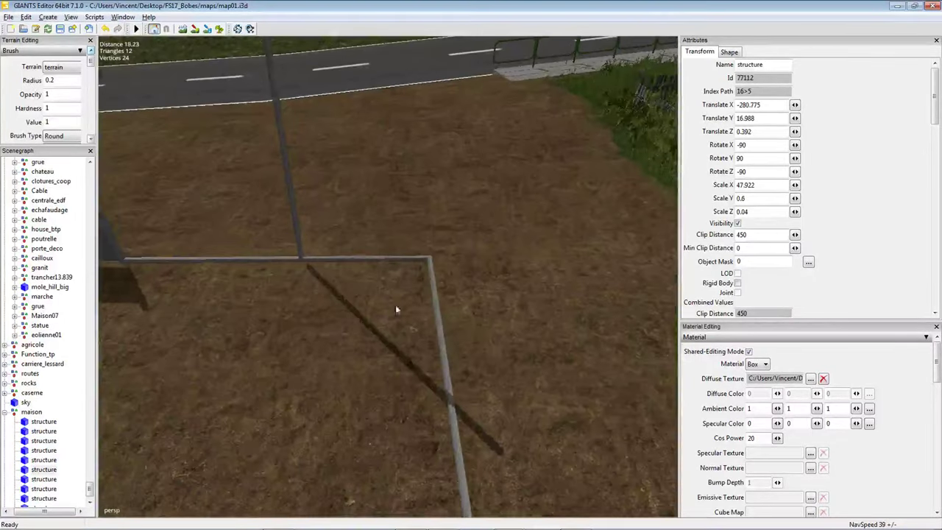
left_click(439, 323)
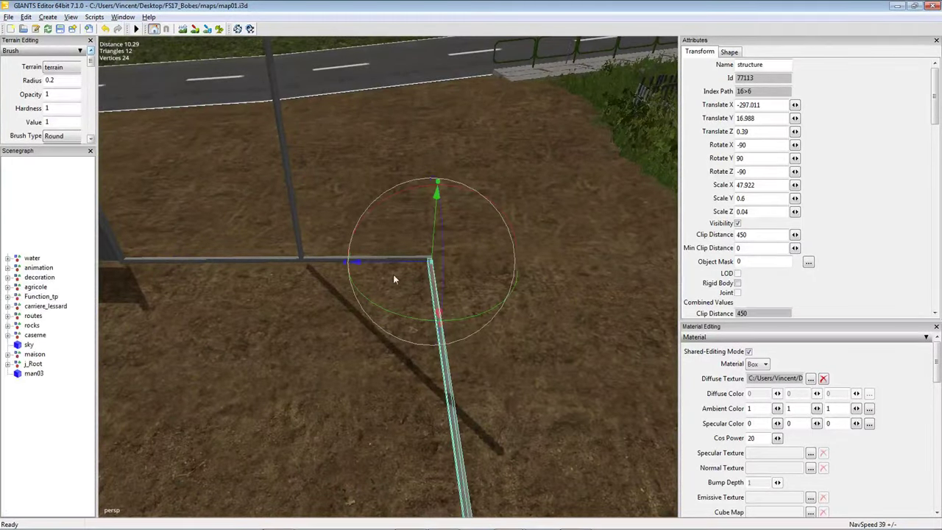
key("Delete")
Duplicate the side ground beam and align the copy flush with the front beam's opposite end, to about Translate X -297.017.
middle_click_drag(474, 287, 434, 304)
left_click(479, 361)
middle_click_drag(479, 361, 409, 367)
key("ctrl+d")
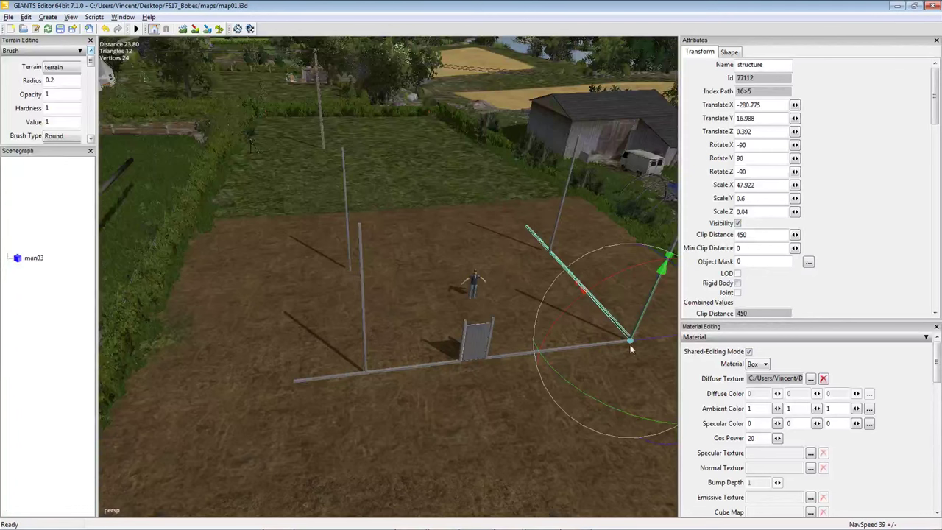
left_click_drag(655, 338, 330, 351)
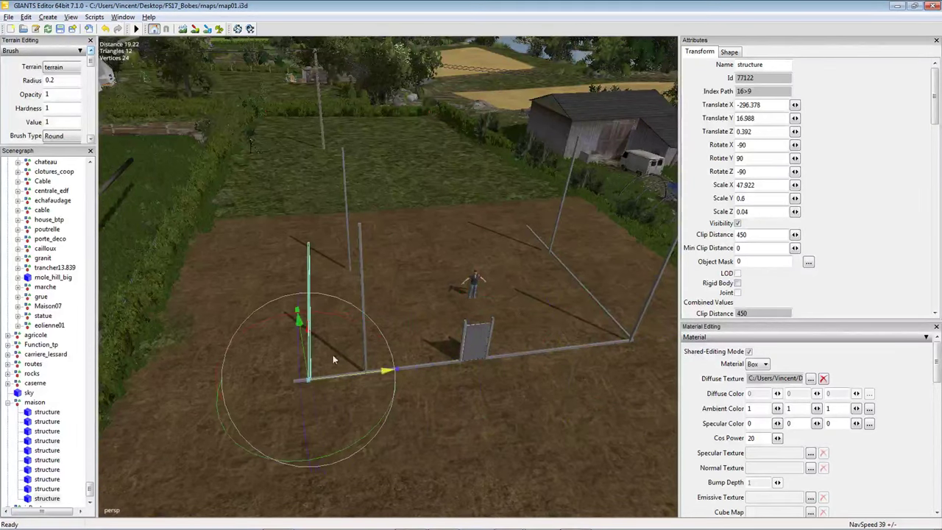
scroll(382, 336, "up", 10)
mouse_move(428, 335)
middle_mouse_down()
mouse_move(390, 336)
mouse_move(510, 336)
mouse_move(420, 329)
middle_mouse_up()
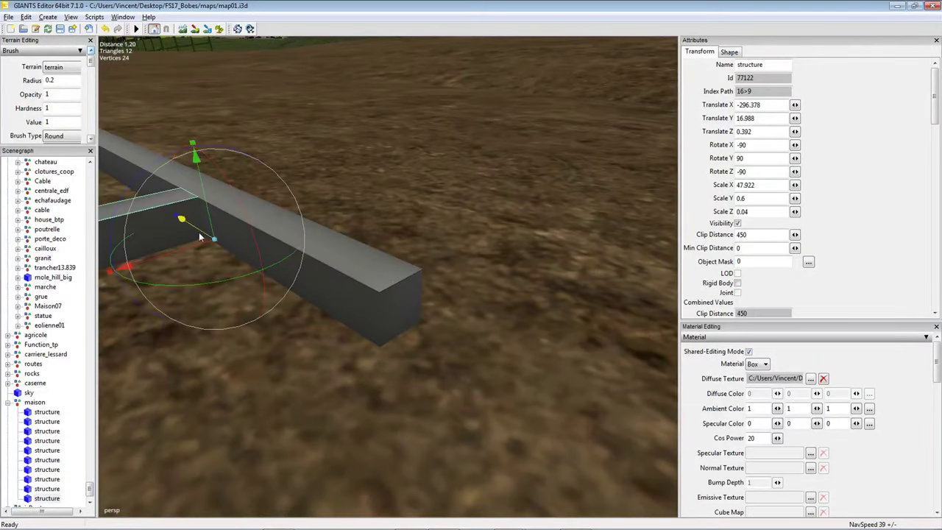
left_click_drag(199, 236, 457, 379)
right_click_drag(457, 378, 348, 346)
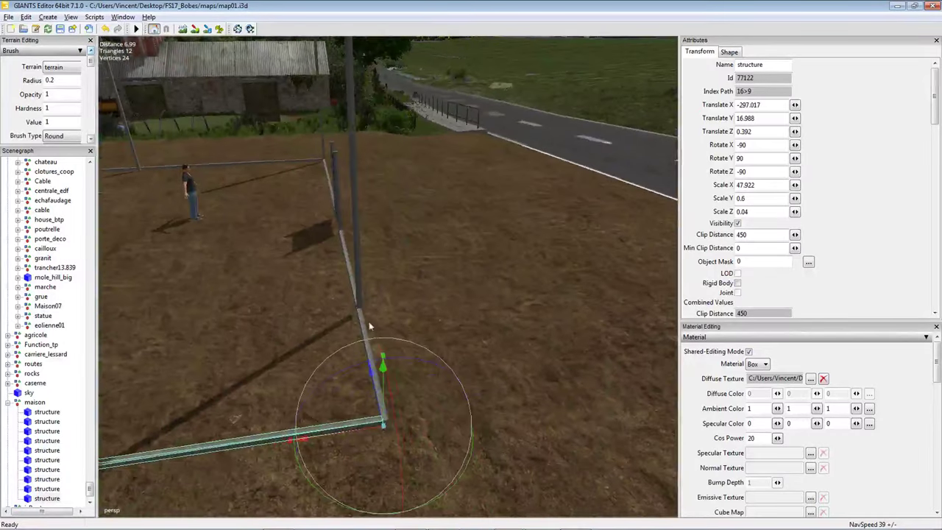
Duplicate the 30-scale front beam and place the copy against the side beam's rear end, to about Translate Z -11.709.
left_click(363, 319)
right_click_drag(391, 311, 390, 330)
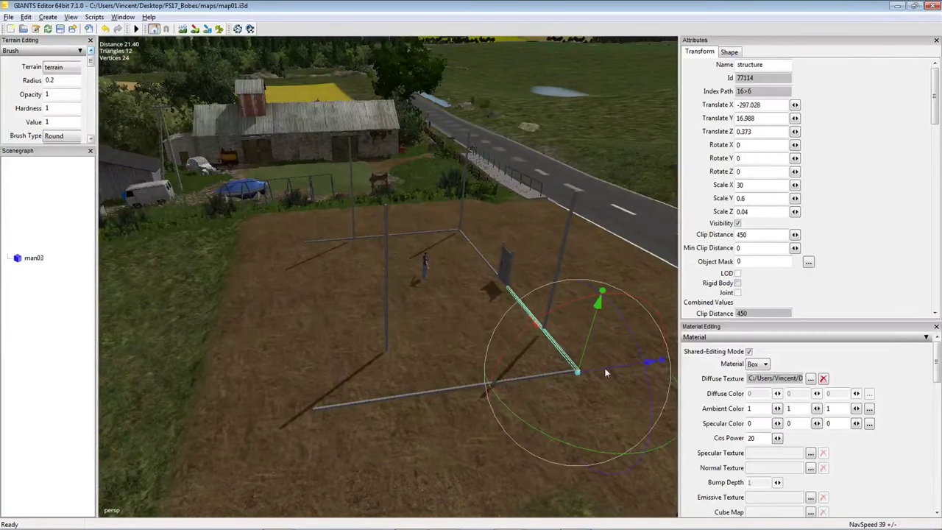
left_click(388, 400)
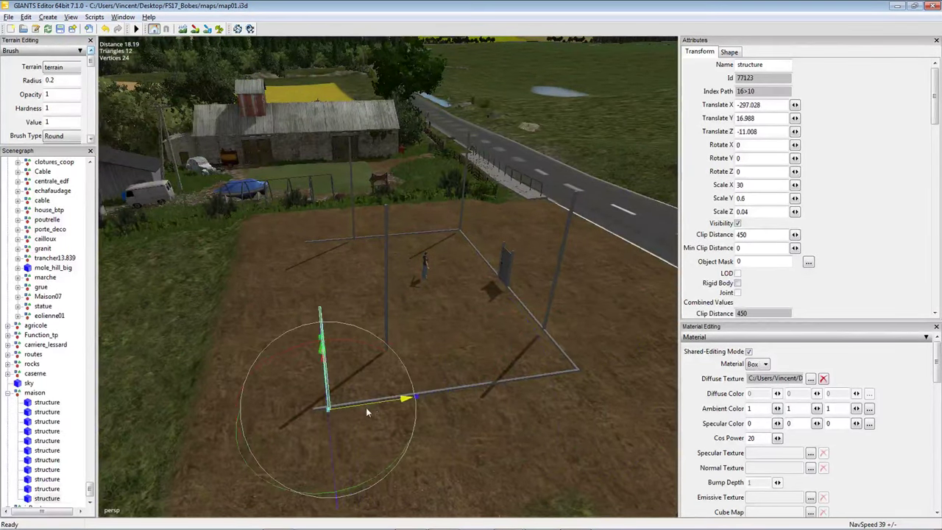
right_click_drag(366, 407, 493, 355)
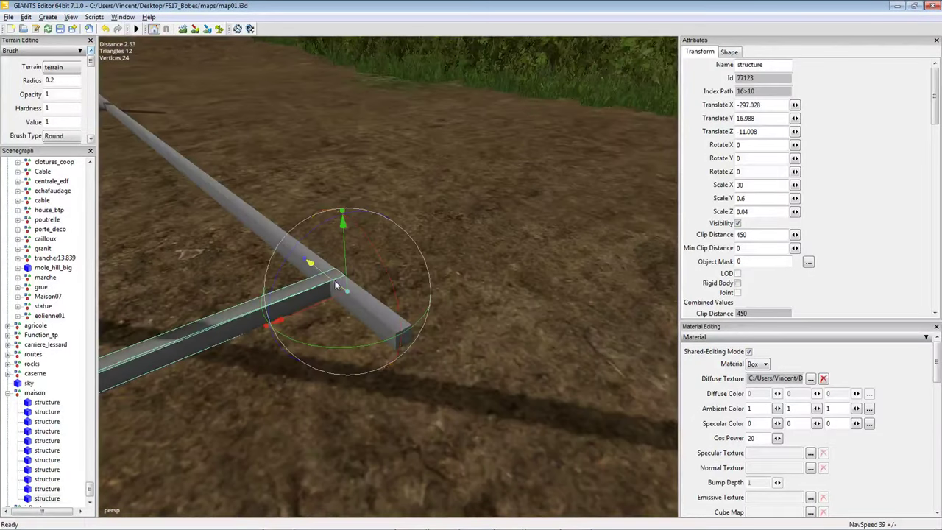
left_click_drag(335, 282, 435, 367)
right_click_drag(435, 367, 387, 362)
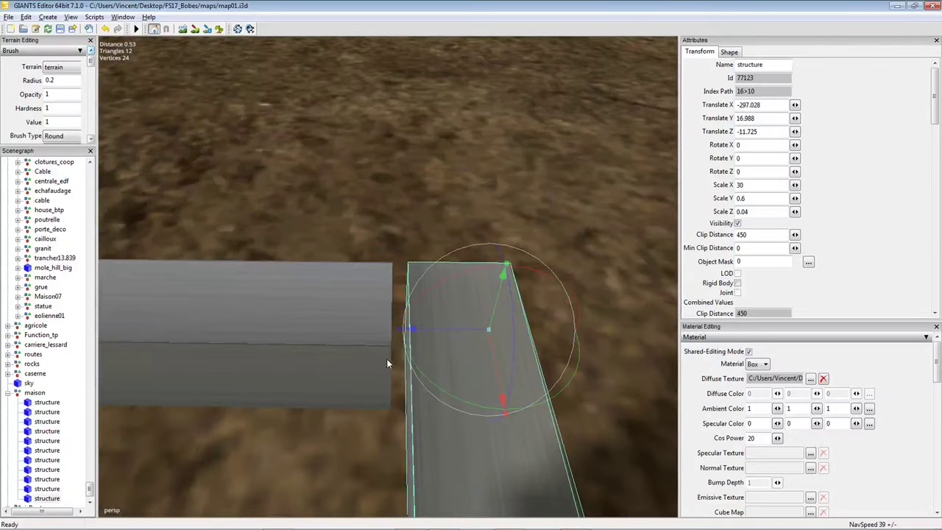
left_click_drag(414, 337, 401, 340)
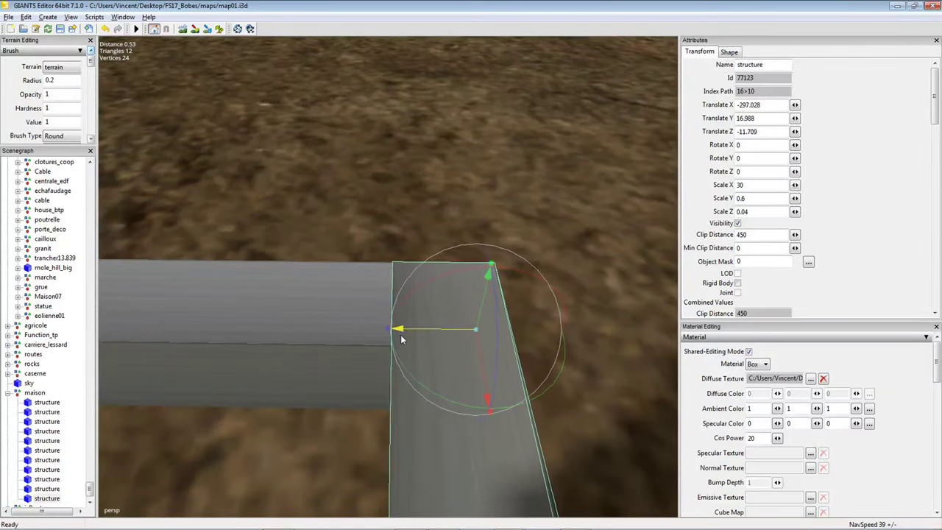
right_click_drag(400, 337, 493, 221)
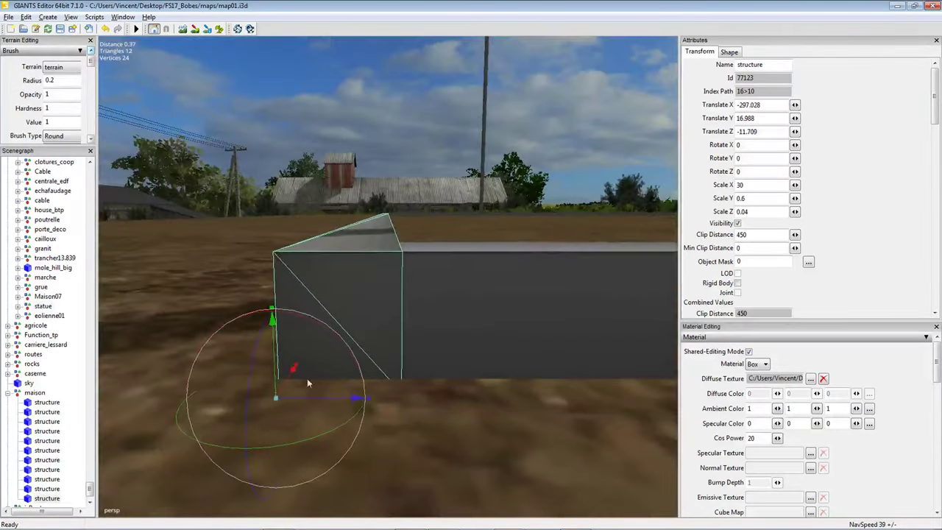
Stretch the rear ground beam across to the opposite side beam, to a Scale X of about 65.131.
left_click(324, 317)
right_click_drag(324, 317, 471, 361)
left_click(472, 354)
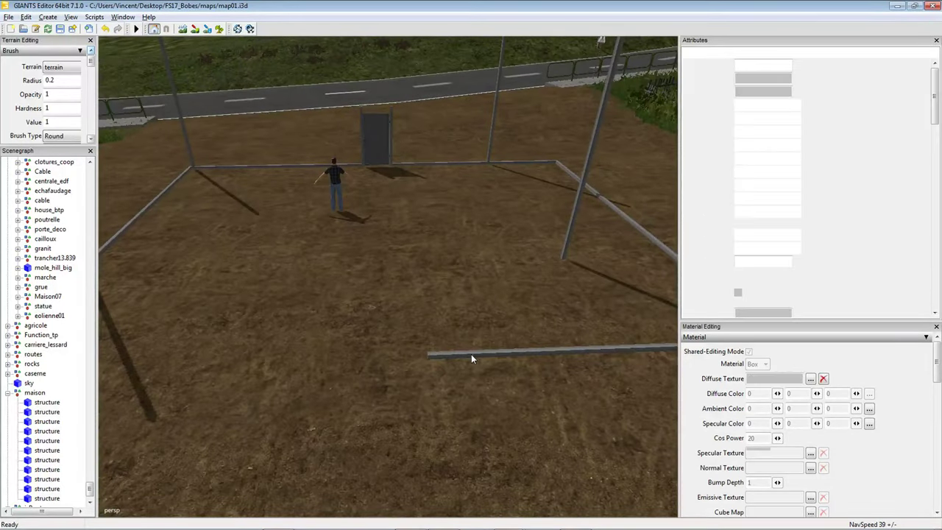
scroll(470, 354, "down", 2)
scroll(466, 356, "down", 5)
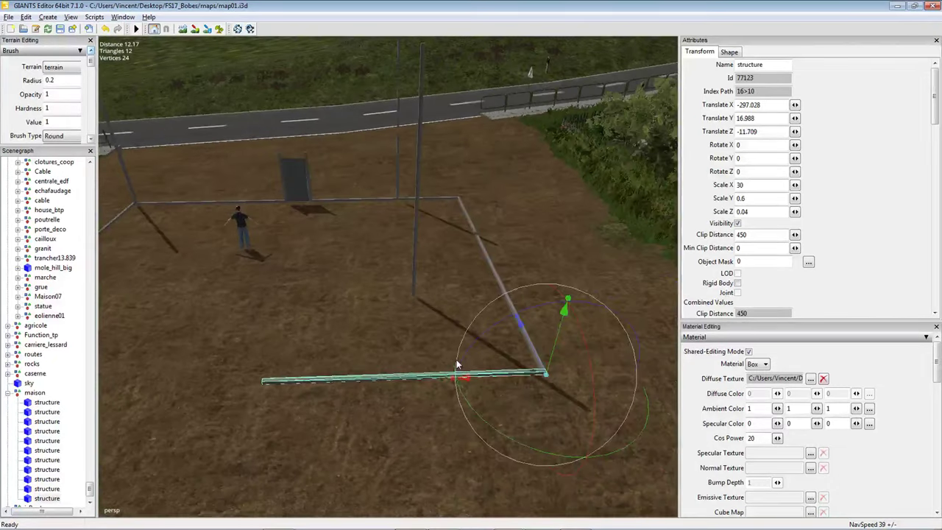
scroll(473, 371, "down", 3)
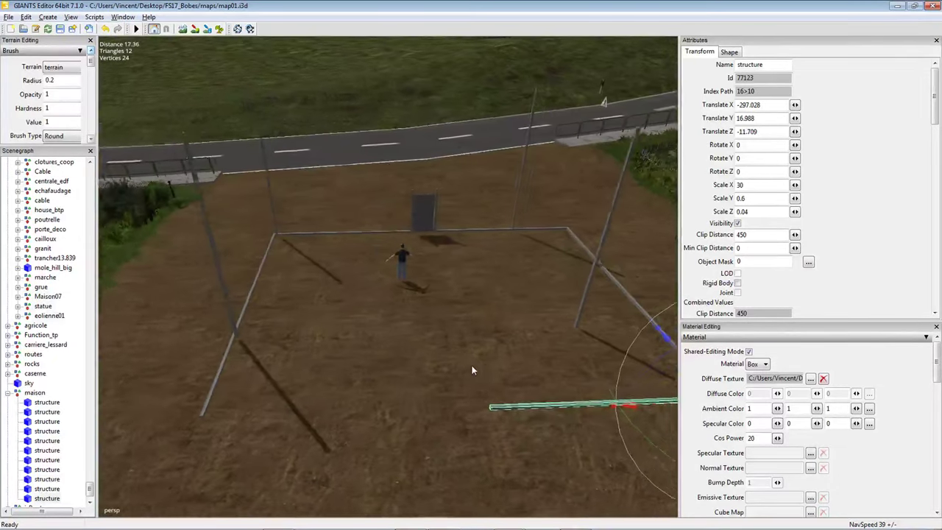
right_click(469, 371)
key("Escape")
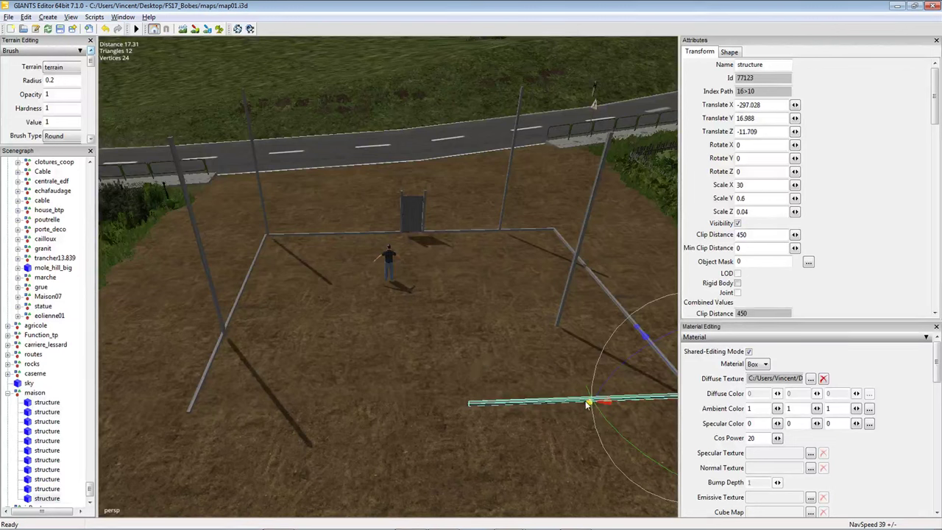
left_click_drag(513, 392, 27, 390)
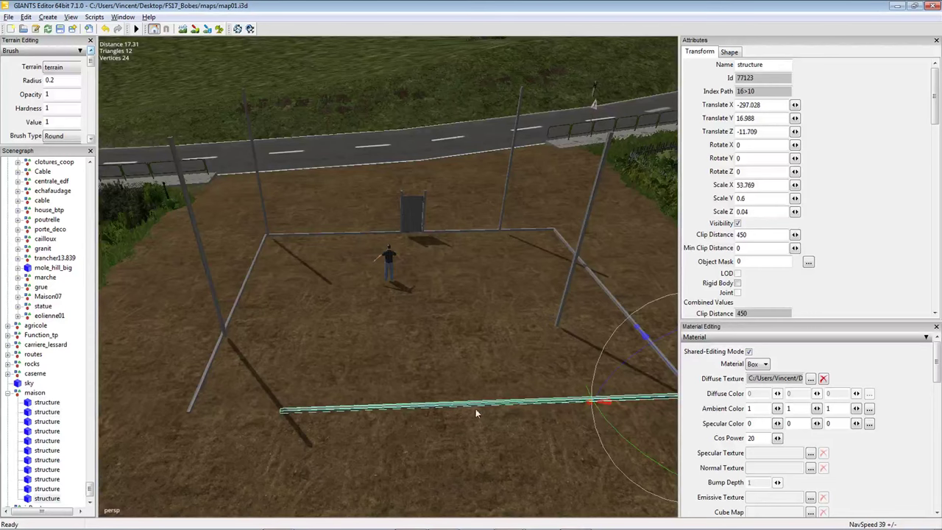
left_click_drag(469, 399, 272, 393)
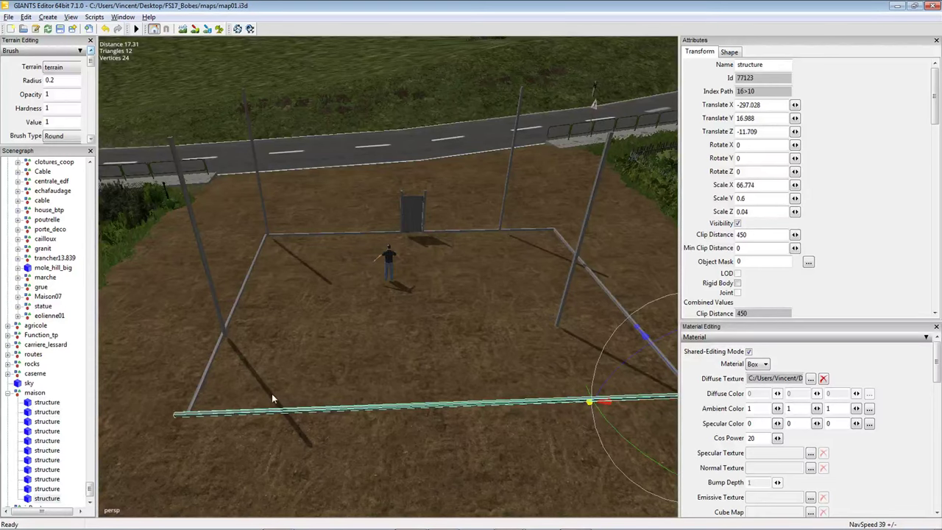
right_click_drag(308, 393, 362, 380)
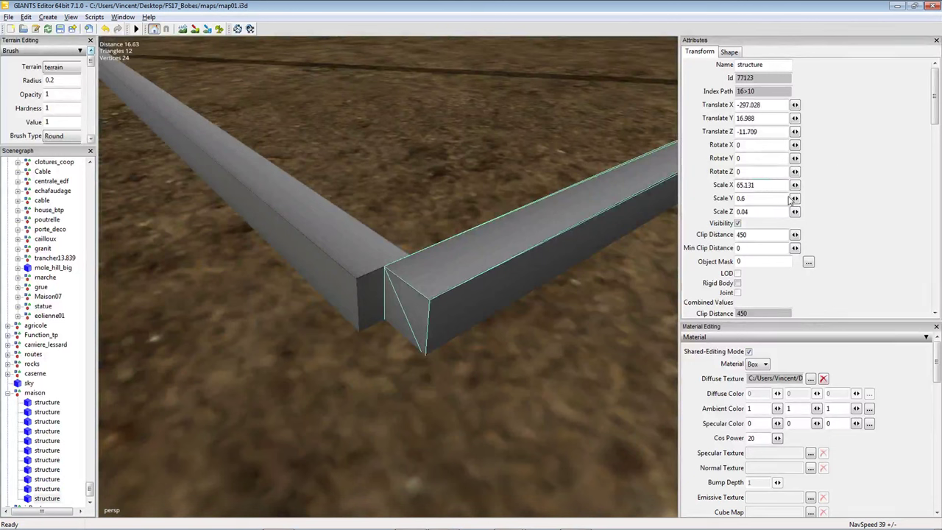
Set the rear beam's Scale X to 65.333 to bring its end level with the side beam.
key("BackSpace")
key("BackSpace")
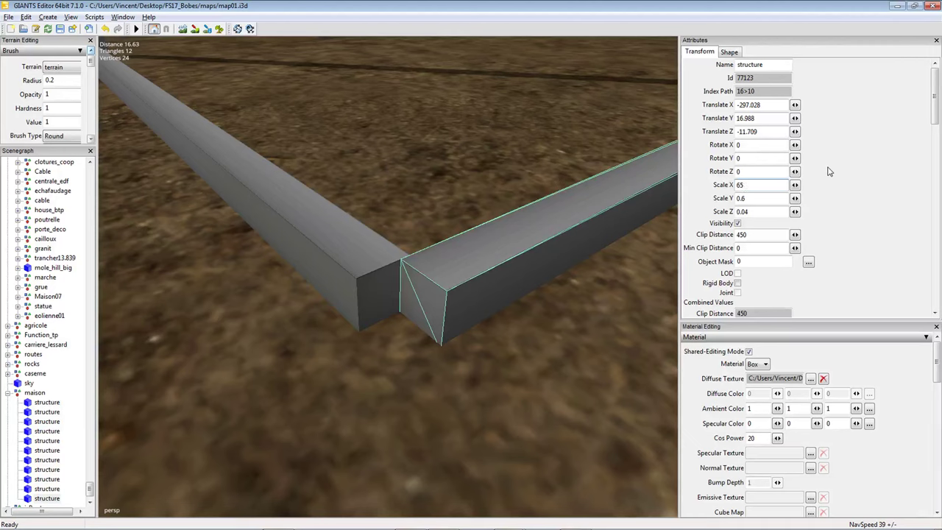
type(".2")
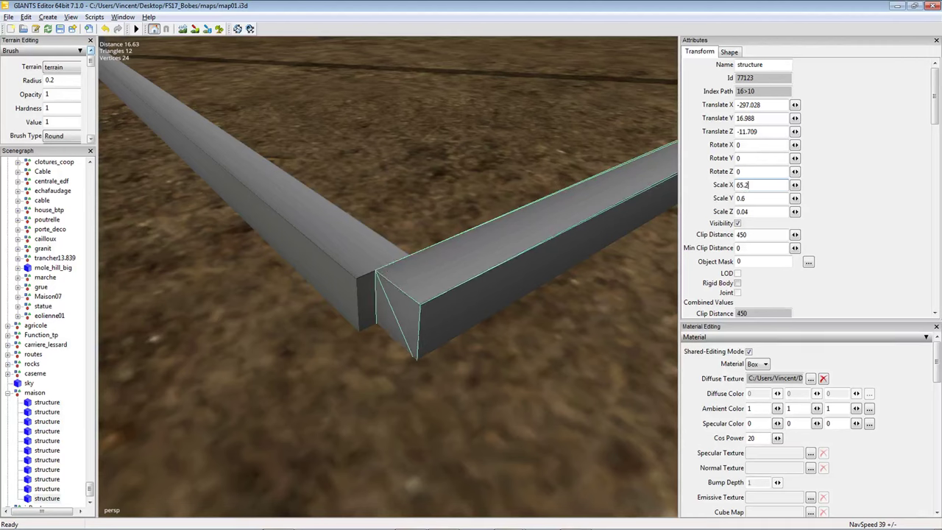
type("5")
key("BackSpace")
type("6")
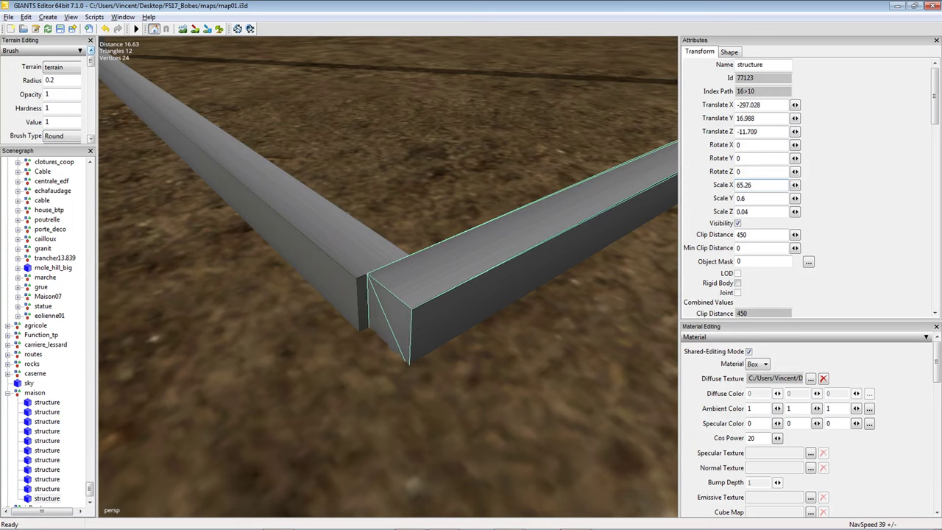
key("BackSpace")
type("8")
key("BackSpace")
key("BackSpace")
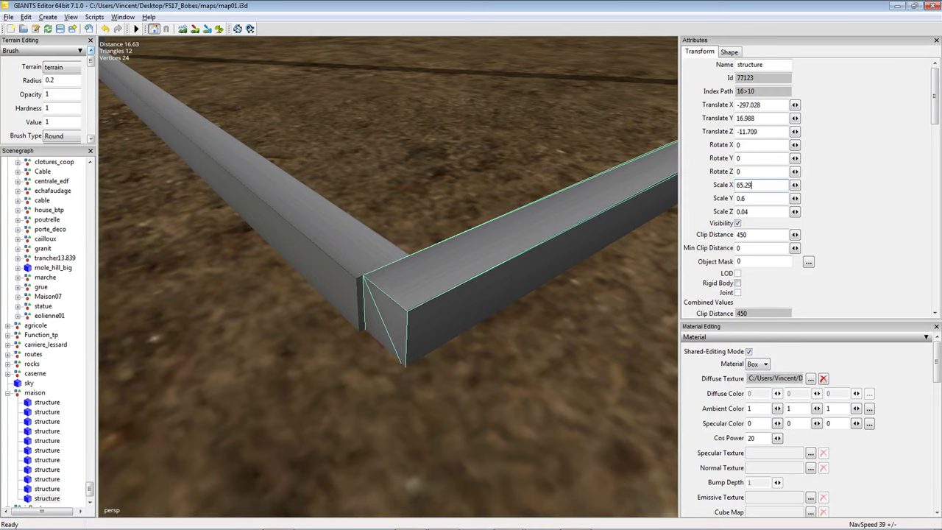
type("33")
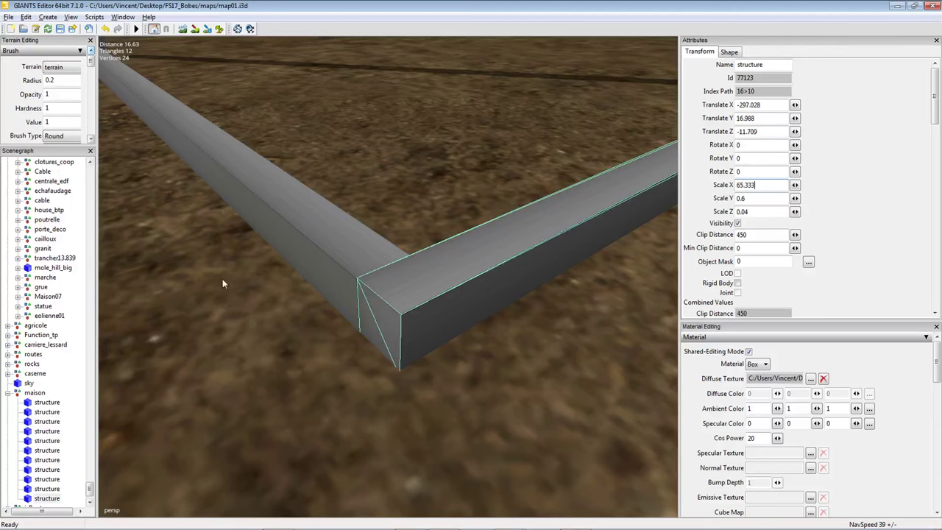
type("3")
Fine-tune the rear beam's Scale X to 65.336 at the corner joint, then deselect the beam.
left_click(385, 223)
left_click(416, 262)
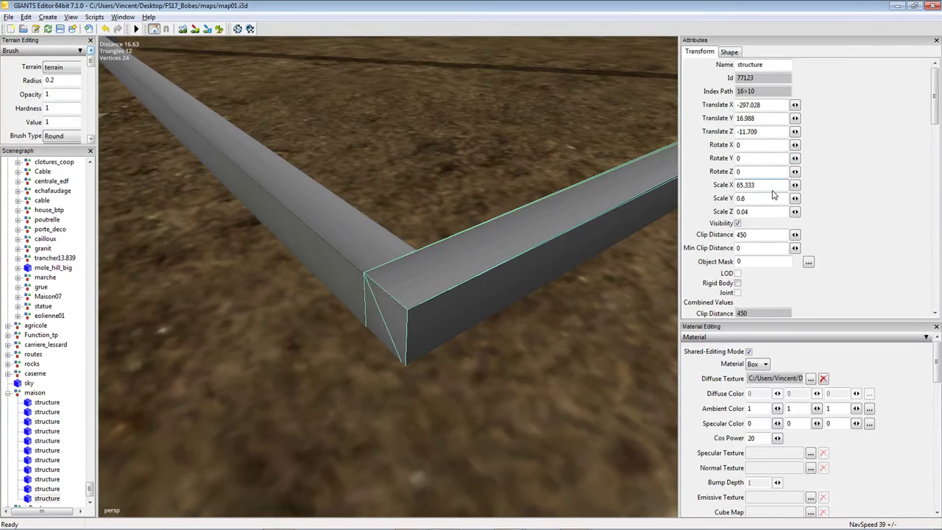
type("5")
left_click(364, 297)
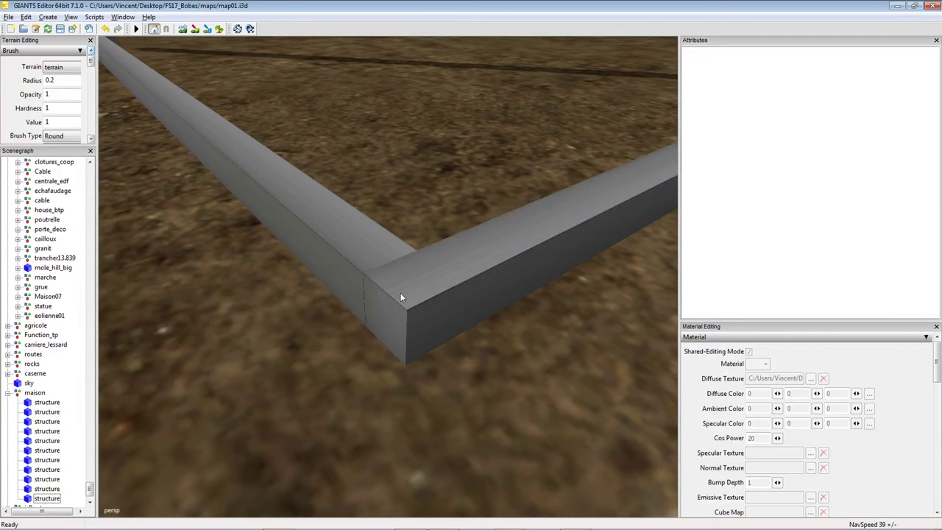
key("ctrl+z")
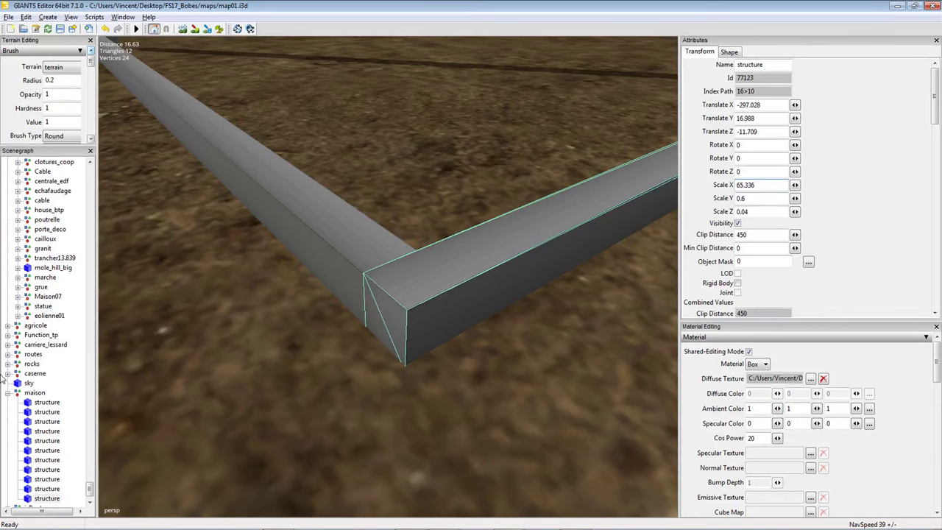
left_click(410, 328)
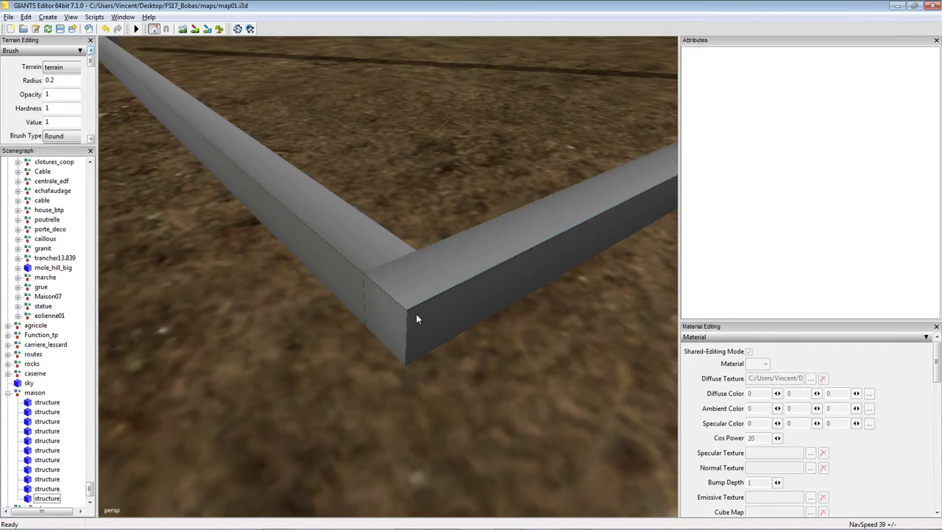
Delete the tall post standing partway along the side beam near the rear corner.
scroll(416, 318, "down", 10)
scroll(413, 359, "up", 4)
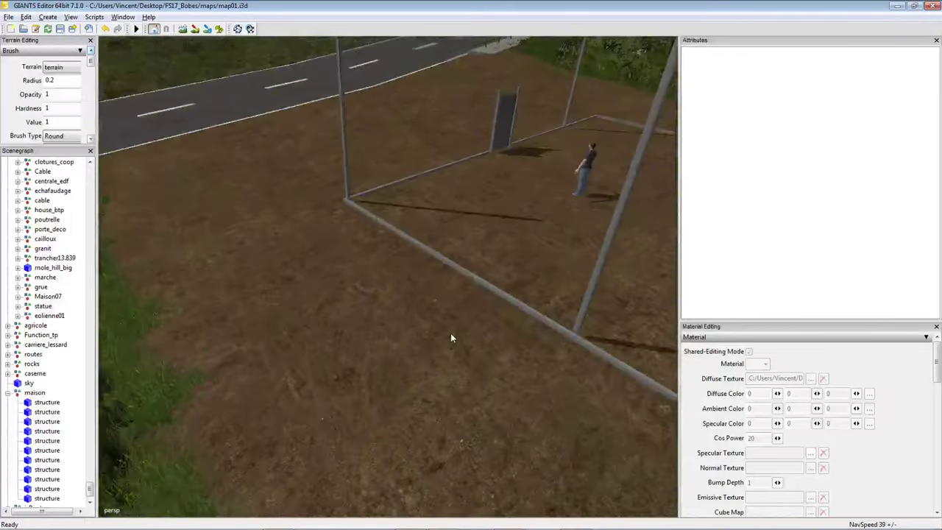
middle_click_drag(451, 337, 396, 342)
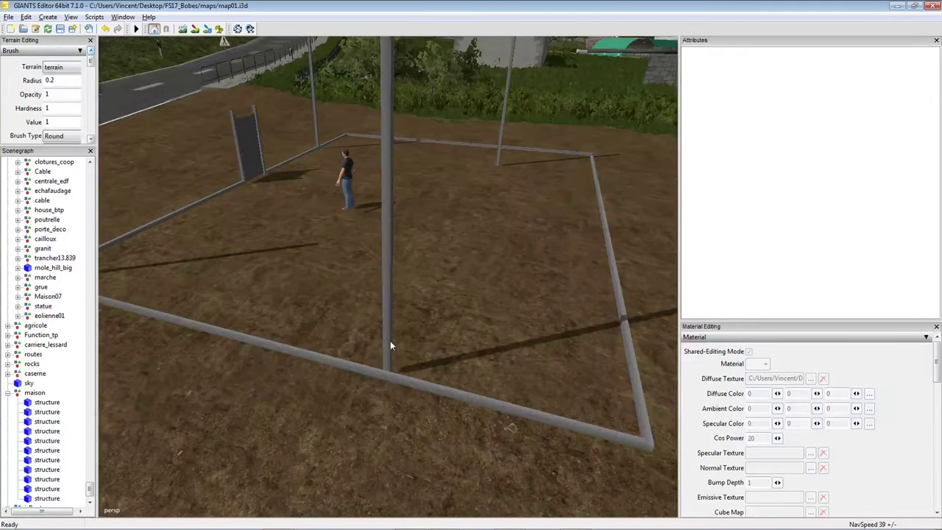
left_click(390, 340)
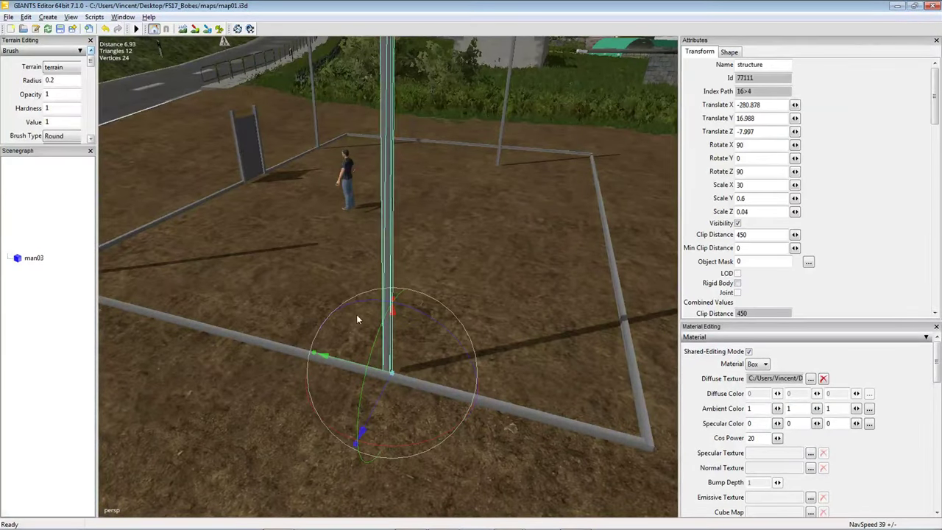
key("Delete")
Slide the front-left post along the front ground beam close to the left corner, to a Translate X of about -296.655.
mouse_move(351, 309)
middle_mouse_down()
mouse_move(370, 303)
mouse_move(290, 291)
mouse_move(337, 313)
middle_mouse_up()
scroll(360, 302, "up", 5)
right_click_drag(343, 325, 289, 309)
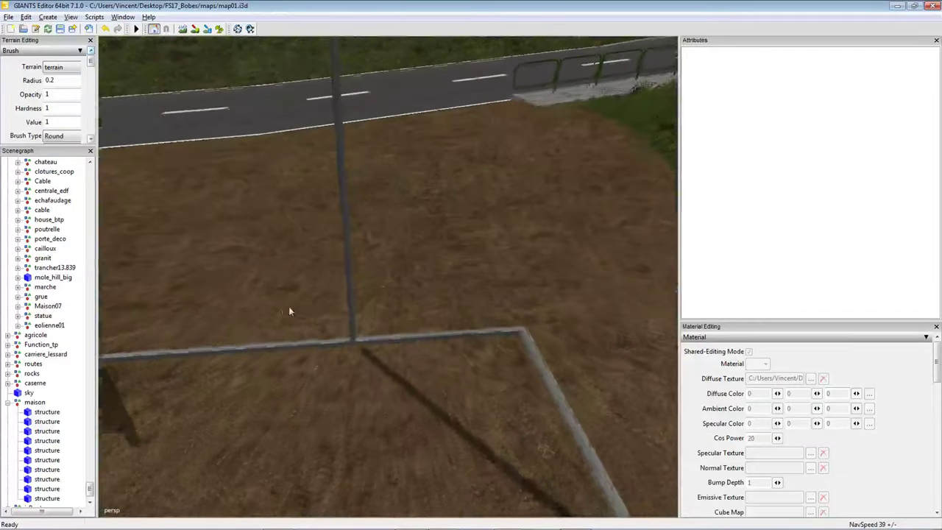
left_click(352, 336)
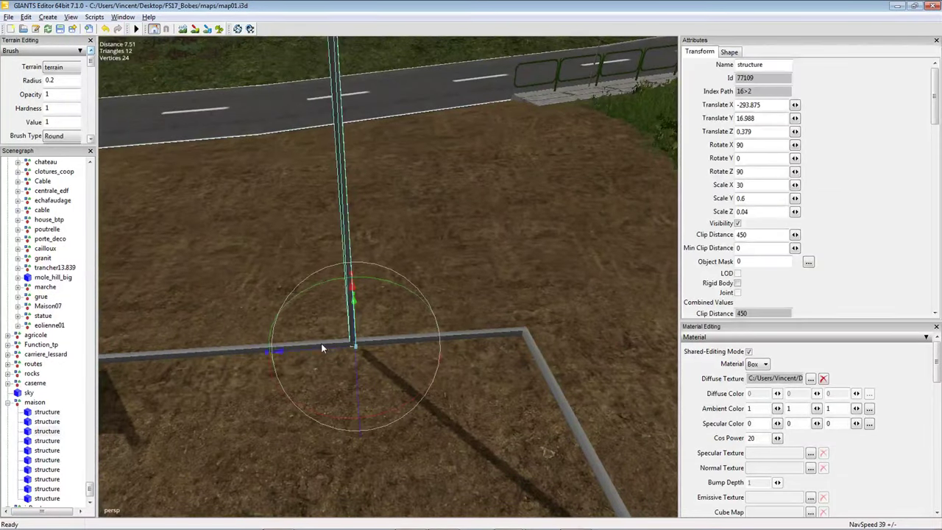
left_click_drag(316, 351, 463, 339)
right_click_drag(463, 340, 376, 369)
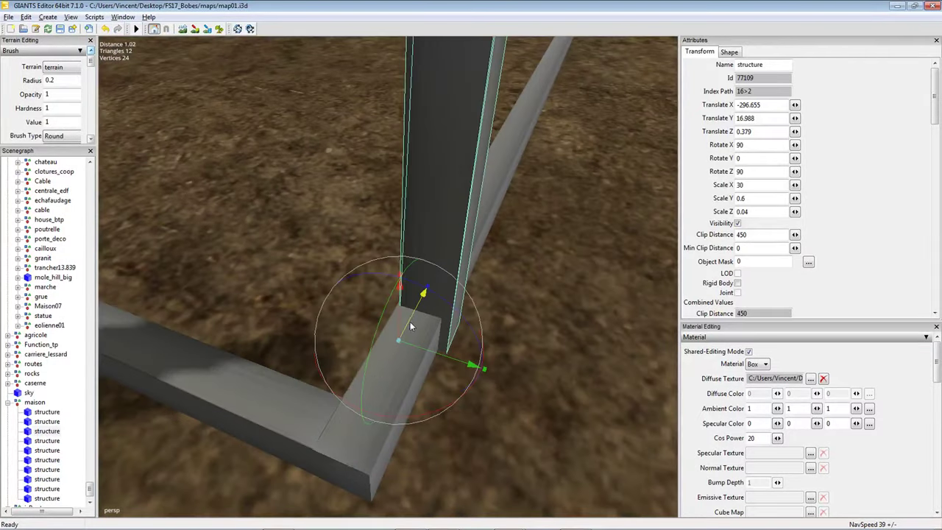
Align the post with the front-left corner of the ground beams, at Translate X -297.018 and Translate Z 0.358.
right_click_drag(411, 319, 288, 424)
left_click_drag(289, 424, 295, 420)
right_click_drag(294, 419, 295, 415)
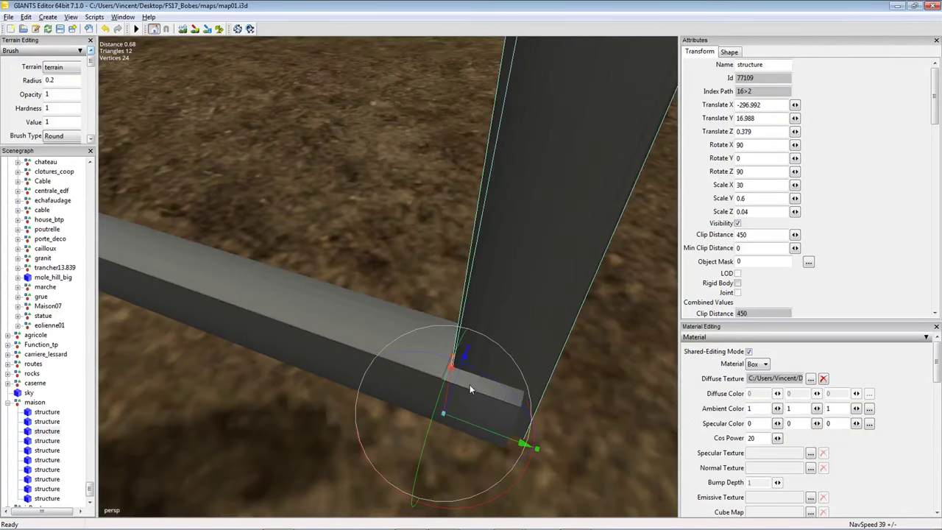
left_click_drag(453, 391, 438, 401)
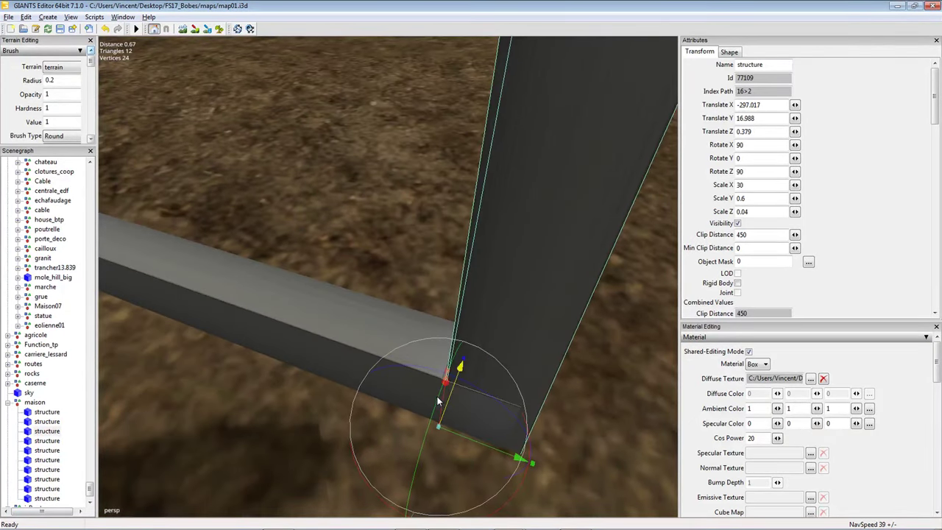
left_click_drag(478, 449, 442, 431)
right_click_drag(442, 431, 243, 444)
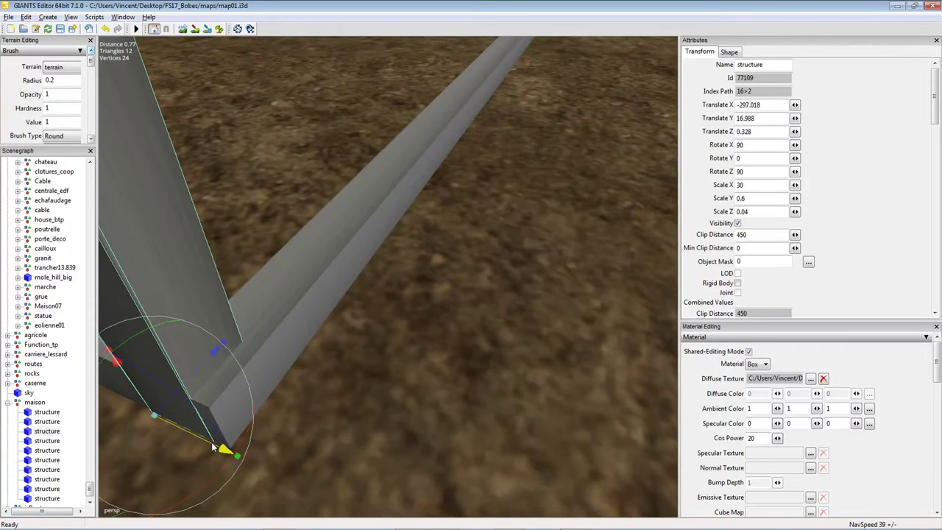
left_click_drag(213, 447, 228, 448)
right_click_drag(410, 416, 289, 407)
Duplicate the front-left corner post over to the right half of the front beam and delete the old front-right post.
scroll(254, 404, "down", 5)
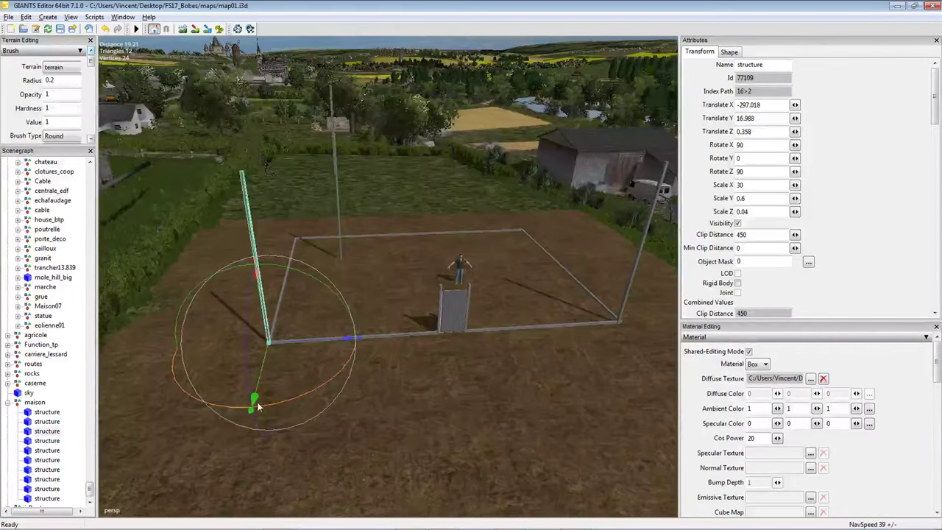
key("ctrl+d")
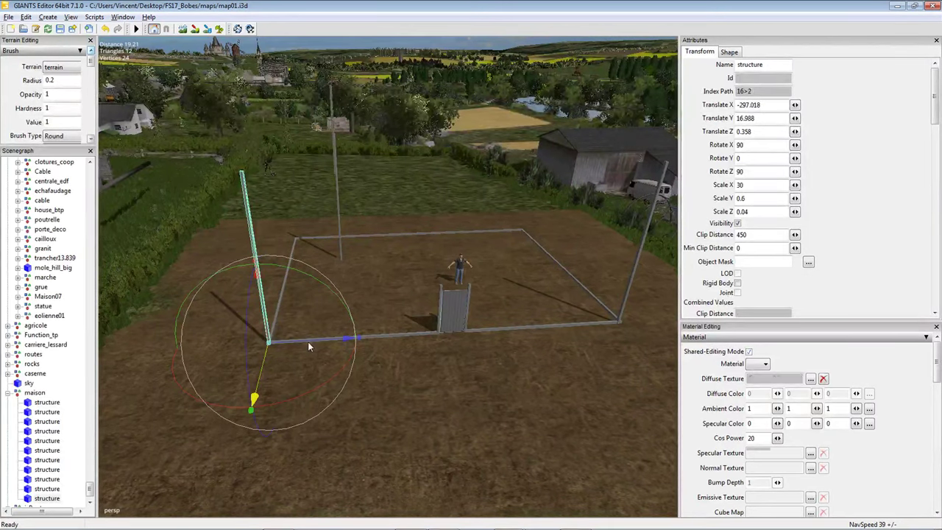
left_click_drag(310, 339, 370, 372)
right_click_drag(371, 372, 469, 316)
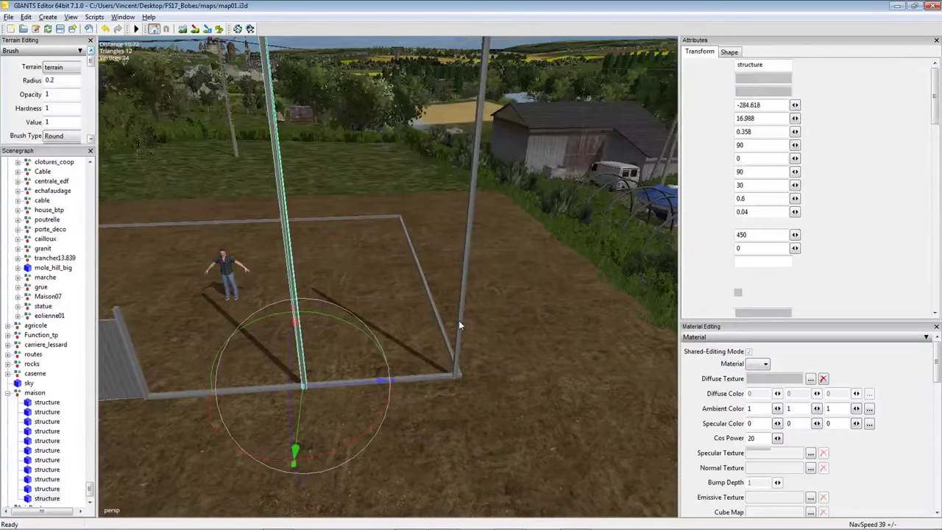
left_click(459, 324)
Move the duplicated post onto the front-right corner of the ground beams, at Translate X -280.774.
left_click(300, 351)
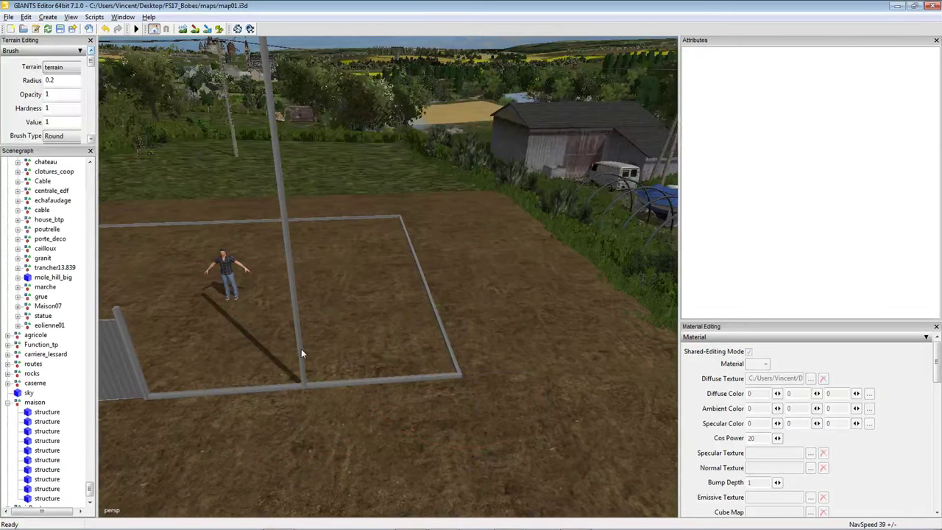
left_click(300, 364)
left_click_drag(329, 383, 458, 400)
right_click_drag(458, 400, 297, 394)
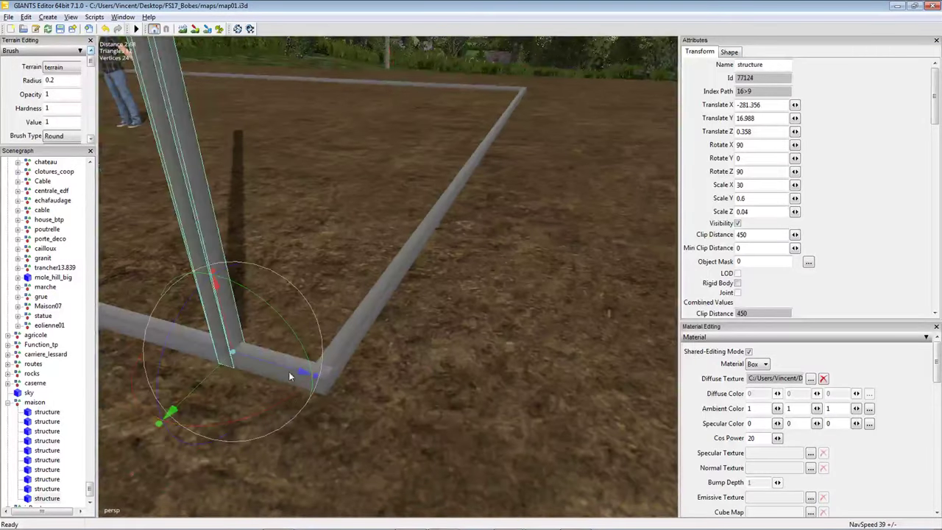
left_click_drag(289, 371, 385, 410)
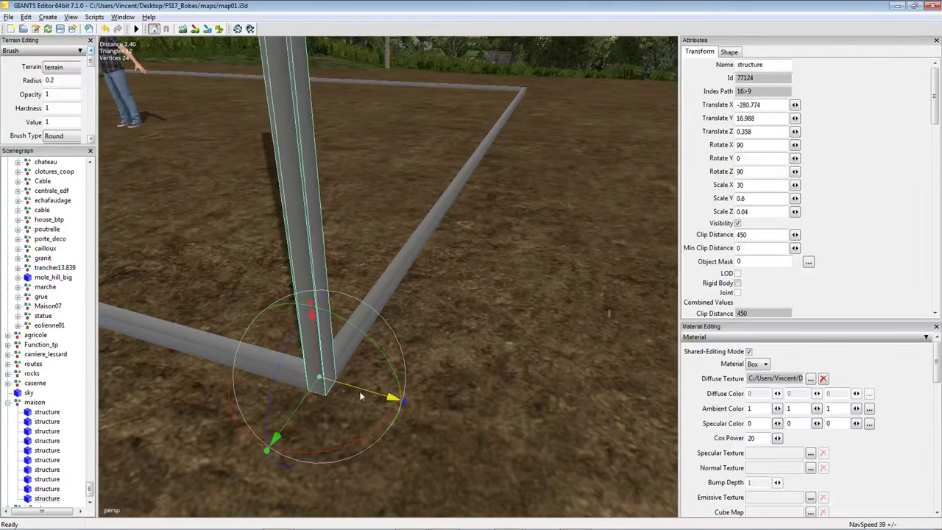
Duplicate the front-right corner post and place the copy on the rear corner of the same side, at Translate Z -11.708.
right_click_drag(329, 371, 267, 389)
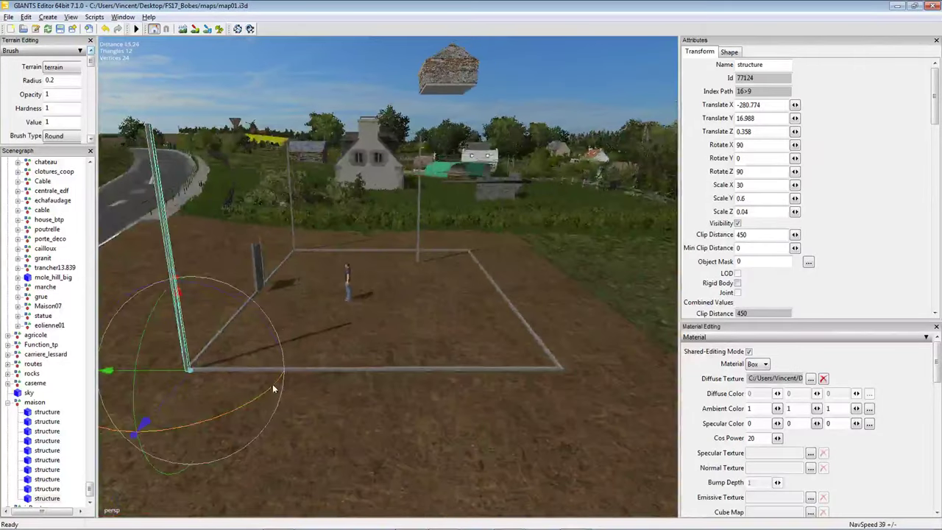
key("ctrl+d")
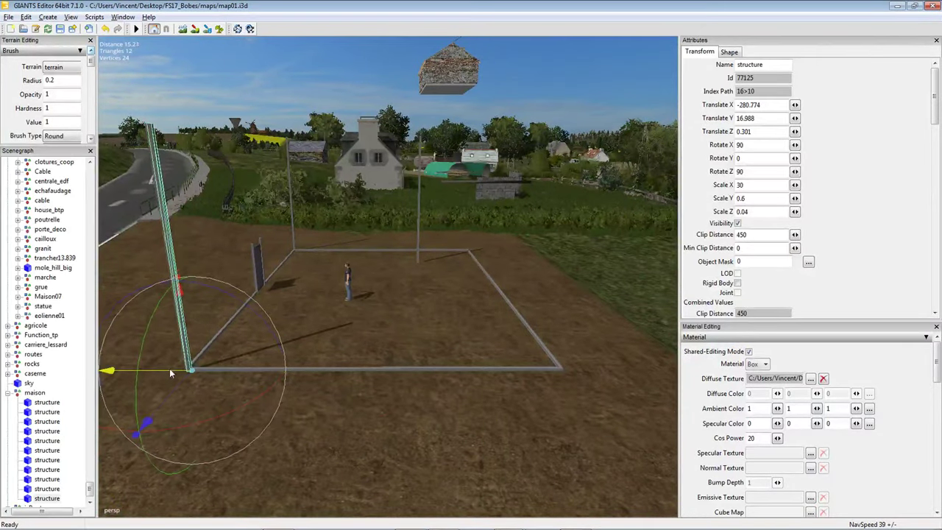
left_click_drag(169, 368, 467, 398)
right_click_drag(467, 398, 384, 382)
left_click_drag(212, 421, 333, 435)
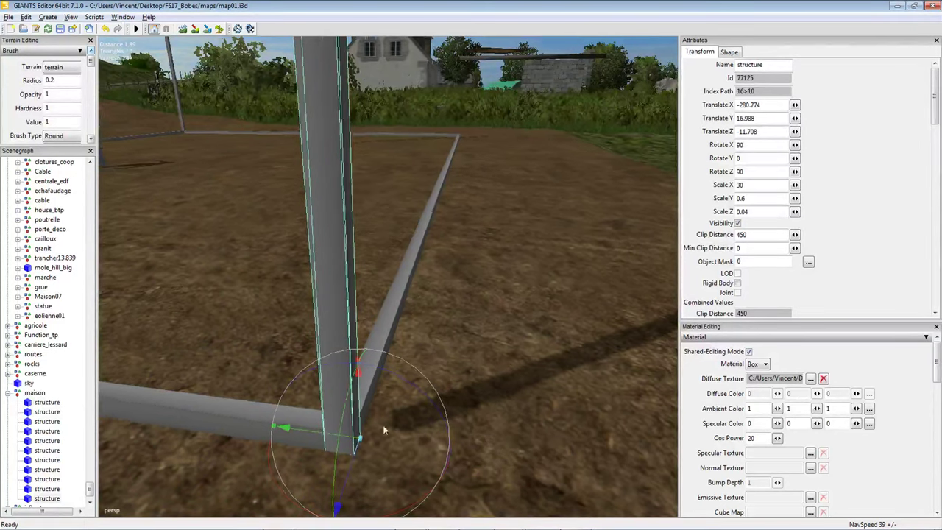
Duplicate the rear-right corner post and move the copy to the rear-left corner, to a Translate X of about -296.958.
right_click_drag(383, 424, 298, 450)
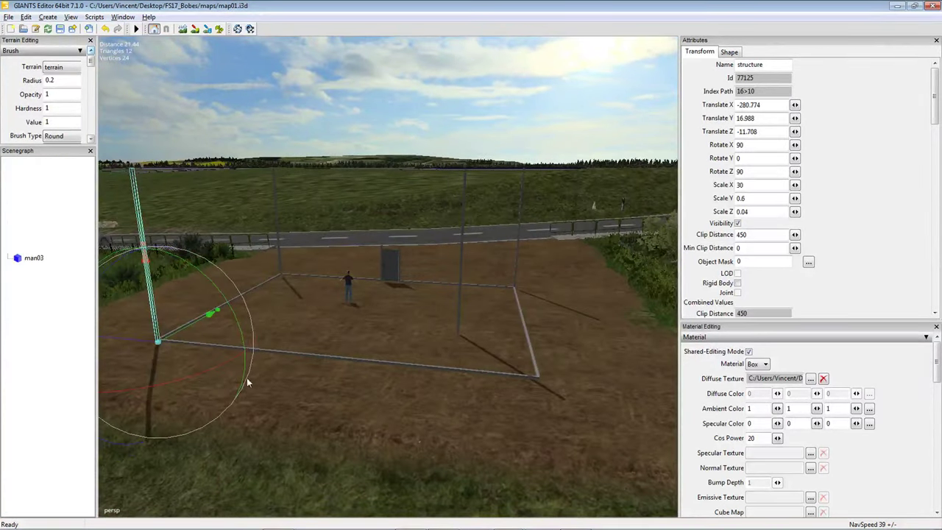
key("ctrl+d")
left_click_drag(143, 342, 433, 410)
right_click_drag(433, 409, 382, 380)
left_click_drag(251, 321, 405, 374)
right_click_drag(405, 374, 372, 369)
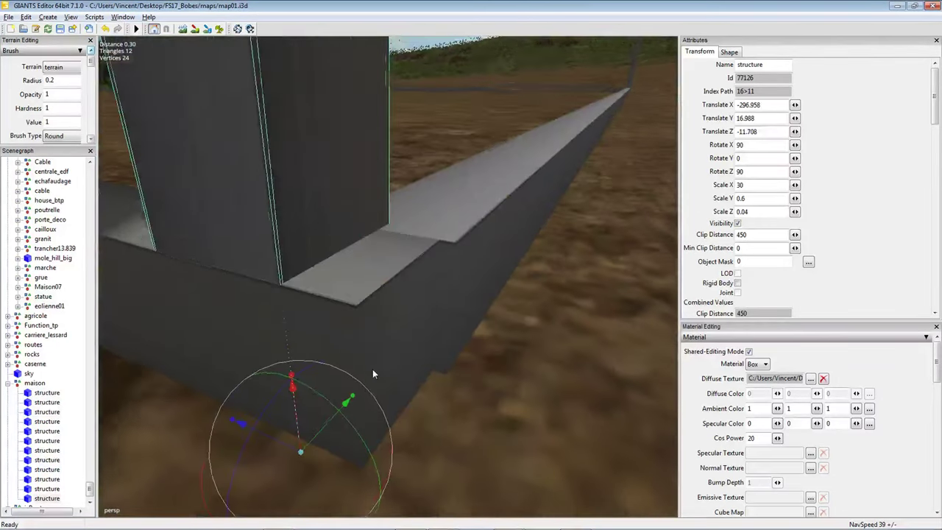
Shift the rear ground beam to Translate X -297.039 so its end is flush with the side beam.
left_click(406, 292)
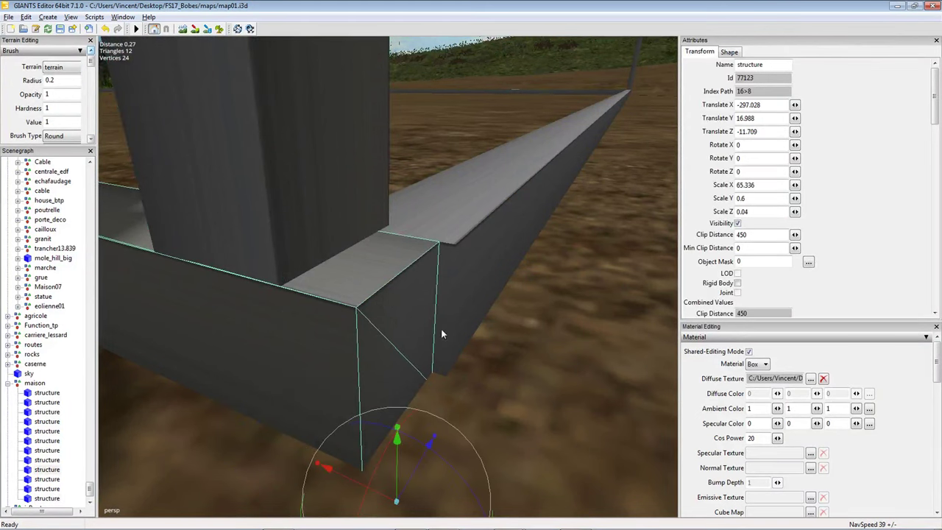
left_click_drag(334, 474, 355, 478)
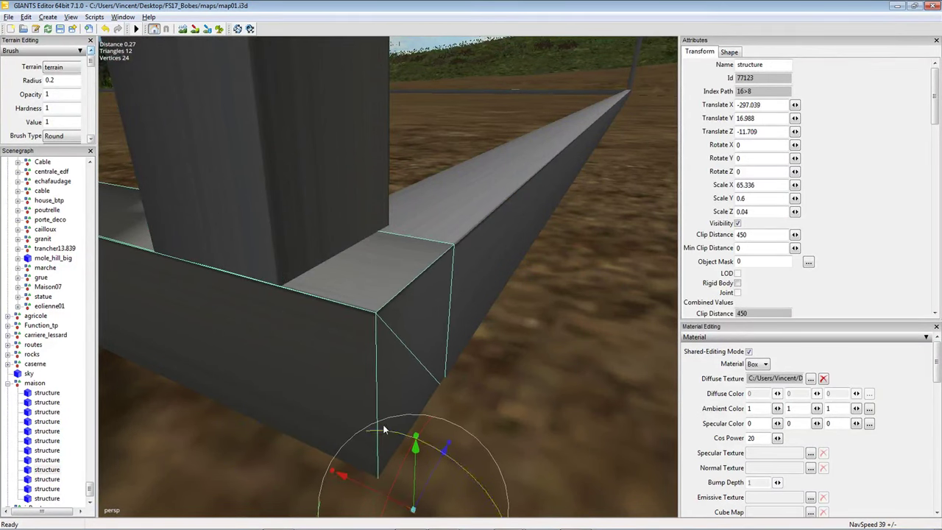
right_click_drag(356, 479, 316, 378)
Nudge the rear-left post outward onto the corner joint, to a Translate X of about -297.015.
left_click(319, 361)
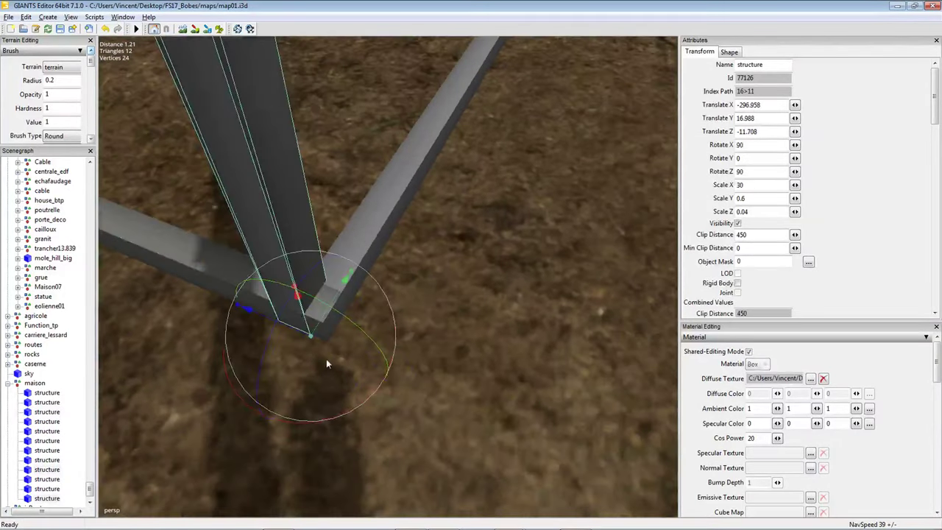
left_click_drag(291, 329, 313, 341)
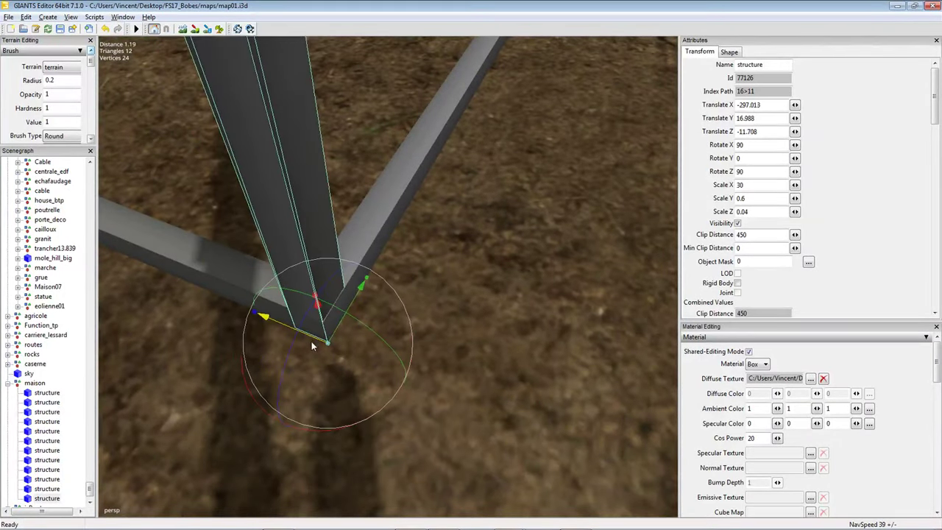
scroll(311, 341, "down", 5)
Delete the leftover tall post standing inside the frame near the rear-left corner.
right_click_drag(365, 370, 117, 397)
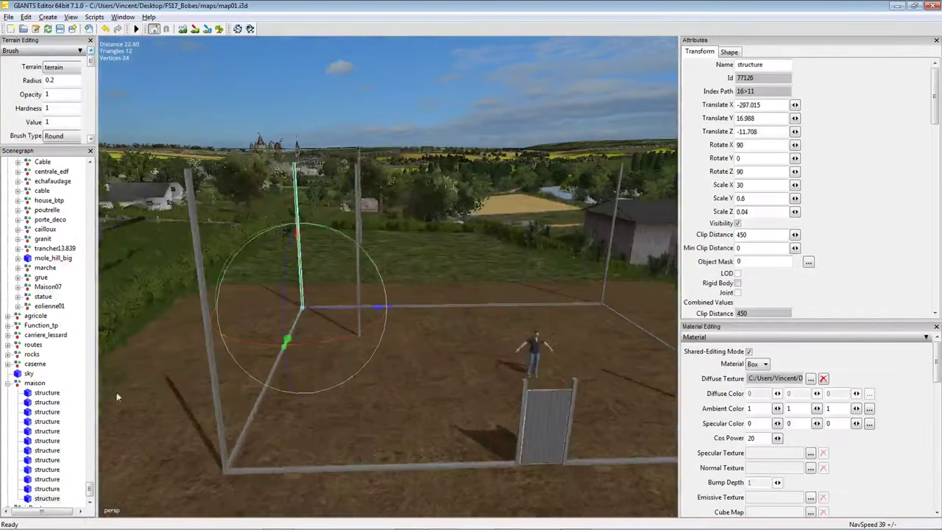
left_click(358, 233)
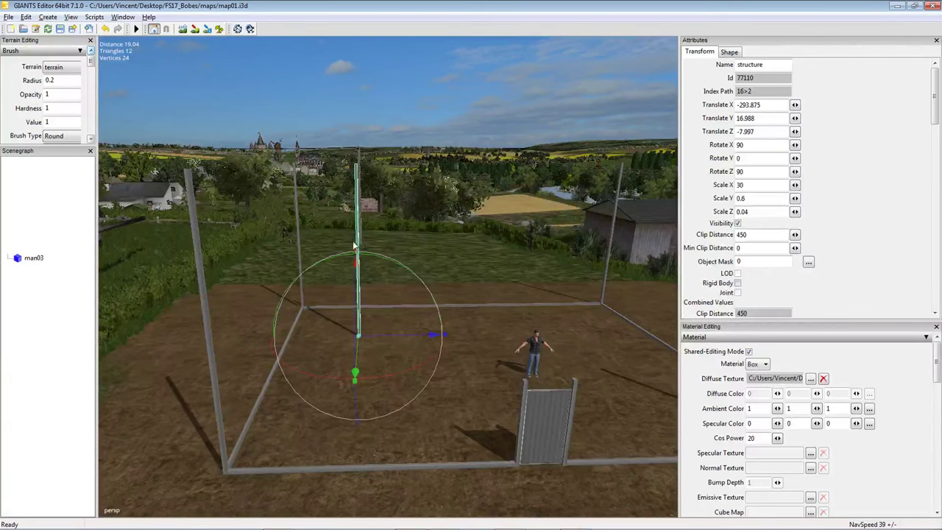
left_click(399, 250)
Duplicate the front ground beam left of the door and raise the copy to just above the door, about Translate Y 19.503.
right_click_drag(422, 341, 427, 322)
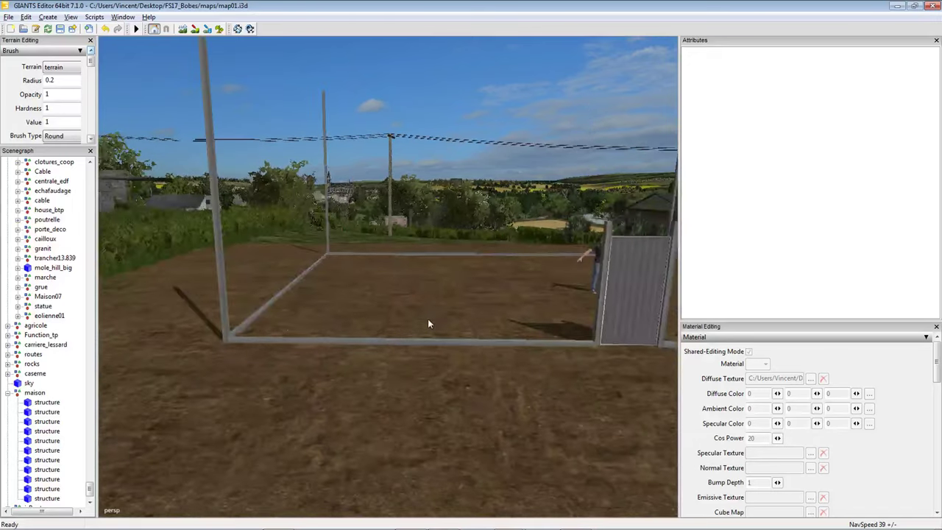
left_click(320, 342)
right_click_drag(322, 343, 345, 336)
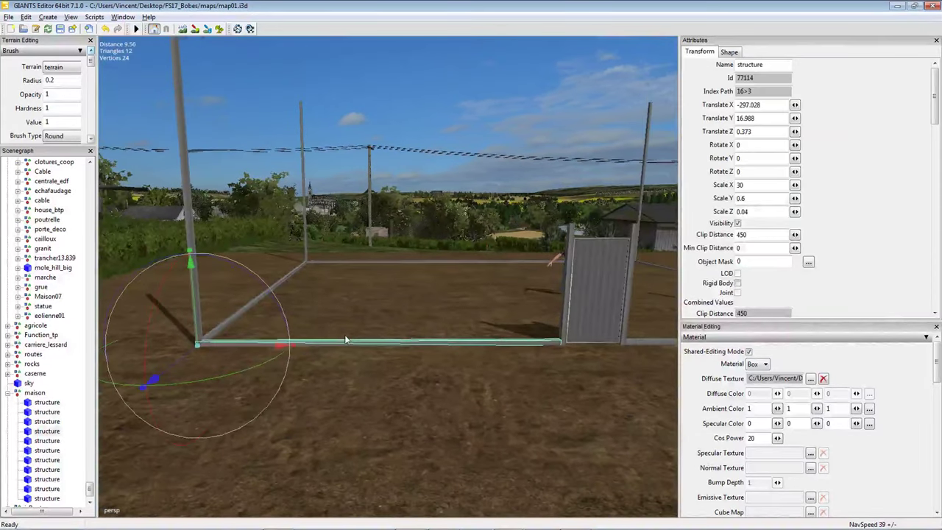
key("ctrl+d")
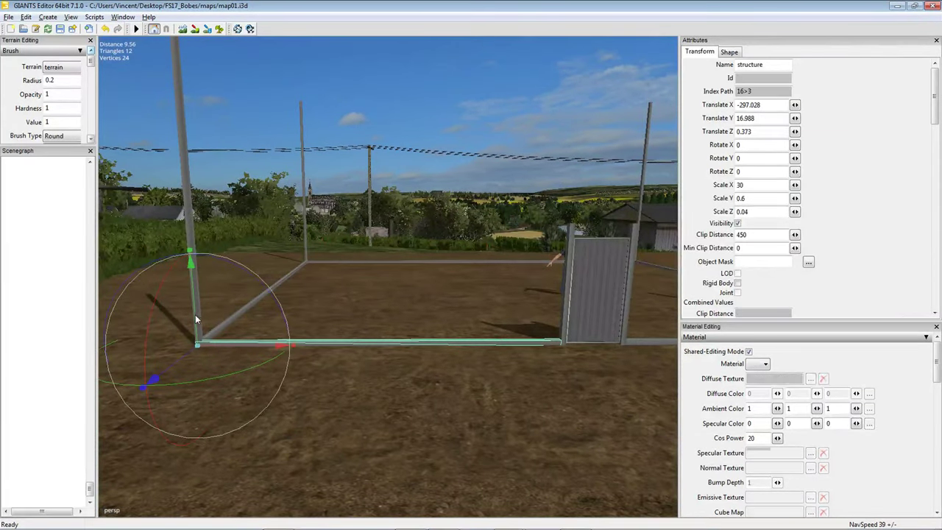
left_click_drag(196, 314, 231, 200)
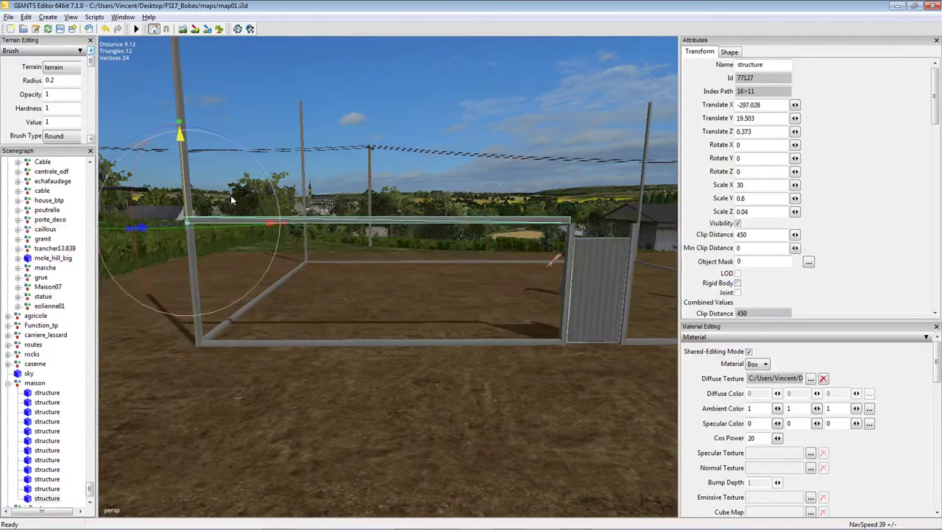
Adjust the raised front beam to Translate Y 19.492, stretch it across to the right post with Scale X 65.108, and deselect it.
scroll(231, 200, "down", 5)
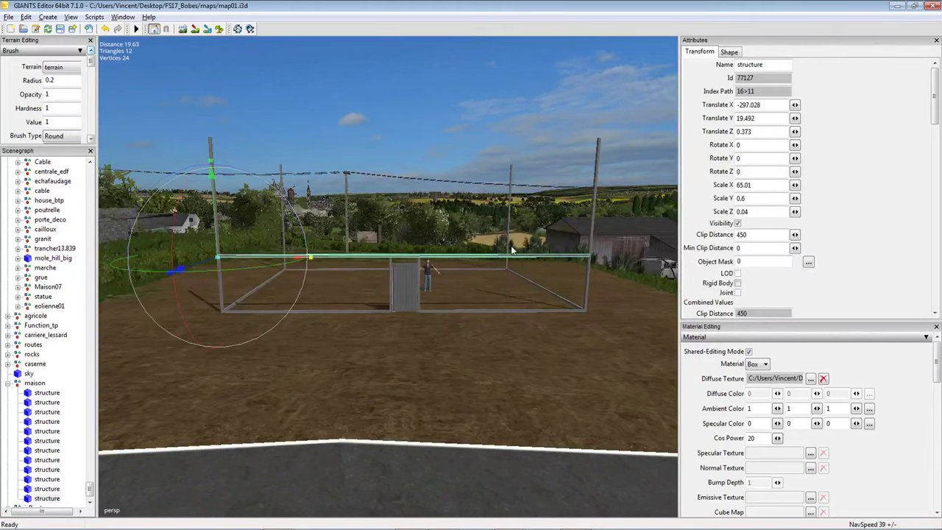
right_click_drag(515, 251, 496, 261)
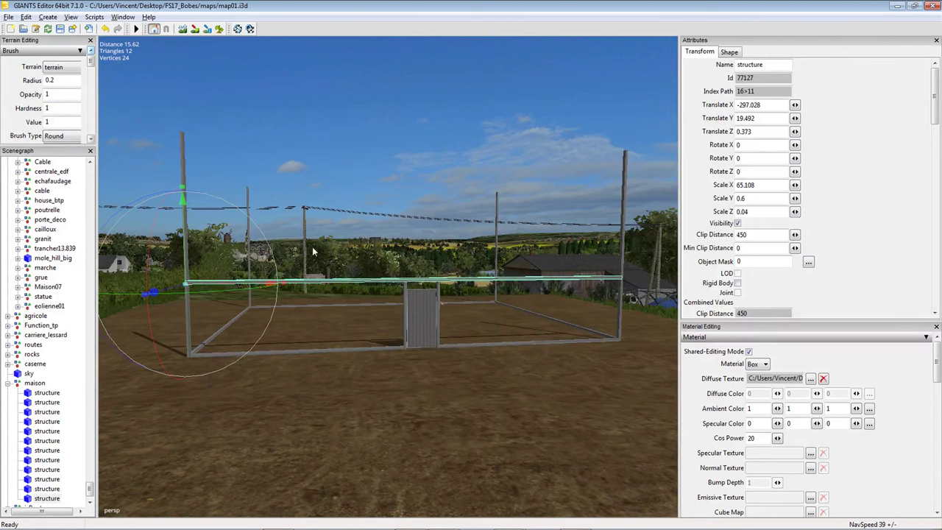
right_click_drag(312, 248, 374, 260)
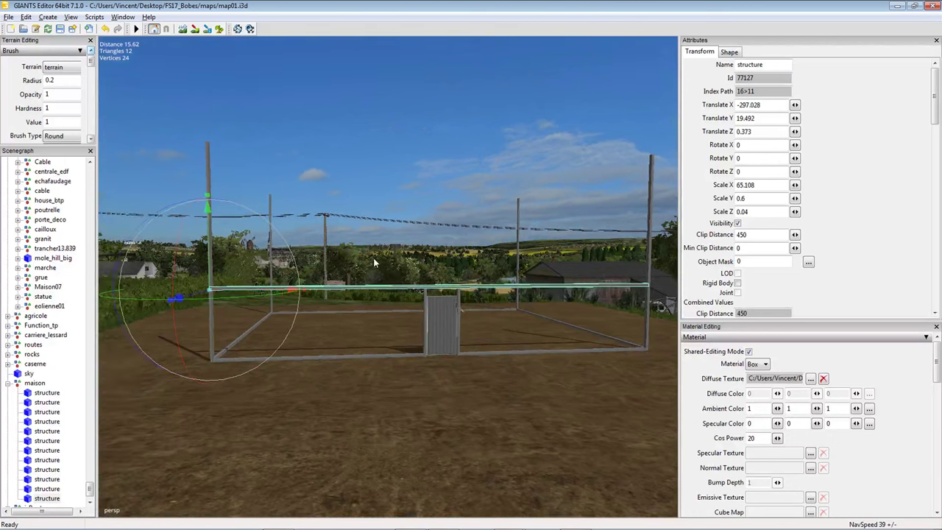
left_click(351, 308)
Duplicate the raised front beam and align the copy with the rear corner posts, at Translate Z -11.702.
scroll(338, 321, "down", 10)
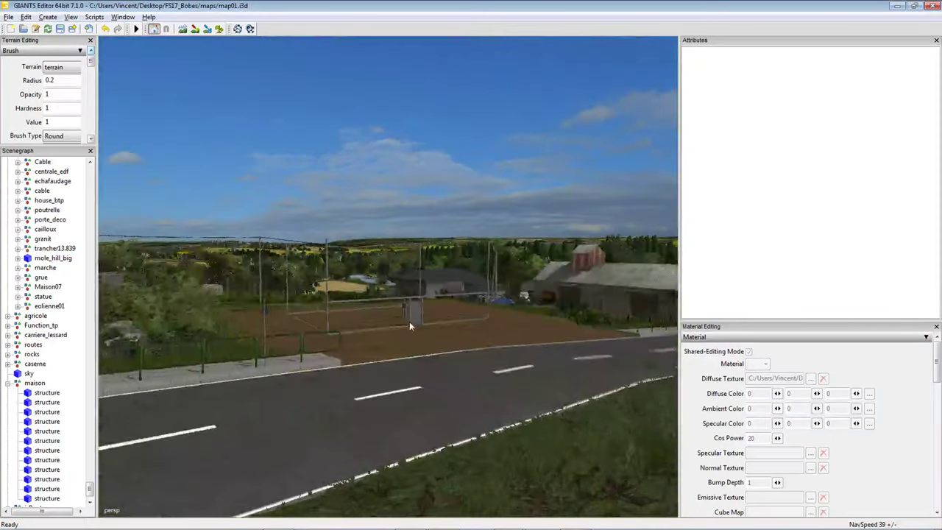
scroll(409, 321, "up", 10)
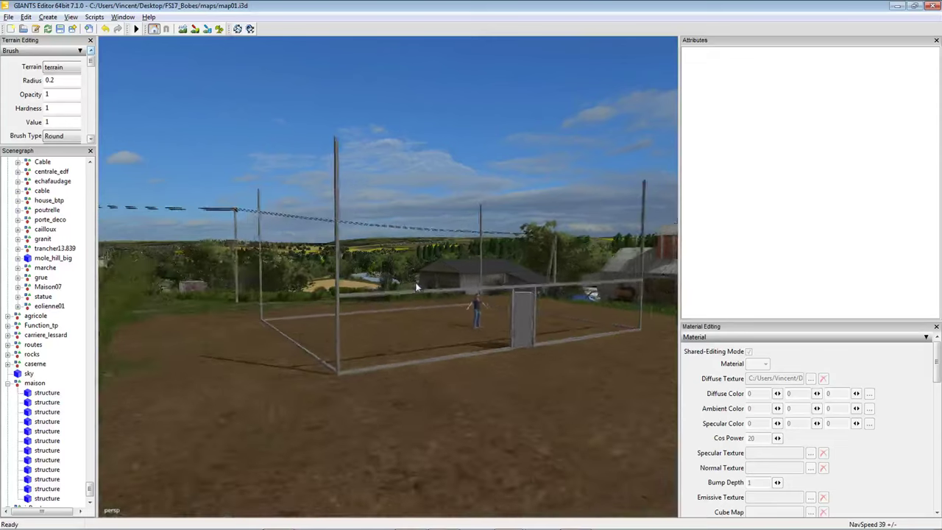
right_click_drag(416, 287, 437, 330)
scroll(402, 317, "up", 5)
left_click(402, 321)
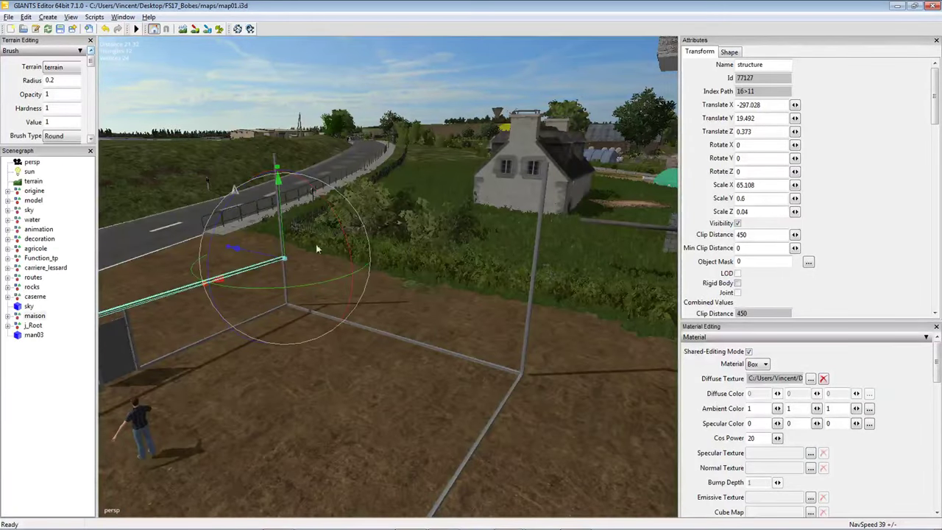
key("ctrl+d")
left_click_drag(239, 250, 524, 310)
right_click_drag(524, 309, 387, 338)
left_click_drag(327, 375, 389, 390)
mouse_move(389, 390)
right_mouse_down()
mouse_move(405, 386)
mouse_move(392, 384)
right_mouse_up()
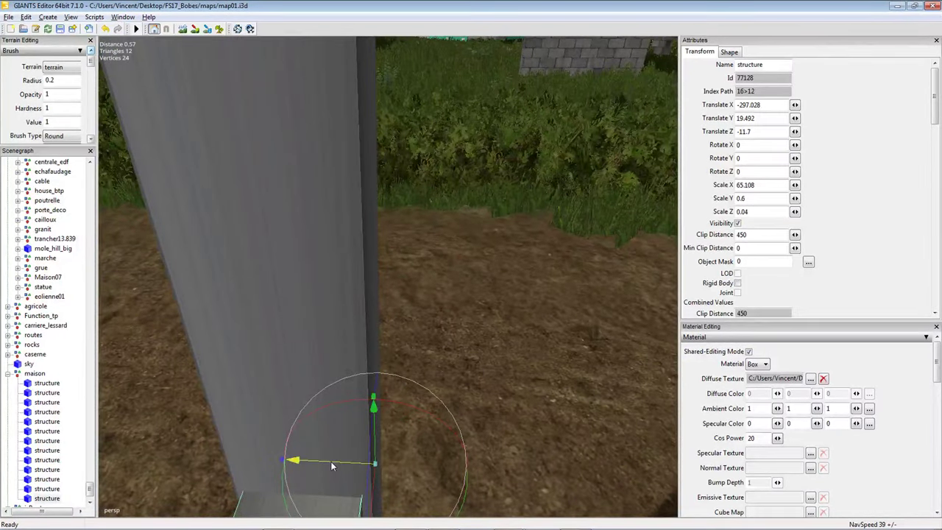
right_click_drag(333, 462, 320, 418)
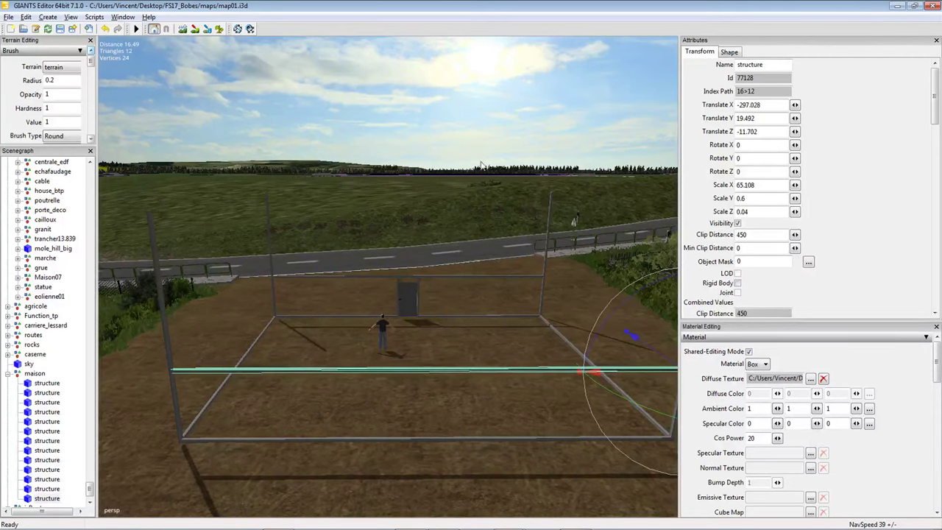
Duplicate the raised rear beam and turn the copy toward the front with Rotate Y -90.
right_click_drag(397, 343, 329, 348)
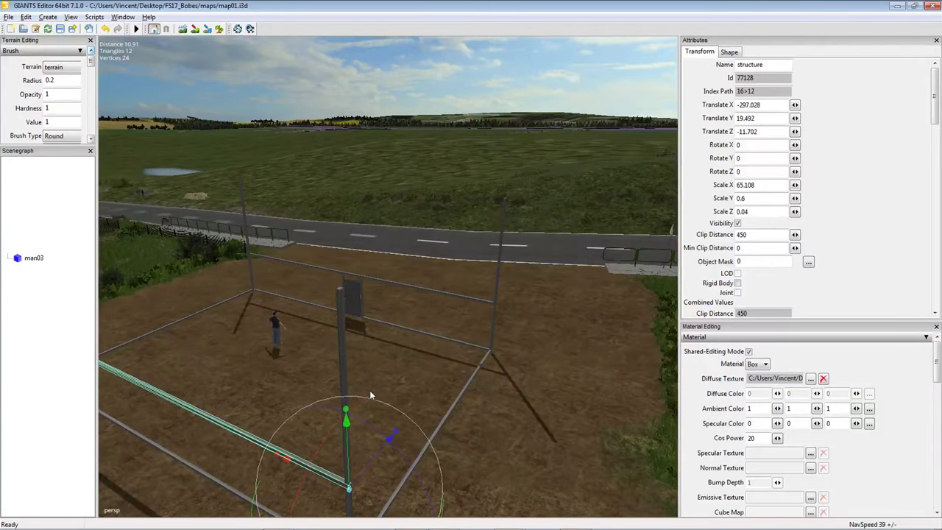
key("ctrl+d")
right_click_drag(366, 399, 383, 443)
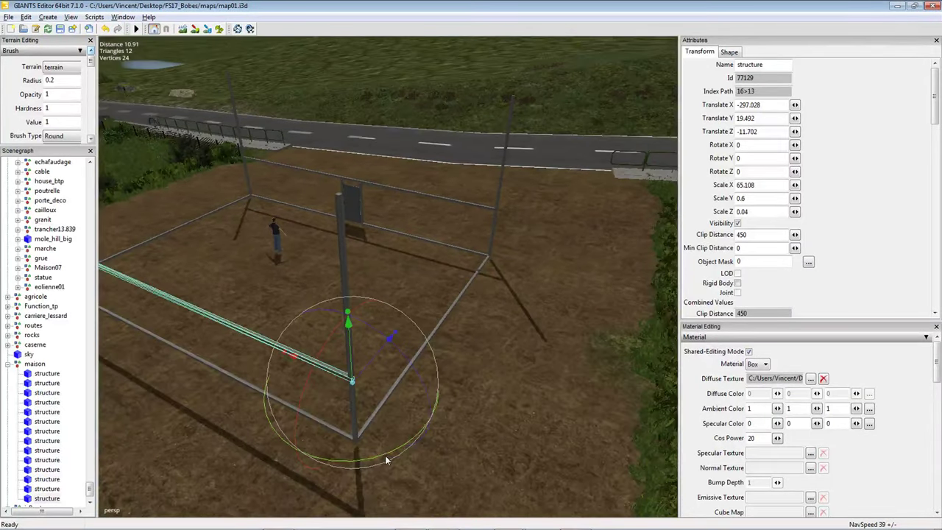
left_click_drag(385, 455, 250, 415)
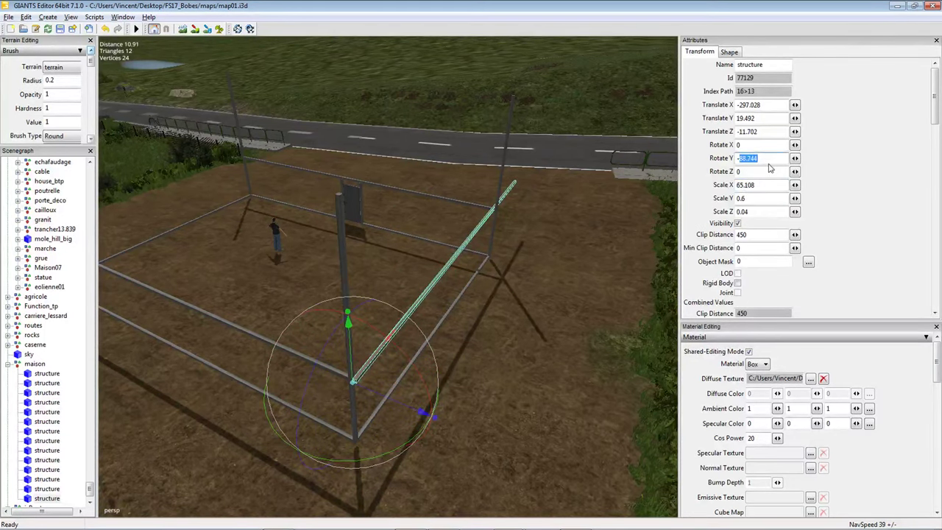
type("-90")
Align the turned beam's end with the rear-left corner post, at Translate X -296.91.
right_click_drag(528, 285, 356, 266)
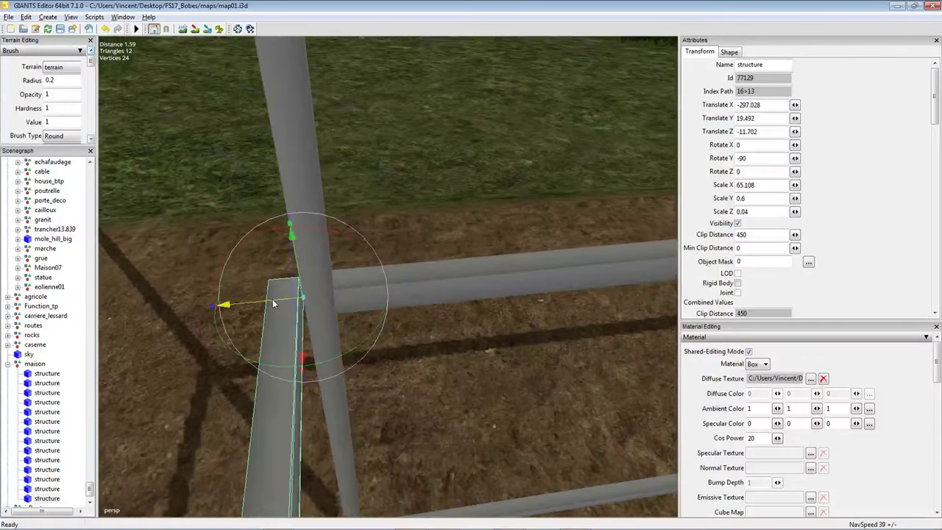
left_click_drag(225, 303, 301, 307)
right_click_drag(303, 307, 497, 286)
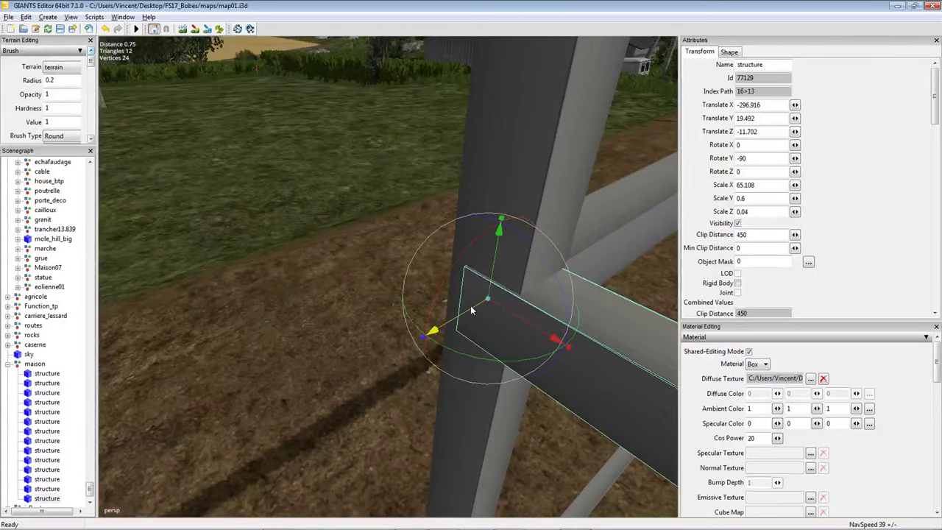
left_click_drag(472, 310, 475, 310)
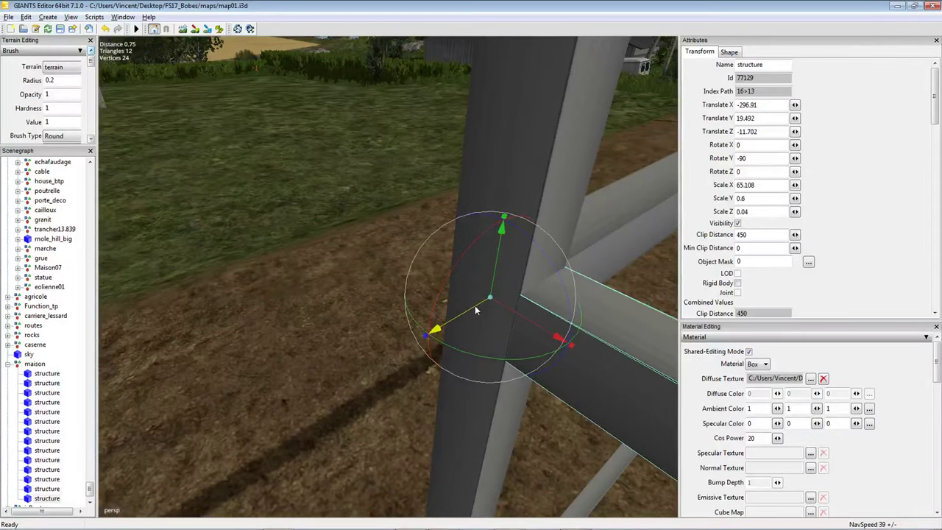
Shorten the raised left side beam to reach the front-left corner post, with Scale X 48.6.
right_click_drag(475, 305, 298, 233)
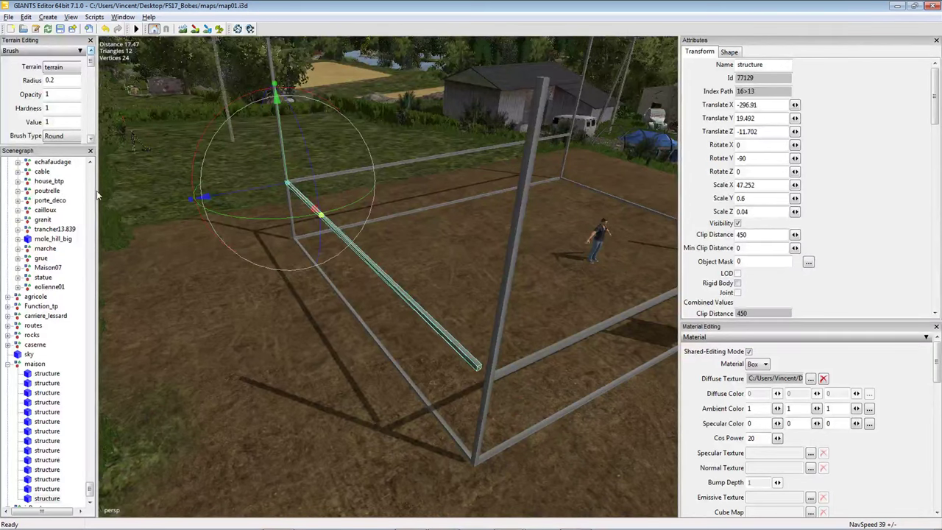
right_click_drag(107, 194, 366, 294)
key("w")
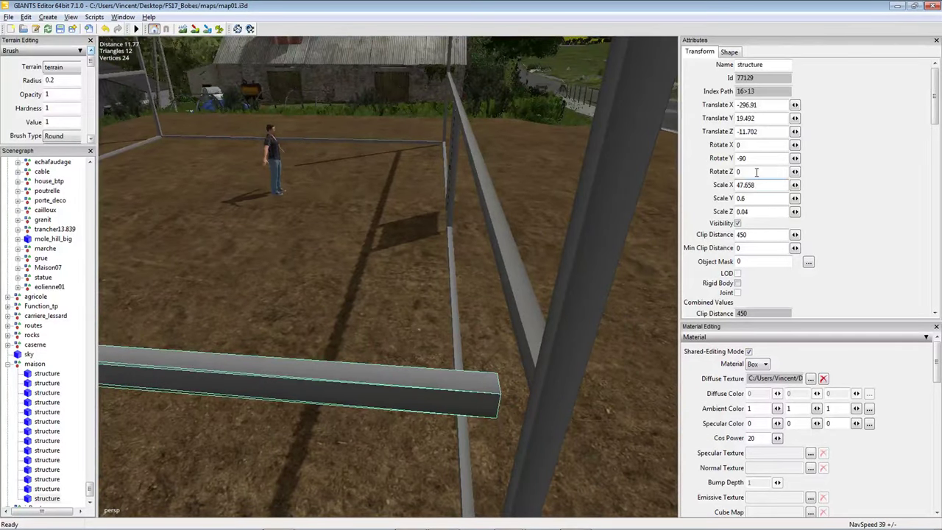
key("BackSpace")
type("8")
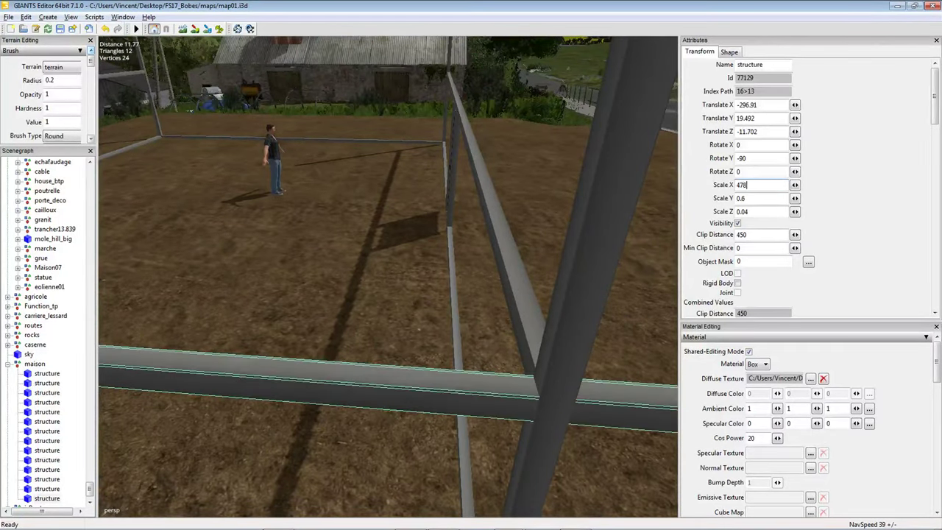
key("BackSpace")
key("BackSpace")
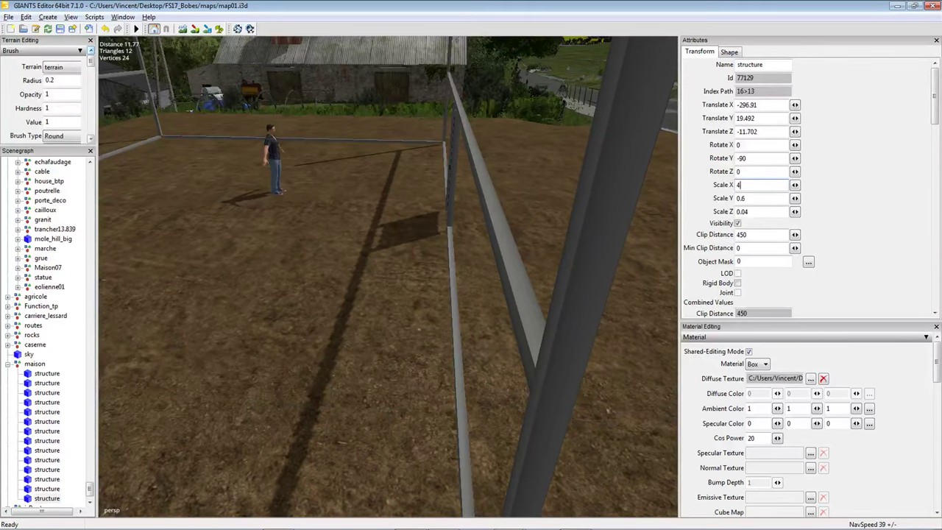
type("8")
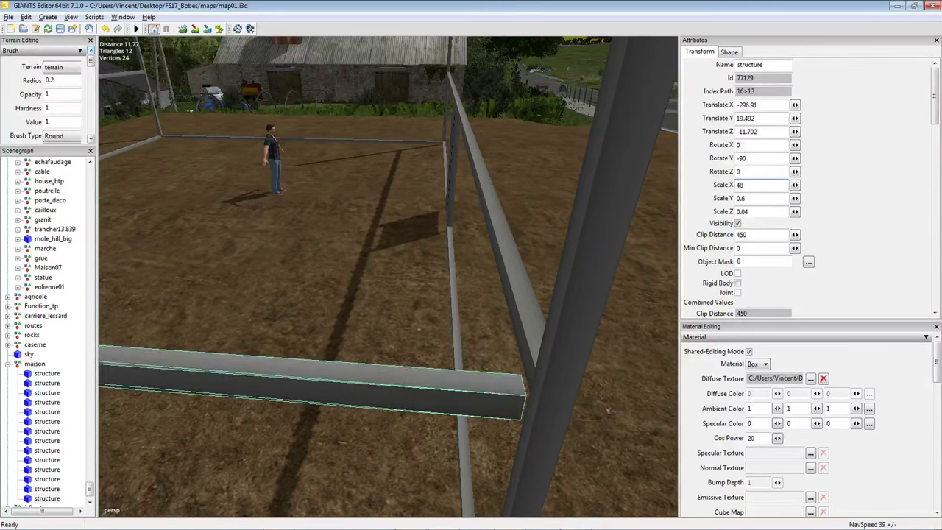
type(".5")
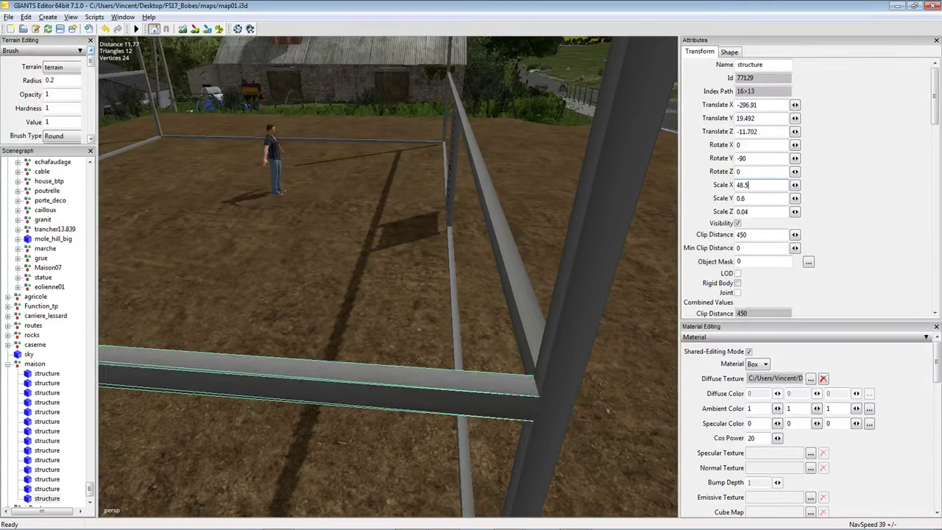
right_click_drag(514, 241, 443, 246)
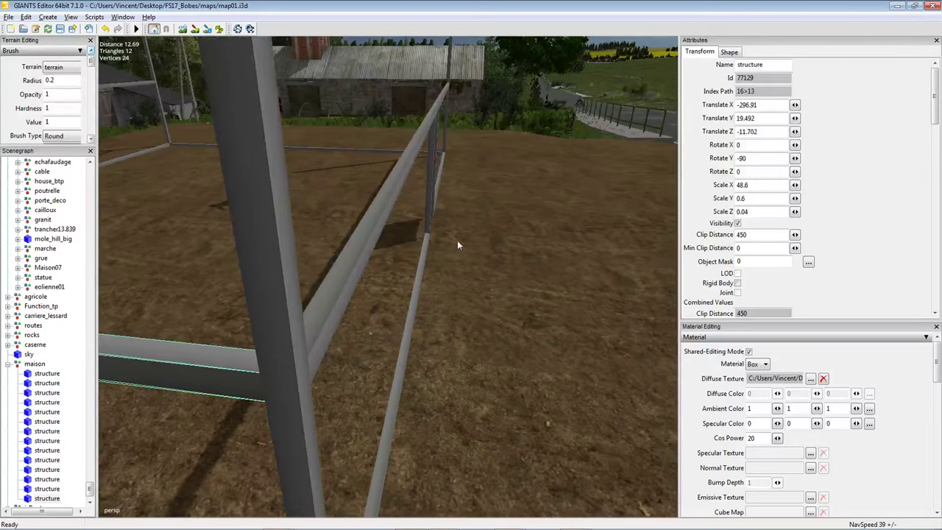
Fine-tune the left side beam's length to Scale X 48.65.
left_click(768, 187)
key("BackSpace")
type("7")
key("BackSpace")
type("65")
right_click_drag(391, 252, 258, 313)
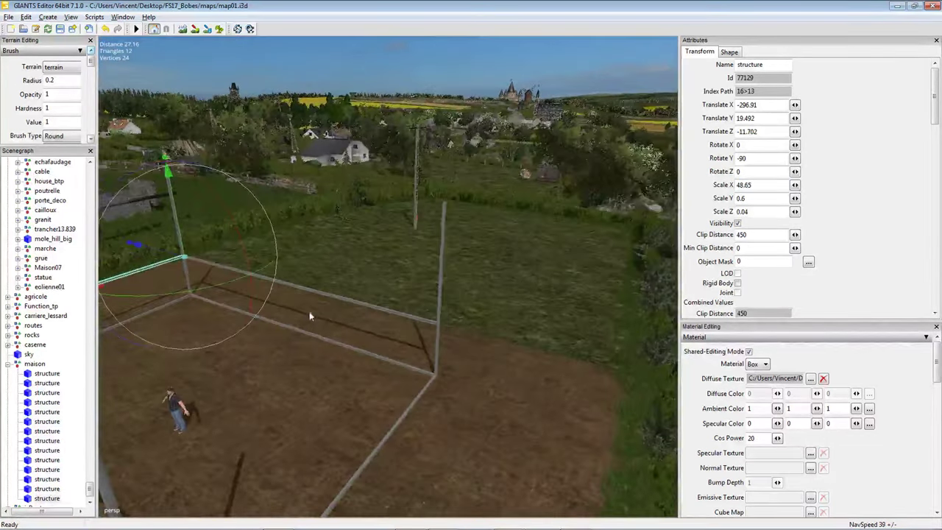
Duplicate the raised left side beam and align the copy with the right corner posts, at Translate X -280.673.
key("ctrl+d")
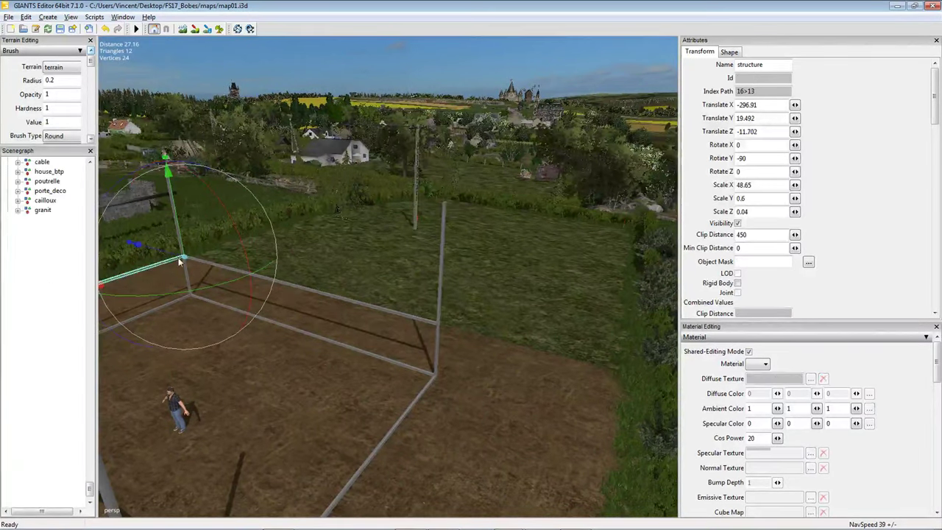
left_click_drag(156, 249, 450, 358)
right_click_drag(450, 359, 395, 298)
left_click_drag(395, 298, 399, 302)
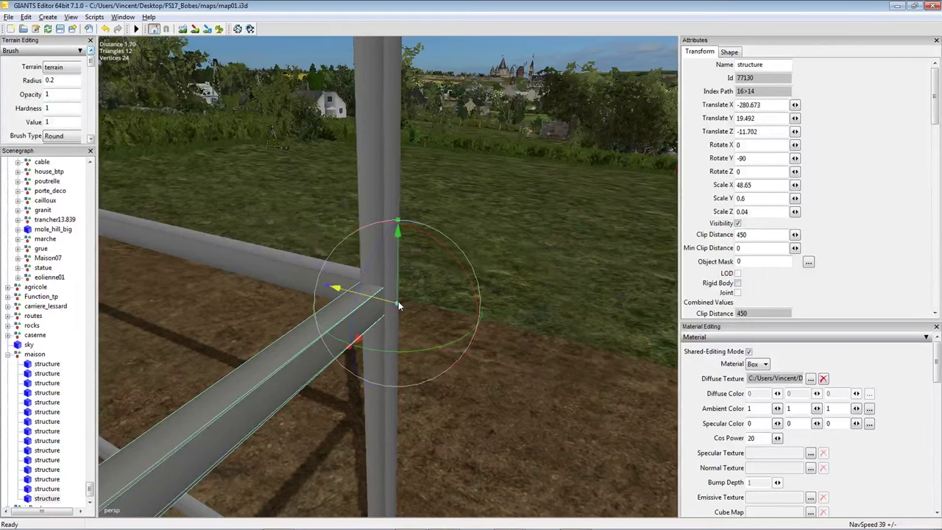
Duplicate the post right of the door and stand the copy on the raised front beam, at Translate Y 19.606.
scroll(398, 301, "down", 10)
right_click_drag(349, 303, 387, 288)
left_click(345, 310)
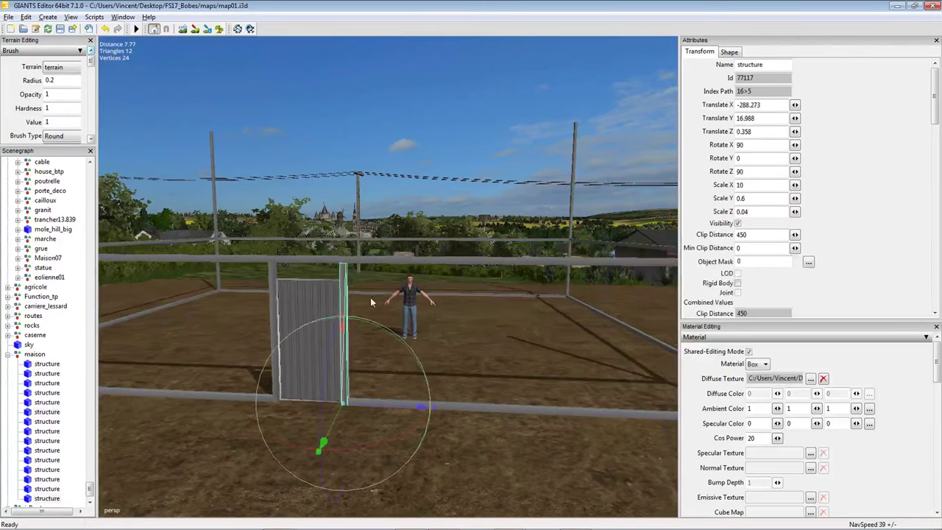
key("ctrl+d")
left_click_drag(345, 369, 357, 235)
scroll(361, 226, "up", 6)
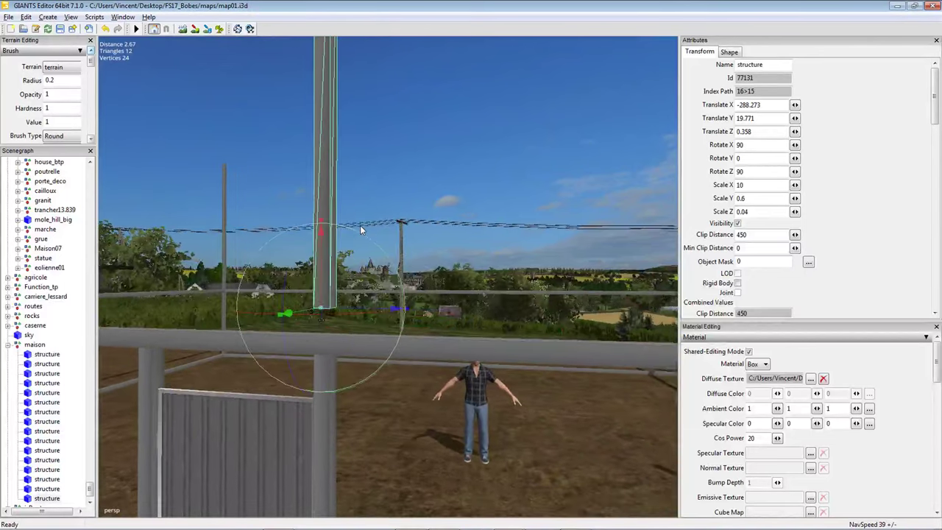
scroll(361, 230, "up", 1)
left_click_drag(283, 277, 277, 318)
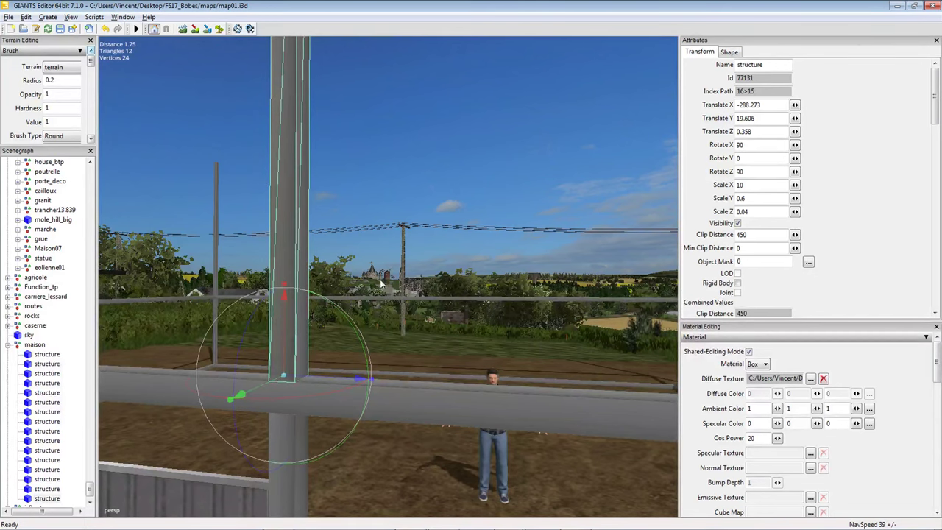
Duplicate the post left of the door and give the copy the upper right post's Translate Y of 19.606.
right_click(765, 122)
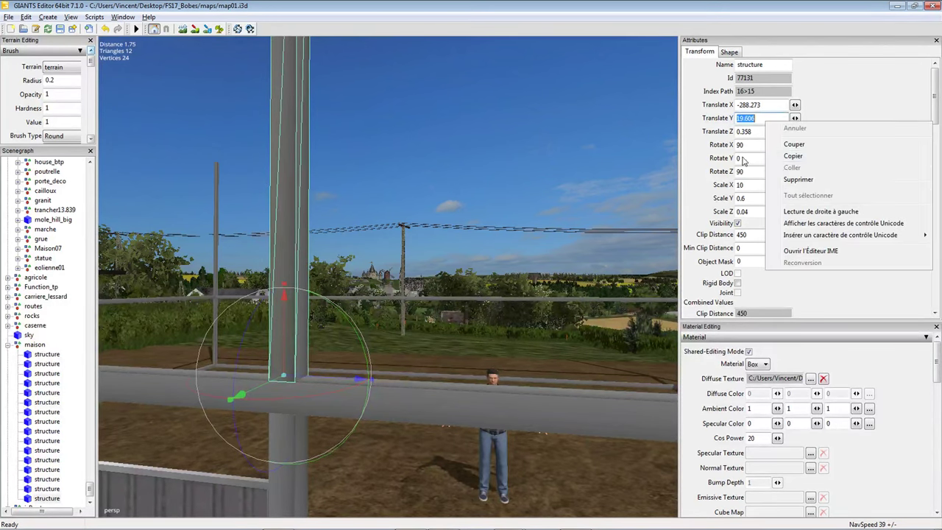
left_click(793, 160)
right_click_drag(663, 221, 468, 362)
left_click(443, 343)
scroll(438, 338, "down", 5)
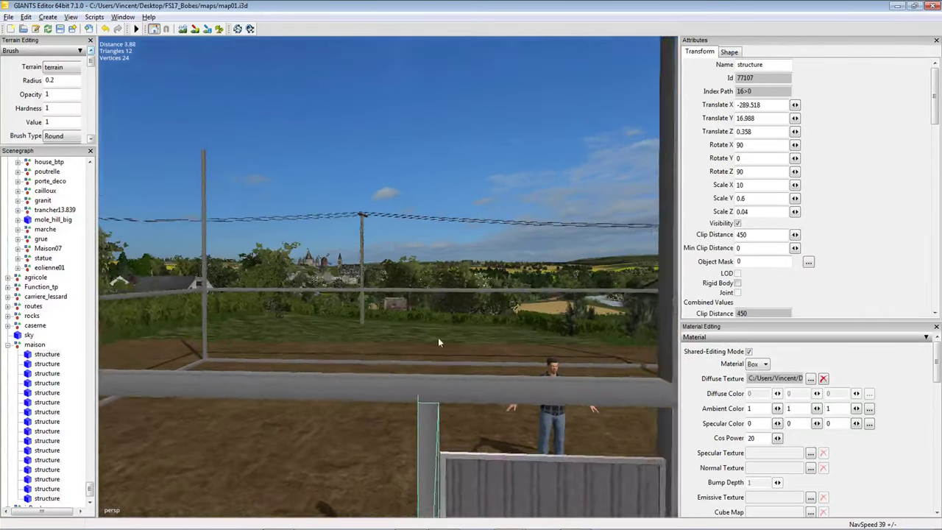
right_click(762, 120)
left_click(804, 174)
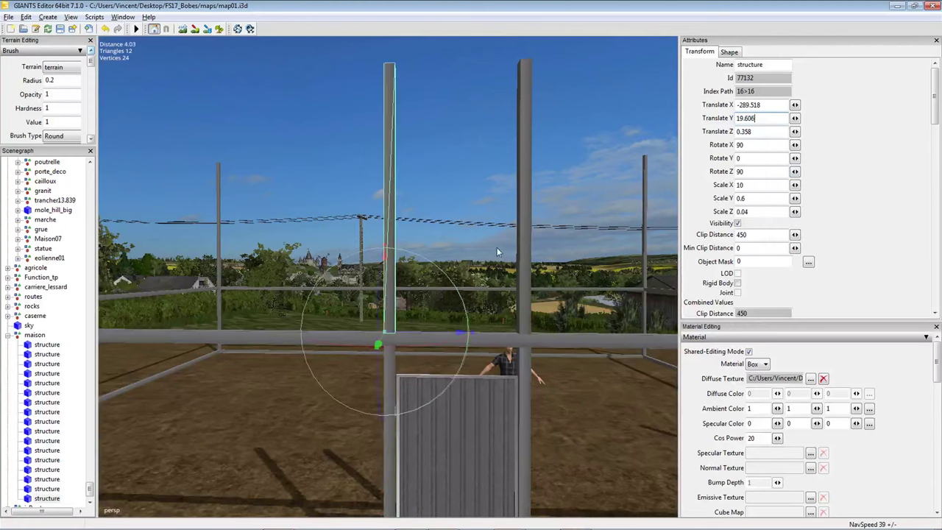
Duplicate the raised front beam and lift the copy to the top of the posts, at Translate Y 22.087.
scroll(497, 248, "down", 6)
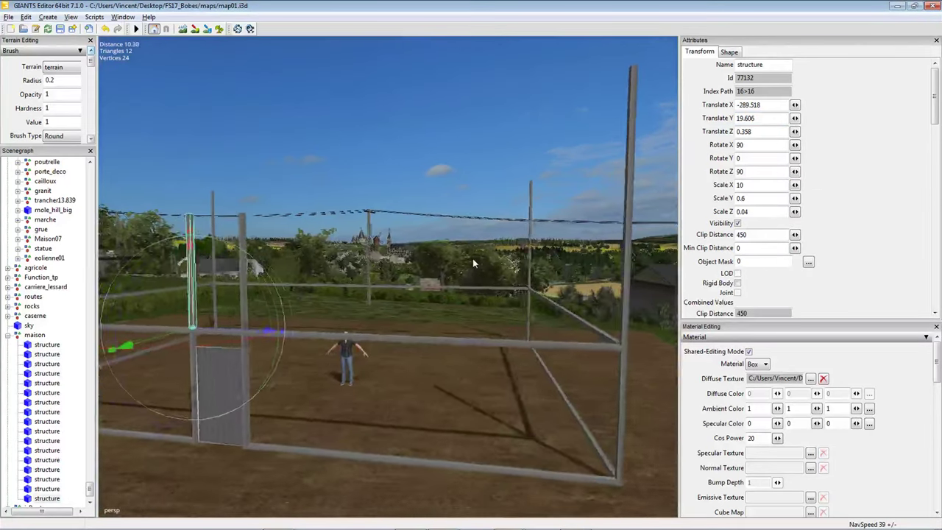
scroll(472, 258, "up", 5)
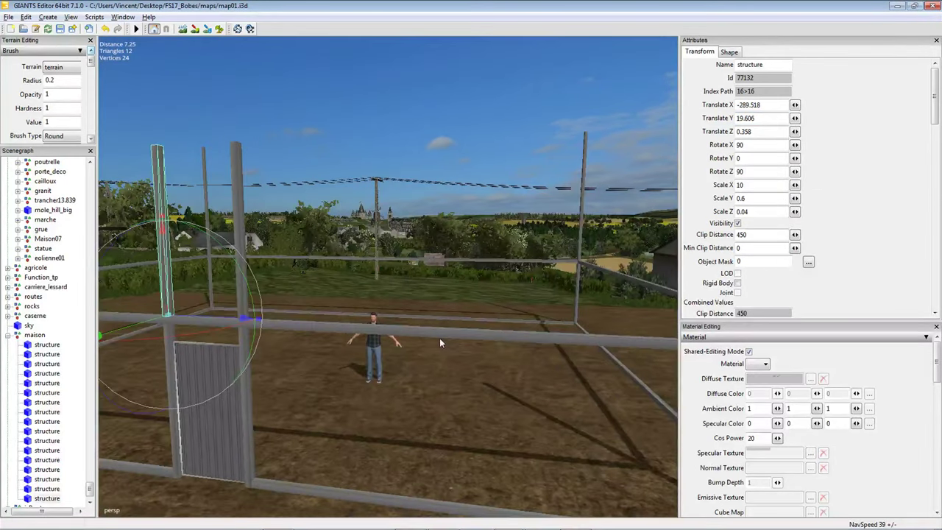
left_click(445, 332)
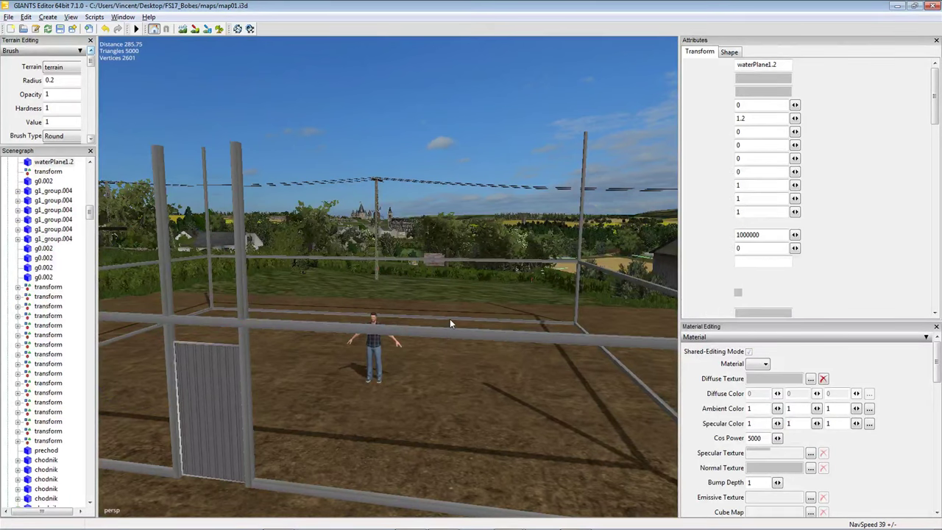
left_click(449, 321)
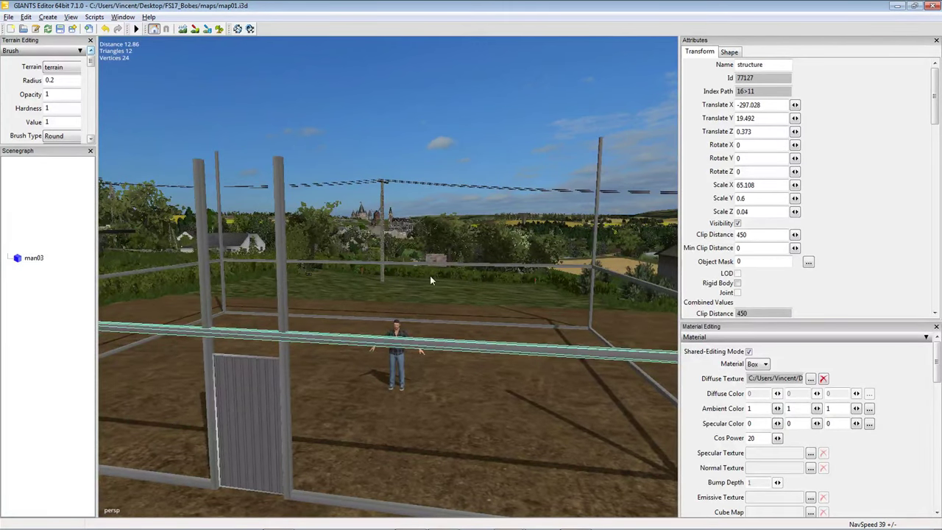
left_click(405, 278)
key("f")
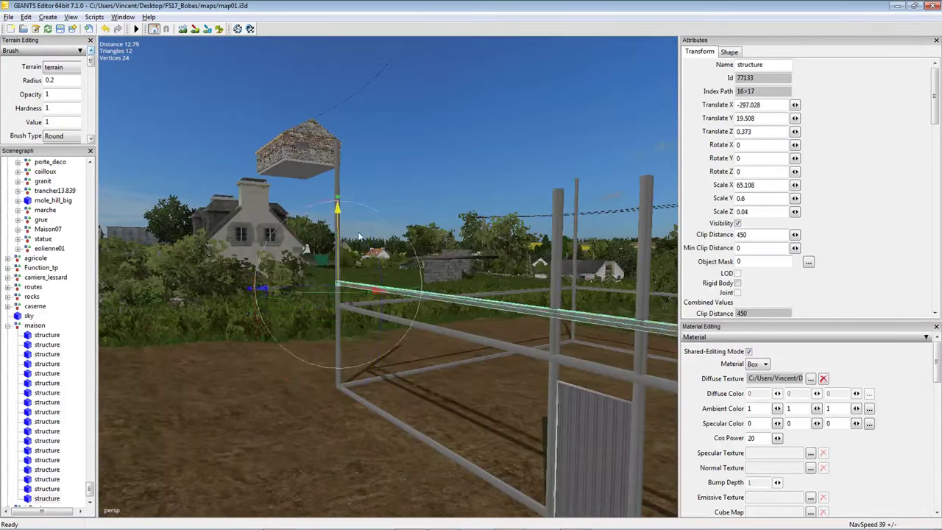
left_click_drag(359, 235, 377, 188)
right_click_drag(376, 188, 424, 245)
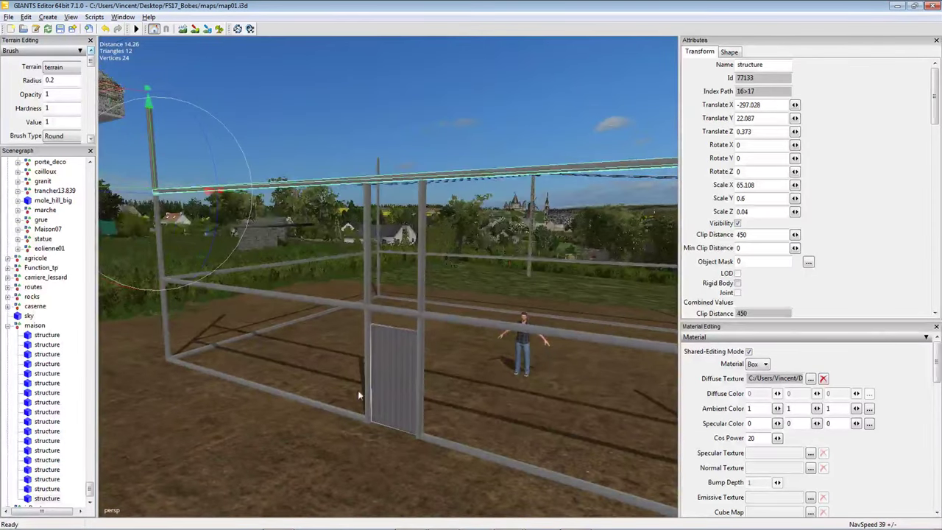
Move the j_Root character to the front beam beside the door and raise it to Translate Y 20.161, Translate Z 0.416.
left_click_drag(92, 492, 89, 496)
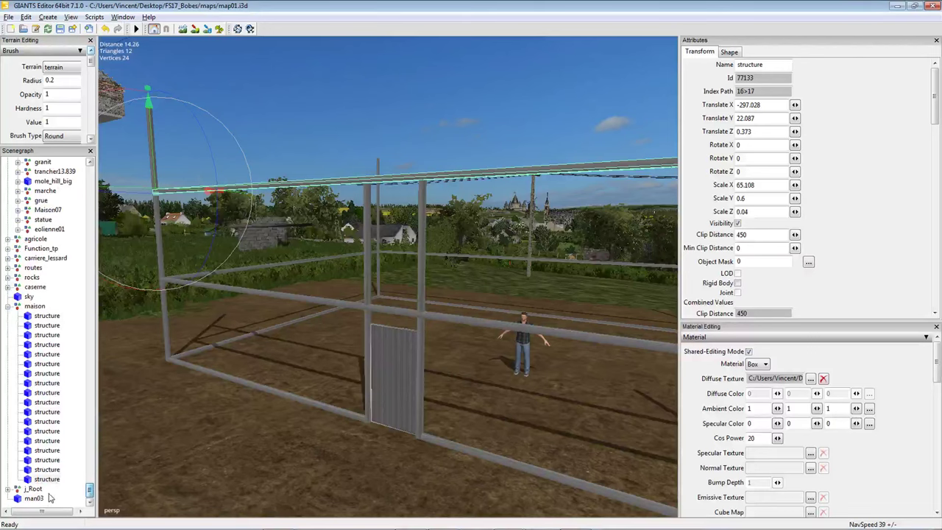
key("Down")
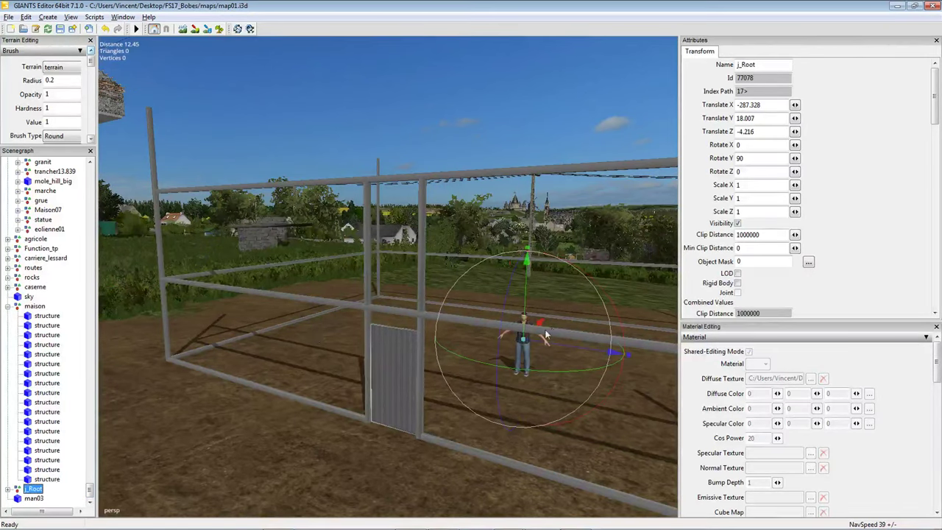
left_click_drag(536, 335, 362, 324)
scroll(479, 375, "up", 5)
scroll(502, 265, "down", 1)
scroll(375, 331, "up", 4)
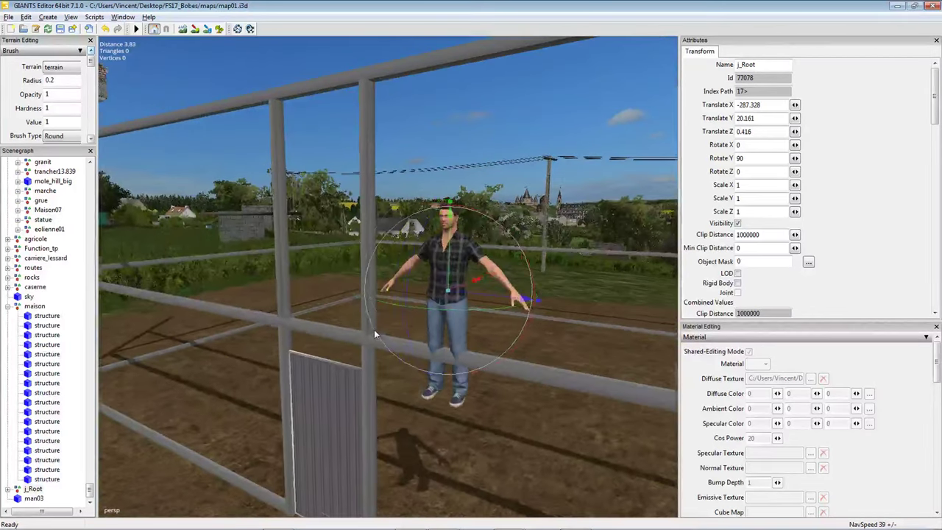
Stand the character on the front beam above door height, at Translate Y 20.636 and Translate Z 0.265.
scroll(383, 313, "up", 1)
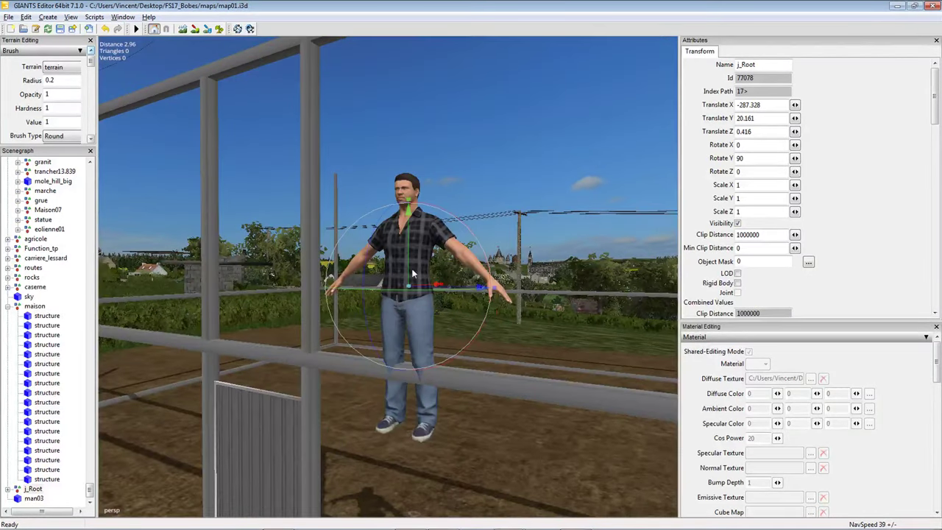
left_click_drag(413, 274, 416, 246)
middle_click_drag(380, 287, 408, 233)
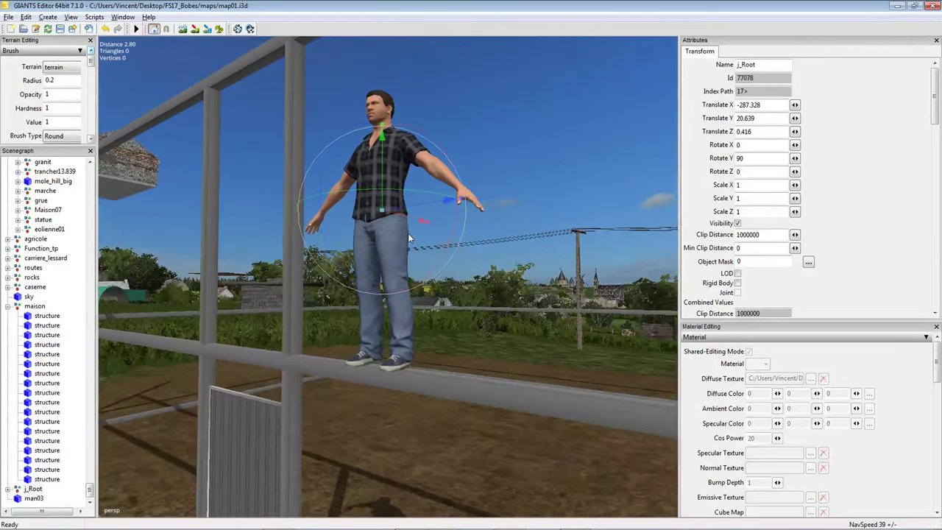
left_click_drag(380, 164, 379, 159)
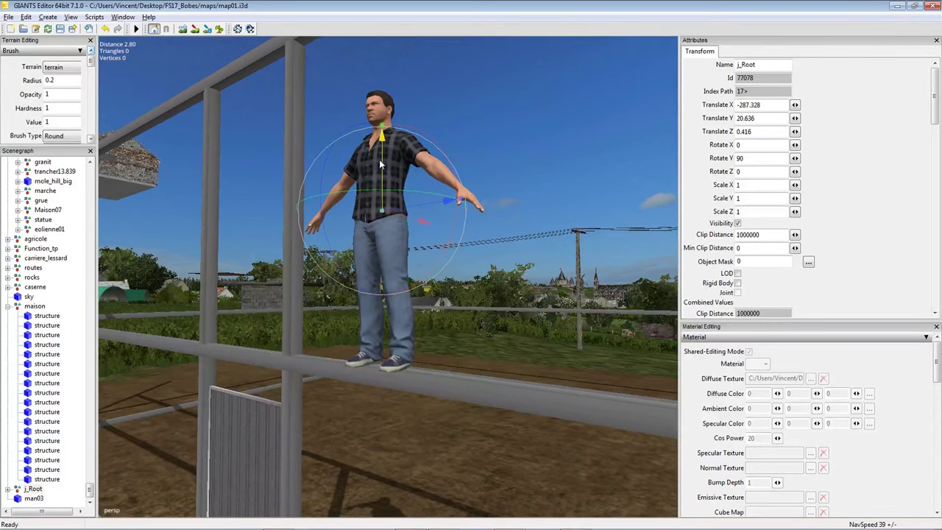
middle_click_drag(379, 159, 377, 224)
left_click_drag(372, 224, 388, 225)
scroll(352, 249, "down", 5)
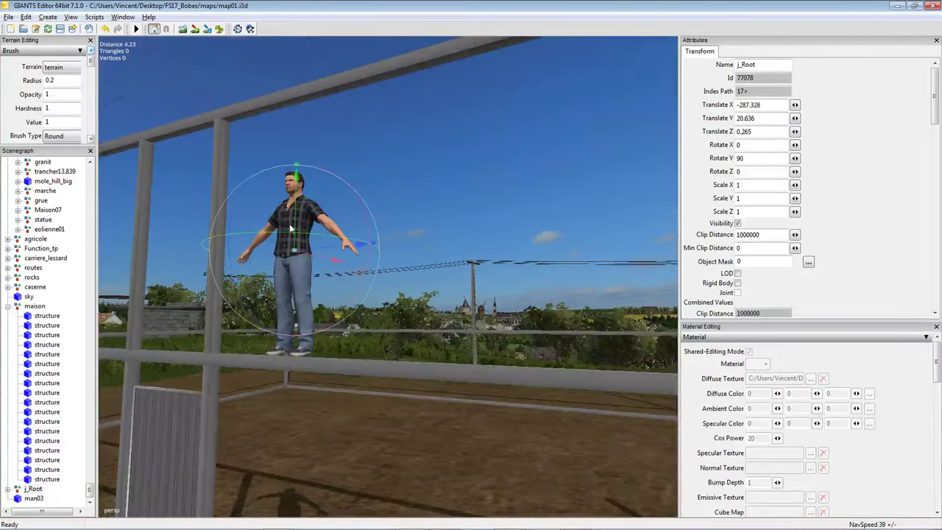
Lower the character to the ground-level front beam beside the door, at Translate Y 18.089 and Translate Z -0.139.
left_click_drag(298, 223, 299, 221)
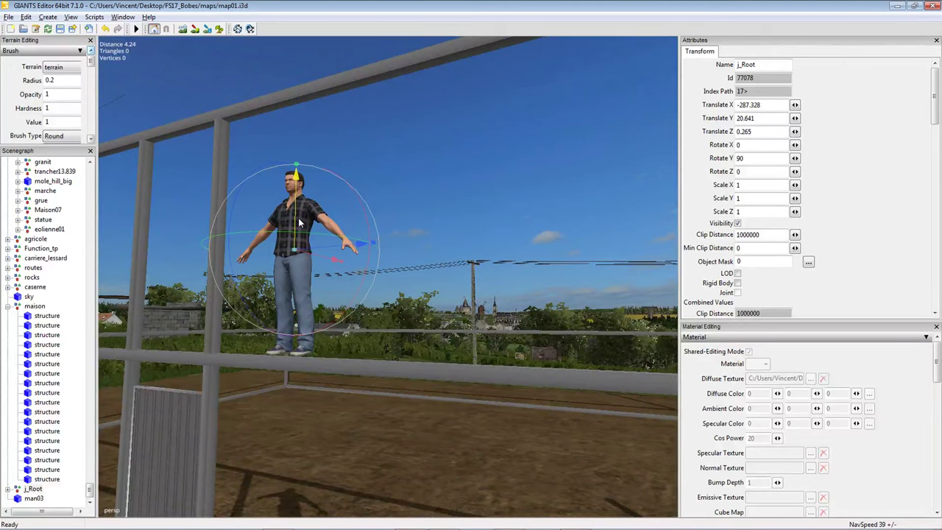
scroll(293, 230, "down", 10)
middle_click_drag(288, 237, 321, 255)
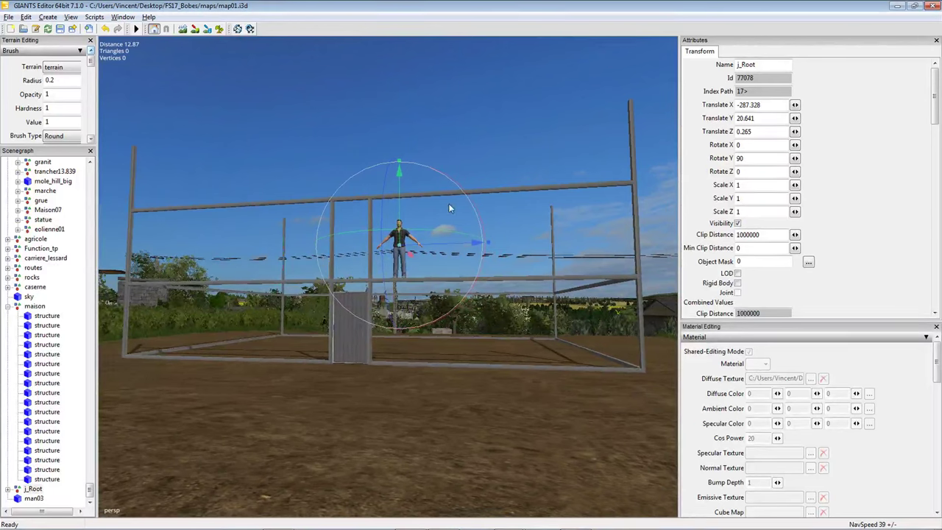
left_click_drag(400, 209, 401, 294)
scroll(412, 287, "up", 3)
scroll(413, 287, "up", 10)
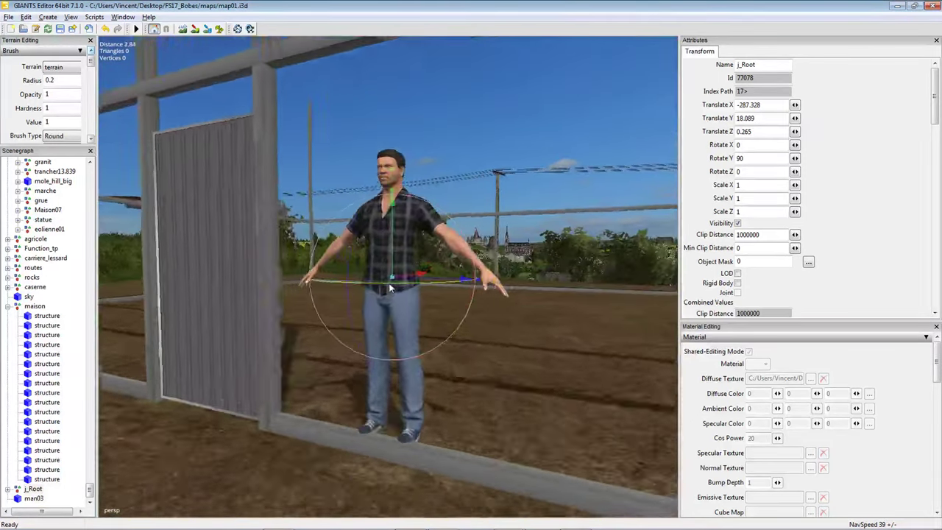
middle_click_drag(390, 288, 361, 240)
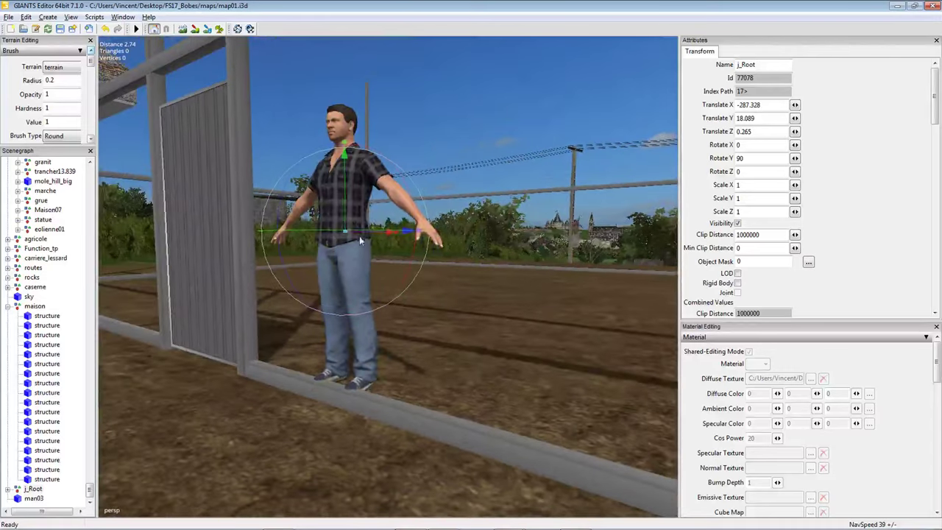
left_click_drag(368, 238, 399, 243)
scroll(399, 243, "down", 10)
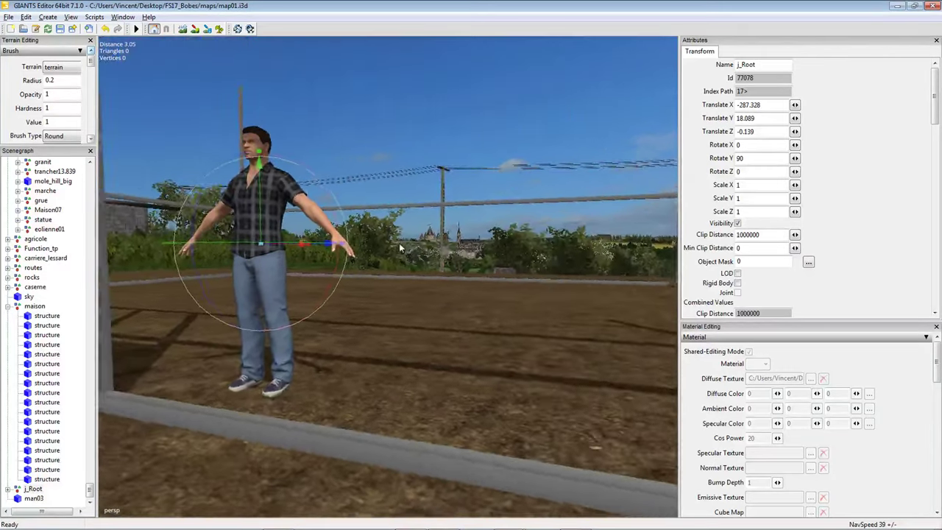
middle_click_drag(374, 257, 446, 182)
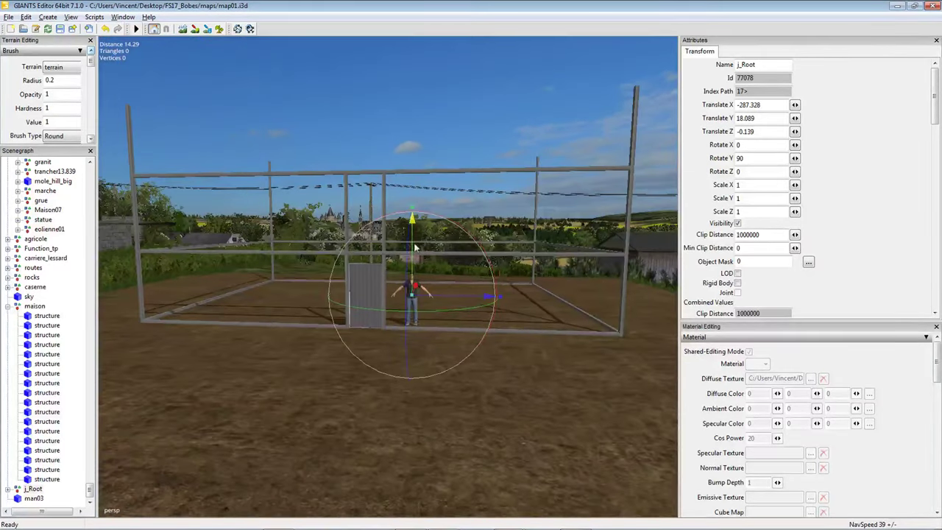
middle_click_drag(414, 248, 428, 296)
scroll(383, 278, "down", 4)
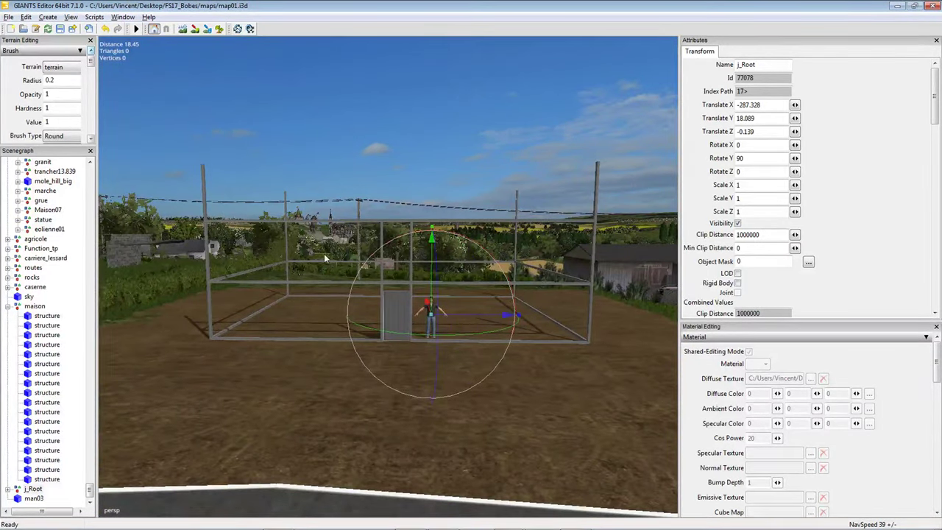
left_click(576, 283)
middle_click_drag(510, 307, 436, 274)
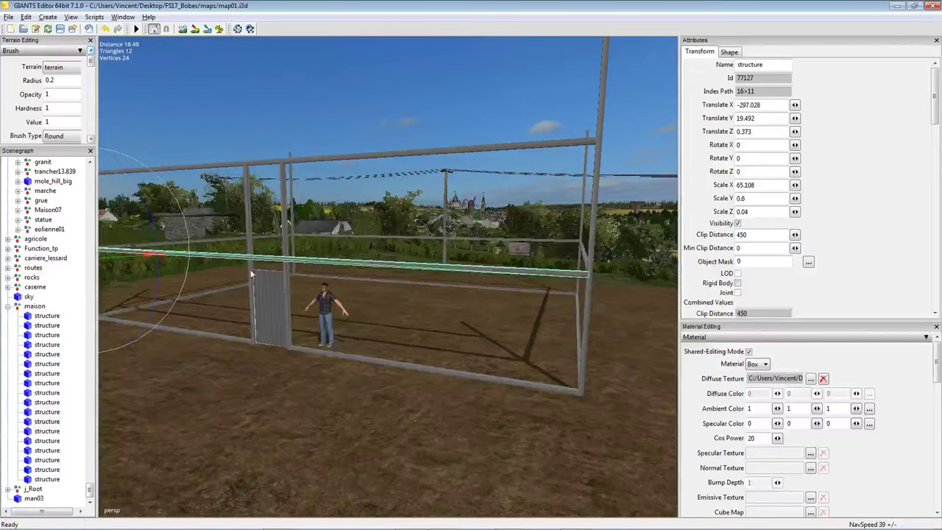
mouse_move(252, 276)
middle_mouse_down()
mouse_move(302, 268)
mouse_move(195, 276)
mouse_move(247, 280)
middle_mouse_up()
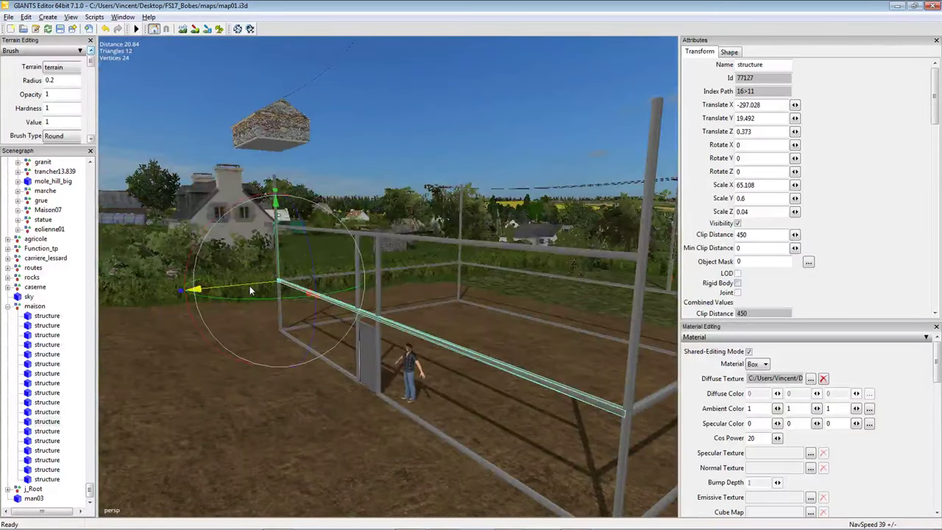
left_click_drag(250, 291, 237, 292)
left_click(106, 29)
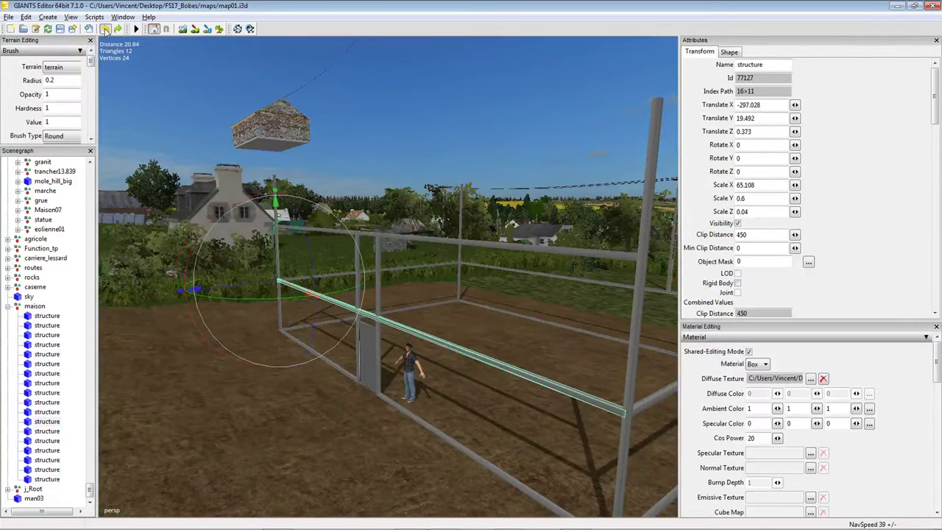
Compare the transform values of the middle-level beams on the four sides of the frame.
middle_click_drag(492, 258, 472, 257)
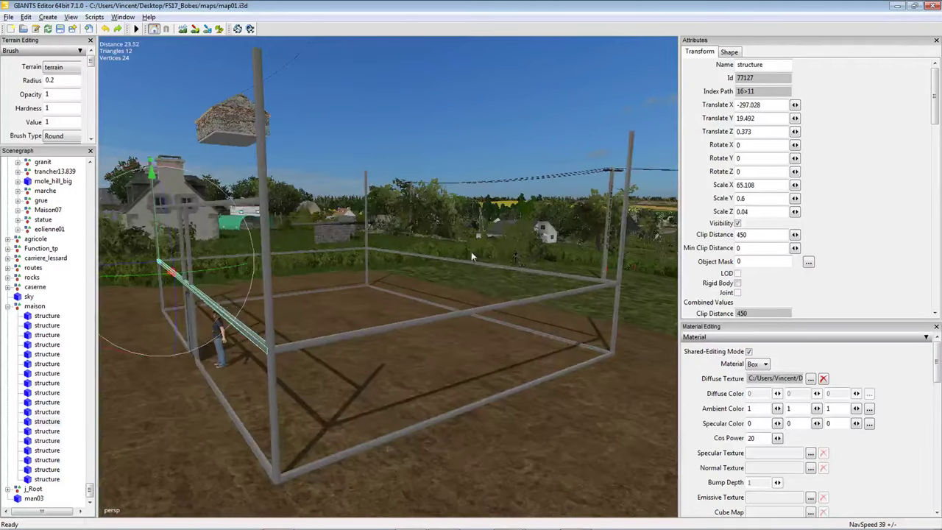
left_click(508, 305)
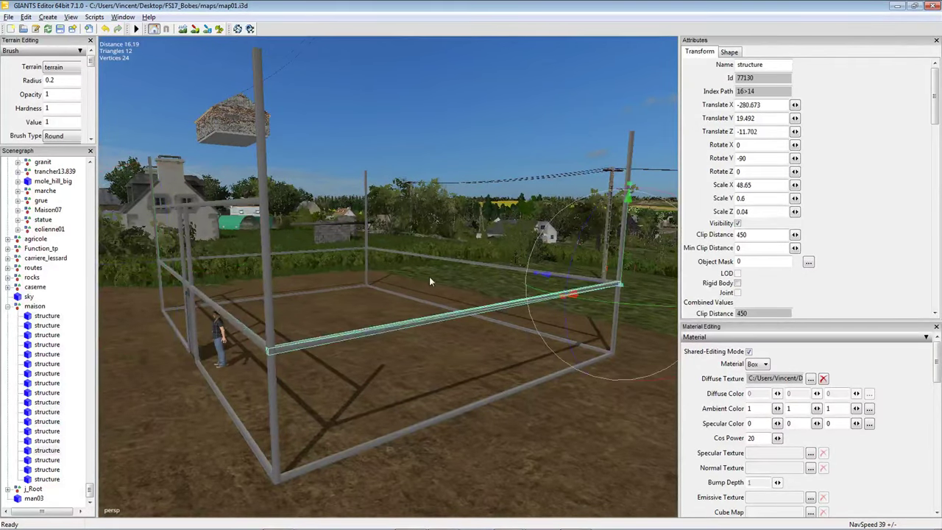
middle_click_drag(429, 276, 302, 252)
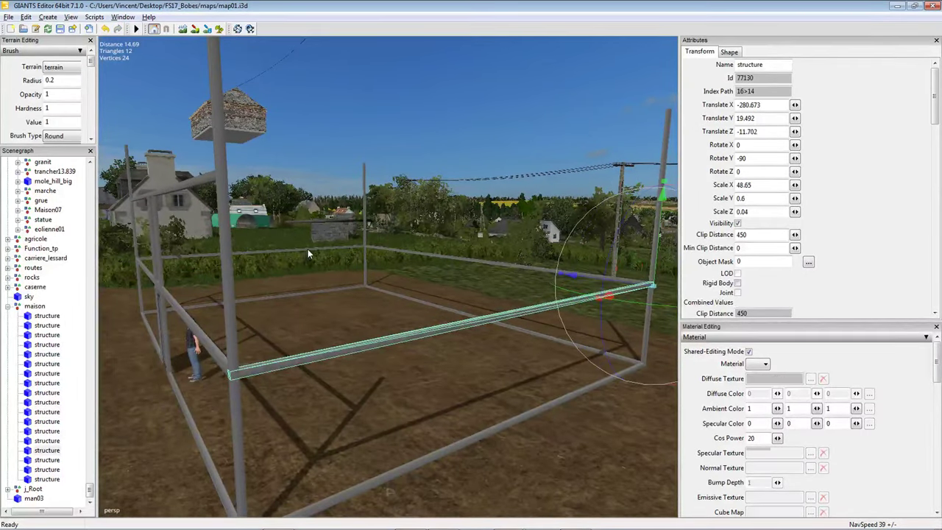
left_click(307, 250)
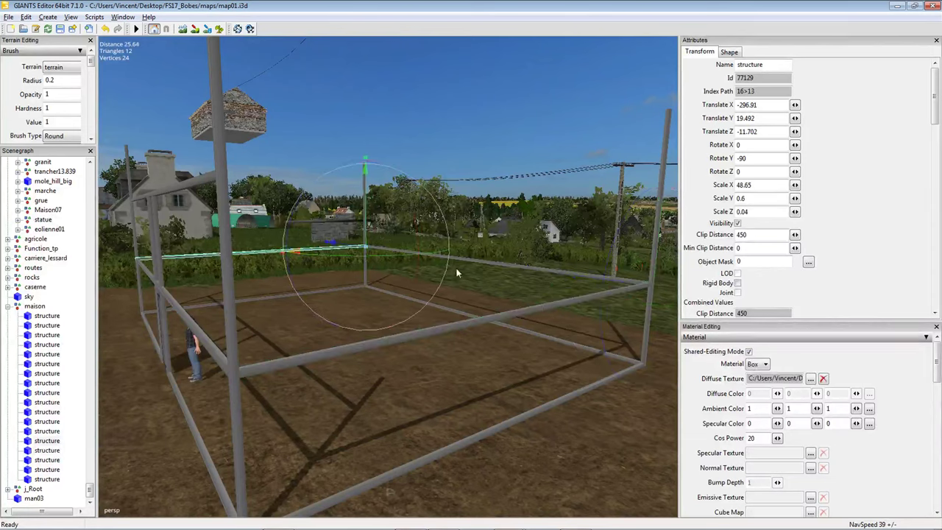
left_click(483, 266)
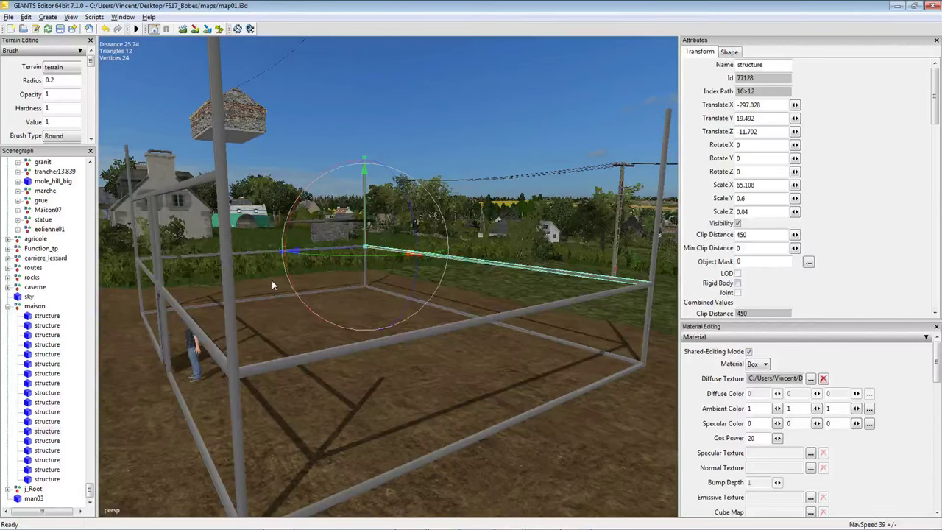
left_click(193, 329)
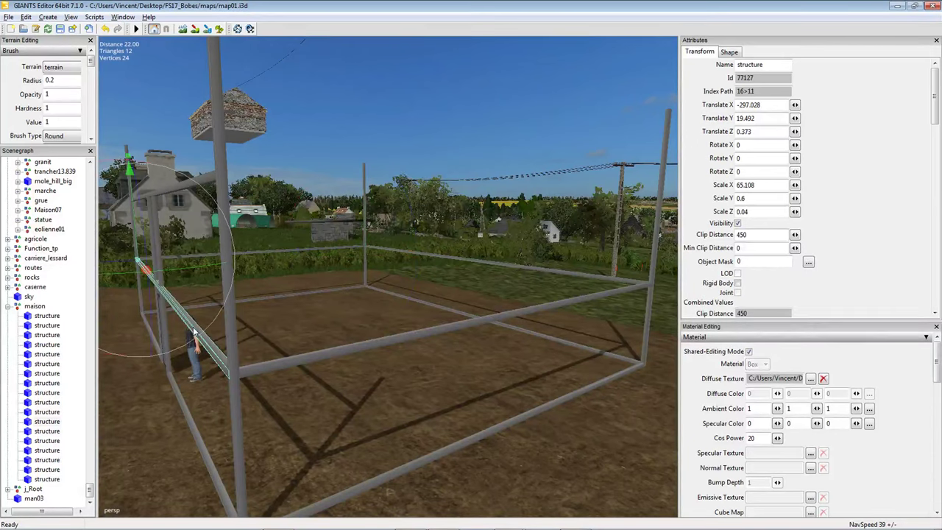
left_click(528, 268)
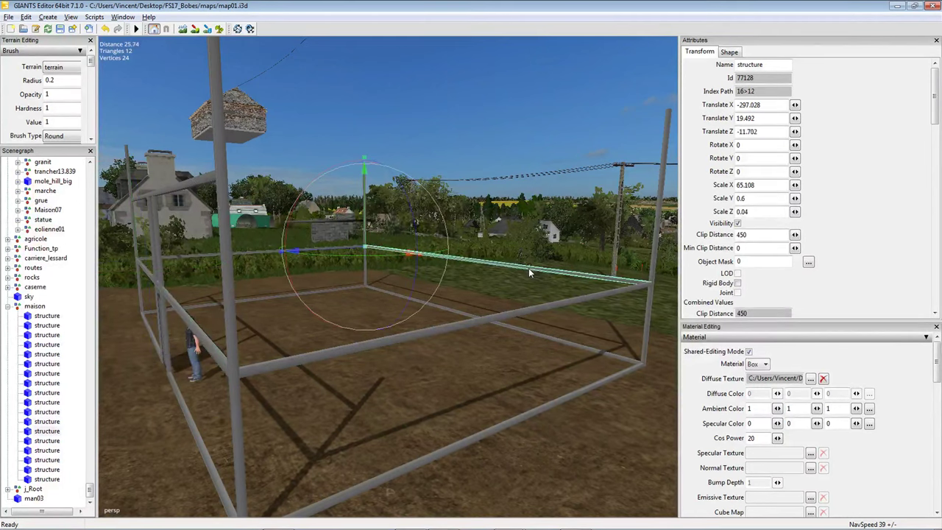
Duplicate the middle-level left side beam and raise the copy to Translate Y 21.07.
middle_click_drag(508, 278, 81, 410)
left_click(338, 398)
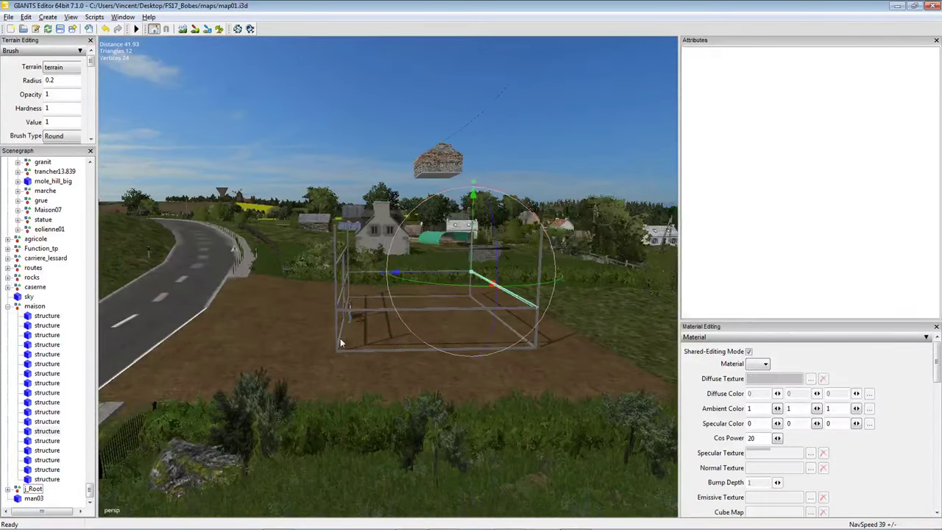
scroll(342, 324, "up", 5)
scroll(332, 305, "up", 3)
middle_click_drag(337, 301, 415, 347)
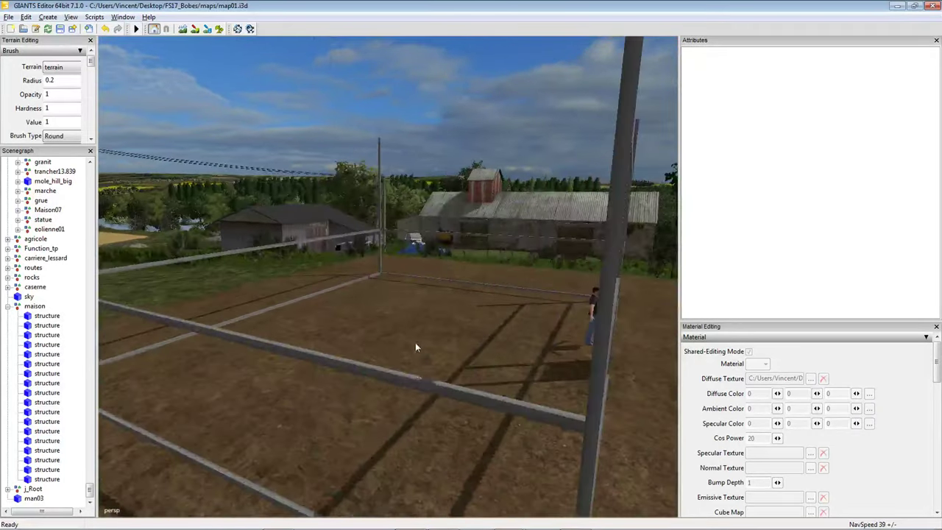
left_click(414, 383)
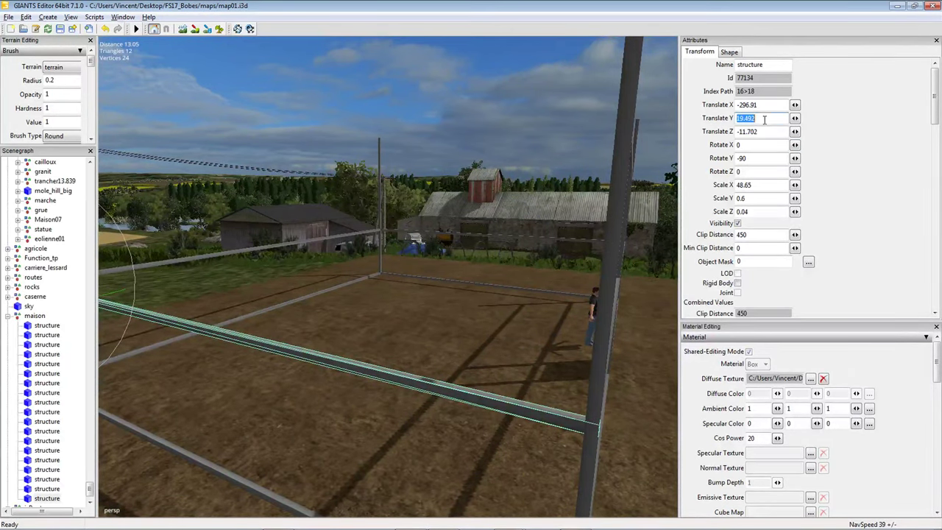
right_click(765, 120)
left_click(790, 167)
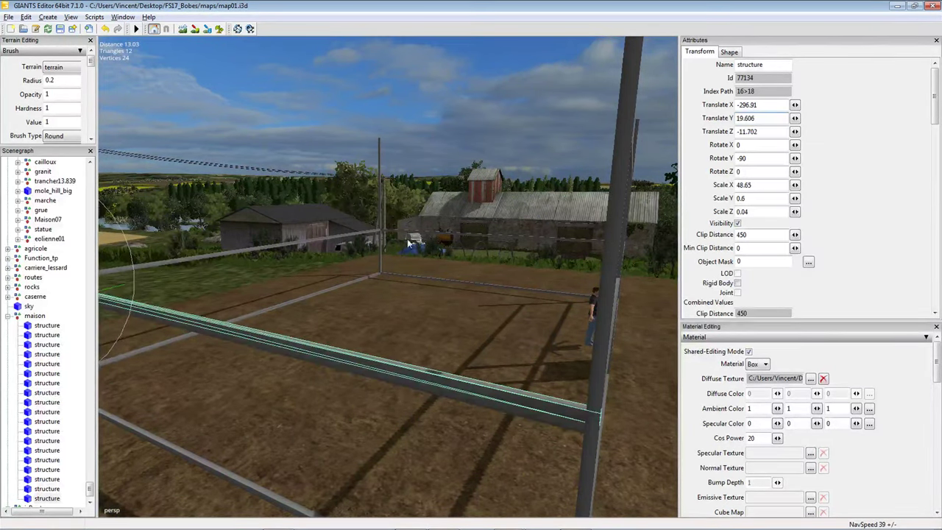
scroll(408, 239, "down", 3)
right_click_drag(414, 238, 199, 281)
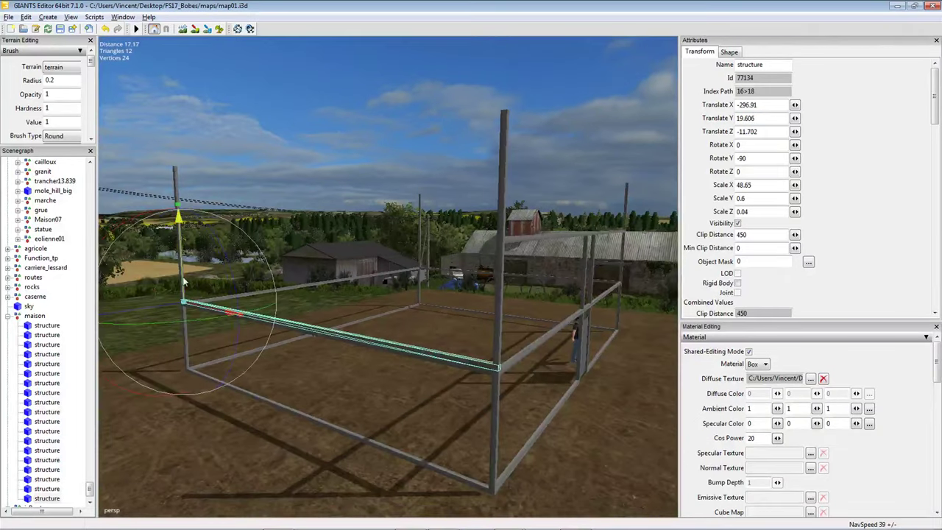
left_click_drag(184, 282, 424, 237)
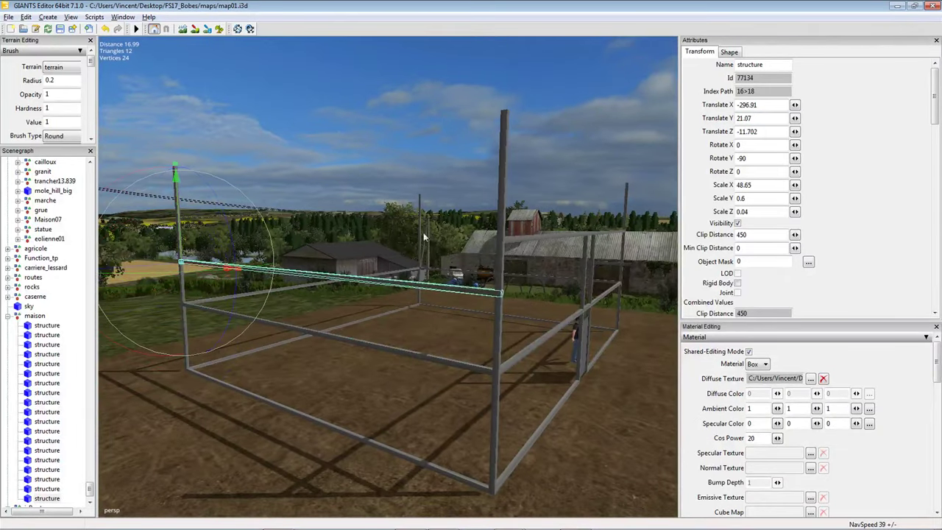
Give the raised left side beam the top front beam's Translate Y of 22.087.
left_click(515, 239)
right_click(763, 118)
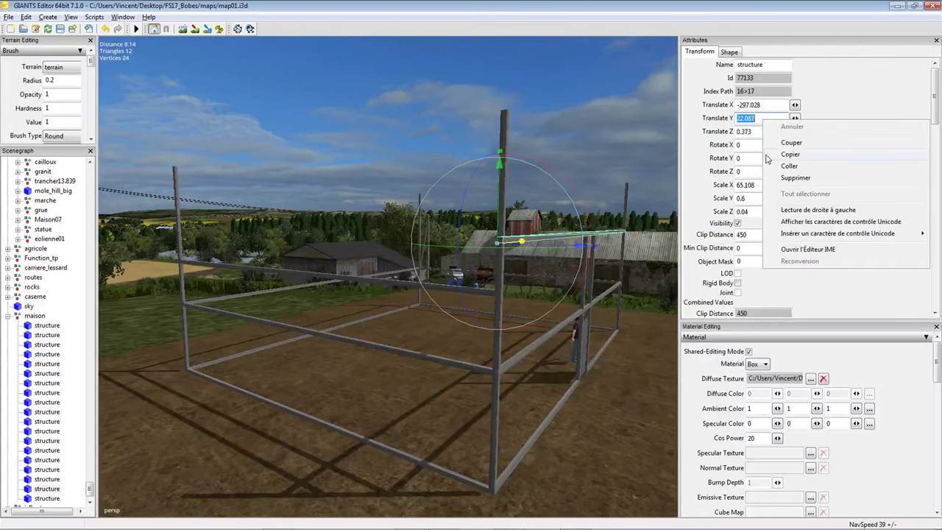
left_click(779, 158)
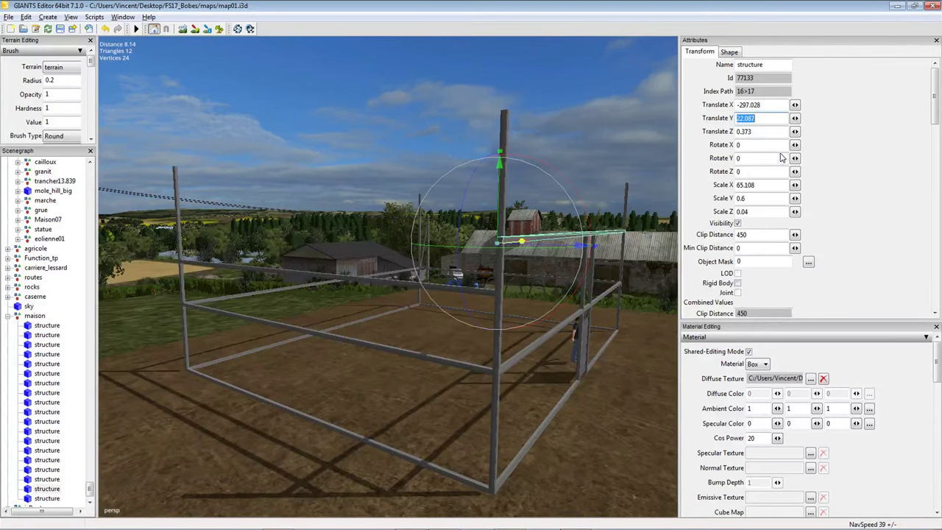
left_click(367, 277)
right_click(753, 120)
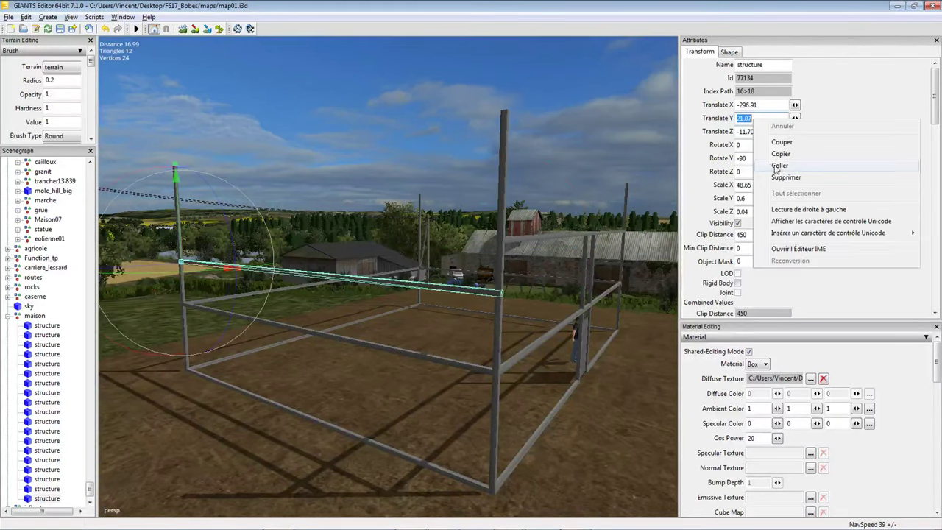
left_click(780, 165)
Duplicate the middle-level right side beam and set the copy's Translate Y to 22.087.
right_click_drag(423, 293, 454, 271)
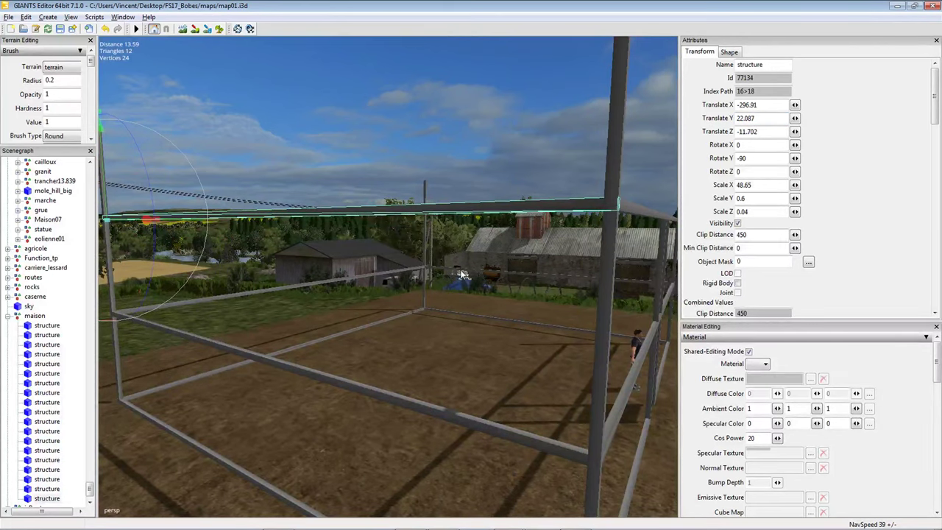
left_click(460, 272)
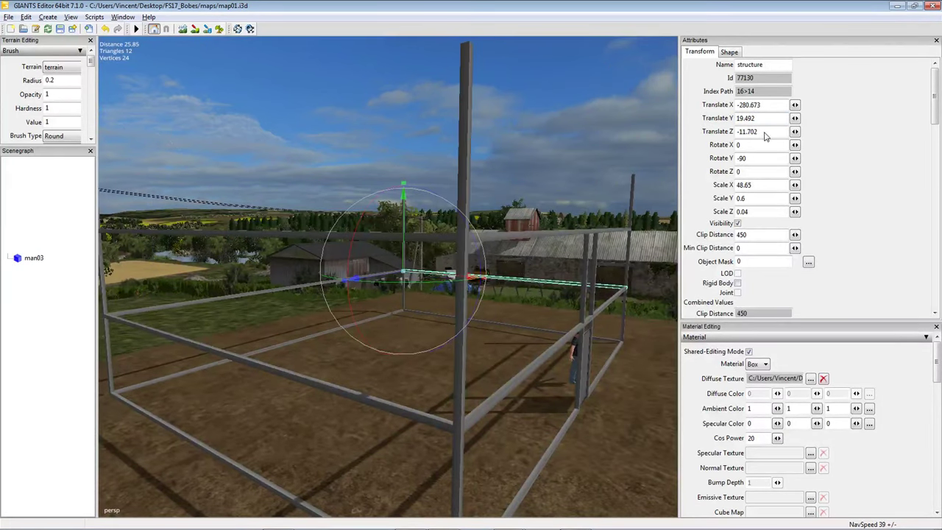
double_click(758, 118)
right_click(762, 117)
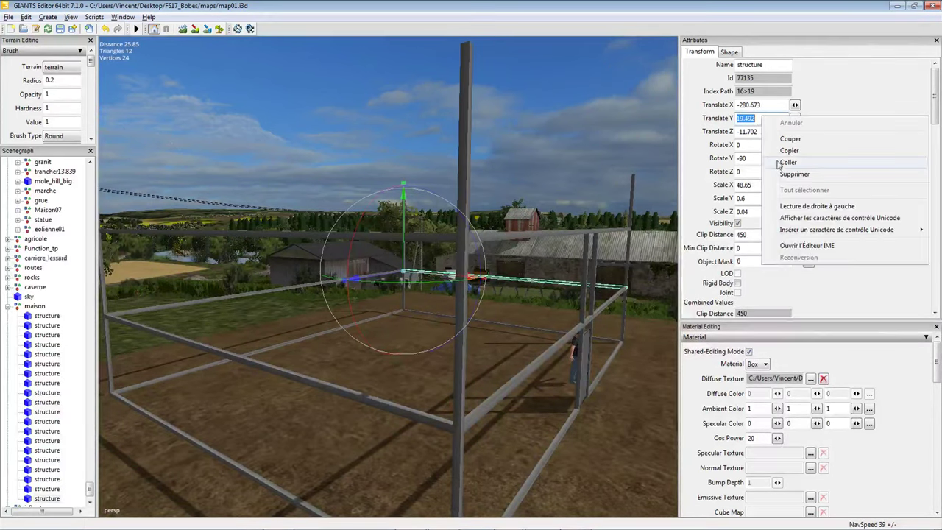
left_click(788, 163)
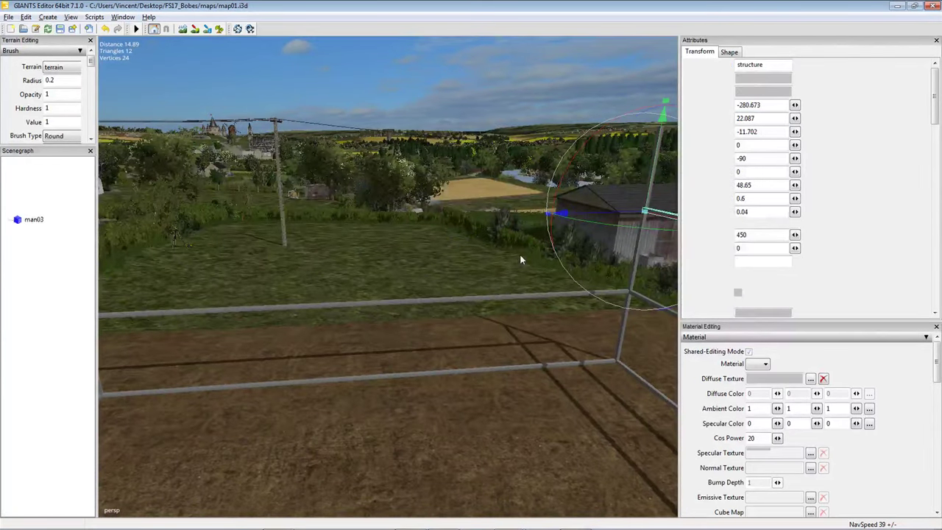
Duplicate the middle-level back beam and set the copy's Translate Y to 22.087.
double_click(758, 118)
right_click(762, 118)
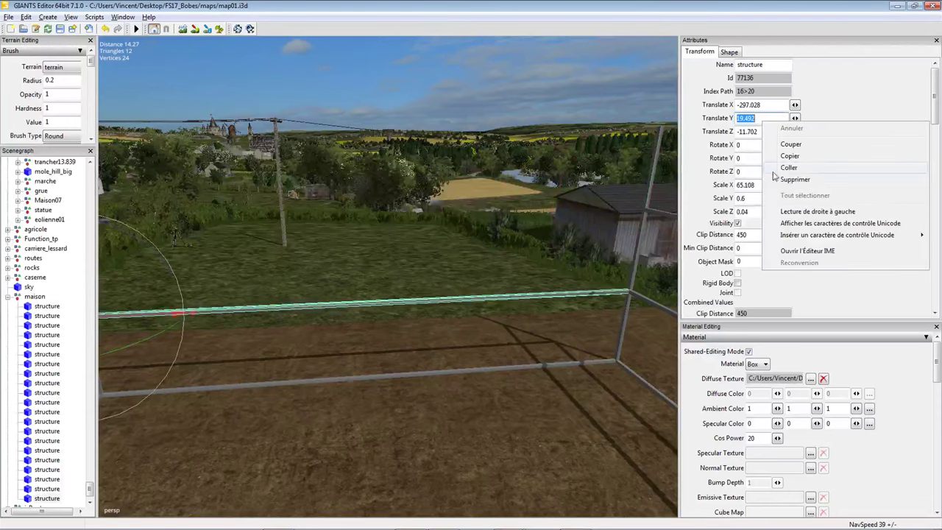
left_click(785, 168)
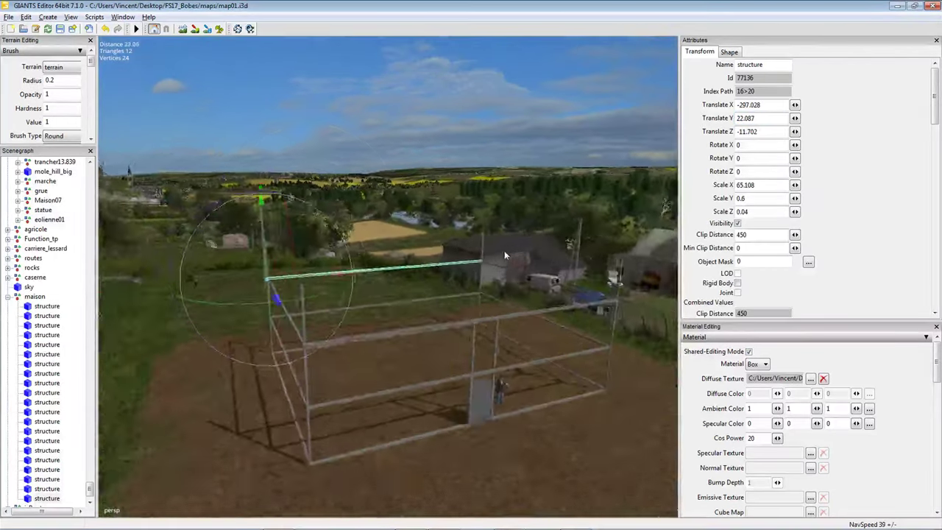
Duplicate the top left side beam and set the copy's Scale X to 22.05.
right_click_drag(505, 256, 449, 265)
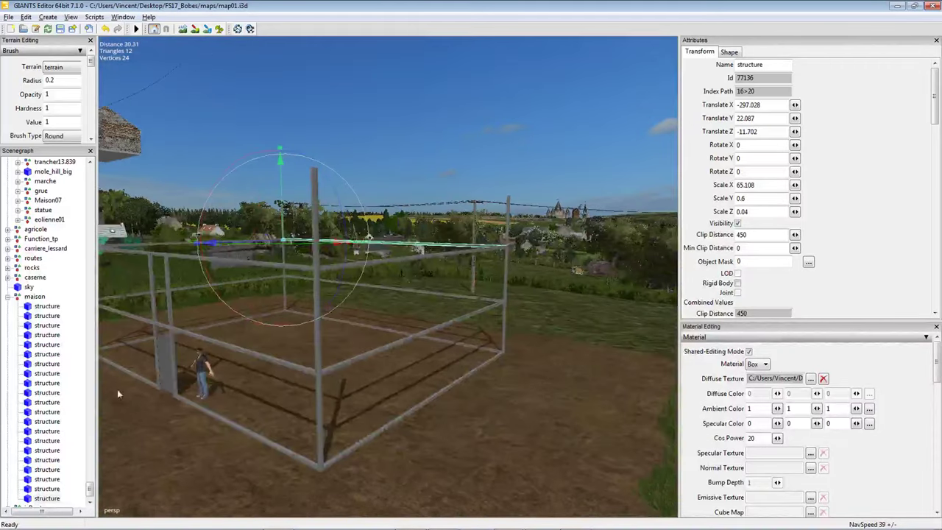
left_click(313, 326)
right_click_drag(313, 326, 351, 297)
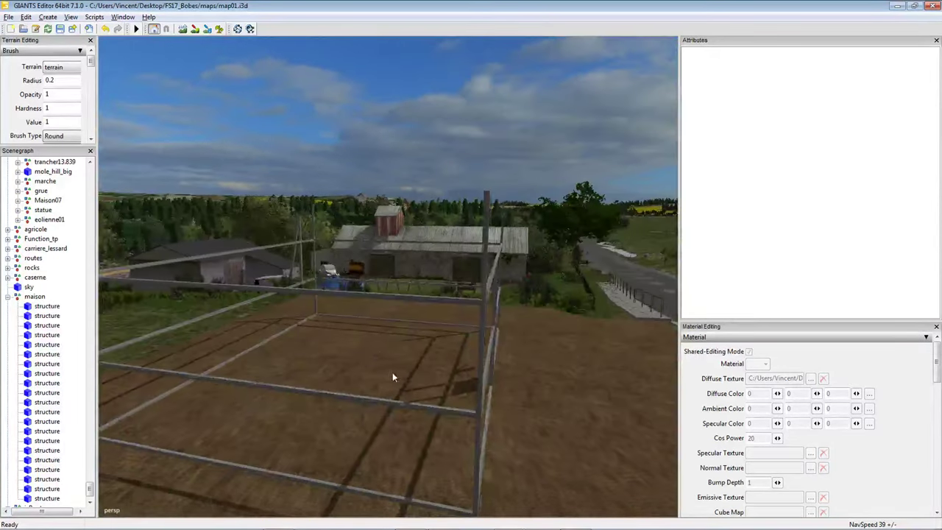
left_click(349, 294)
mouse_move(304, 315)
right_mouse_down()
mouse_move(329, 321)
mouse_move(302, 329)
right_mouse_up()
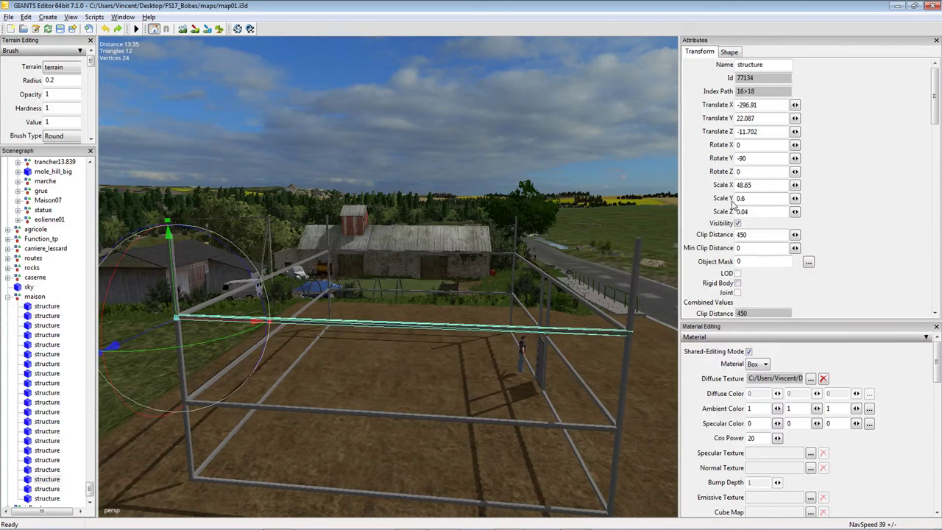
key("ctrl+d")
left_click(762, 185)
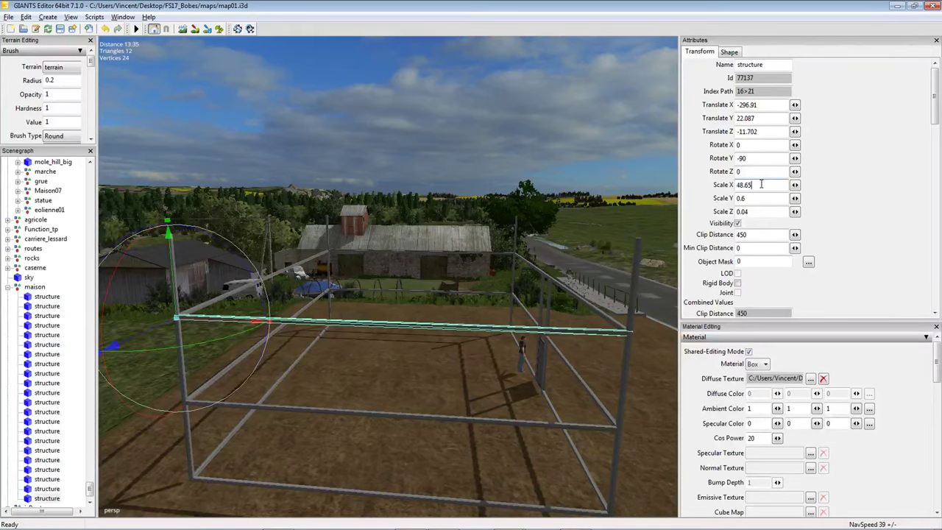
double_click(761, 185)
type("22.05")
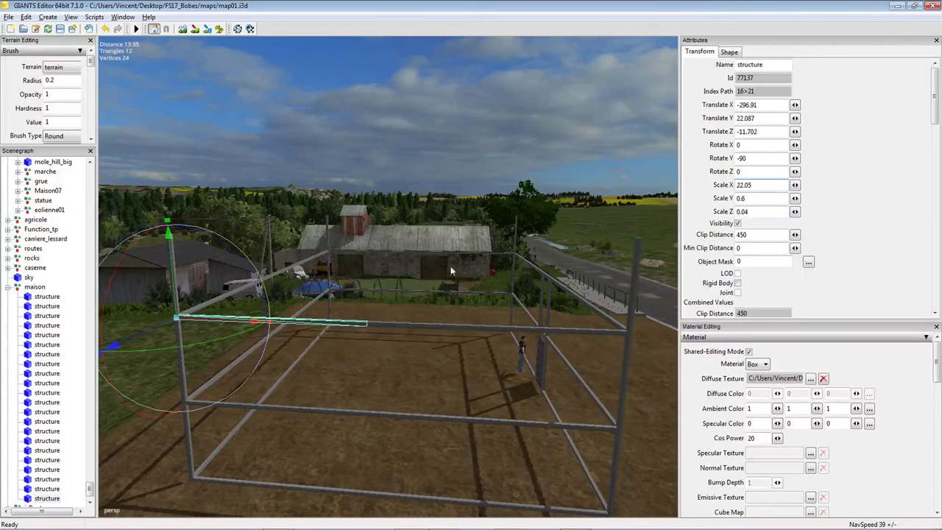
Raise the shortened beam copy slightly above the top left side beam, to Translate Y 22.157.
right_click_drag(332, 340, 359, 296)
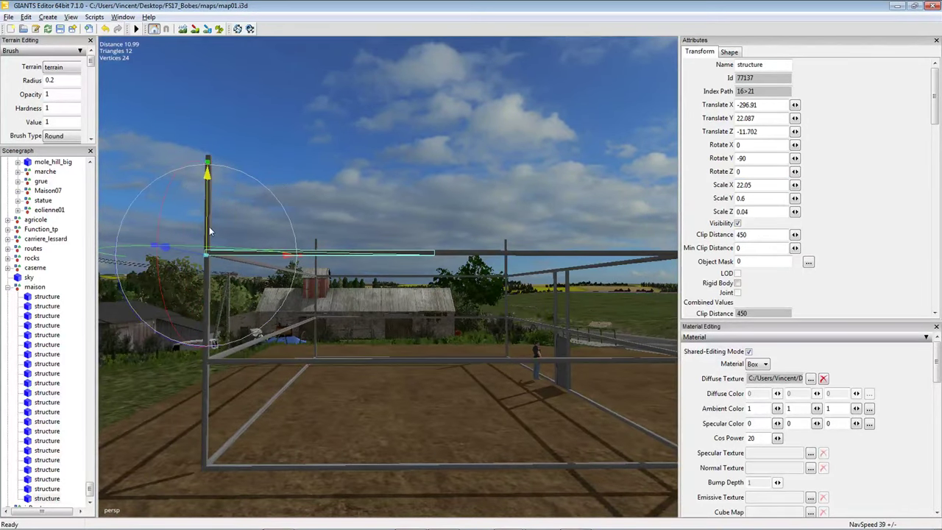
left_click_drag(209, 232, 212, 224)
right_click_drag(211, 223, 265, 234)
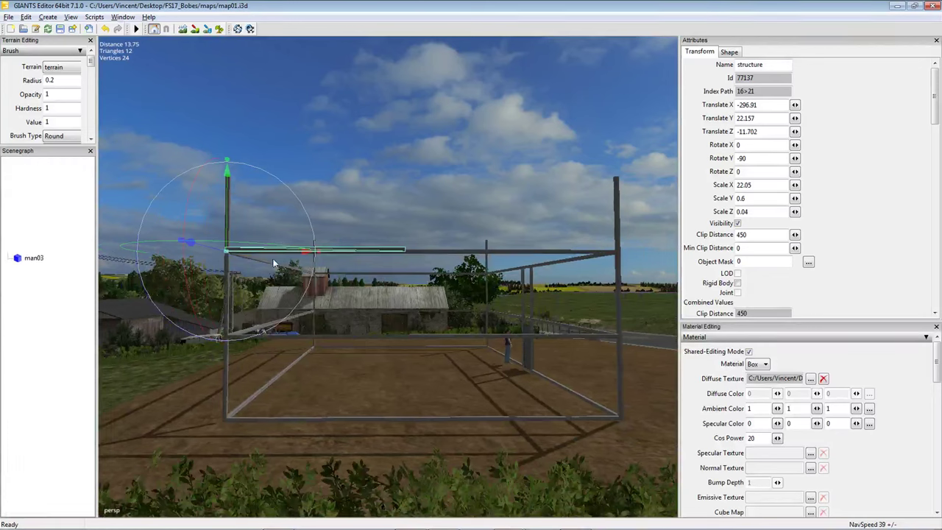
Duplicate the short beam and stand the copy upright at Translate Z -6.054 with Rotate X -90, Y 0 and Z 90.
key("ctrl+d")
left_click_drag(275, 253, 447, 262)
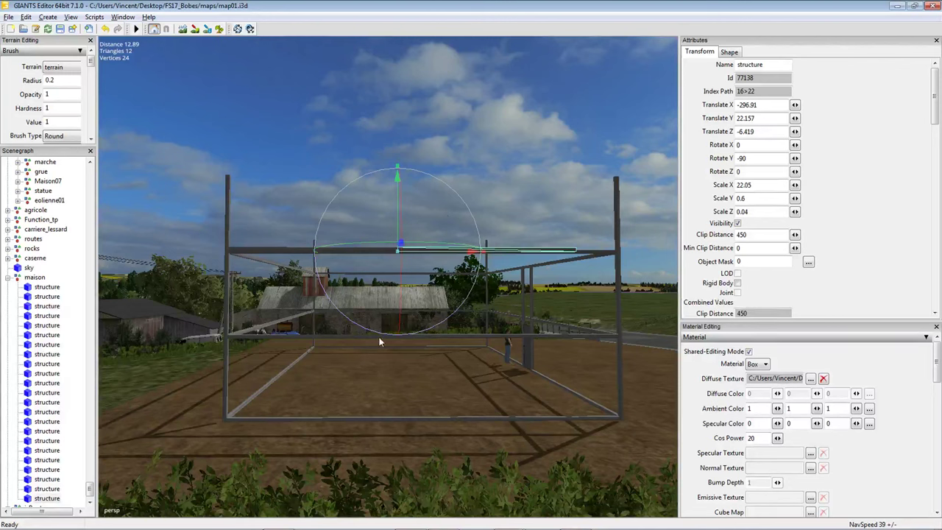
left_click_drag(382, 337, 694, 184)
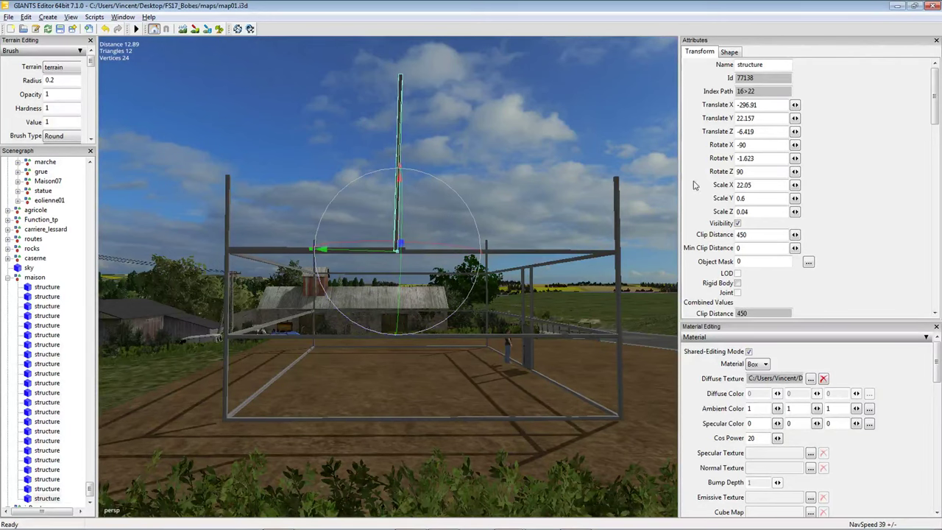
double_click(766, 159)
type("0")
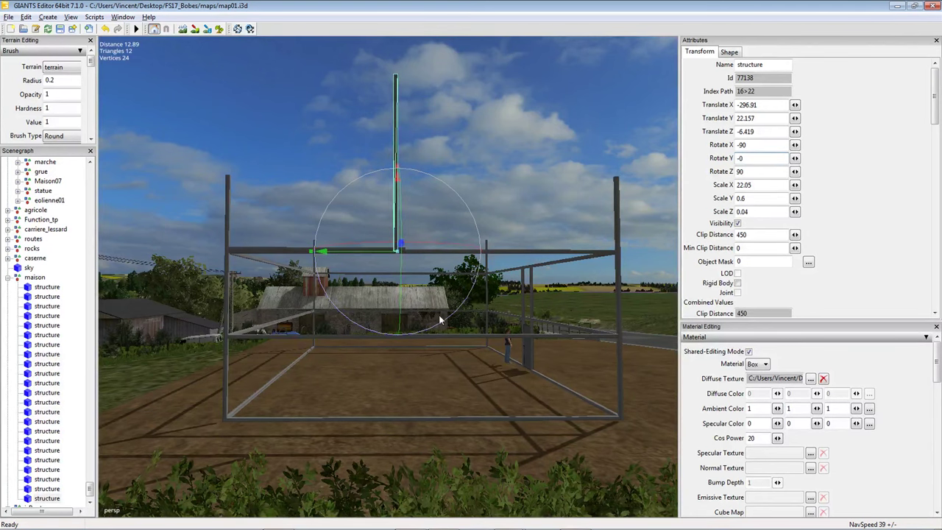
key("Return")
scroll(440, 320, "up", 5)
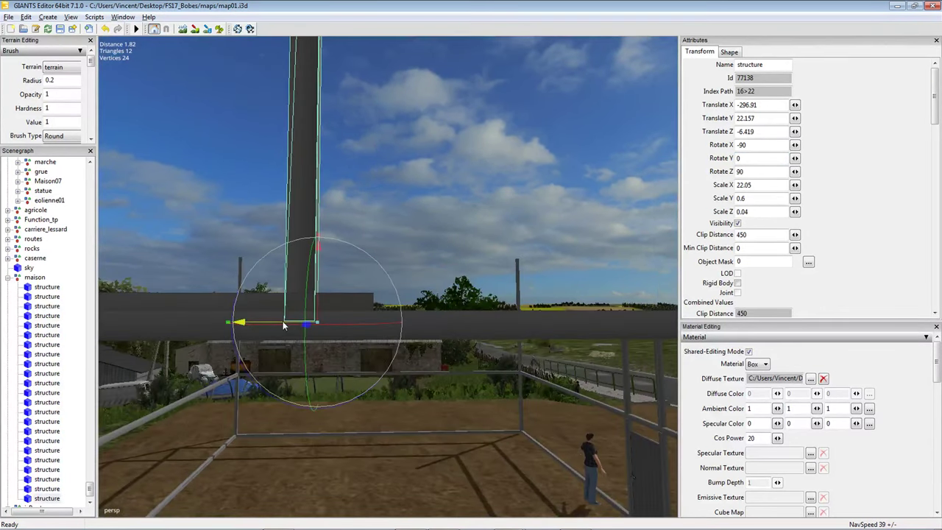
left_click_drag(282, 321, 369, 324)
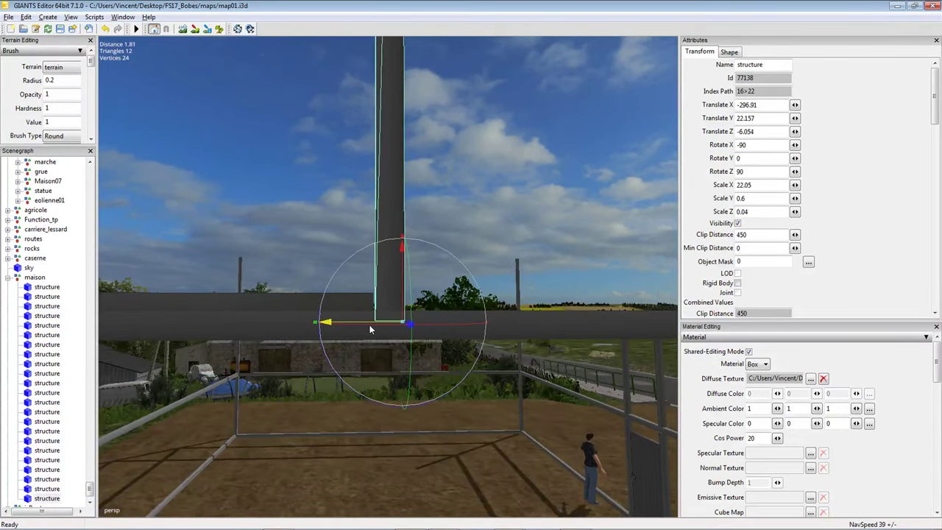
Shift the short beam to Translate Z -11.596 against the corner post and move the upright post back along that beam.
right_click_drag(370, 325, 303, 380)
left_click(329, 310)
key("f")
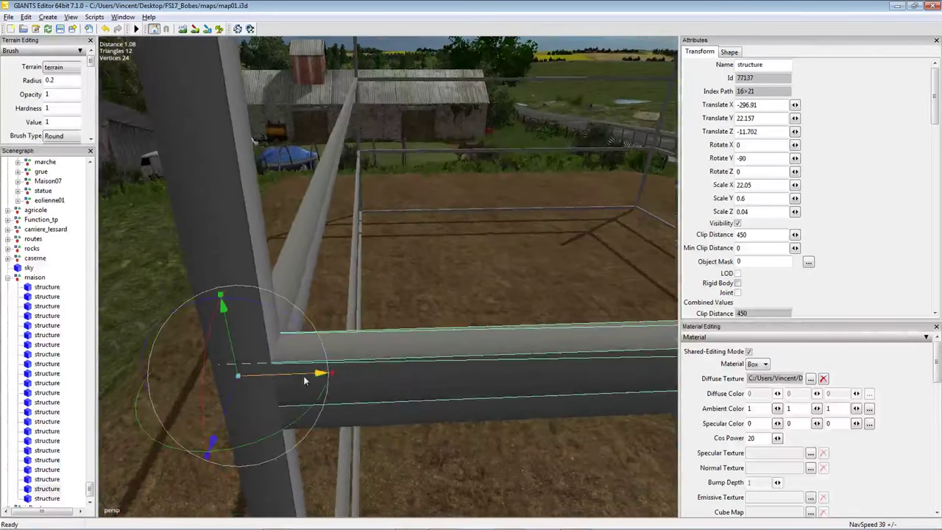
left_click_drag(303, 380, 346, 380)
right_click_drag(346, 380, 345, 393)
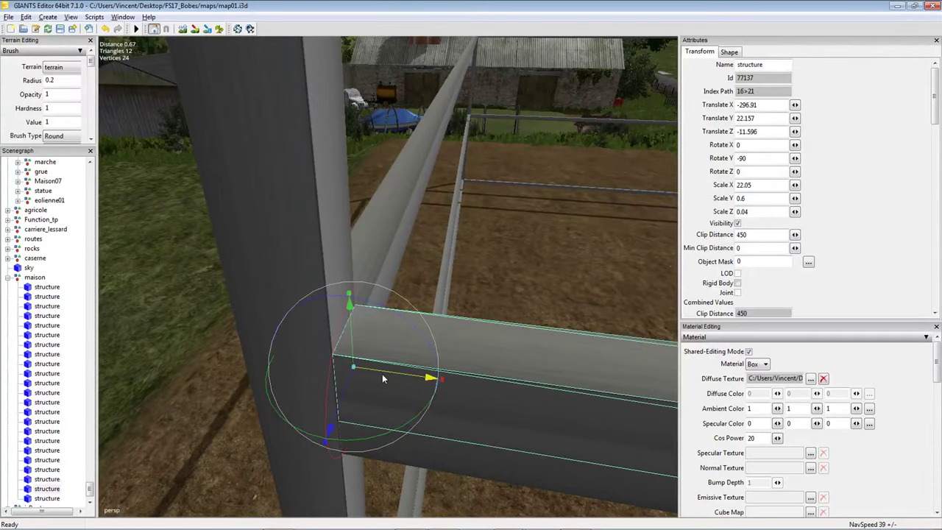
right_click_drag(382, 374, 420, 380)
left_click(475, 358)
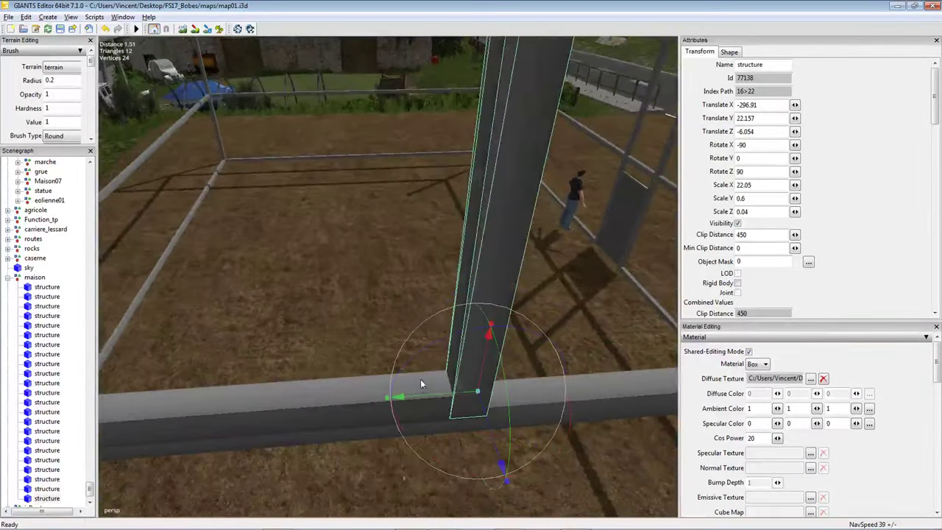
left_click_drag(443, 399, 340, 407)
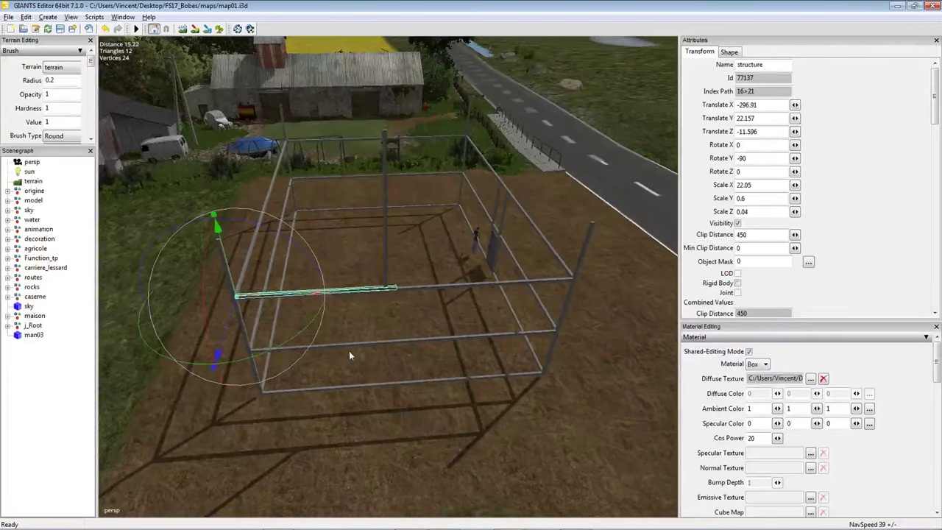
left_click(450, 288)
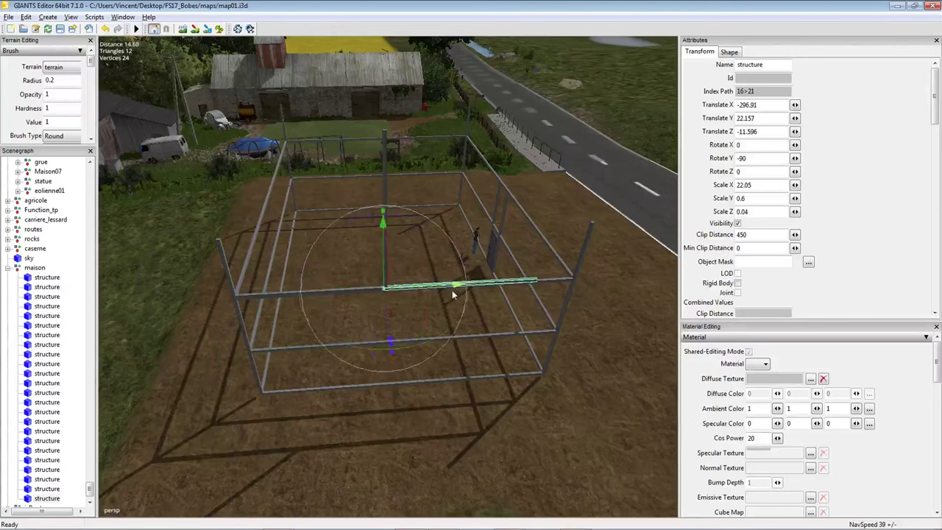
left_click_drag(466, 291, 452, 293)
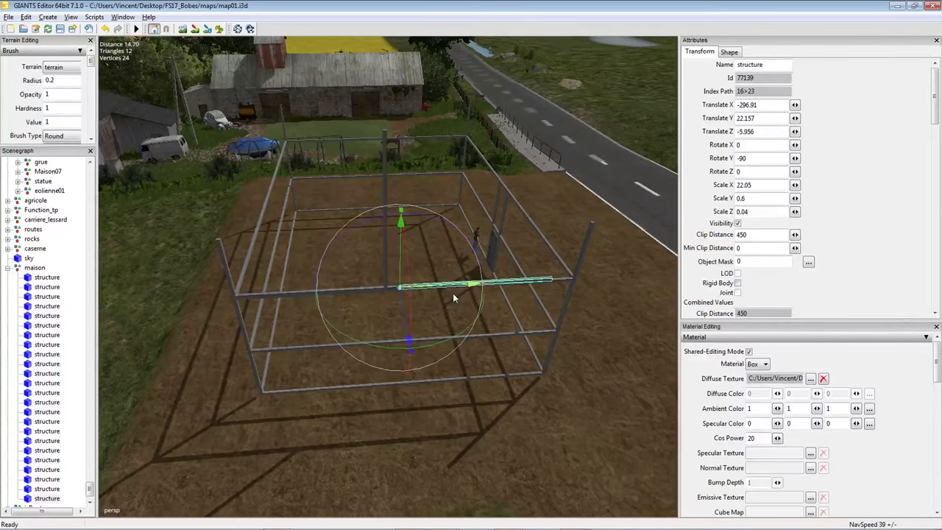
scroll(452, 293, "up", 5)
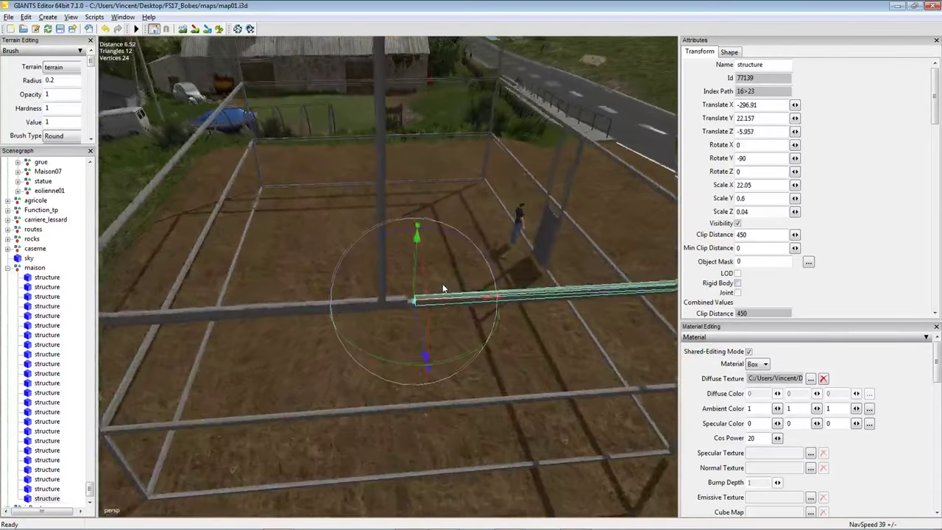
scroll(436, 291, "down", 1)
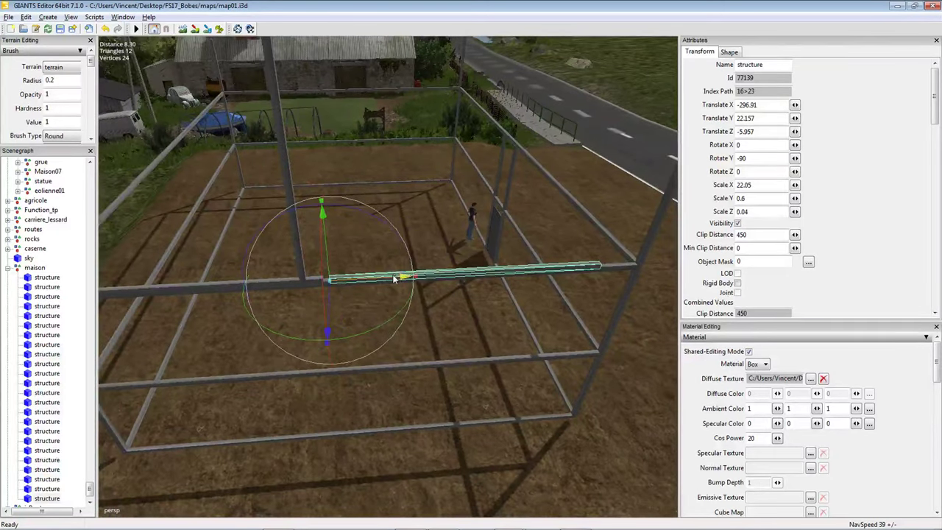
left_click_drag(396, 278, 404, 286)
scroll(405, 283, "down", 2)
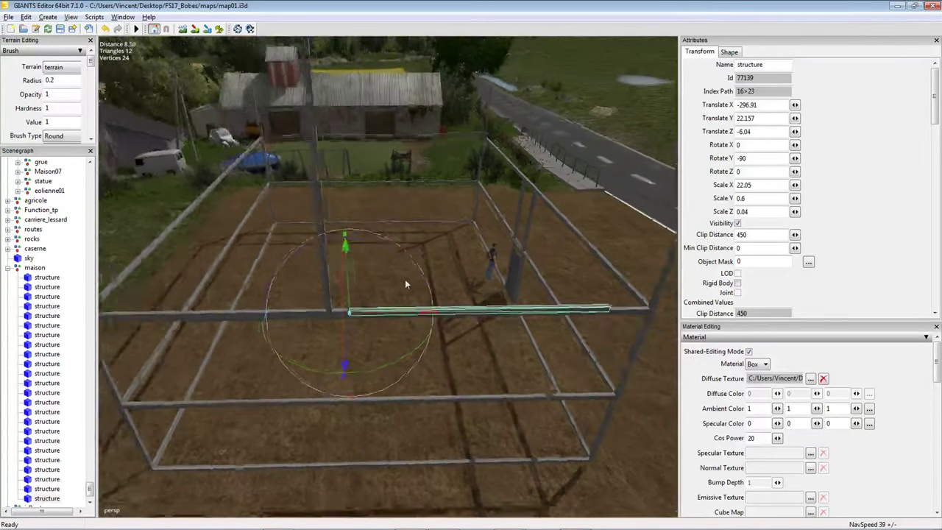
scroll(405, 284, "up", 2)
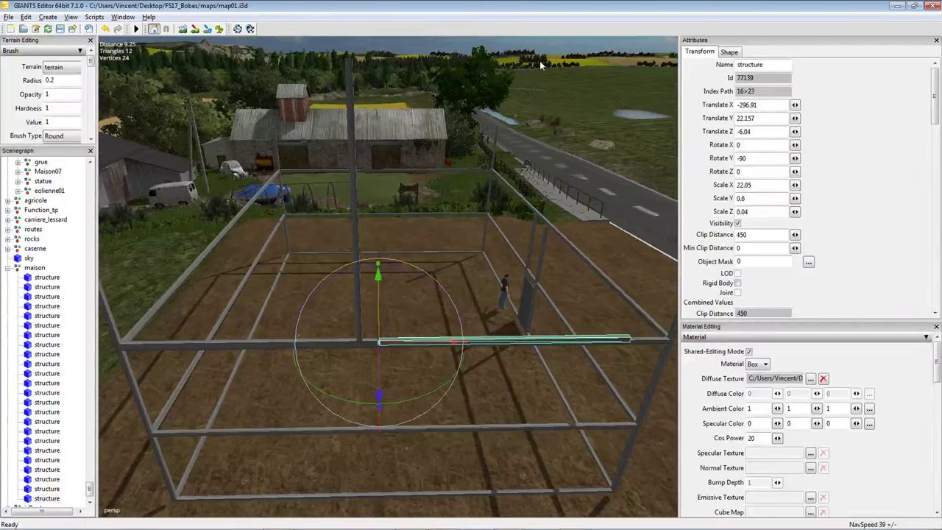
left_click(395, 347)
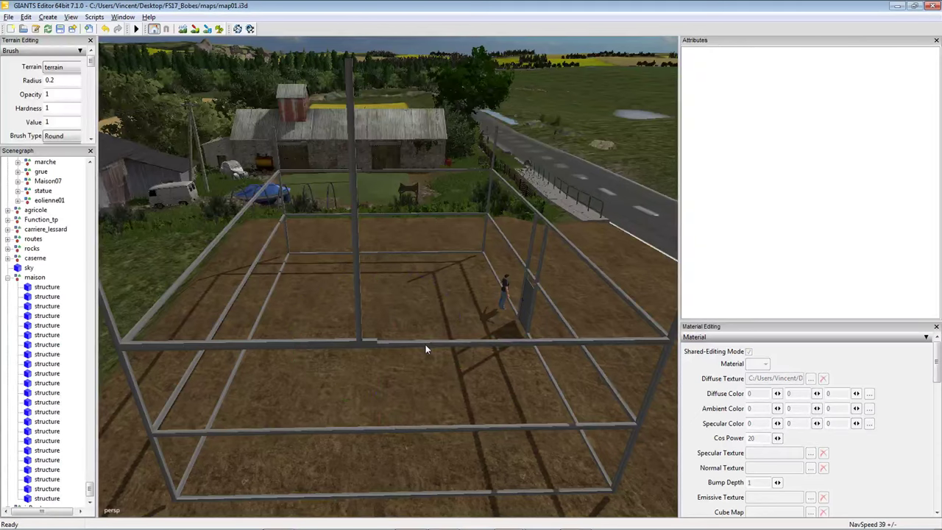
Set the short beam's Scale X to 24.325, half of the full-length top left side beam's Scale X.
left_click(427, 343)
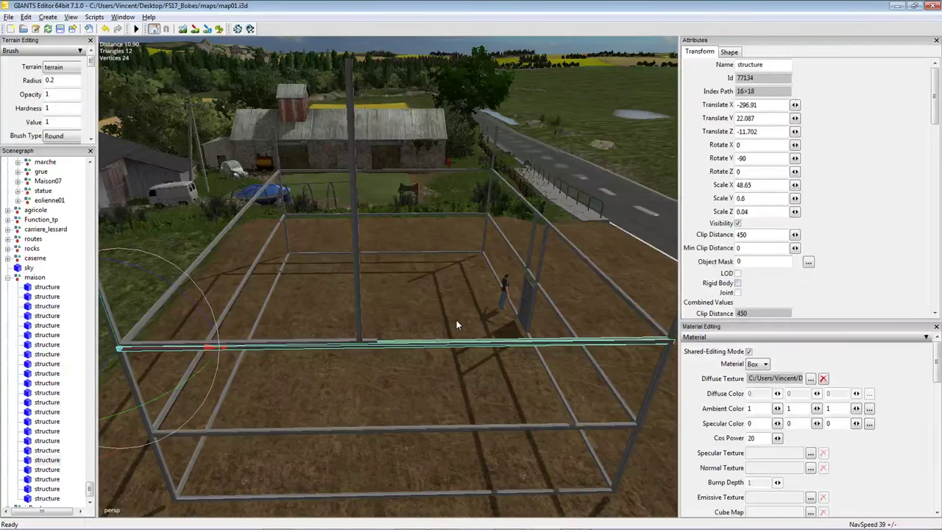
left_click(374, 344)
right_click_drag(374, 344, 389, 326)
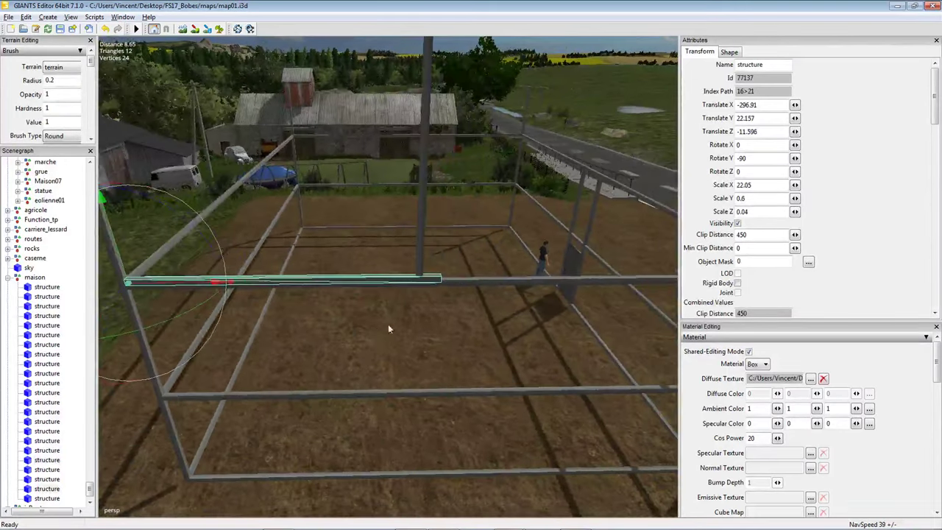
left_click(768, 185)
left_click(767, 185)
key("BackSpace")
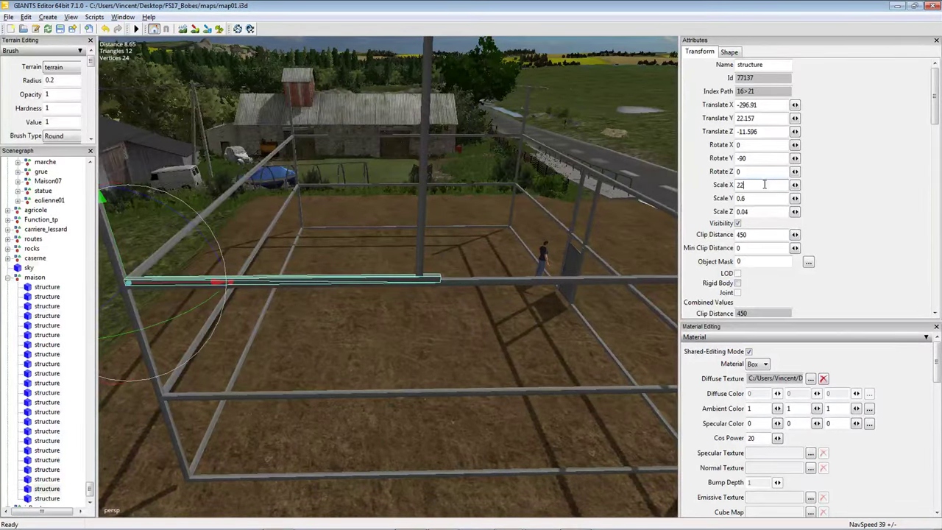
key("BackSpace")
type("4")
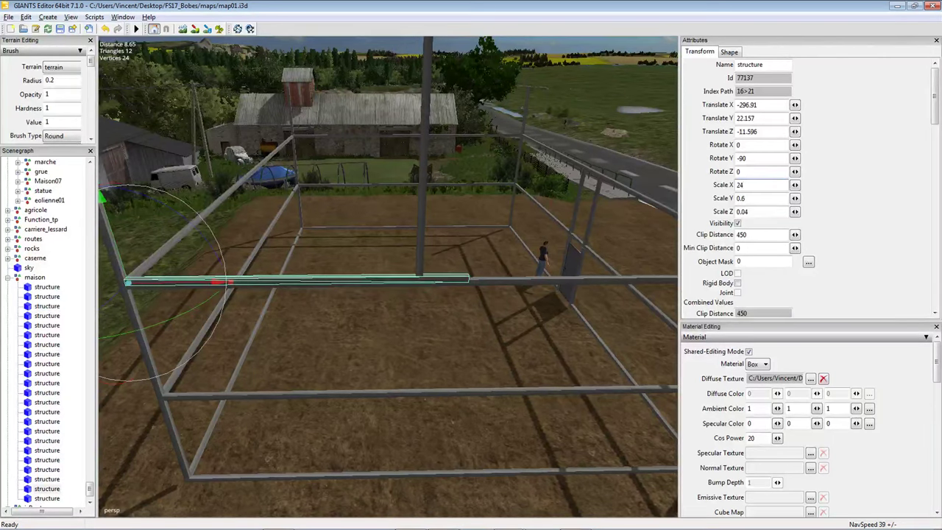
type(".325")
Fine-adjust the half-length beam's end at the corner post to Translate Z -11.598.
right_click_drag(439, 130, 284, 262)
scroll(333, 264, "up", 3)
scroll(284, 262, "up", 3)
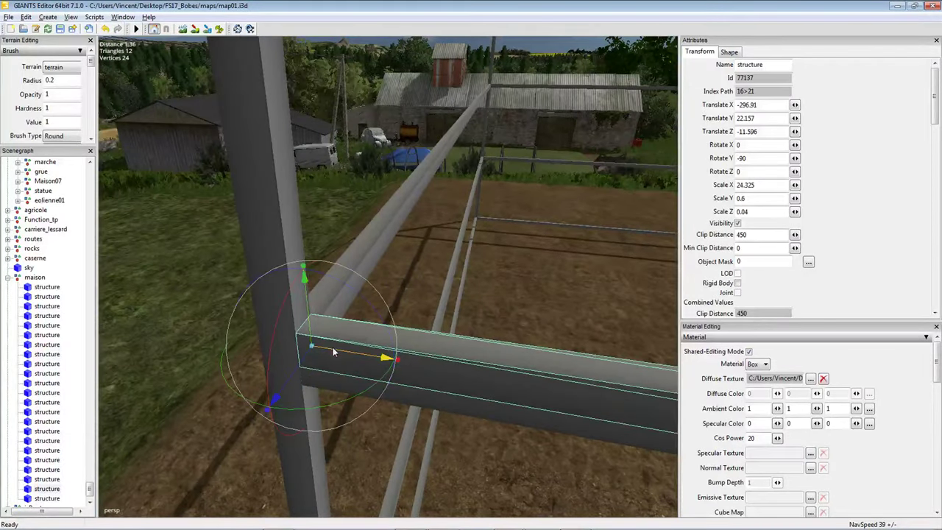
left_click_drag(331, 347, 331, 348)
scroll(352, 322, "down", 10)
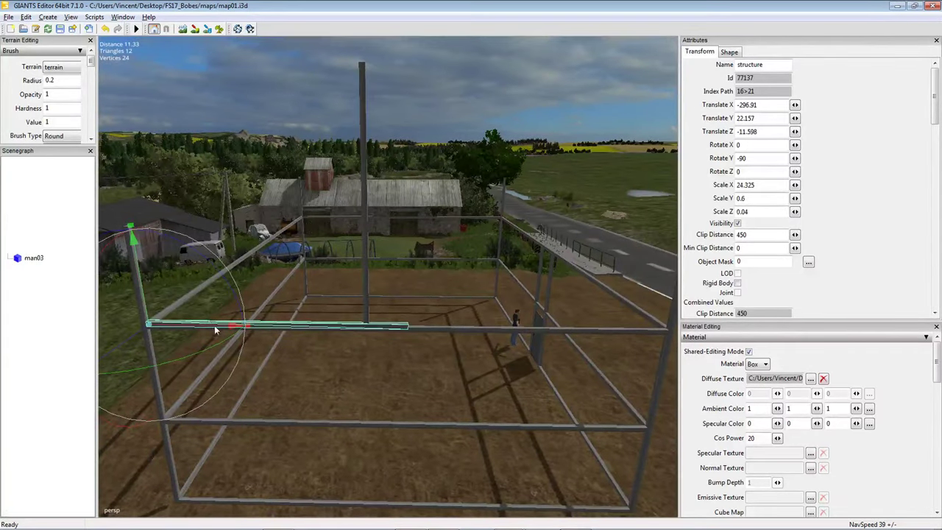
Duplicate the half-length beam and place the copy end to end with it at Translate Z -5.516.
left_click(441, 329)
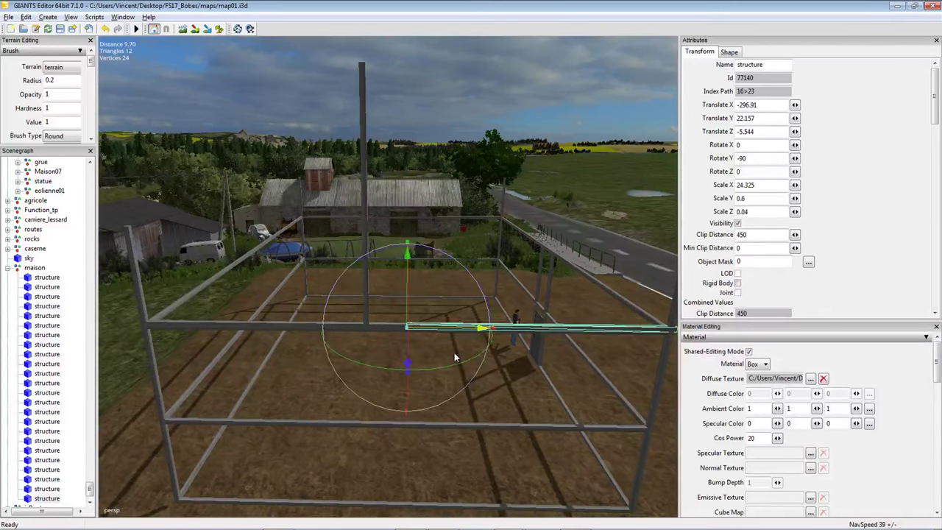
left_click_drag(454, 353, 442, 350)
scroll(442, 351, "up", 5)
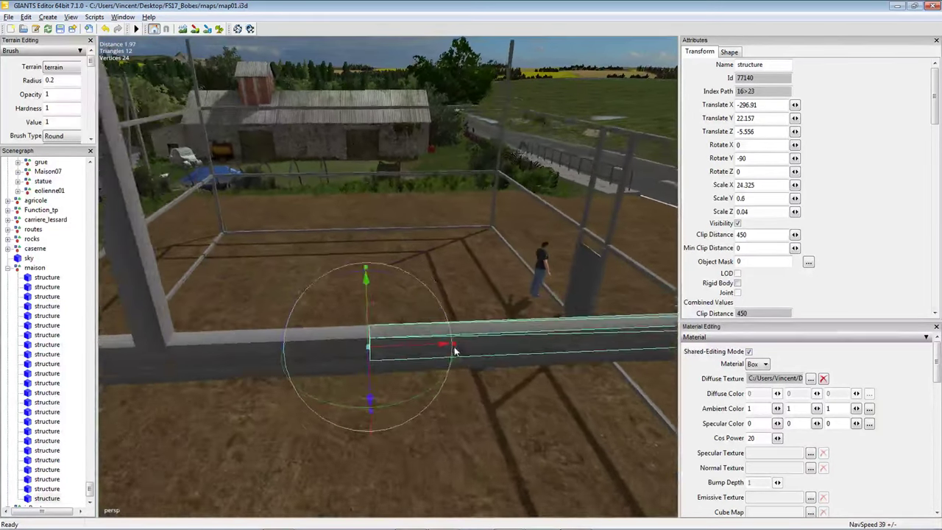
right_click_drag(455, 351, 425, 365)
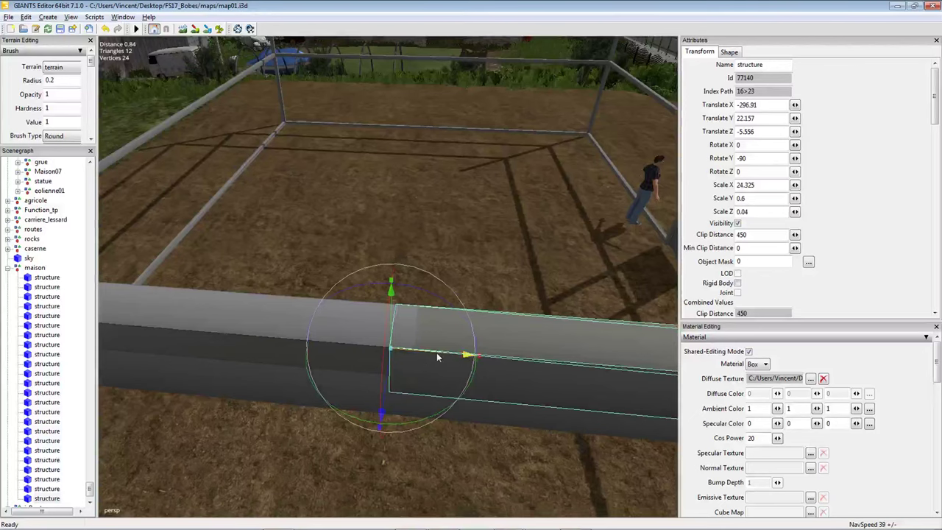
left_click_drag(437, 354, 445, 374)
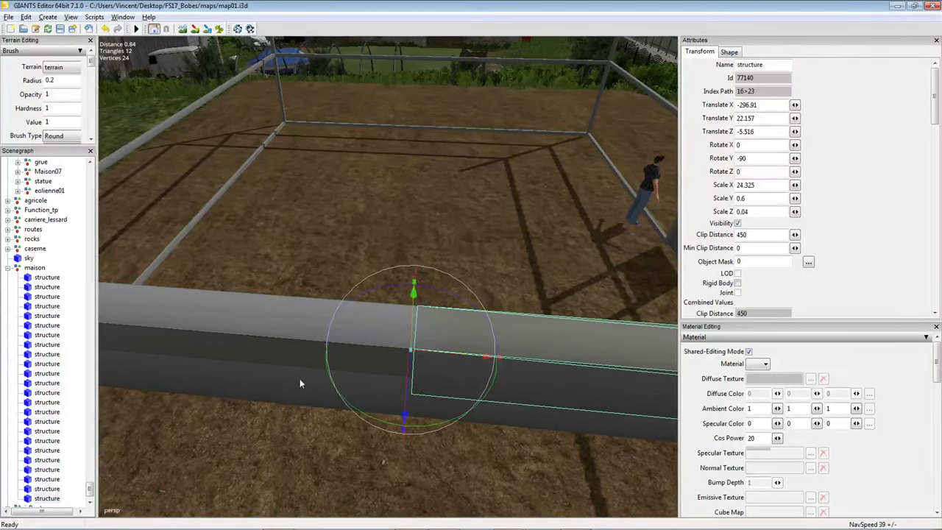
Nudge the full-length top left side beam to Translate X -296.911.
right_click_drag(373, 327, 300, 348)
scroll(300, 343, "up", 5)
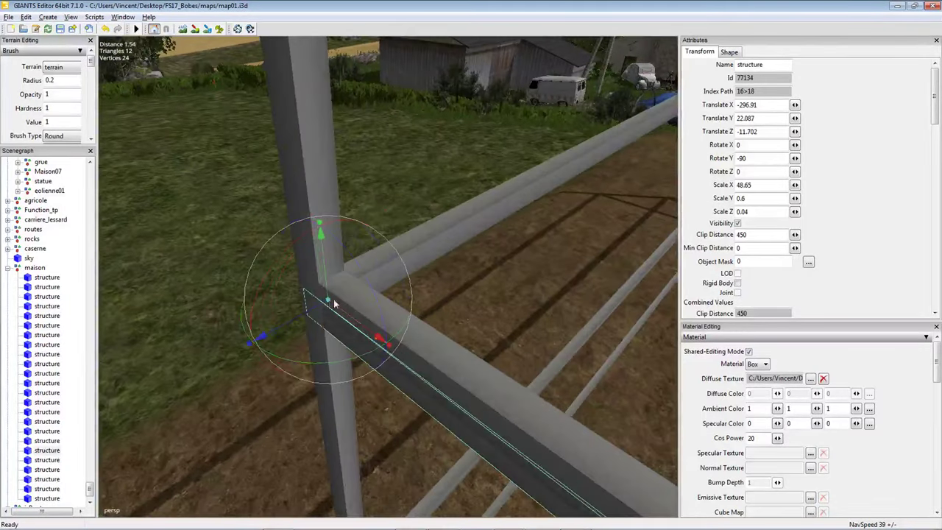
scroll(383, 327, "down", 6)
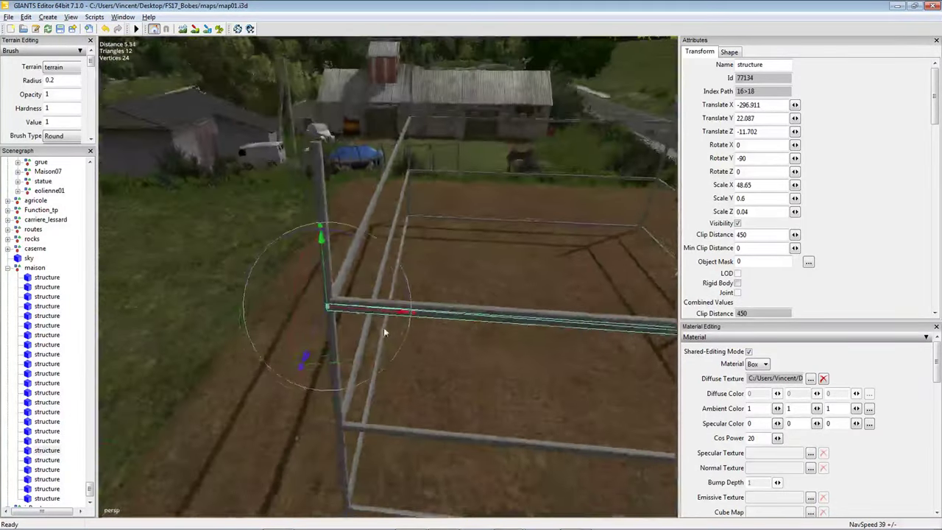
Nudge the half-length beam at the corner post sideways to Translate X -296.911.
right_click_drag(373, 328, 327, 290)
left_click(367, 284)
scroll(325, 289, "up", 1)
scroll(326, 268, "up", 5)
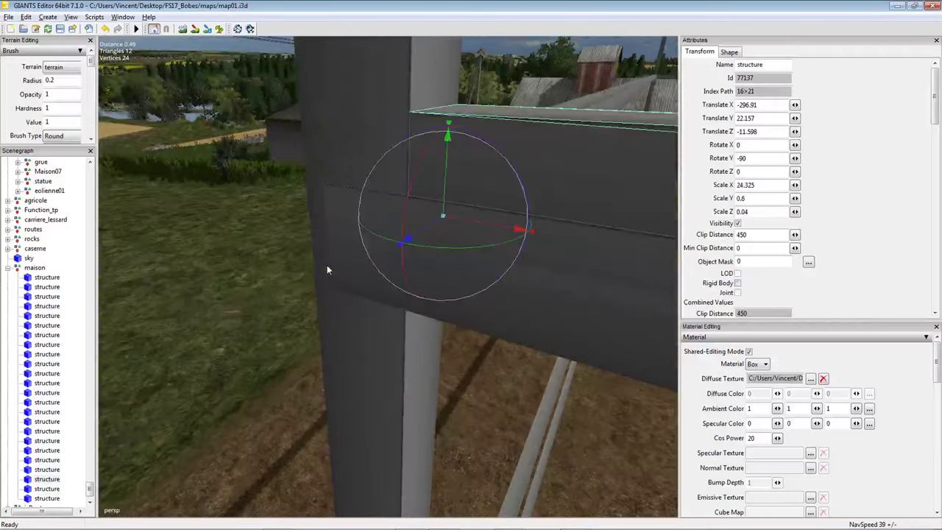
left_click_drag(383, 264, 384, 270)
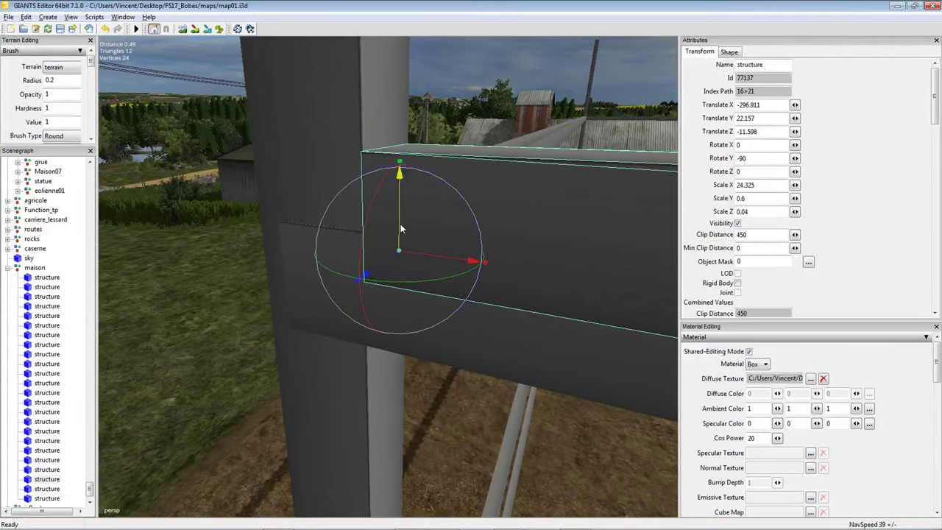
Slide the half-length beam's end into the corner post at Translate Z -11.694, keeping it in line with the beam below.
middle_click_drag(400, 223, 453, 263)
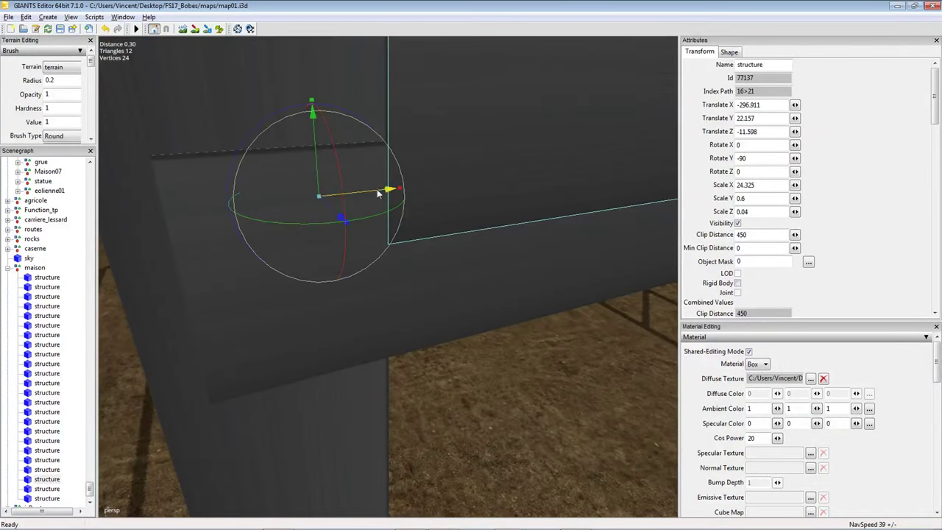
left_click_drag(379, 193, 240, 211)
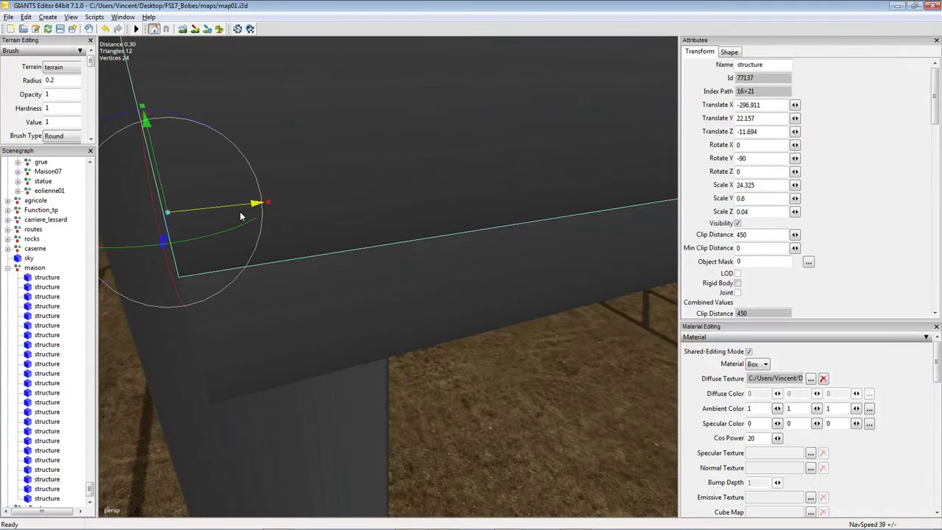
middle_click_drag(240, 211, 352, 221)
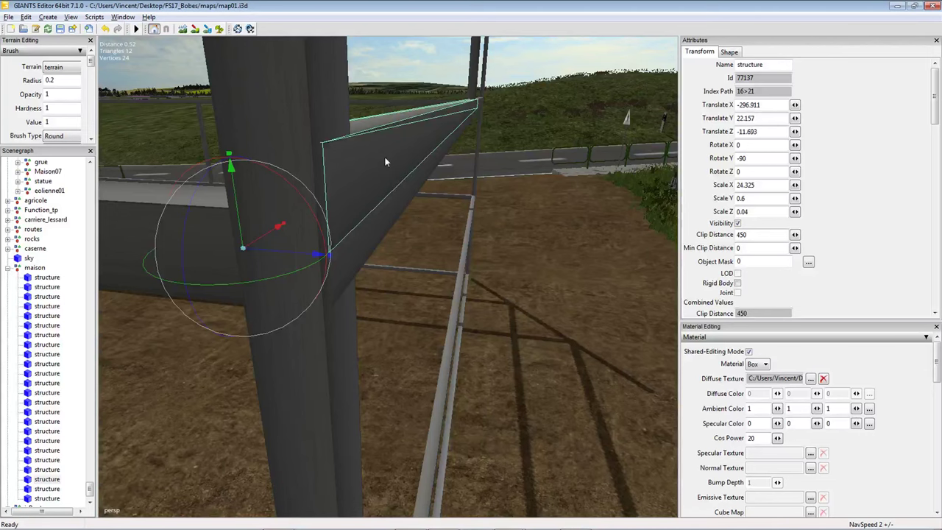
middle_click_drag(380, 288, 273, 254)
left_click_drag(277, 253, 277, 255)
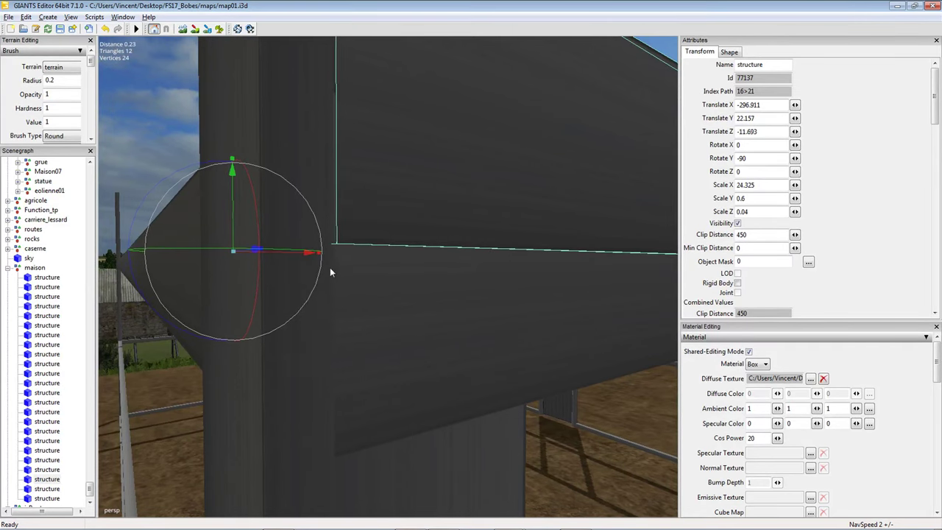
middle_click_drag(330, 268, 295, 267)
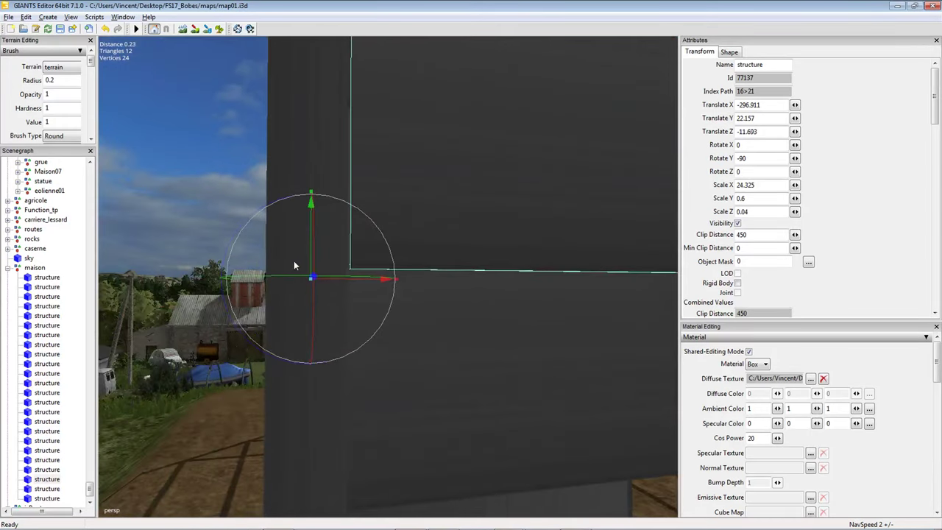
left_click_drag(343, 280, 341, 285)
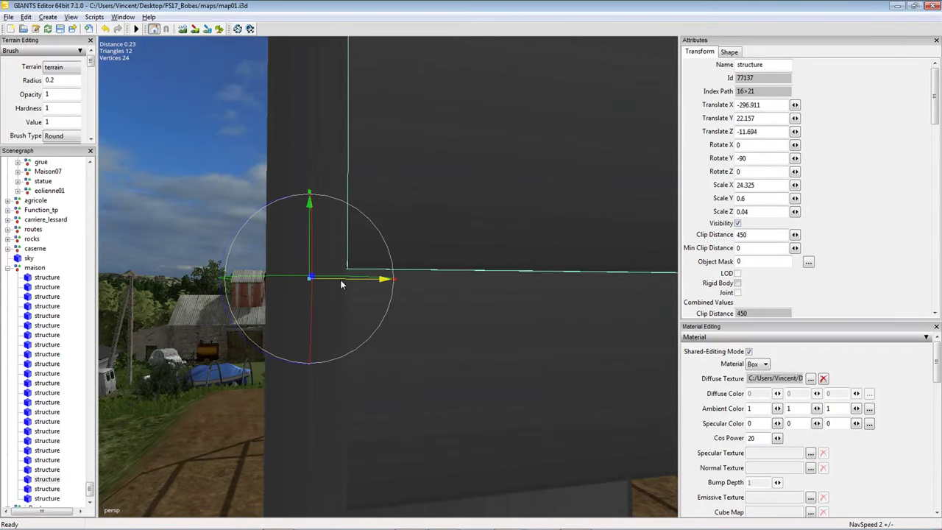
middle_click_drag(342, 284, 332, 309)
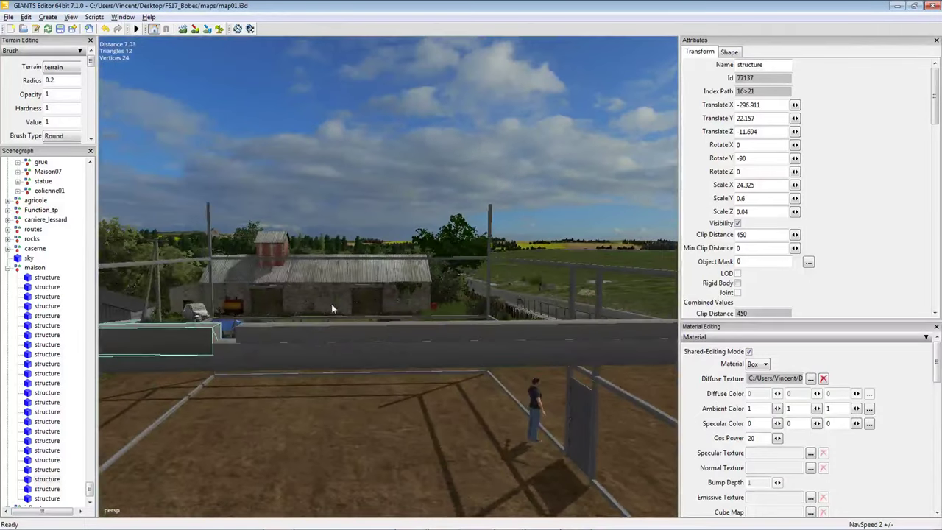
Slide the second half-length beam up against the first one, closing the gap at Translate Z -5.613.
left_click(316, 321)
scroll(318, 319, "up", 5)
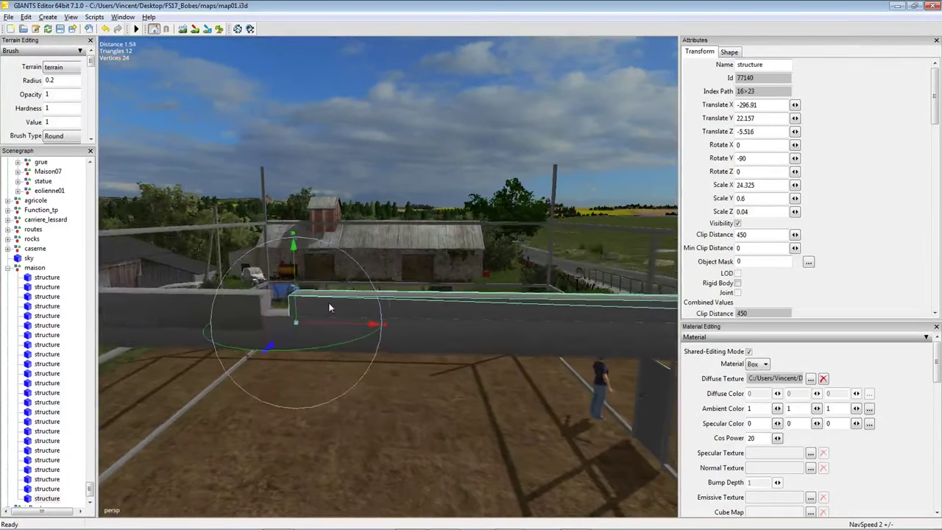
middle_click_drag(325, 329, 364, 298)
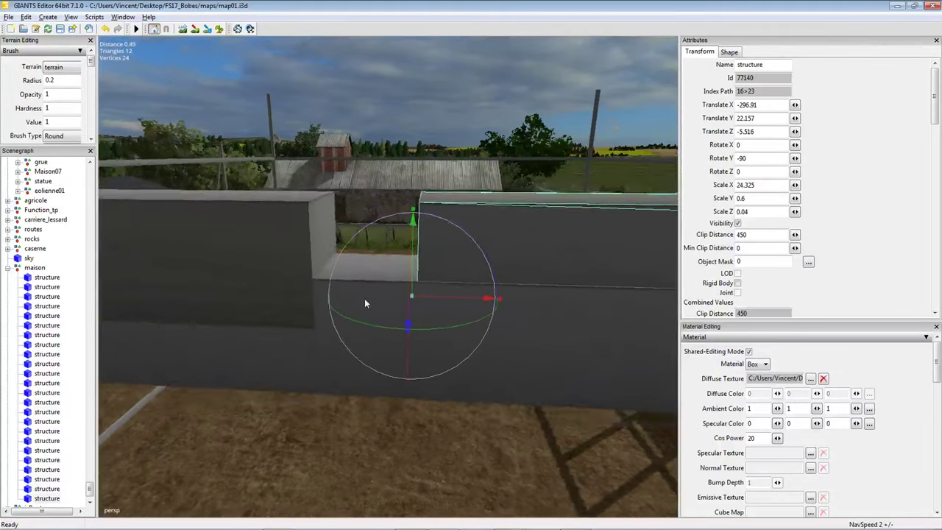
scroll(365, 298, "up", 3)
left_click_drag(454, 300, 366, 302)
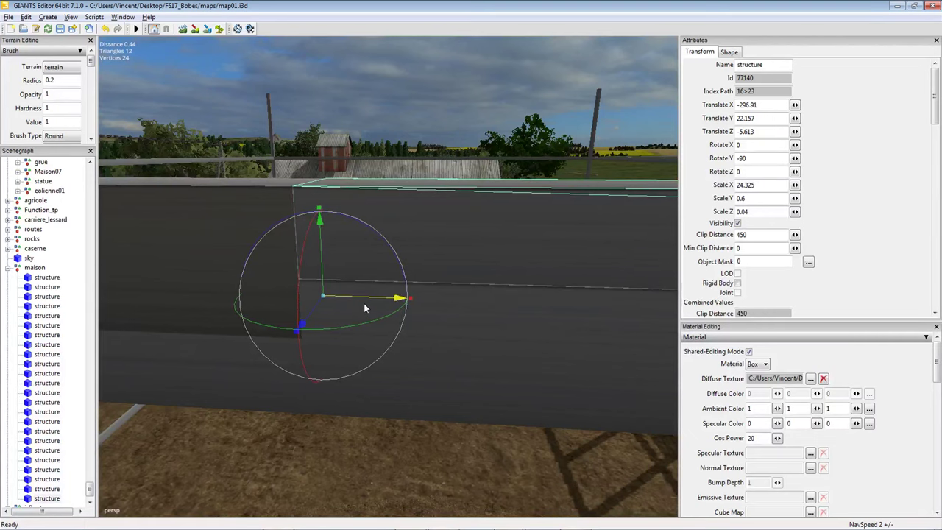
scroll(372, 302, "up", 1)
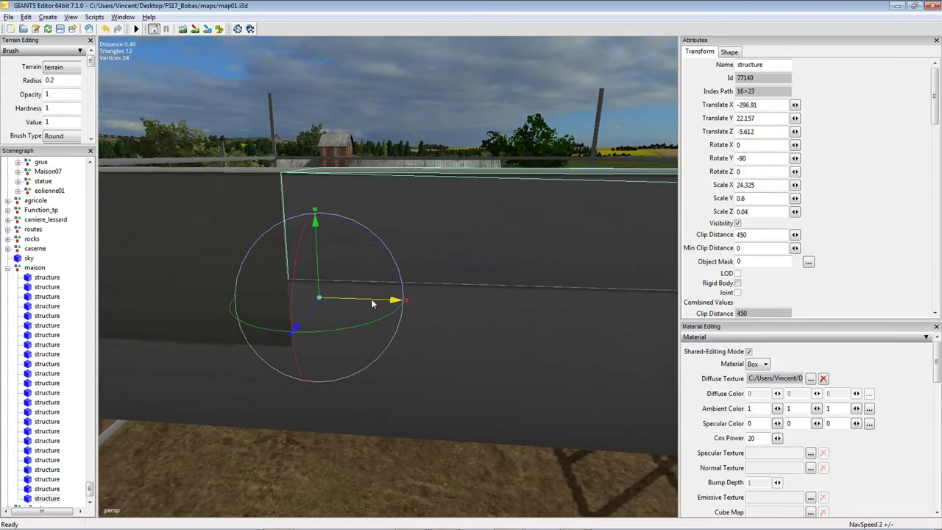
scroll(323, 315, "down", 5)
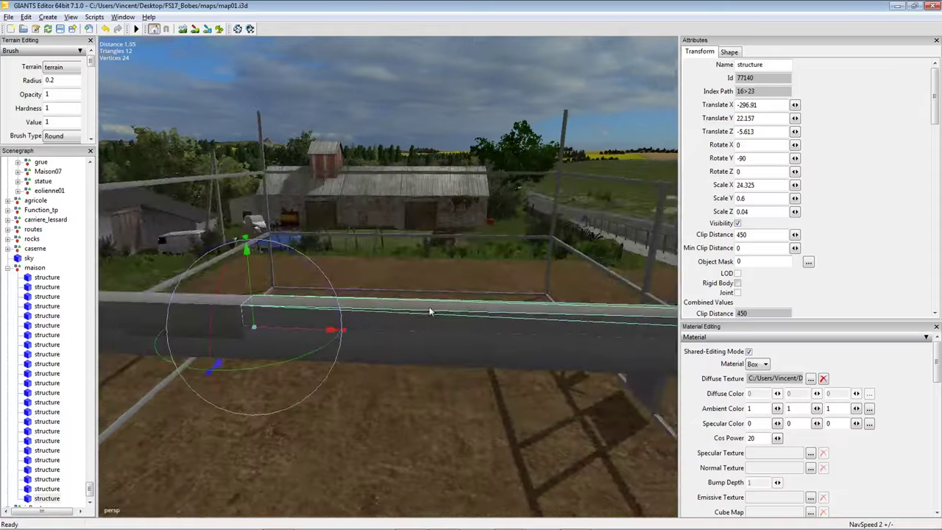
Slide the upright gable post over to the joint of the two half-length beams at Translate Z -5.546.
middle_click_drag(322, 314, 382, 275)
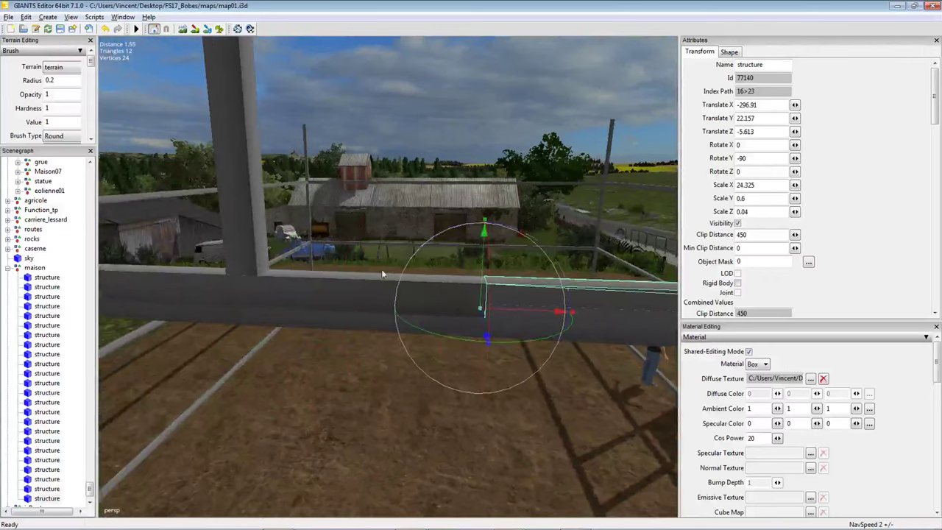
left_click(349, 288)
left_click_drag(216, 308, 444, 320)
middle_click_drag(412, 321, 422, 317)
scroll(422, 311, "up", 5)
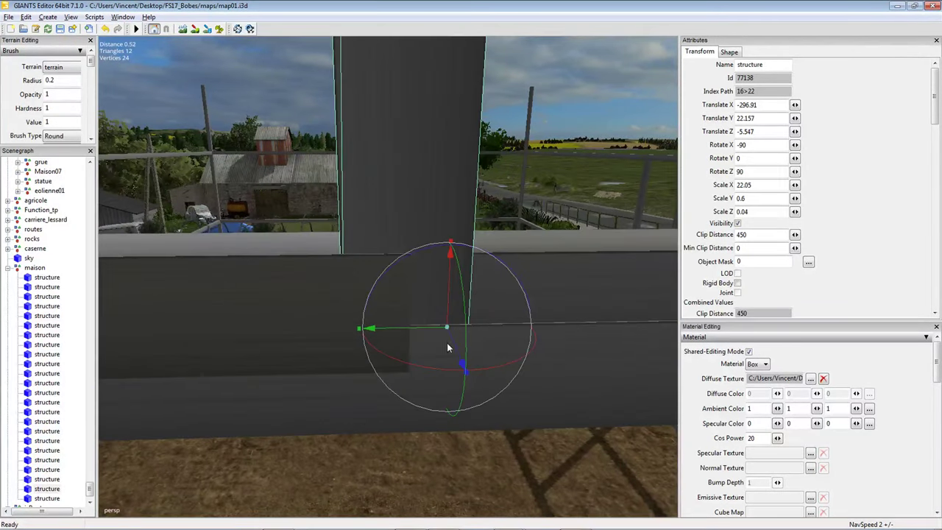
left_click_drag(449, 342, 450, 343)
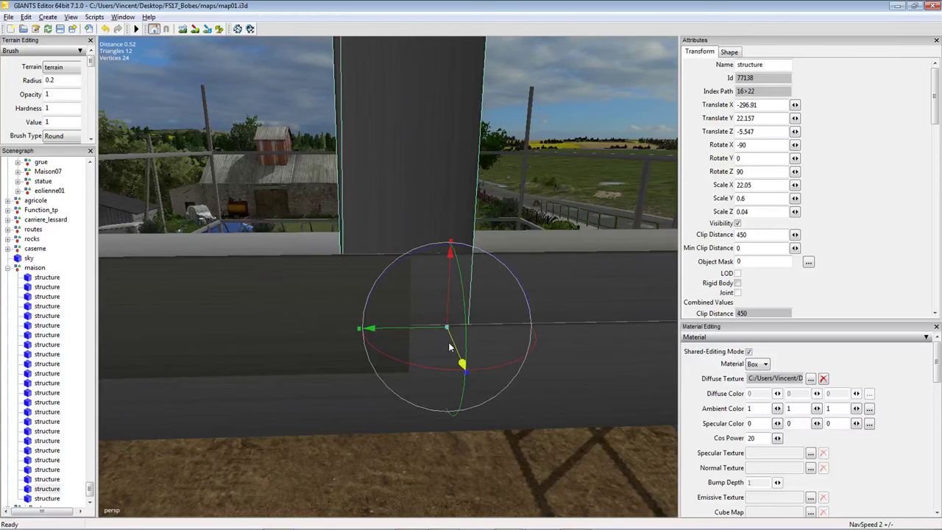
left_click_drag(450, 333, 431, 326)
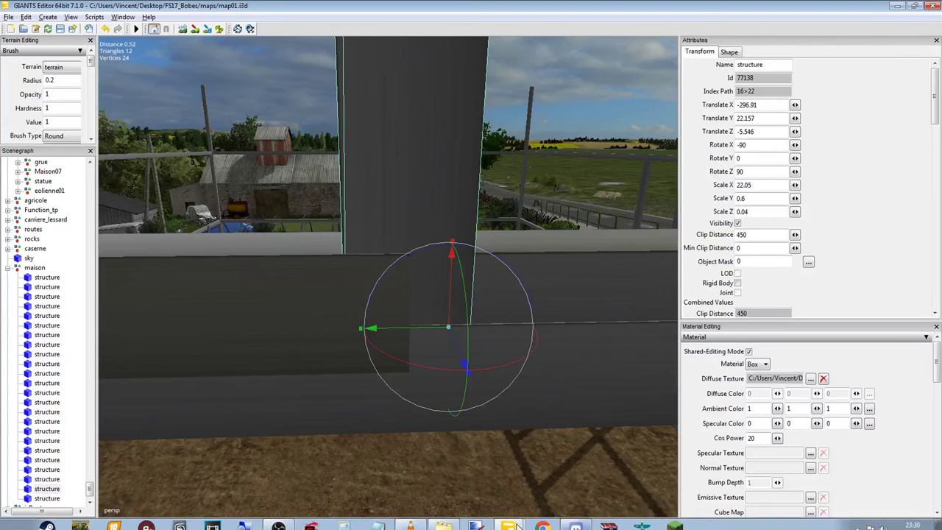
mouse_move(575, 522)
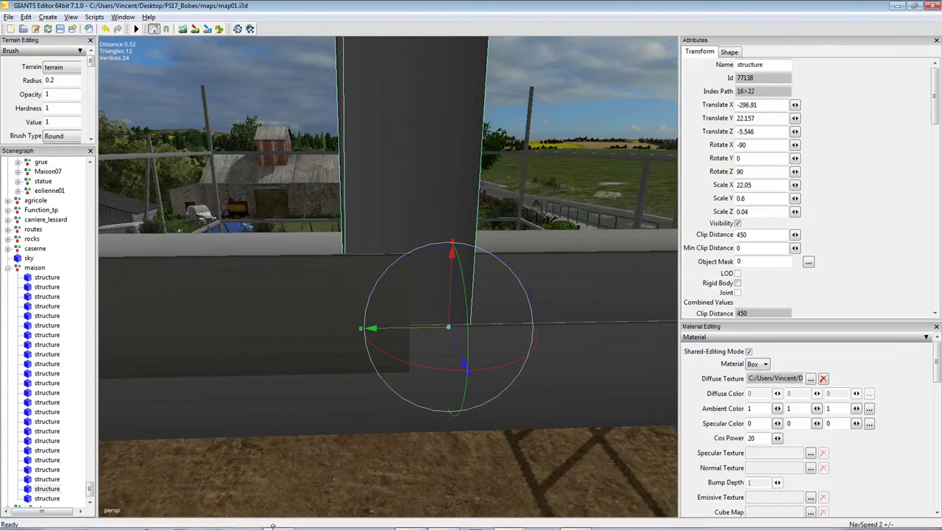
left_click(278, 520)
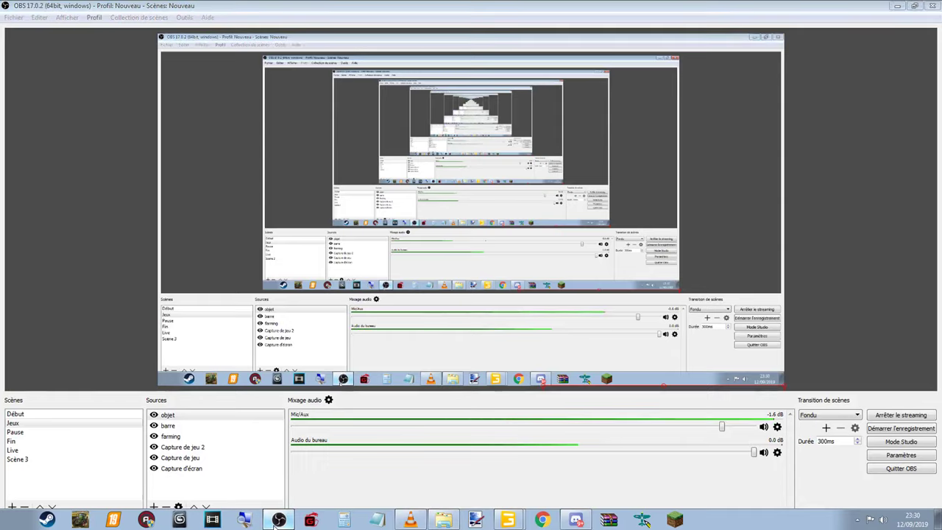
left_click(279, 520)
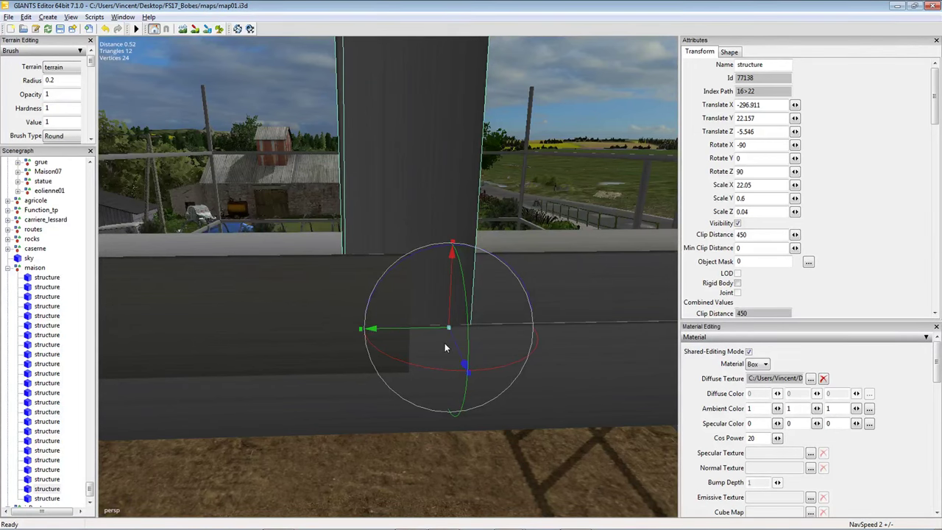
Fine-adjust the upright gable post at the beam joint to Translate X -296.909 and Translate Z -5.545.
middle_click_drag(445, 346, 412, 365)
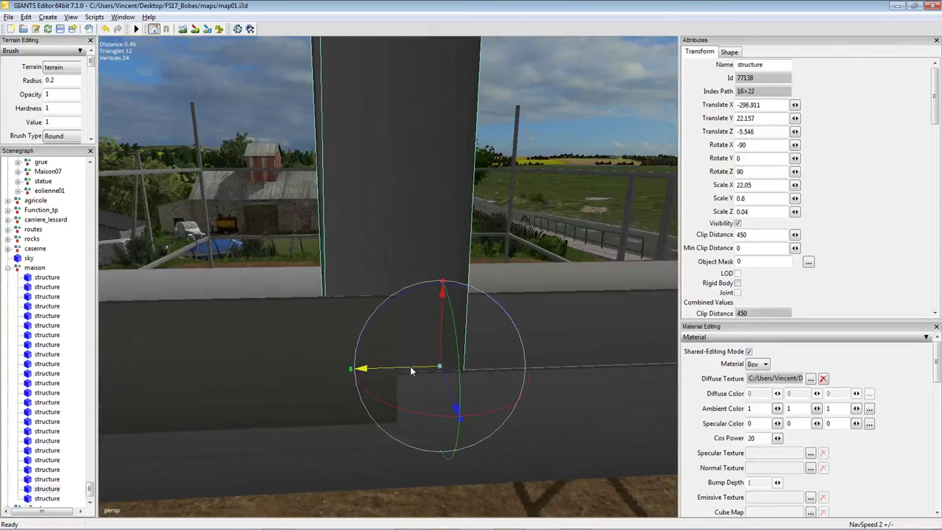
left_click_drag(411, 370, 441, 380)
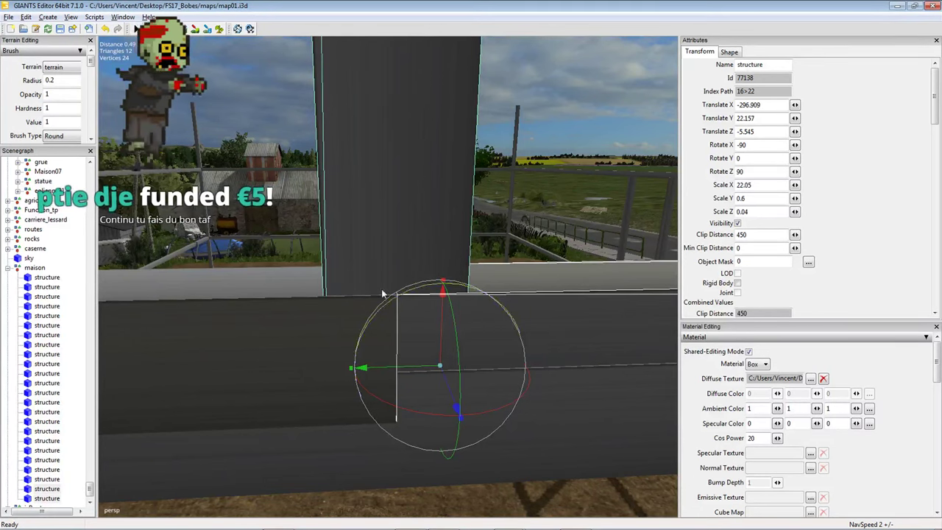
Inspect the overlap of the post and the half-length beams in wireframe display, and switch back to shaded display.
right_click_drag(359, 244, 331, 239)
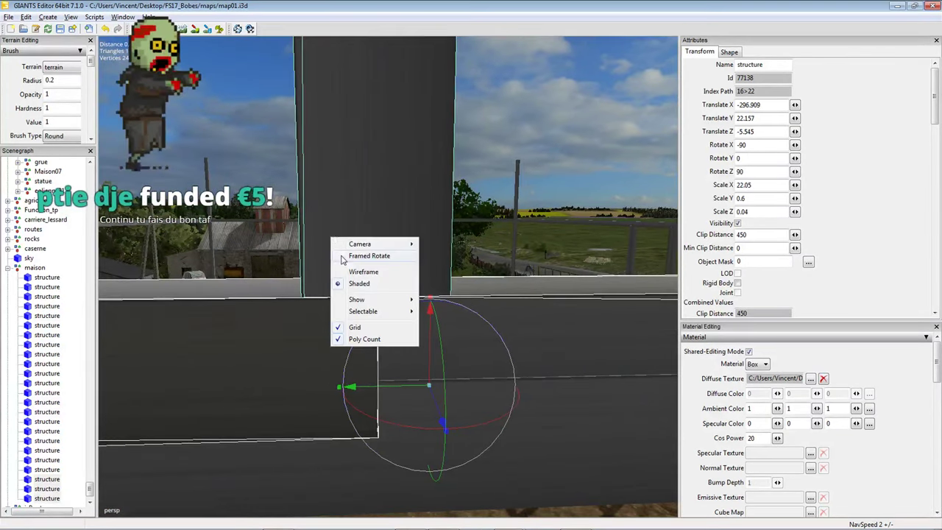
left_click(376, 272)
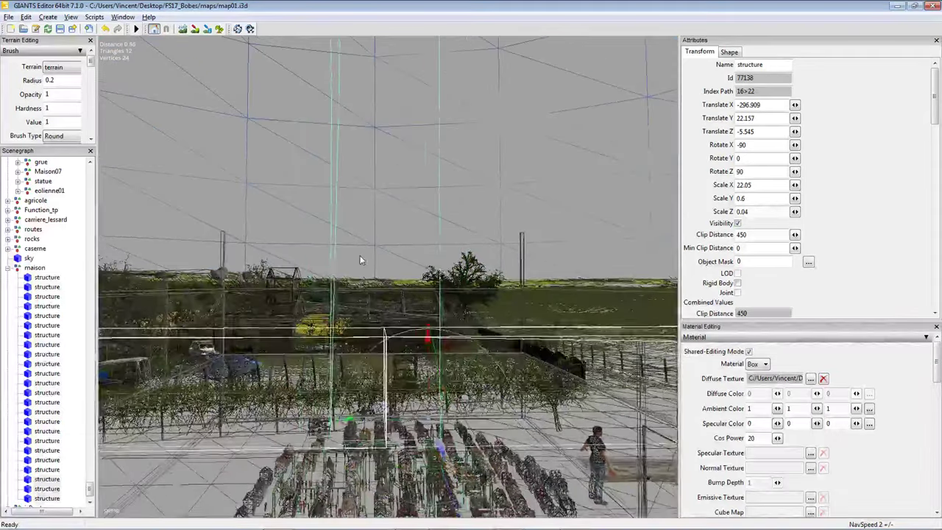
mouse_move(360, 260)
right_mouse_down()
mouse_move(359, 248)
mouse_move(366, 277)
mouse_move(357, 271)
right_mouse_up()
right_click(336, 270)
left_click(362, 314)
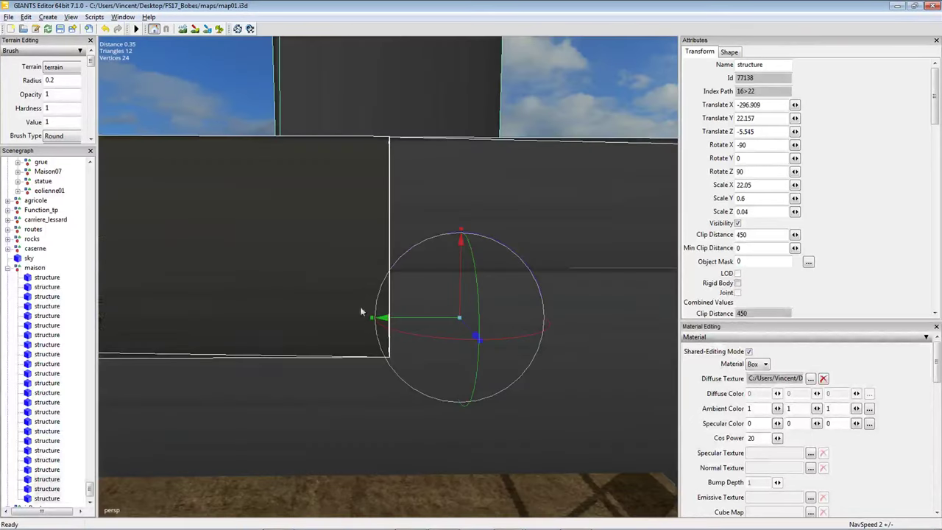
mouse_move(360, 306)
right_mouse_down()
mouse_move(356, 293)
mouse_move(413, 278)
right_mouse_up()
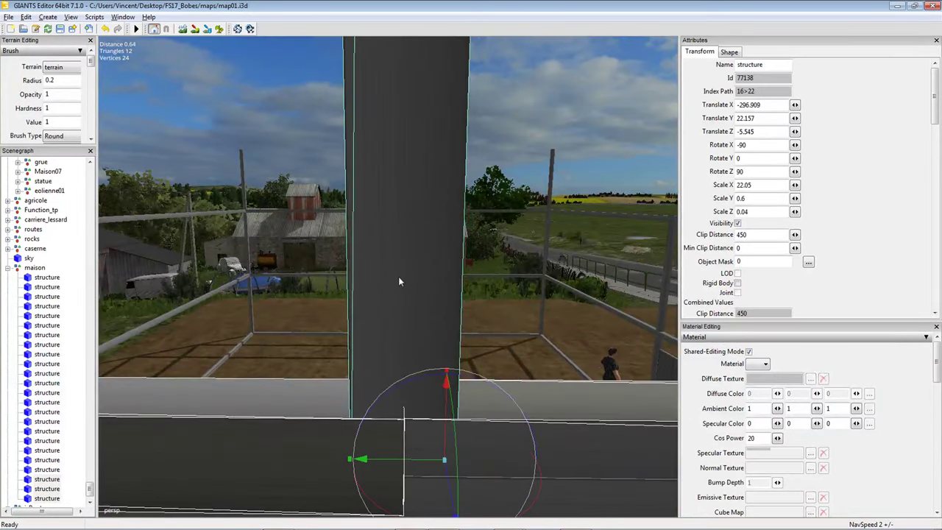
Lower the upright gable post through the stacked beams so its base sits at Translate Y 22.081.
left_click(399, 282)
scroll(397, 287, "down", 5)
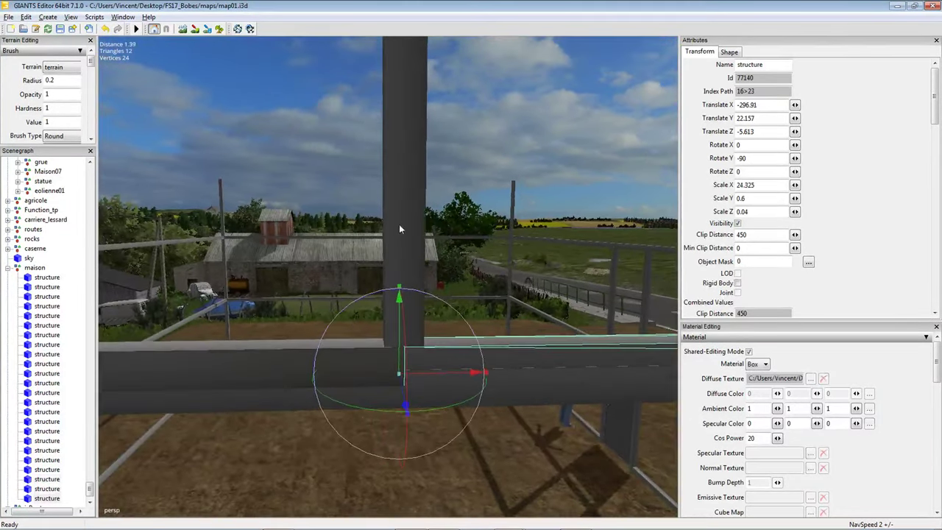
left_click(399, 228)
scroll(398, 295, "up", 4)
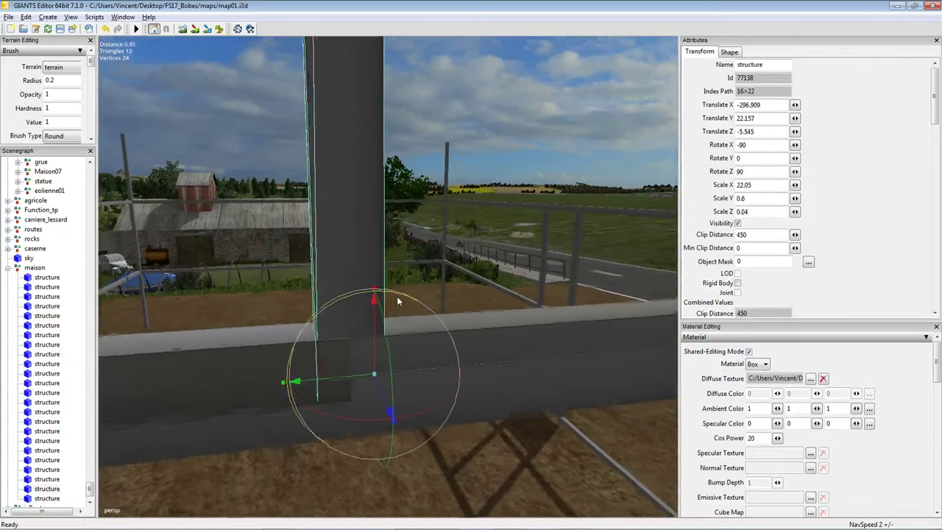
right_click_drag(397, 296, 392, 266)
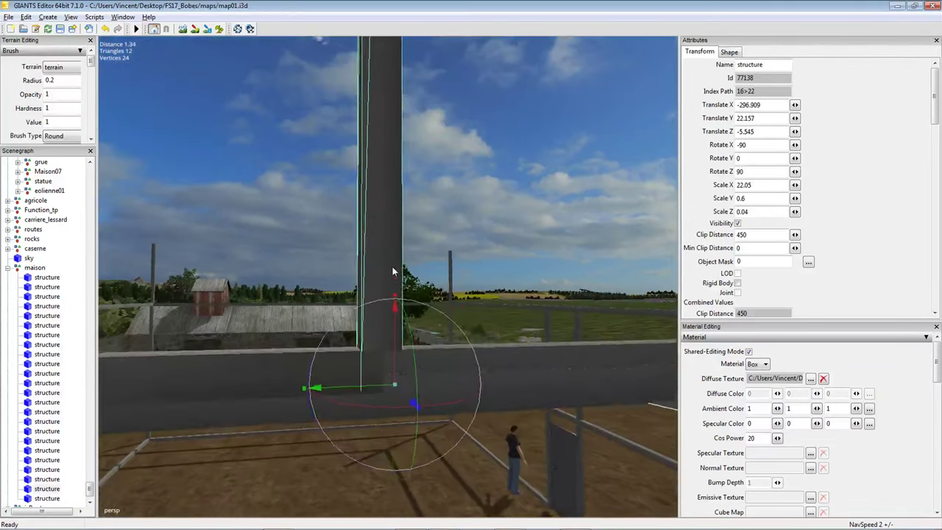
middle_click_drag(392, 266, 436, 190)
left_click_drag(438, 180, 420, 219)
right_click_drag(420, 219, 438, 191)
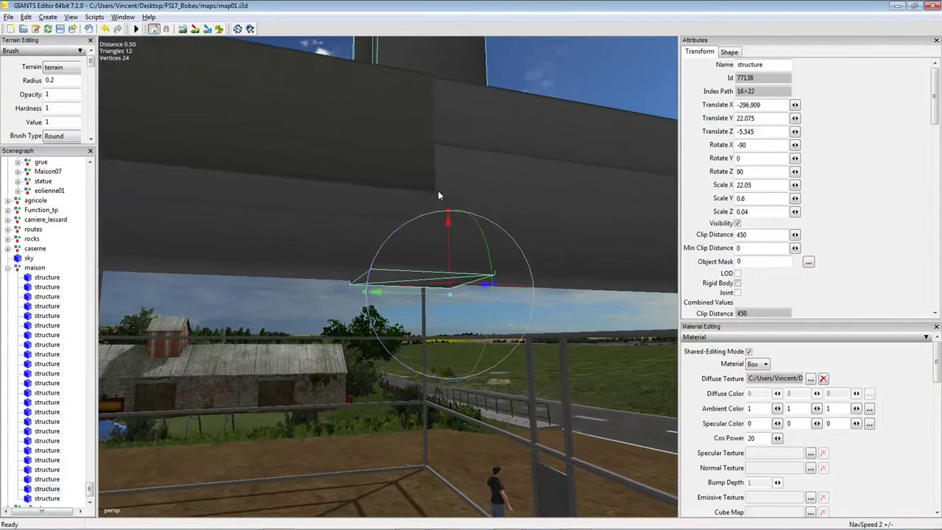
middle_click_drag(438, 194, 483, 193)
left_click_drag(483, 193, 483, 190)
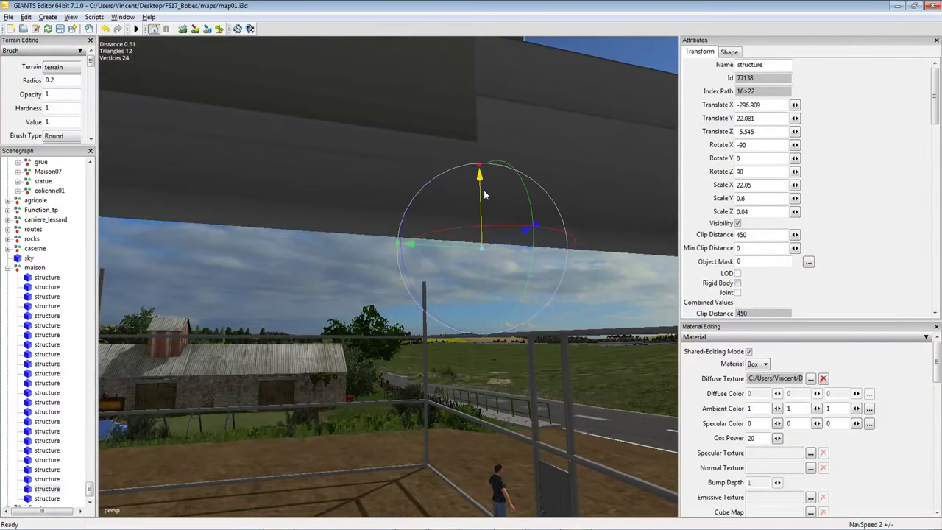
middle_click_drag(483, 190, 373, 266)
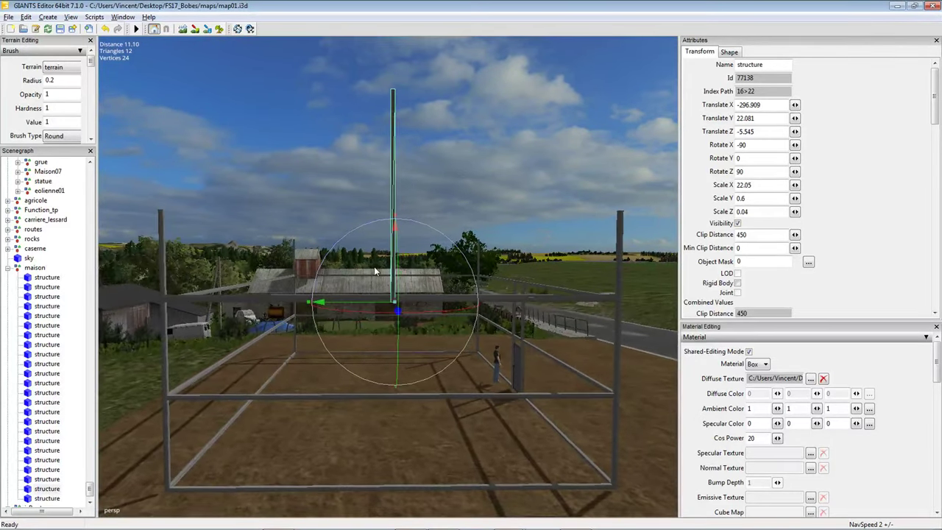
Duplicate the full-height corner post near the road and raise the copy above the top beam to Translate Y 22.576.
left_click(617, 291)
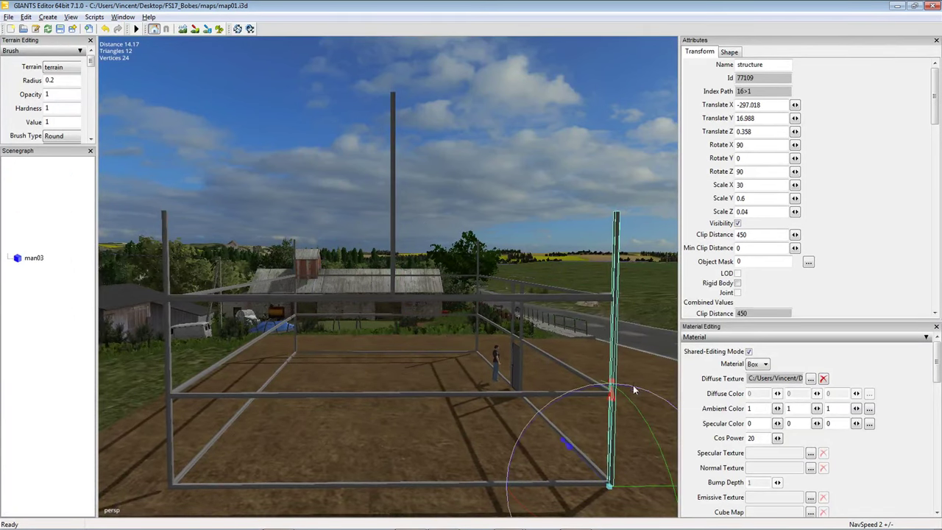
key("ctrl+d")
left_click_drag(611, 438, 599, 254)
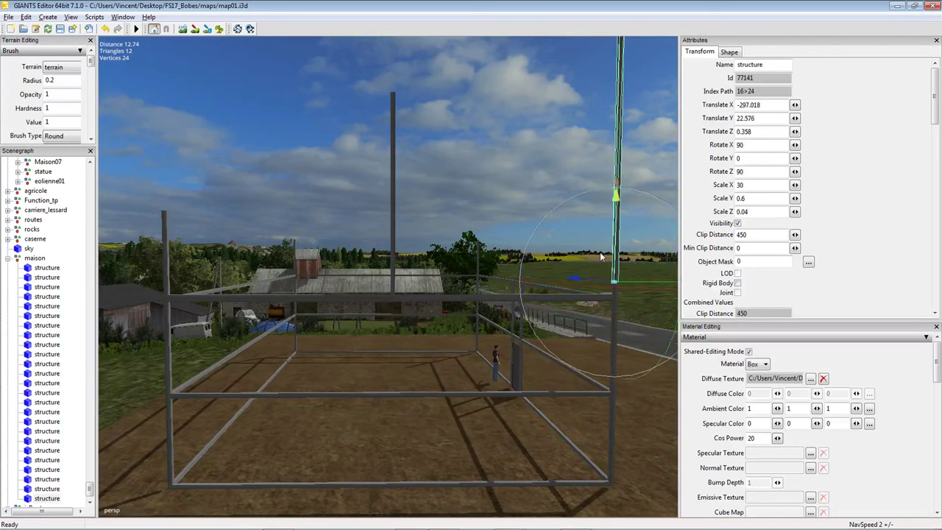
Lower the raised post copy near the road onto the top beam at Translate Y 22.266 and copy that height value.
right_click_drag(604, 318, 508, 242)
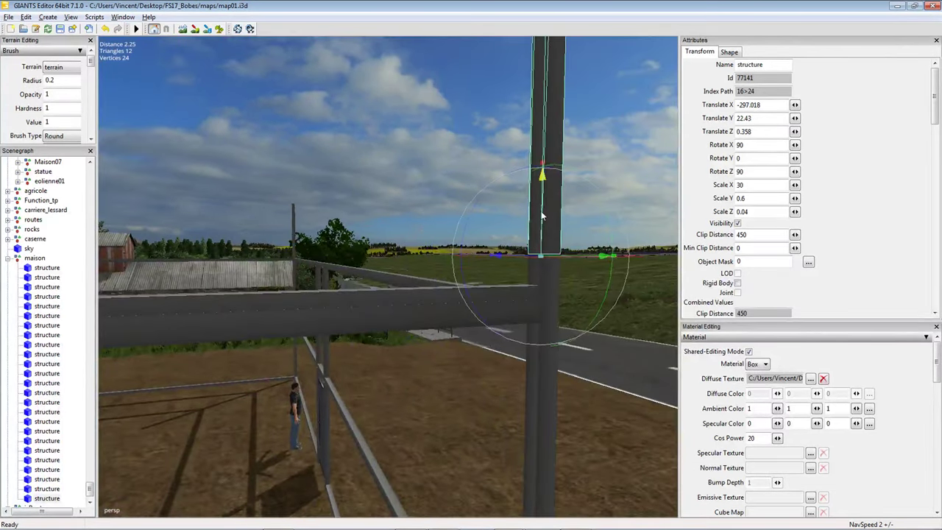
left_click_drag(542, 216, 528, 243)
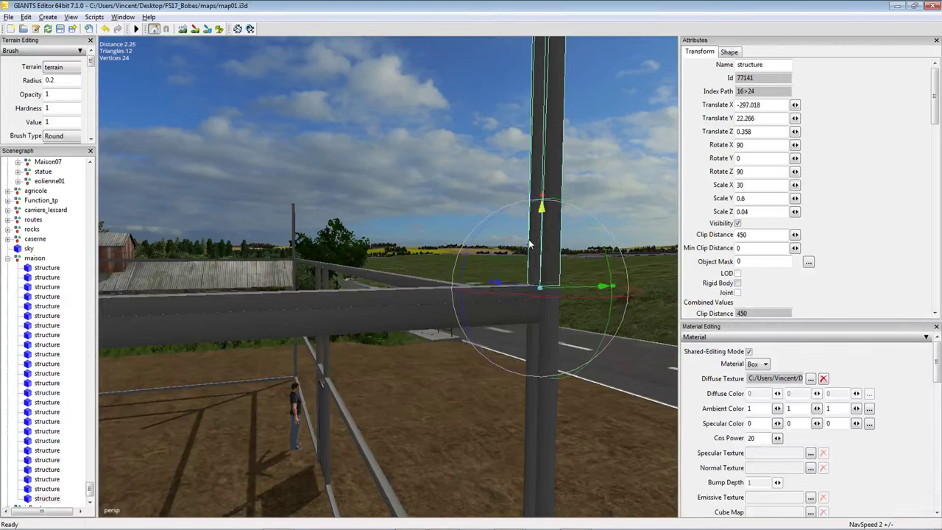
right_click(750, 119)
left_click(753, 156)
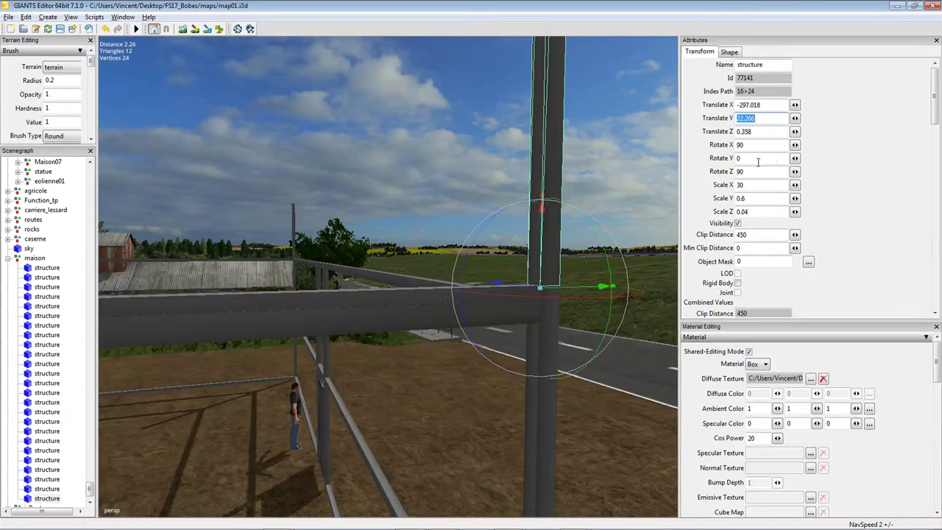
Duplicate the full-height corner post at the opposite end of the gable beam and set the copy's Translate Y to 22.266.
right_click_drag(441, 280, 337, 270)
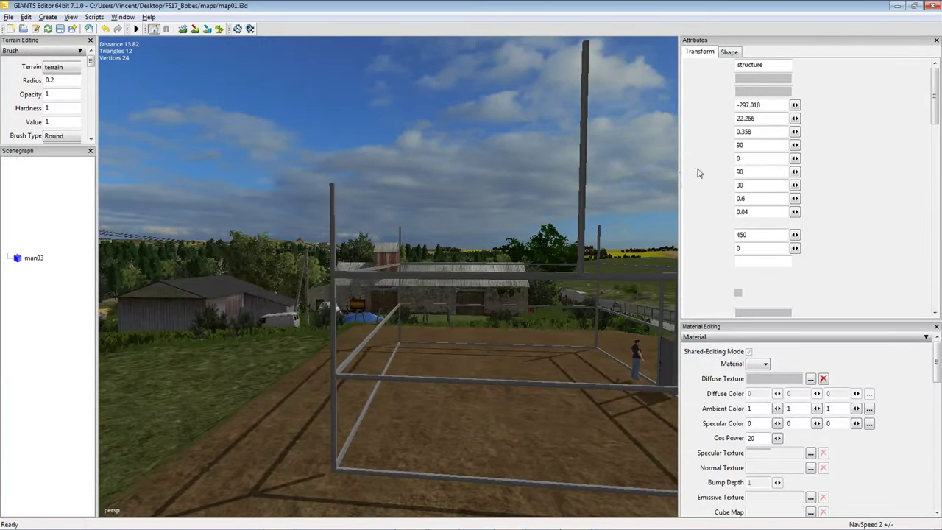
right_click(768, 118)
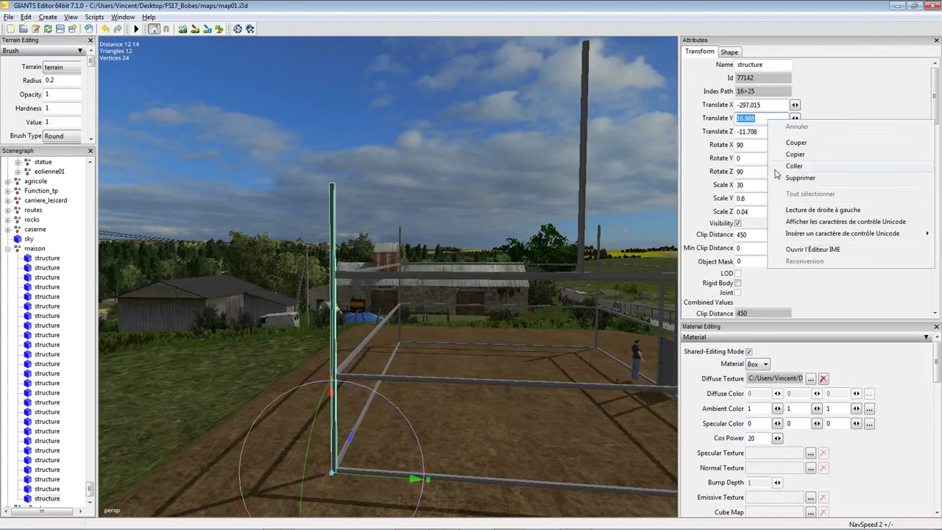
left_click(765, 172)
Tilt the raised post copy opposite the road toward the central gable post as a rafter, at Rotate Y -53.655.
left_click_drag(385, 204, 411, 263)
middle_click_drag(411, 262, 357, 226)
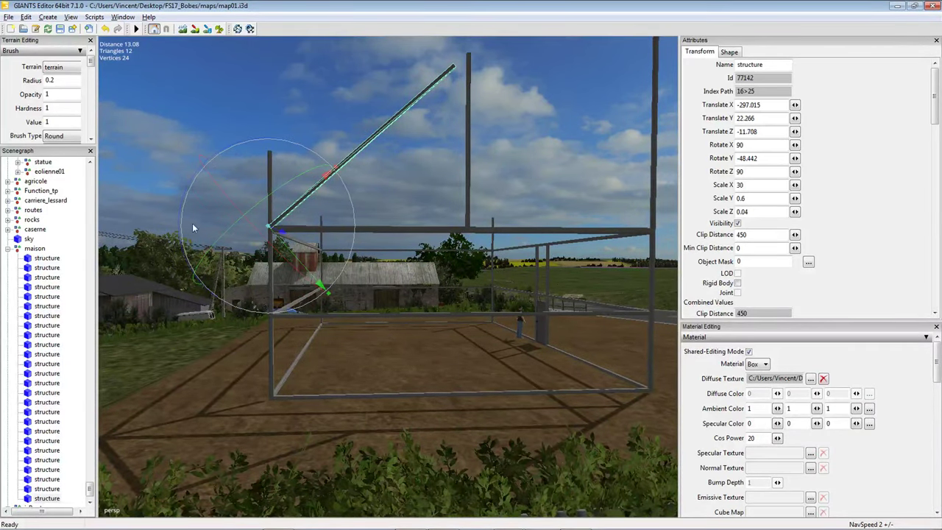
left_click_drag(340, 175, 349, 181)
middle_click_drag(349, 181, 248, 326)
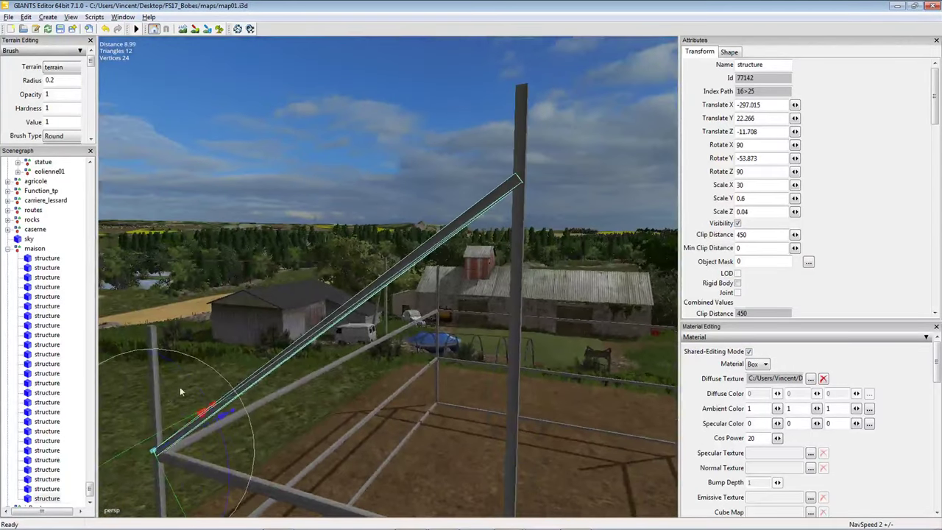
left_click_drag(194, 383, 193, 383)
middle_click_drag(205, 373, 273, 350)
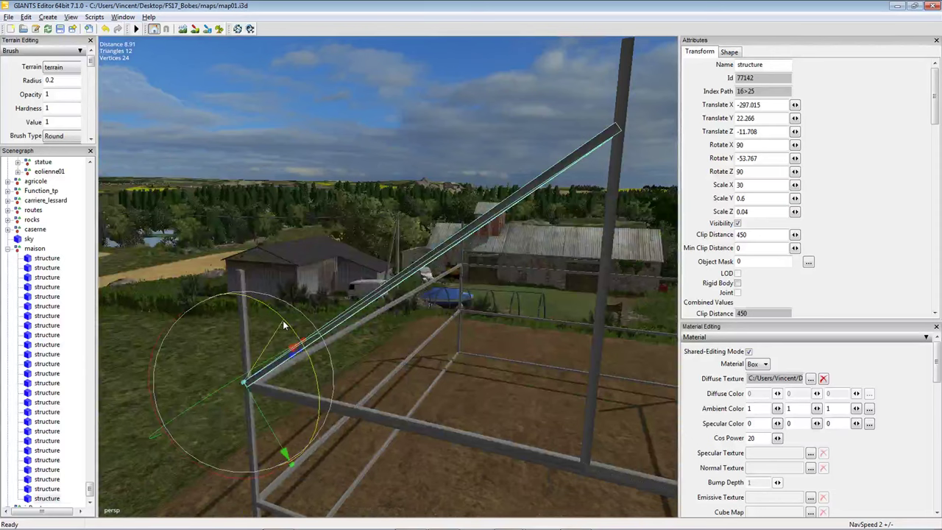
left_click_drag(282, 324, 283, 324)
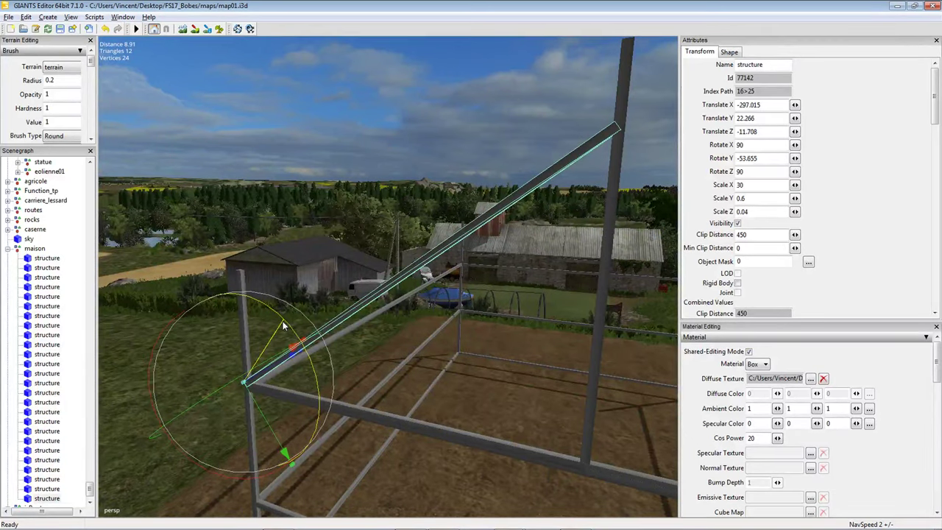
Duplicate the raised post near the road and tilt the copy toward the central gable post to Rotate Y 50.896.
mouse_move(513, 524)
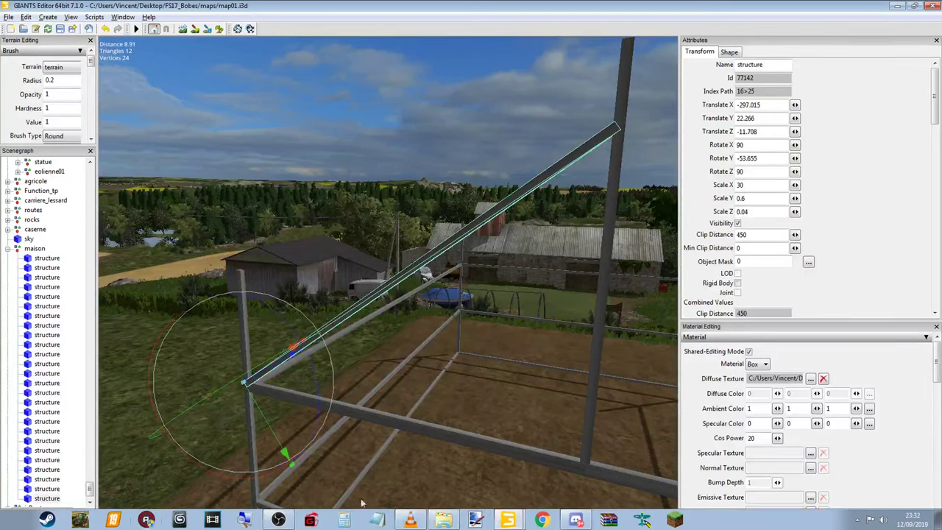
middle_click_drag(440, 478, 459, 323)
left_click(664, 195)
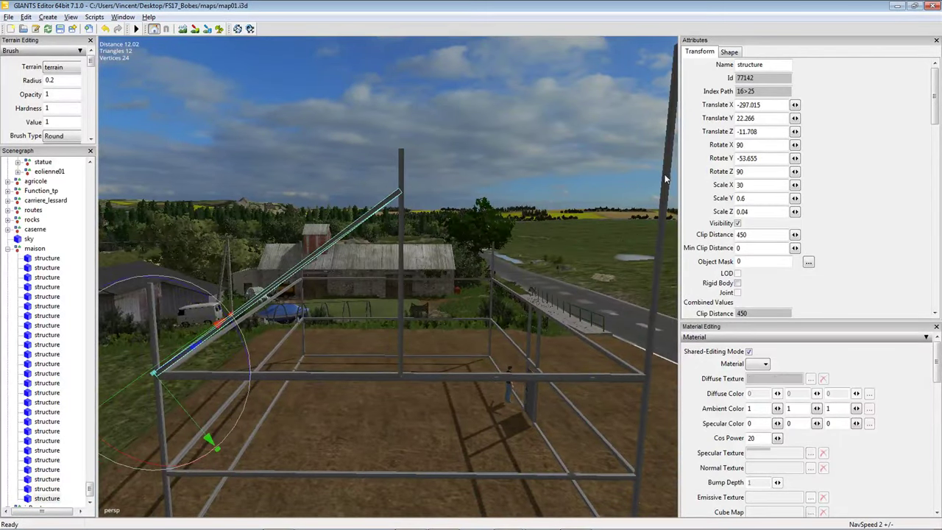
key("ctrl+d")
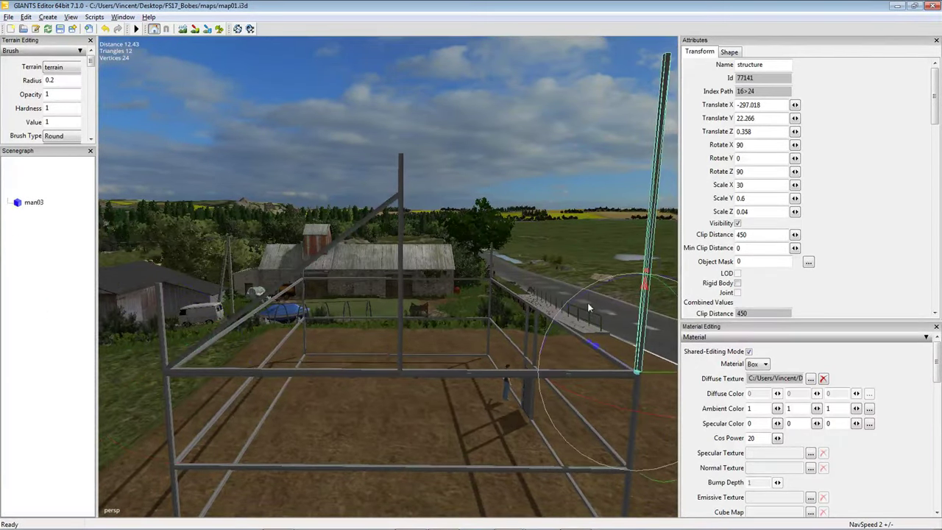
left_click_drag(591, 289, 406, 287)
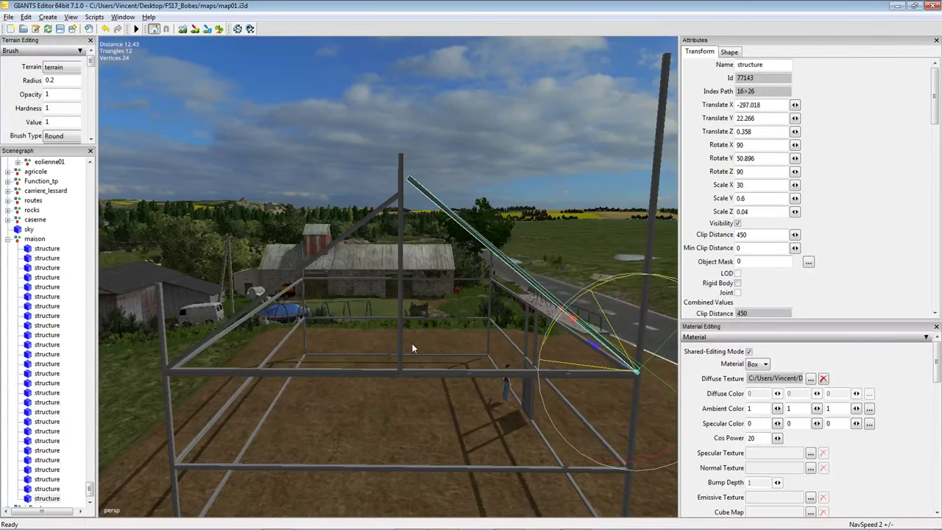
Copy the first rafter's Rotate Y angle without its minus sign and apply it to the roadside rafter as 53.655.
left_click(353, 230)
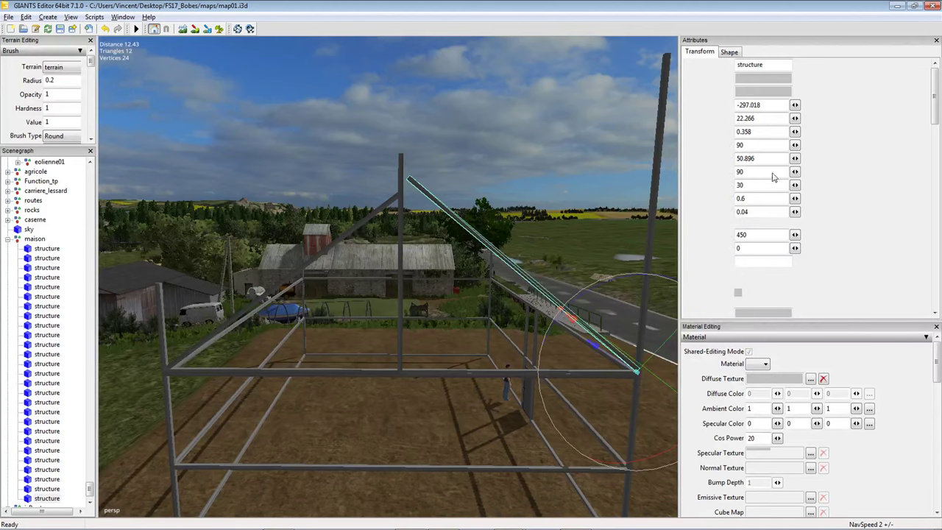
left_click_drag(760, 157, 737, 158)
key("ctrl+c")
right_click(759, 158)
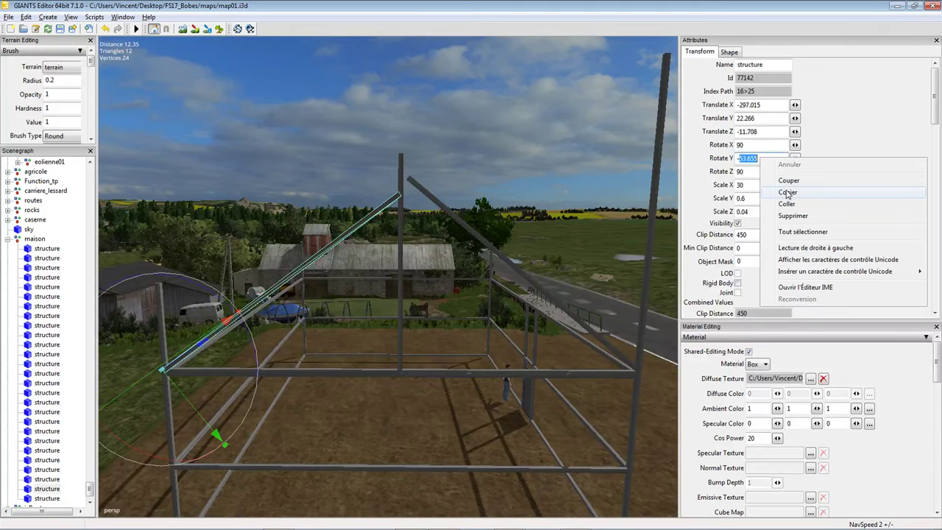
left_click(787, 192)
left_click(462, 222)
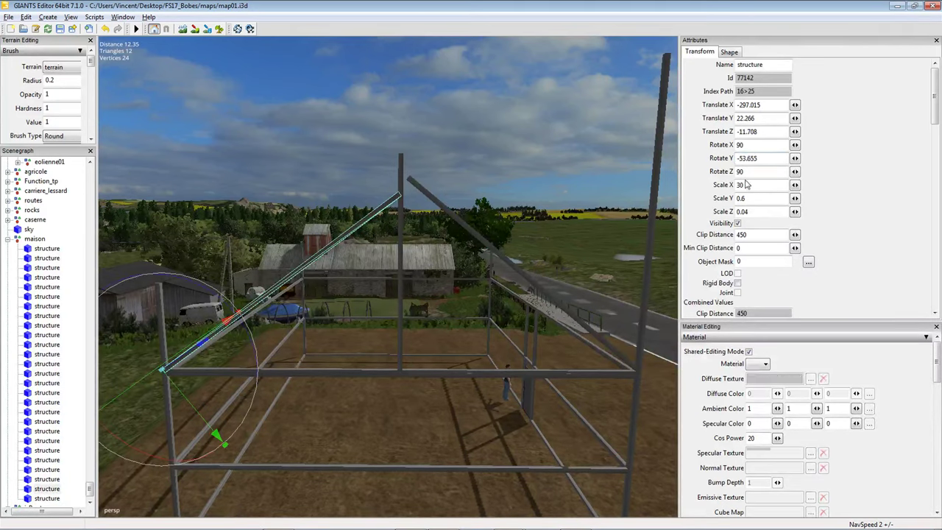
left_click_drag(760, 157, 737, 158)
right_click(766, 158)
left_click(790, 204)
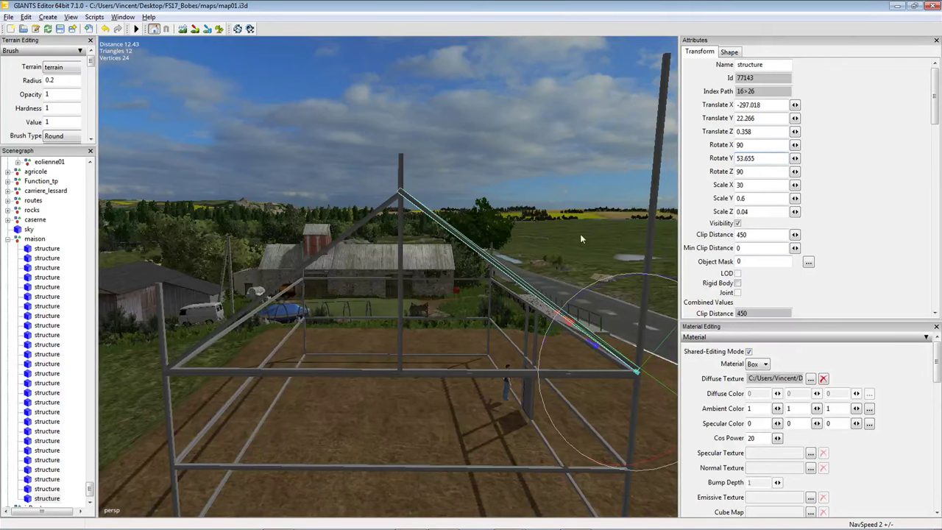
Examine the rafter joint at the central gable post and the whole gable frame from several angles.
right_click_drag(434, 236, 433, 275)
left_click(401, 279)
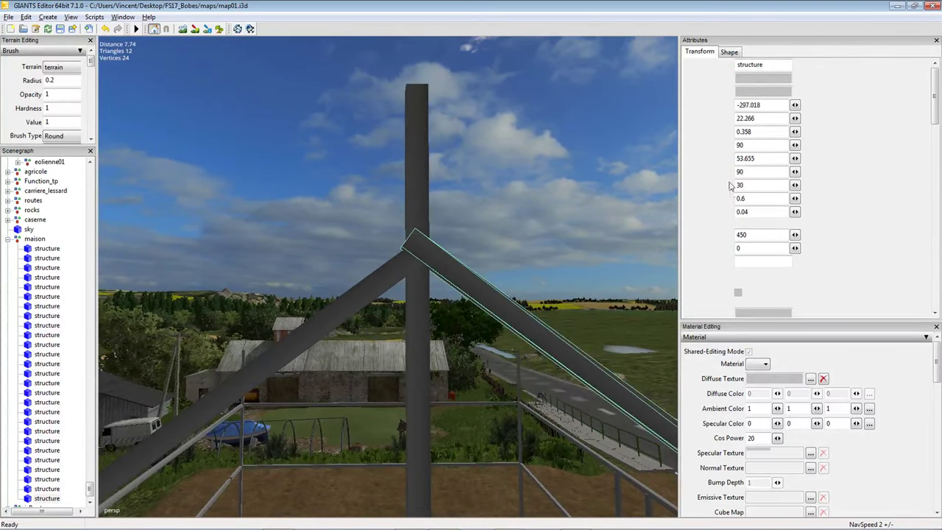
right_click_drag(448, 235, 454, 268)
left_click(575, 301)
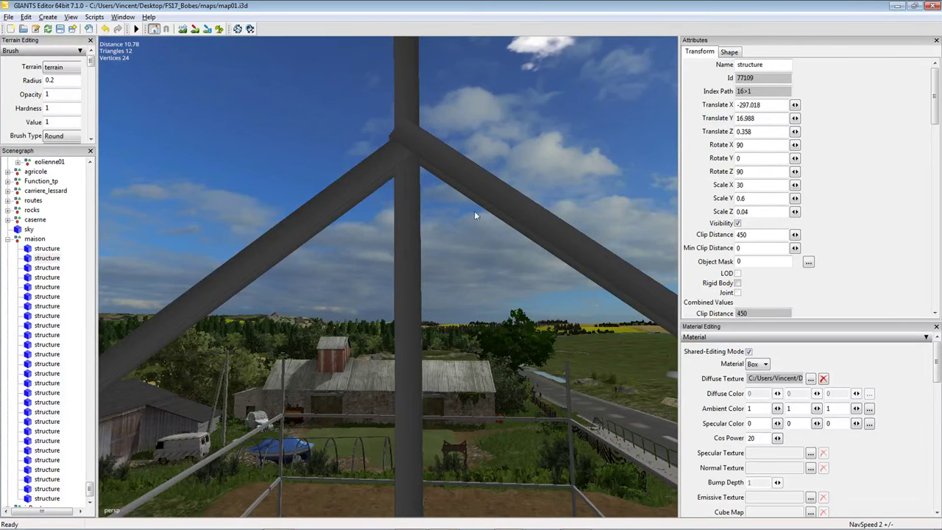
right_click_drag(474, 210, 373, 218)
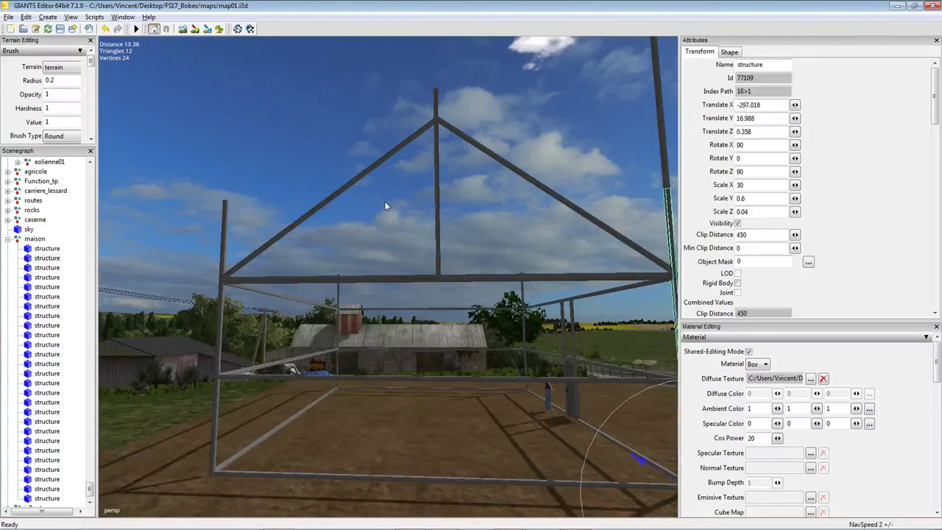
right_click_drag(395, 261, 244, 267)
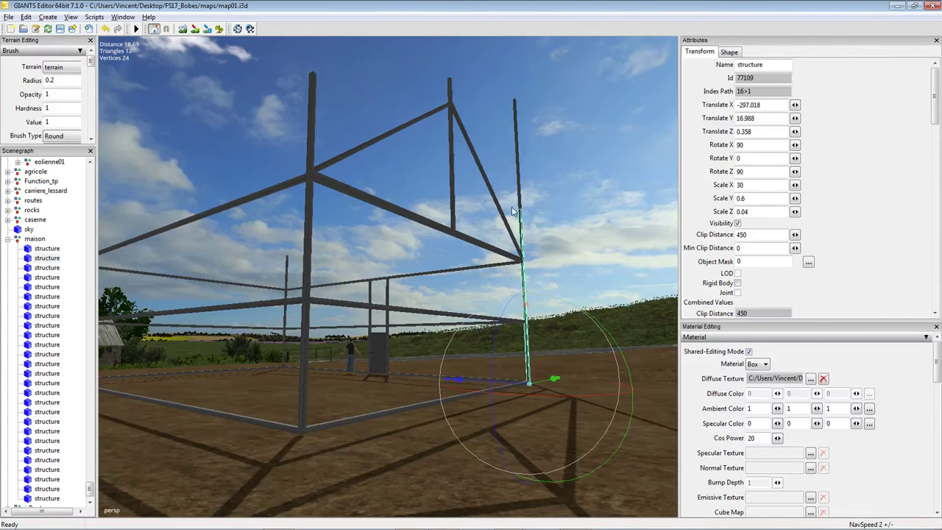
middle_click_drag(480, 234, 339, 281)
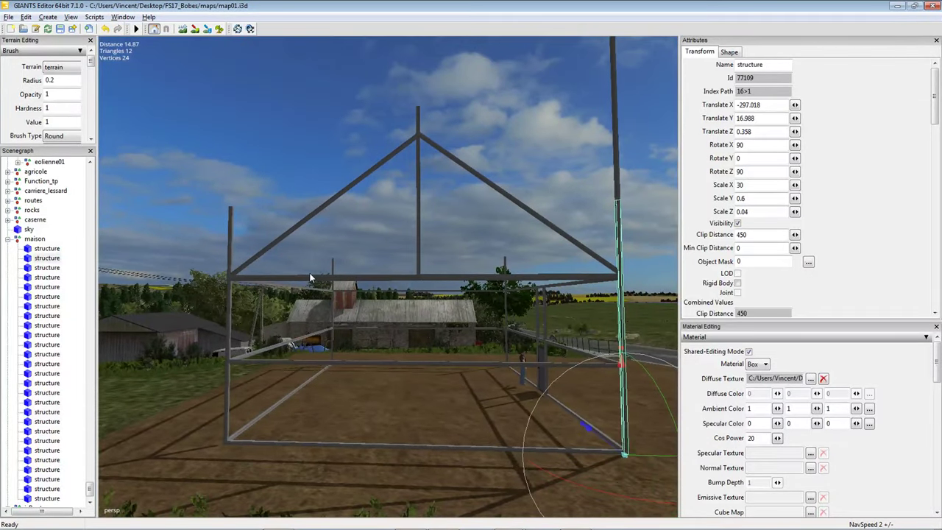